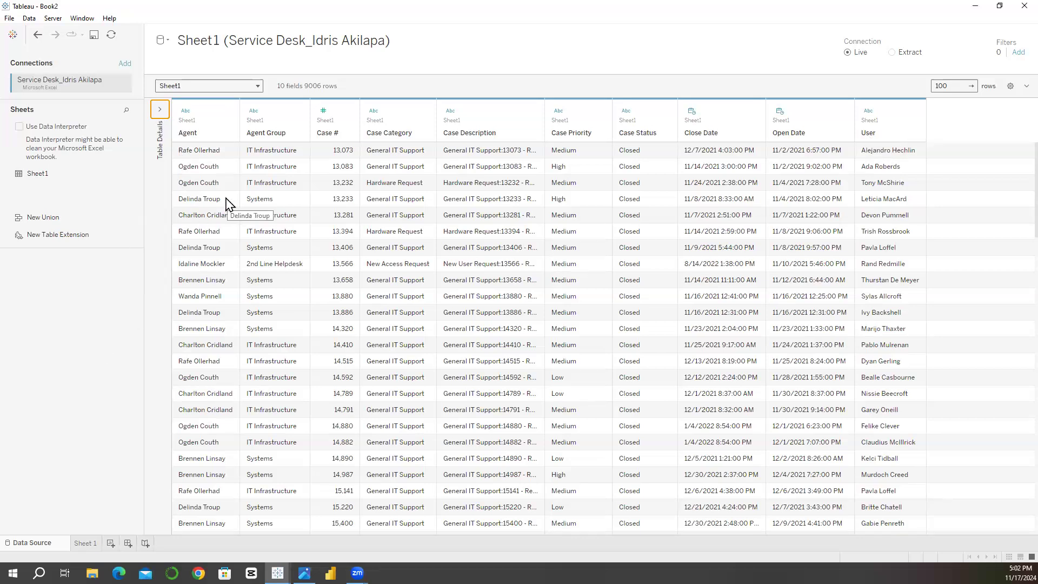
Step: Break Open Date down by year and quarter on the Rows of Sheet 1
click(86, 544)
drag(206, 309, 215, 309)
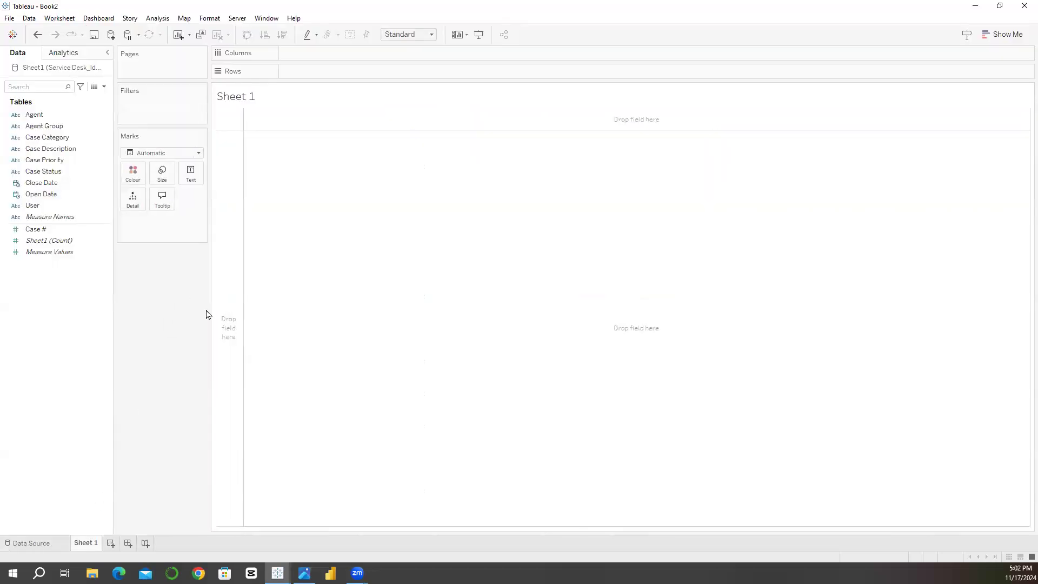
click(46, 200)
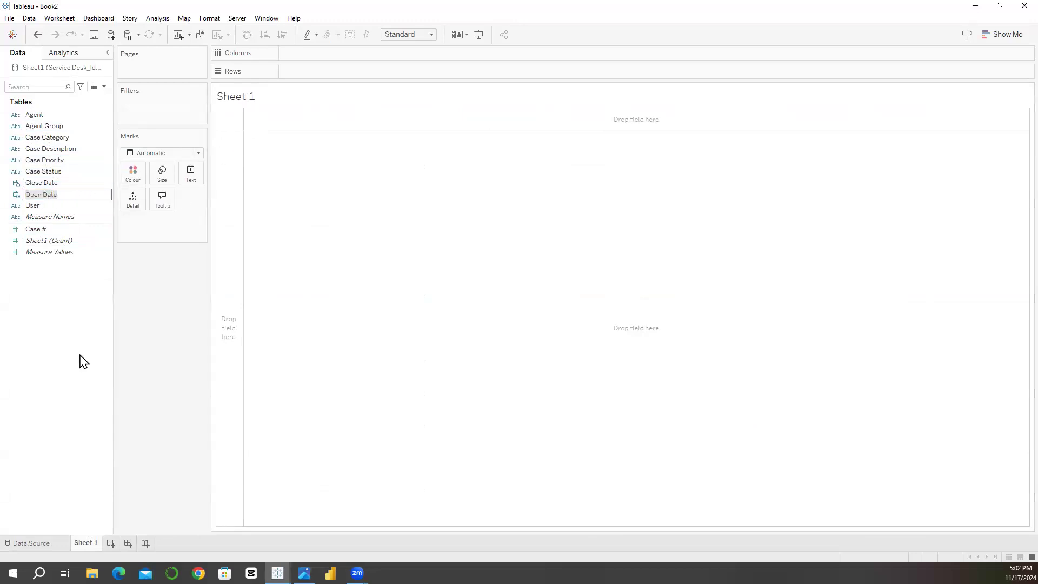
ctrl+click(62, 229)
drag(61, 195, 298, 116)
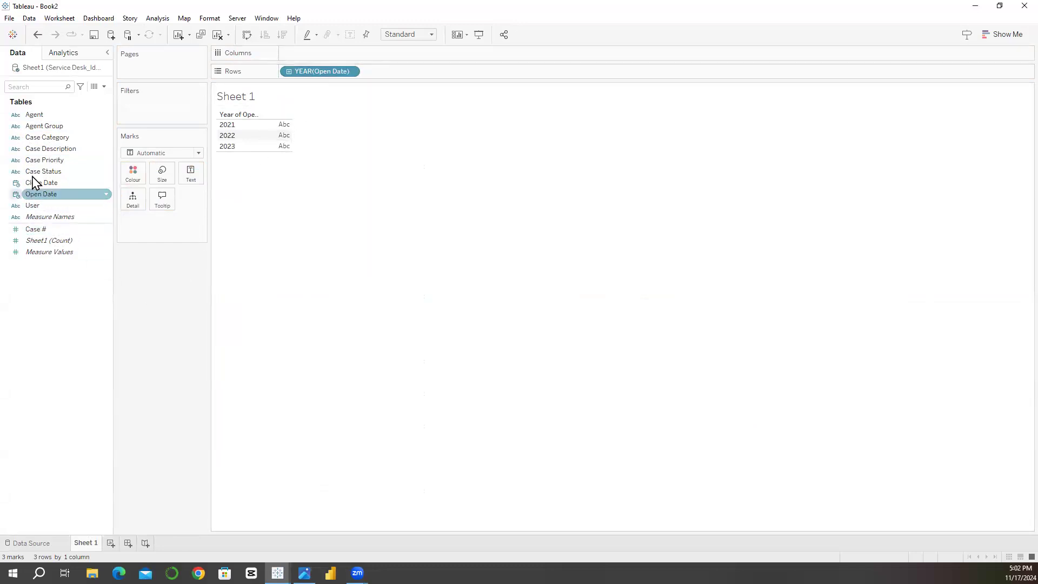
drag(37, 193, 379, 72)
click(430, 72)
click(390, 317)
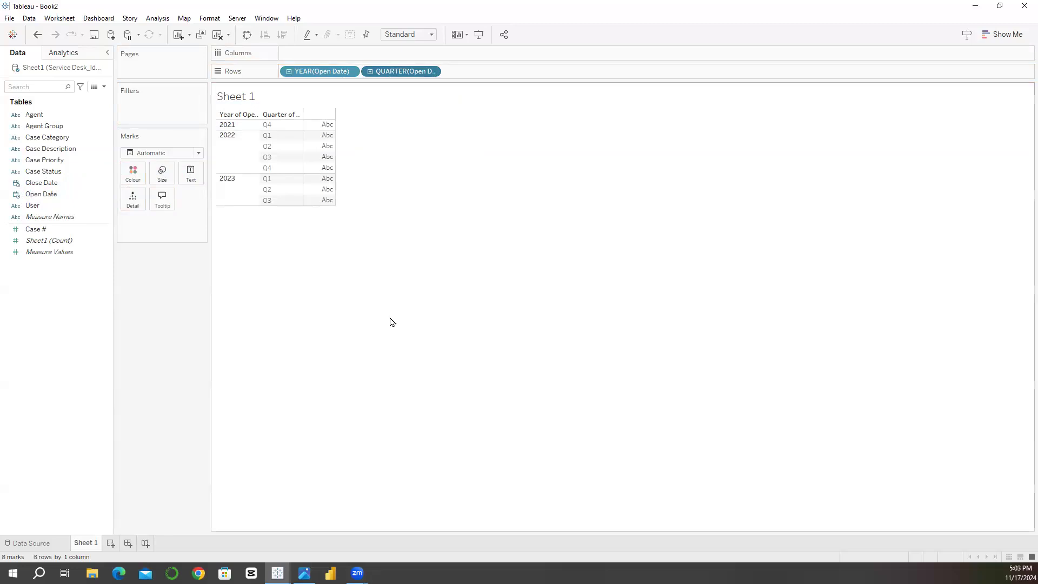
Step: Change the quarter level of Open Date to a discrete month-and-year level, and clear the sheet
right_click(407, 70)
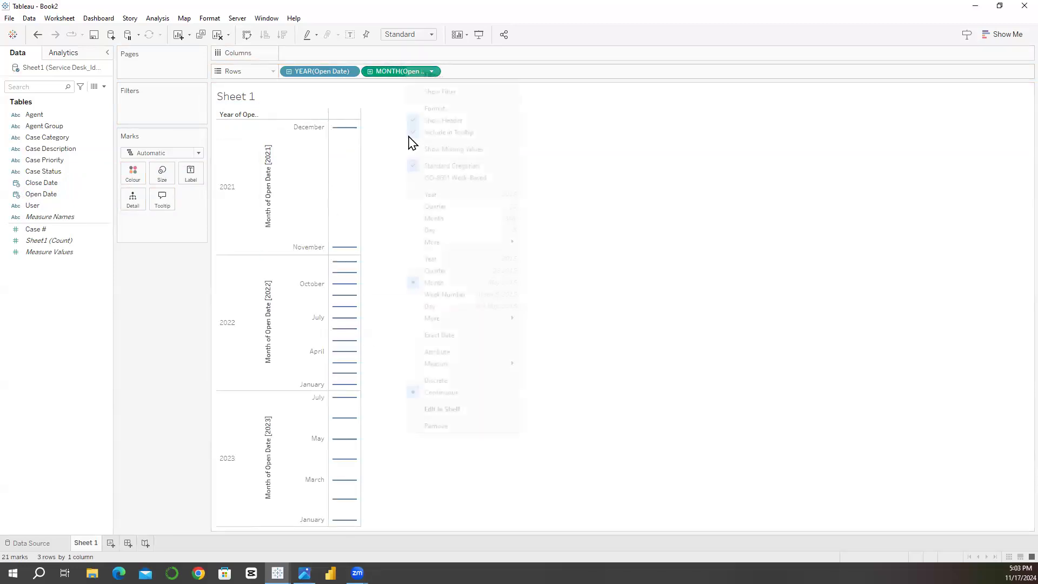
click(436, 380)
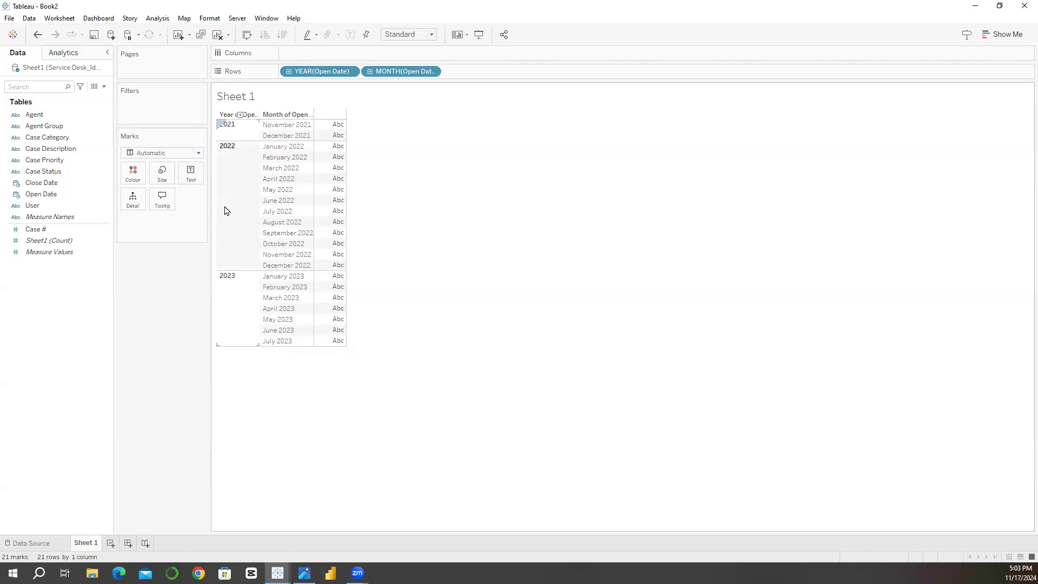
drag(400, 72, 330, 62)
click(218, 34)
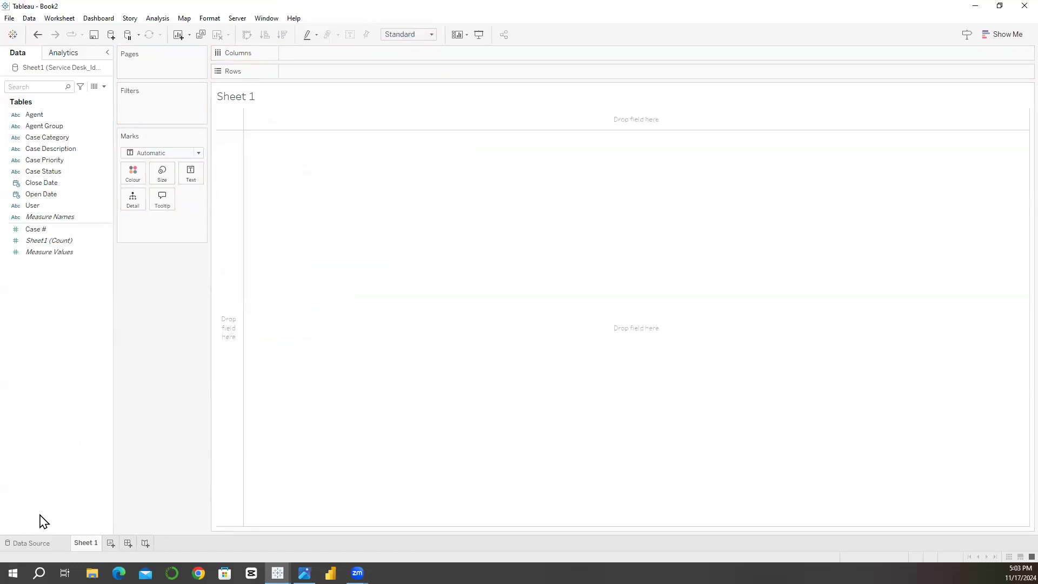
Step: Add a data source filter on the year of Open Date that keeps only 2022
click(38, 546)
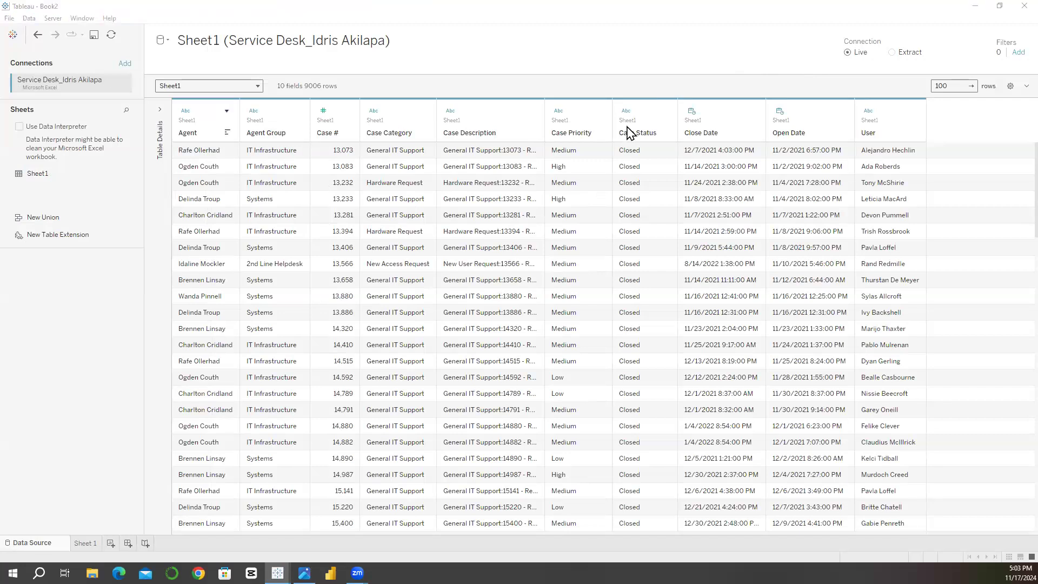
click(1017, 53)
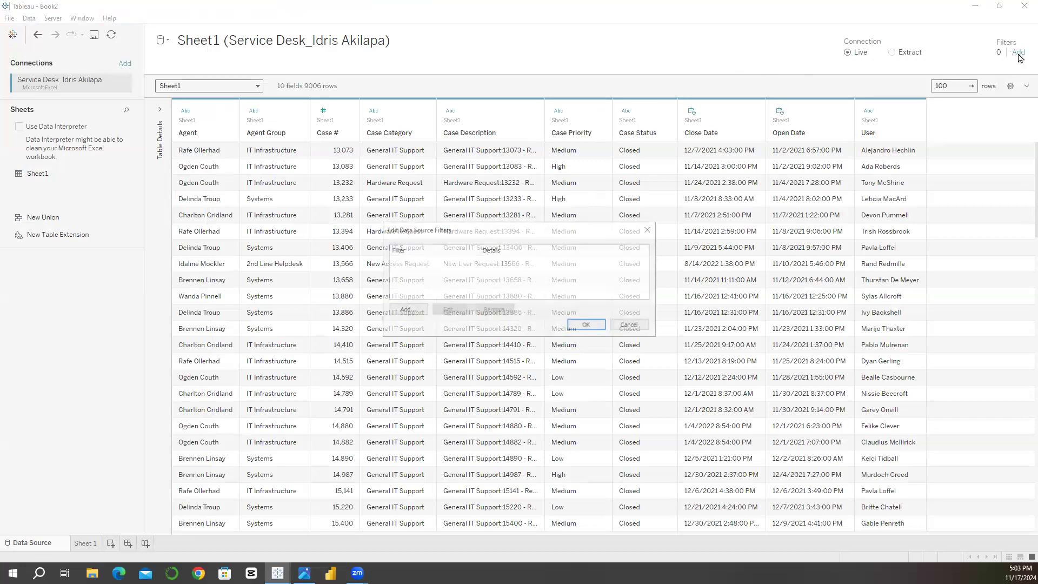
click(406, 314)
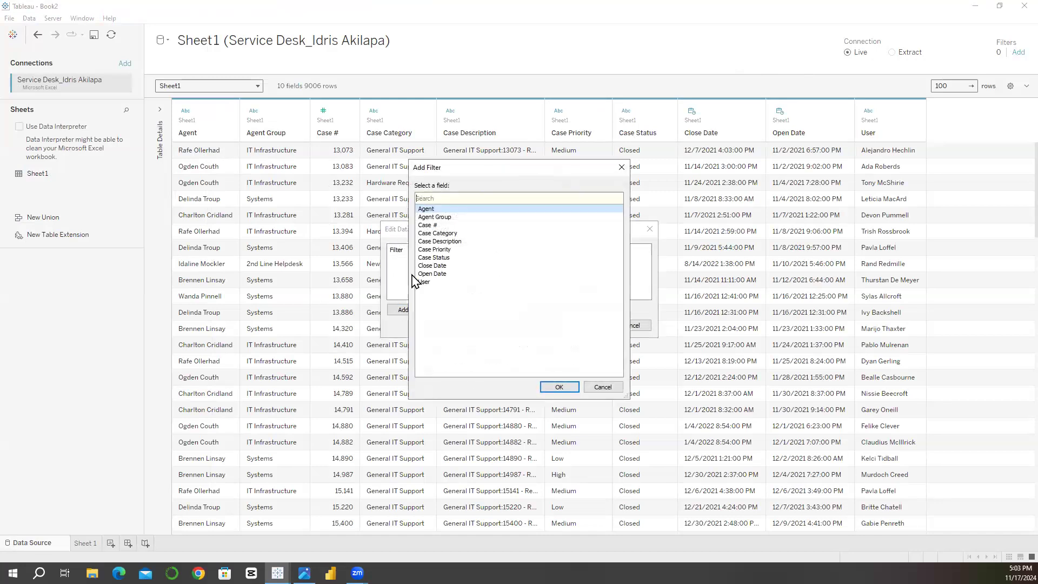
double_click(433, 274)
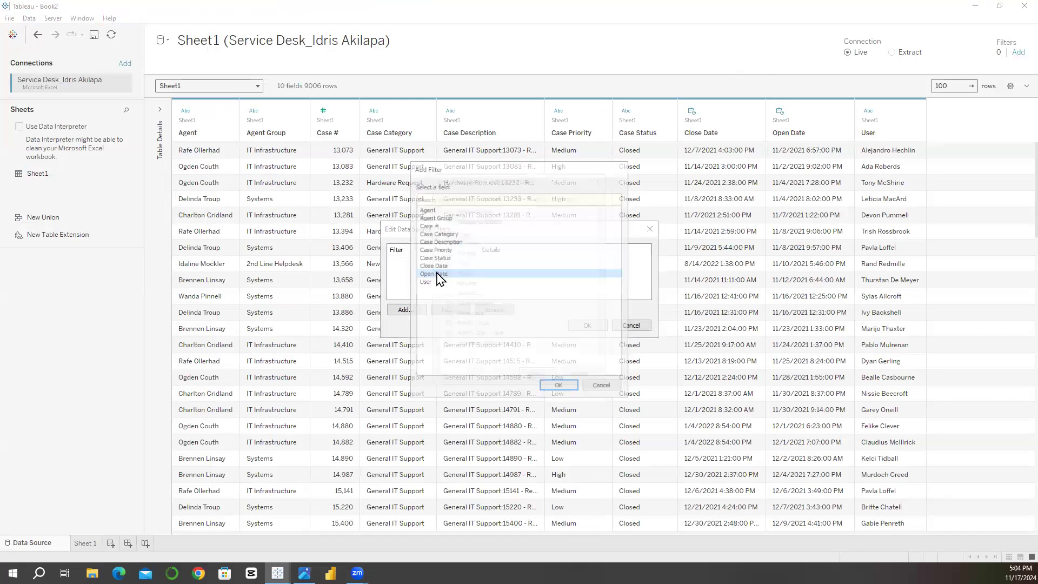
double_click(464, 233)
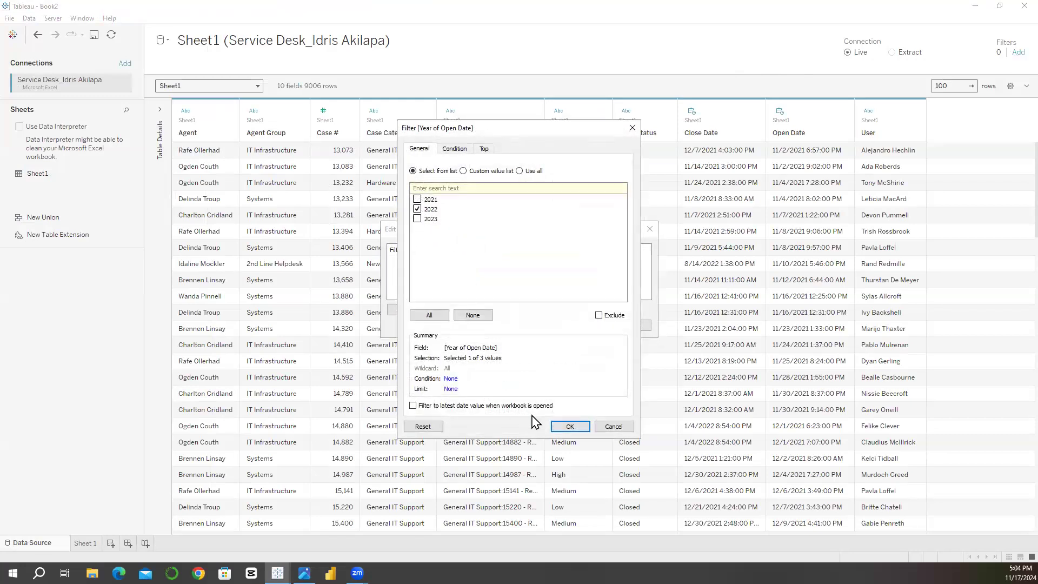
click(570, 426)
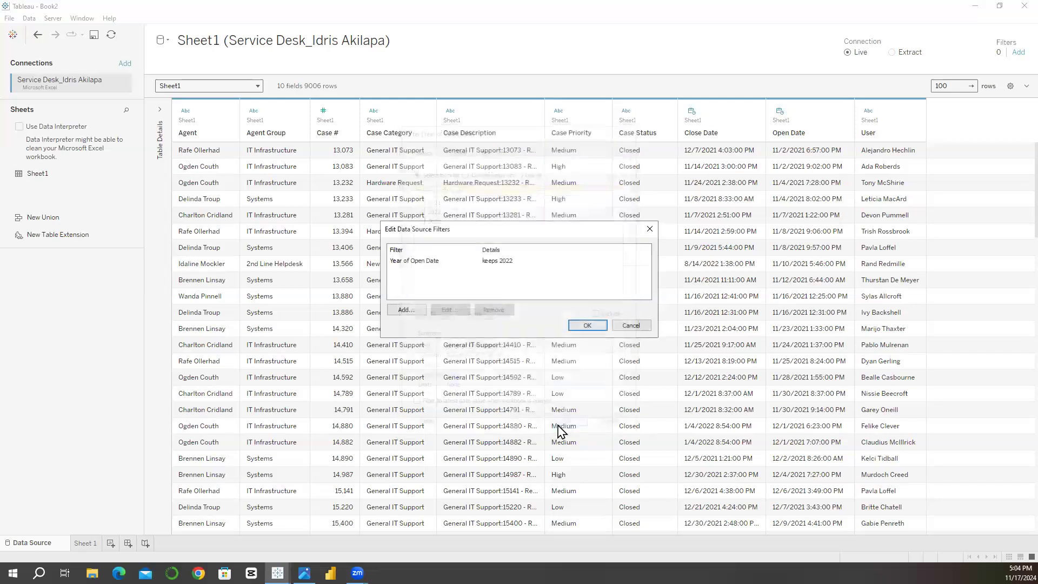
click(587, 325)
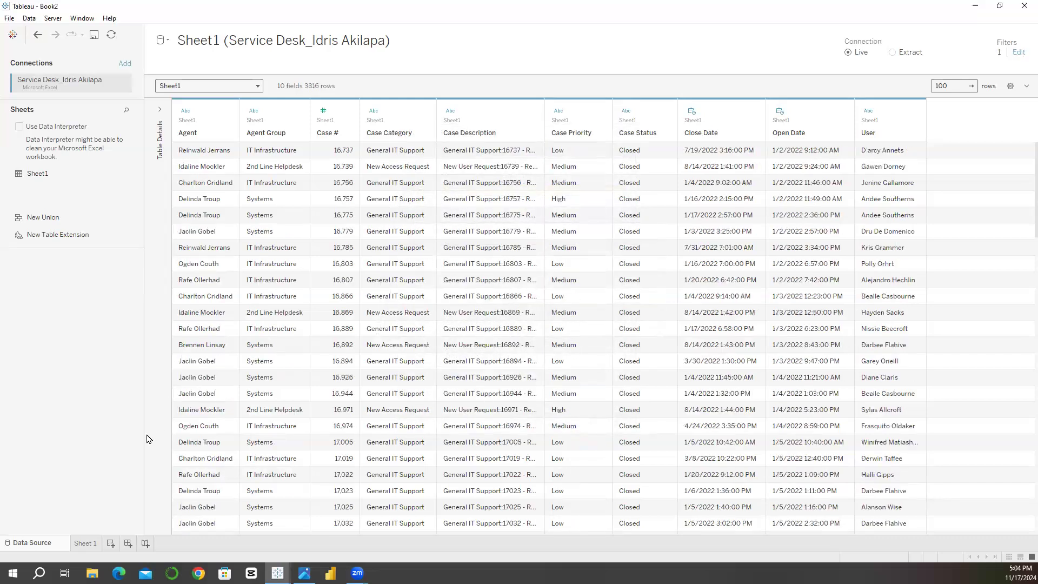
Step: Check the filter by listing Open Date by year and month on the Rows of Sheet 1, and empty Rows again
click(92, 546)
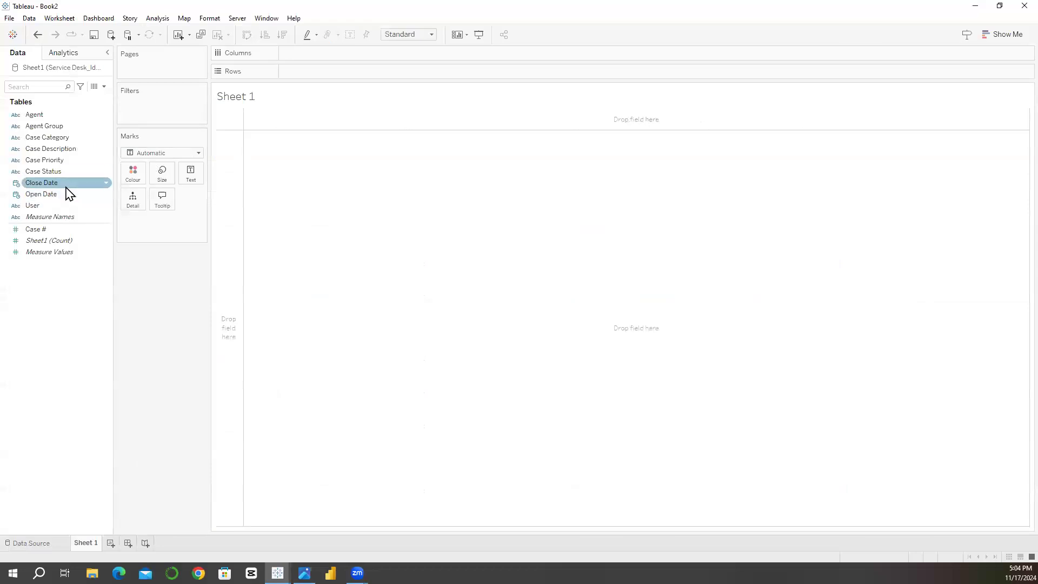
drag(58, 196, 319, 71)
double_click(449, 162)
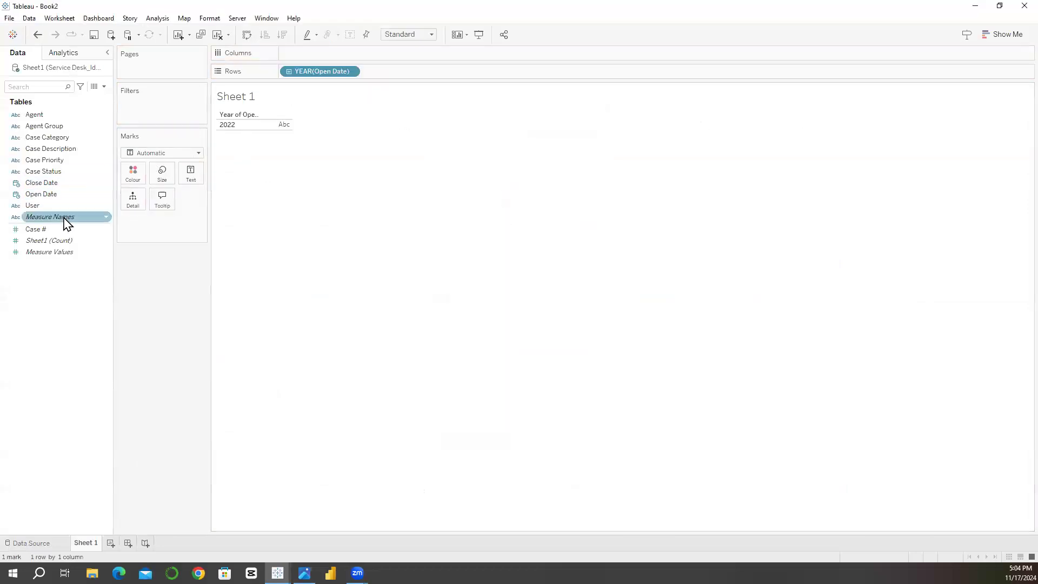
drag(54, 196, 390, 71)
double_click(470, 173)
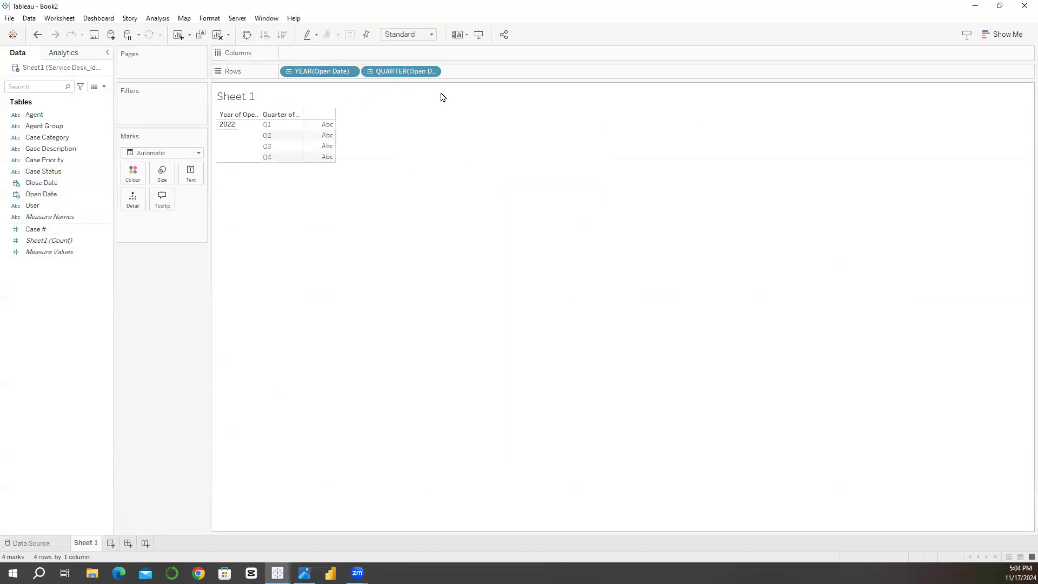
right_click(417, 71)
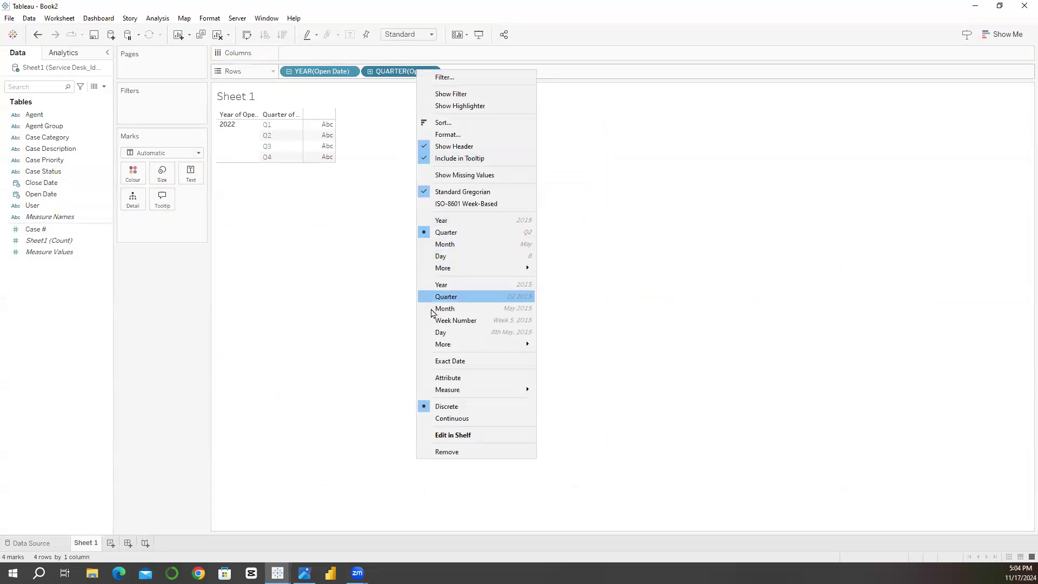
click(442, 244)
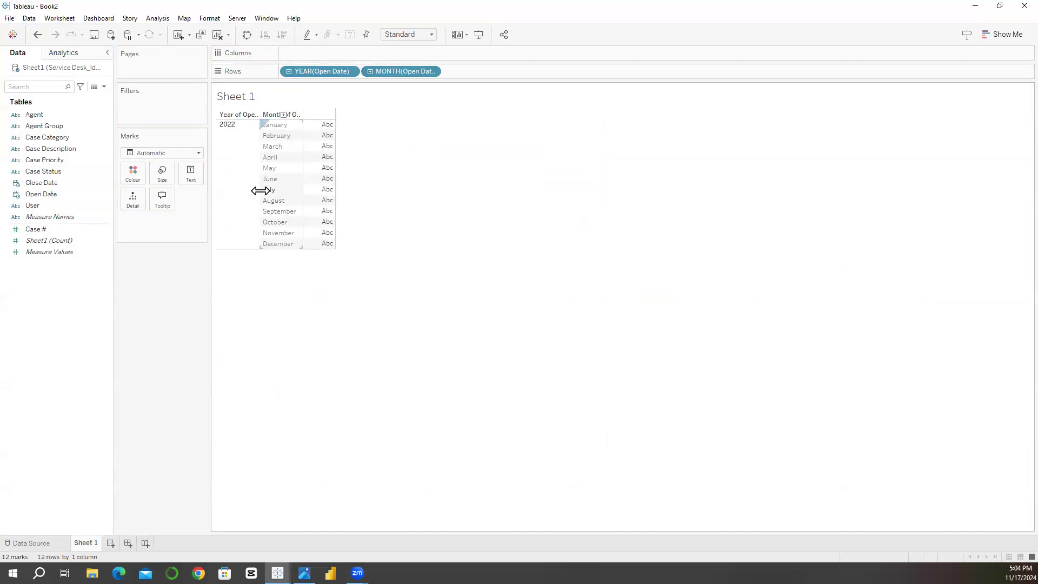
drag(314, 6, 313, 16)
drag(306, 72, 285, 2)
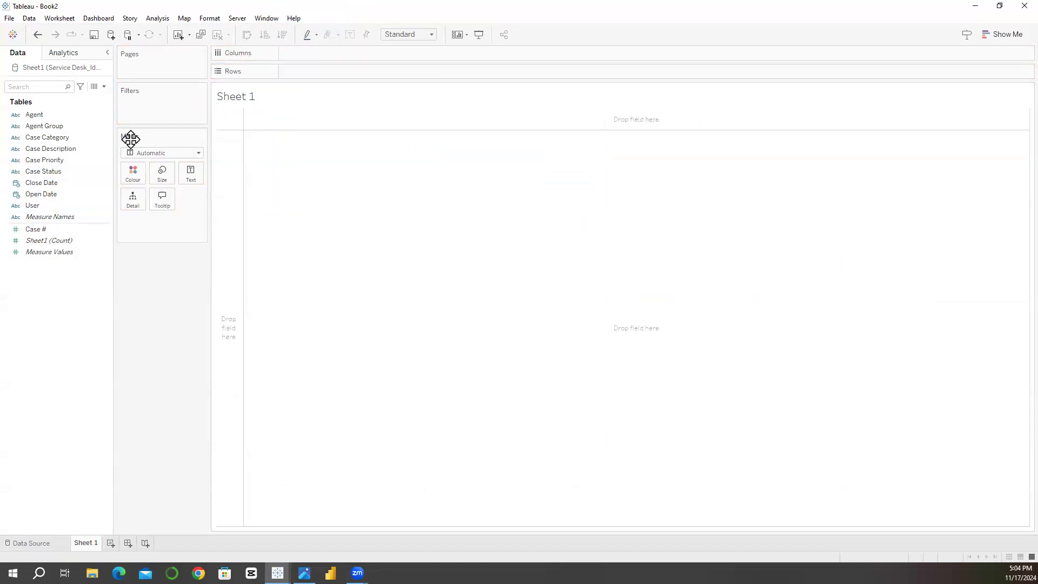
Step: Place Case Status on Rows and convert the Case # measure to a dimension
click(49, 196)
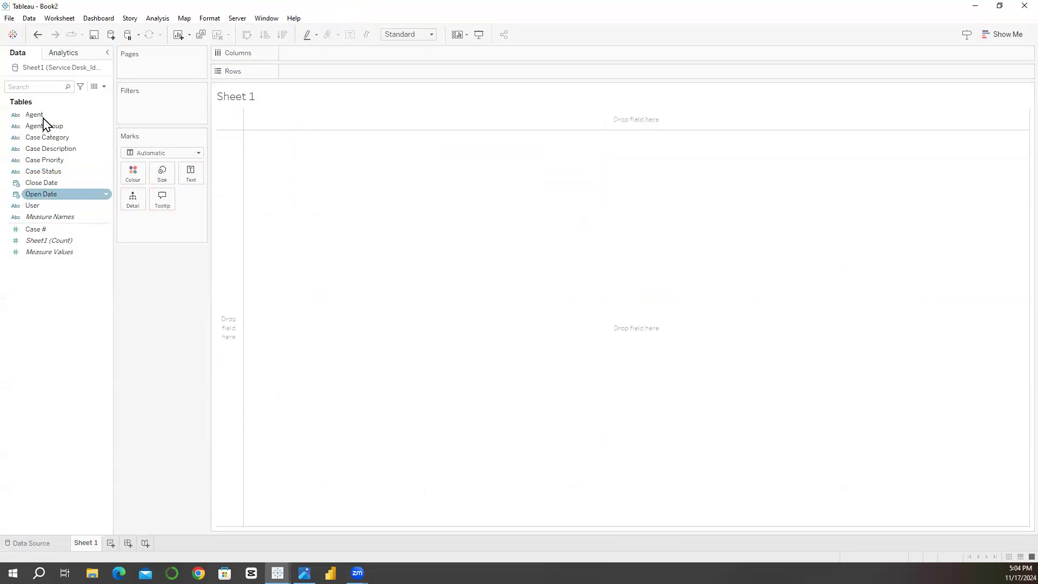
drag(33, 173, 301, 76)
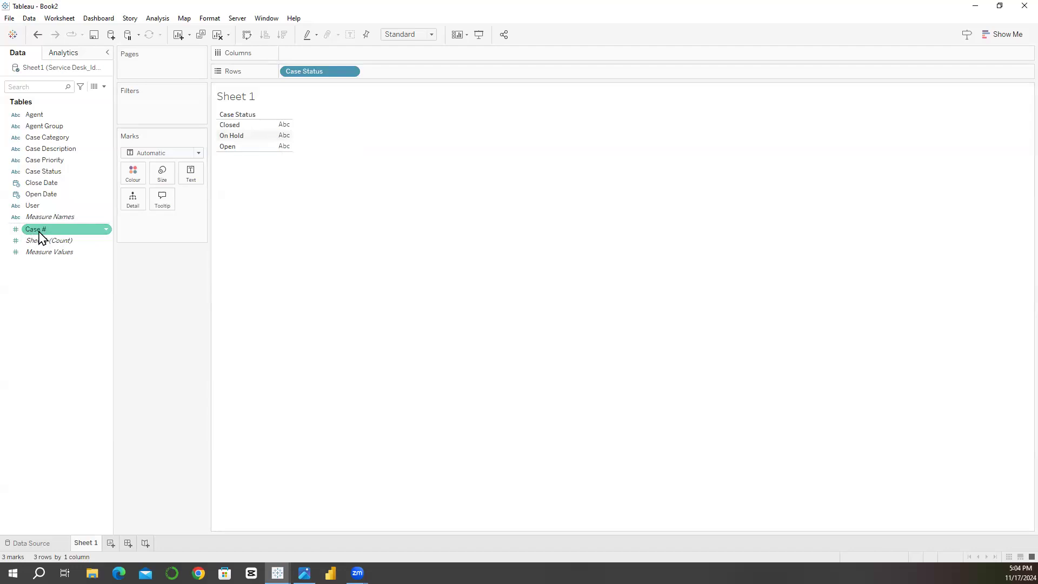
drag(53, 235, 45, 151)
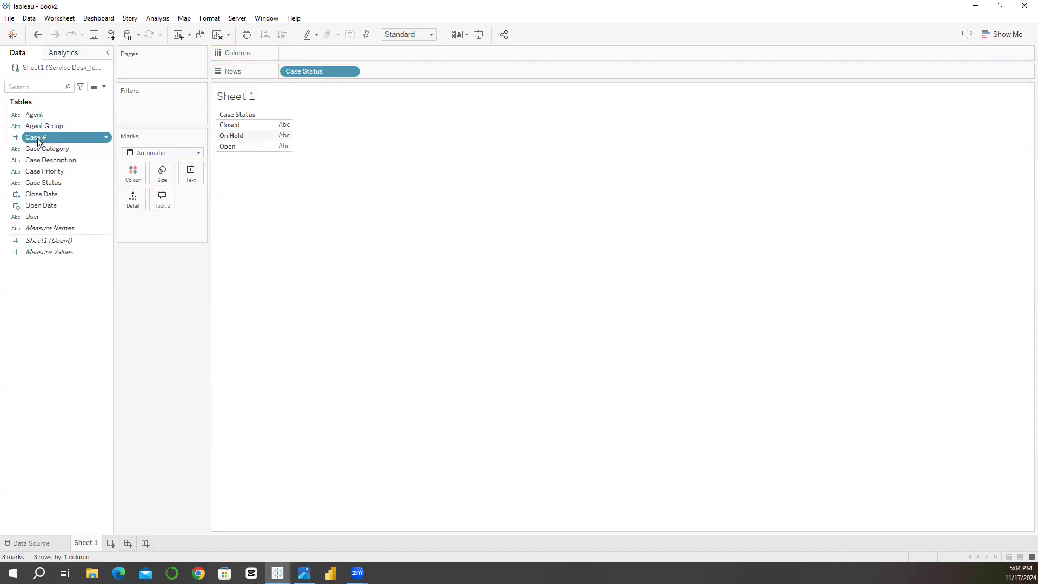
click(41, 240)
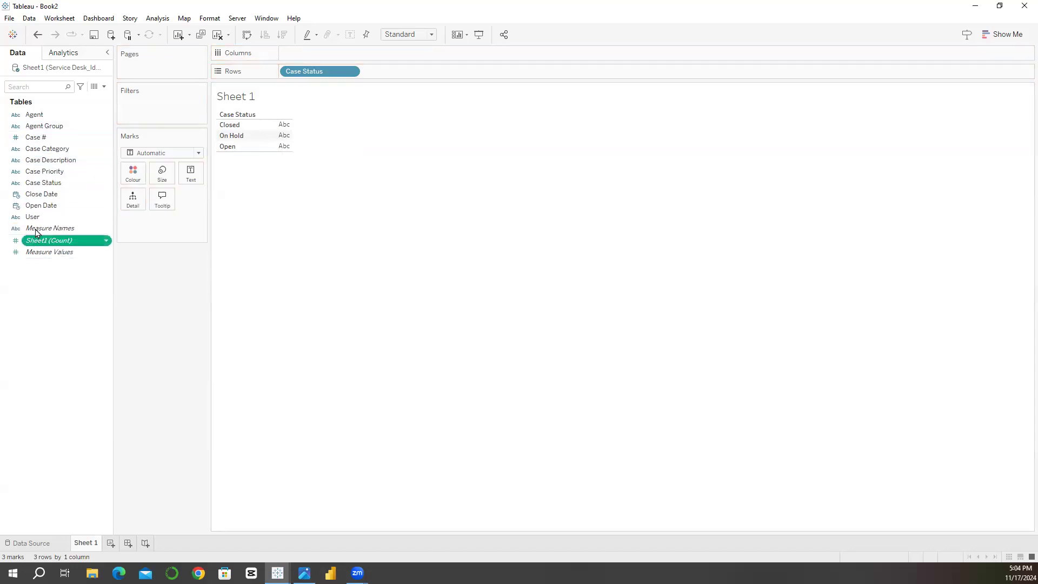
click(49, 138)
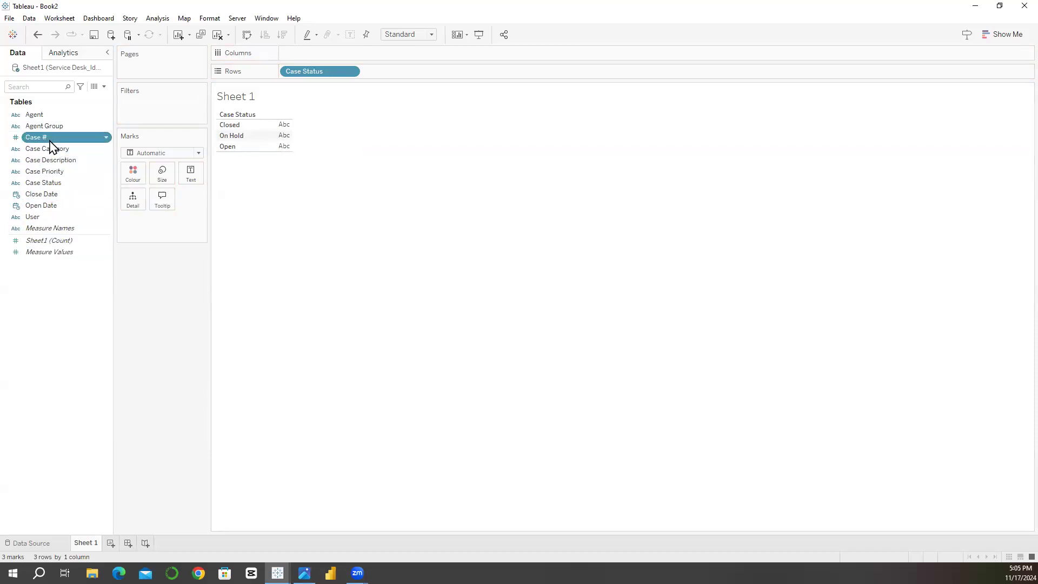
right_click(52, 146)
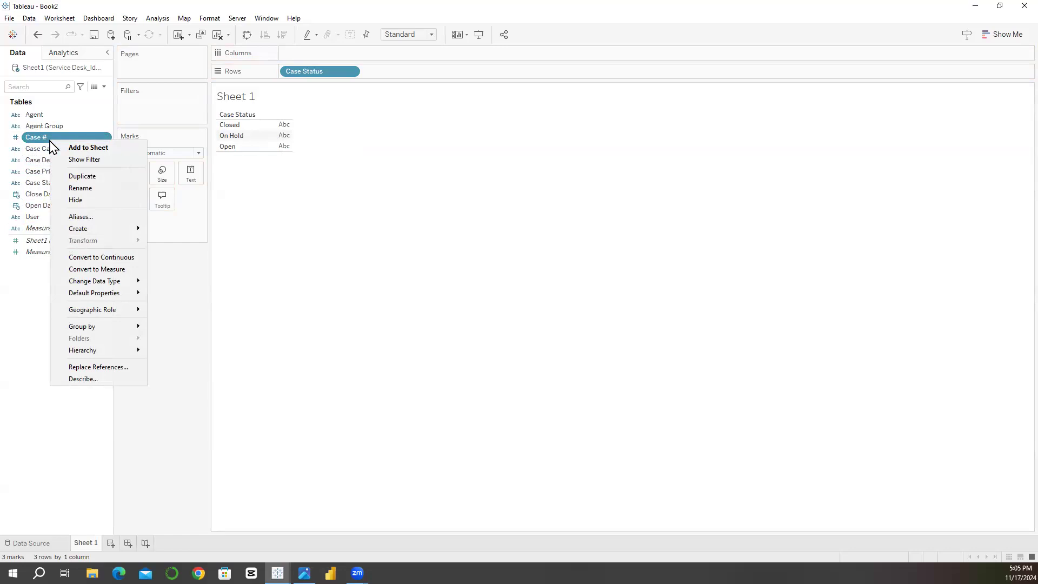
click(49, 139)
Step: Show the distinct count of Case #, CNTD(Case #), as text for each case status
drag(49, 140, 186, 174)
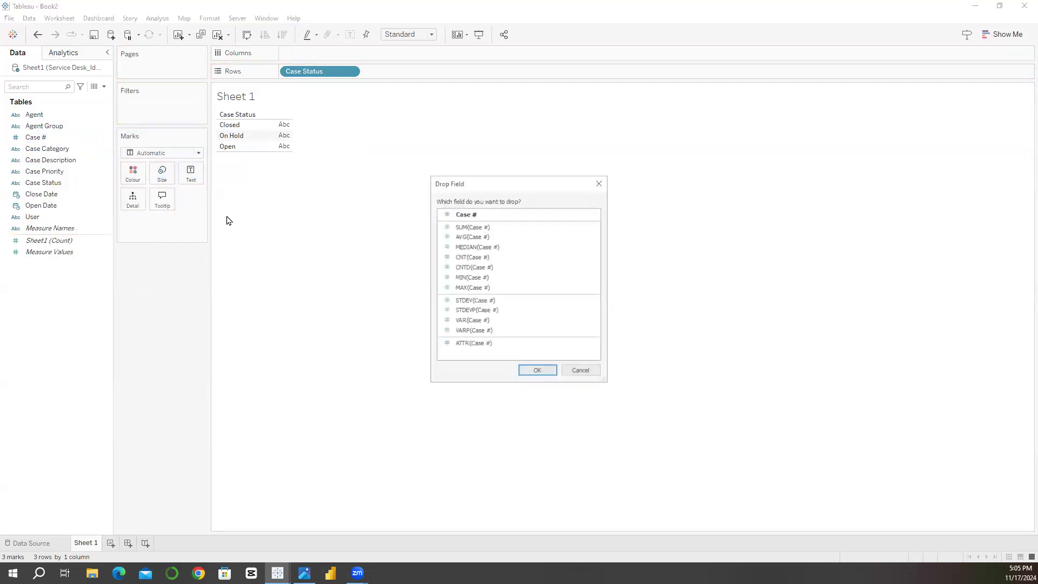
click(464, 268)
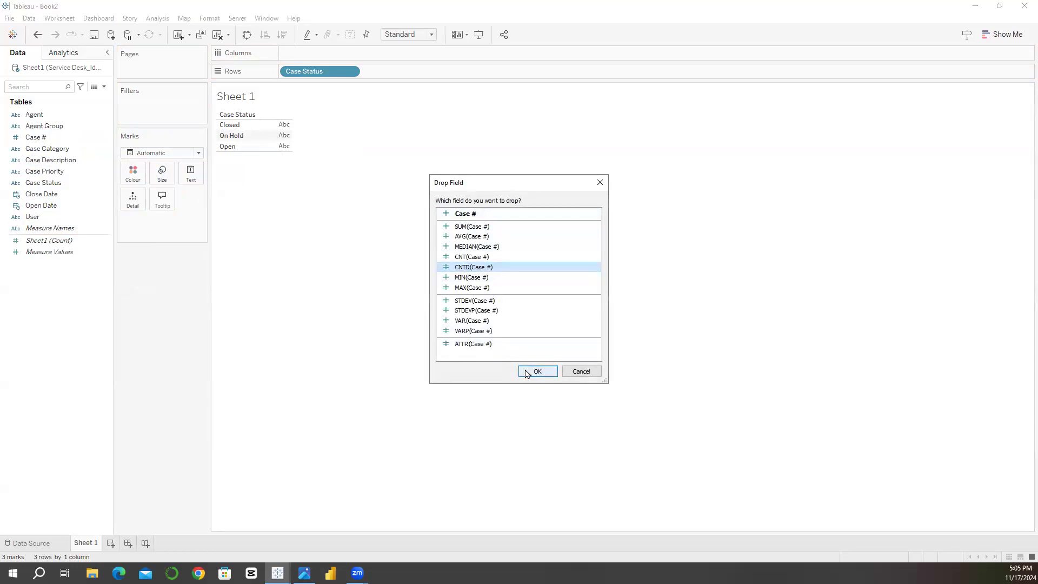
click(538, 373)
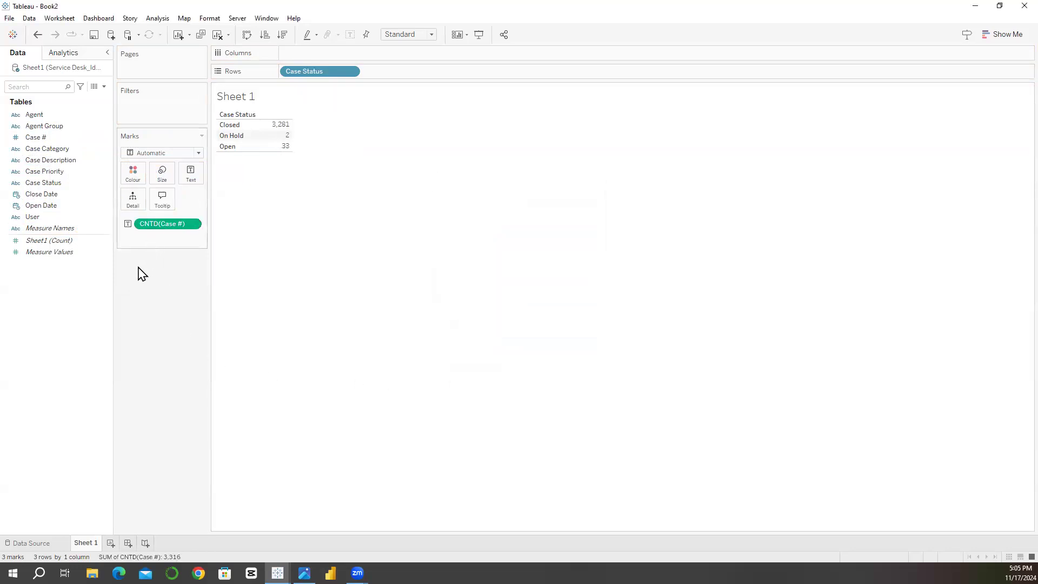
Step: Examine the case counts per status, and replace Case Status with Case Priority on Rows
mouse_move(290, 133)
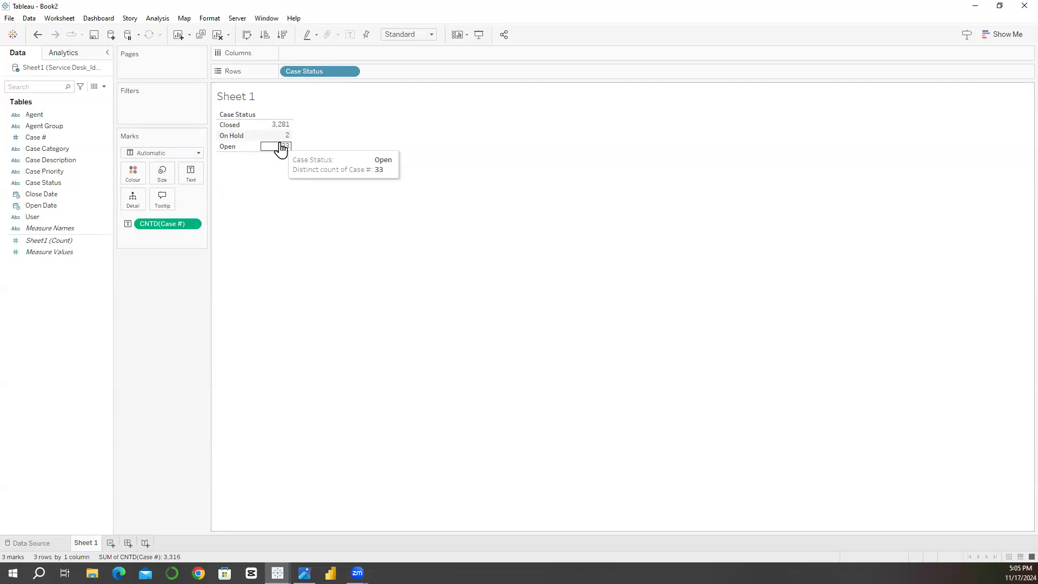
click(281, 148)
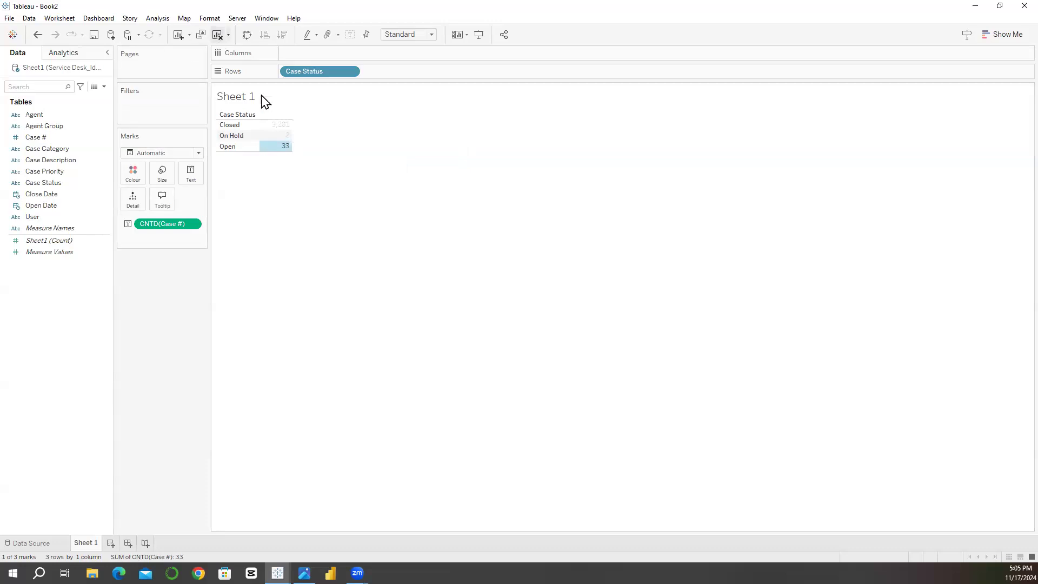
mouse_move(304, 73)
mouse_down()
mouse_move(112, 256)
mouse_move(51, 225)
mouse_move(41, 169)
mouse_move(304, 70)
mouse_up()
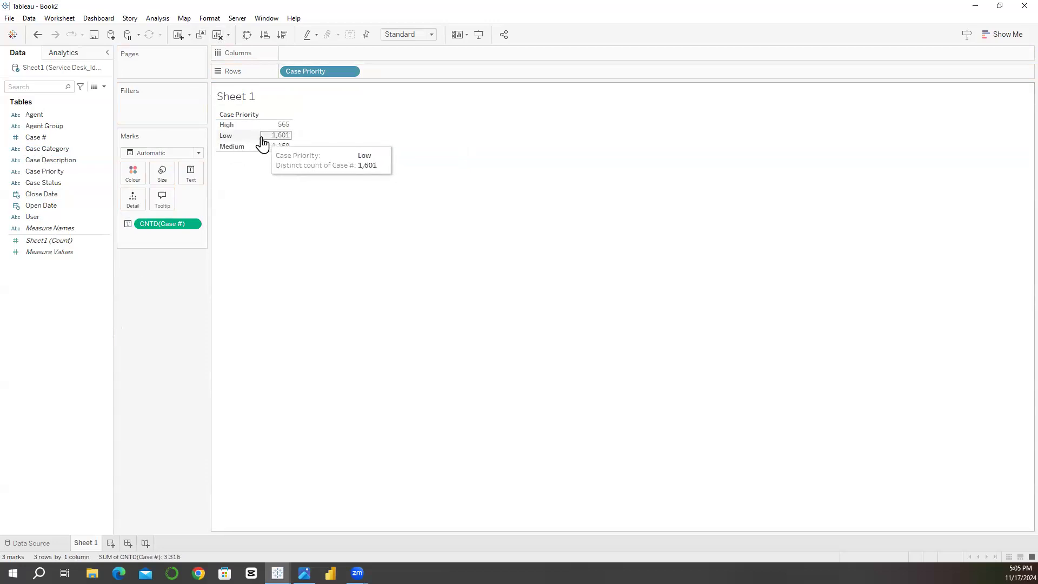
mouse_move(279, 147)
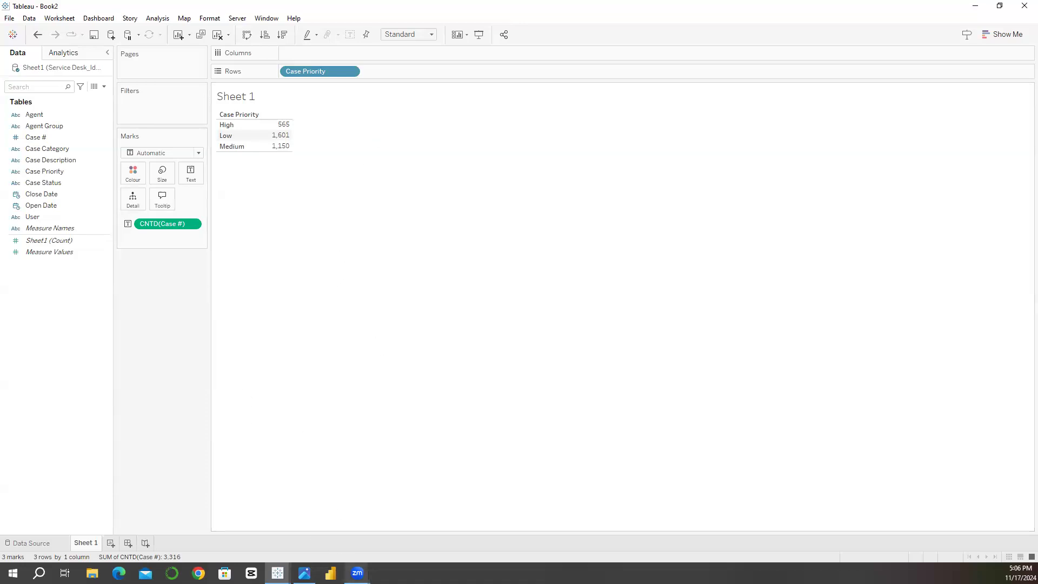
Step: Switch to the photo viewer showing the dashboard mockup Frame 19 (1).png and enlarge it to 129% to examine the planned layout
click(304, 573)
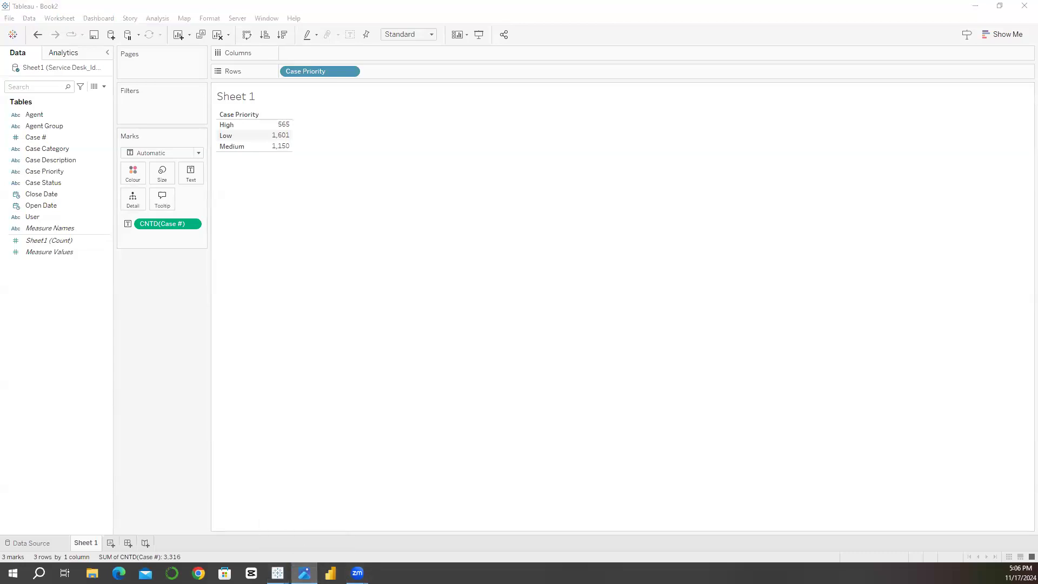
click(663, 65)
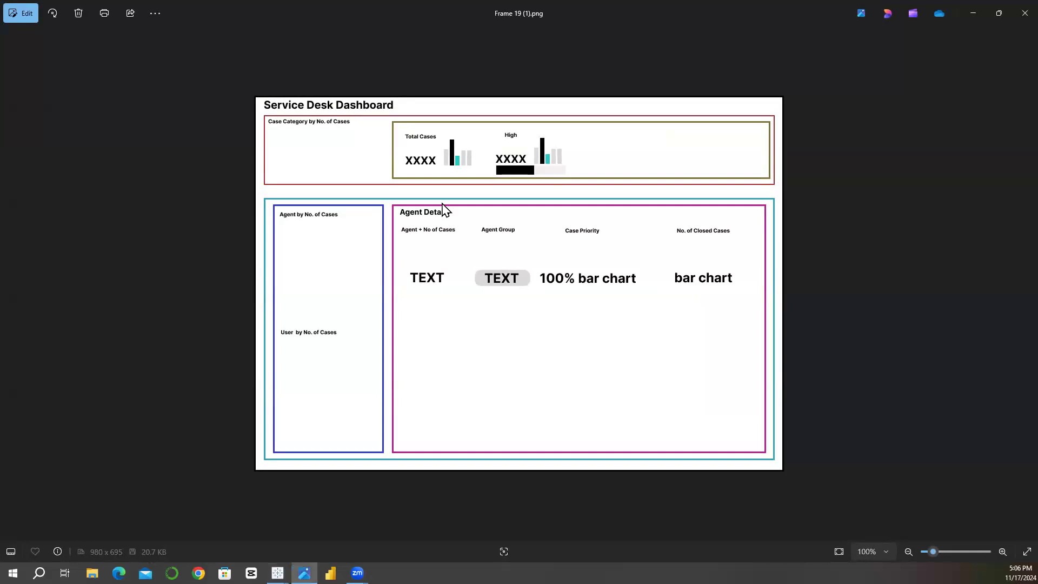
mouse_move(931, 551)
mouse_down()
mouse_move(950, 549)
mouse_move(935, 552)
mouse_up()
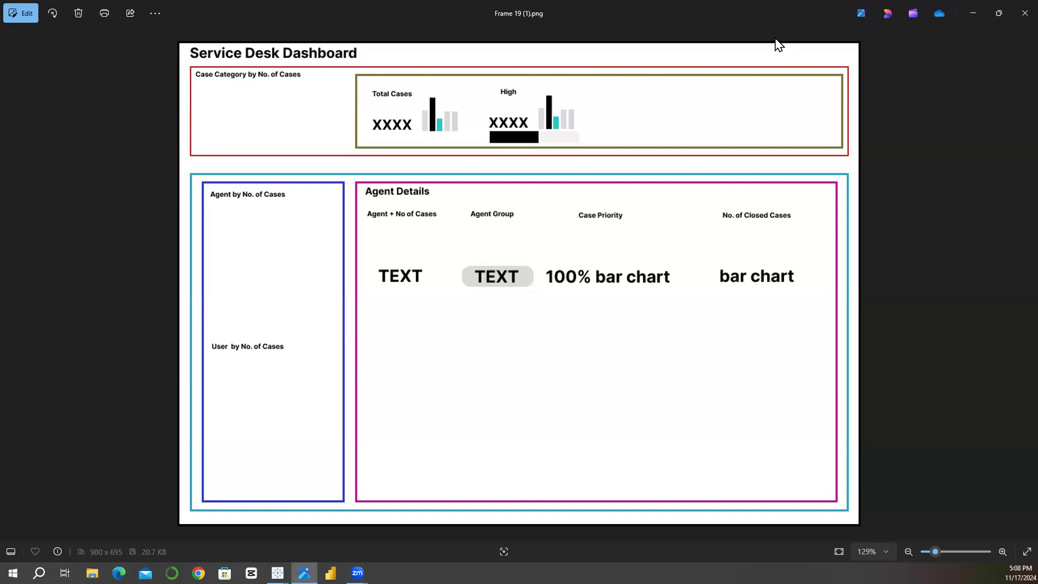
Step: Switch back to Tableau and clear all fields from Sheet 1
click(981, 13)
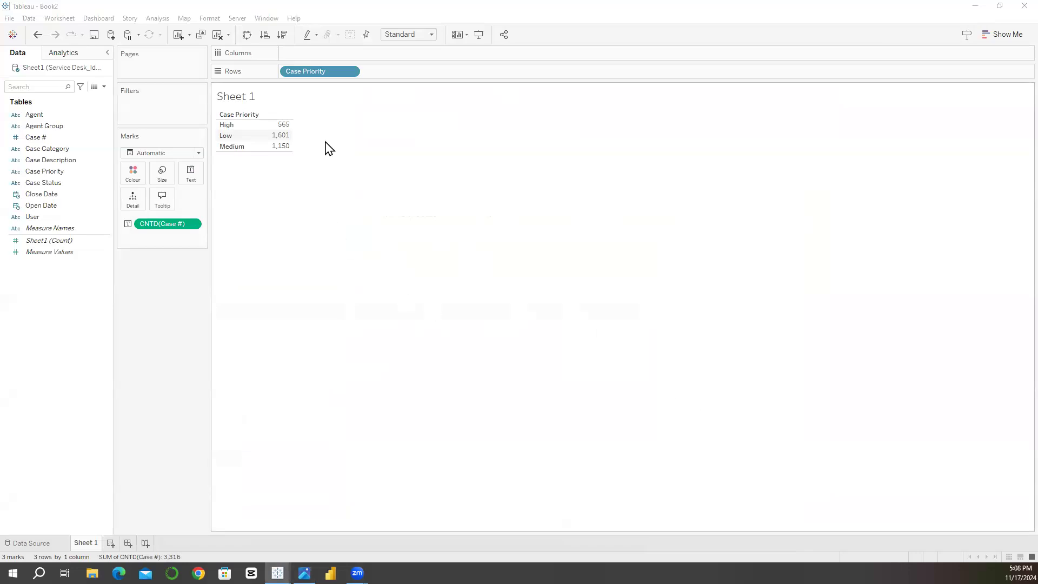
click(218, 35)
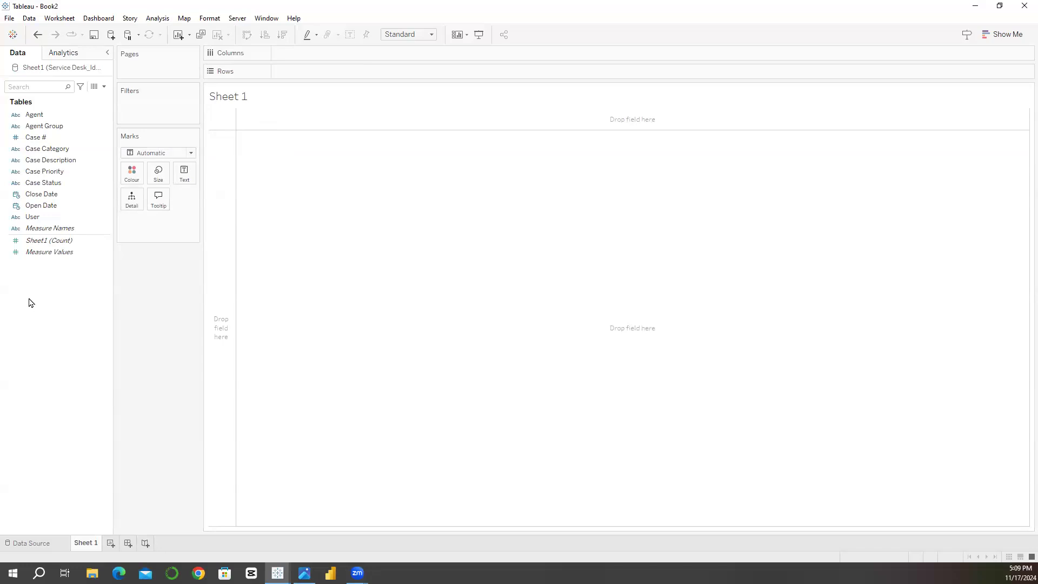
key(alt+h)
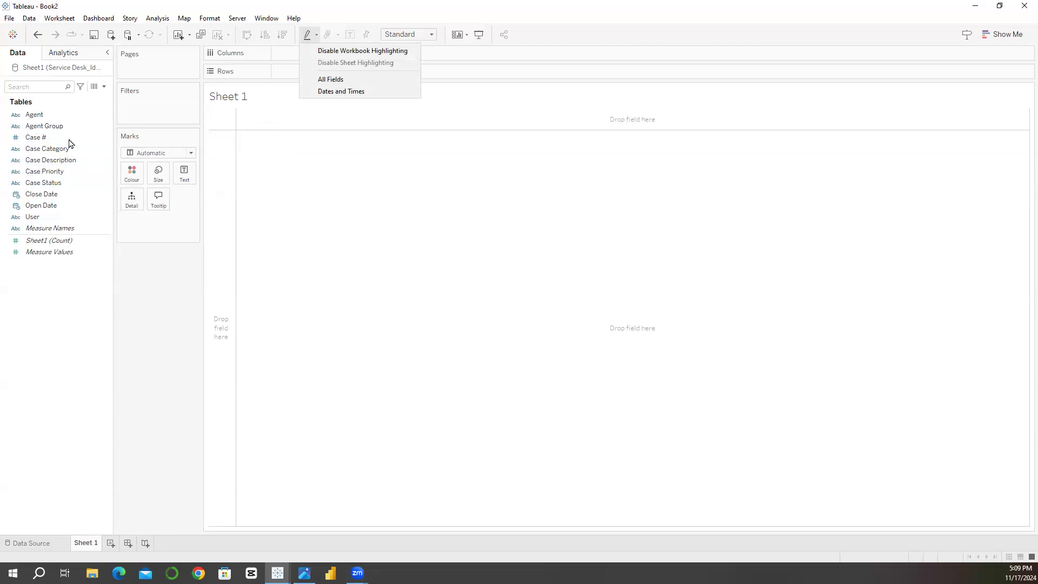
click(69, 141)
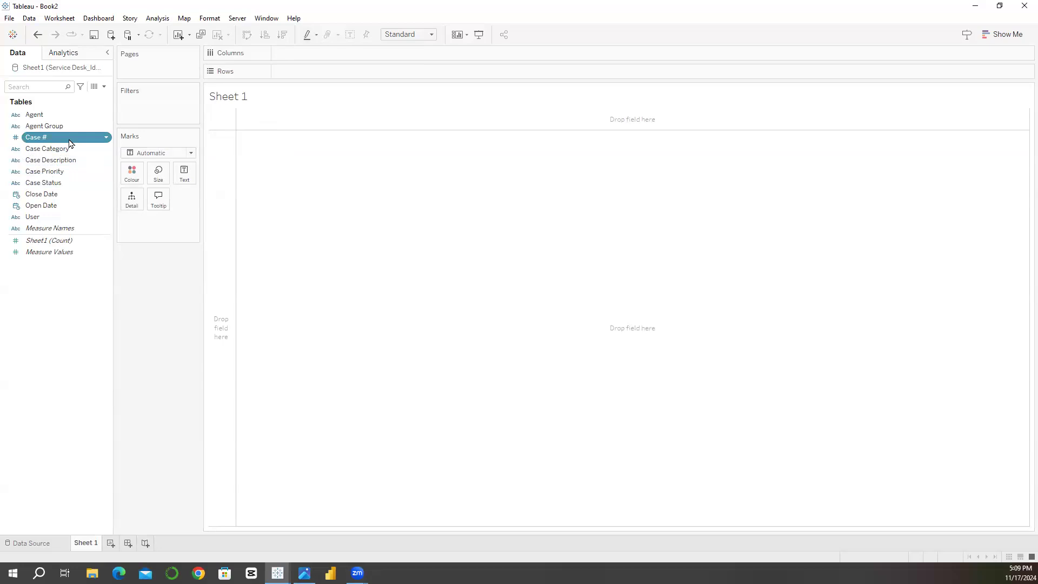
click(35, 116)
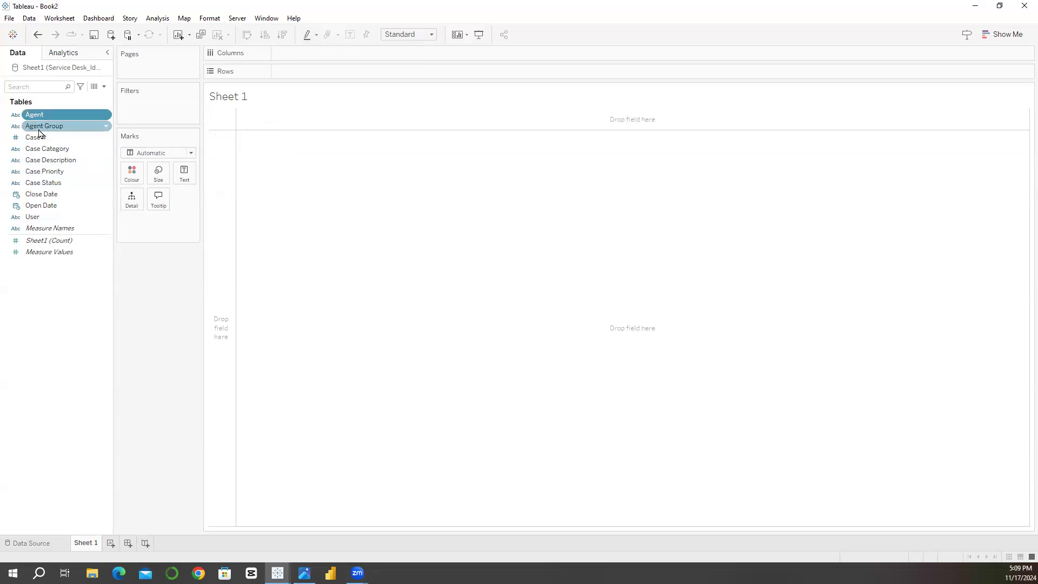
Step: Create a calculated field named Number of Cases with the formula COUNT([Case #])
click(103, 86)
click(87, 99)
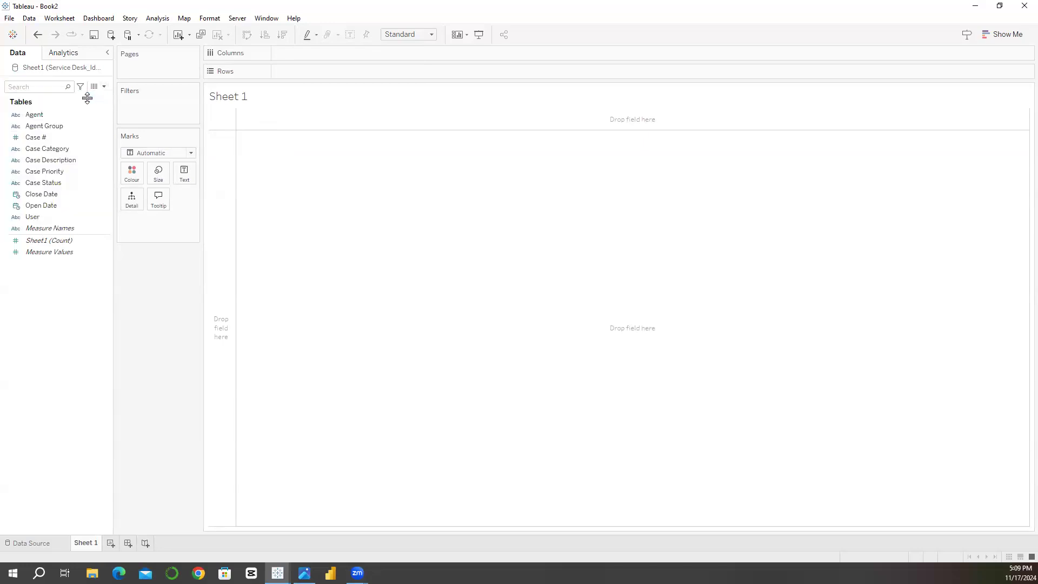
text(COU)
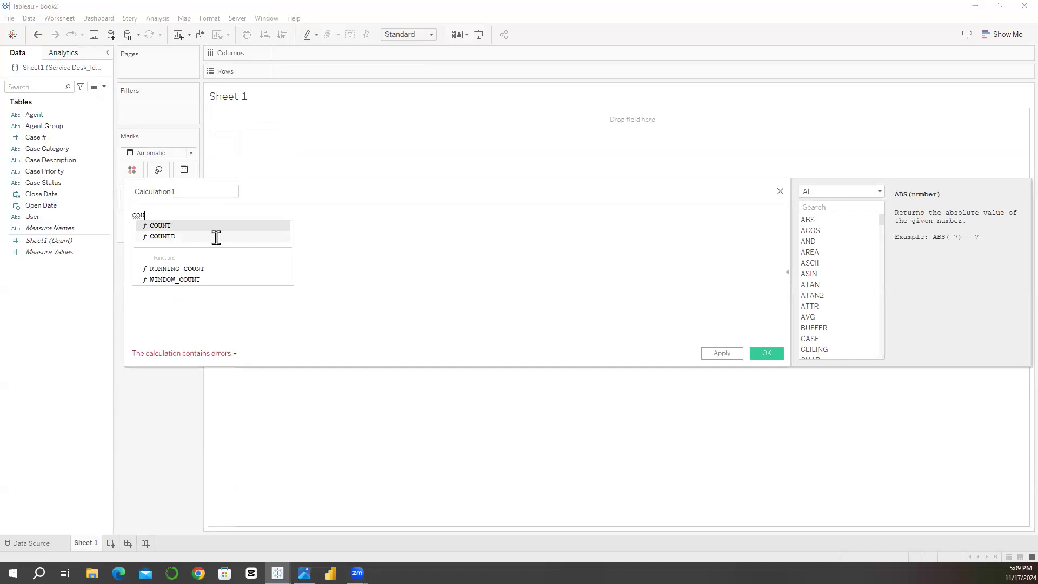
key(Return)
text(cas)
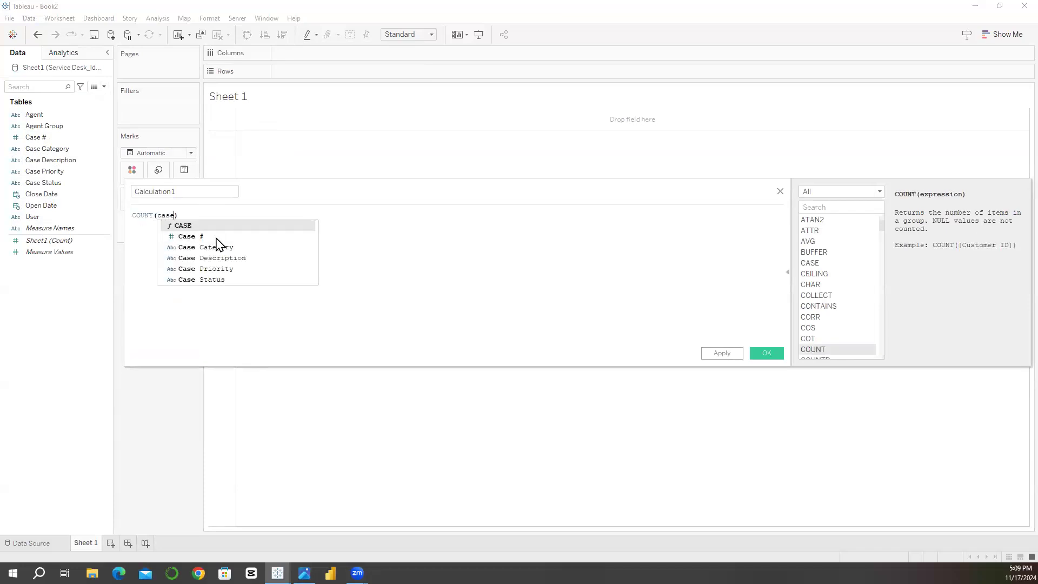
text(e)
click(215, 237)
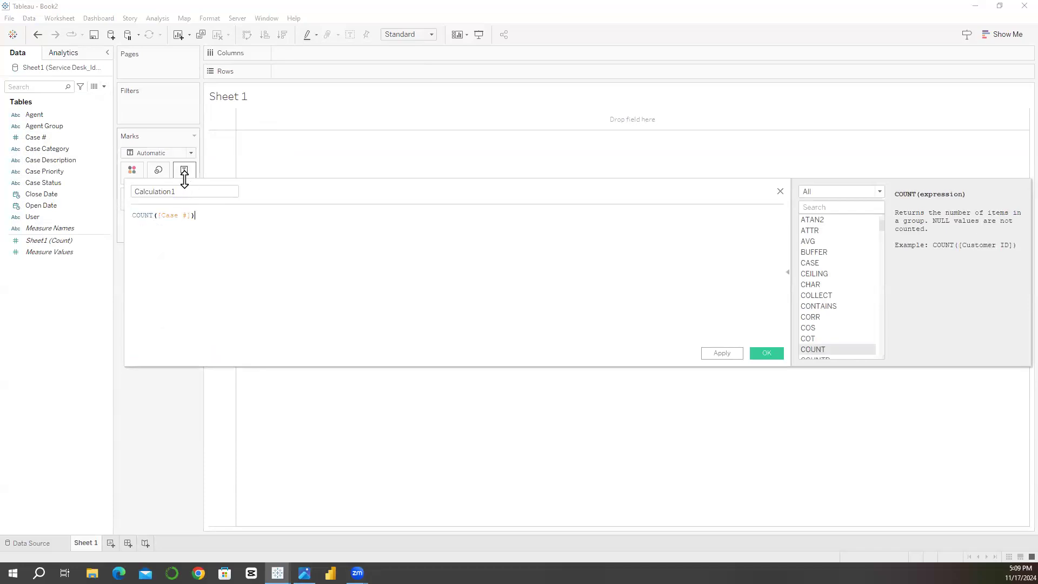
click(184, 187)
double_click(184, 188)
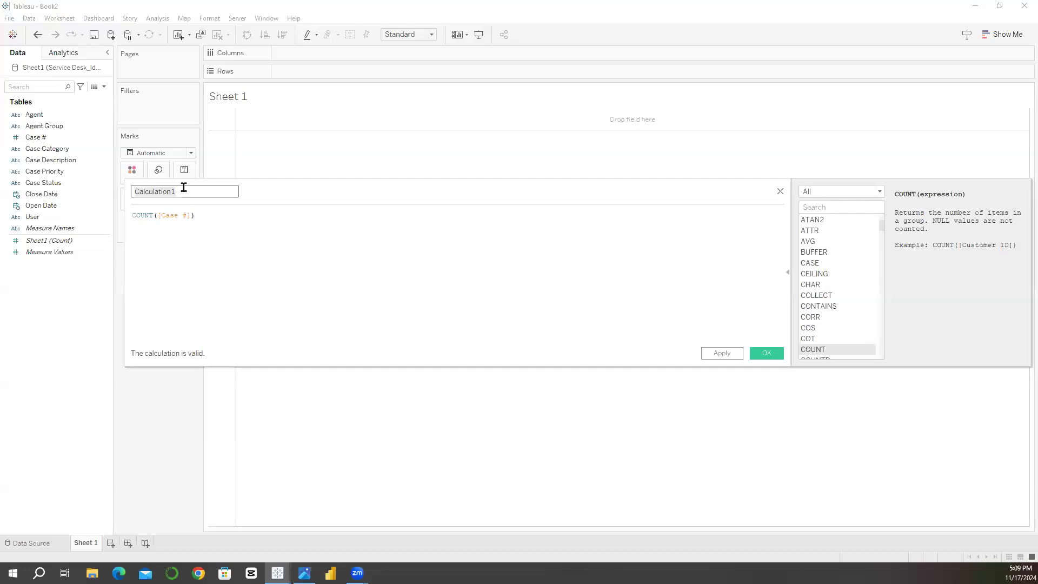
text(Number of Cases)
click(767, 355)
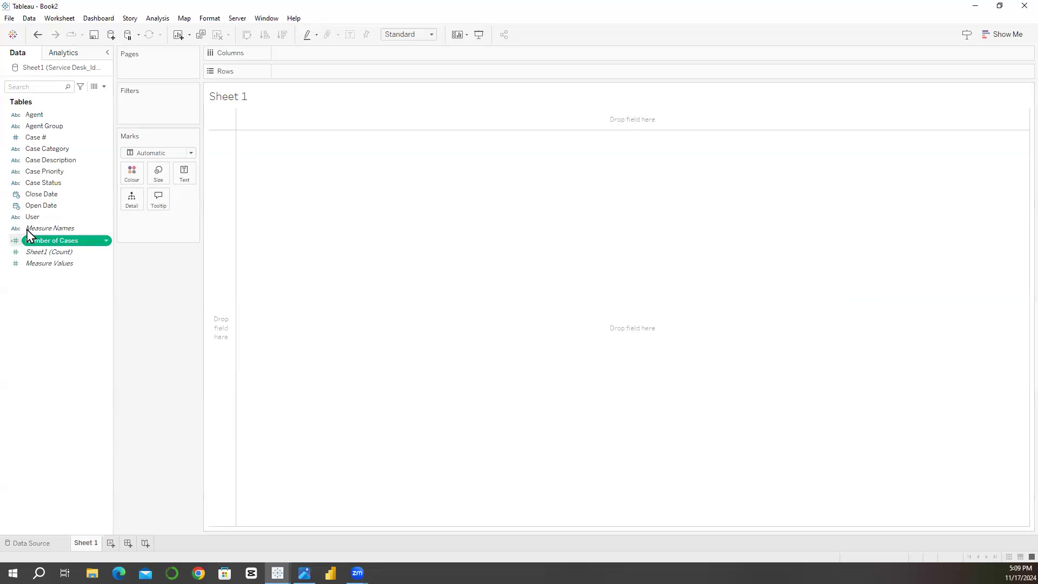
Step: Show the Number of Cases field as text in the Sheet 1 view
drag(52, 248, 185, 173)
mouse_move(237, 114)
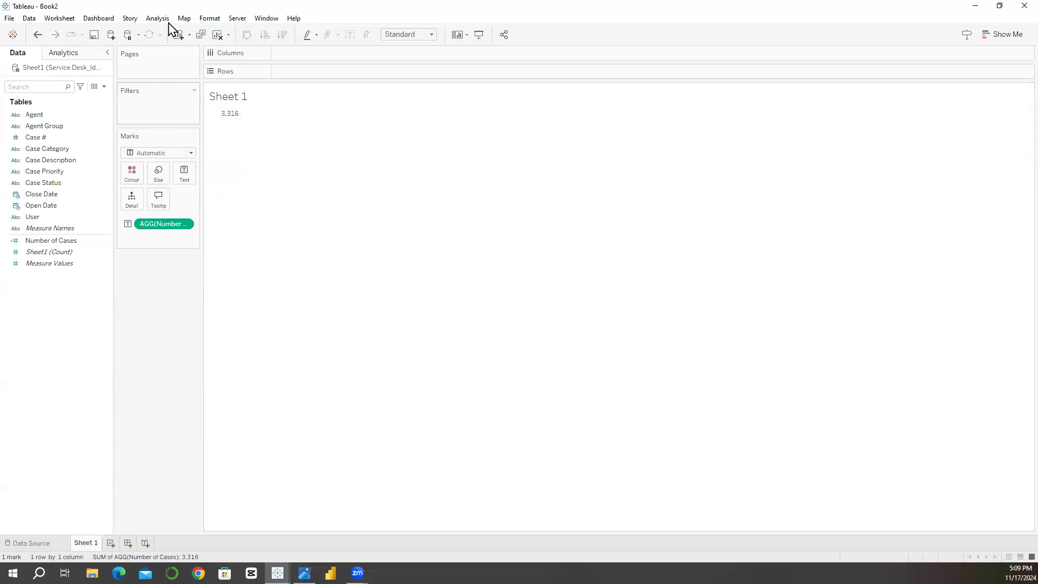
Step: Set the default worksheet font of Sheet 1 to Roboto
click(209, 18)
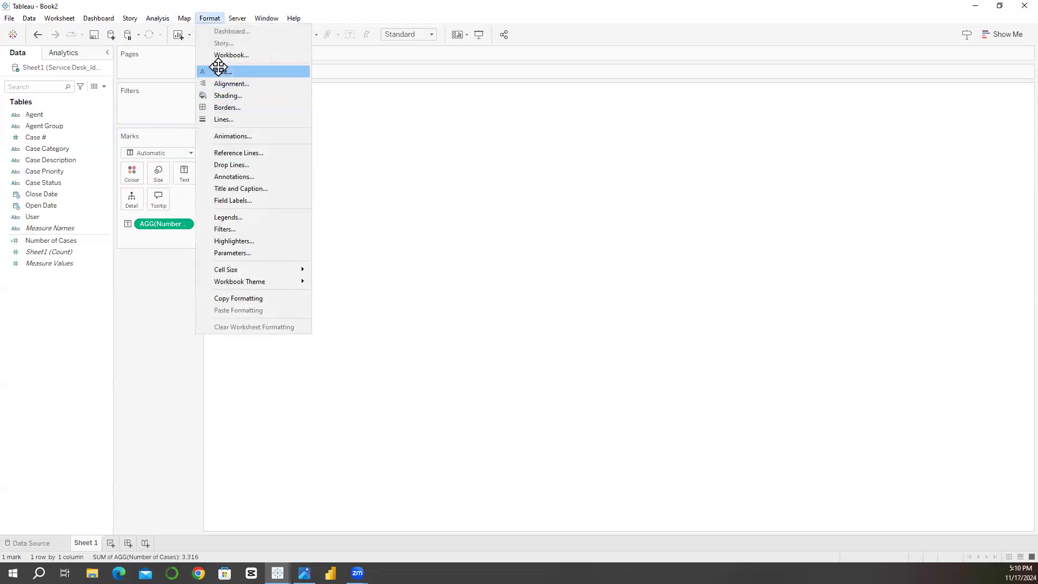
click(218, 67)
click(70, 123)
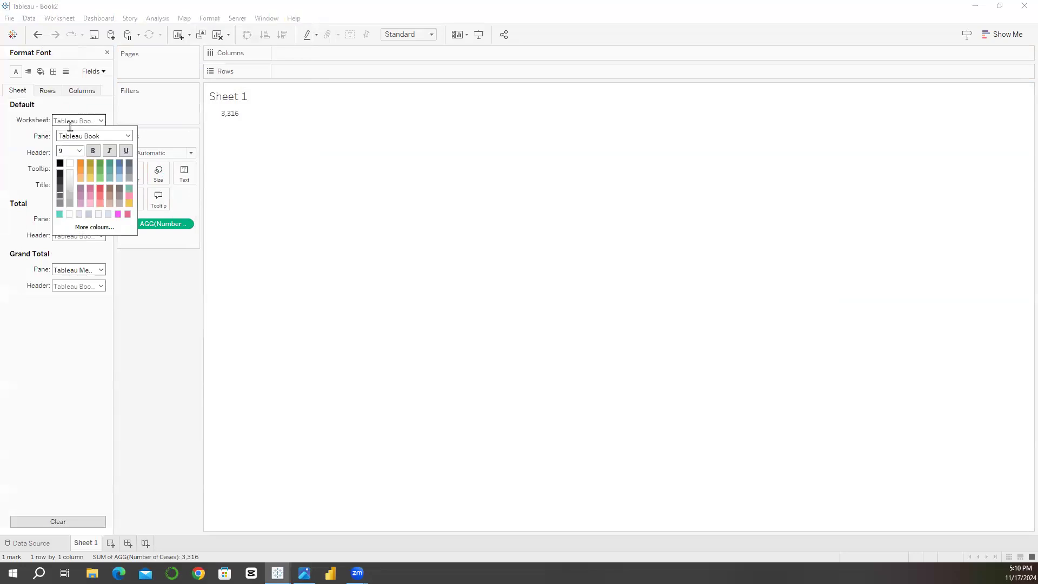
click(129, 136)
scroll(99, 238, up, 4)
click(101, 336)
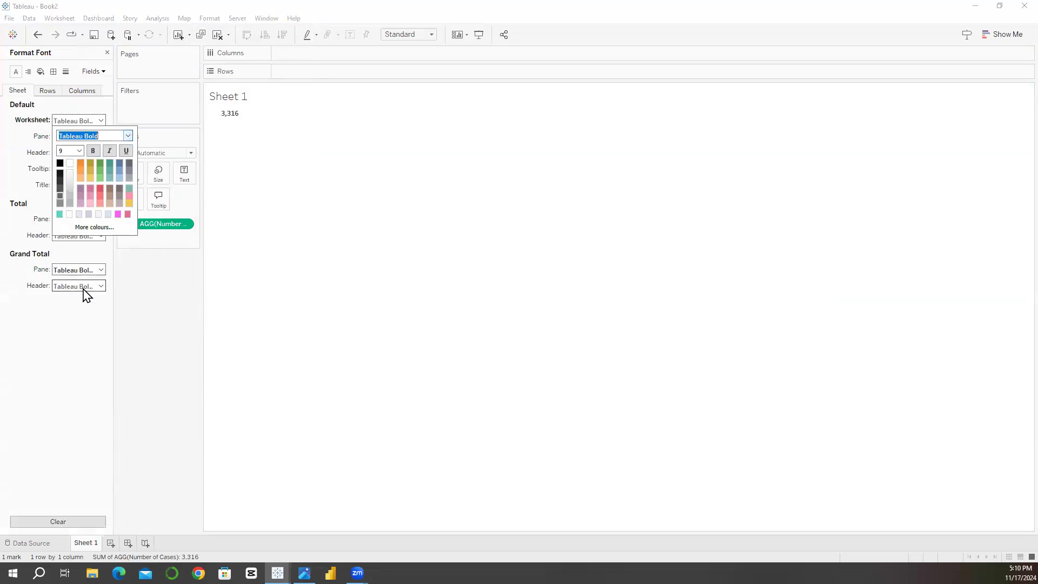
click(128, 135)
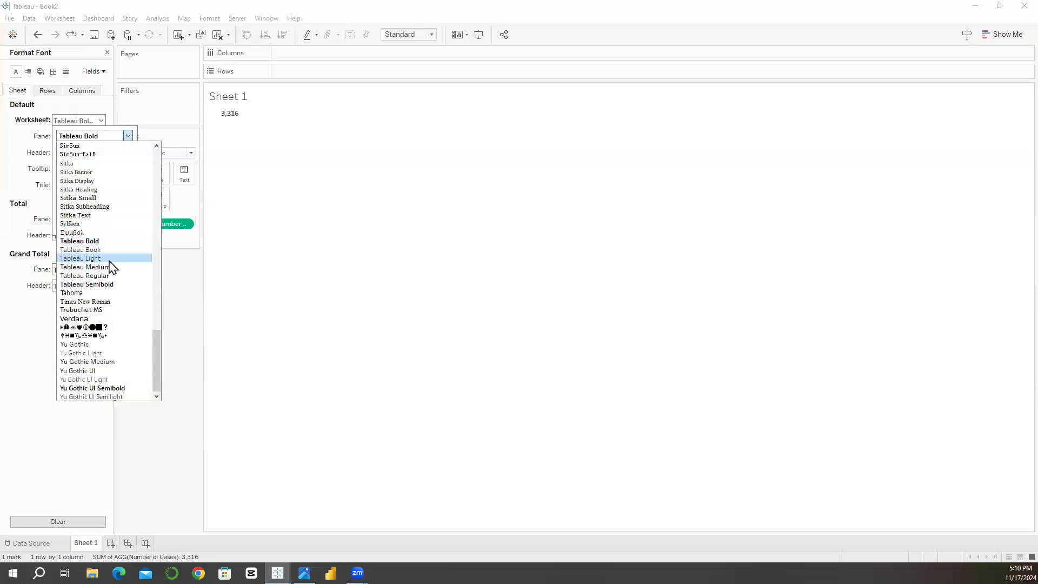
scroll(111, 267, up, 12)
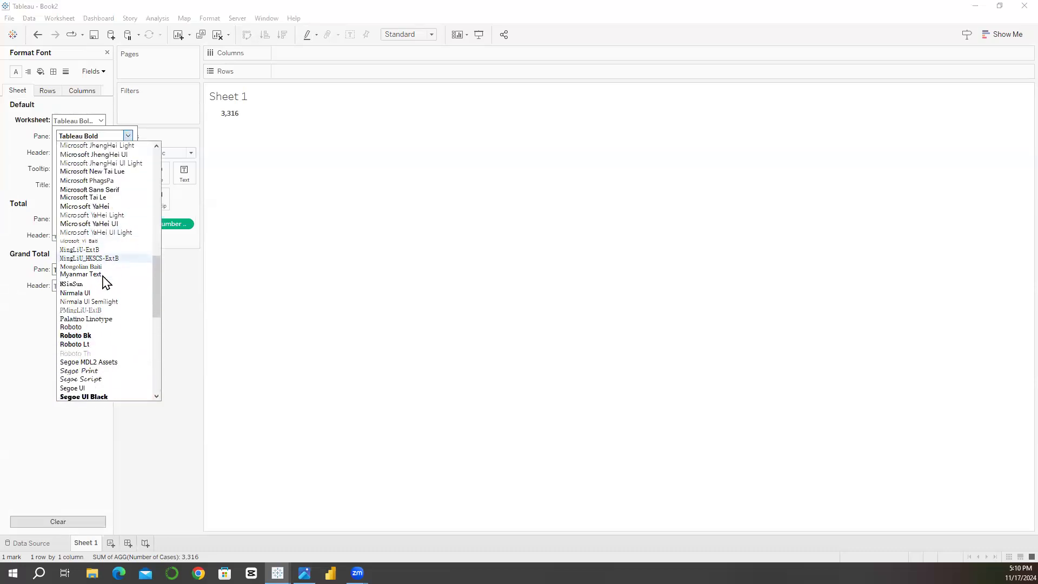
click(80, 328)
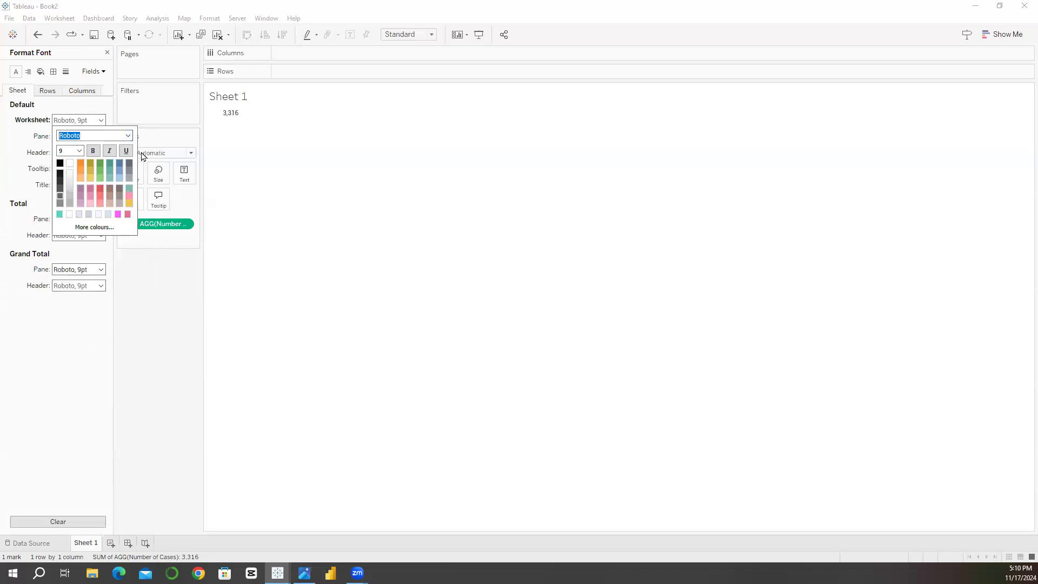
Step: Make the default worksheet font bold and set its size to 24 pt
click(92, 151)
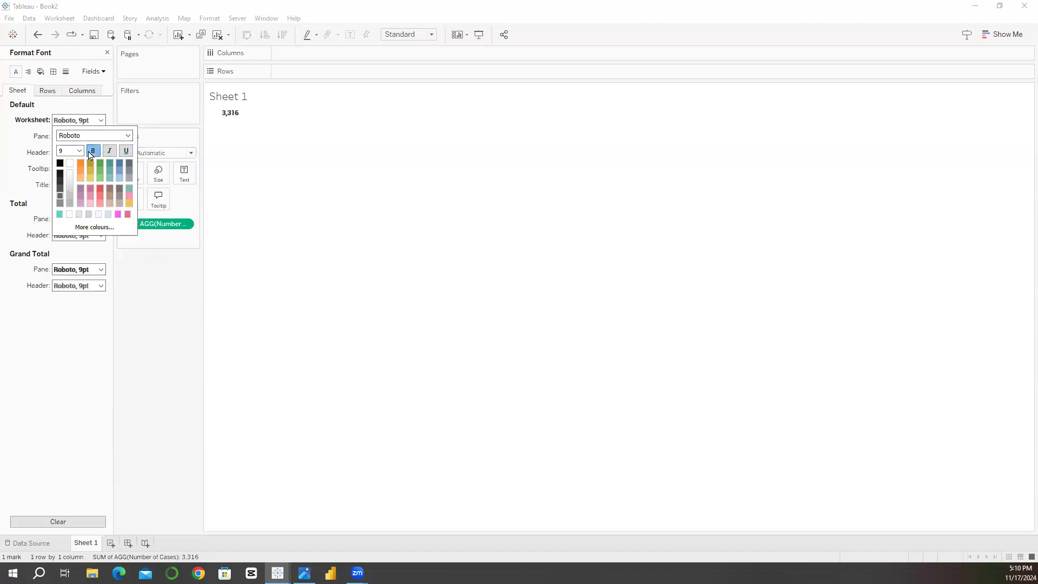
click(75, 153)
click(78, 151)
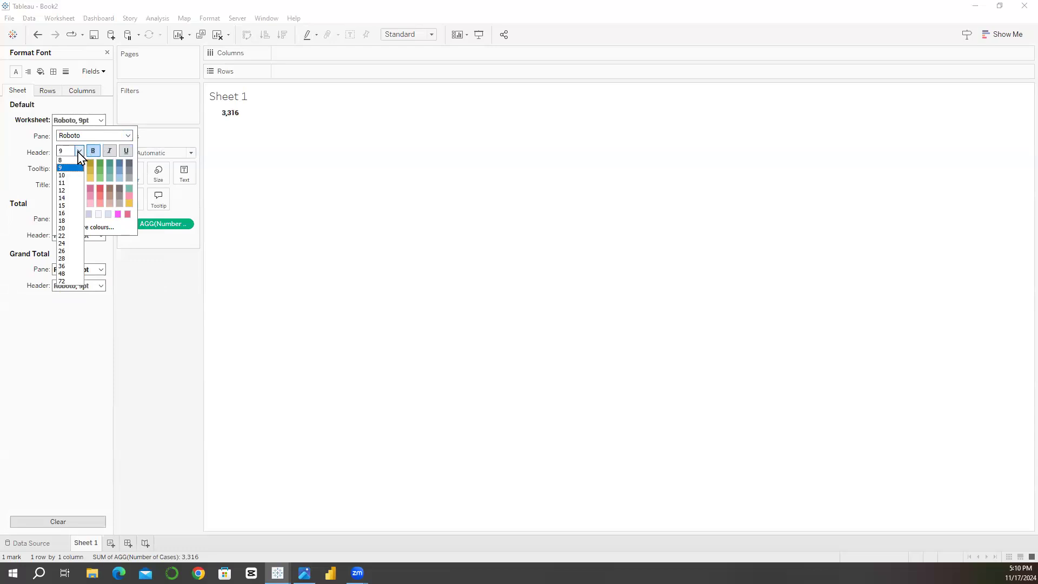
click(70, 244)
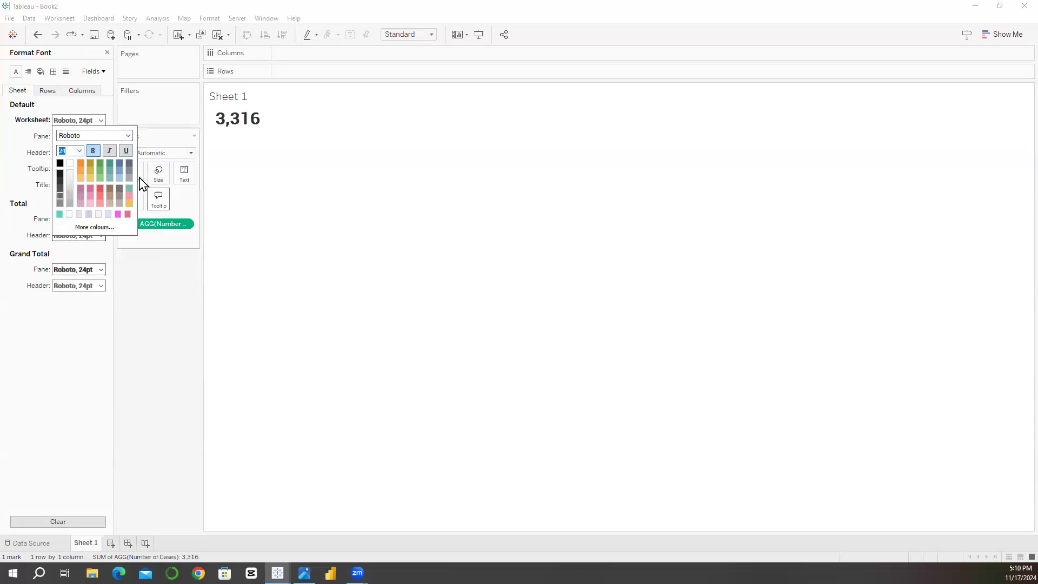
click(135, 280)
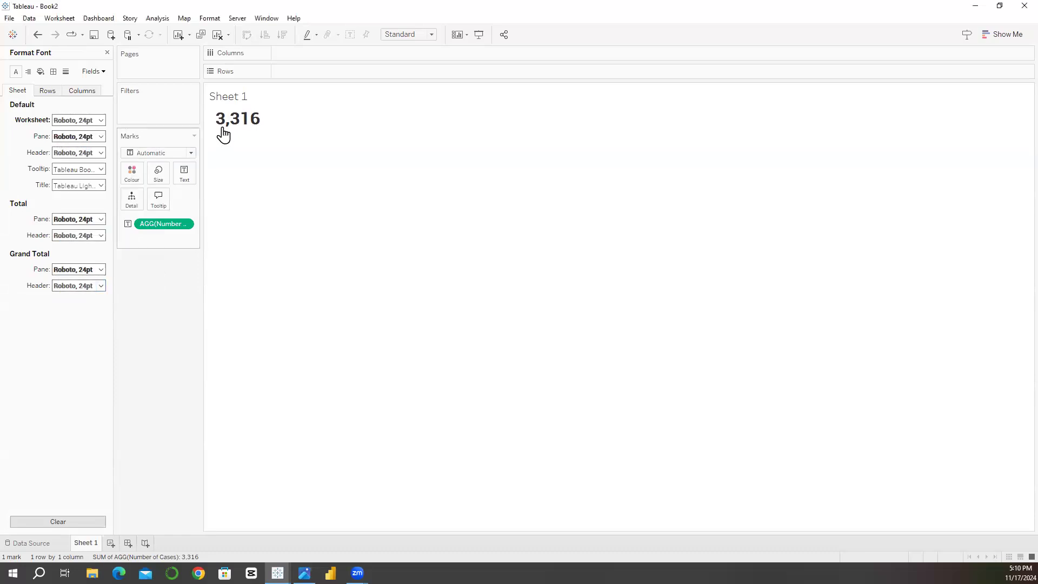
Step: Edit the text label and add the line "Total Cases" above the Number of Cases field
click(184, 174)
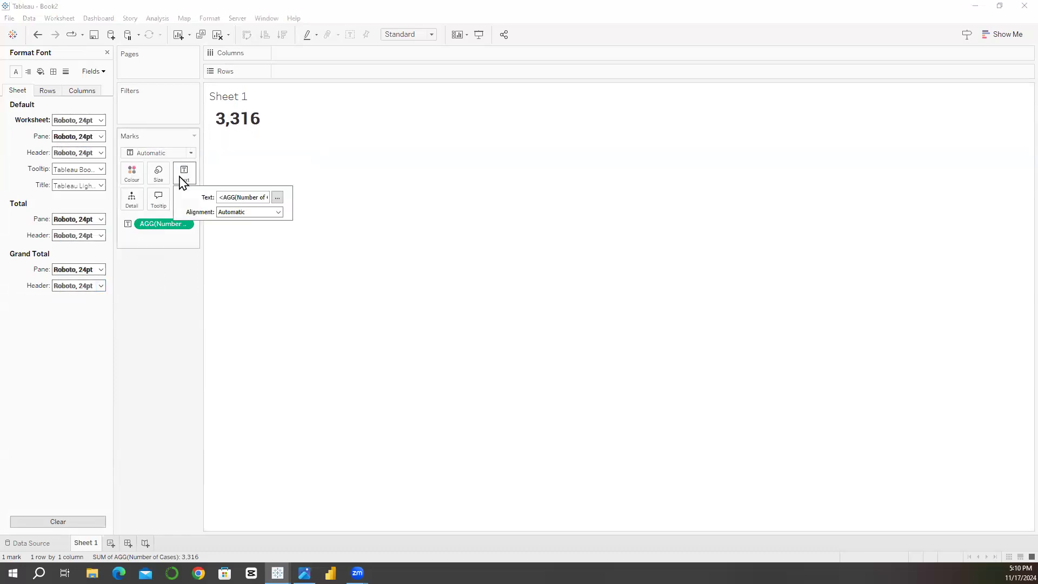
click(277, 197)
key(Return)
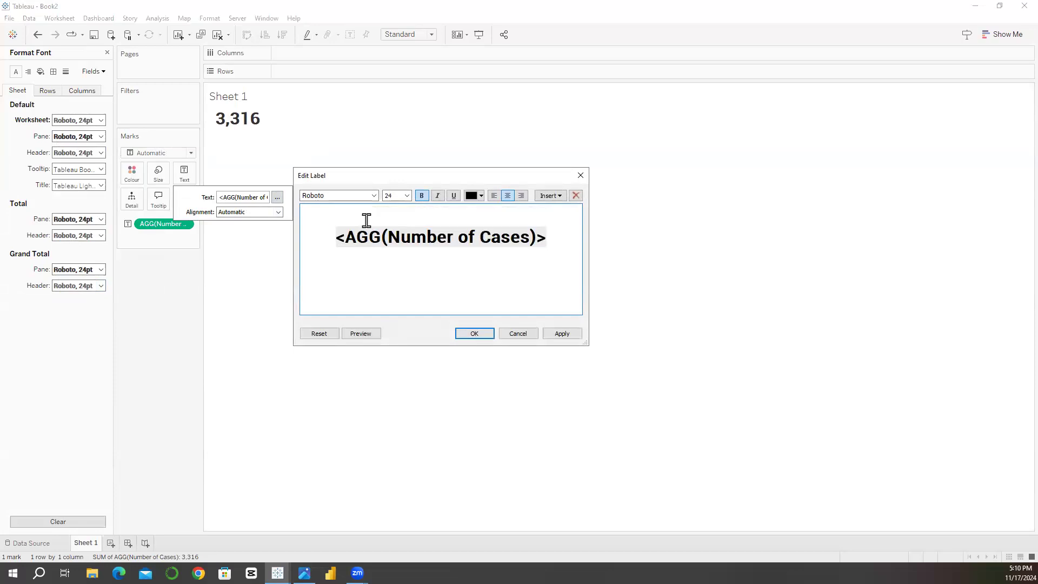
text(tota)
key(BackSpace)
key(BackSpace)
key(BackSpace)
key(BackSpace)
text(Total Cases)
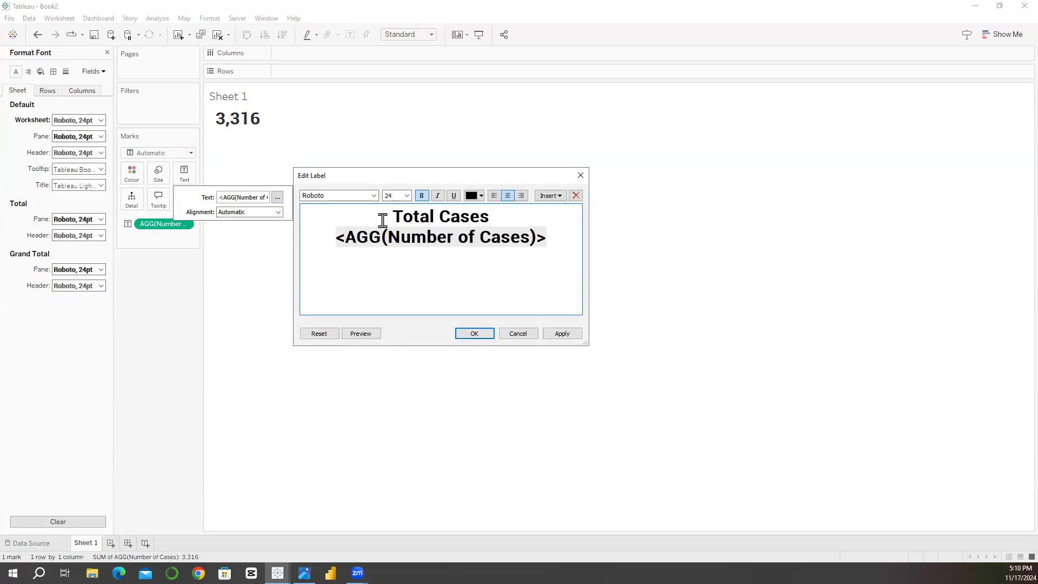
Step: Set the Total Cases line to 10 pt without bold, insert a blank line beneath it, and apply the label
triple_click(415, 217)
click(407, 196)
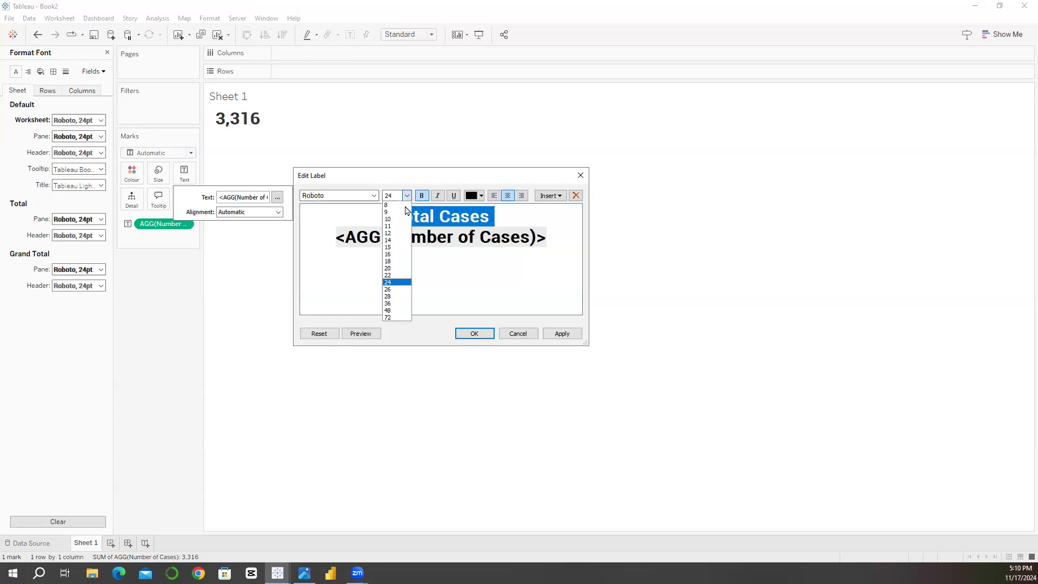
click(394, 220)
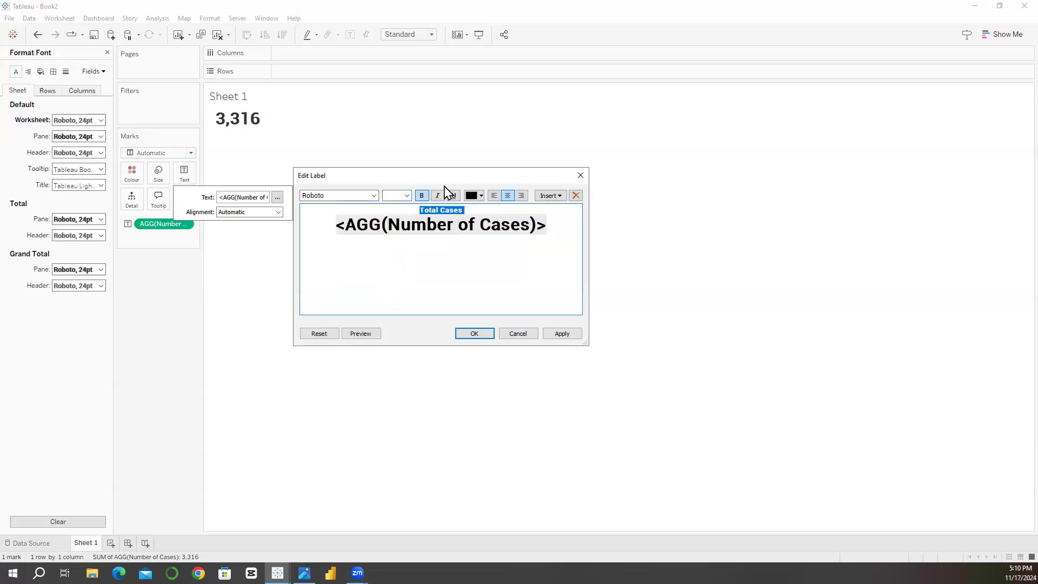
click(422, 195)
click(465, 212)
key(Return)
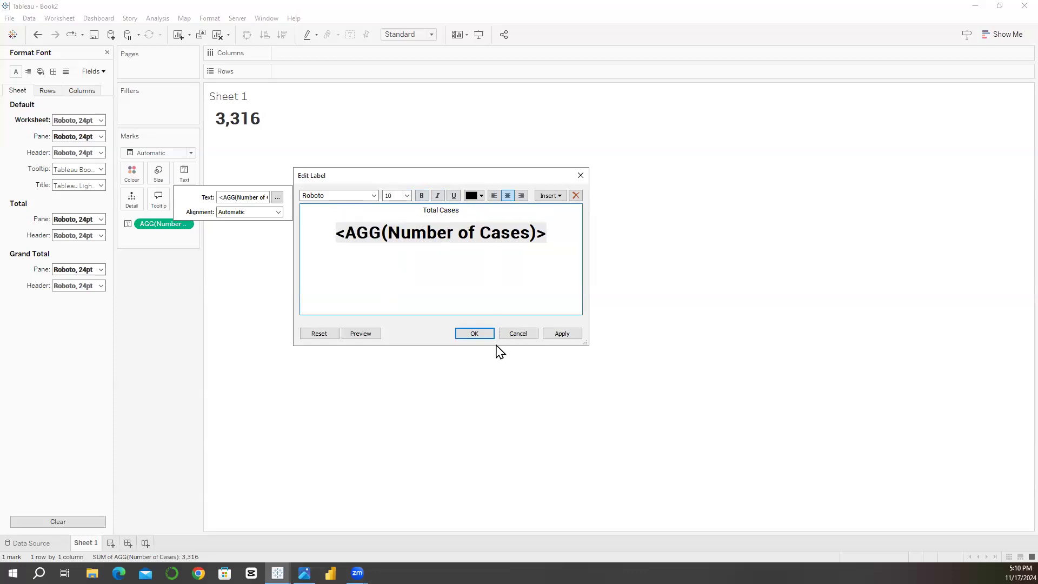
click(476, 334)
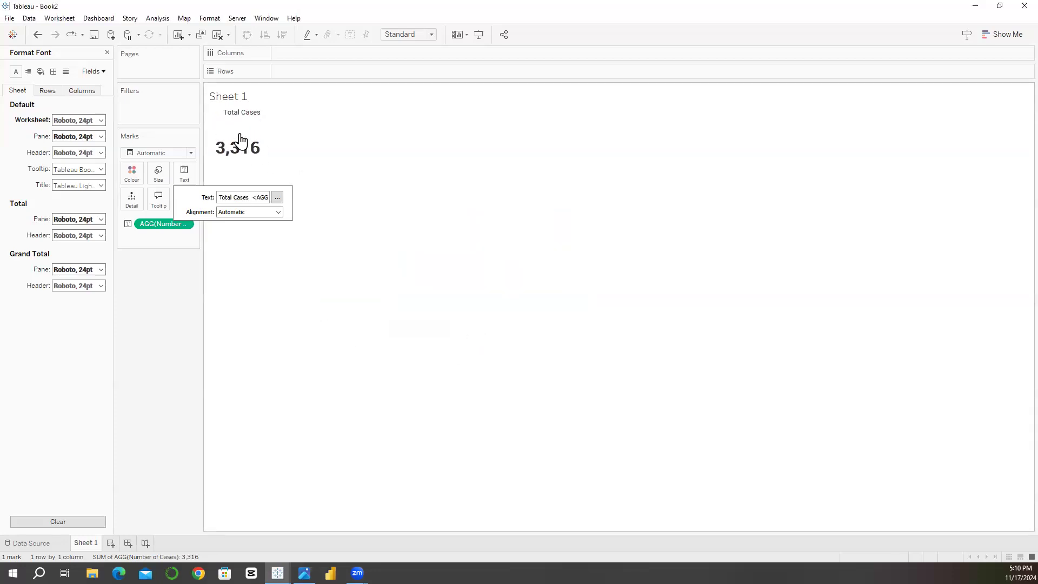
Step: Fit the sheet to Entire View and set the text label's alignment to Centre
click(413, 36)
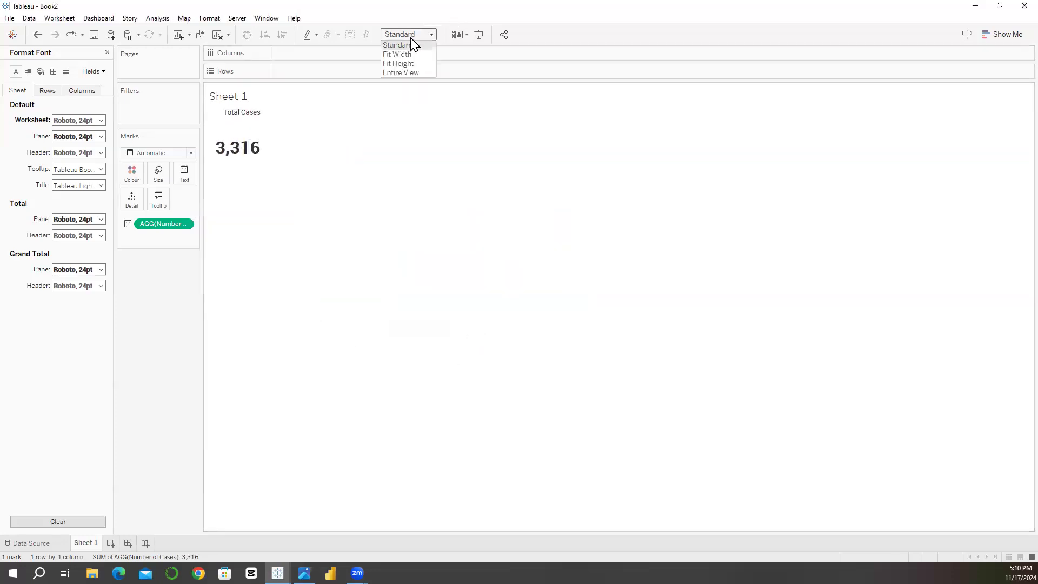
click(404, 74)
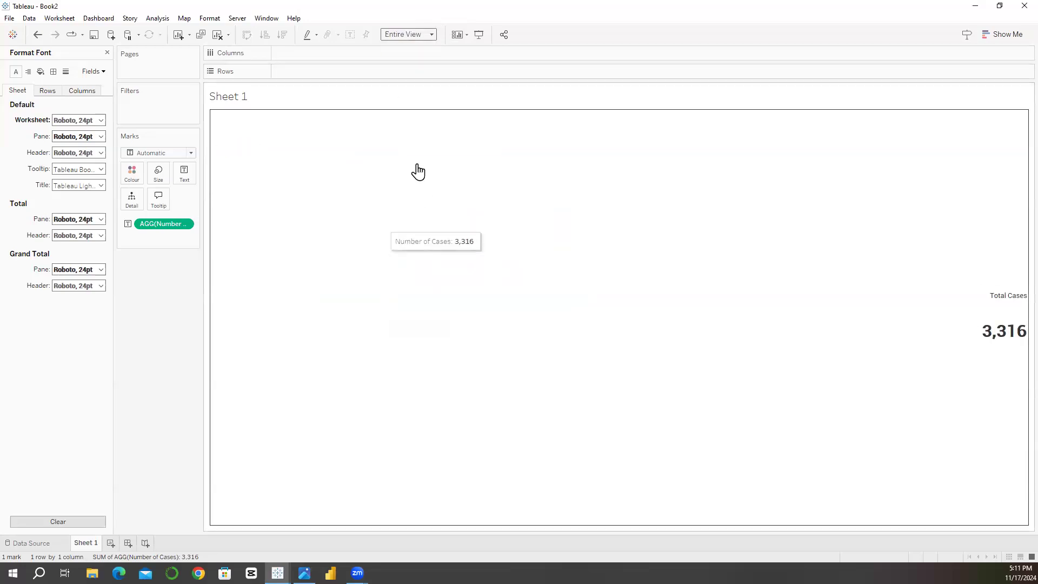
click(185, 181)
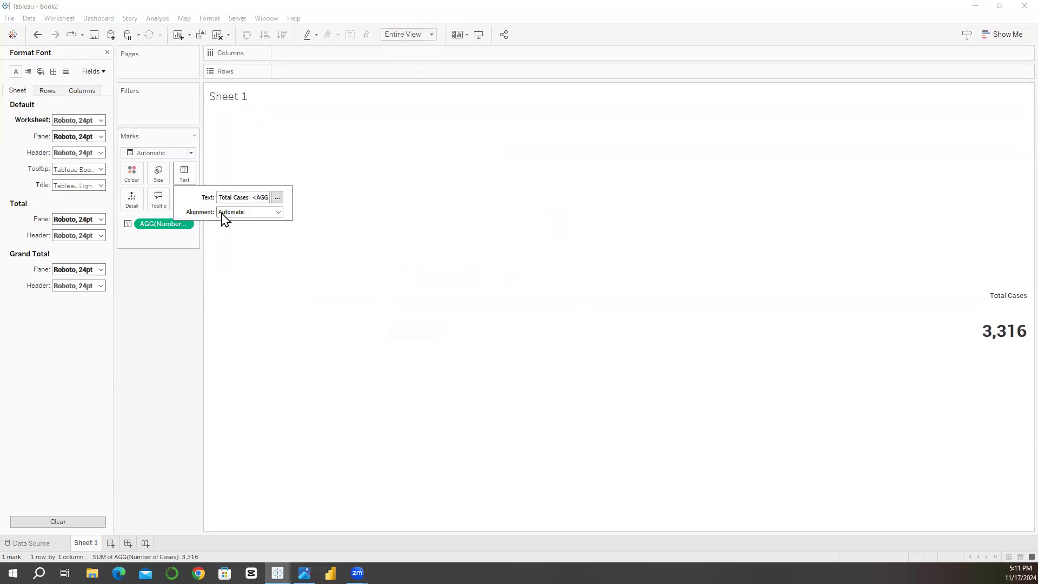
click(247, 212)
click(243, 250)
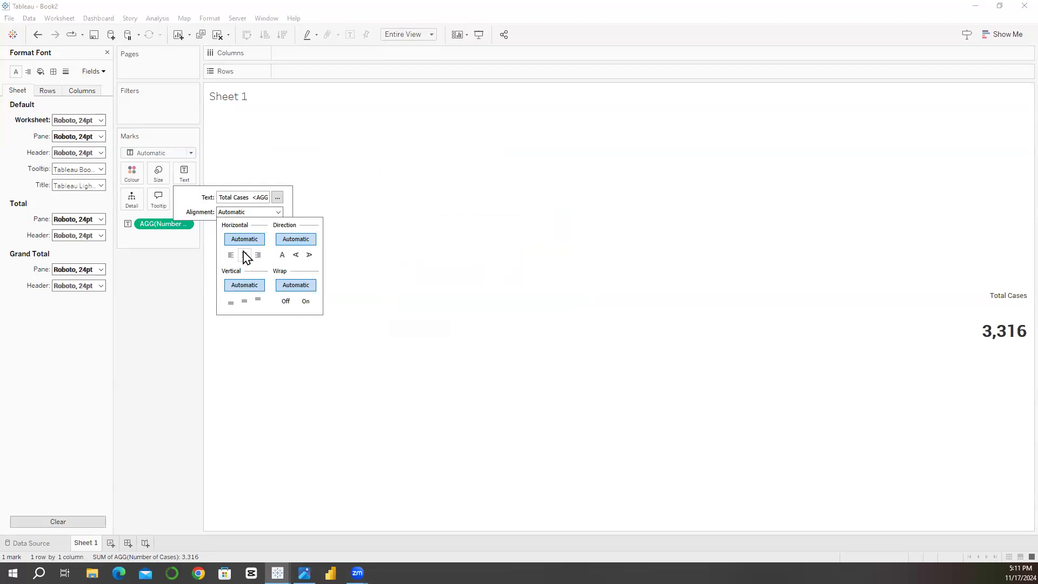
click(158, 304)
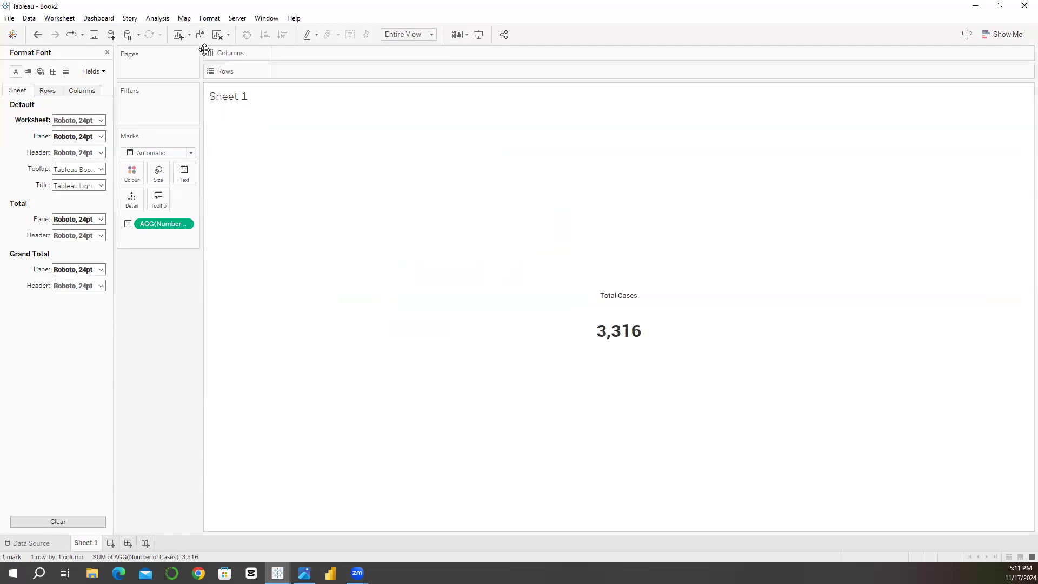
Step: Set the default worksheet shading to None
click(210, 19)
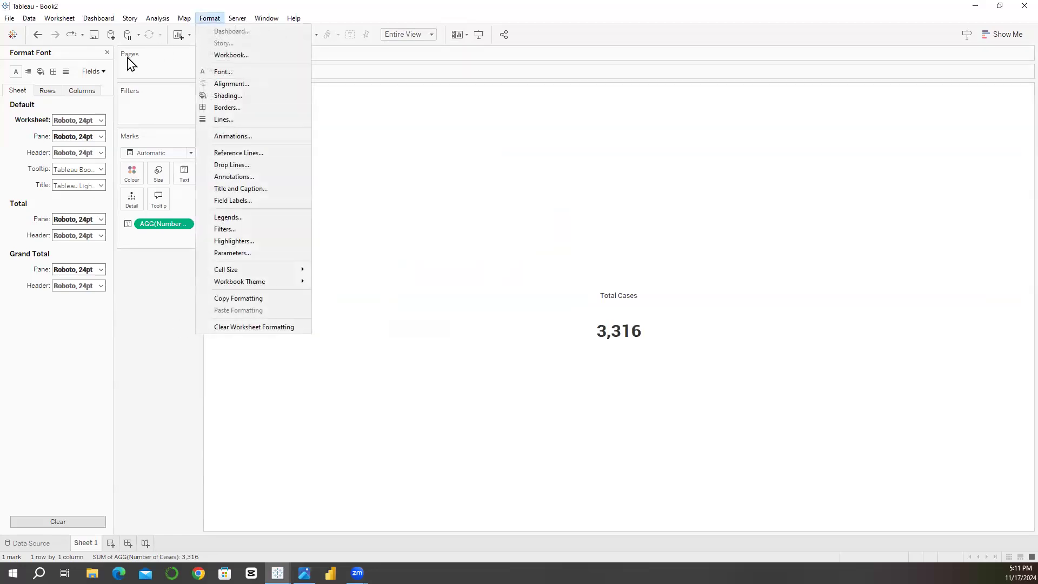
click(40, 72)
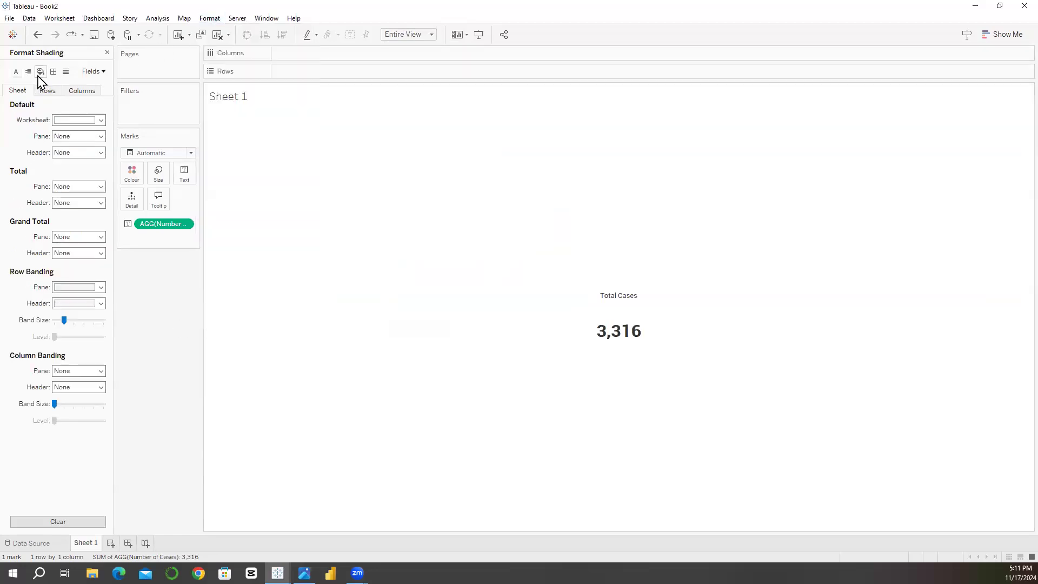
click(101, 121)
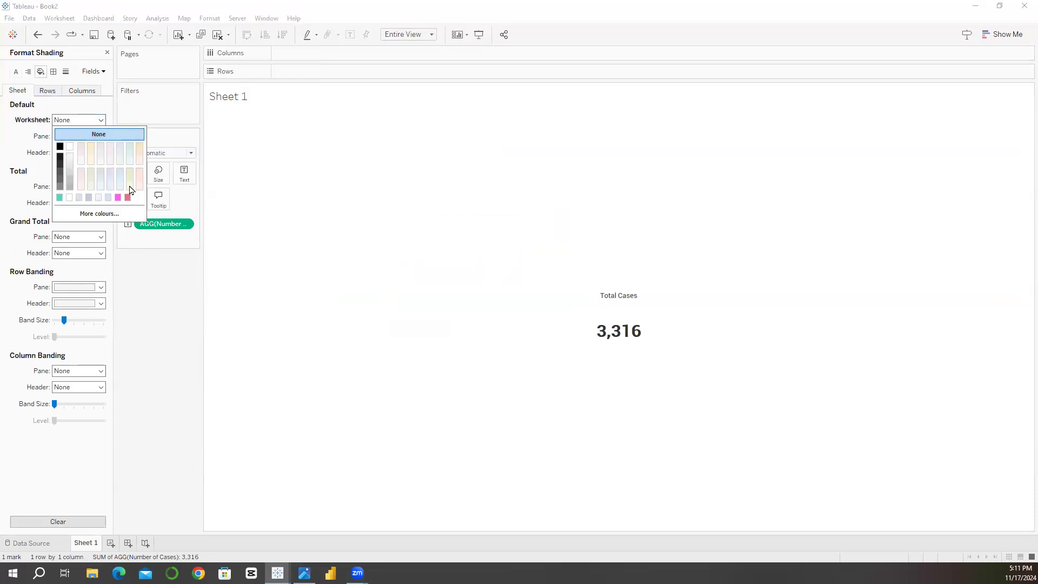
click(142, 309)
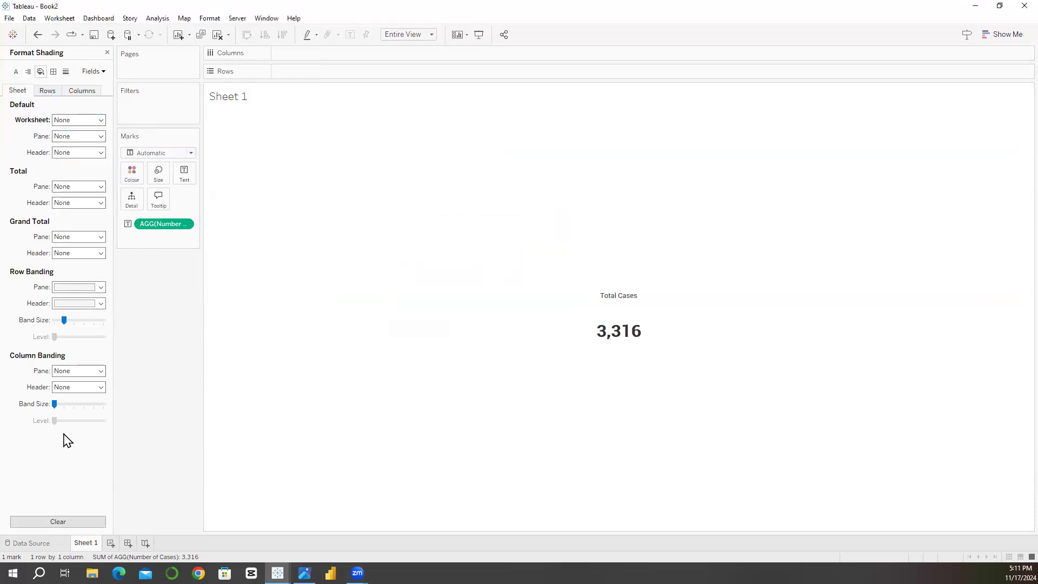
Step: Rename Sheet 1 as "total cases KPI"
double_click(86, 543)
text(total casee)
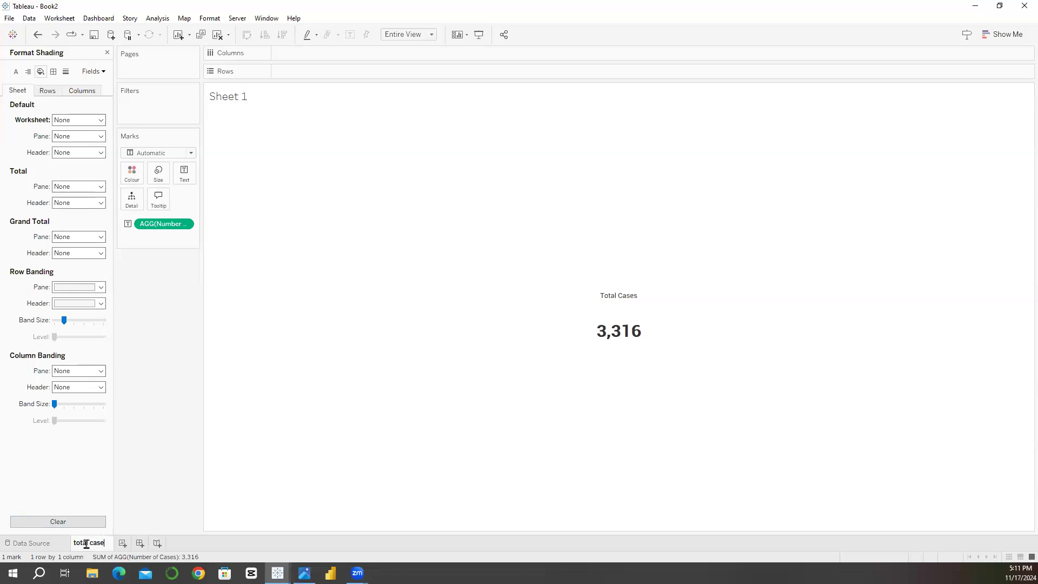
key(BackSpace)
text(s KPI)
key(Return)
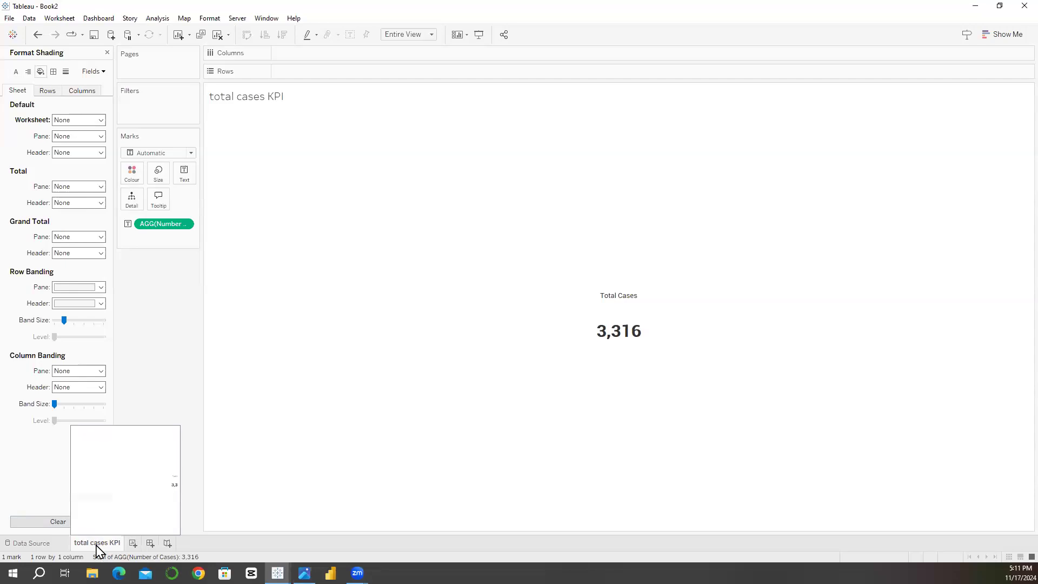
Step: Duplicate the total cases KPI sheet and filter the copy by Case Priority, keeping only High
right_click(99, 548)
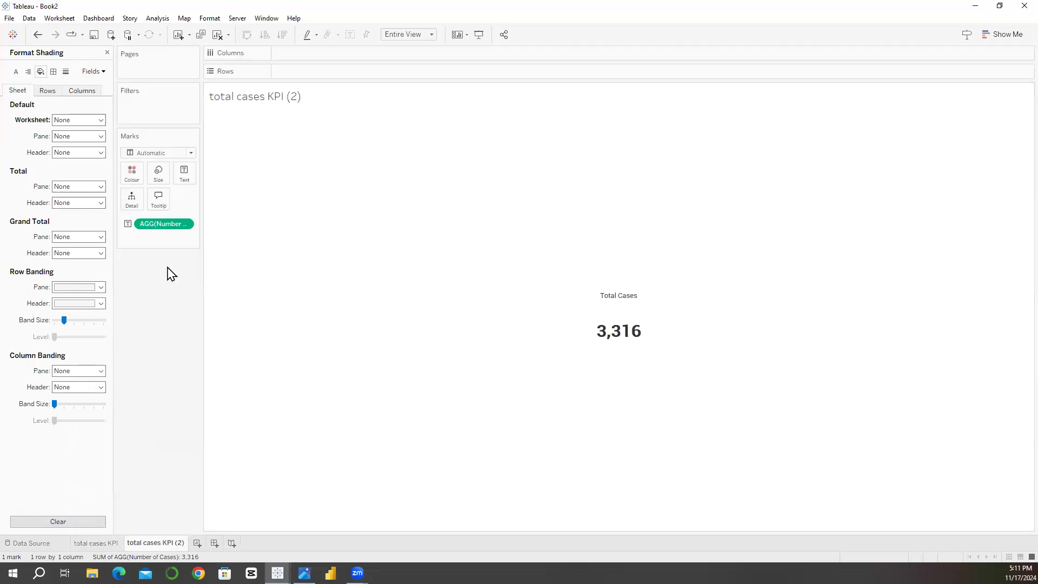
click(107, 53)
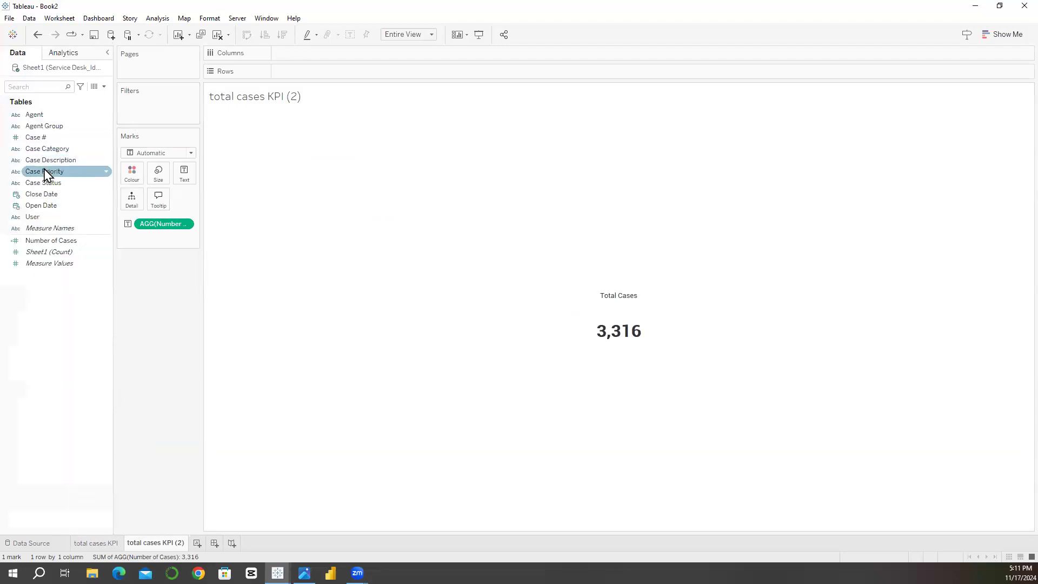
drag(46, 176, 134, 111)
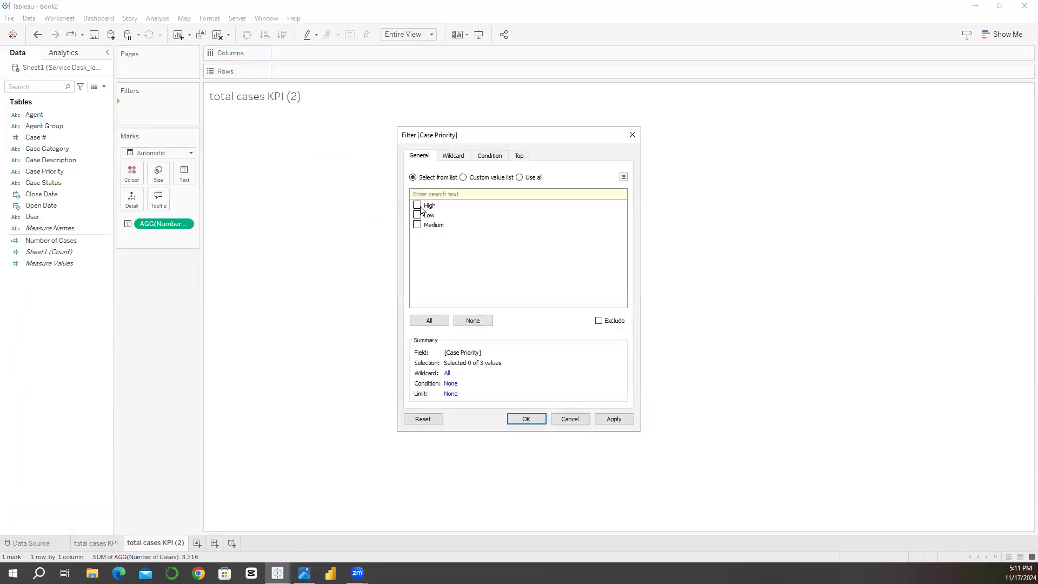
click(514, 423)
Step: Rename the duplicated sheet as "High total cases KPI"
double_click(154, 543)
click(130, 545)
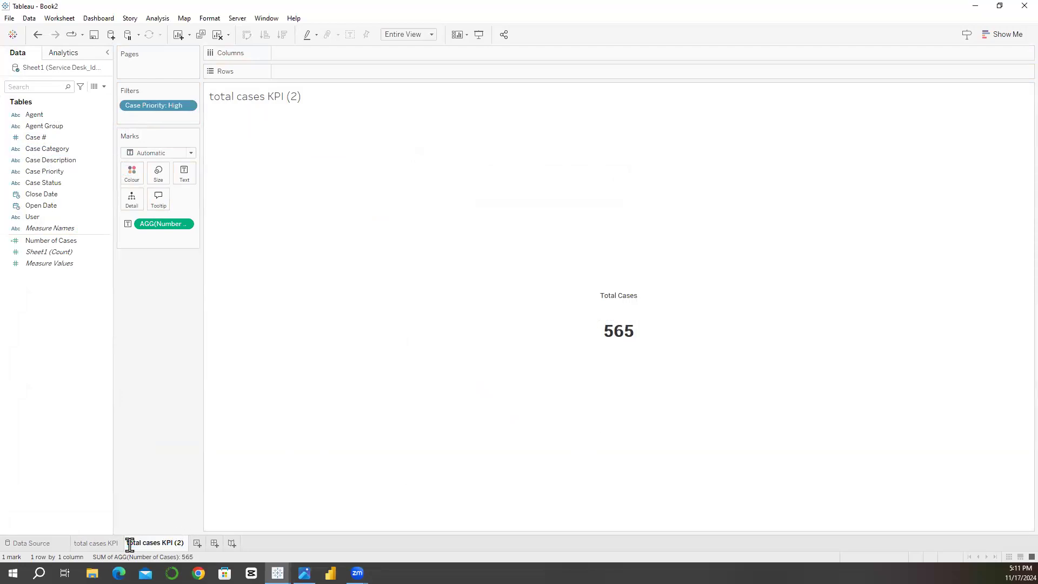
text(High t)
key(BackSpace)
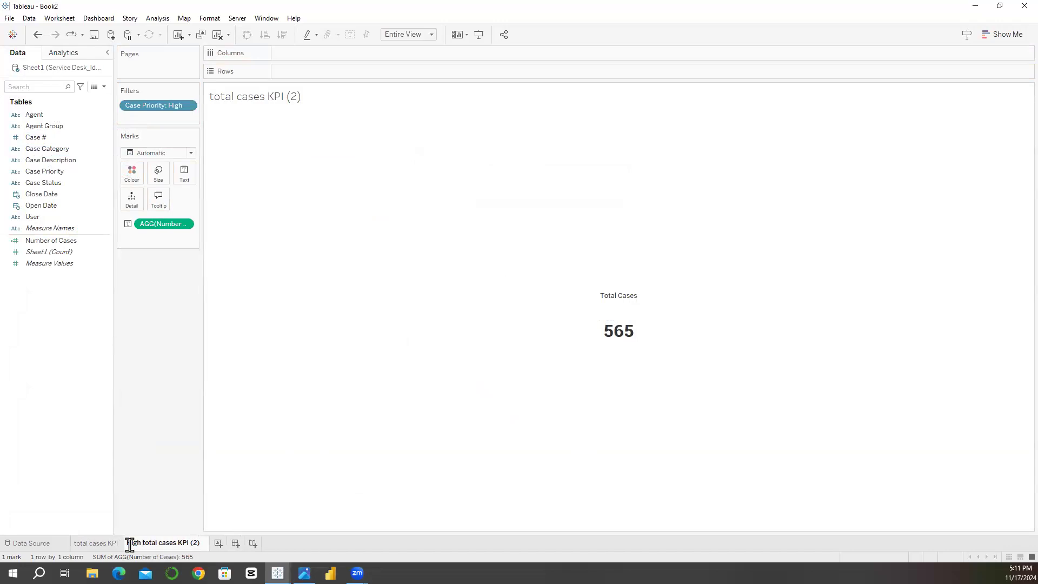
key(BackSpace)
key(BackSpace)
key(BackSpace)
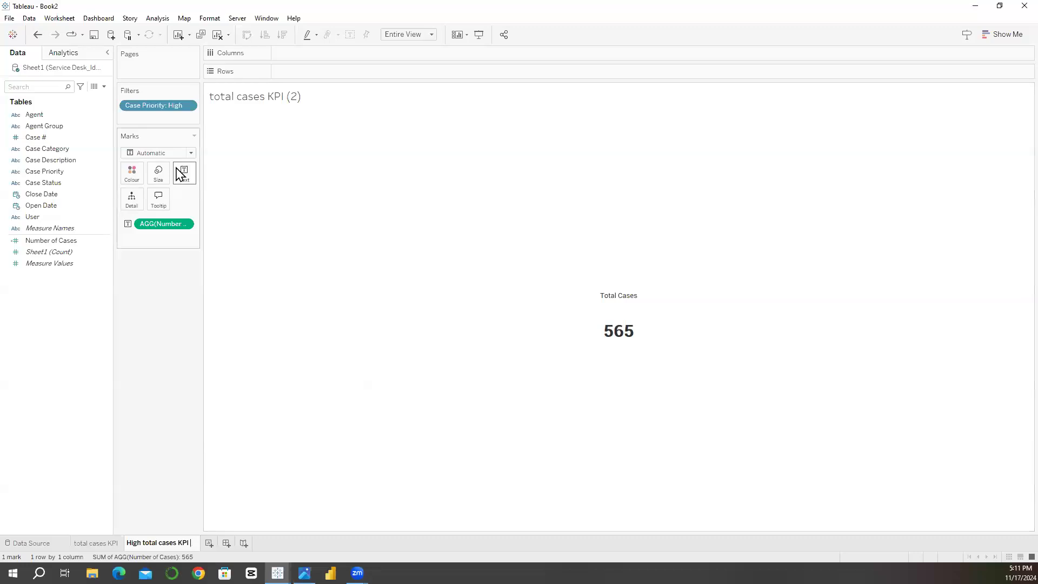
Step: Edit the text label and replace the "Total Cases" line with "High"
click(180, 175)
click(277, 197)
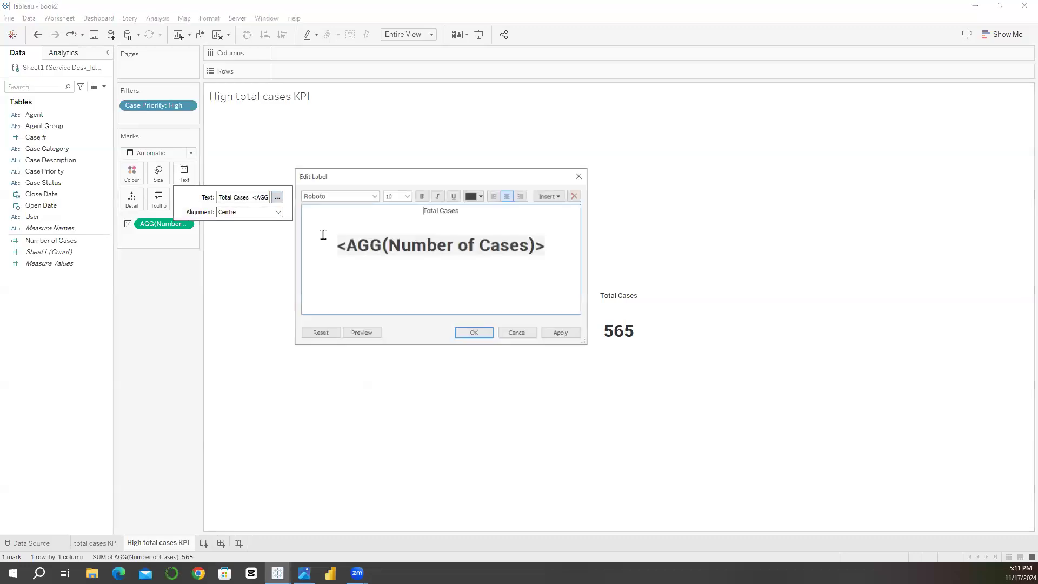
triple_click(439, 212)
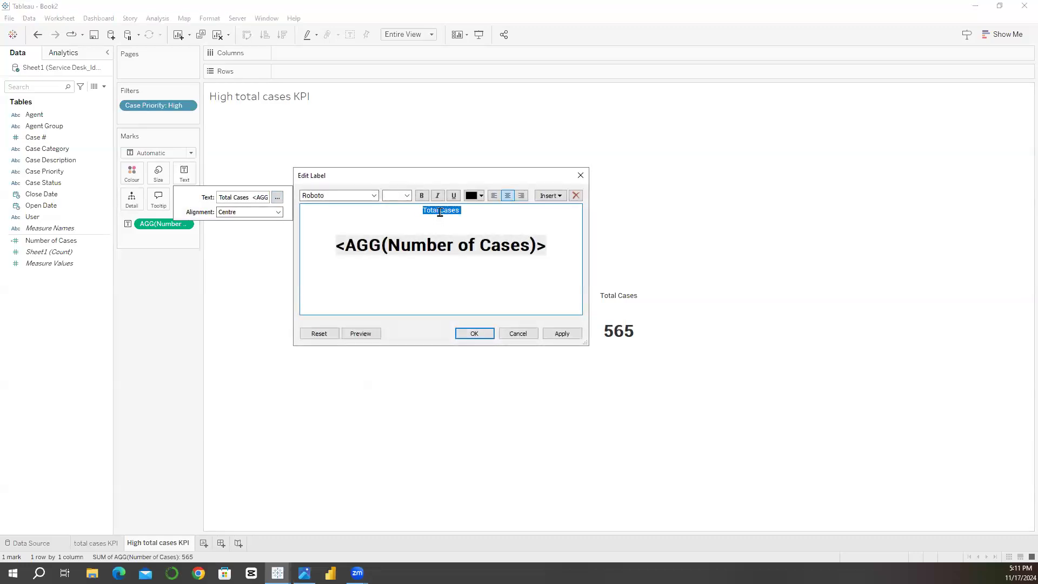
text(High)
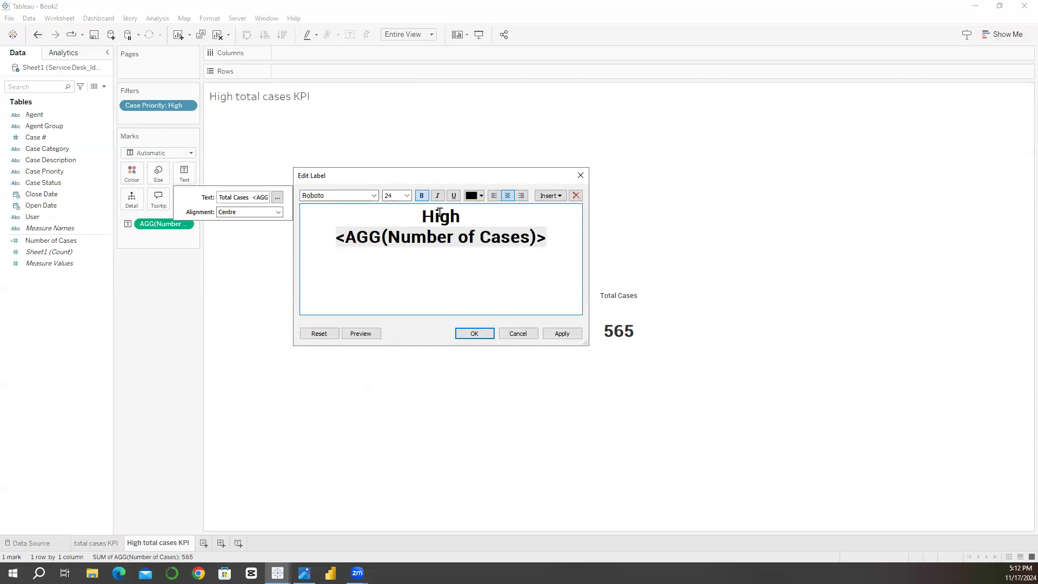
Step: Set the High line to 10 pt without bold, insert a blank line beneath it, and apply the label
double_click(439, 215)
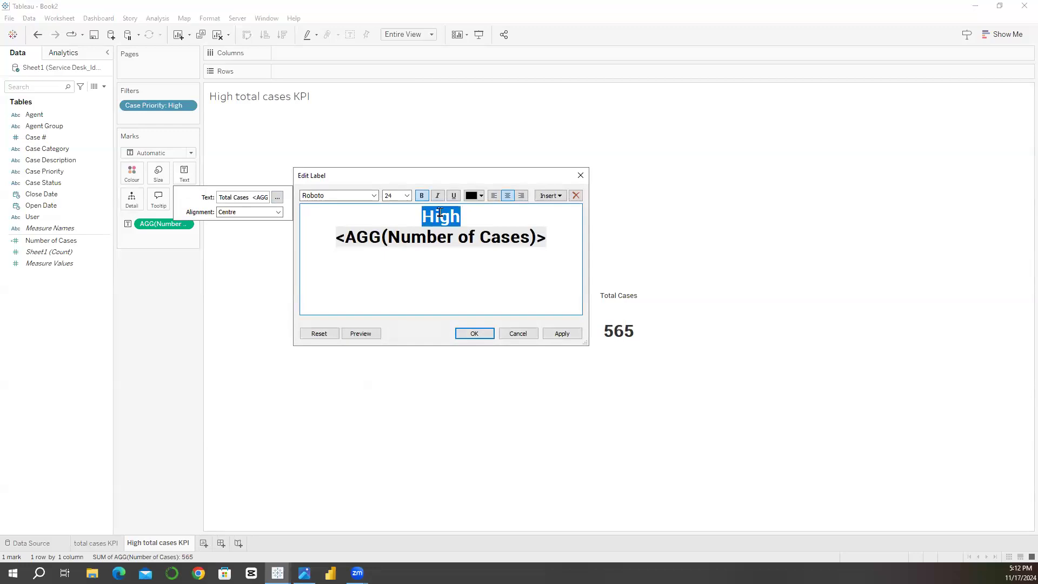
click(407, 198)
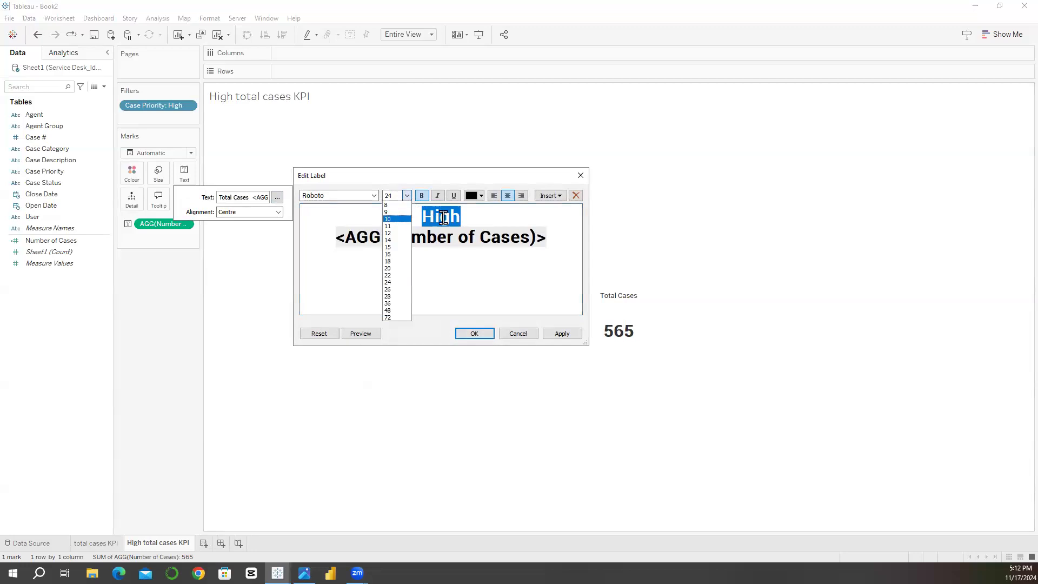
click(395, 219)
click(472, 215)
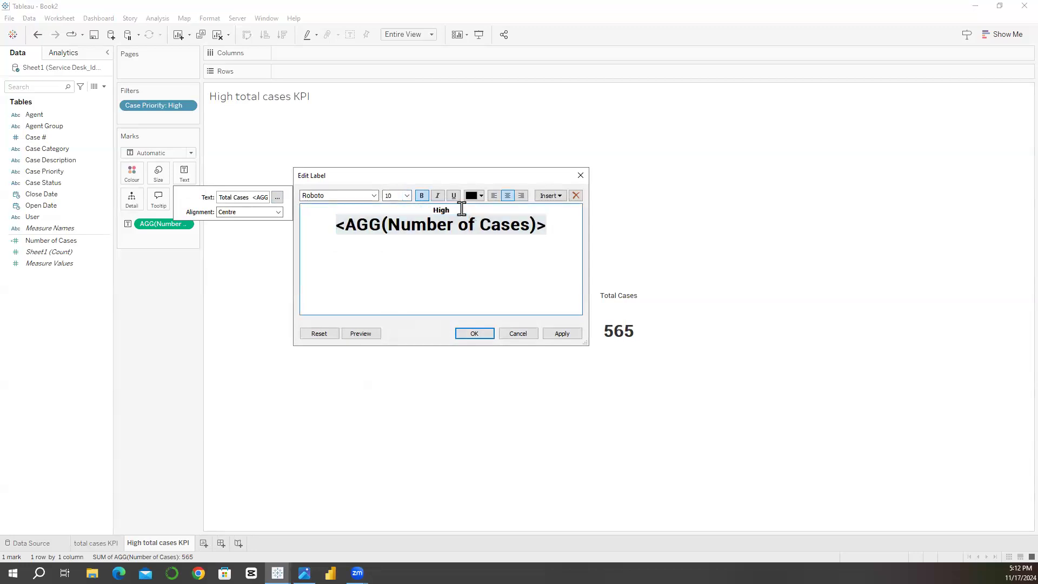
key(Return)
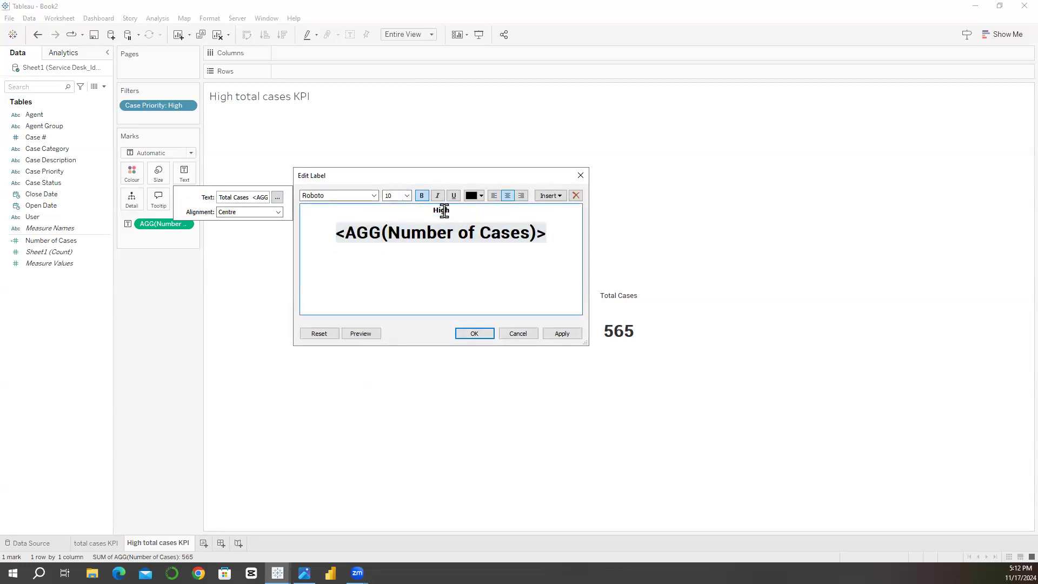
double_click(444, 211)
click(422, 195)
click(479, 336)
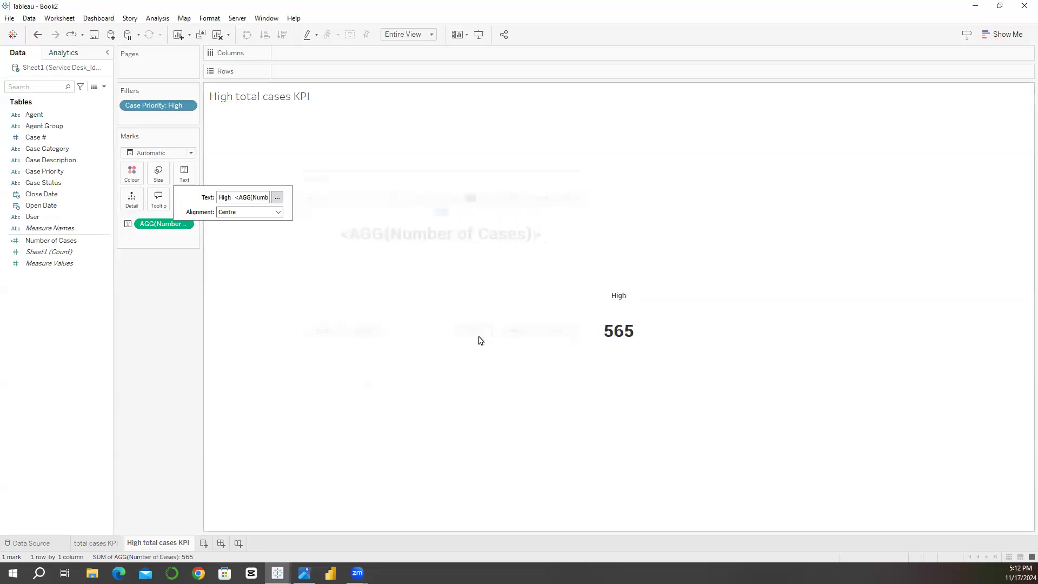
Step: Duplicate the High total cases KPI sheet and change the copy's Case Priority filter to Low only
right_click(156, 543)
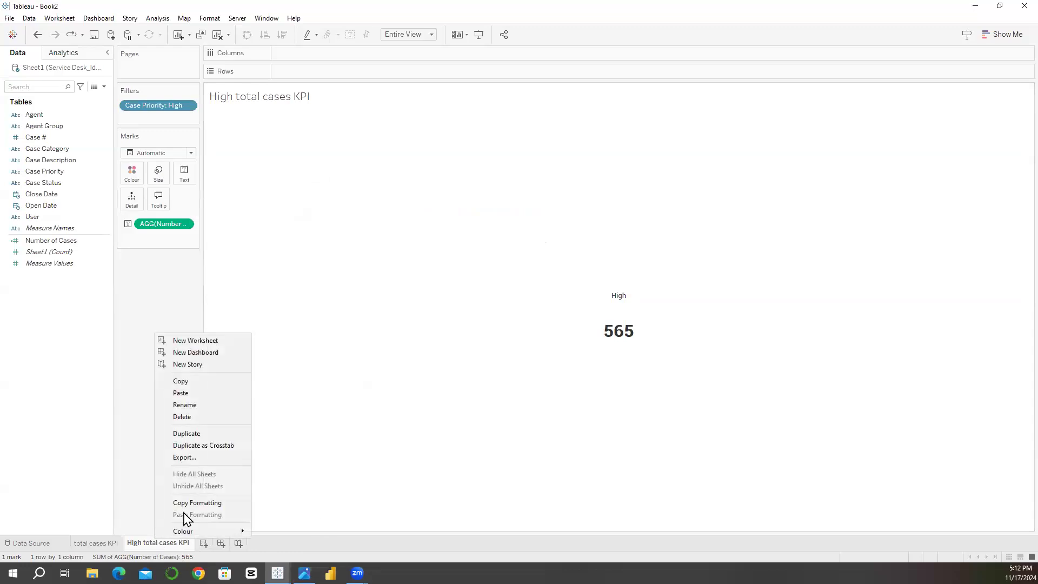
click(216, 431)
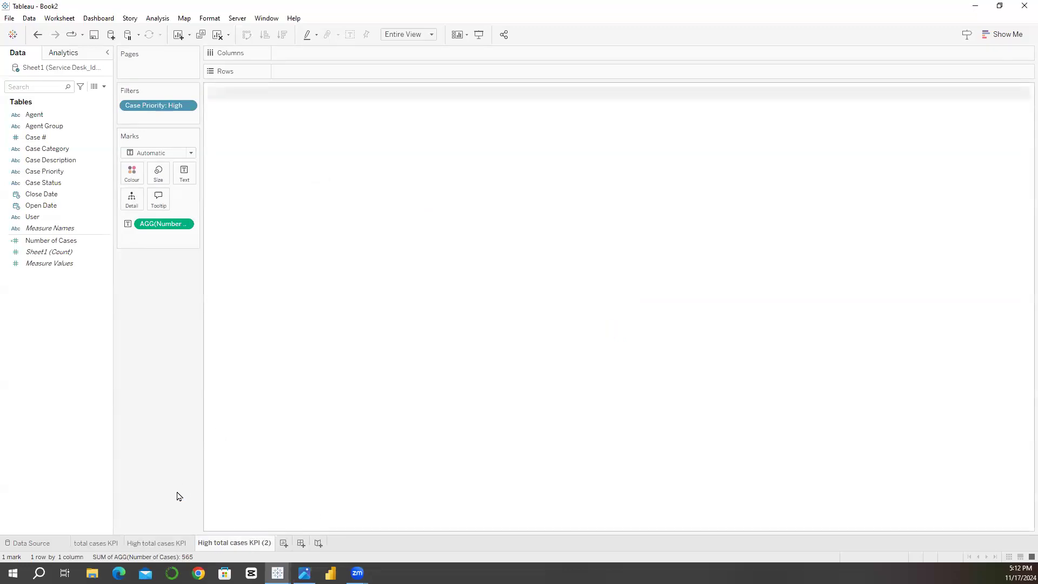
click(187, 108)
click(186, 119)
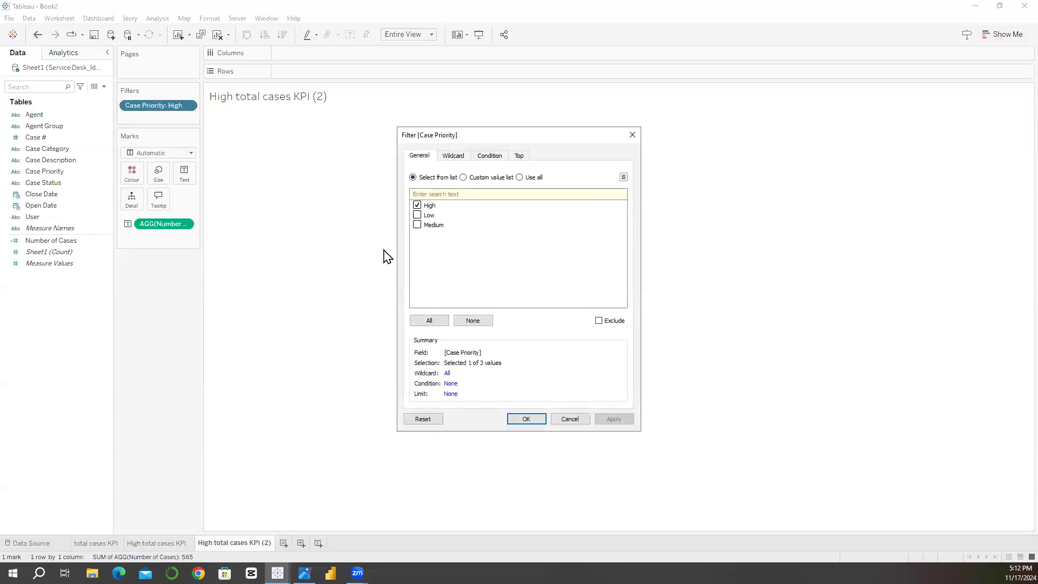
click(422, 215)
click(417, 206)
click(524, 420)
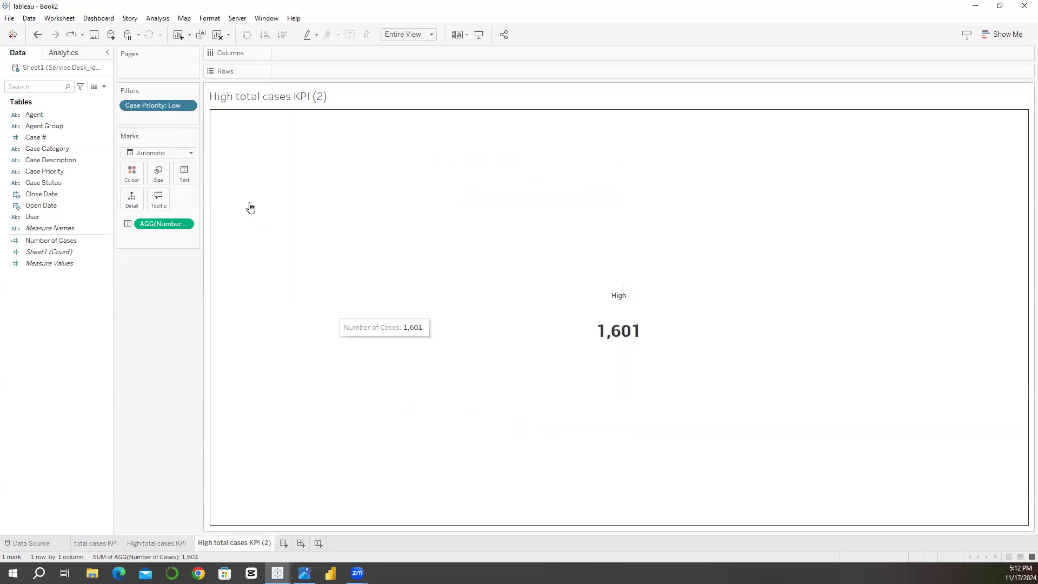
Step: Replace "High" with "Low" in the copied sheet's text label and apply it
click(187, 175)
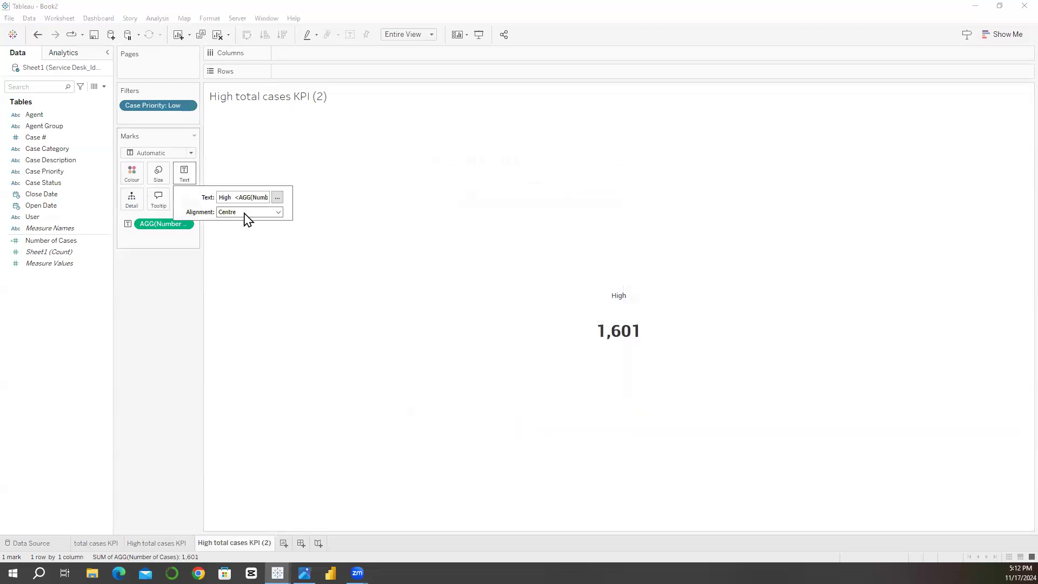
click(278, 198)
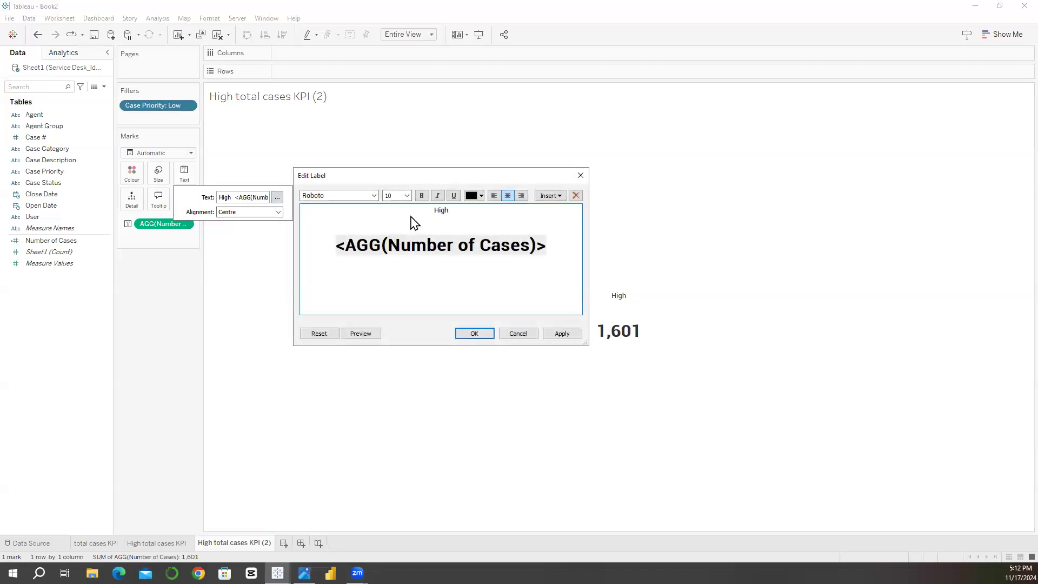
double_click(448, 218)
text(Low)
click(463, 334)
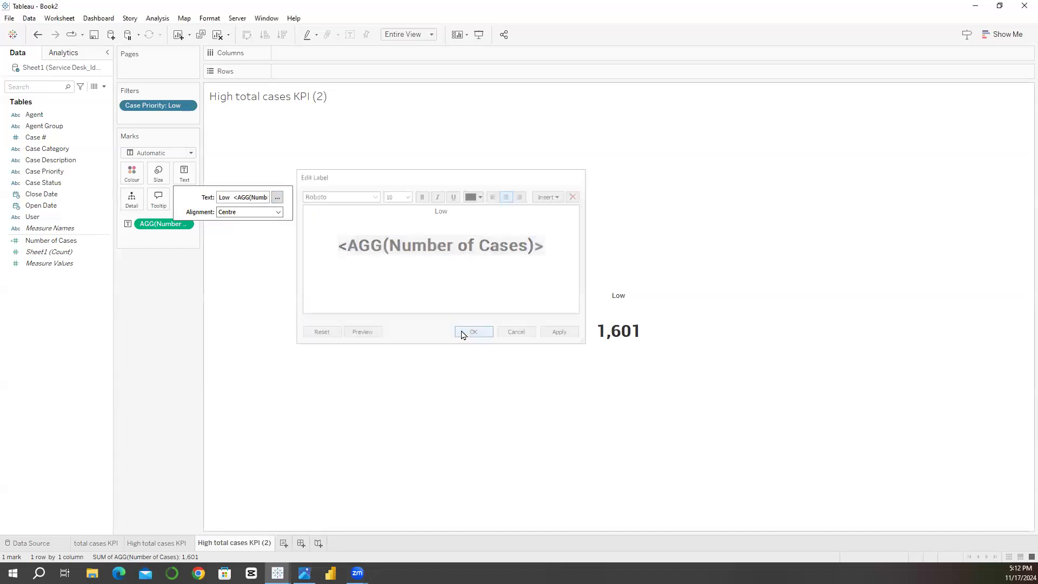
Step: Rename the copied sheet as "Low total cases KPI"
double_click(241, 544)
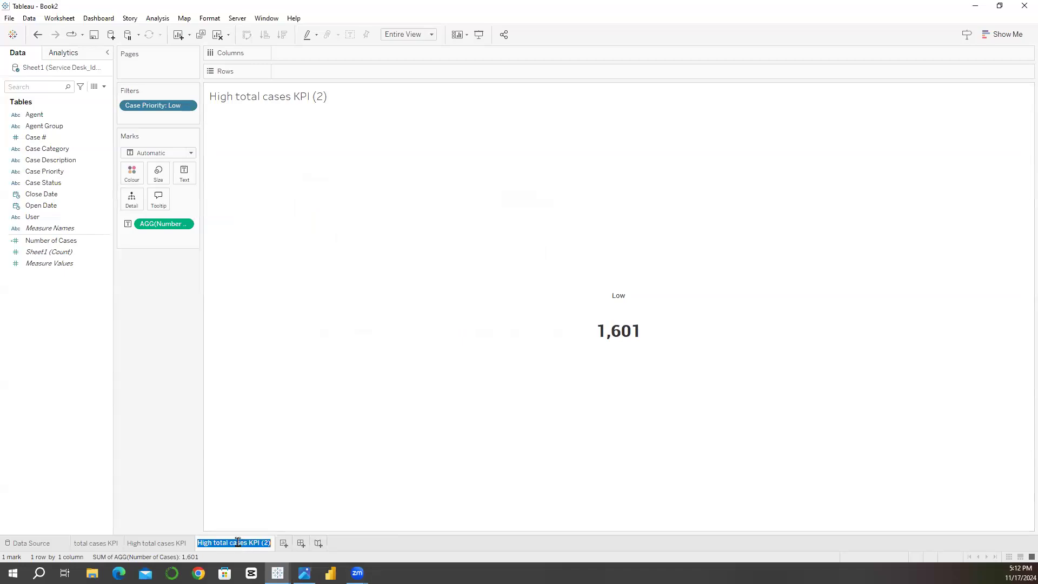
click(211, 544)
key(BackSpace)
key(BackSpace)
key(BackSpace)
key(BackSpace)
key(BackSpace)
text(Low)
key(Return)
Step: Duplicate the Low total cases KPI sheet and change the copy's Case Priority filter to Medium only
right_click(212, 547)
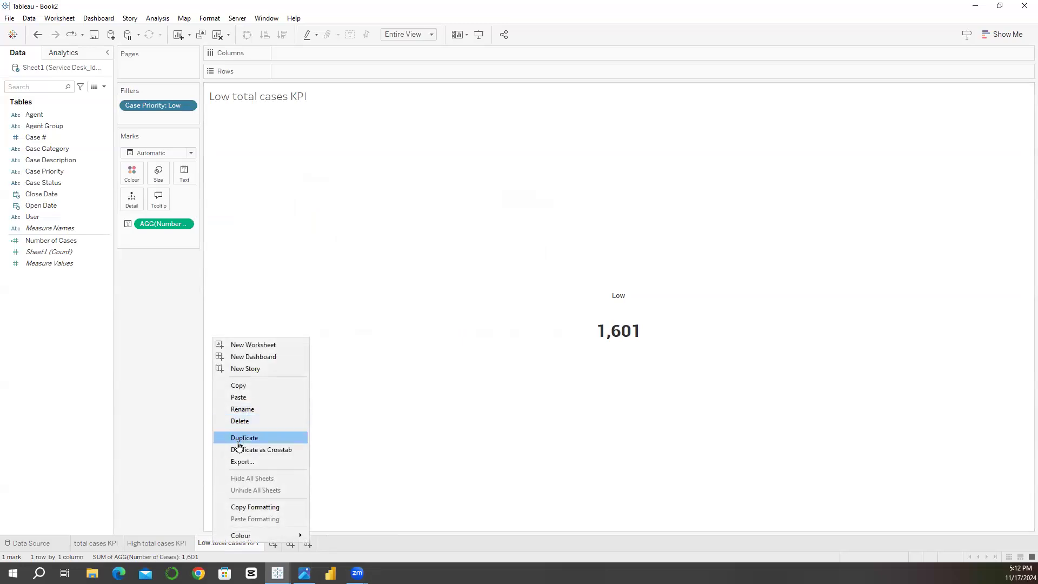
click(238, 439)
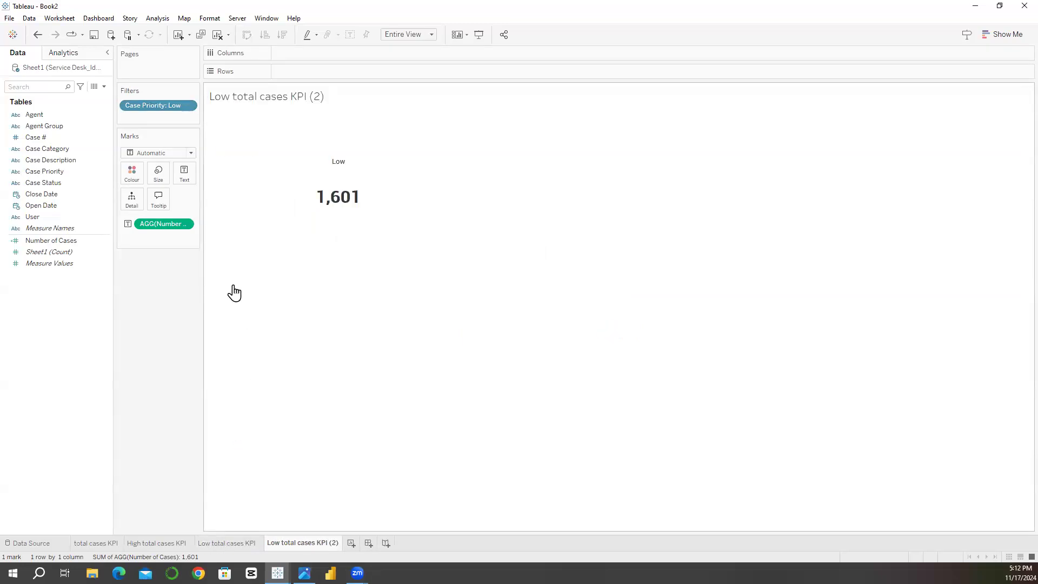
click(187, 105)
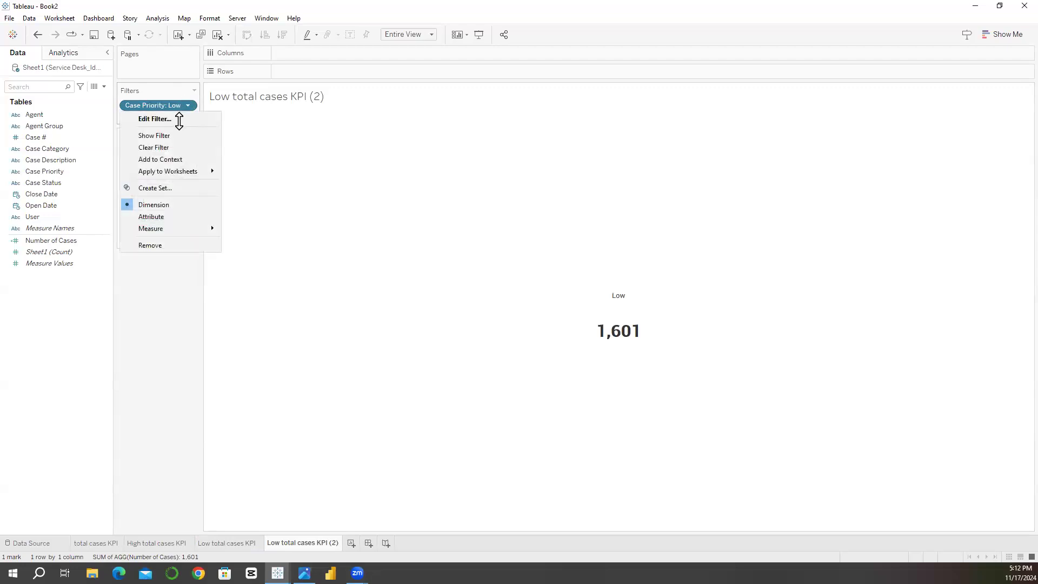
click(179, 119)
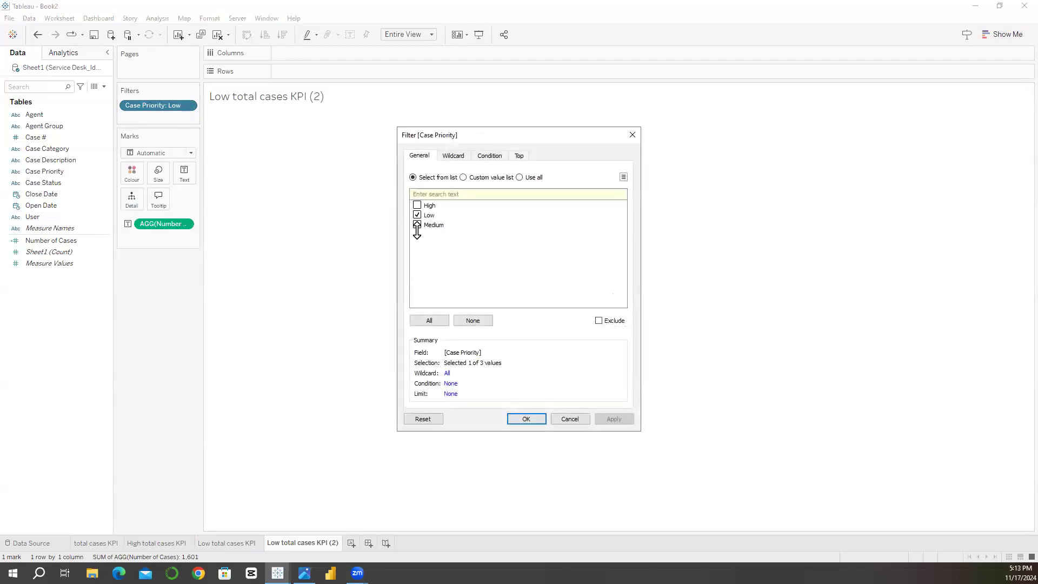
click(418, 224)
click(417, 215)
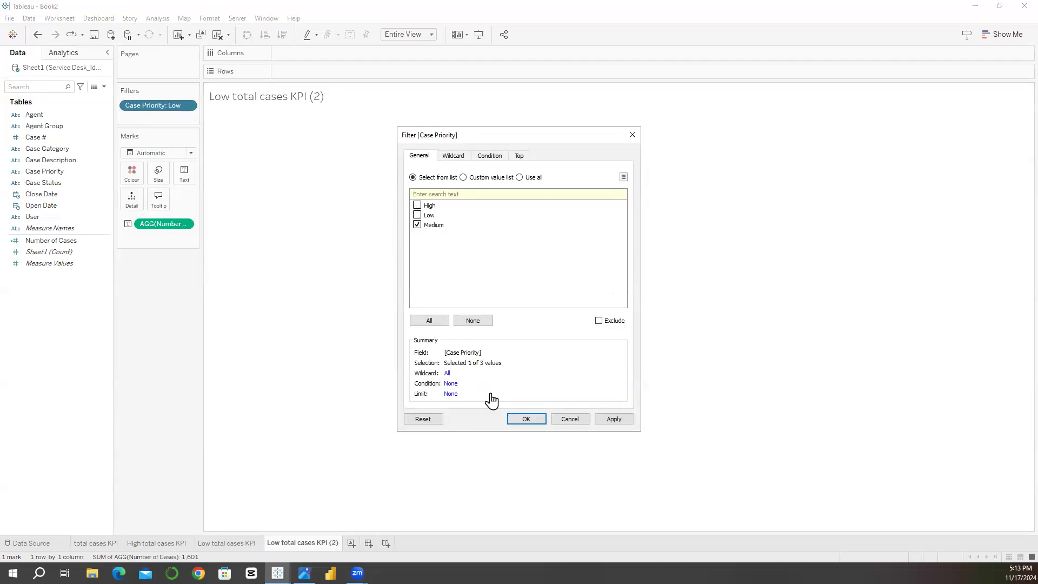
click(525, 419)
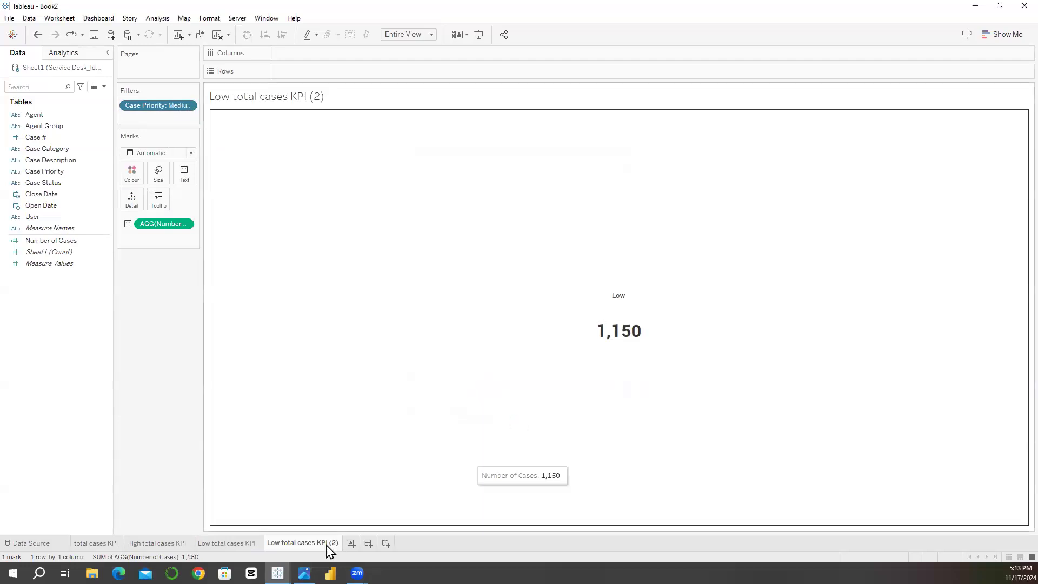
Step: Replace "Low" with "Medium" in the text label, keep a blank line beneath it, and apply the label
click(193, 181)
click(277, 199)
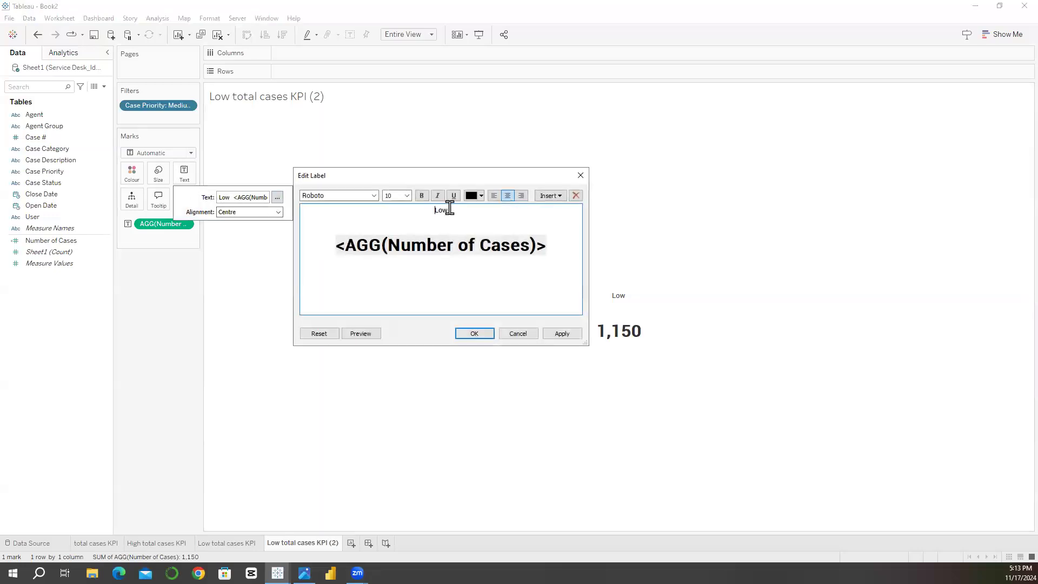
double_click(442, 210)
key(Delete)
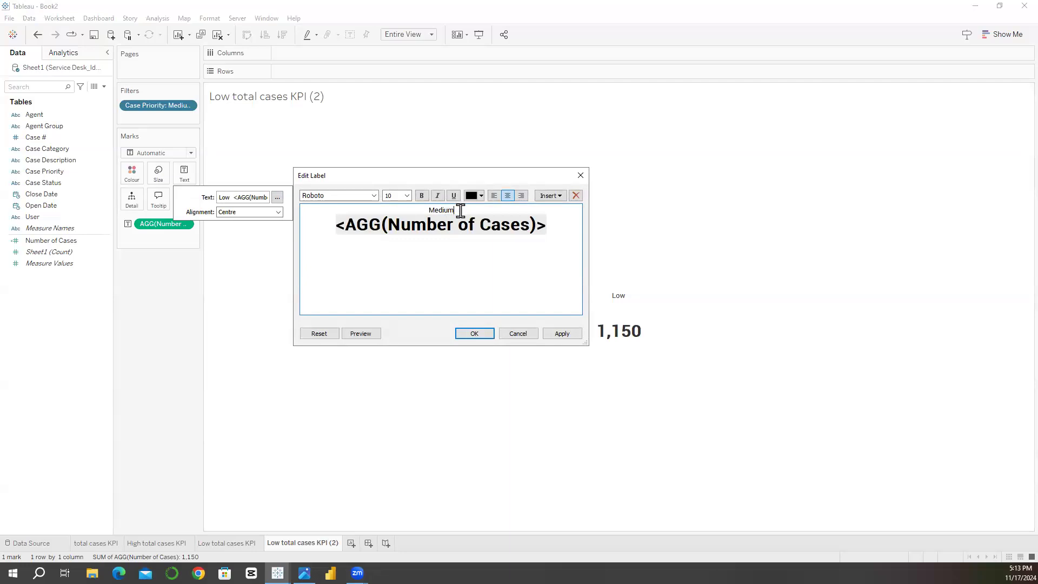
key(Return)
click(470, 334)
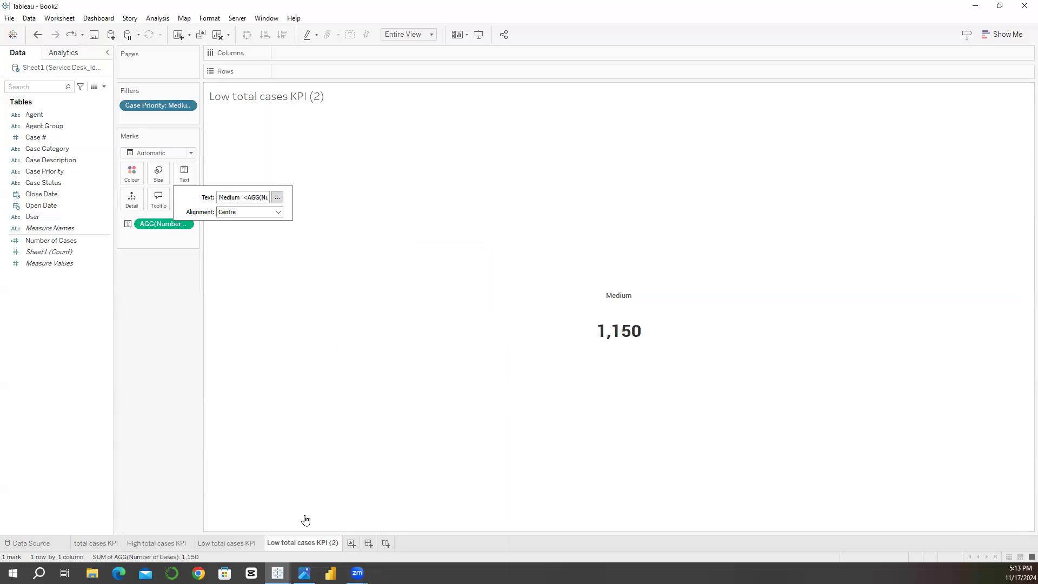
Step: Edit the copied sheet's name, replacing "Low" with "medium" and removing the "(2)" suffix
click(290, 544)
double_click(291, 543)
click(282, 544)
key(BackSpace)
key(BackSpace)
key(BackSpace)
key(BackSpace)
key(BackSpace)
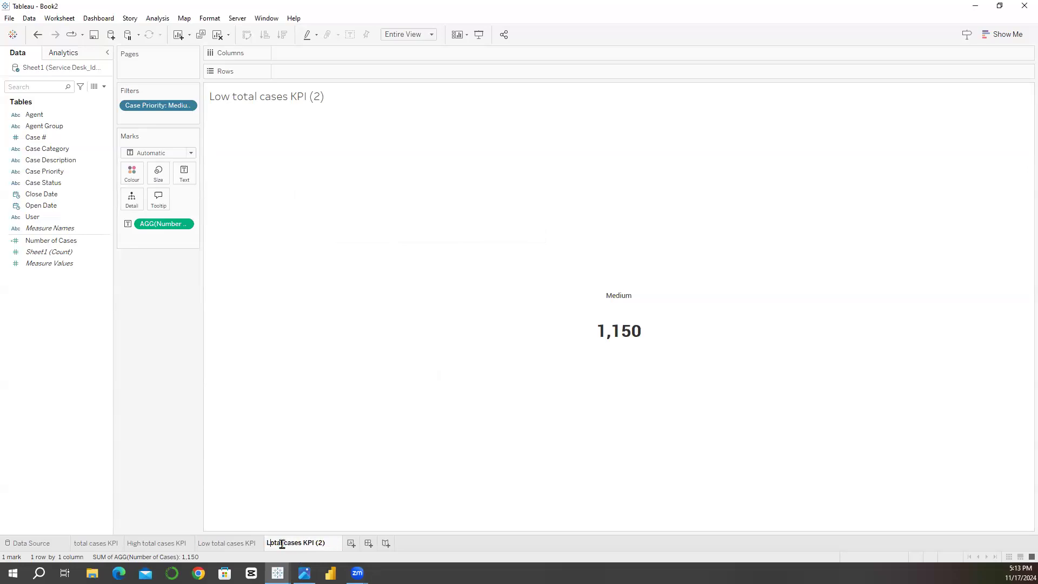
text(medium)
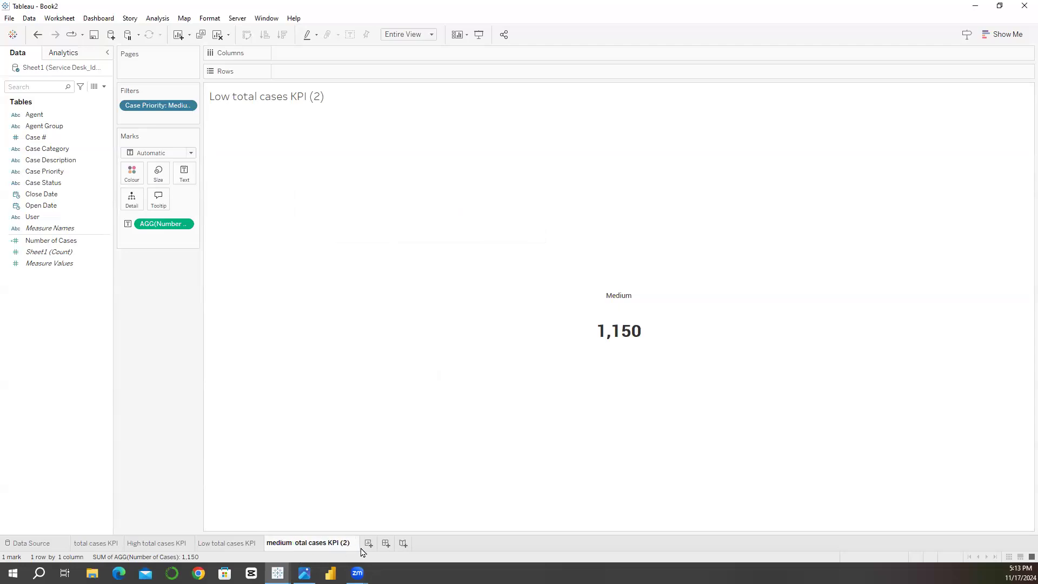
key(BackSpace)
key(BackSpace)
key(BackSpace)
key(BackSpace)
key(Return)
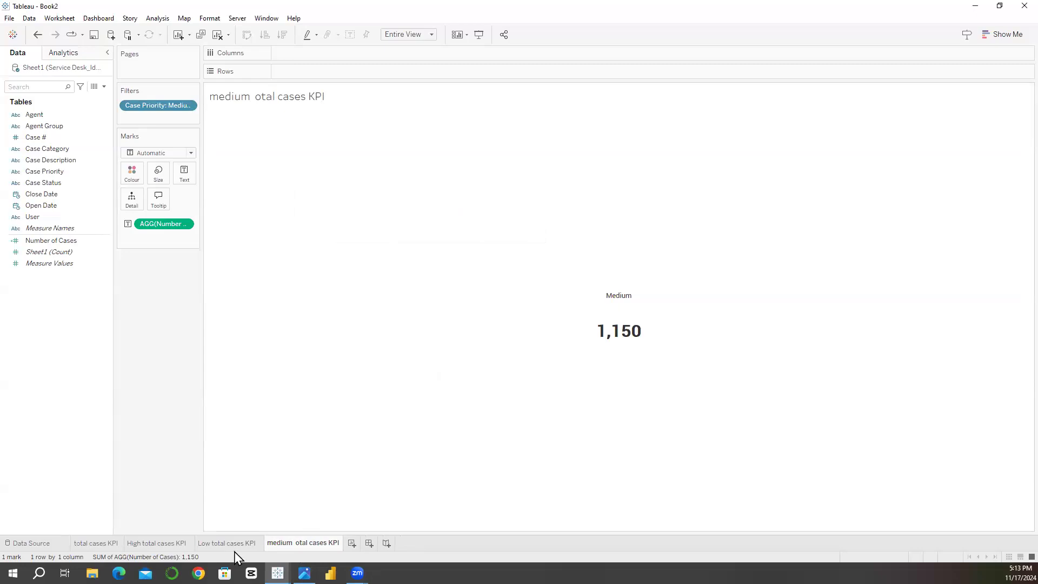
Step: Restore the missing "t" so that the sheet's name reads "medium total cases KPI"
double_click(313, 541)
click(313, 542)
double_click(295, 545)
click(297, 545)
text(t)
key(Return)
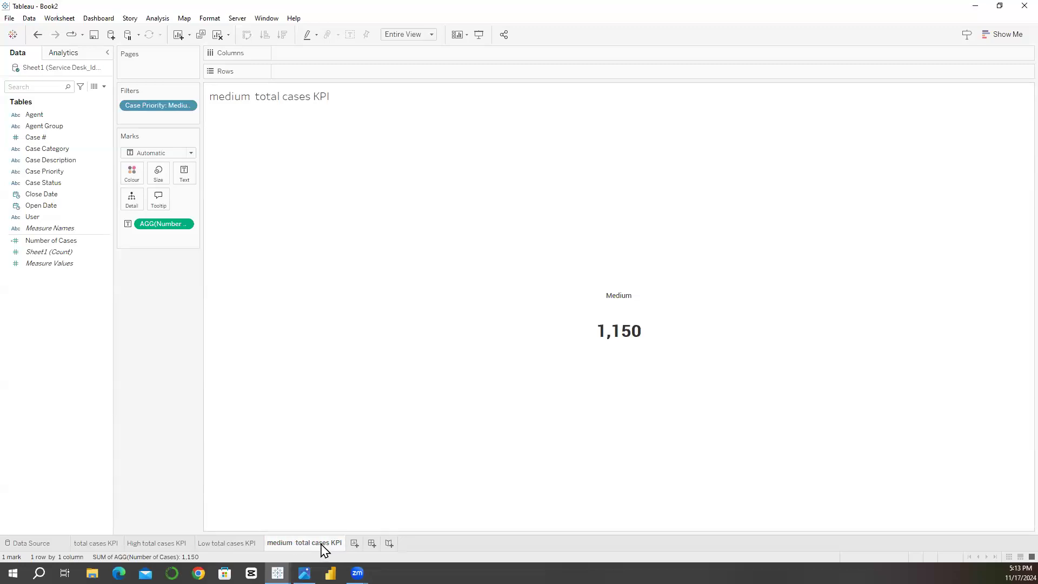
Step: Duplicate the medium total cases KPI sheet and clear all content from the copy
right_click(323, 550)
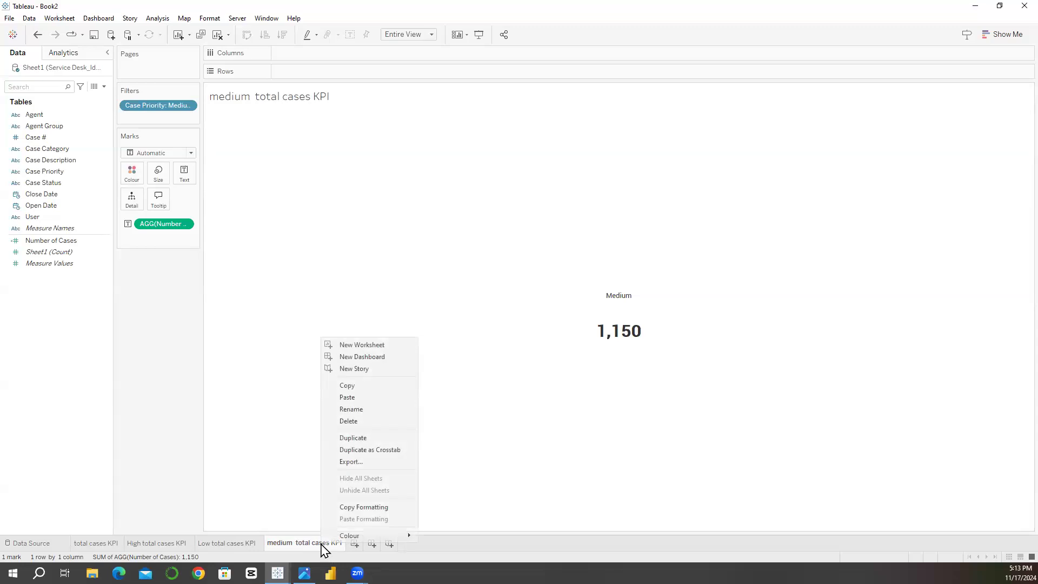
click(357, 439)
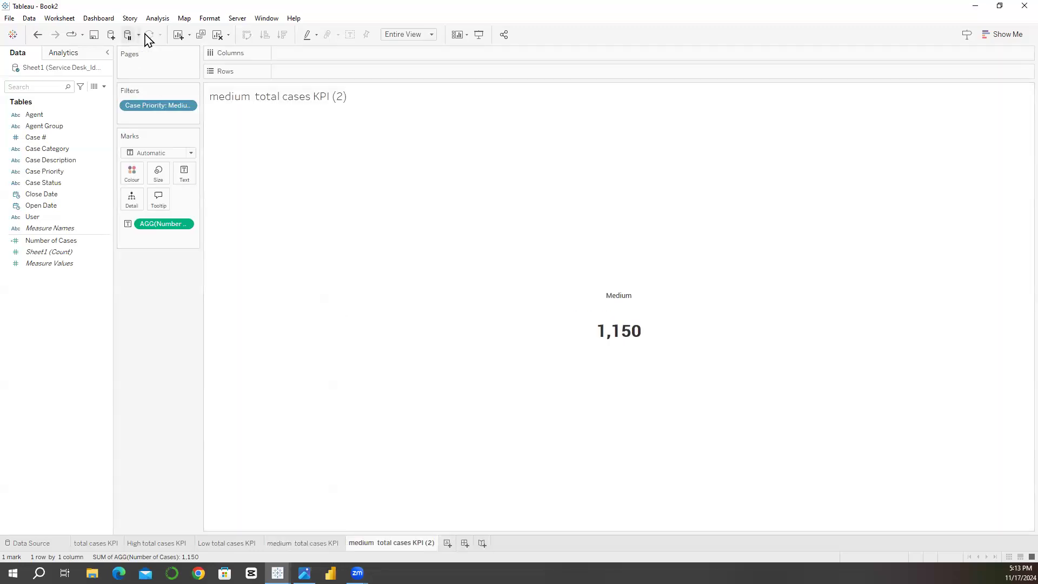
click(218, 35)
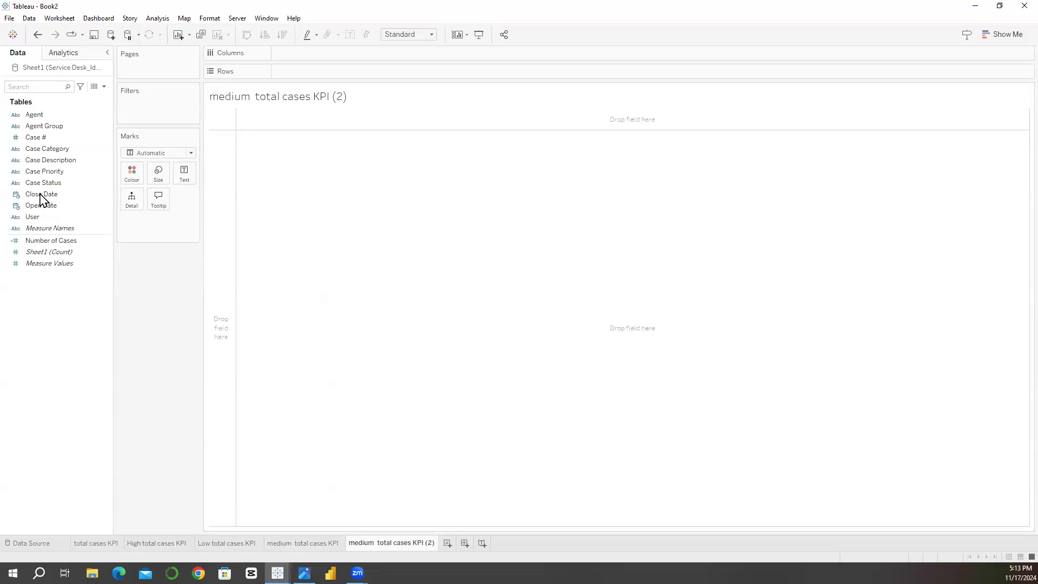
Step: Place Open Date on rows in the cleared sheet and set its date level to discrete Month
drag(35, 208, 292, 70)
click(343, 72)
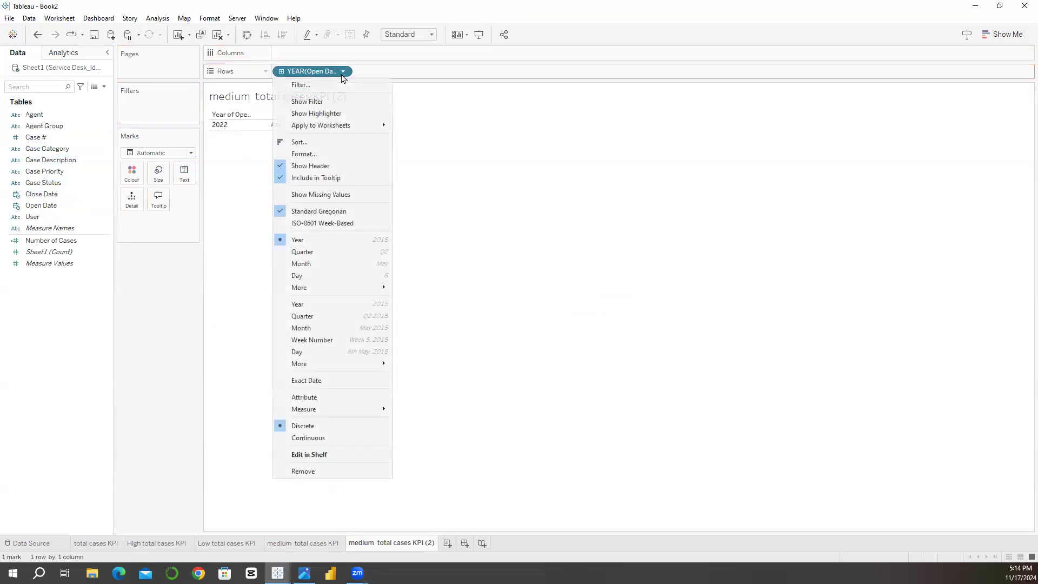
click(313, 265)
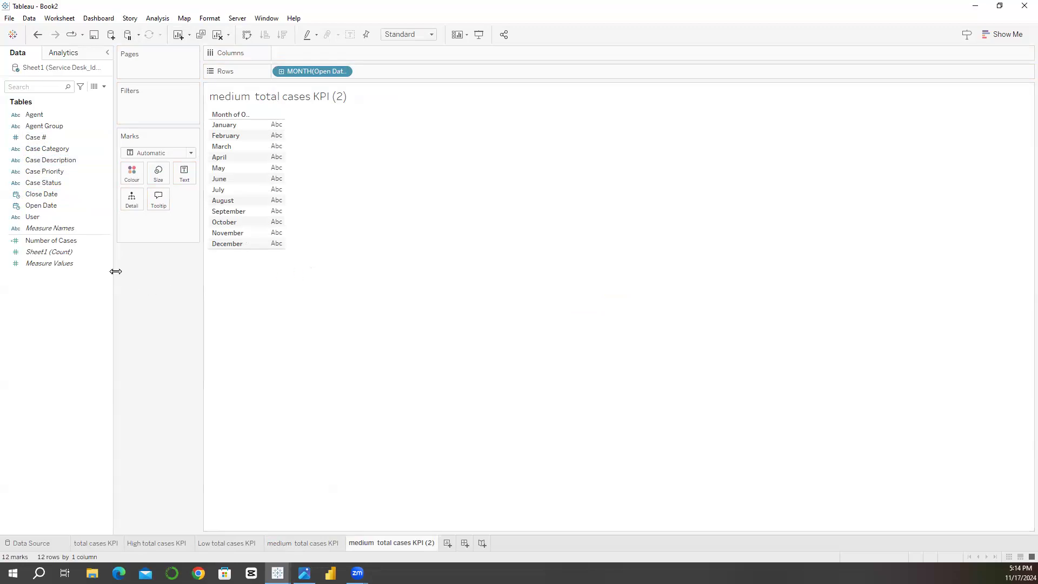
Step: Plot Number of Cases as a vertical bar chart, swapping the axes so that the months run along the columns
click(94, 252)
drag(44, 240, 284, 61)
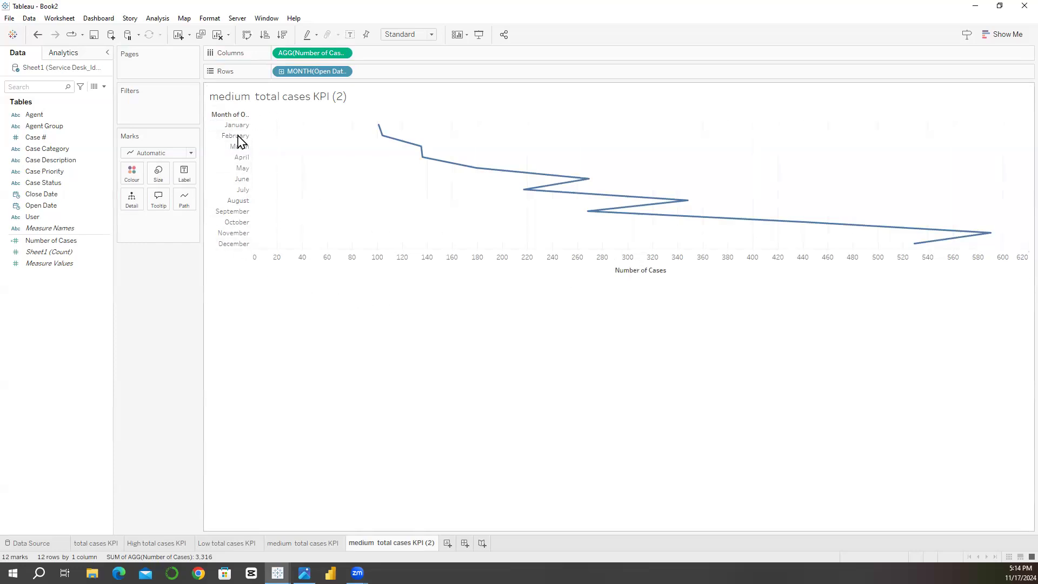
click(250, 37)
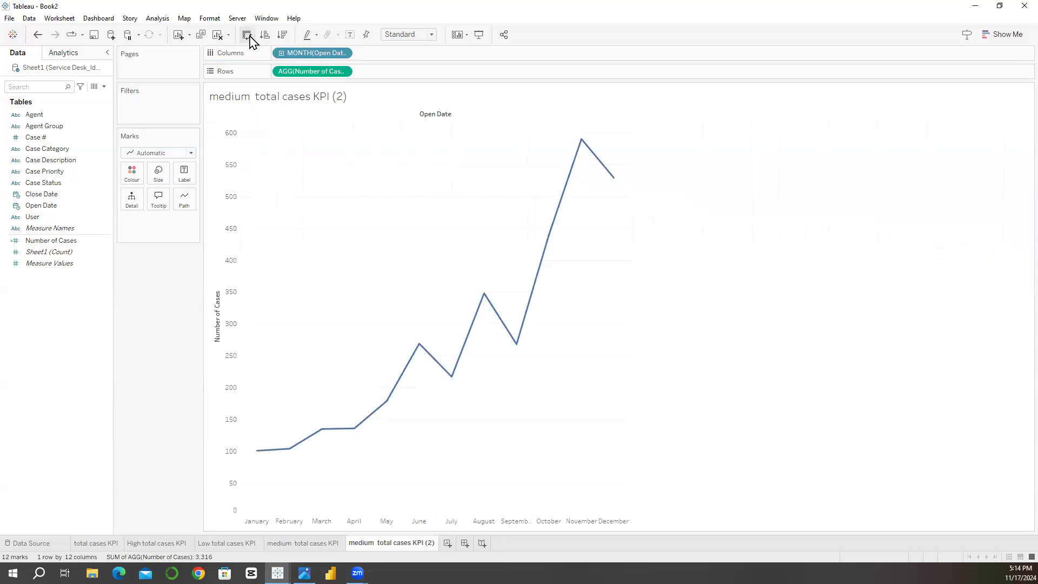
click(154, 154)
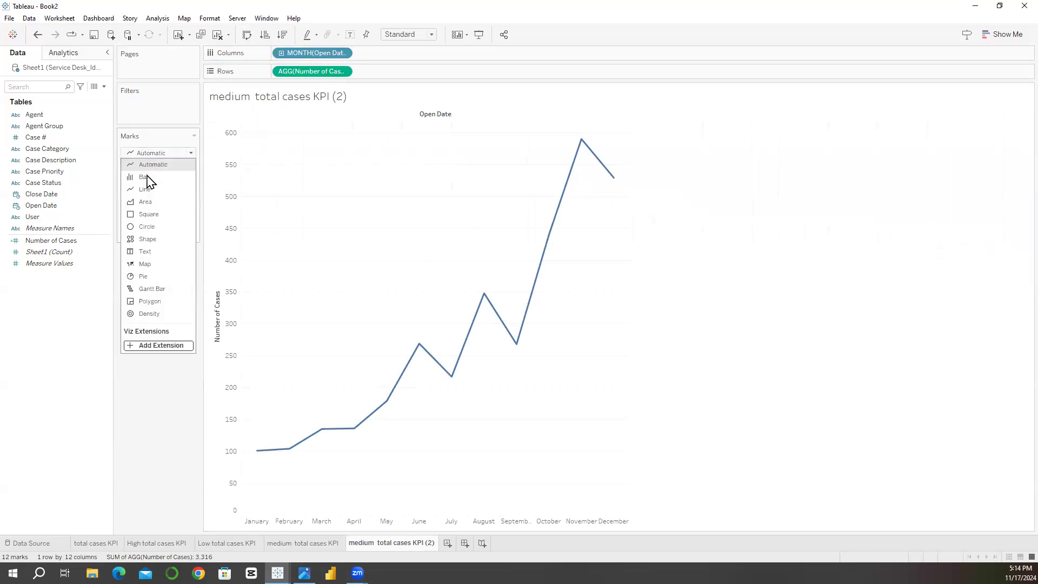
click(146, 179)
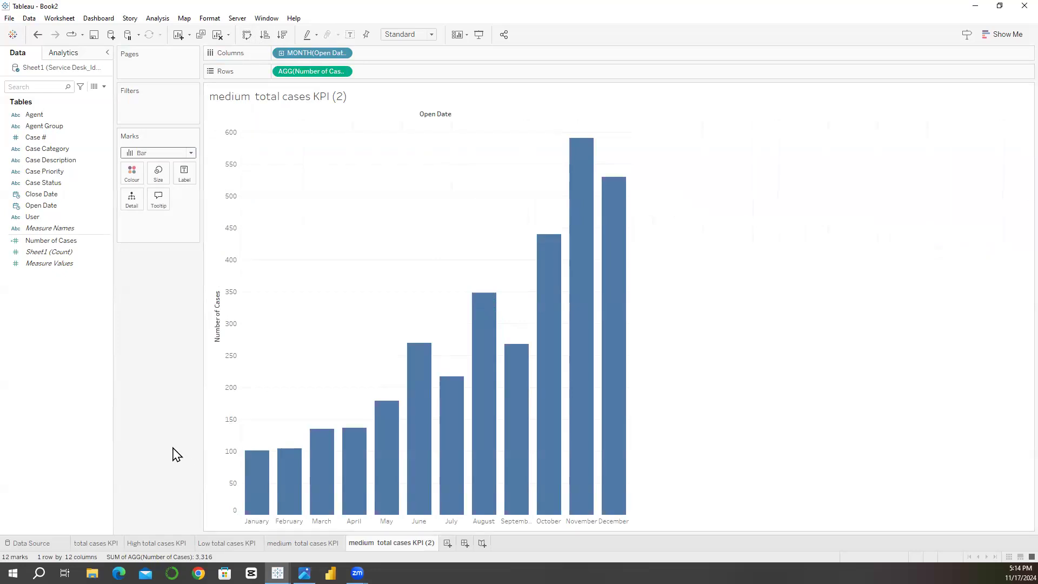
Step: Rename the duplicated sheet as "Total Cases trend KPI"
double_click(384, 543)
text(Total Cases trend)
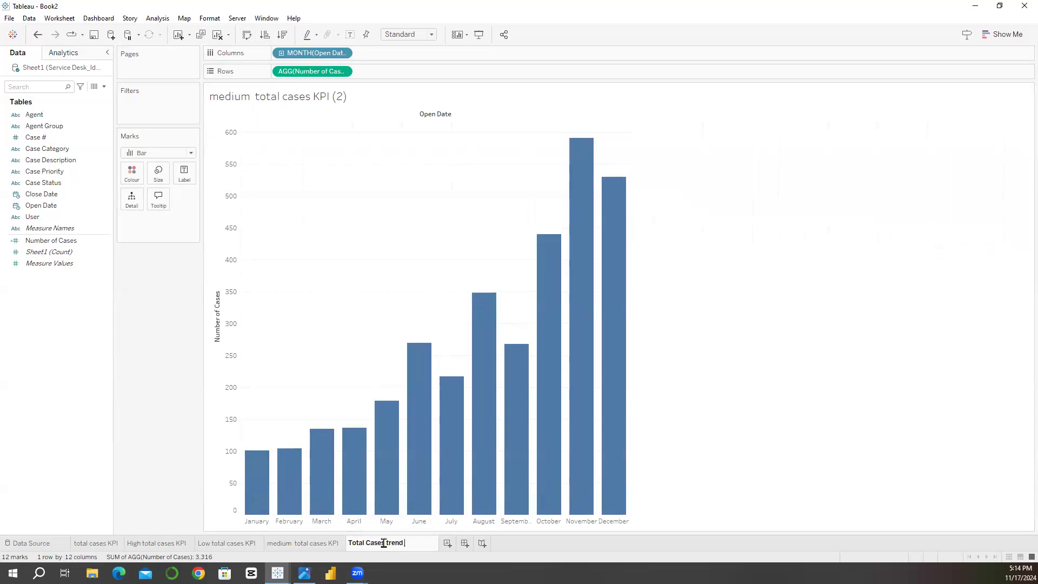
text(KPI)
key(Return)
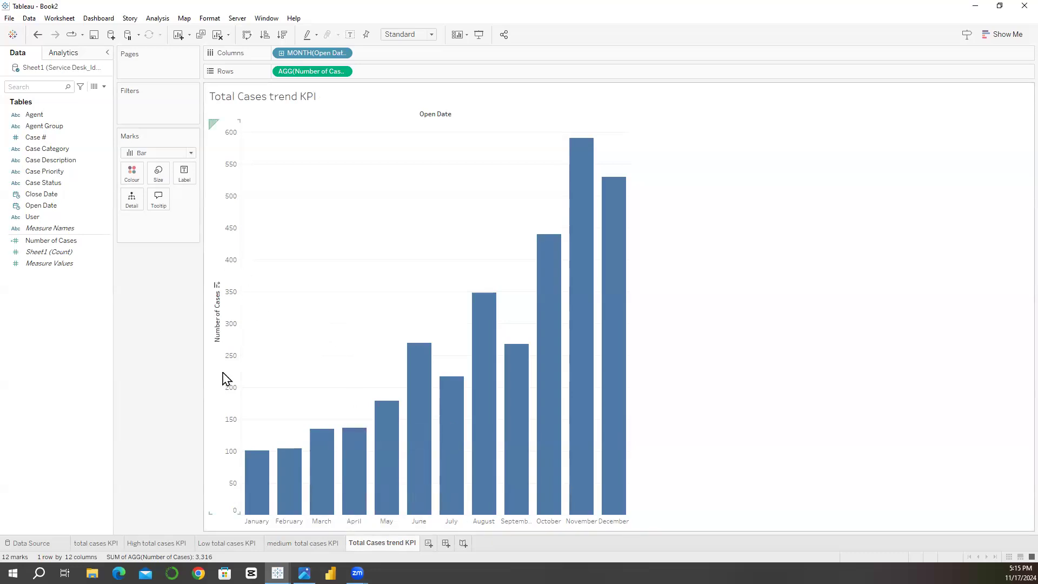
Step: Hide the Number of Cases axis and the month headers on the bar chart
right_click(237, 355)
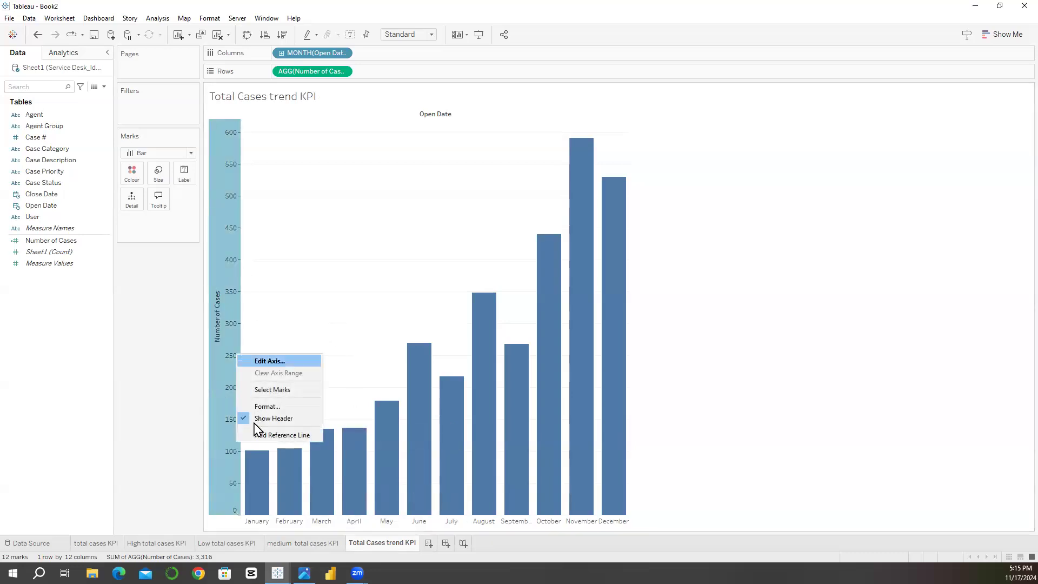
click(249, 419)
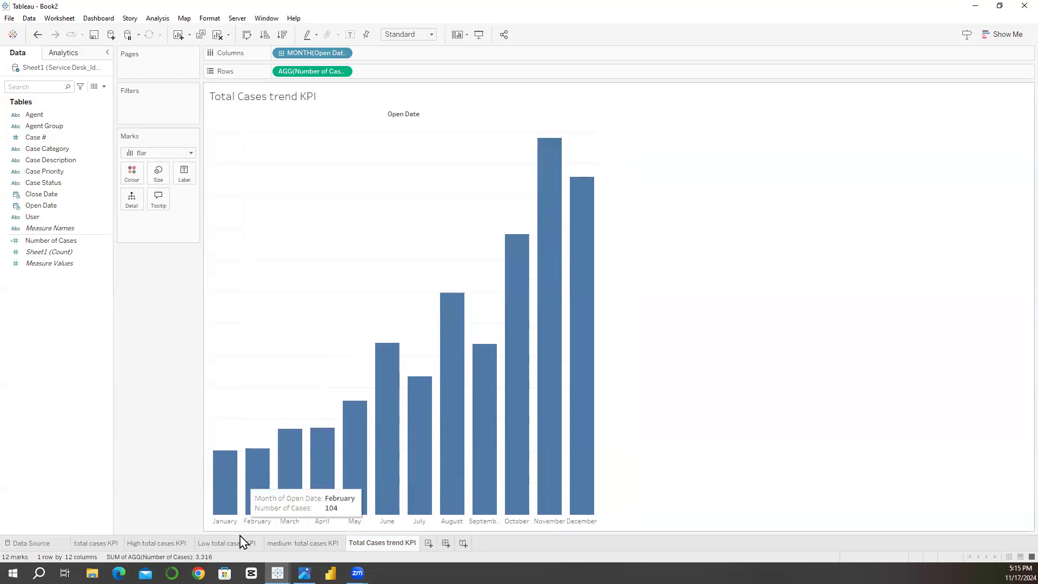
right_click(225, 523)
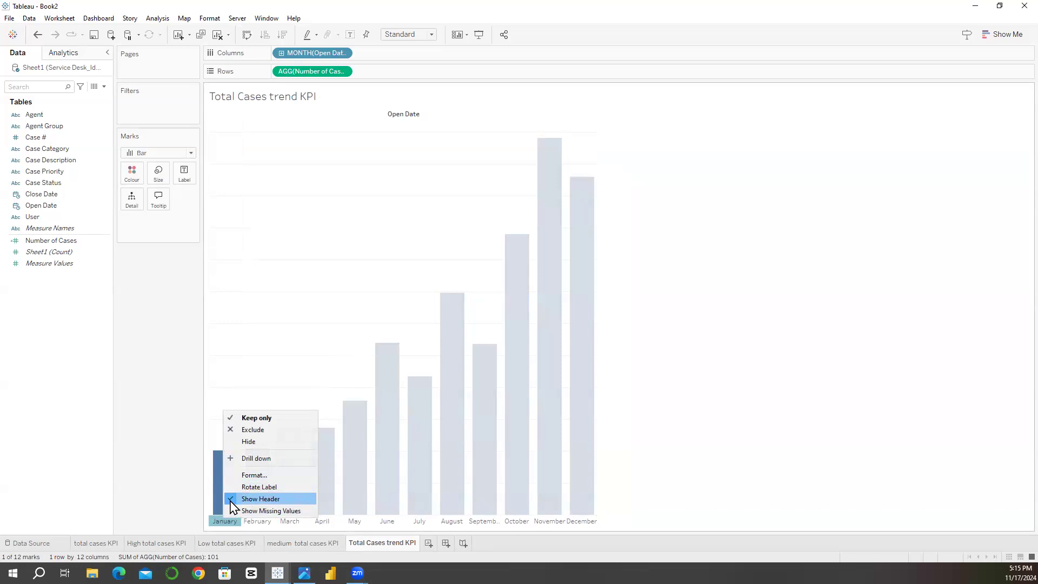
click(232, 499)
key(Escape)
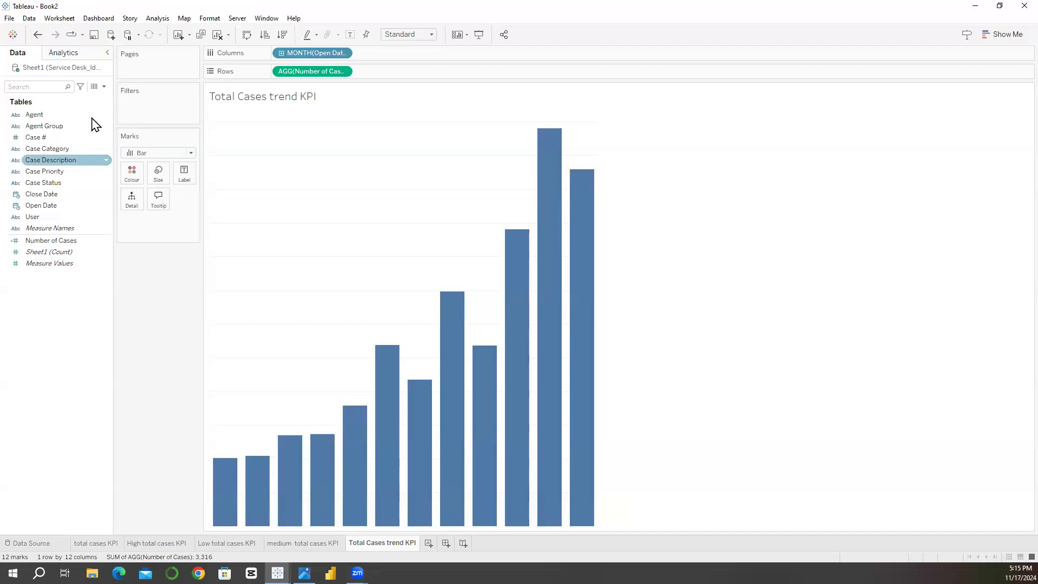
Step: Create a calculated field named "Max/Min/Other color"
click(104, 87)
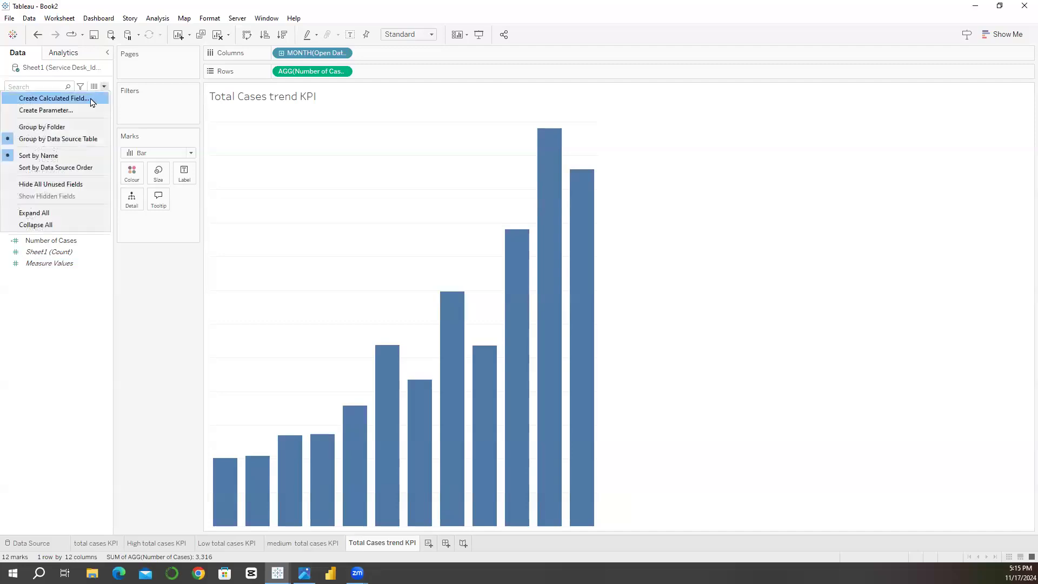
click(81, 100)
text(Ma)
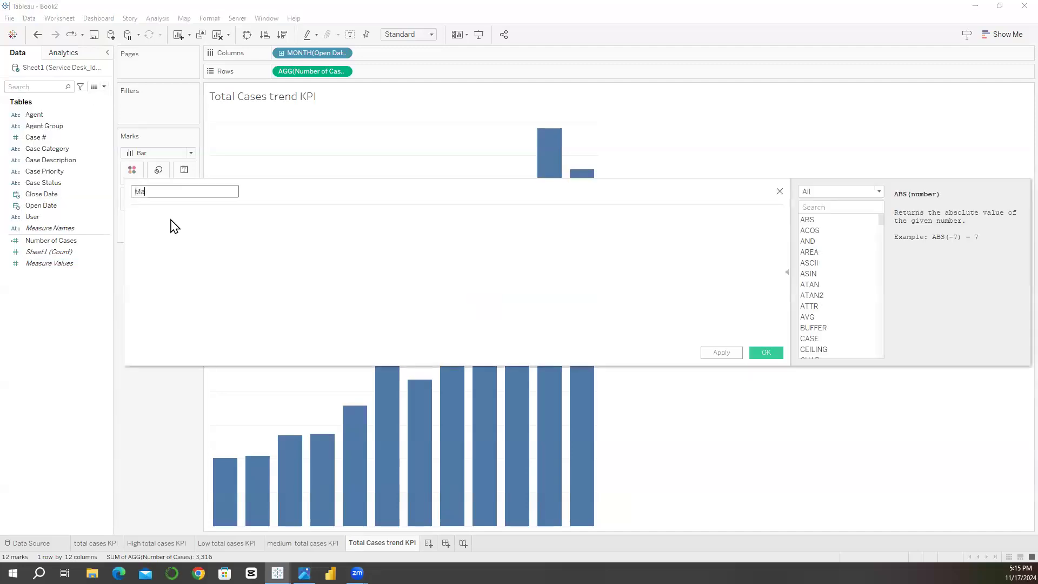
text(x/Min/Other color)
click(160, 255)
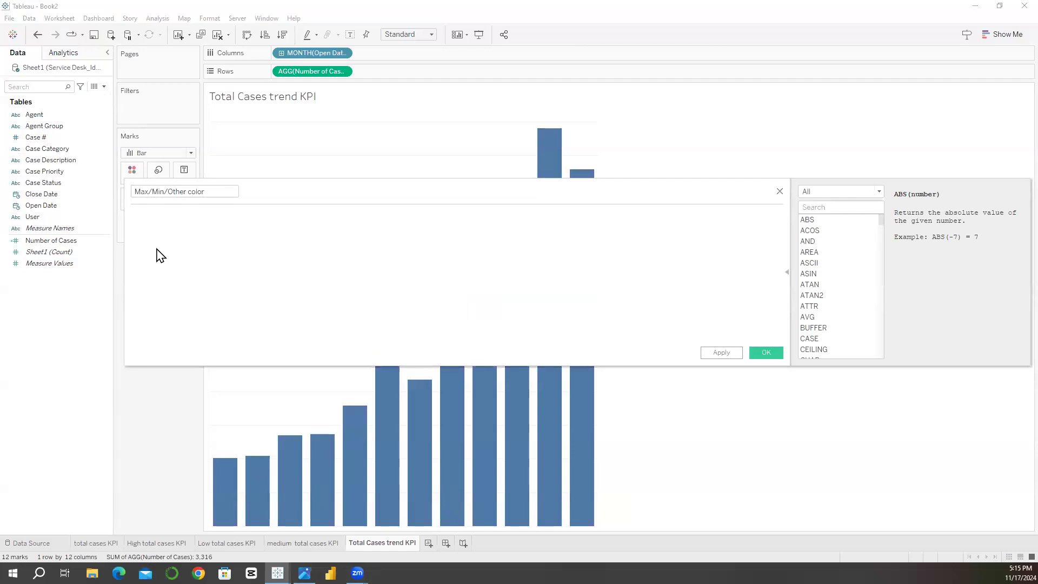
Step: Enter the formula's first condition: IF [Number of Cases] = WINDOW_MAX([Number of Cases]) THEN "max"
text(IF)
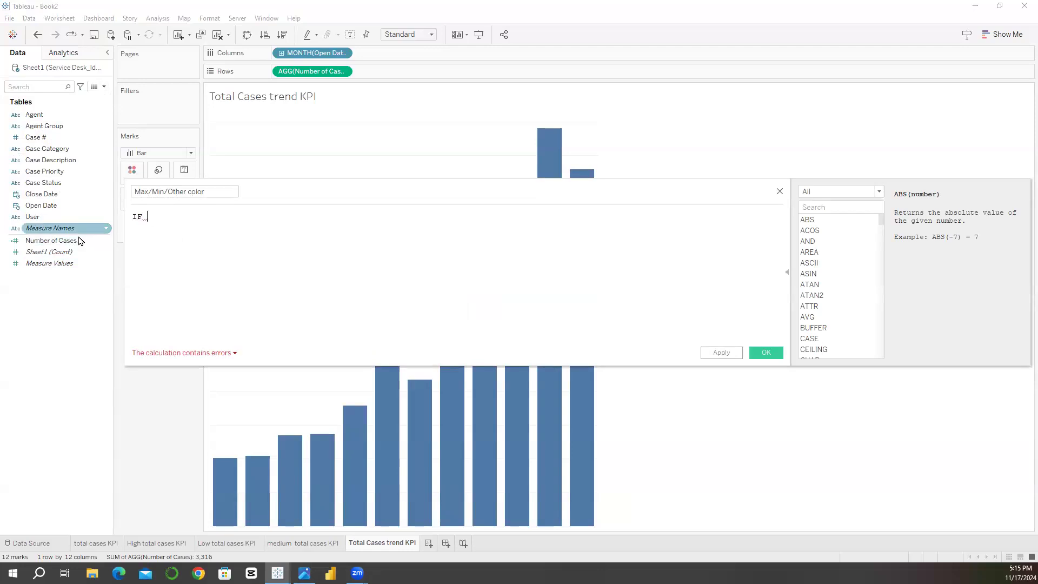
drag(79, 242, 210, 231)
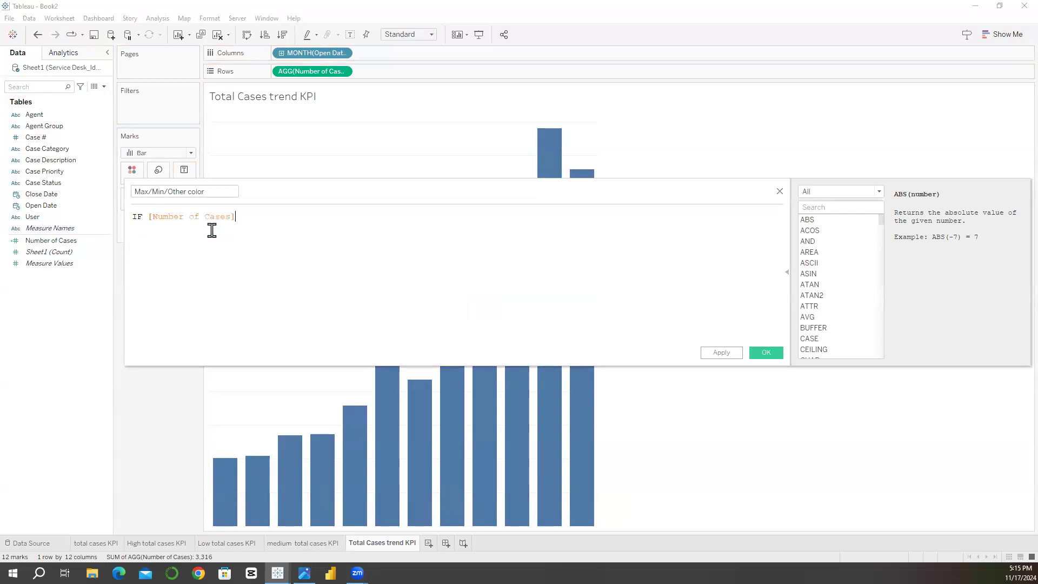
text(= wind)
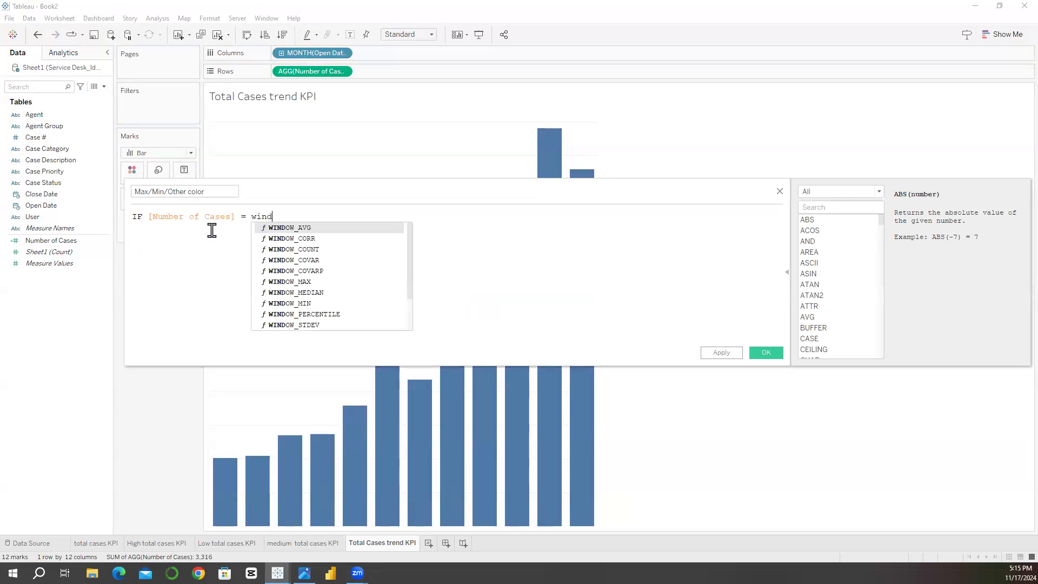
double_click(290, 282)
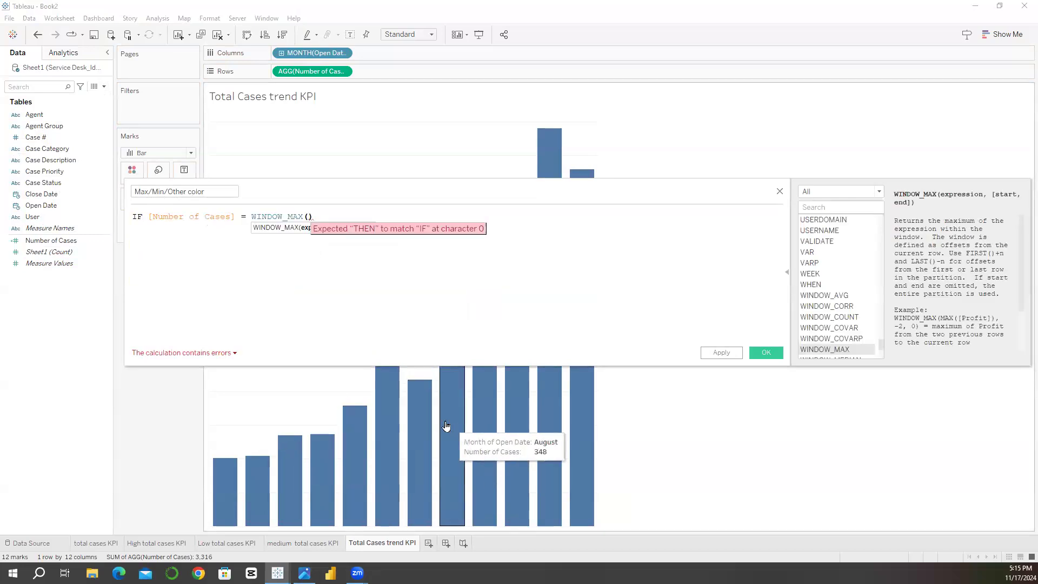
text(num)
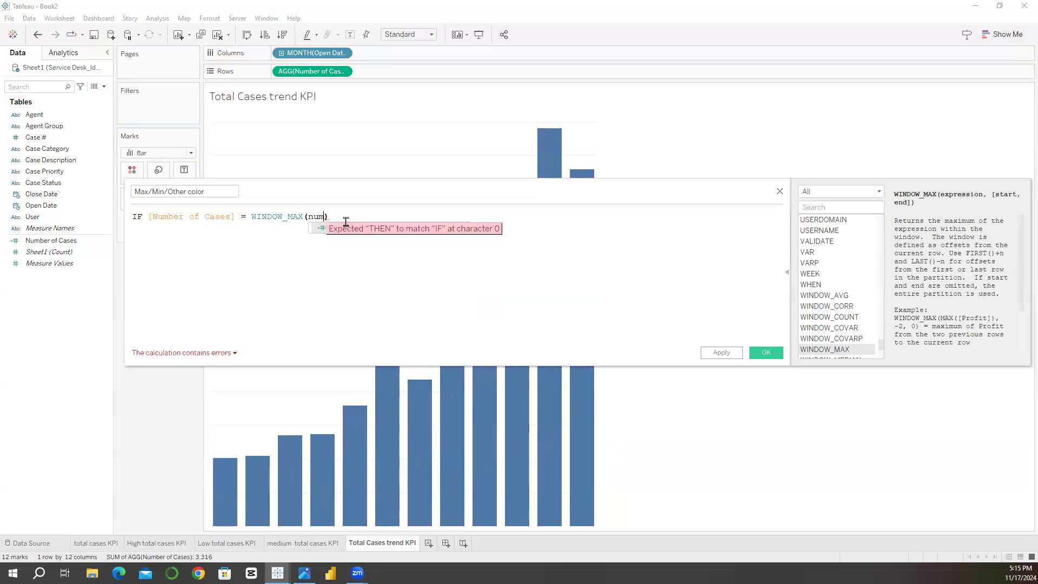
click(325, 230)
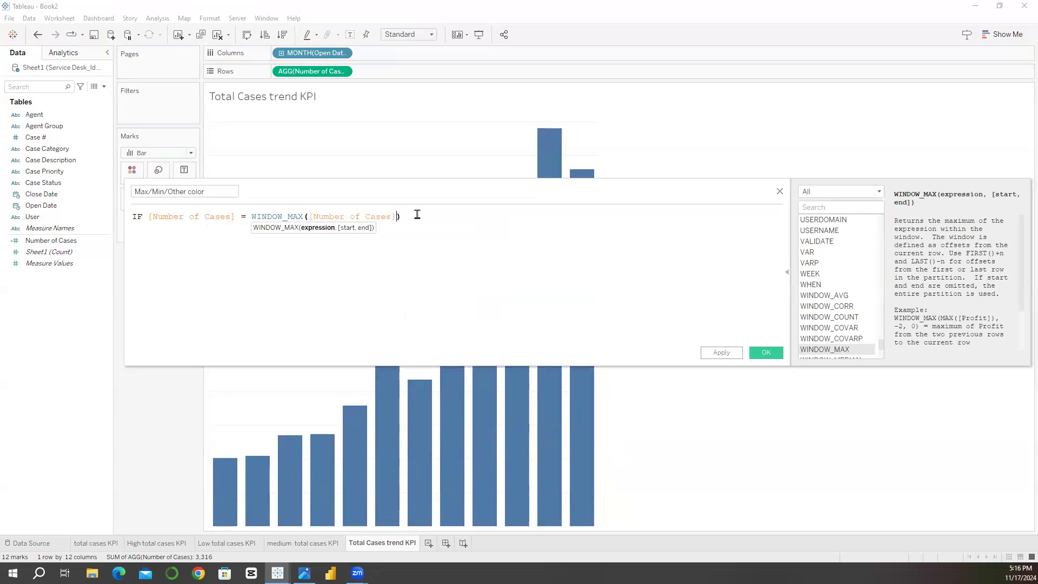
text(TH)
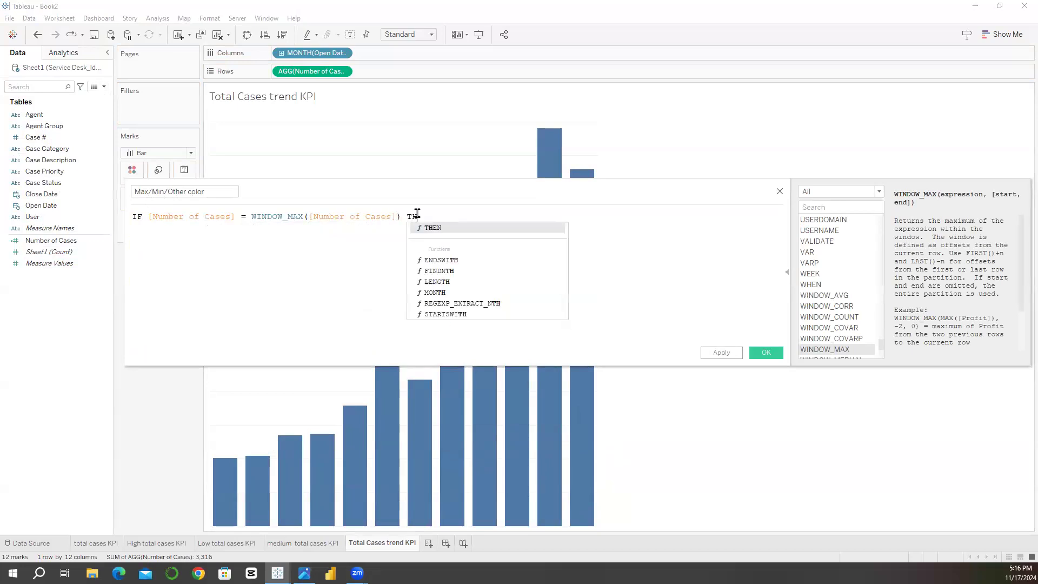
text(EN "m)
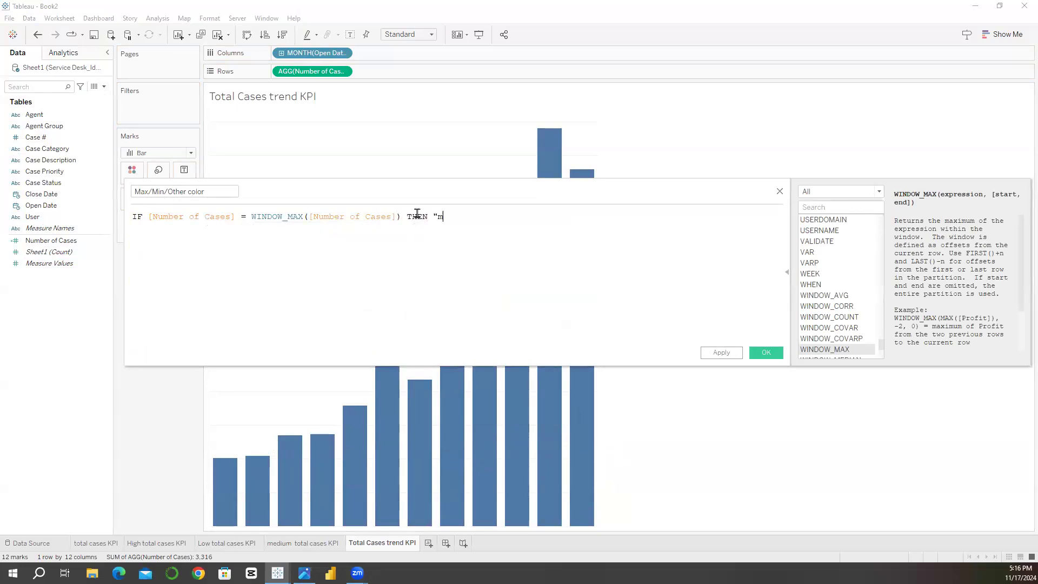
text(ax/)
key(BackSpace)
text(")
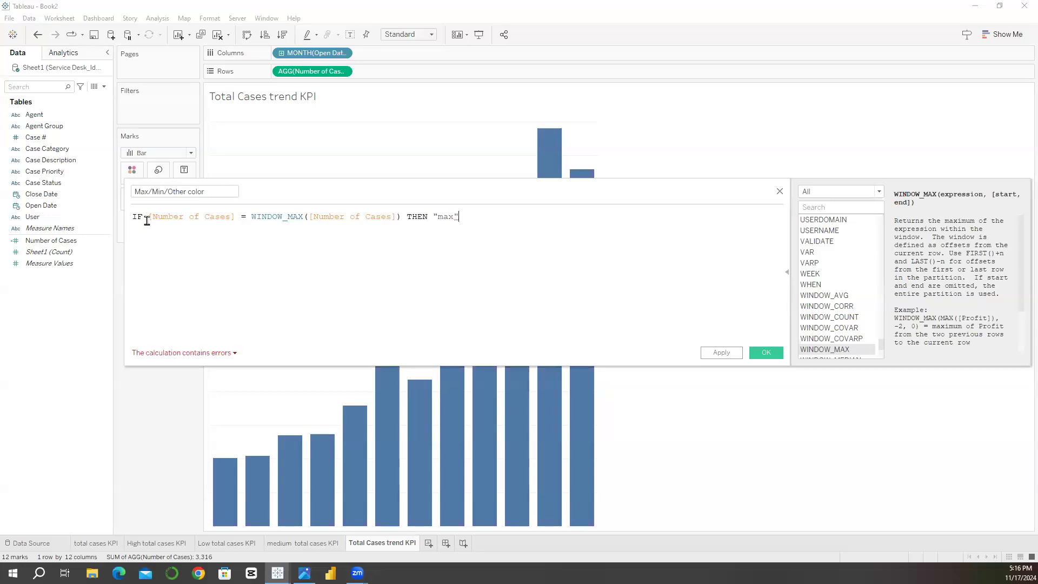
Step: Copy the condition after IF, including THEN "max", and reuse it after ELSEIF on a new line
drag(149, 218, 463, 217)
key(ctrl+c)
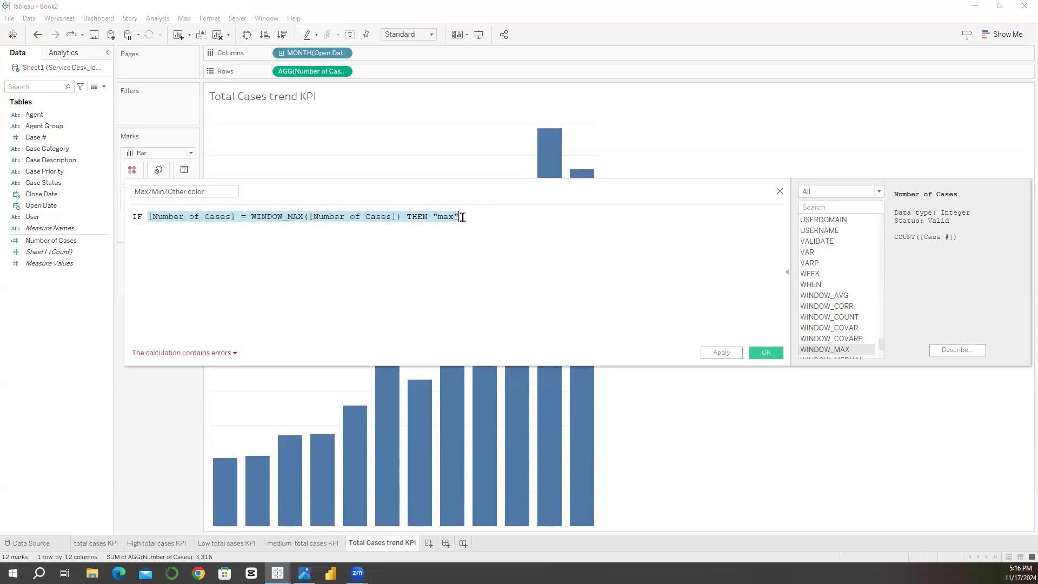
click(463, 217)
key(Return)
text(els)
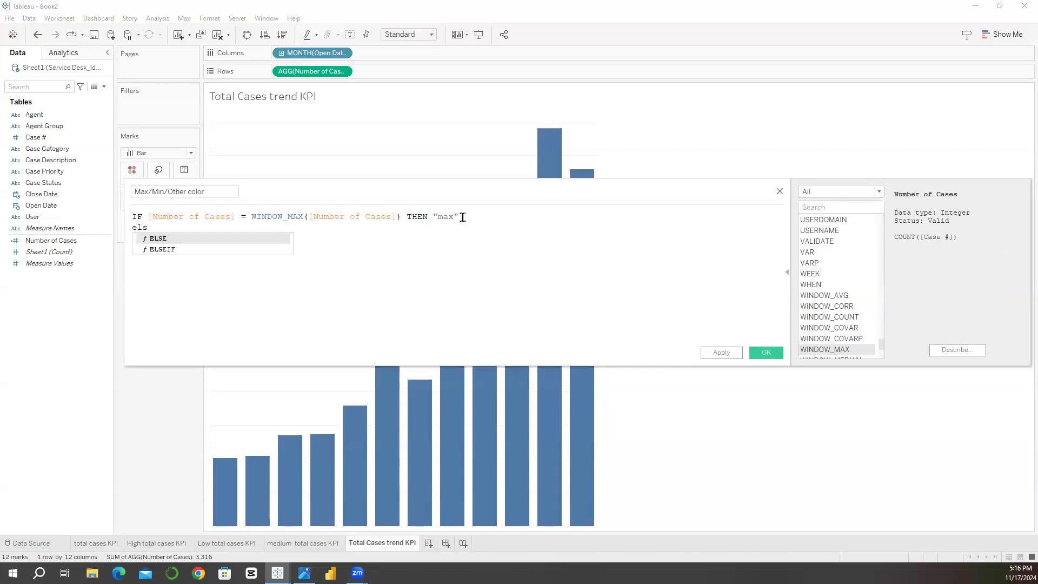
key(Down)
key(Return)
key(ctrl+v)
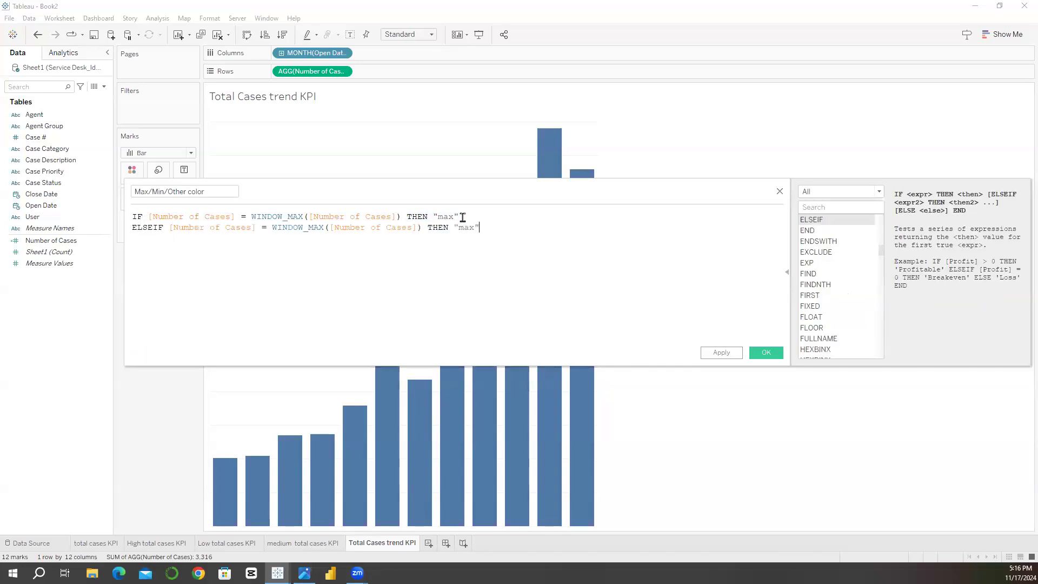
Step: Adapt the copied ELSEIF line from maximum to minimum, editing its WINDOW_MAX function name and returning "min"
click(321, 228)
key(BackSpace)
text(I)
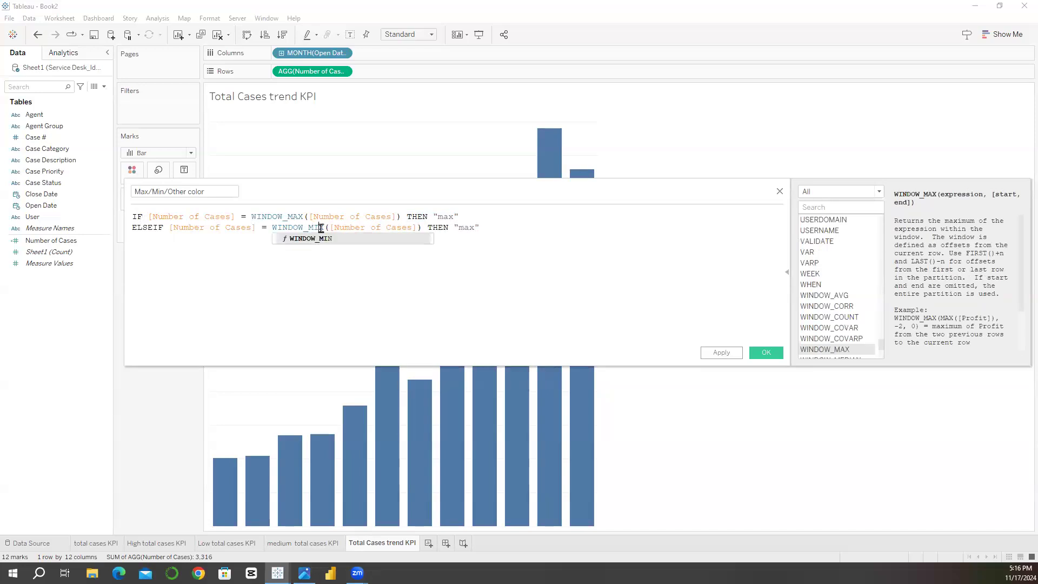
click(473, 226)
key(BackSpace)
key(BackSpace)
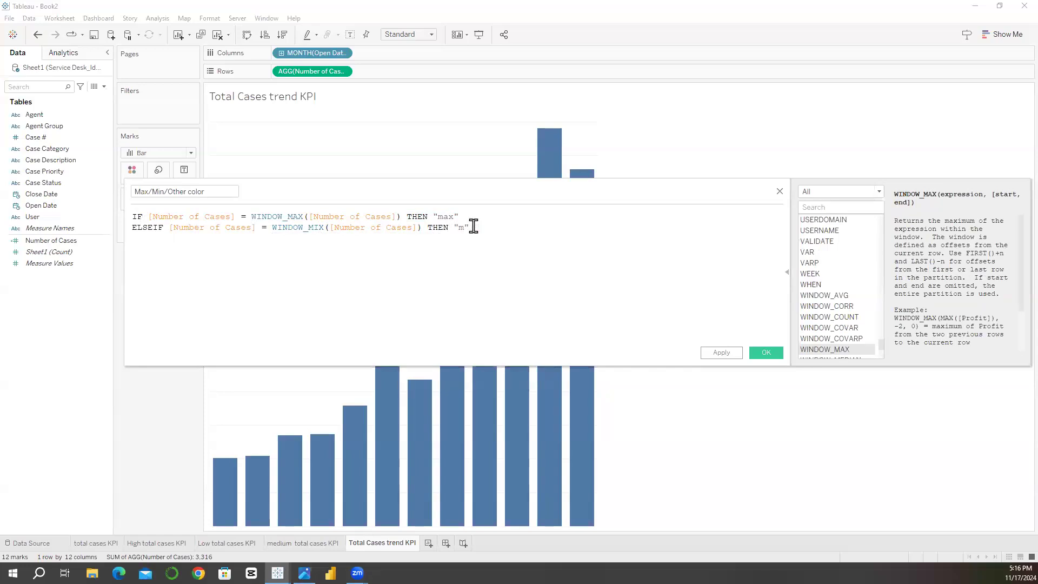
text(in)
Step: Finish the formula on a new line with ELSE "others" END
key(Return)
text(el)
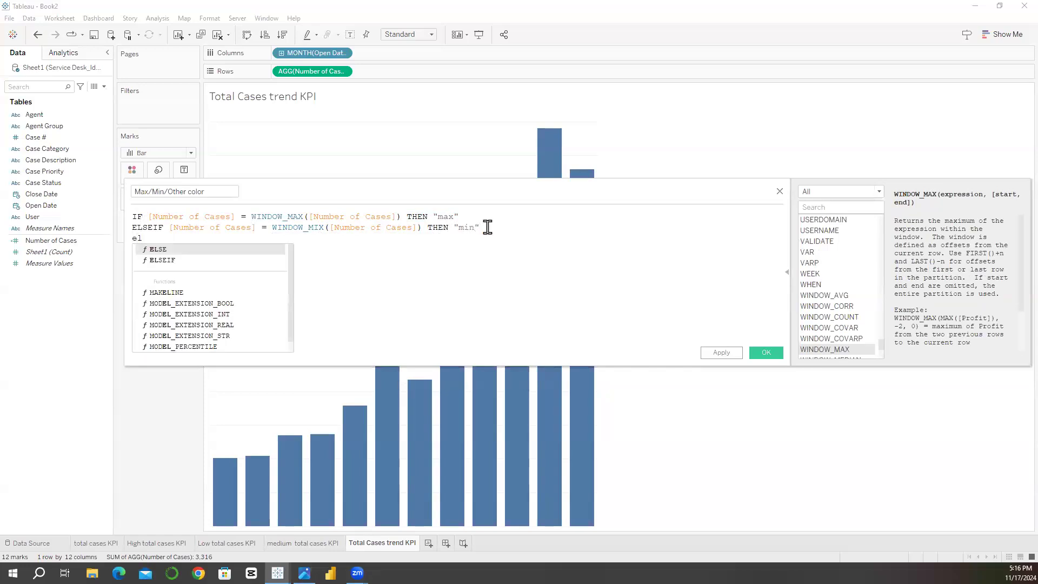
key(Return)
text("o)
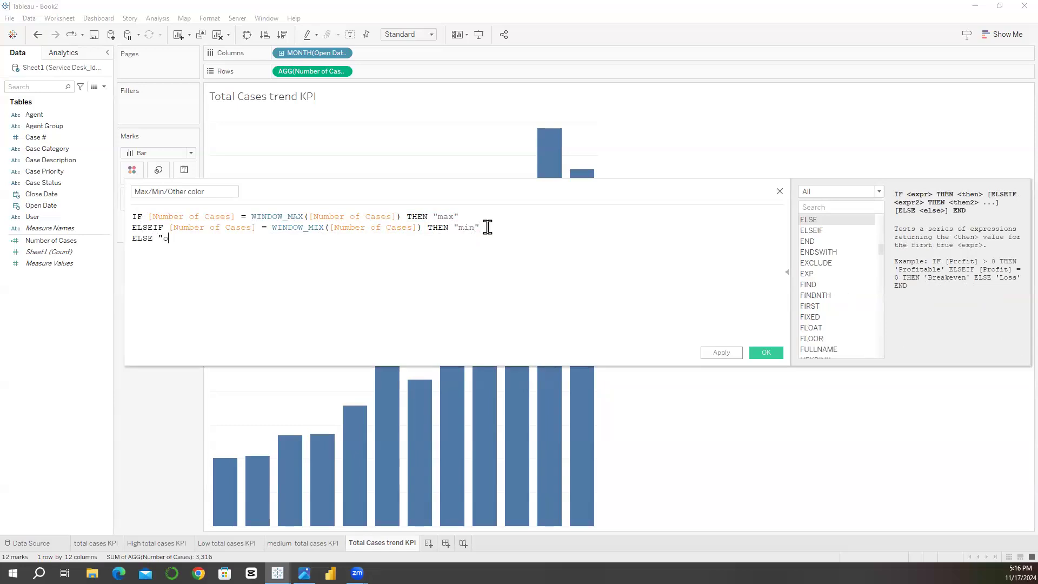
text(thers")
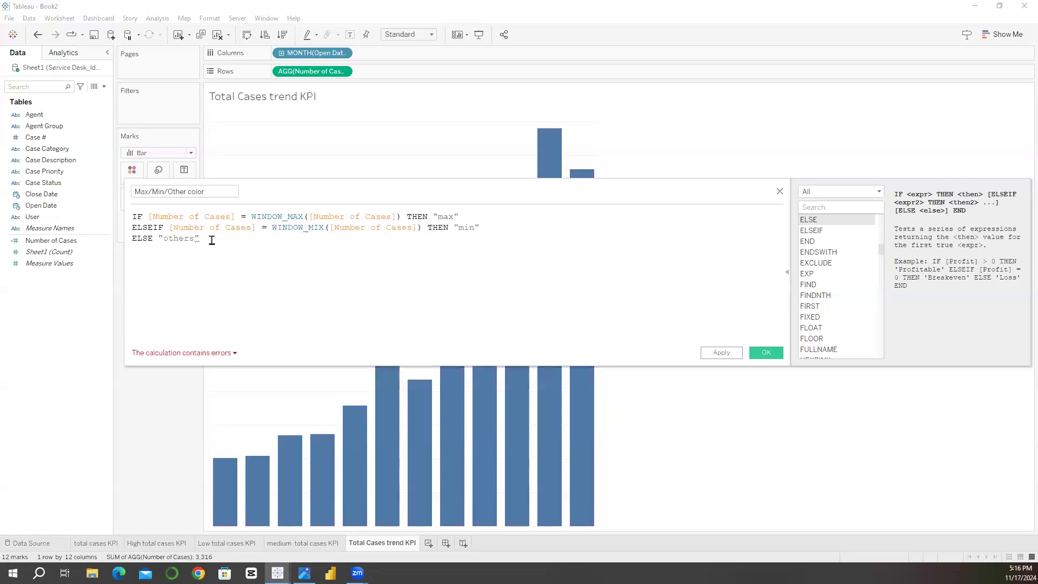
text(END)
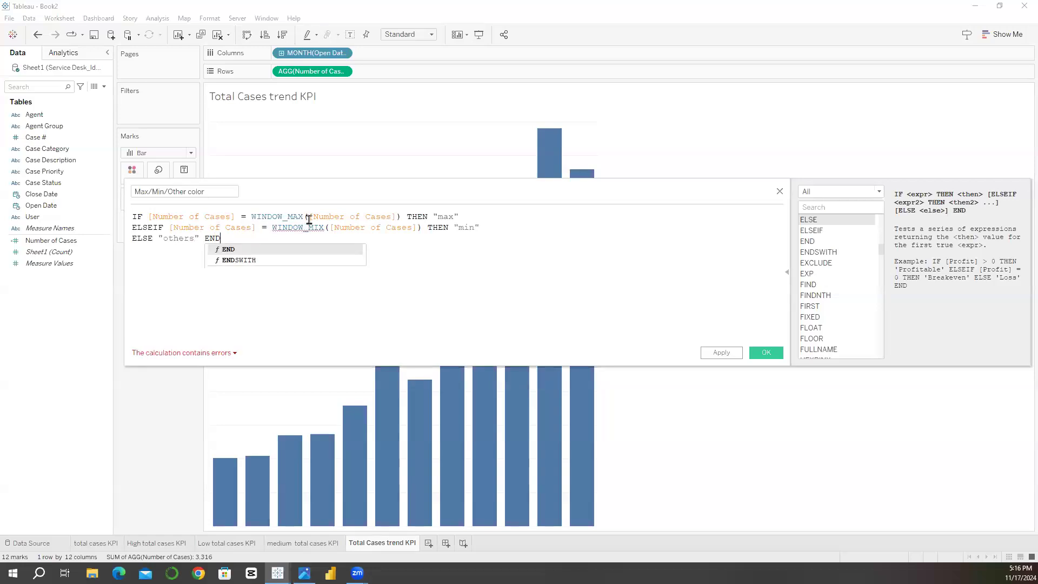
Step: Correct the function name in the ELSEIF line to WINDOW_MIN and save the calculated field
click(328, 228)
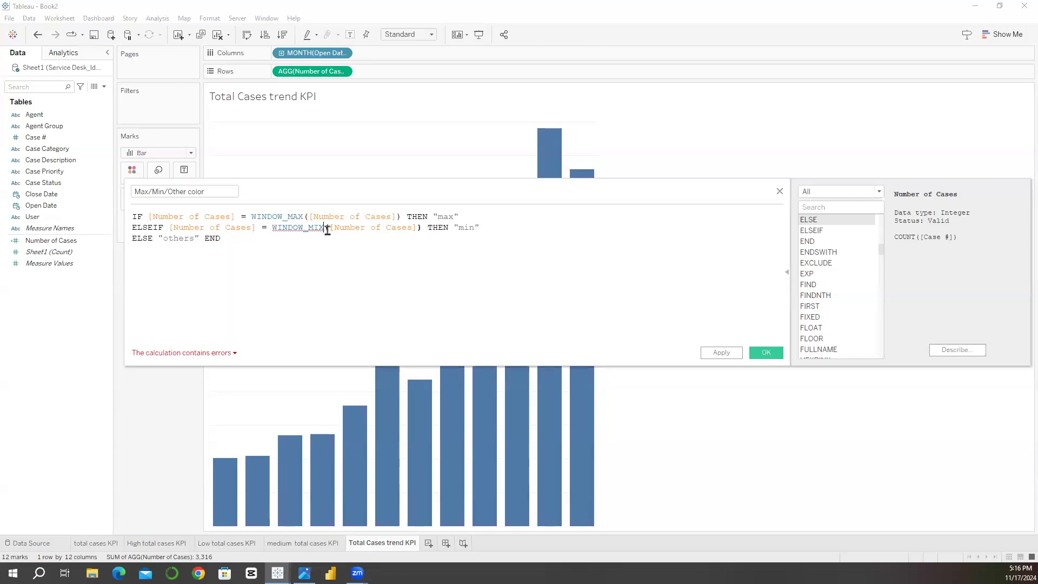
key(BackSpace)
text(N)
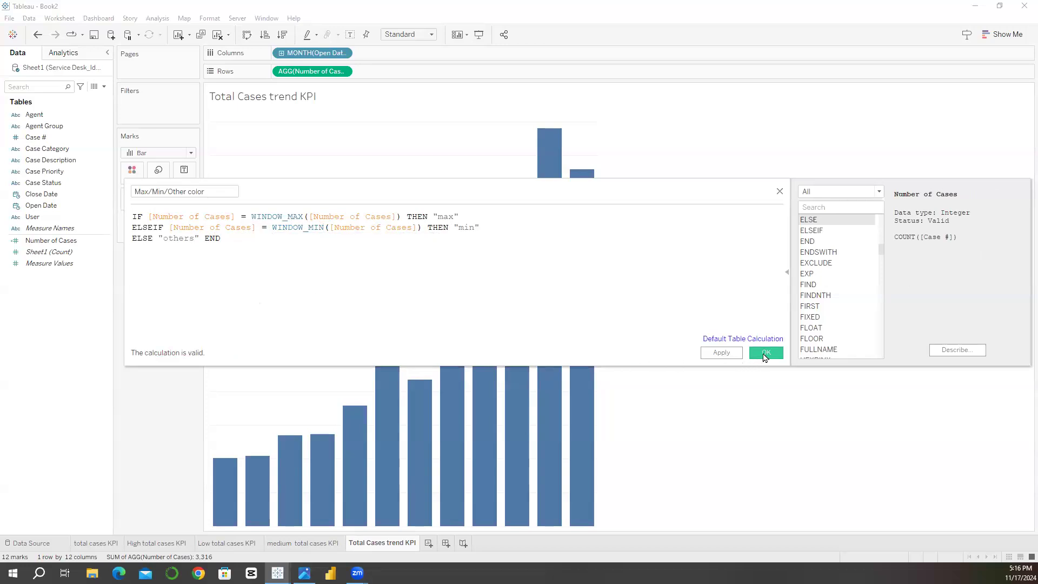
click(765, 353)
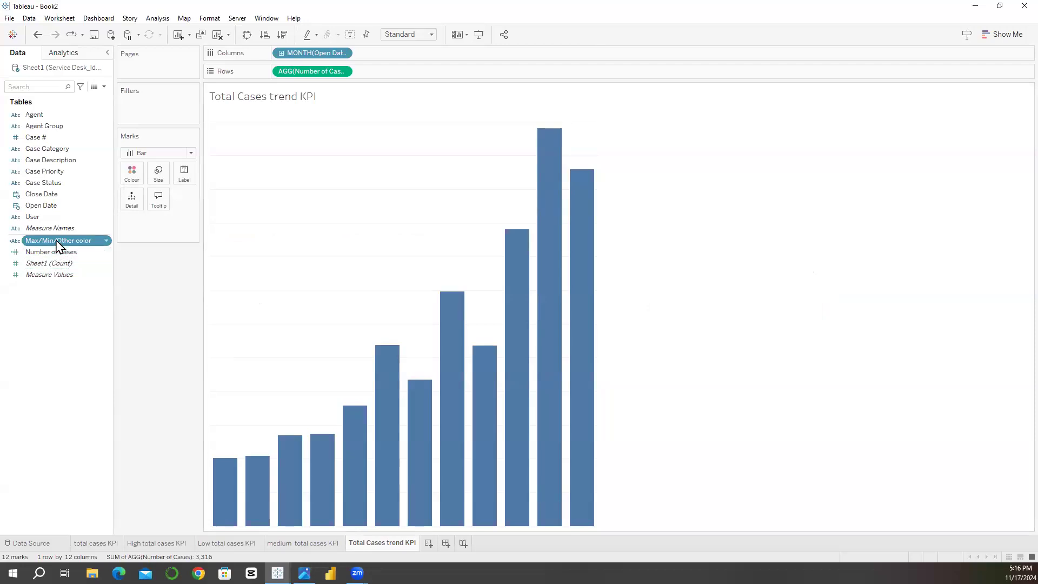
Step: Colour the bars by the Max/Min/Other color field
drag(180, 161, 134, 176)
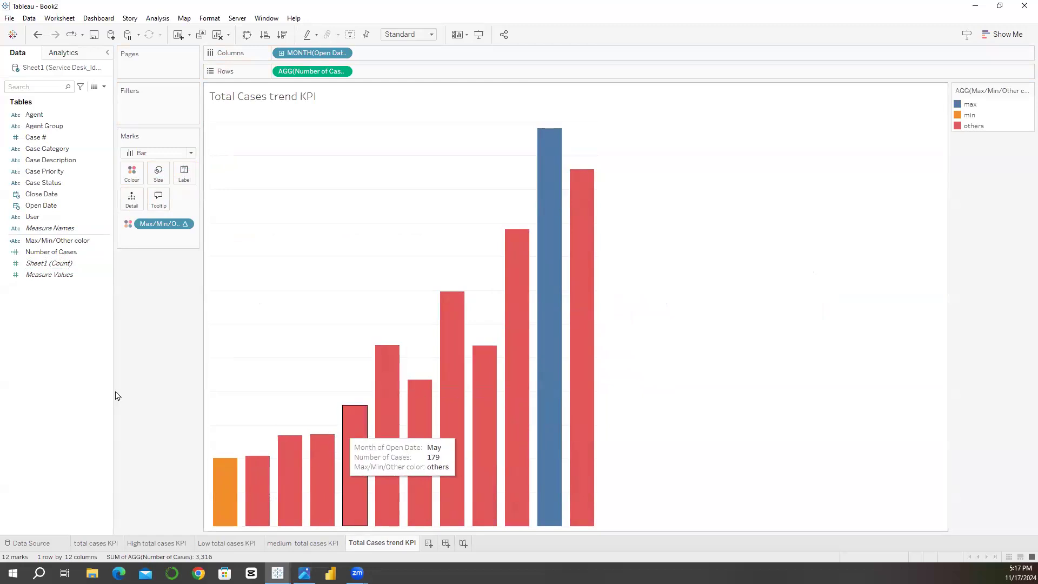
click(958, 105)
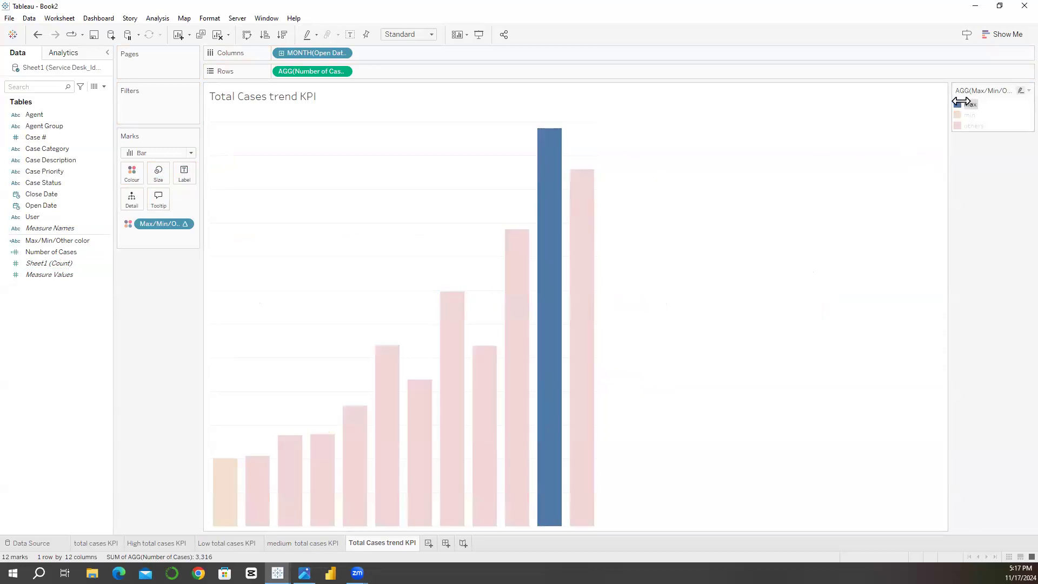
key(Escape)
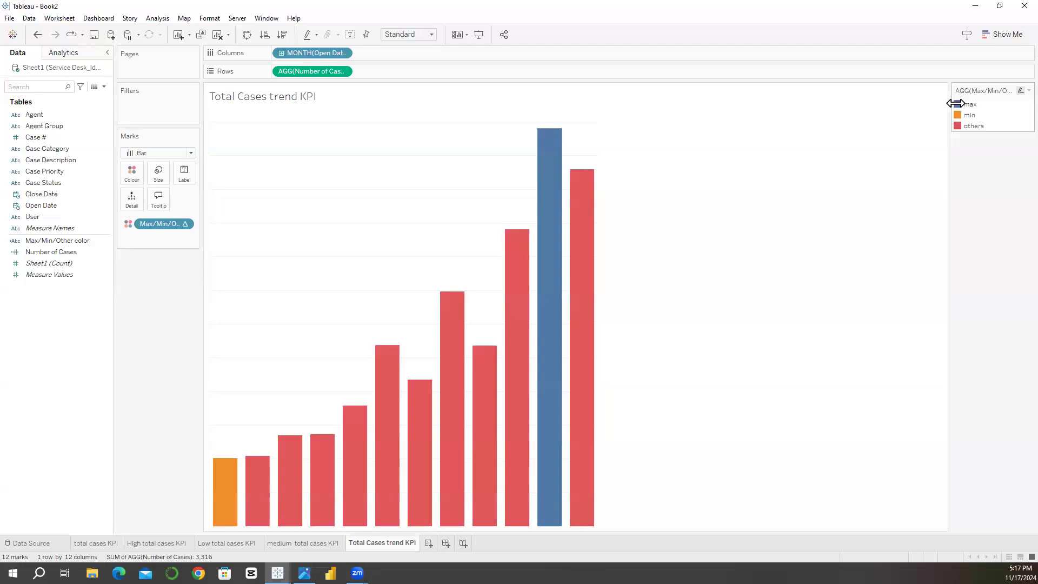
Step: Edit the legend colours and set the max item to black using its HTML colour code
double_click(956, 103)
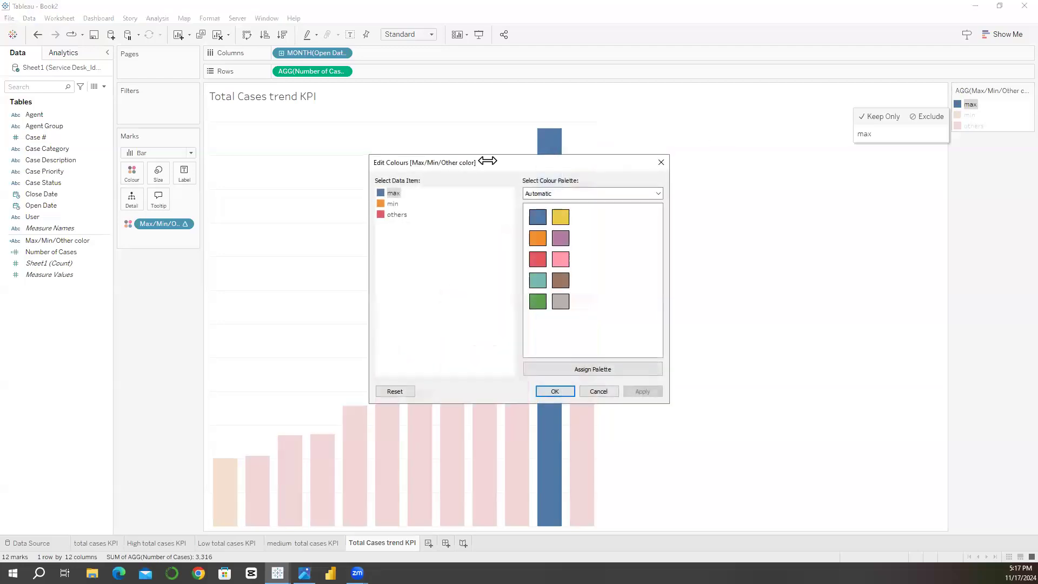
double_click(386, 192)
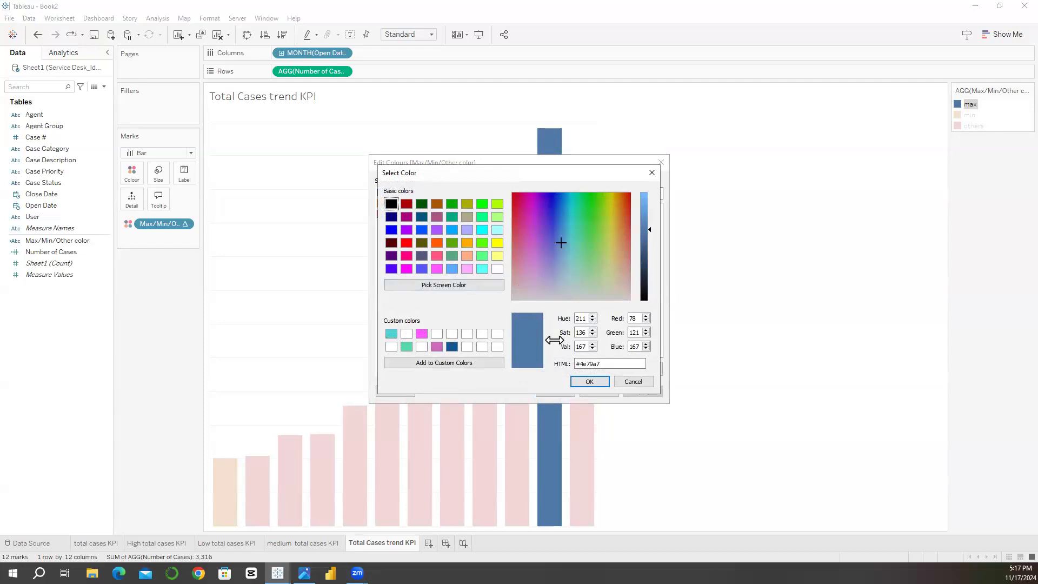
drag(584, 368, 629, 377)
text(0000)
key(BackSpace)
key(BackSpace)
key(BackSpace)
key(BackSpace)
key(BackSpace)
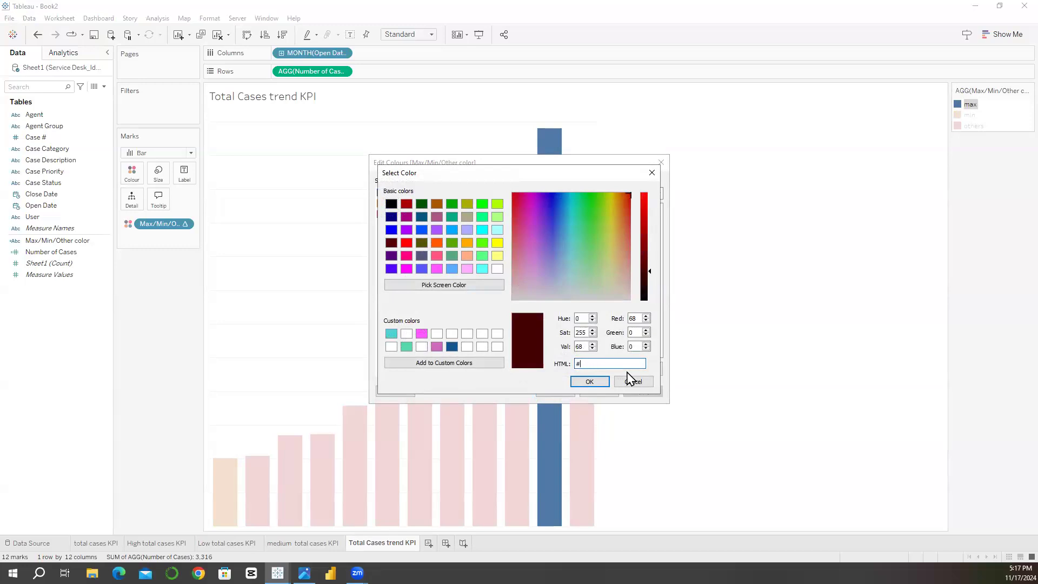
text(00000)
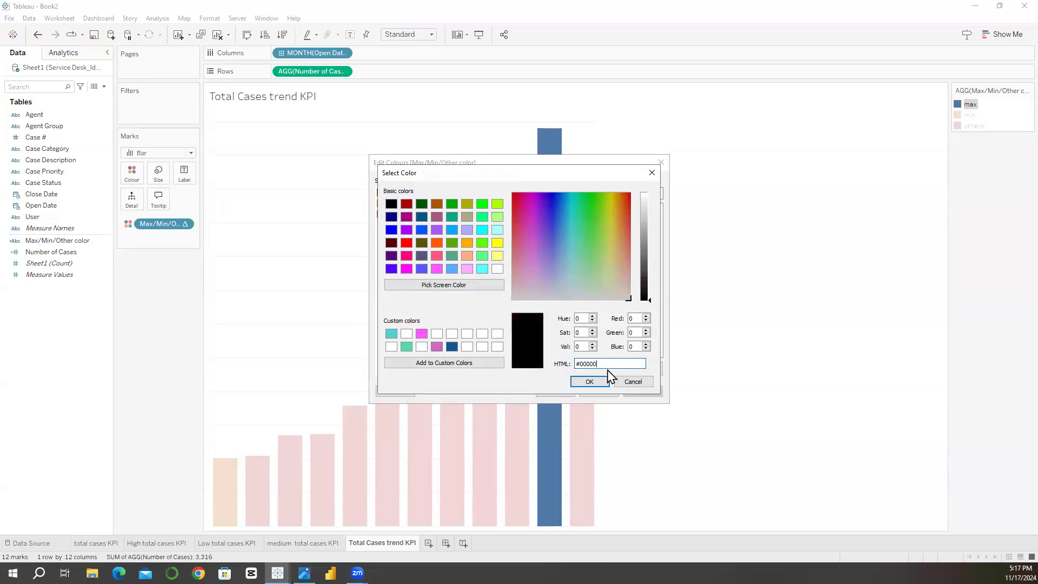
click(577, 378)
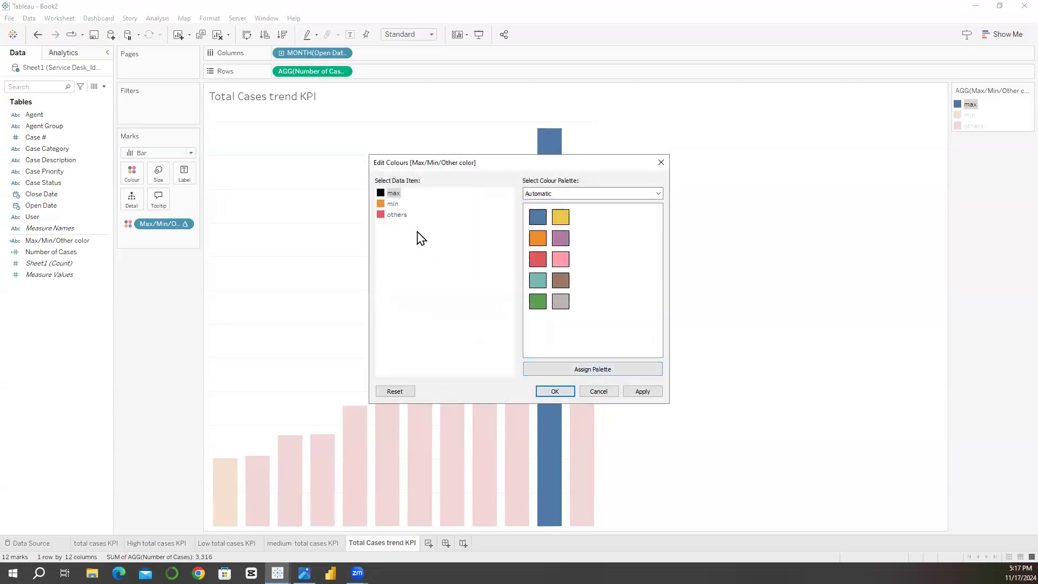
Step: Set the min item's colour to the saved turquoise custom colour #4fd2d2
double_click(385, 206)
click(391, 334)
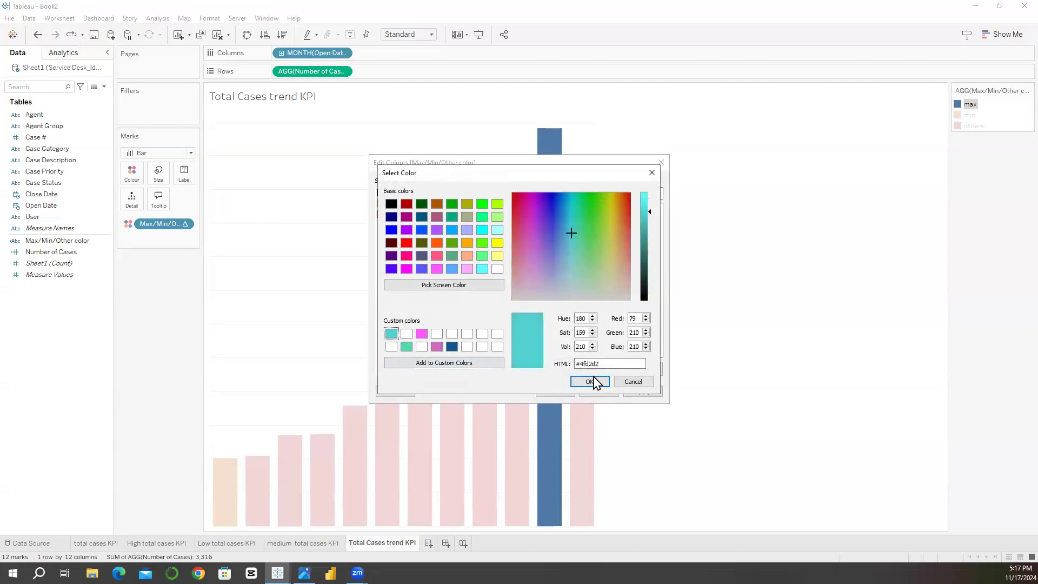
click(591, 382)
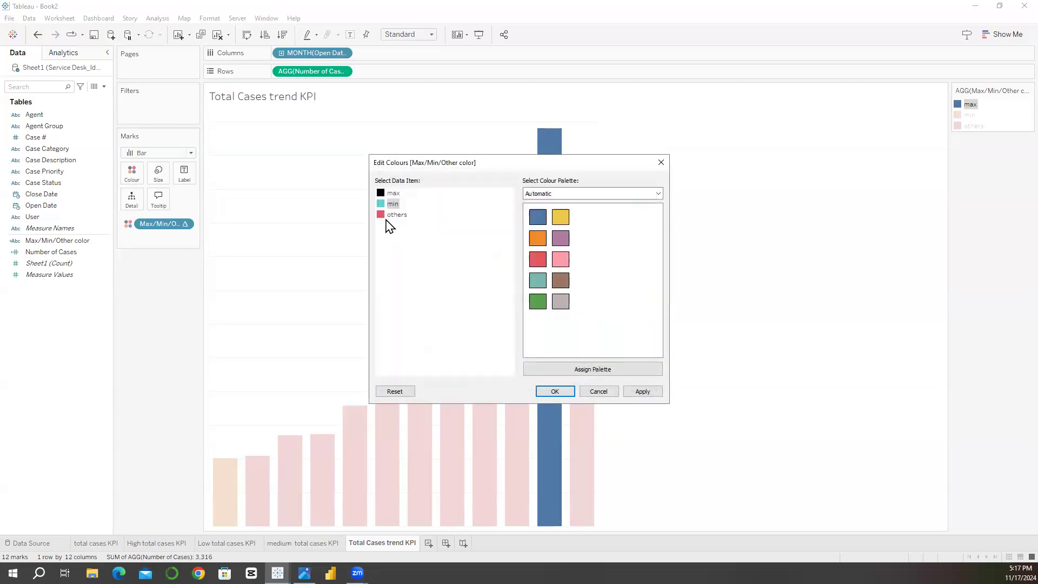
Step: Set the others item's colour to #dbe2f5 and apply the edited colours to the chart
double_click(394, 215)
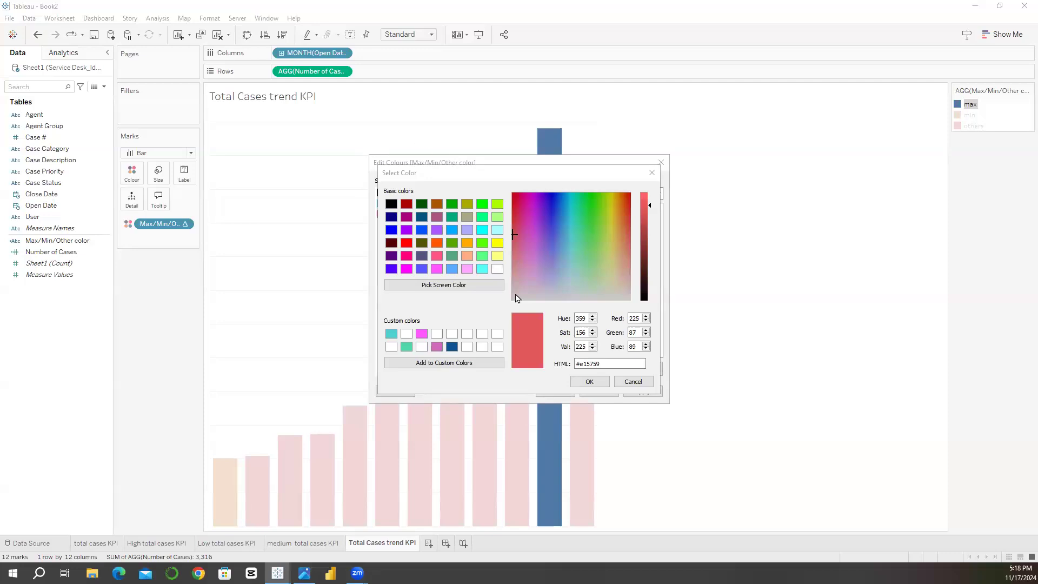
triple_click(604, 365)
text(#dbe2f5)
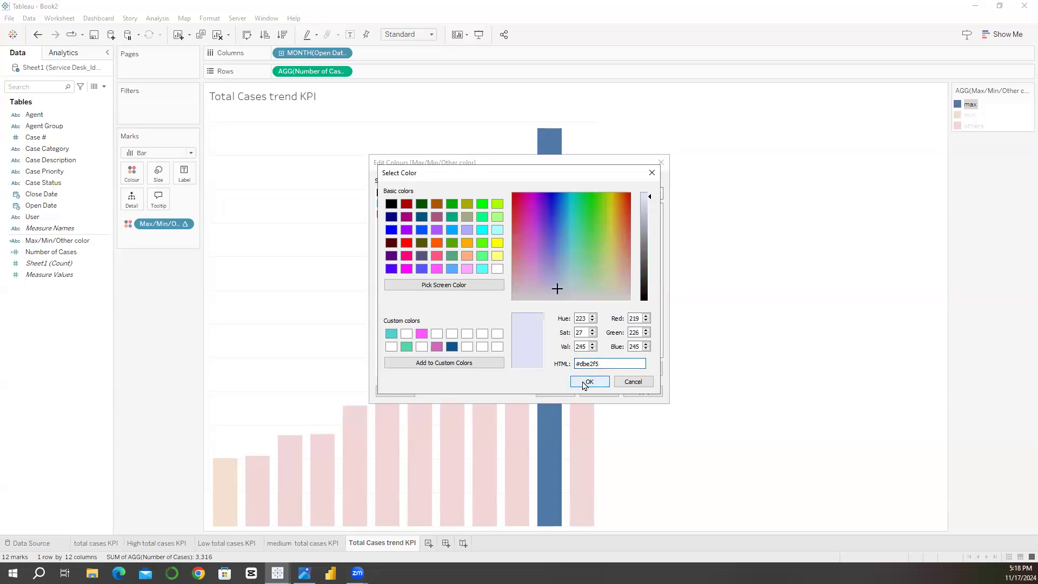
click(585, 383)
click(553, 391)
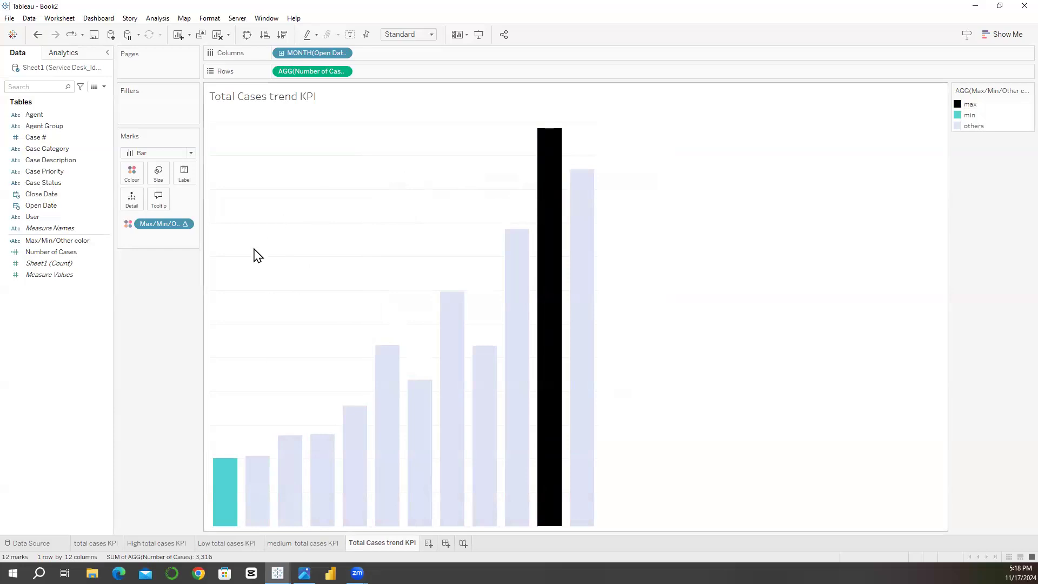
Step: Format the chart's lines, setting the sheet's zero lines and the rows' grid lines to None
click(210, 18)
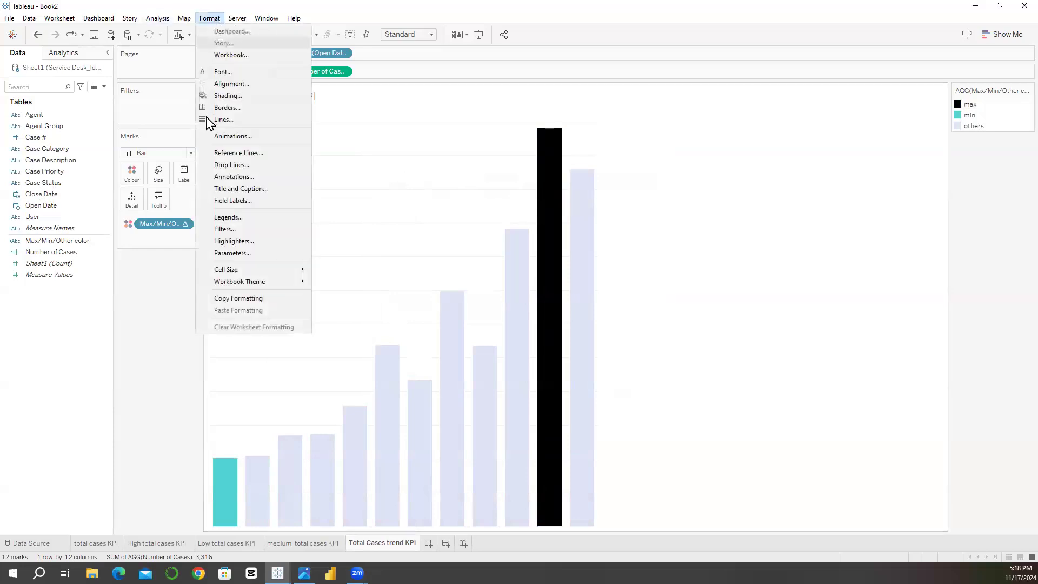
click(210, 119)
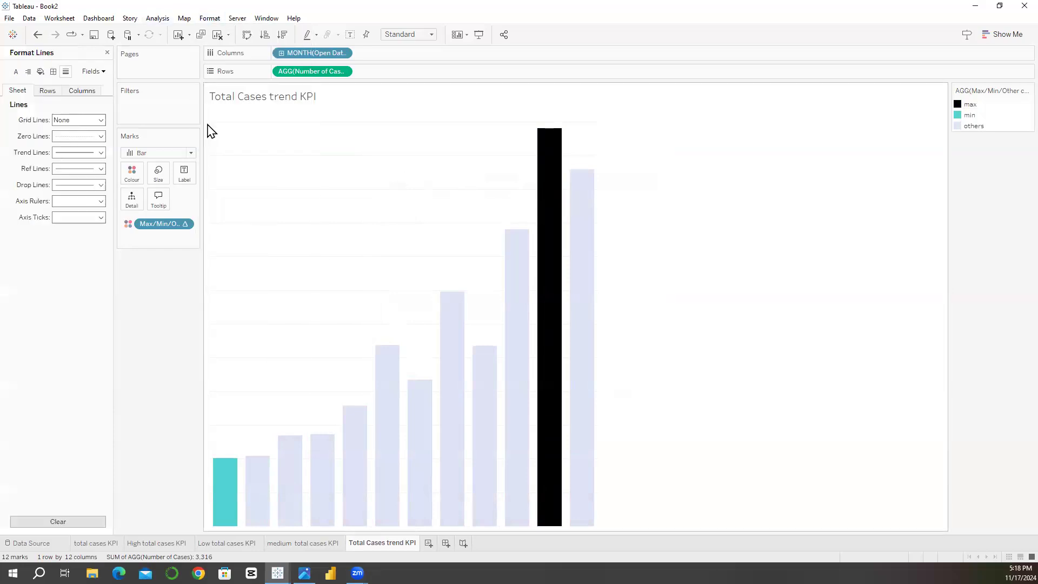
click(76, 137)
click(50, 109)
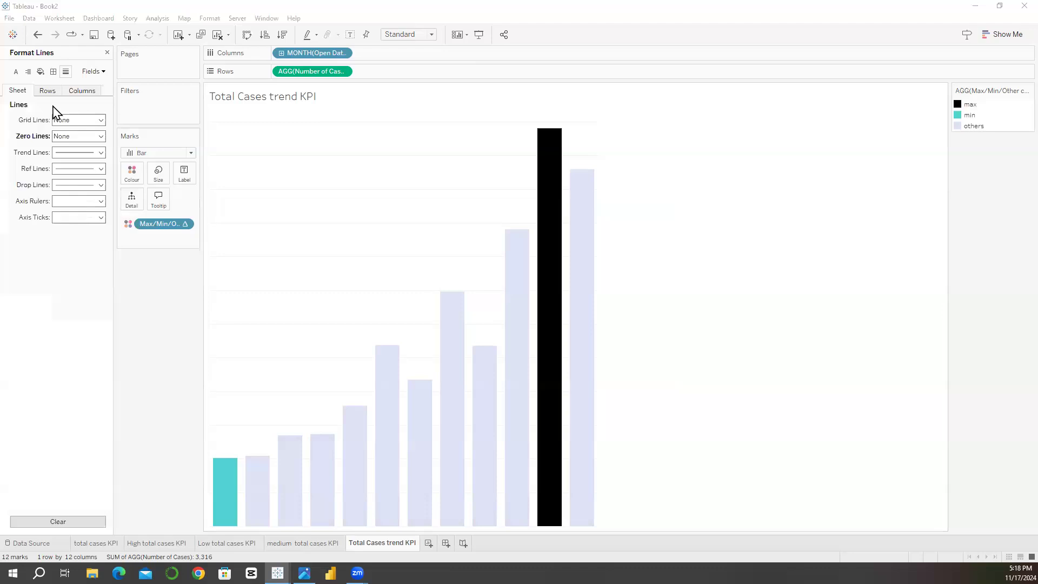
click(59, 92)
click(65, 123)
click(74, 135)
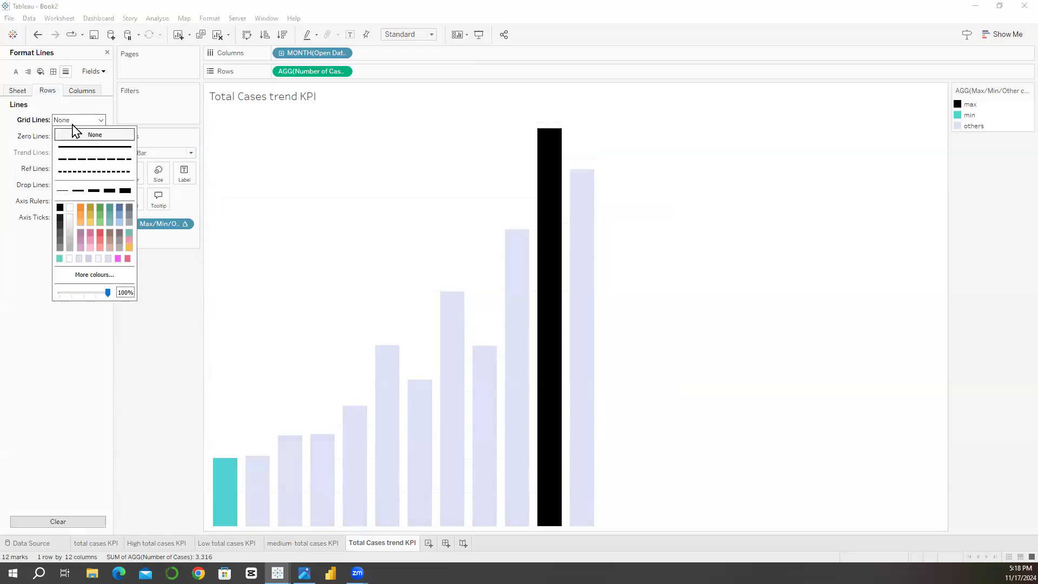
Step: Set the columns' axis ticks, axis rulers, drop lines and reference lines to None
click(81, 91)
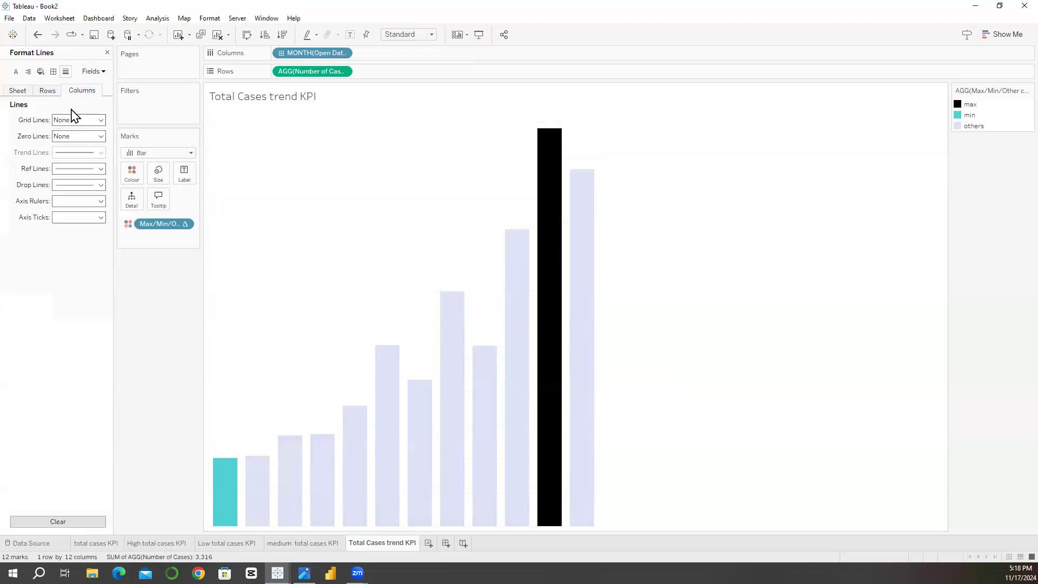
click(70, 218)
click(74, 232)
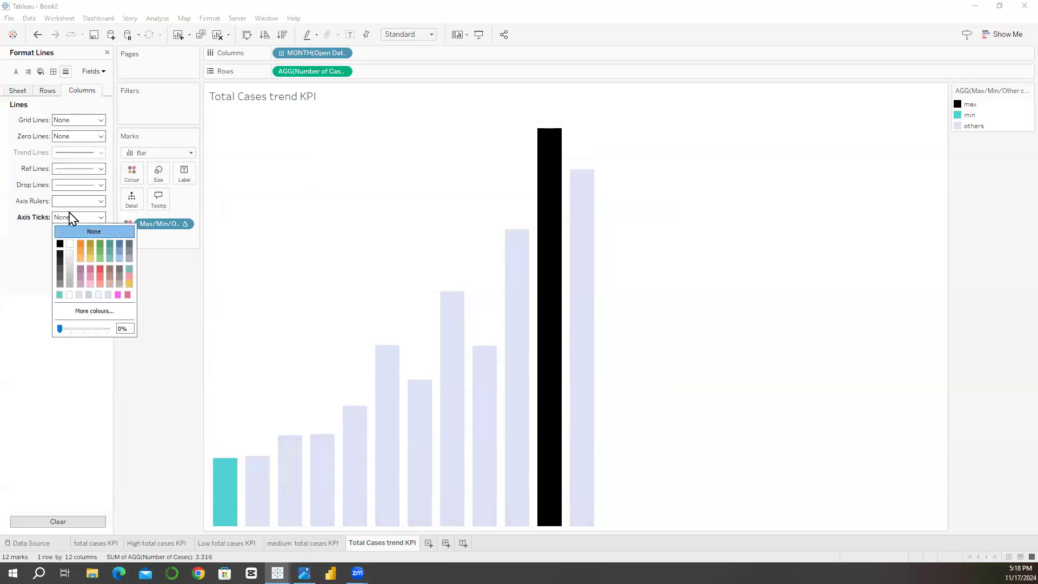
click(74, 202)
click(77, 217)
click(74, 187)
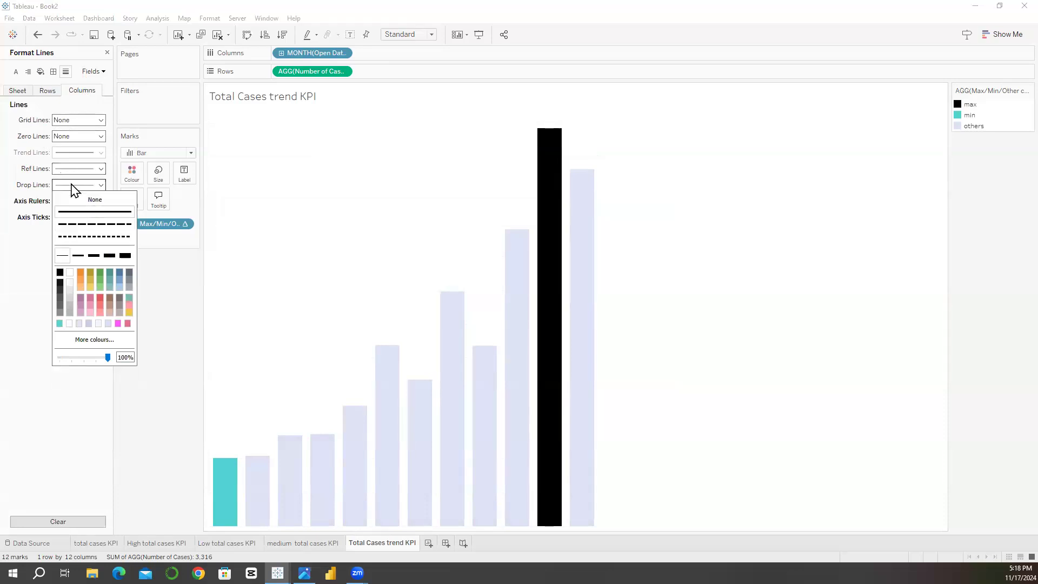
click(77, 200)
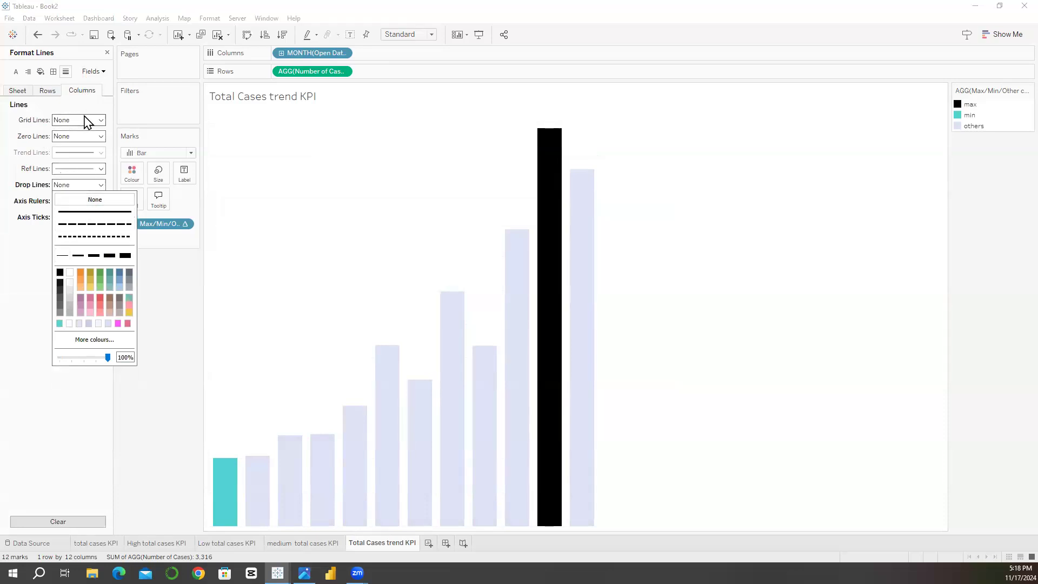
click(71, 169)
click(76, 184)
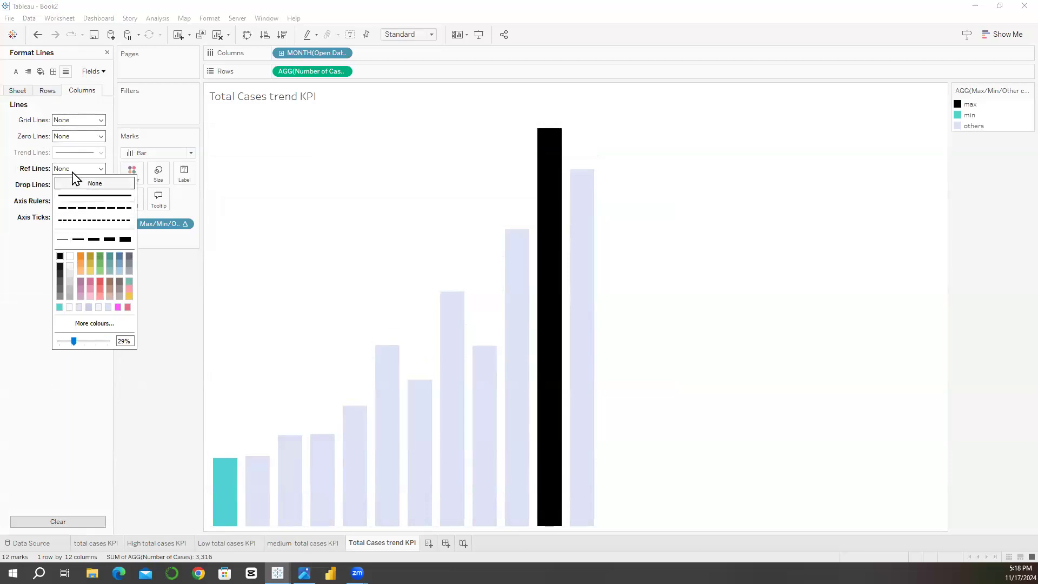
Step: Set the axis ticks and axis rulers to None for the whole sheet
click(49, 90)
click(20, 91)
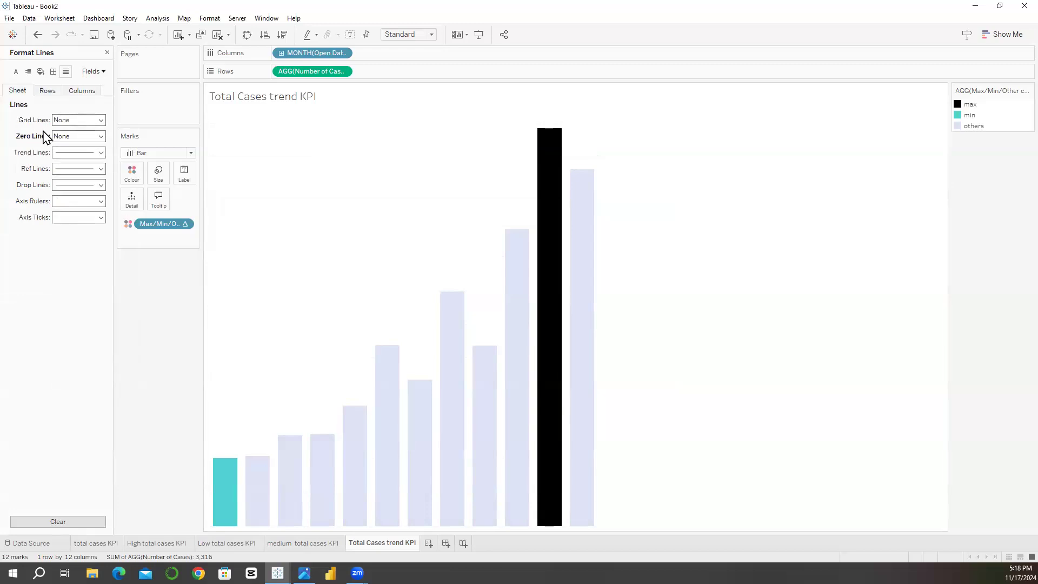
click(71, 218)
click(76, 232)
click(76, 202)
click(76, 216)
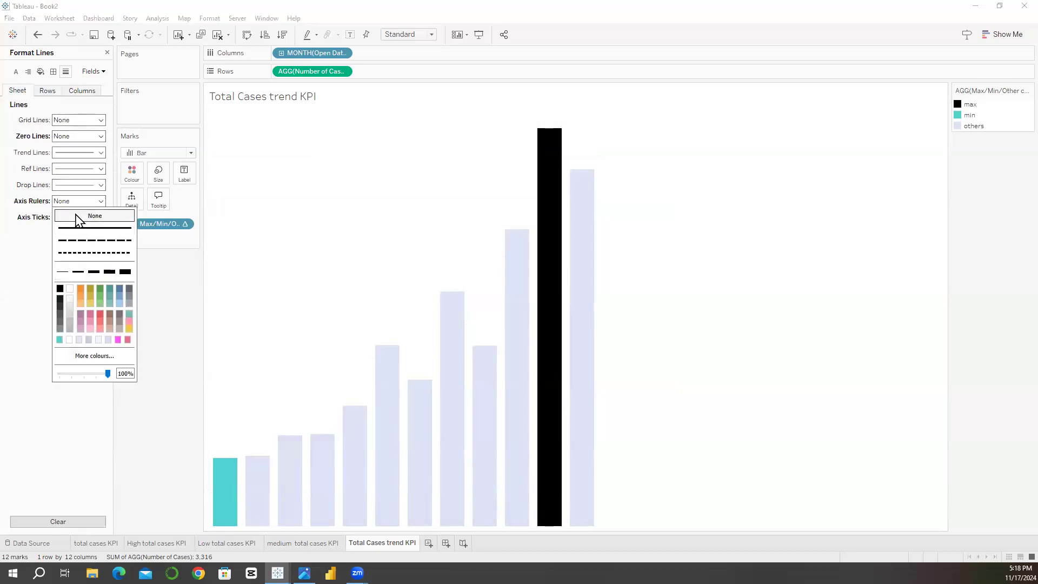
click(152, 340)
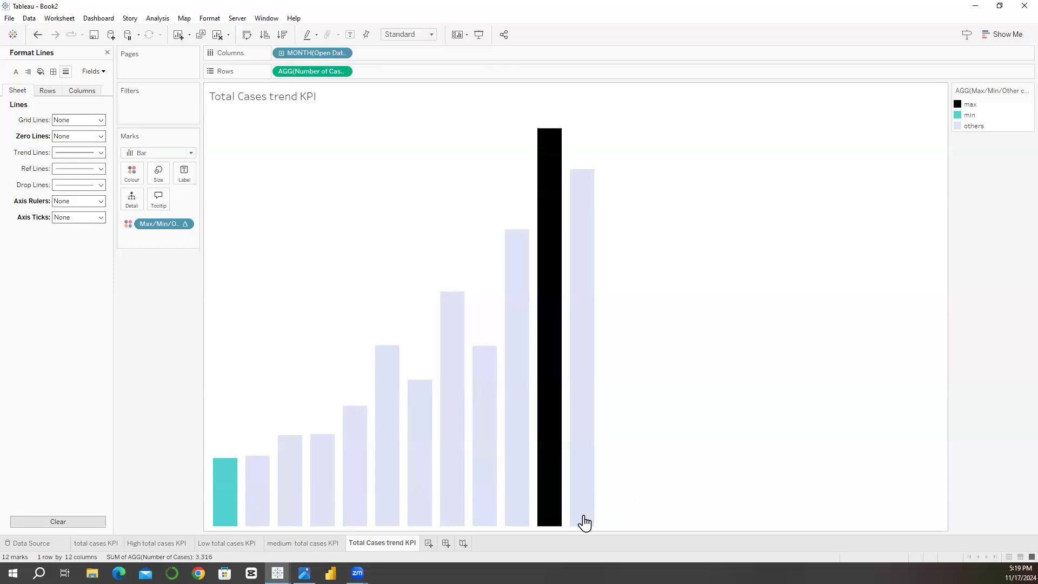
Step: Duplicate the Total Cases trend KPI sheet and rename the copy as low Total Cases trend KPI
right_click(388, 545)
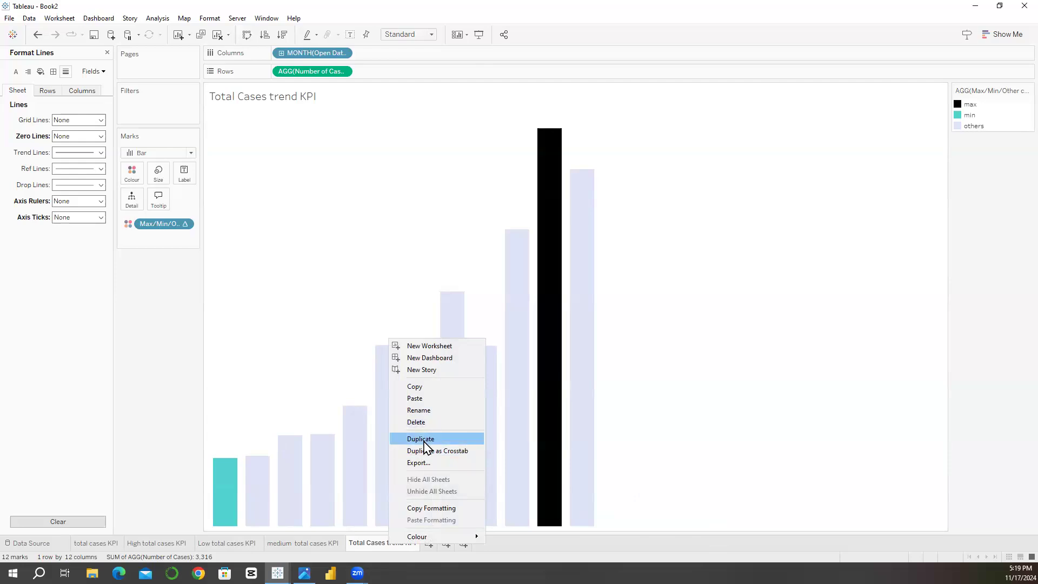
click(425, 439)
double_click(426, 547)
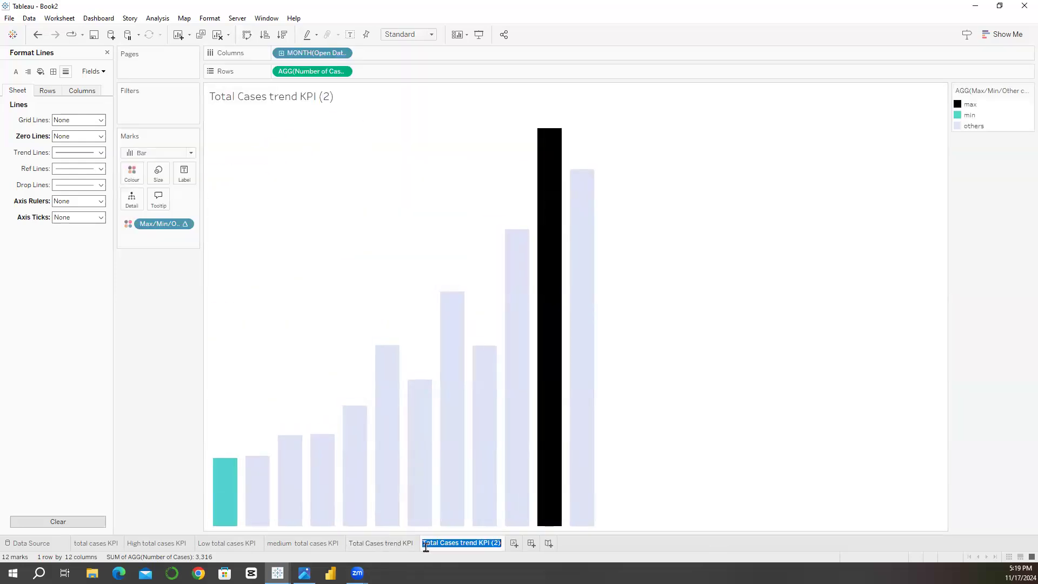
click(426, 548)
text(low)
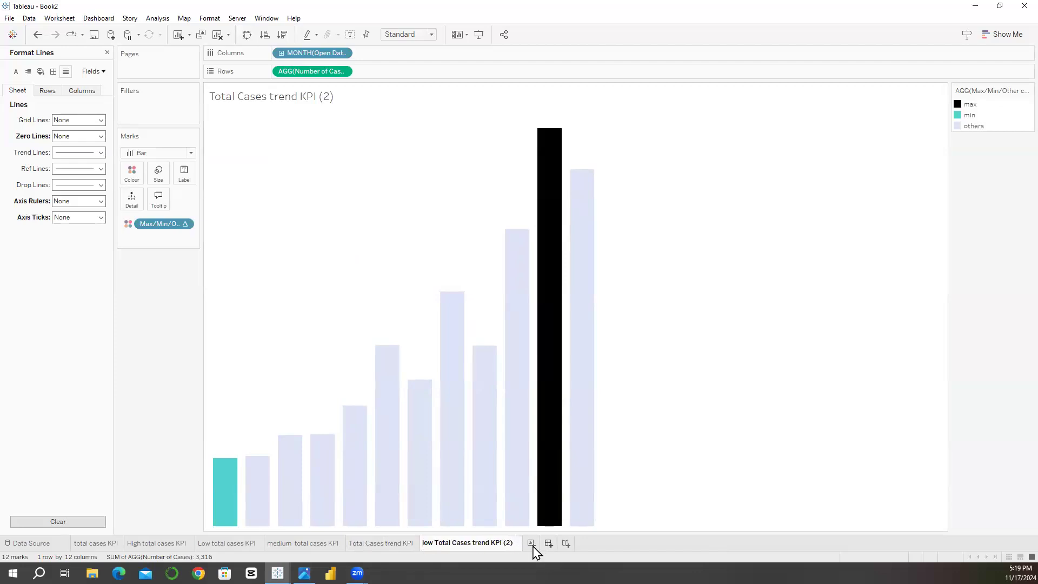
key(BackSpace)
key(BackSpace)
key(BackSpace)
key(BackSpace)
key(Return)
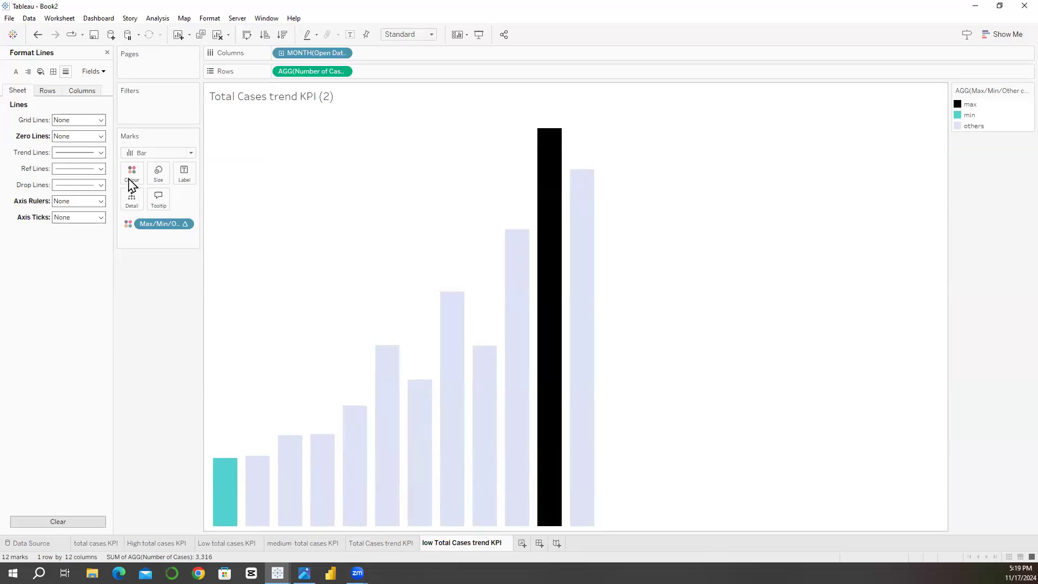
Step: Close the line formatting options and filter the low trend sheet by Case Priority, keeping only Low
click(108, 52)
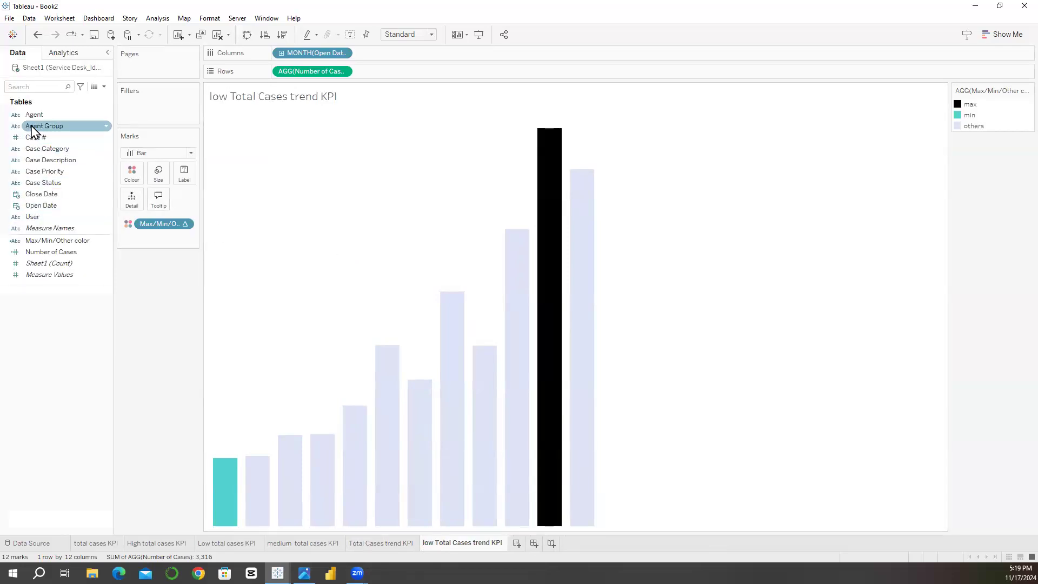
drag(42, 178, 137, 115)
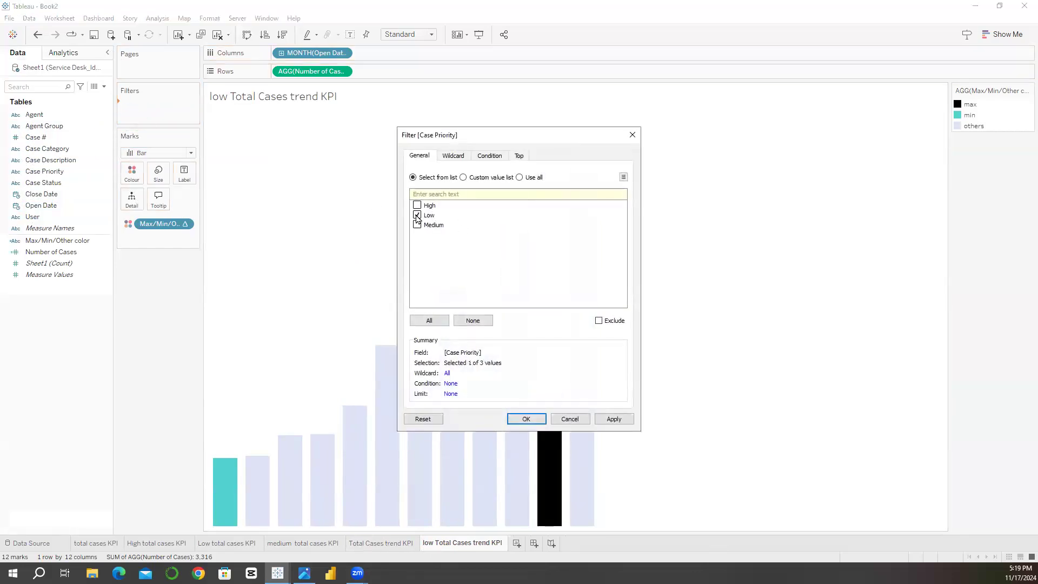
click(521, 421)
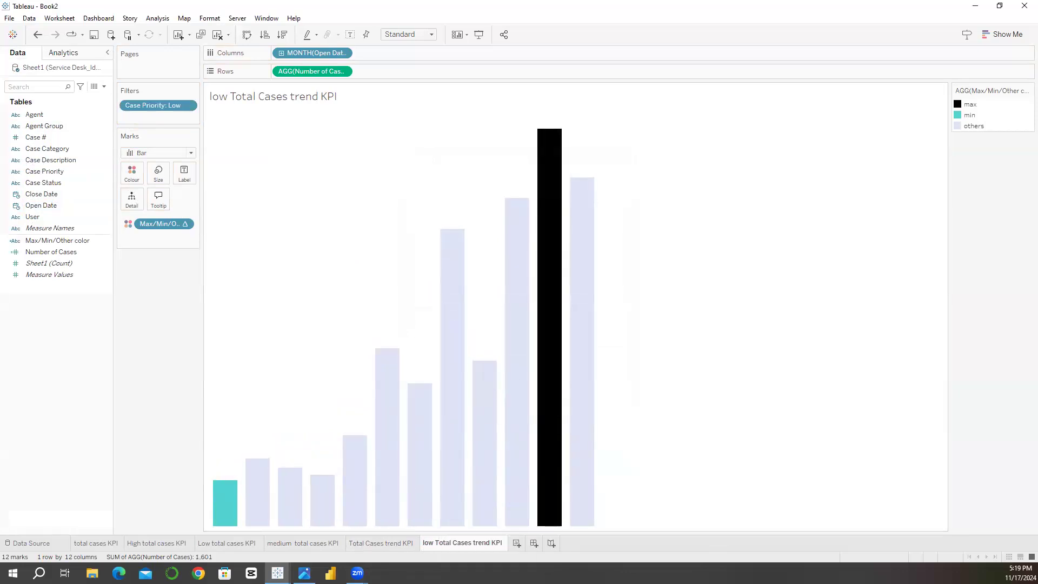
Step: Duplicate the low Total Cases trend KPI sheet and change the copy's Case Priority filter to High
right_click(459, 547)
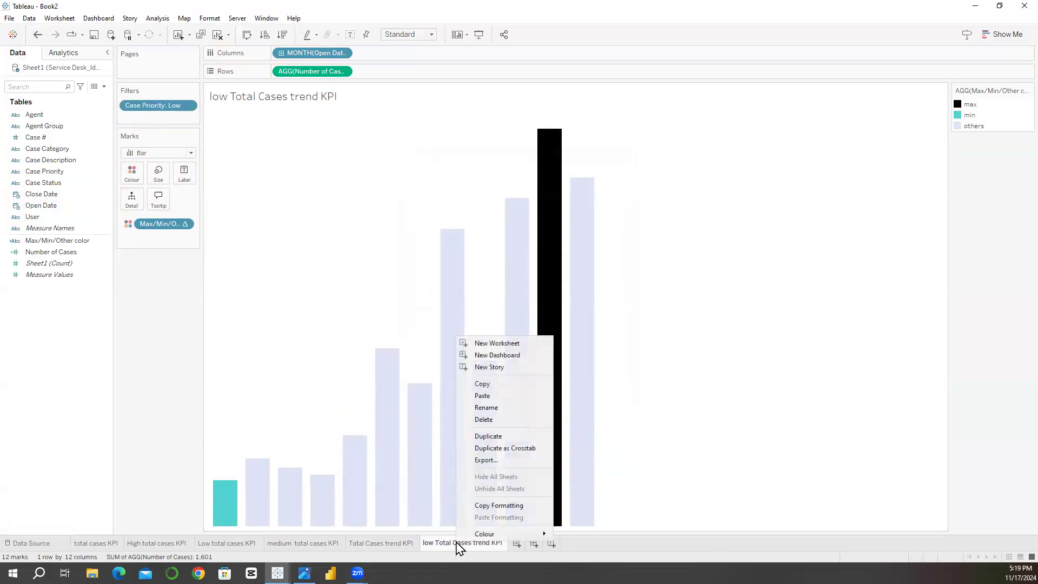
click(508, 439)
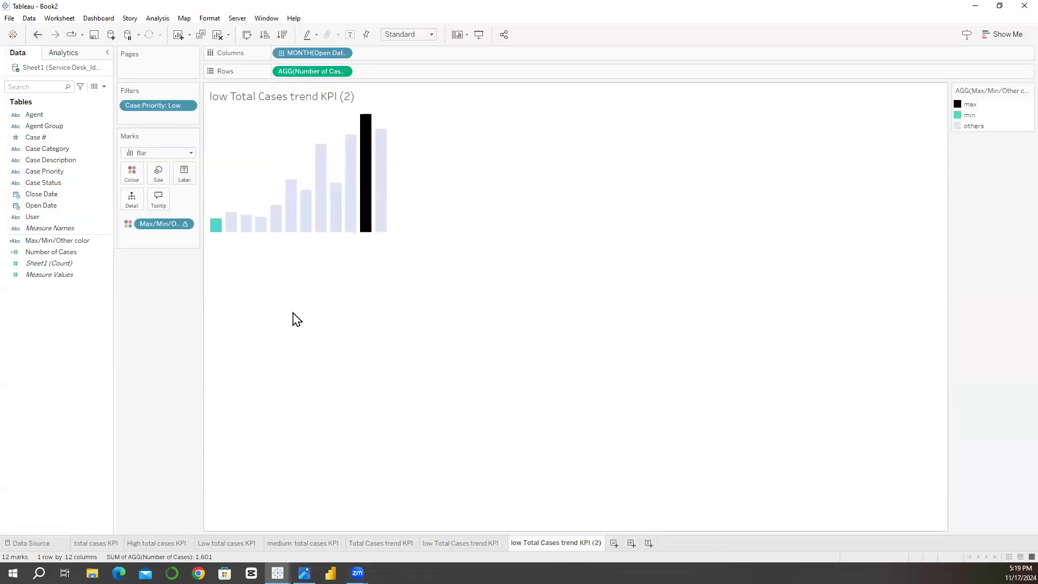
click(191, 106)
key(Escape)
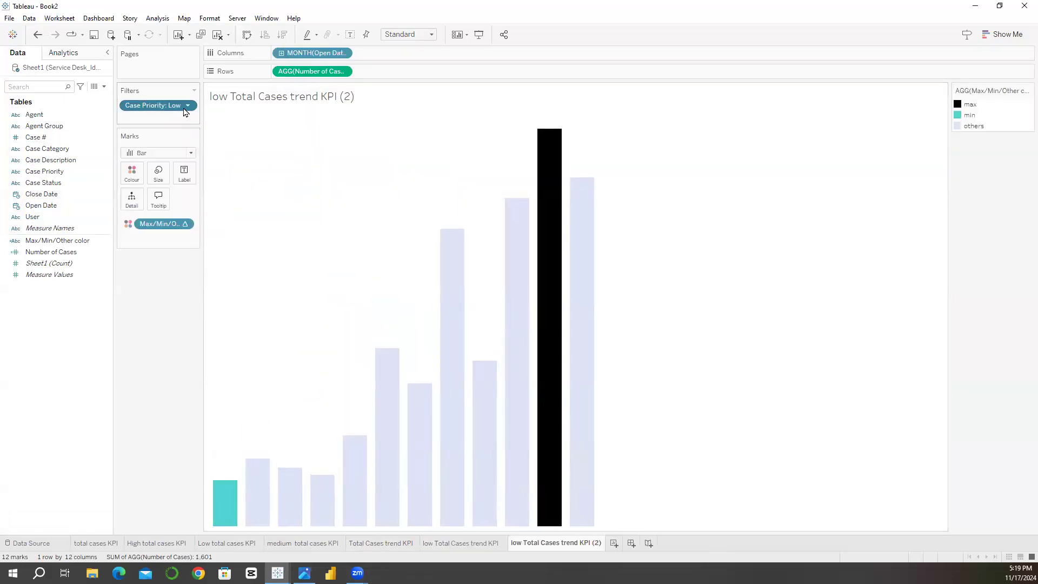
click(188, 105)
click(203, 114)
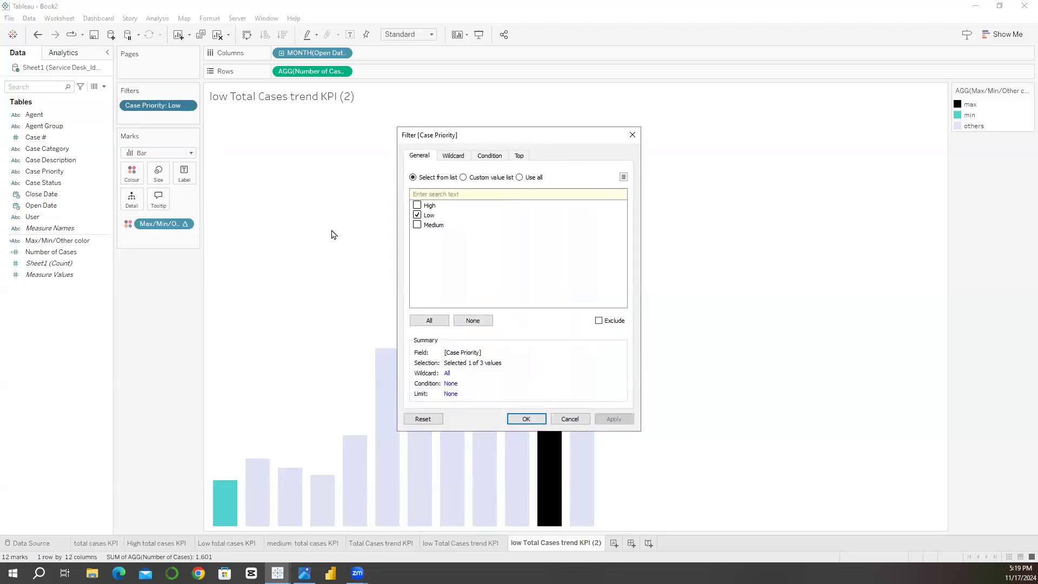
click(417, 216)
click(520, 420)
Step: Rename the duplicated sheet filtered on High priority as High Total Cases trend KPI
double_click(525, 543)
click(524, 545)
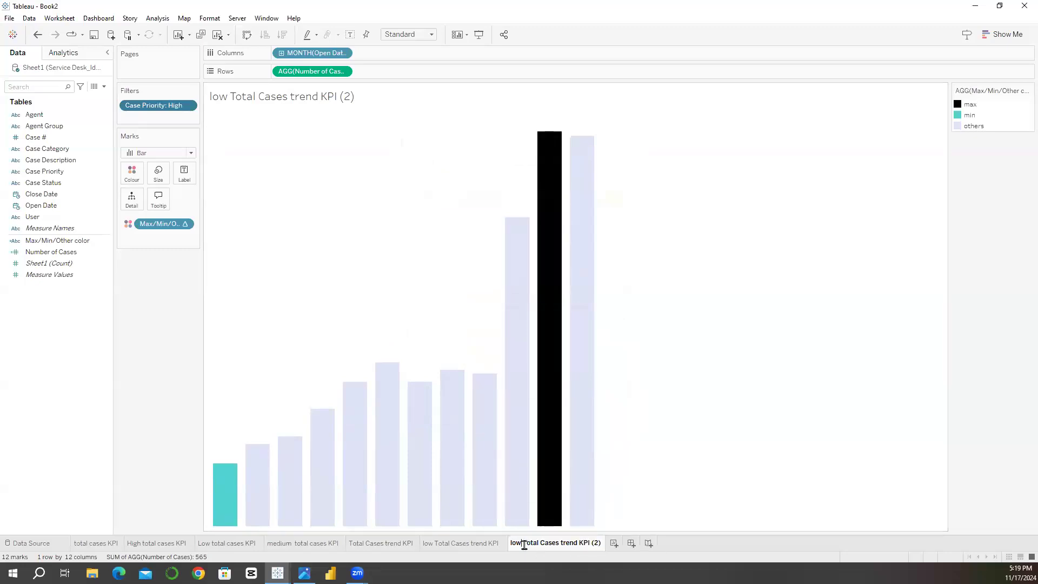
key(BackSpace)
key(BackSpace)
key(BackSpace)
key(BackSpace)
text(High)
key(Return)
key(BackSpace)
key(BackSpace)
key(BackSpace)
key(BackSpace)
key(Return)
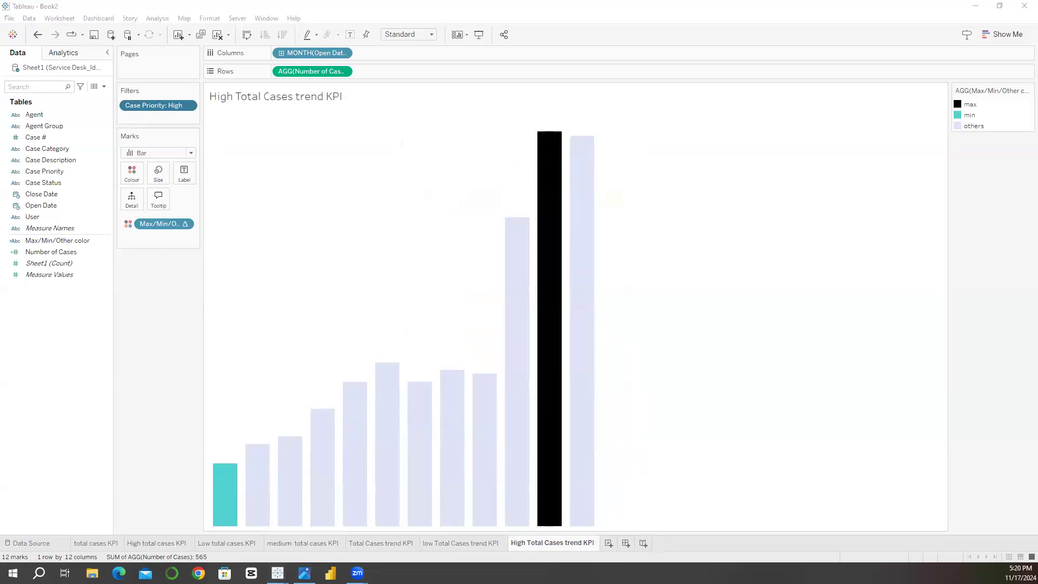
Step: Duplicate the High Total Cases trend KPI sheet and change the copy's Case Priority filter to Medium only
right_click(540, 541)
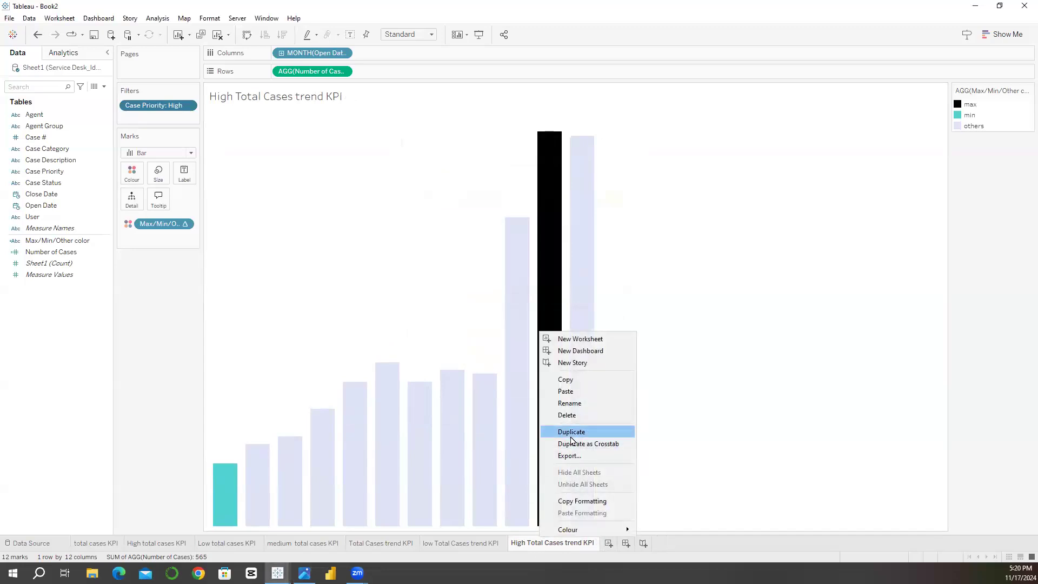
click(573, 430)
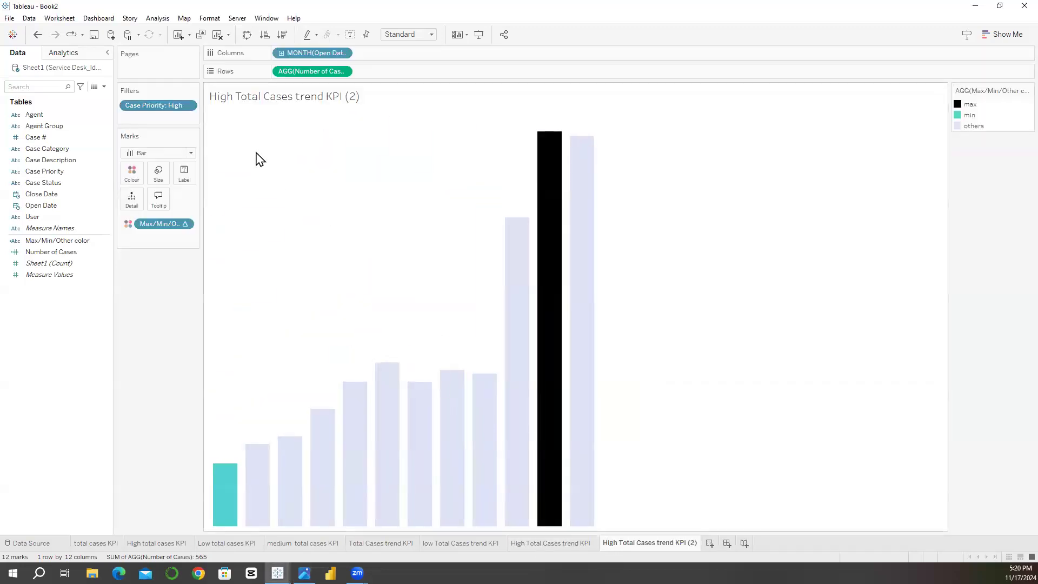
click(192, 106)
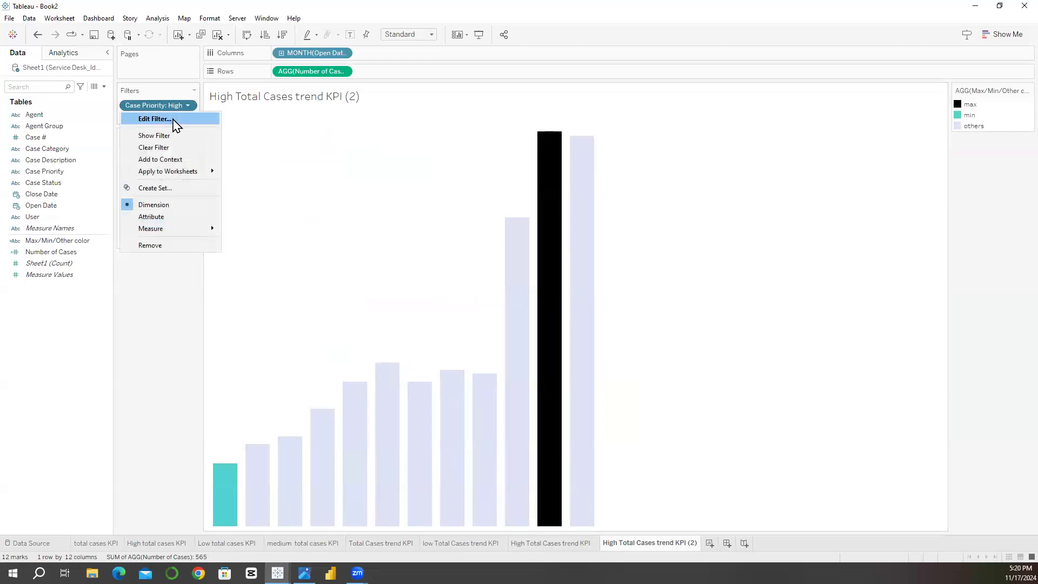
click(172, 117)
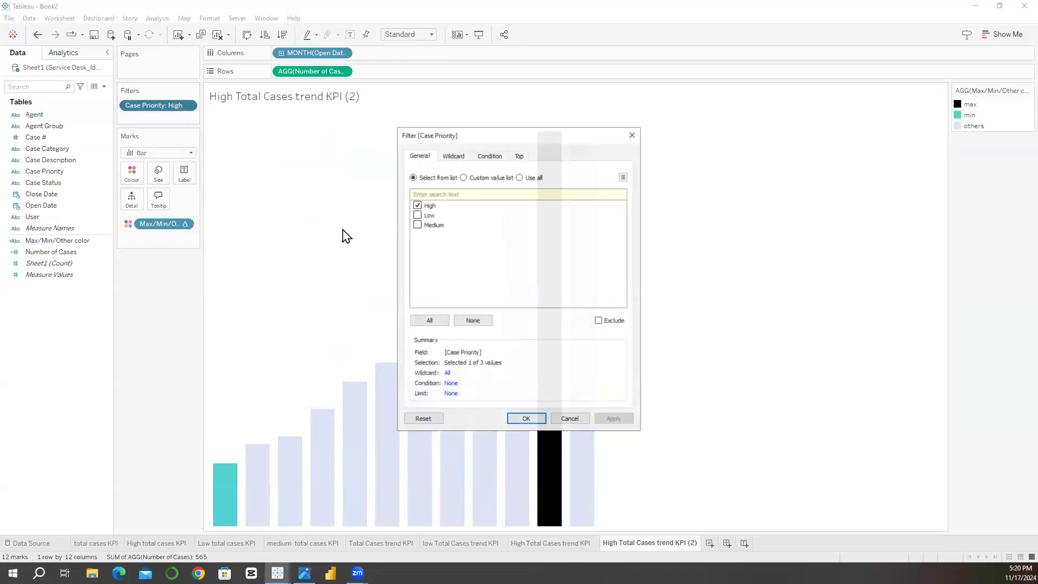
click(422, 224)
click(418, 224)
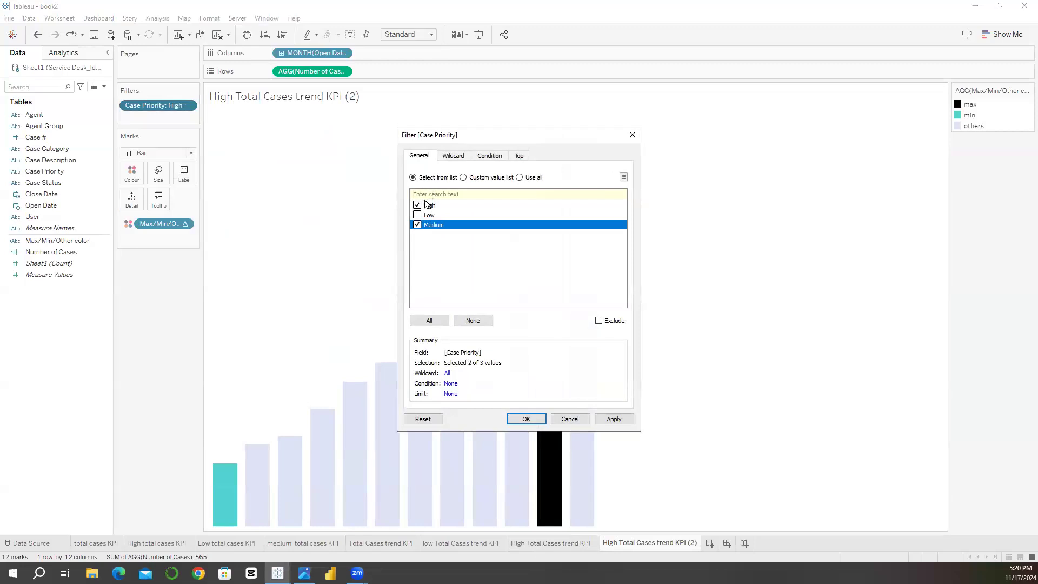
click(420, 205)
click(522, 420)
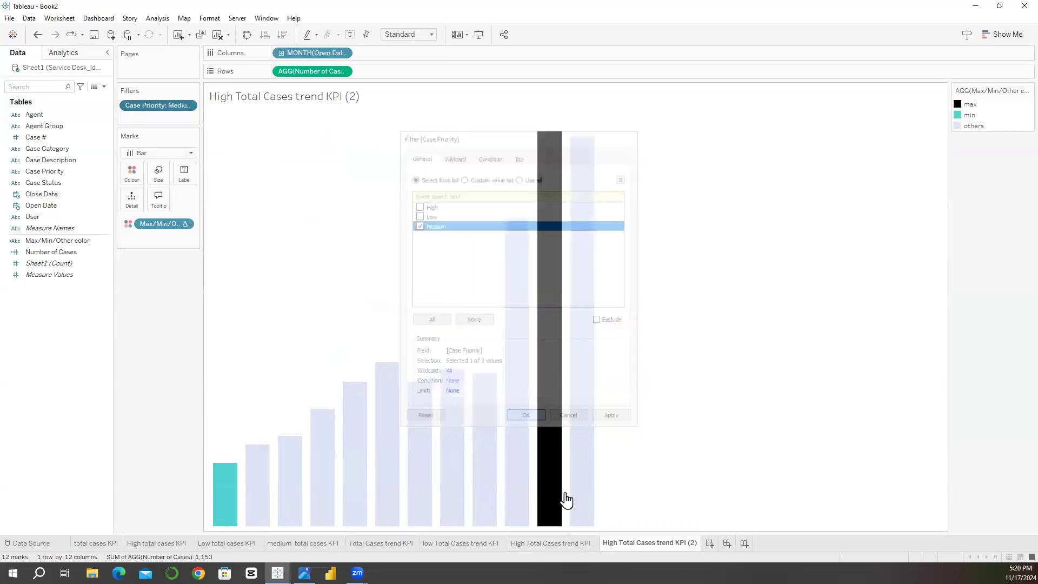
Step: Rename the duplicated sheet filtered on Medium priority as medium Total Cases trend KPI
double_click(615, 548)
drag(619, 543, 602, 543)
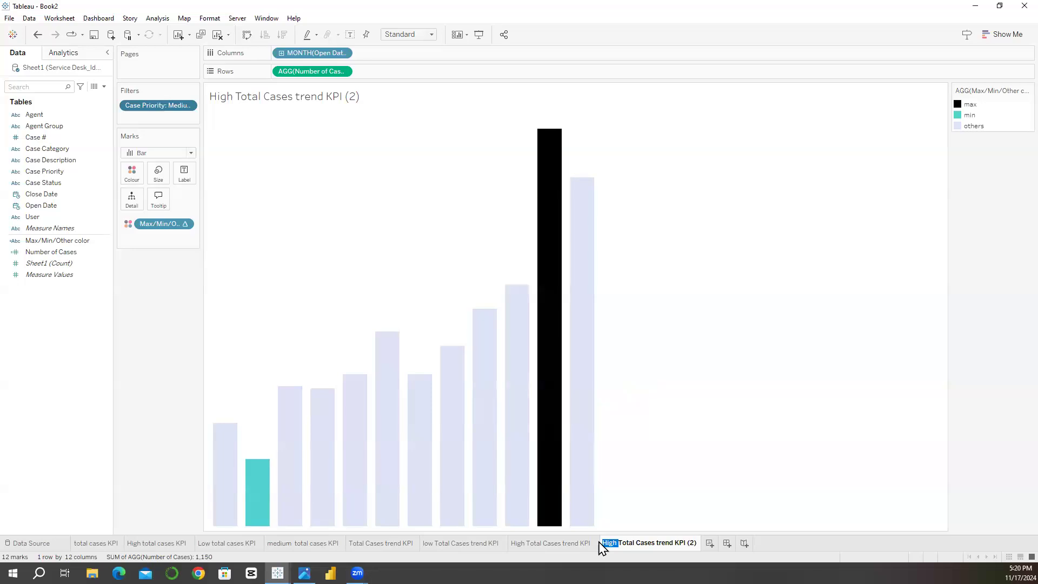
text(medium)
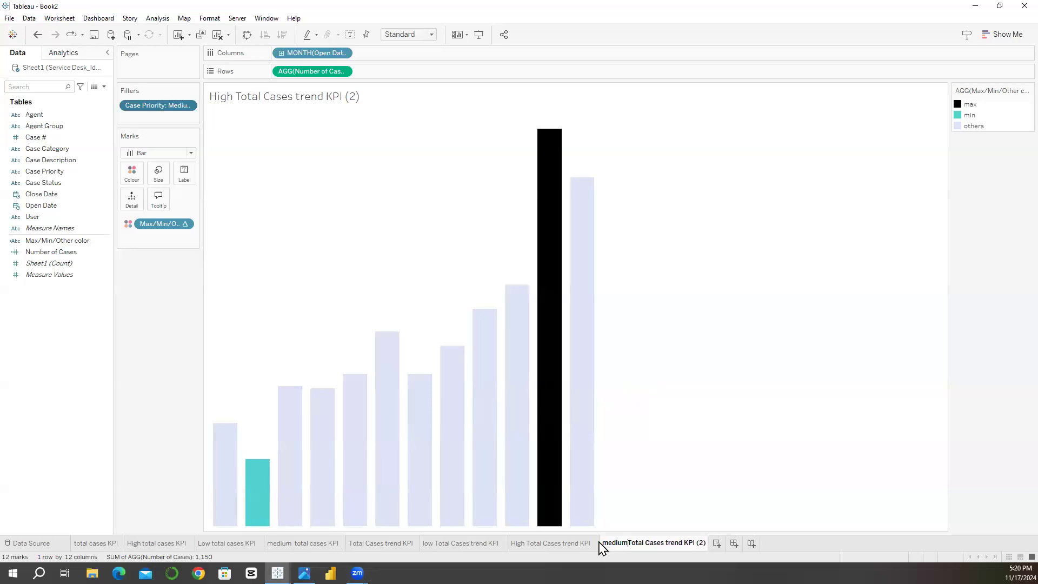
key(End)
key(BackSpace)
key(BackSpace)
key(BackSpace)
key(BackSpace)
key(Return)
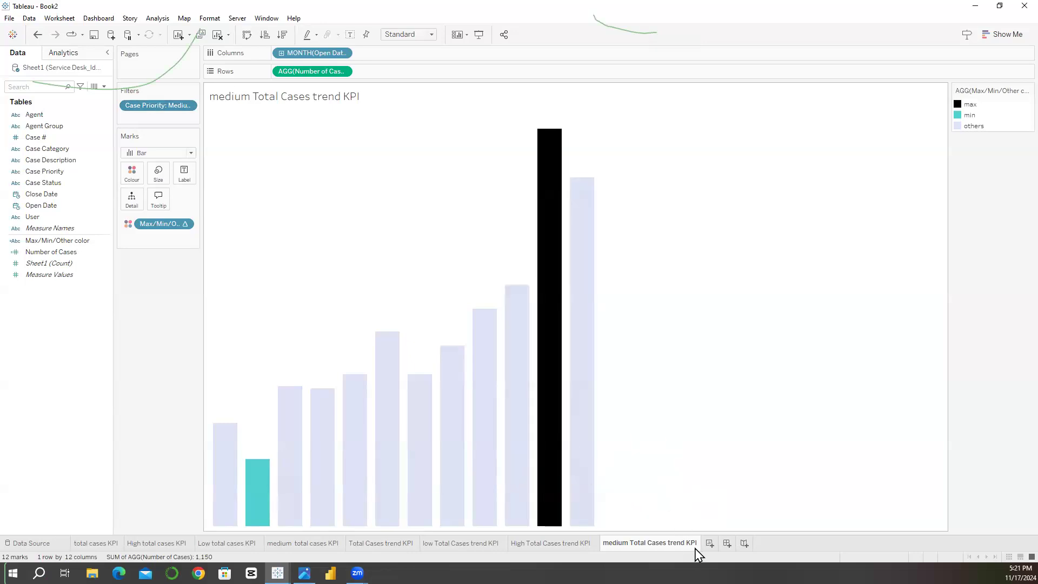
Step: Create a new worksheet with Number of Cases as text per Case Priority row, and compare it with the total cases KPI sheet
click(710, 544)
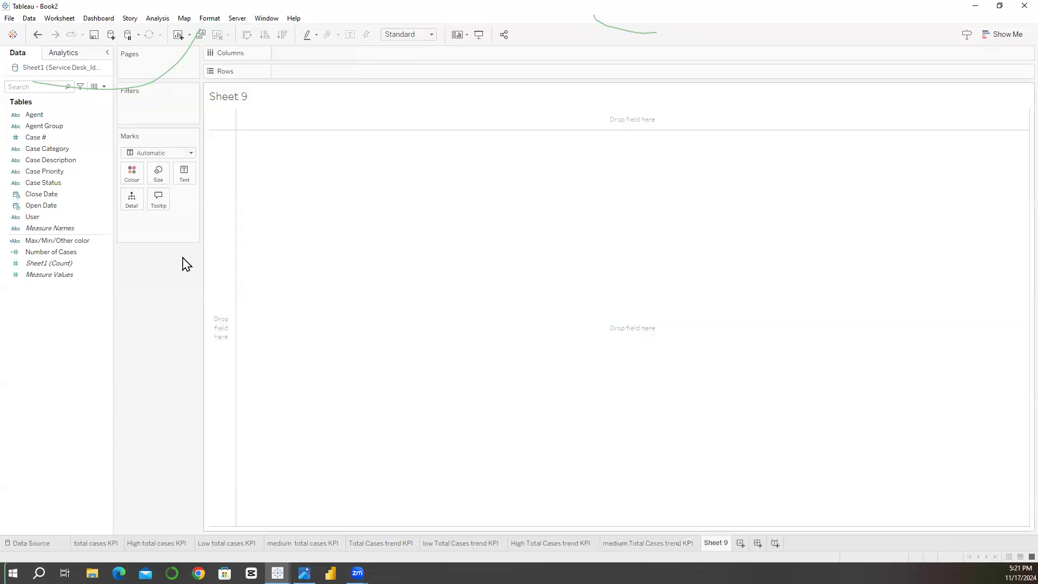
click(44, 187)
drag(41, 172, 292, 70)
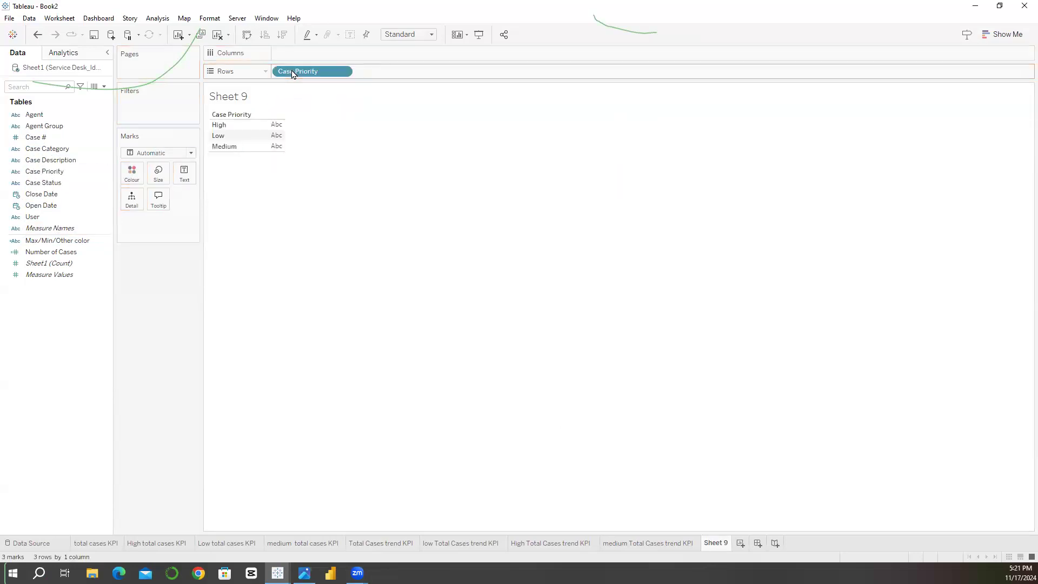
drag(55, 252, 185, 173)
mouse_move(277, 128)
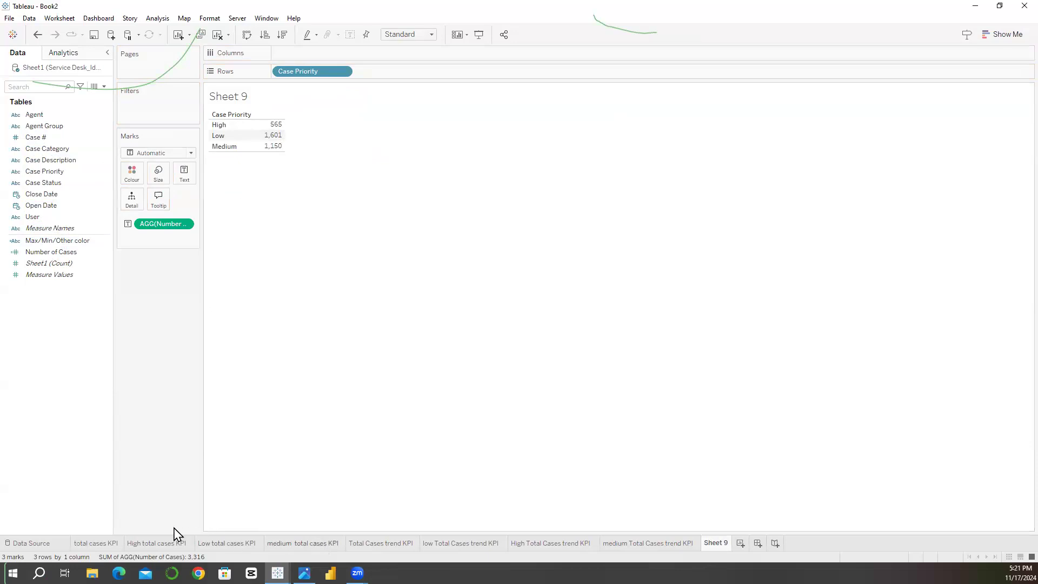
click(111, 544)
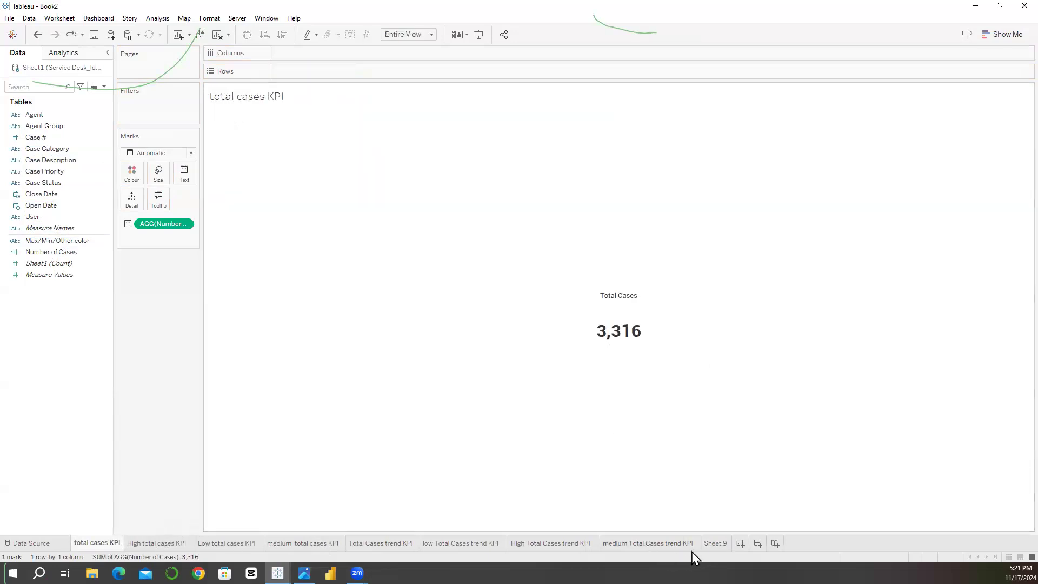
click(715, 545)
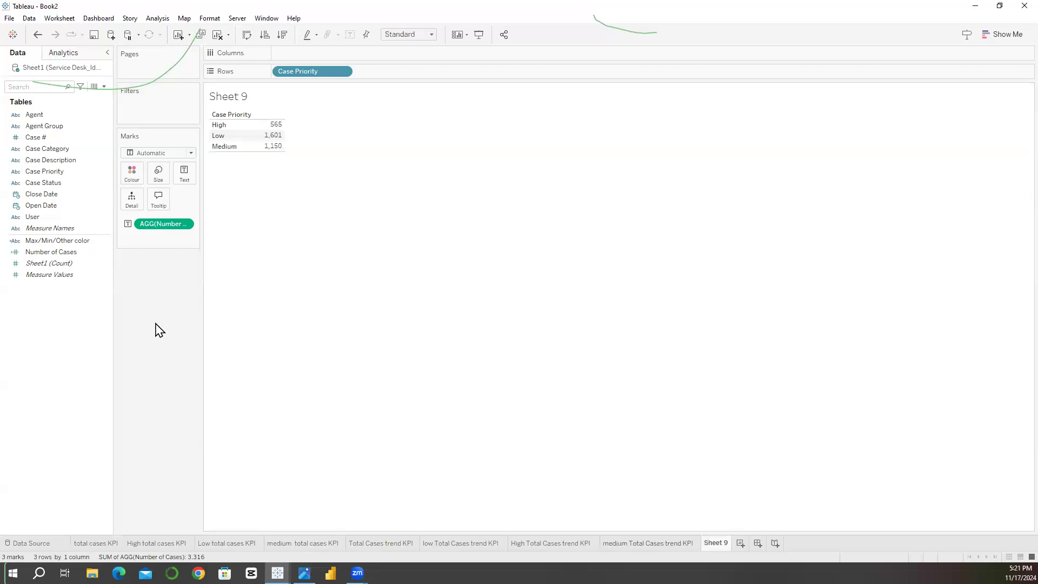
Step: Try filtering the new worksheet's table to the Closed case status, and remove the filter again
click(96, 184)
click(47, 124)
drag(47, 183, 147, 112)
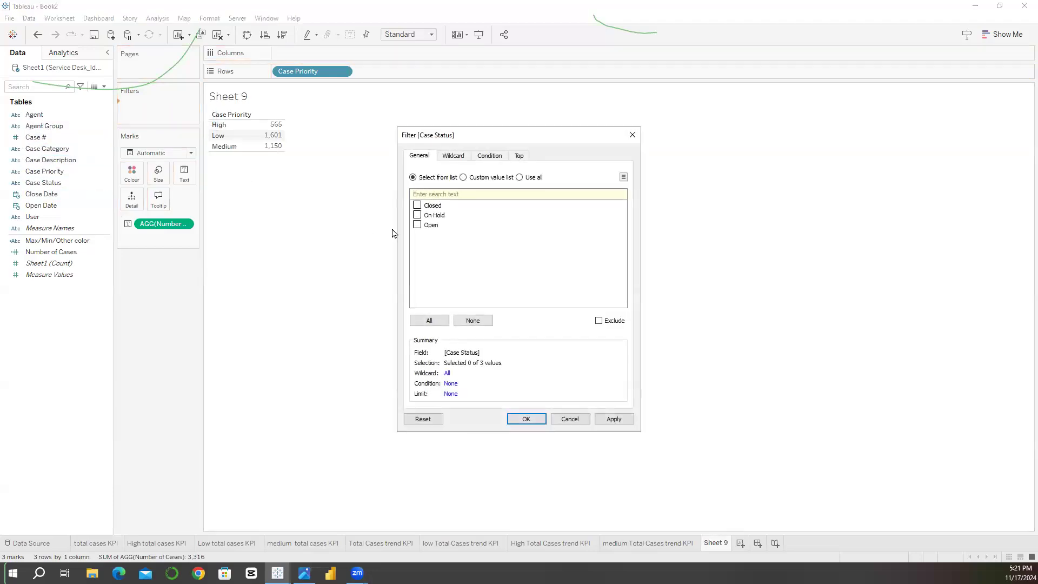
click(417, 206)
click(515, 421)
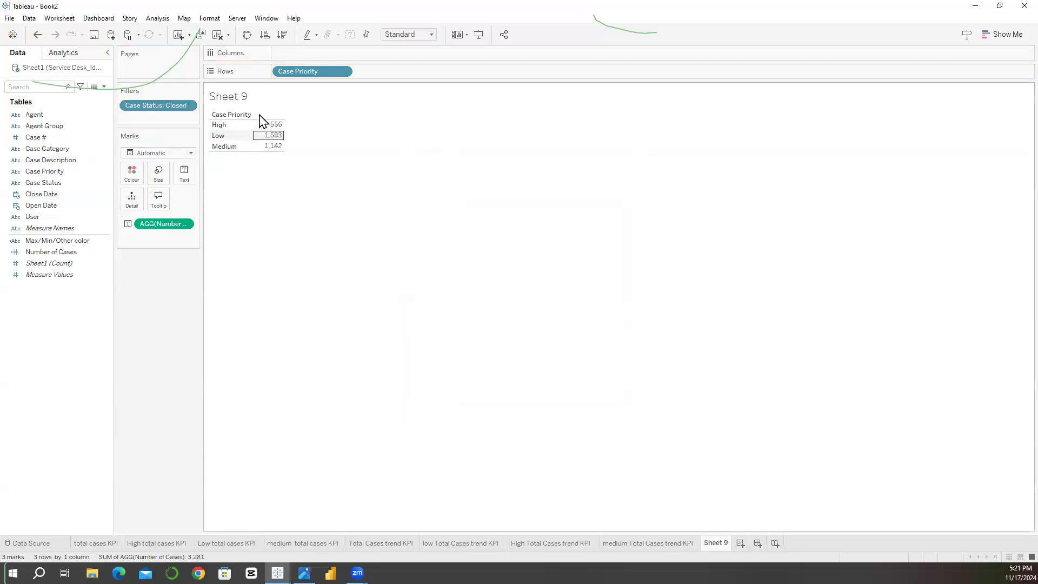
drag(174, 108, 46, 190)
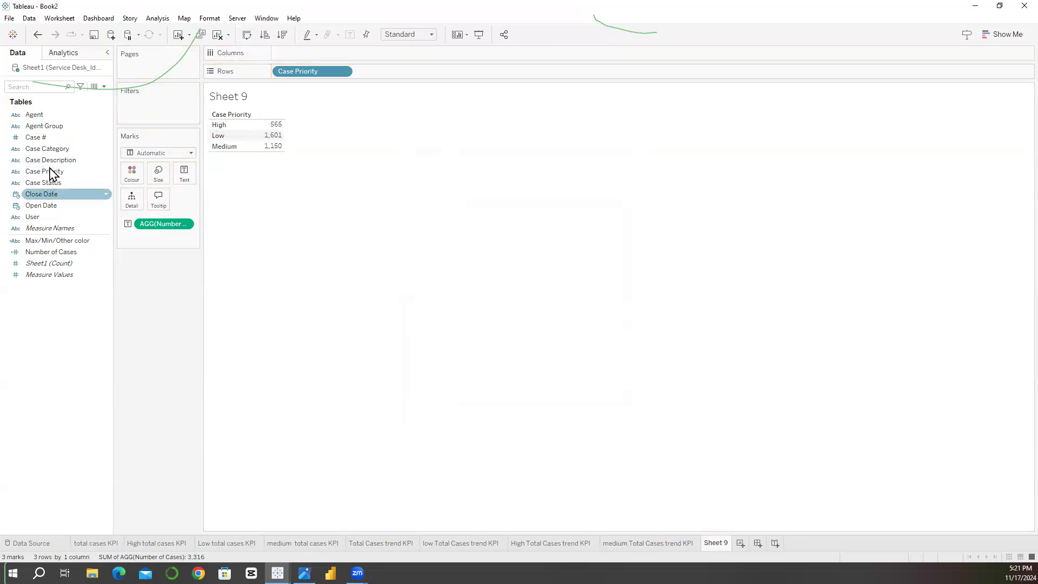
Step: Filter the new worksheet's table by Case Priority, keeping only Medium
drag(46, 173, 151, 121)
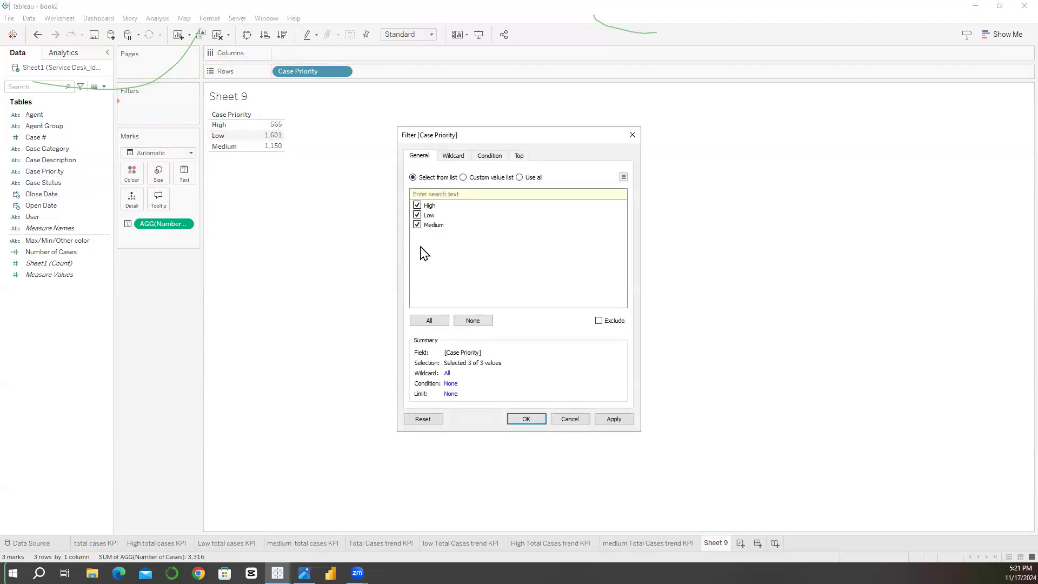
click(417, 205)
click(417, 215)
click(519, 428)
mouse_move(269, 129)
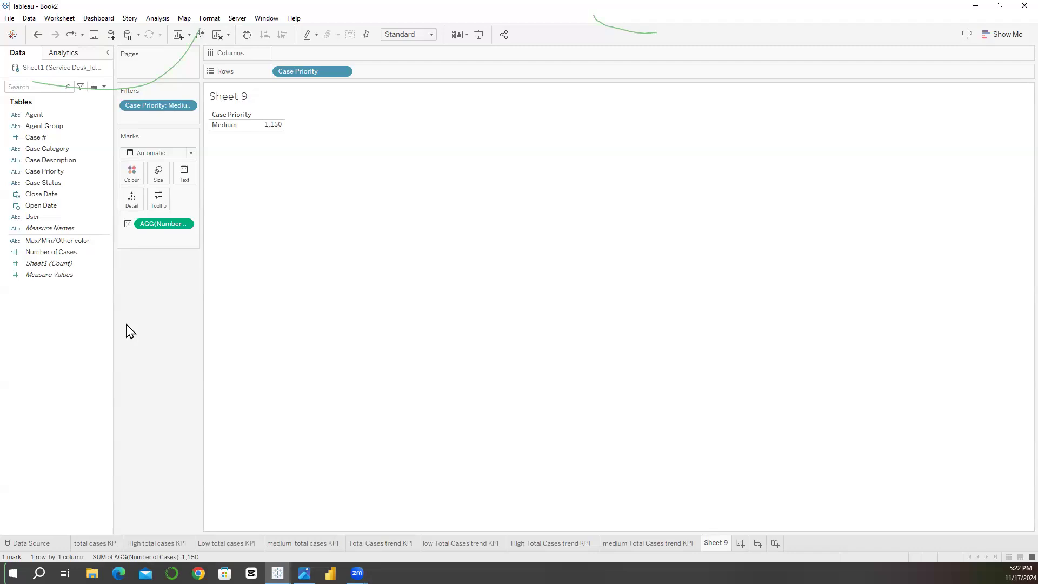
Step: Start a new calculated field named Total Cases LOD
click(103, 87)
click(94, 98)
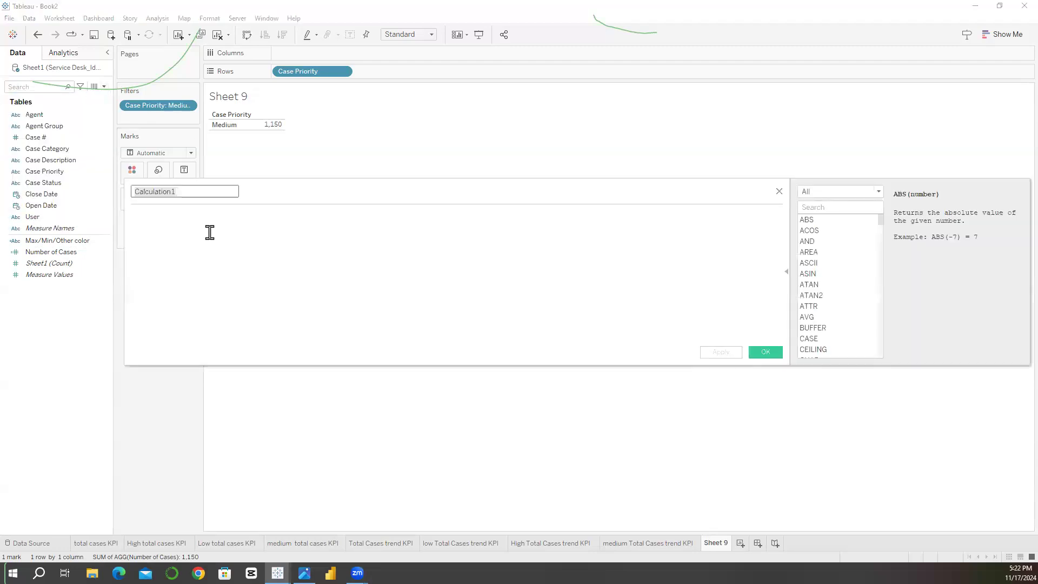
key(BackSpace)
text(To)
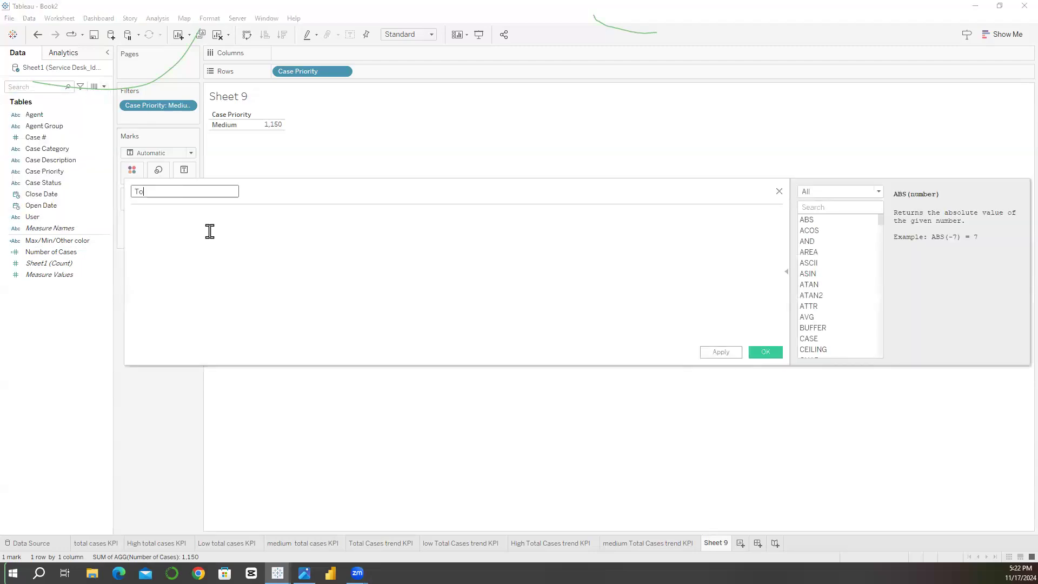
text(tal Cases LOD)
Step: Define the Total Cases LOD calculation as {FIXED : [Number of Cases]} and save it
click(175, 236)
text({)
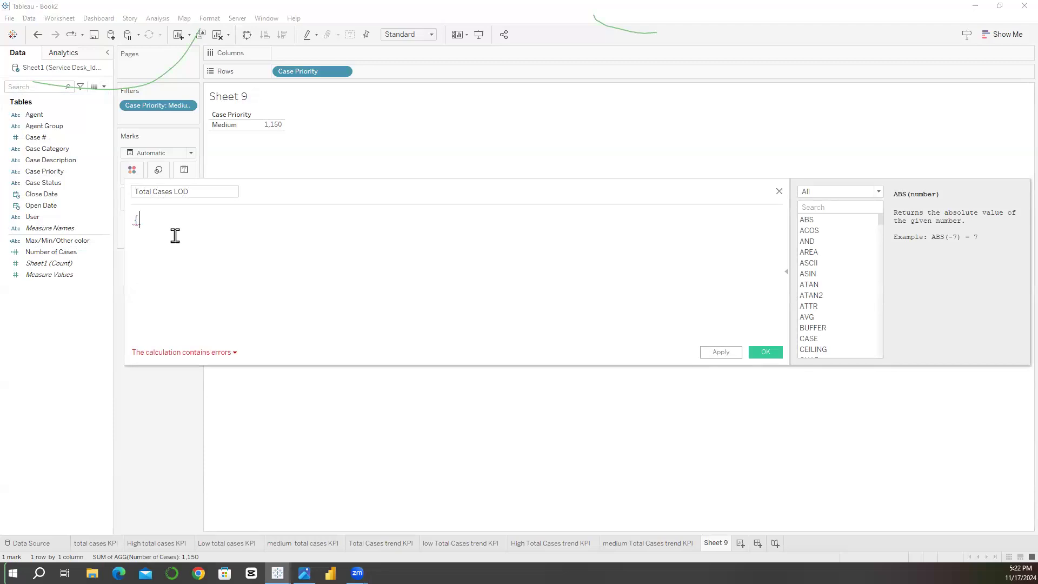
text(fix)
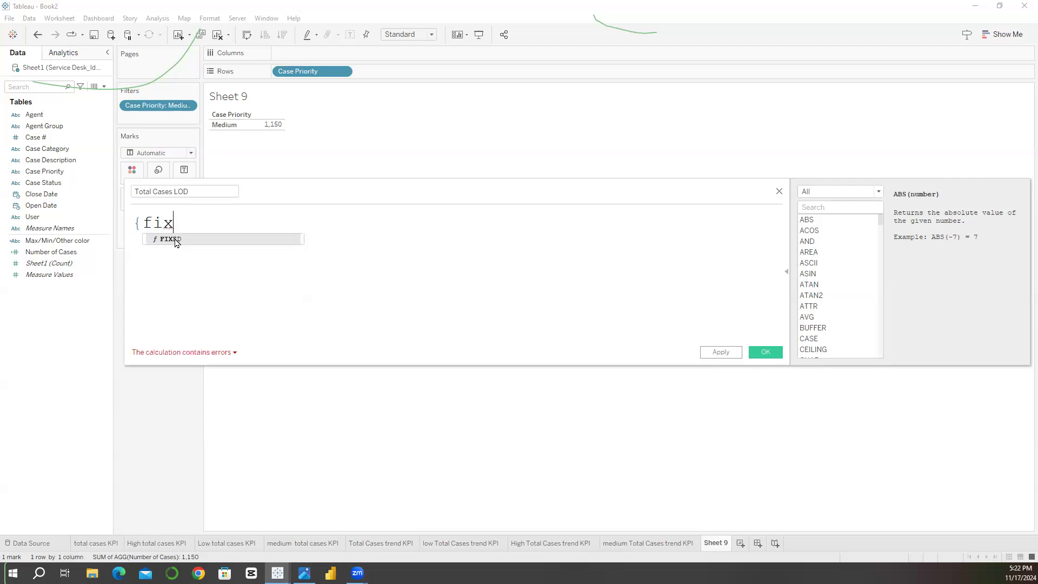
click(175, 240)
text(: num)
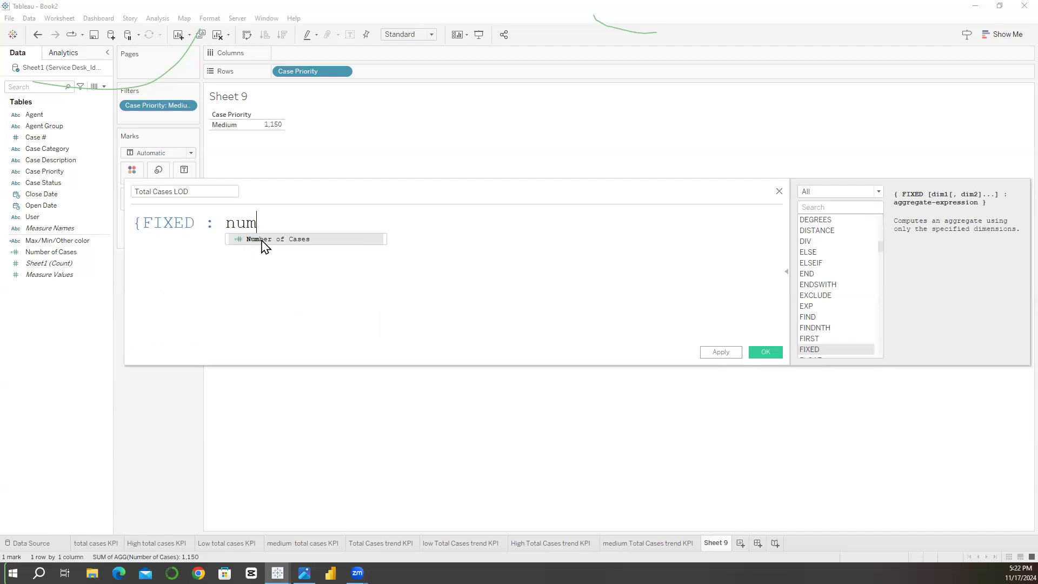
click(254, 240)
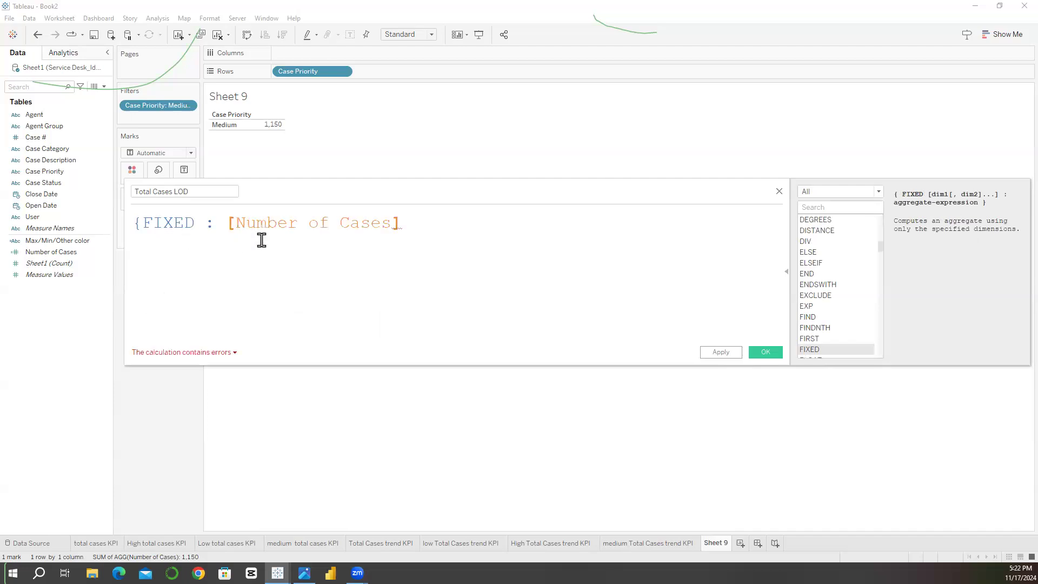
text(})
click(720, 352)
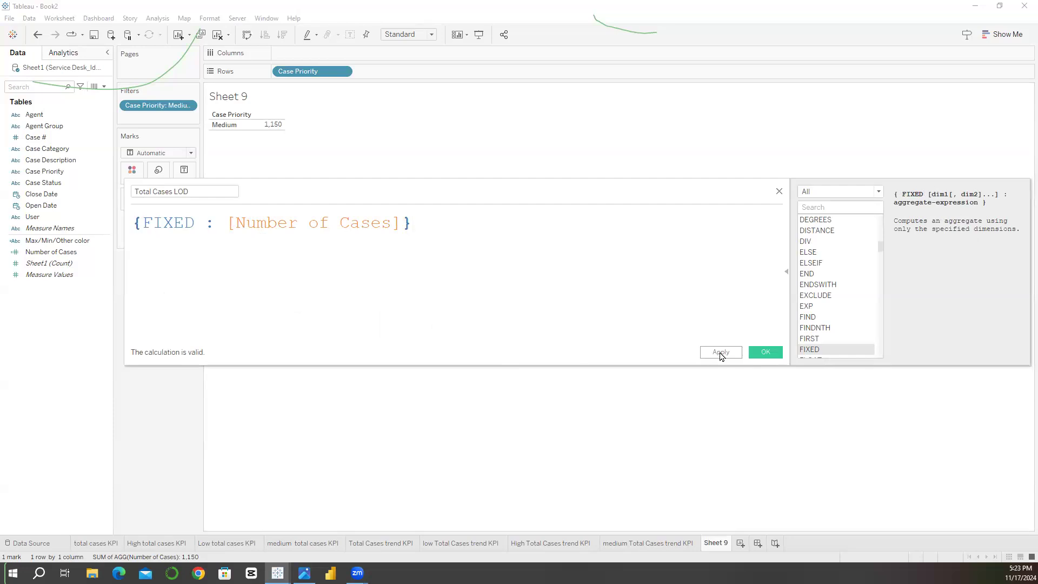
click(766, 357)
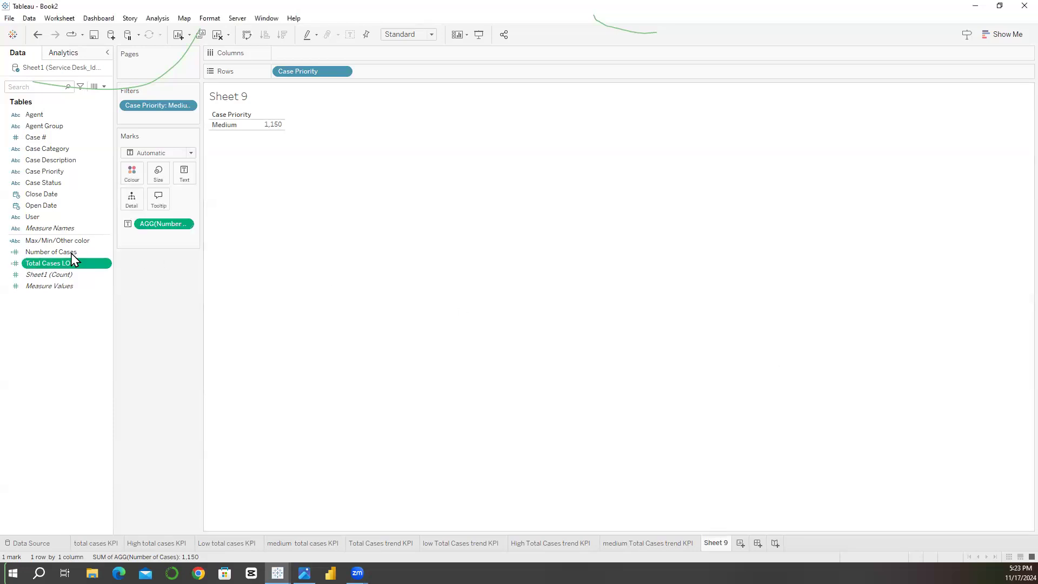
Step: Add Total Cases LOD as text to the table and set the Case Priority filter to keep only Low
drag(69, 266, 185, 173)
mouse_move(279, 135)
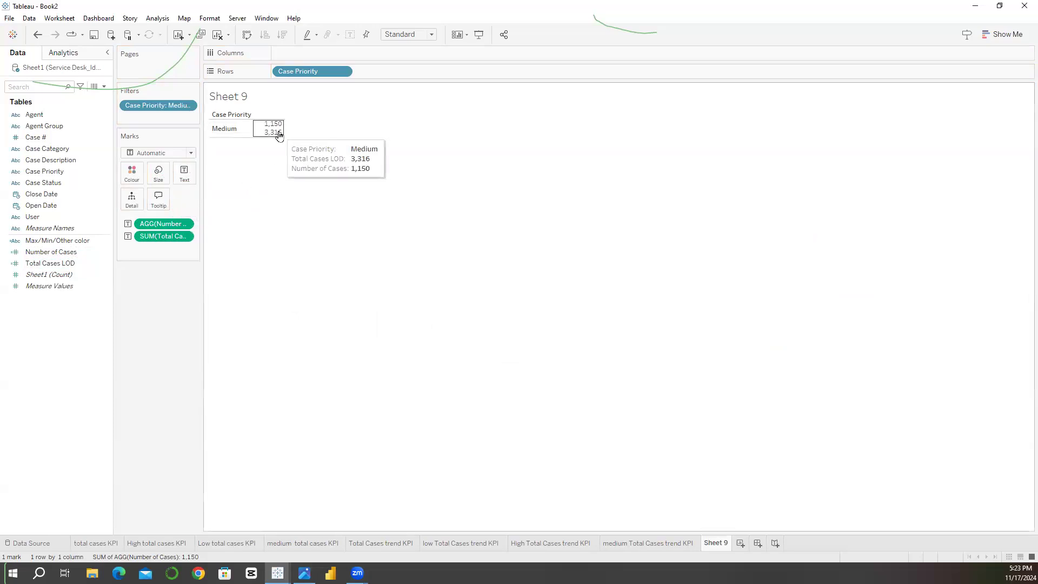
click(188, 106)
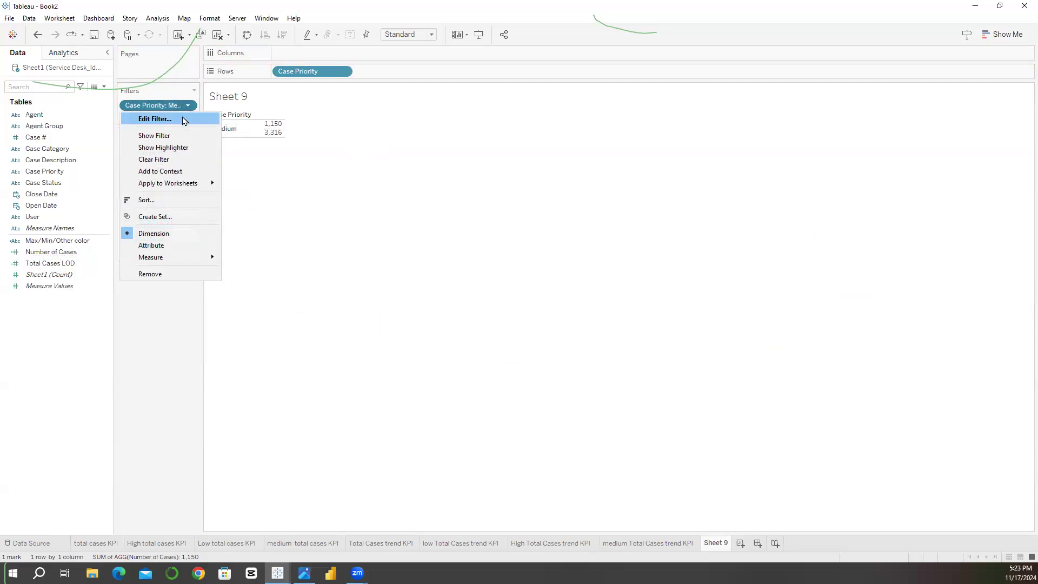
click(155, 119)
click(417, 215)
click(417, 225)
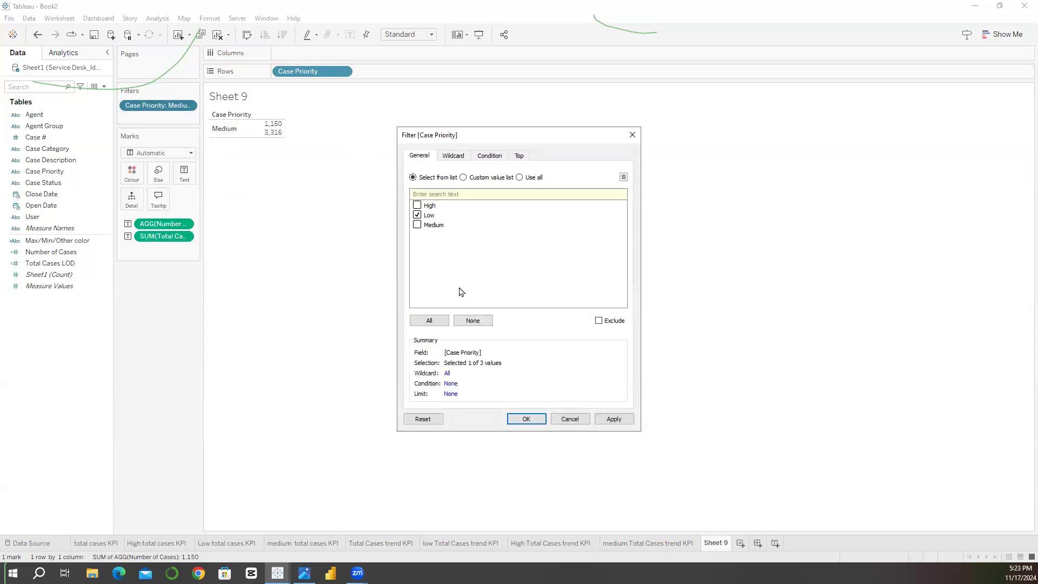
click(603, 419)
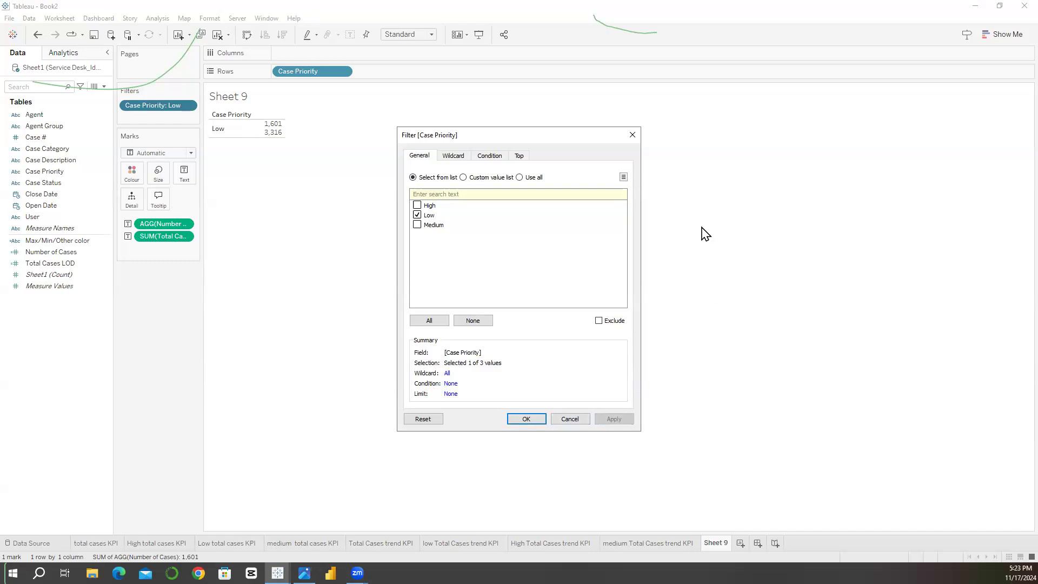
click(636, 138)
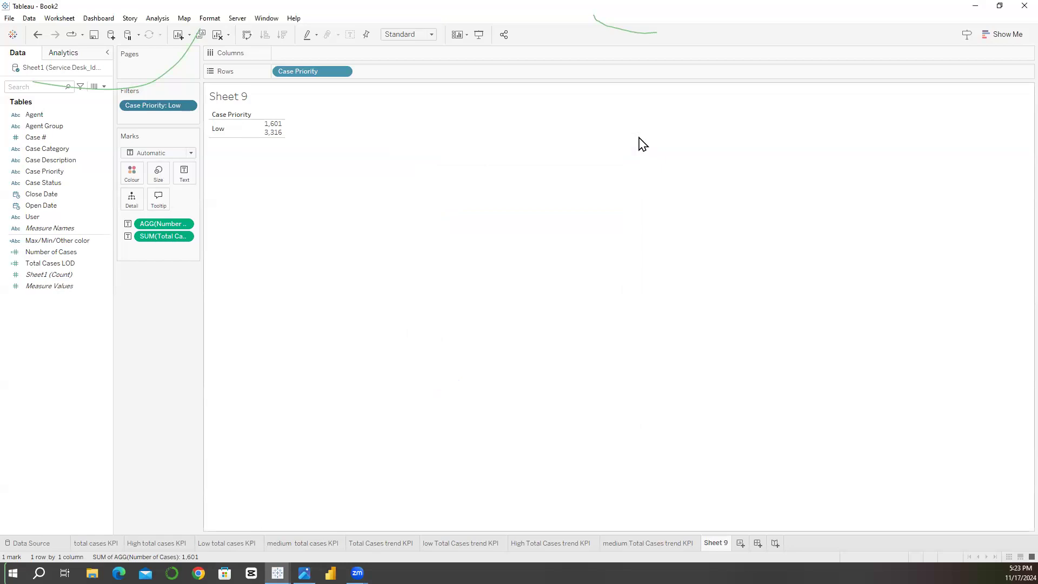
Step: Try creating a calculated field named % of cases with the formula [Number of Cases] / [Total Cases LOD]
click(103, 86)
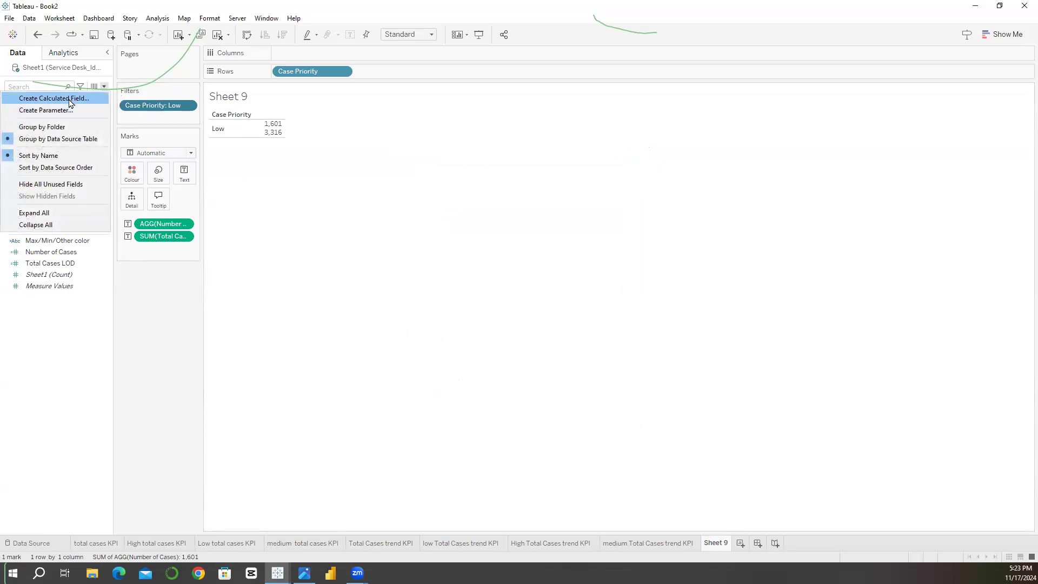
click(68, 98)
key(BackSpace)
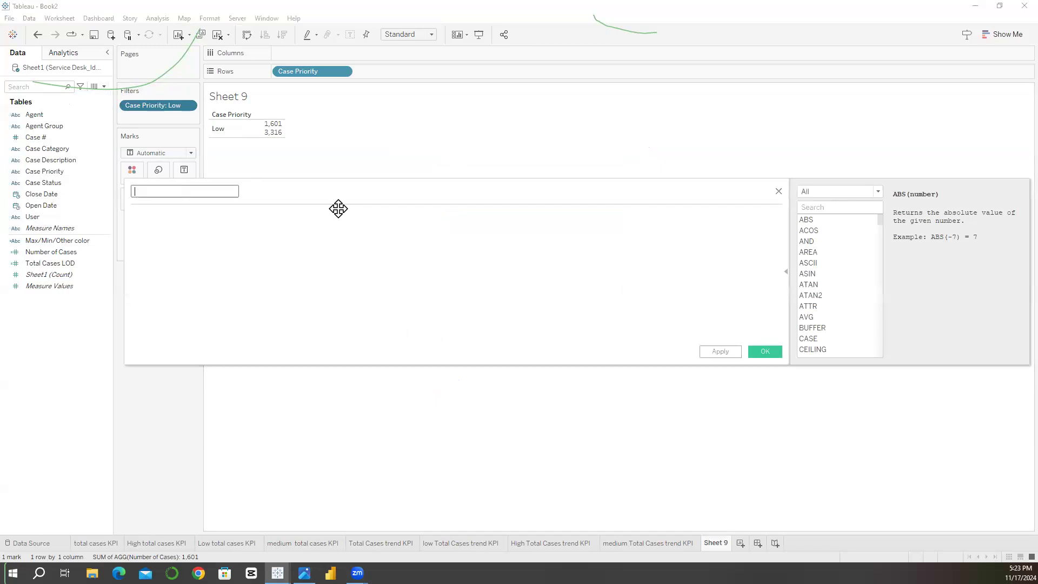
text(% of cases)
drag(32, 252, 185, 239)
text(/ to)
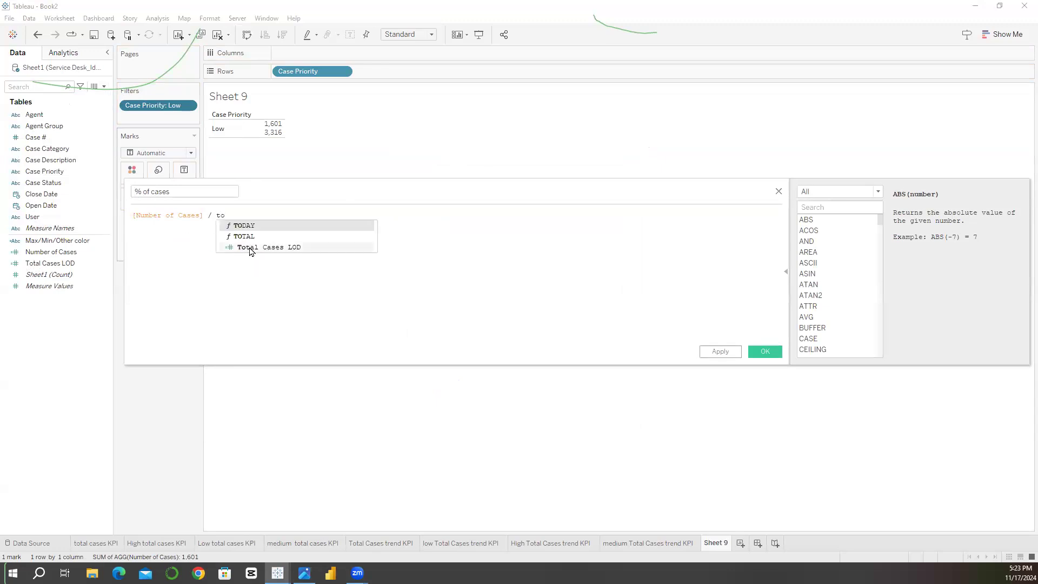
click(250, 250)
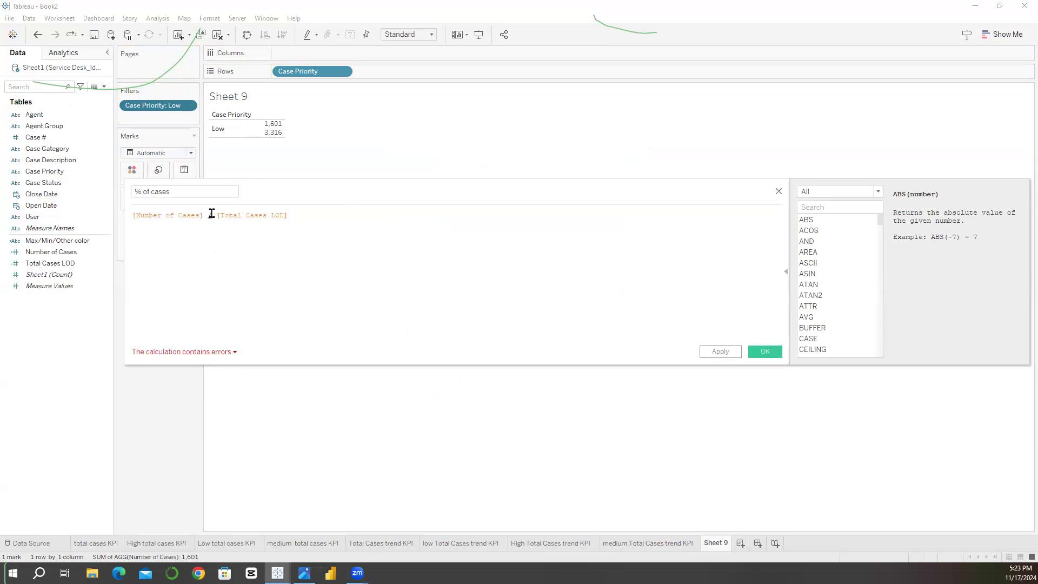
Step: Examine the calculation's error and the definitions of Total Cases LOD and Number of Cases in the formula
click(197, 357)
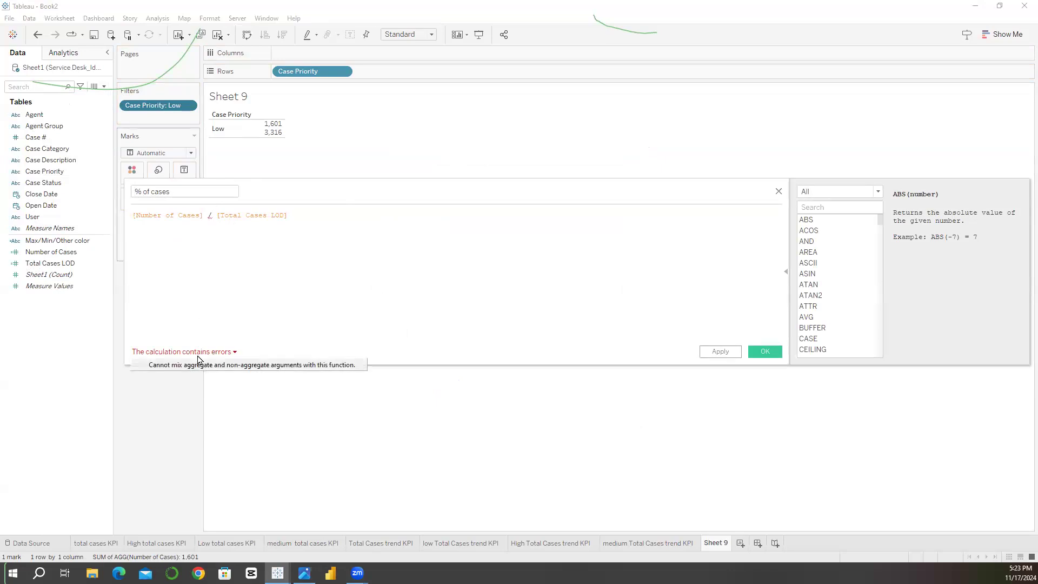
click(257, 214)
click(238, 215)
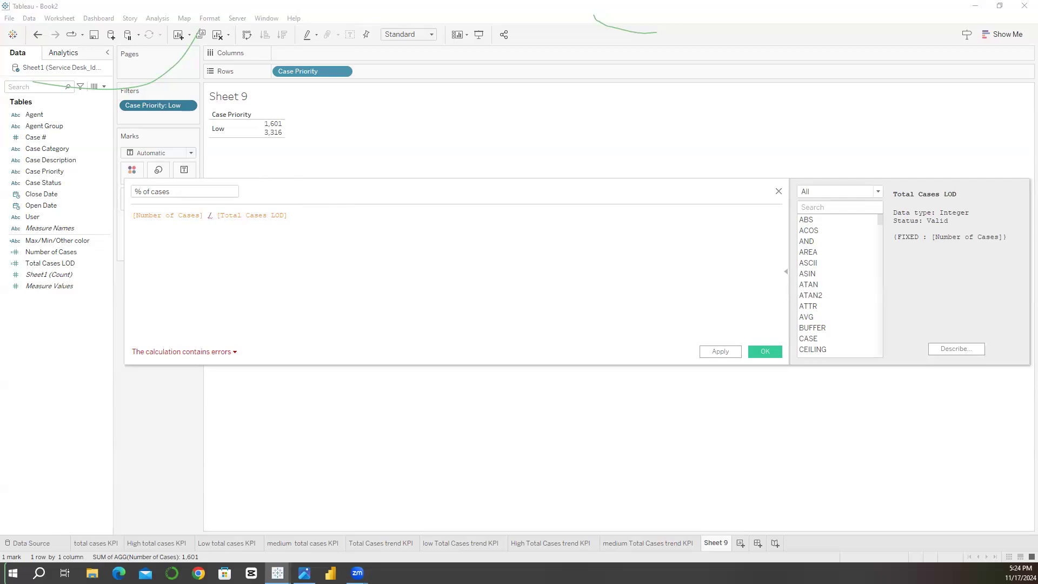
click(149, 217)
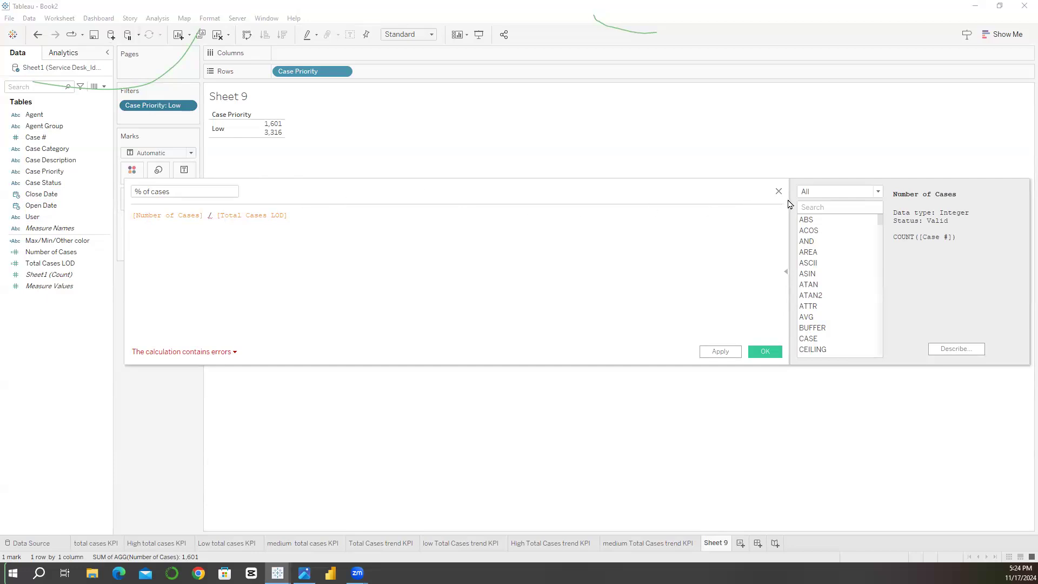
Step: Clear the formula in the open calculation and rename the field as Cases Priority Number
key(ctrl+a)
key(BackSpace)
click(190, 187)
key(ctrl+a)
text(Cases)
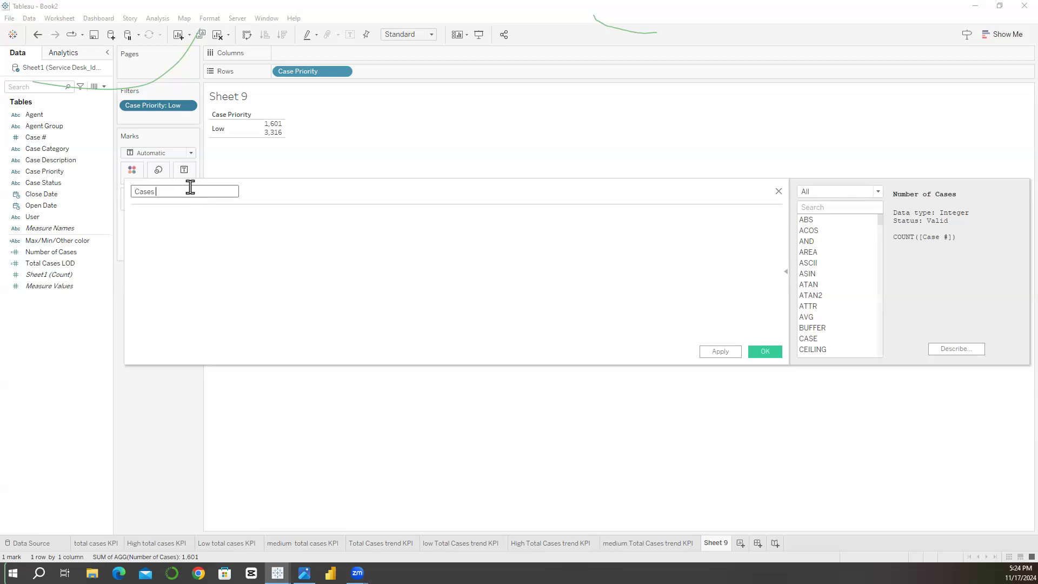
text( Priority Number)
click(178, 215)
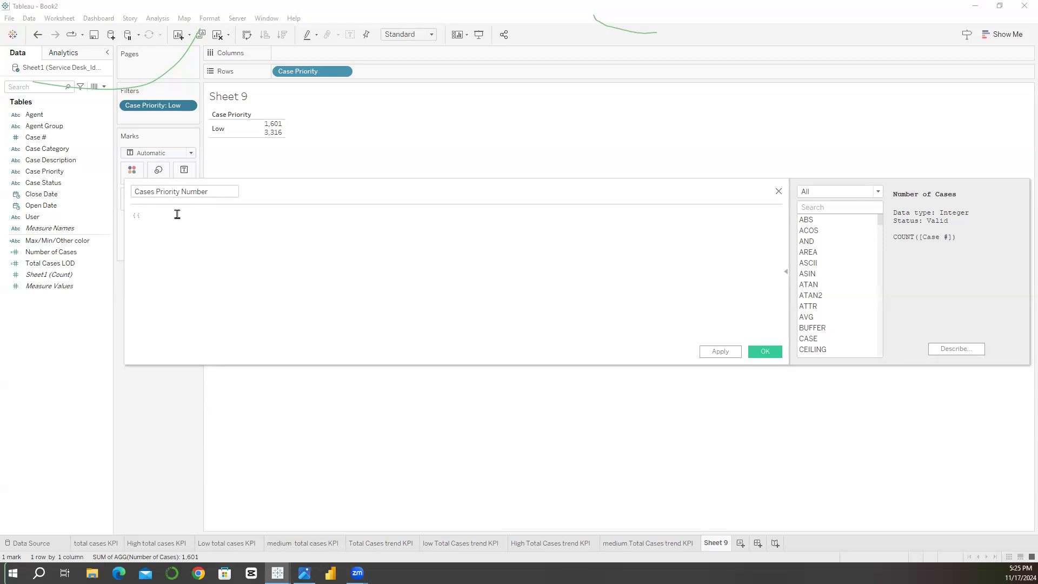
Step: Try defining Cases Priority Number with the formula {Fixed [Case Priority] : [Number of Cases]}
text(Fixed)
drag(44, 173, 188, 229)
drag(87, 253, 297, 229)
text(})
scroll(297, 228, up, 4)
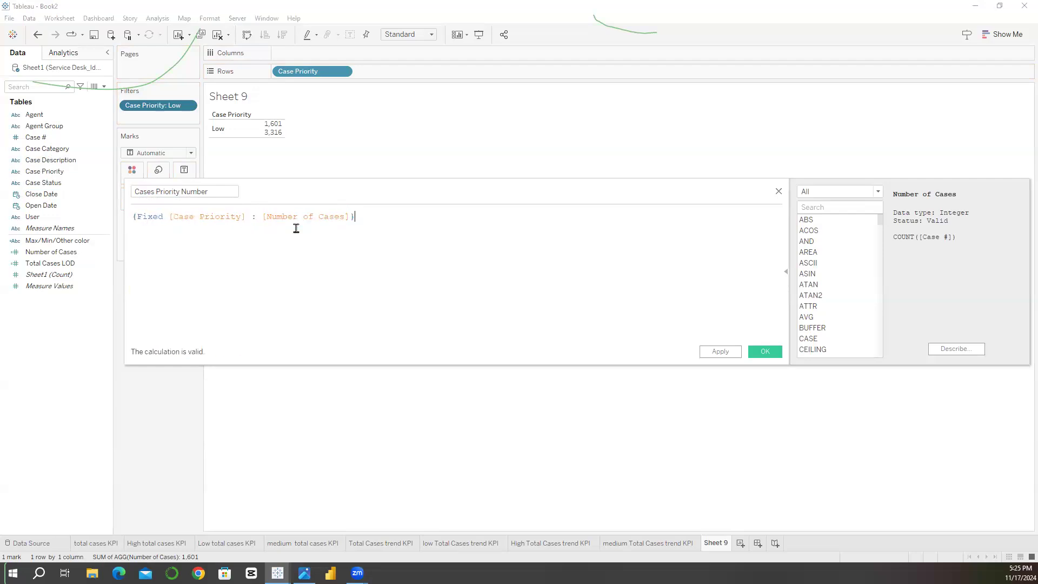
double_click(239, 224)
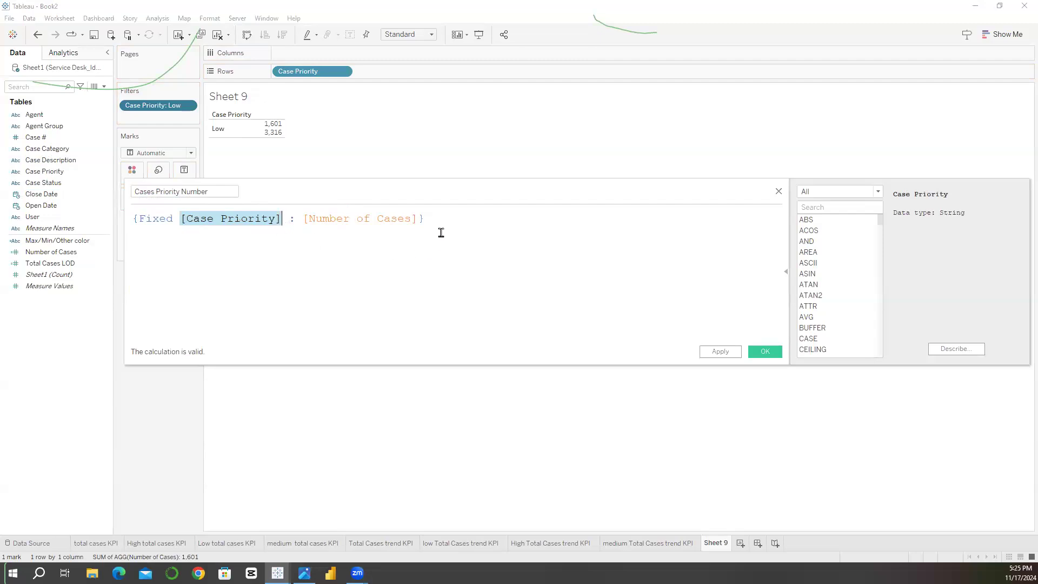
click(779, 193)
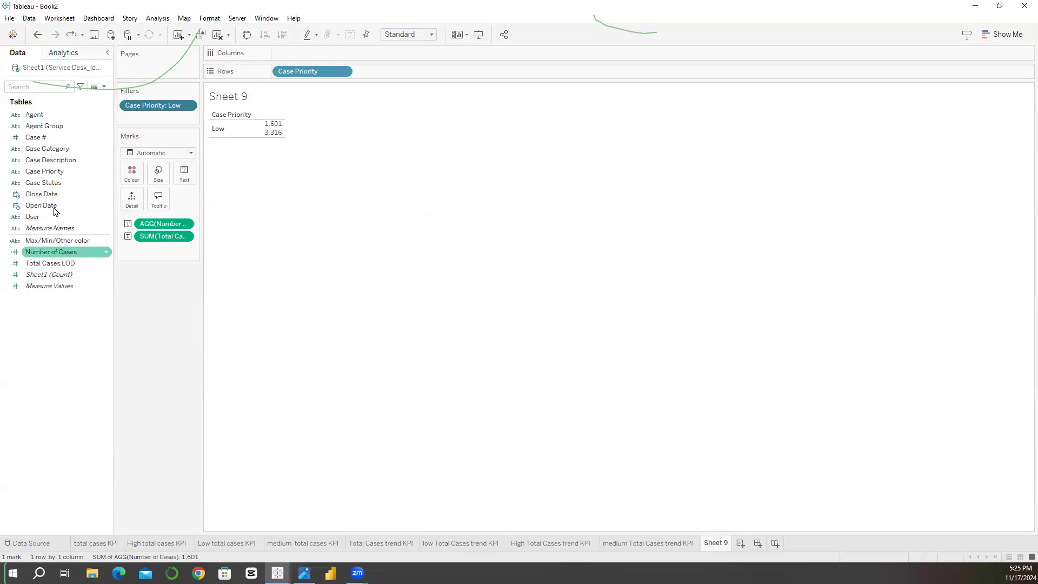
Step: Examine the formulas of the Number of Cases and Total Cases LOD calculated fields
right_click(49, 255)
click(70, 316)
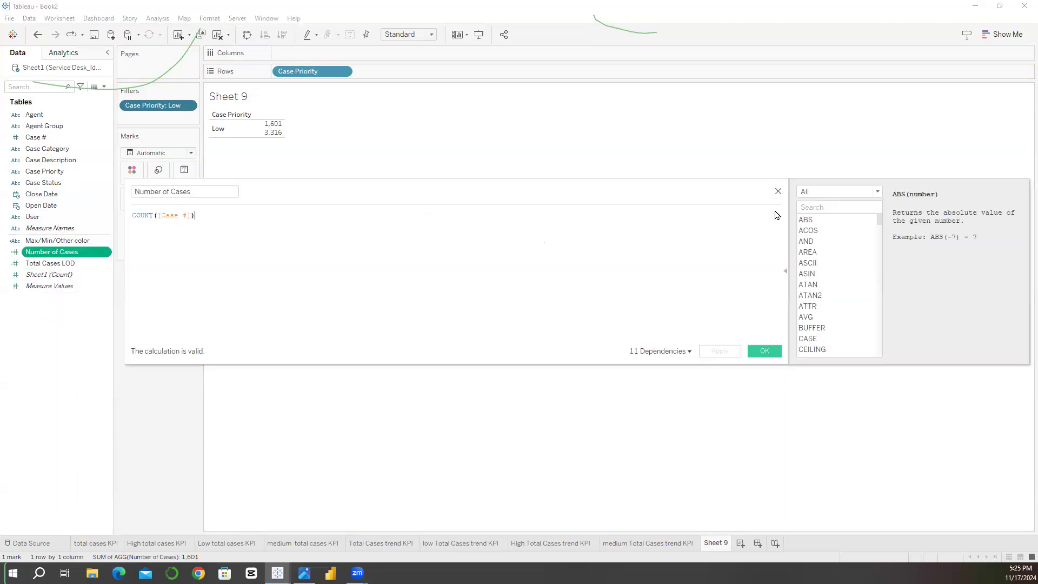
click(778, 193)
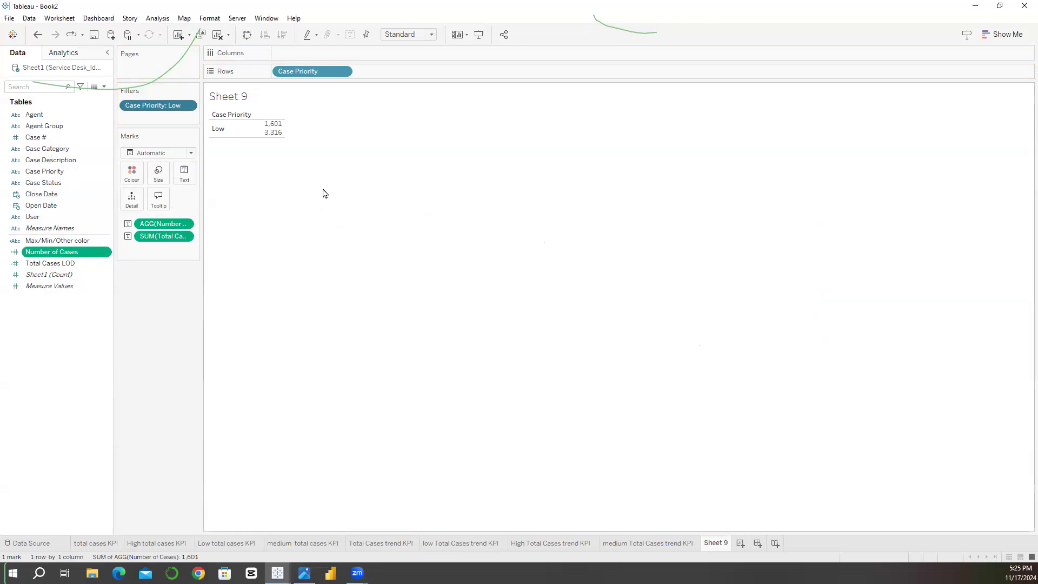
right_click(46, 266)
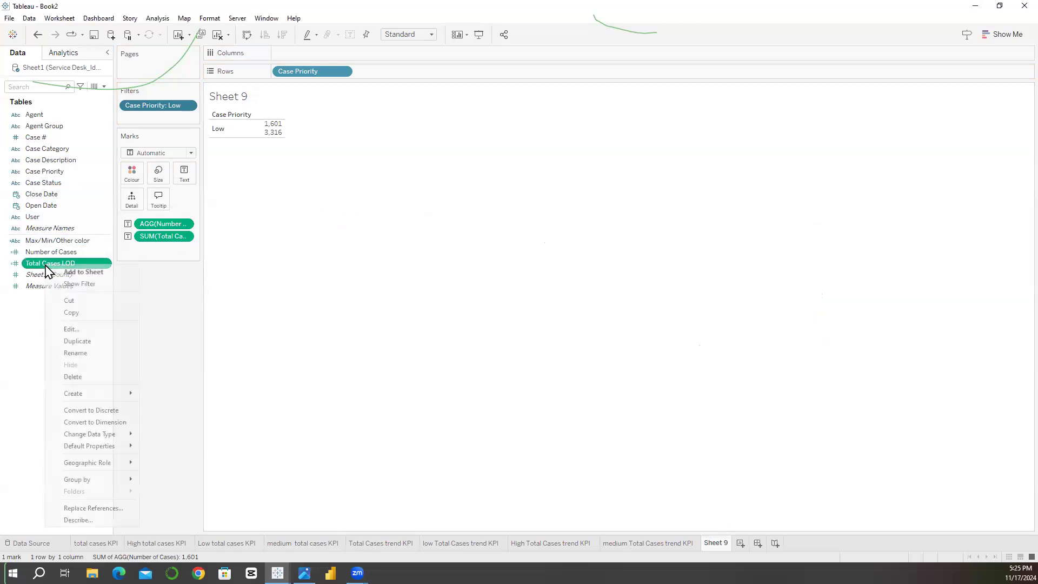
click(81, 330)
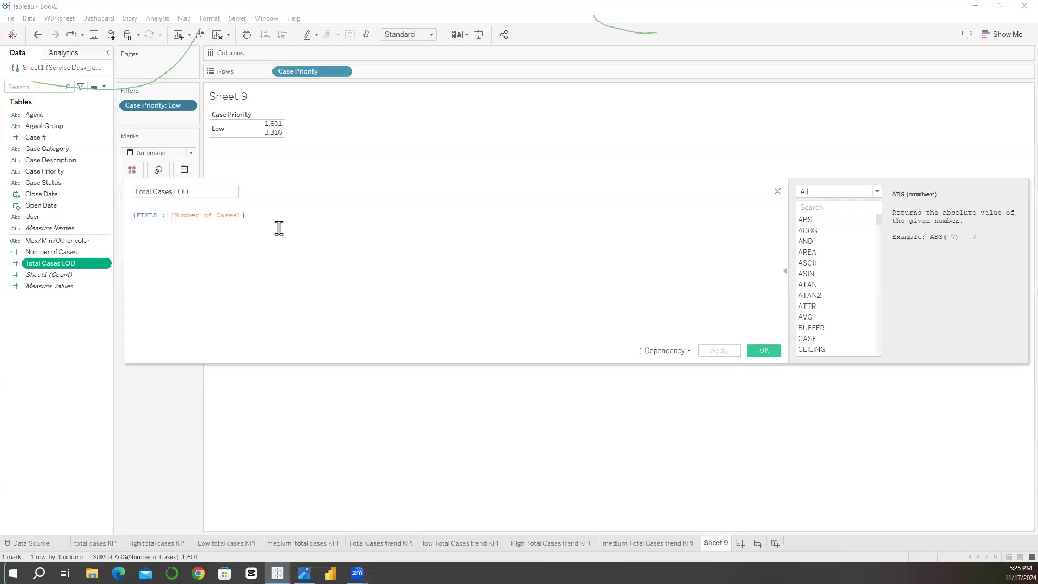
click(779, 193)
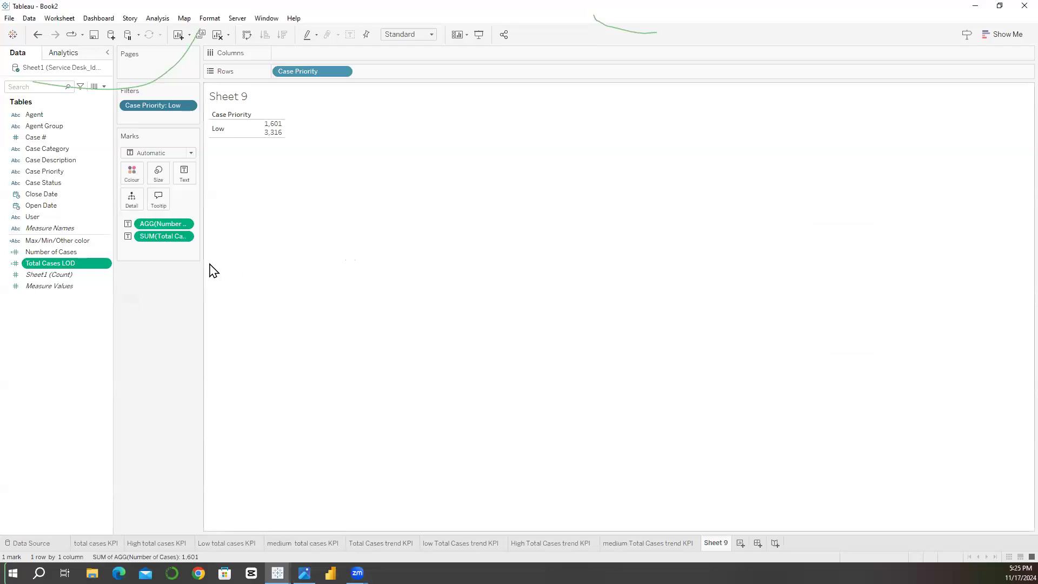
Step: Duplicate Total Cases LOD and change the copy's formula to {FIXED [Case Priority] : [Number of Cases]}
right_click(86, 264)
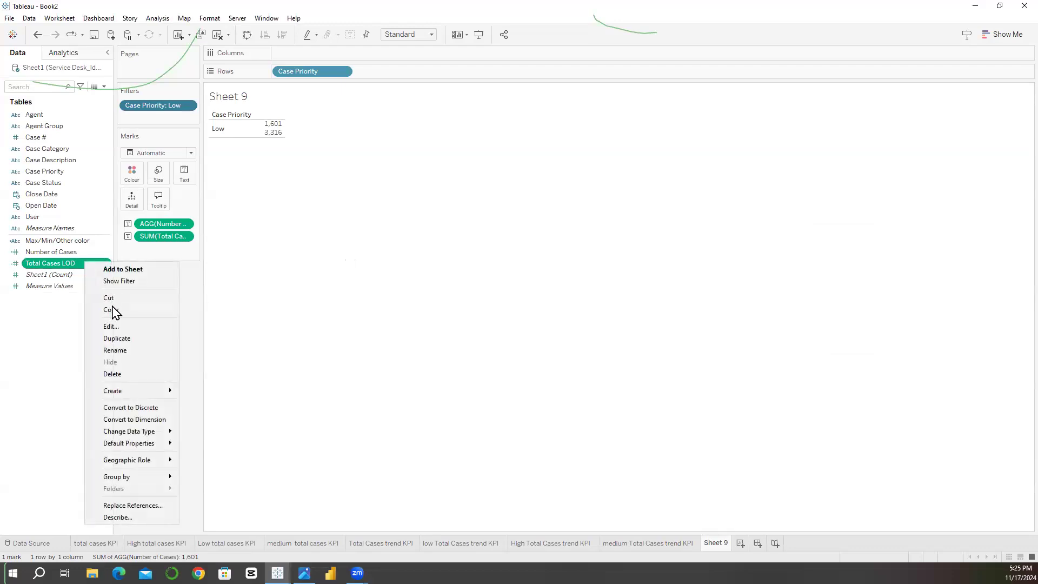
click(108, 339)
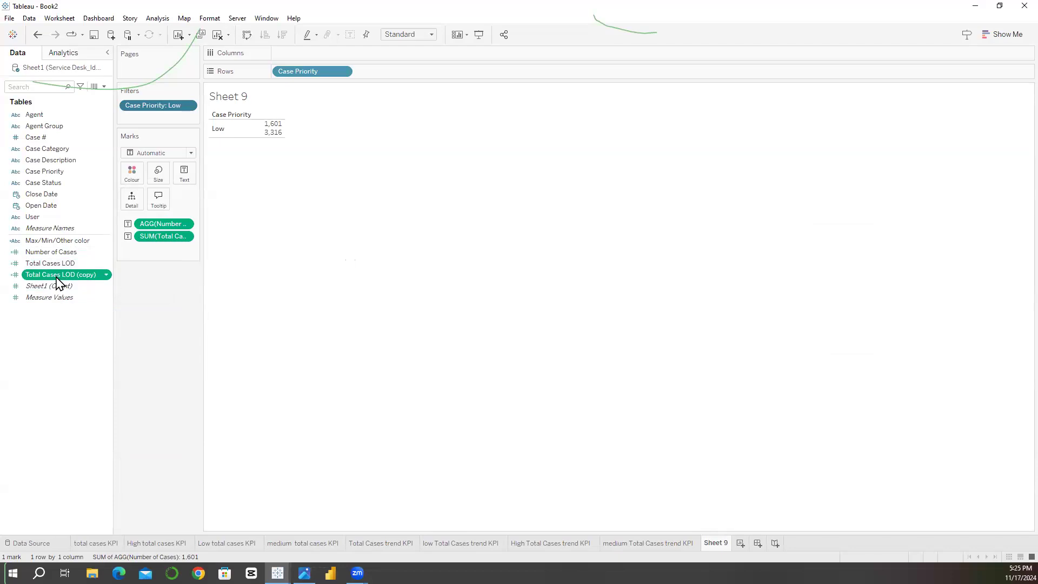
right_click(57, 278)
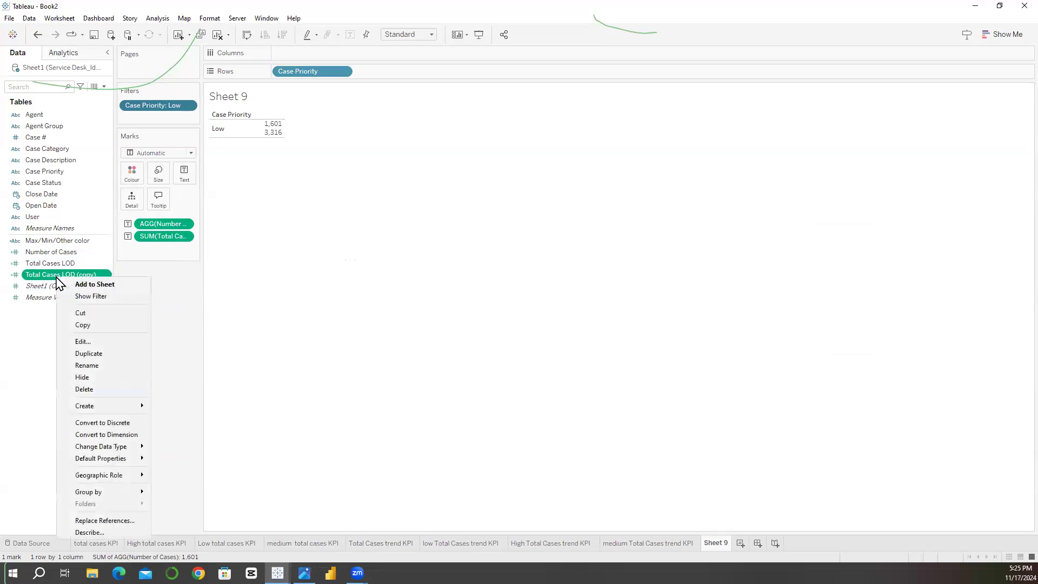
click(82, 343)
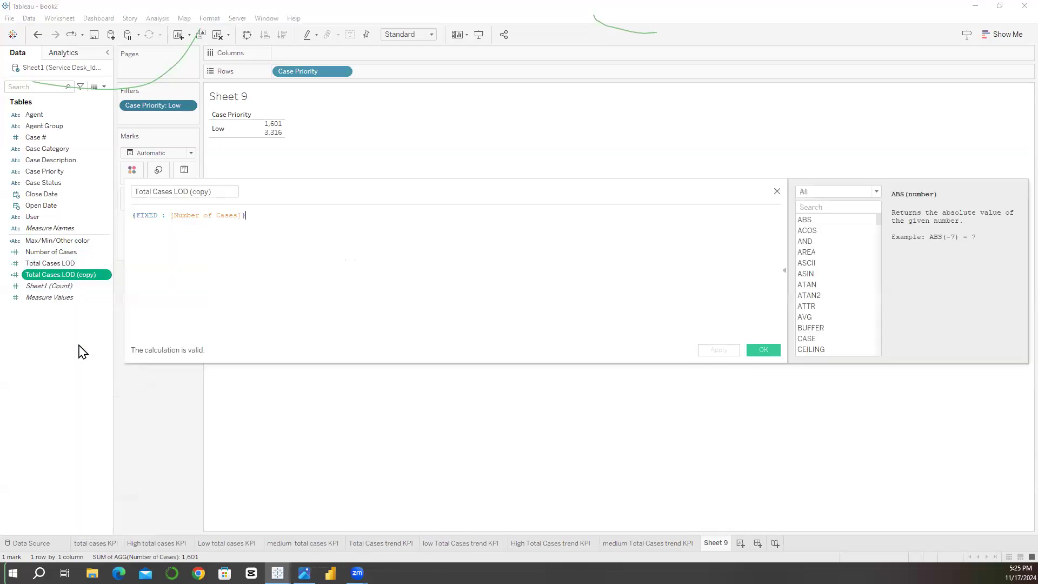
right_click(80, 349)
click(60, 327)
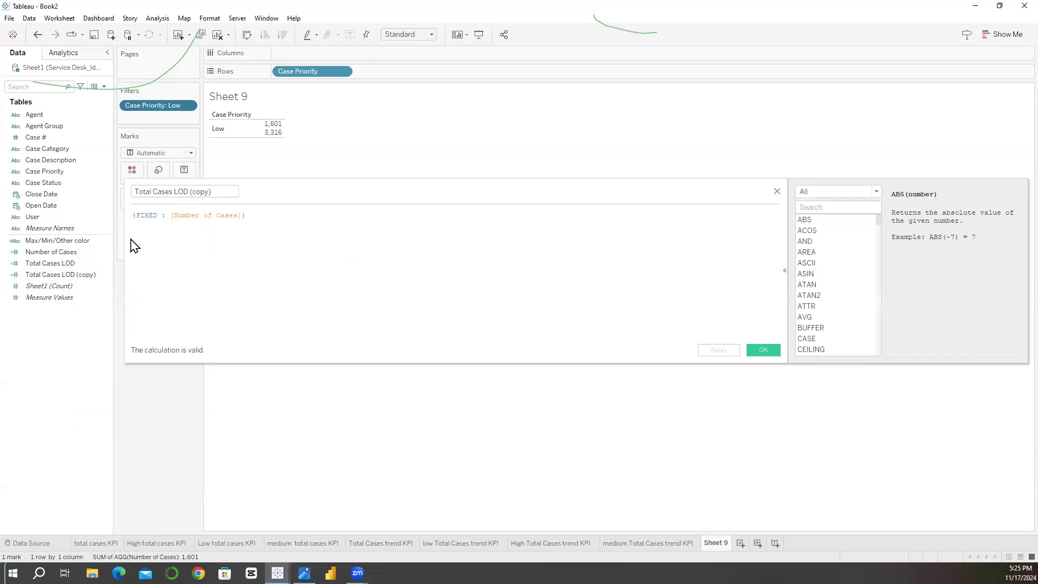
click(161, 215)
text(cas)
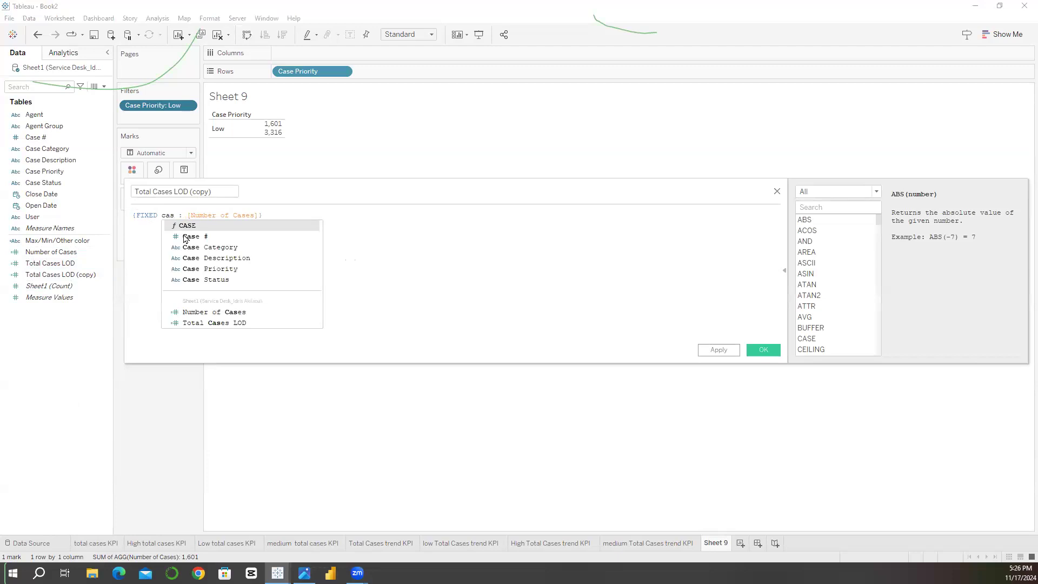
double_click(190, 269)
scroll(210, 228, up, 3)
double_click(215, 221)
key(ctrl+c)
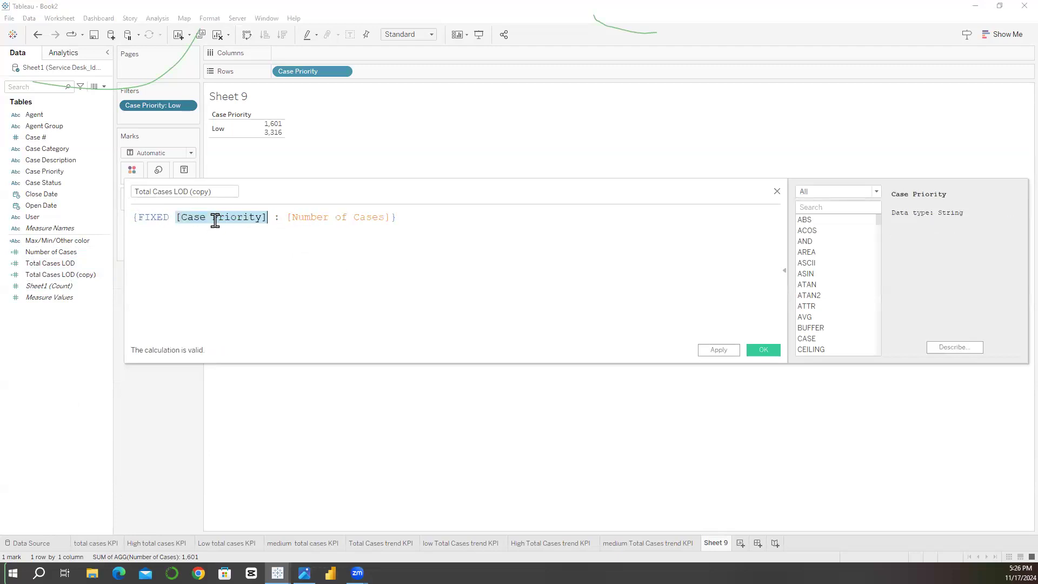
Step: Name the duplicated calculation Case Priority LOD and save it
triple_click(193, 191)
key(ctrl+v)
key(Home)
key(Delete)
key(Right)
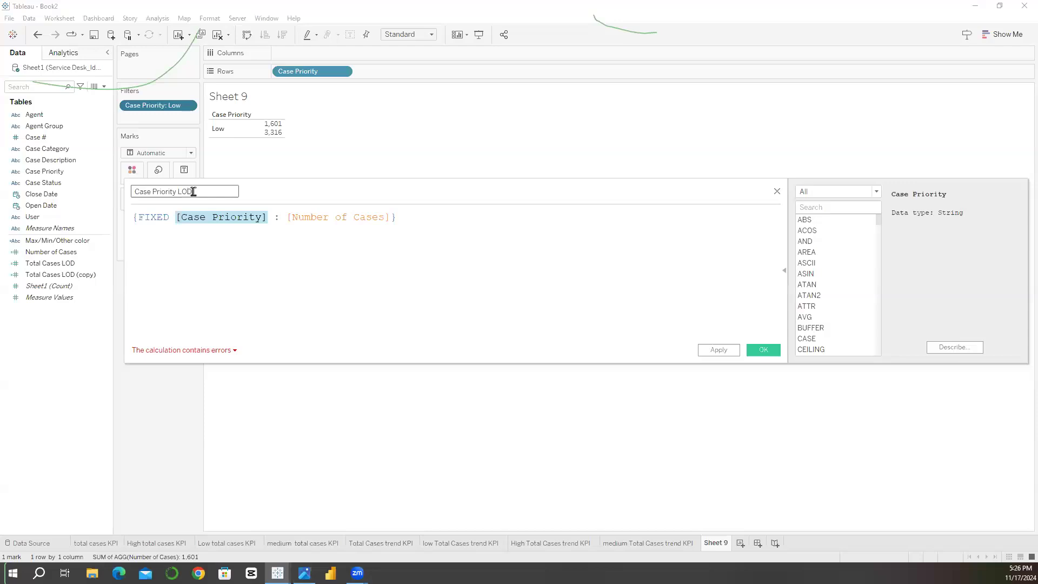
click(207, 243)
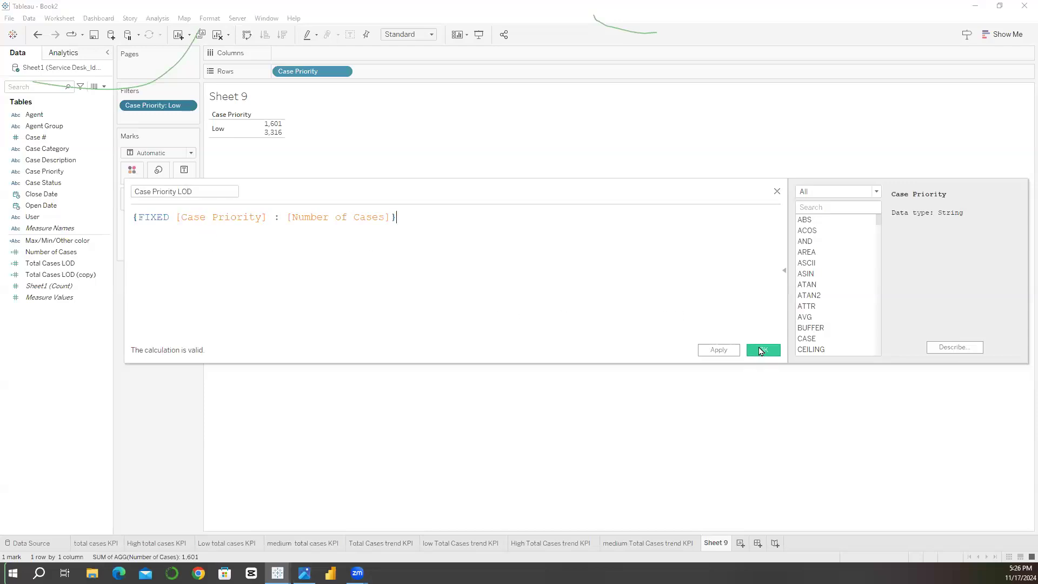
click(762, 350)
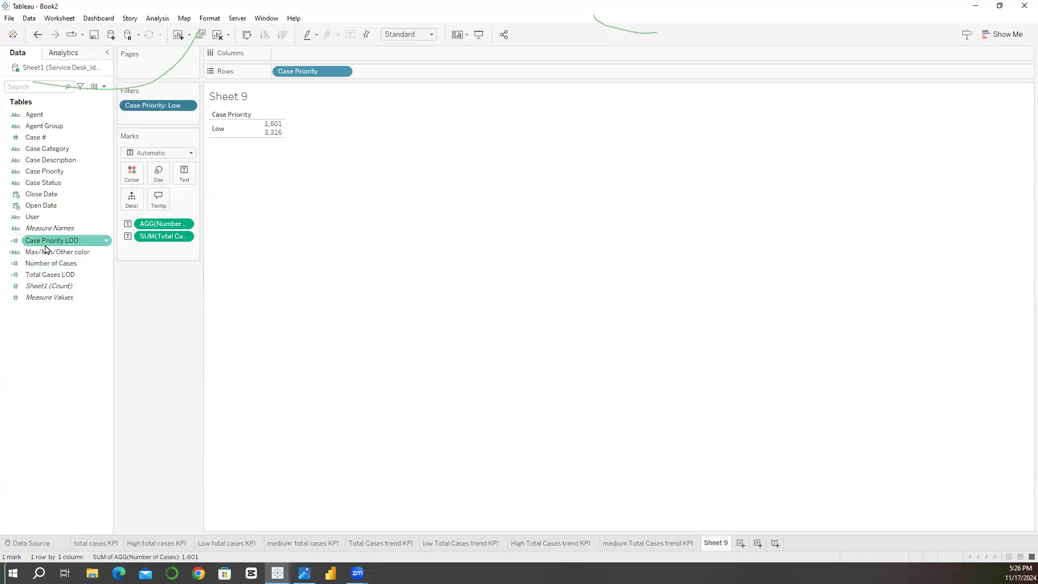
Step: Start a calculated field from Case Priority LOD with the formula [Case Priority LOD] / [Total Cases LOD]
click(53, 275)
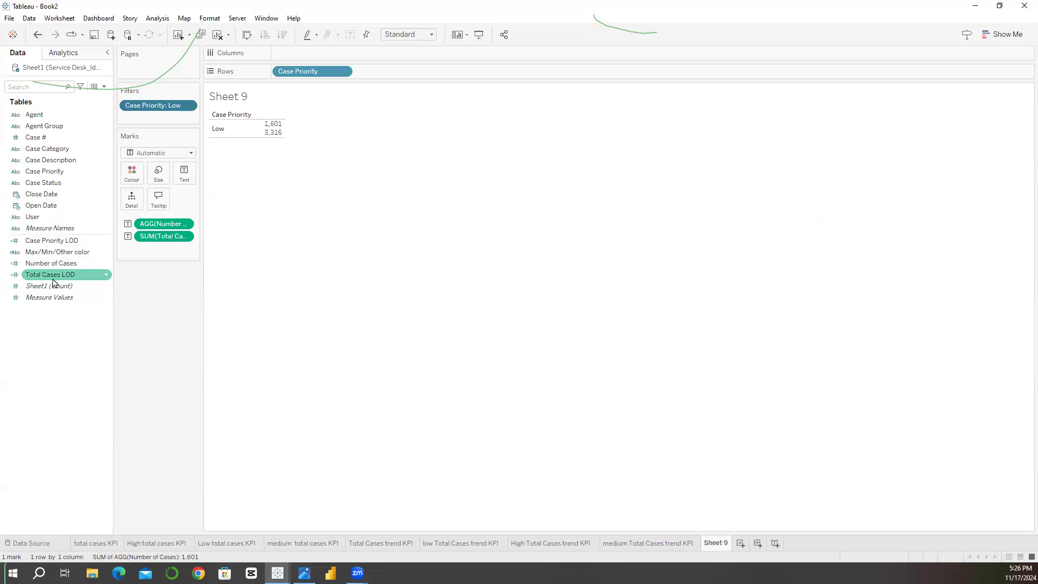
right_click(46, 242)
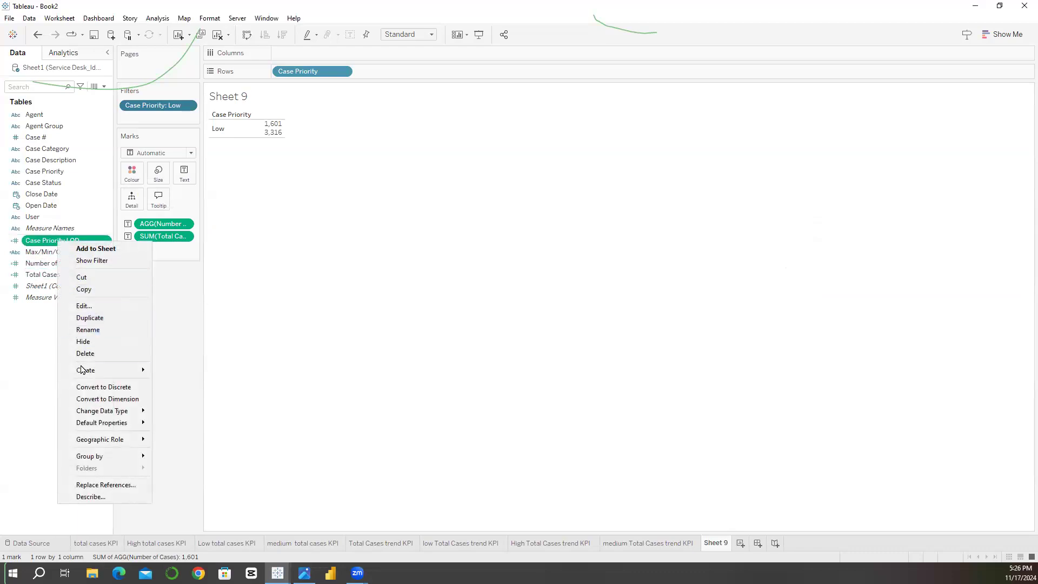
mouse_move(82, 370)
click(178, 370)
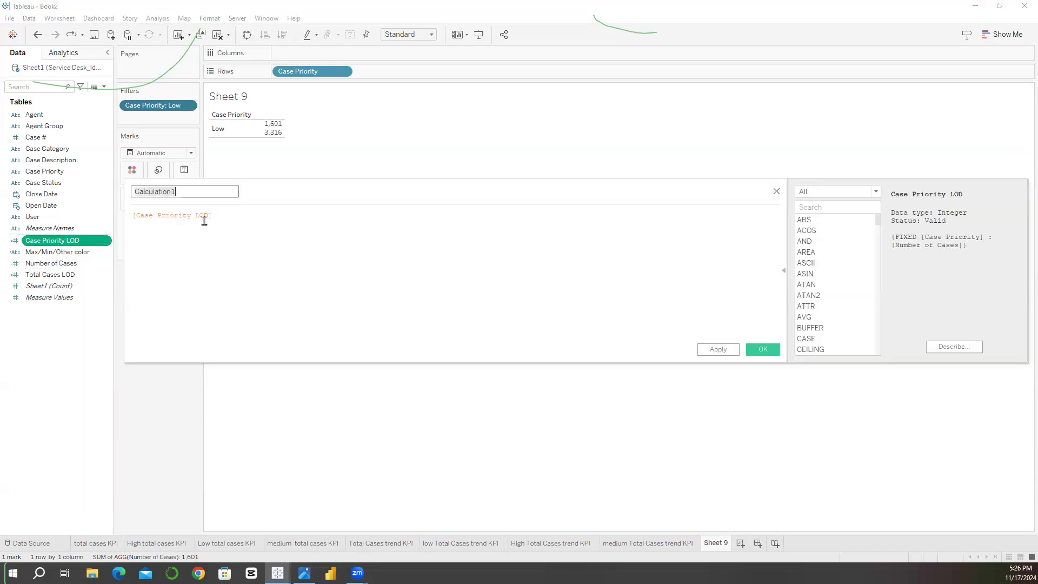
click(220, 219)
text(/tot)
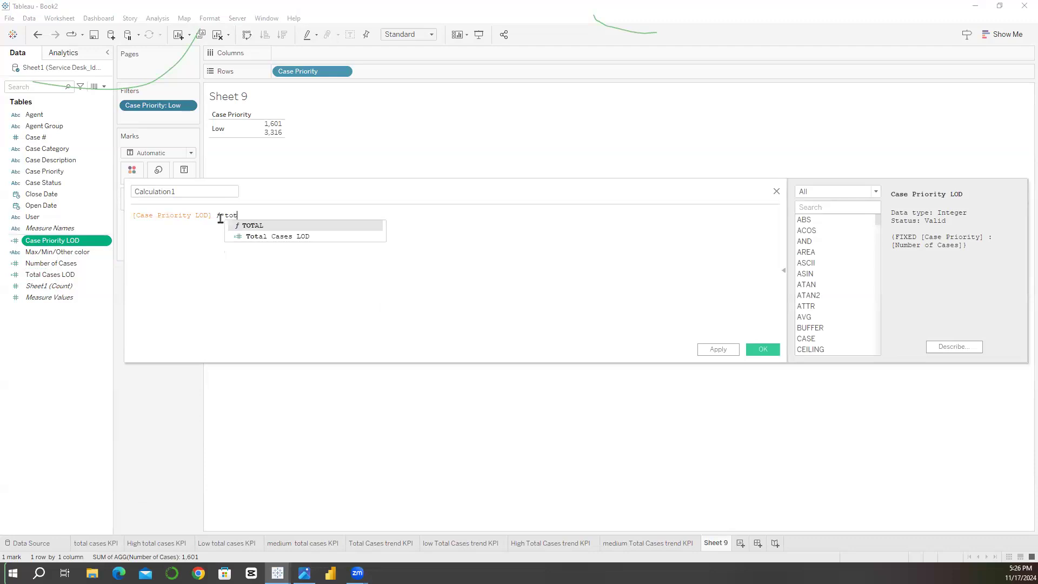
click(247, 236)
ctrl+scroll(247, 234, up, 3)
mouse_move(273, 118)
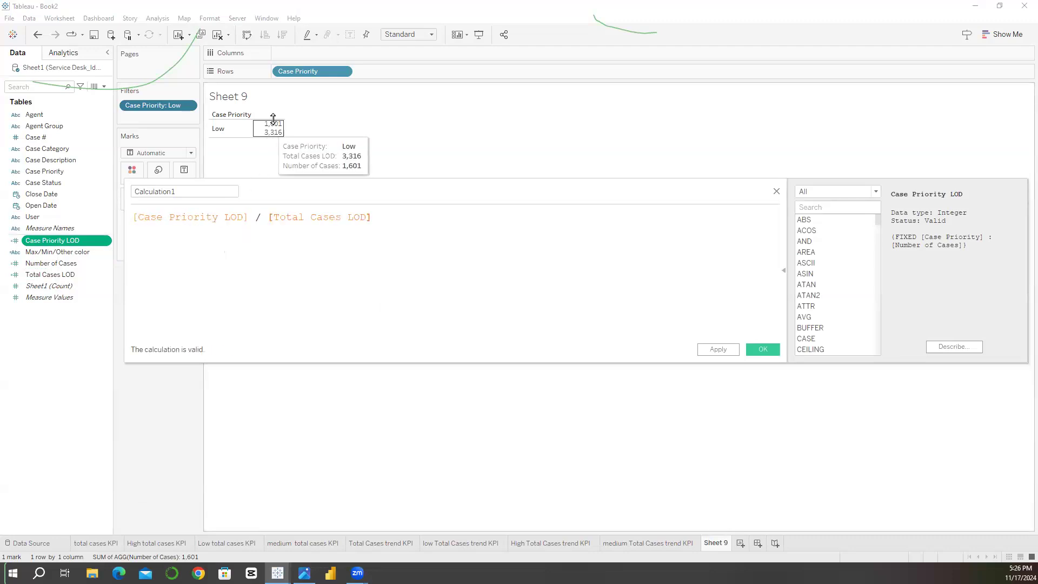
Step: Name the calculation % of cases, save it, and add the field as text to the Case Priority table
click(187, 191)
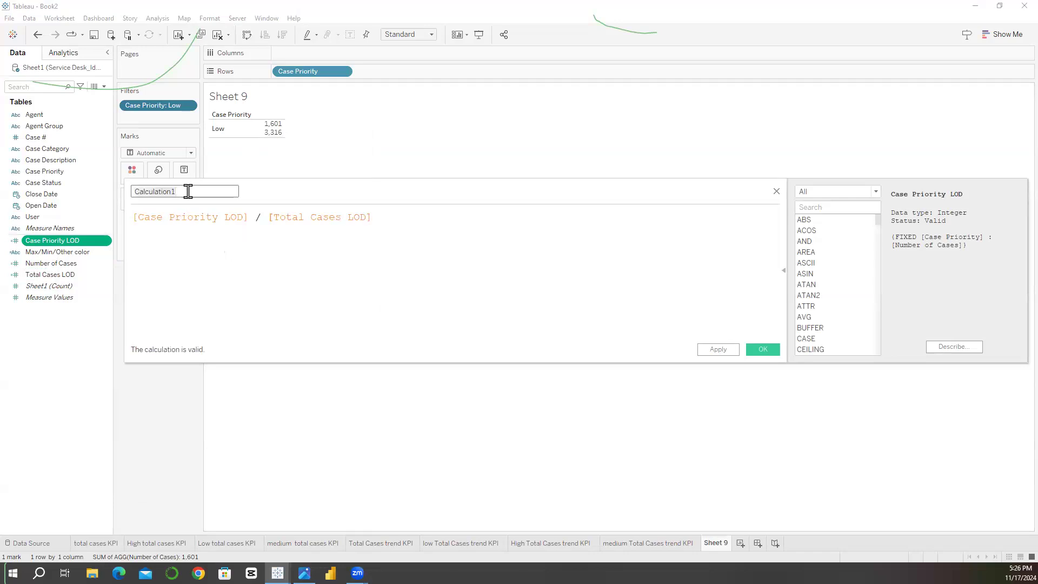
text(% of cases)
click(763, 349)
drag(82, 241, 189, 186)
mouse_move(263, 152)
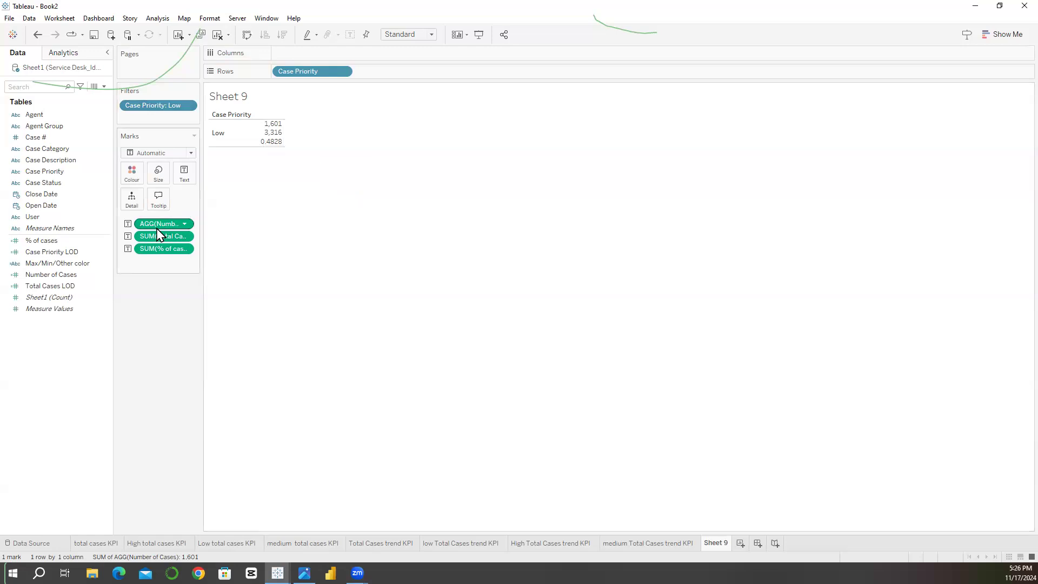
Step: Set the default number format of % of cases to Percentage with 1 decimal place
right_click(70, 241)
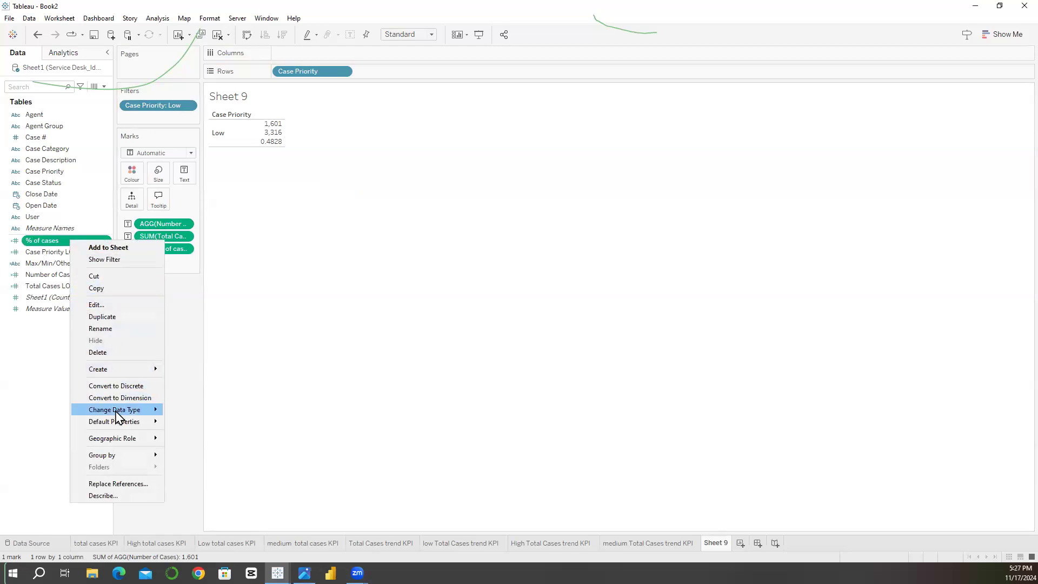
mouse_move(118, 413)
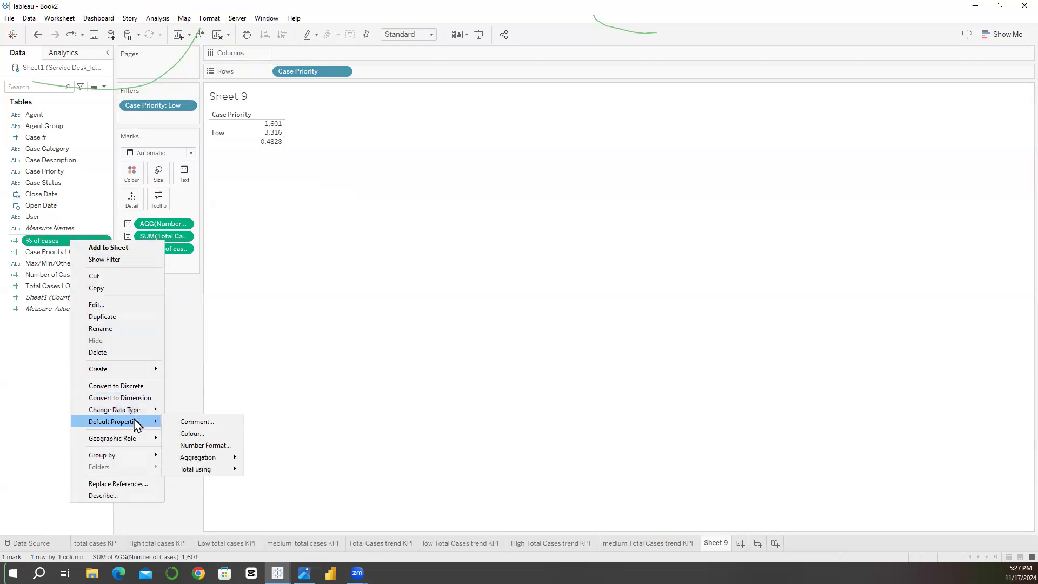
click(185, 447)
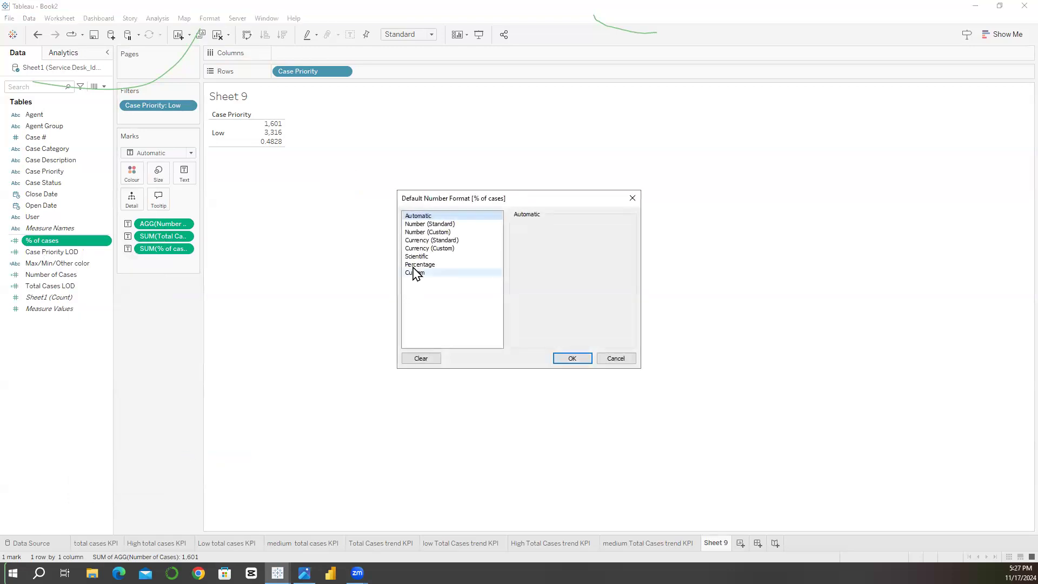
click(428, 265)
click(545, 238)
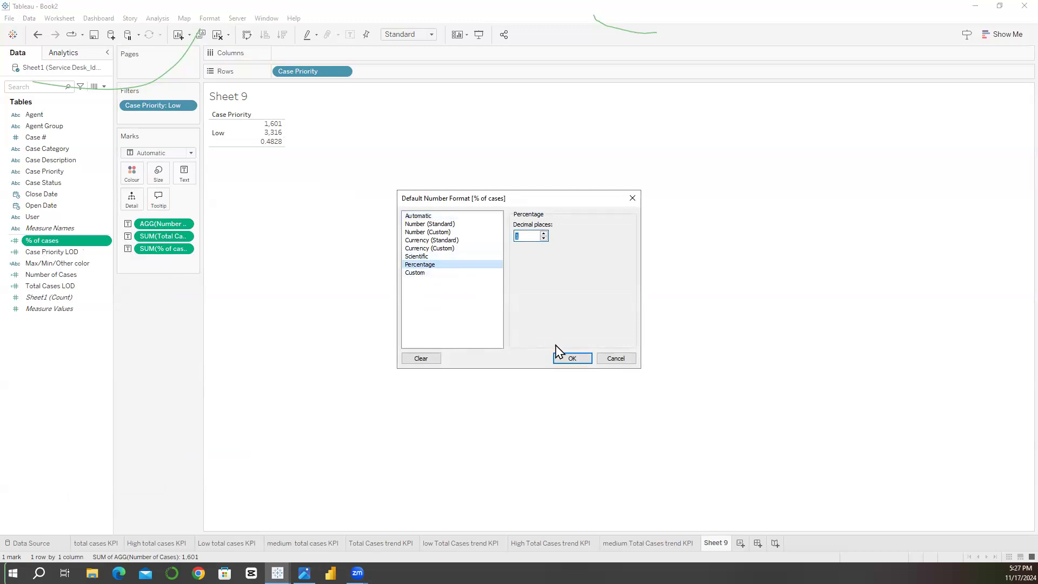
click(565, 358)
mouse_move(264, 151)
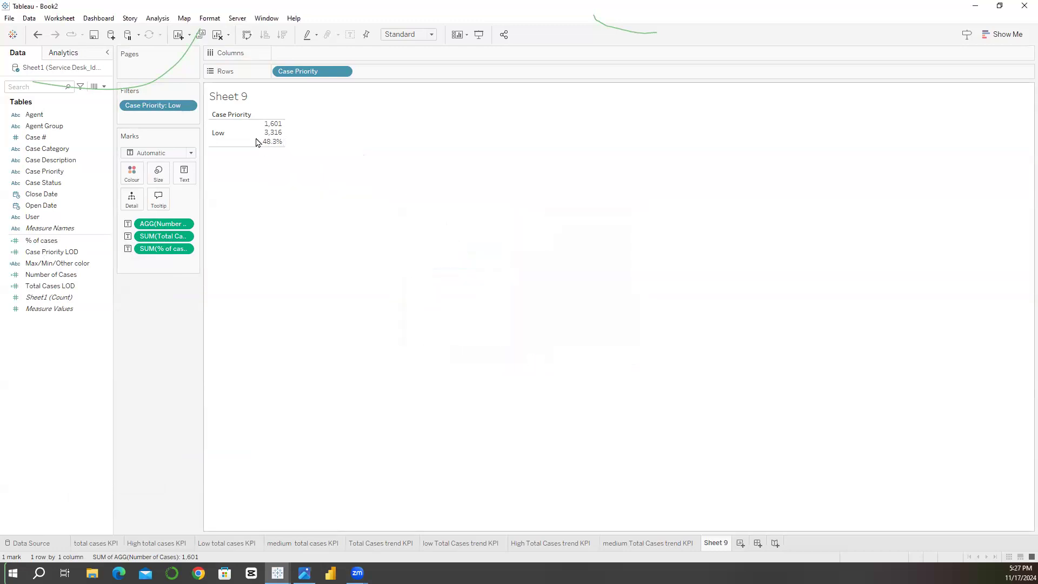
Step: Edit the Case Priority filter to include High and check the percentage in the table
right_click(157, 111)
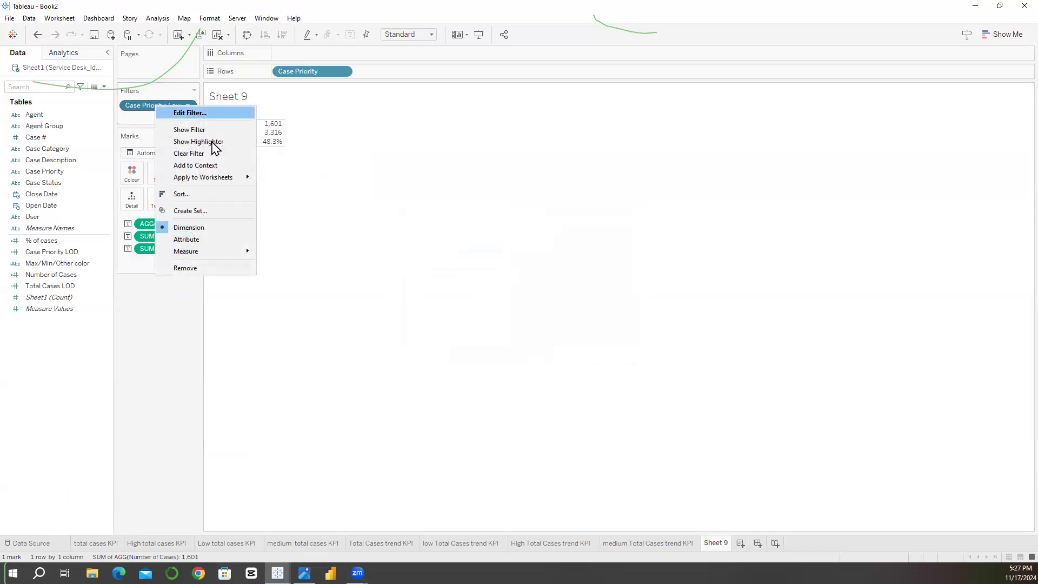
click(176, 111)
click(418, 206)
click(417, 216)
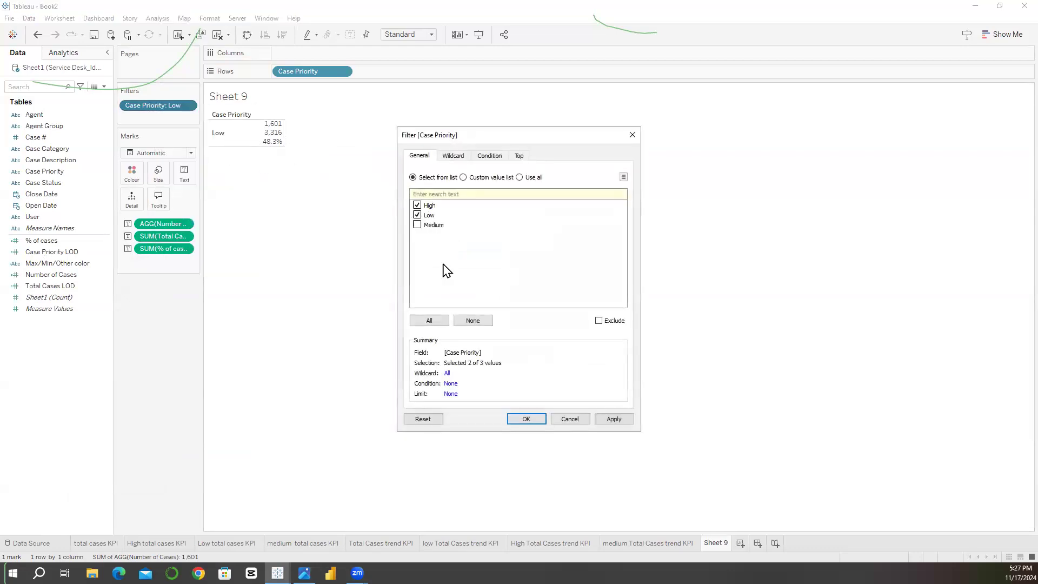
click(525, 419)
mouse_move(267, 147)
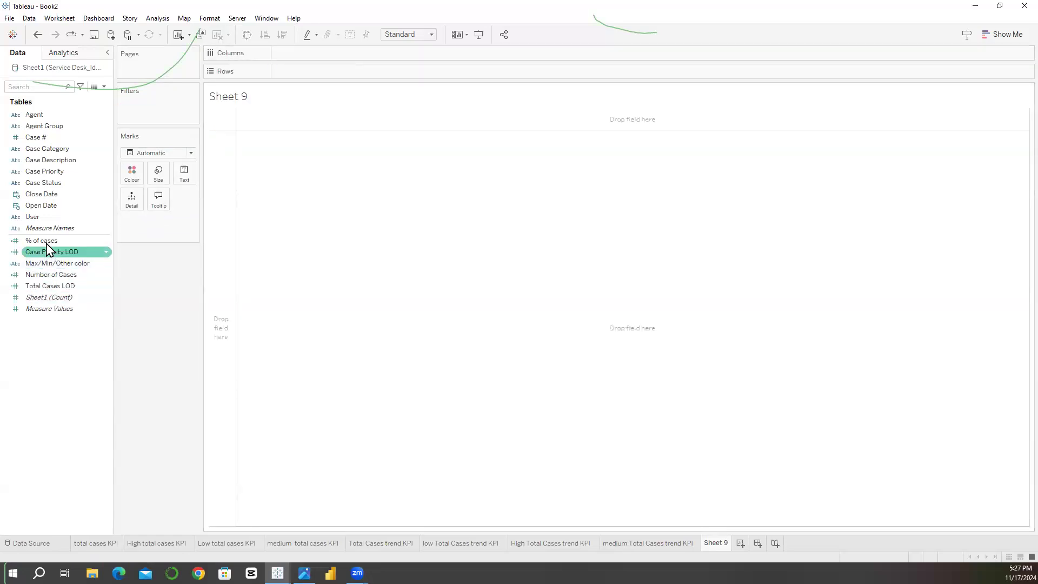
Step: Plot % of cases on the rows of Sheet 9 and filter Case Priority to High
drag(53, 248, 283, 69)
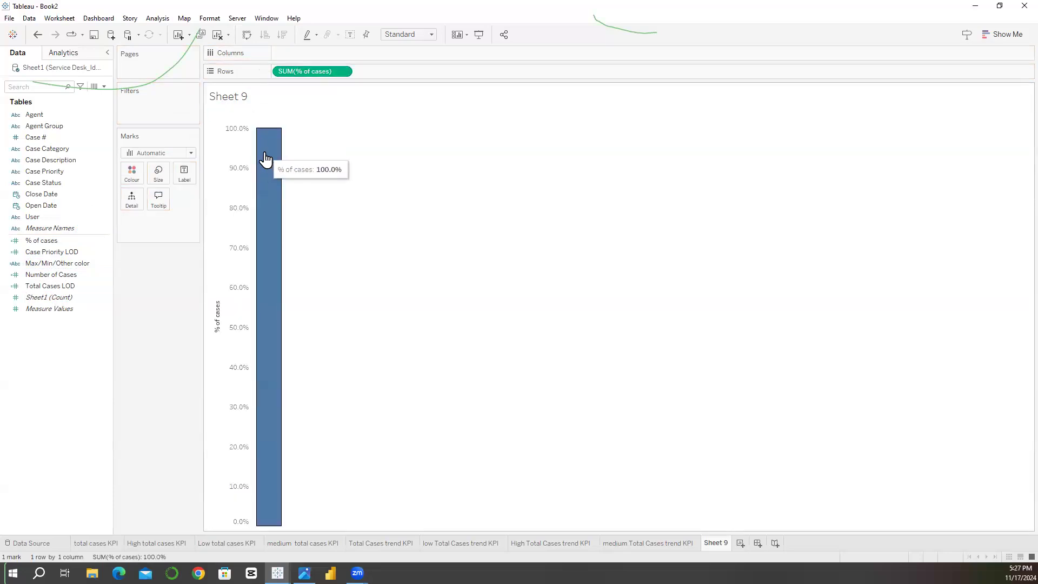
click(43, 139)
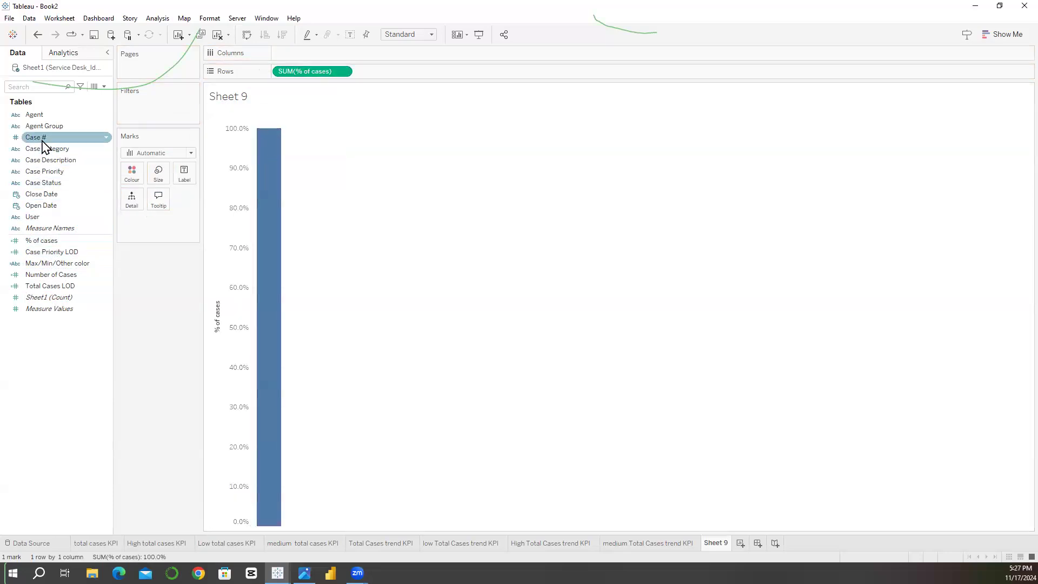
drag(48, 171, 139, 106)
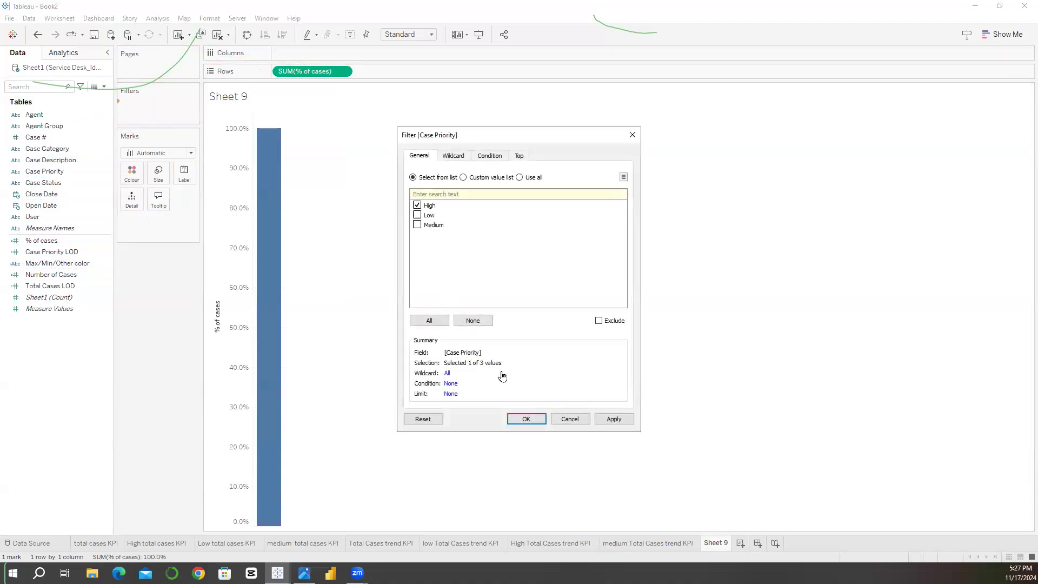
click(525, 419)
mouse_move(259, 313)
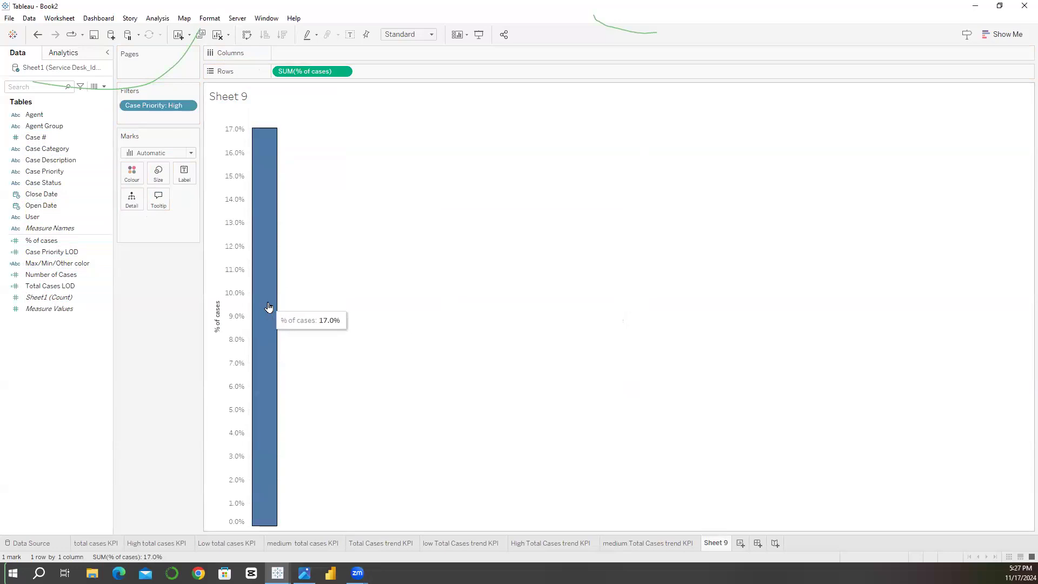
Step: Add an ad-hoc calculation Min(1) to the rows after SUM(% of cases)
double_click(373, 71)
text(Min(1))
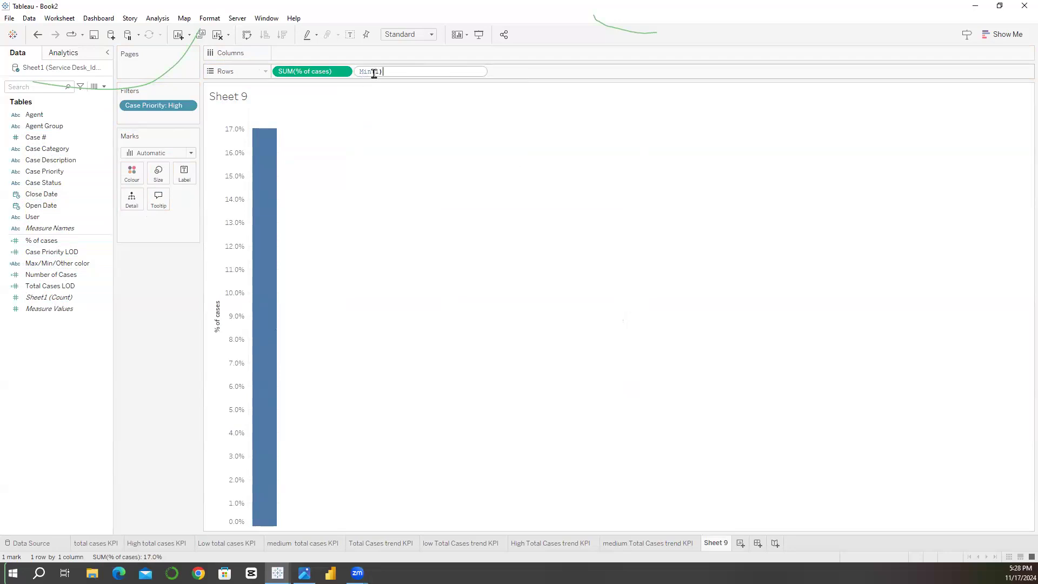
key(Return)
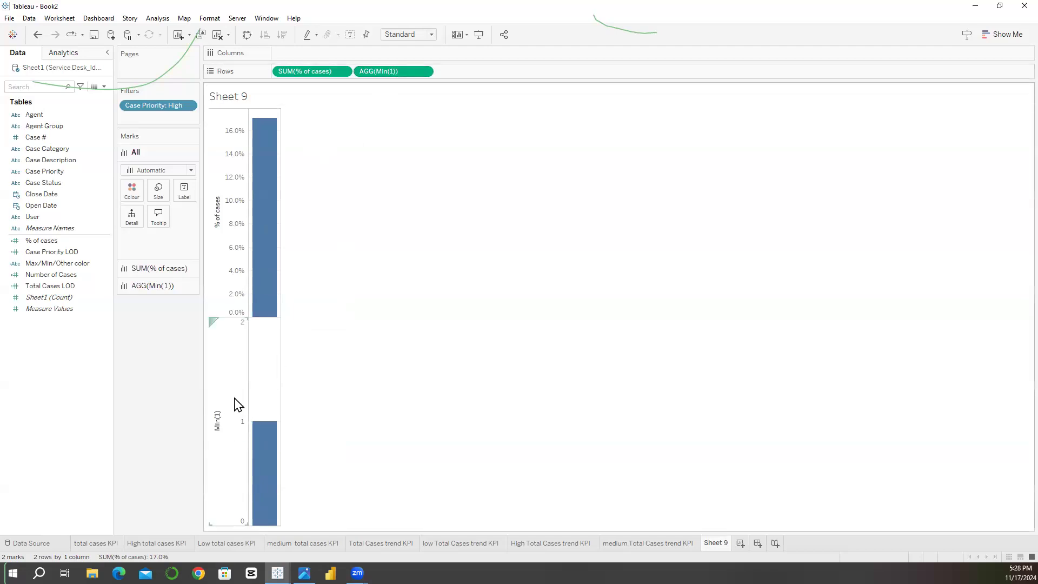
right_click(240, 442)
click(352, 387)
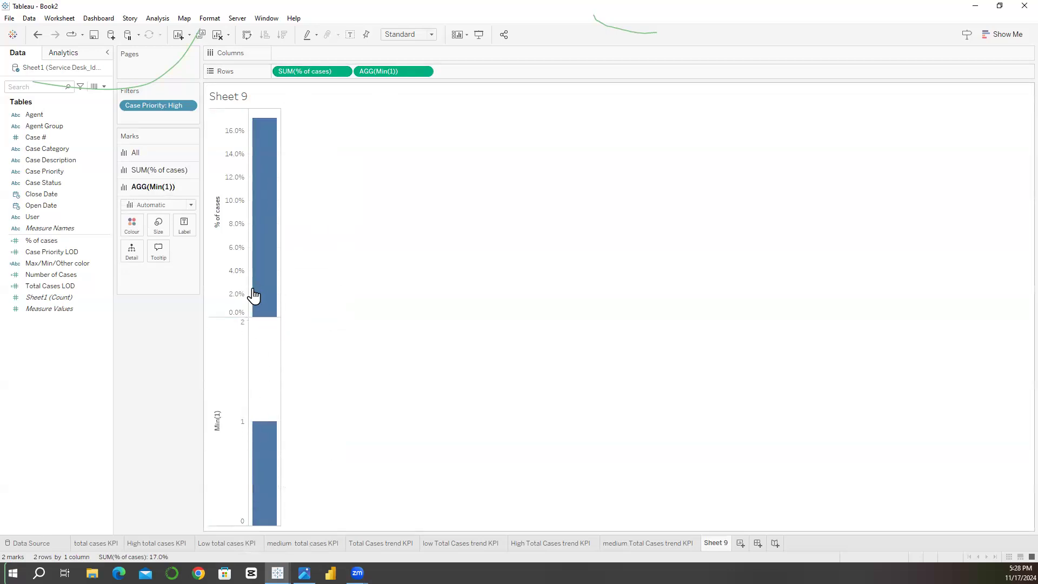
Step: Swap rows and columns to make the bars horizontal and fit the chart to Entire View
click(247, 35)
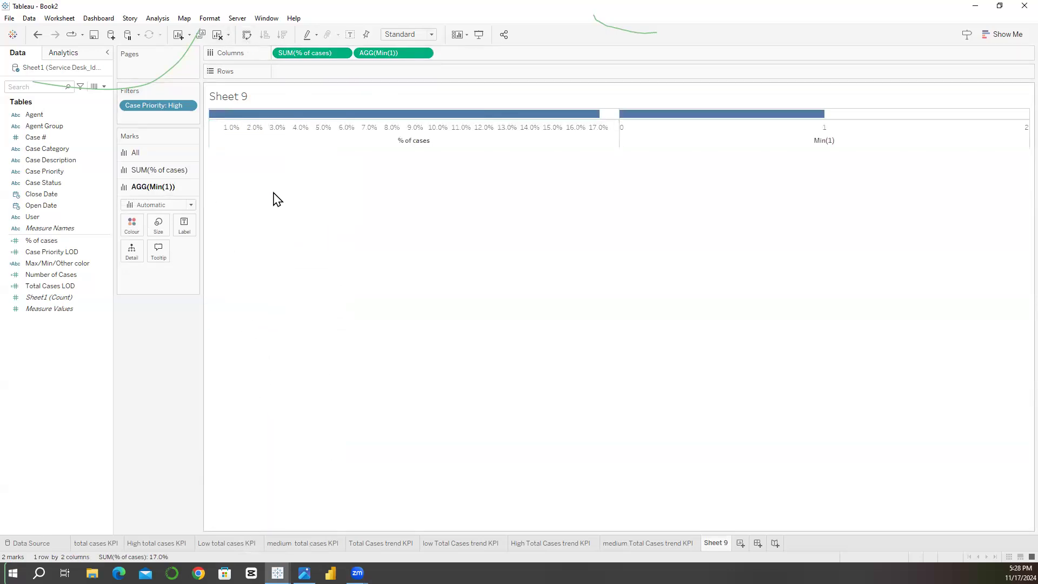
click(404, 36)
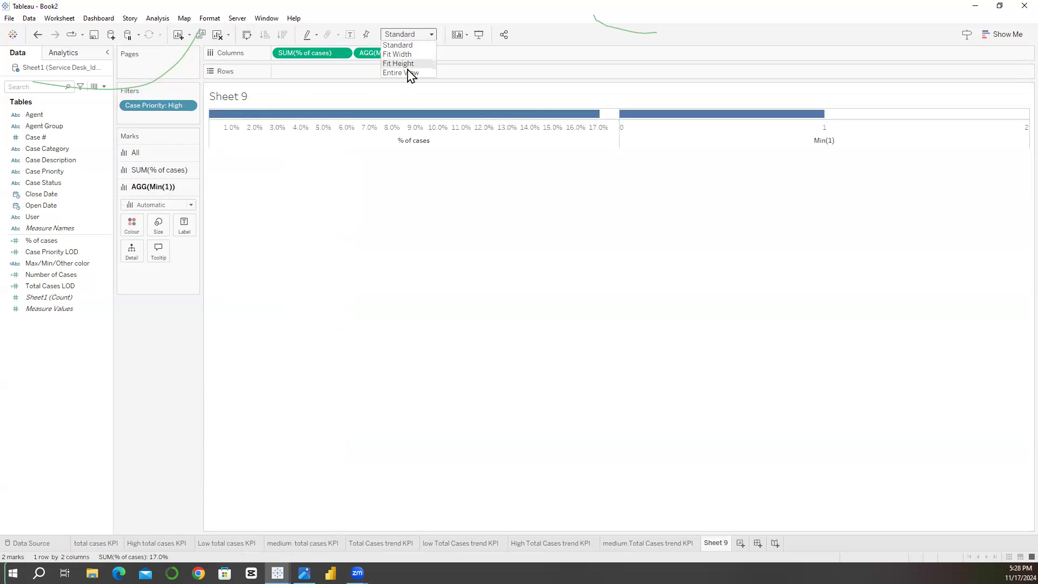
click(410, 73)
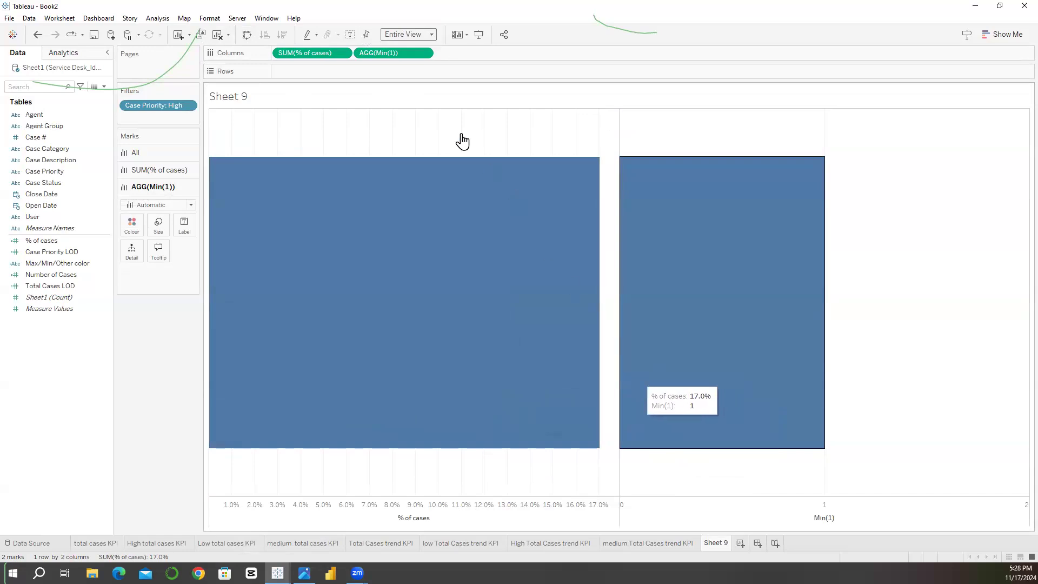
Step: Combine Min(1) and % of cases on a dual axis and set the mark type of all marks to Bar
right_click(416, 52)
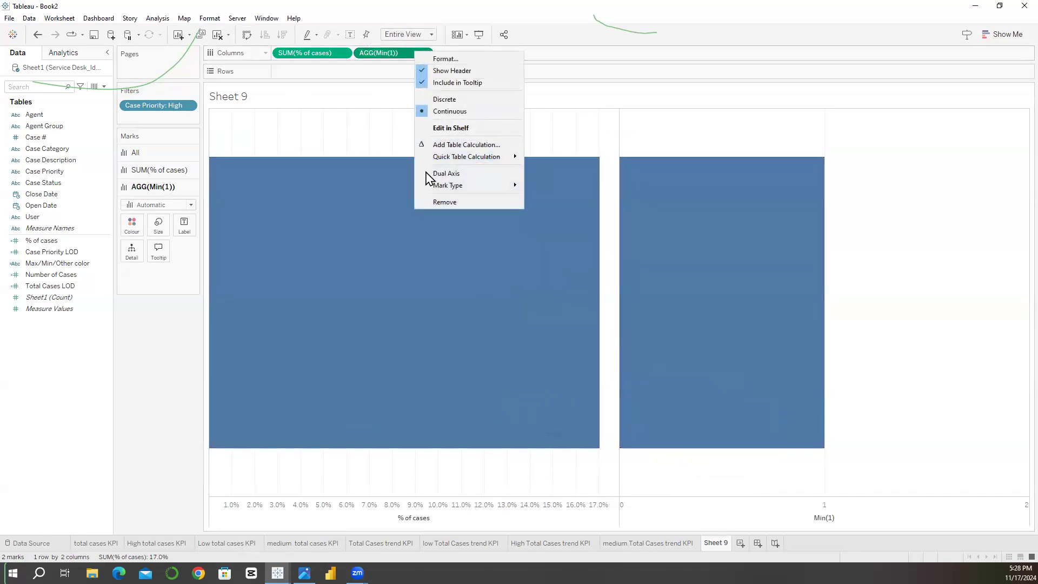
click(429, 173)
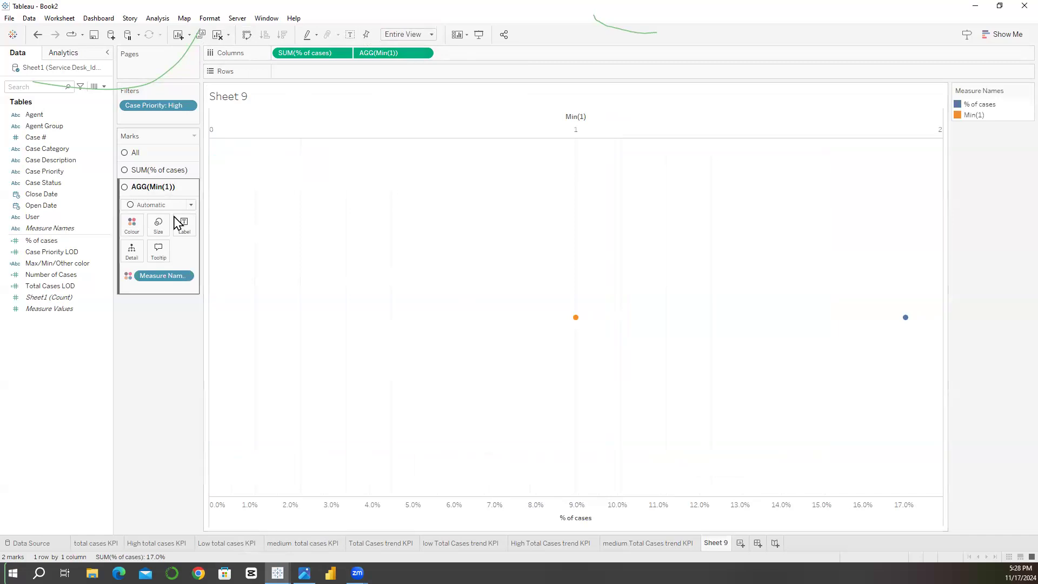
click(152, 158)
click(157, 274)
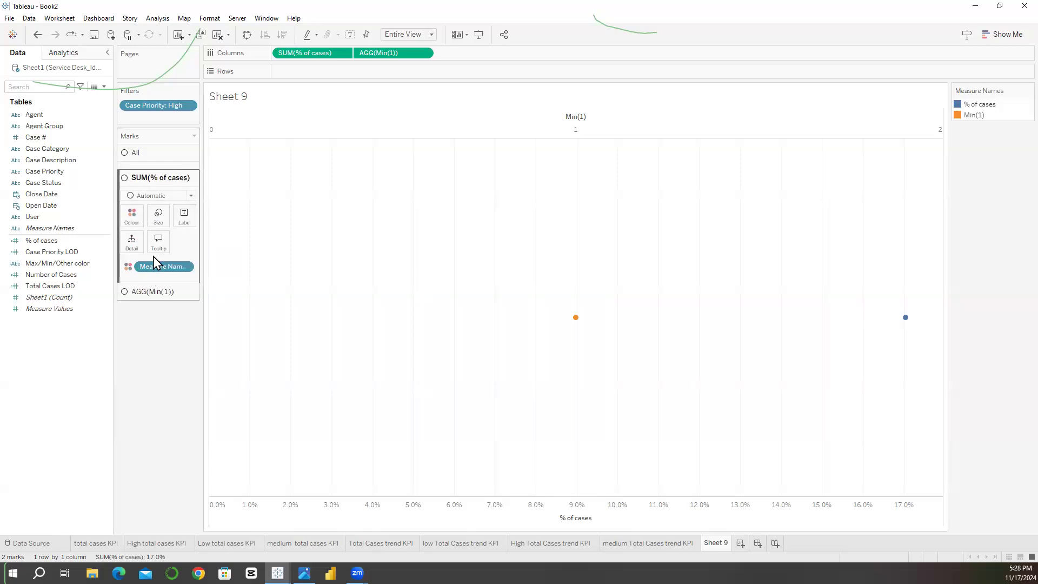
click(135, 285)
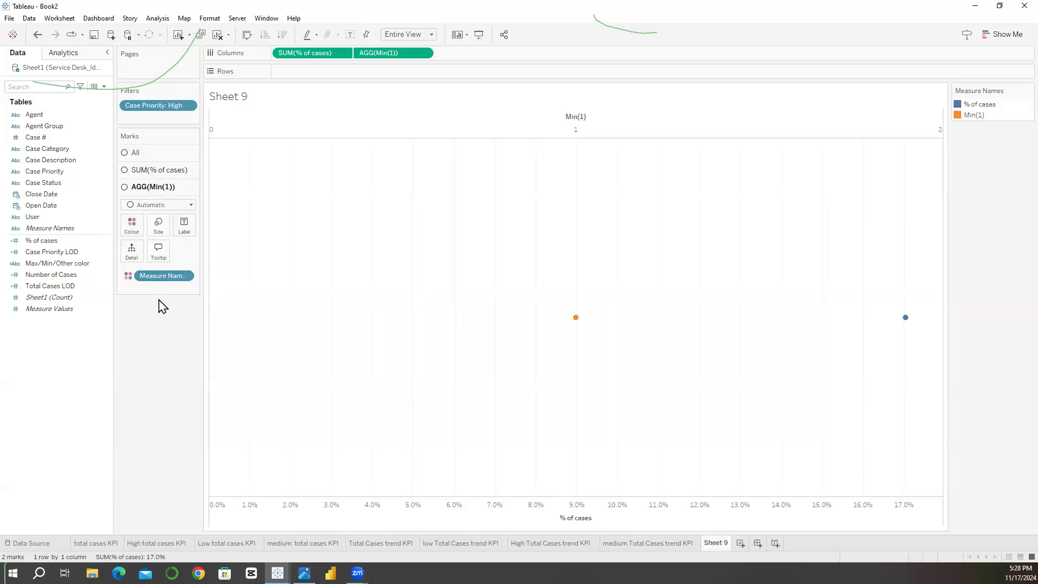
click(161, 154)
click(158, 170)
click(144, 187)
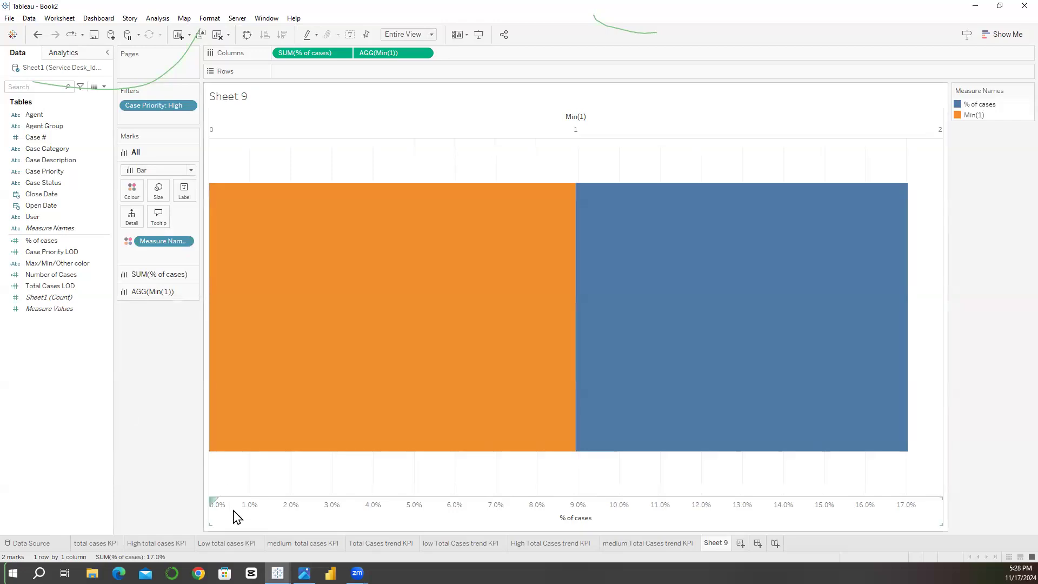
Step: Synchronise the % of cases axis with Min(1) and place SUM(% of cases) after AGG(Min(1)) on the columns
right_click(510, 511)
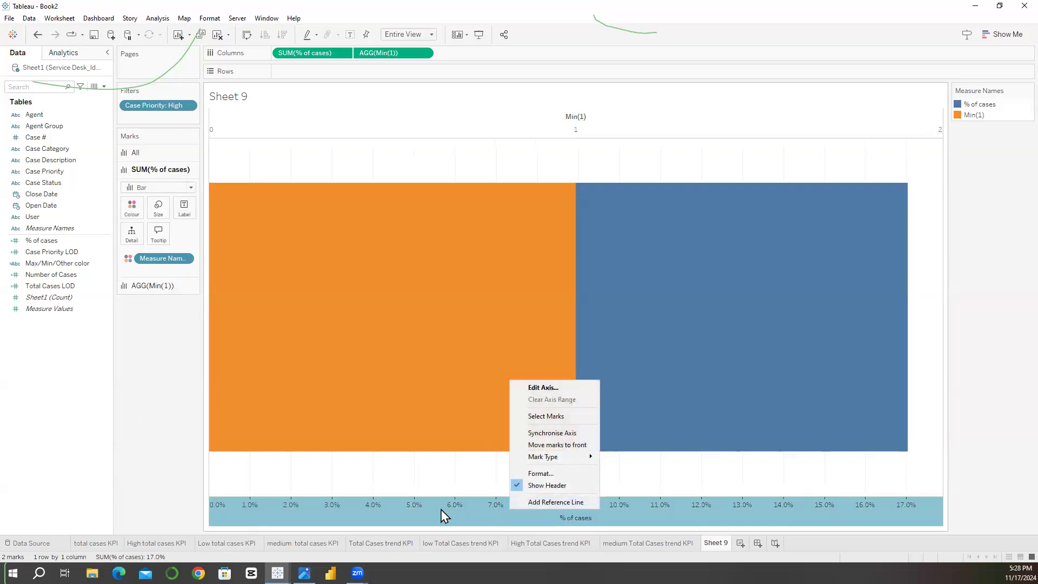
click(518, 433)
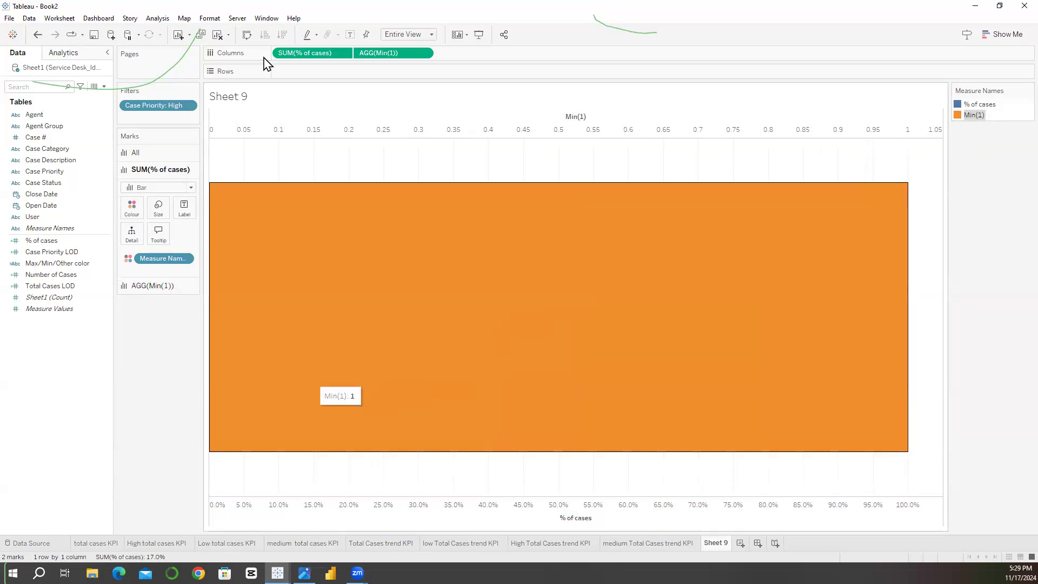
click(371, 53)
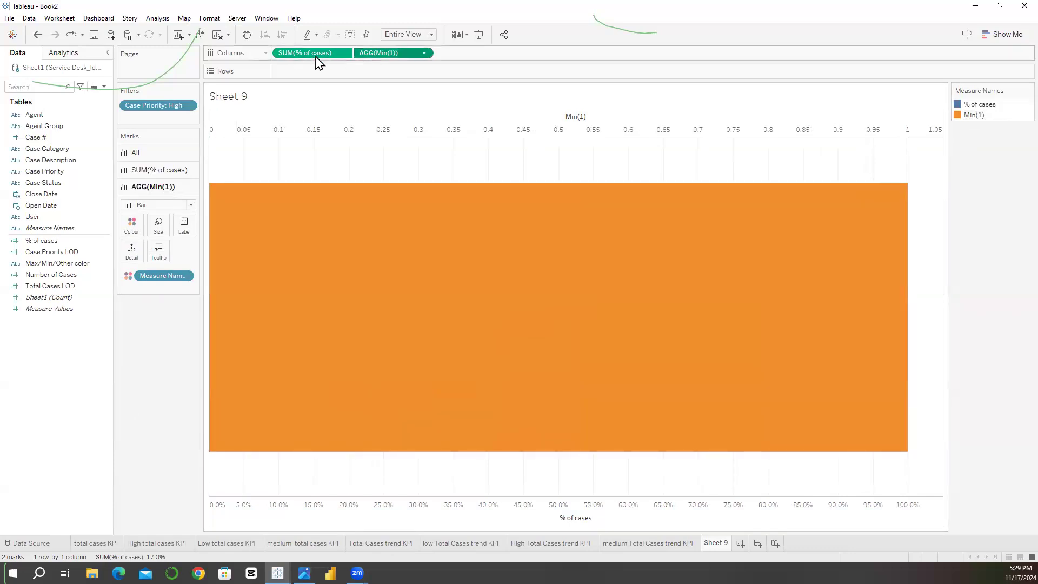
click(311, 53)
drag(312, 53, 476, 57)
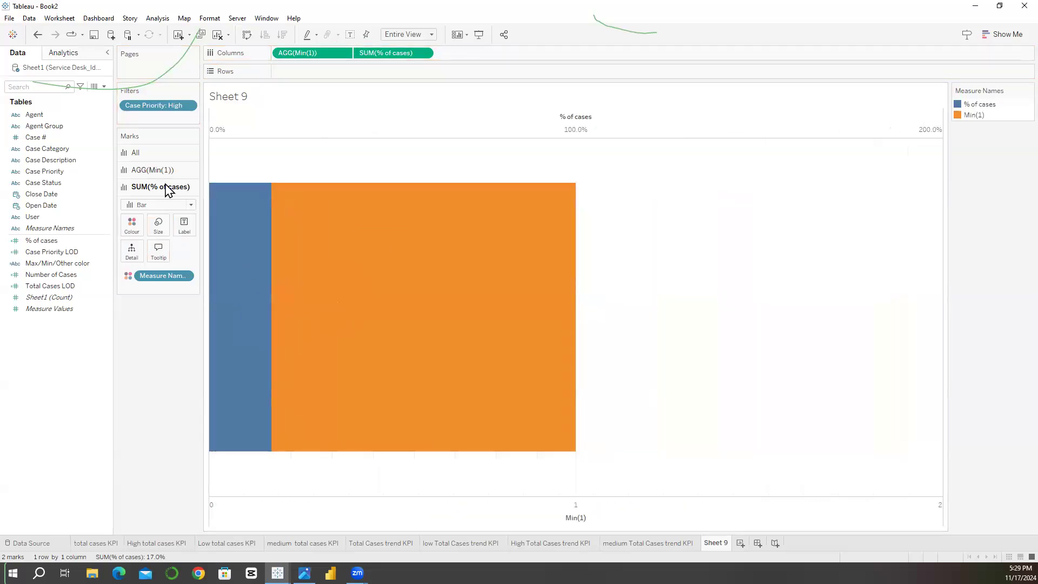
Step: Remove Measure Names from all marks and colour the Min(1) bar light lavender
click(154, 154)
drag(110, 421, 109, 422)
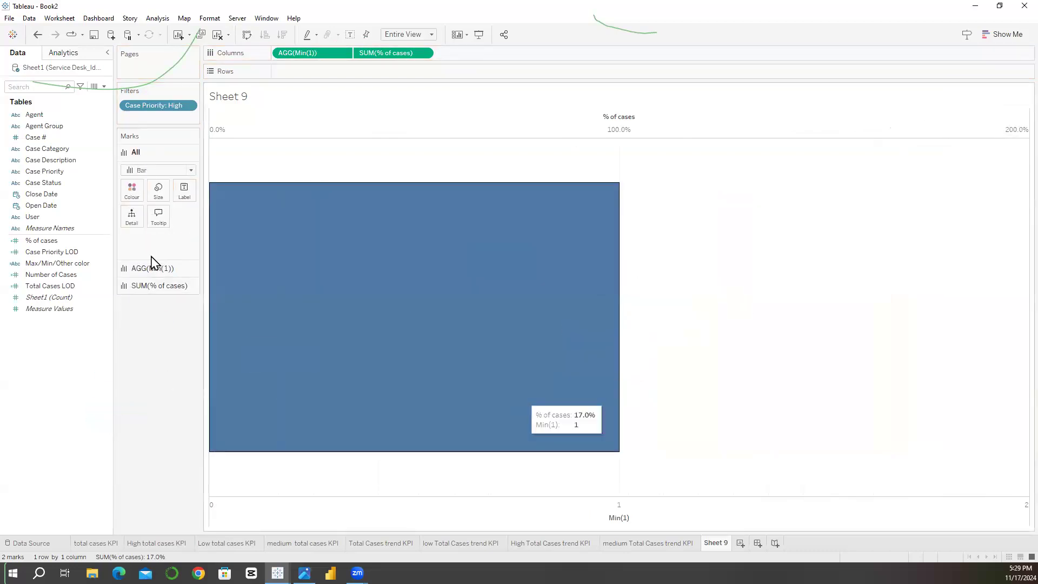
click(147, 268)
click(132, 208)
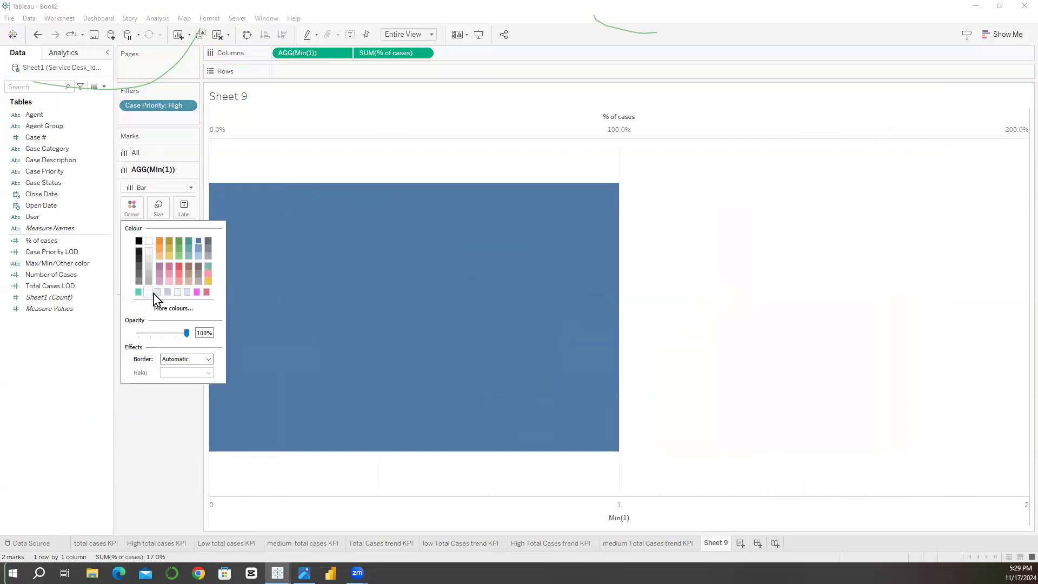
click(153, 294)
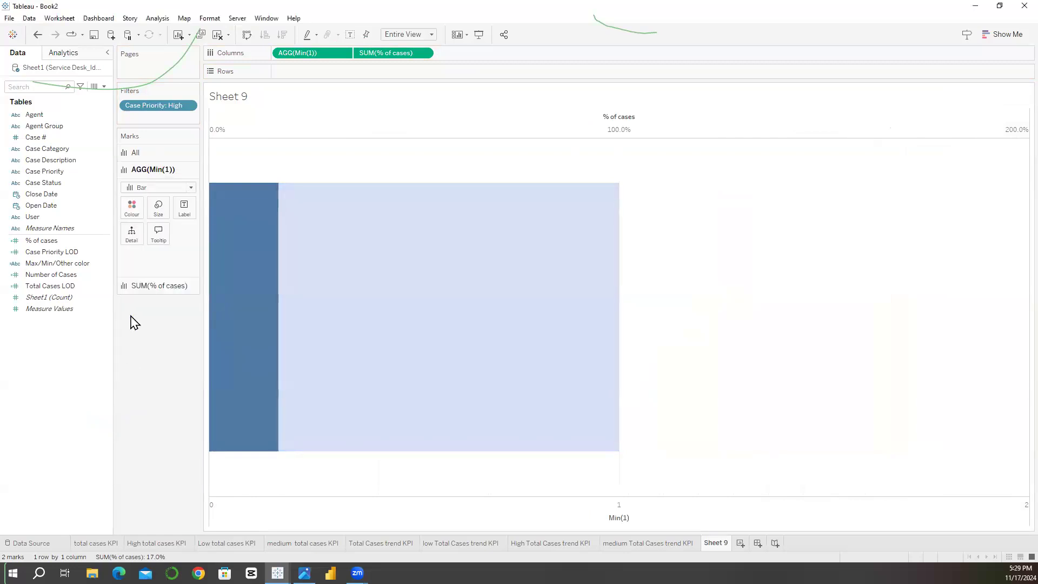
Step: Colour the SUM(% of cases) bar black
click(138, 286)
click(132, 224)
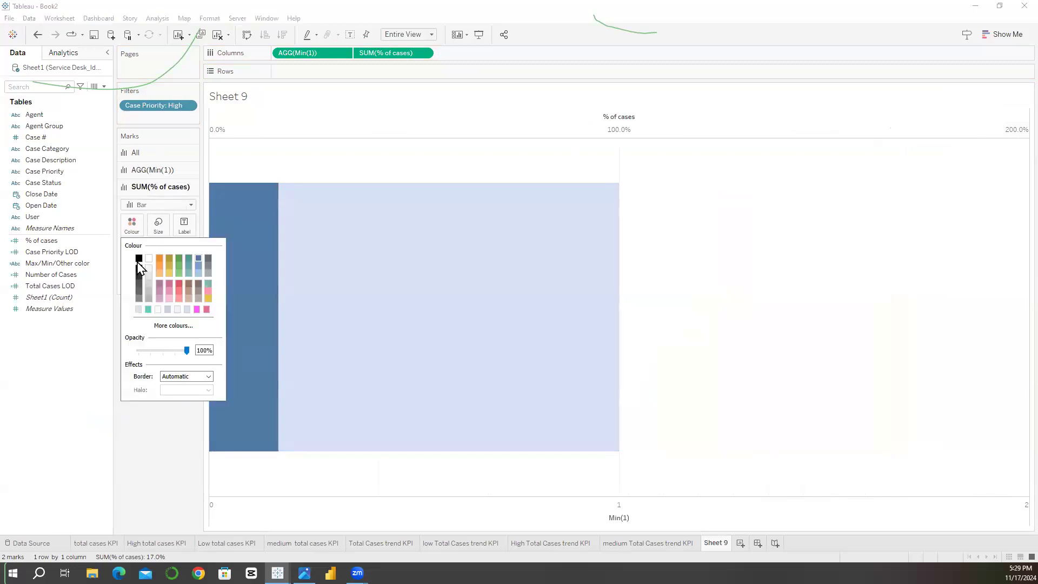
click(421, 539)
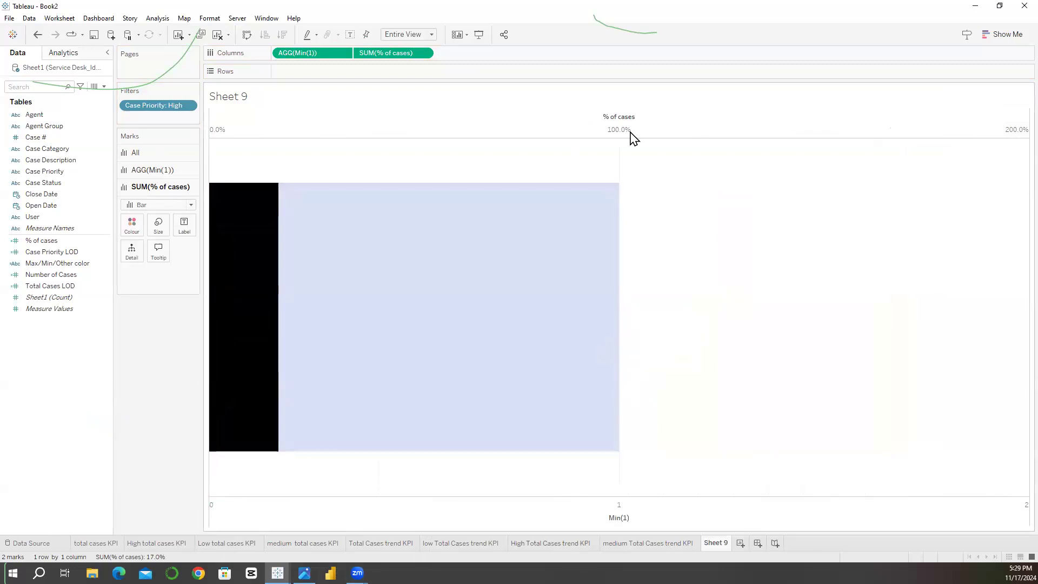
Step: Fix the Min(1) axis to a custom range from 0 to 1 and hide the axis headers
right_click(390, 516)
click(344, 382)
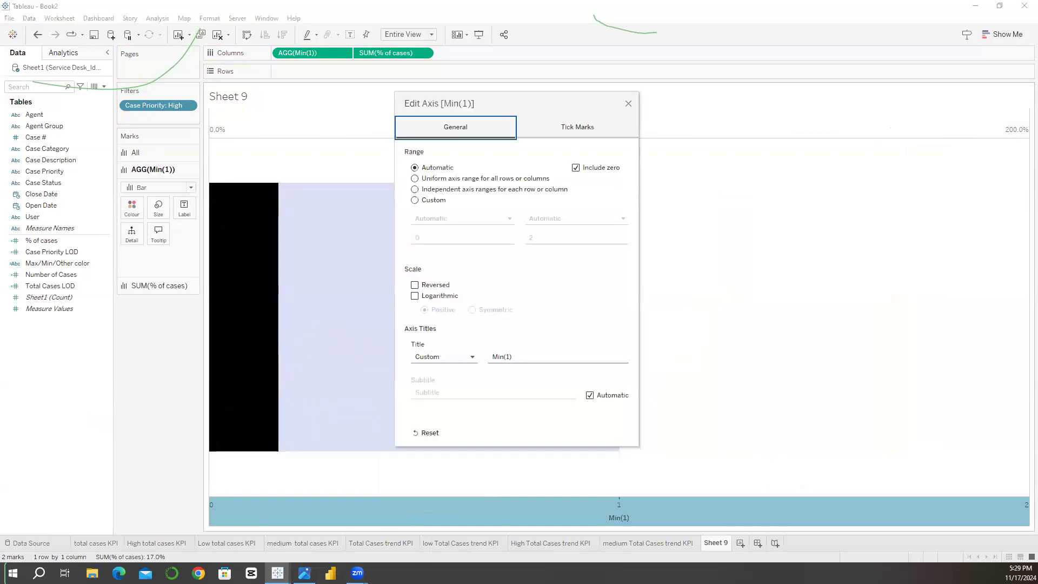
click(414, 201)
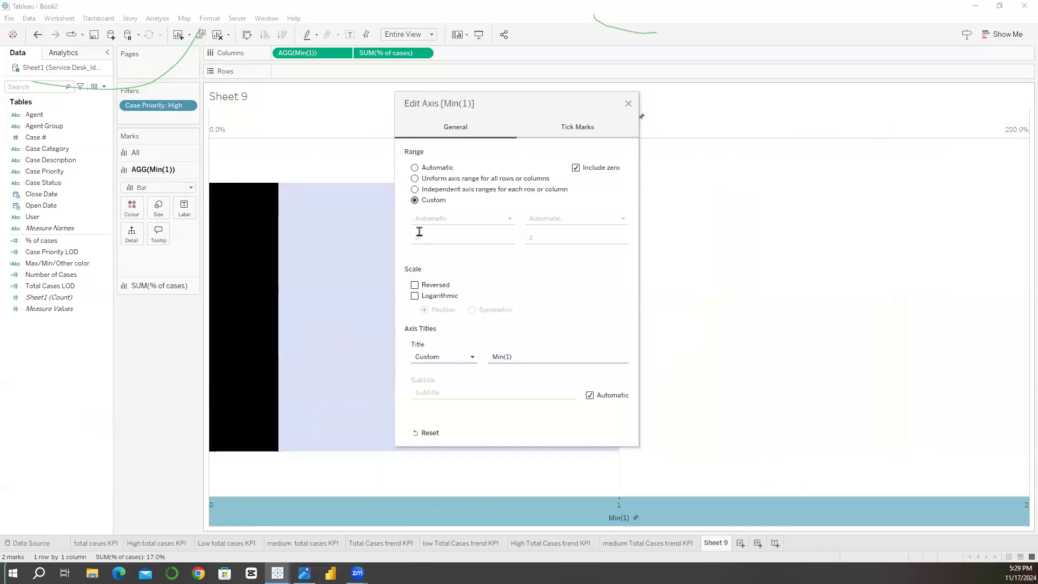
click(536, 238)
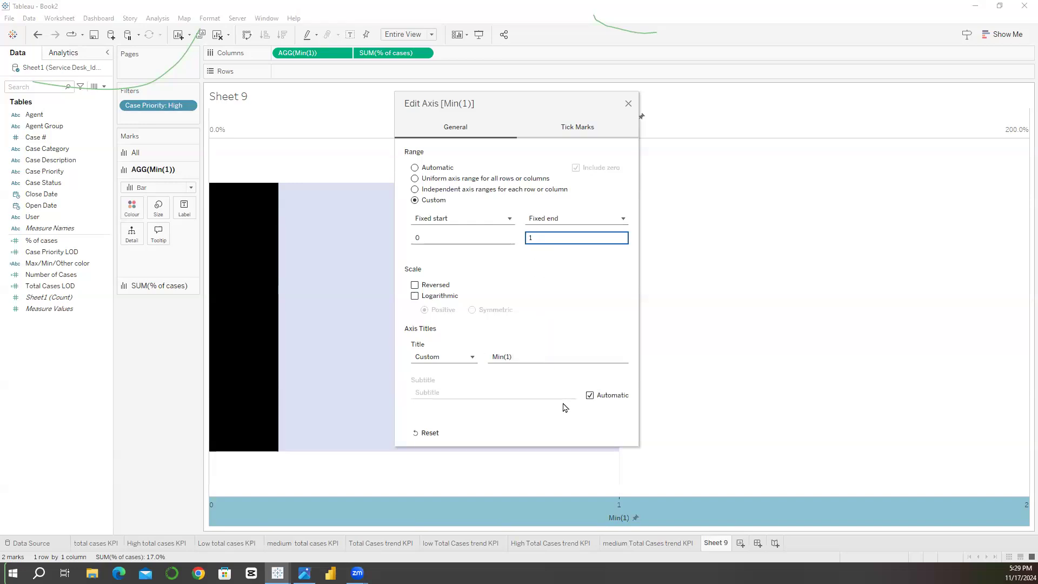
click(628, 103)
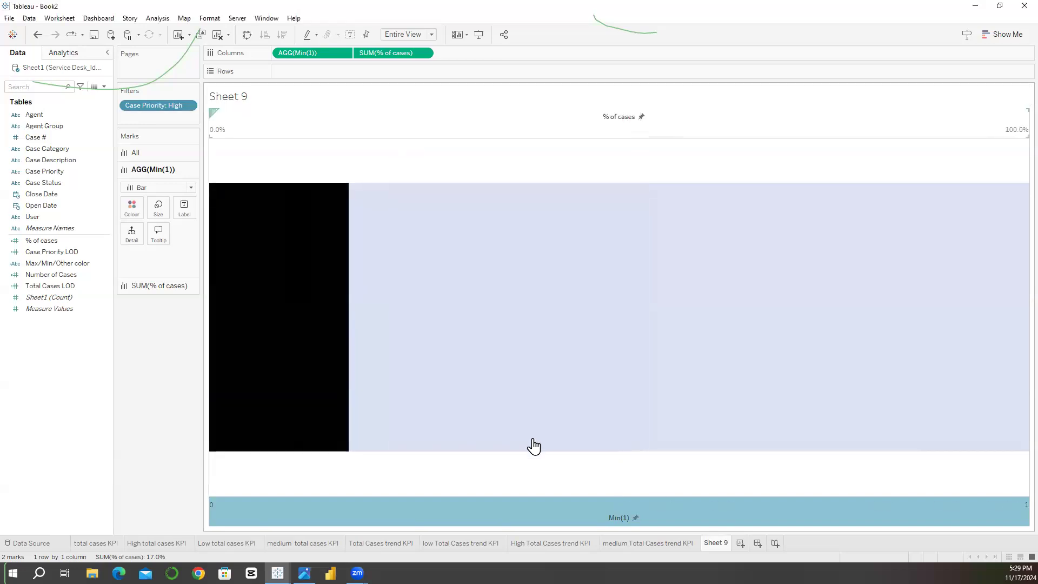
right_click(527, 515)
click(520, 482)
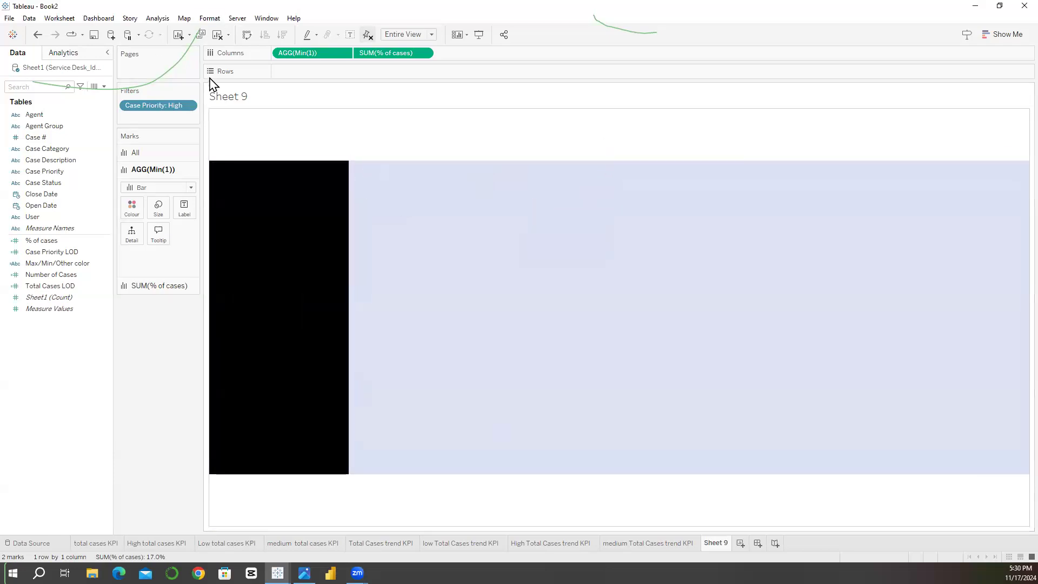
Step: Set the pane borders of the sheet's column divider and row divider to None
click(210, 18)
click(219, 106)
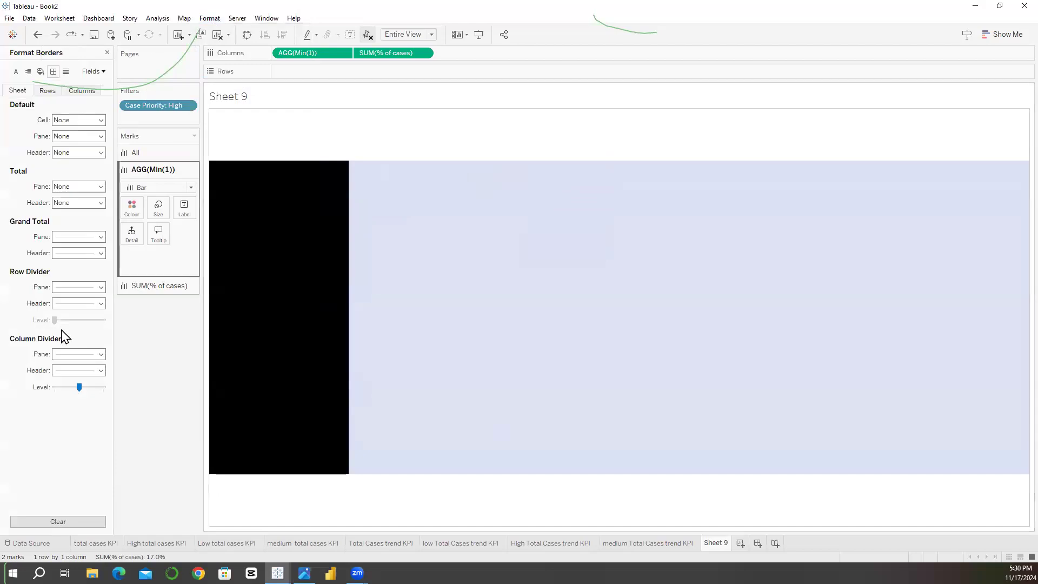
click(69, 360)
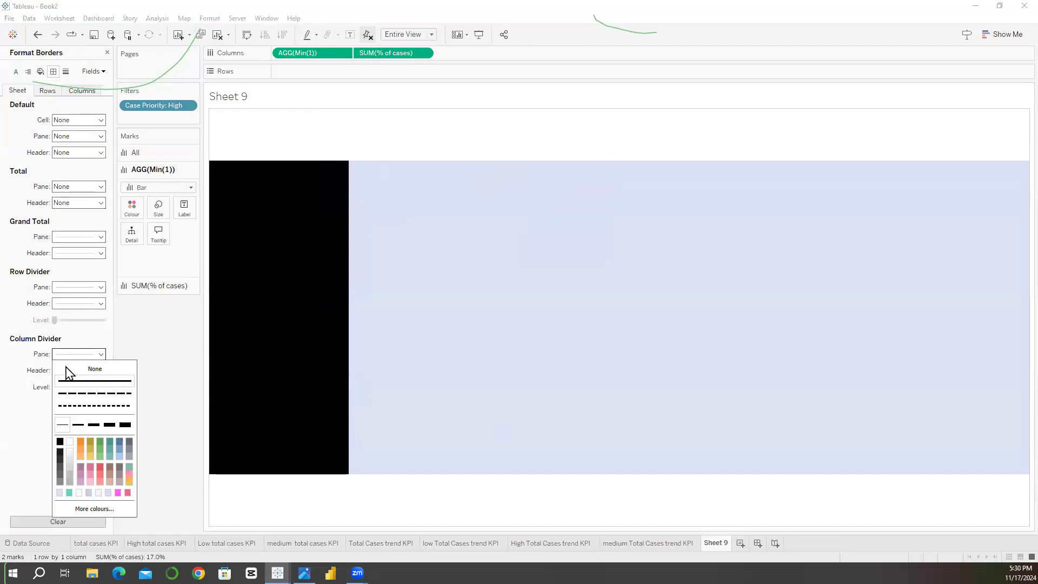
click(86, 369)
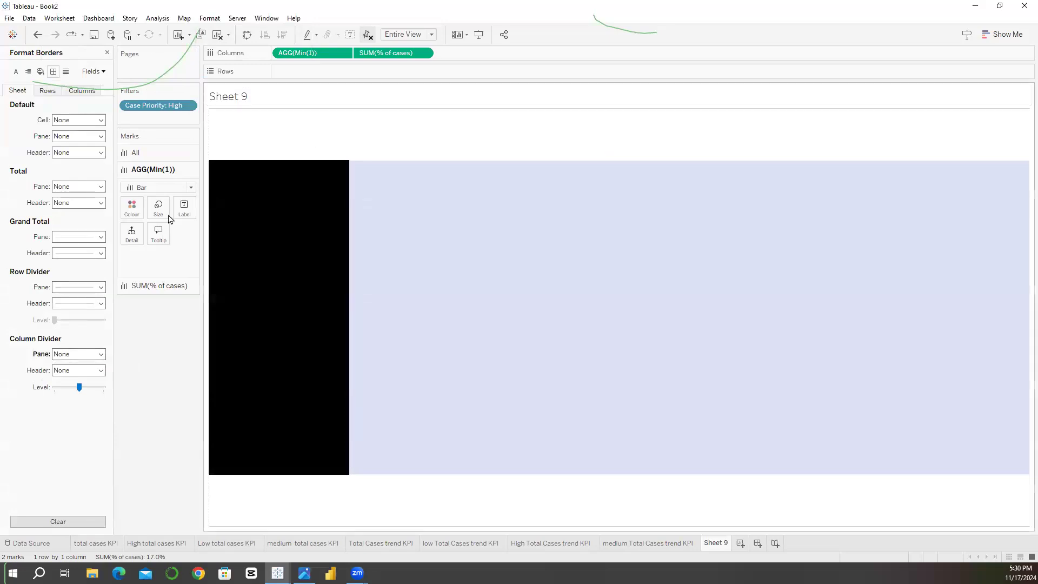
click(79, 287)
click(70, 302)
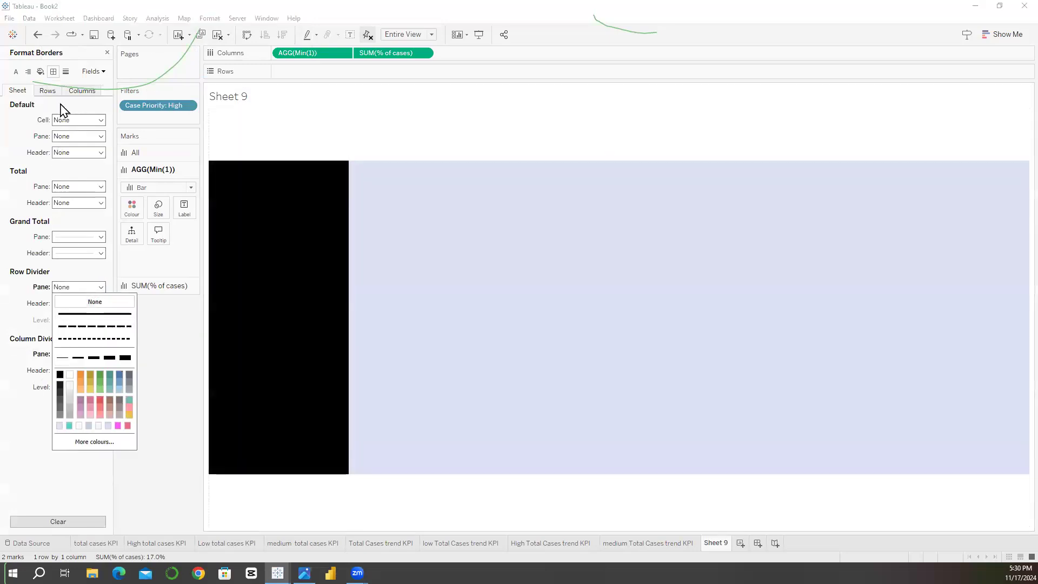
Step: Set the sheet's zero lines, reference lines, drop lines, trend lines and axis ticks to None
click(66, 72)
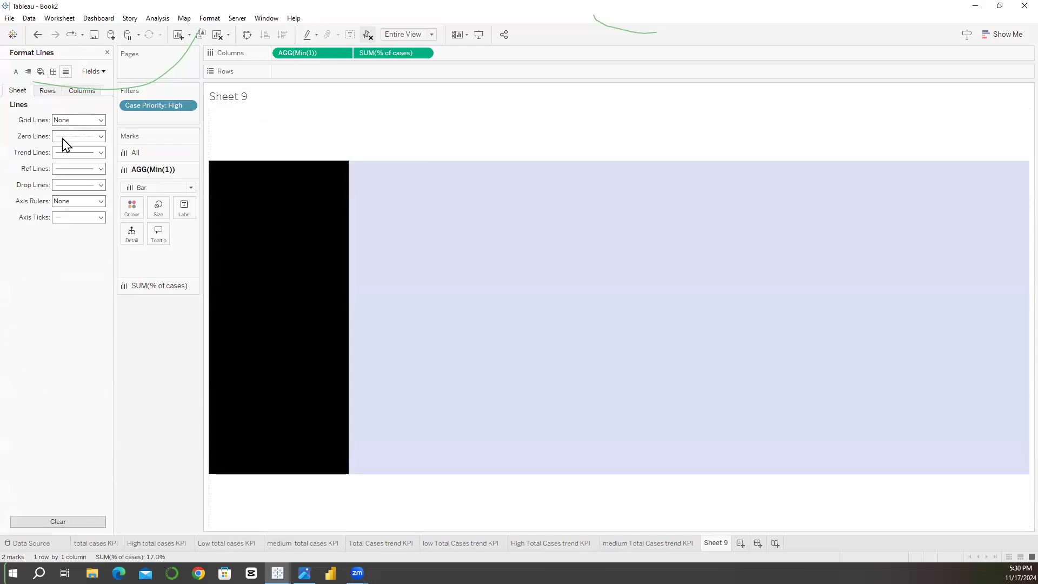
click(64, 139)
click(62, 152)
click(62, 172)
click(64, 184)
click(78, 185)
click(65, 200)
click(76, 152)
click(73, 166)
click(69, 218)
click(70, 232)
Step: Set the grid lines for the sheet's columns to None and close the line formatting
click(50, 92)
click(71, 120)
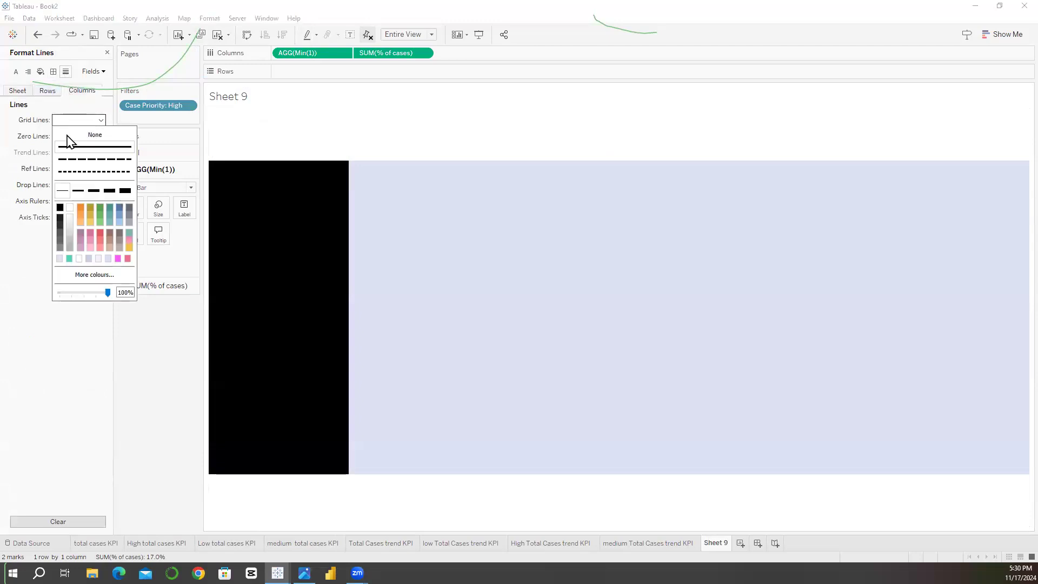
click(115, 330)
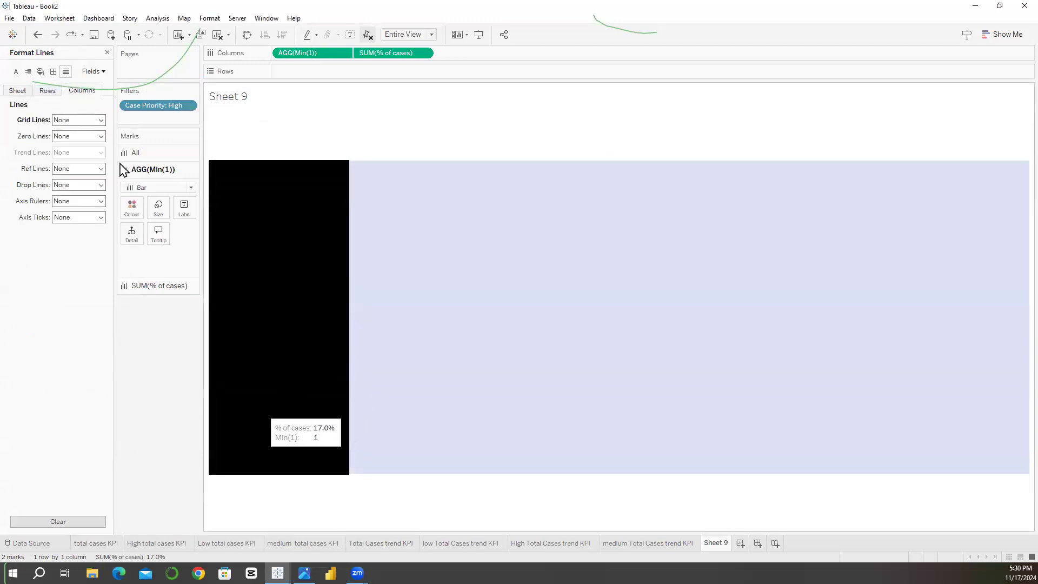
click(107, 52)
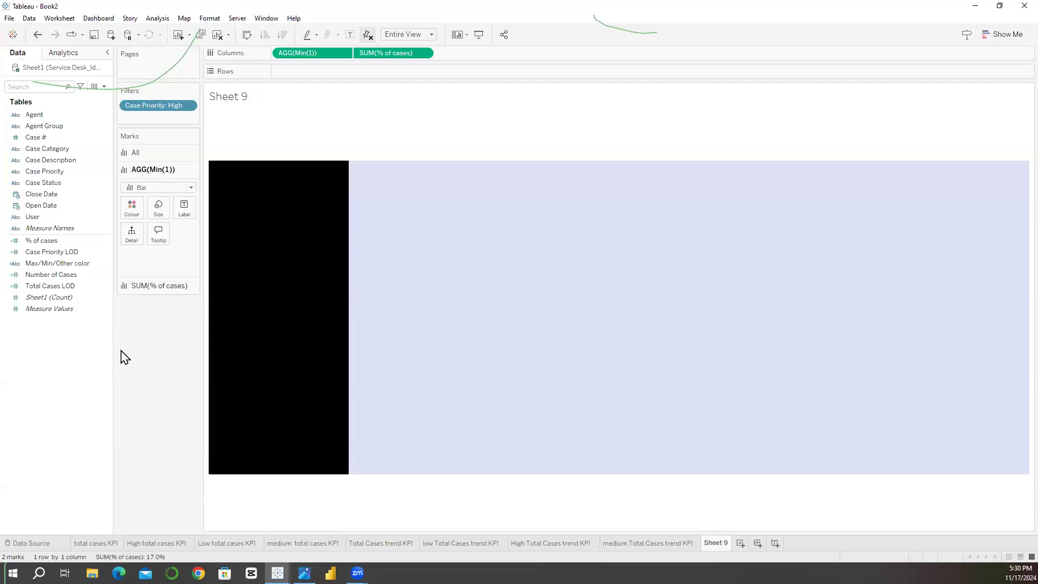
Step: Add % of cases as the label of the SUM(% of cases) bar
mouse_move(271, 282)
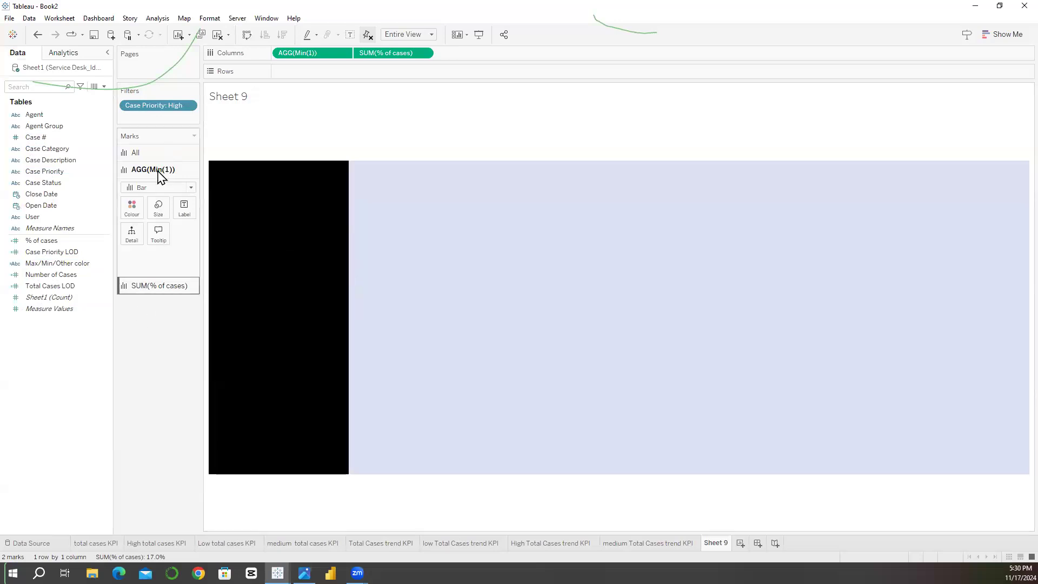
click(157, 285)
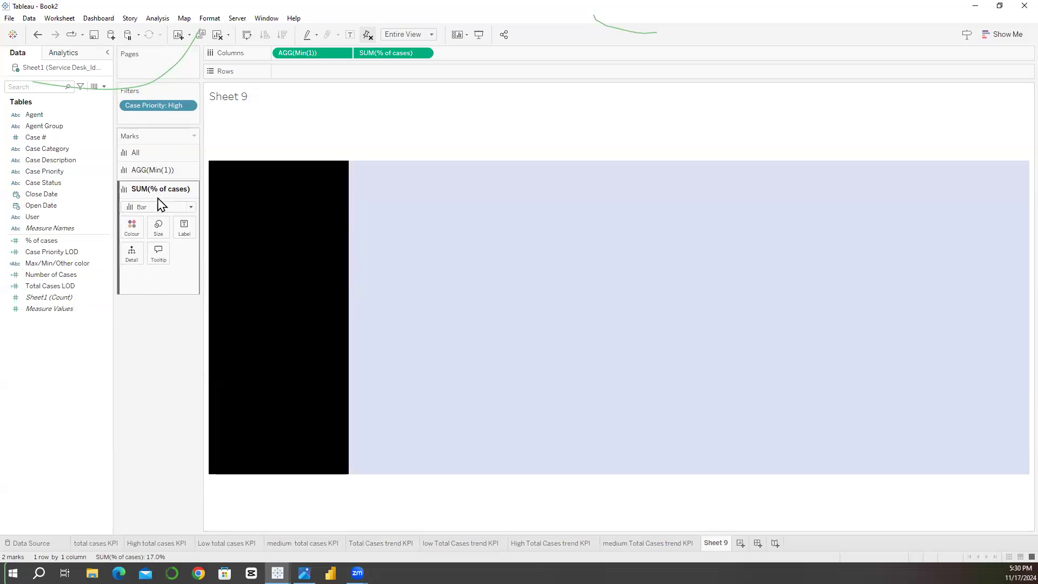
click(164, 170)
click(161, 287)
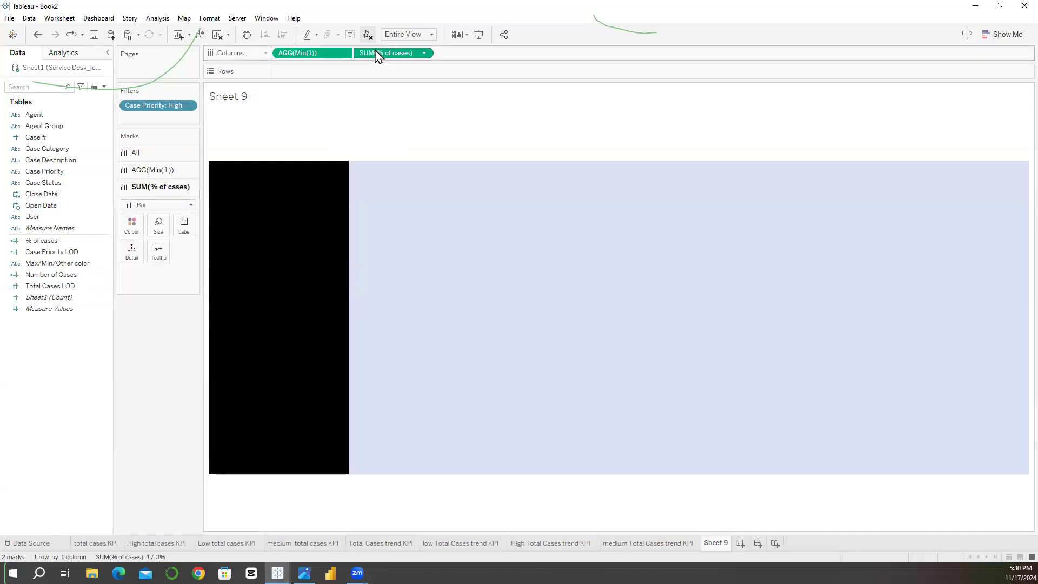
drag(43, 240, 182, 230)
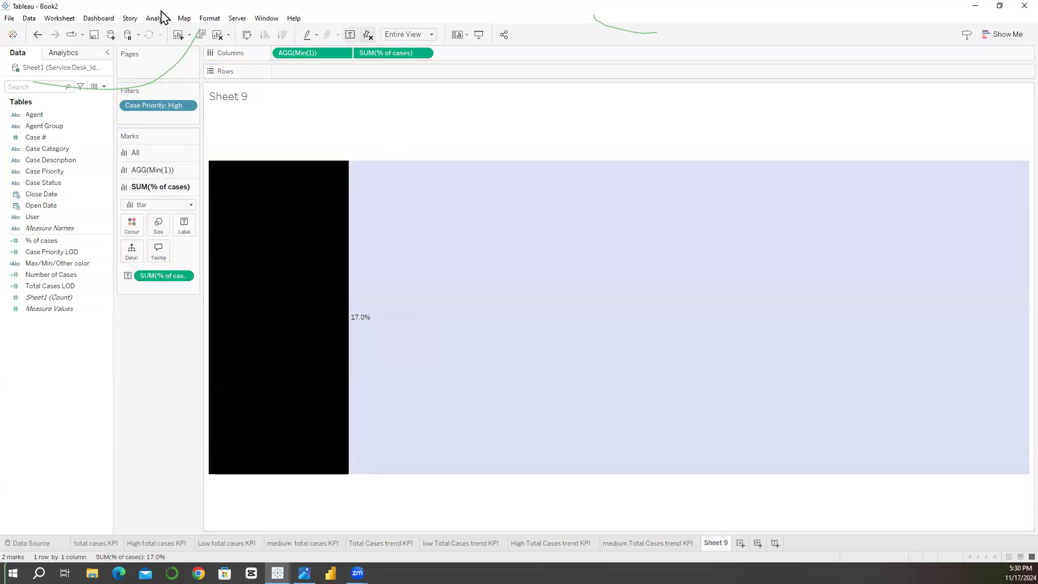
Step: Set the default font of the whole worksheet to Roboto
click(216, 19)
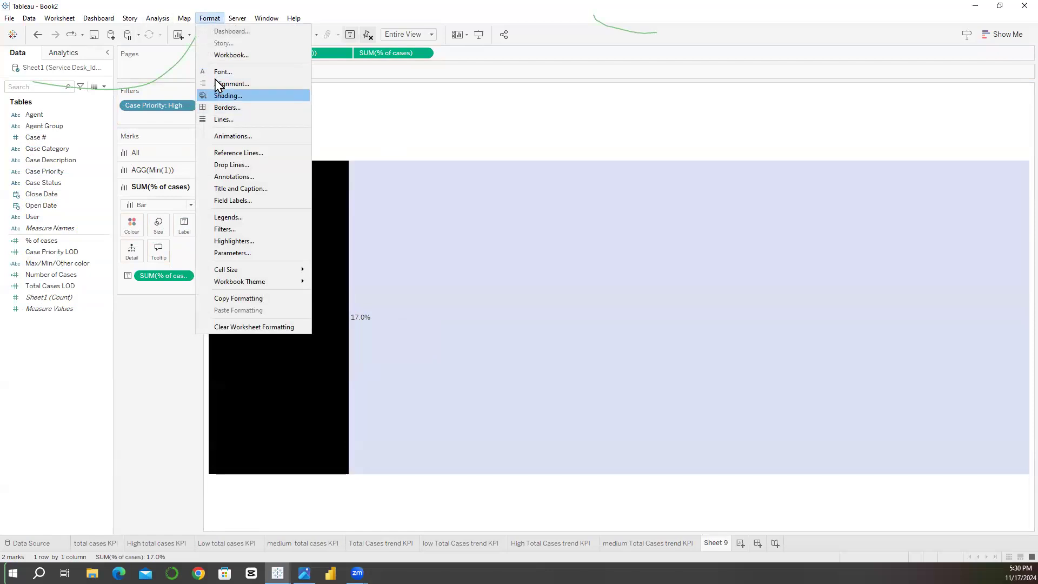
click(223, 71)
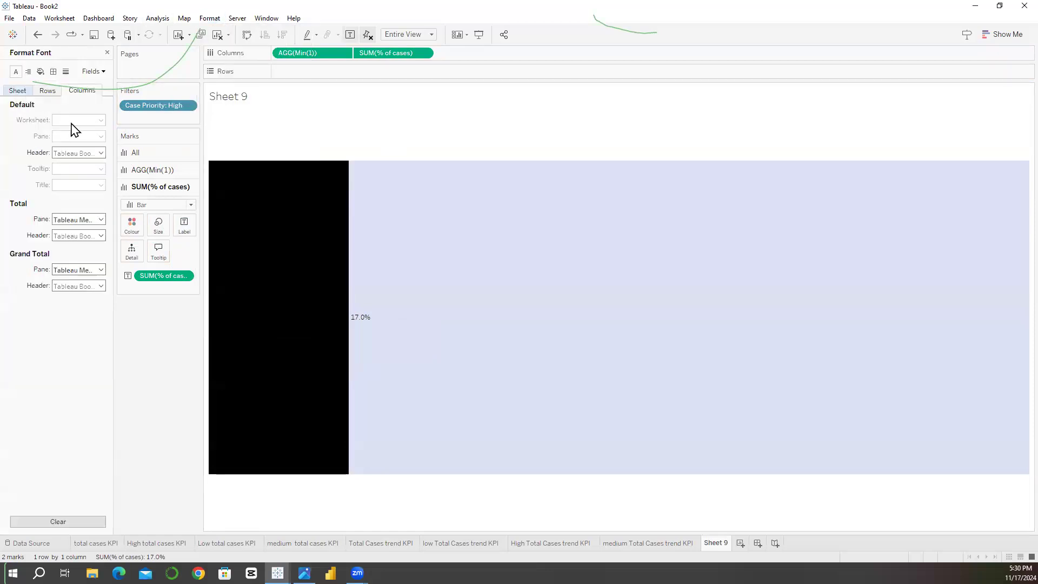
click(76, 121)
click(128, 135)
scroll(97, 209, up, 5)
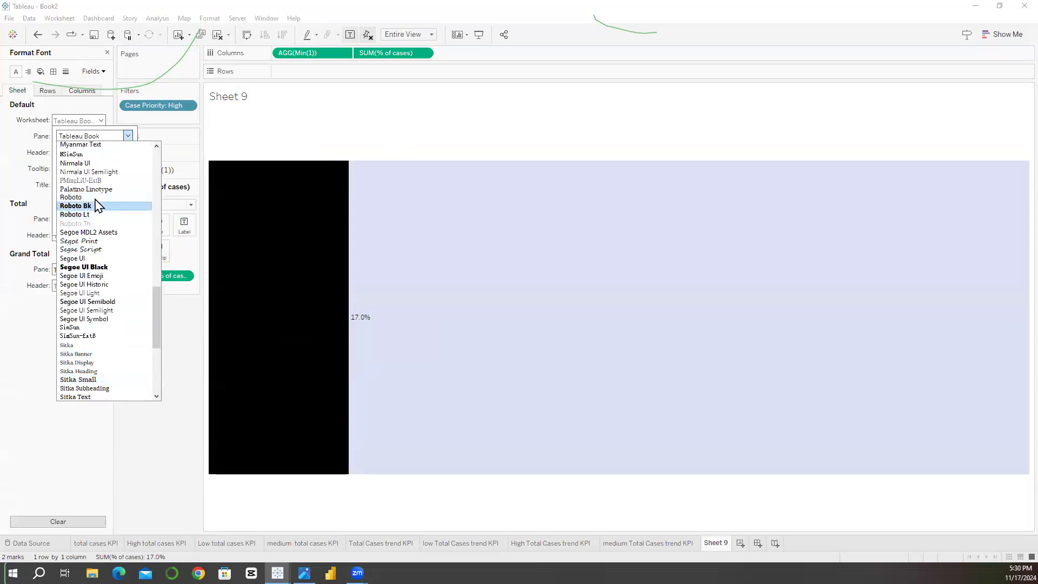
click(76, 197)
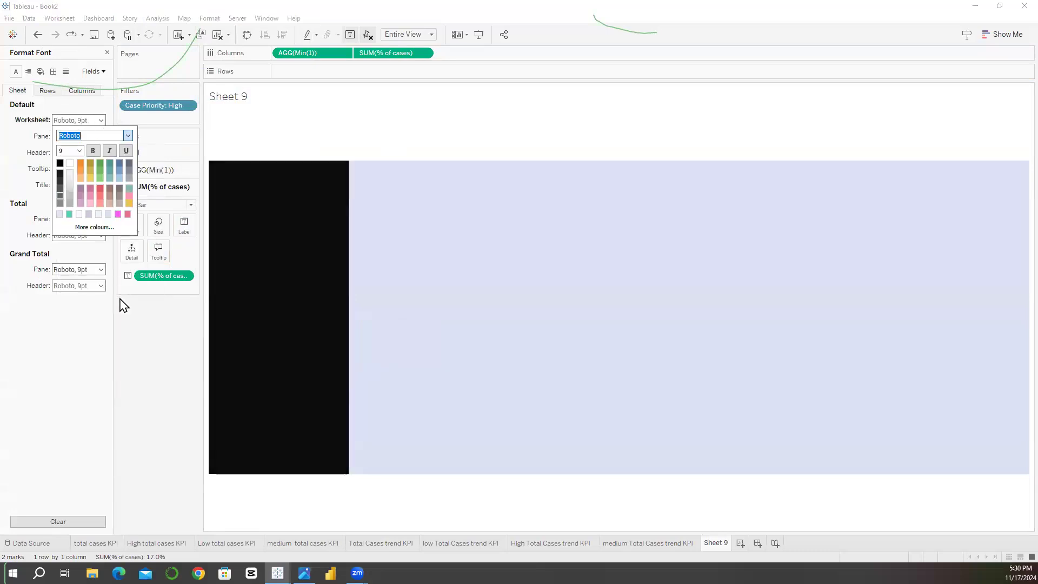
Step: Align the SUM(% of cases) bar's label horizontally to the left
click(184, 225)
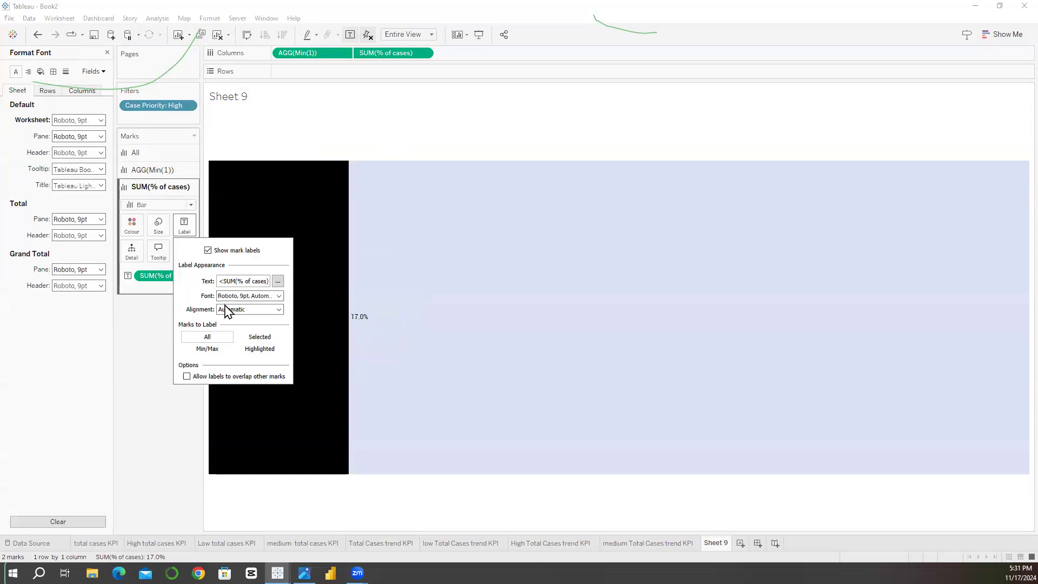
click(232, 310)
click(231, 353)
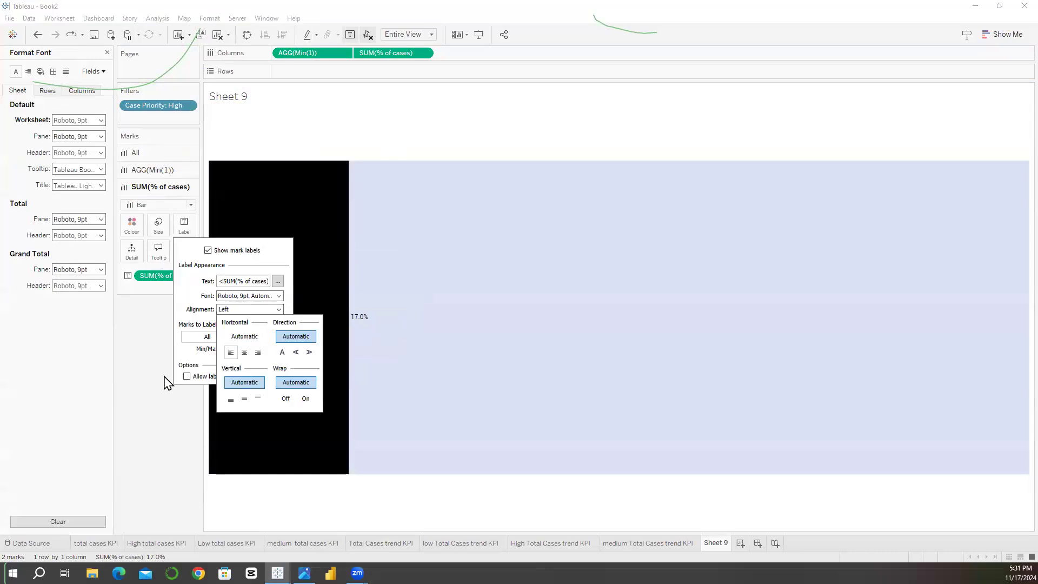
click(153, 380)
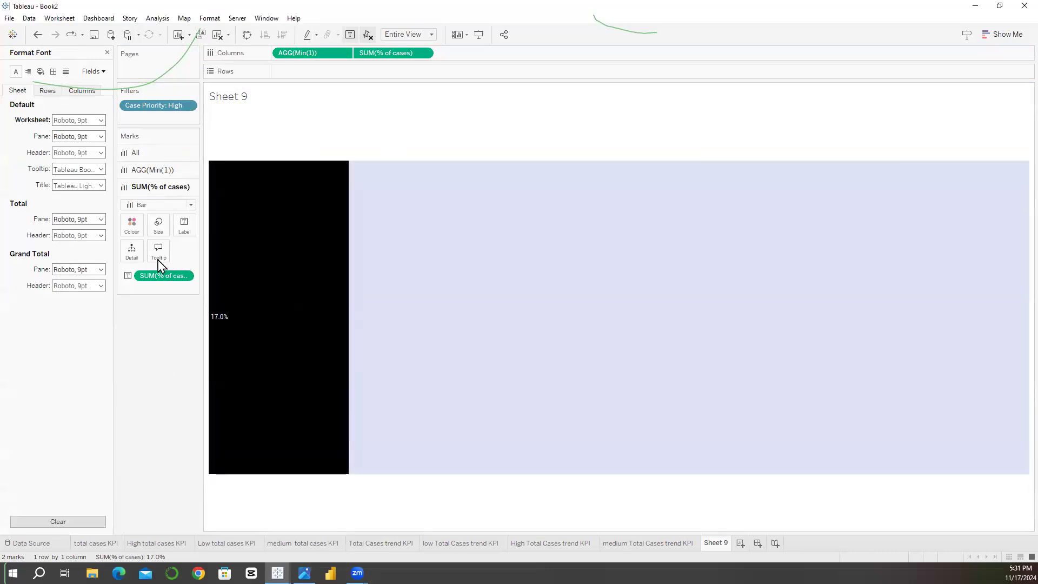
Step: Align the SUM(% of cases) bar's label horizontally to the centre
click(182, 234)
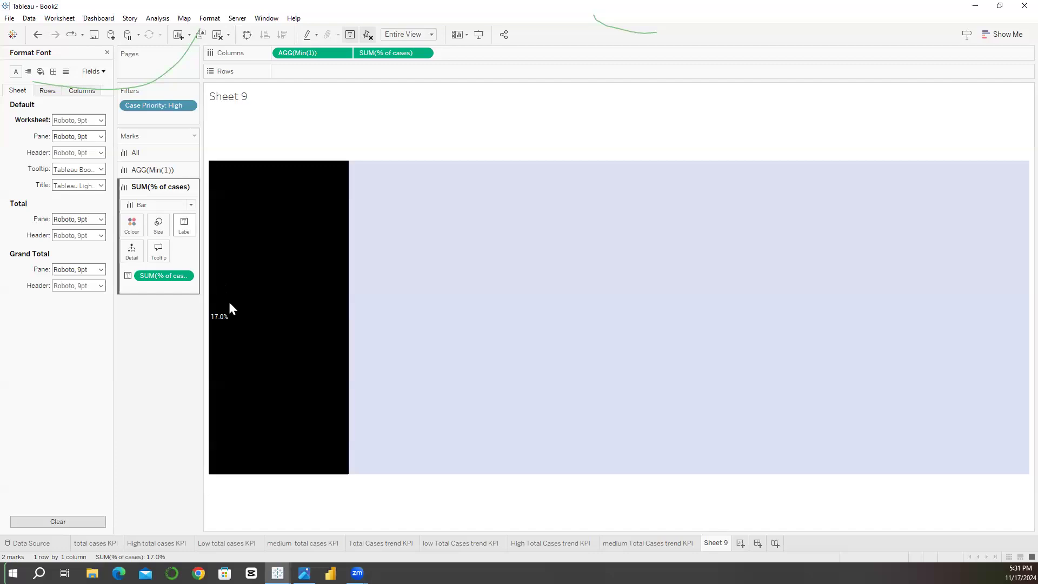
click(247, 309)
click(243, 352)
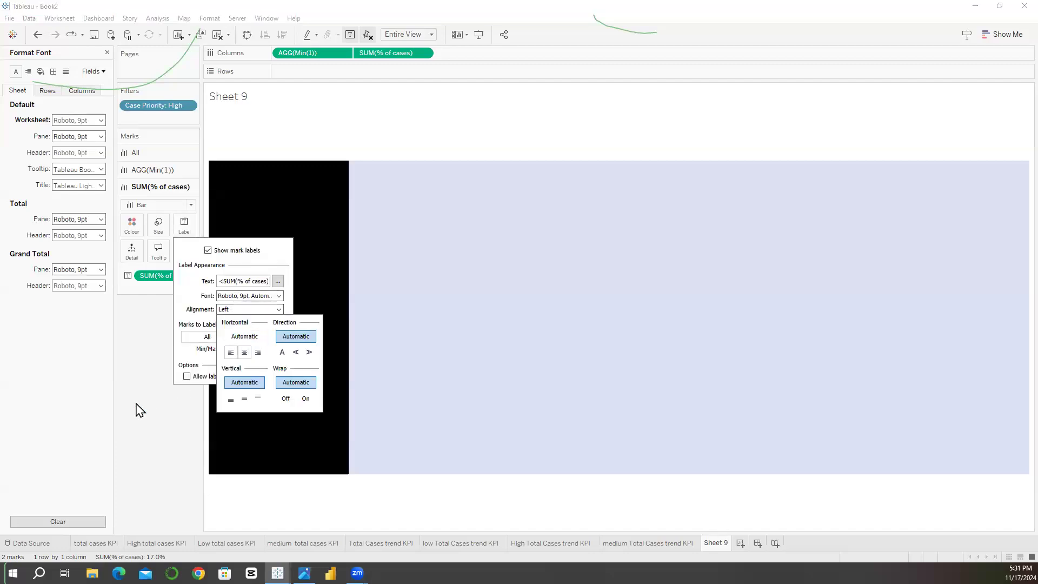
click(131, 403)
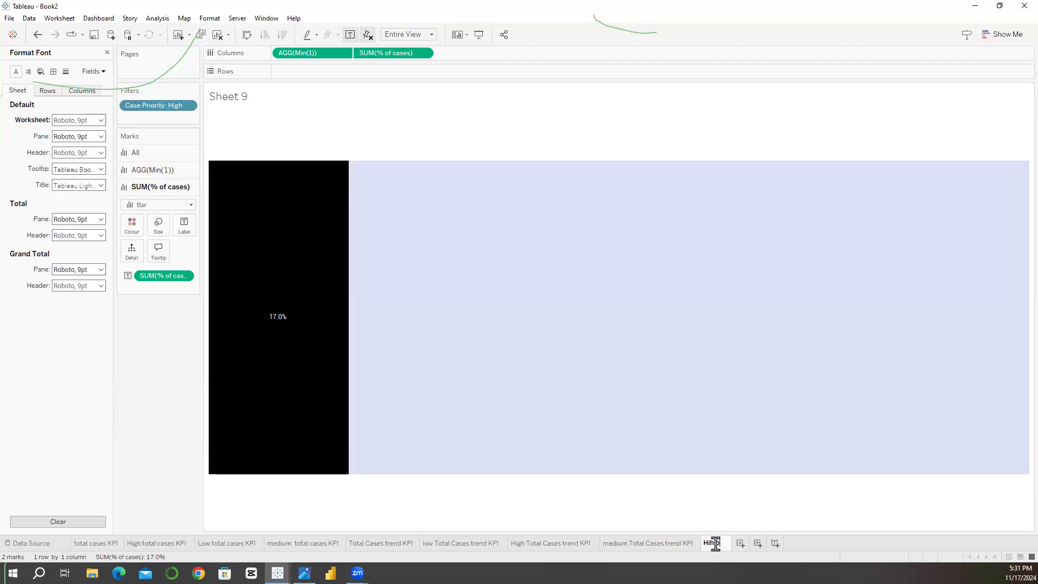
Step: Rename Sheet 9 as "Hih pprogree bar kpi"
text(ogree bar kpi)
key(Return)
Step: Duplicate the High priority progress bar sheet and filter the copy's Case Priority to Low only
right_click(717, 544)
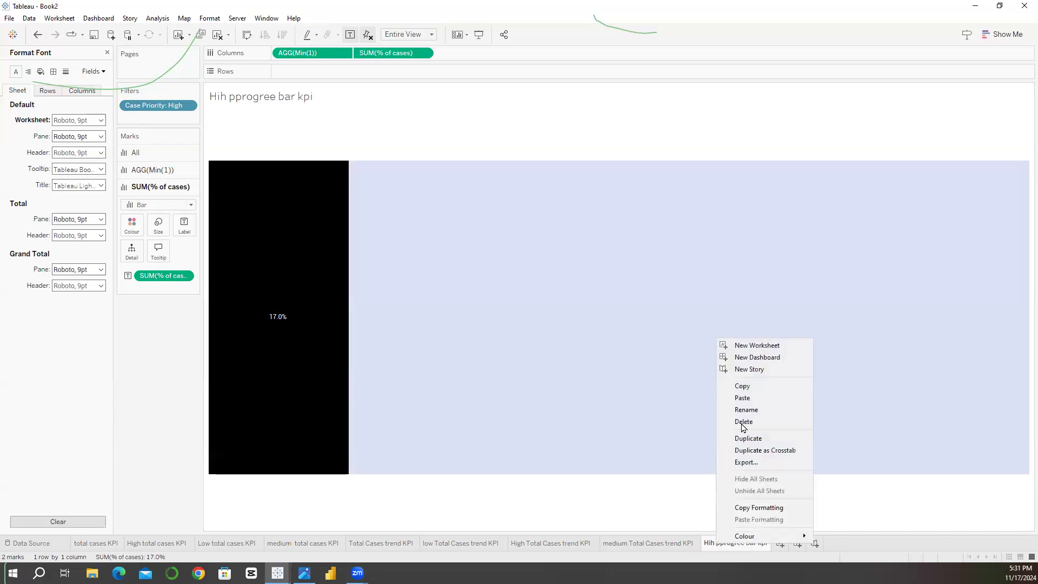
click(727, 438)
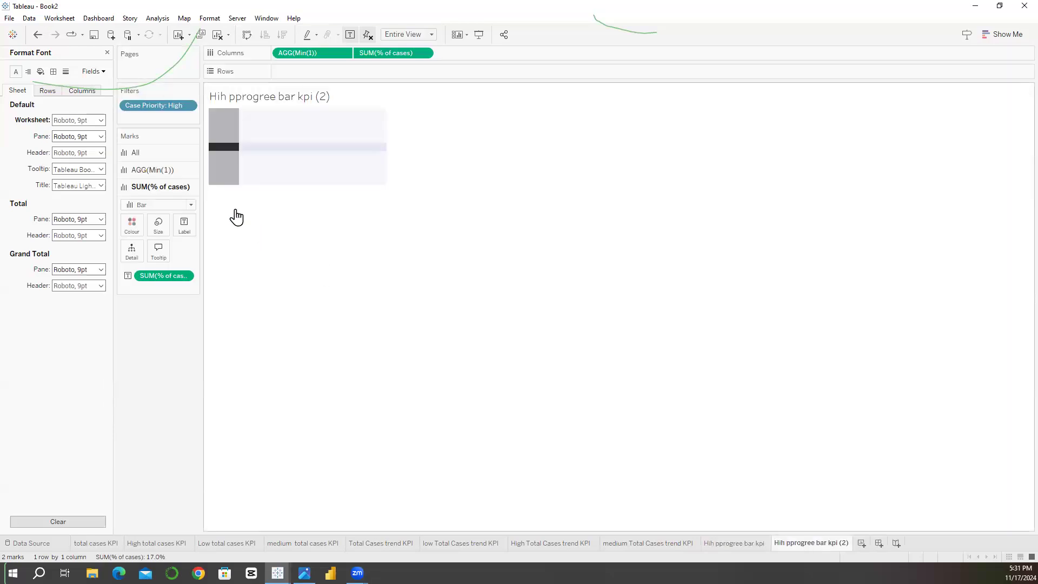
click(188, 106)
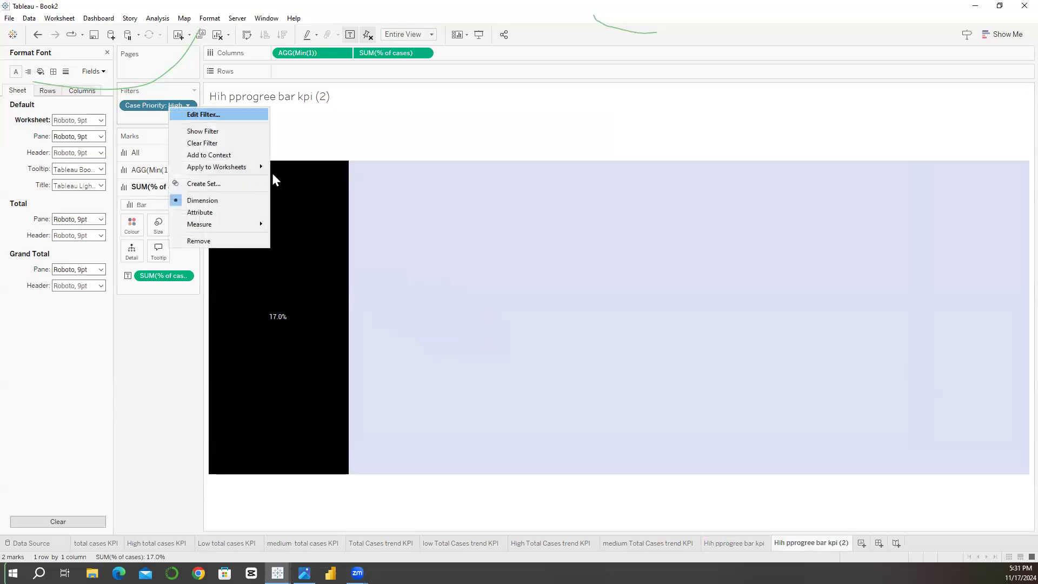
click(205, 111)
click(417, 216)
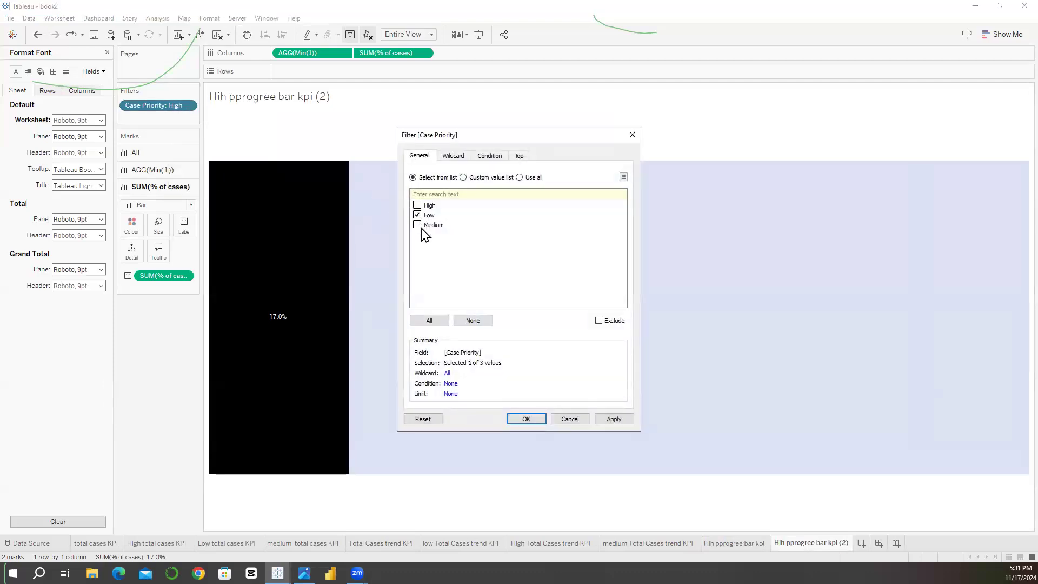
click(527, 420)
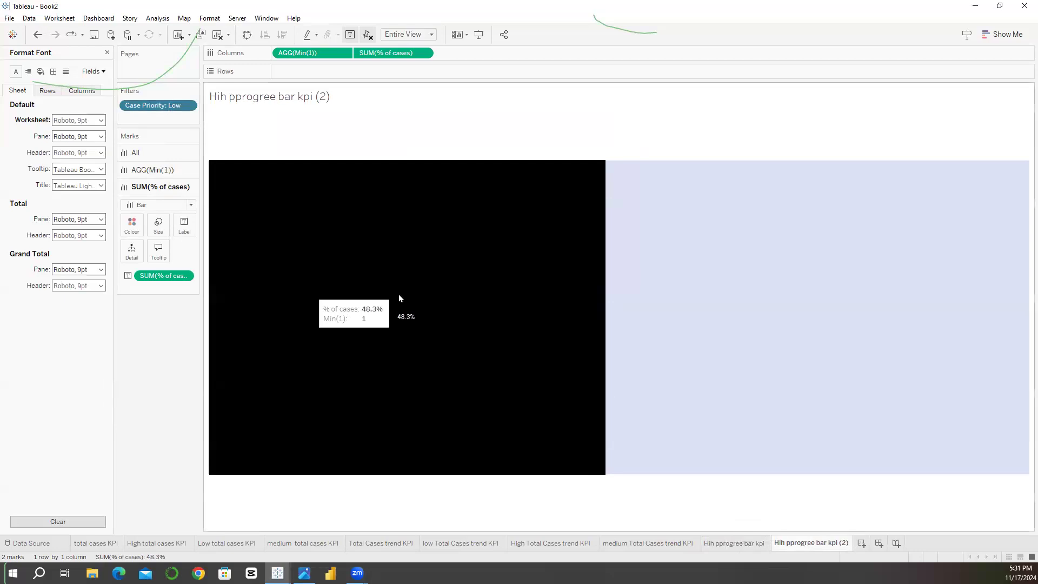
Step: Rename the duplicated Low priority sheet as "Low progress bar kpi"
double_click(793, 545)
text(Lo)
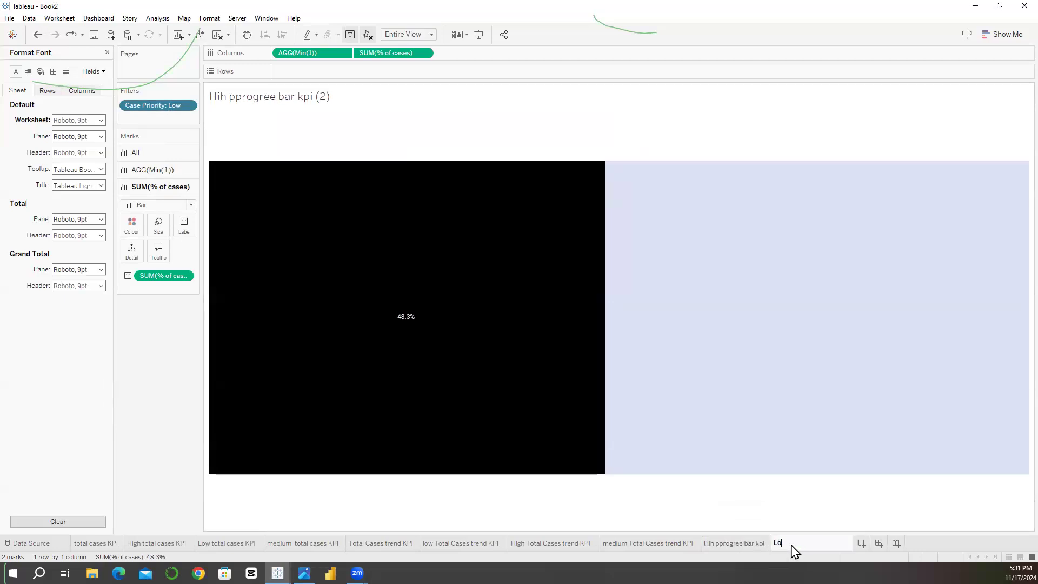
text(w pr)
text(ogree bar)
key(BackSpace)
key(BackSpace)
key(BackSpace)
text(s bar kpi)
key(Return)
Step: Duplicate the Low progress bar kpi sheet and filter the copy's Case Priority to Medium only
right_click(794, 548)
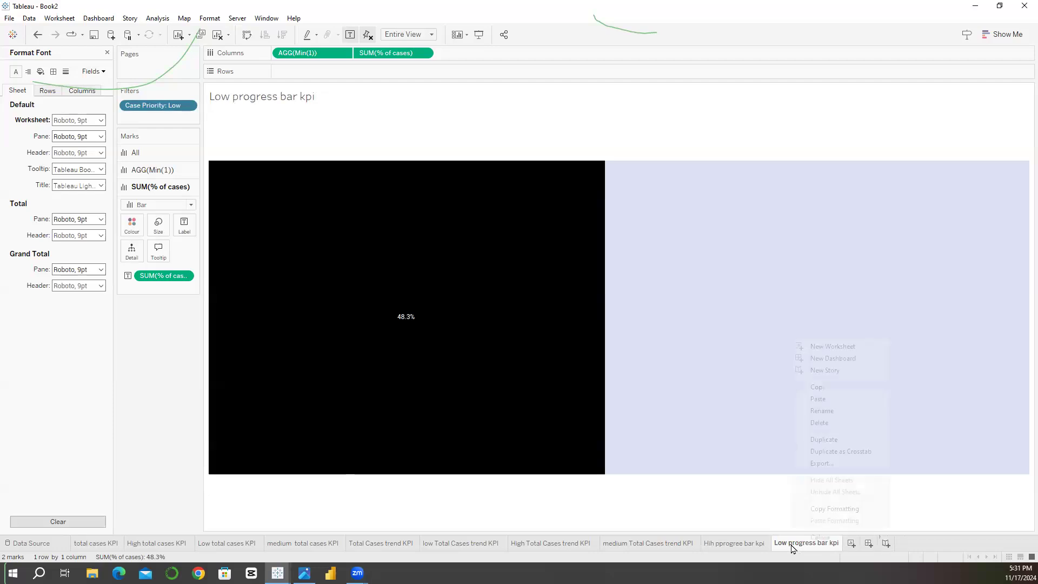
click(823, 439)
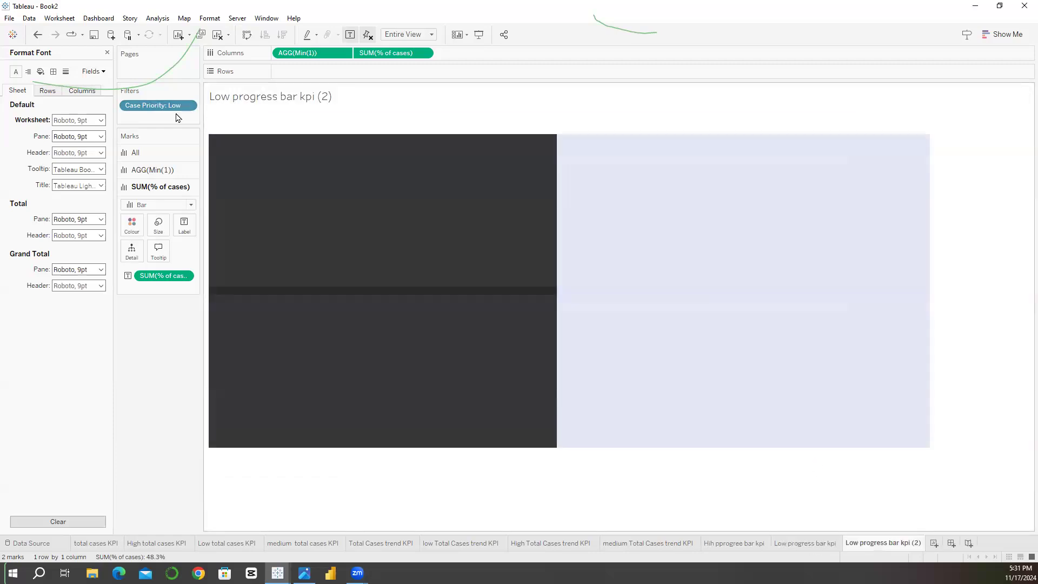
right_click(166, 106)
click(179, 118)
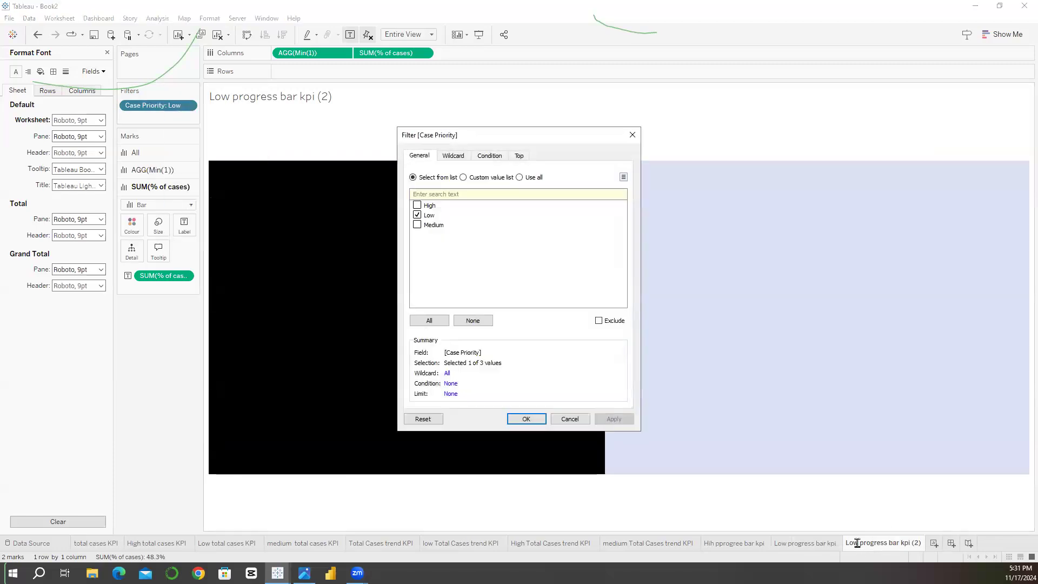
click(417, 215)
click(417, 225)
click(527, 420)
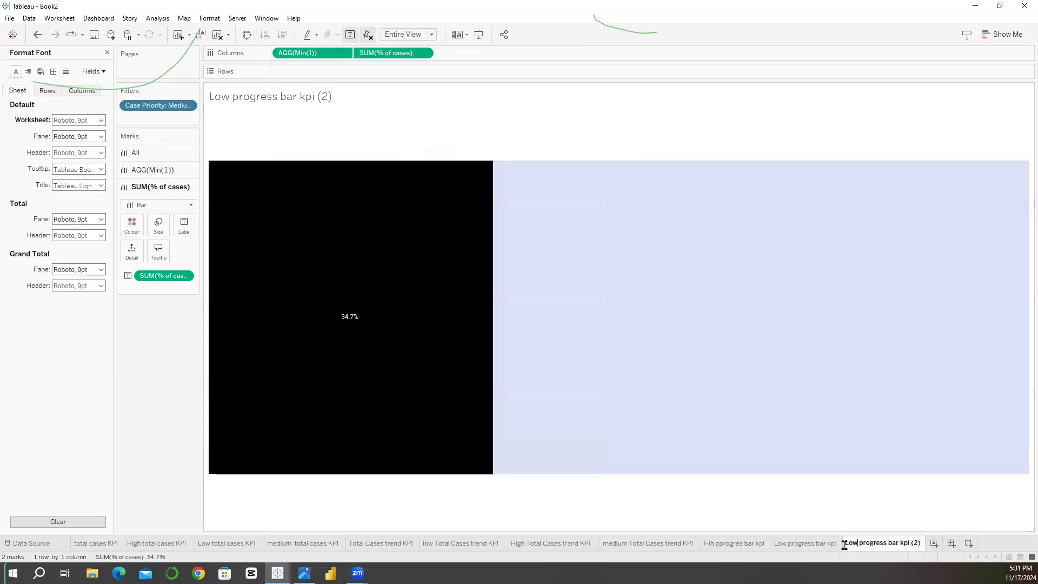
Step: Replace Low with Medium in the new copy's sheet name, giving "Medium progress bar kpi (2)"
key(BackSpace)
key(BackSpace)
key(BackSpace)
text(Medium)
key(Return)
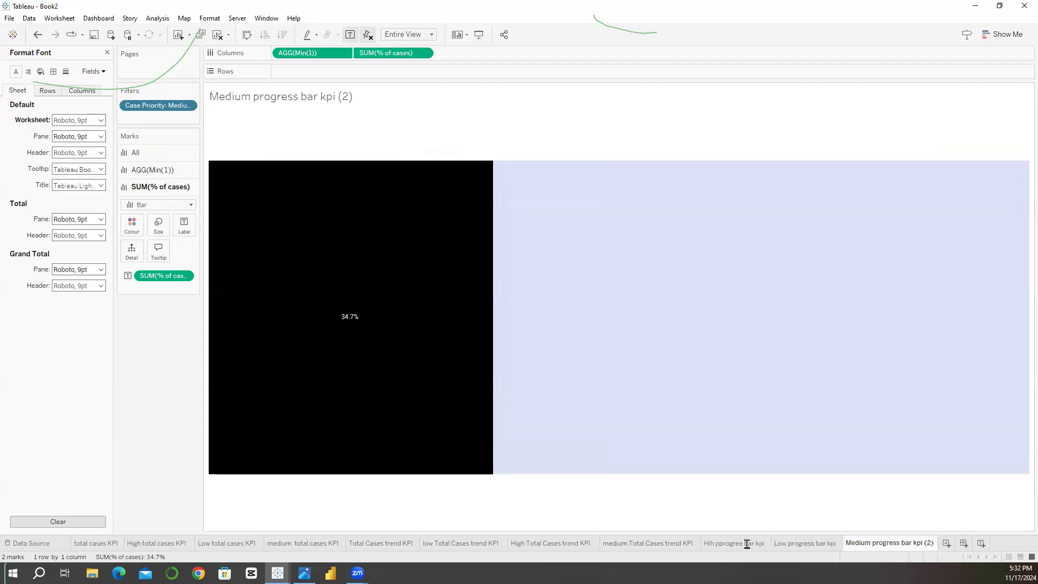
Step: Correct the High priority progress bar sheet's name to "high progress bar kpi"
double_click(747, 544)
drag(747, 544, 687, 548)
text(high )
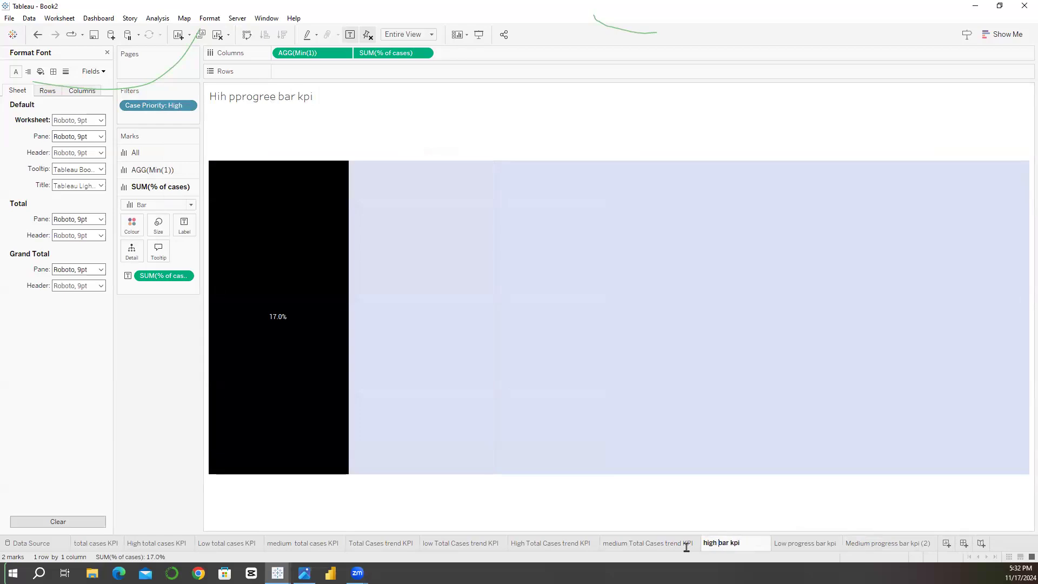
text( progress)
click(661, 544)
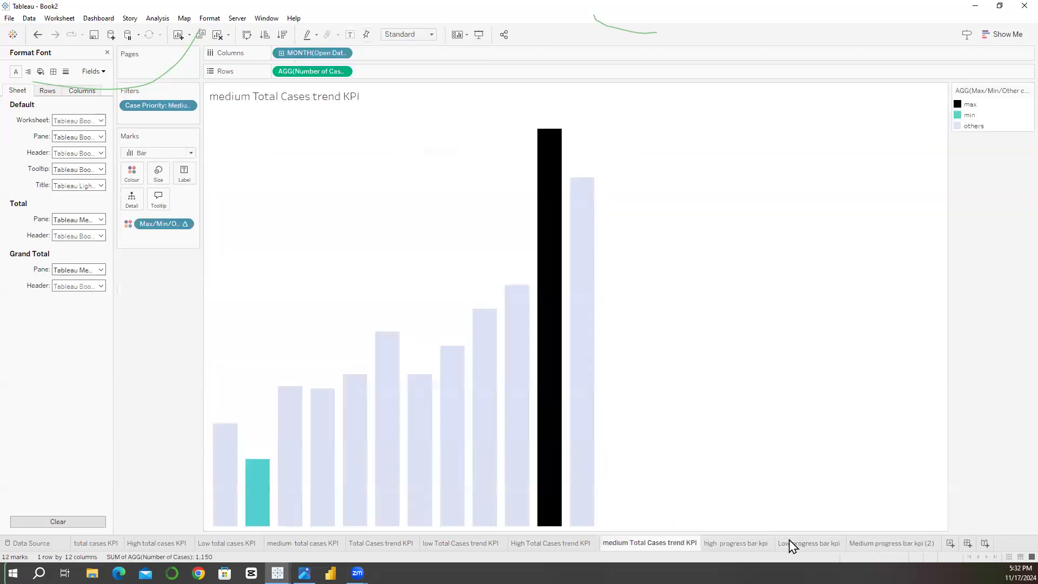
Step: Review the progress bar, trend and case KPI sheets back to total cases KPI, and close the font formatting
click(724, 543)
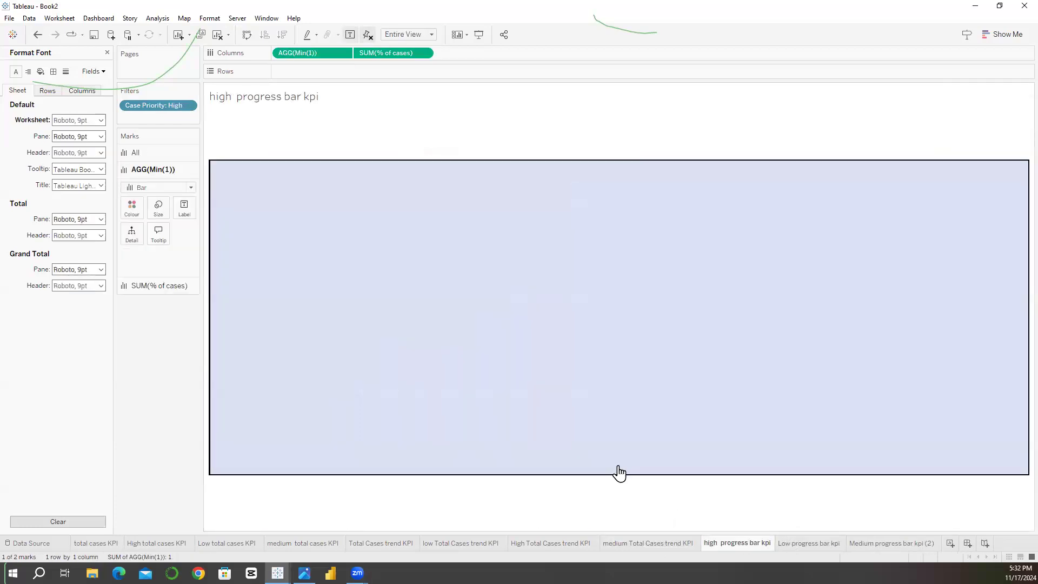
click(819, 545)
click(891, 543)
click(627, 547)
click(550, 545)
click(482, 545)
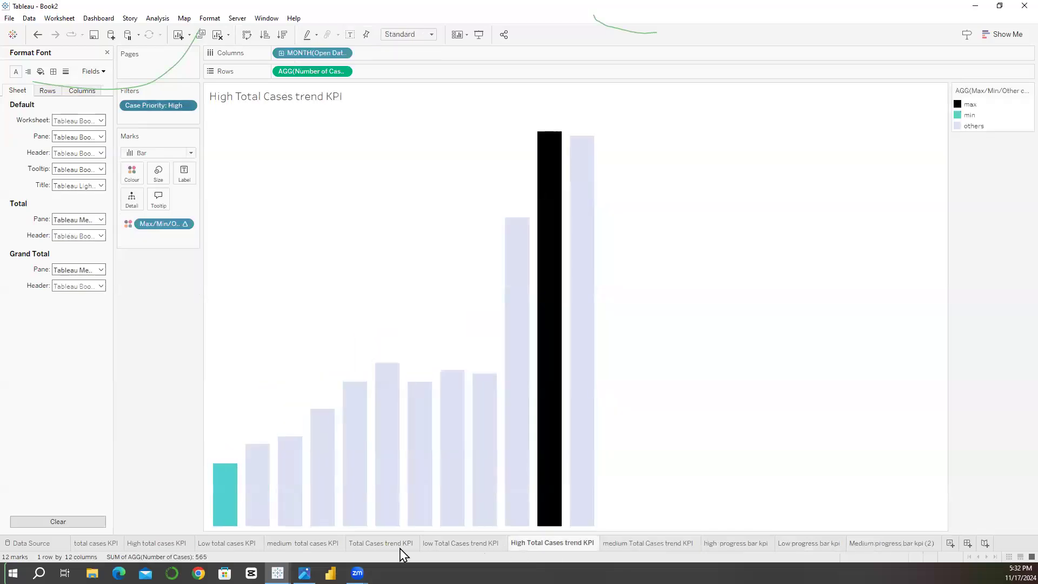
click(396, 545)
click(310, 547)
click(198, 546)
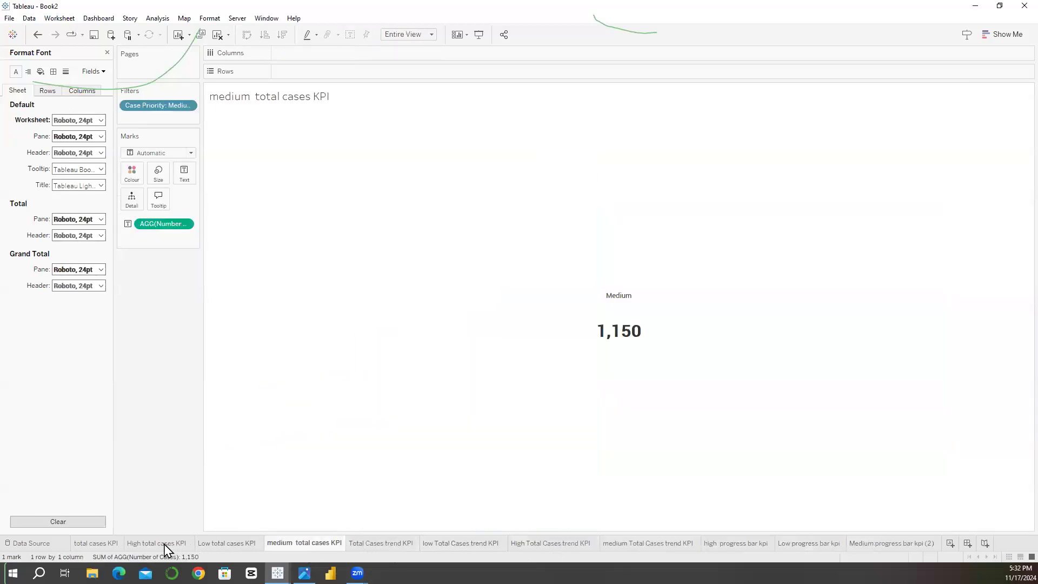
click(135, 546)
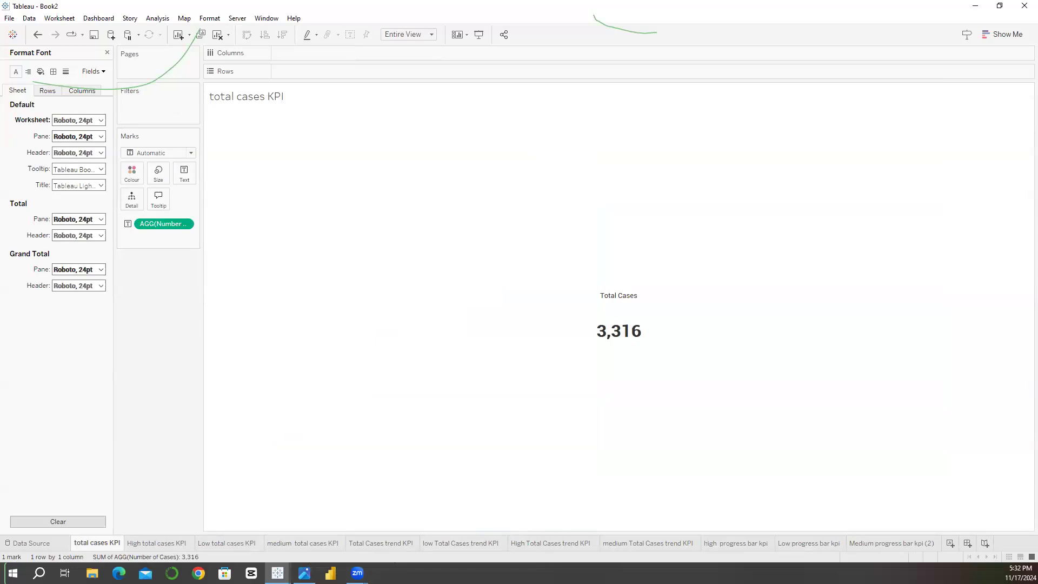
click(108, 52)
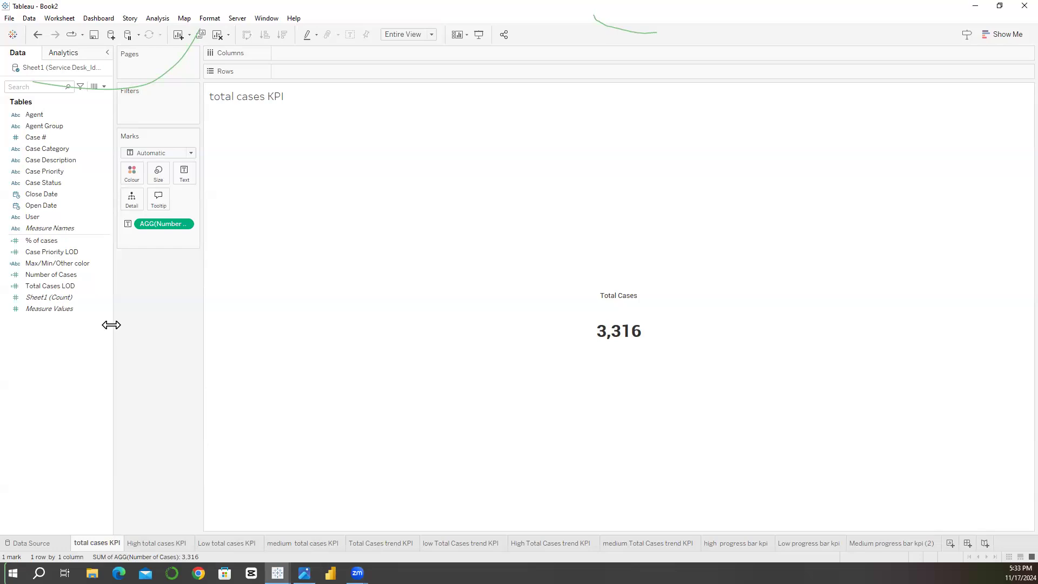
Step: Create a calculated field named High and begin its formula with IF [Case Priority] ="High" THEN
click(104, 102)
click(48, 98)
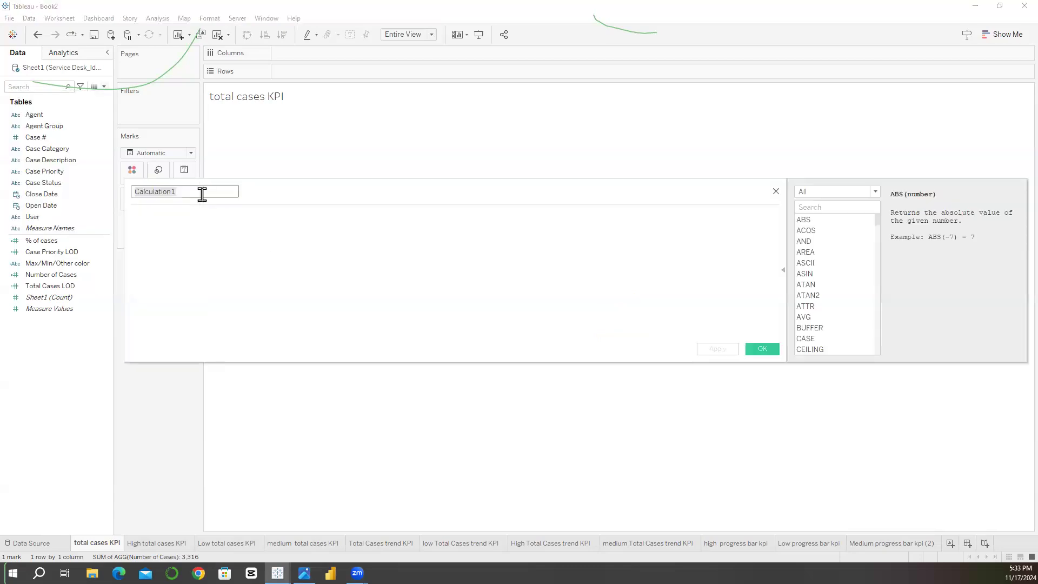
text(Hih)
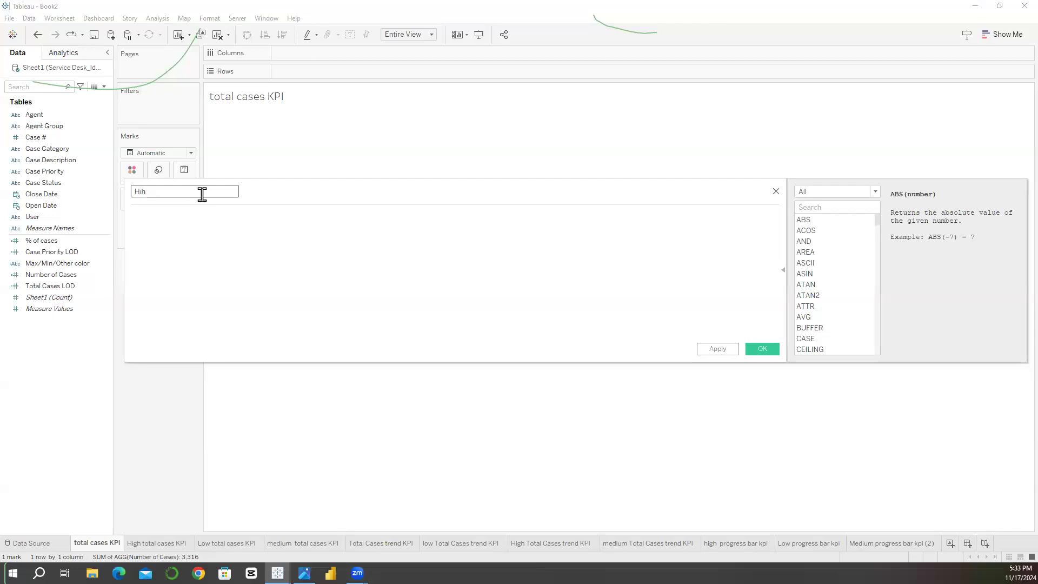
key(BackSpace)
text(gh)
click(191, 232)
text(I)
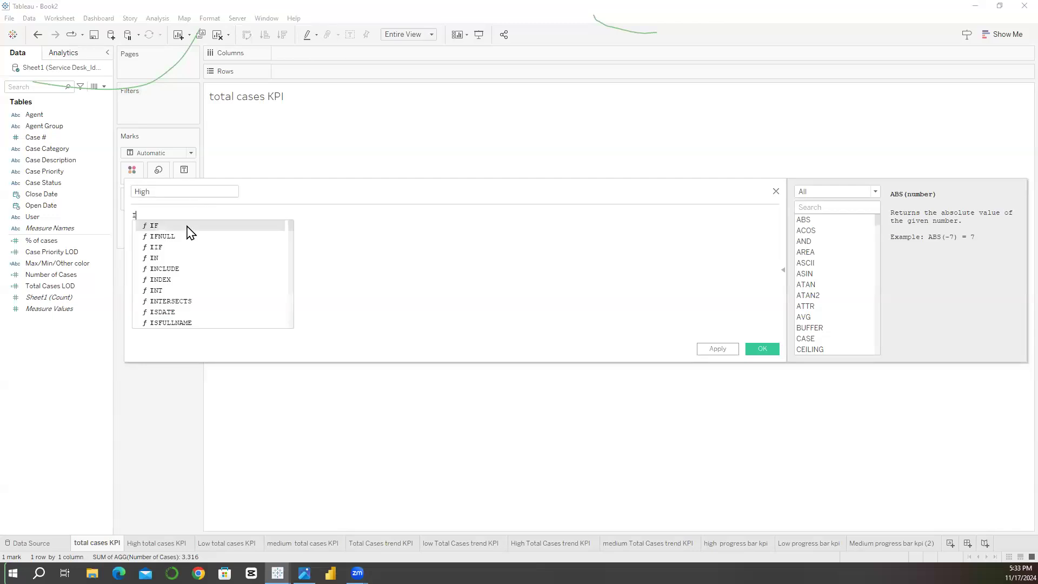
text(F case)
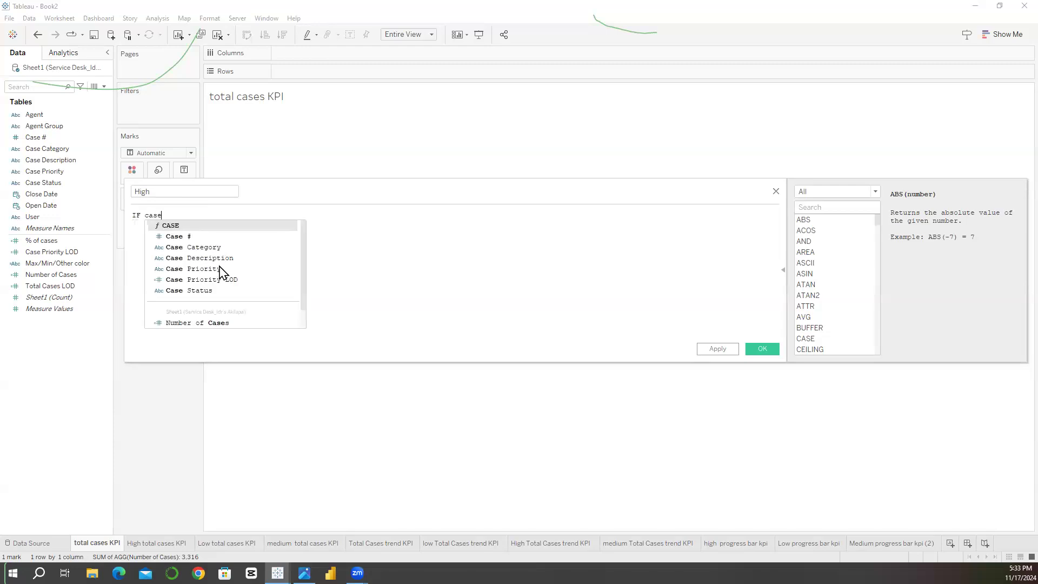
click(221, 268)
text(=)
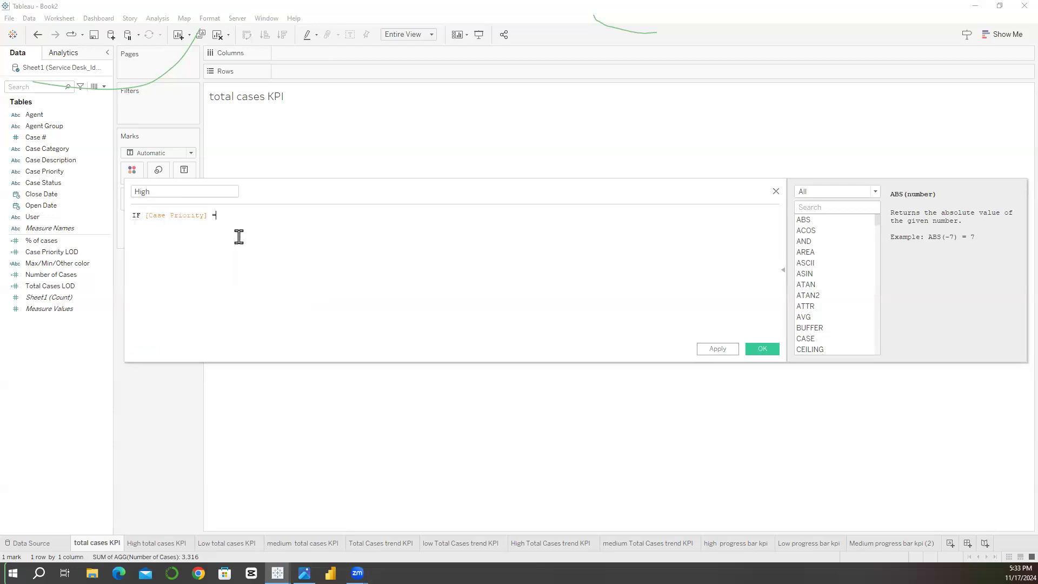
text("High" THEN num)
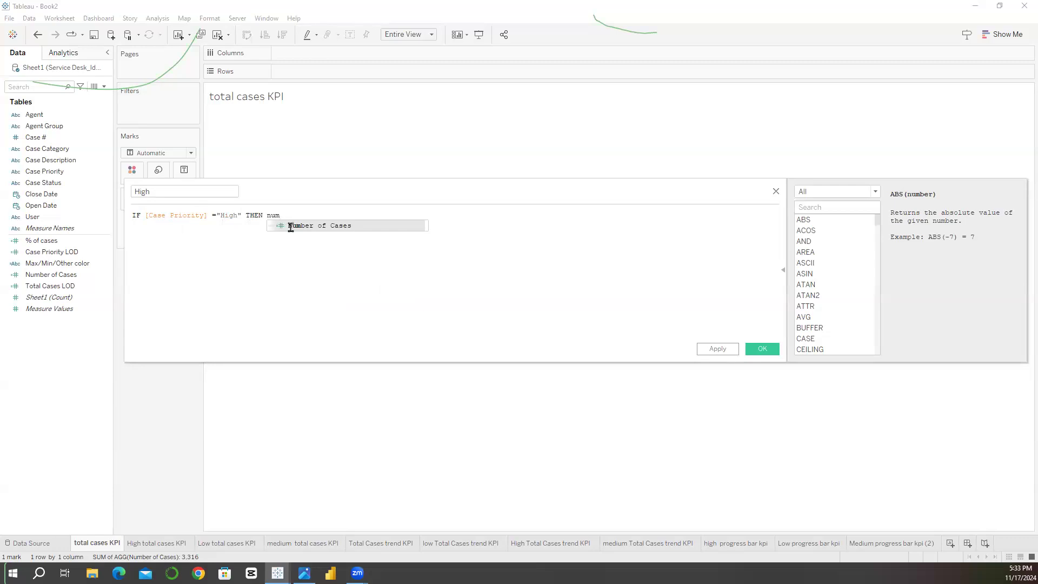
Step: Complete the High formula as COUNTD(IF [Case Priority] ="High" THEN [Case #] END) and save the field
key(Return)
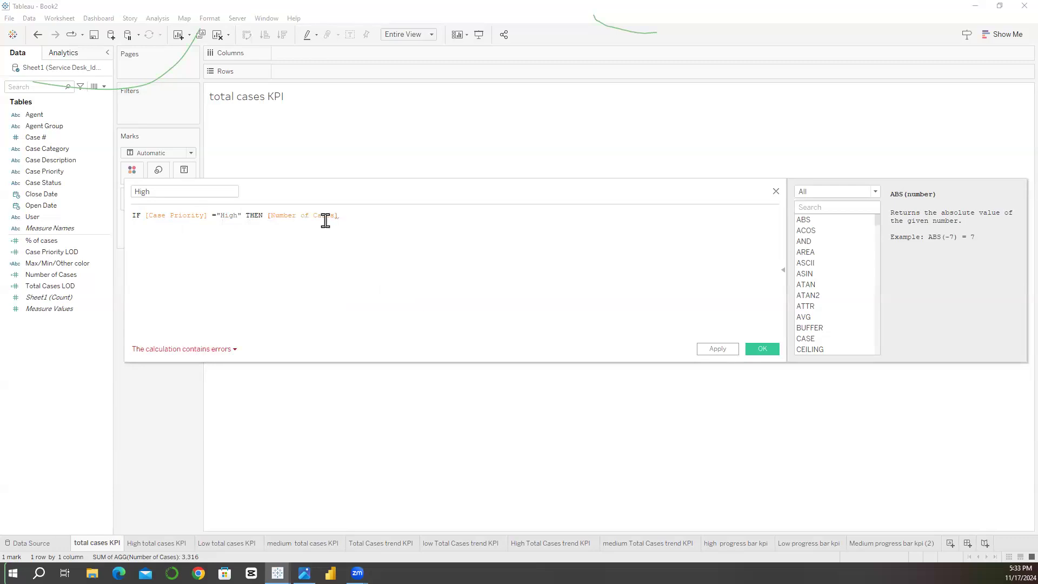
shift+click(272, 219)
key(BackSpace)
click(54, 287)
drag(35, 137, 281, 216)
text(En)
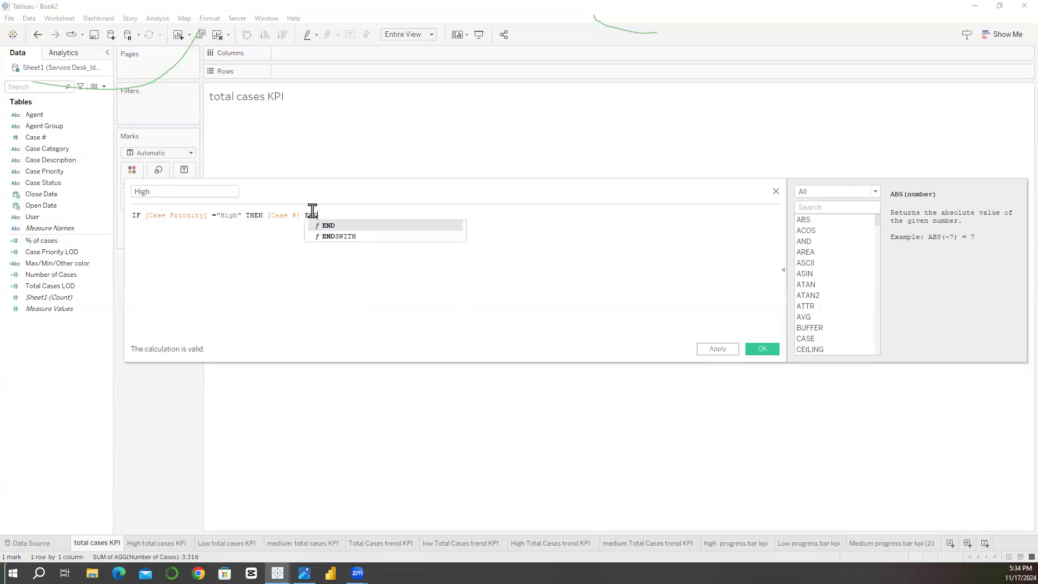
key(Return)
text())
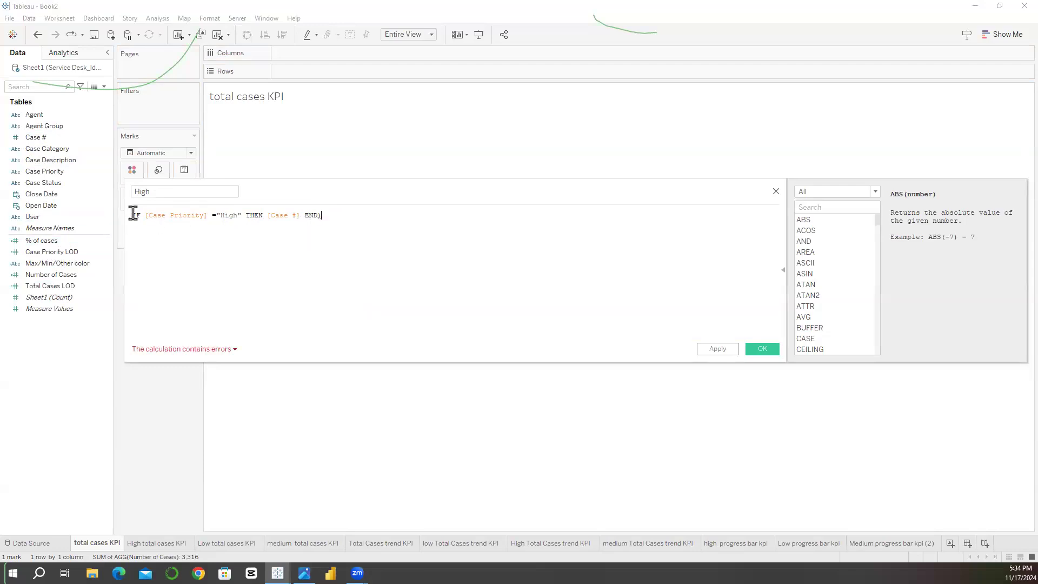
click(133, 215)
text(COUNT)
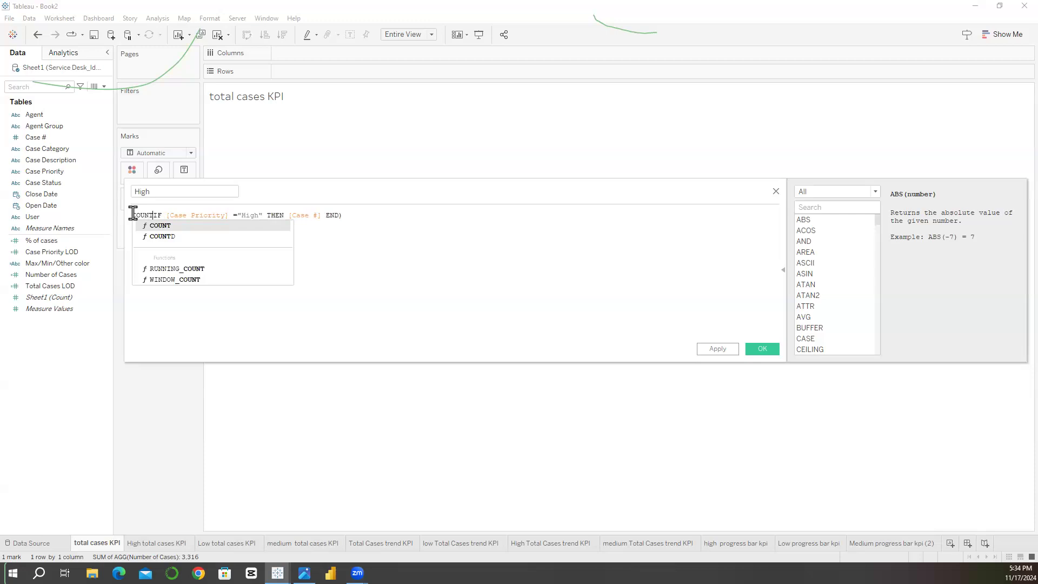
text(D()
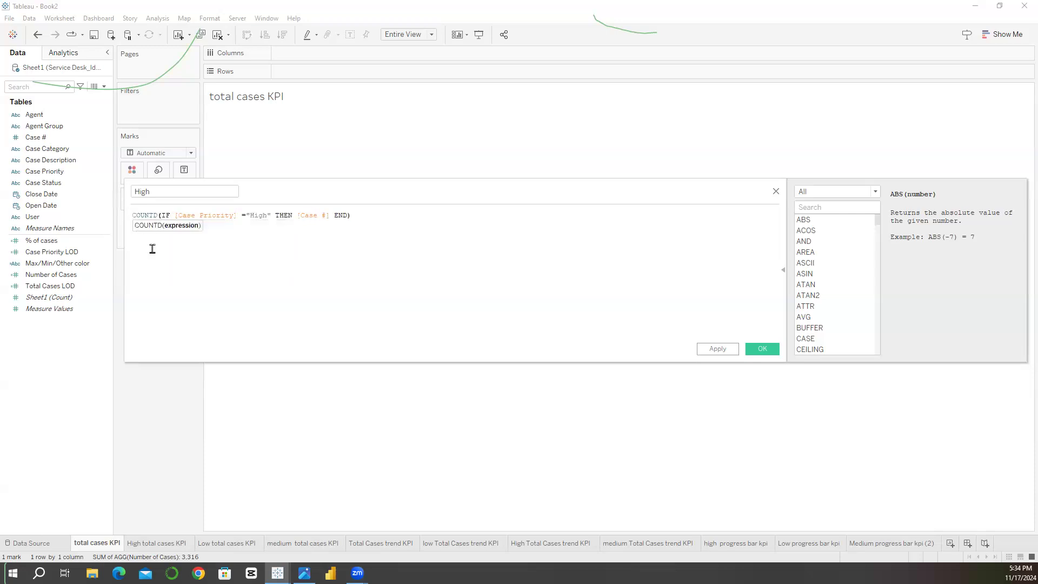
click(326, 253)
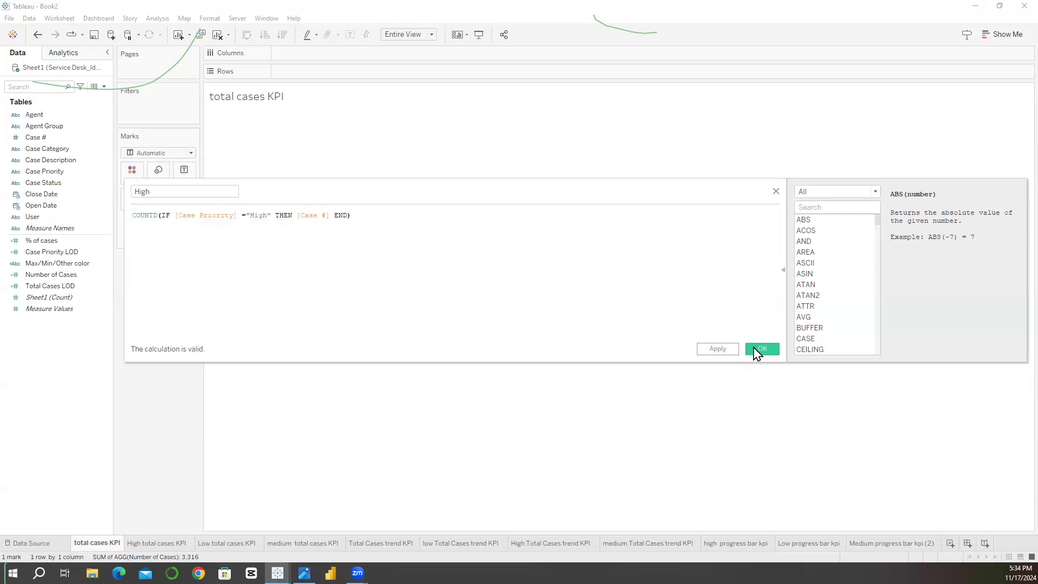
click(760, 350)
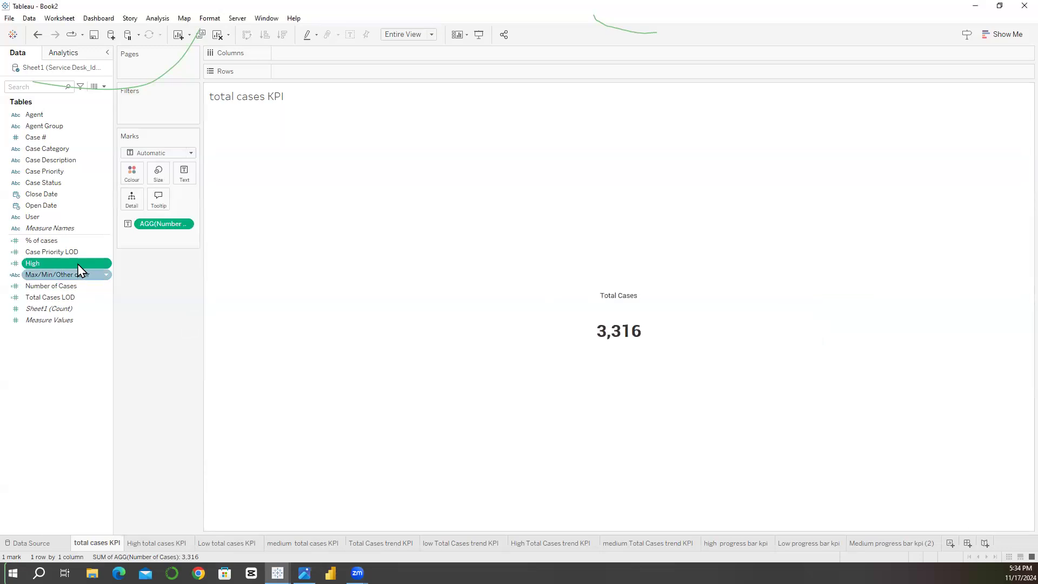
Step: Add a new worksheet and place the High measure on Rows
click(950, 544)
drag(87, 263, 287, 75)
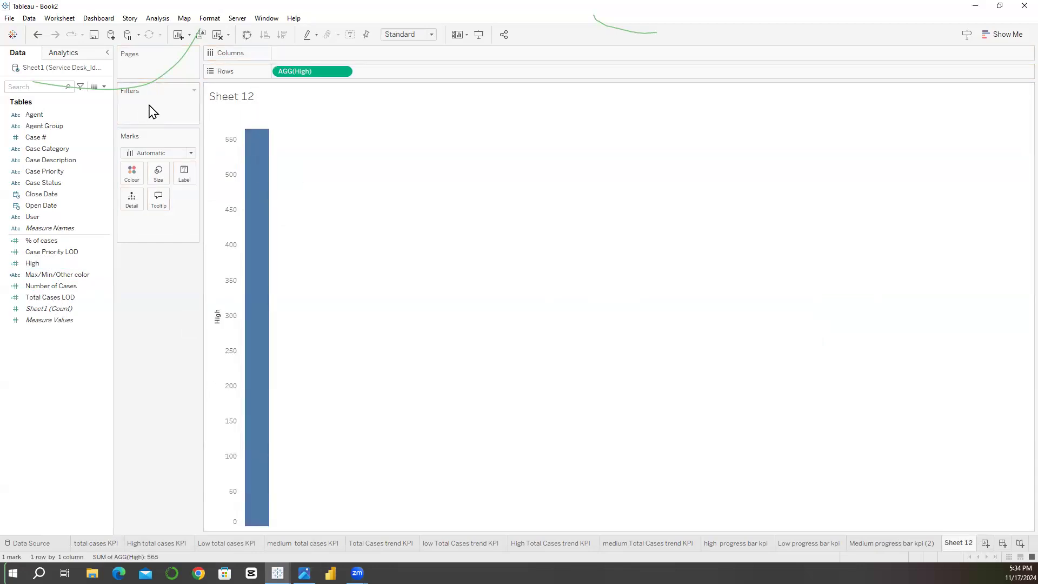
right_click(294, 73)
Step: Try to rewrite the High calculation as a CASE statement on Case Priority with a WHEN clause
right_click(83, 265)
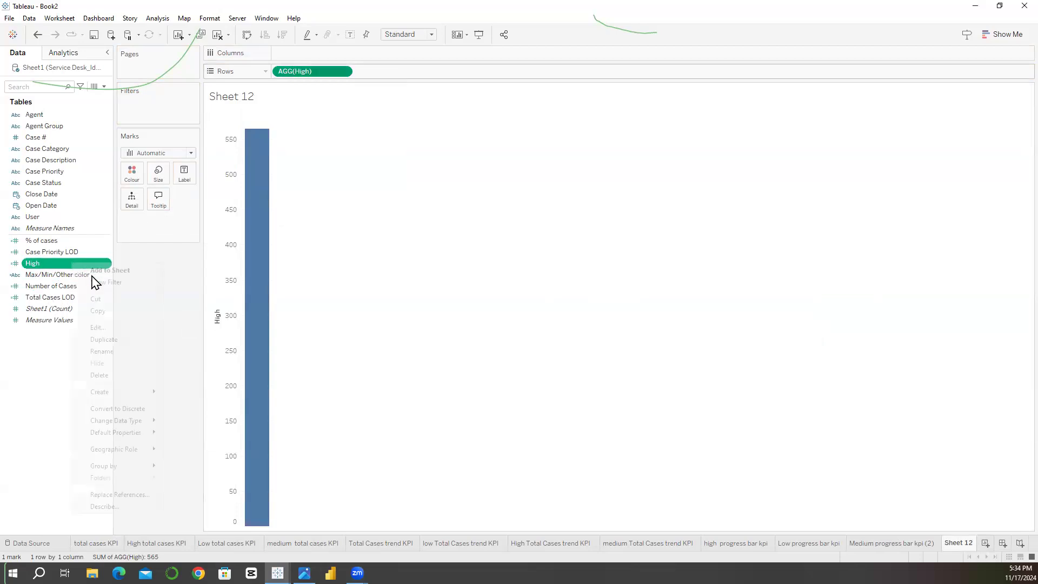
click(98, 327)
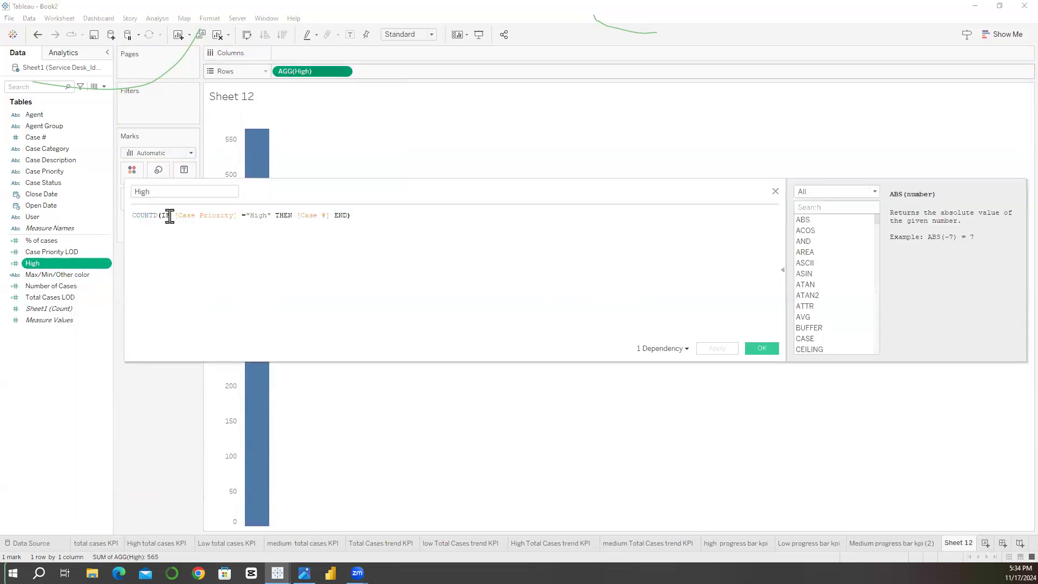
click(165, 217)
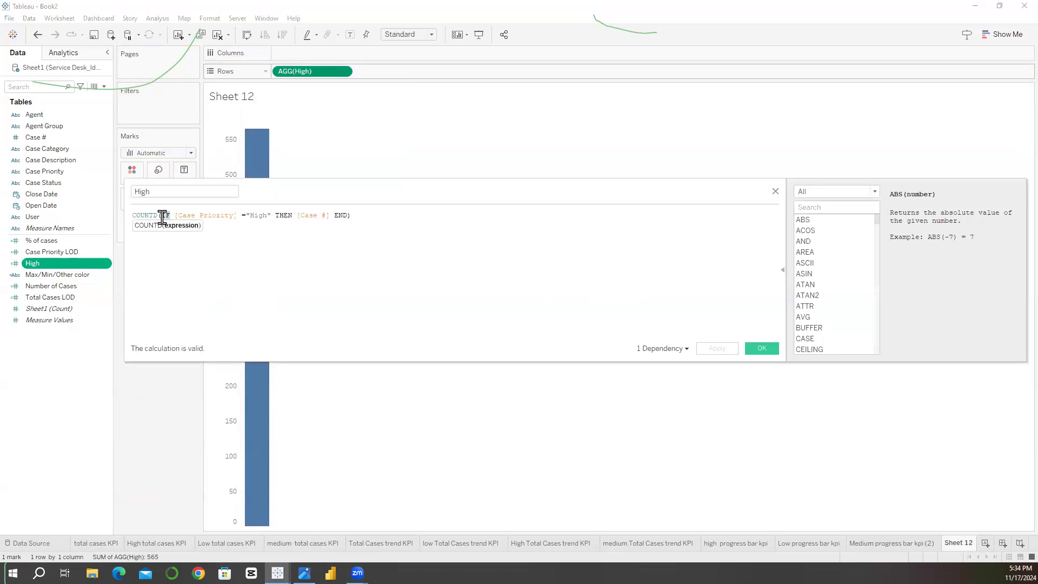
key(ctrl+a)
key(BackSpace)
text(CASE)
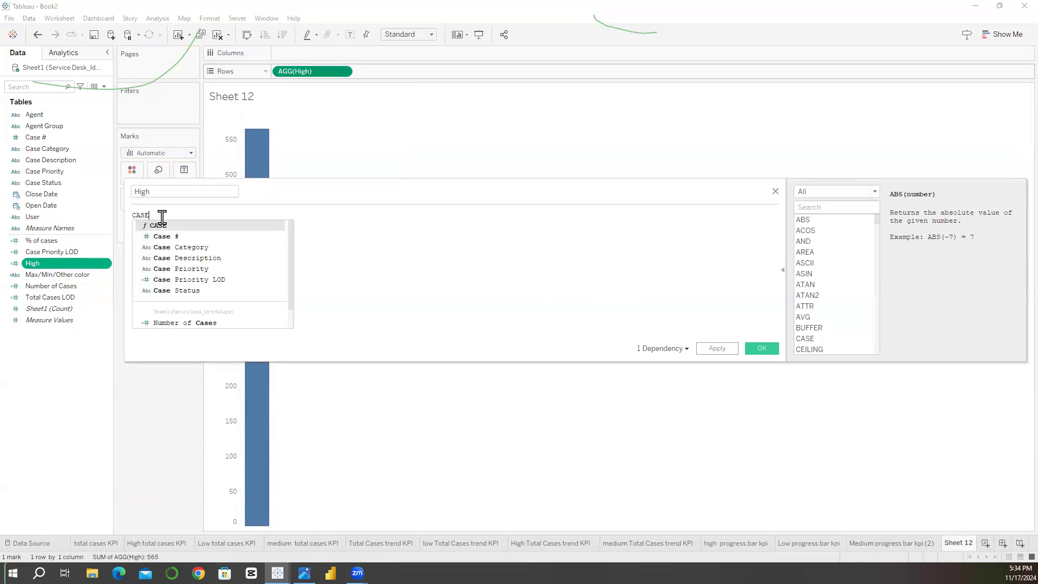
text( Pr)
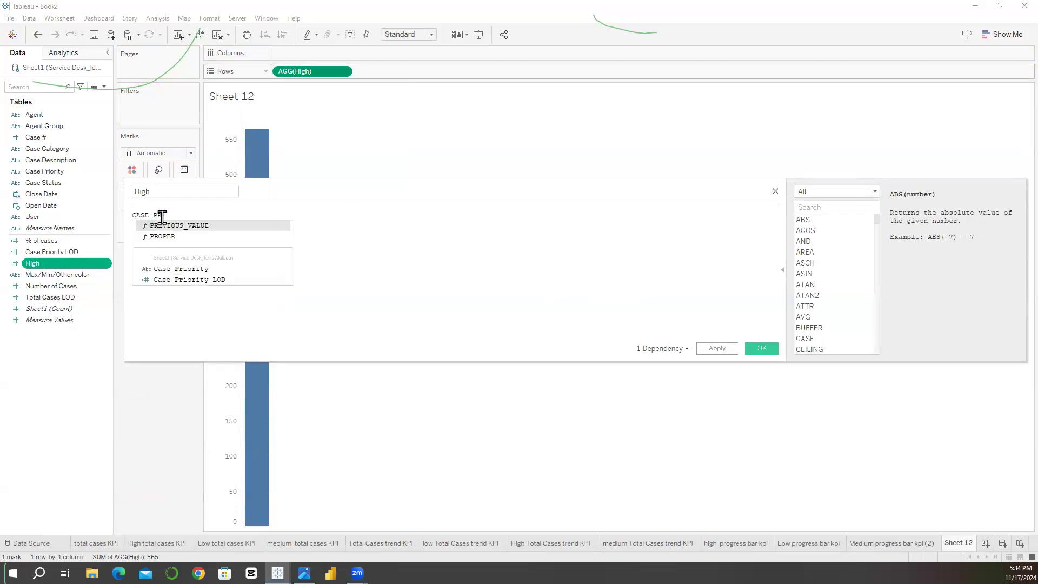
click(182, 269)
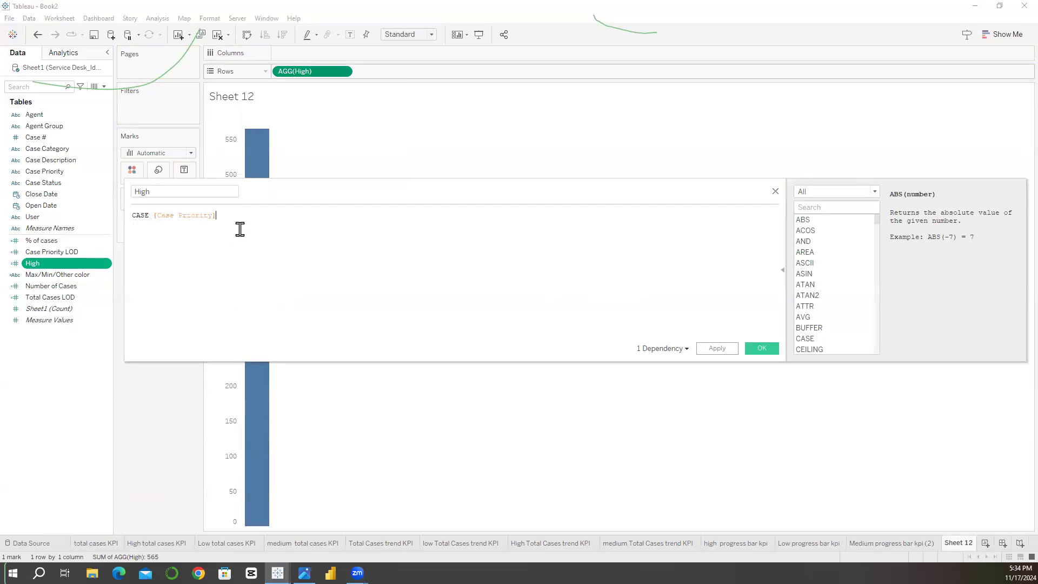
key(Return)
text(WHEN)
click(197, 215)
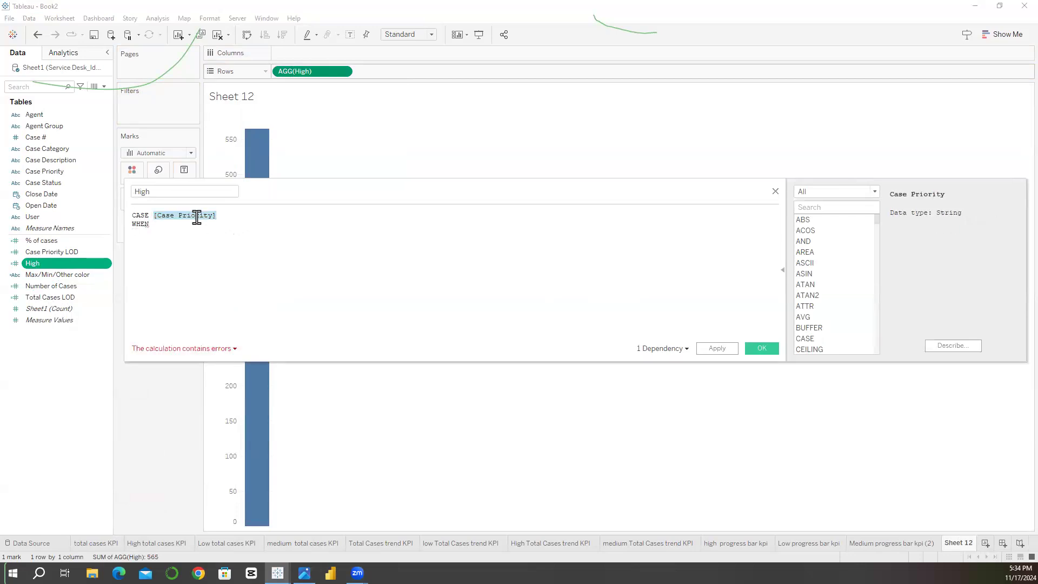
click(185, 226)
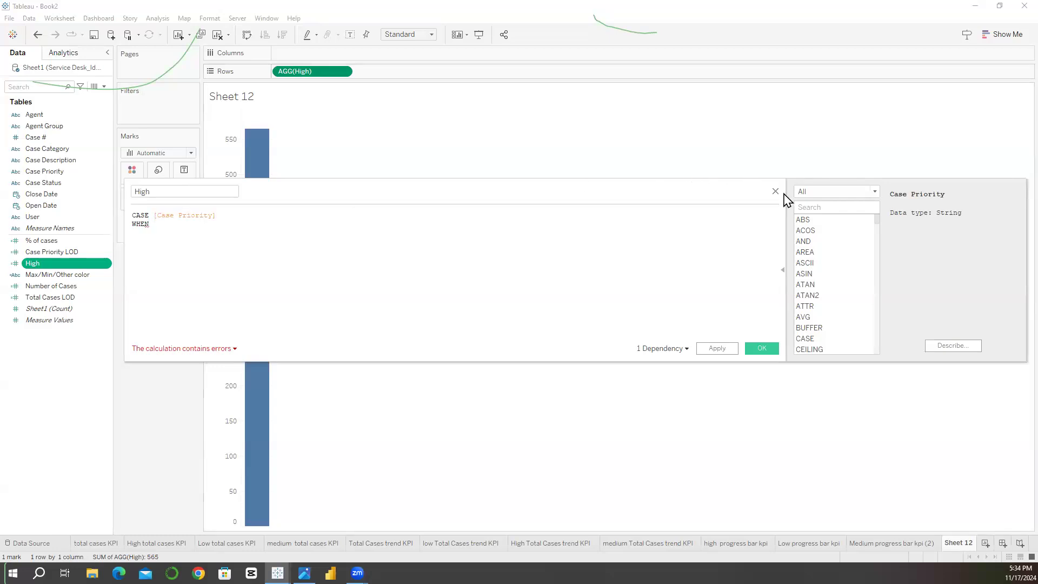
key(Escape)
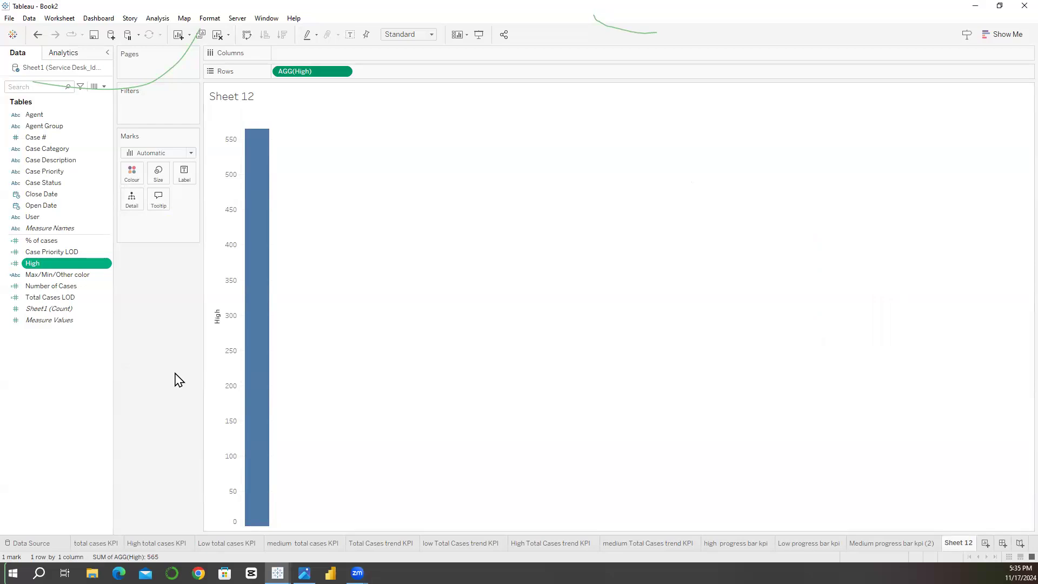
Step: Delete the High calculated field from the data source, including its use in Sheet 12
right_click(70, 265)
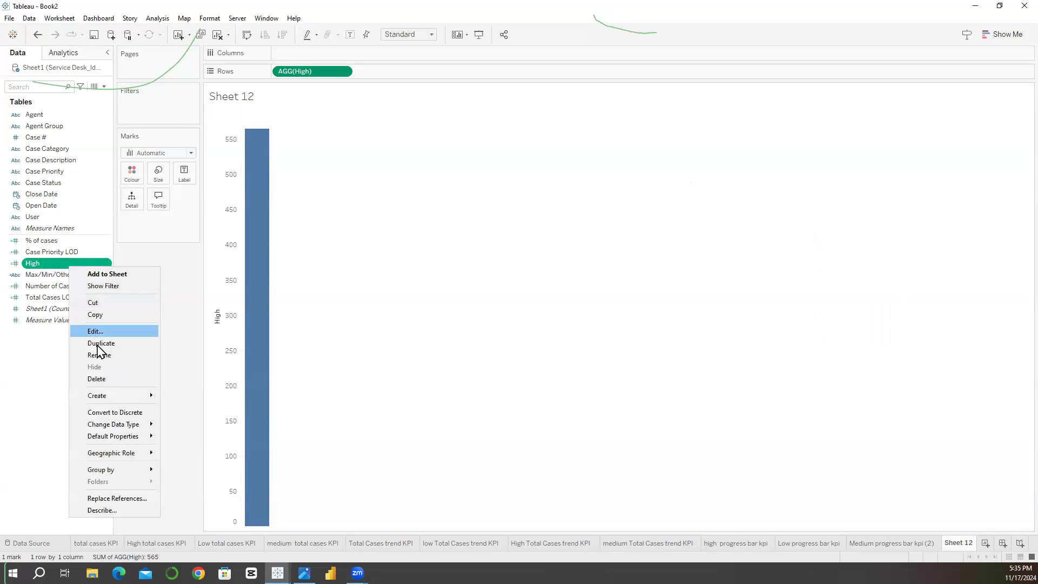
click(120, 379)
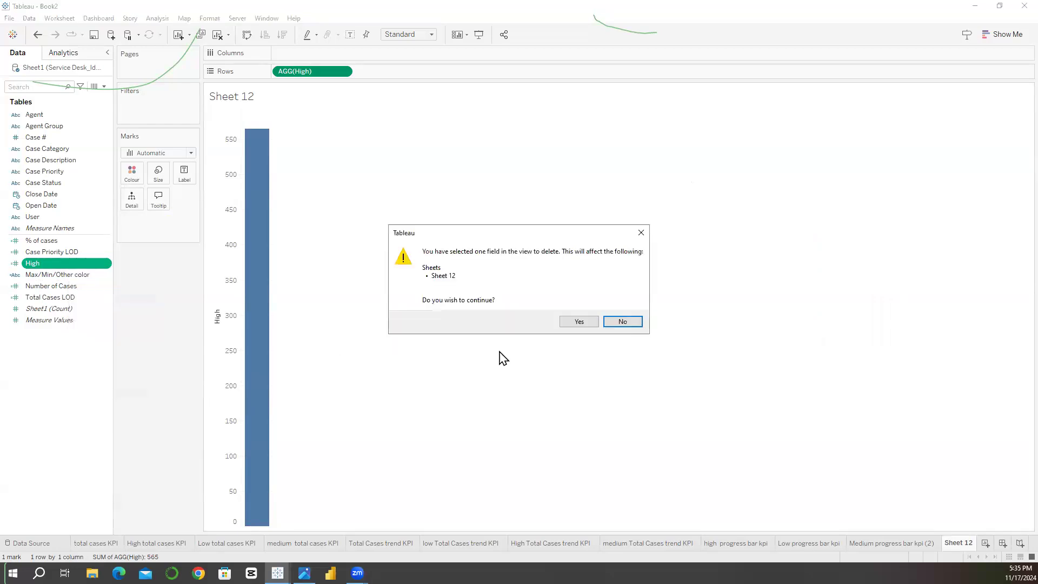
click(579, 321)
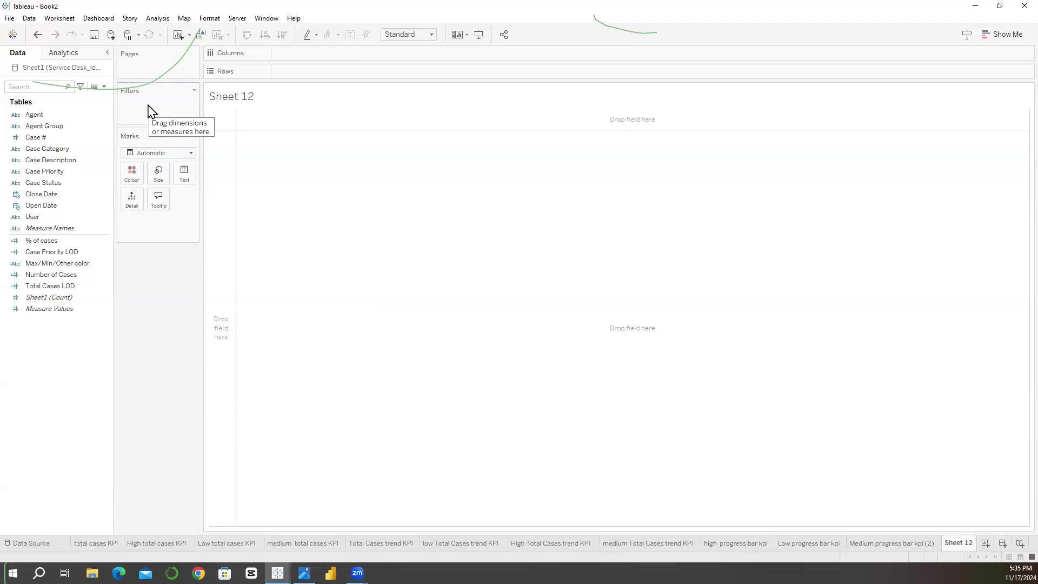
click(58, 150)
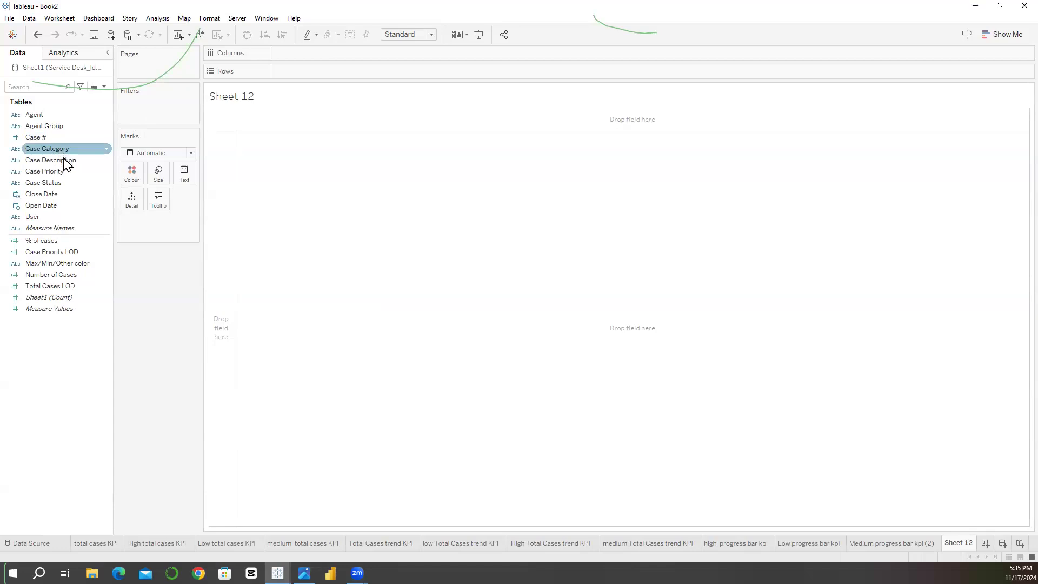
click(65, 160)
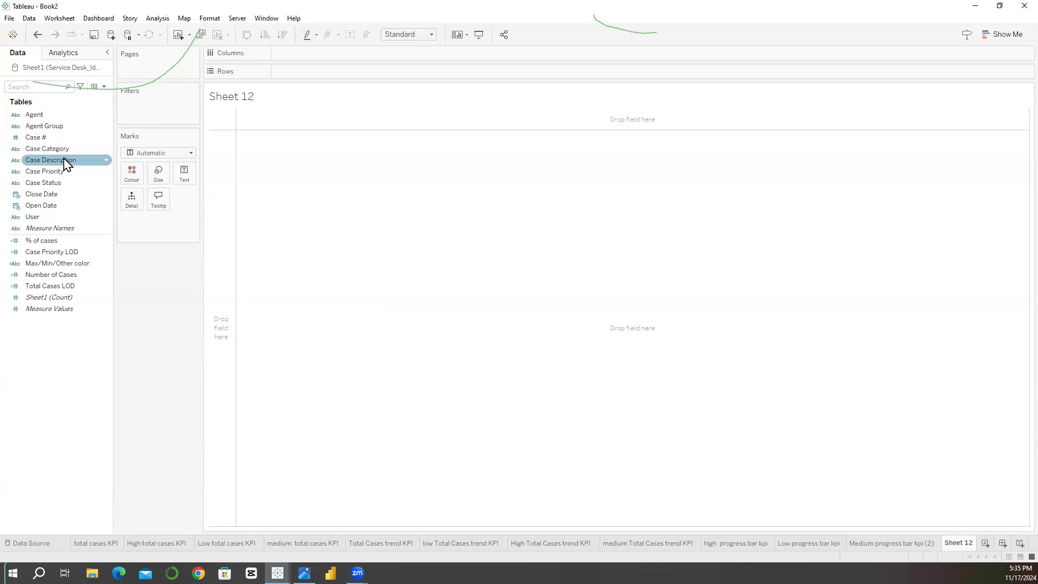
Step: Try to add Case Priority and Case Status as dimensions in the FIXED expression of Total Cases LOD
right_click(73, 289)
click(98, 344)
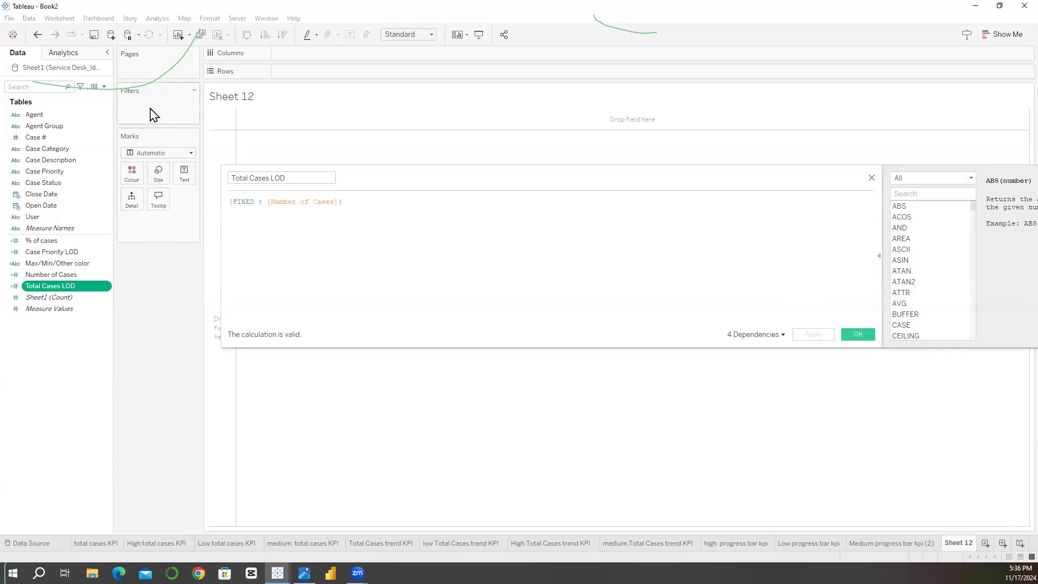
click(257, 202)
drag(55, 172, 261, 210)
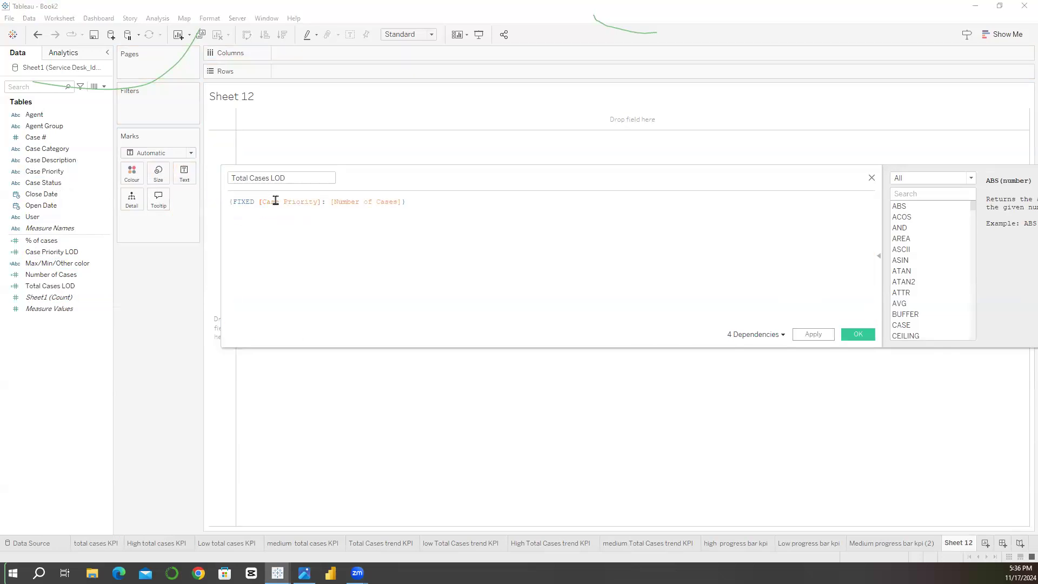
click(345, 202)
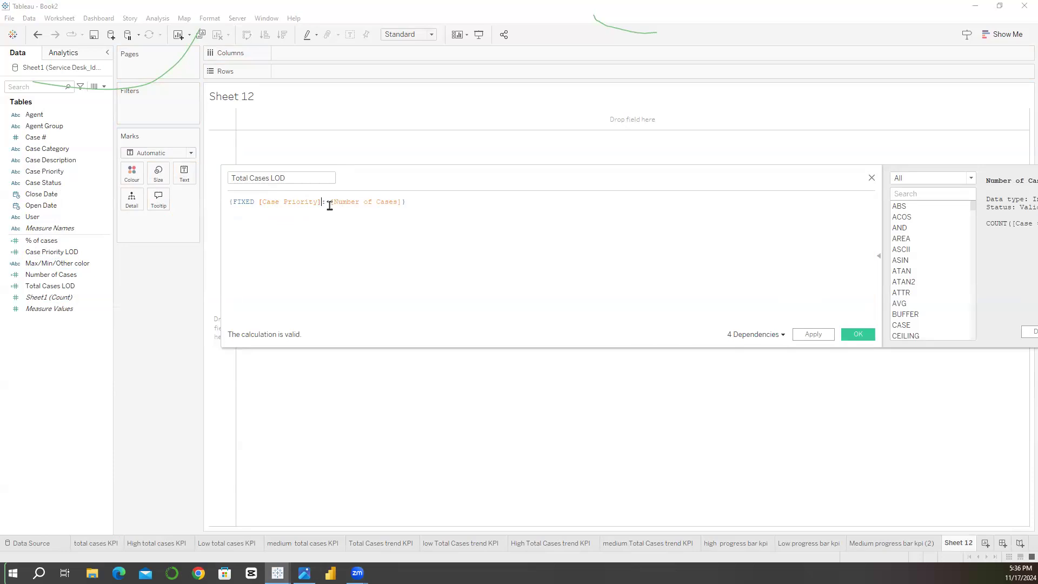
text(,)
drag(32, 186, 327, 211)
key(Escape)
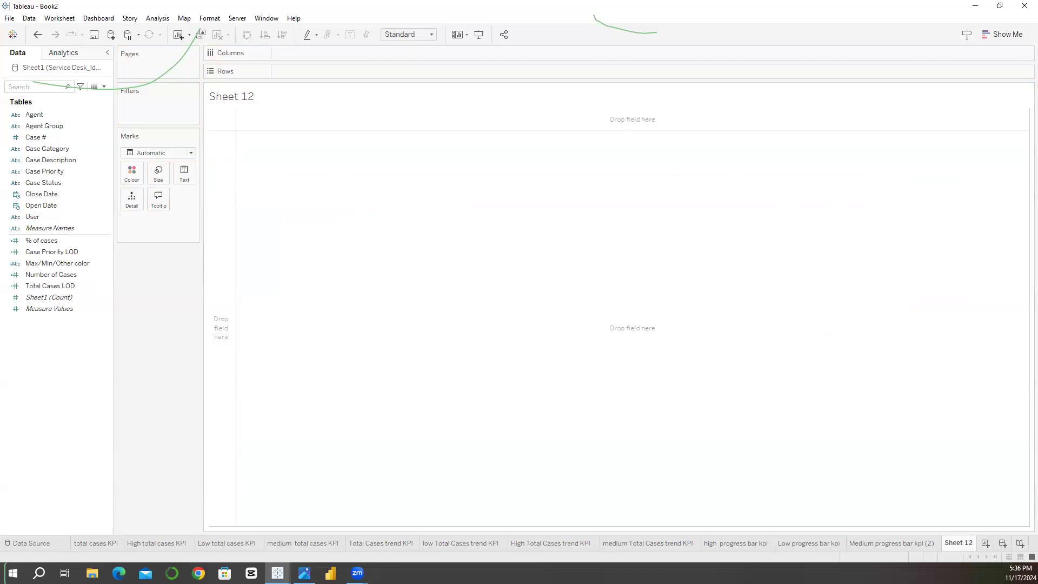
Step: Rename the Medium progress bar kpi (2) sheet to "Medium progress bar kpi"
click(882, 545)
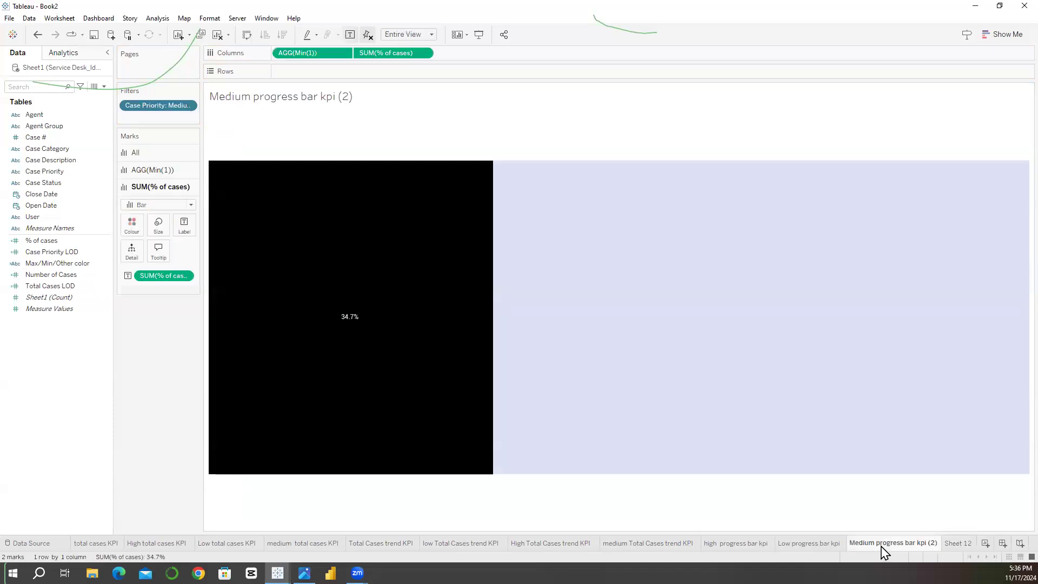
double_click(914, 543)
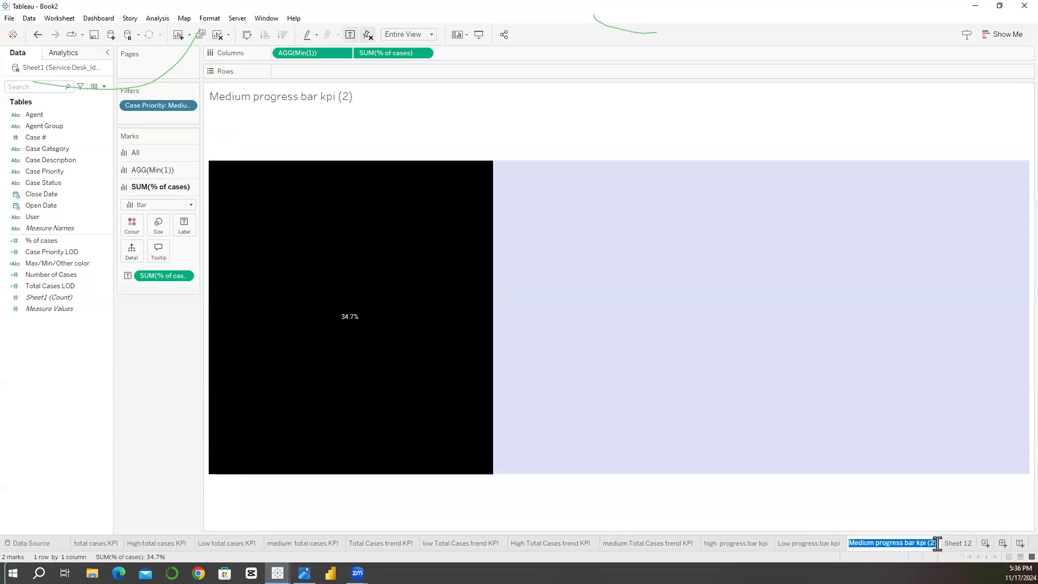
key(Return)
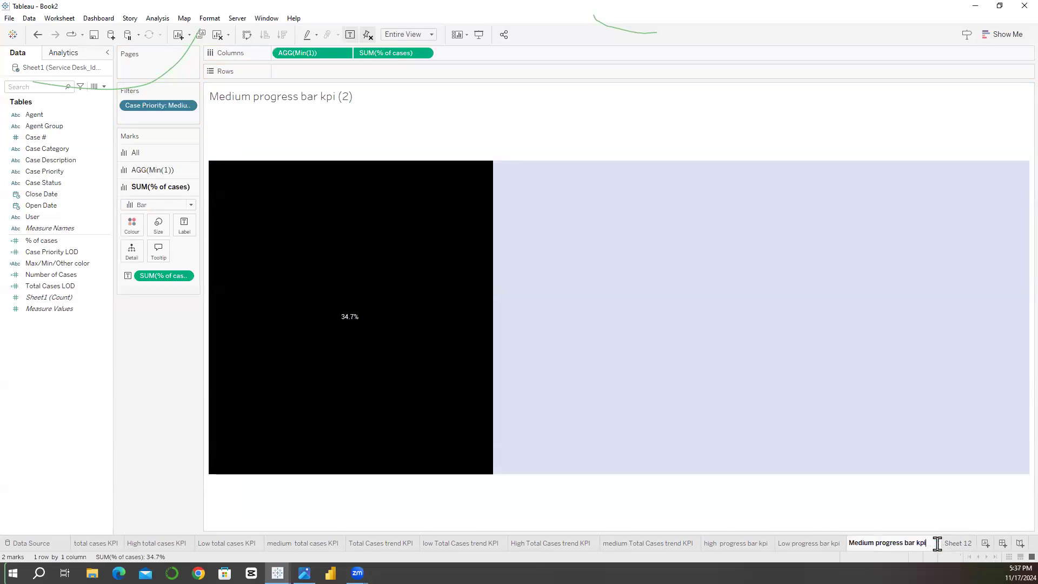
key(Return)
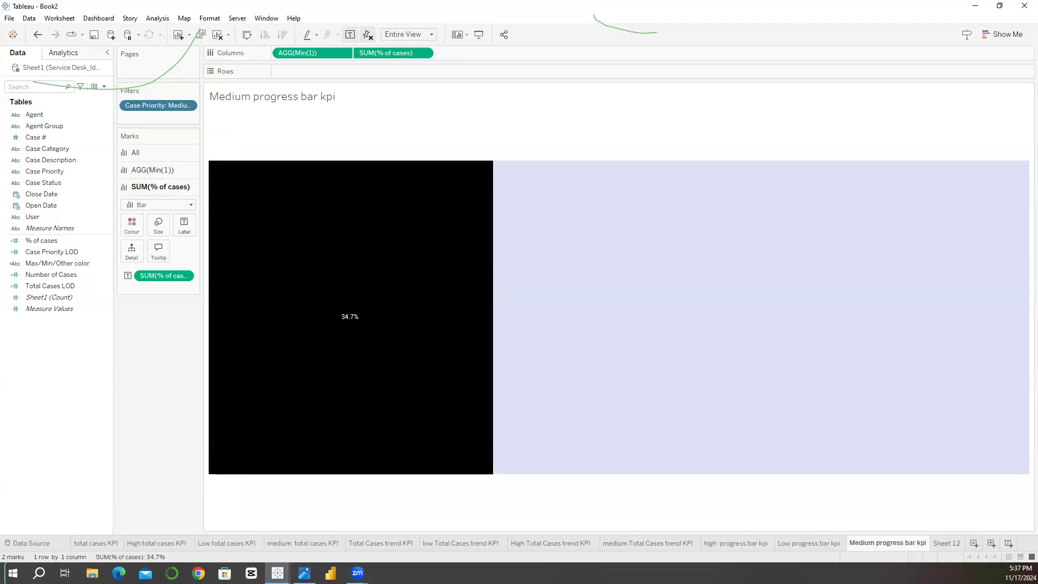
Step: Switch to the image viewer and examine the Service Desk Dashboard layout in Frame 19 (1).png
mouse_move(305, 573)
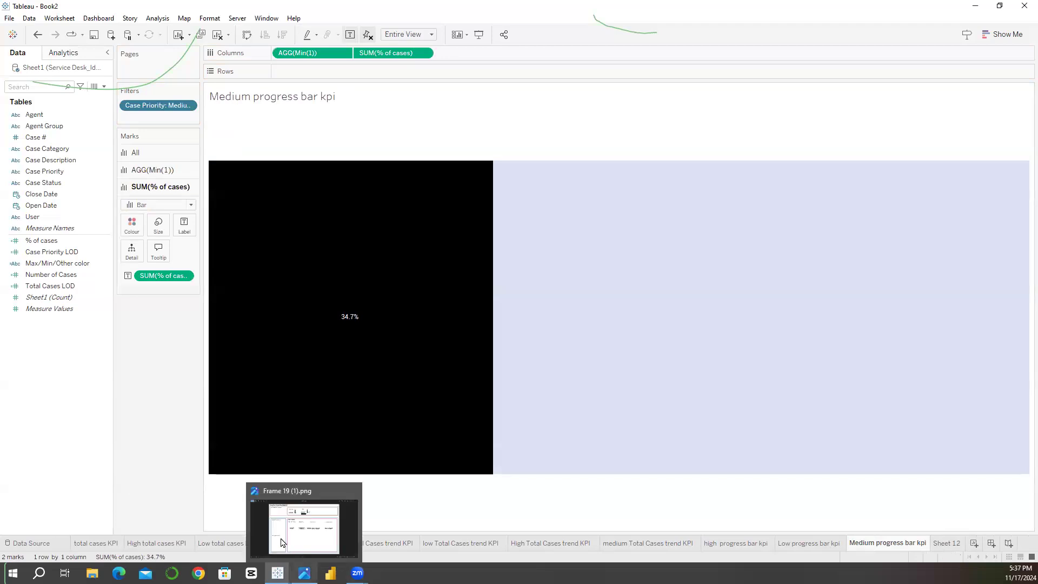
click(298, 512)
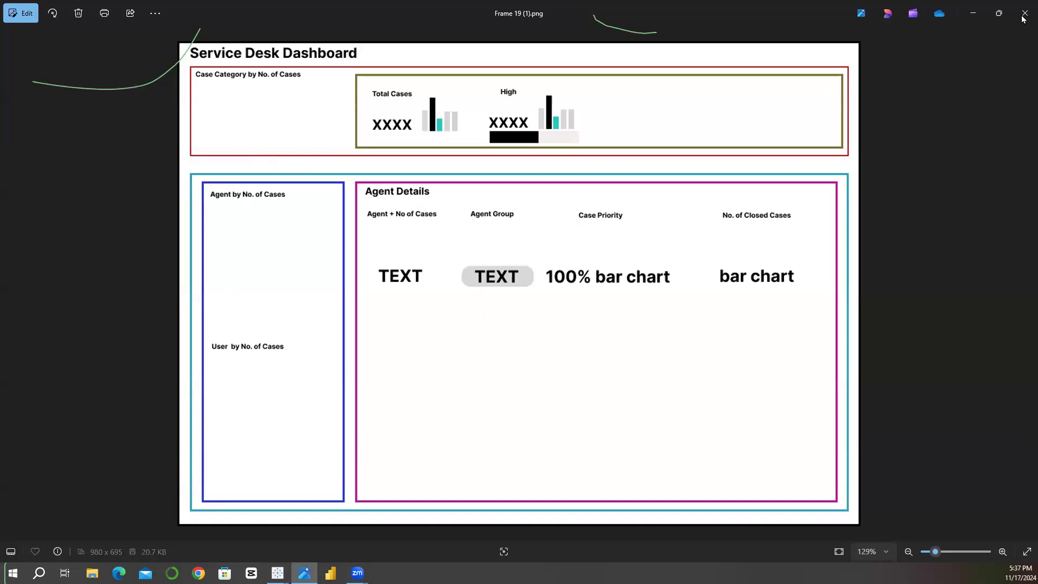
Step: Switch back to Tableau and build a bar chart of Number of Cases by Case Category on Sheet 12, fitted to Entire View
click(979, 15)
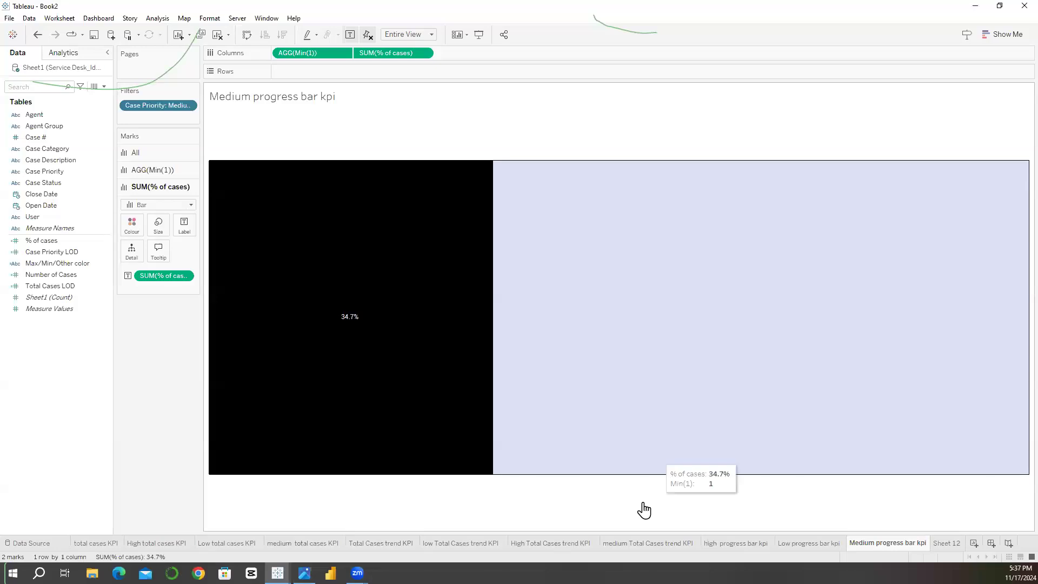
click(946, 544)
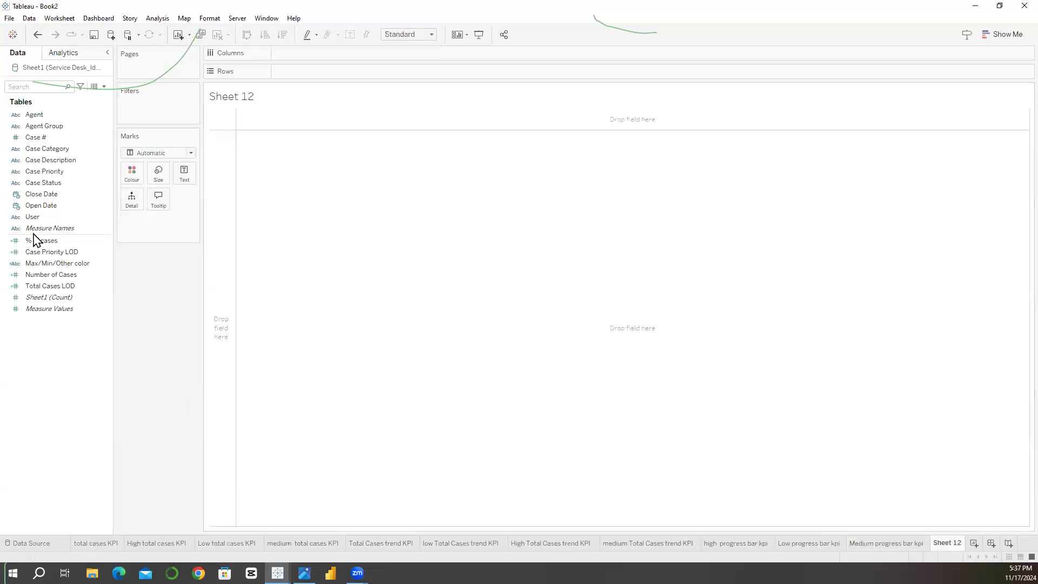
drag(55, 150, 287, 74)
drag(52, 274, 299, 51)
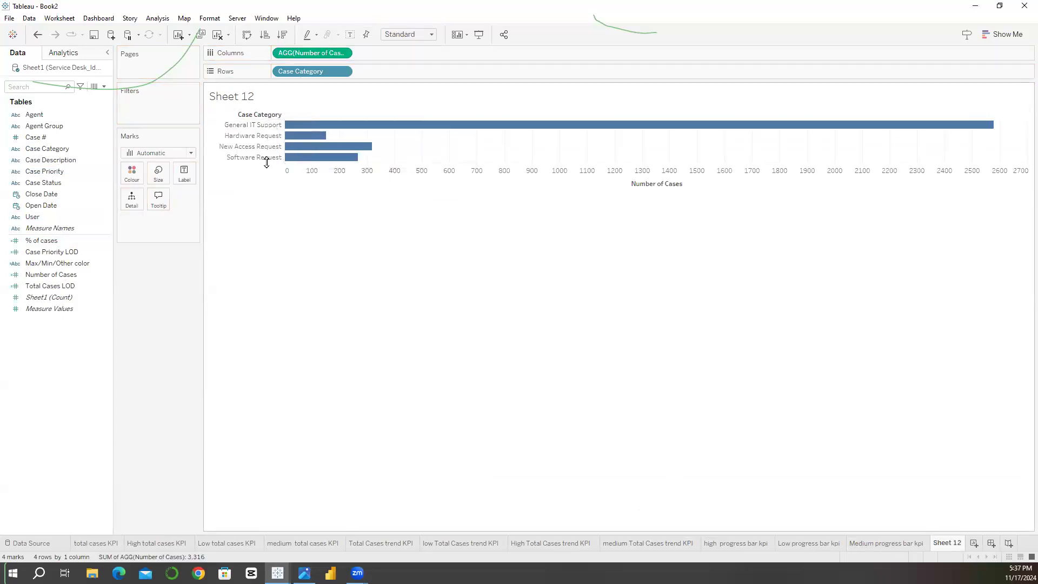
click(409, 35)
click(401, 72)
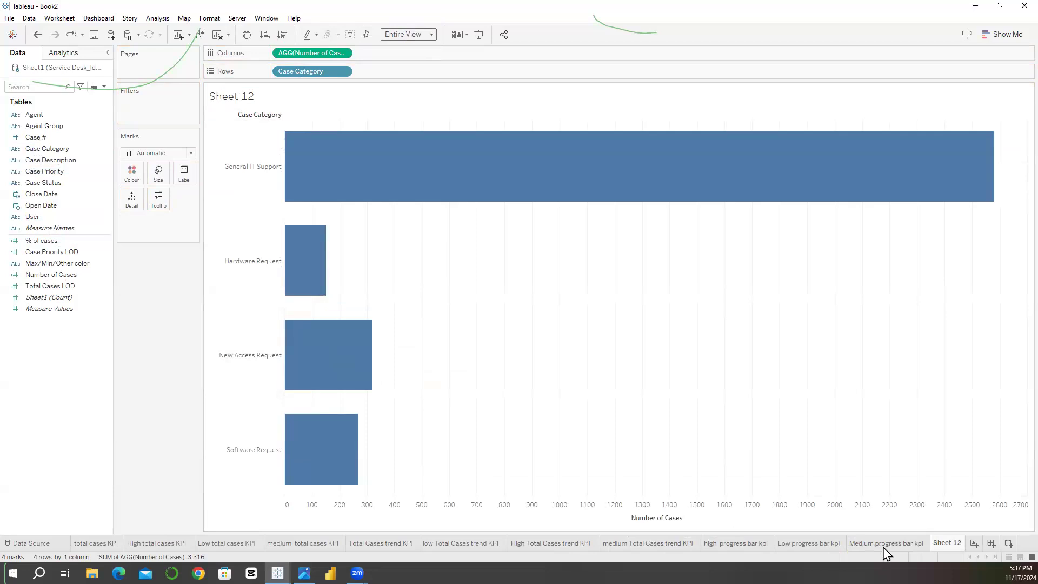
Step: Delete Sheet 12 and replace it with a cleared duplicate of the Medium progress bar kpi sheet
right_click(945, 543)
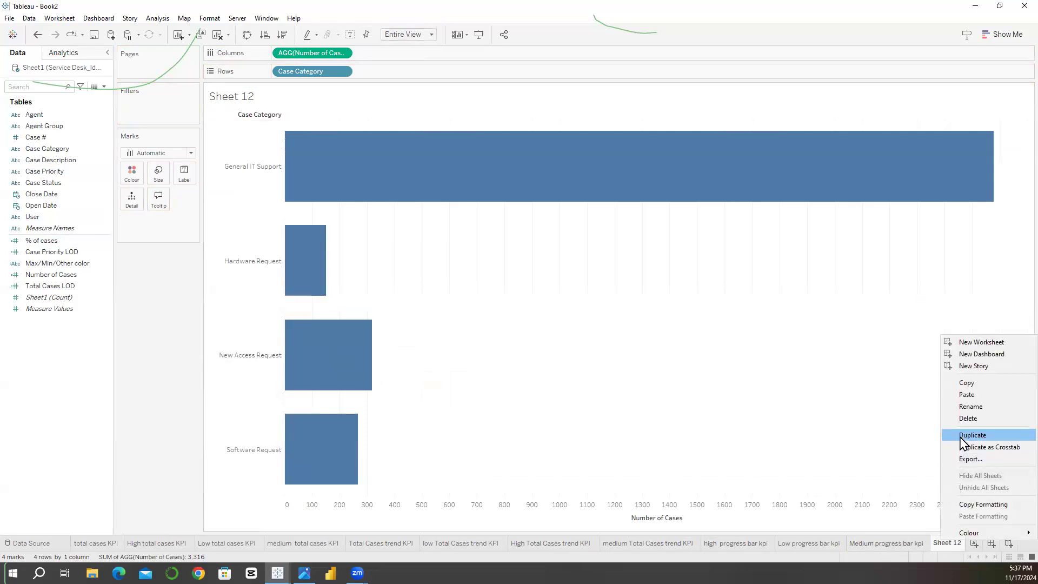
click(967, 418)
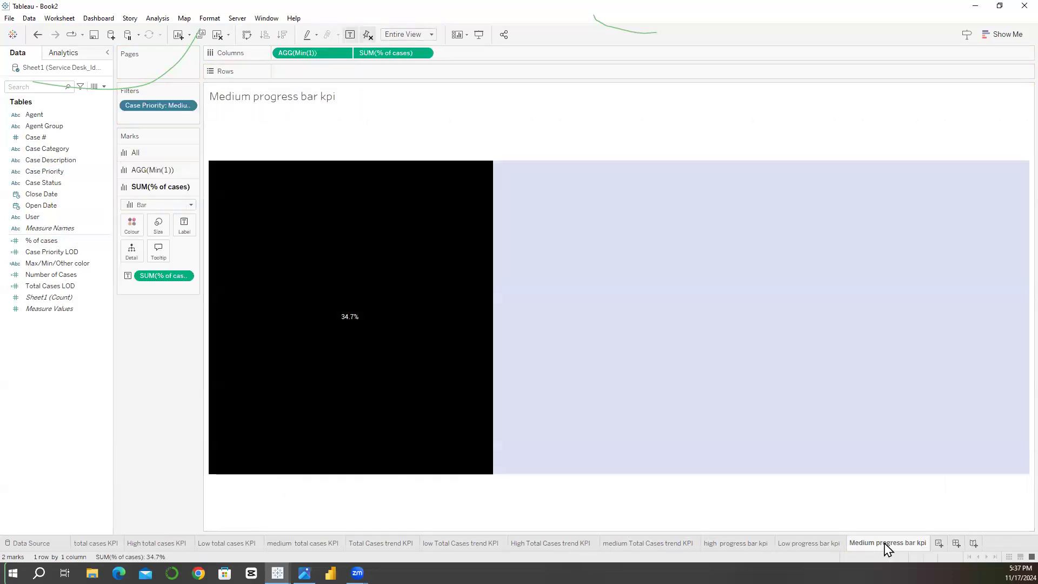
right_click(887, 543)
click(879, 432)
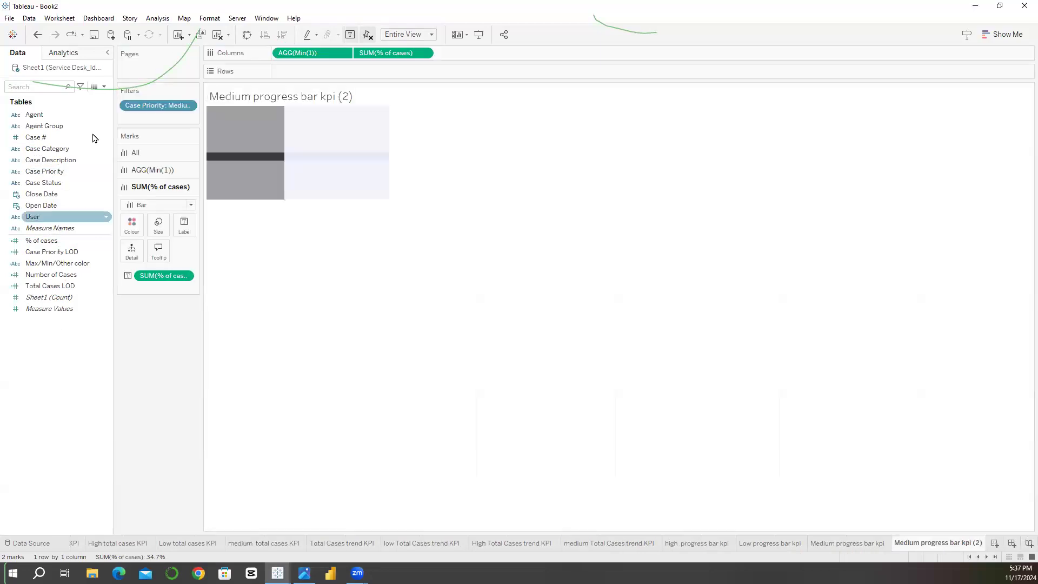
click(228, 35)
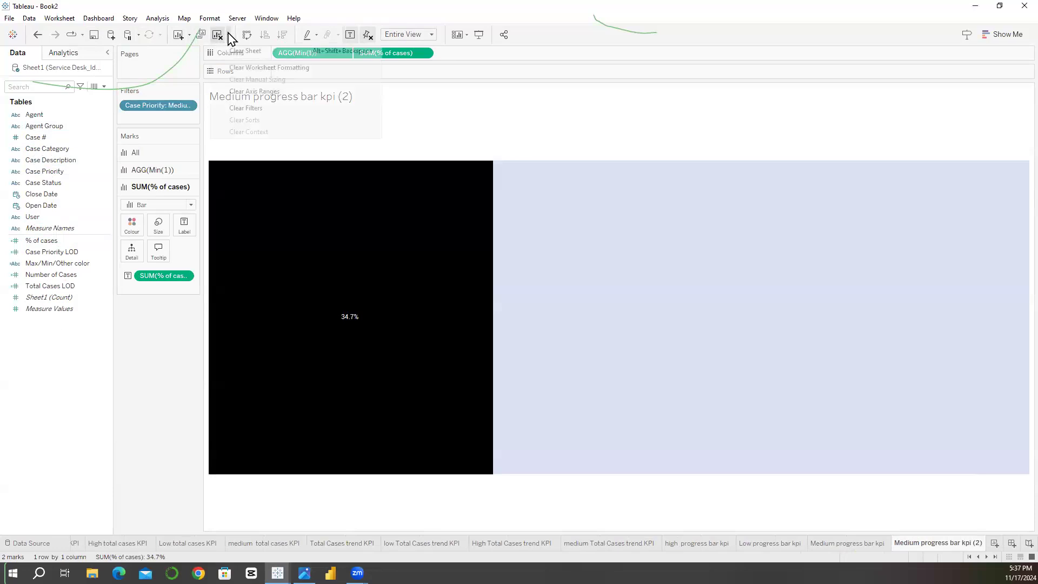
click(245, 50)
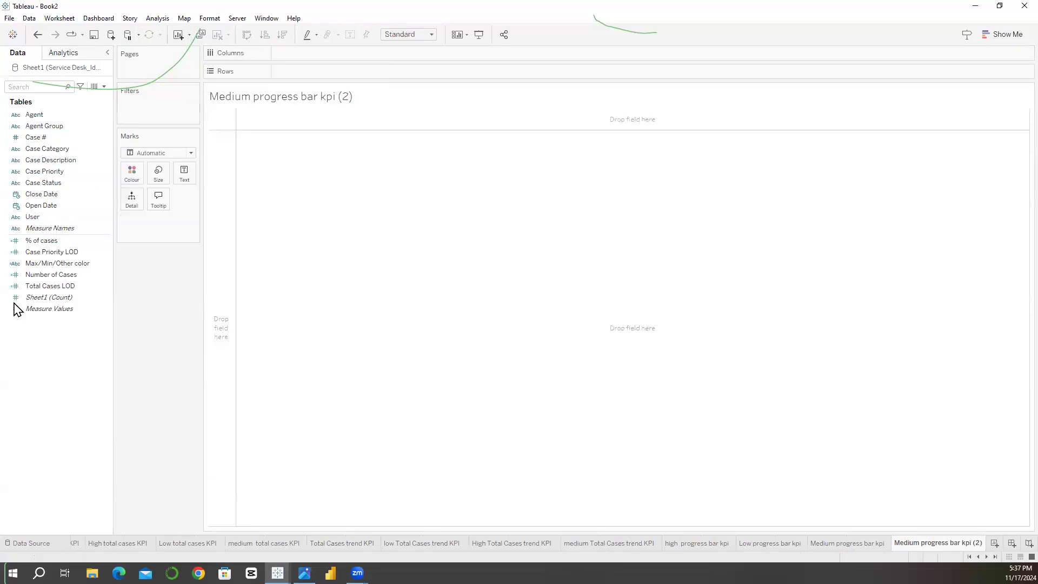
Step: Build a bar chart with Case Category in rows and Number of Cases in columns, fitted to Entire View
drag(48, 149, 307, 74)
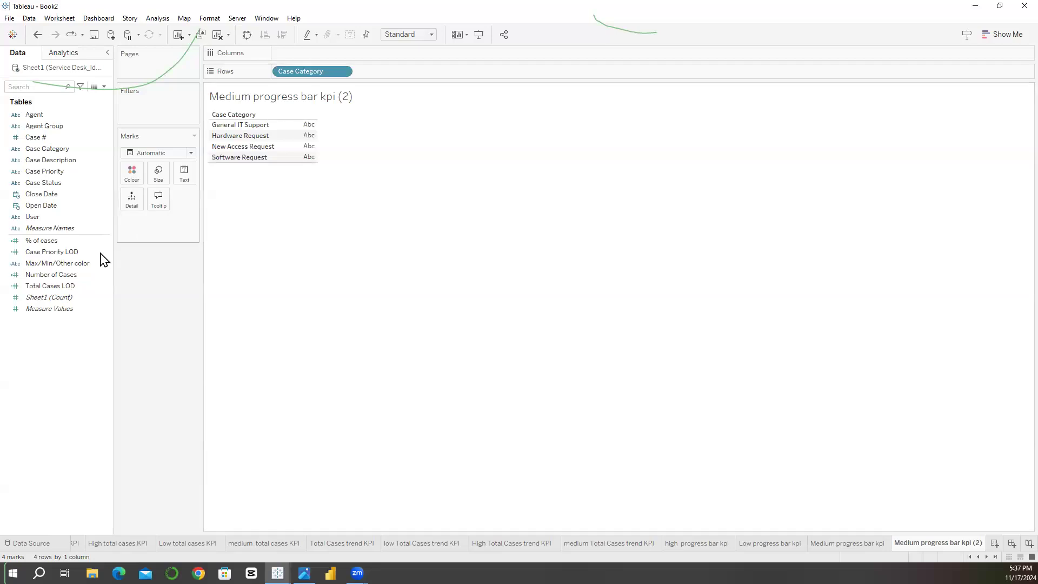
click(49, 277)
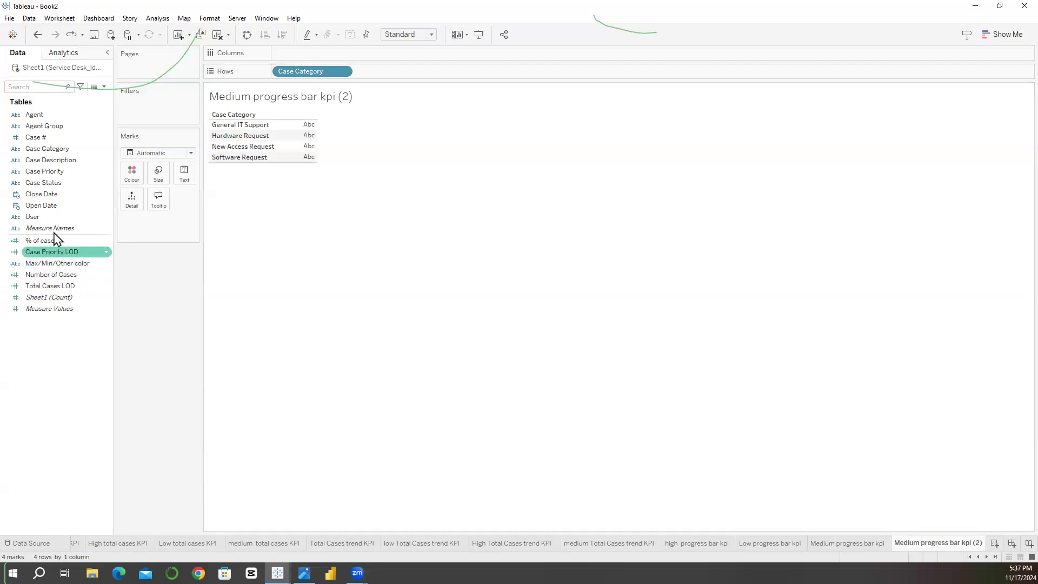
drag(48, 275, 290, 53)
click(398, 35)
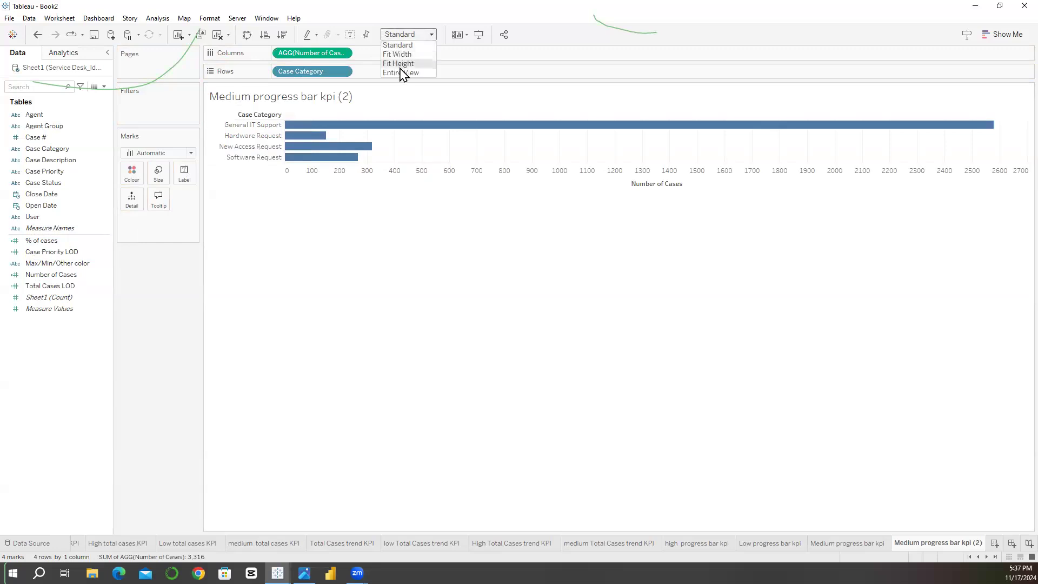
click(401, 73)
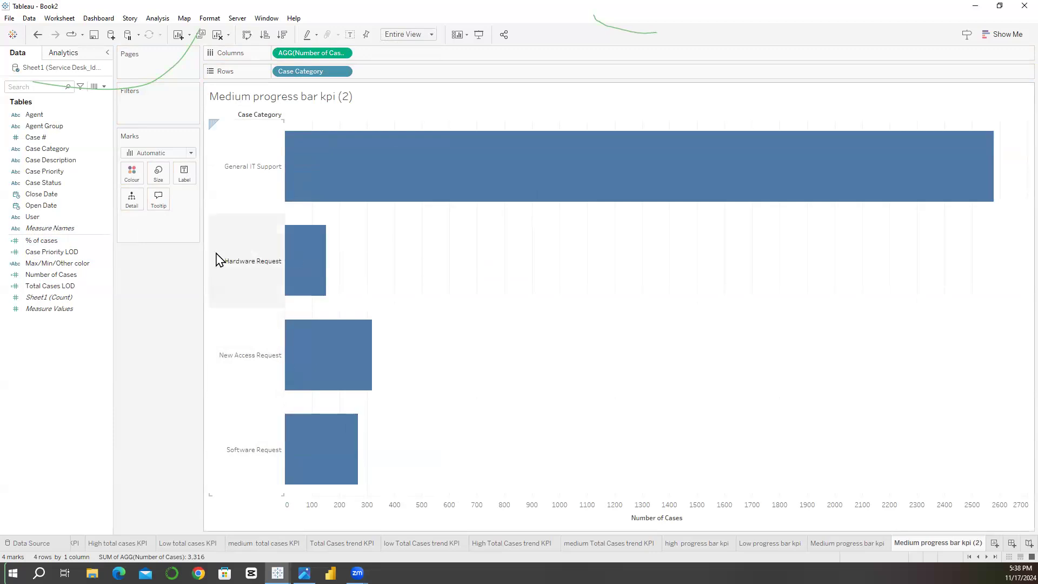
Step: Label the bars with Number of Cases using centre alignment and colour the bars dark grey
drag(112, 314, 108, 314)
click(54, 244)
drag(51, 274, 181, 173)
click(180, 173)
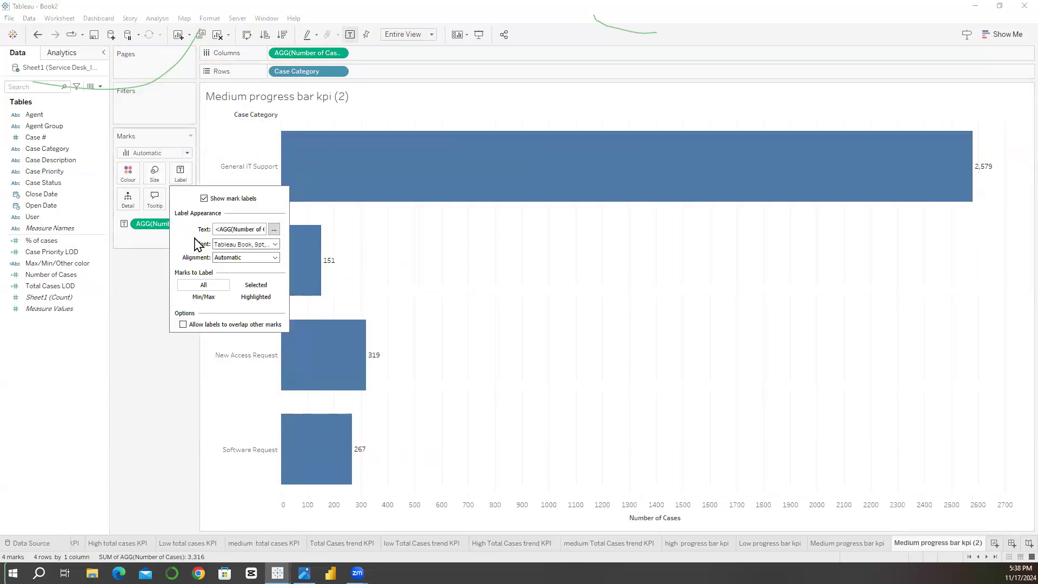
click(246, 257)
click(243, 301)
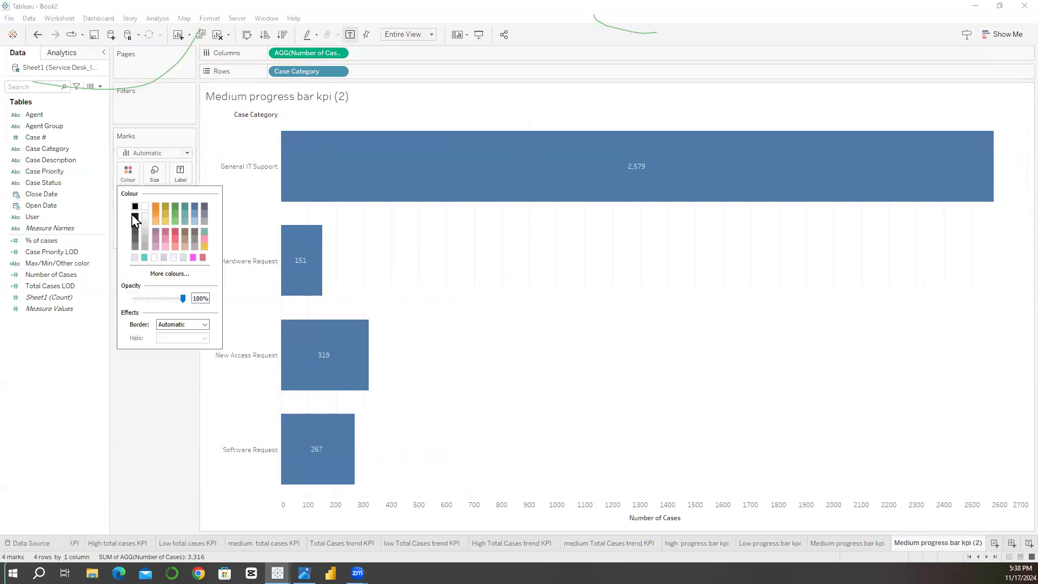
click(134, 234)
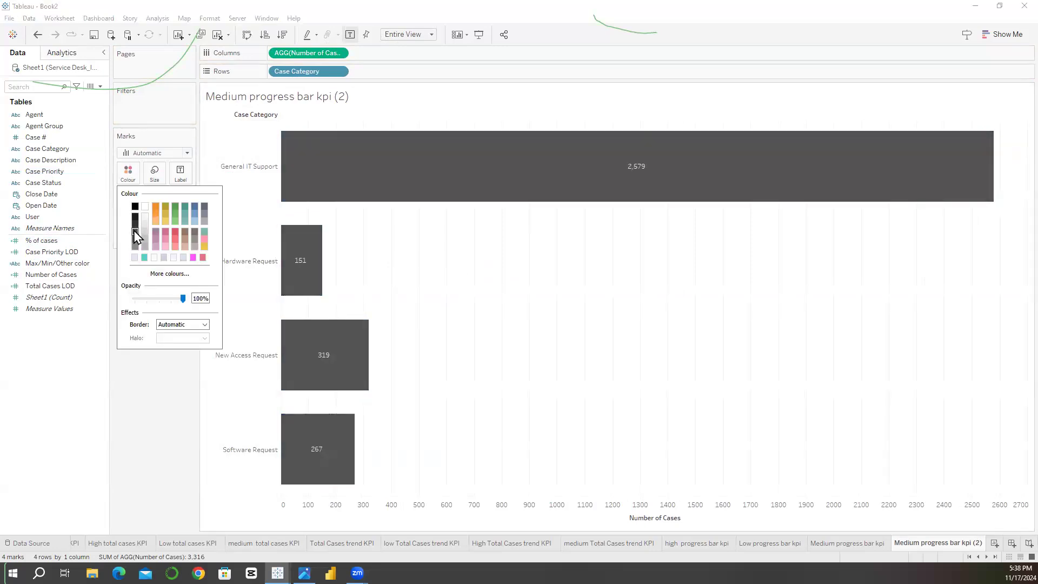
click(143, 413)
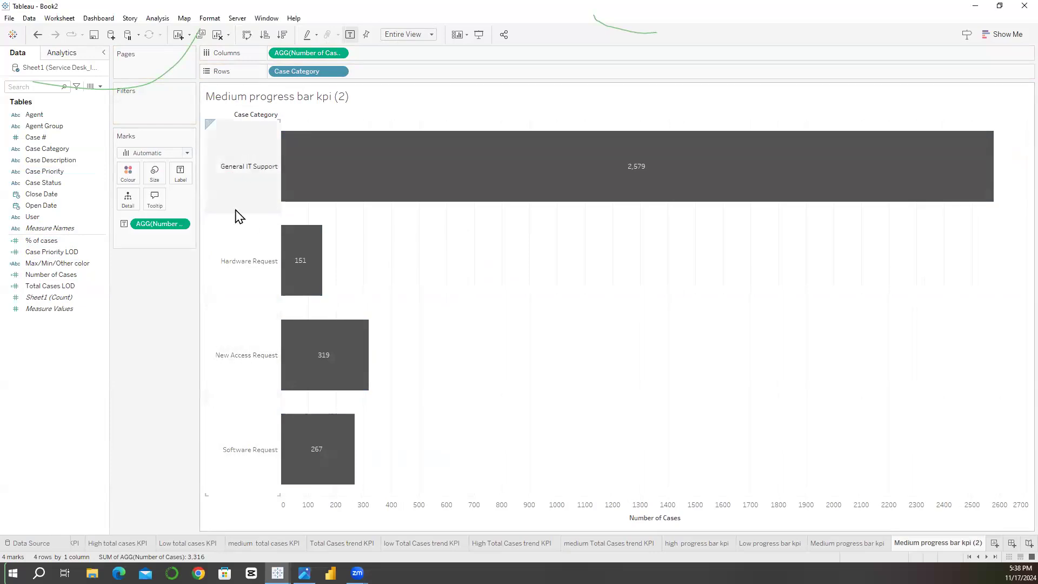
Step: Set the default worksheet font of the case category chart to Roboto
right_click(243, 277)
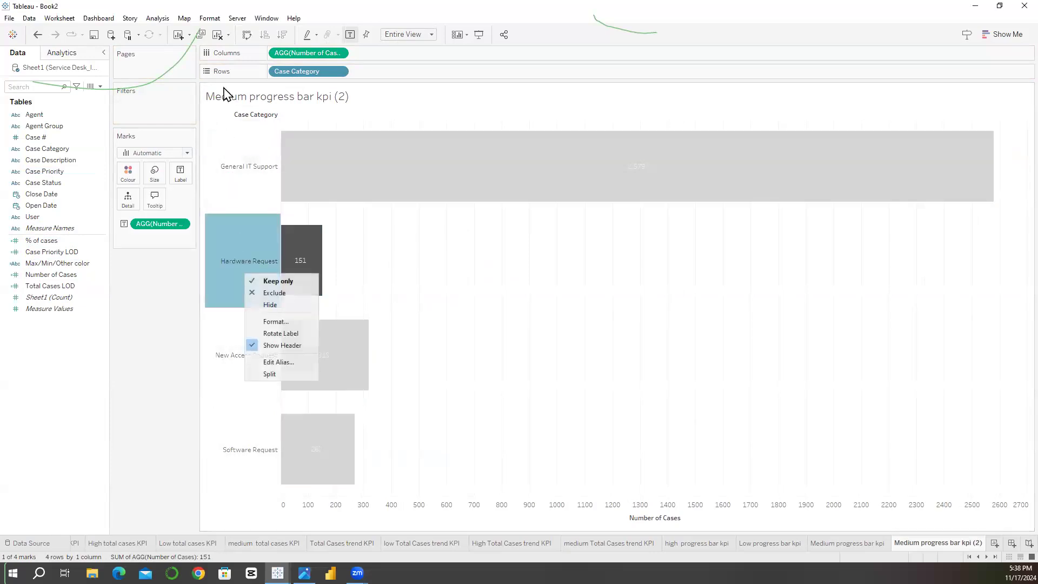
click(210, 17)
click(217, 71)
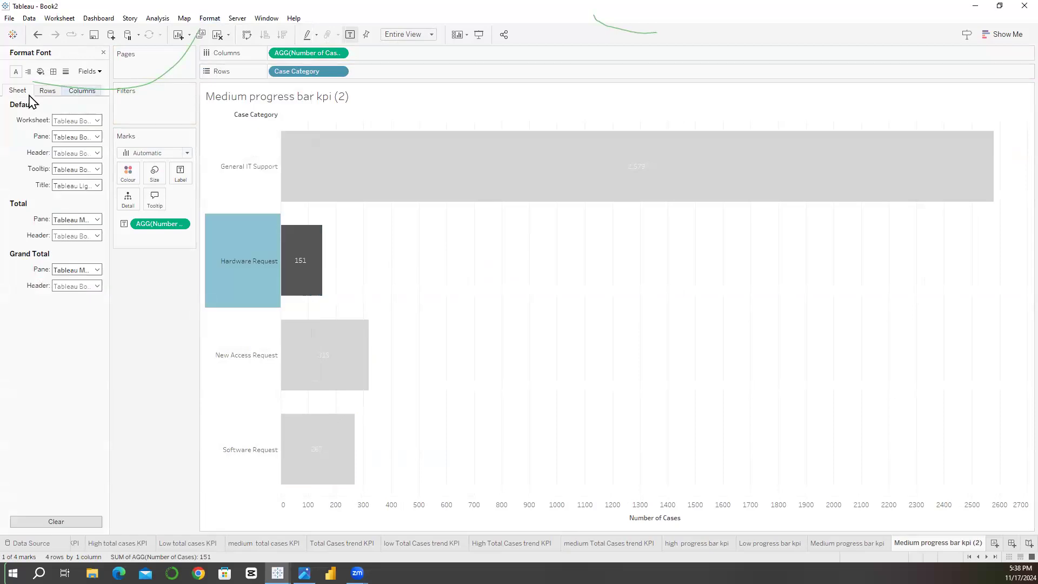
click(79, 120)
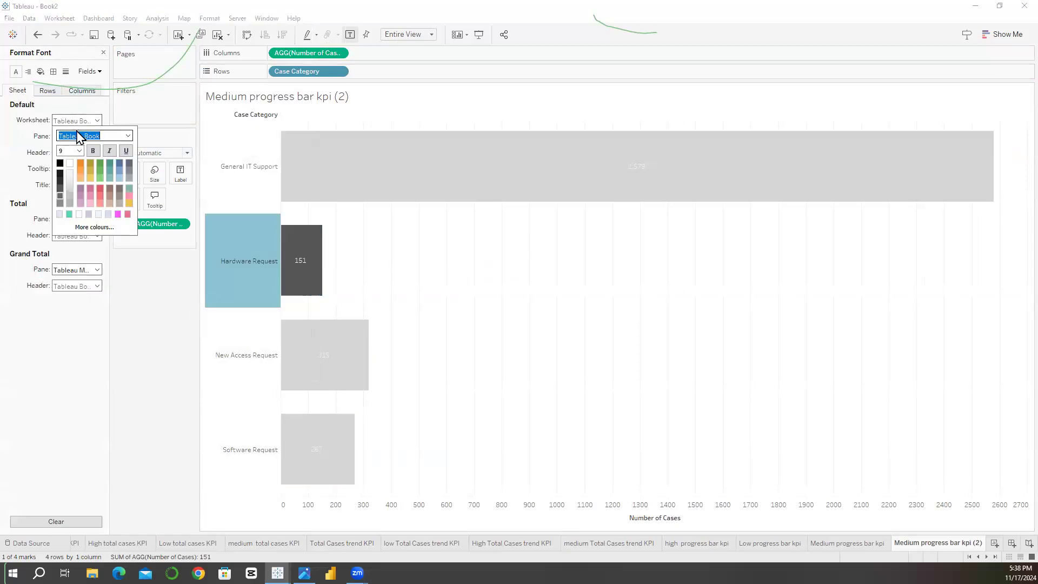
text(roboto)
key(Return)
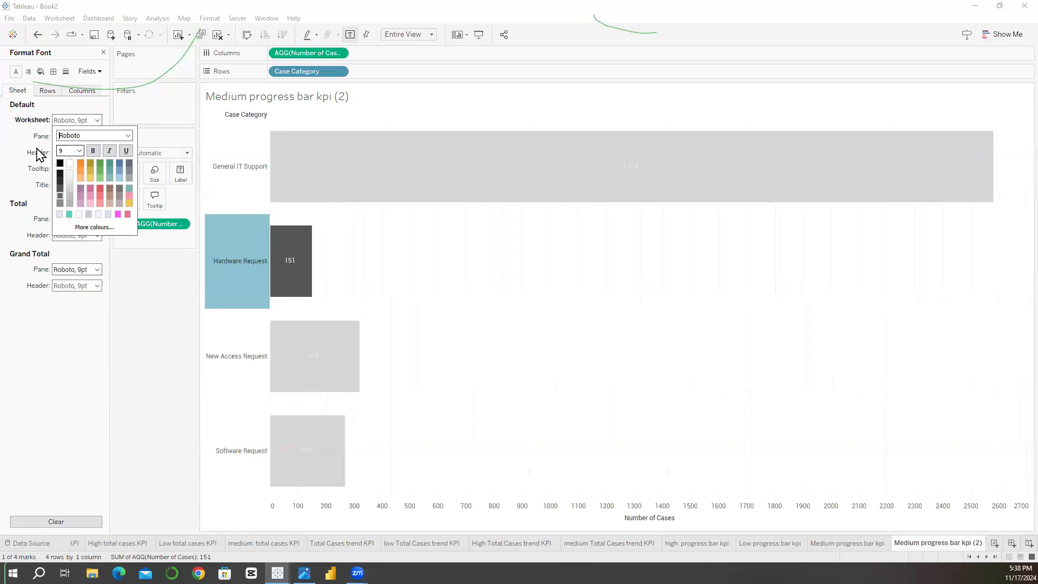
click(35, 148)
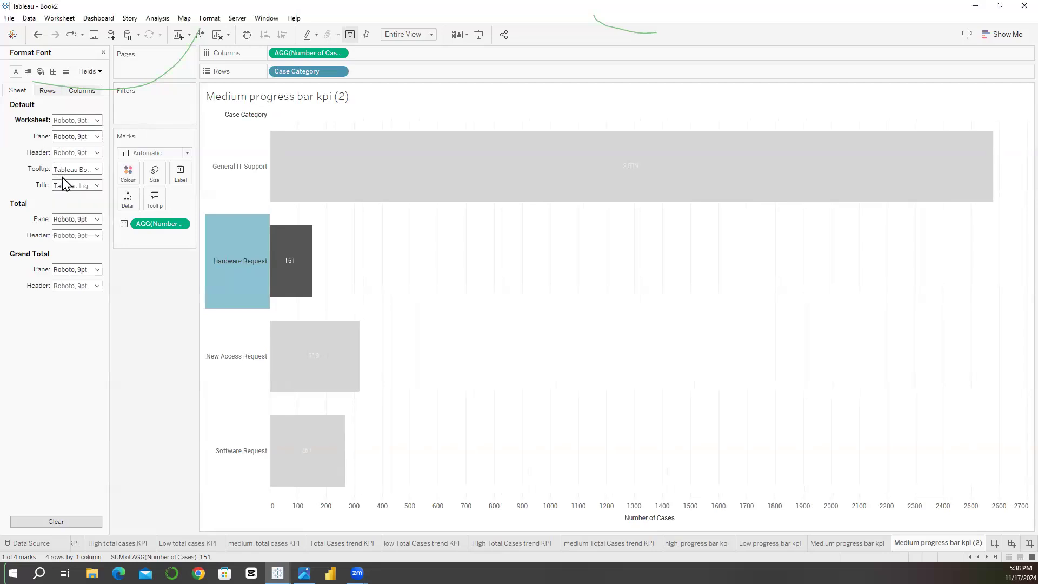
click(206, 240)
Step: Hide the Number of Cases axis header and sort the case categories in descending order
right_click(606, 513)
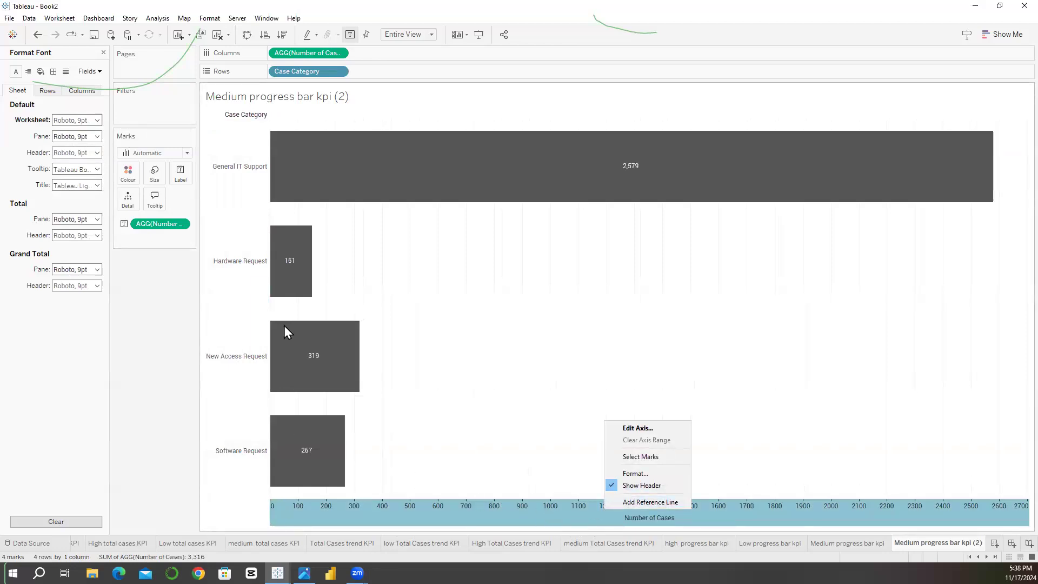
click(611, 485)
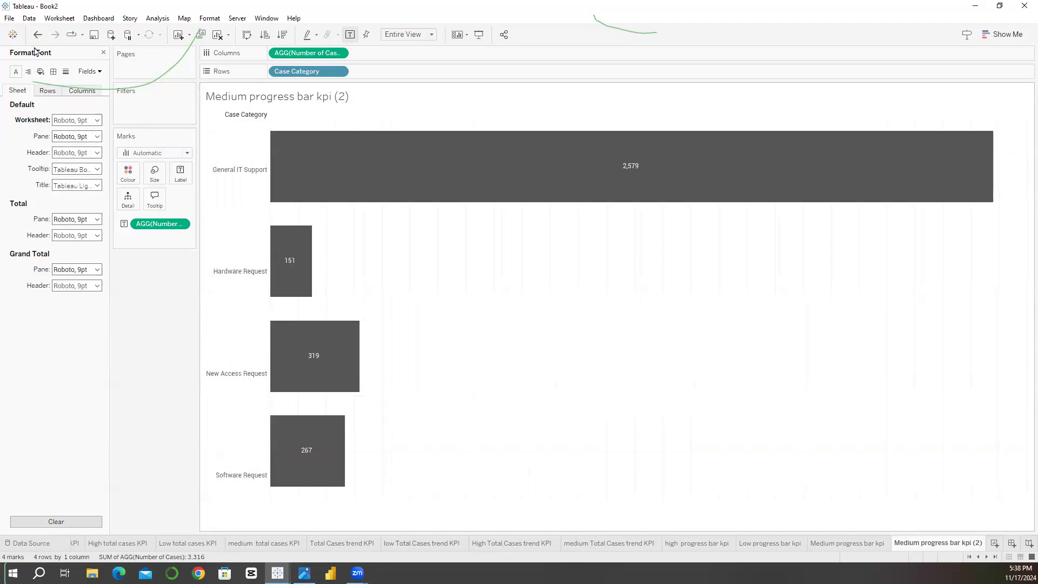
click(282, 35)
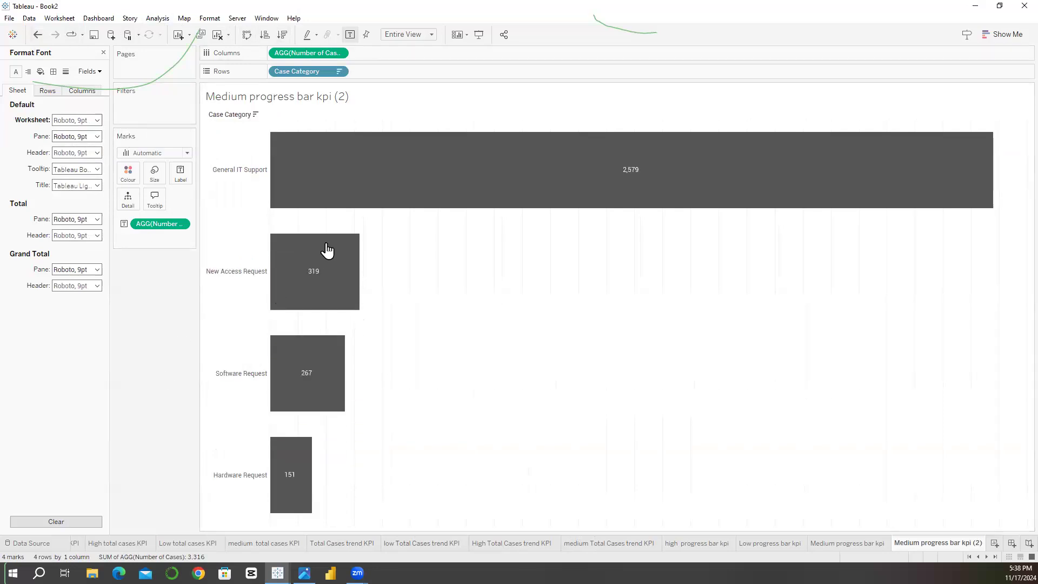
Step: Hide the Case Category field label above the rows and replace the sheet title with "Case category by no. of cases"
right_click(233, 118)
click(236, 225)
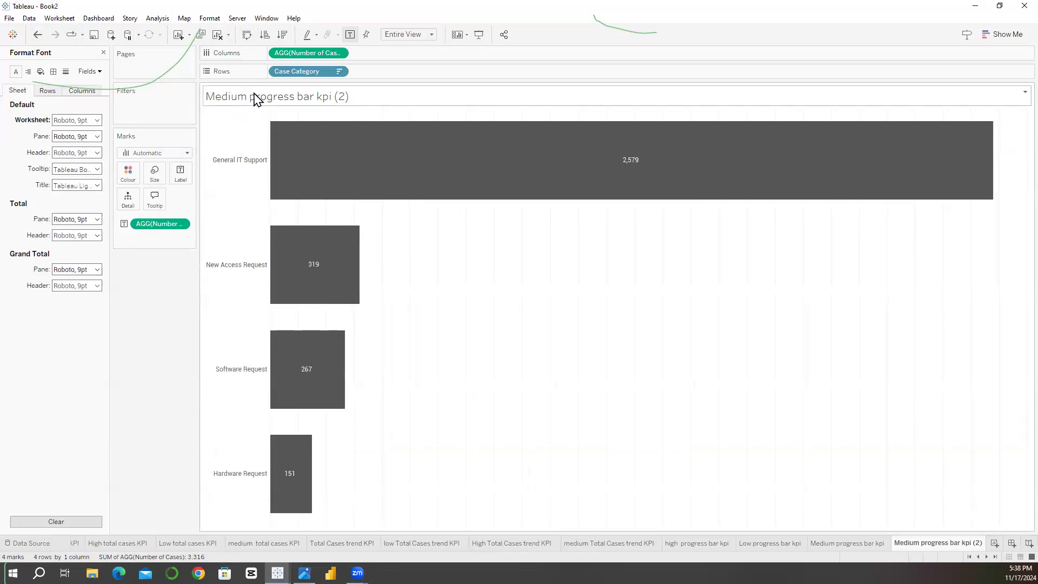
double_click(256, 99)
triple_click(240, 281)
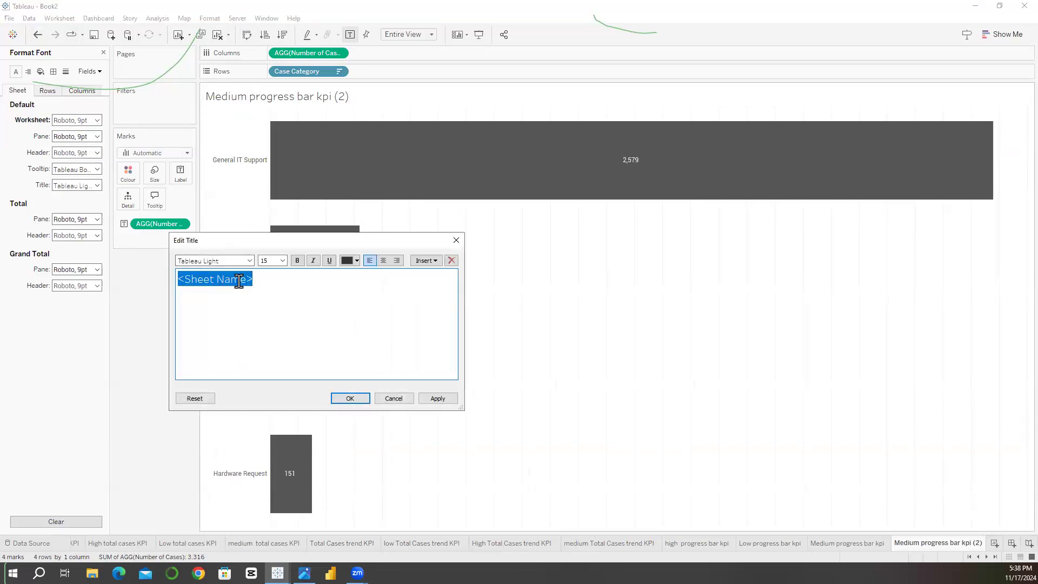
text(C)
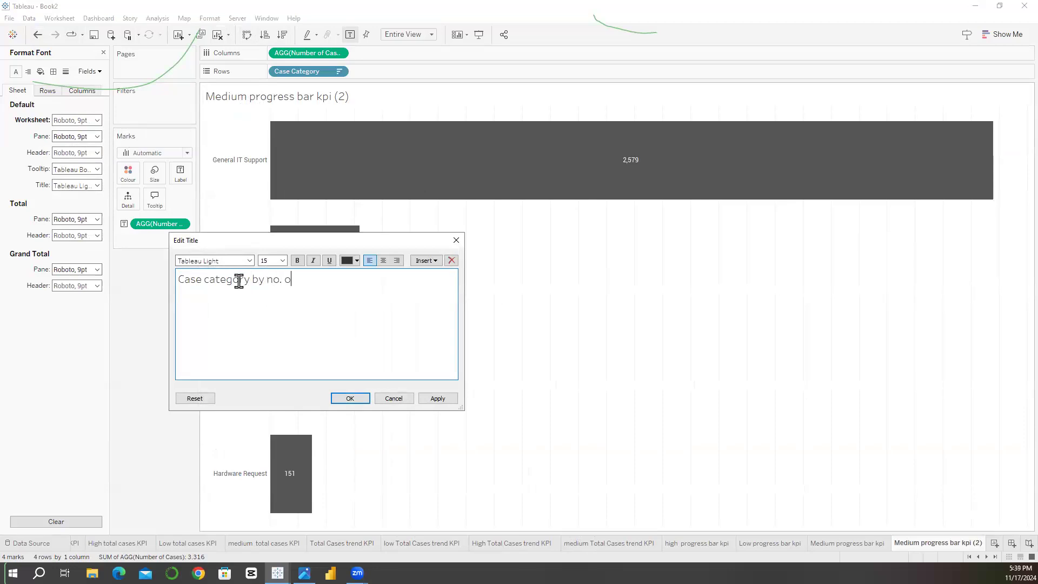
text(ases)
Step: Format the title text in Roboto at size 12 and apply the title changes
triple_click(239, 281)
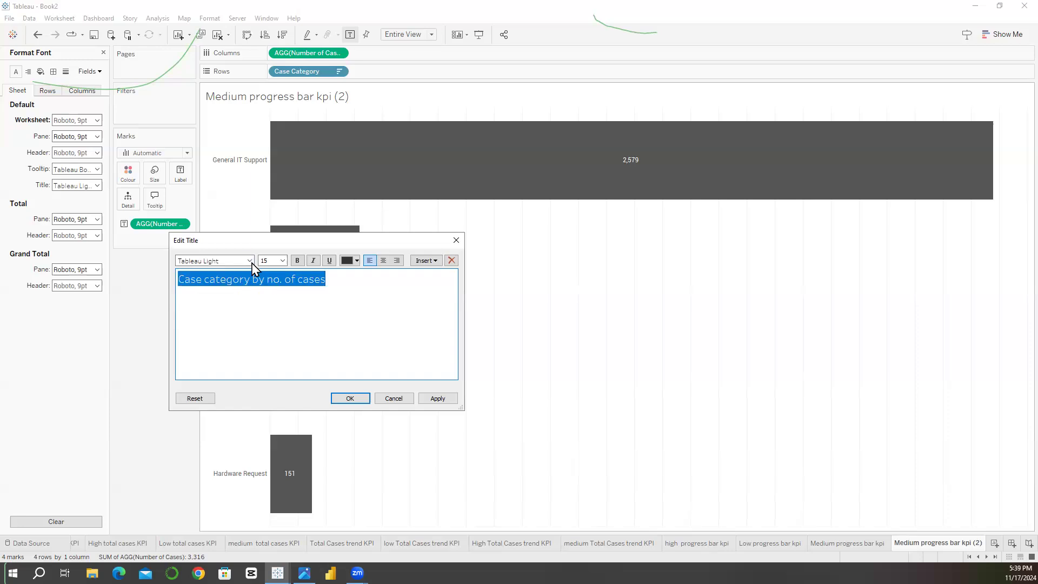
click(250, 261)
scroll(224, 335, up, 6)
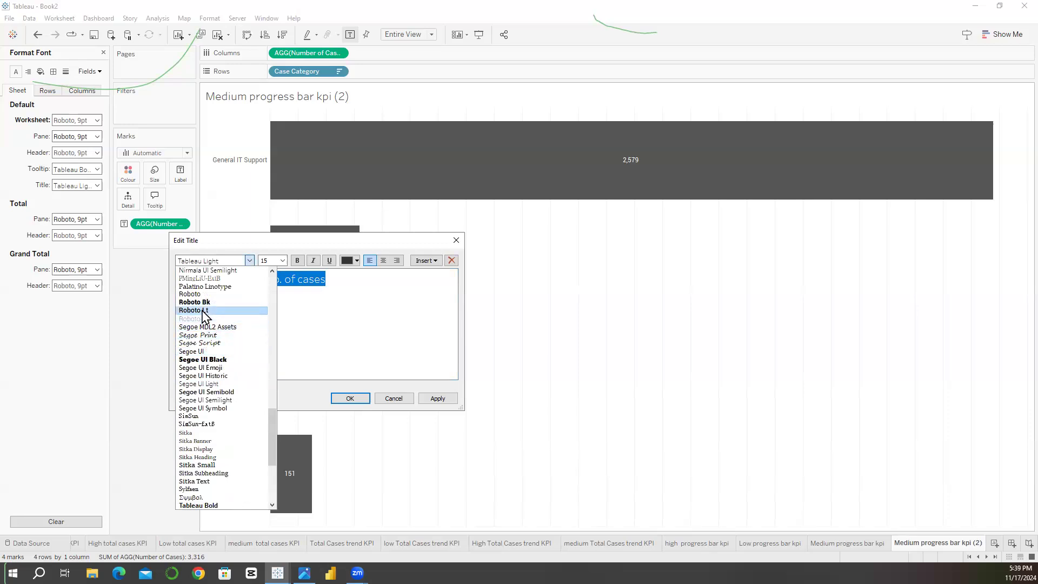
click(201, 295)
click(283, 261)
click(272, 298)
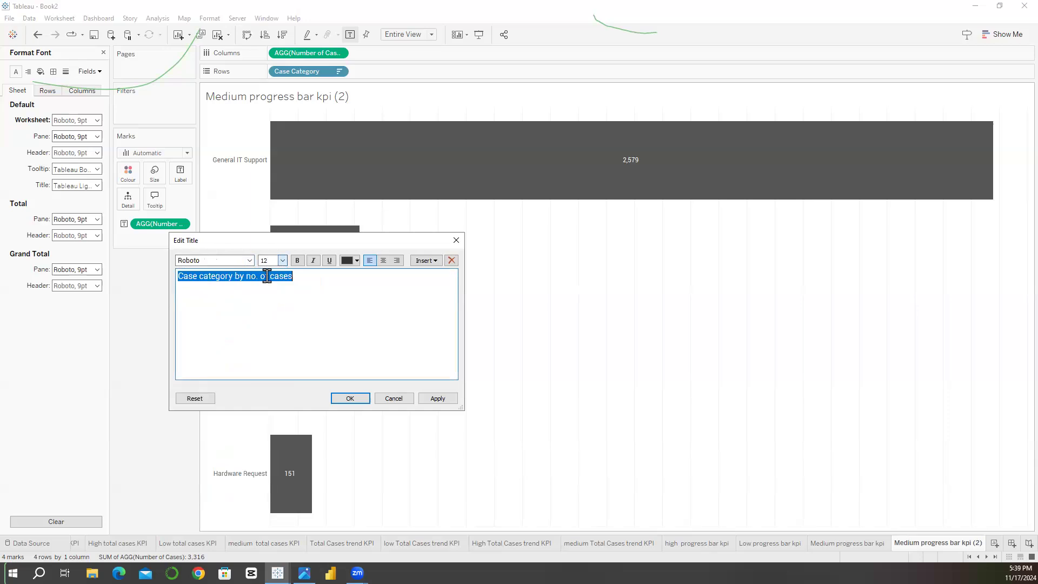
click(345, 398)
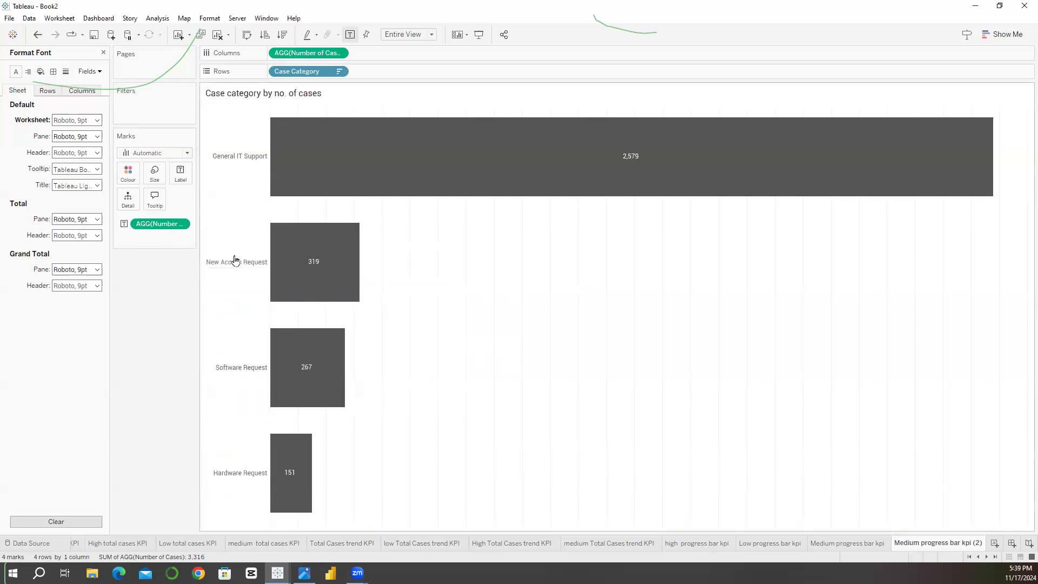
Step: Set the column grid lines of the case category chart to None
click(53, 71)
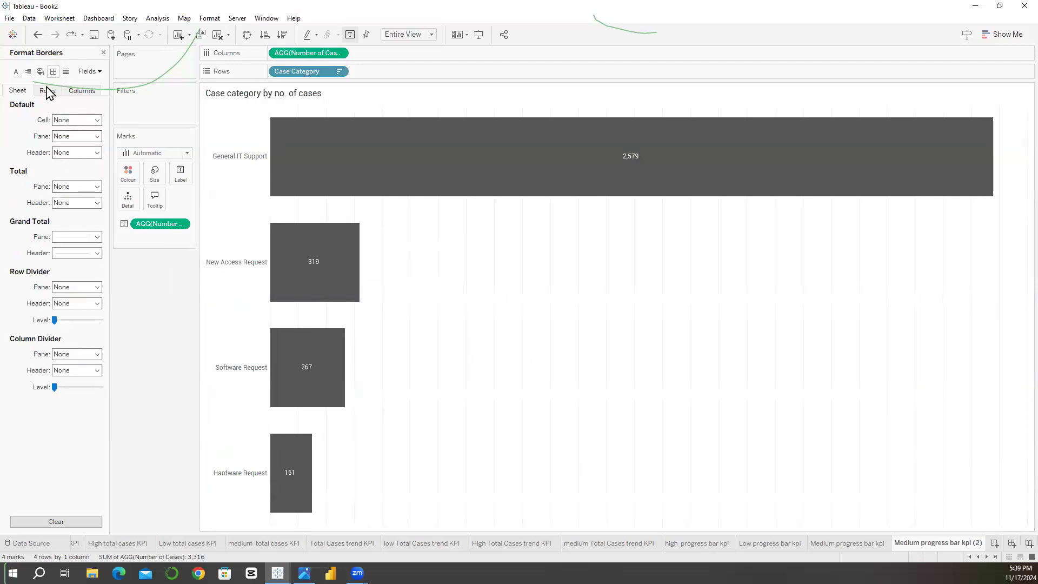
click(81, 90)
click(66, 71)
click(62, 121)
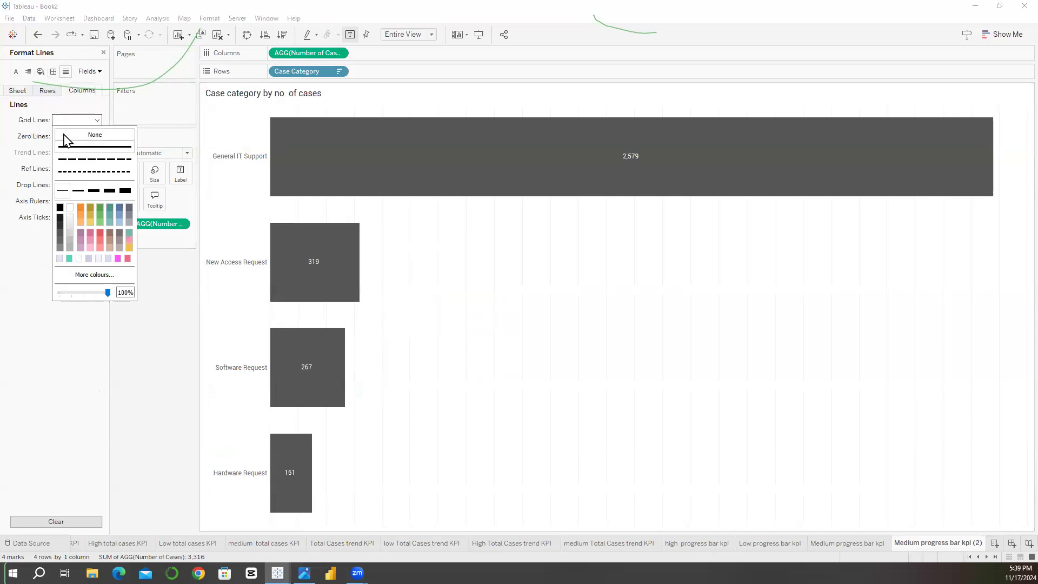
click(96, 351)
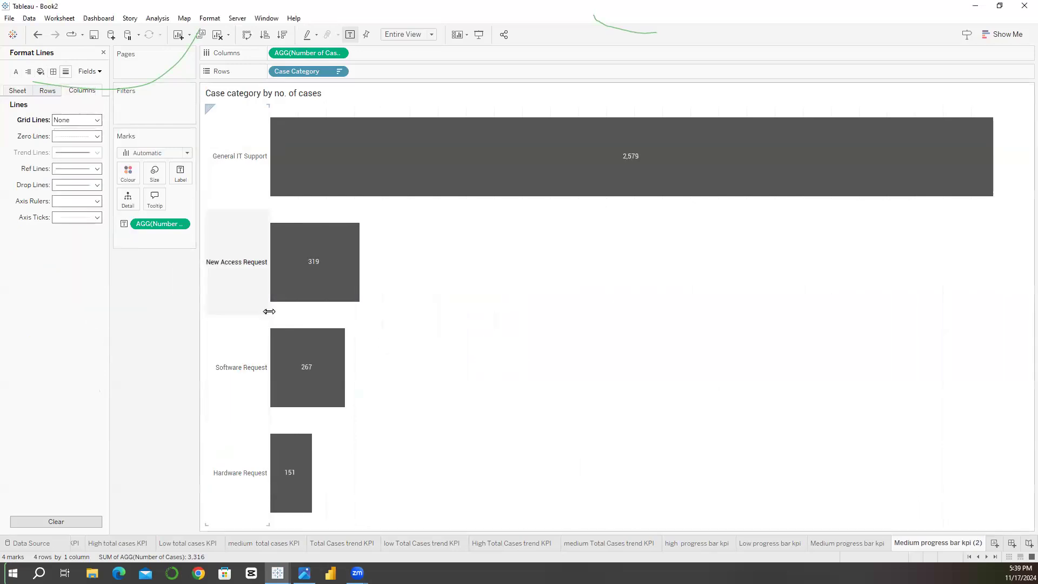
Step: Set the column zero lines, axis rulers, axis ticks and drop lines of the case category chart to None
click(65, 136)
click(68, 152)
click(77, 349)
click(76, 201)
click(81, 216)
click(34, 238)
click(68, 217)
click(70, 231)
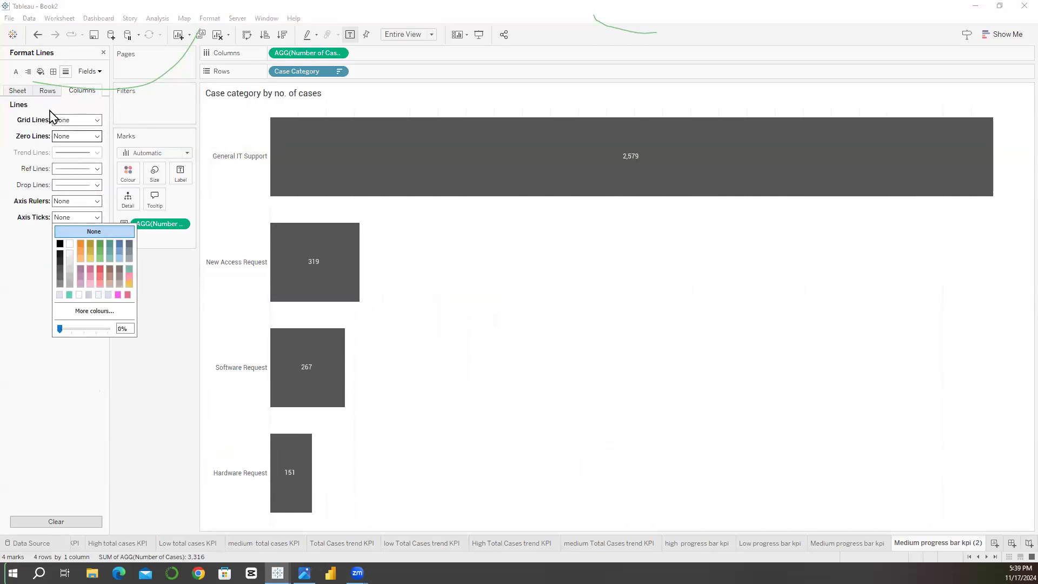
click(72, 185)
click(71, 201)
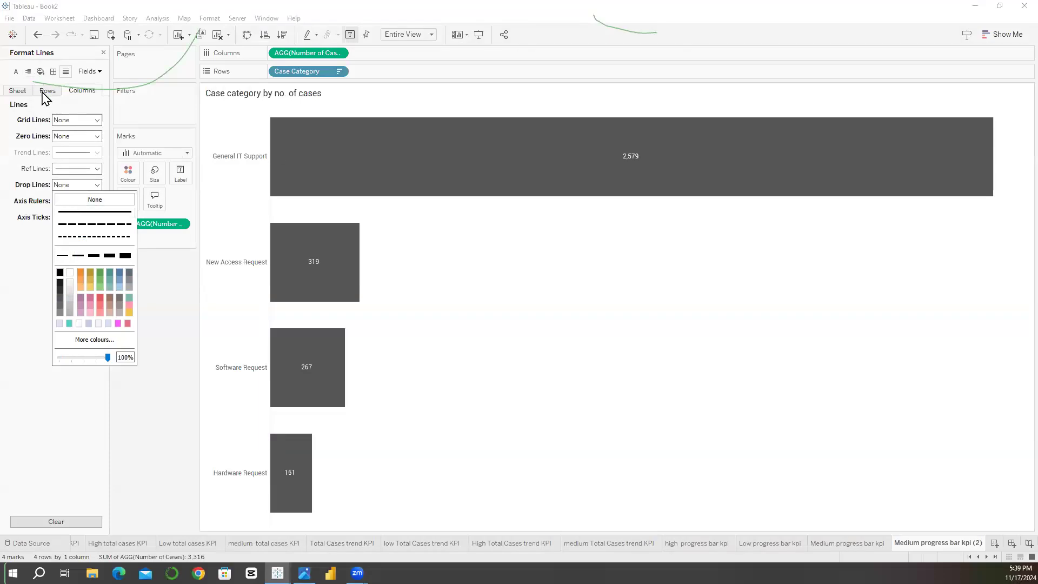
Step: Set the row zero lines and axis rulers of the case category chart to None
click(47, 90)
click(71, 136)
click(68, 151)
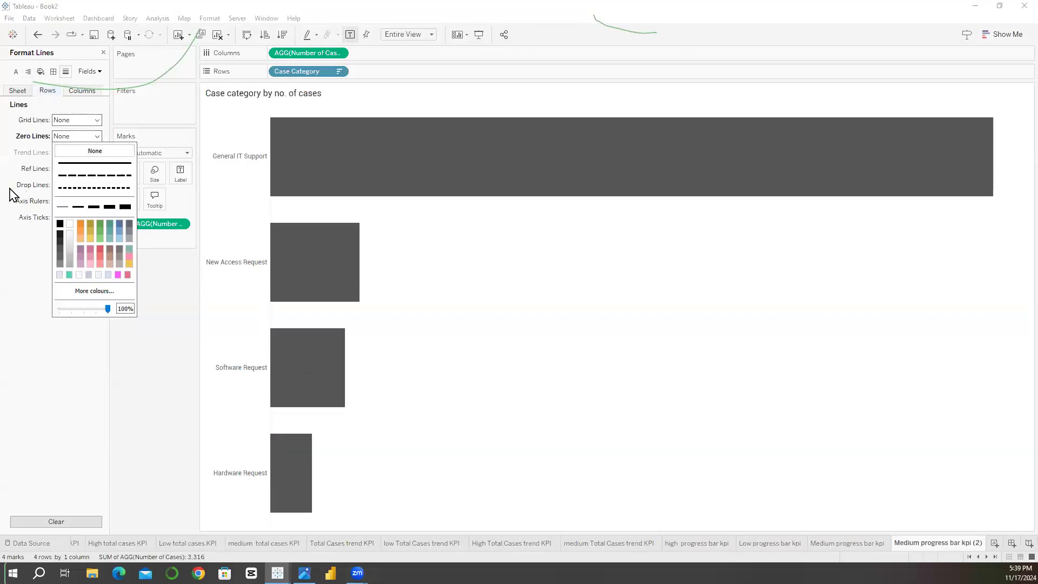
click(67, 201)
click(66, 217)
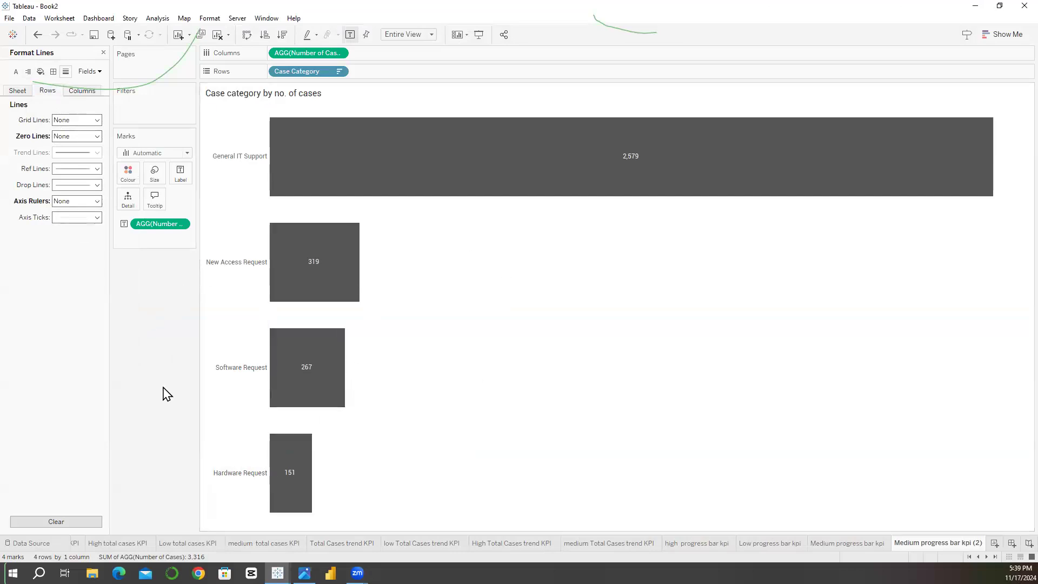
Step: Set the default worksheet shading of the case category chart to None and close the formatting pane
mouse_move(312, 375)
click(210, 18)
click(227, 95)
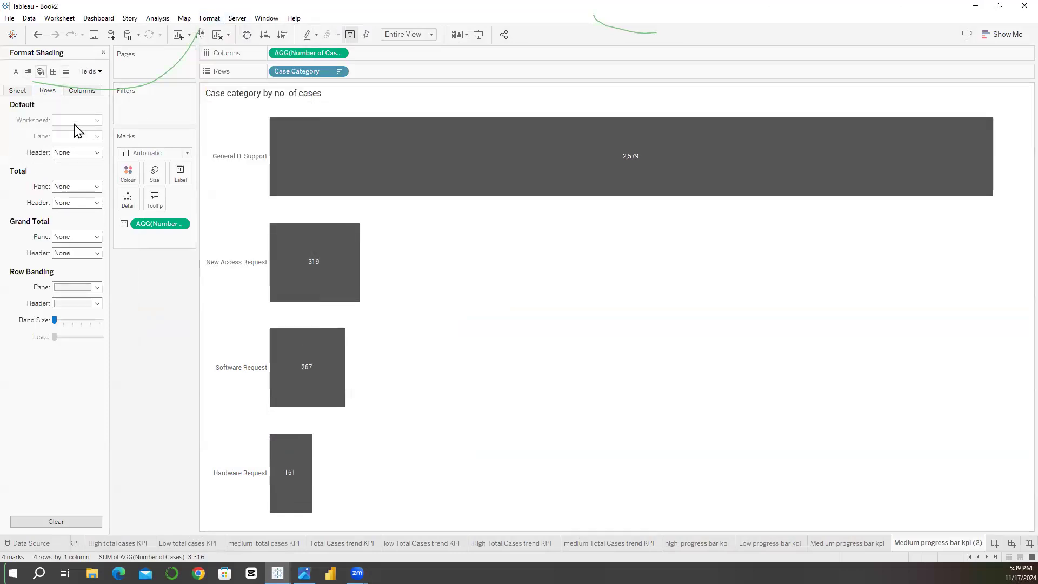
click(76, 120)
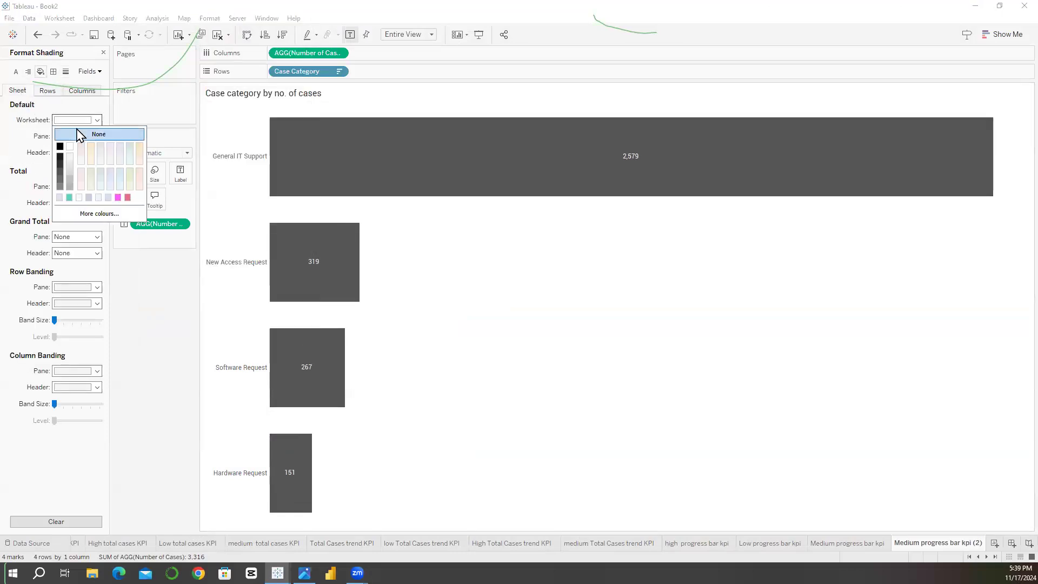
click(100, 124)
click(95, 124)
click(99, 135)
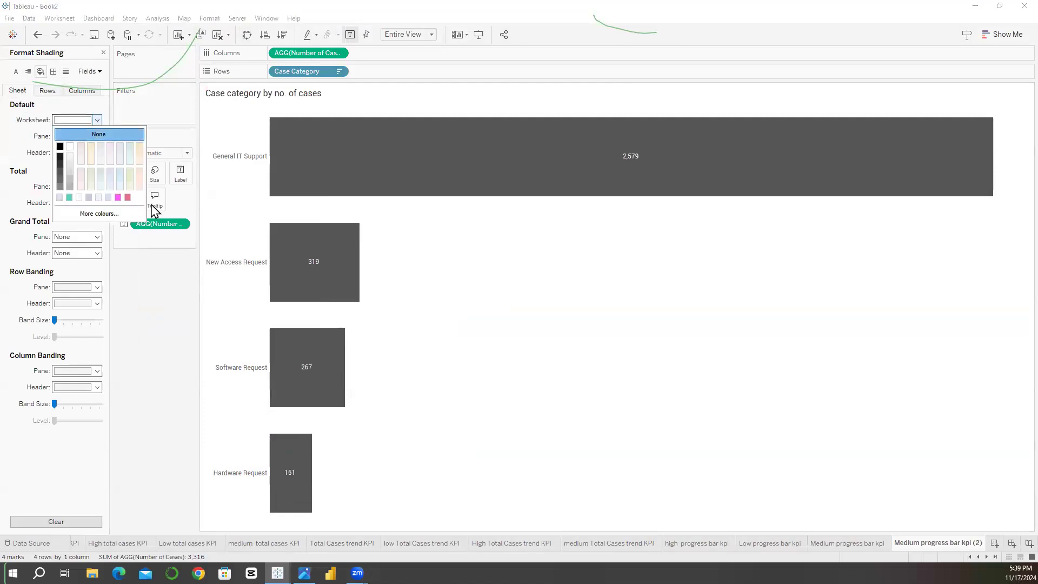
click(225, 153)
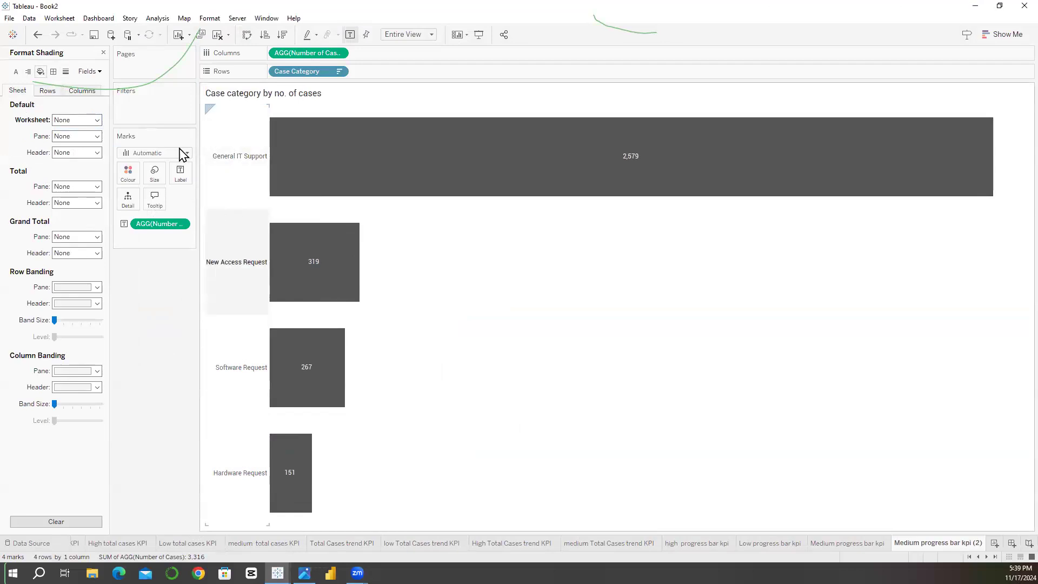
click(104, 53)
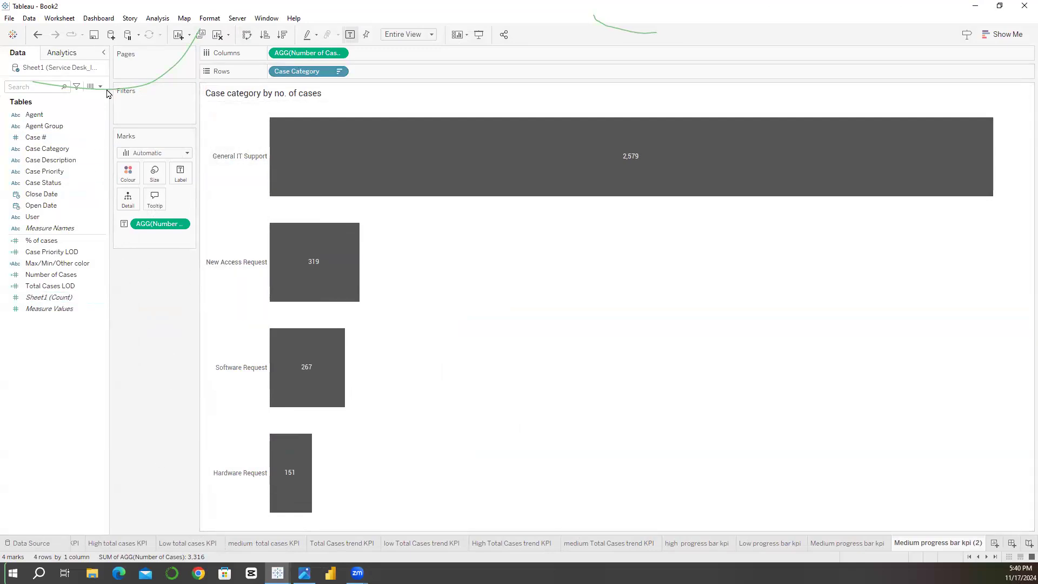
Step: Create a calculated field named "Case category No" with the formula INDEX() + [Case Category]
click(100, 86)
click(85, 104)
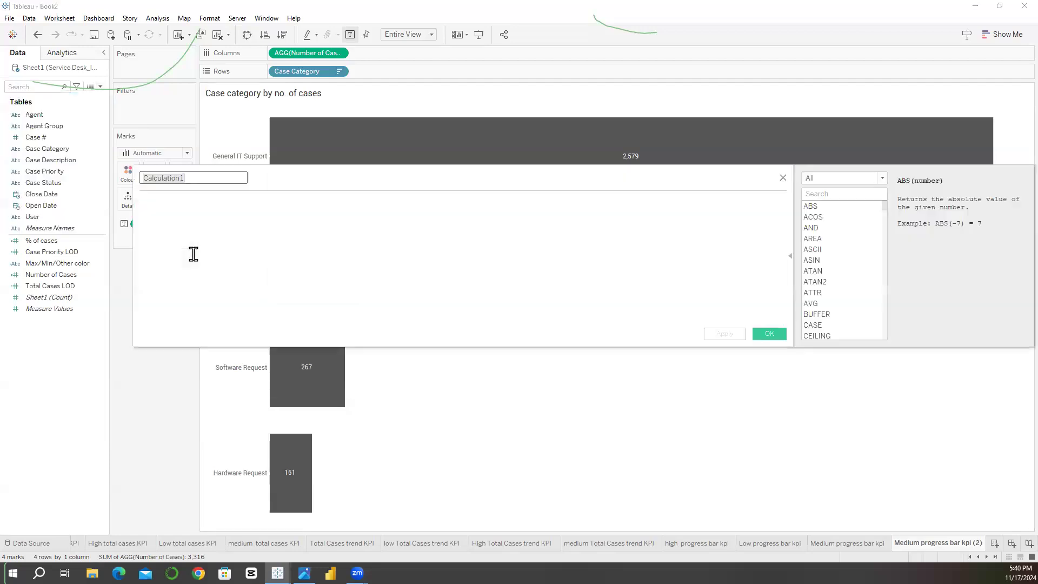
text(Ca)
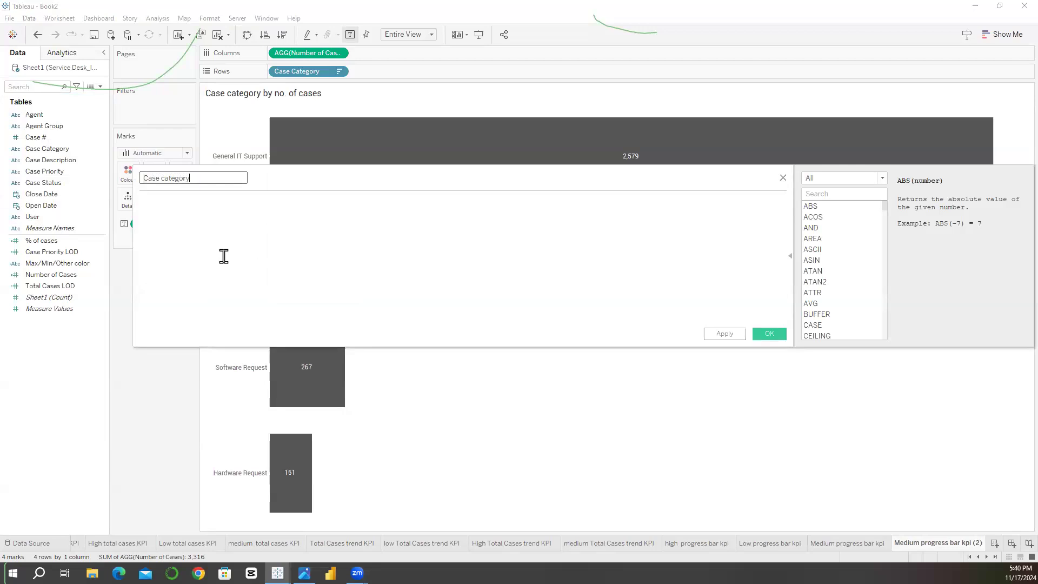
click(228, 253)
text(INDE)
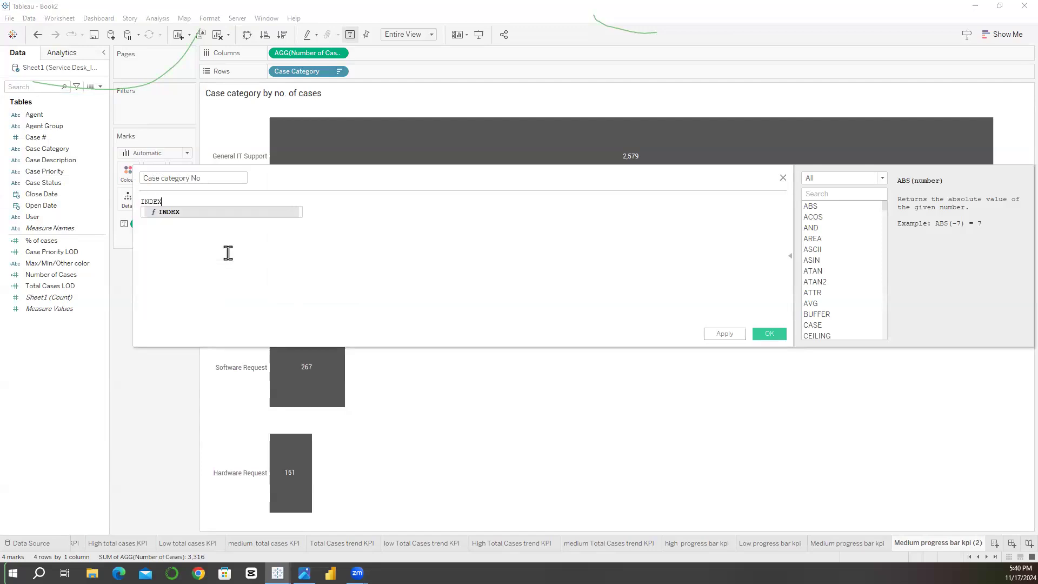
text(X)
key(Return)
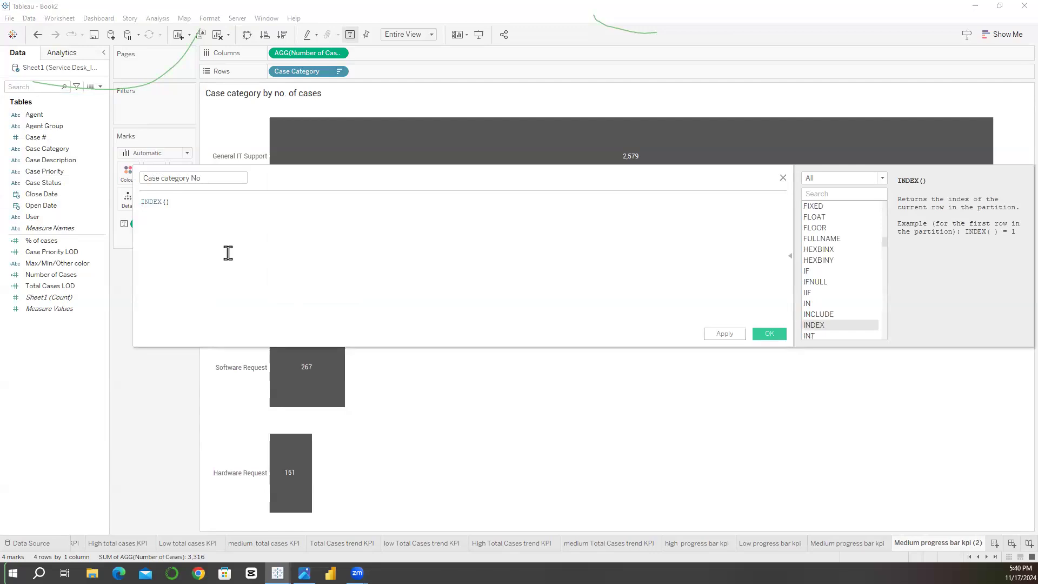
text(+)
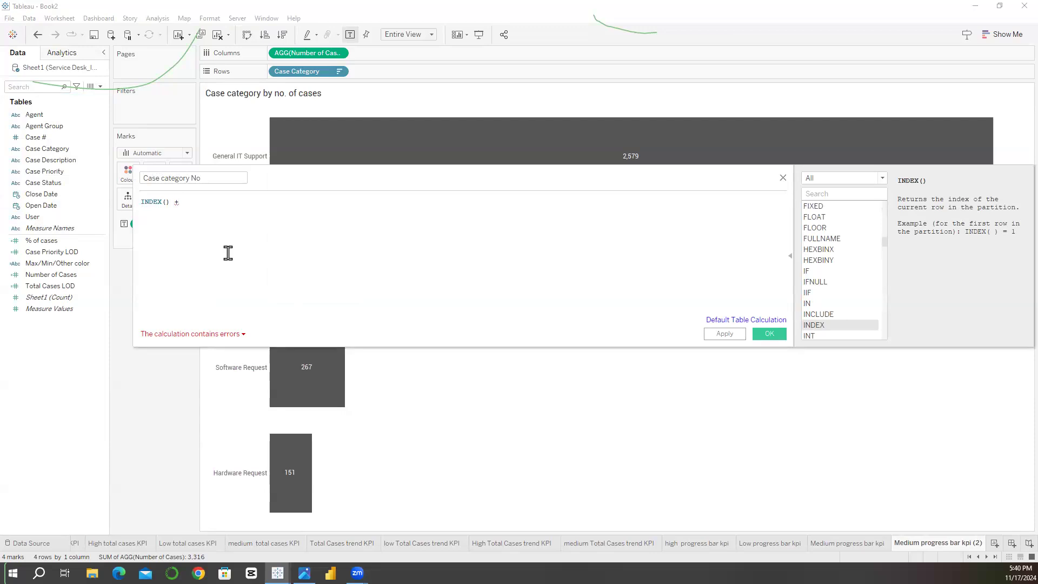
text(cas)
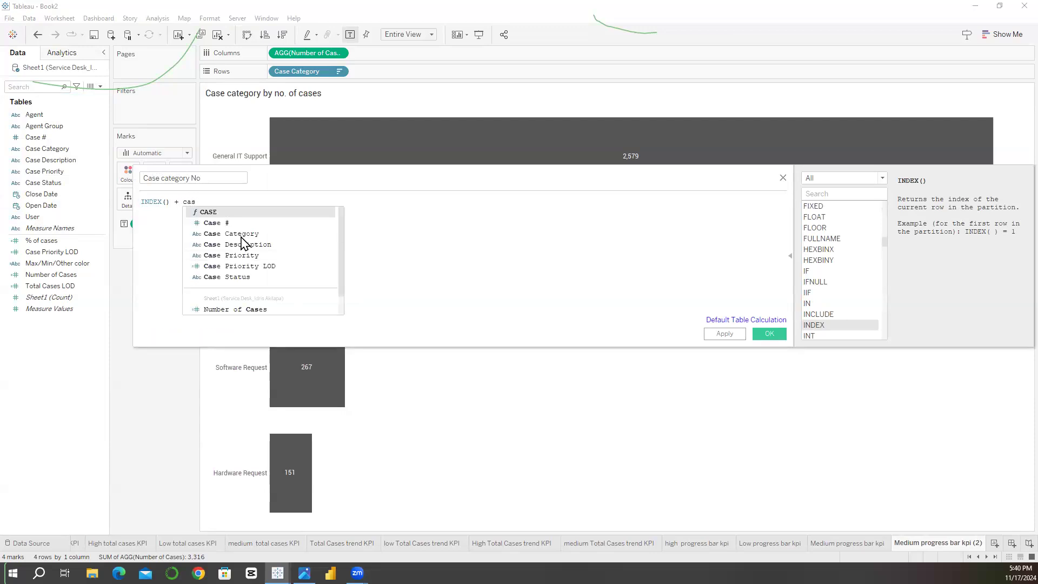
click(249, 233)
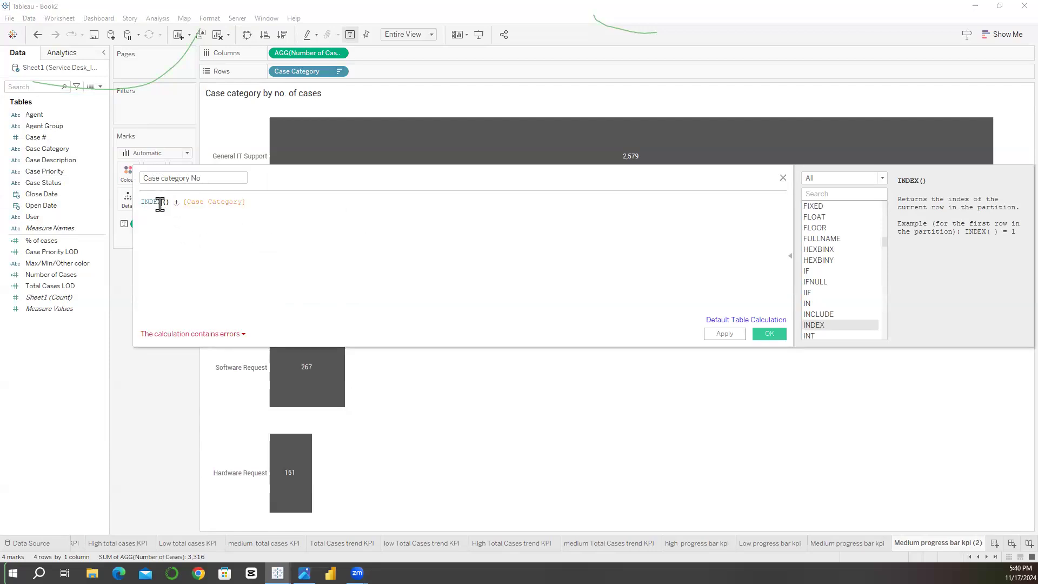
Step: Wrap INDEX() in the STR function so the row index in the formula is converted to text
click(204, 202)
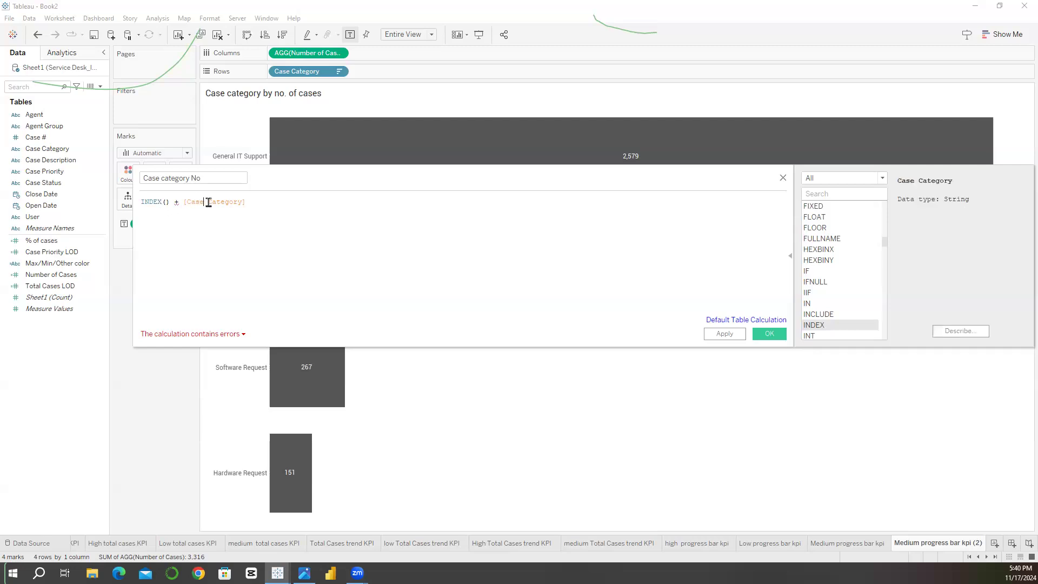
click(152, 201)
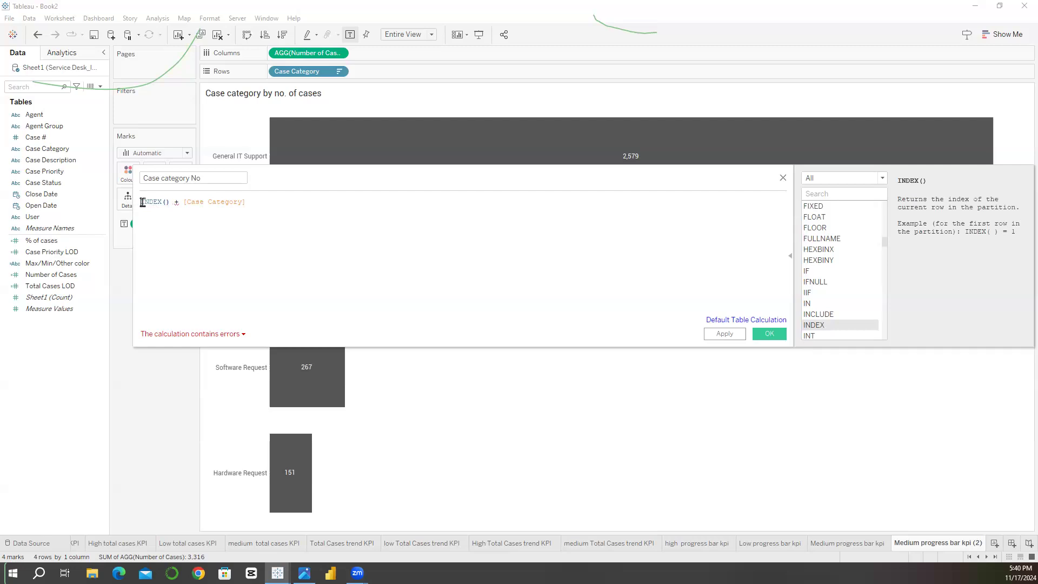
ctrl+scroll(142, 202, up, 3)
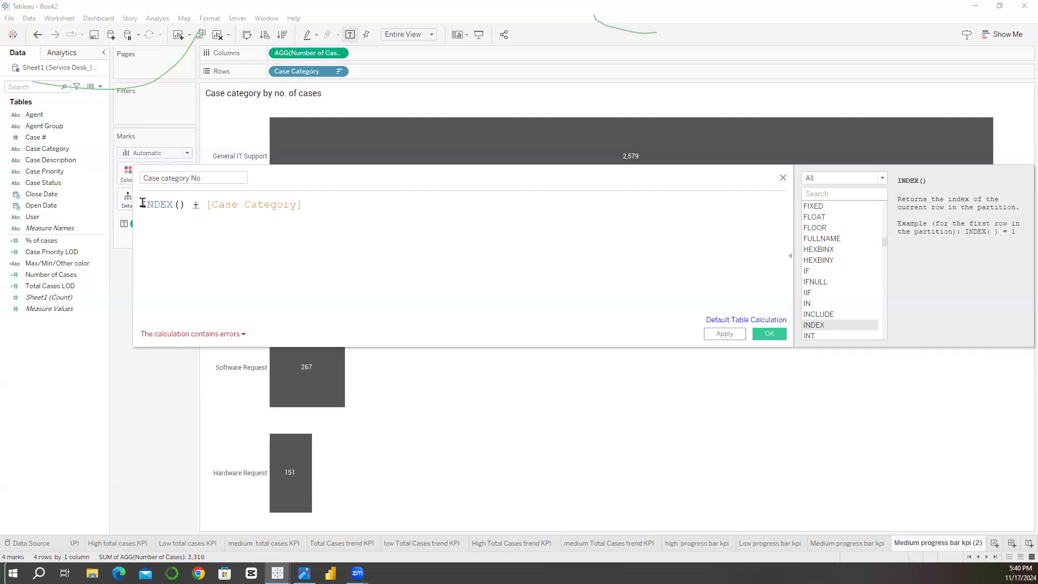
text(STR)
text(()
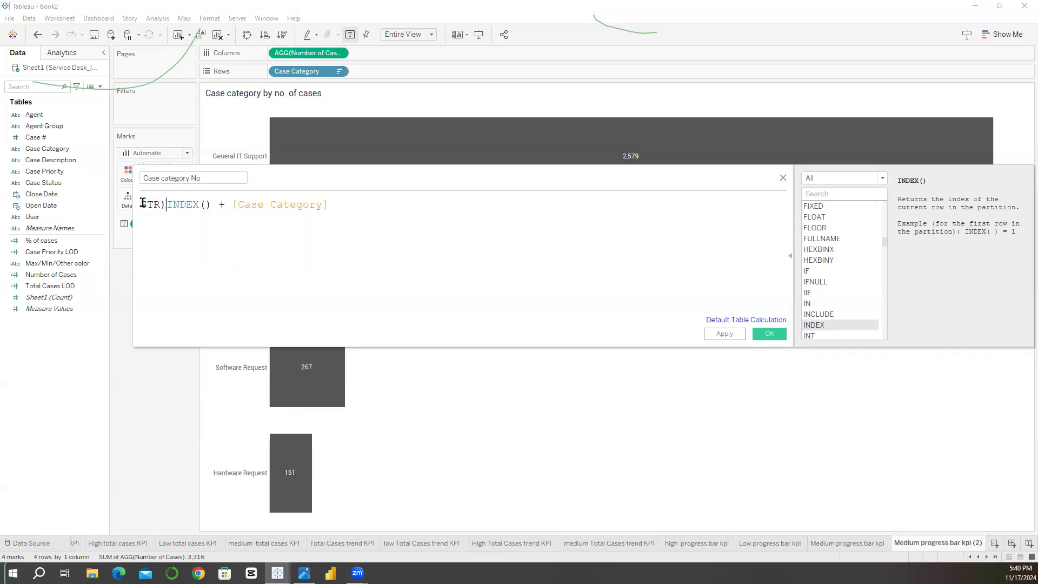
key(BackSpace)
text(()
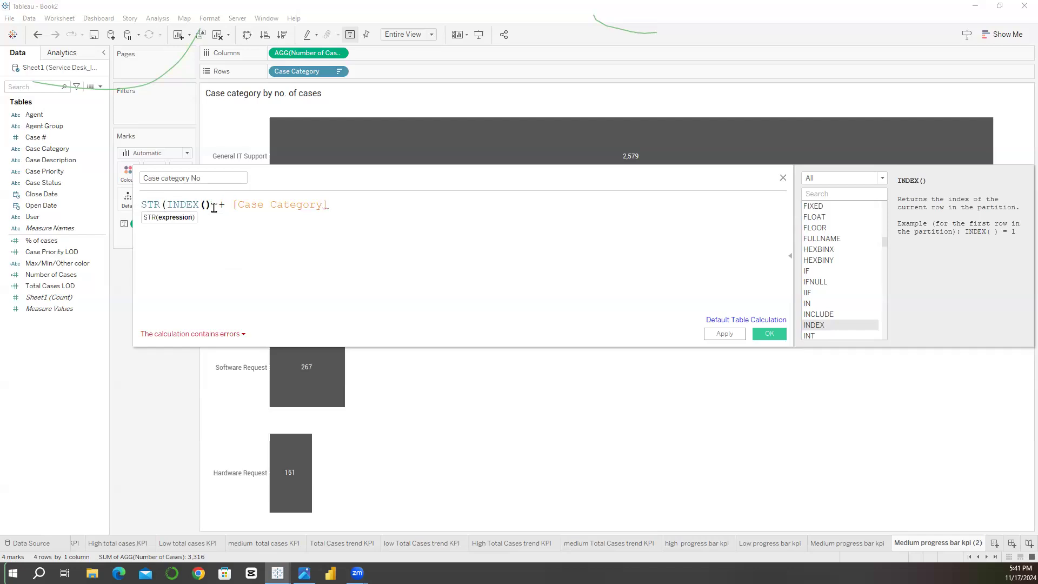
text()))
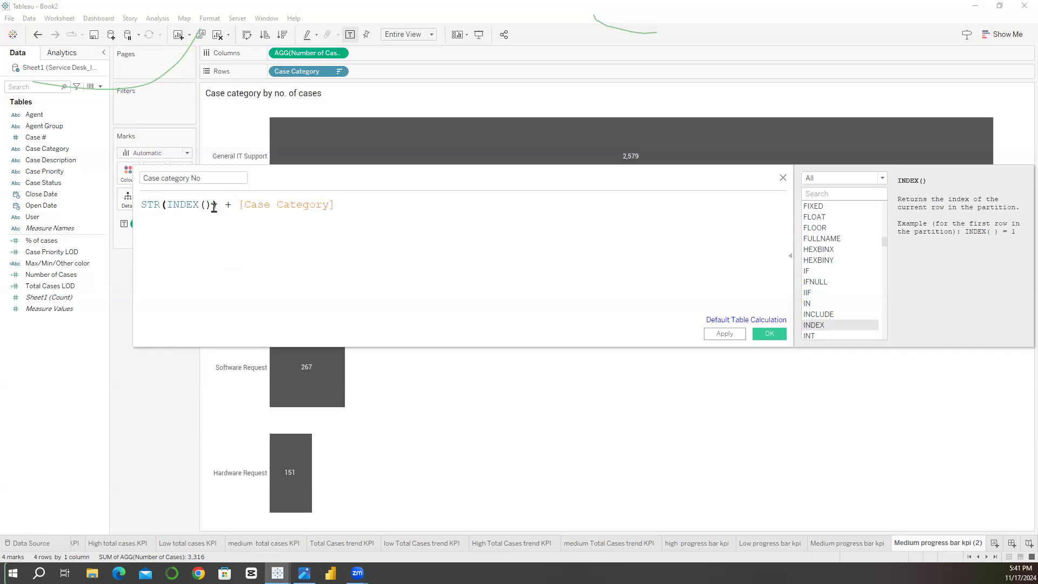
text( + ".")
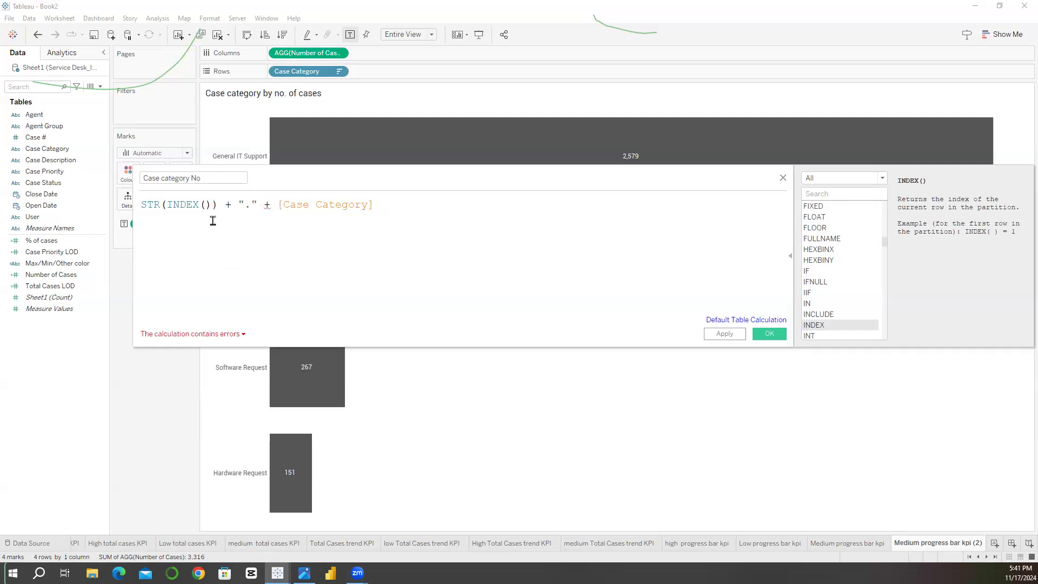
Step: Check the calculation error and wrap [Case Category] in the ATTR function
click(277, 207)
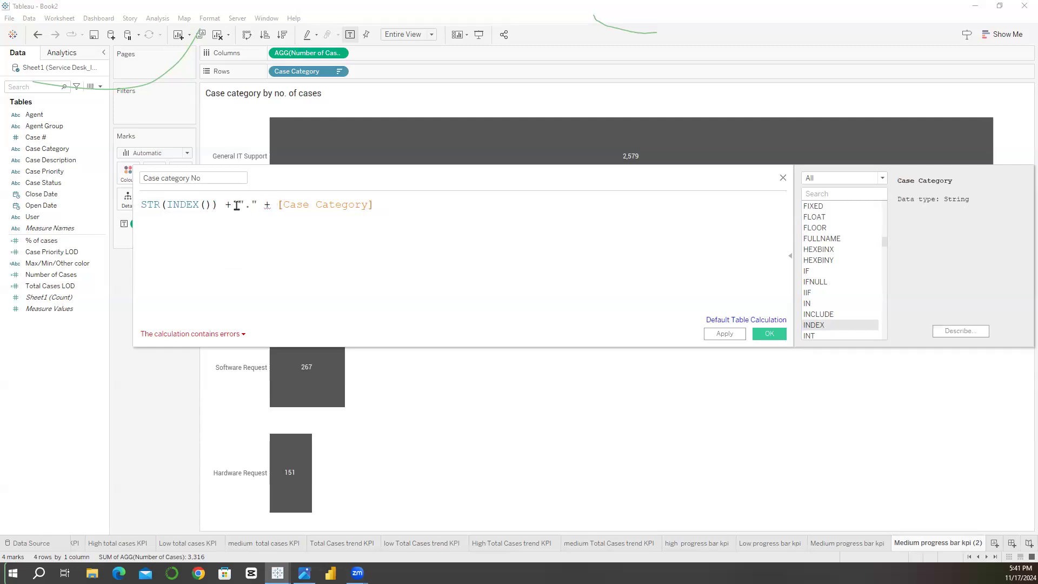
click(218, 335)
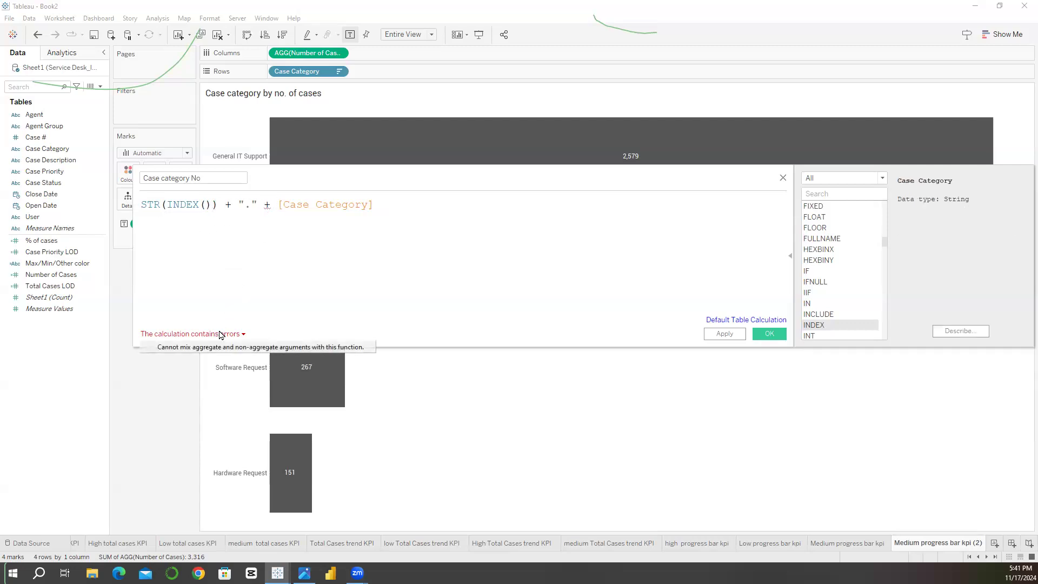
click(276, 208)
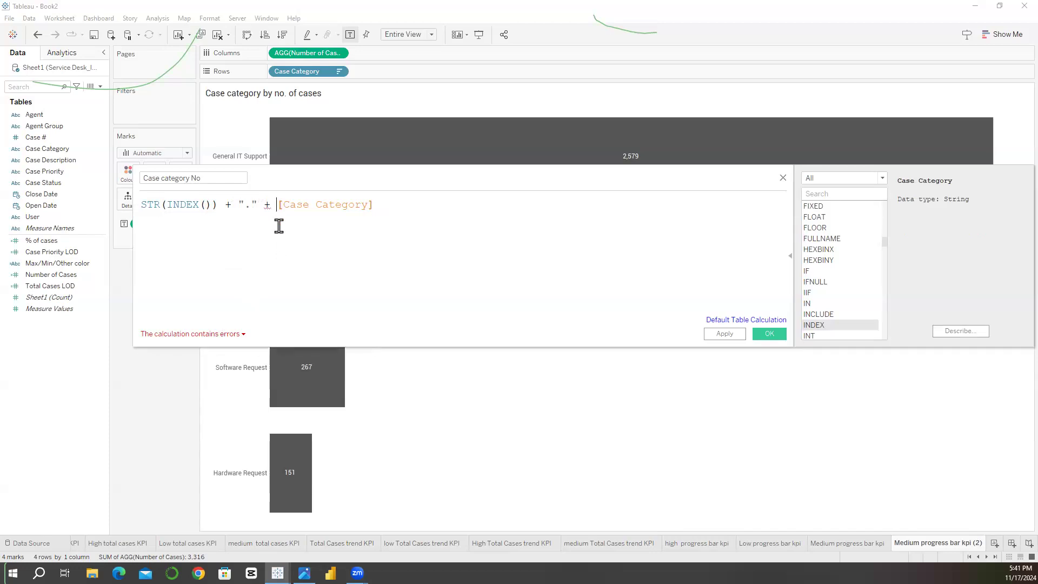
text(ATTR)
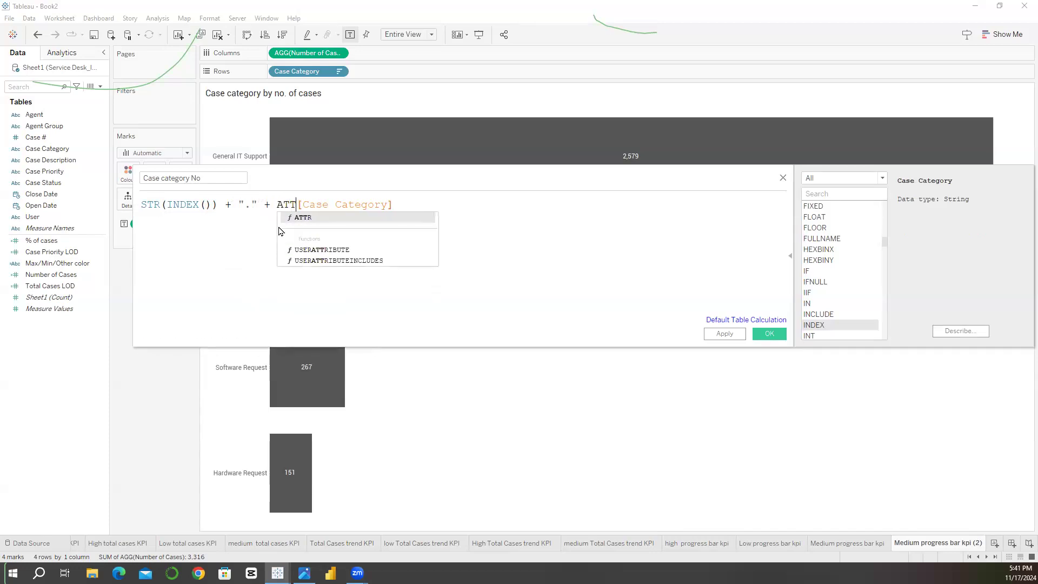
text(()
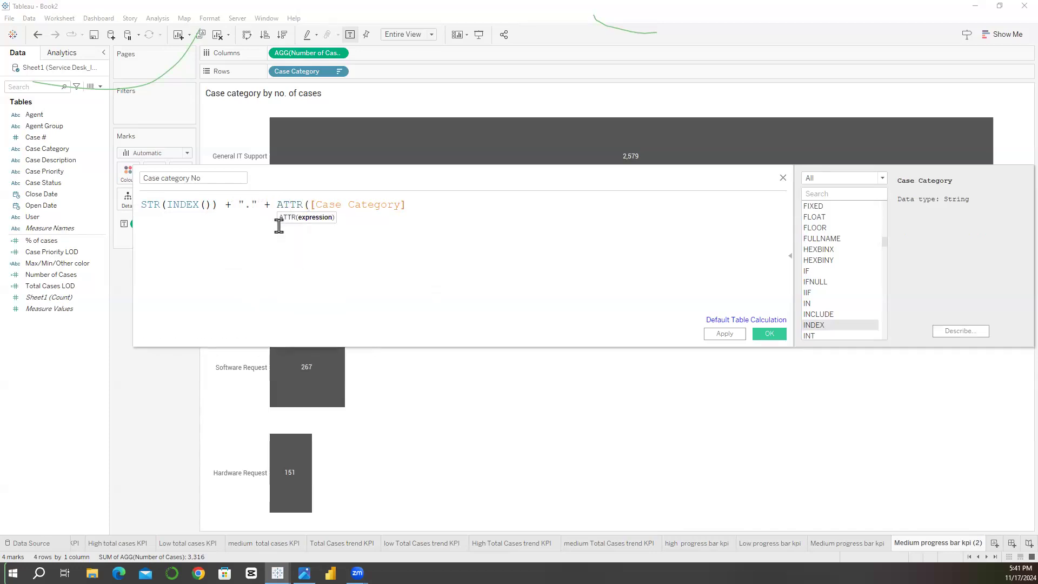
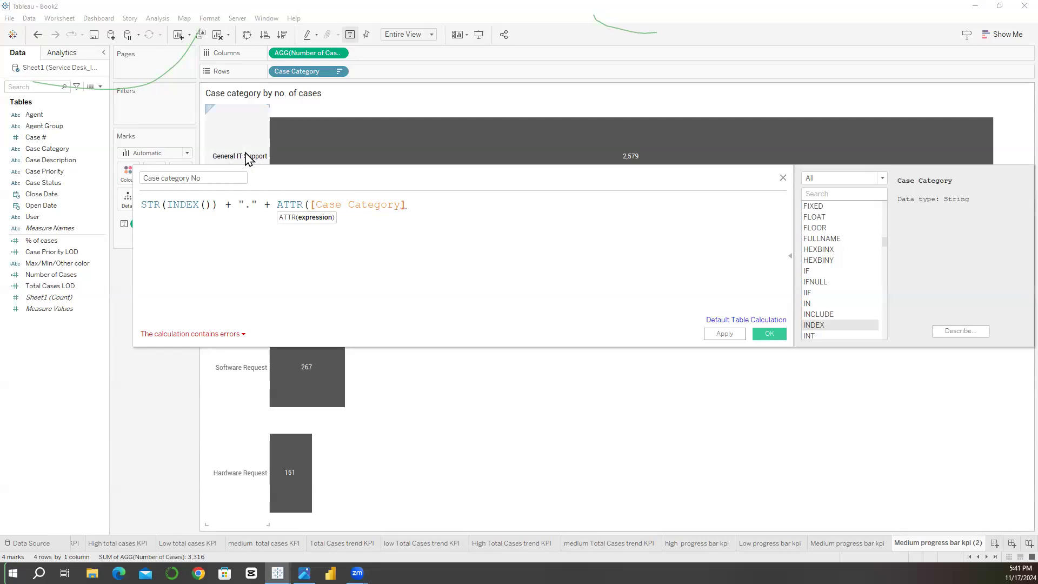
Step: Close the ATTR expression in the "Case category No" formula and save the calculated field
click(421, 201)
text())
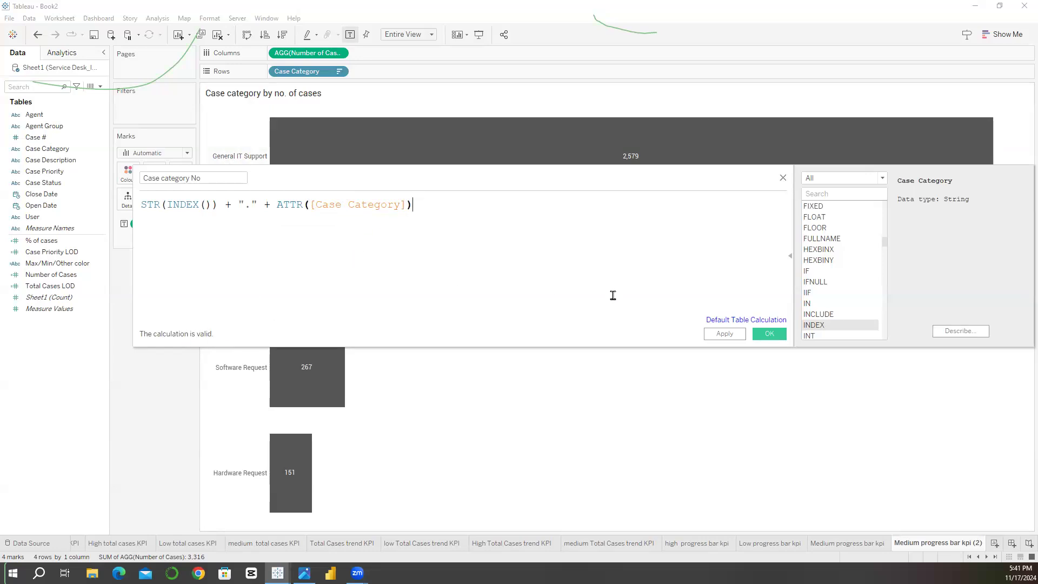
click(222, 178)
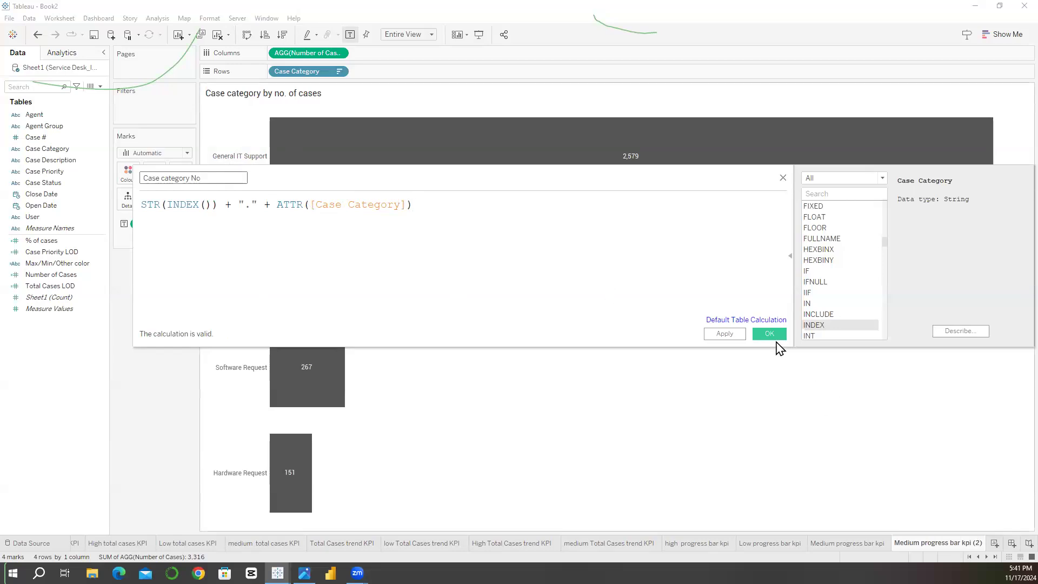
click(770, 335)
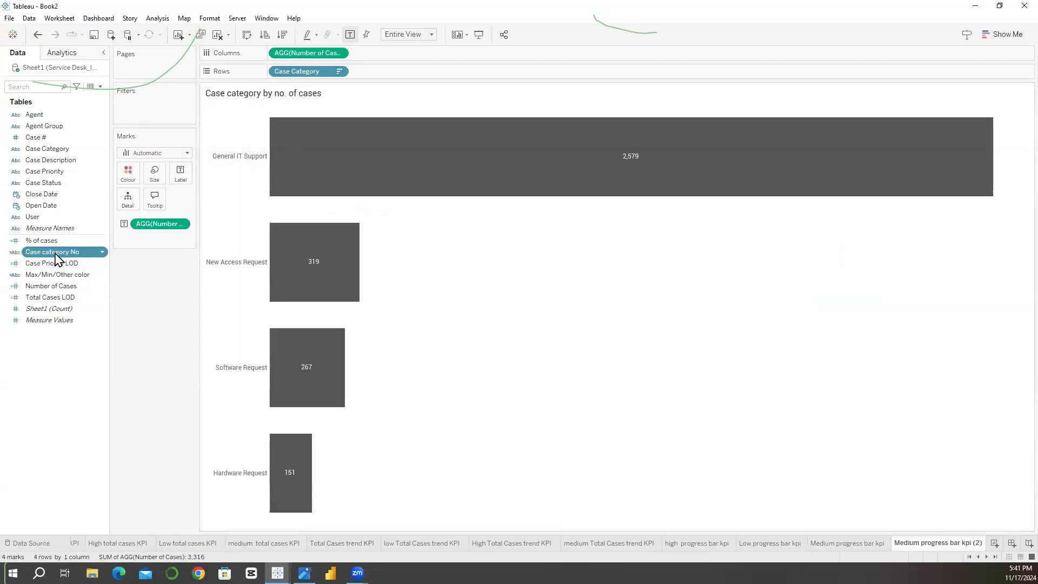
Step: Add Case category No to the rows ahead of Case Category and hide the Case Category header
drag(58, 259, 271, 73)
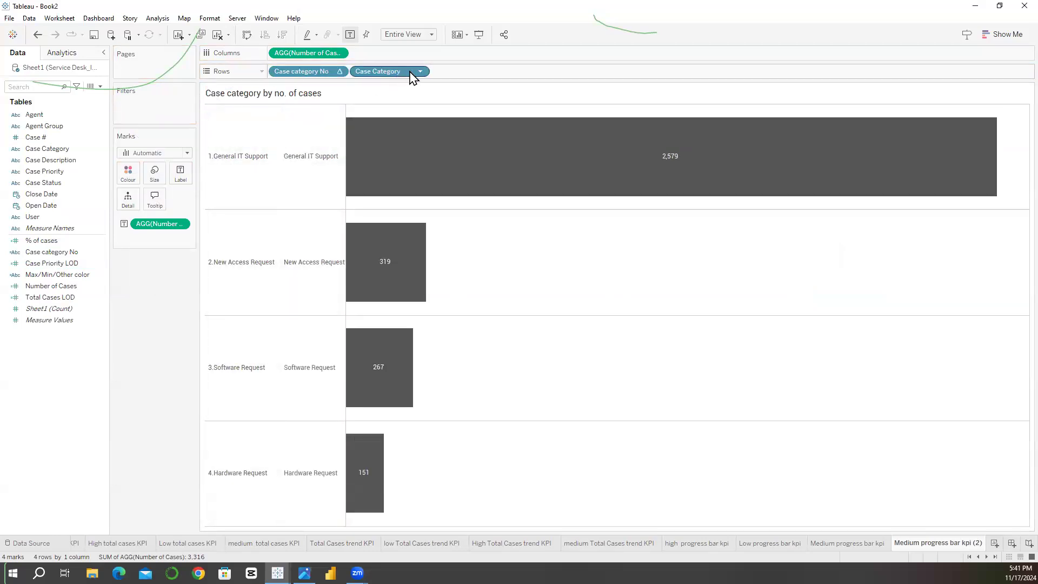
right_click(409, 74)
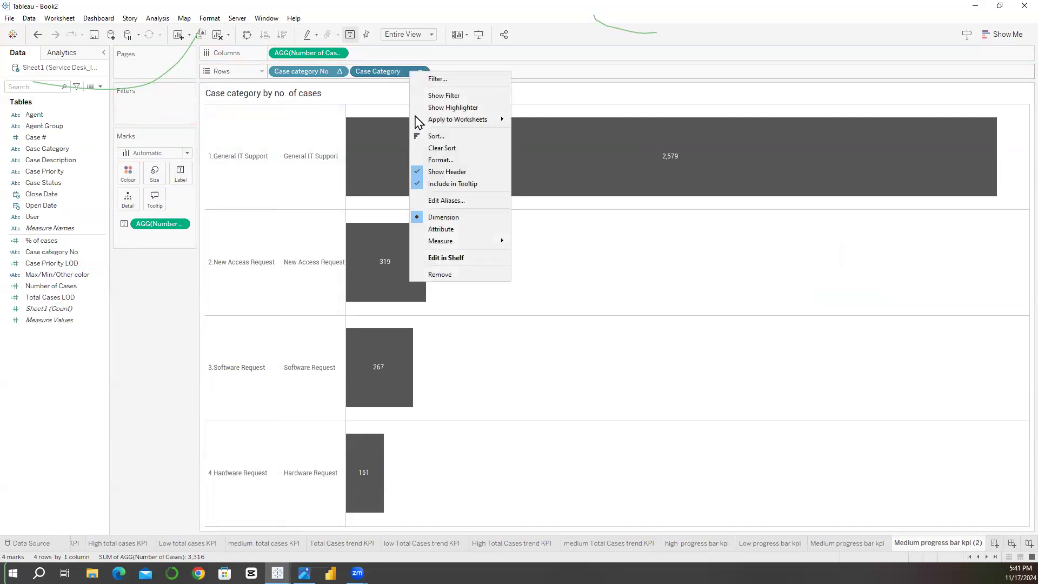
click(416, 172)
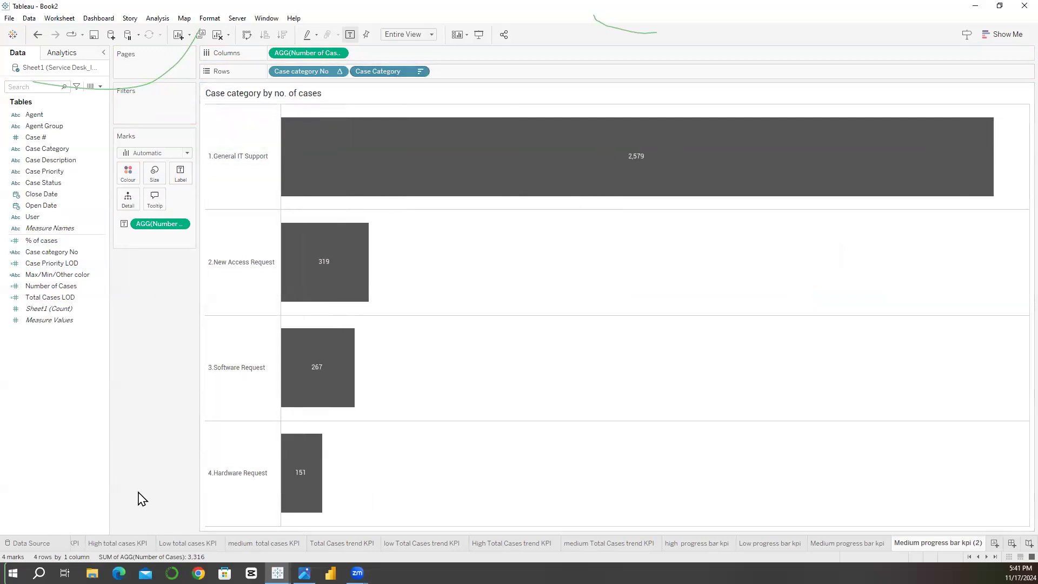
Step: Set the pane borders of the row divider and column divider to None on the case category chart
click(209, 18)
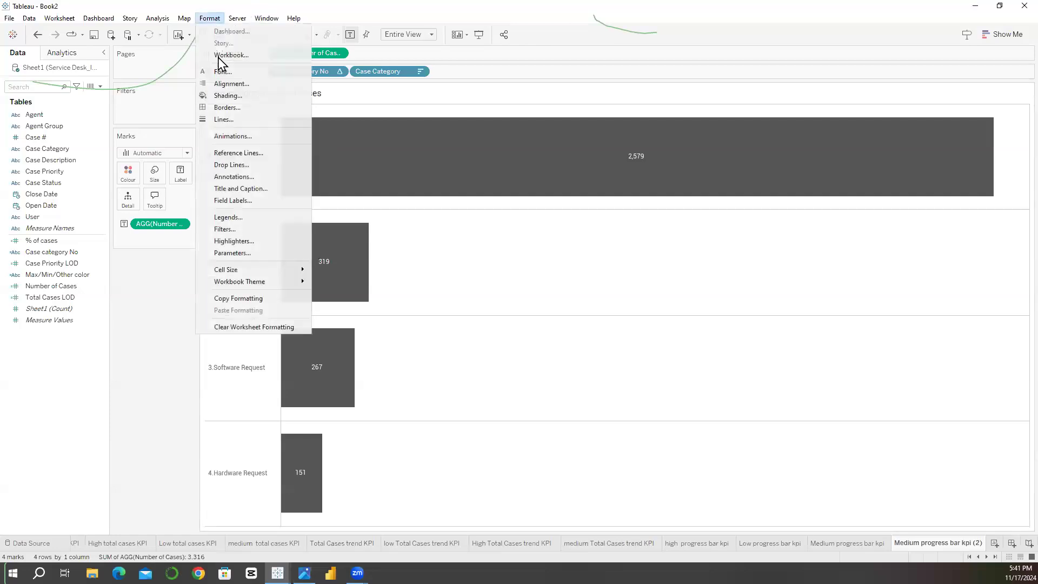
click(224, 107)
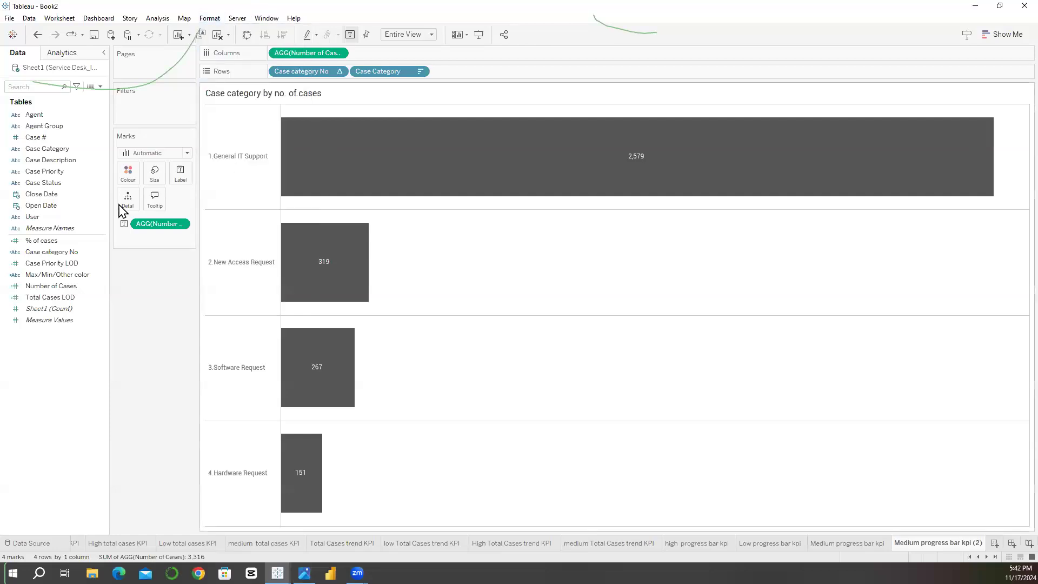
click(71, 354)
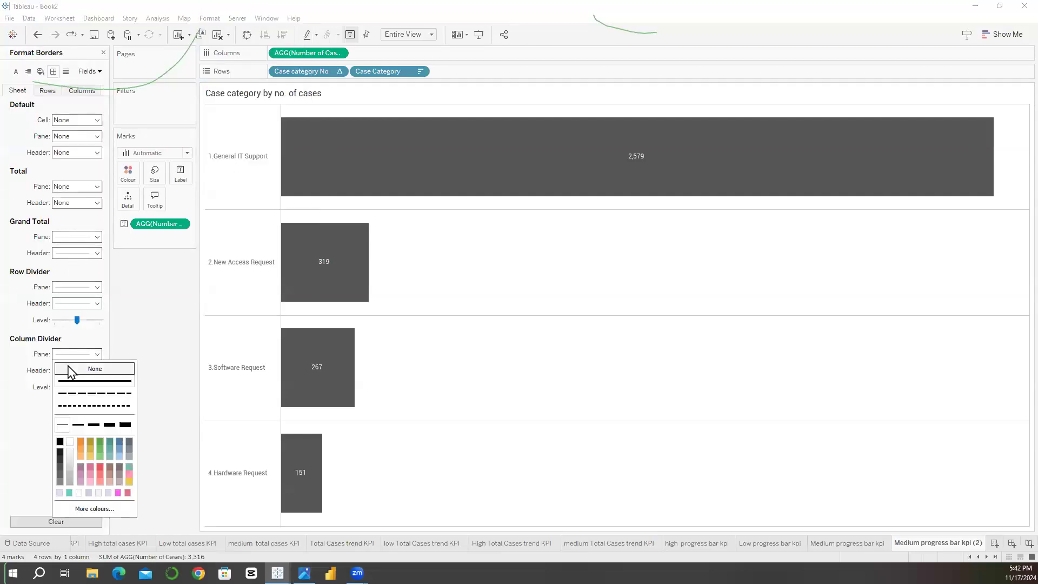
click(73, 287)
click(87, 301)
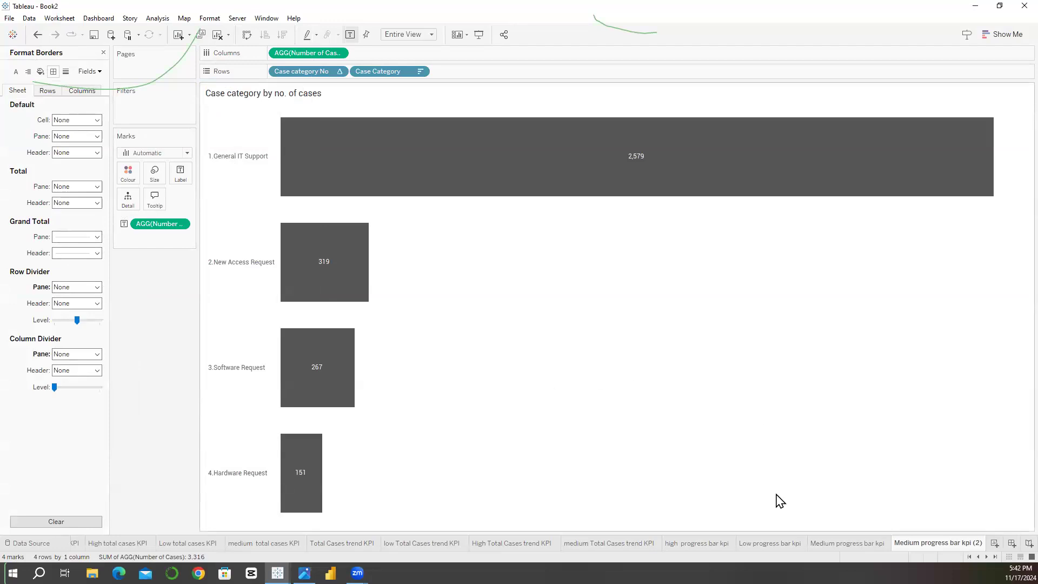
Step: Rename the worksheet as "Case category bar", then duplicate it and close the border formatting pane
double_click(912, 543)
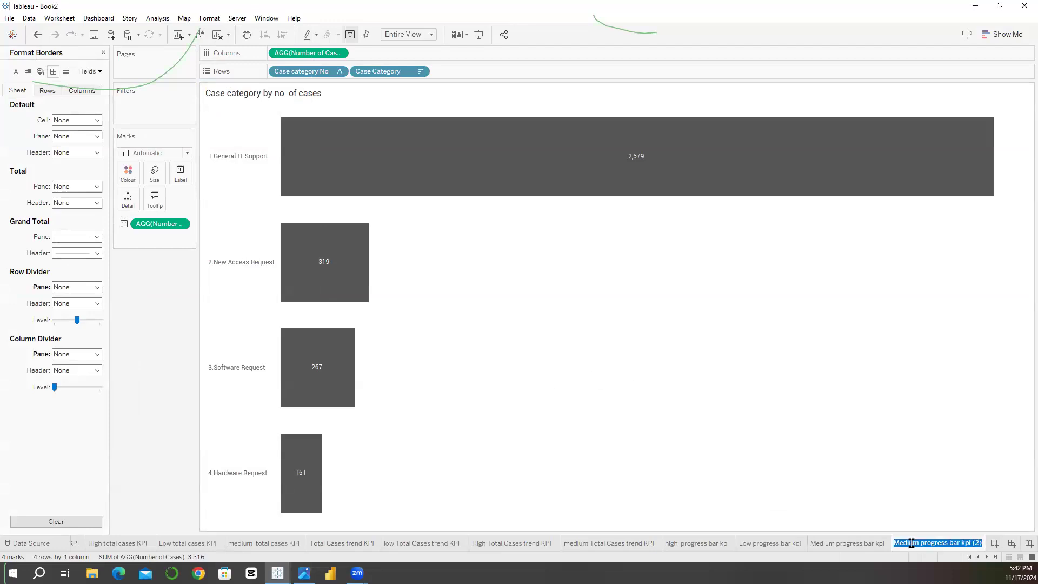
text(C)
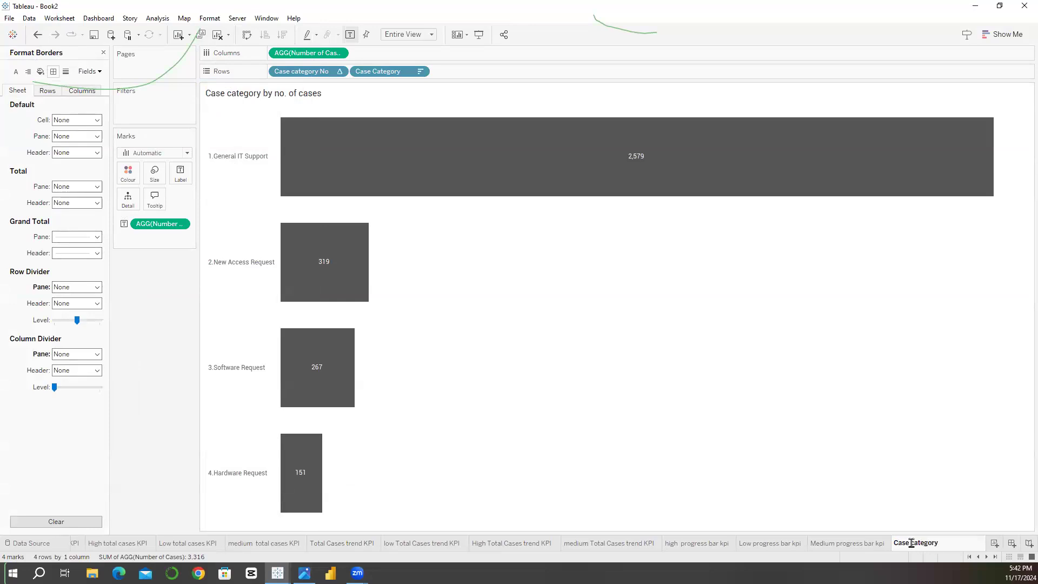
text(ase category bar)
key(Return)
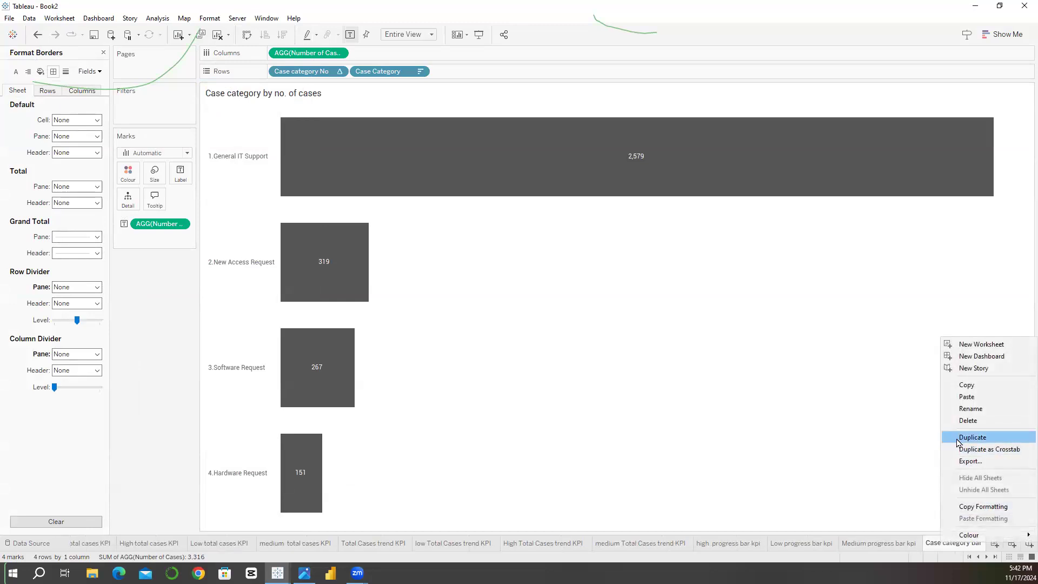
click(953, 437)
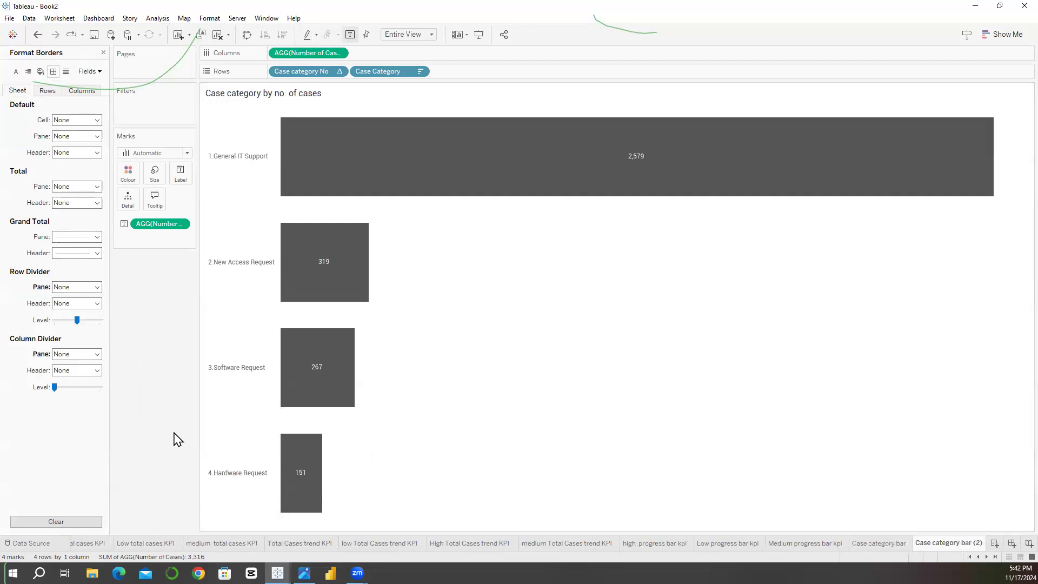
click(103, 52)
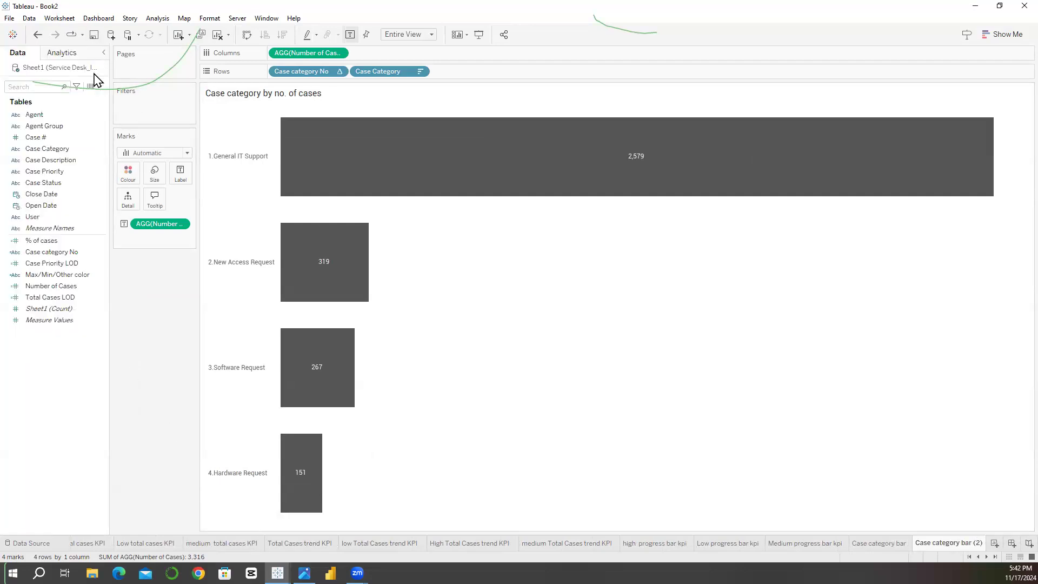
Step: Duplicate the Case category No field and replace [Case Category] with [Agent Group] in the copy's formula
right_click(46, 260)
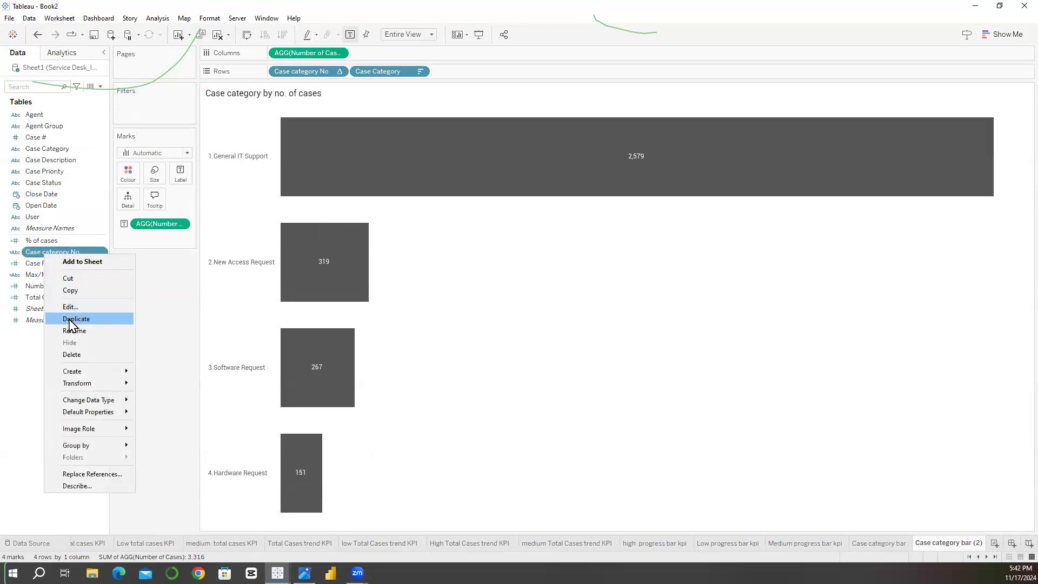
click(71, 319)
right_click(80, 264)
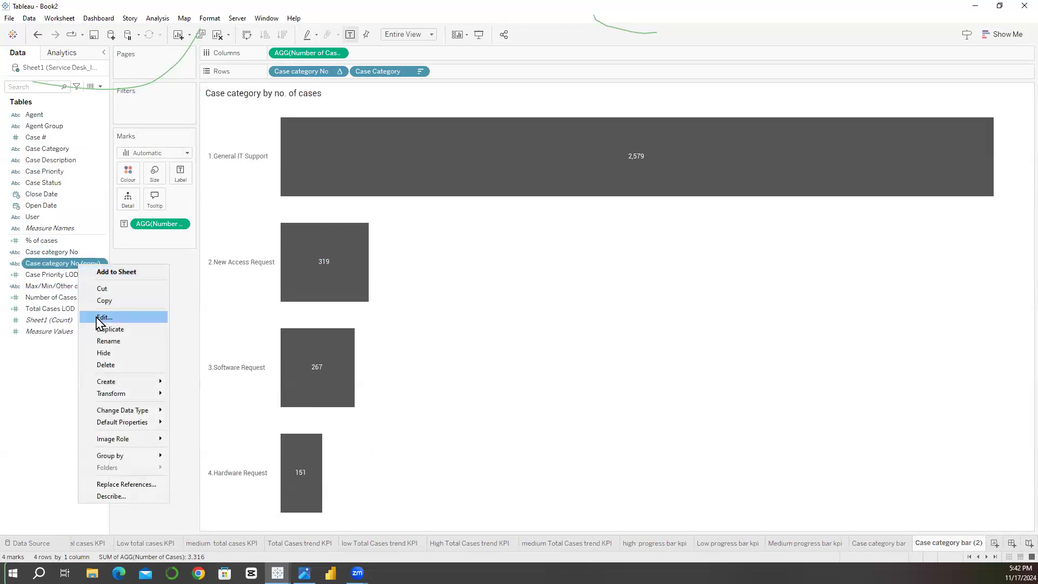
click(98, 318)
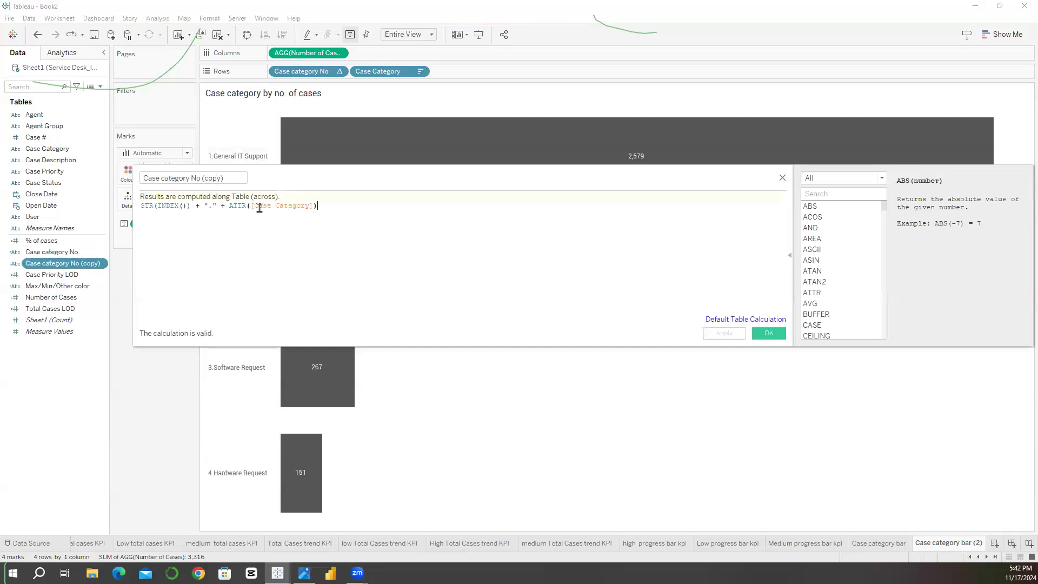
drag(251, 206, 307, 205)
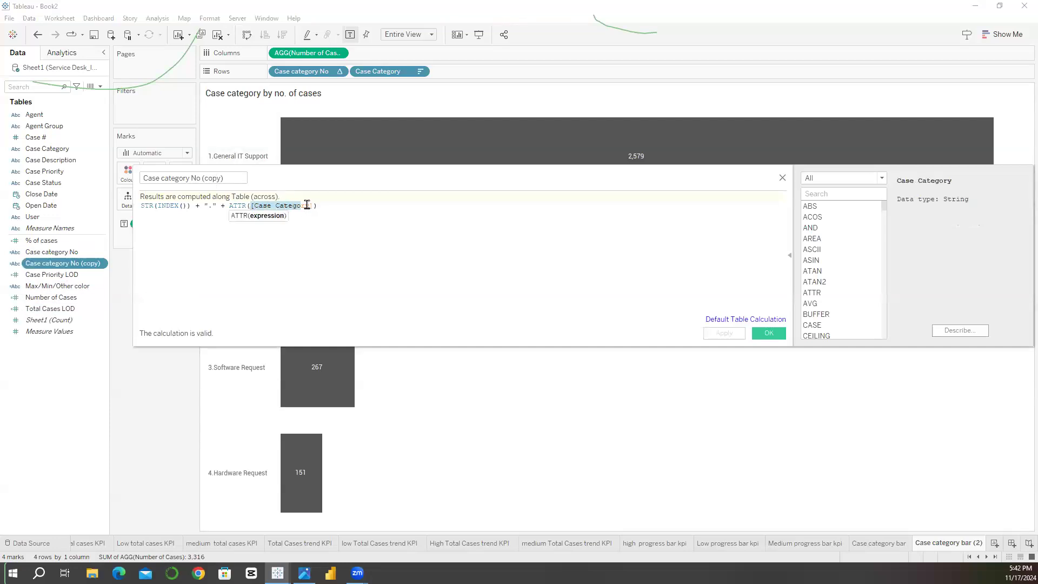
text(Ag)
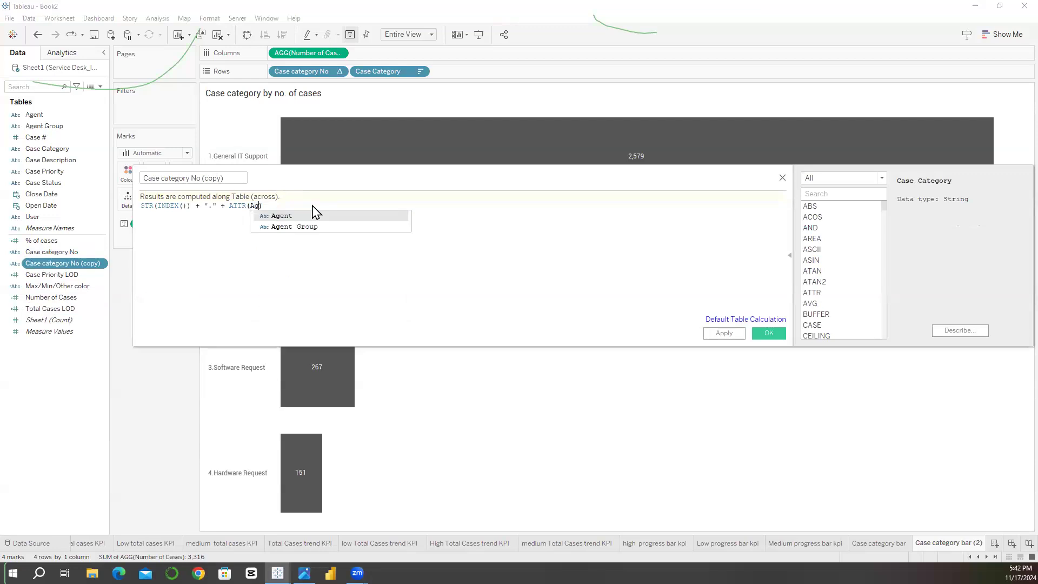
text(e)
double_click(312, 227)
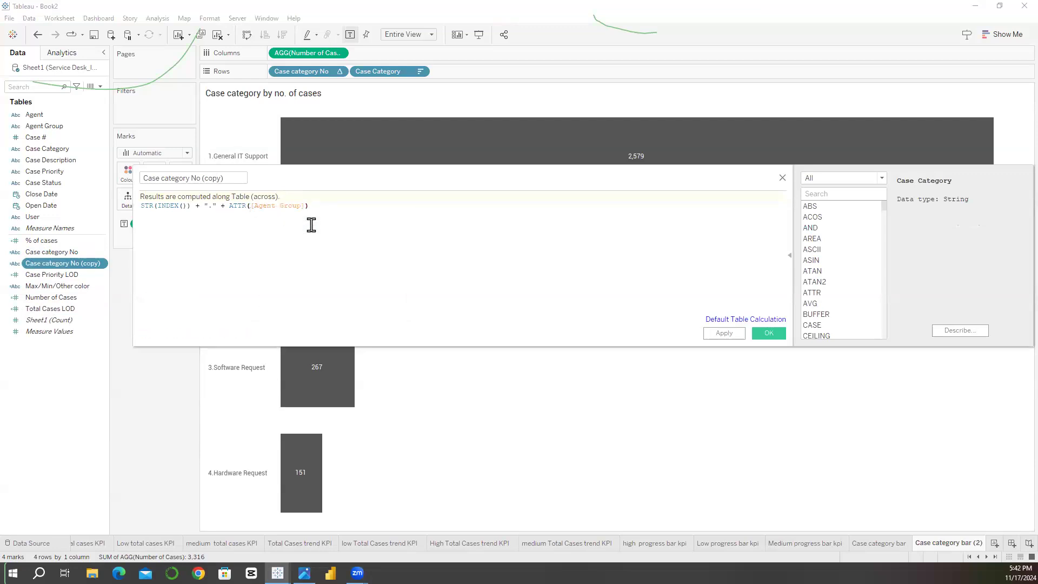
ctrl+scroll(311, 225, up, 5)
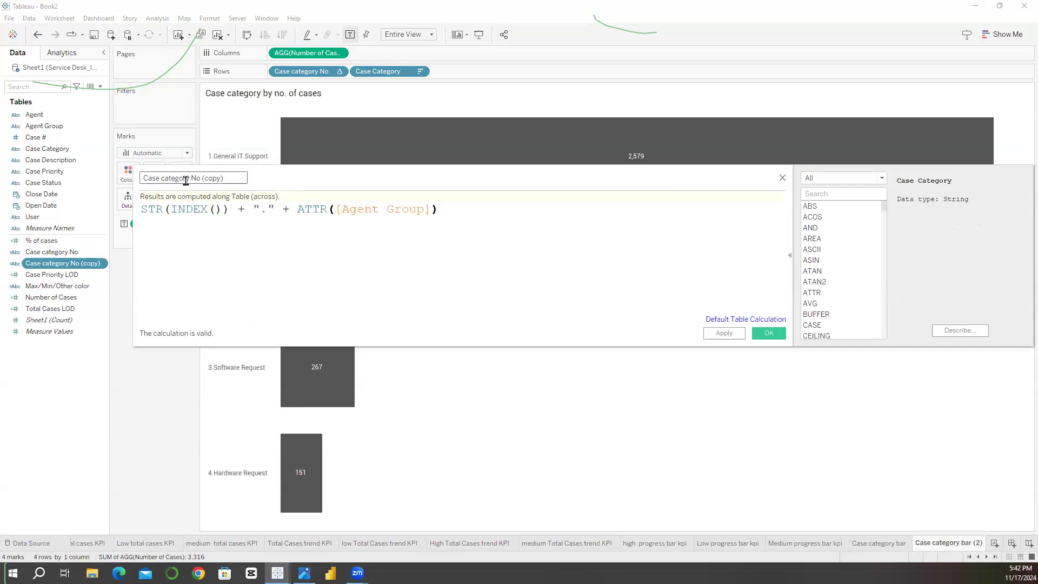
Step: Rename the copied calculated field as "Agent No" and save it
drag(191, 180, 135, 178)
text(Age)
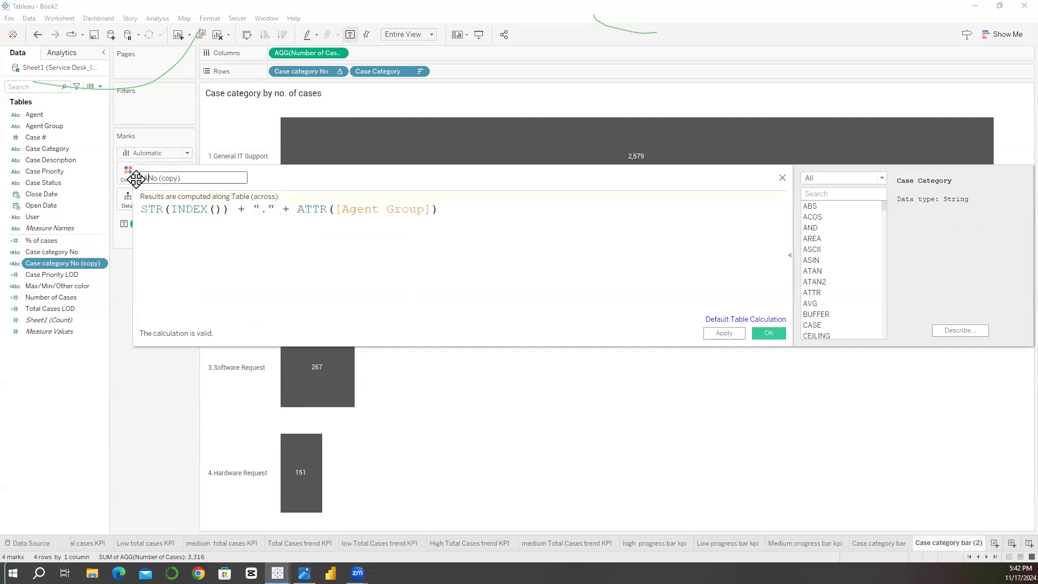
text(nt)
key(BackSpace)
key(BackSpace)
click(760, 336)
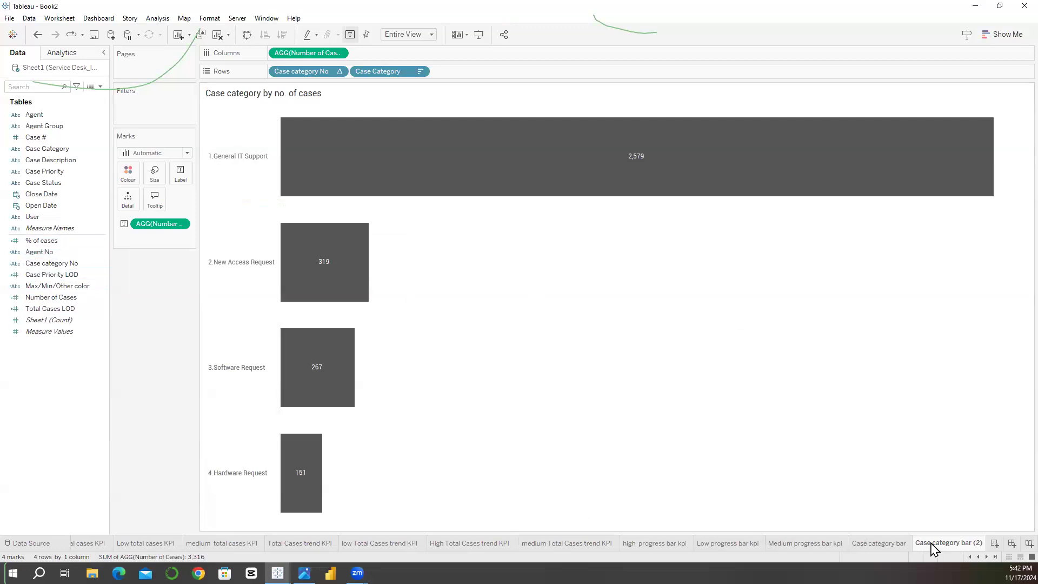
Step: Replace the row fields of the duplicated sheet with Agent No and Agent, and hide the Agent header
drag(43, 257, 301, 76)
drag(34, 114, 377, 71)
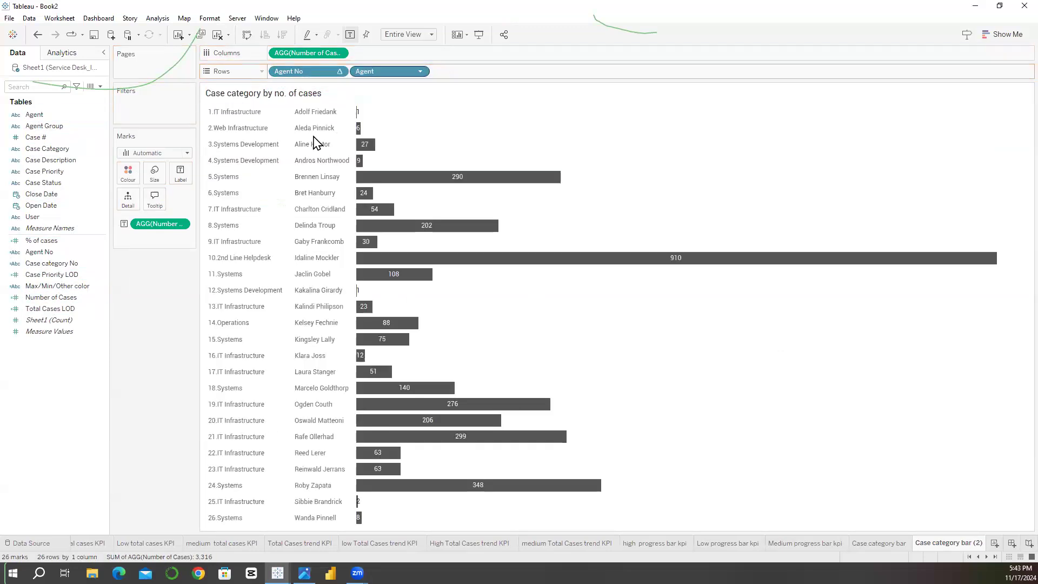
right_click(308, 134)
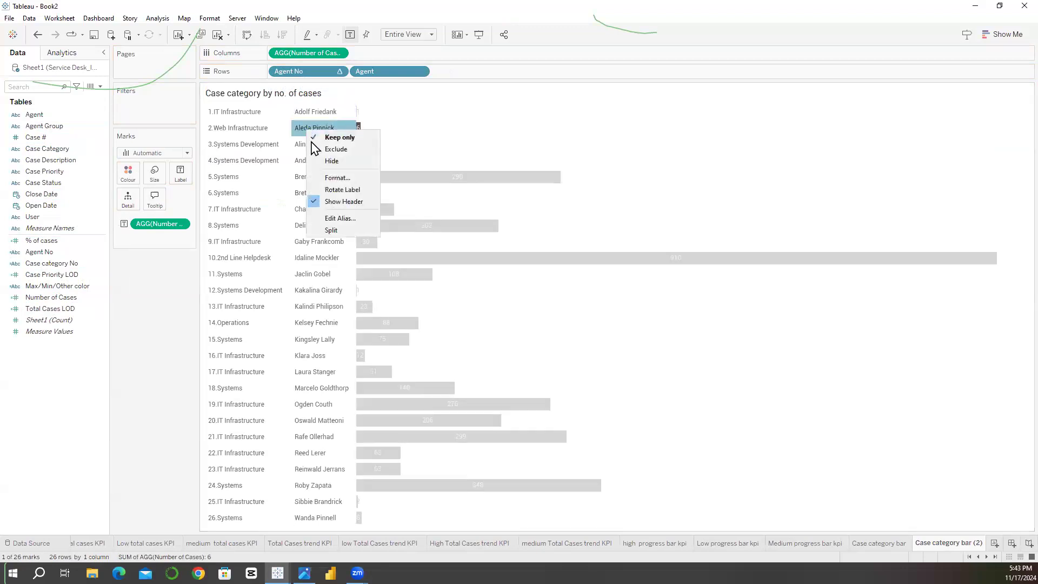
click(314, 203)
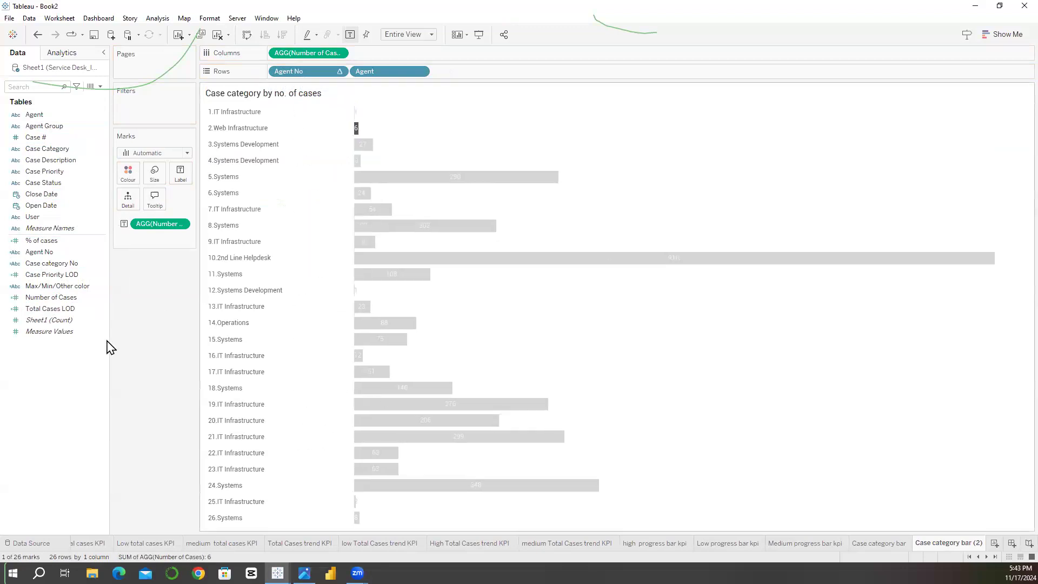
click(232, 98)
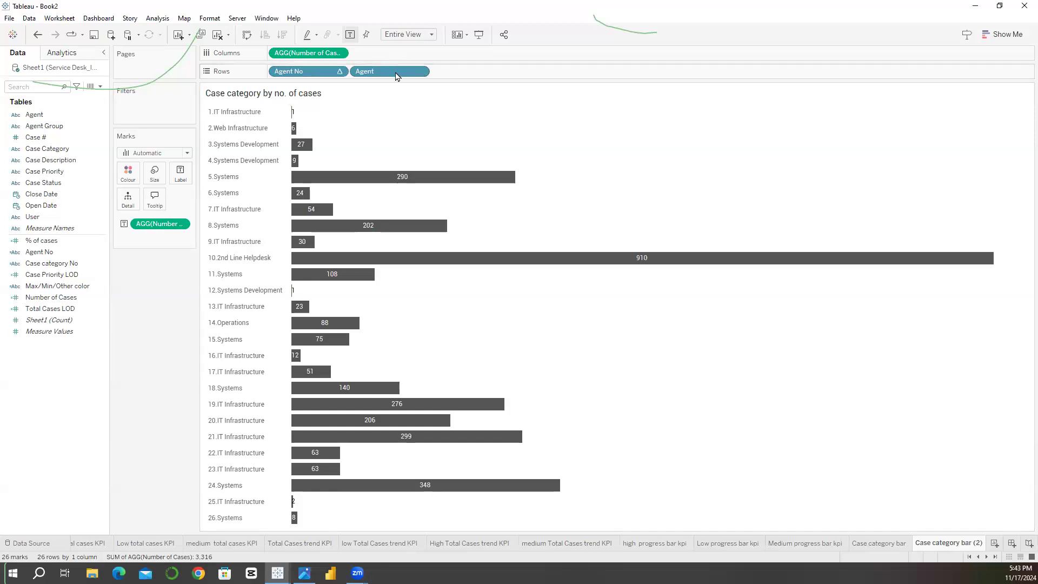
Step: Sort the Agent field in descending order by the field Case #, aggregated as Count (Distinct)
click(421, 72)
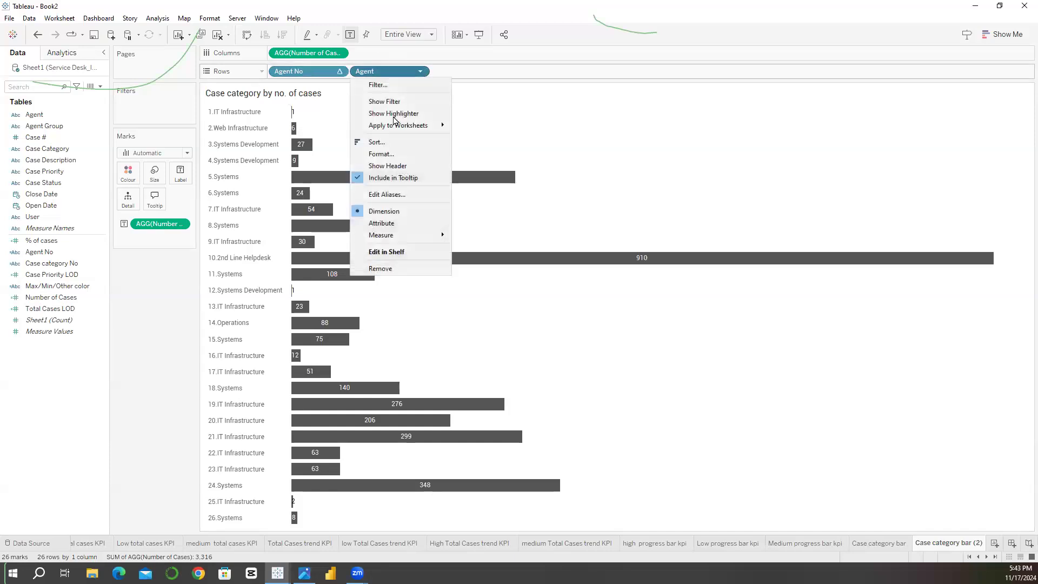
click(382, 145)
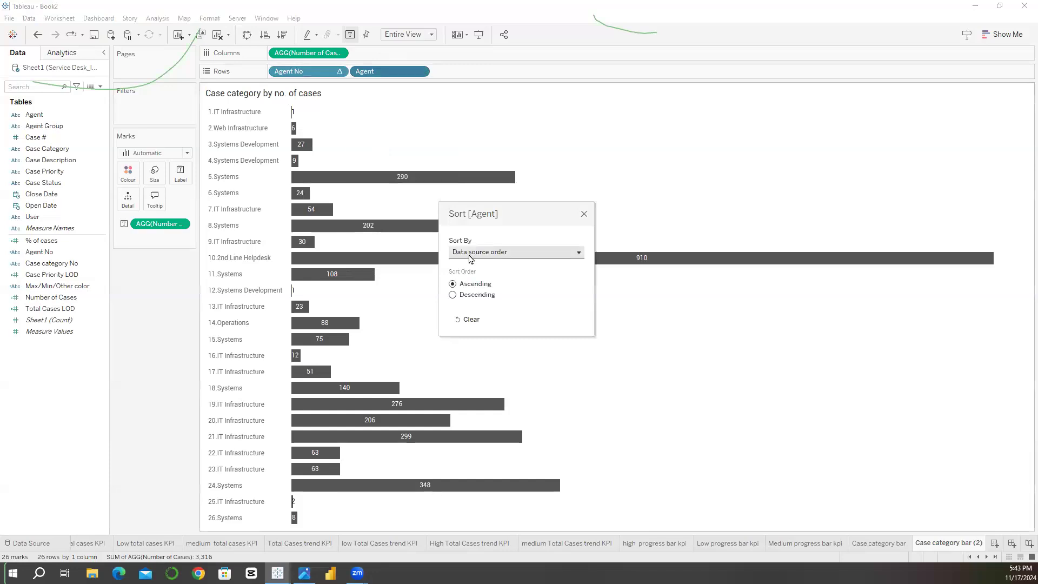
click(470, 253)
click(471, 285)
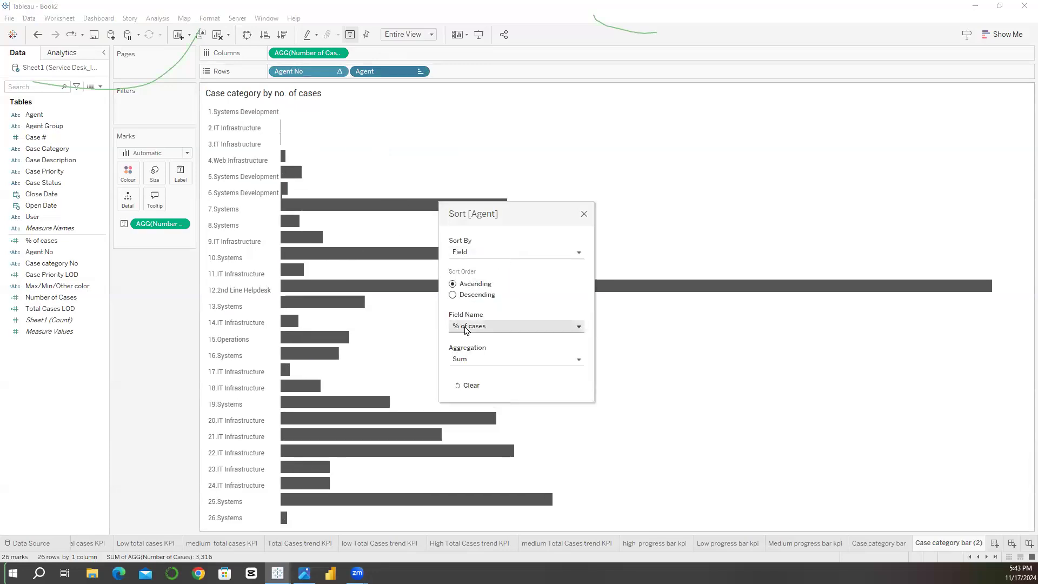
click(467, 327)
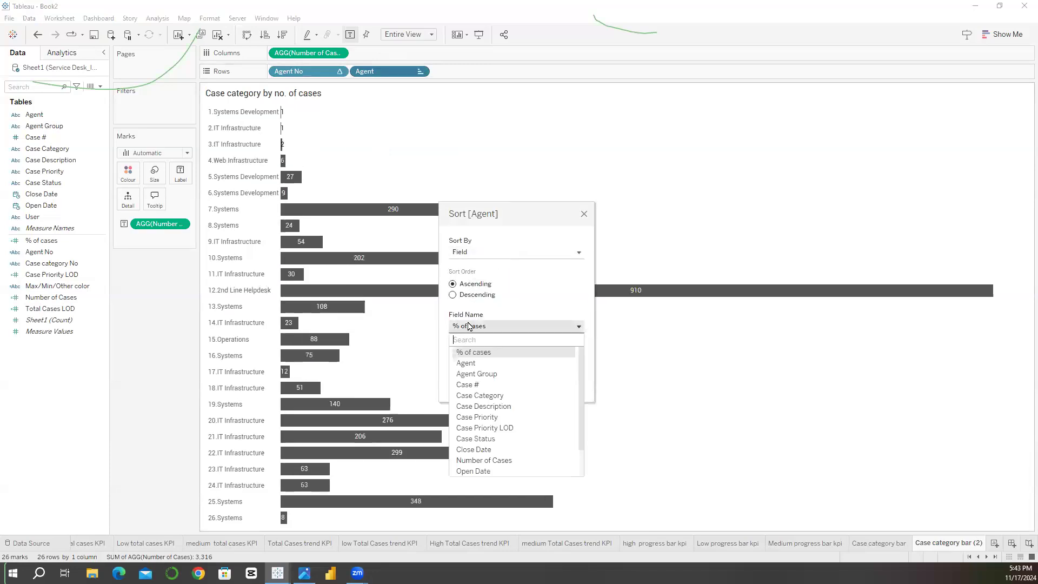
click(479, 386)
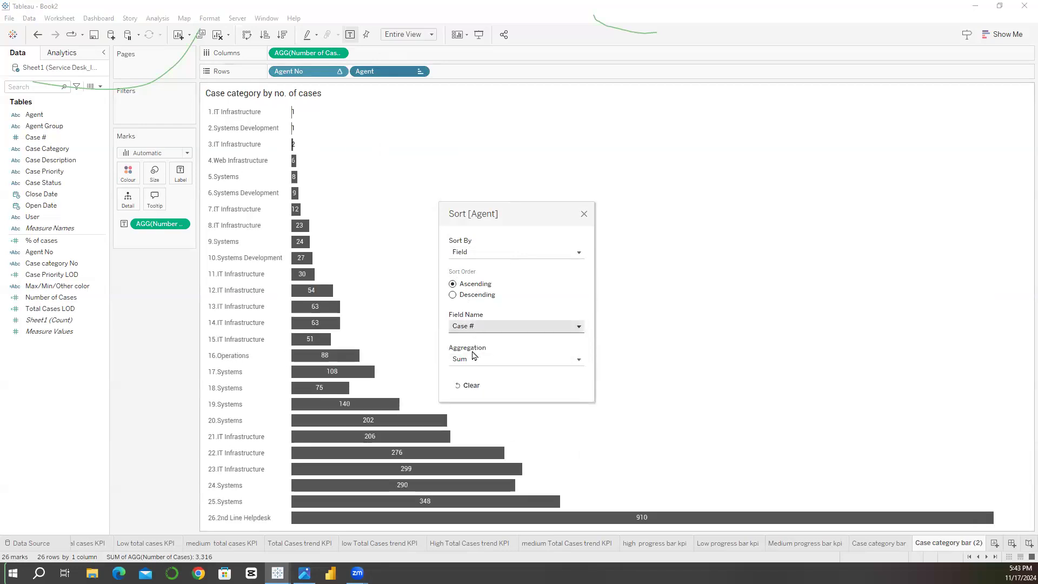
click(474, 360)
click(479, 409)
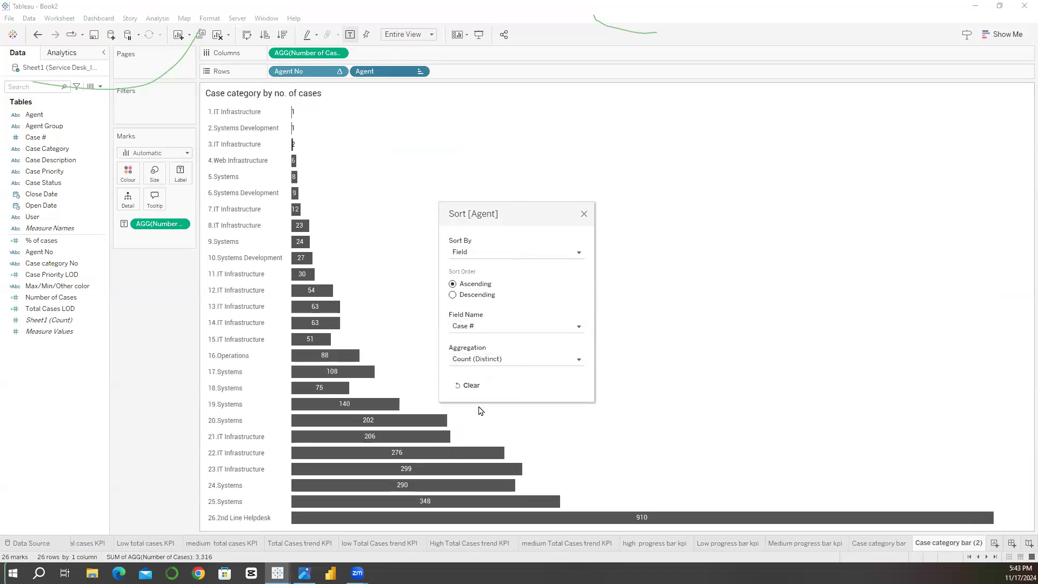
click(453, 296)
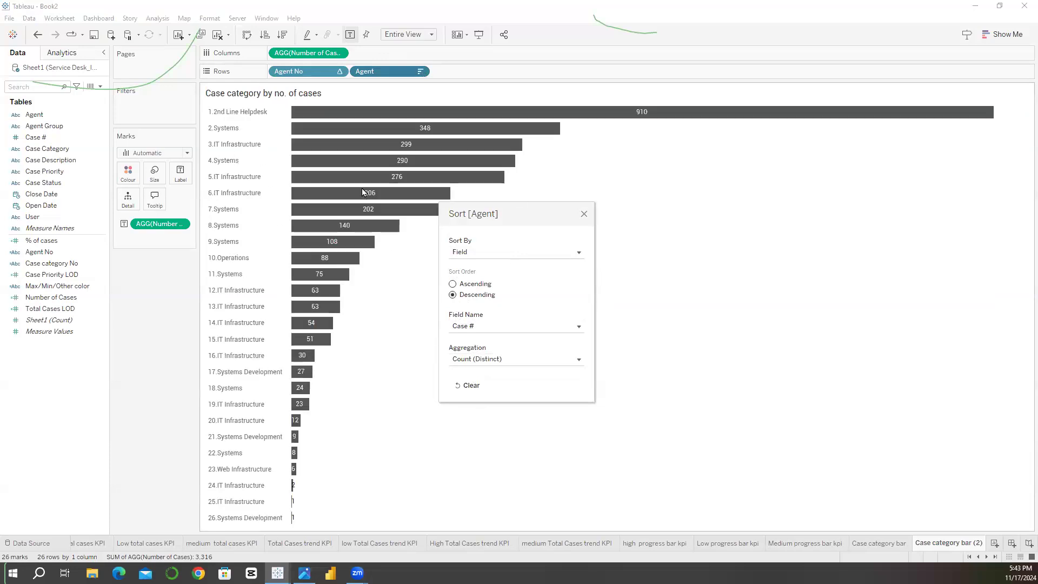
Step: Finish the Agent sort and enlarge the agent chart's bars to the maximum mark size
click(584, 215)
click(154, 173)
drag(222, 204, 249, 203)
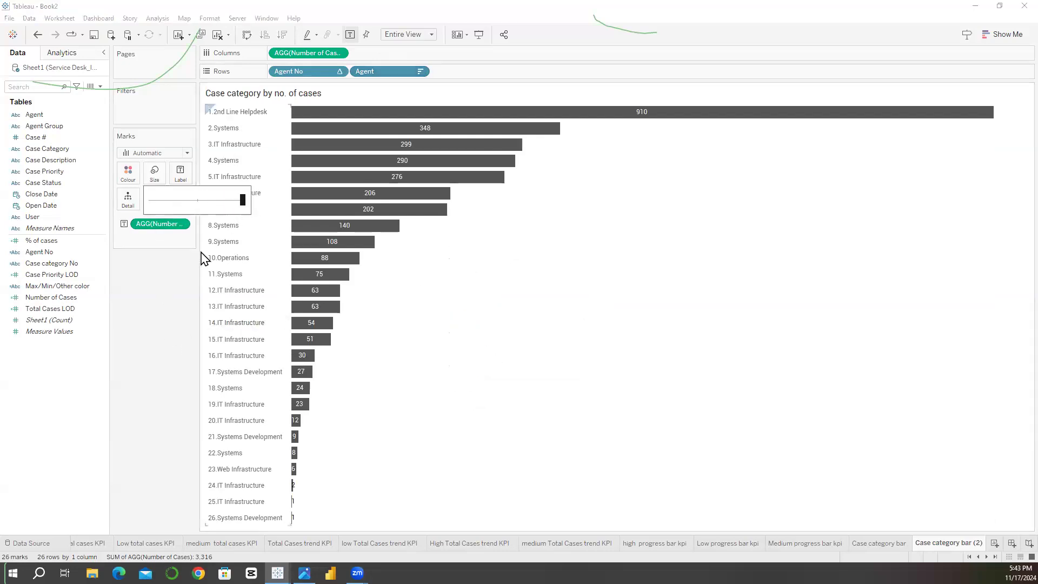
click(162, 342)
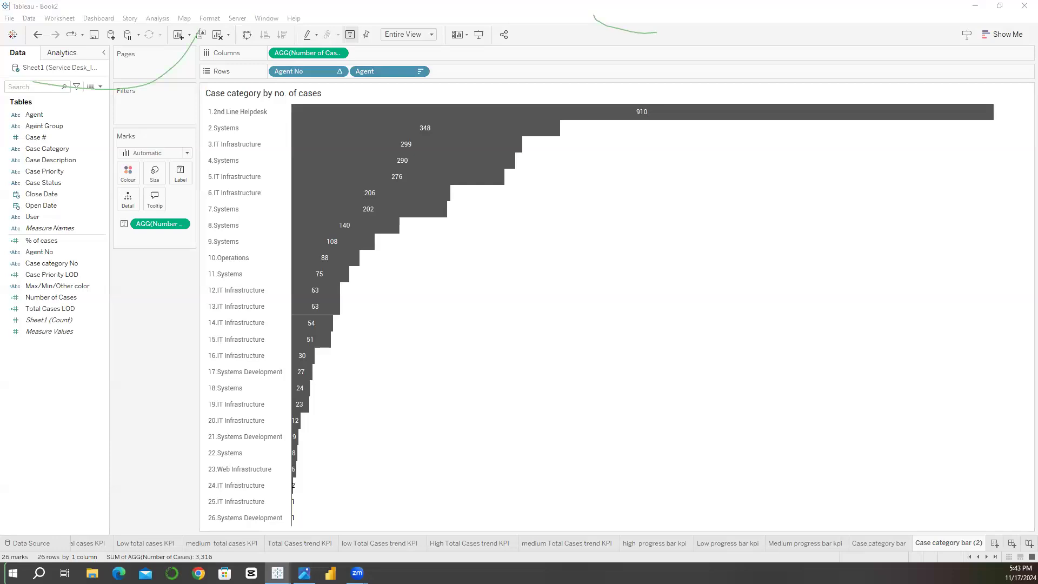
Step: Recolour the agent bars light periwinkle blue by pasting the copied HTML code as a custom colour
click(128, 173)
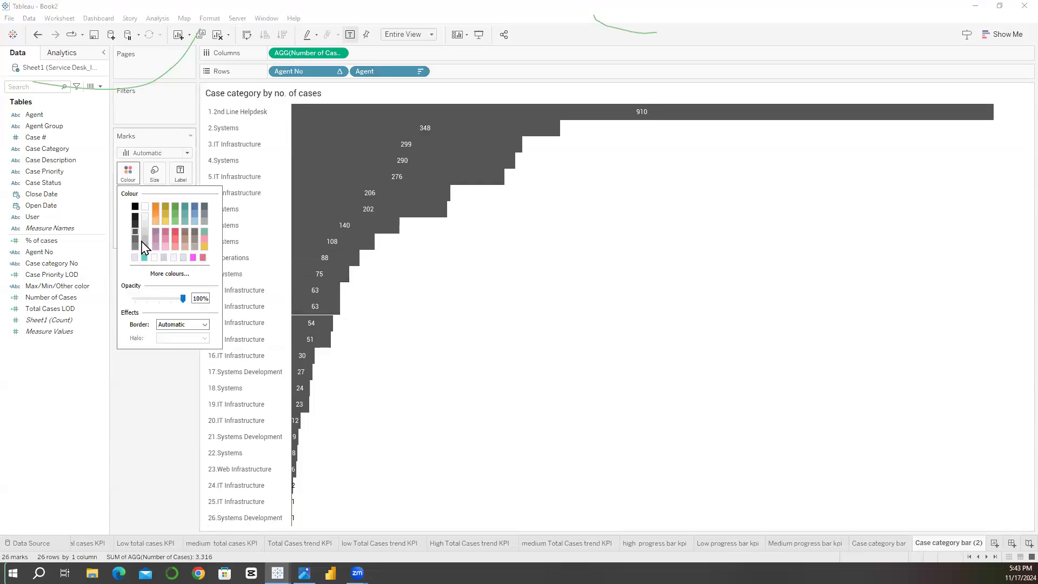
click(140, 273)
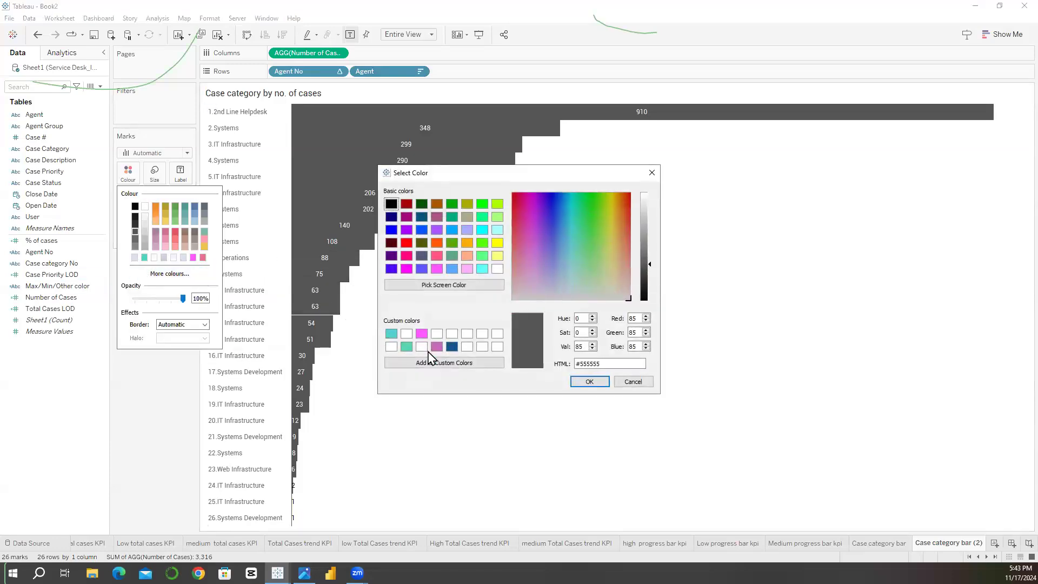
triple_click(622, 367)
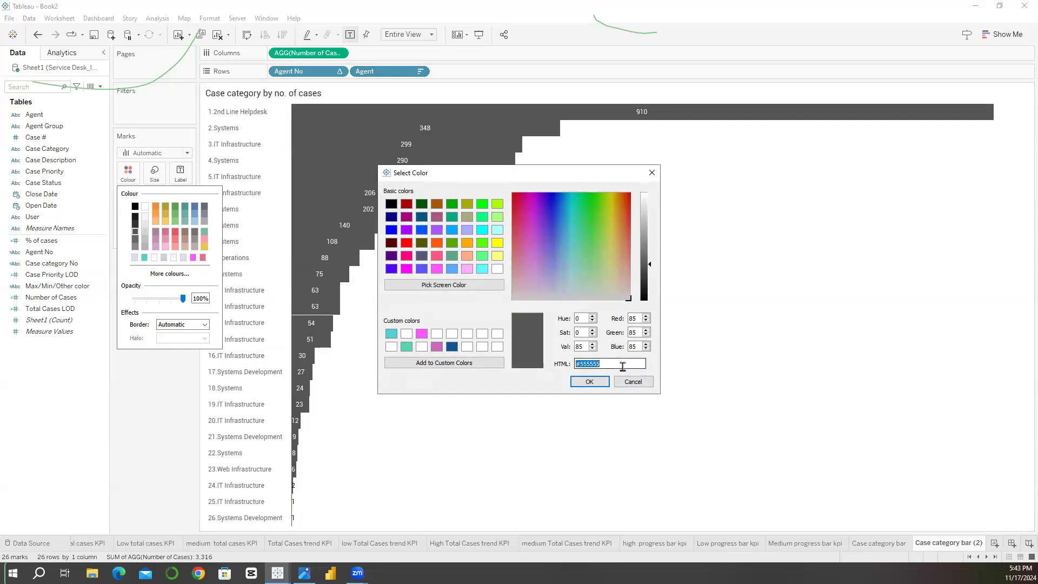
key(ctrl+v)
click(598, 382)
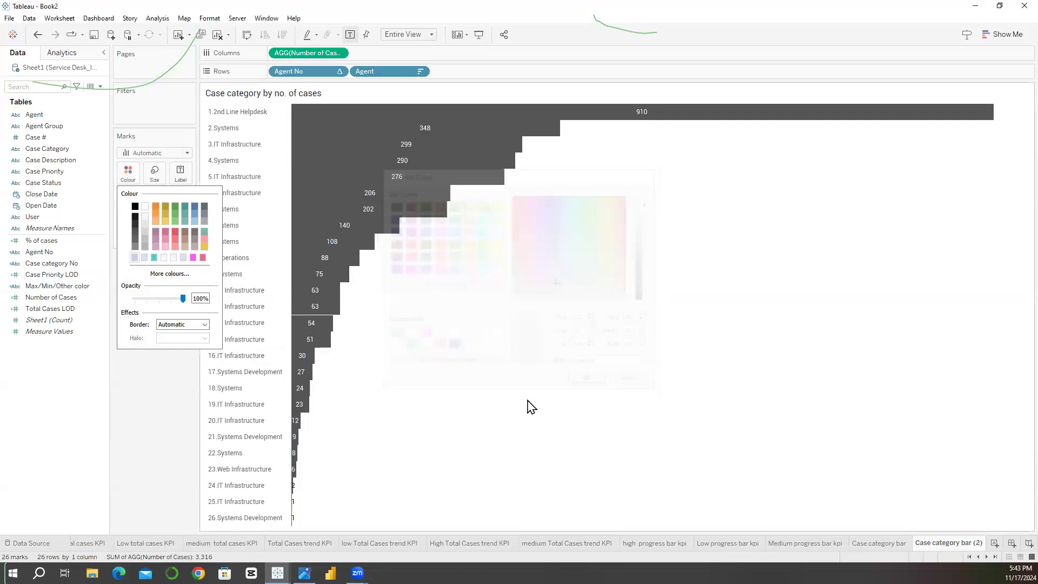
Step: Give the agent bars a near-white border from the recent custom colours
click(128, 173)
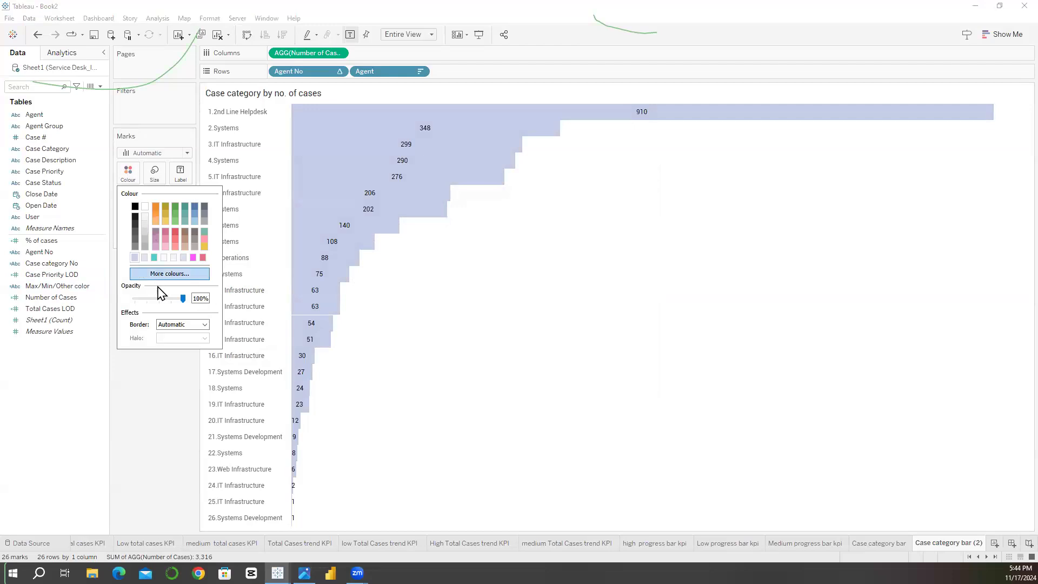
click(169, 327)
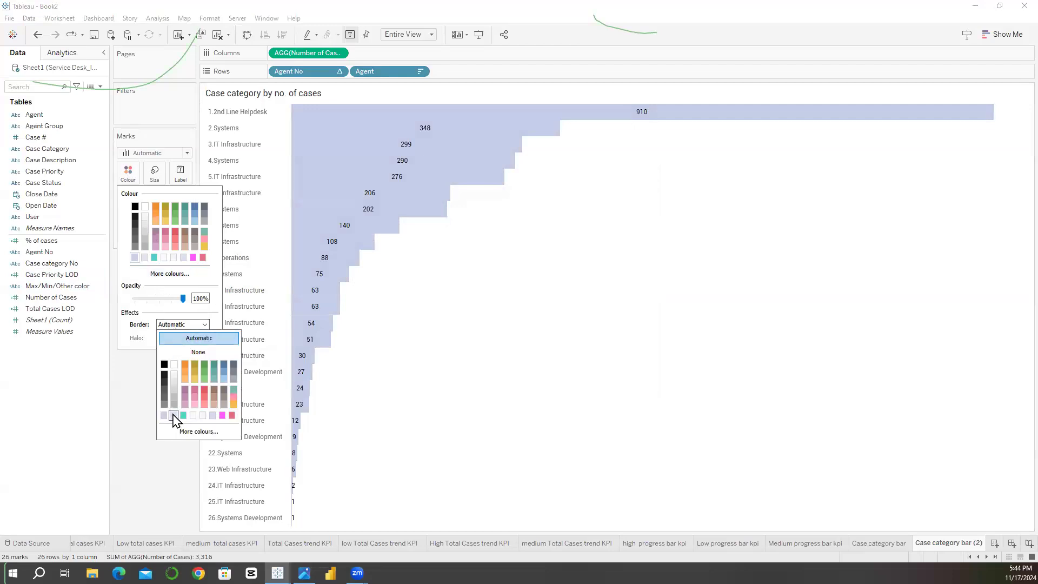
click(174, 416)
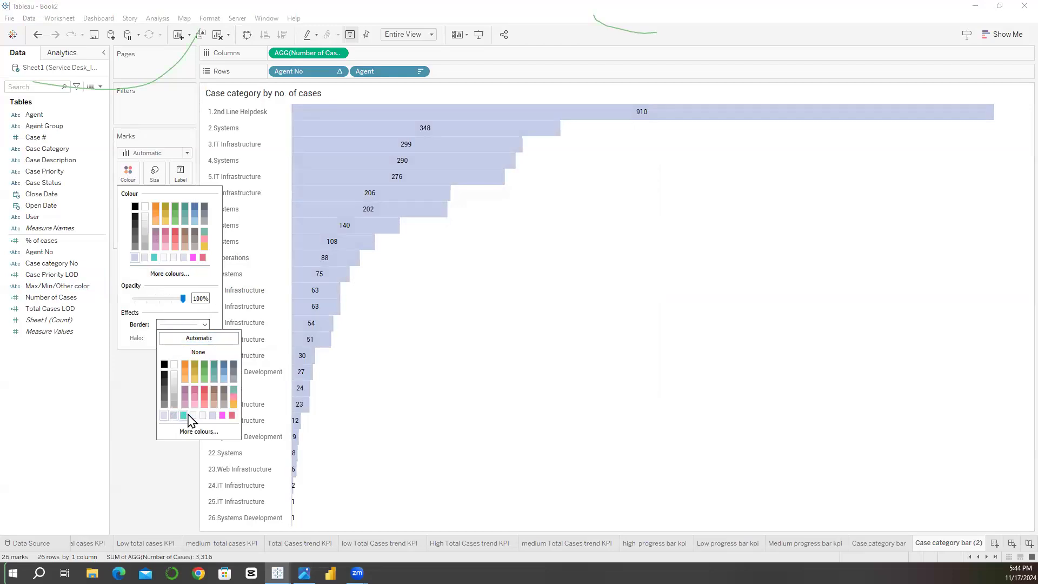
click(203, 415)
click(149, 481)
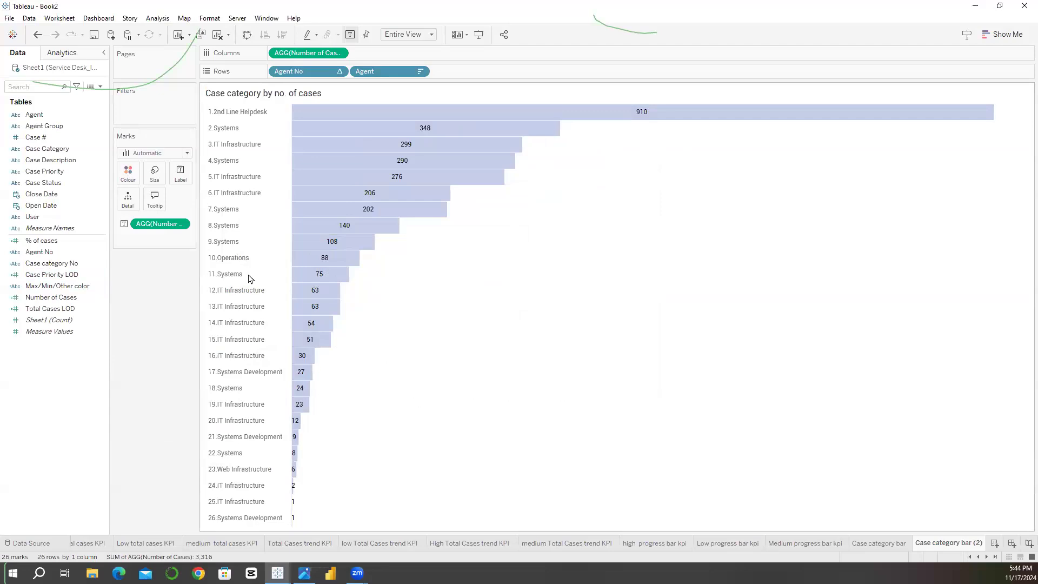
Step: Change the chart title to "Agent by no. of cases"
double_click(247, 94)
drag(232, 275, 139, 261)
text(agr)
key(BackSpace)
key(BackSpace)
key(BackSpace)
text(Agent by no. of cases)
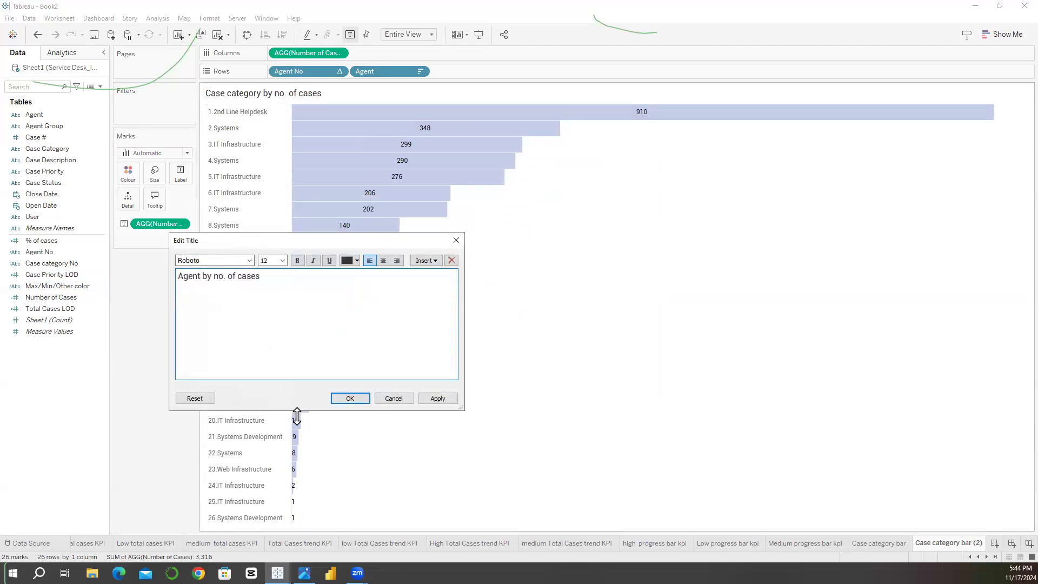
click(344, 400)
Step: Rename the sheet "Case category bar (2)" as "aGENT BAR" and duplicate it
double_click(922, 543)
click(930, 543)
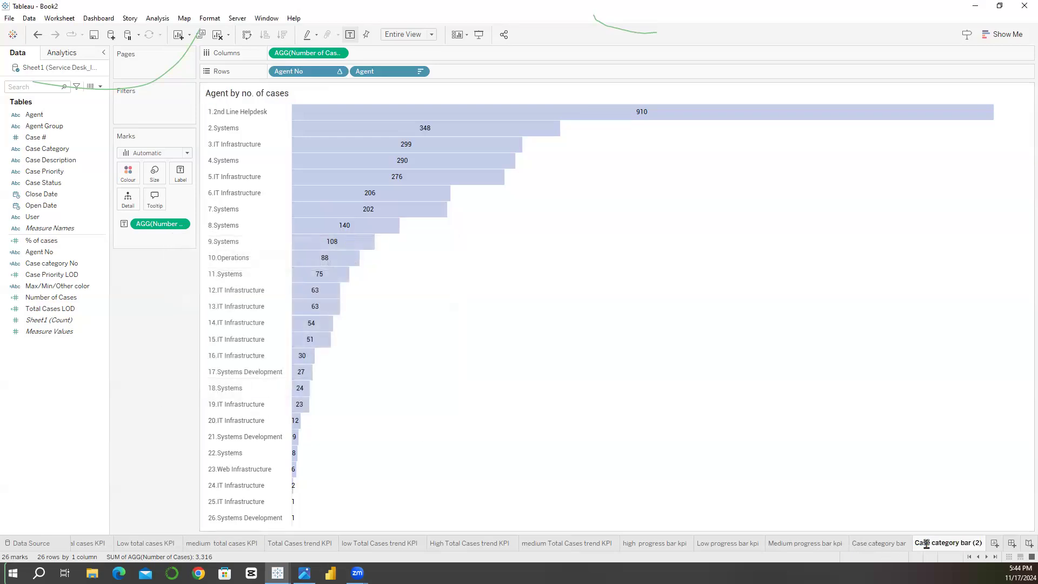
key(ctrl+a)
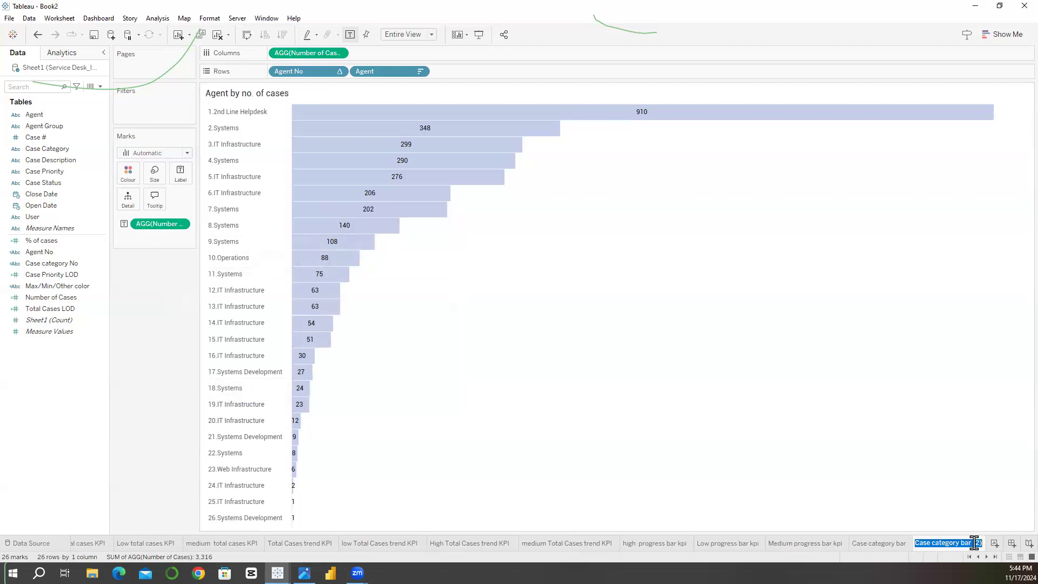
text(g)
key(Return)
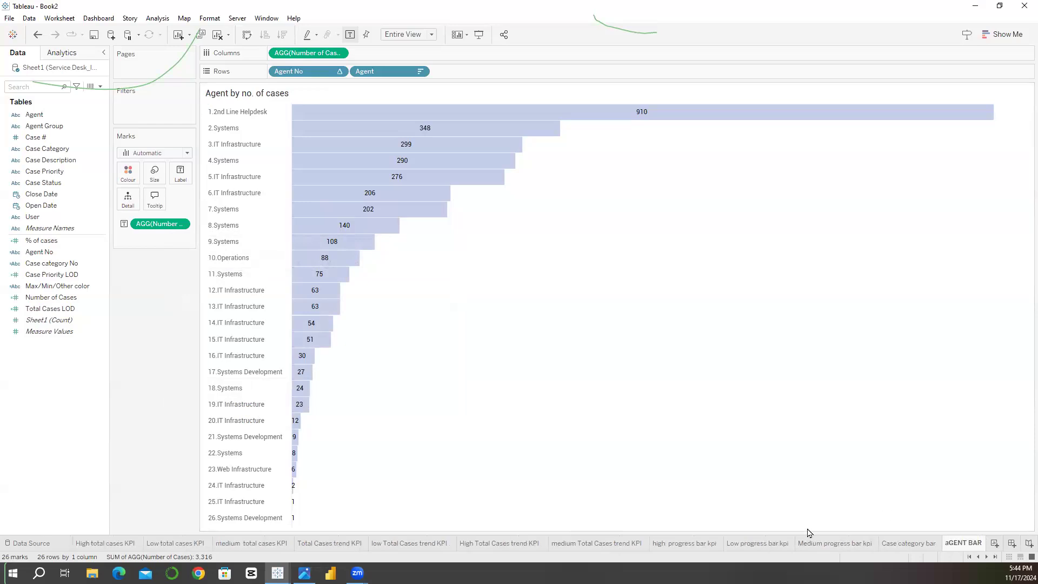
right_click(960, 545)
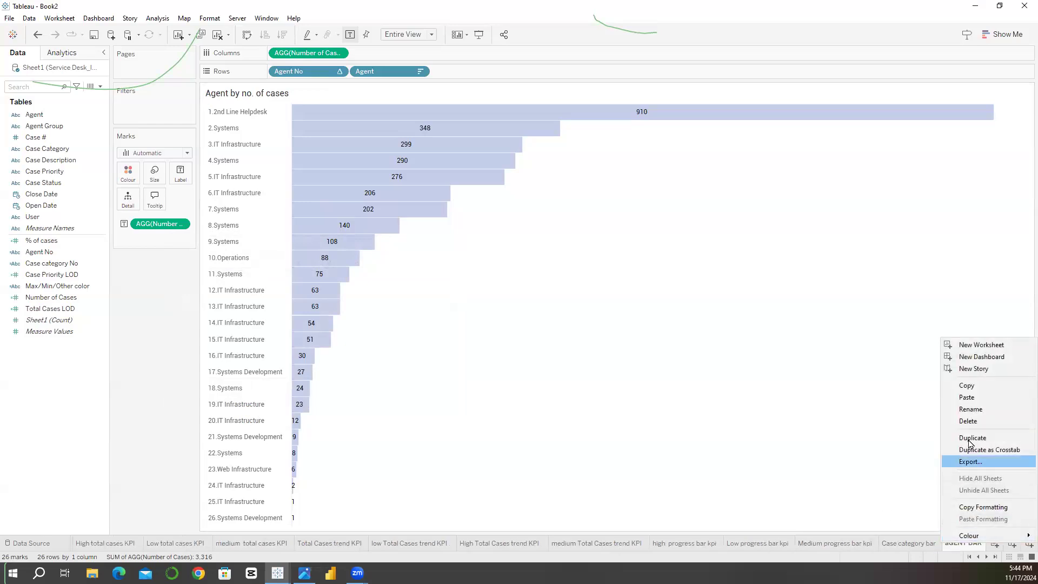
click(971, 439)
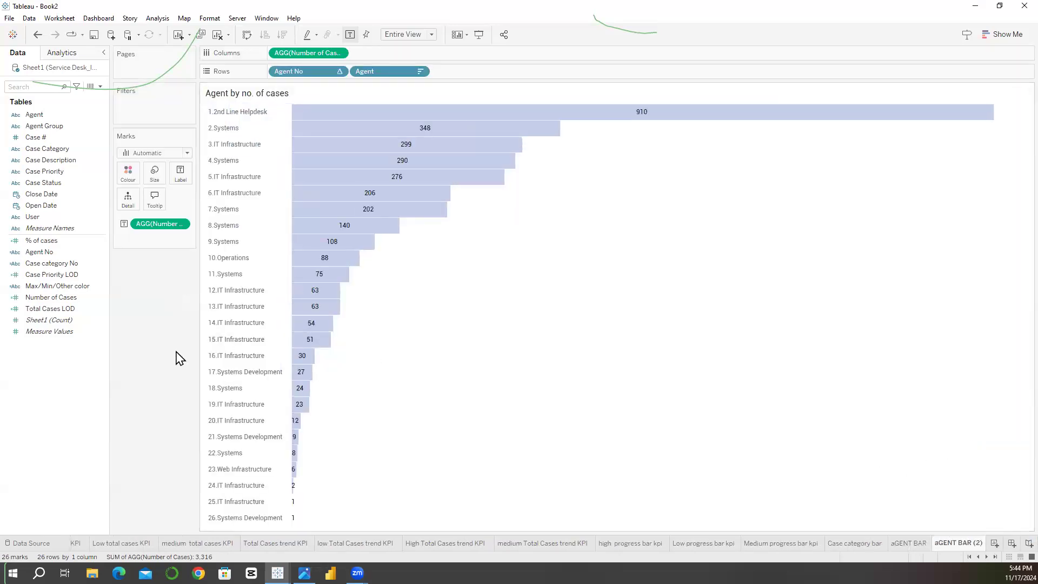
Step: Duplicate the Agent No field and replace [Agent Group] with [User] in the copy's formula
right_click(54, 252)
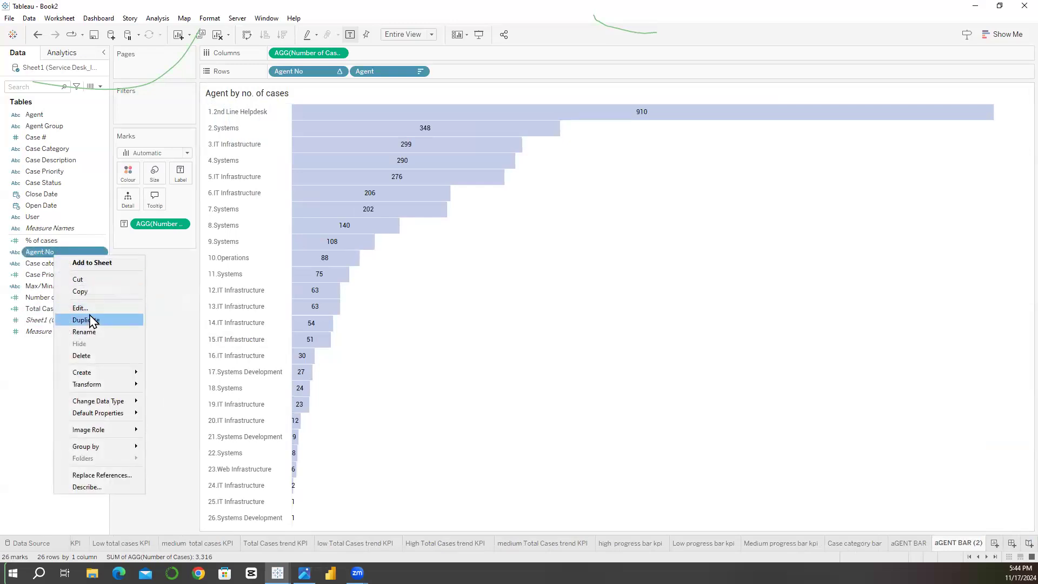
click(90, 320)
right_click(71, 264)
click(96, 316)
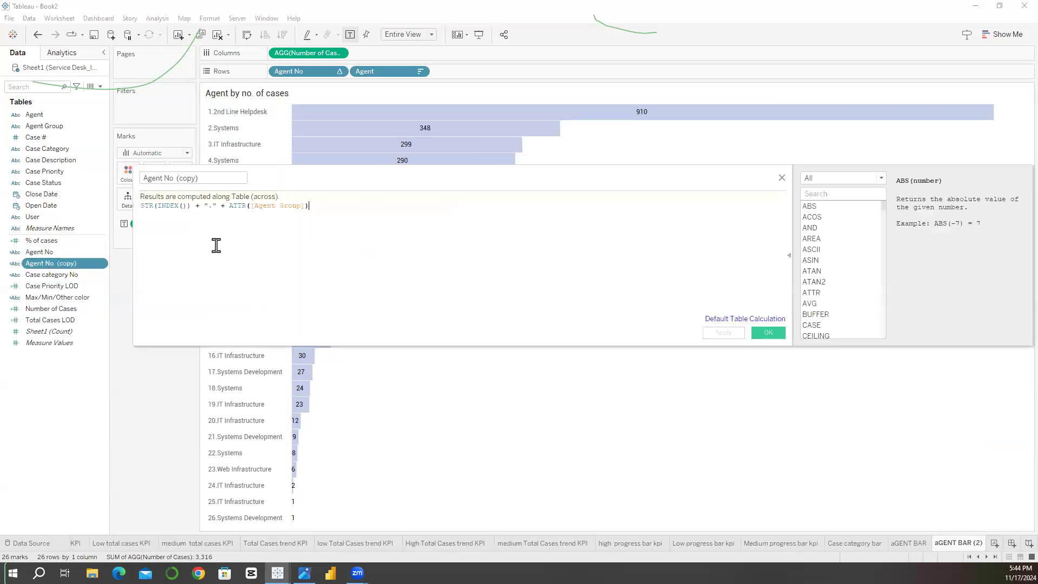
ctrl+scroll(216, 245, up, 3)
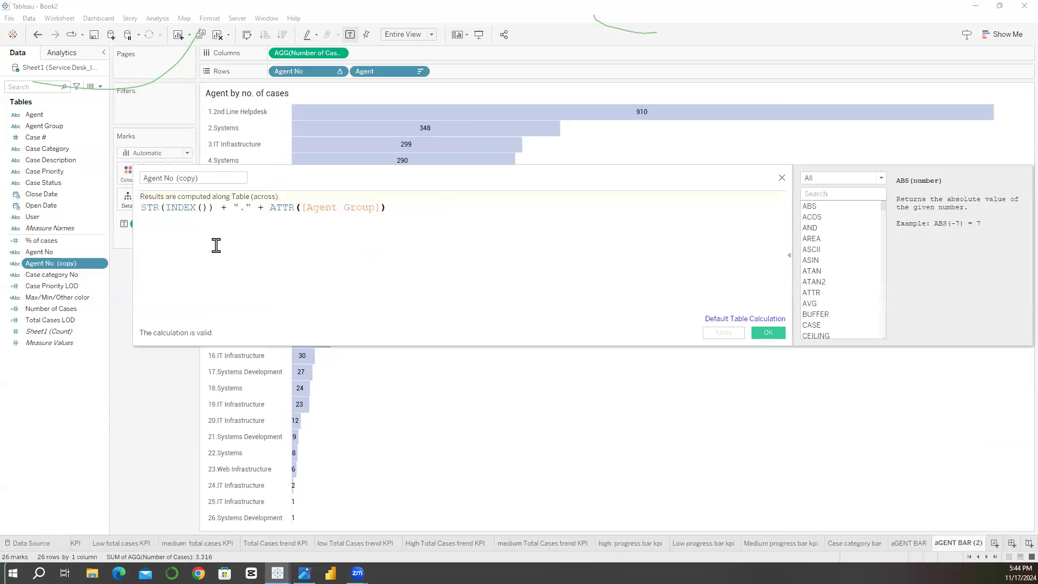
drag(32, 217, 356, 219)
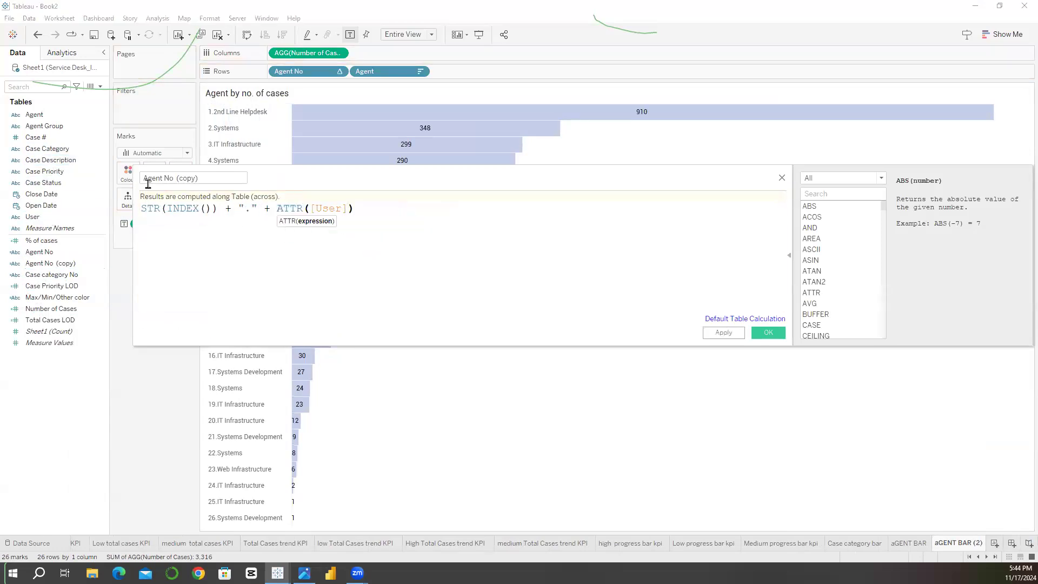
Step: Rename the copied calculated field as "User No" and save it
key(BackSpace)
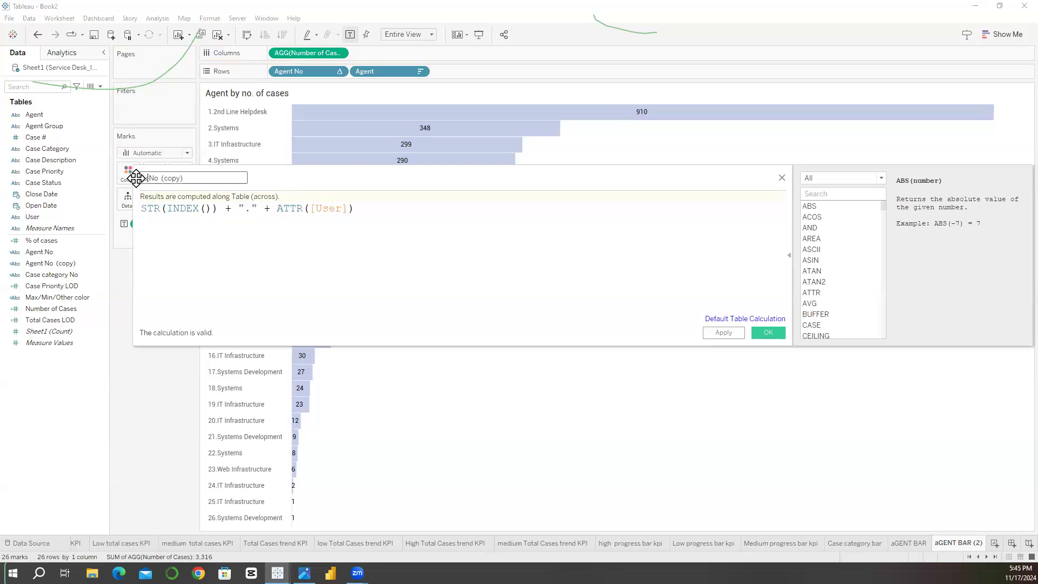
text(uSER)
drag(166, 177, 139, 178)
key(BackSpace)
text(User No)
click(758, 335)
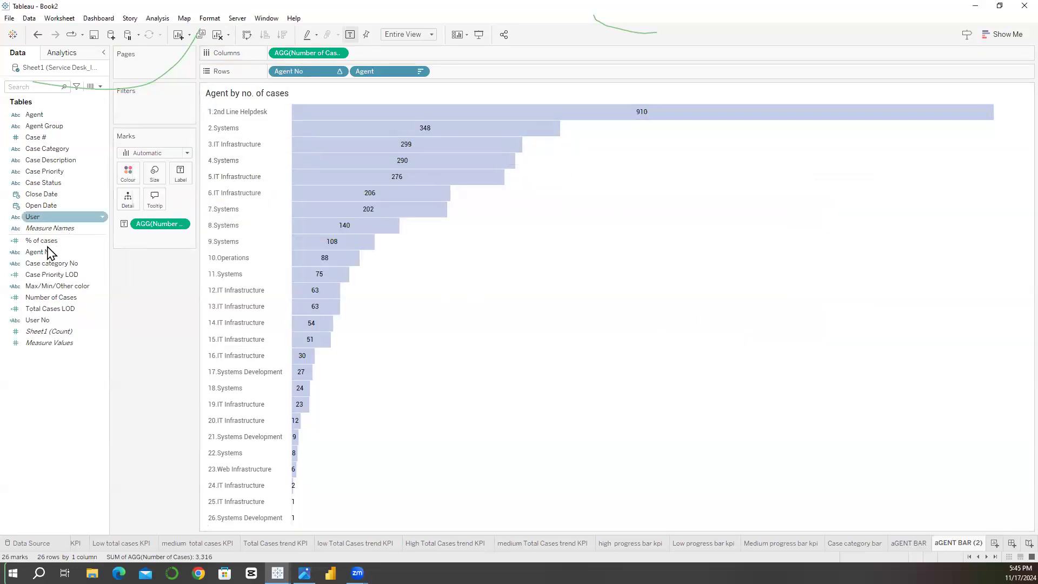
Step: Replace the duplicated sheet's row fields with User No and User, and set the view fit to Standard
drag(61, 329, 311, 73)
drag(37, 216, 388, 70)
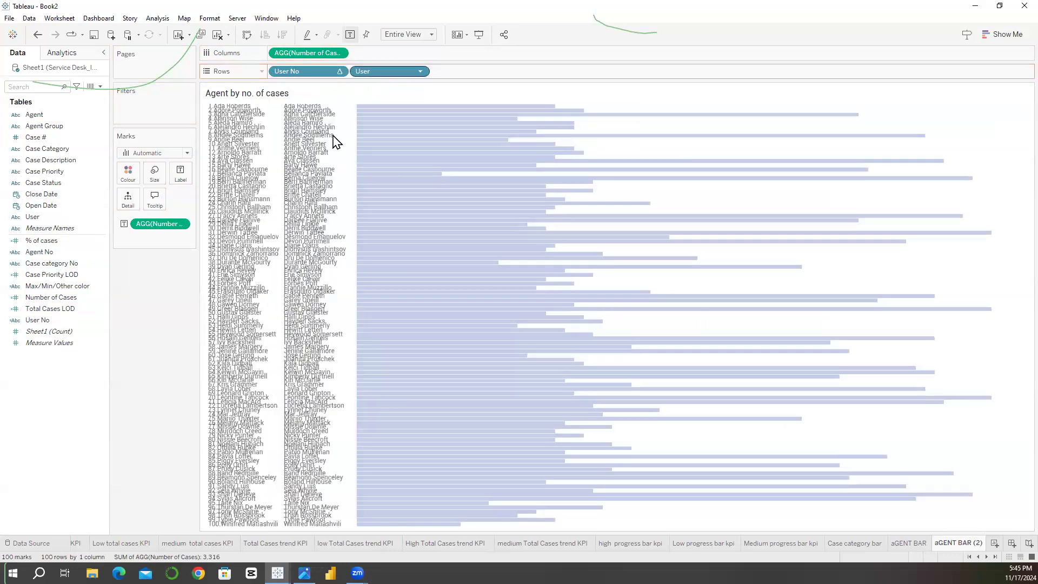
right_click(376, 77)
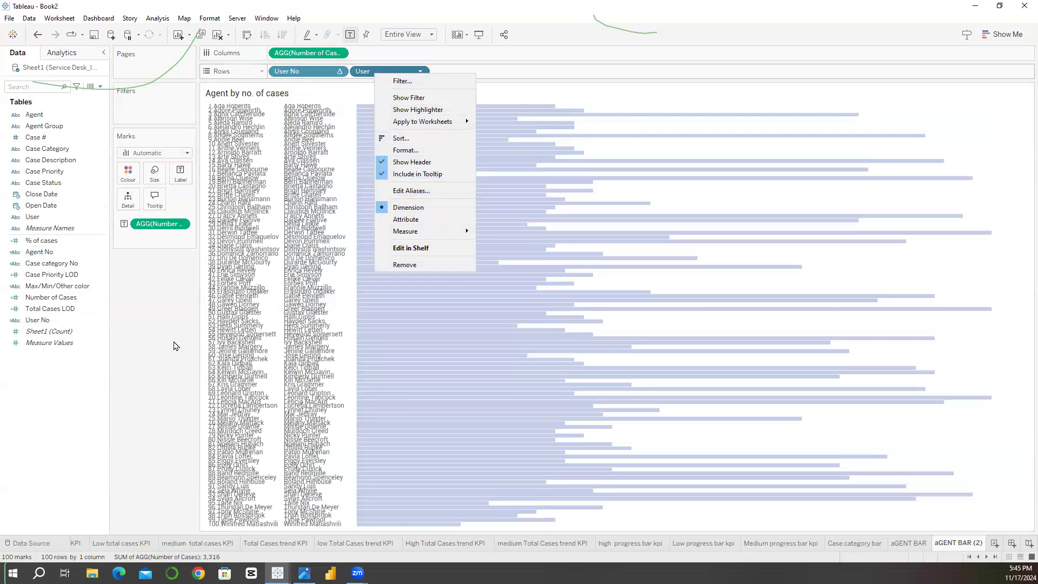
click(203, 254)
click(420, 35)
click(401, 46)
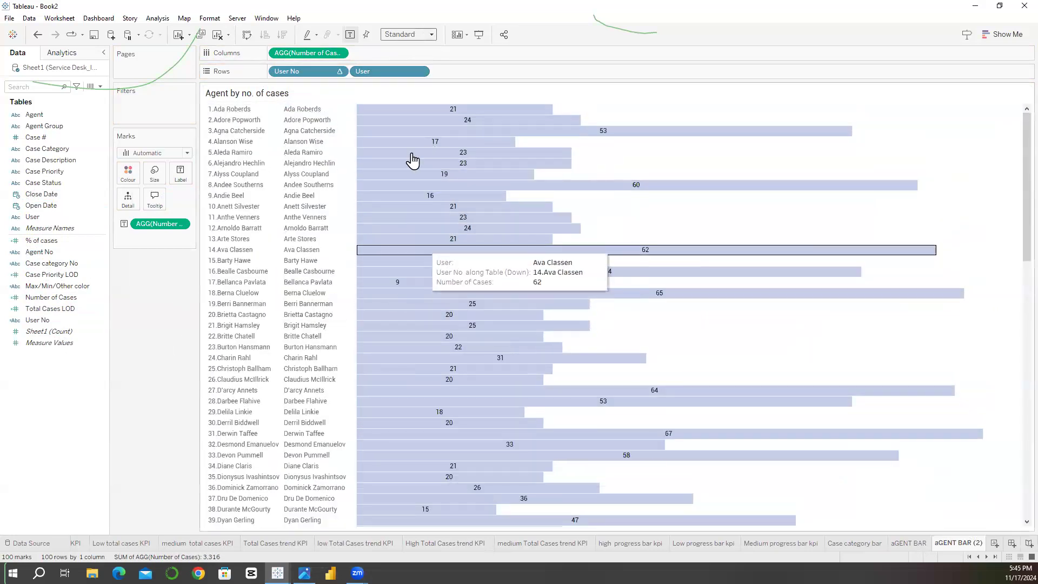
Step: Sort the User field in descending order by the field Case #, aggregated as Count (Distinct), and hide the User header
right_click(402, 73)
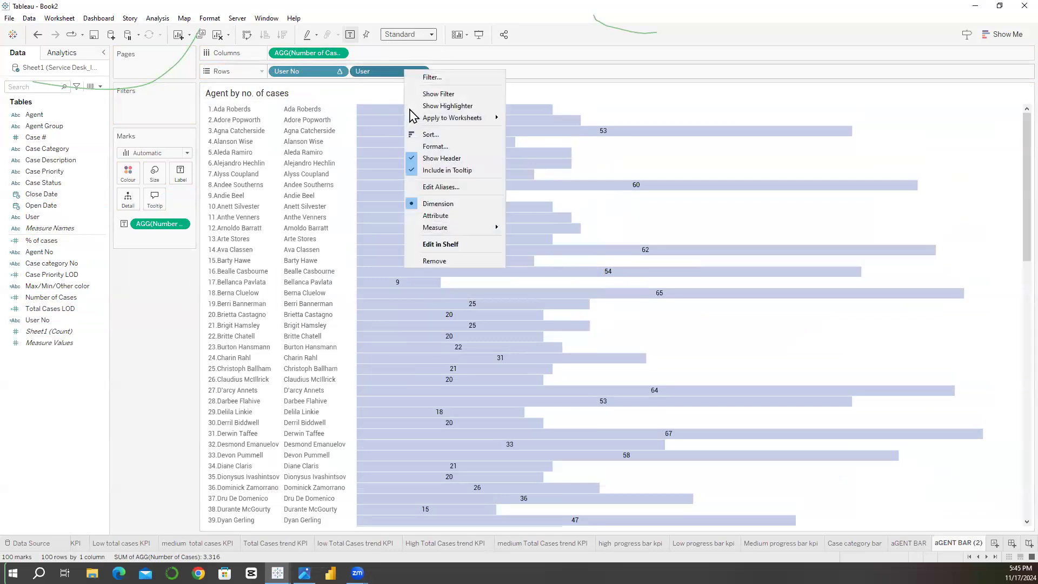
click(423, 136)
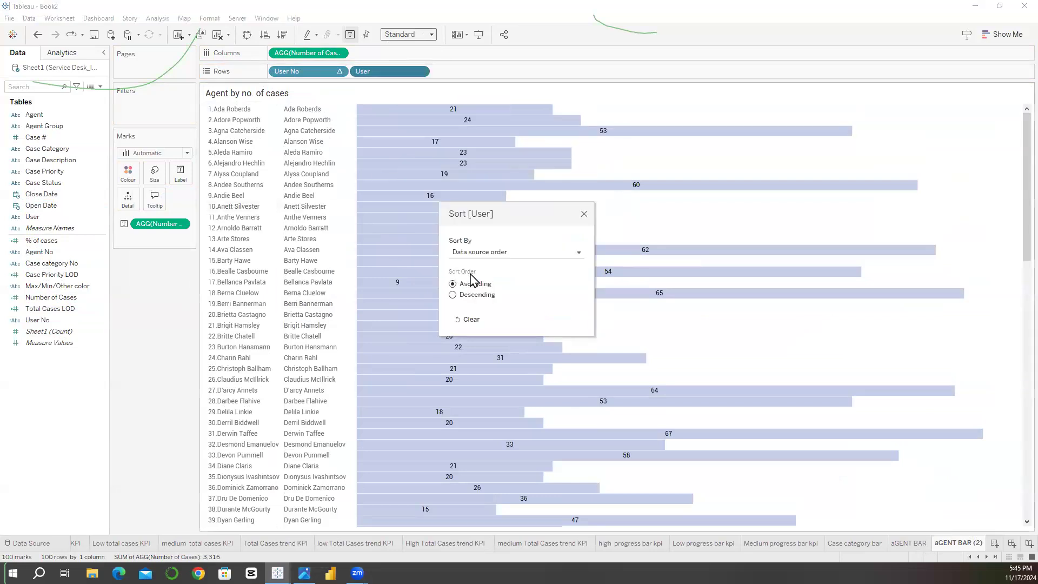
click(489, 253)
click(464, 283)
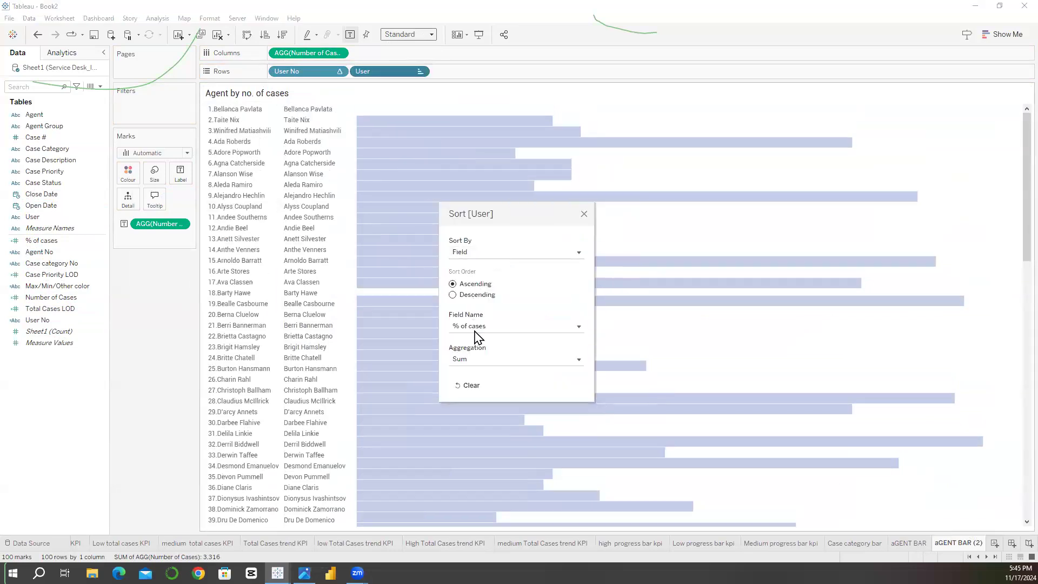
click(478, 327)
click(490, 385)
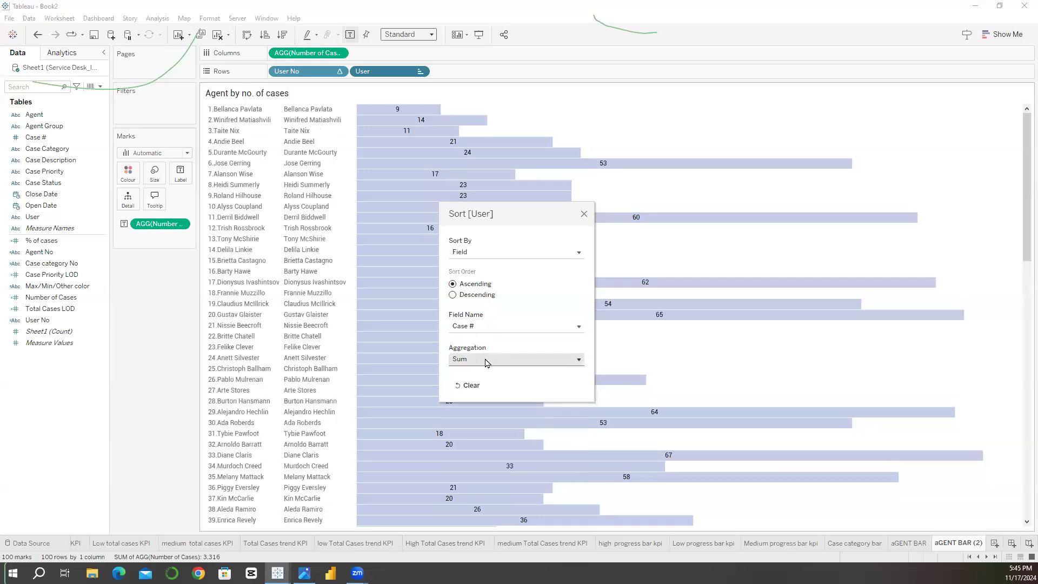
click(487, 359)
click(488, 410)
click(453, 295)
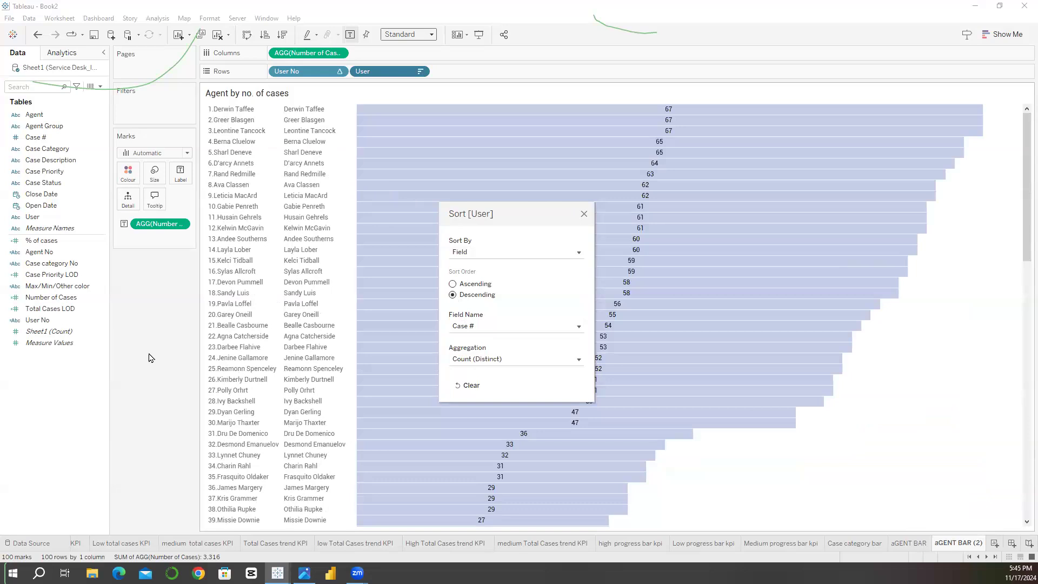
click(584, 214)
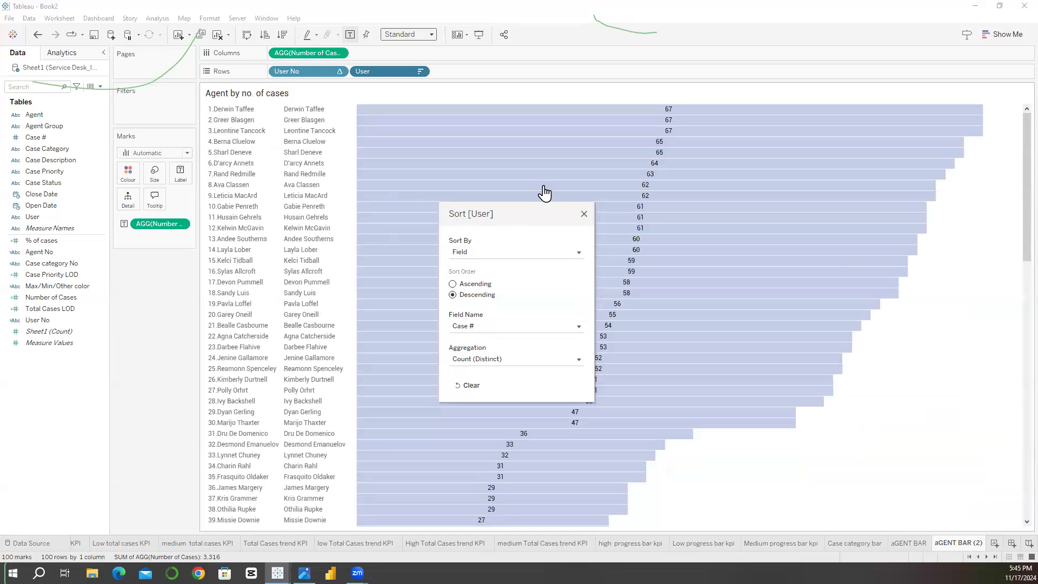
click(389, 76)
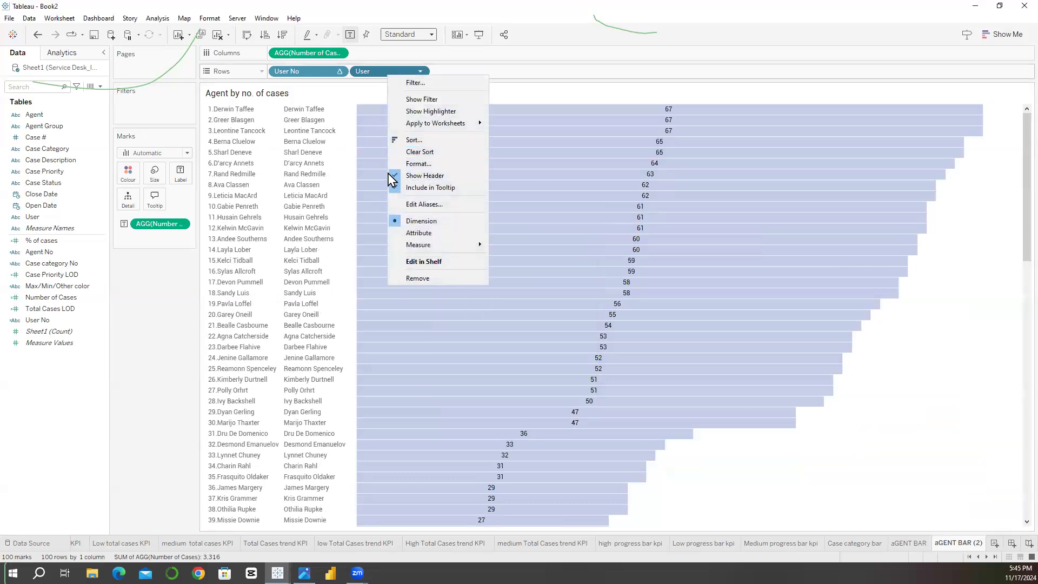
click(397, 179)
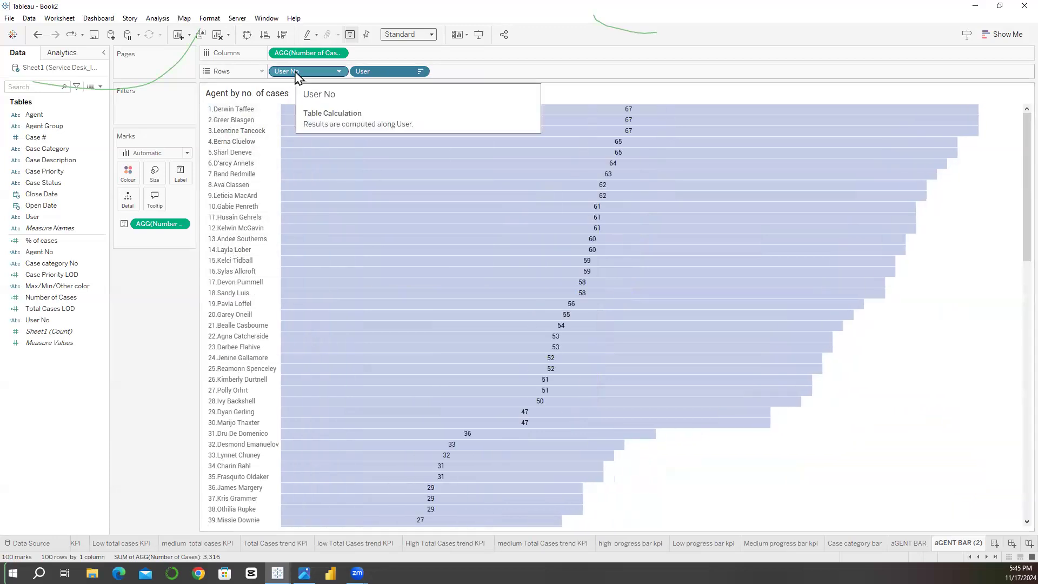
Step: Change the duplicated chart's title to "Users by no. of cases" and copy the title text
double_click(240, 94)
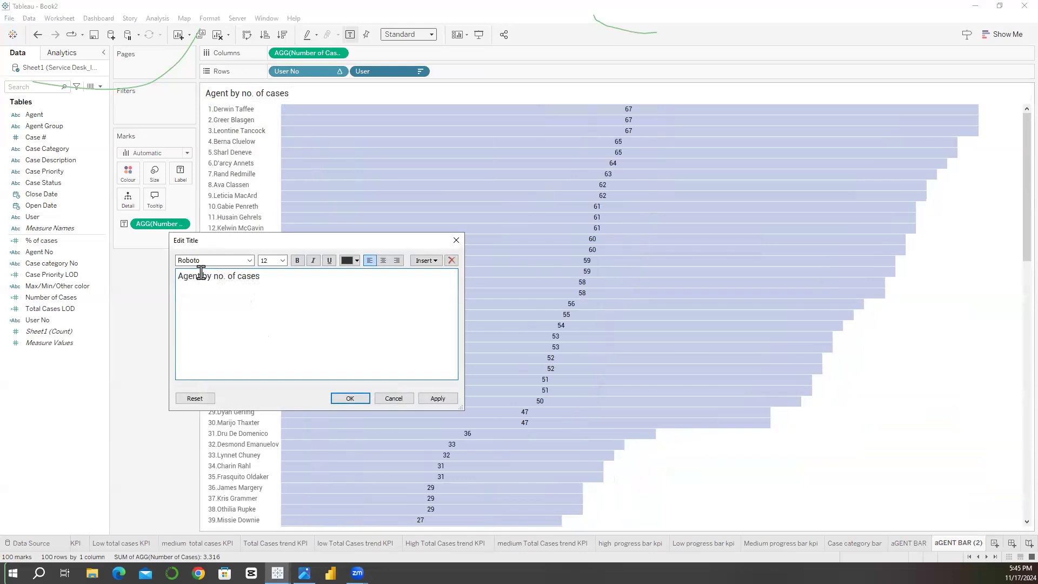
double_click(179, 277)
text(Users)
triple_click(276, 283)
key(ctrl+c)
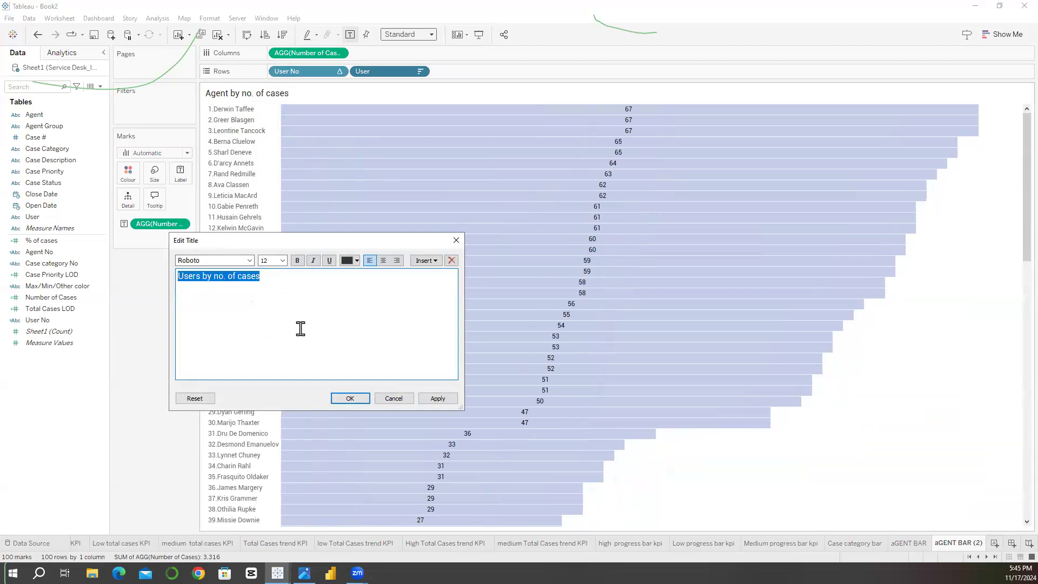
click(346, 398)
Step: Rename the sheet "aGENT BAR (2)" as "Users by no. of cases" using the copied title
double_click(954, 543)
key(ctrl+v)
key(Return)
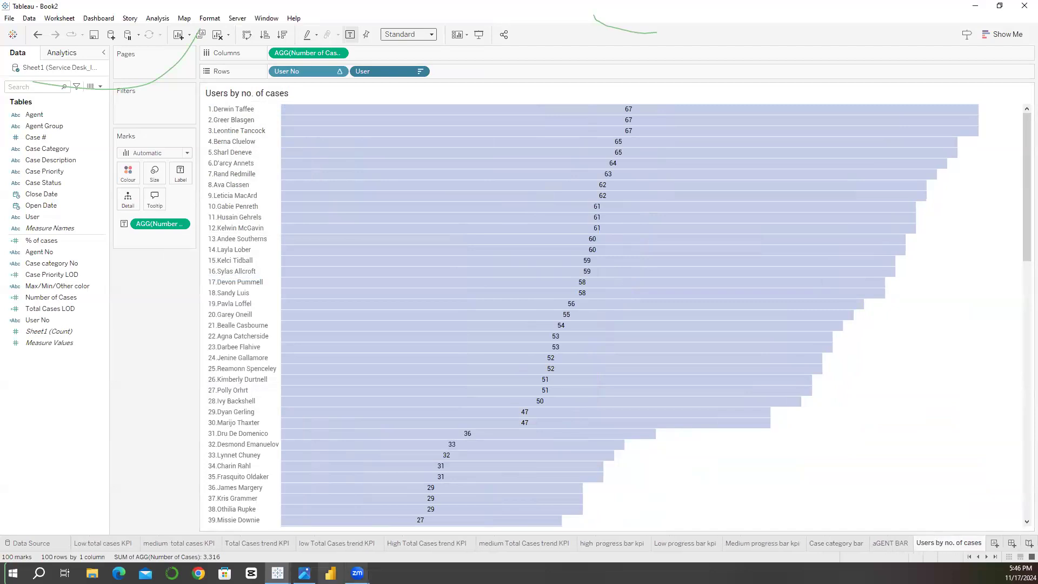
Step: Switch to the mockup image in Photos to examine the Agent Details section's layout
click(304, 573)
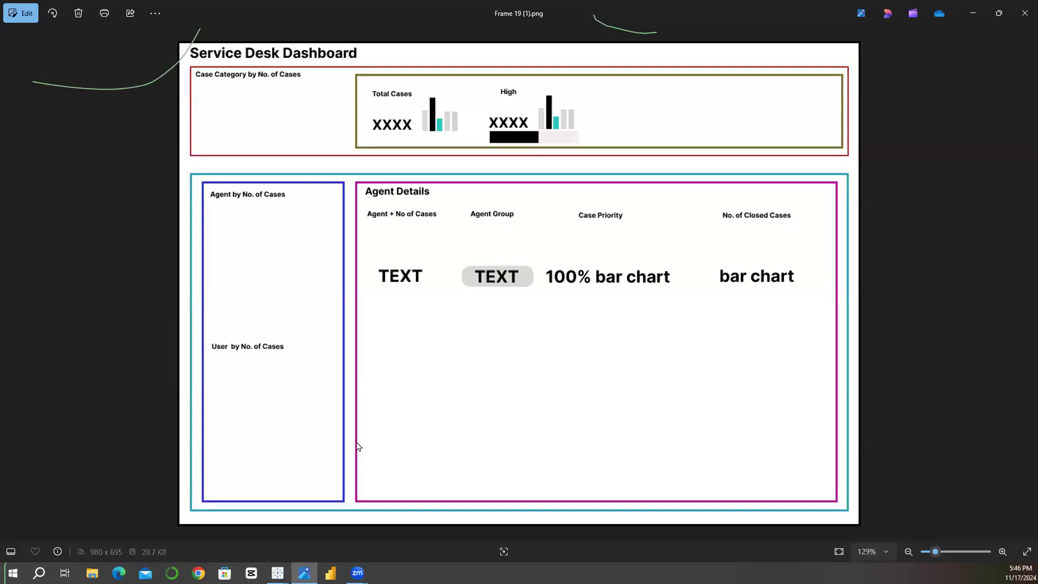
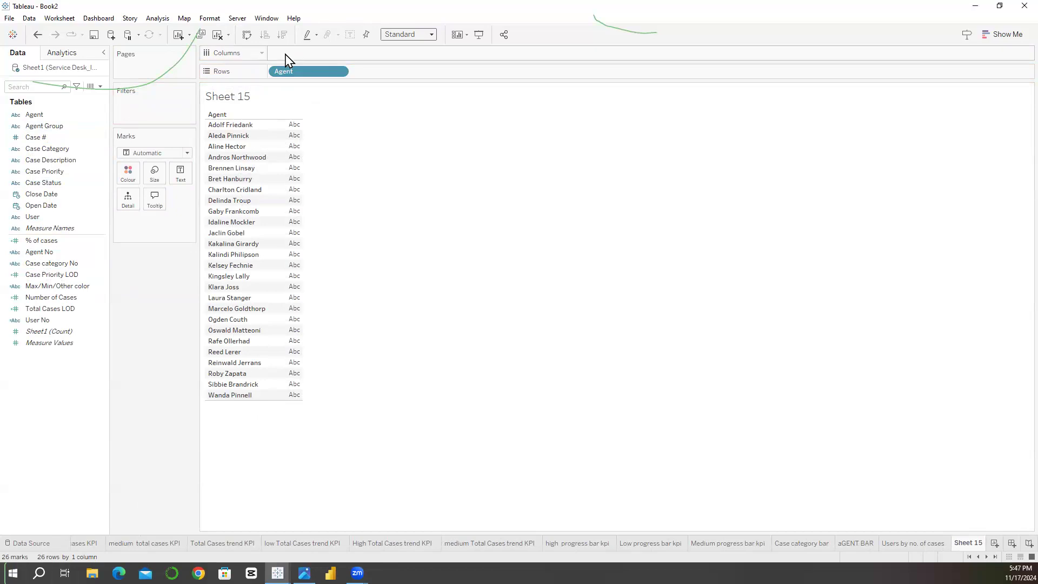
Step: Add an in-line Min(0) calculation to Columns on the Agent sheet
text(Min)
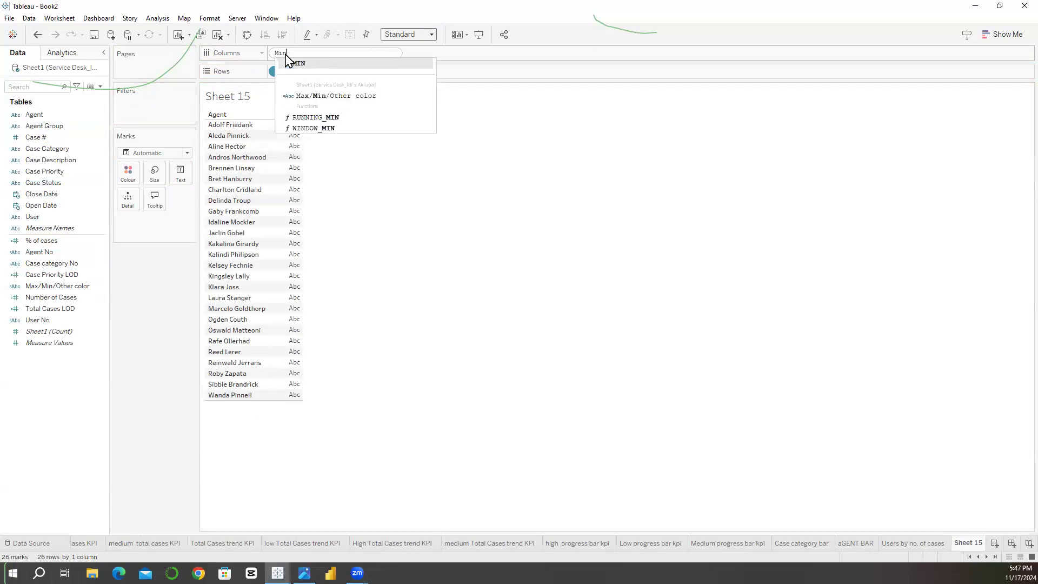
text((0))
key(Return)
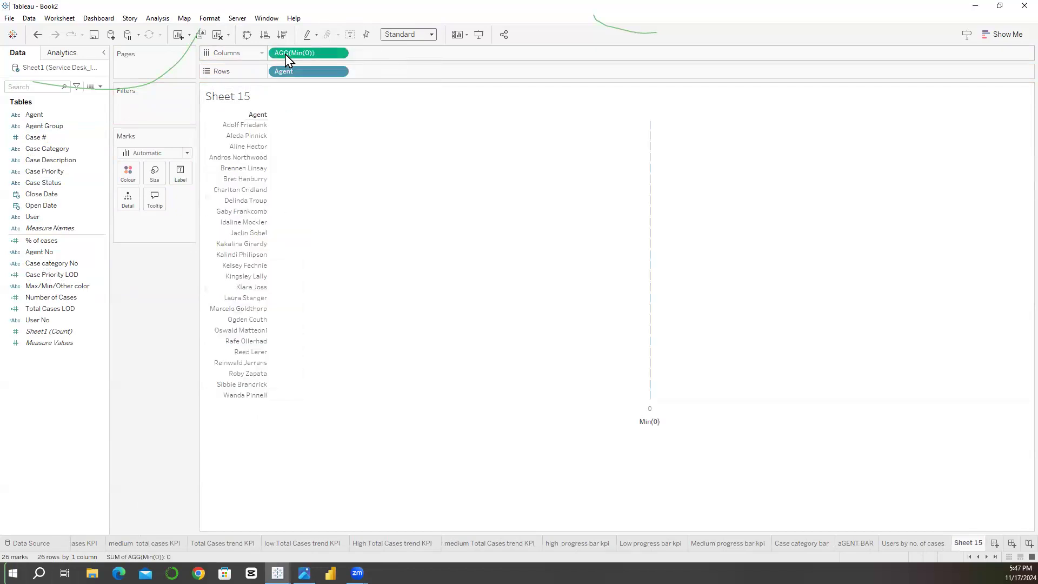
mouse_move(647, 236)
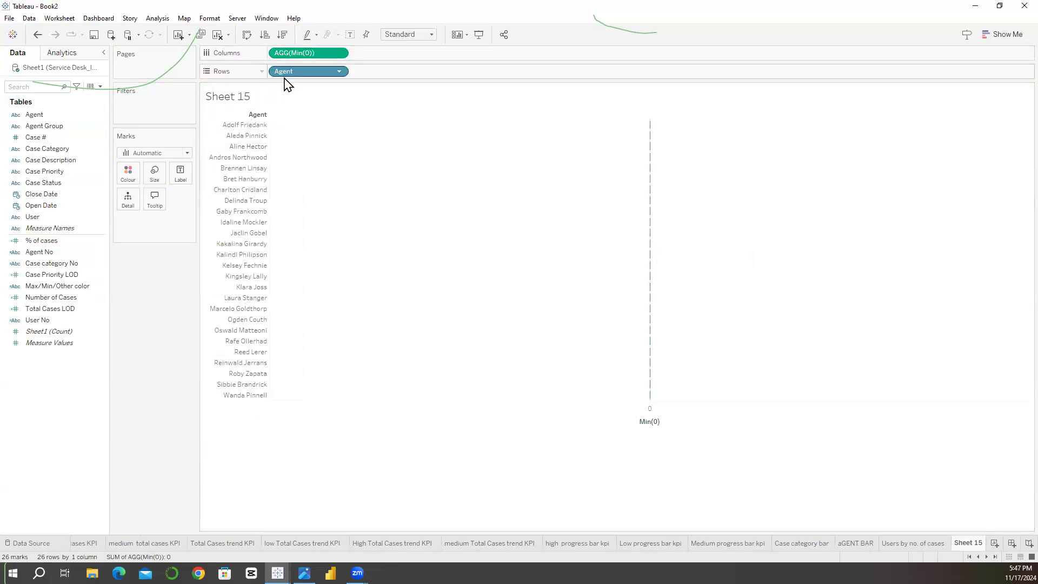
Step: Label the marks with the Agent No and Number of Cases fields
click(42, 253)
drag(43, 254, 180, 178)
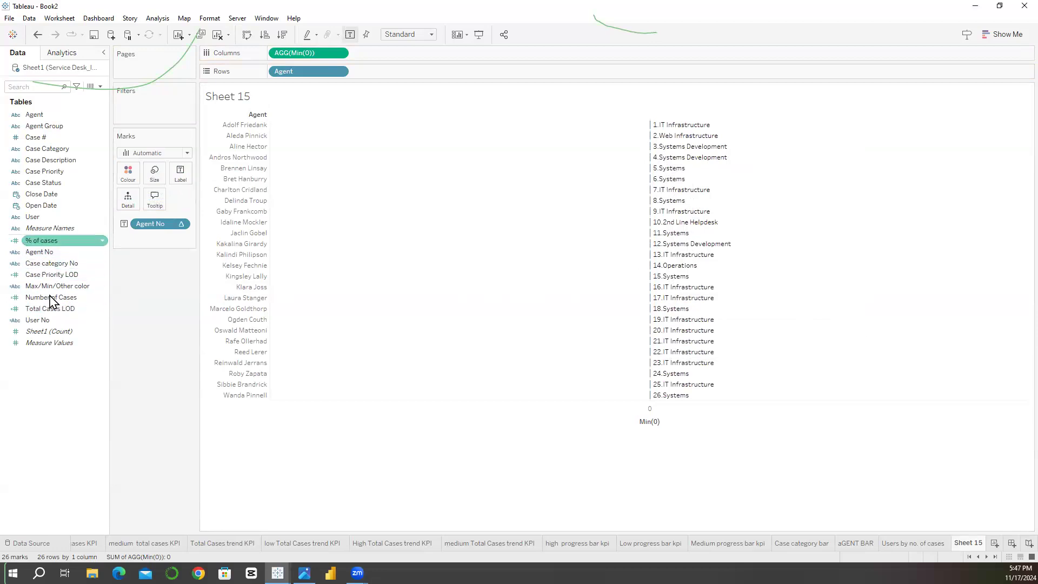
drag(53, 300, 178, 183)
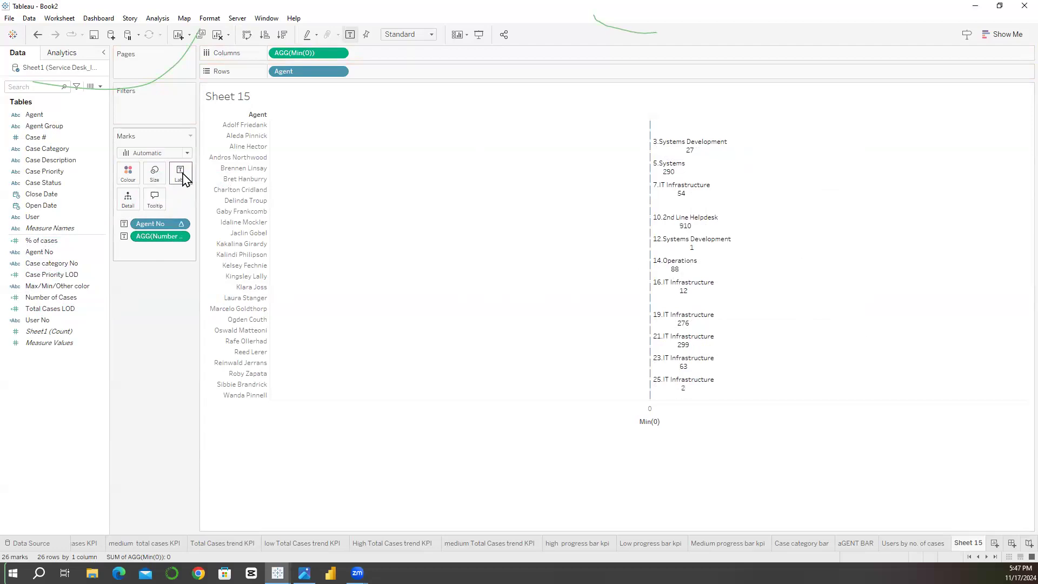
Step: Open the mark label text for editing and set the font of both lines to Roboto
click(181, 175)
click(273, 230)
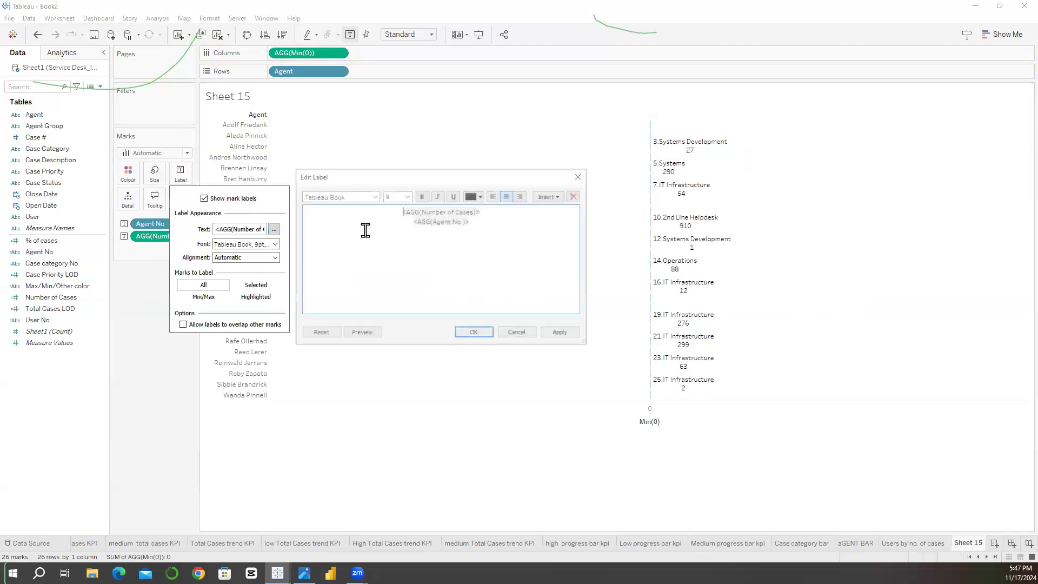
triple_click(411, 222)
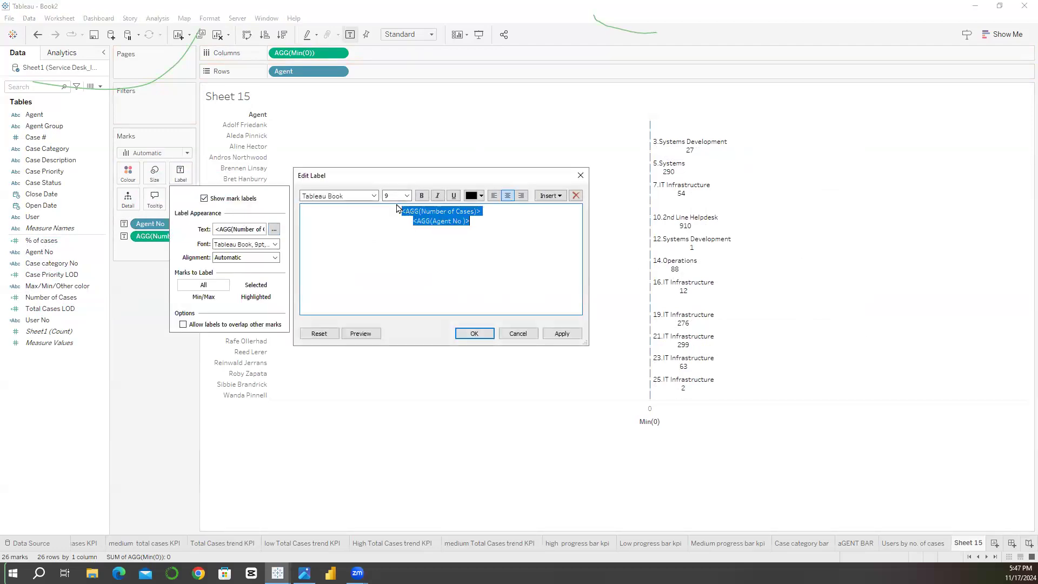
click(363, 196)
click(351, 195)
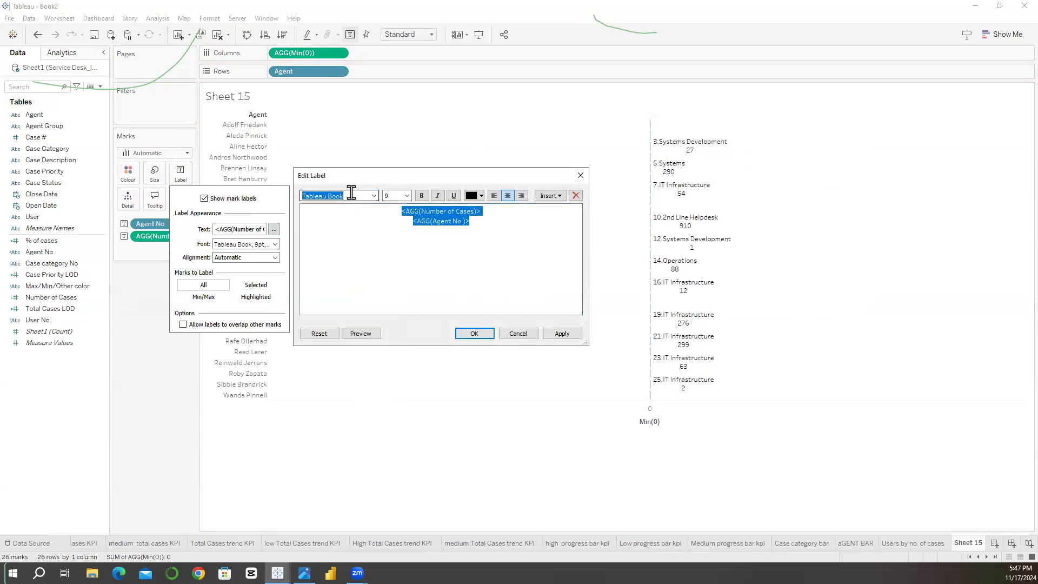
text(robo)
key(Return)
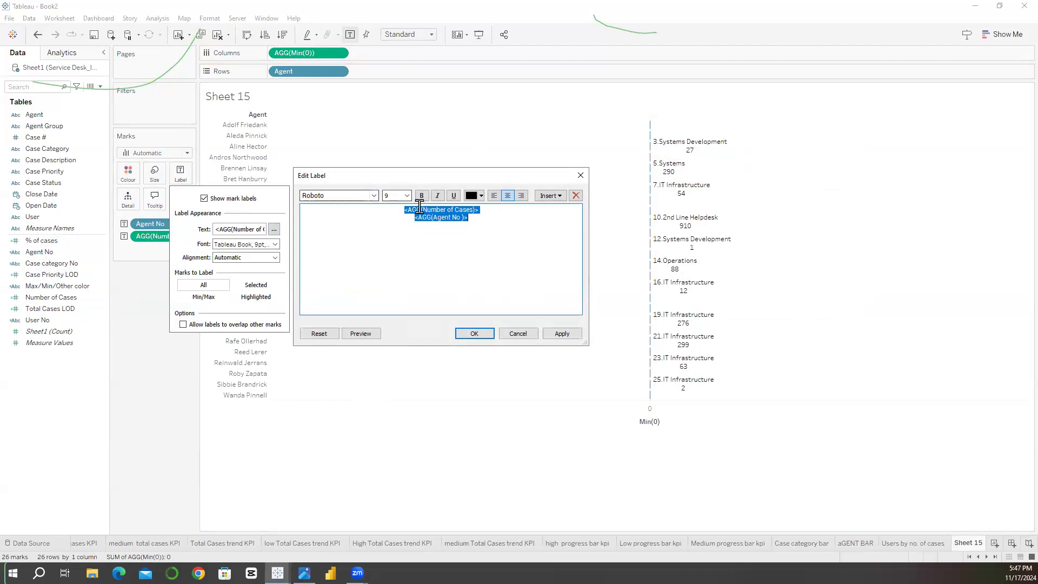
Step: Format the Number of Cases line of the label as bold, size 12, and apply it
triple_click(384, 209)
click(421, 196)
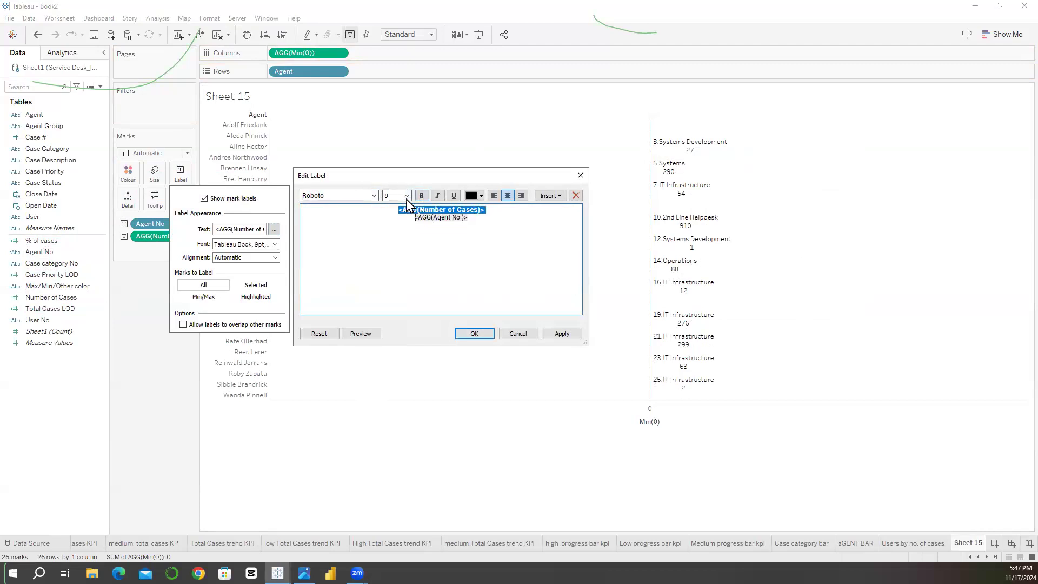
click(406, 197)
click(399, 238)
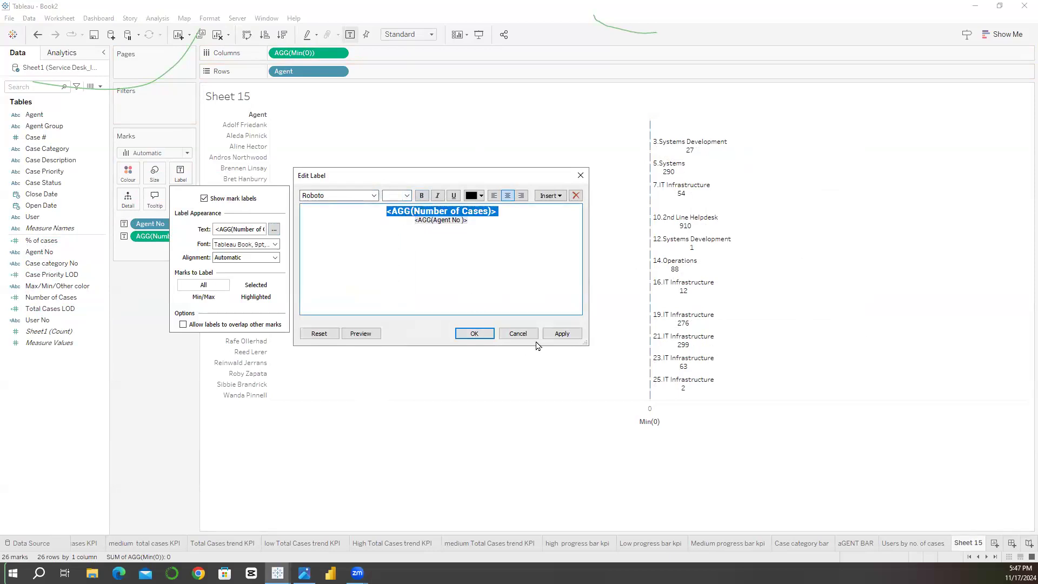
click(561, 333)
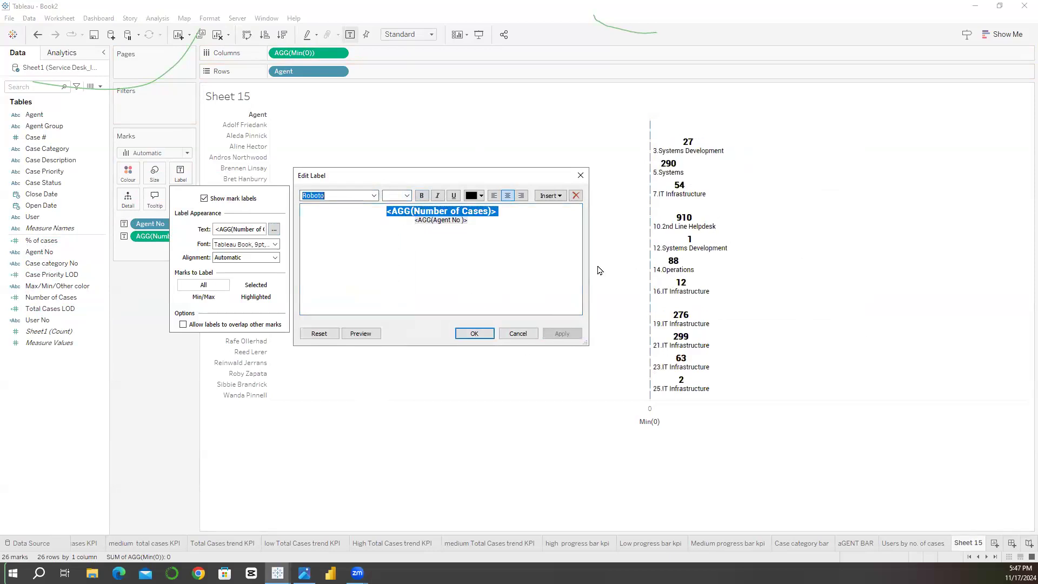
Step: Format the Agent No line of the label as bold, size 12
triple_click(431, 226)
click(406, 195)
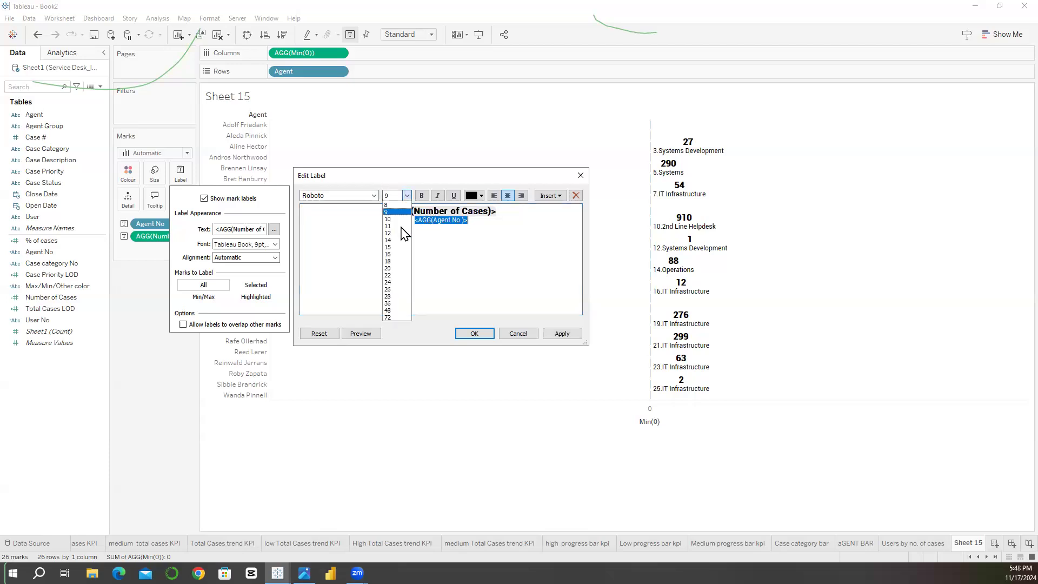
click(403, 233)
click(422, 196)
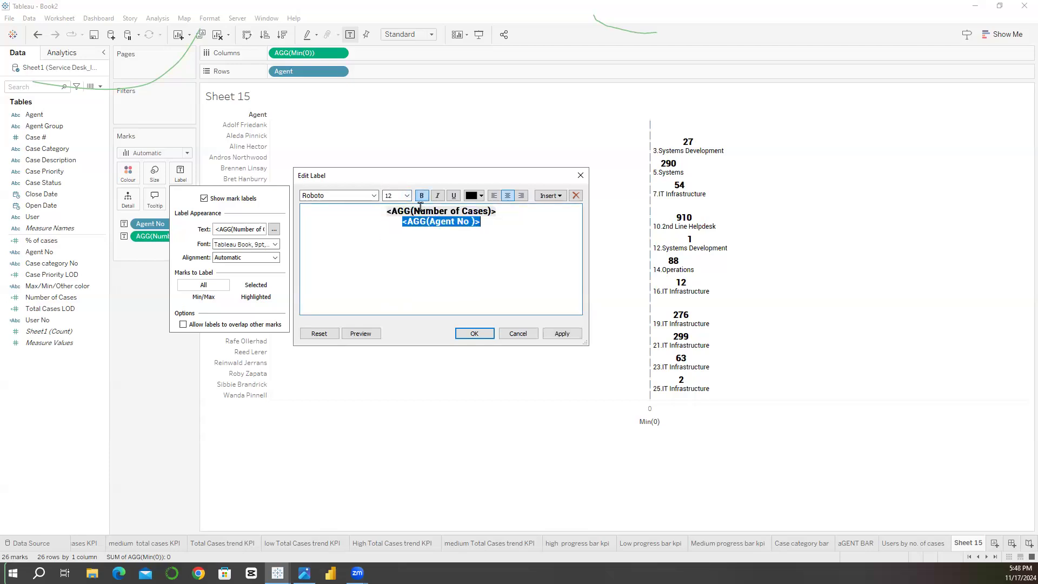
Step: Move the Number of Cases line below the Agent No line and format it as regular weight, size 9
triple_click(420, 207)
key(ctrl+c)
key(Delete)
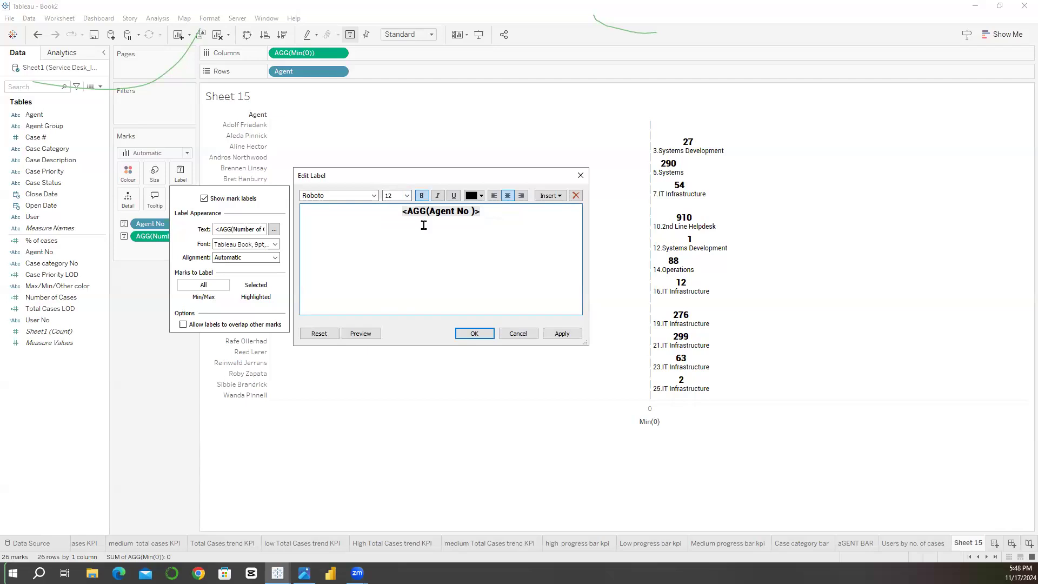
key(ctrl+v)
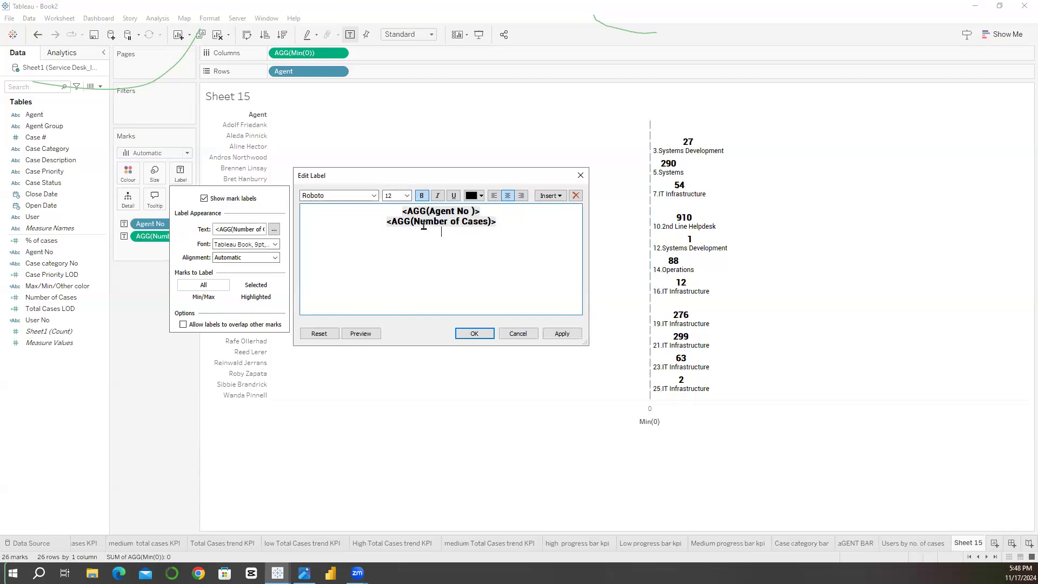
triple_click(424, 225)
click(422, 196)
click(407, 195)
click(396, 212)
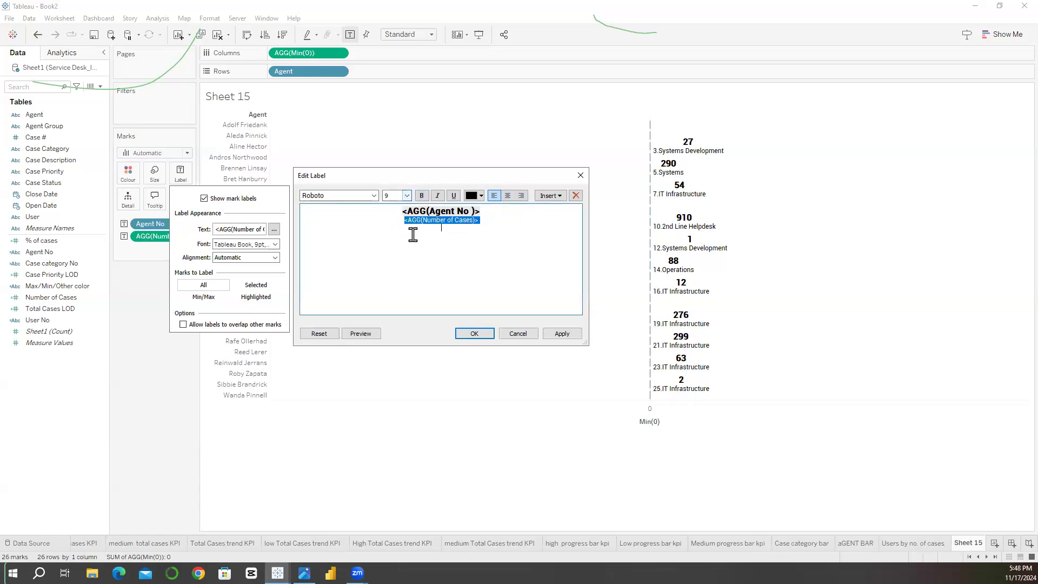
Step: Left-align both lines of the mark label, apply the change and close the label editor
click(494, 197)
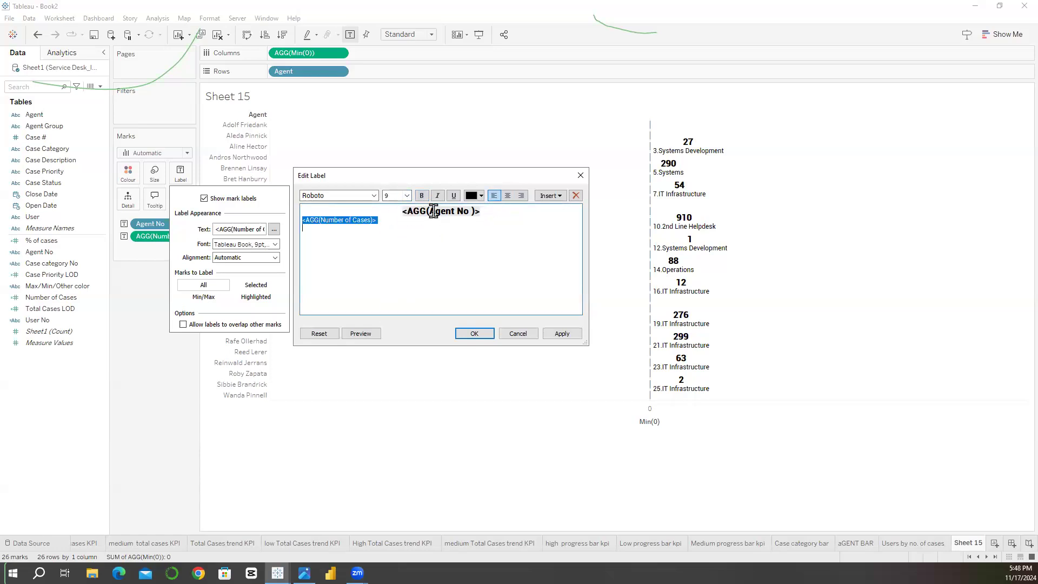
click(423, 226)
key(ctrl+a)
click(494, 196)
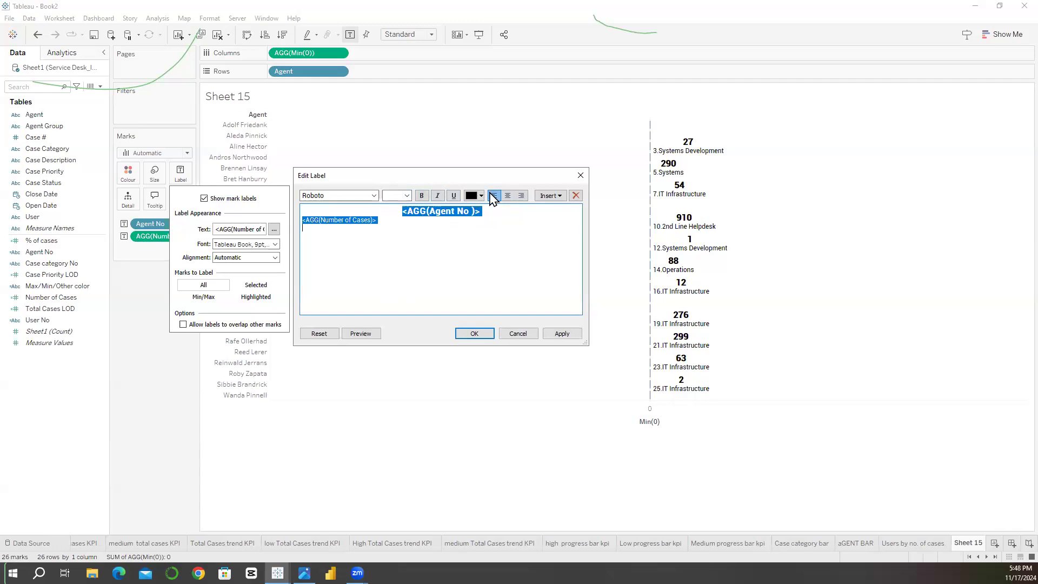
click(555, 338)
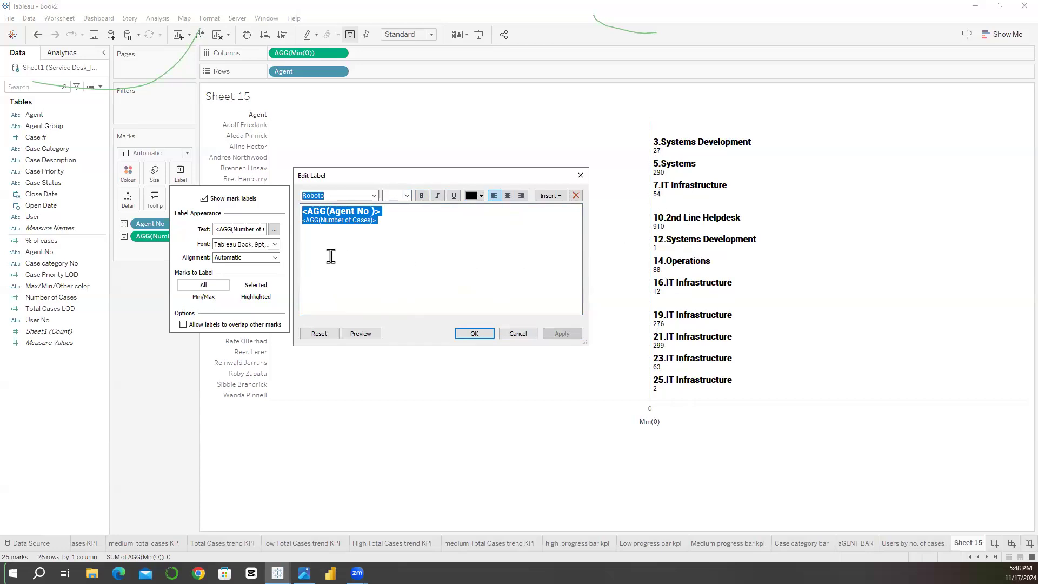
click(581, 176)
click(79, 343)
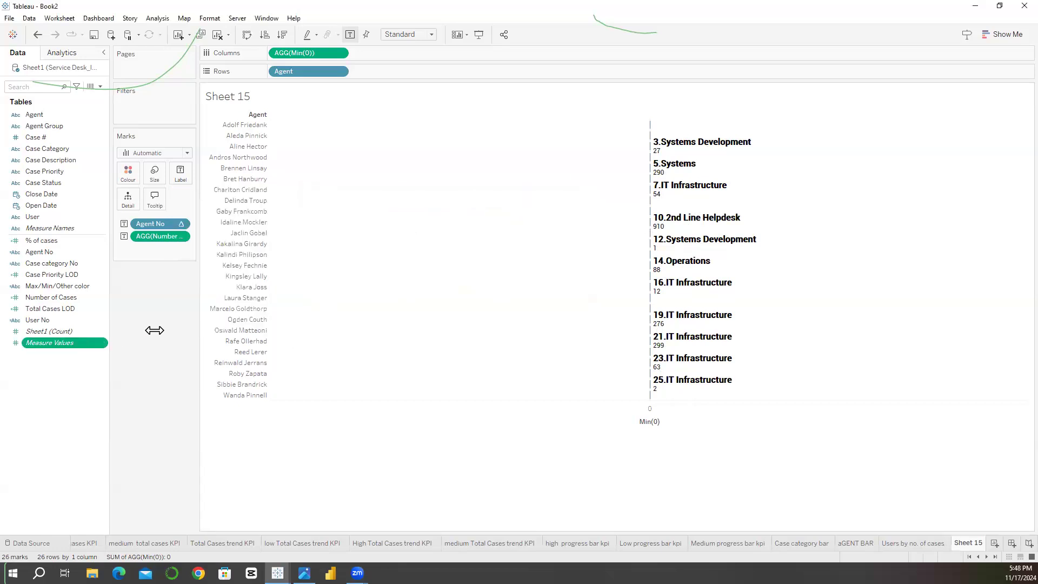
Step: Replace the Agent No label field with Agent and add the word "cases" after Number of Cases in the label text
click(59, 286)
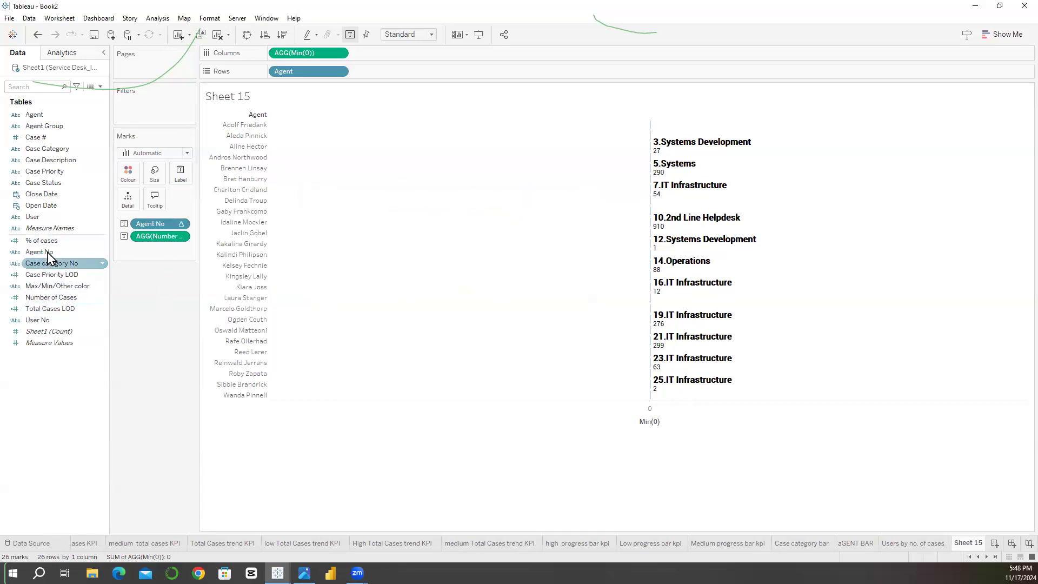
drag(37, 114, 145, 223)
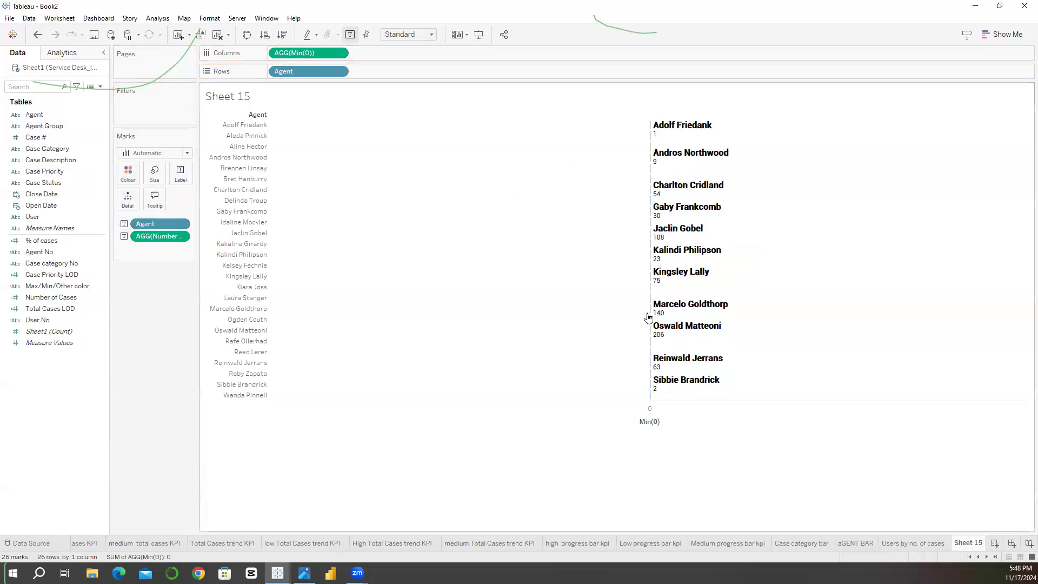
click(180, 174)
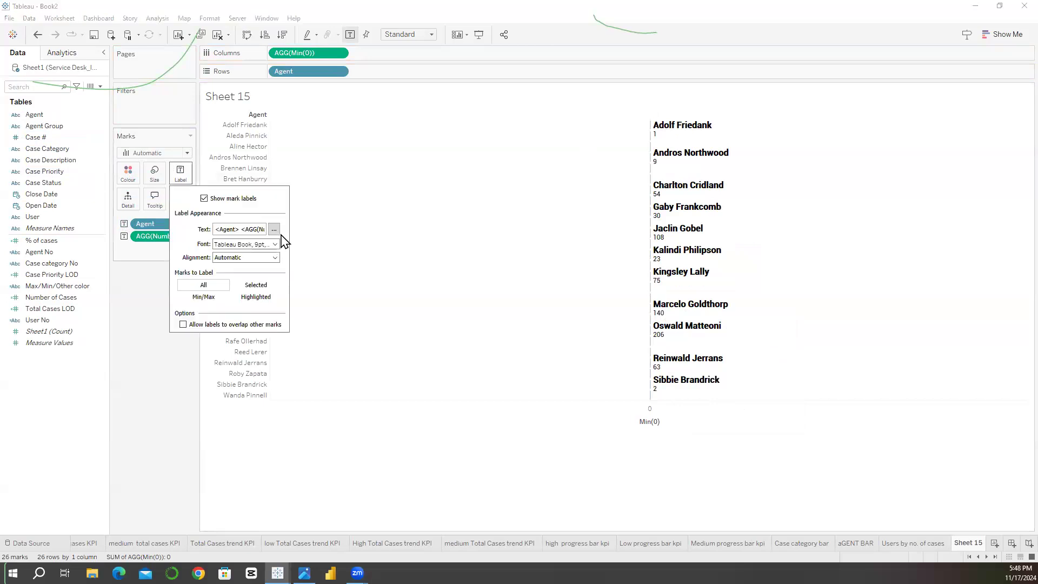
click(274, 229)
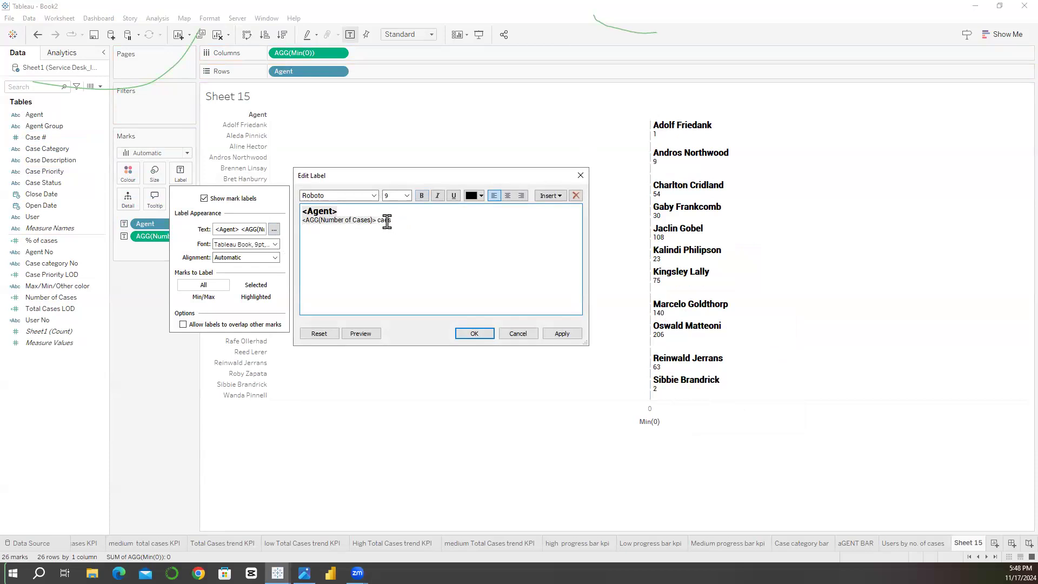
click(575, 334)
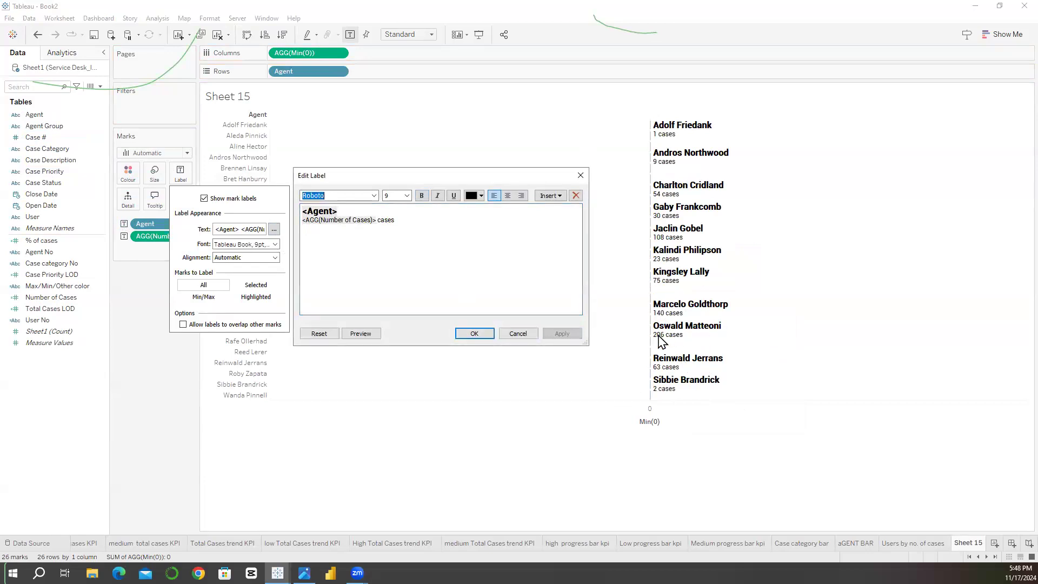
click(580, 176)
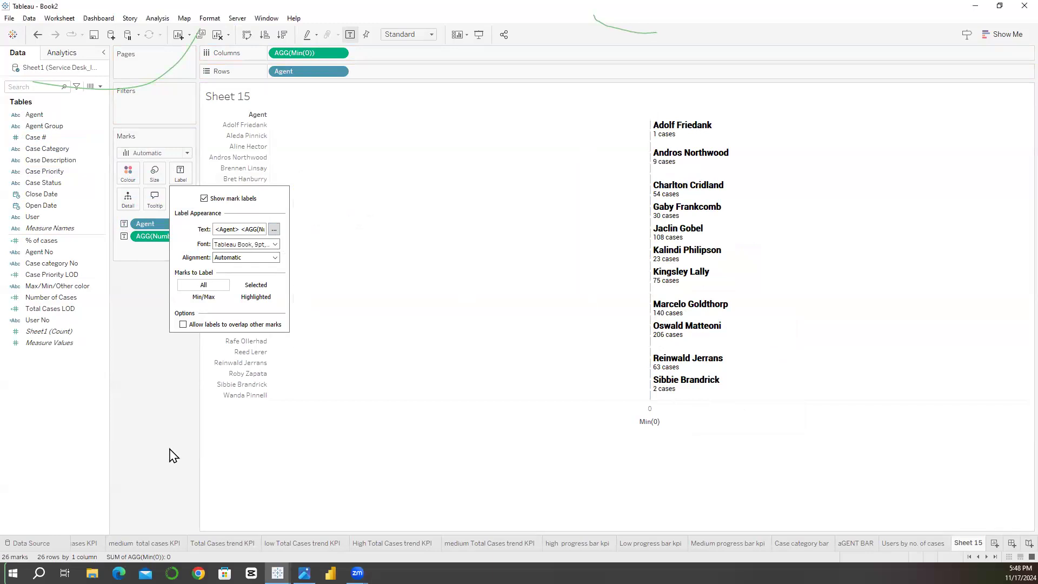
click(144, 405)
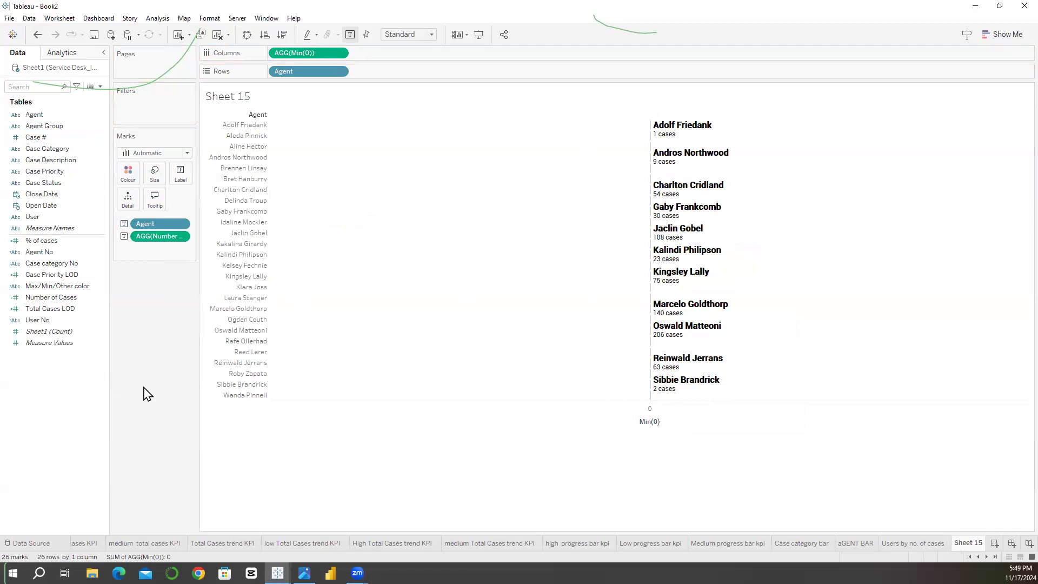
Step: Add an in-line index() calculation to the marks, convert it to discrete and use it as a label
double_click(134, 250)
text(index)
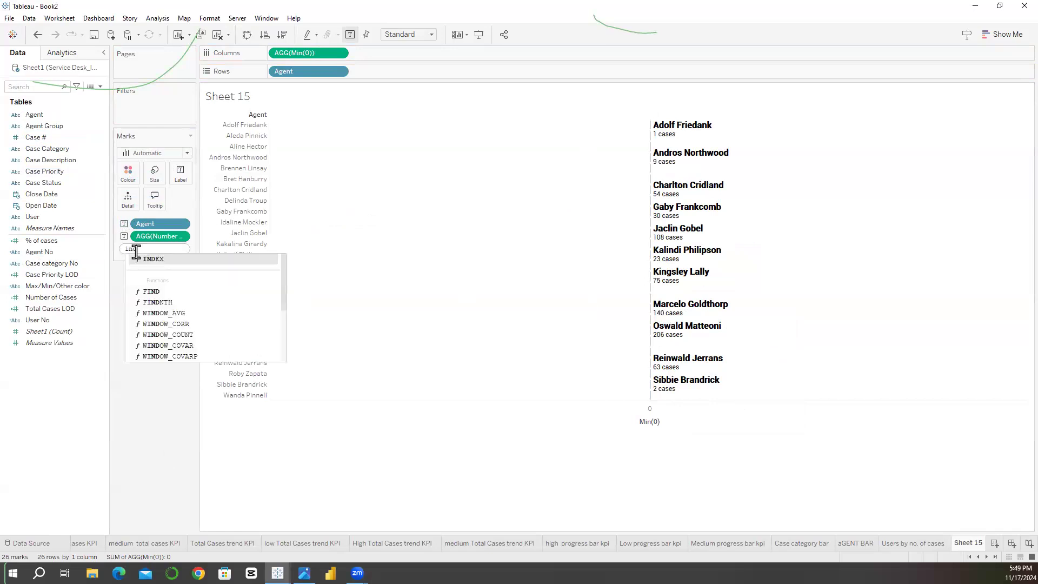
text(())
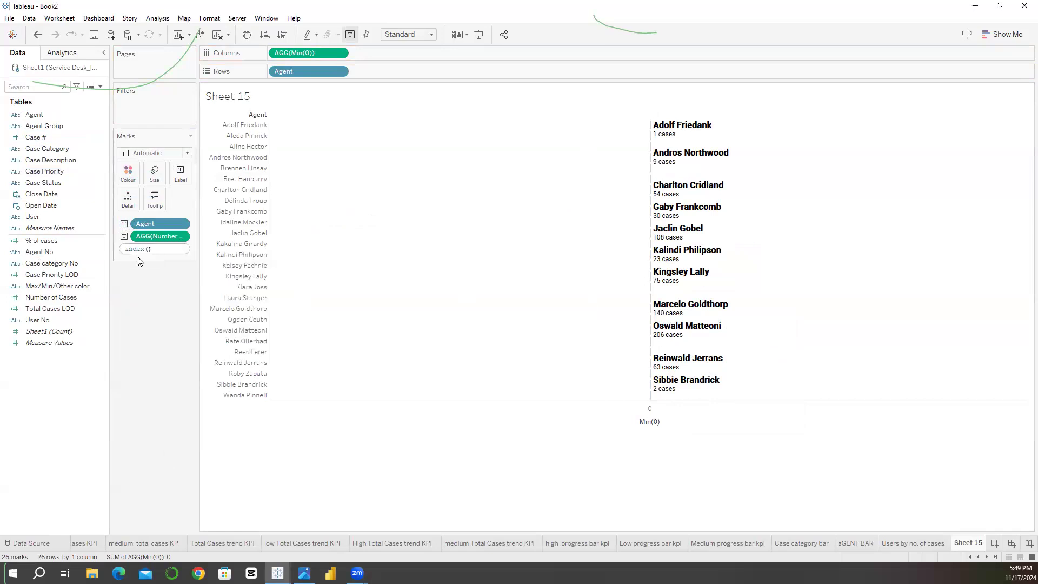
key(Return)
right_click(150, 252)
click(164, 287)
drag(157, 250, 183, 185)
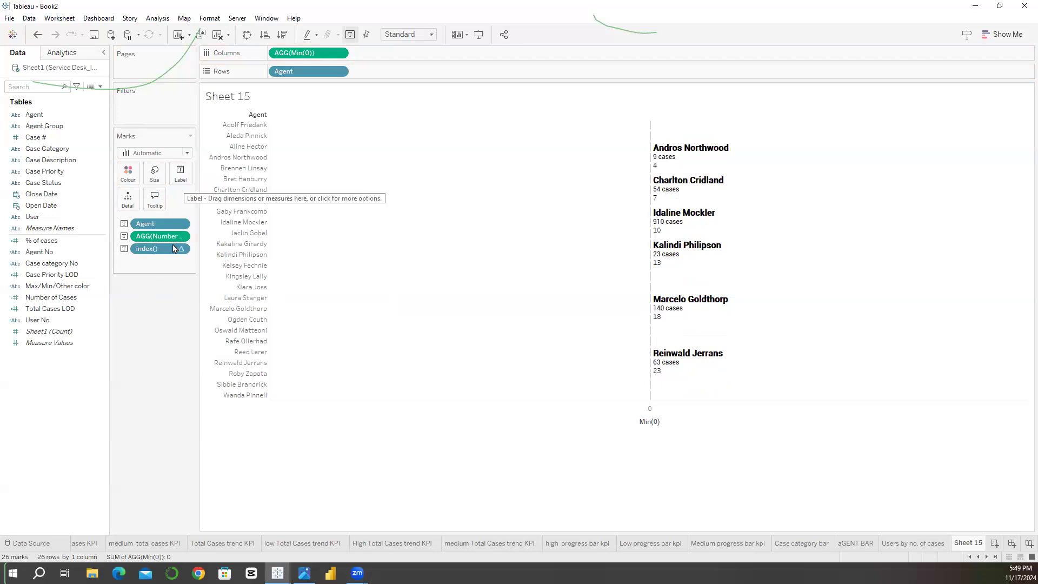
Step: Move the index() field to the start of the Agent line in the mark label, followed by a period and a space
click(181, 174)
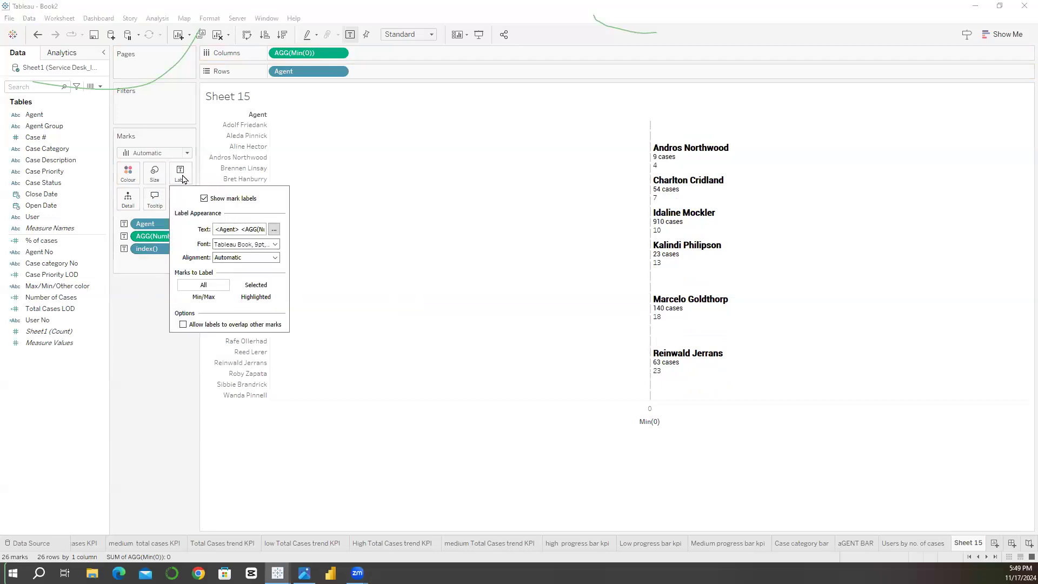
click(274, 229)
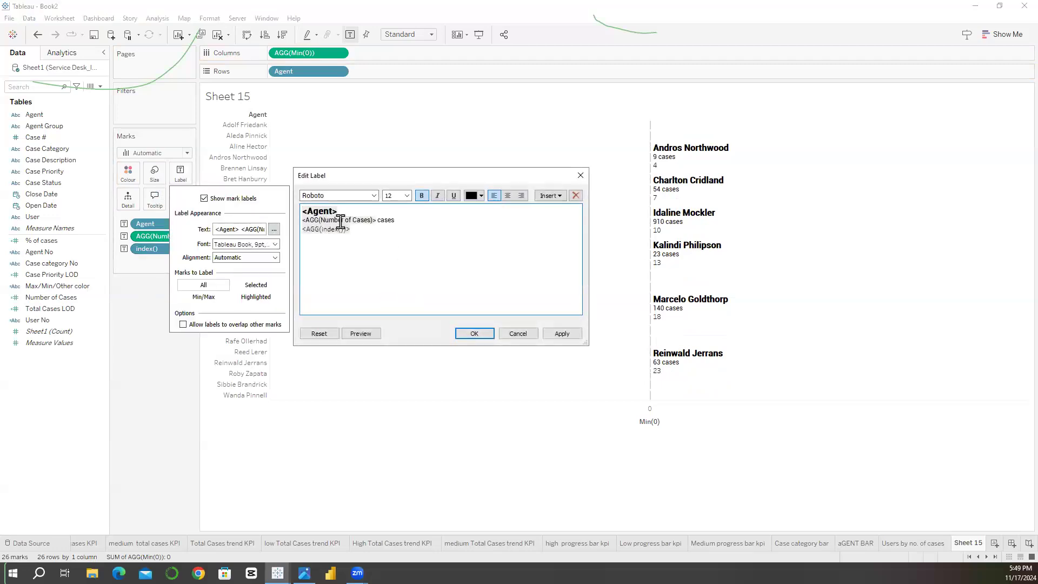
double_click(327, 230)
key(ctrl+c)
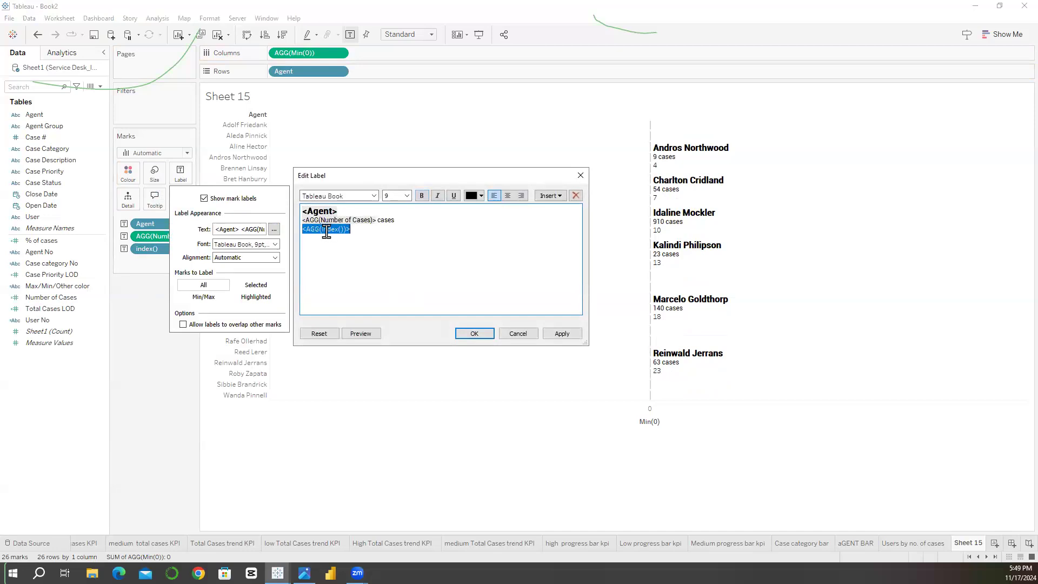
key(BackSpace)
click(302, 214)
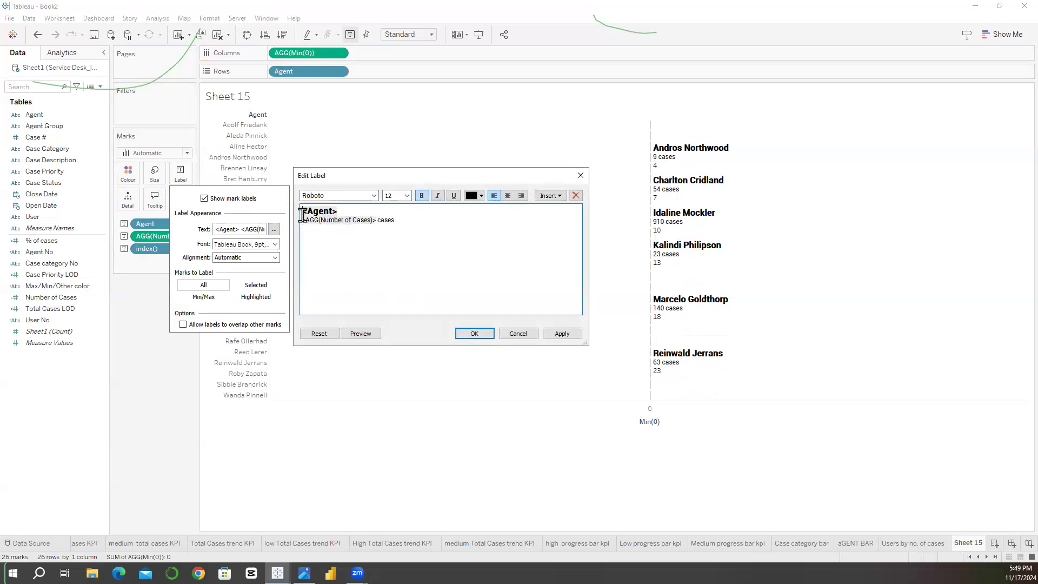
key(ctrl+v)
Step: Set the font of the index() field in the label to Roboto and apply the change
double_click(320, 212)
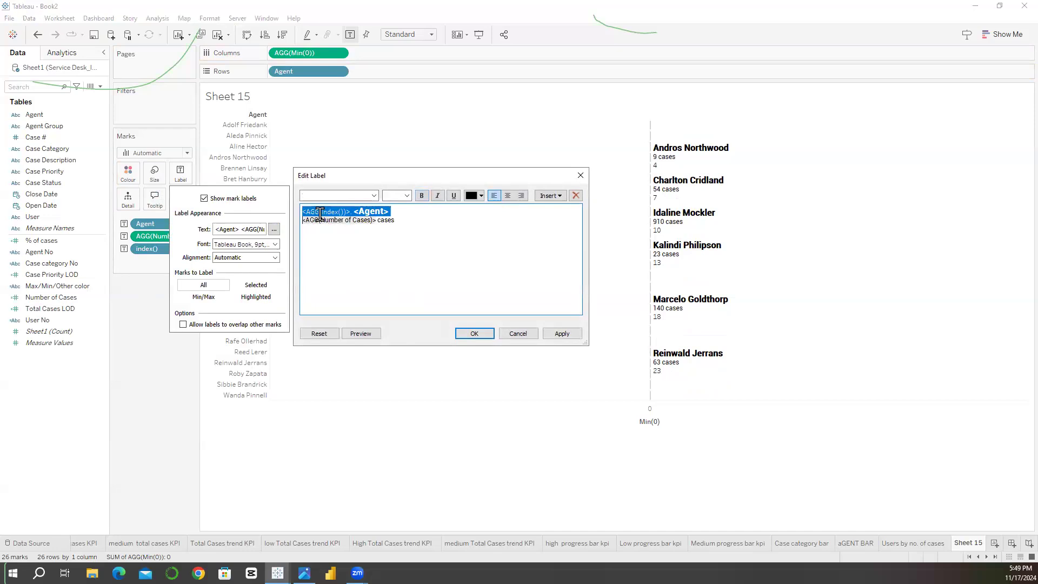
triple_click(320, 213)
click(339, 212)
drag(352, 212, 282, 208)
click(394, 238)
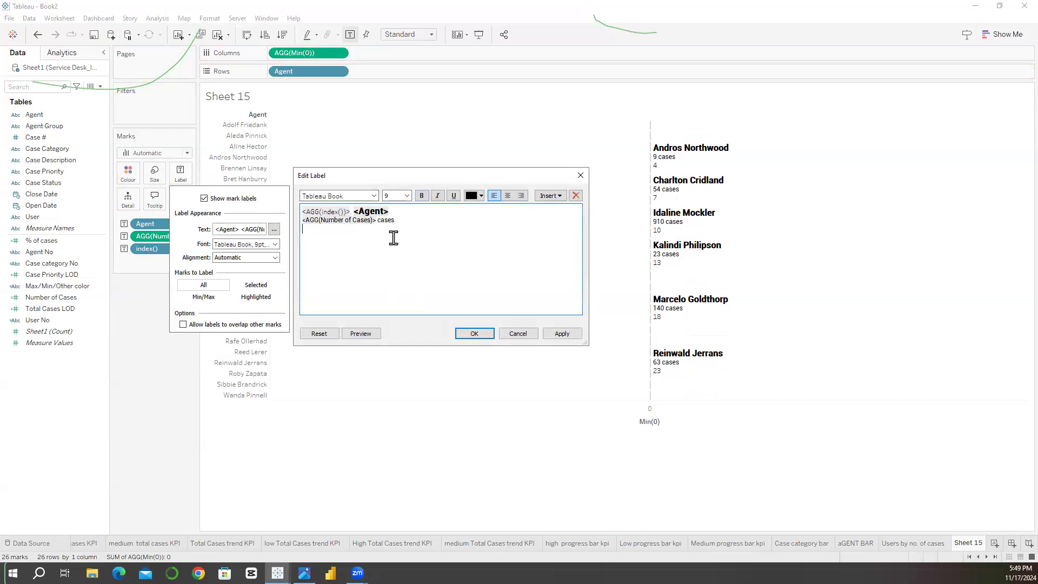
drag(352, 212, 303, 212)
click(374, 196)
scroll(354, 262, up, 20)
scroll(354, 262, down, 7)
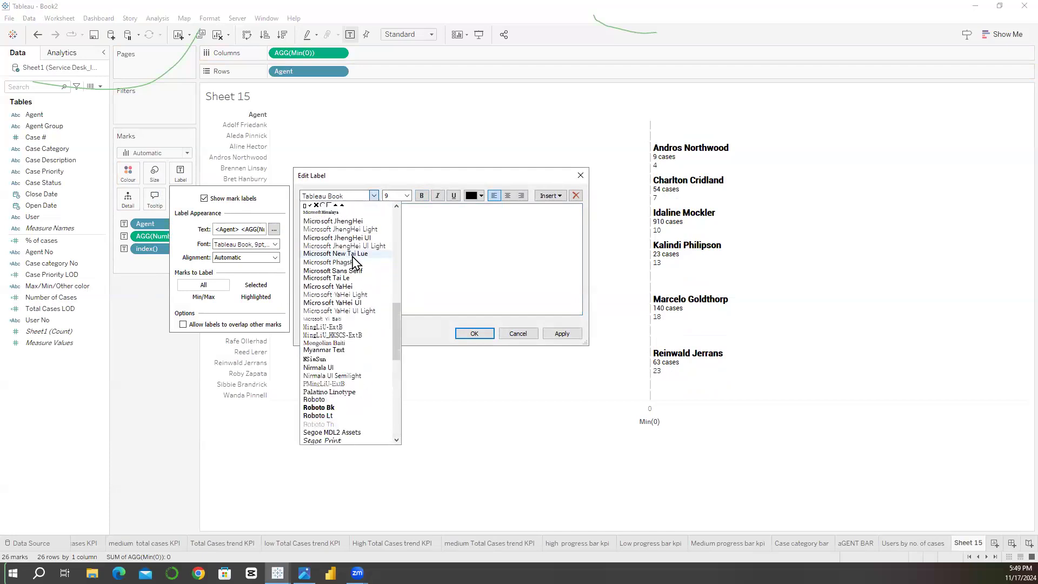
scroll(354, 263, down, 7)
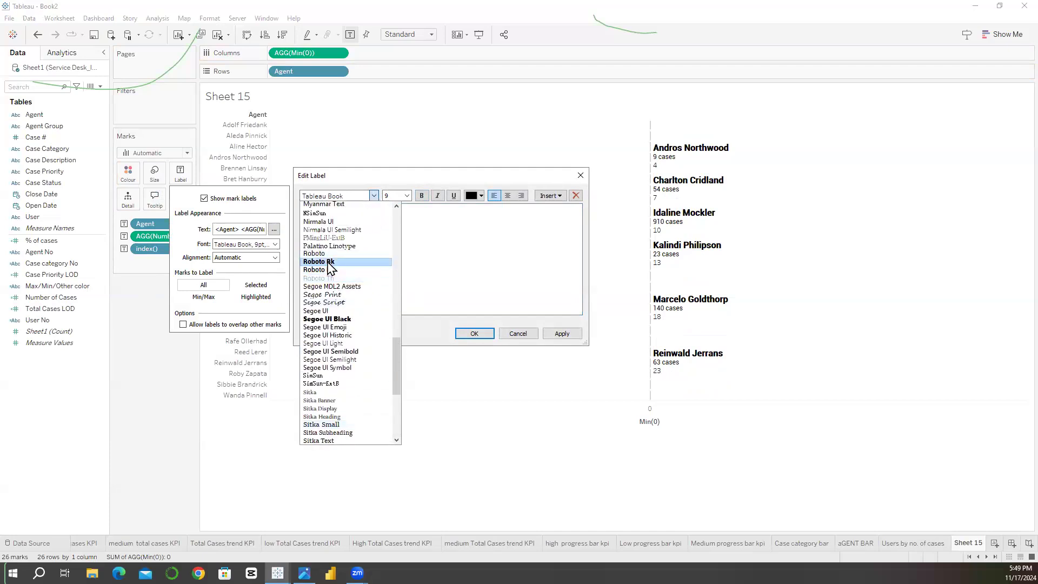
click(324, 229)
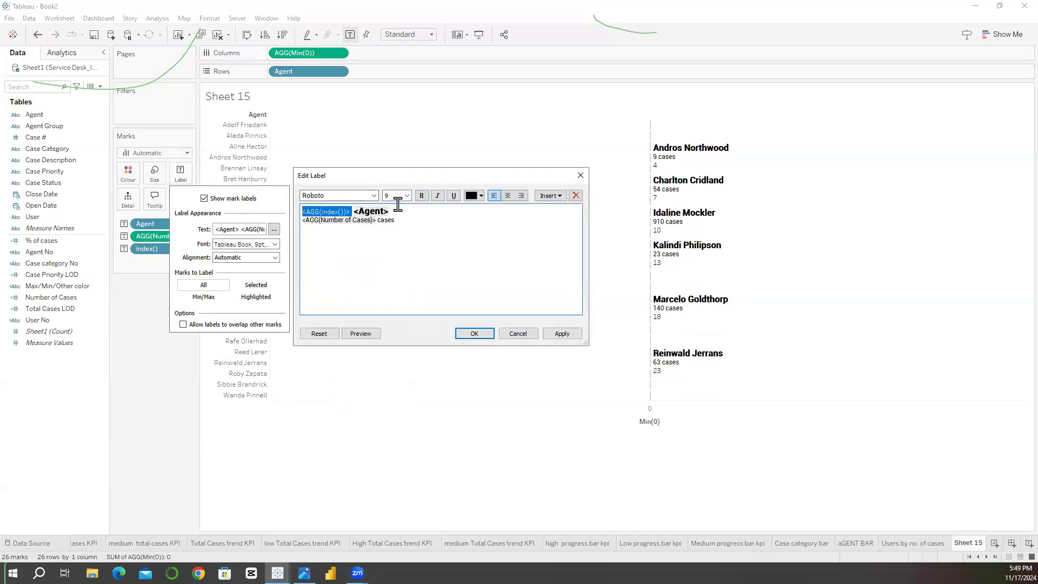
click(559, 333)
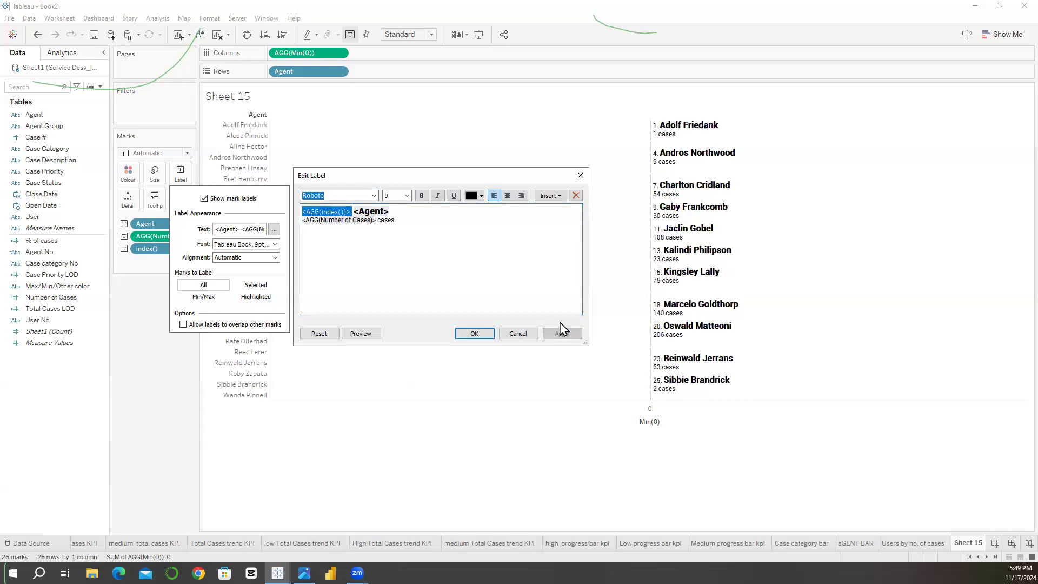
Step: Indent the Number of Cases line with leading spaces under the agent name, apply it and close the label editor
click(320, 236)
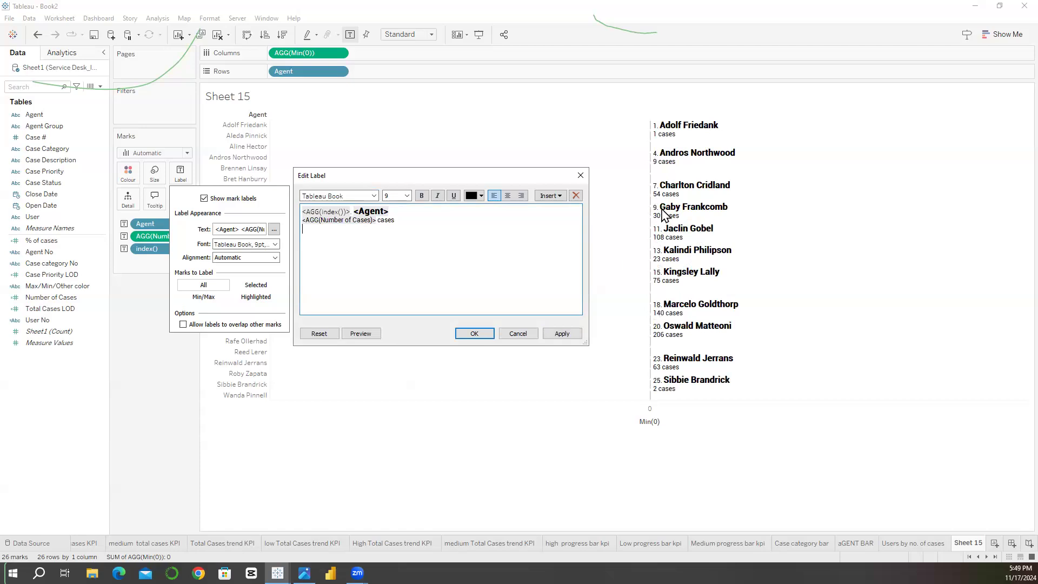
click(304, 219)
click(562, 334)
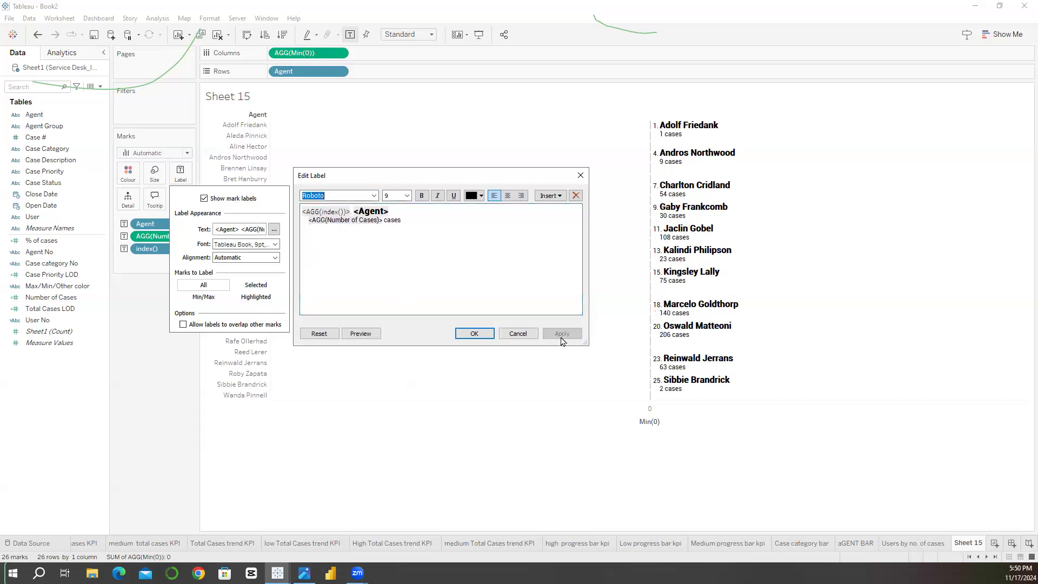
click(308, 224)
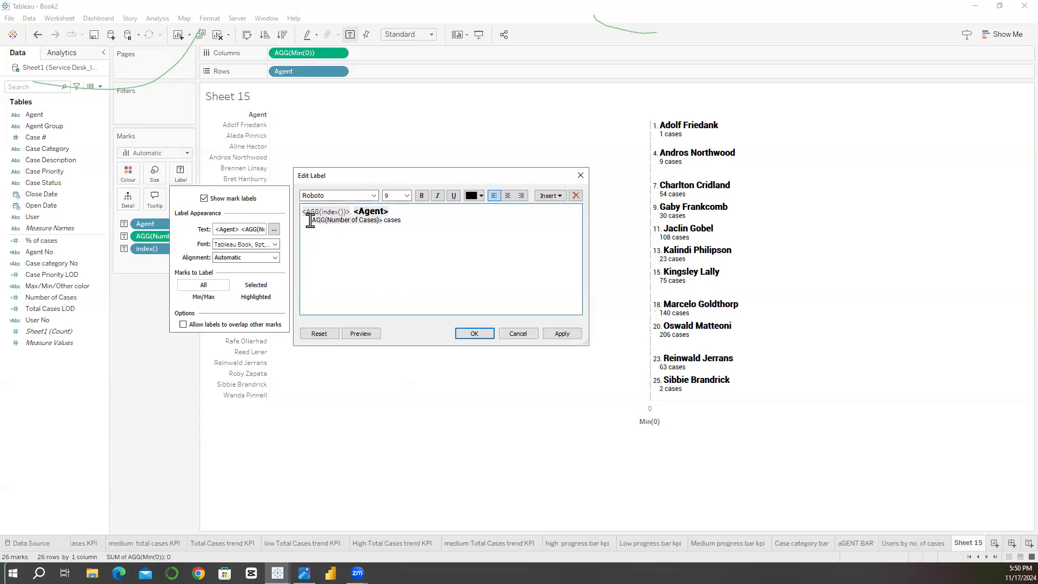
click(557, 334)
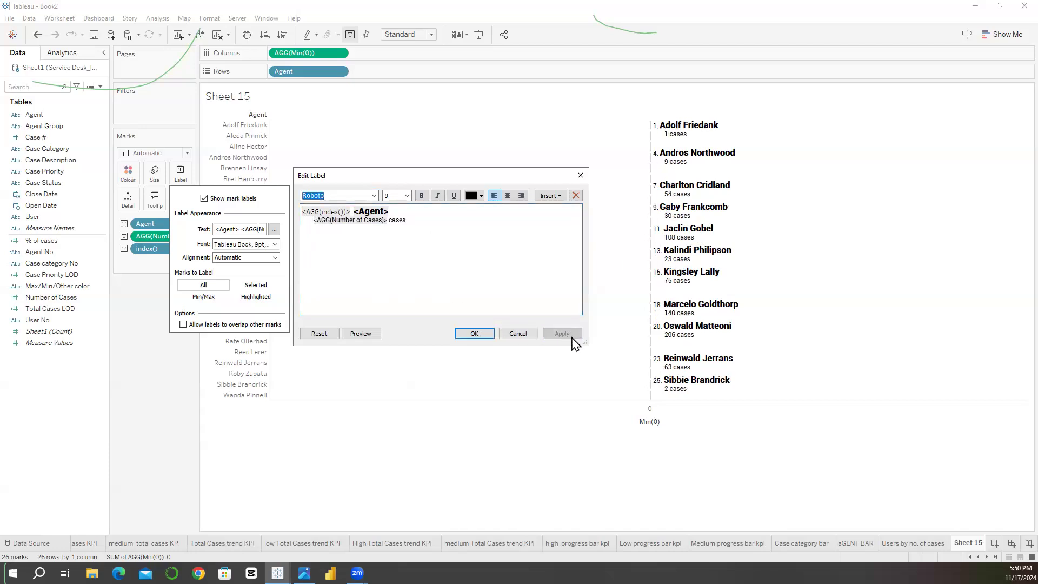
click(474, 333)
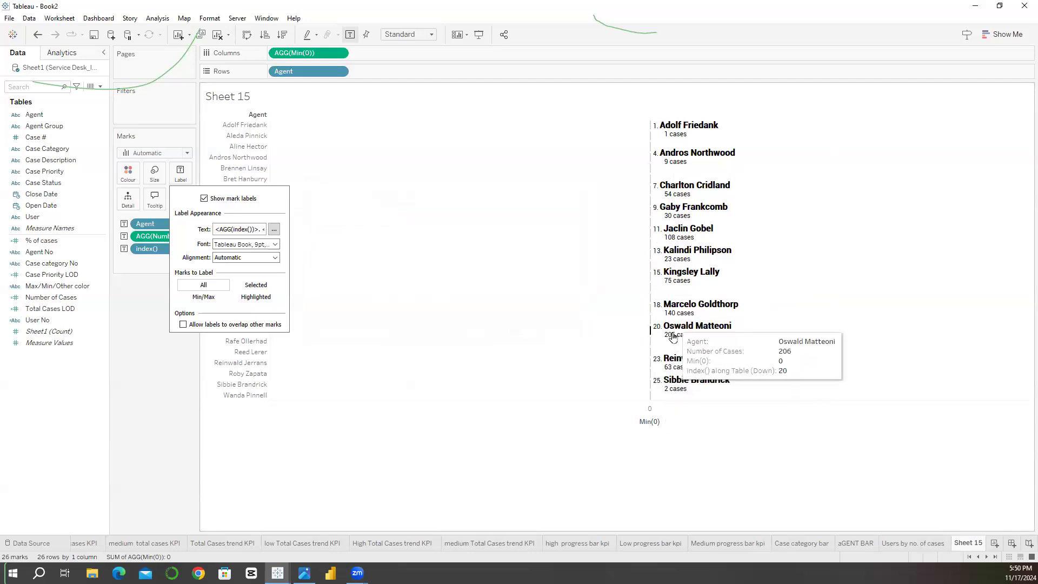
click(426, 437)
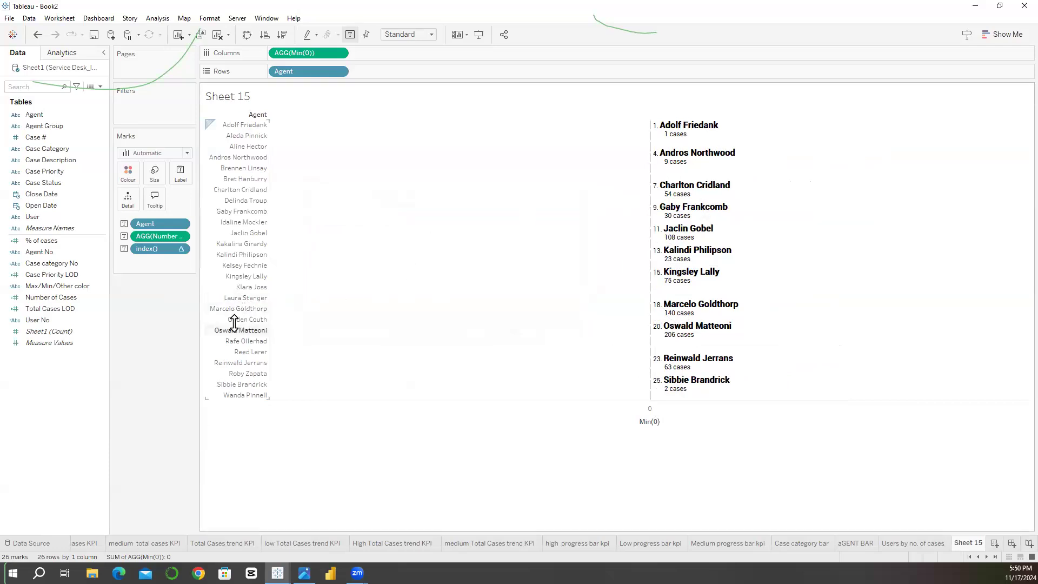
Step: Adjust the row height of the Agent rows so each row is tall enough for its two-line label
mouse_move(234, 325)
mouse_down()
mouse_move(235, 338)
mouse_move(229, 308)
mouse_up()
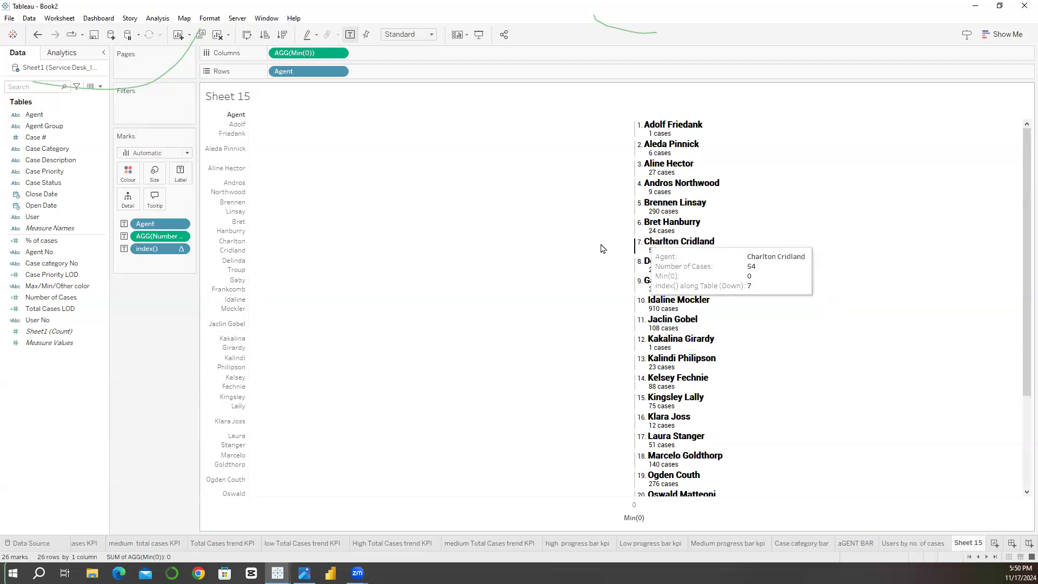
drag(220, 275, 223, 309)
drag(224, 287, 226, 273)
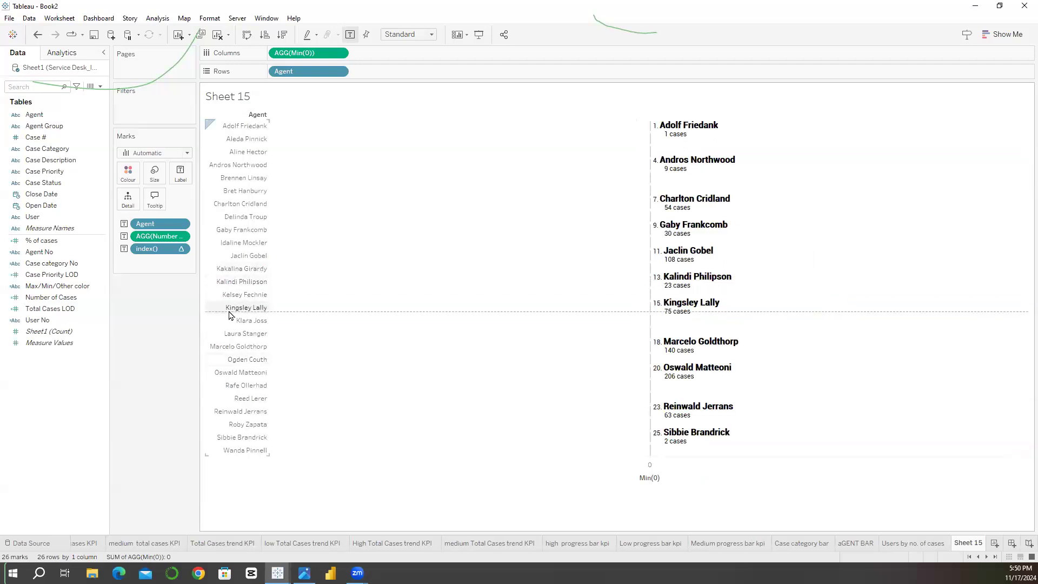
key(ctrl+z)
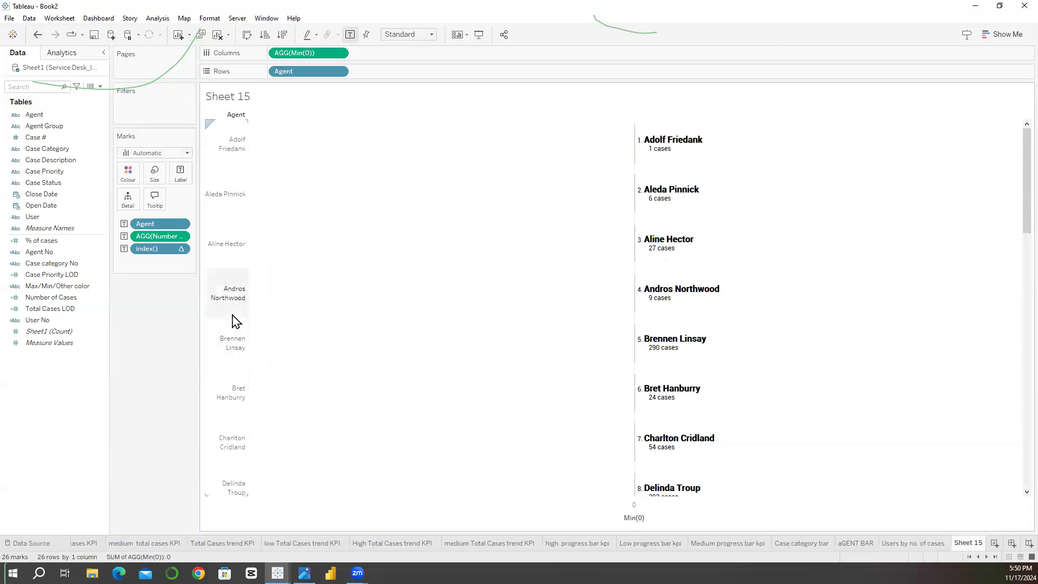
drag(232, 319, 234, 327)
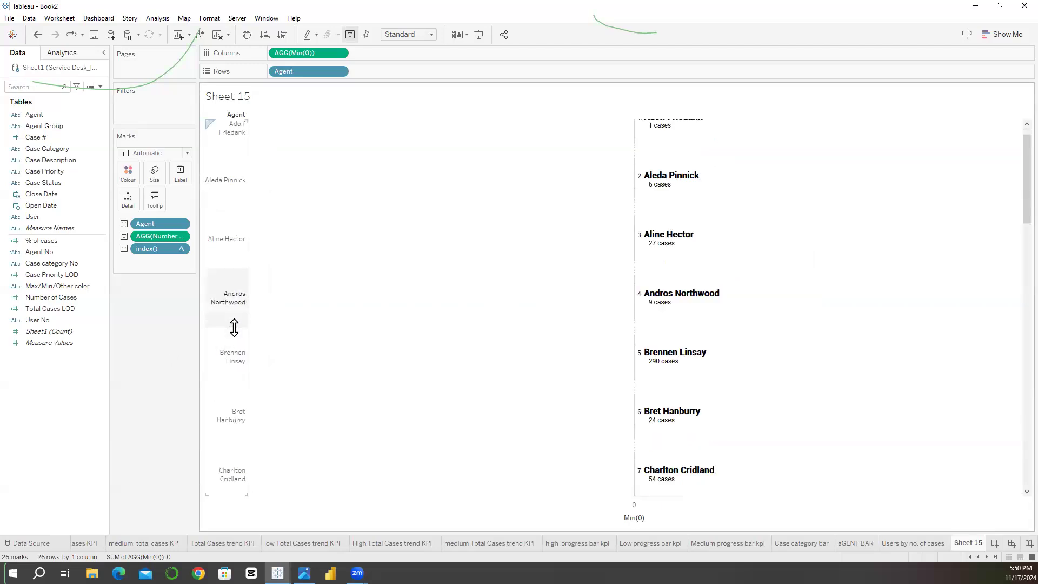
Step: Reduce the indent before Number of Cases in the mark label, apply the change and close the label editor
click(181, 175)
click(274, 229)
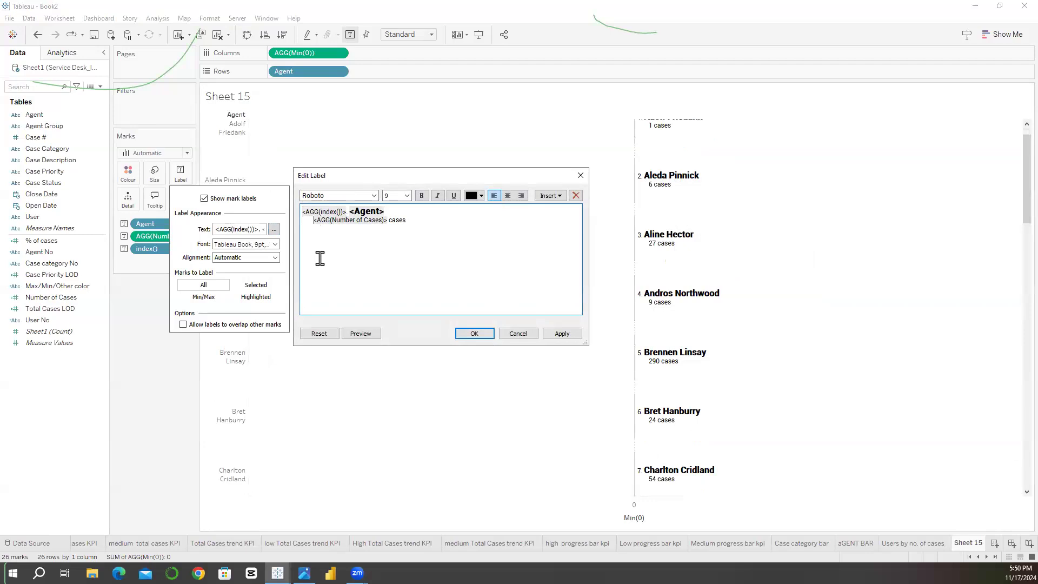
key(BackSpace)
key(BackSpace)
key(BackSpace)
click(562, 334)
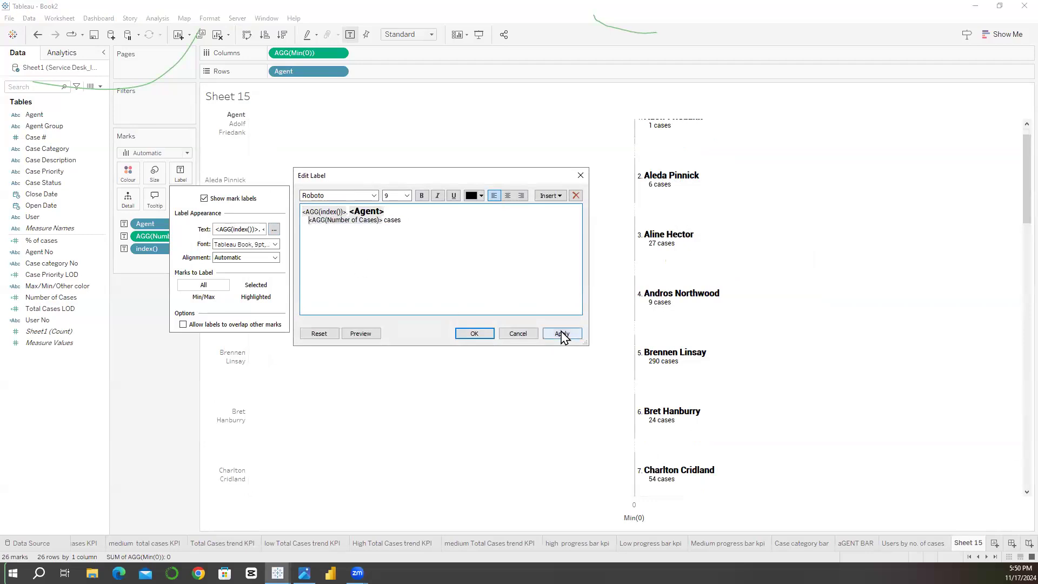
click(481, 332)
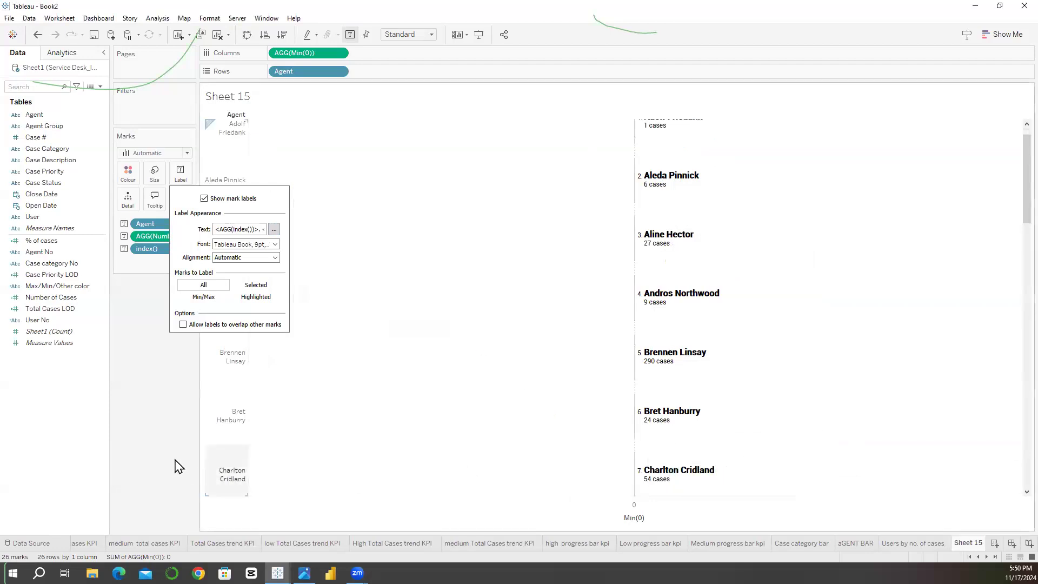
click(163, 474)
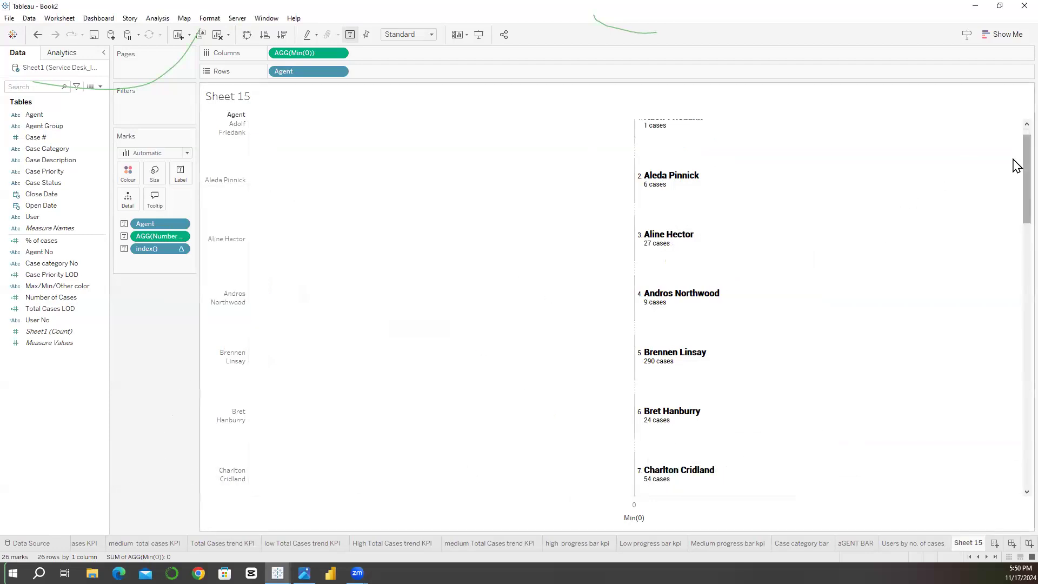
Step: Duplicate the Min(0) measure on Columns to create a second column beside the agent labels
drag(1023, 162, 1017, 127)
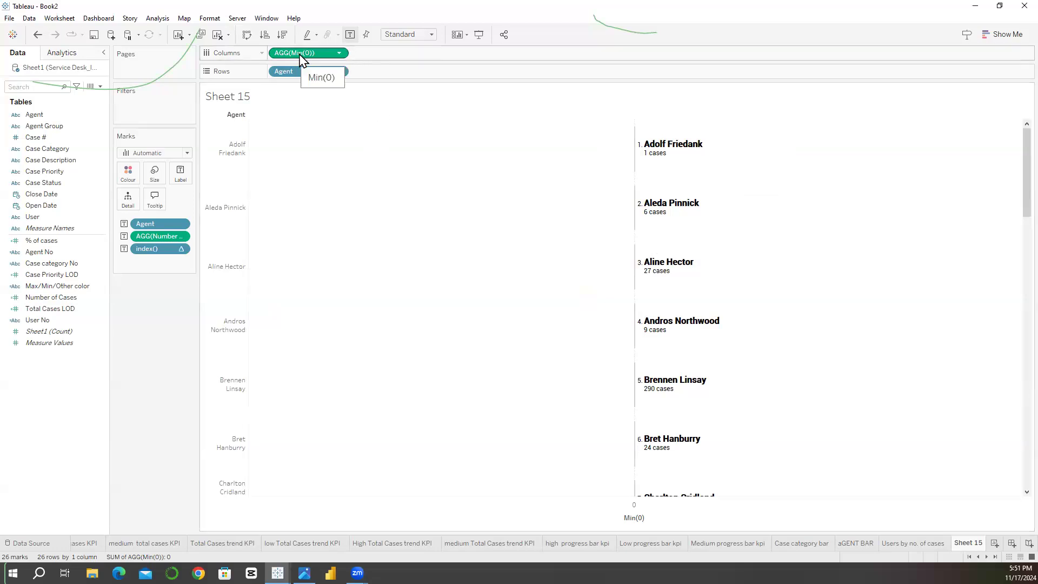
drag(301, 59, 411, 52)
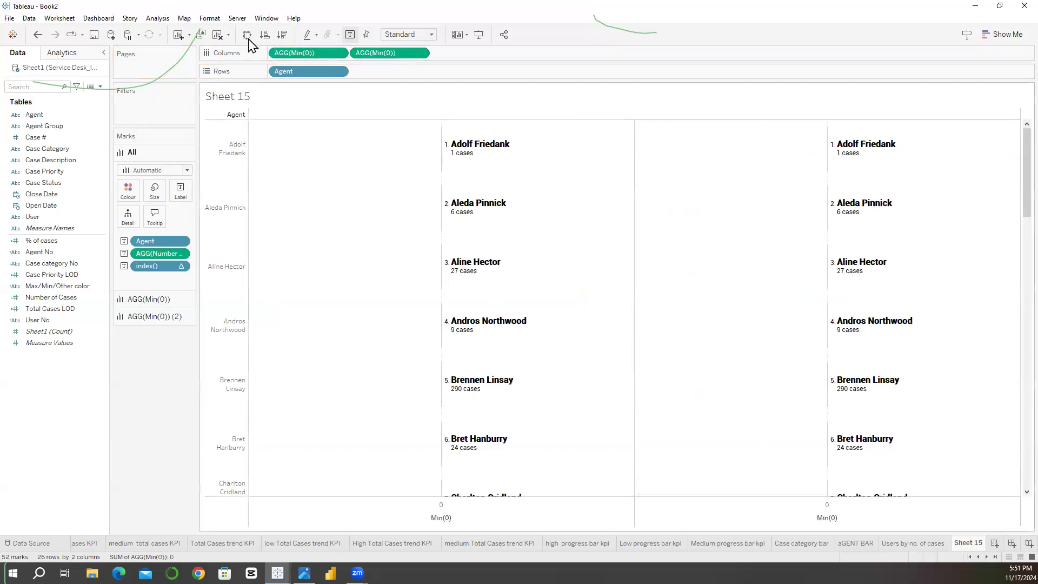
drag(395, 53, 376, 6)
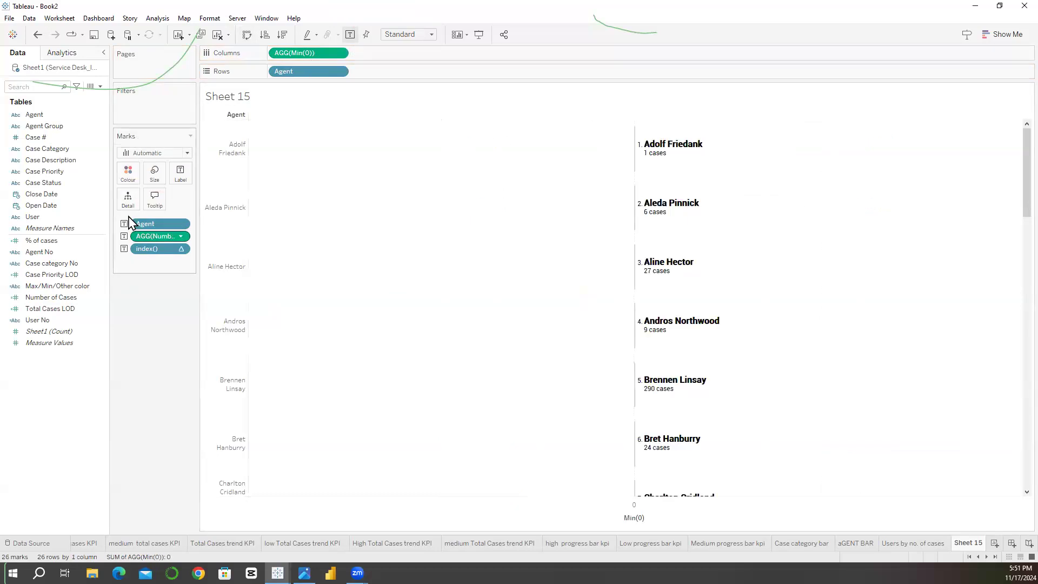
drag(289, 54, 390, 53)
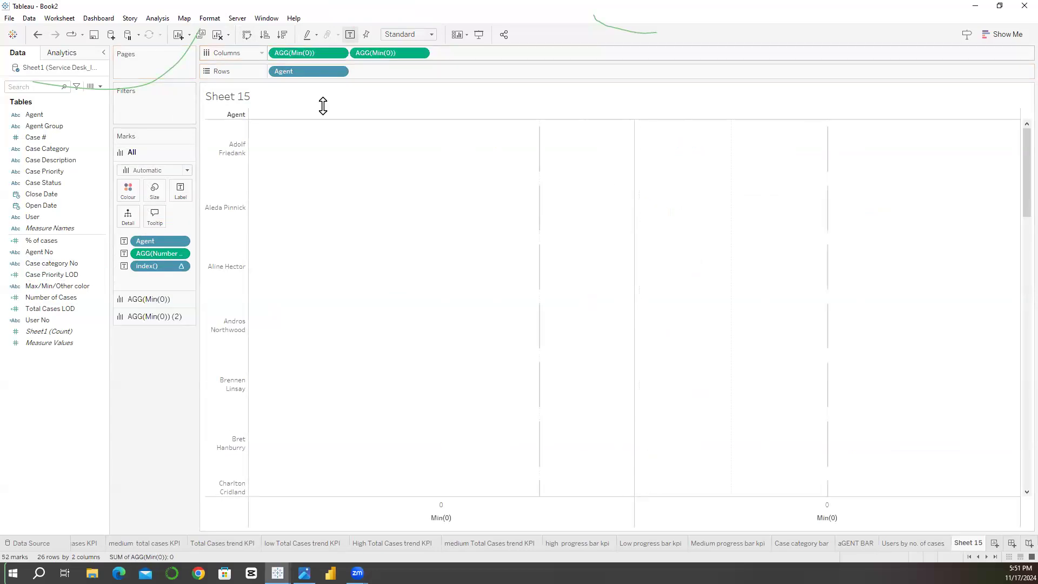
Step: Remove Agent, Number of Cases and index() from the second Min(0) marks and label them with Agent Group instead
click(143, 299)
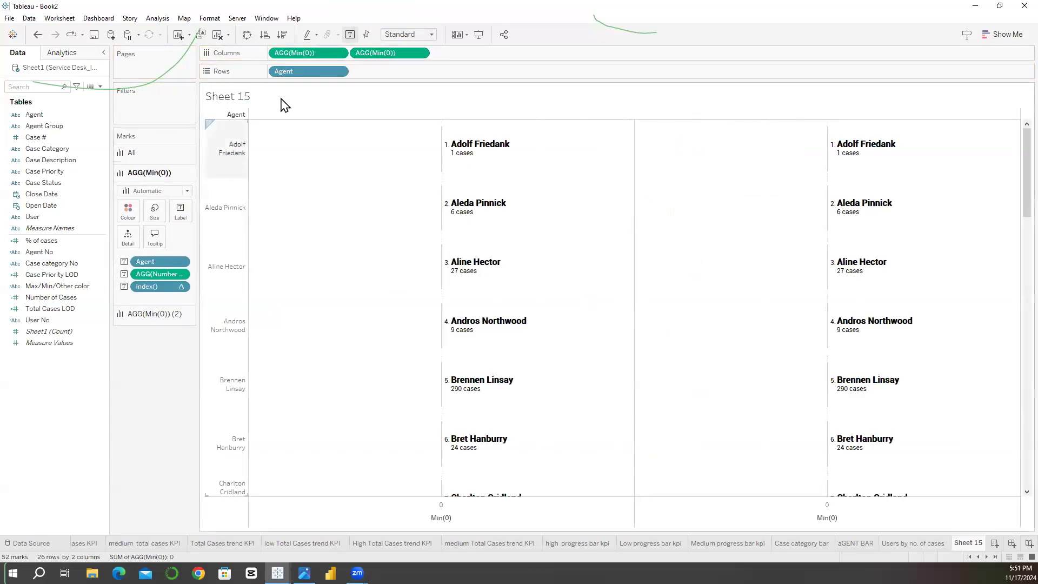
click(399, 54)
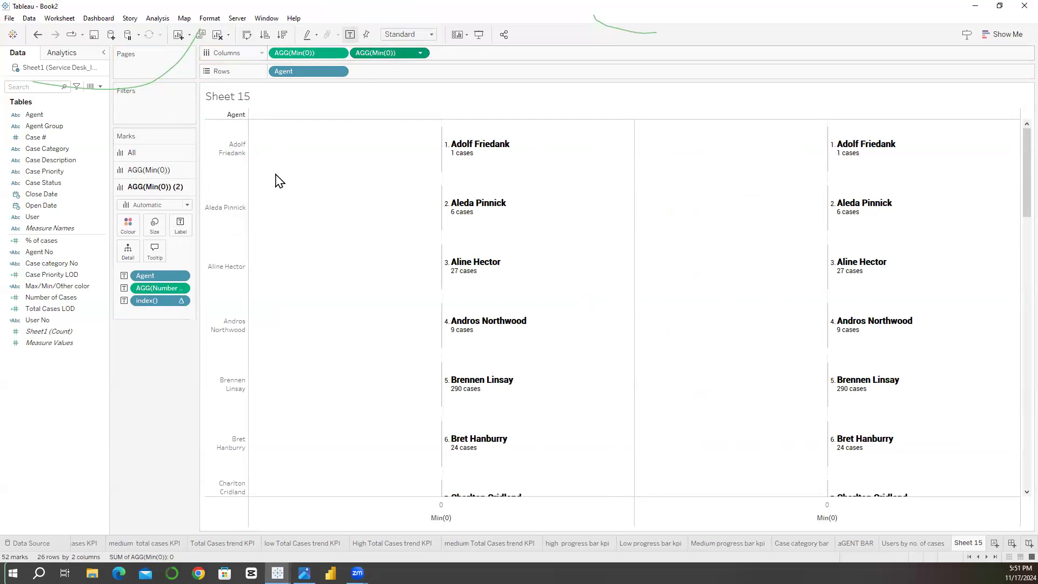
drag(149, 277, 131, 372)
drag(150, 285, 151, 368)
drag(147, 278, 130, 460)
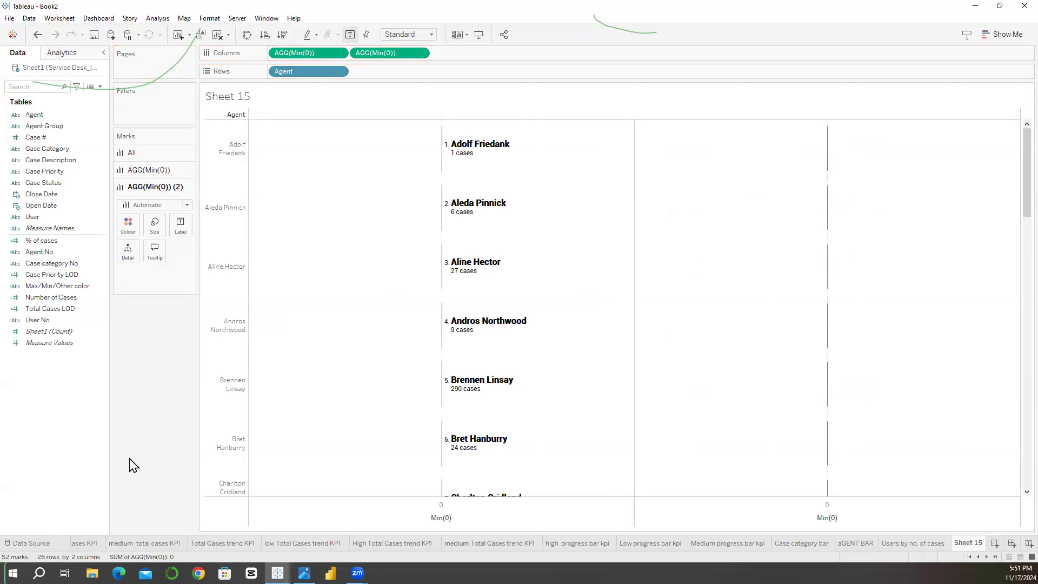
click(51, 148)
drag(38, 127, 180, 235)
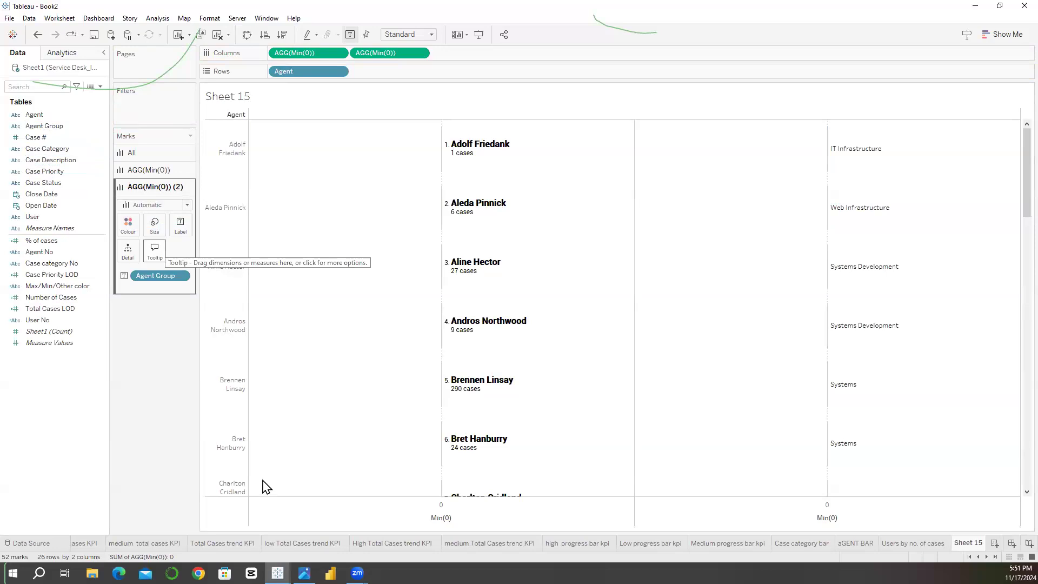
Step: Check the Agent Group column in the dashboard mockup and change the second Min(0) mark type to Shape in Tableau Book2
key(alt+Tab)
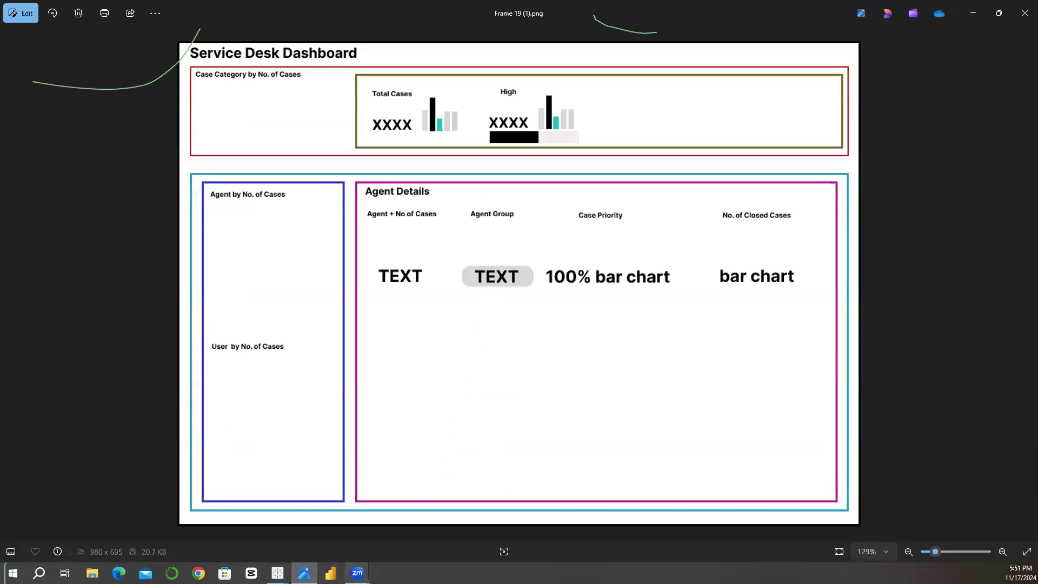
mouse_move(277, 574)
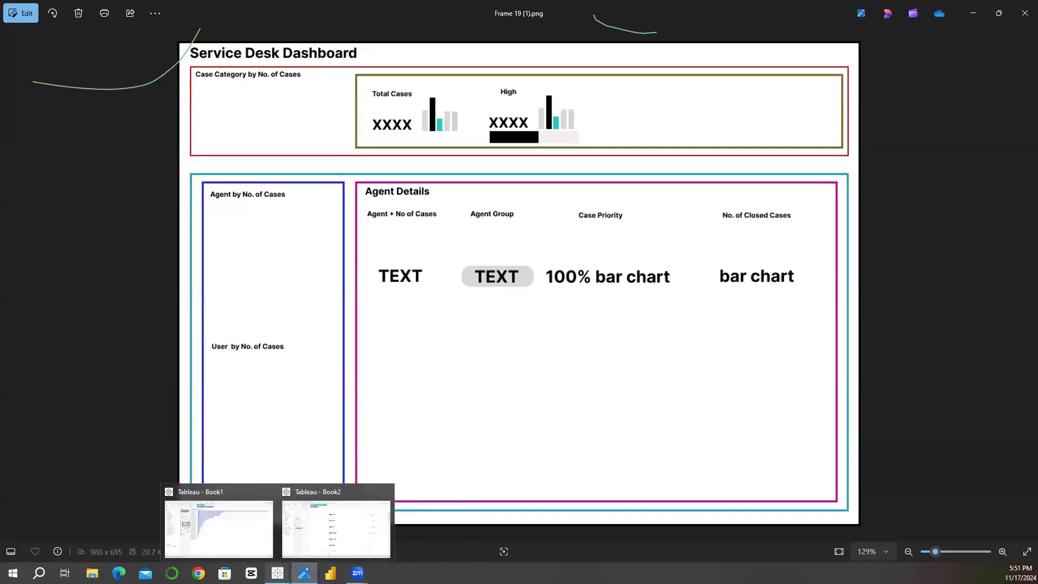
click(331, 543)
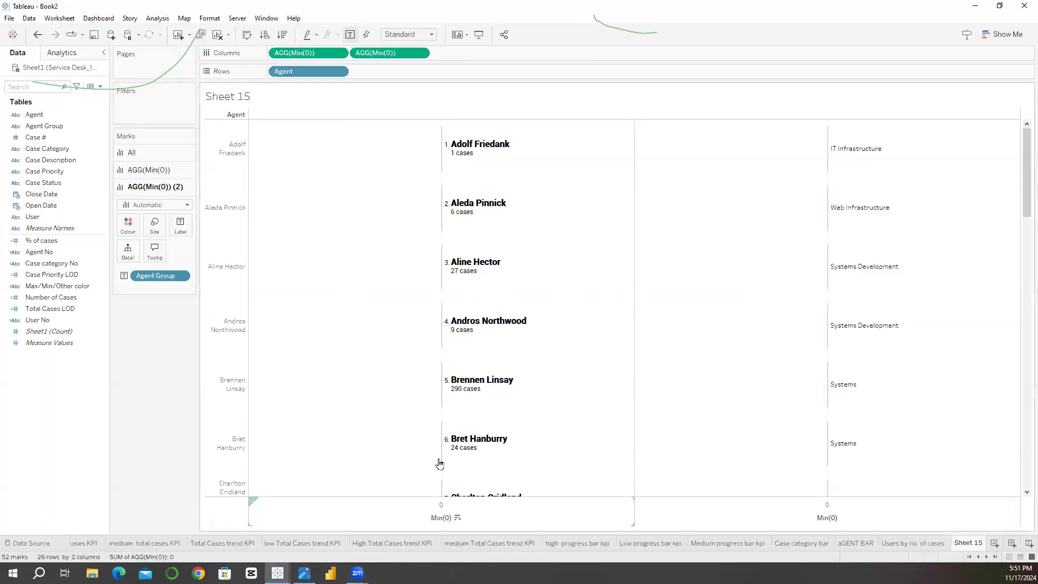
click(157, 205)
click(157, 206)
click(156, 205)
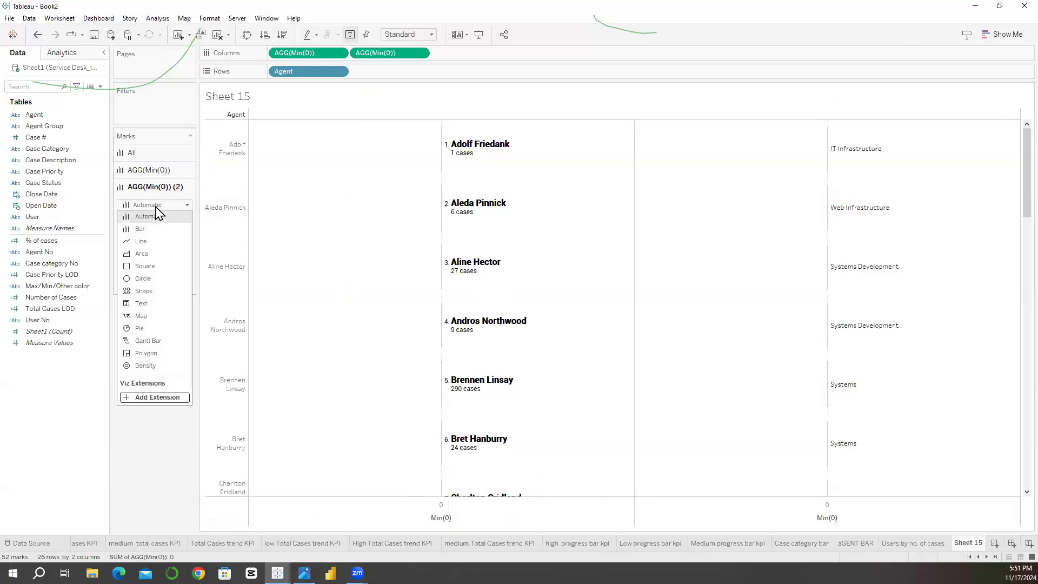
click(142, 289)
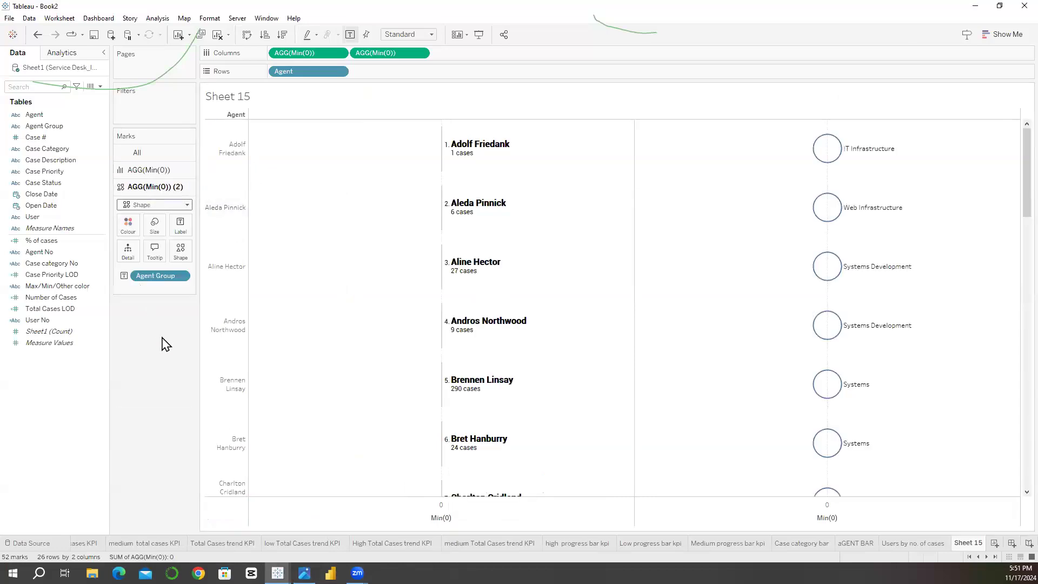
Step: Assign the thin grey rounded bar from the My shapes palette as the shape of the second Min(0) marks, reloading the shapes
click(180, 252)
click(202, 328)
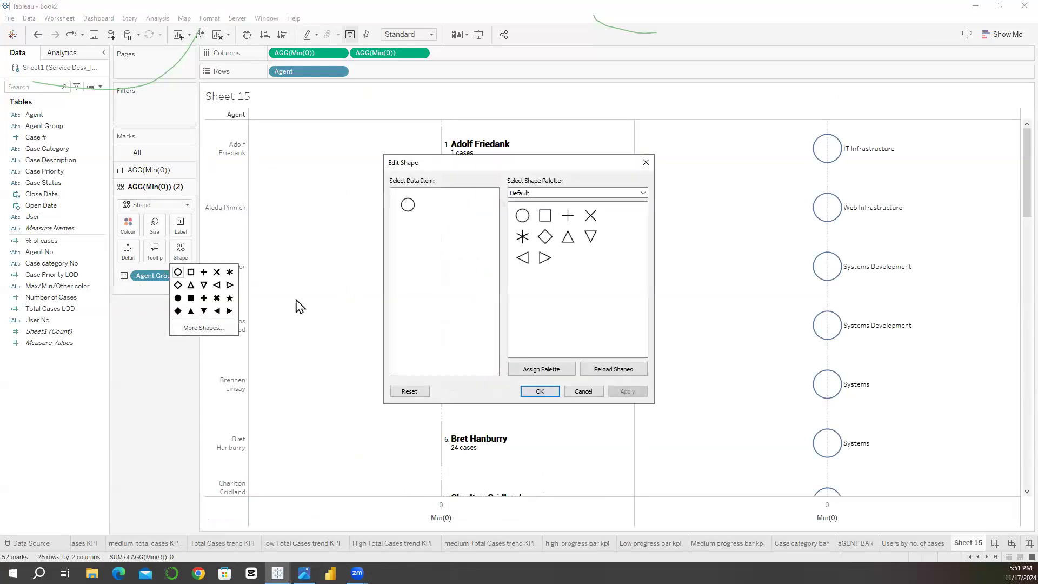
click(551, 193)
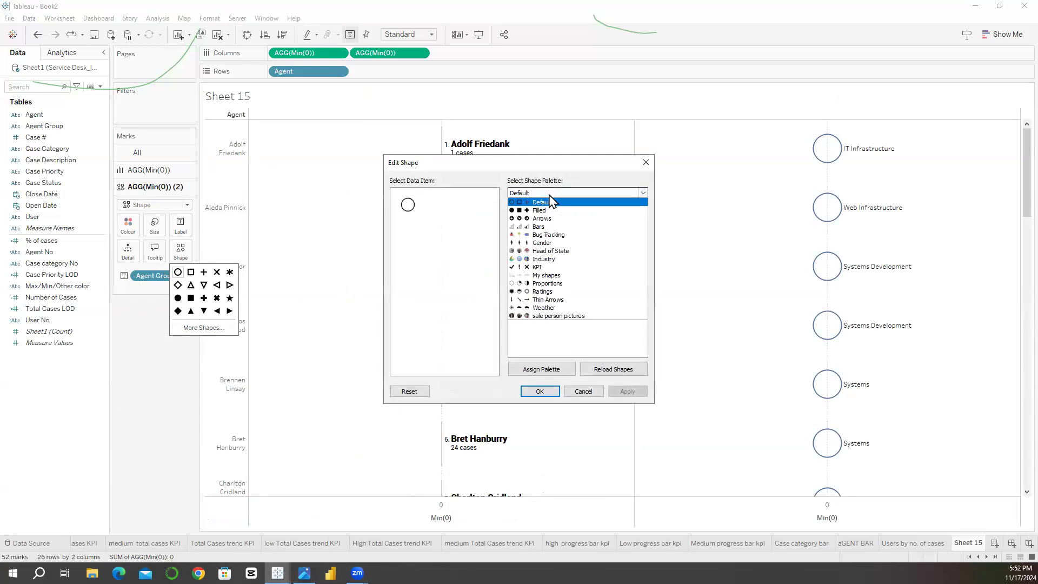
click(552, 266)
click(541, 195)
click(550, 280)
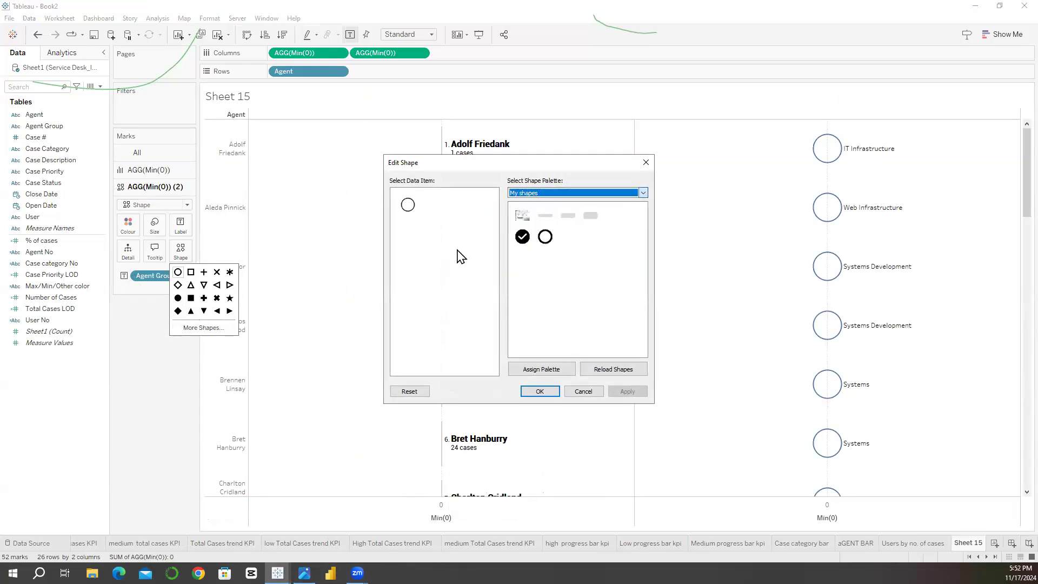
click(407, 206)
click(545, 216)
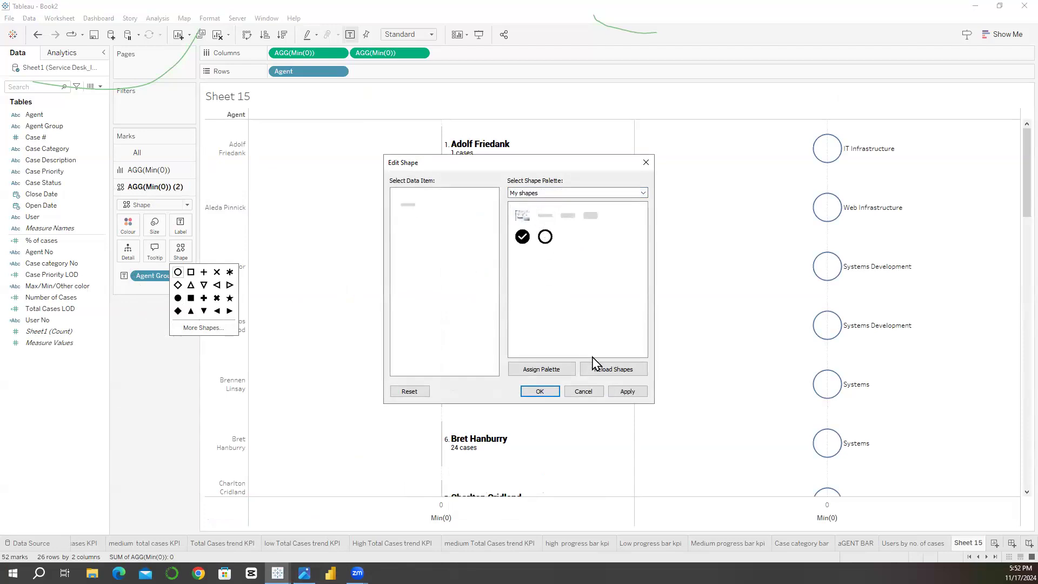
click(601, 369)
click(407, 207)
click(627, 392)
click(541, 391)
click(541, 393)
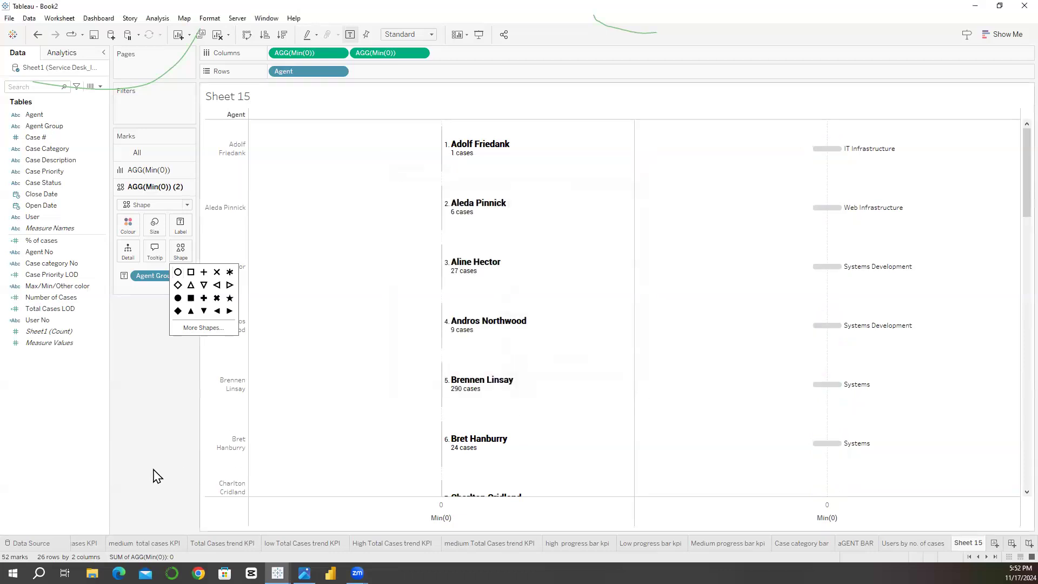
click(120, 366)
Step: Enlarge the grey rounded shapes so they are wide enough to hold the Agent Group names
click(226, 253)
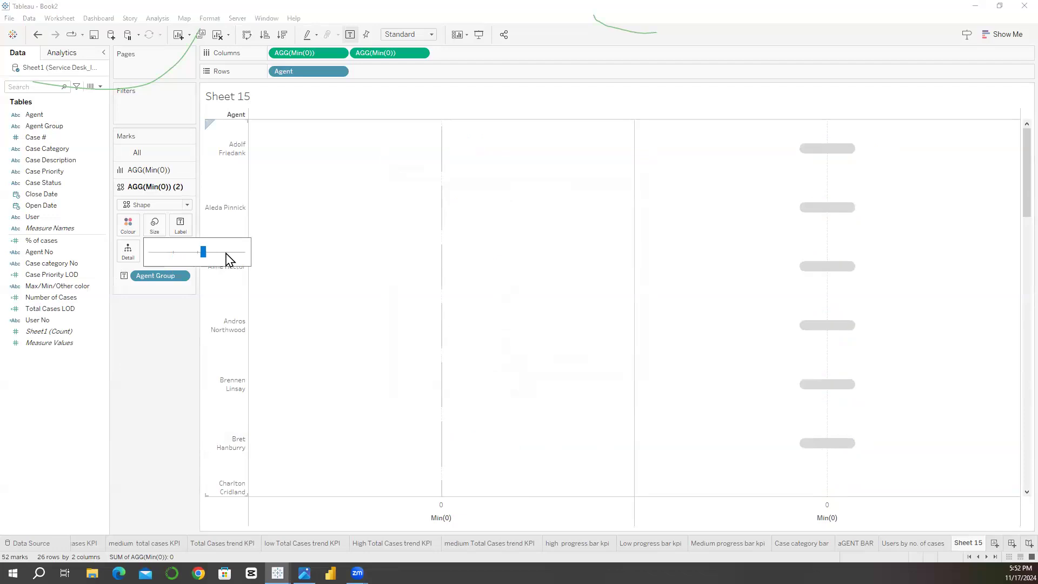
click(226, 252)
click(220, 252)
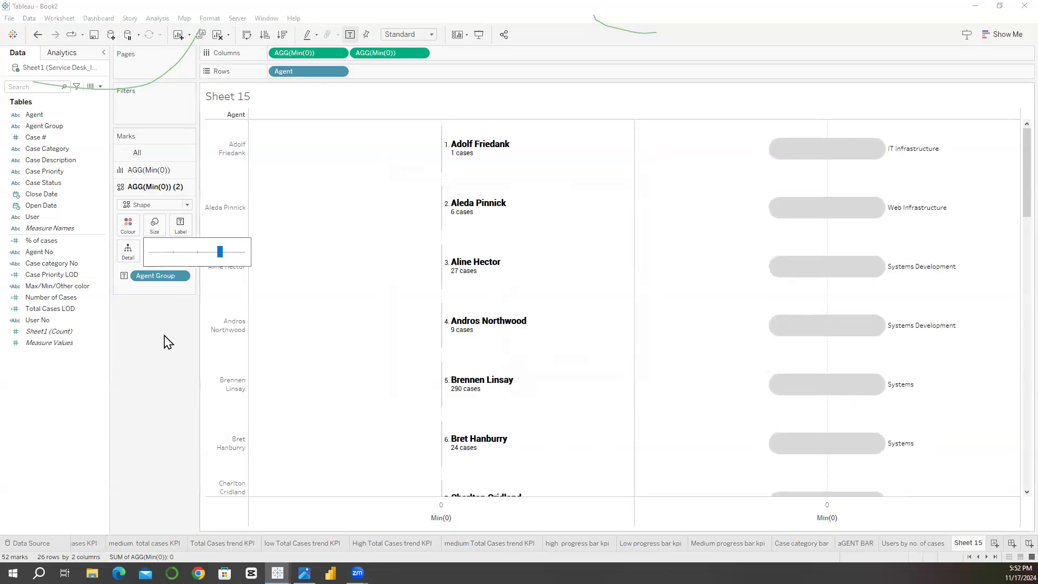
Step: Centre the Agent Group labels horizontally on their shapes and allow labels to overlap other marks
click(180, 226)
click(243, 309)
click(241, 352)
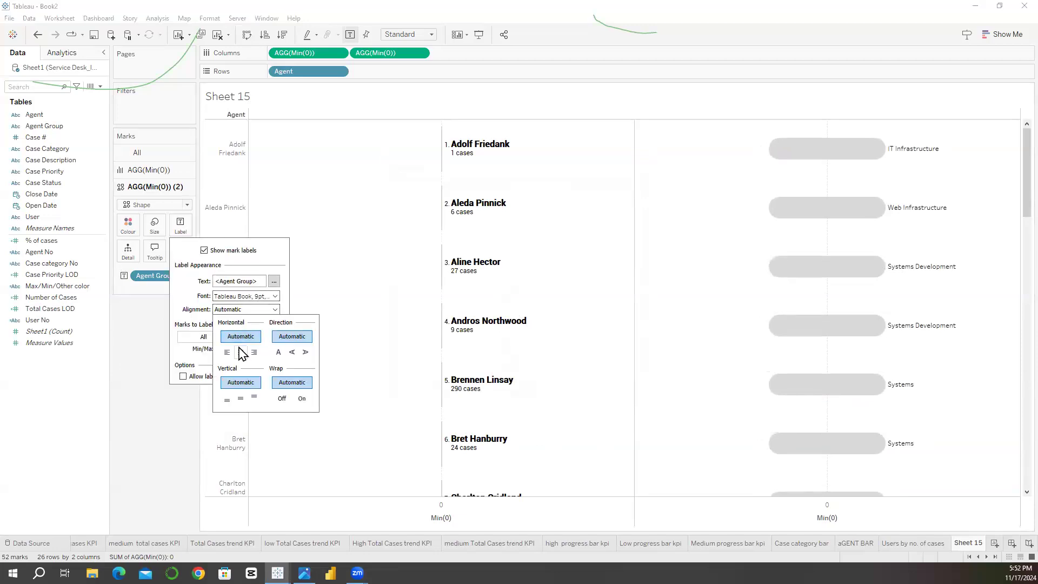
click(130, 421)
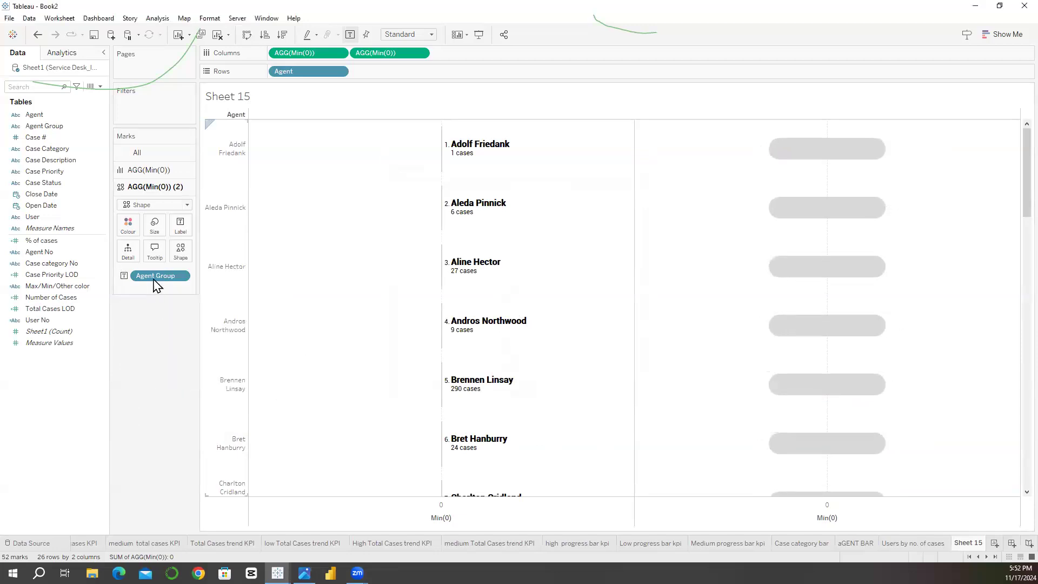
click(181, 227)
click(184, 377)
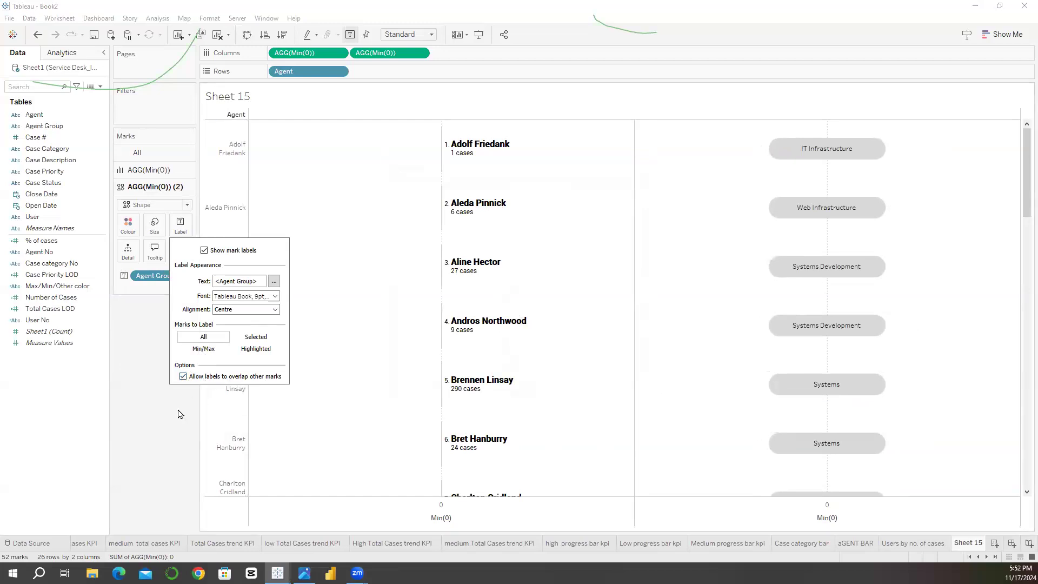
Step: Set the font of the Agent Group labels to Roboto
mouse_move(767, 352)
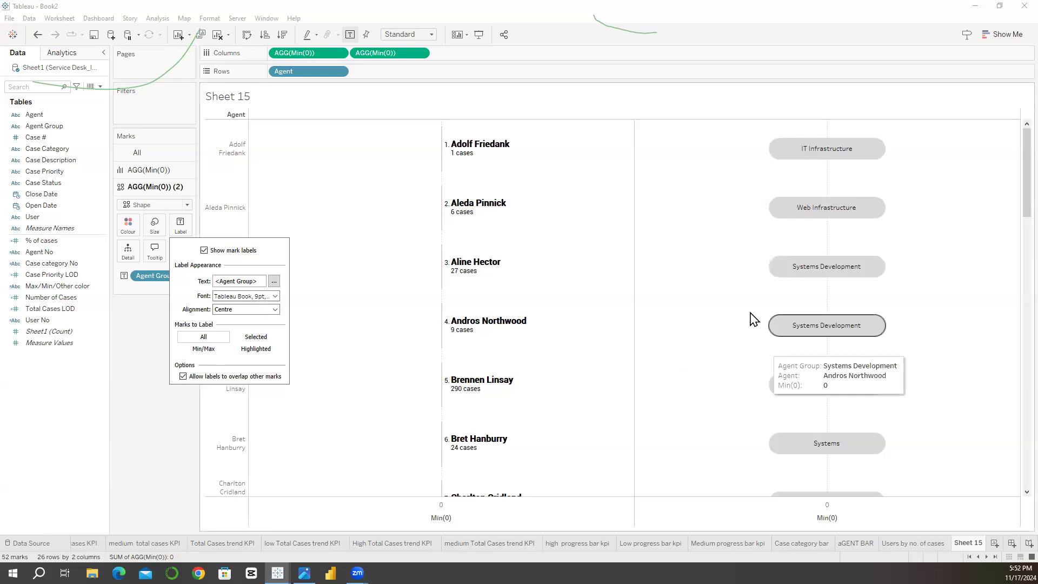
click(275, 296)
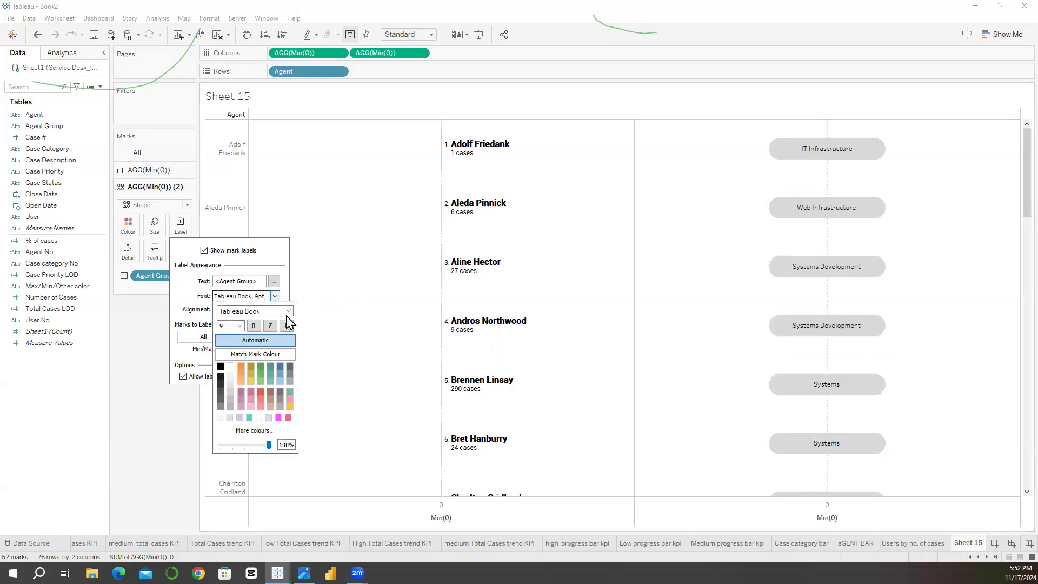
click(289, 311)
scroll(265, 362, up, 5)
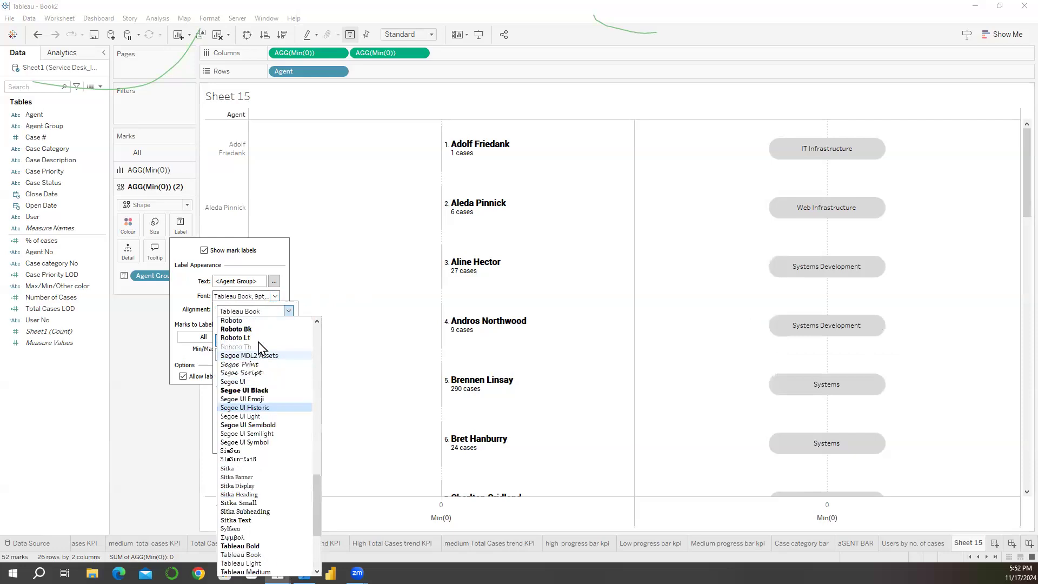
click(253, 322)
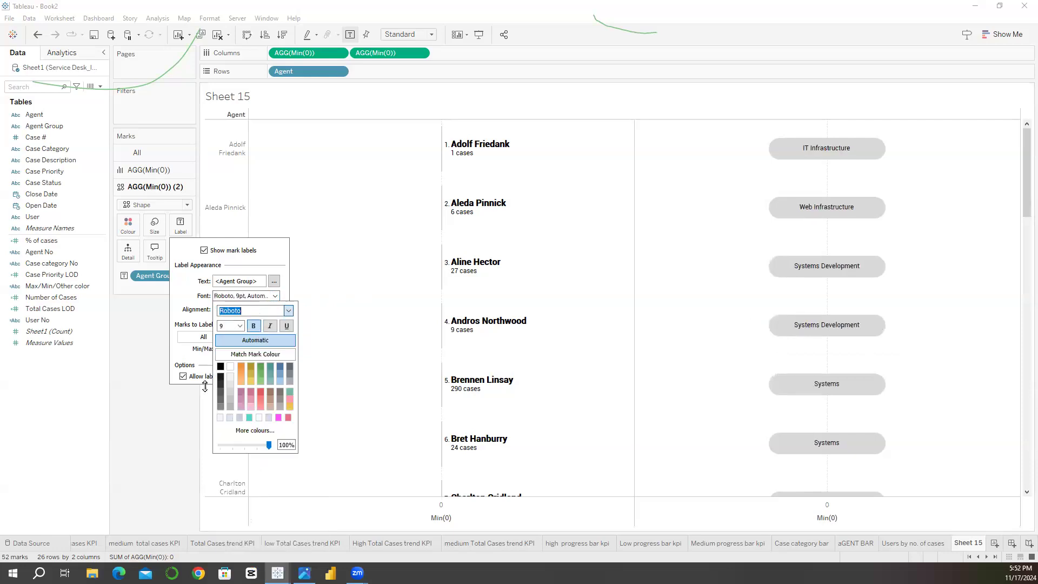
click(143, 421)
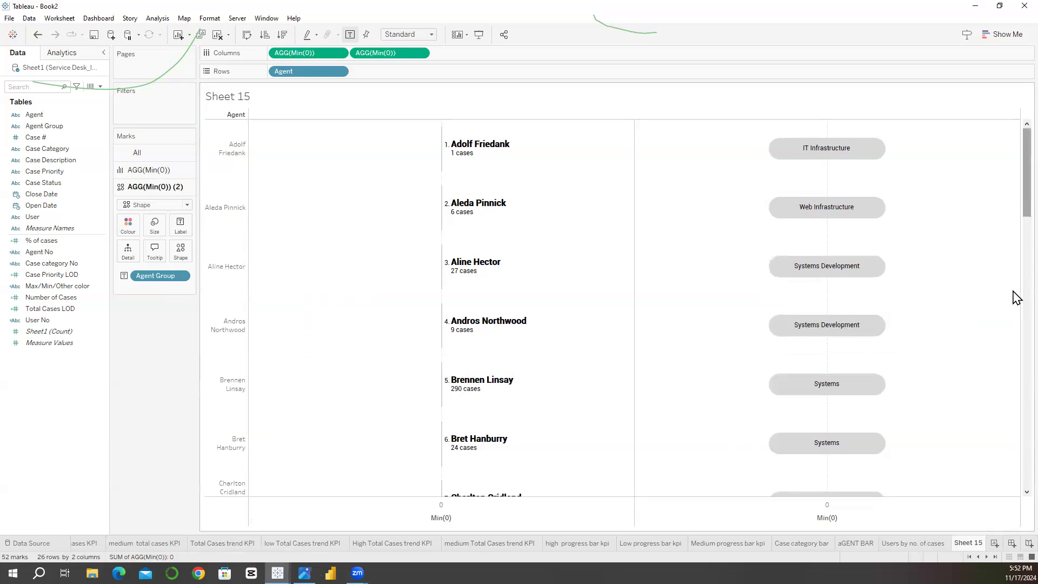
Step: Colour the rounded shapes of the second Min(0) marks by Agent Group
scroll(1013, 296, down, 5)
scroll(1017, 146, up, 5)
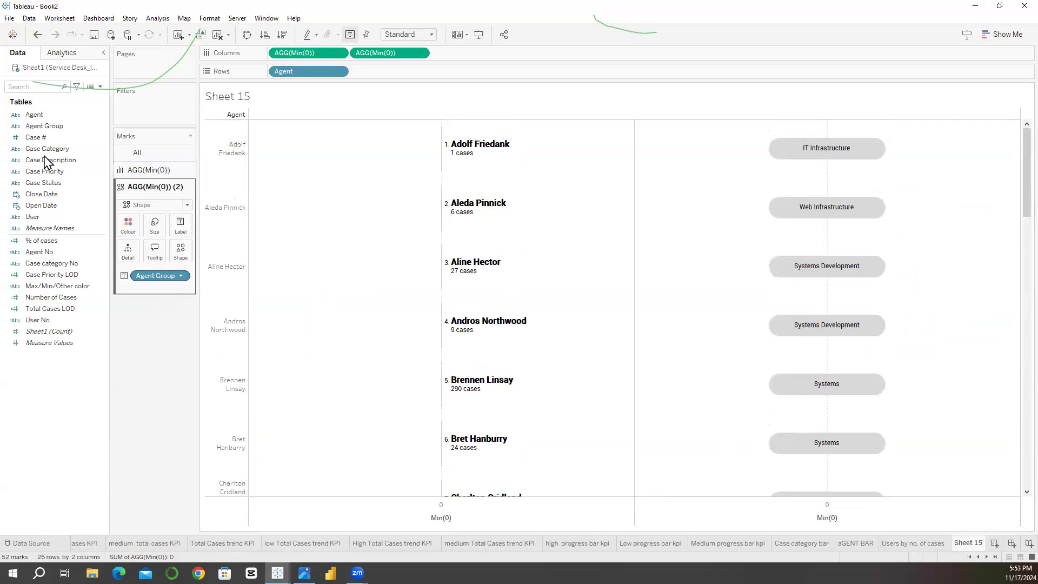
click(50, 129)
drag(49, 128, 128, 224)
drag(942, 209, 922, 167)
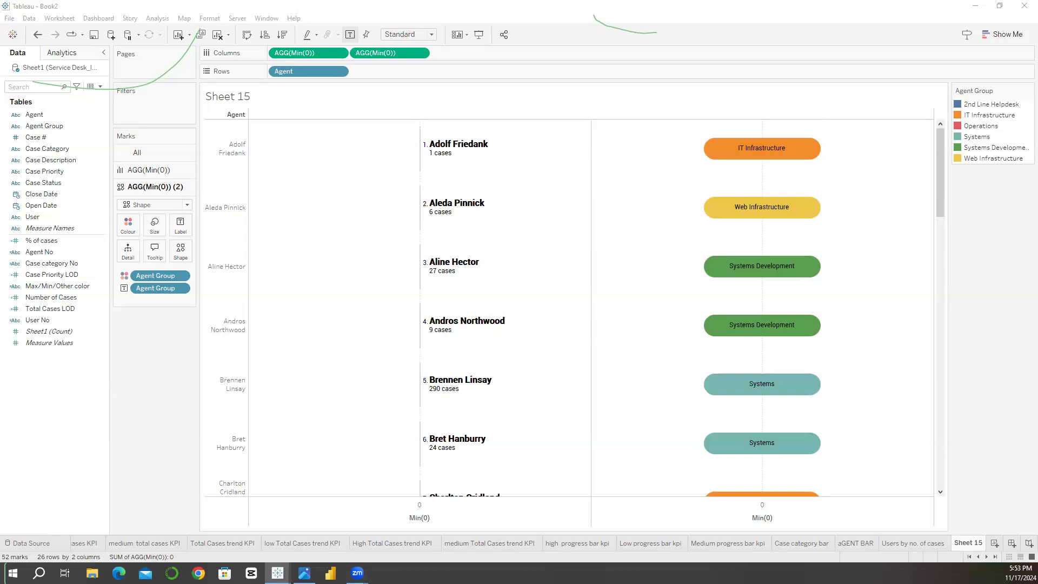
Step: Edit the Agent Group colours, pasting custom codes for a pink 2nd Line Helpdesk and a light blue IT Infrastructure
double_click(961, 105)
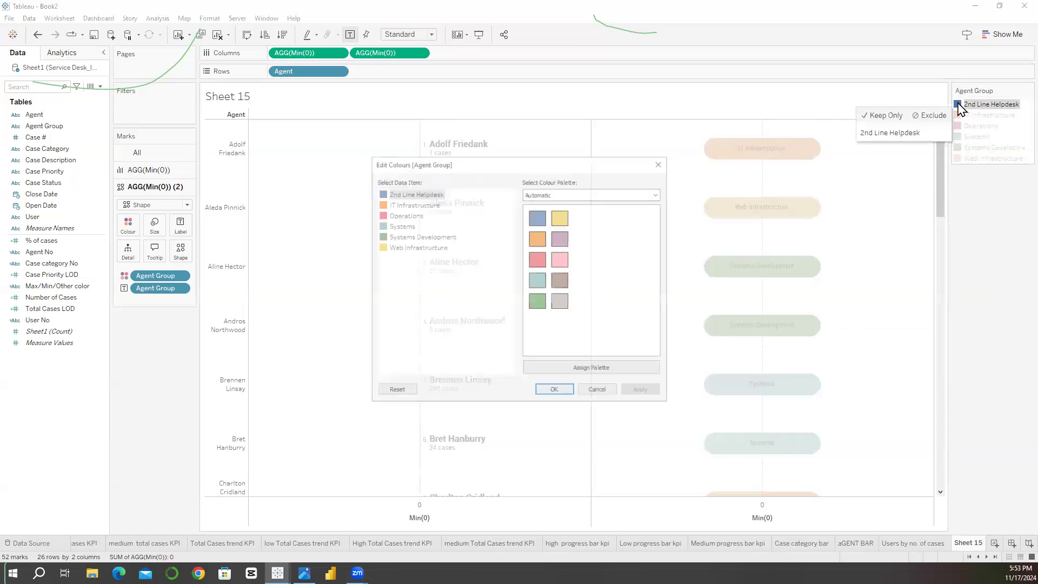
double_click(392, 196)
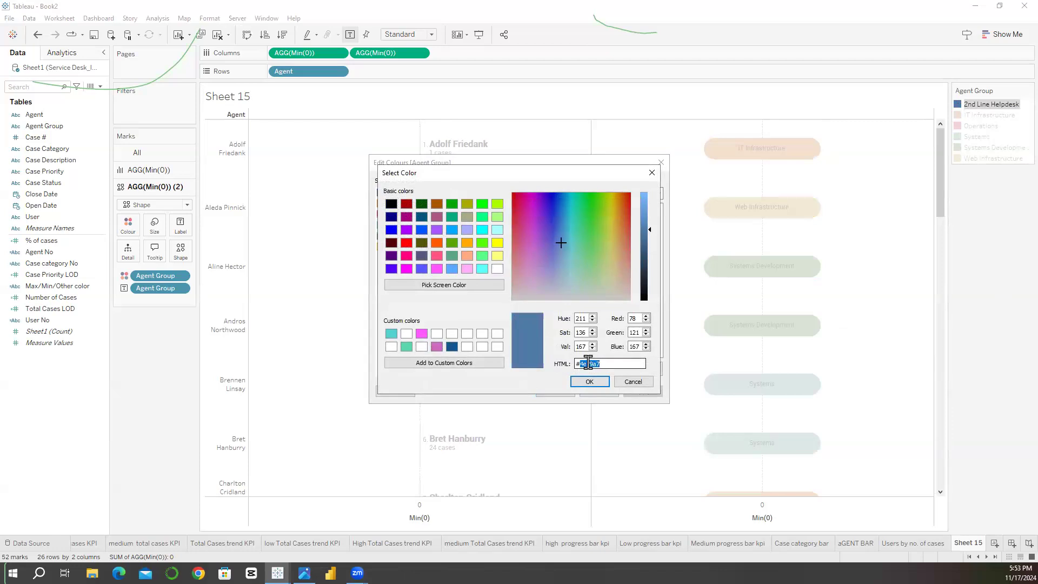
key(ctrl+v)
click(590, 381)
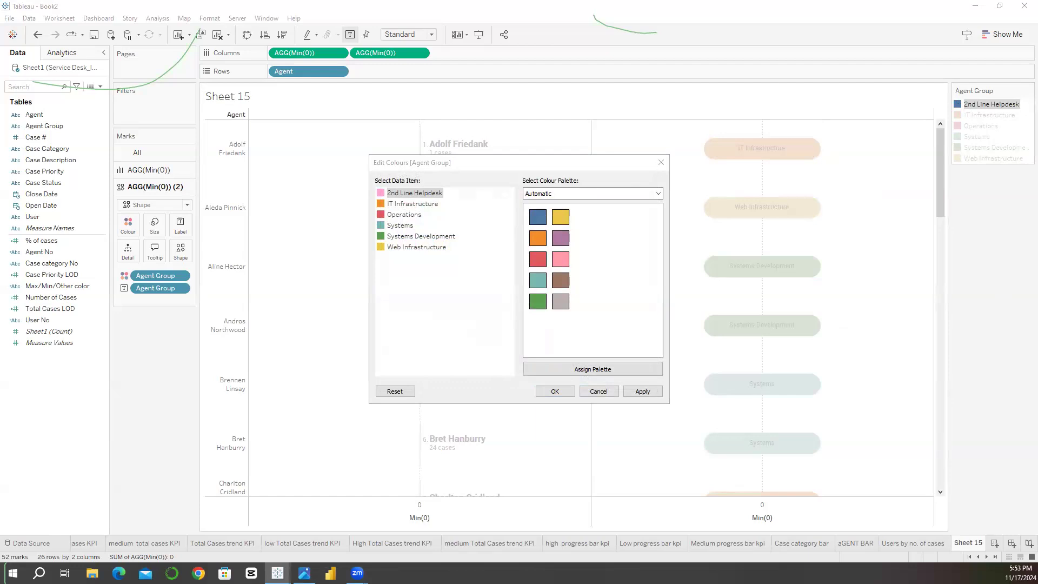
double_click(381, 203)
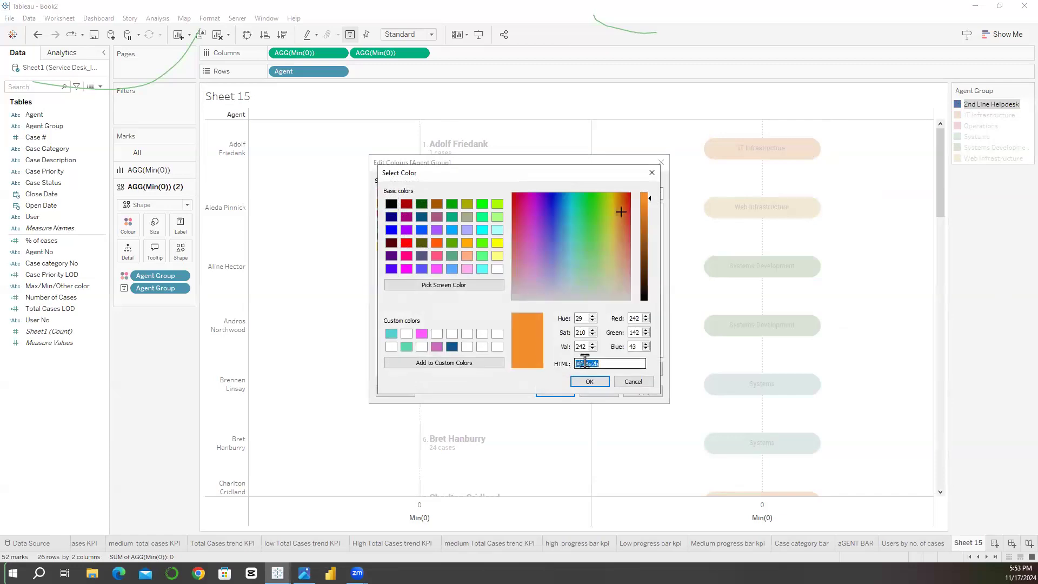
key(ctrl+v)
key(Return)
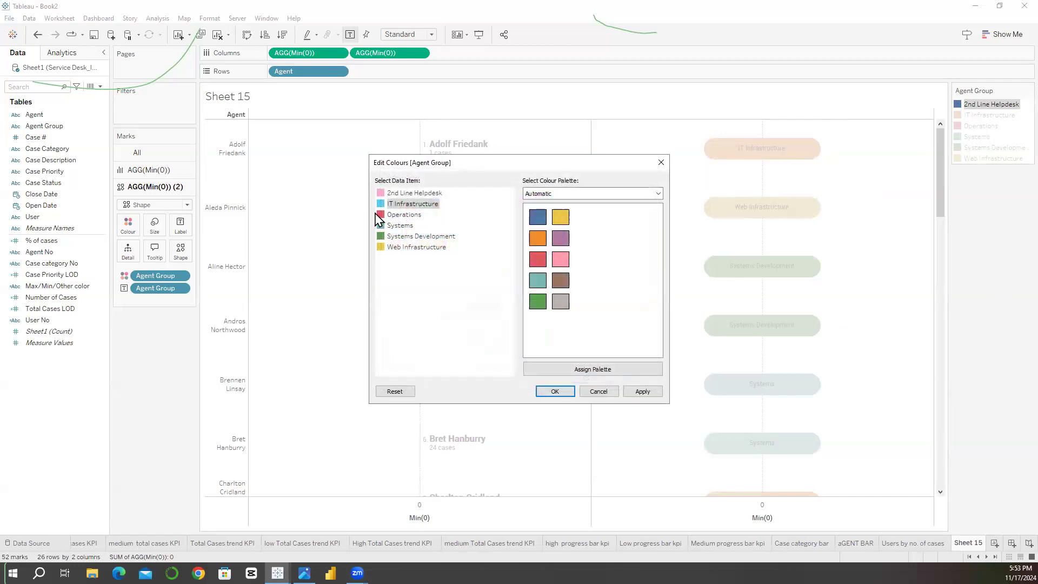
Step: Set the Operations agent group to the custom purple #a987ff
double_click(382, 214)
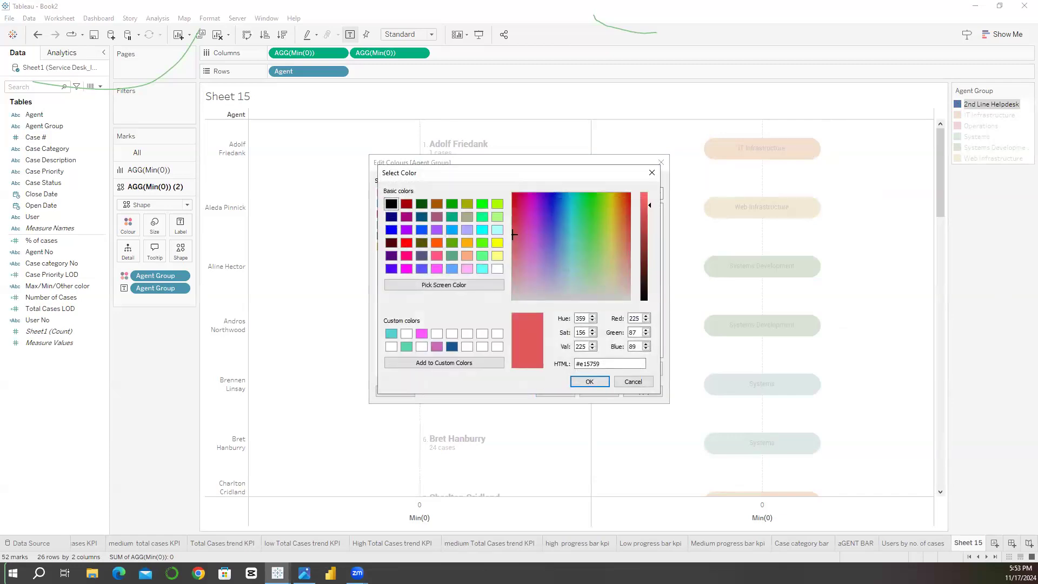
key(alt+Tab)
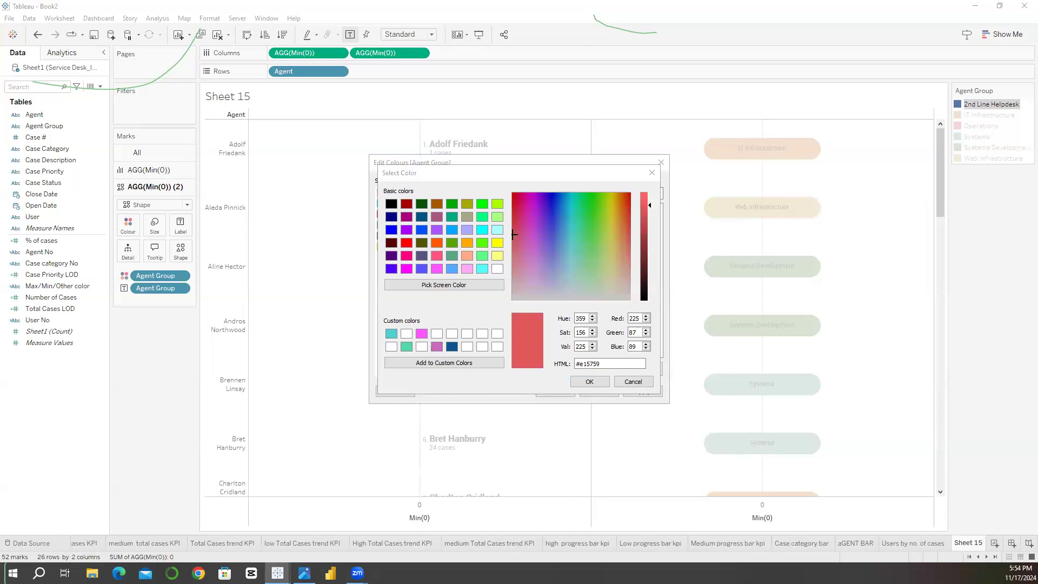
click(590, 363)
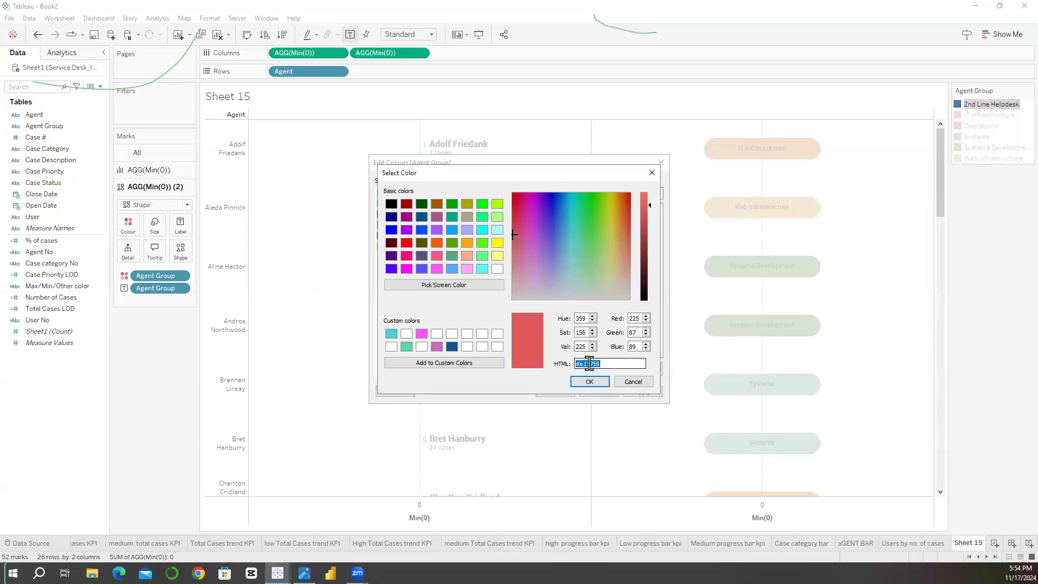
key(ctrl+v)
click(590, 381)
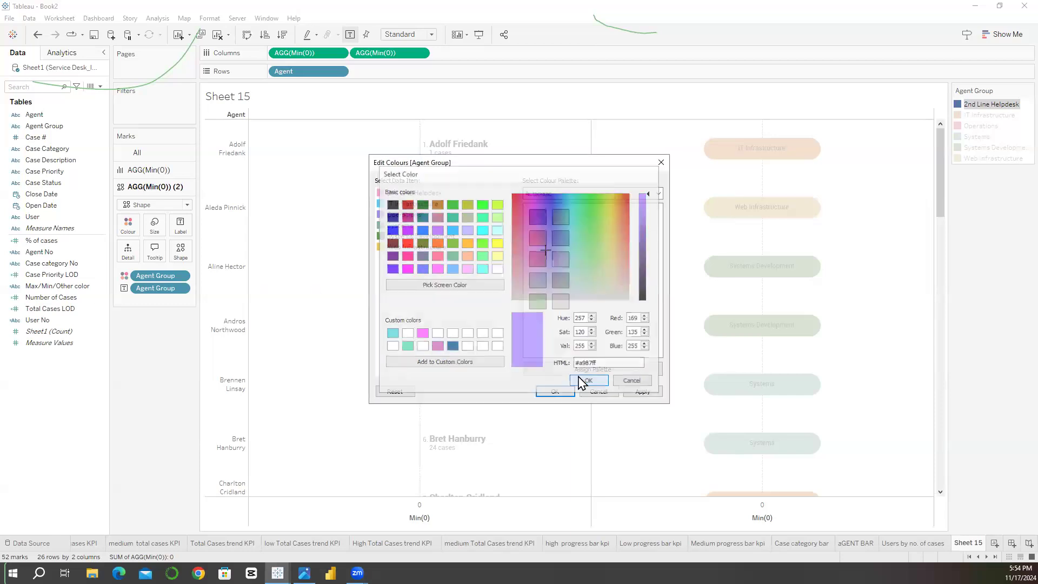
Step: Set the Systems agent group to a light orange by pasting its custom HTML colour code
double_click(382, 230)
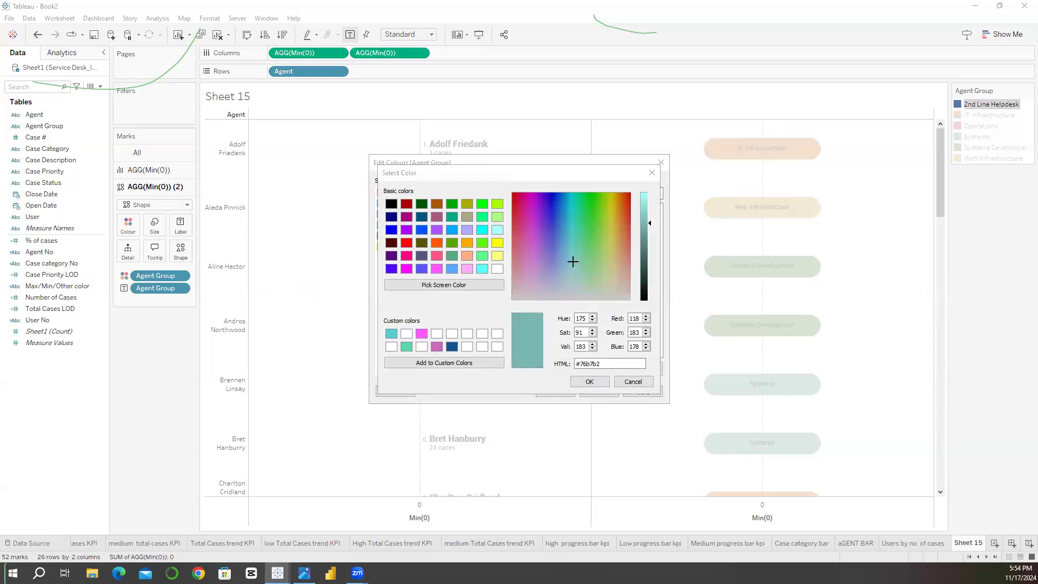
double_click(615, 363)
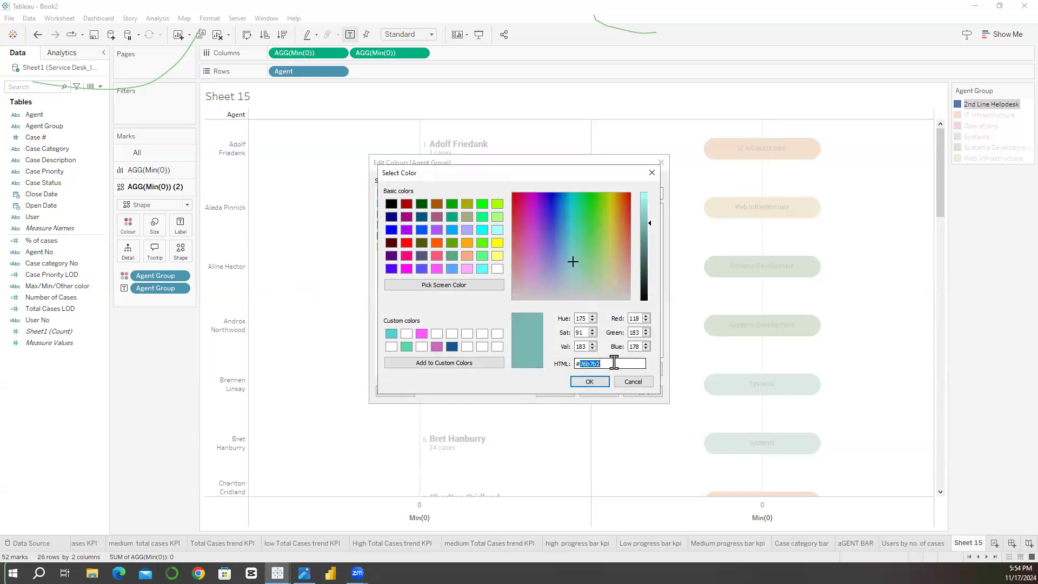
key(ctrl+a)
text(#ffa47f)
click(601, 382)
Step: Set the Systems Development agent group to a custom magenta by pasting its HTML colour code
double_click(384, 237)
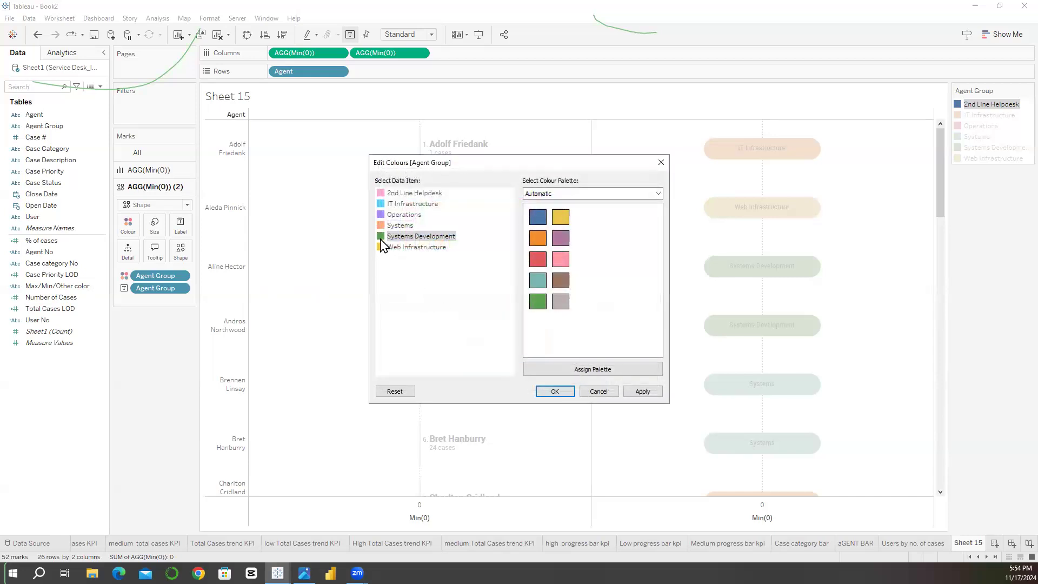
key(alt+Tab)
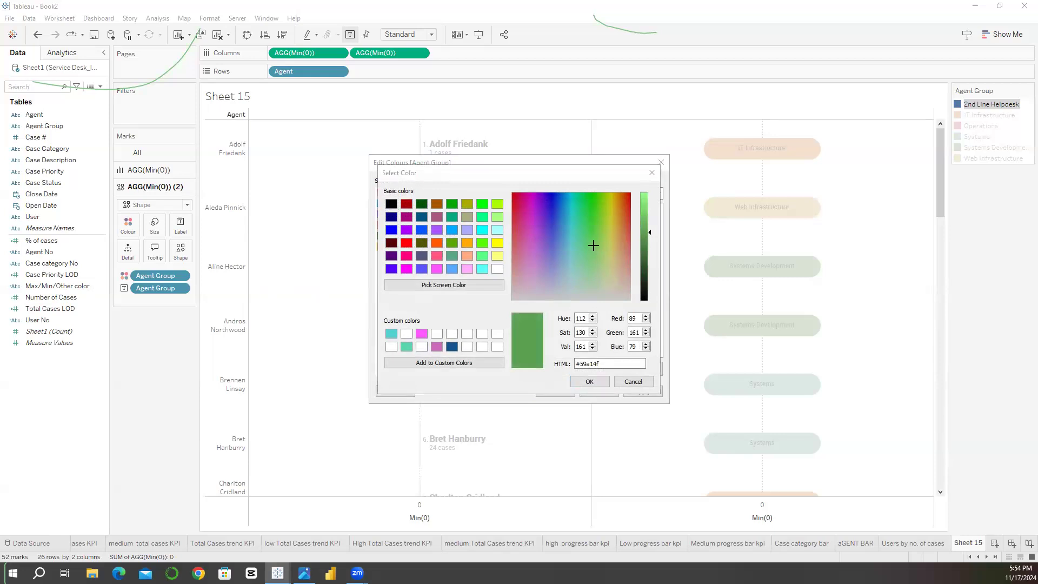
click(607, 365)
key(ctrl+v)
key(Return)
Step: Set the Web Infrastructure agent group to the custom teal #76b7b2 and apply the edited Agent Group colours
double_click(381, 249)
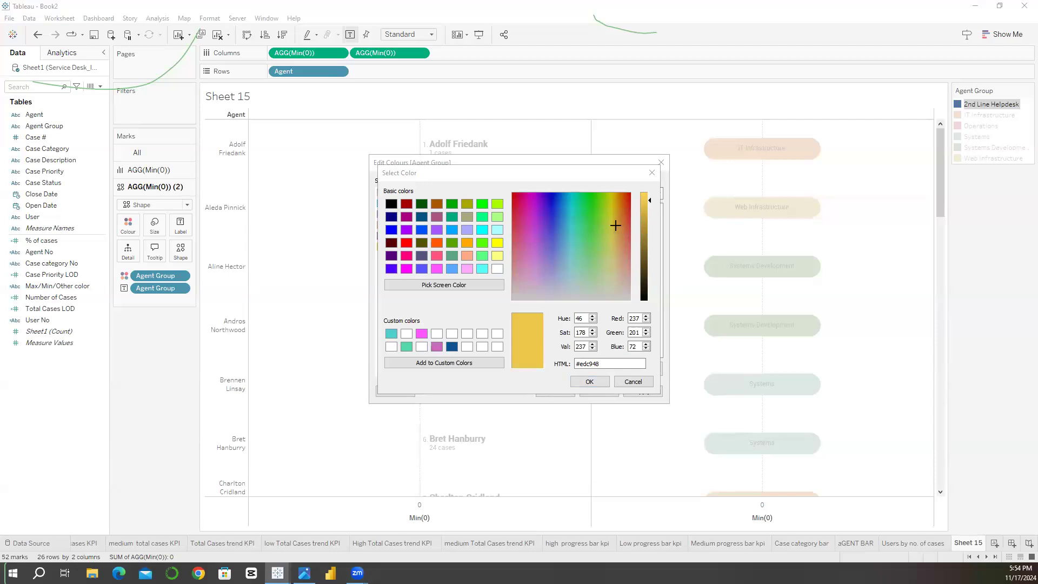
click(583, 364)
key(ctrl+a)
text(#76b7b2)
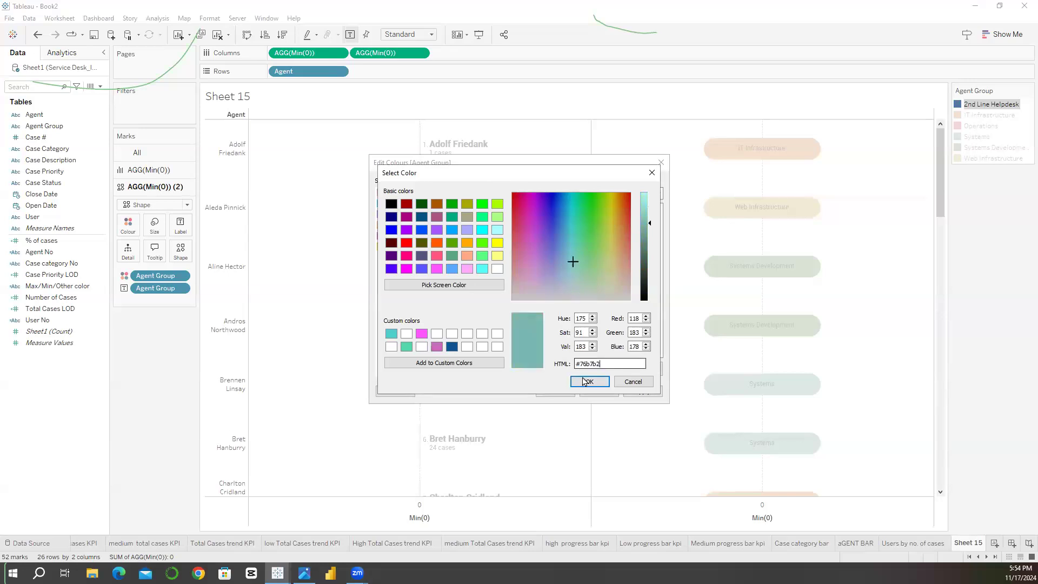
click(586, 380)
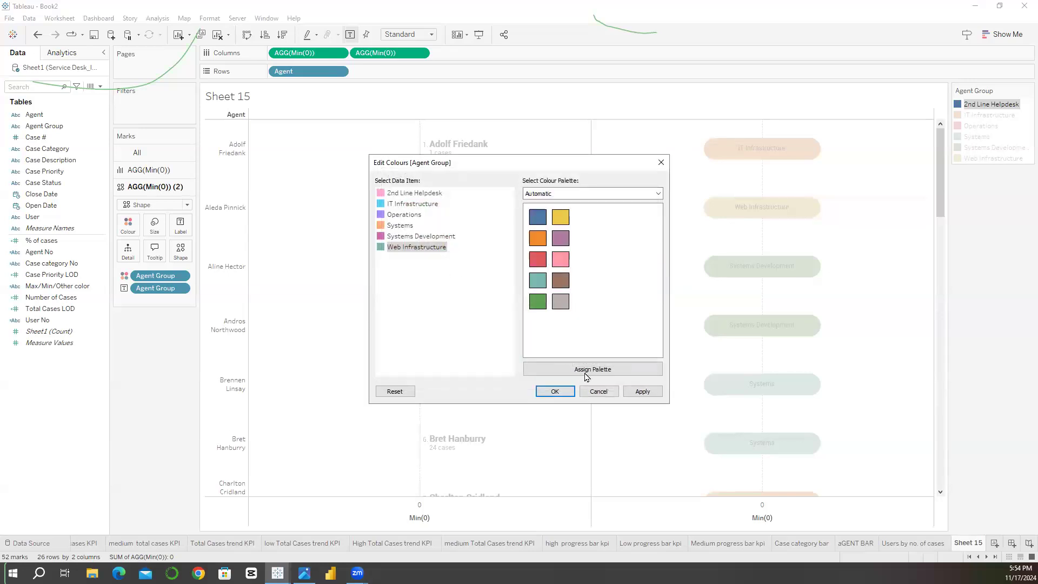
click(632, 397)
click(553, 391)
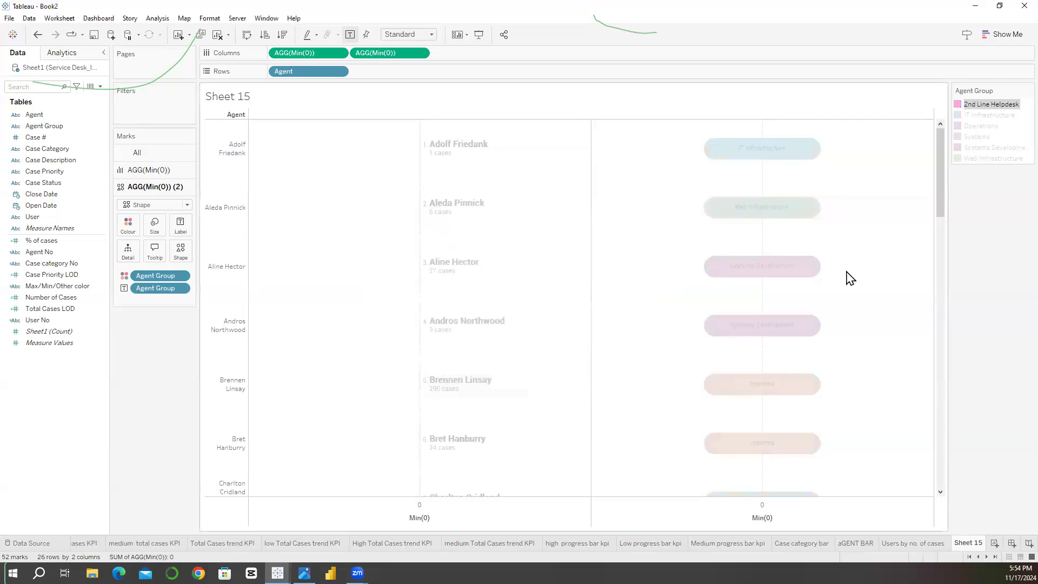
drag(943, 209, 946, 343)
drag(941, 254, 941, 132)
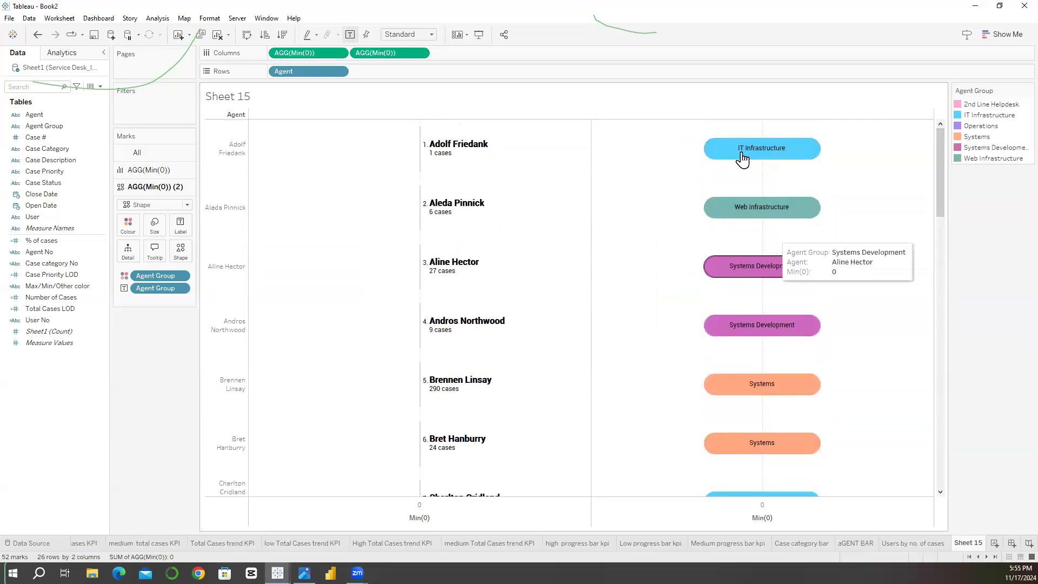
Step: Lower the opacity of the Agent Group pills to 71%
click(128, 224)
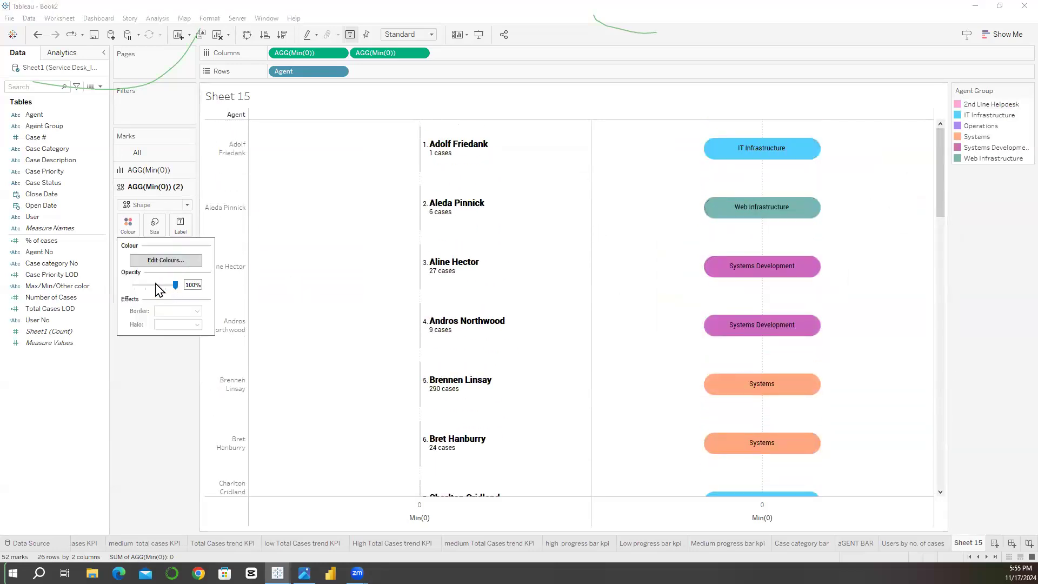
click(156, 285)
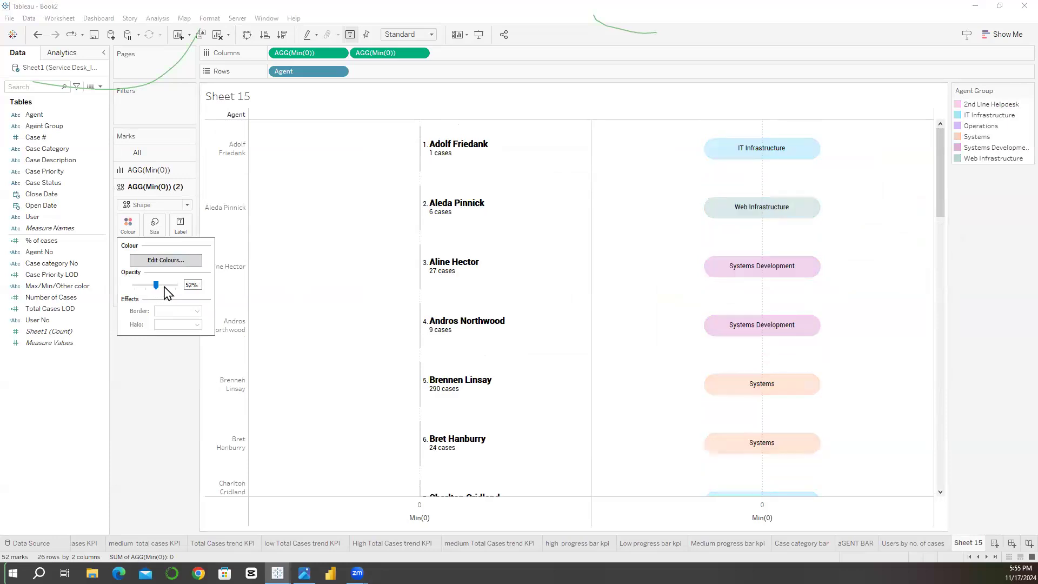
click(164, 285)
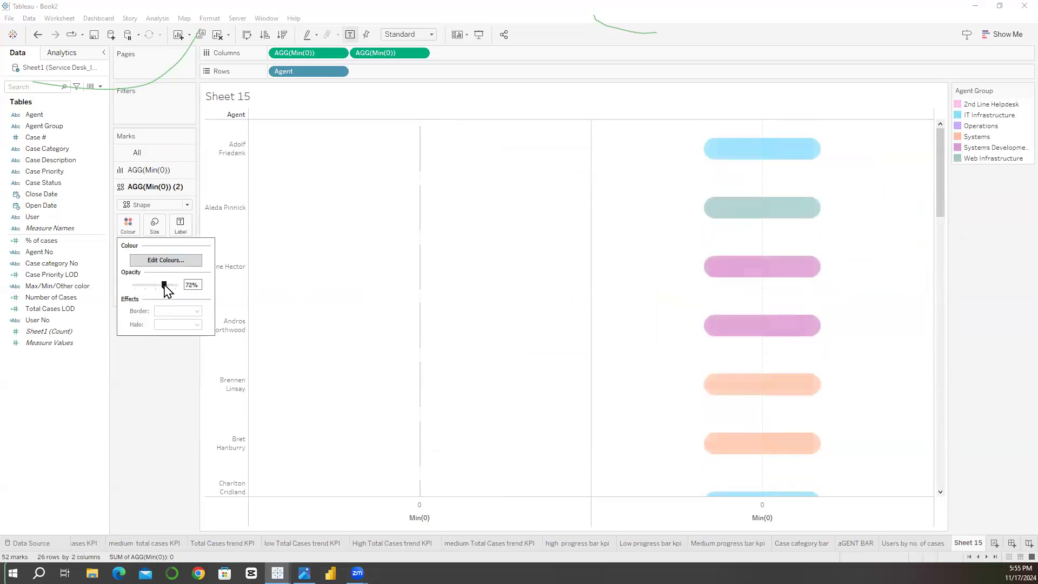
click(163, 285)
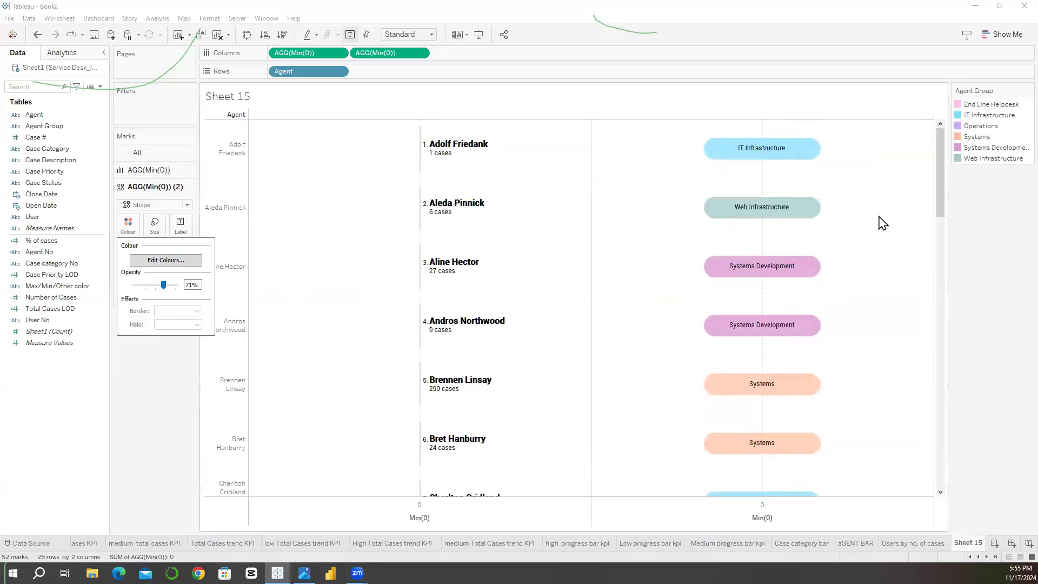
click(783, 267)
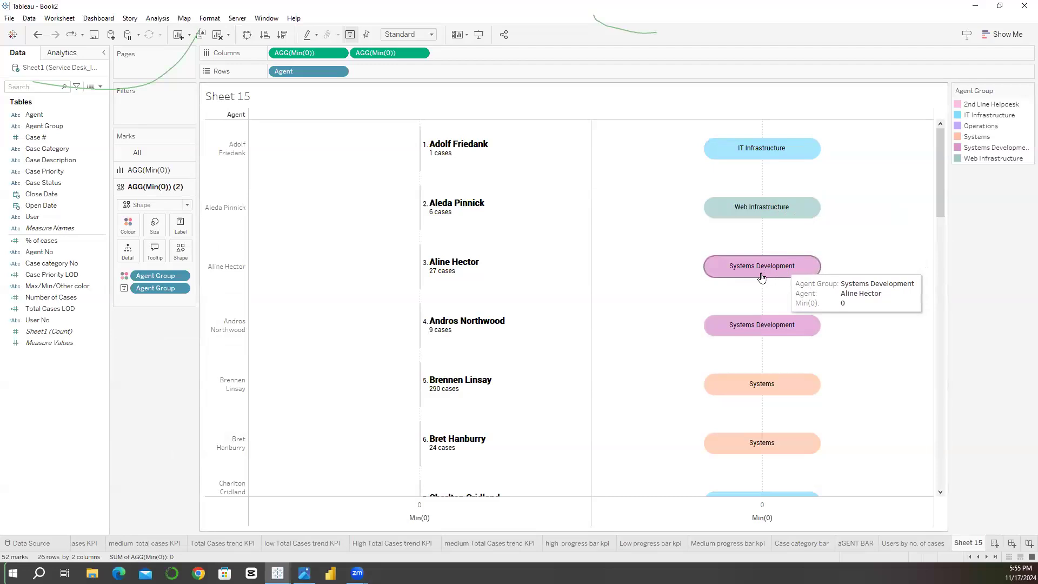
Step: Set the Agent Group pill label font to match the mark colour
click(176, 232)
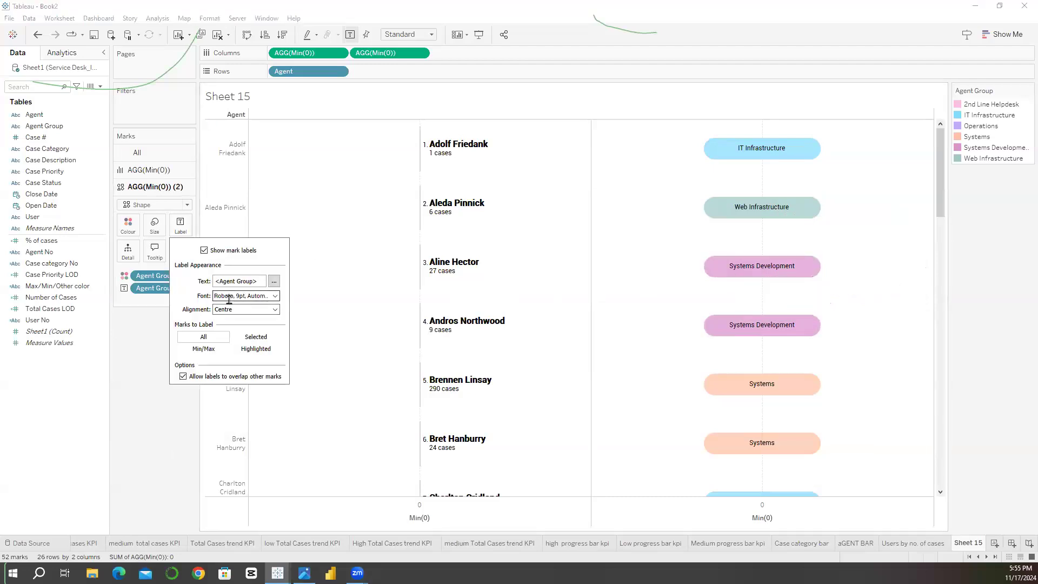
click(229, 296)
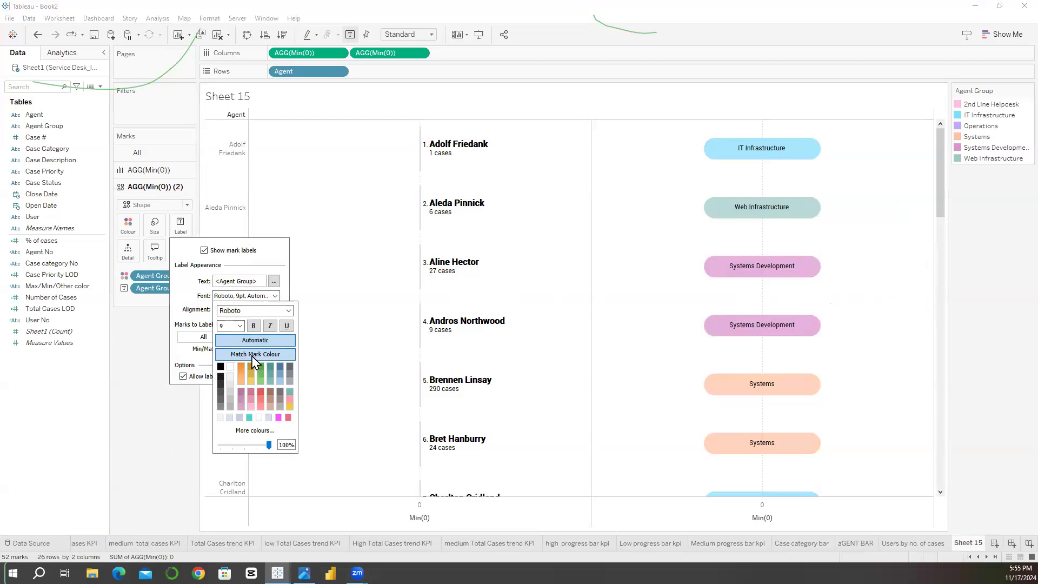
click(253, 355)
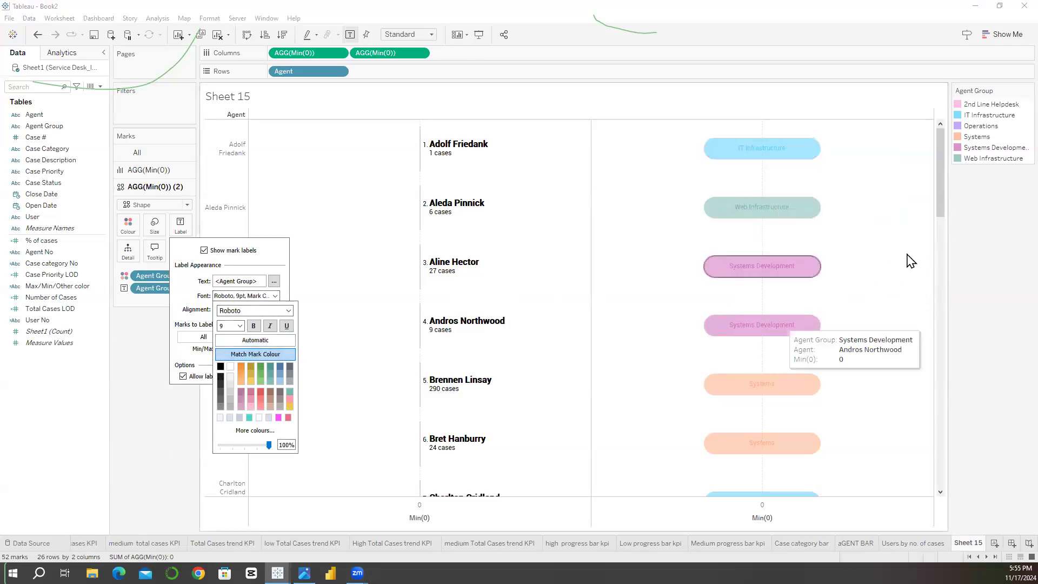
drag(941, 205, 932, 321)
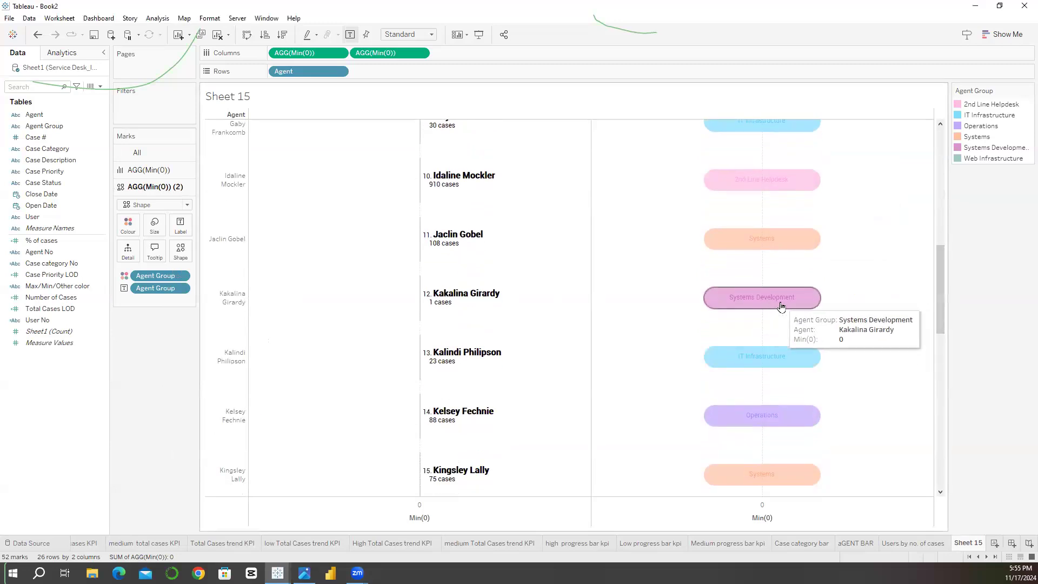
Step: Reduce the size of the Agent Group pills and shorten the agent rows moderately to fit them
click(154, 225)
drag(210, 250, 209, 252)
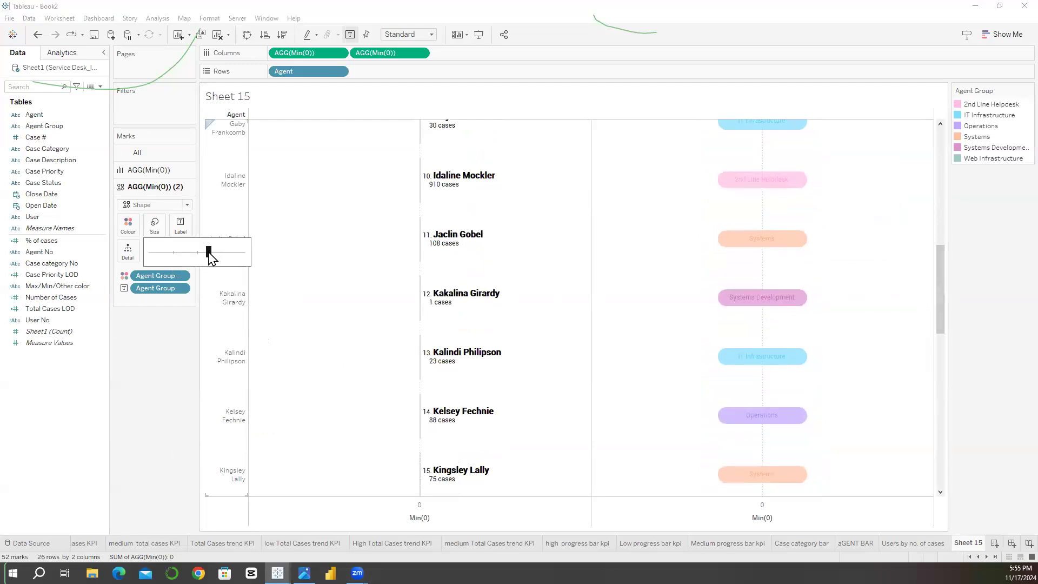
click(232, 331)
drag(233, 312, 233, 315)
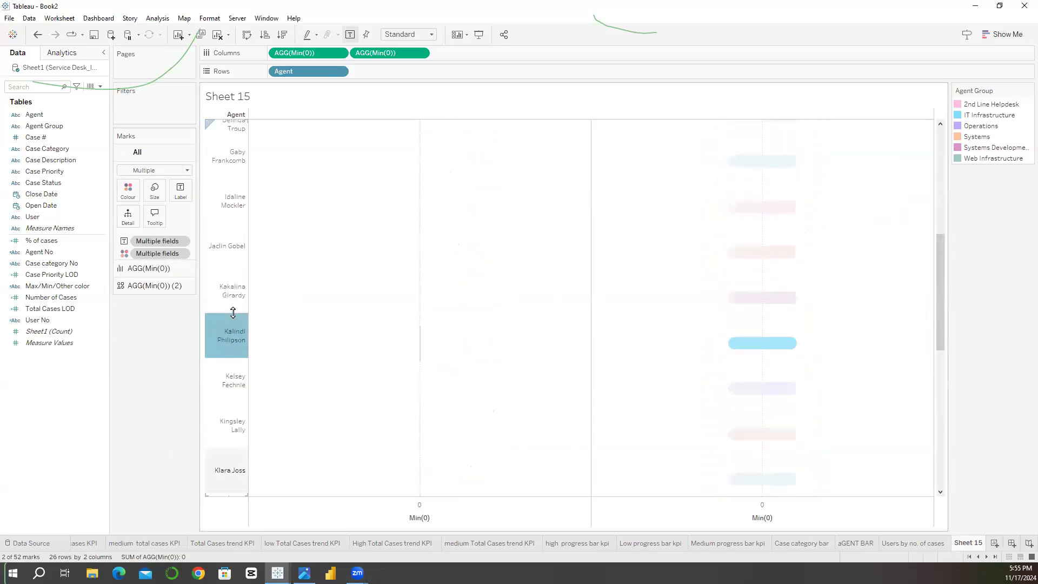
click(391, 344)
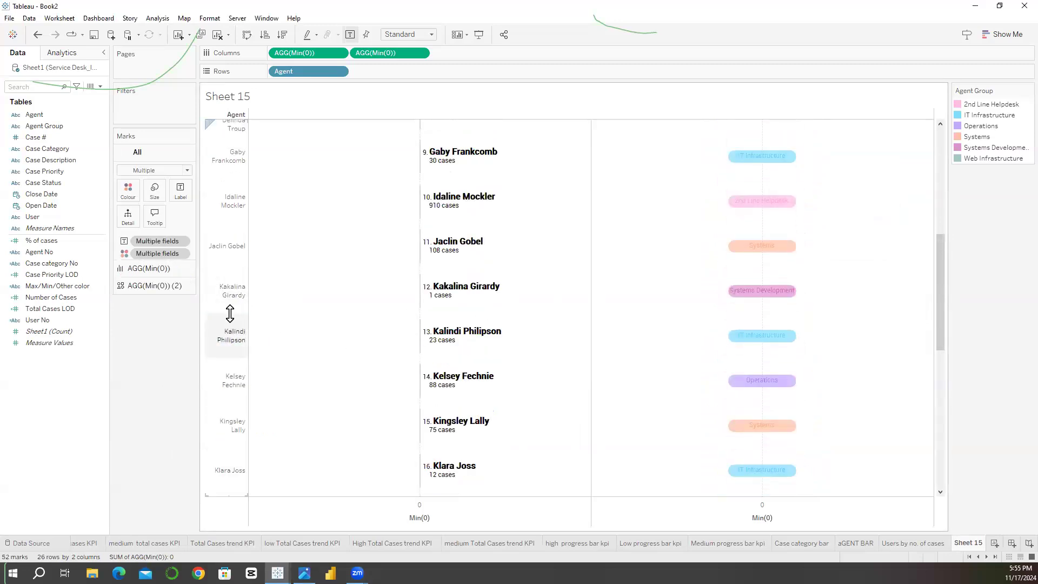
drag(230, 317, 582, 327)
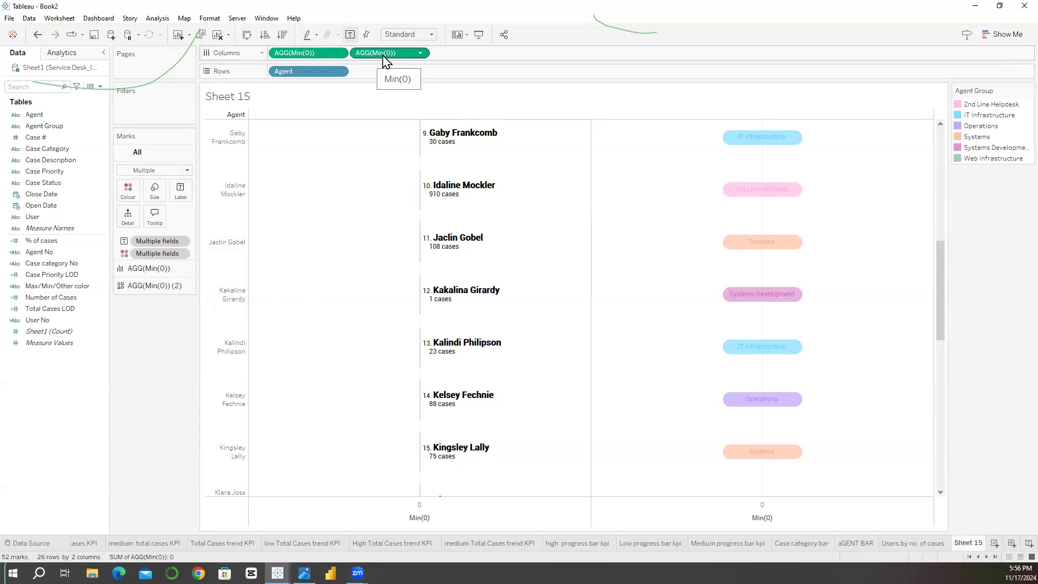
Step: Add Number of Cases to the columns after the two Min(0) measures and check the Agent Details layout in the dashboard mock-up
click(69, 299)
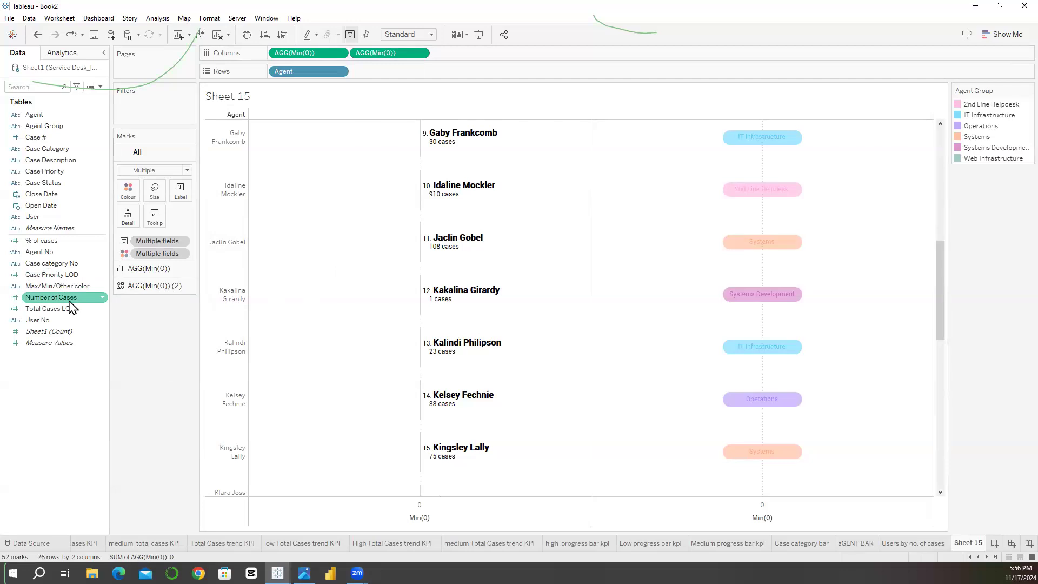
drag(70, 301, 508, 60)
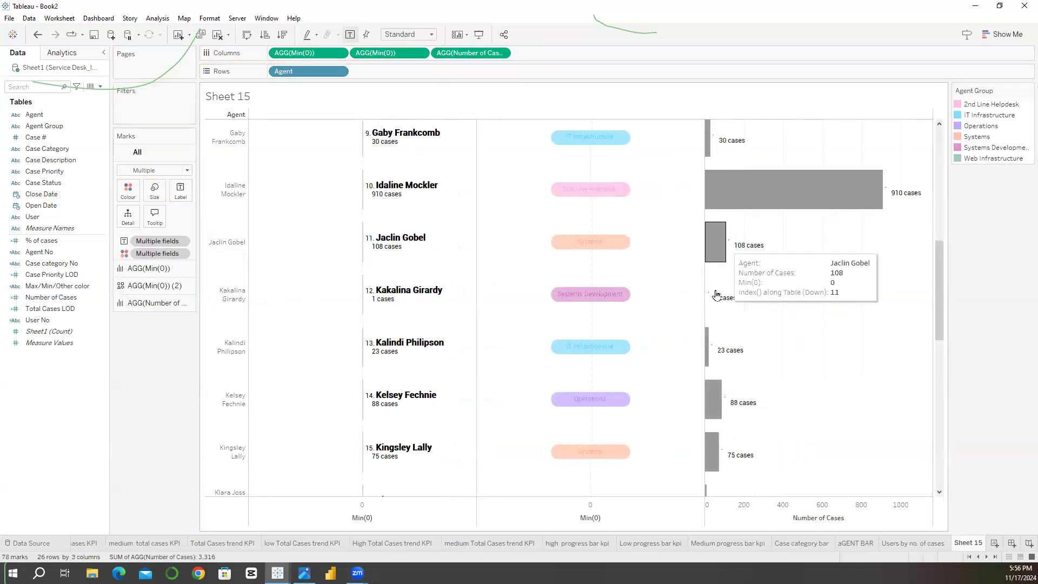
mouse_move(767, 193)
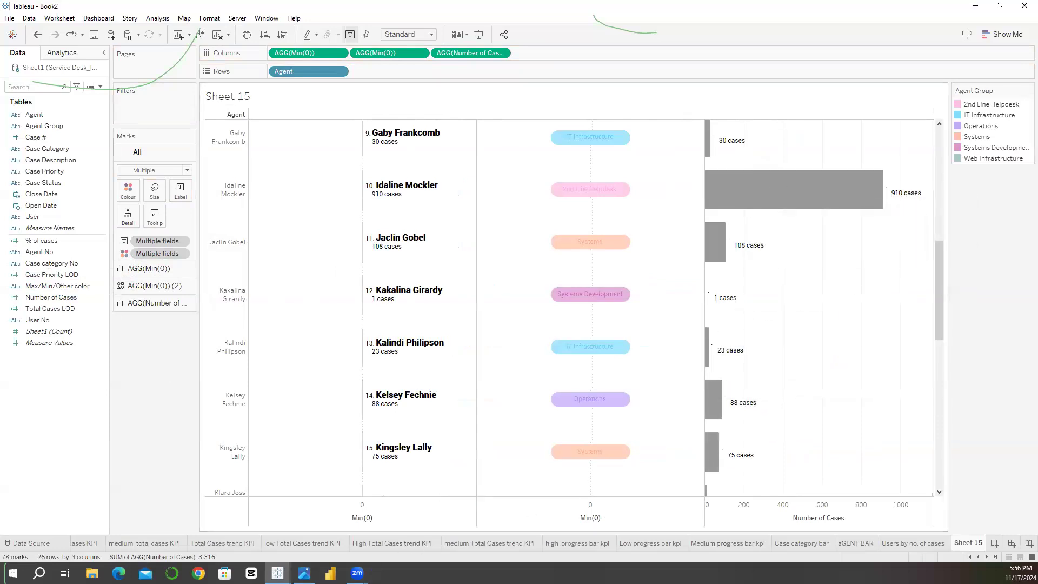
mouse_move(304, 573)
click(276, 535)
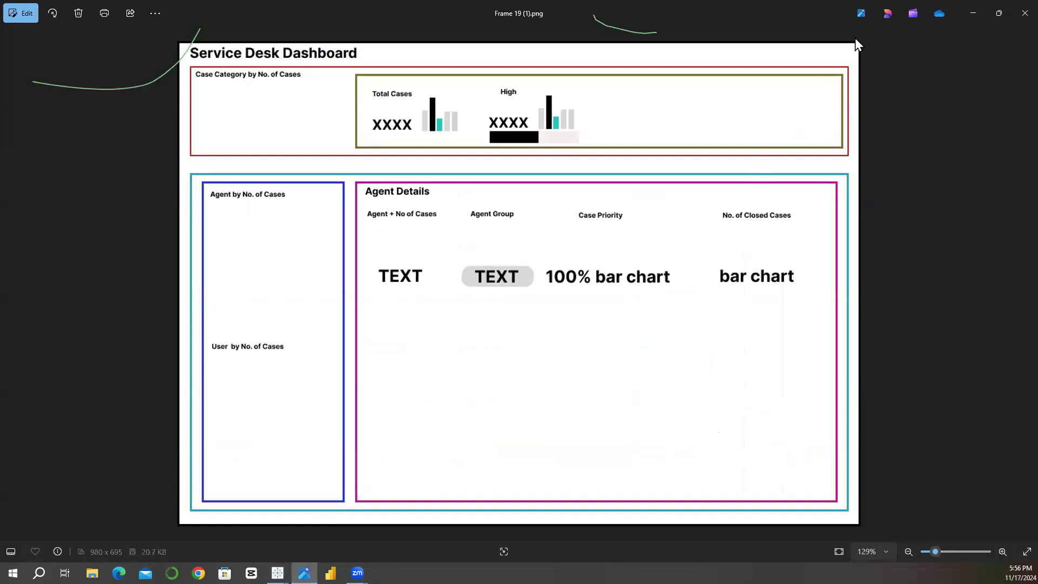
click(972, 13)
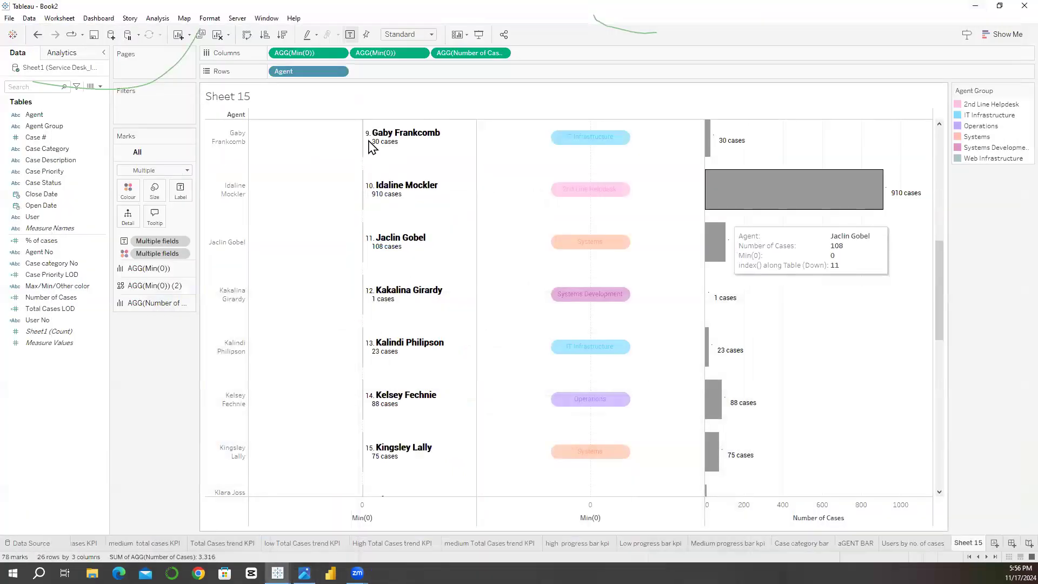
Step: Try a Difference From table calculation on the Number of Cases column measure, and undo it
click(502, 53)
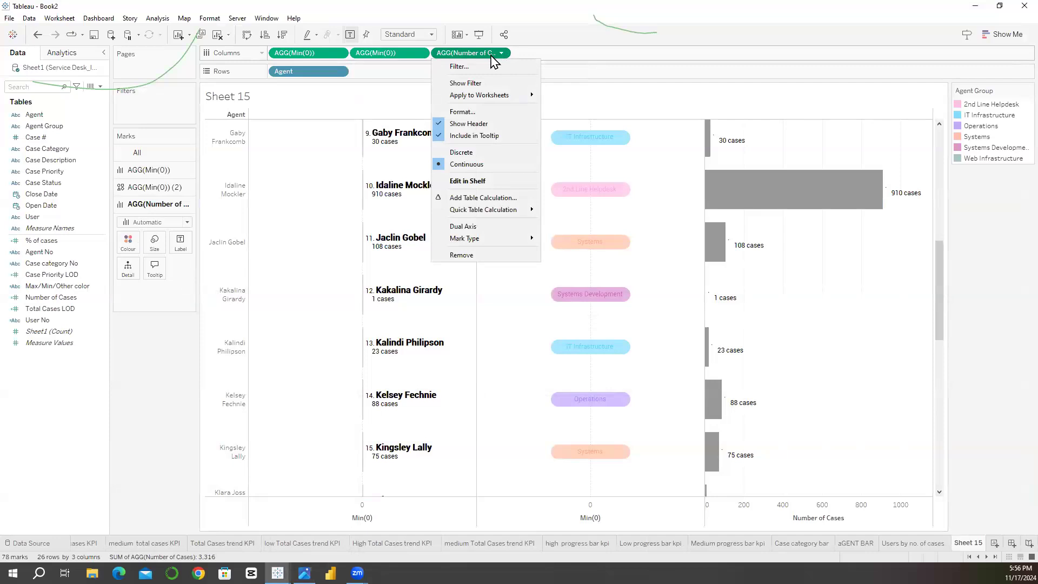
click(509, 202)
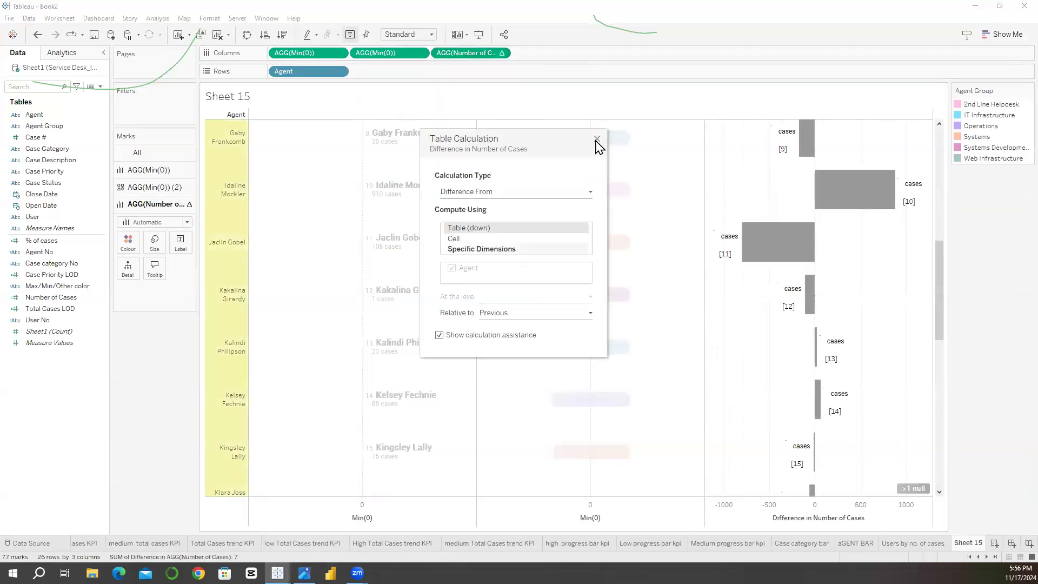
click(597, 140)
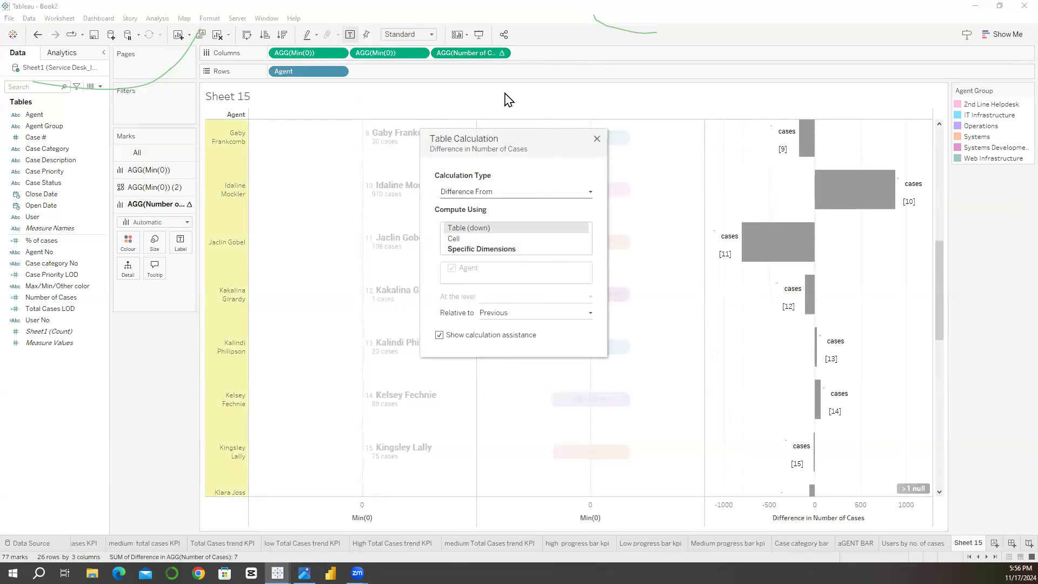
click(486, 56)
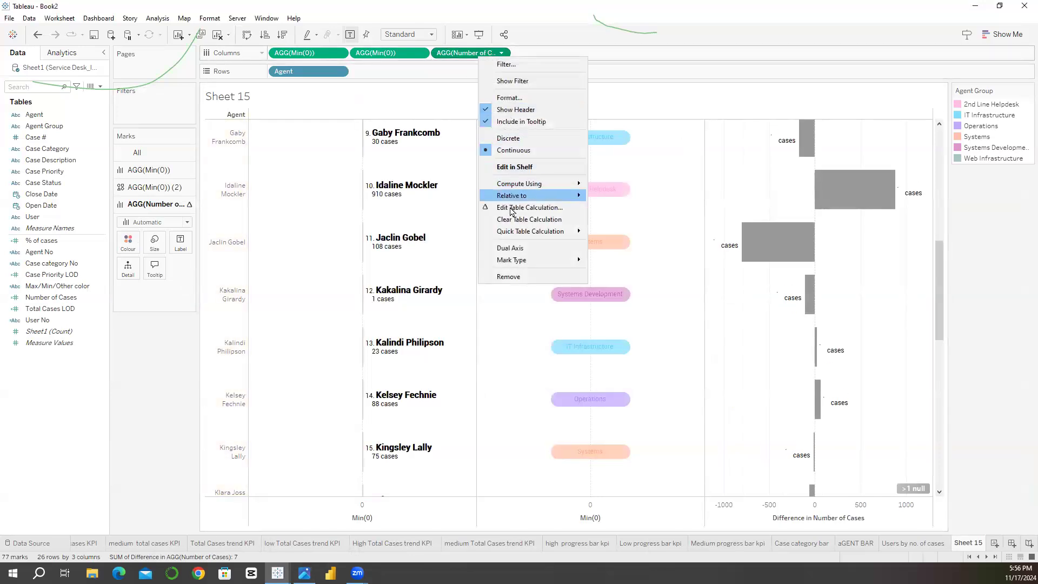
click(285, 262)
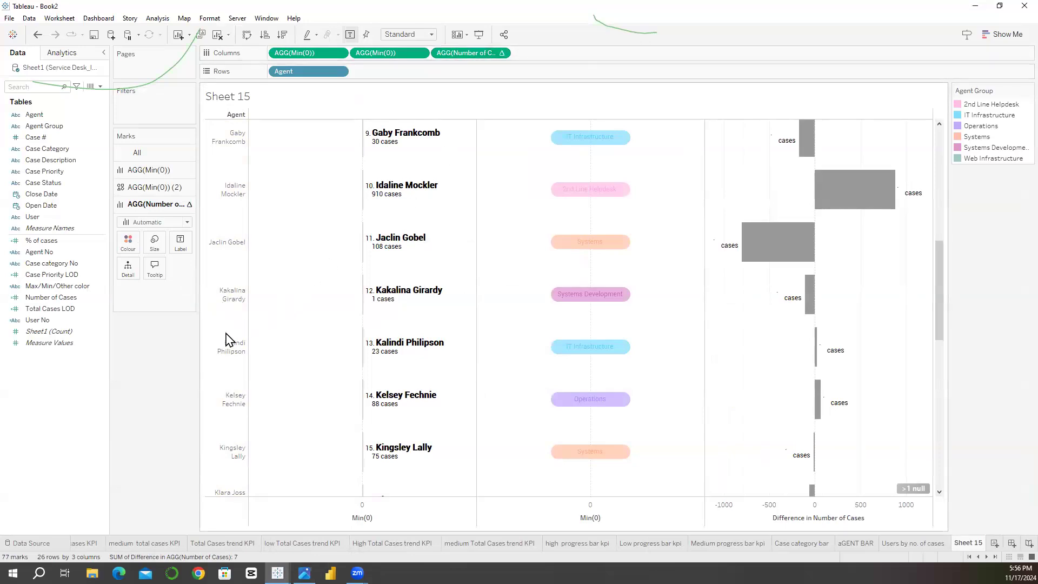
key(ctrl+z)
Step: Apply a Percentage of Total quick table calculation to the Number of Cases column measure, computed using Cell
click(501, 53)
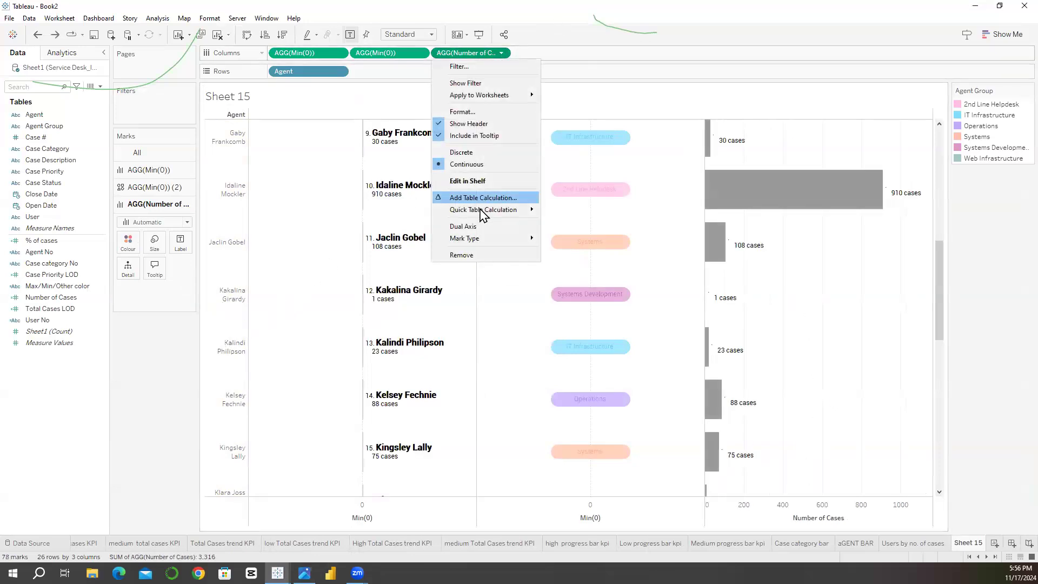
mouse_move(483, 210)
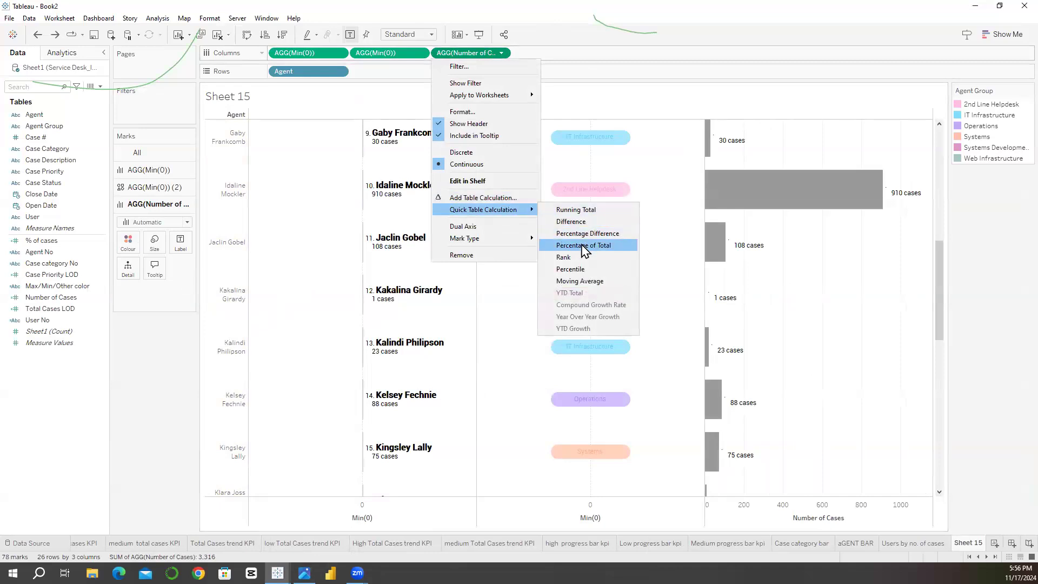
click(584, 246)
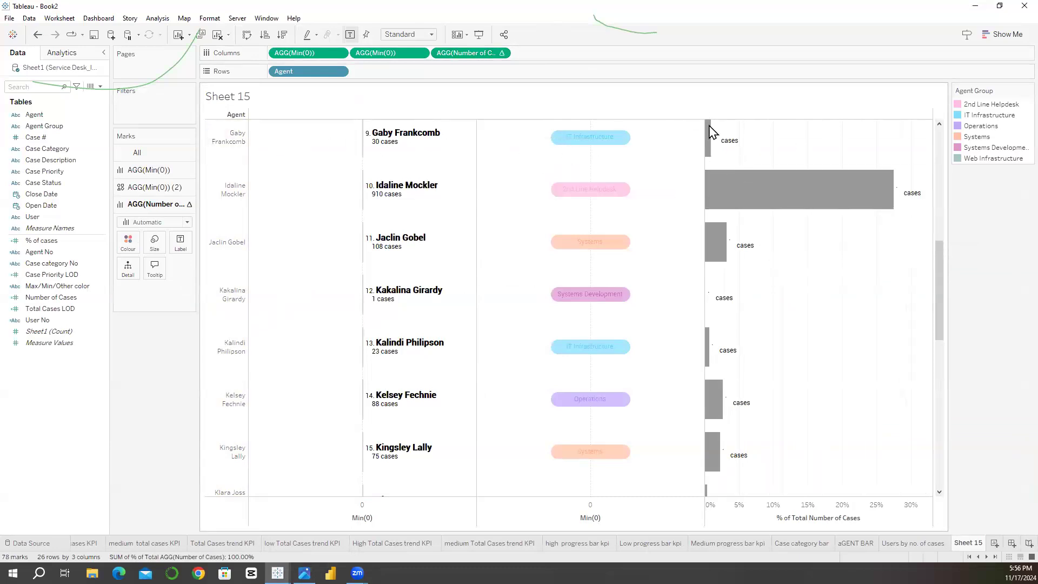
right_click(475, 53)
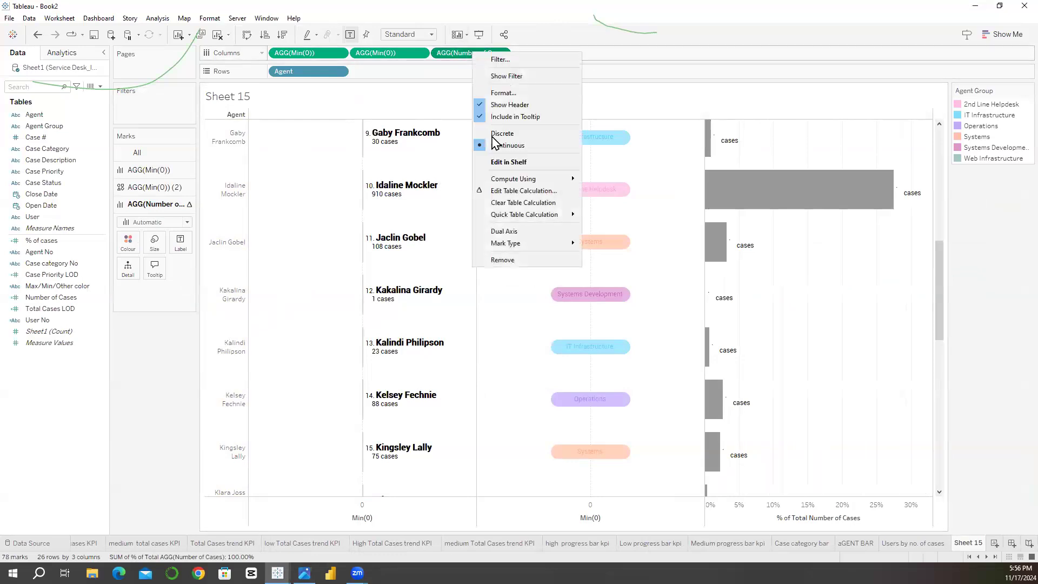
mouse_move(535, 179)
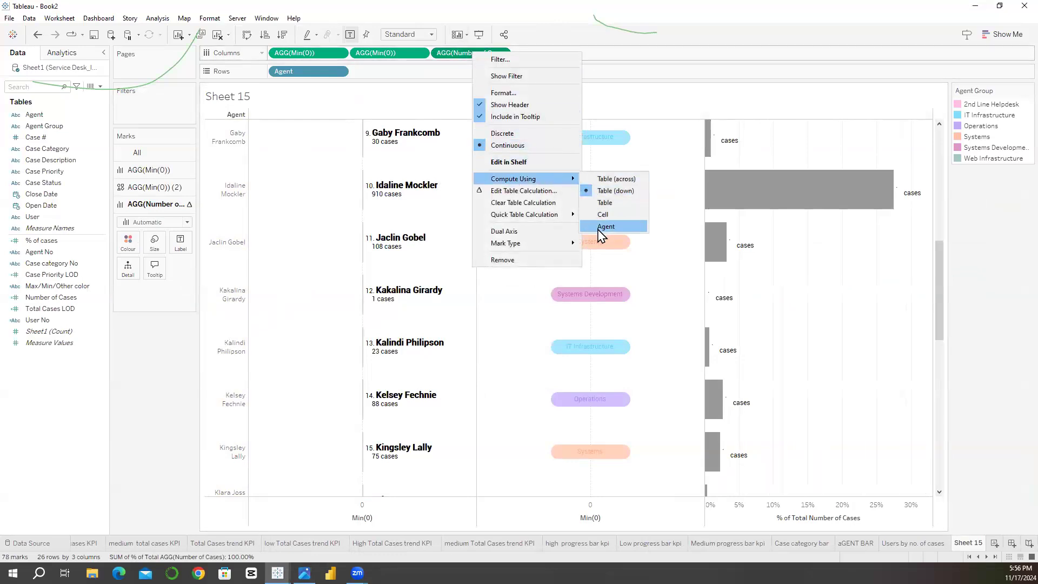
click(603, 226)
right_click(479, 53)
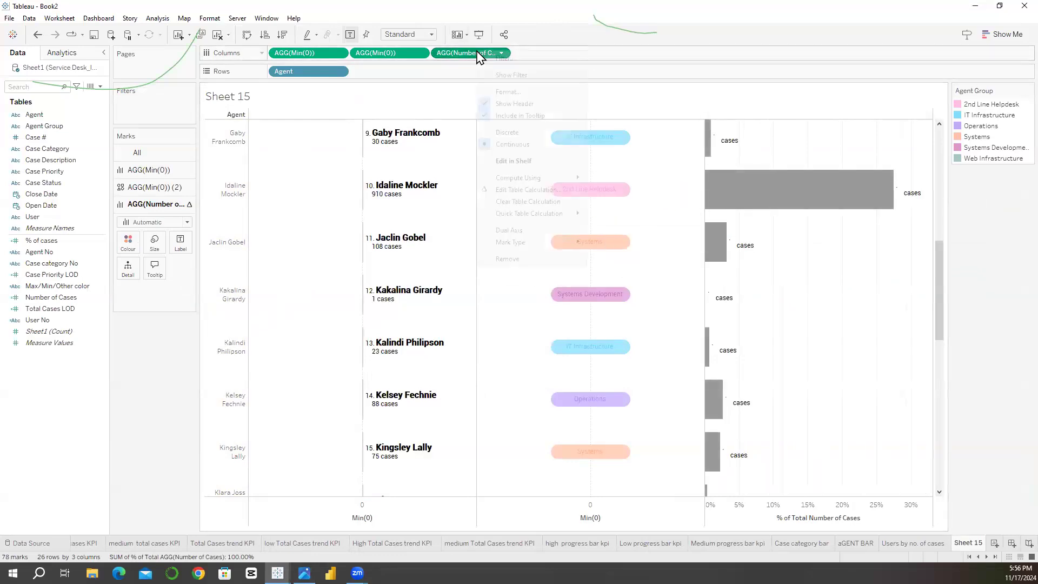
mouse_move(536, 178)
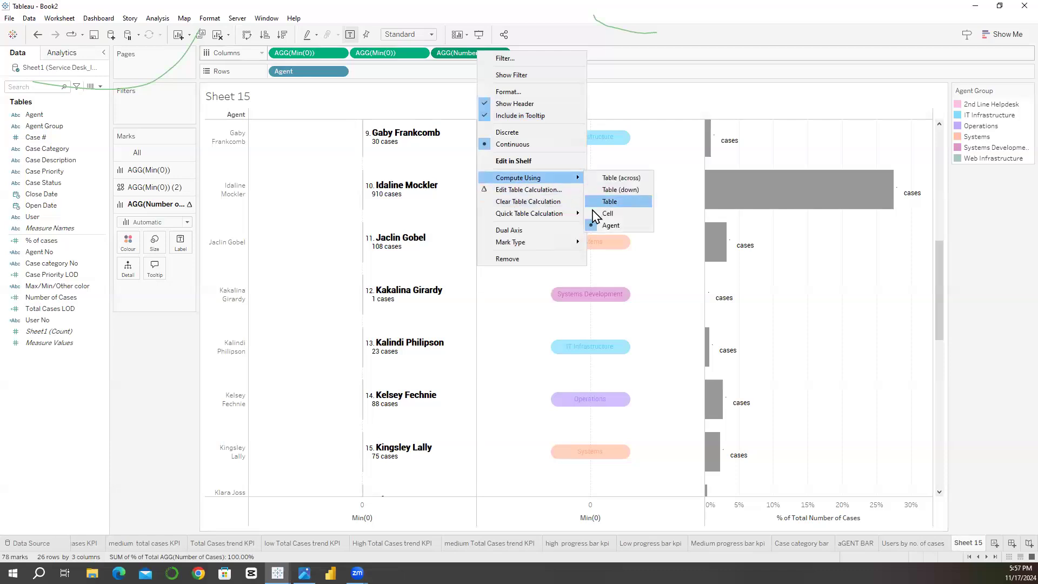
click(595, 213)
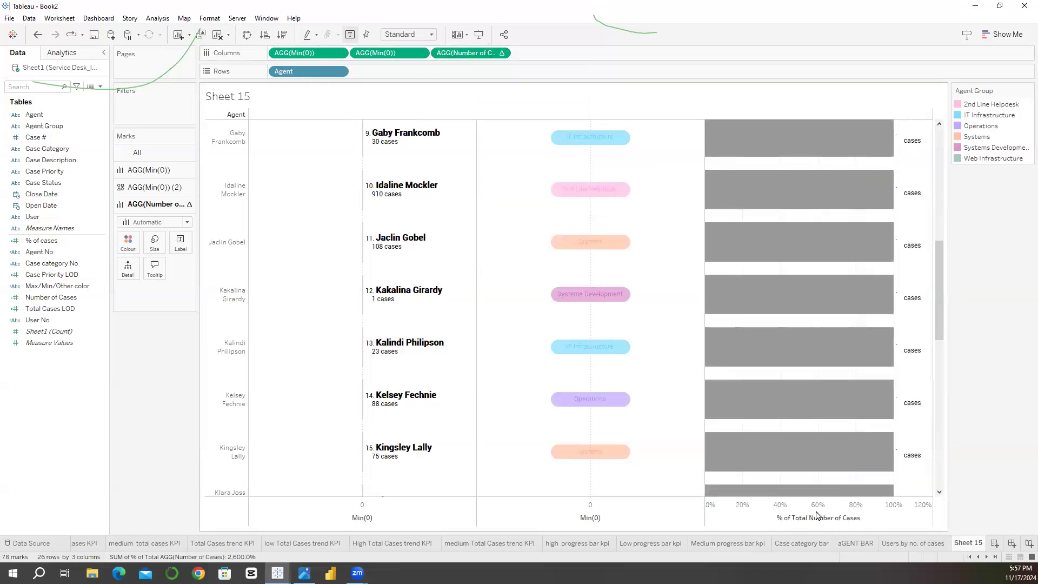
Step: Hide the mark labels on the percentage-of-total Number of Cases bars
drag(942, 367, 949, 169)
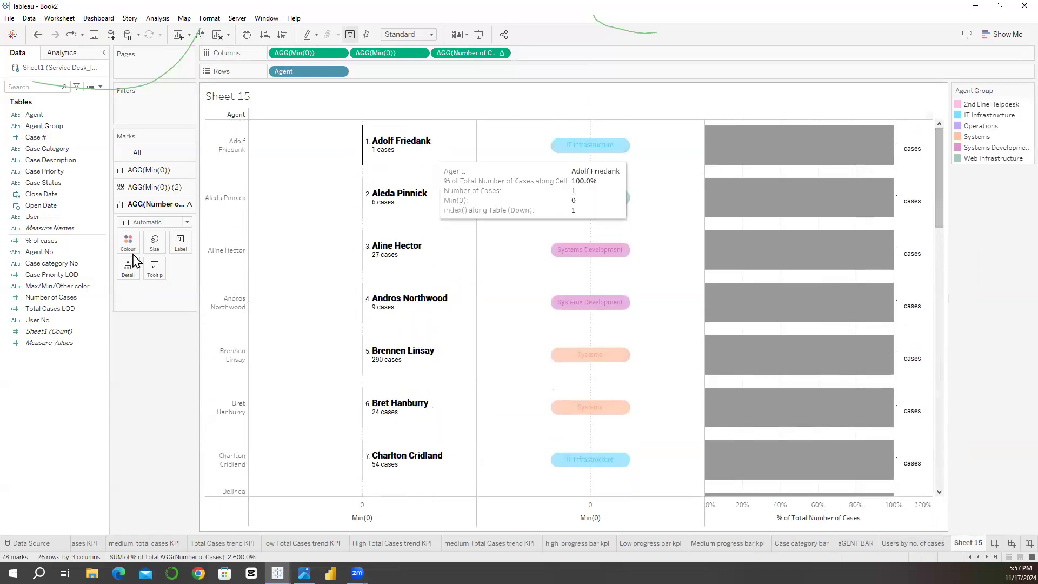
mouse_move(911, 200)
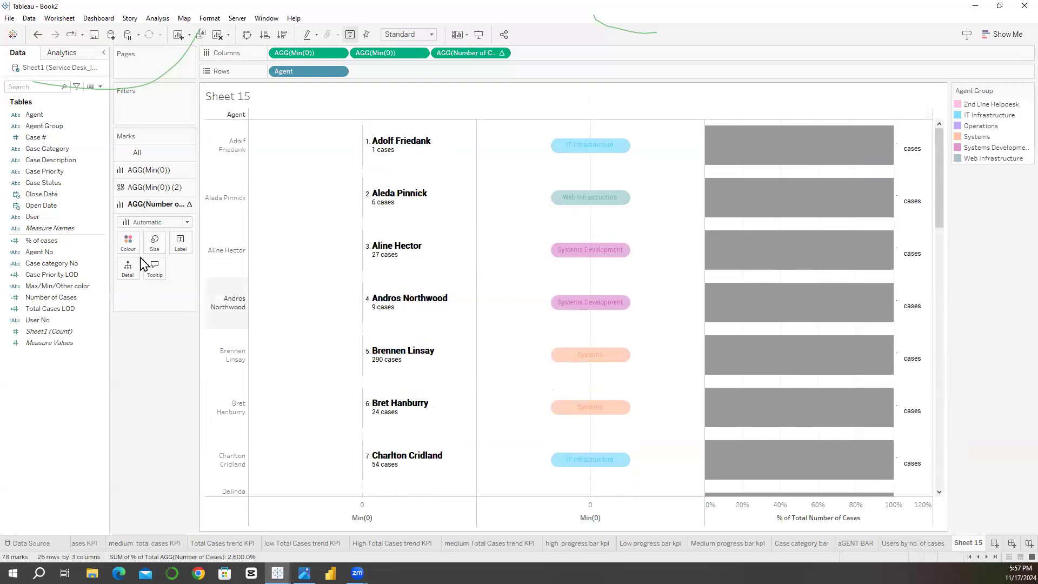
click(180, 242)
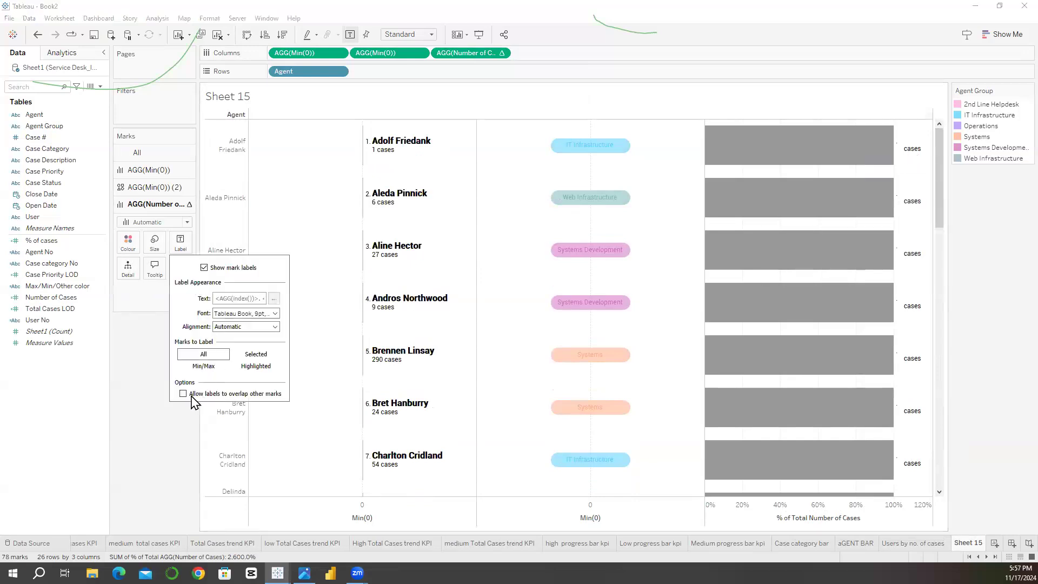
click(204, 268)
click(144, 393)
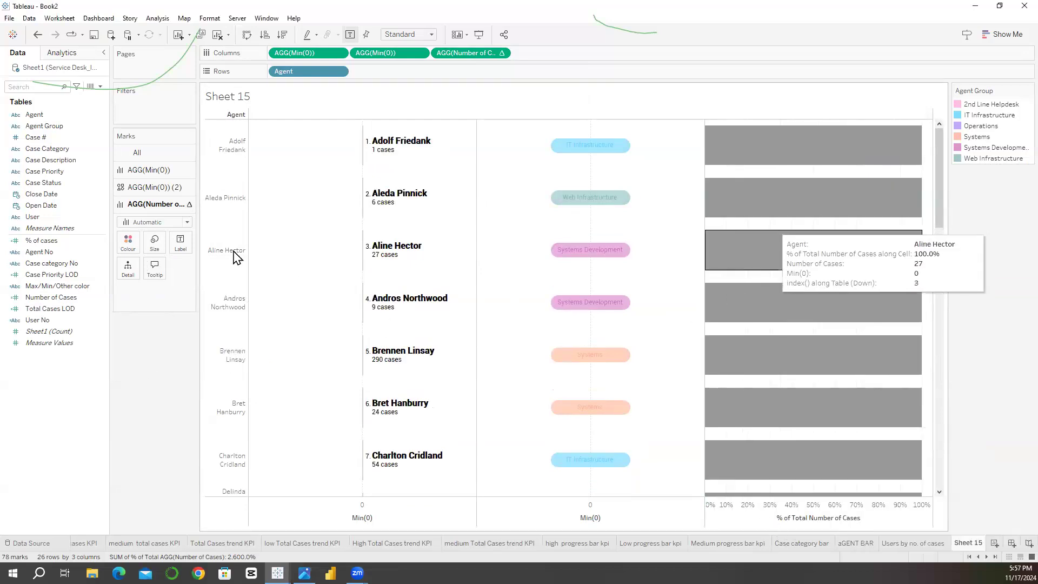
Step: Make the percentage-of-total Number of Cases bars slightly thinner
click(155, 241)
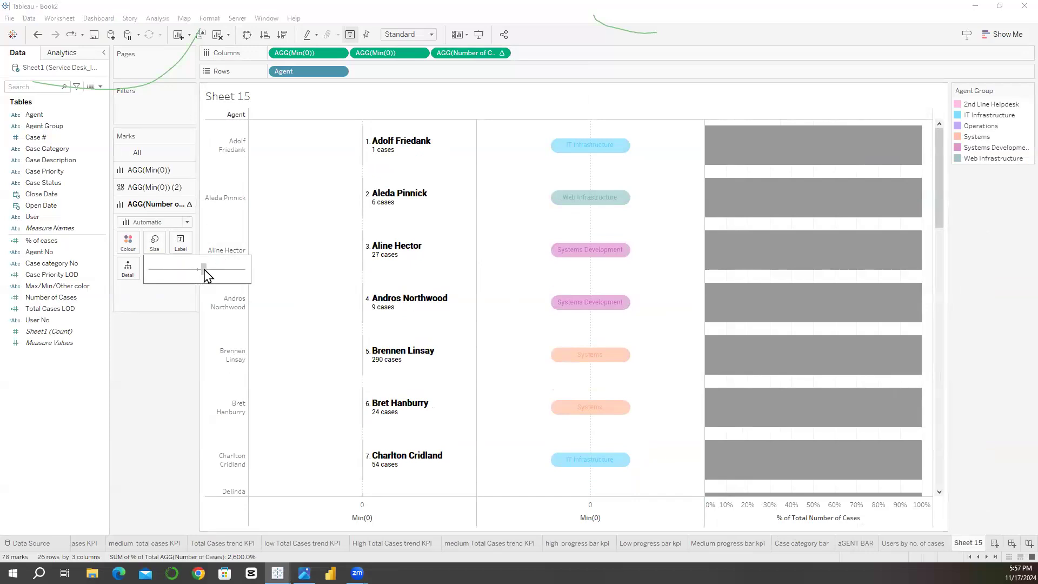
drag(205, 269, 197, 269)
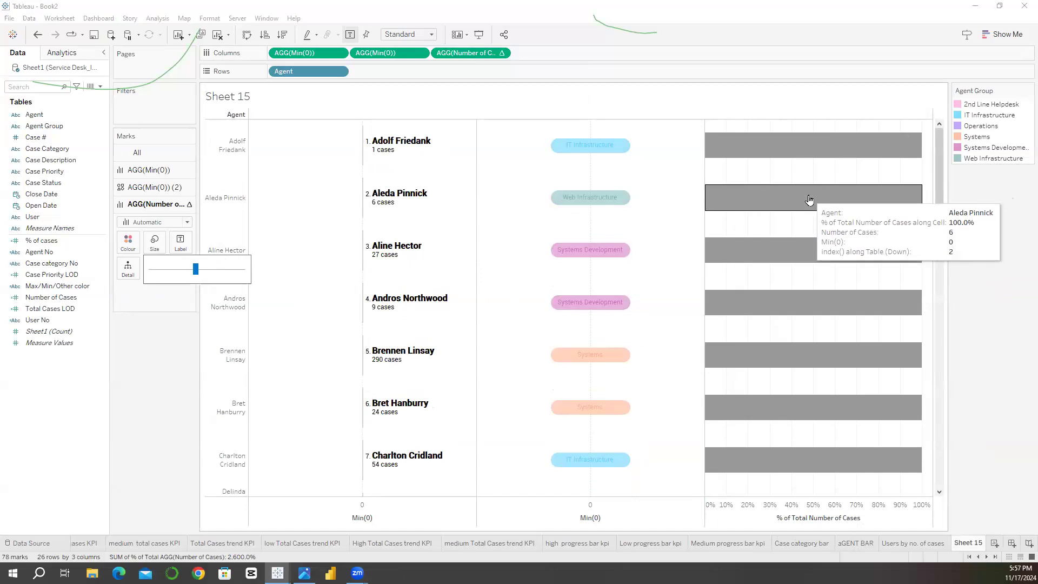
click(163, 416)
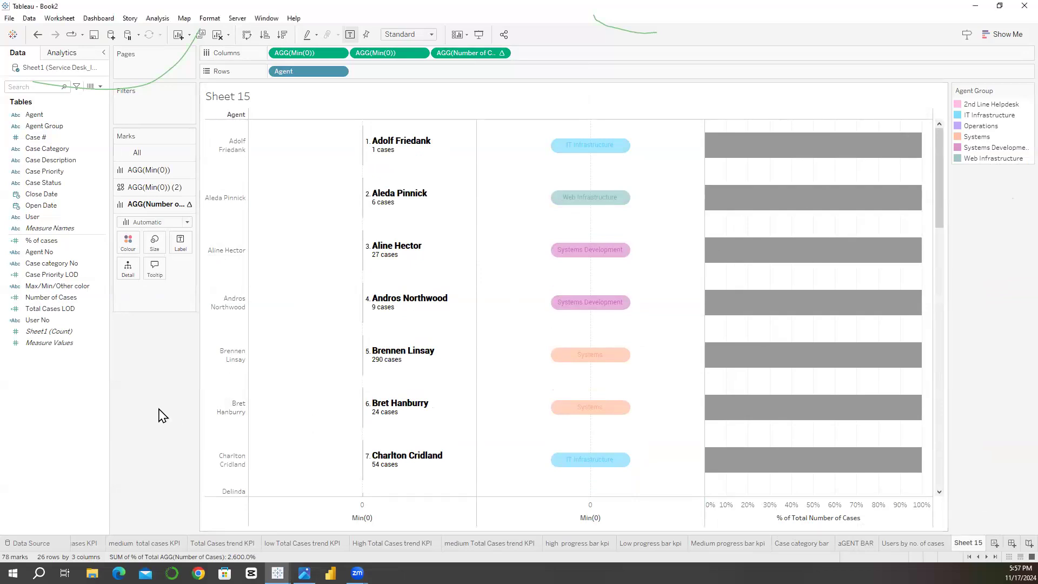
Step: Colour the percentage-of-total Number of Cases bars by Case Priority
click(41, 172)
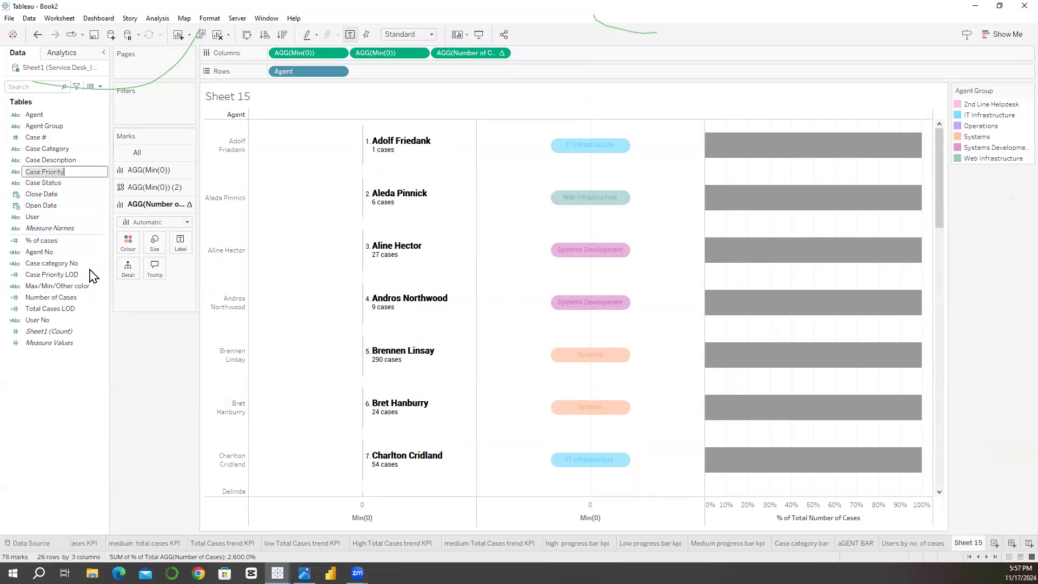
click(139, 300)
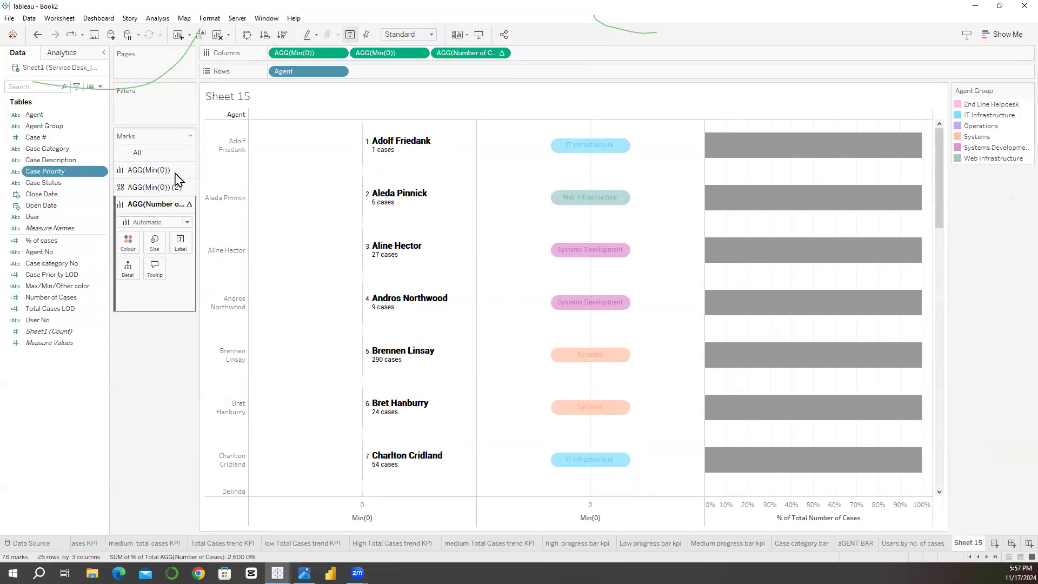
click(162, 187)
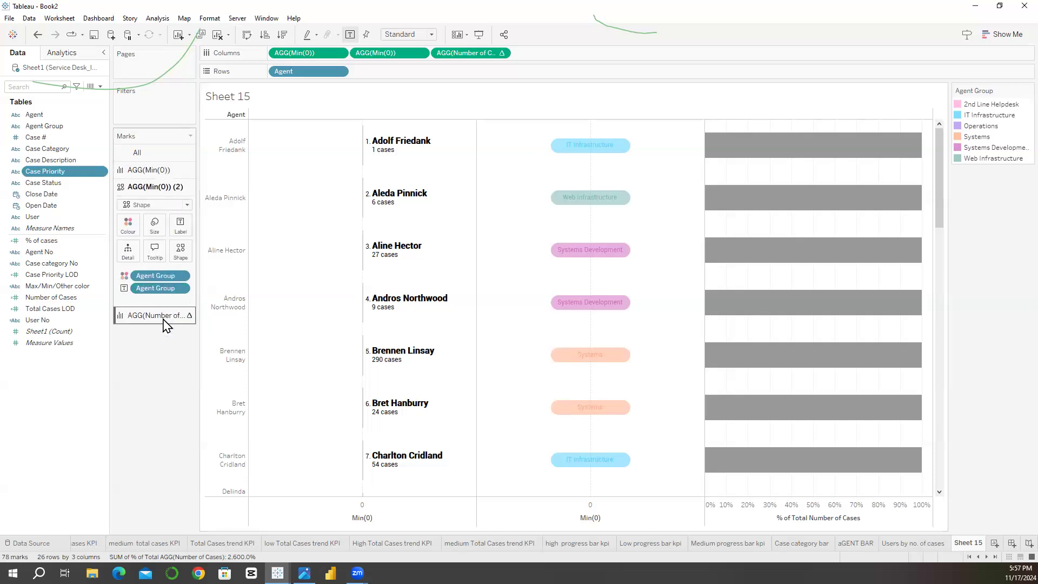
click(162, 317)
drag(45, 171, 129, 243)
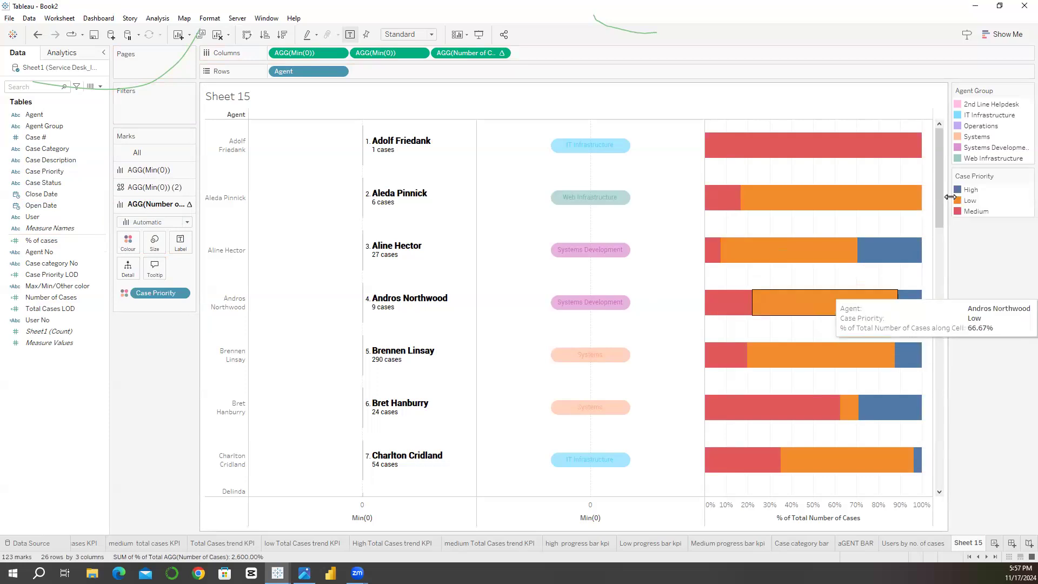
Step: Set the colour of the High Case Priority to magenta #ff55ff
drag(943, 211, 951, 503)
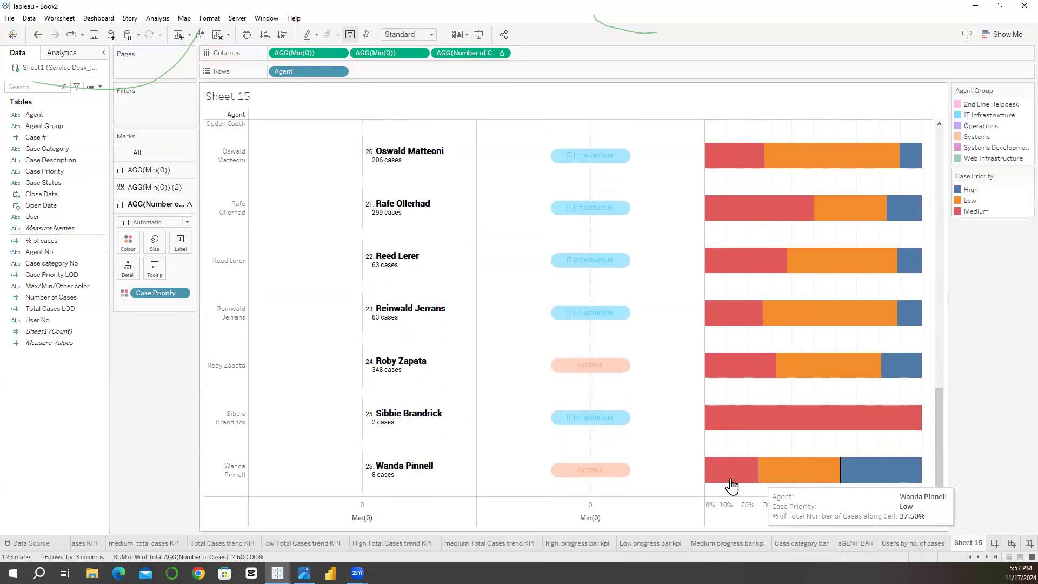
drag(939, 465, 939, 143)
double_click(968, 189)
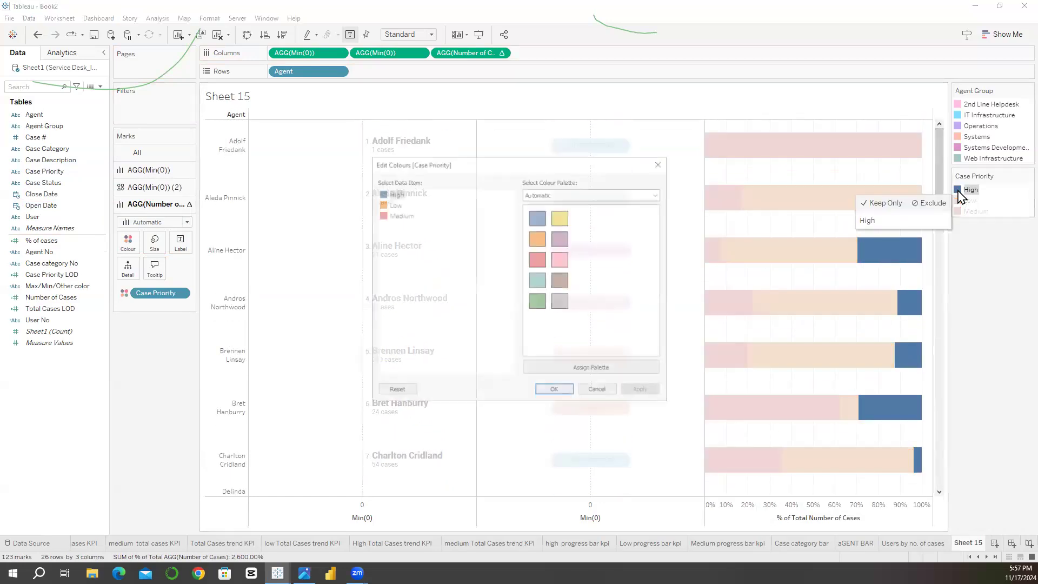
double_click(383, 196)
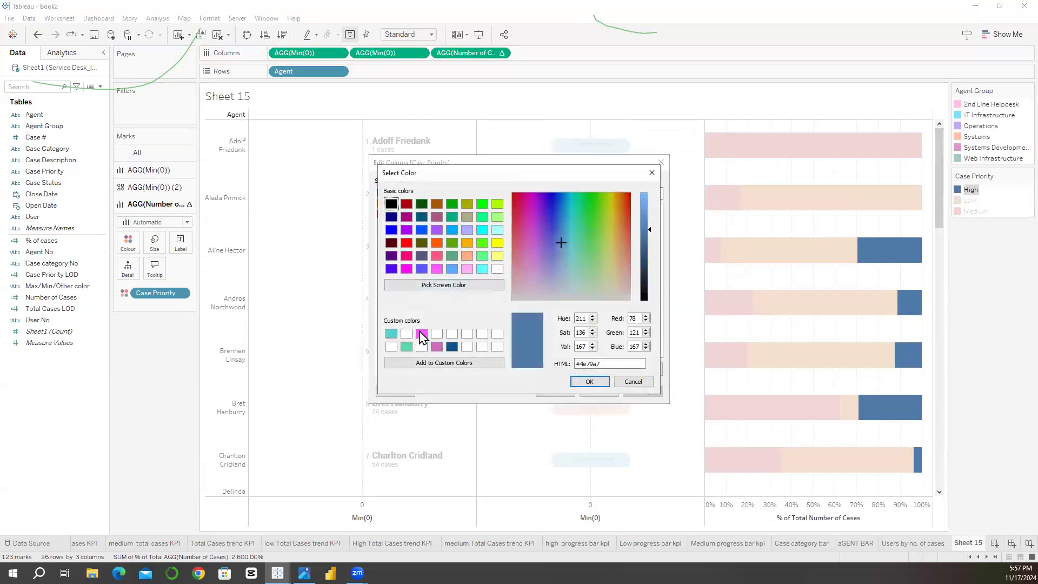
click(436, 268)
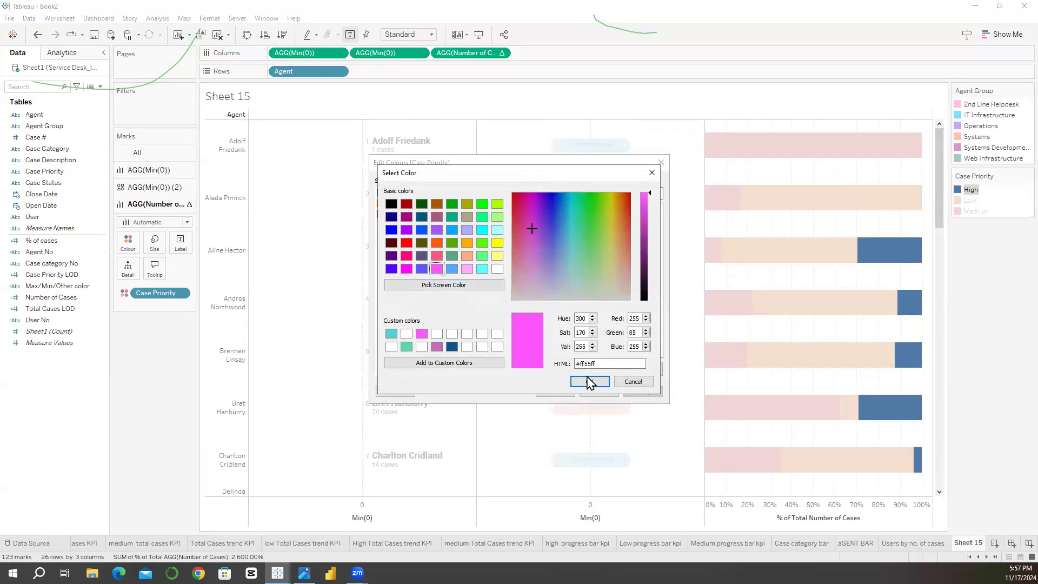
click(589, 382)
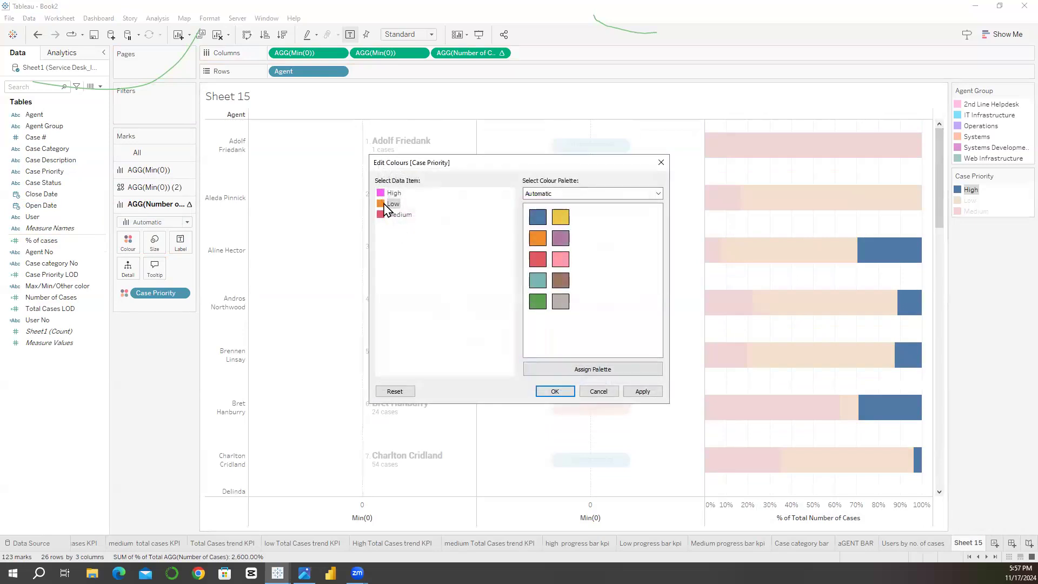
Step: Set the Low Case Priority colour to turquoise #4fd2d2 and Medium to light grey, and apply the colours
double_click(387, 205)
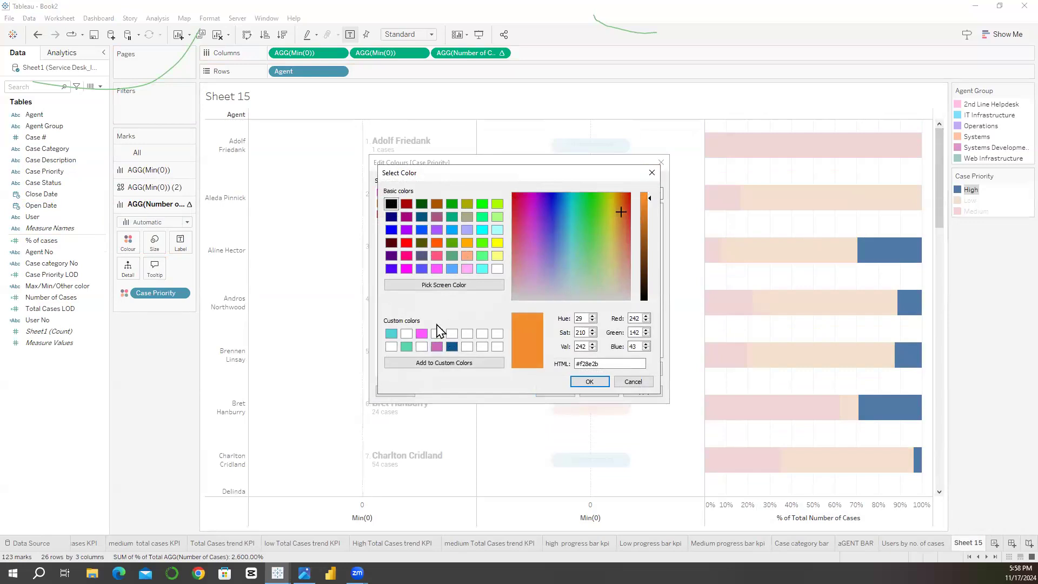
click(390, 334)
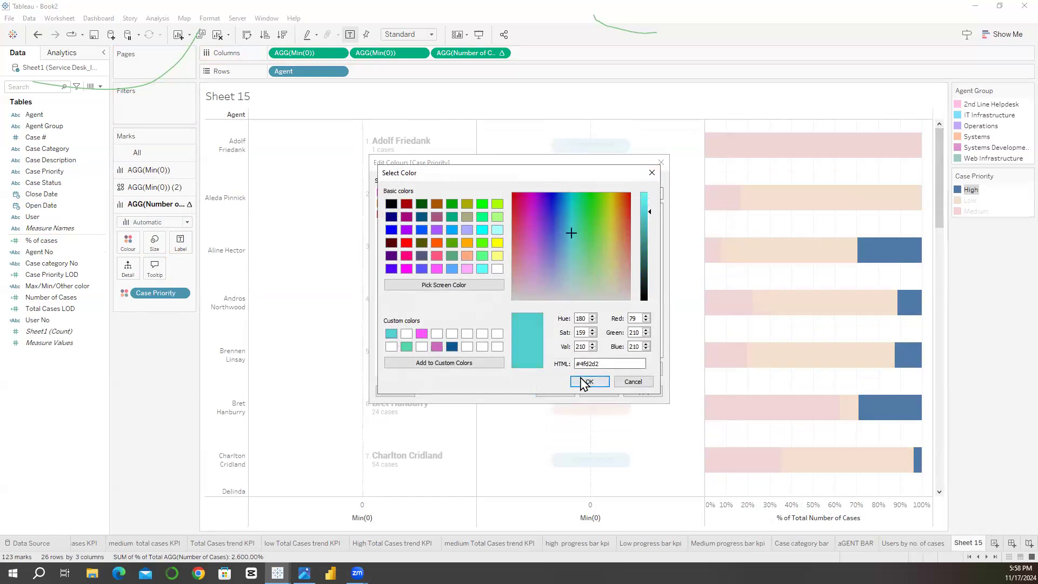
click(579, 379)
double_click(396, 216)
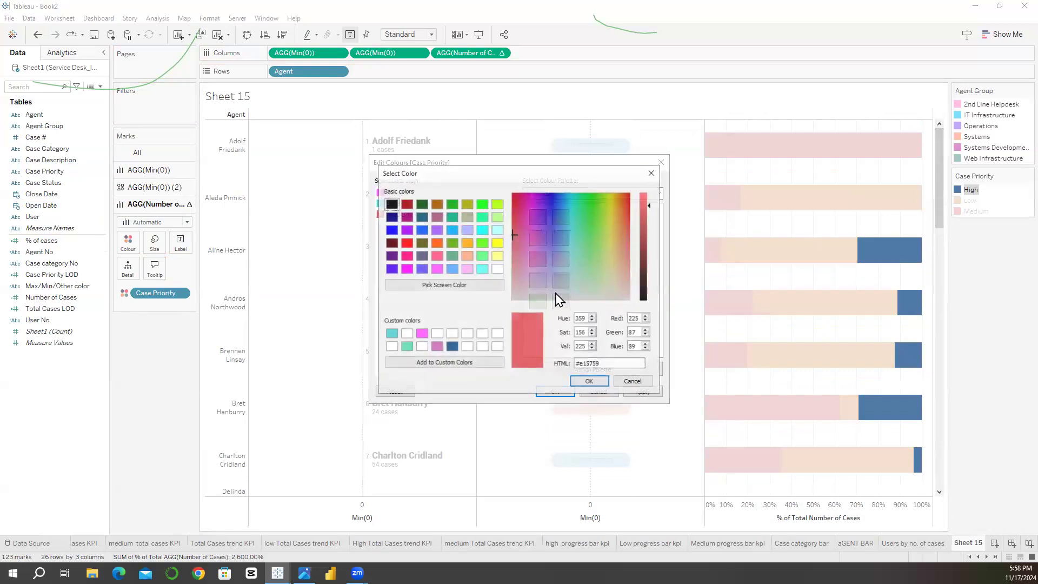
click(568, 294)
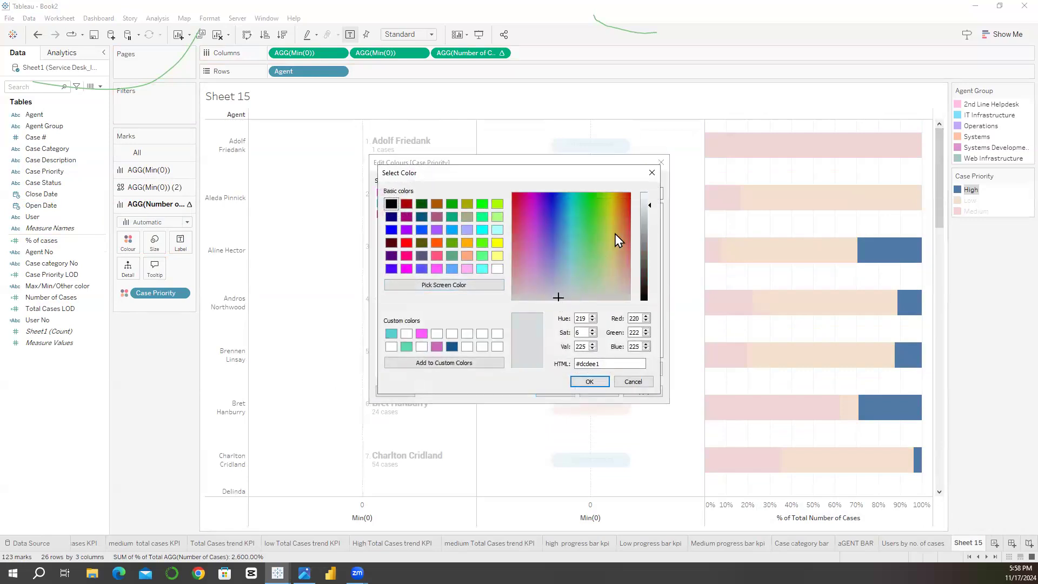
click(590, 381)
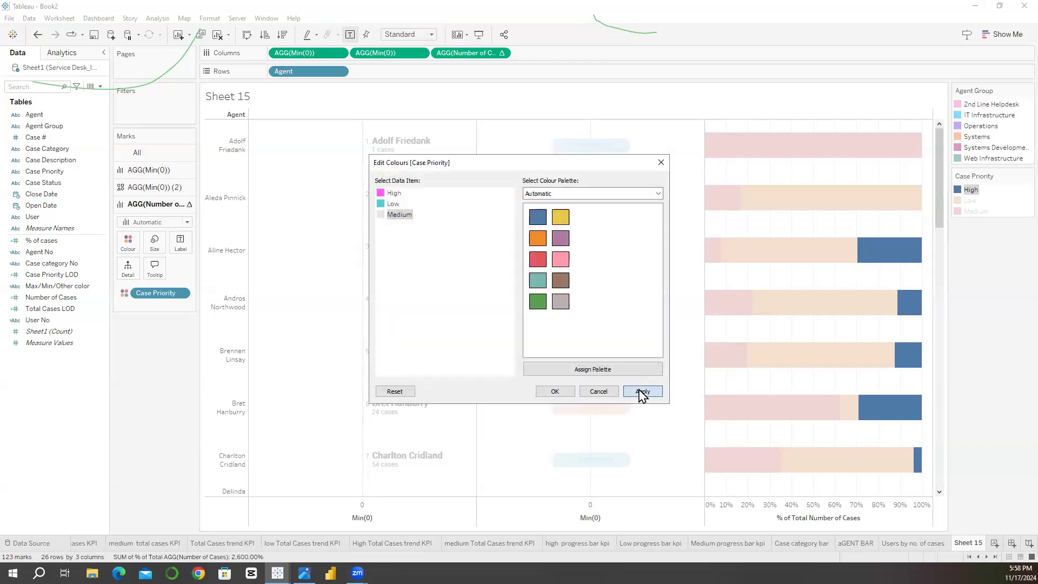
click(642, 392)
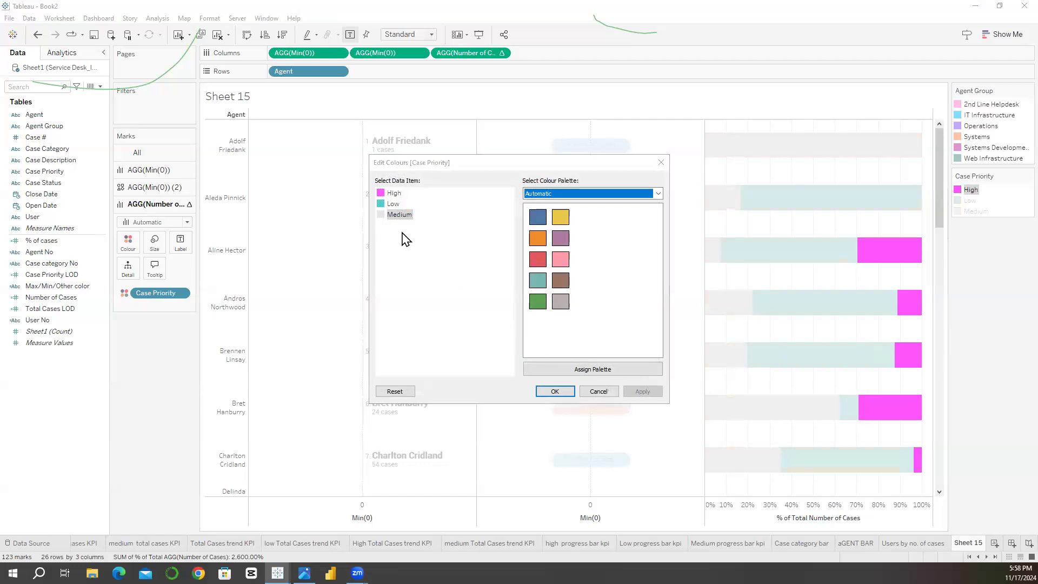
Step: Change the High Case Priority colour to orange-red, apply it and close the colour settings
double_click(382, 195)
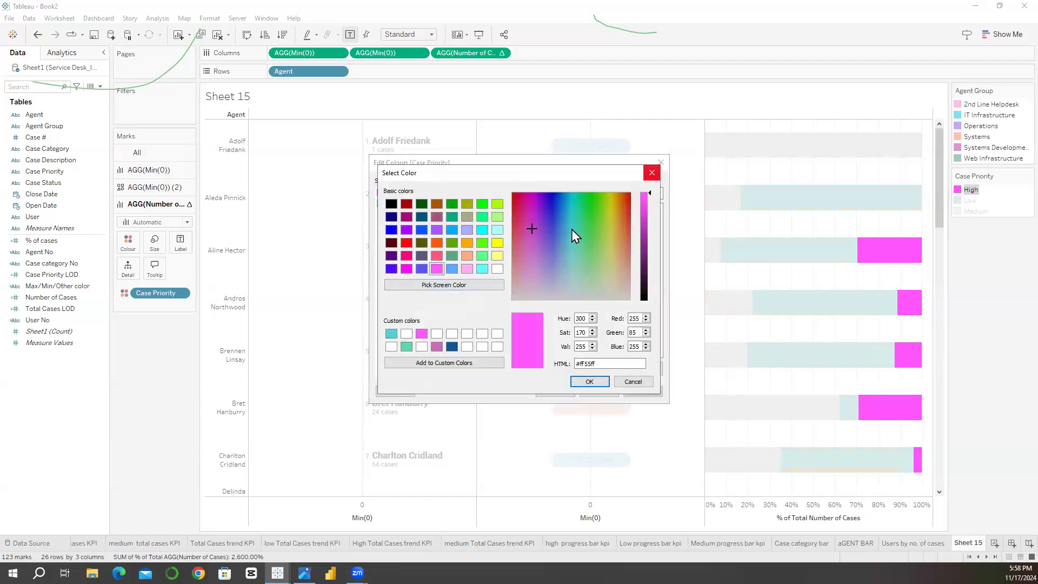
click(653, 172)
click(539, 259)
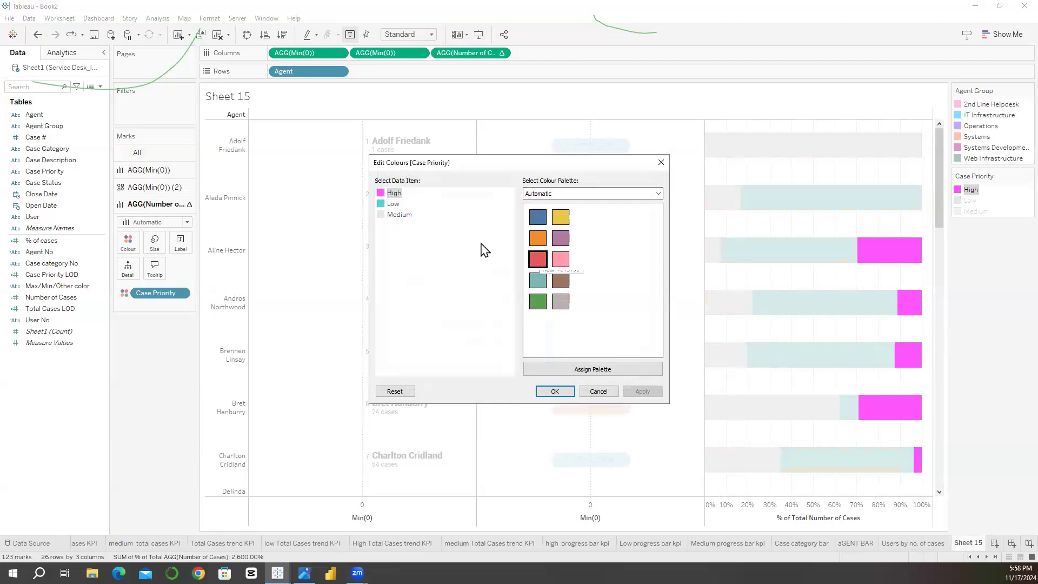
double_click(384, 198)
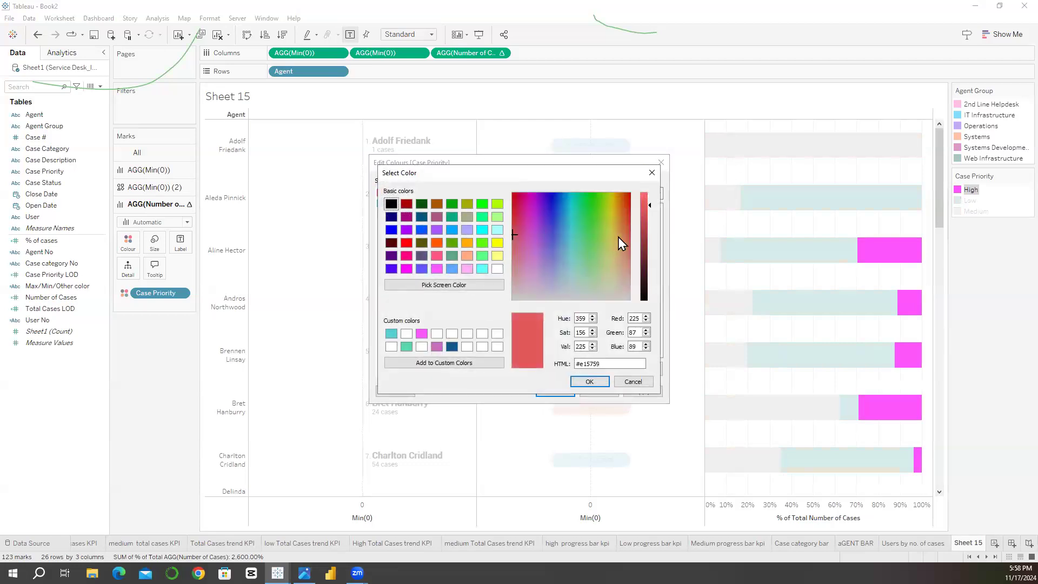
mouse_move(630, 208)
mouse_down()
mouse_move(622, 222)
mouse_move(626, 205)
mouse_up()
click(595, 382)
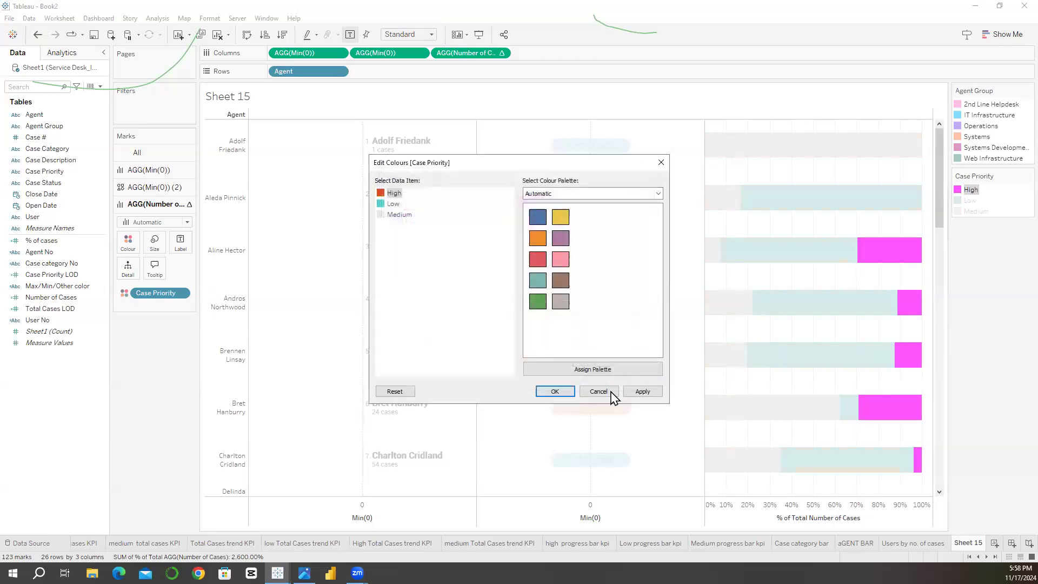
click(643, 391)
key(Return)
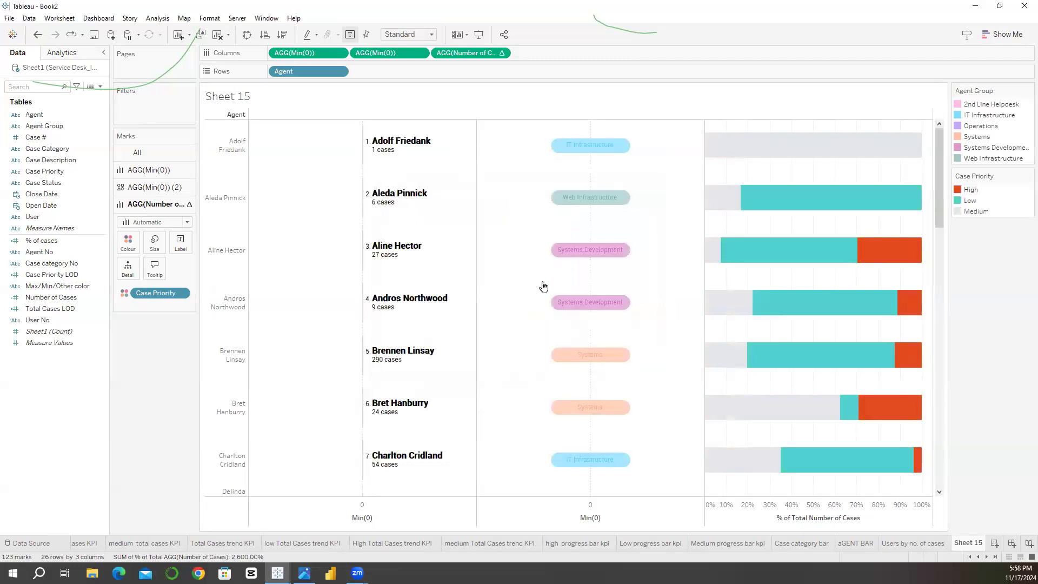
Step: Reduce the opacity of the Case Priority bars to 72%
click(136, 250)
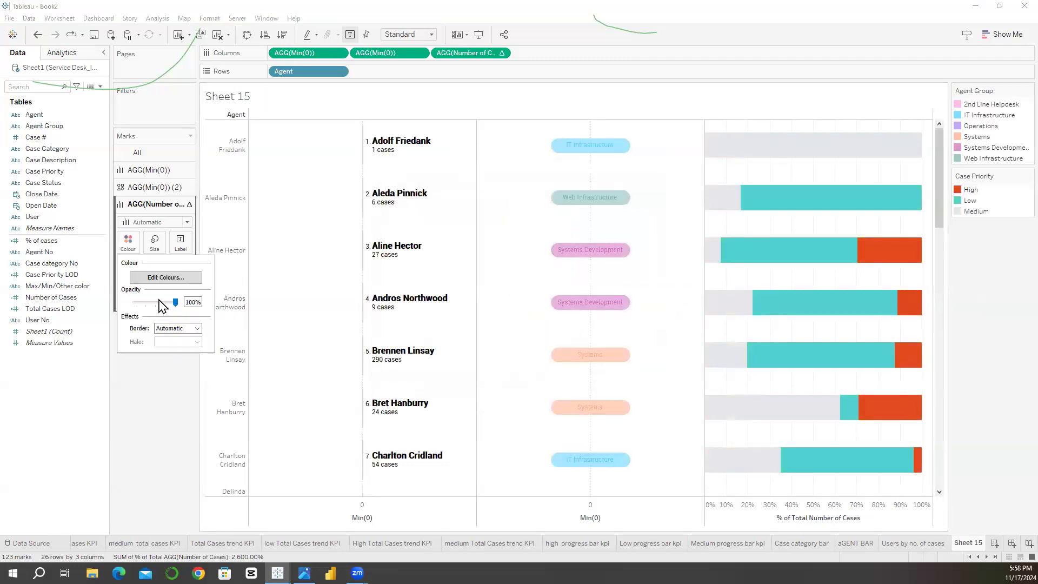
drag(162, 299, 165, 299)
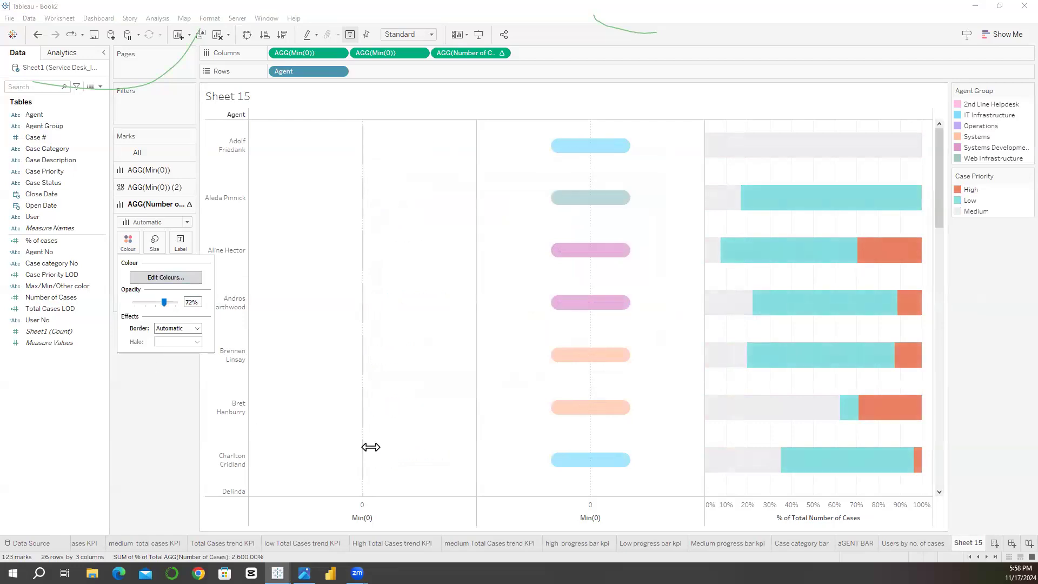
click(1000, 236)
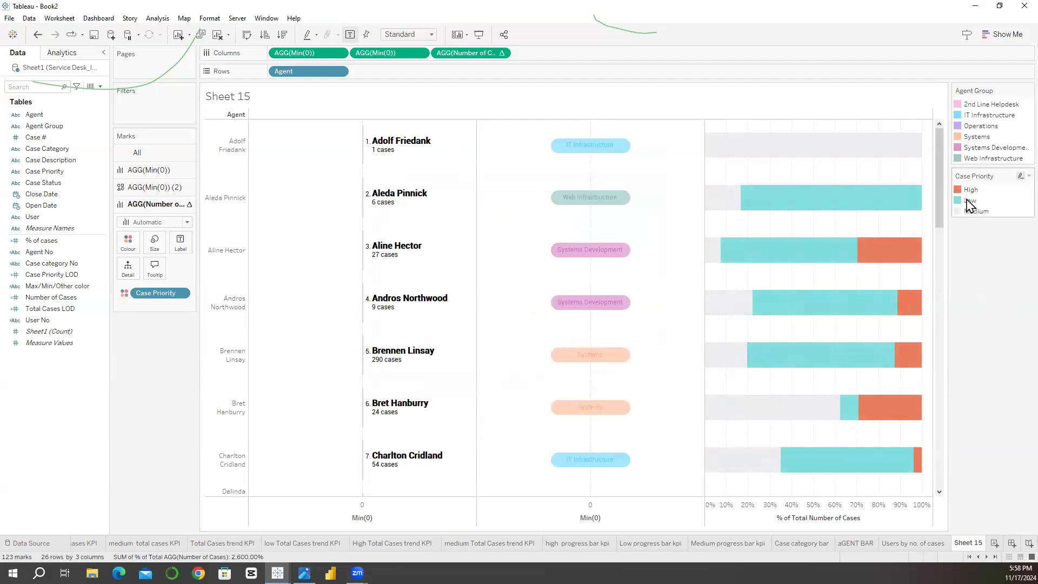
Step: Reorder the Case Priority legend so that Low comes after Medium, and clear the highlight
click(971, 200)
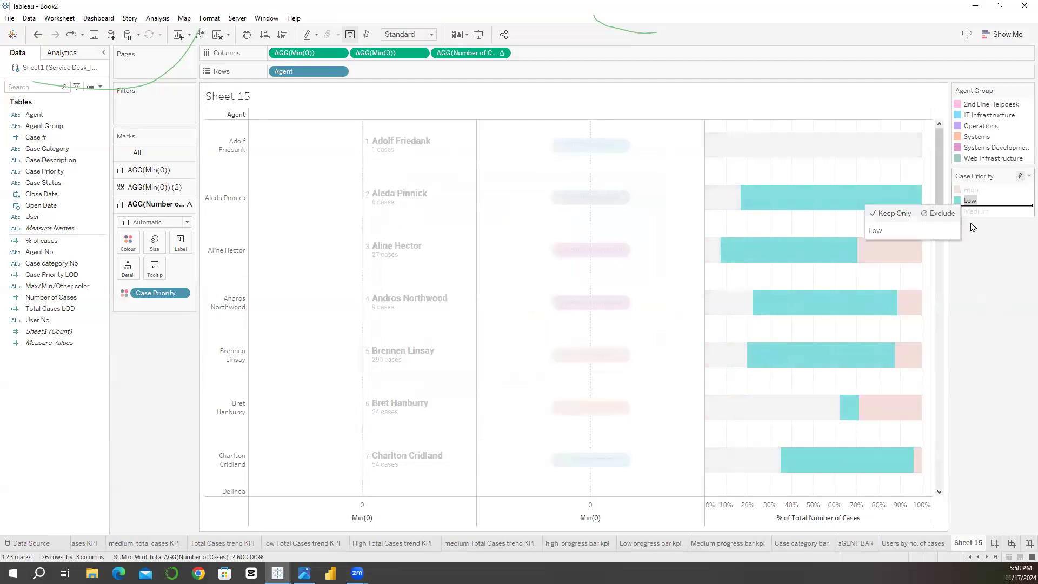
click(971, 201)
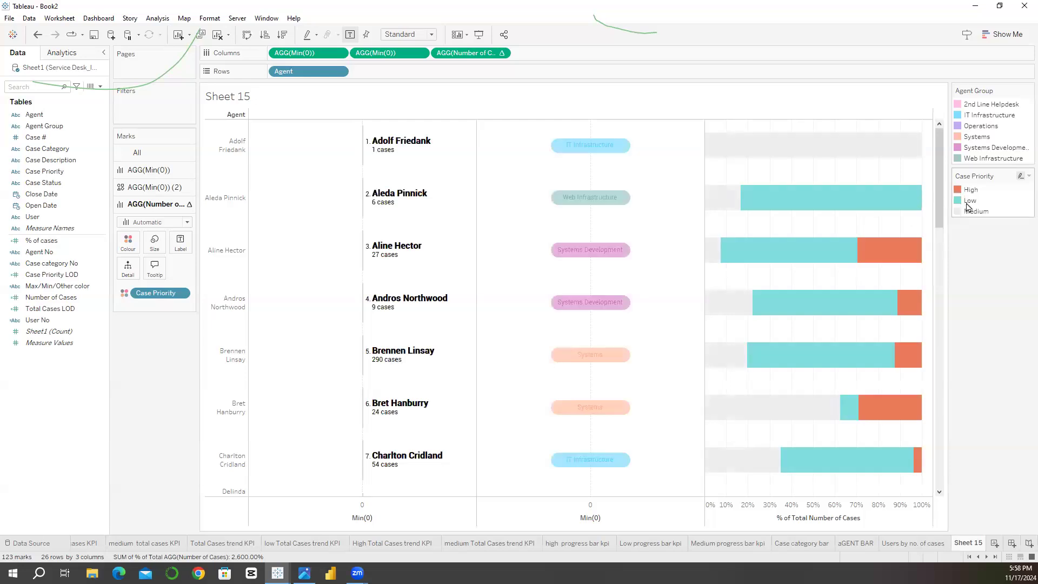
click(967, 203)
drag(966, 205, 968, 237)
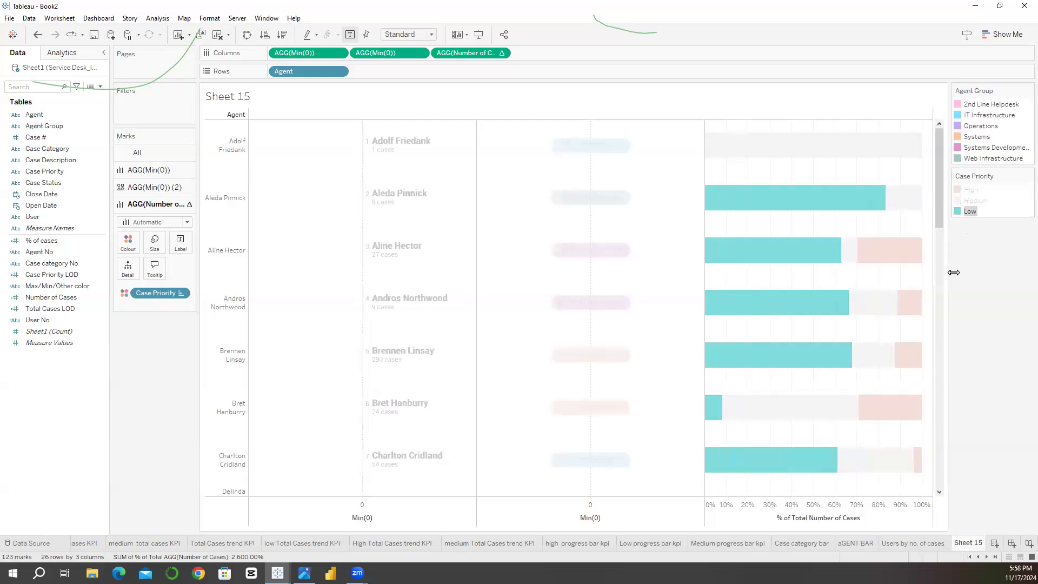
click(498, 424)
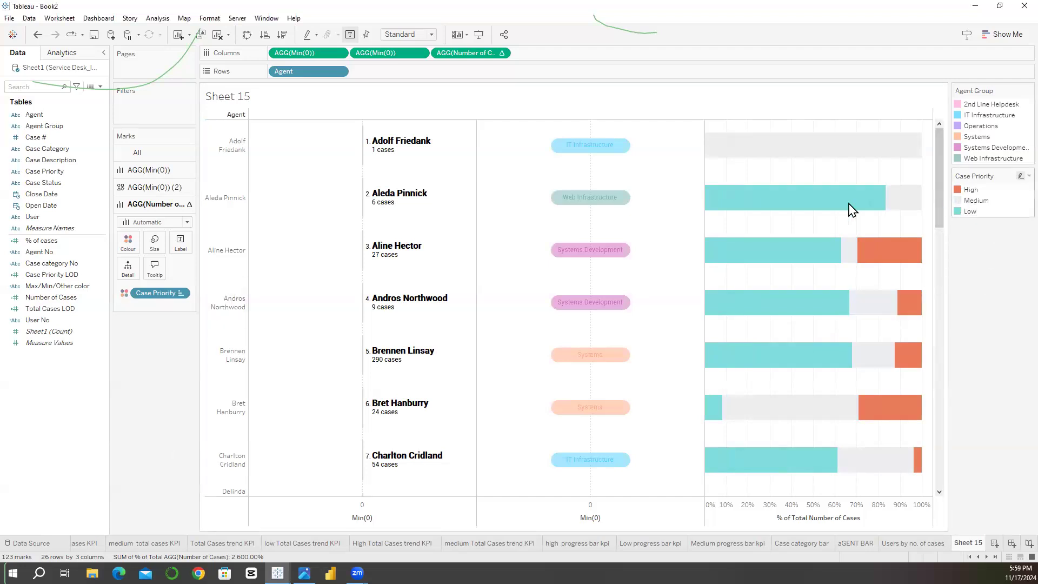
Step: Set the colour of the High Case Priority to pink #ff9da7 and apply it to the bars
double_click(971, 190)
double_click(383, 194)
click(602, 364)
key(ctrl+a)
key(ctrl+v)
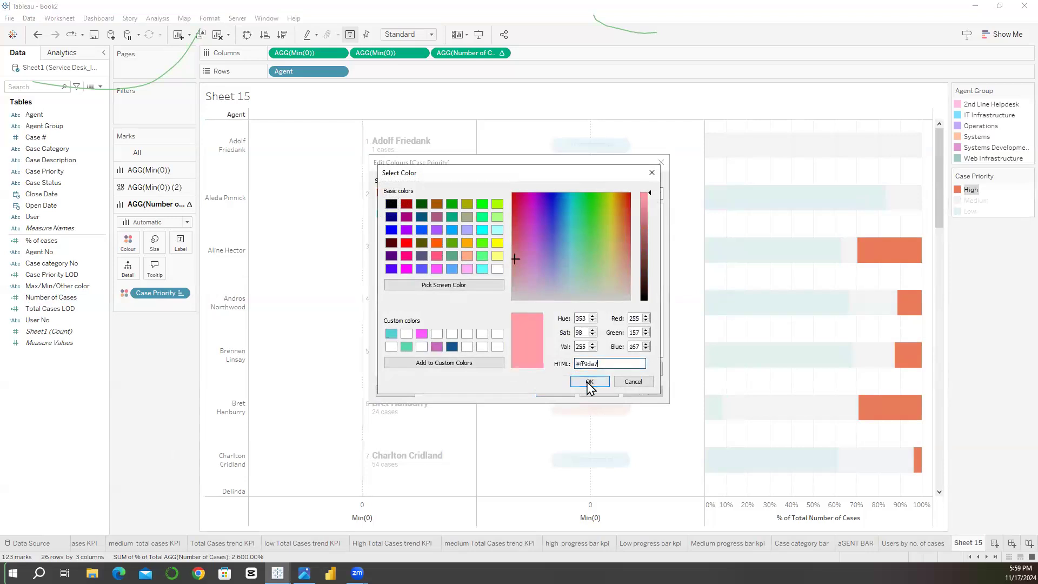
click(589, 382)
click(556, 387)
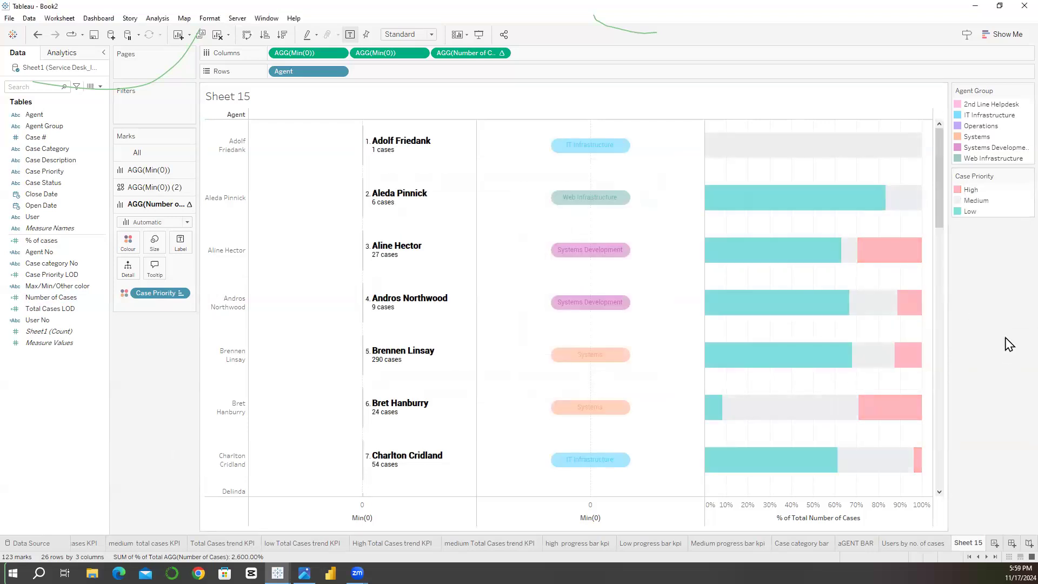
Step: Label the Case Priority bars with the percentage of total Number of Cases
drag(944, 219, 938, 173)
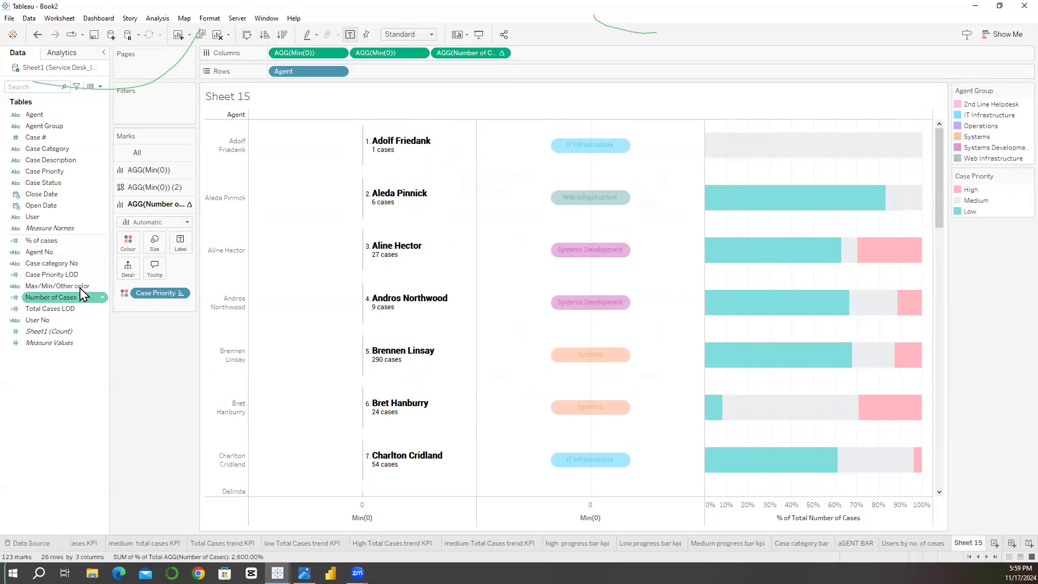
drag(474, 54, 181, 245)
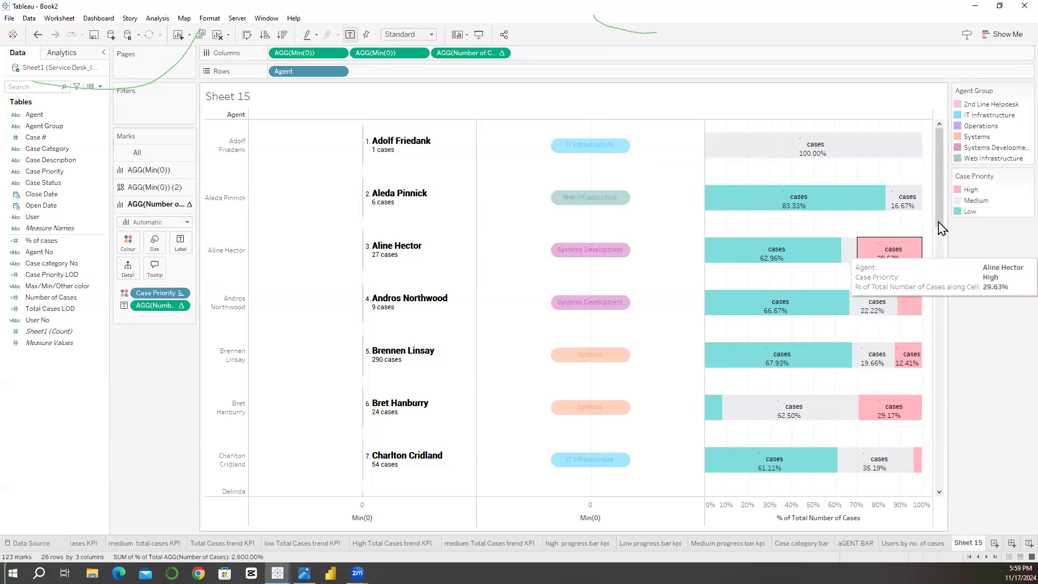
scroll(947, 260, down, 1)
scroll(947, 260, down, 3)
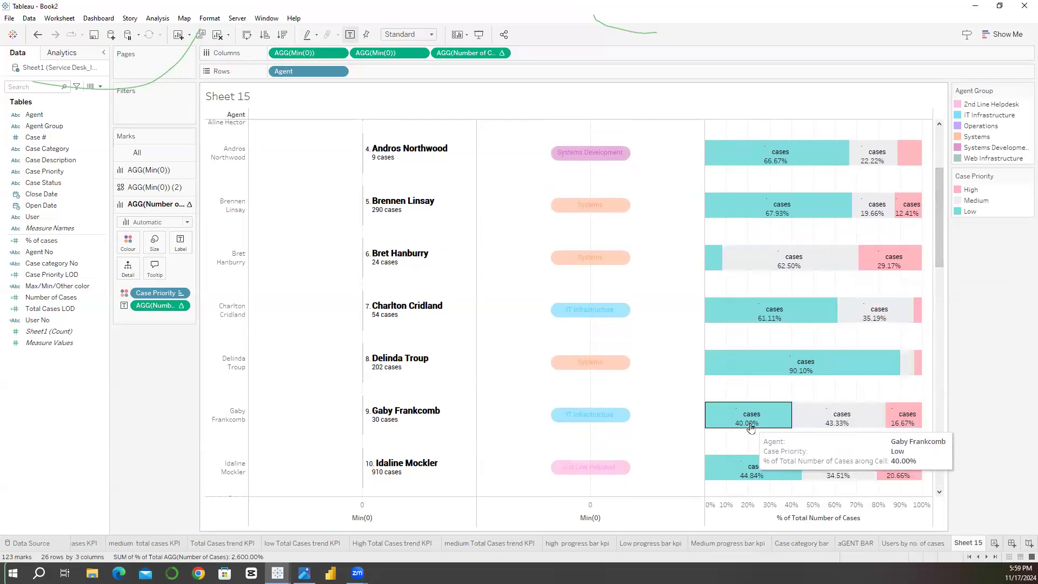
Step: Edit the bar label text to keep only the % of Total Number of Cases field, removing the index, agent and cases text
click(179, 249)
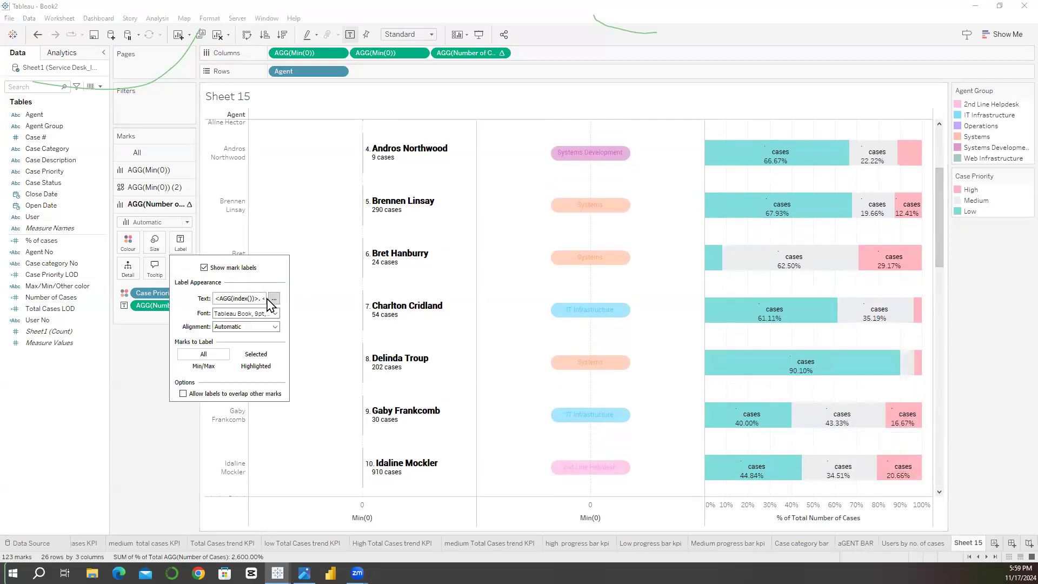
click(274, 299)
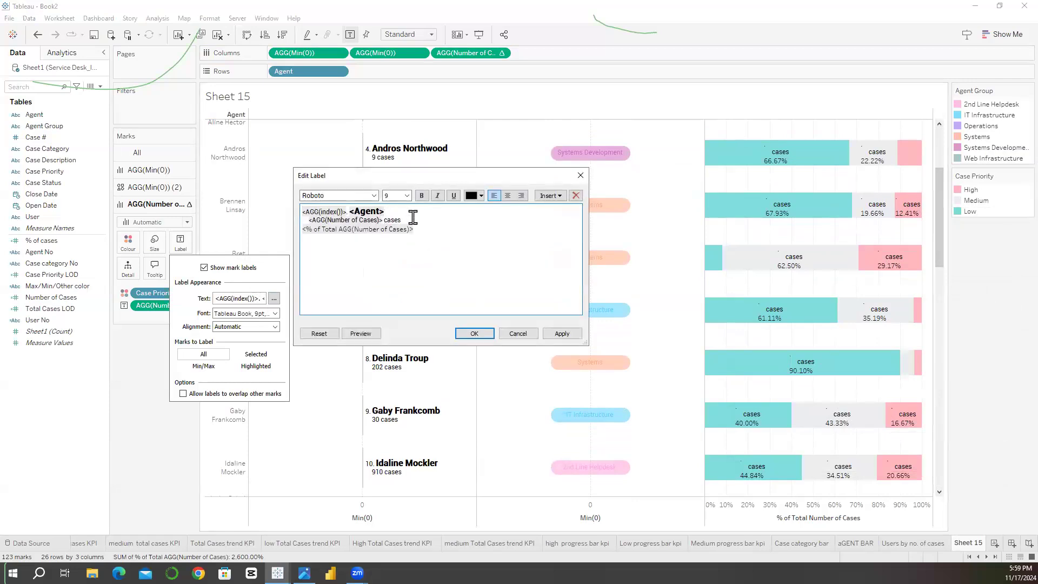
shift+click(294, 216)
key(BackSpace)
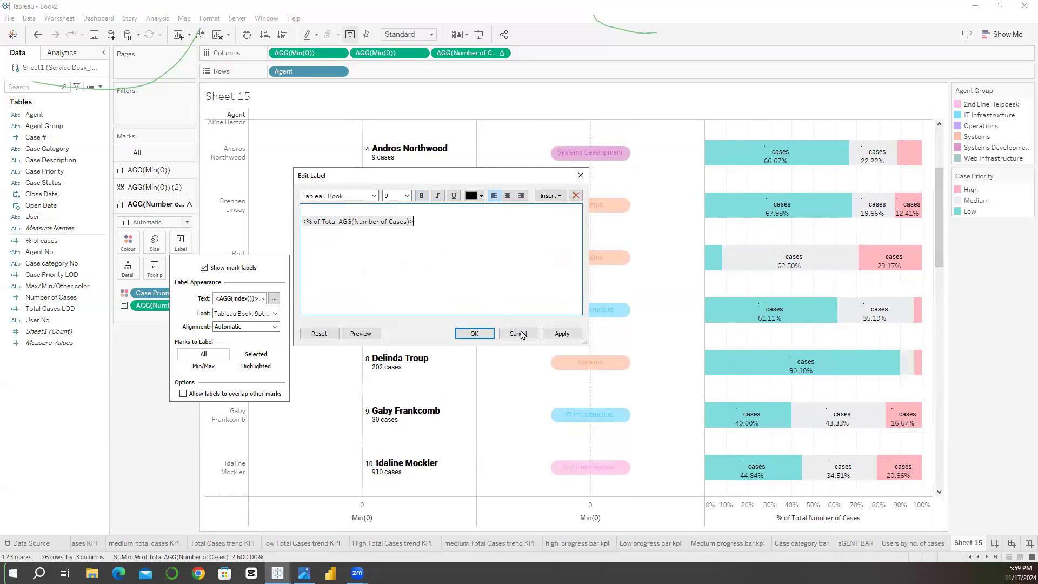
click(474, 334)
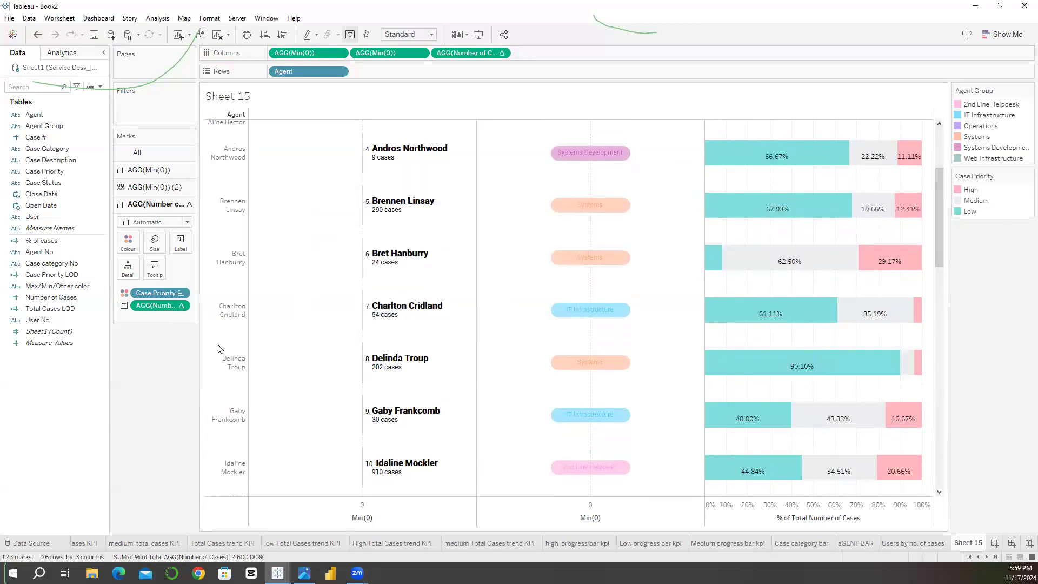
Step: Change the font of the percentage bar labels to Roboto
click(181, 242)
click(270, 314)
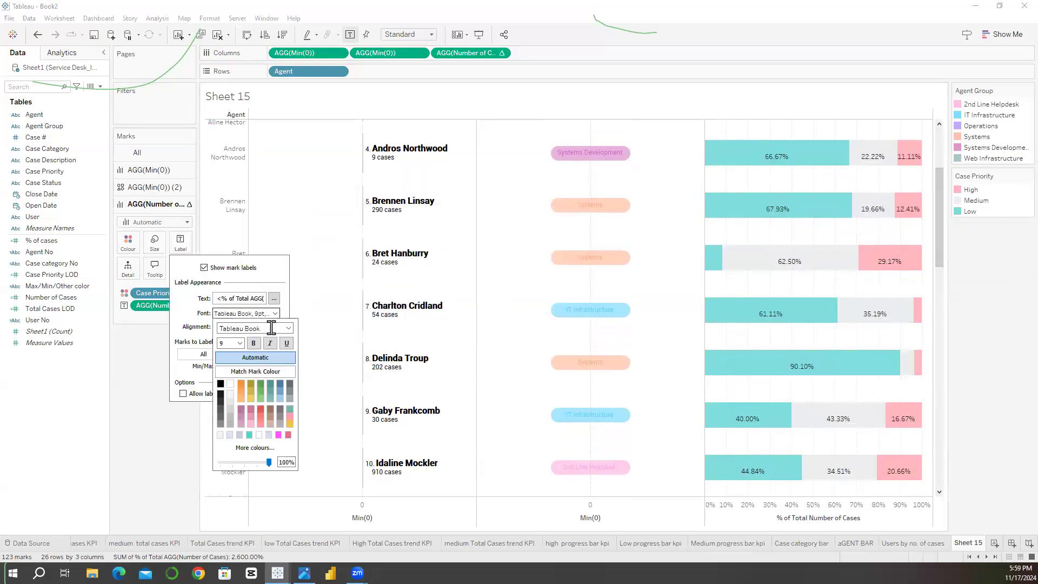
click(289, 329)
scroll(258, 271, up, 3)
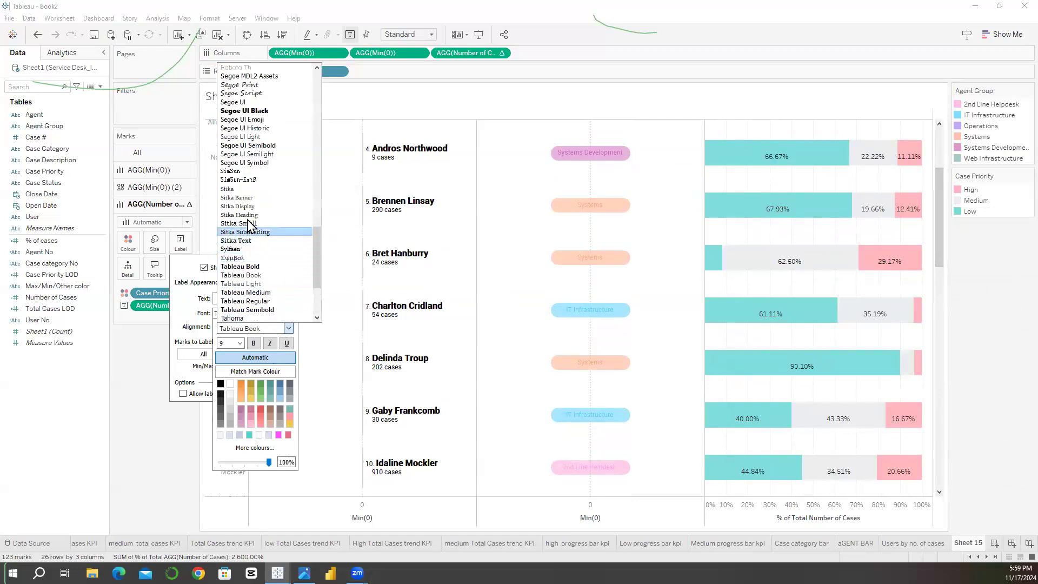
scroll(249, 224, up, 2)
click(250, 204)
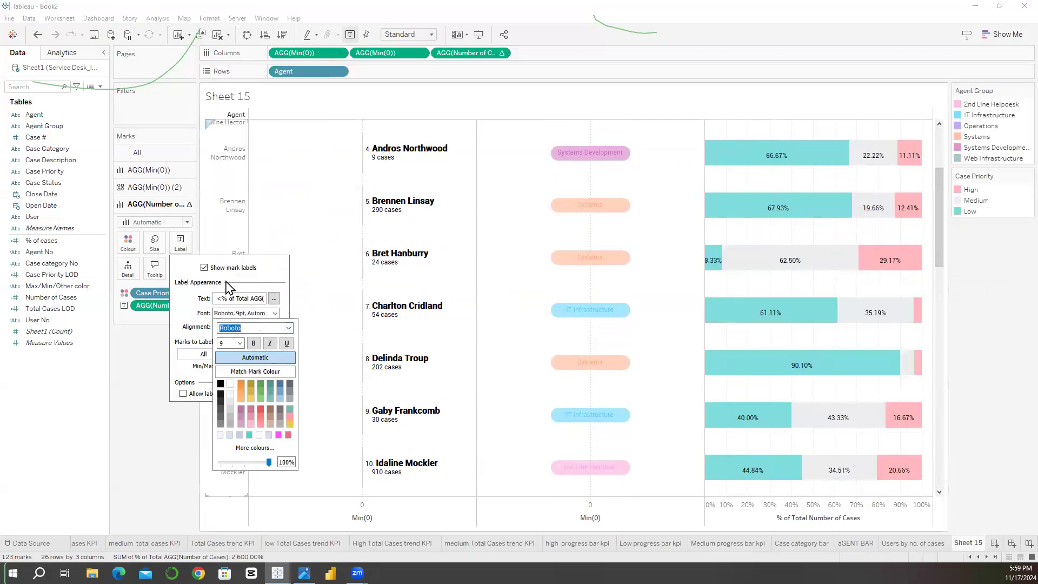
click(163, 365)
Step: Set the horizontal alignment of the percentage bar labels to centre
click(182, 245)
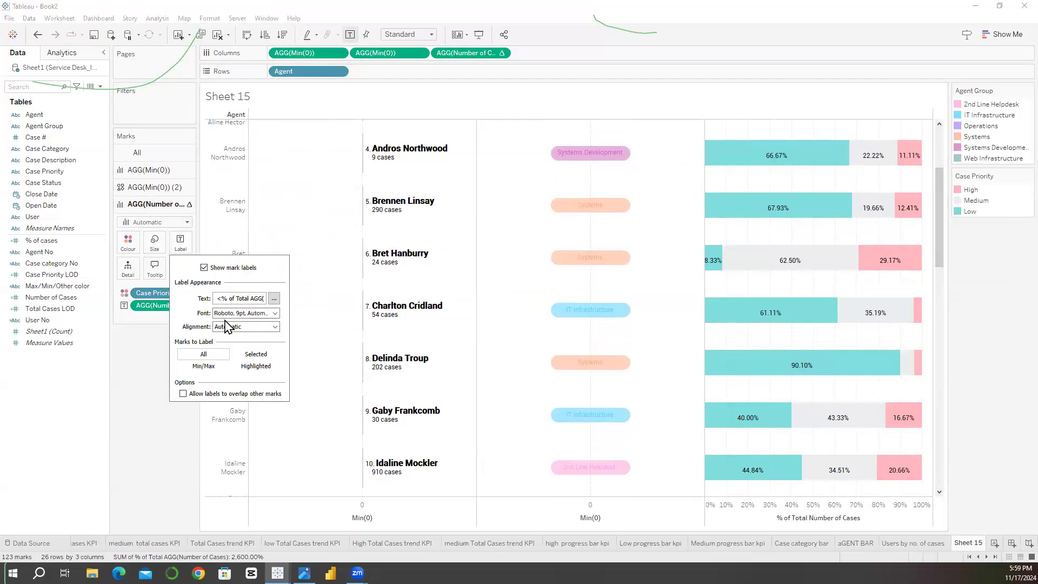
click(226, 326)
click(241, 370)
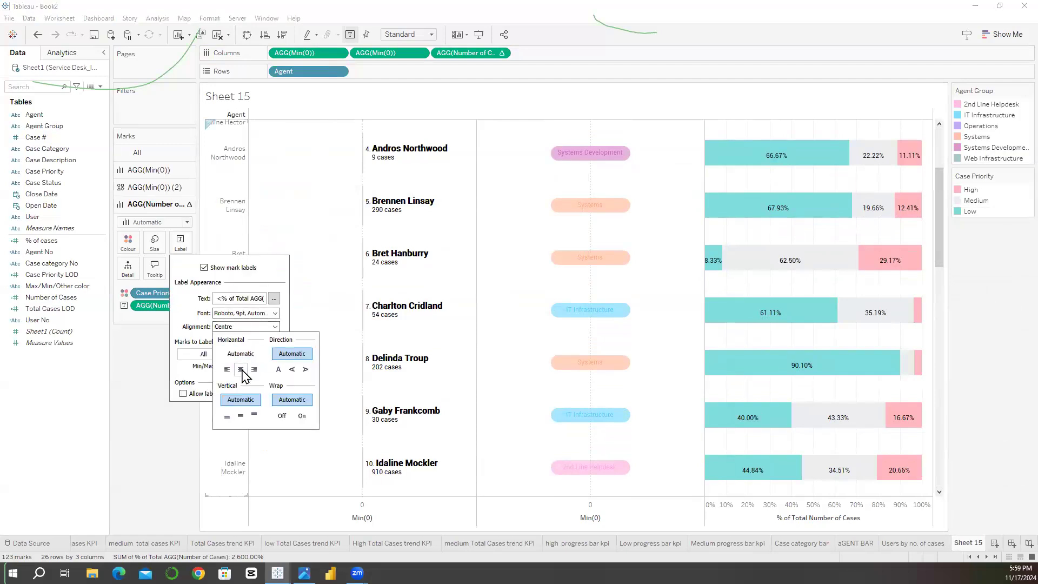
click(239, 328)
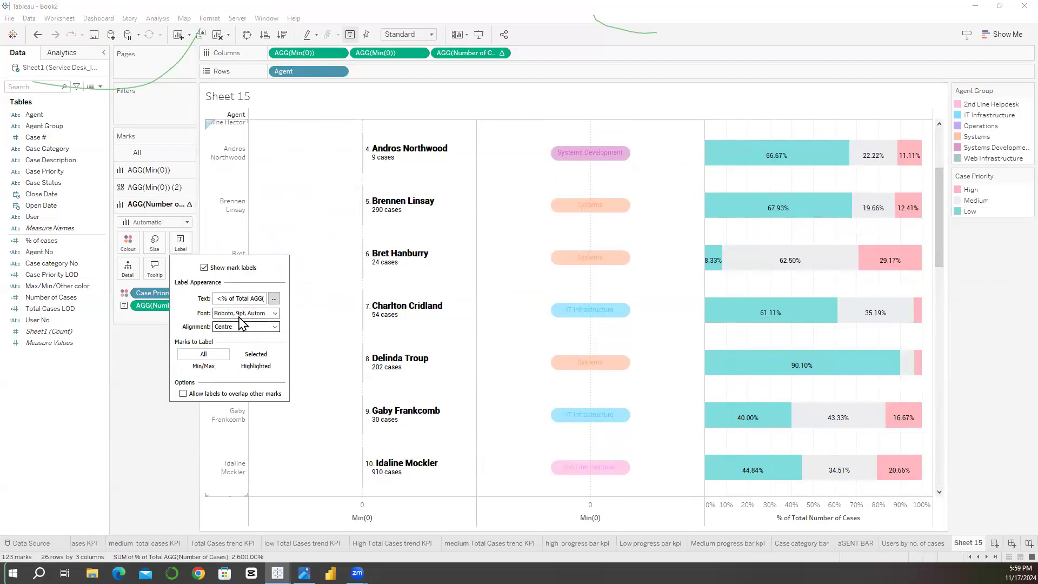
Step: Set the font colour of the percentage bar labels to Match Mark Colour
click(241, 314)
click(239, 373)
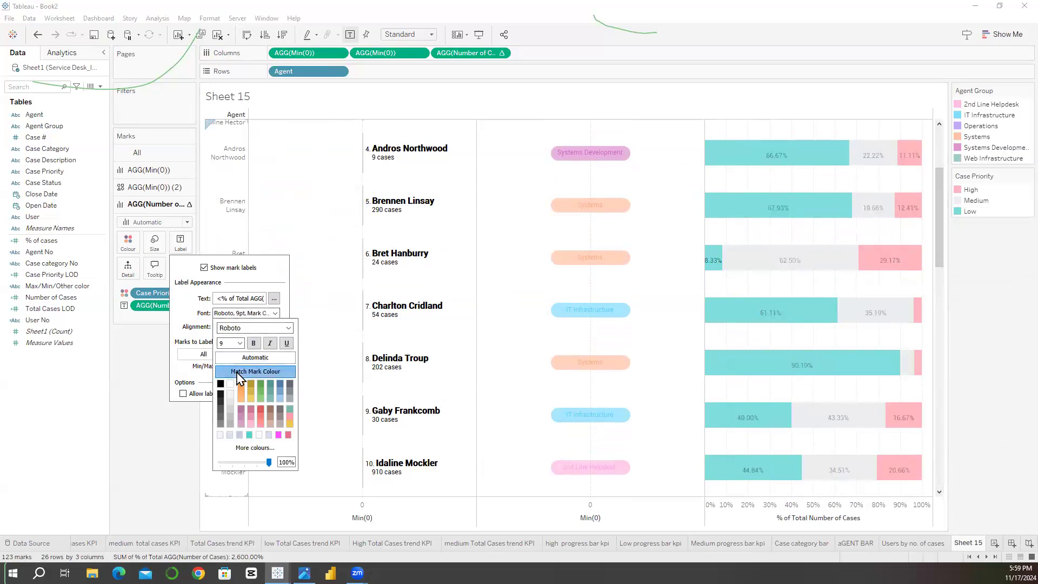
click(248, 359)
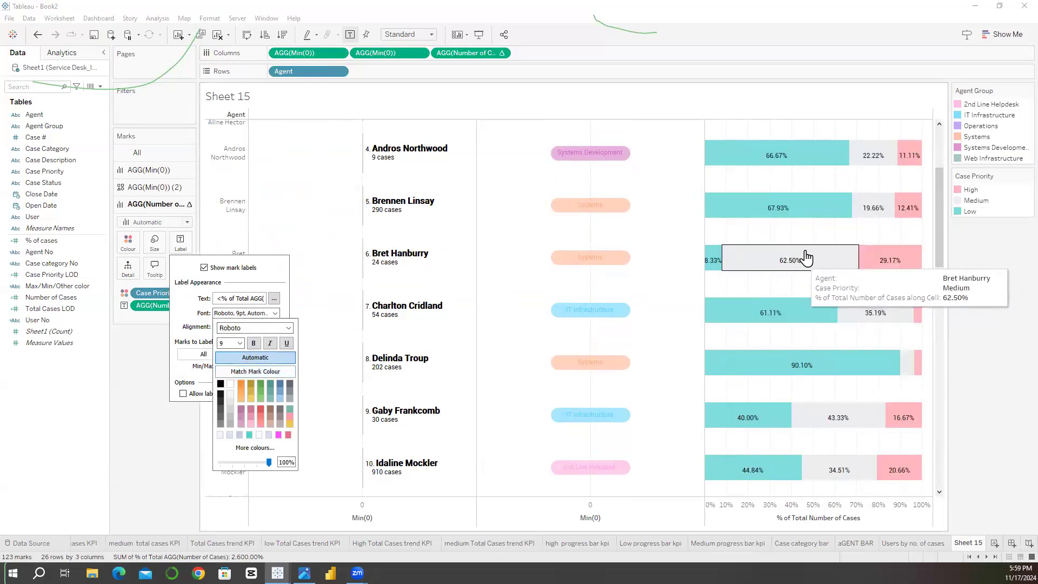
click(252, 372)
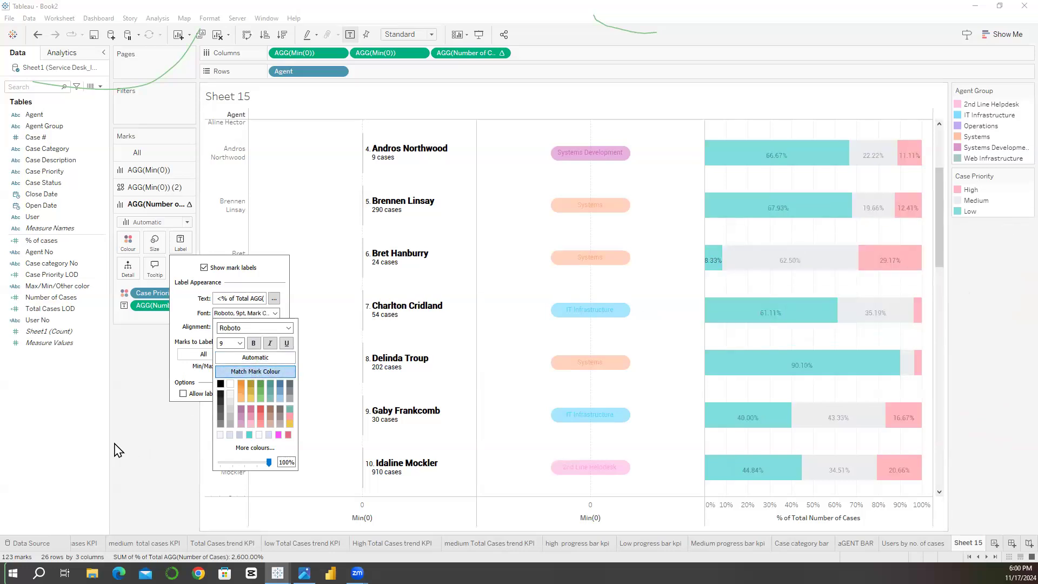
click(133, 385)
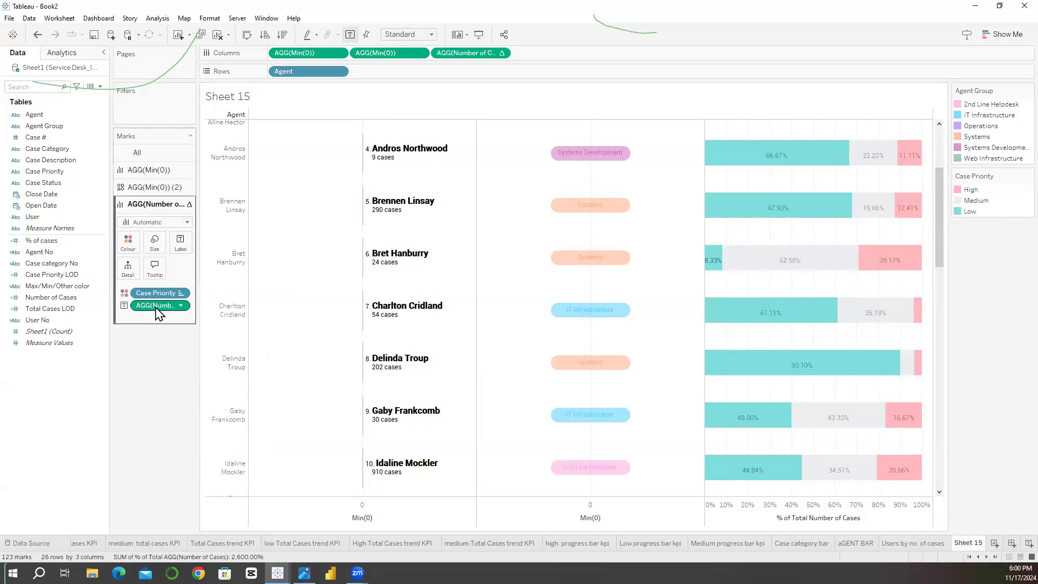
Step: Format the bar labels' numbers as Percentage with one decimal place
right_click(156, 306)
click(172, 349)
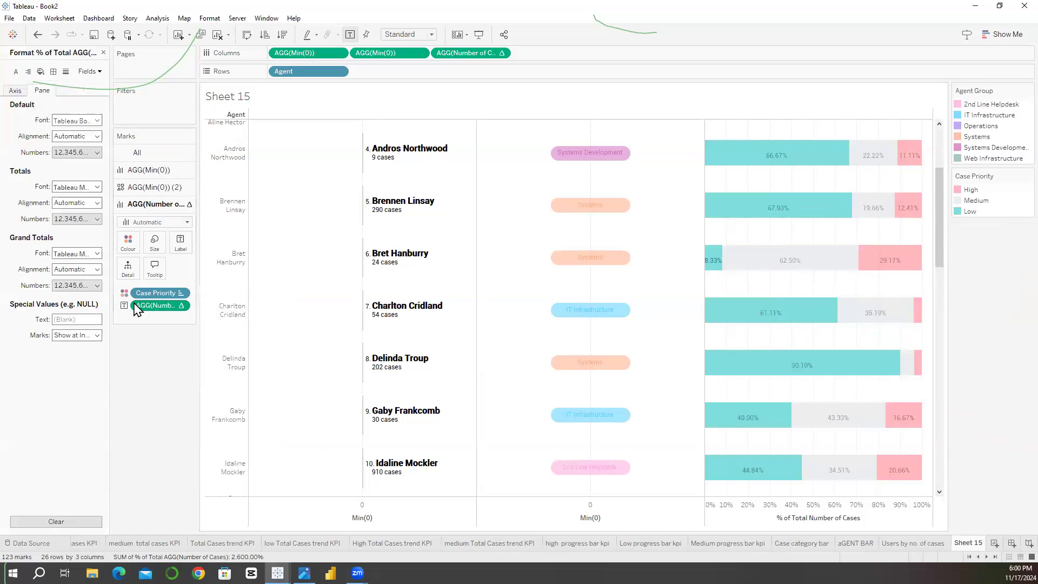
click(76, 153)
click(87, 220)
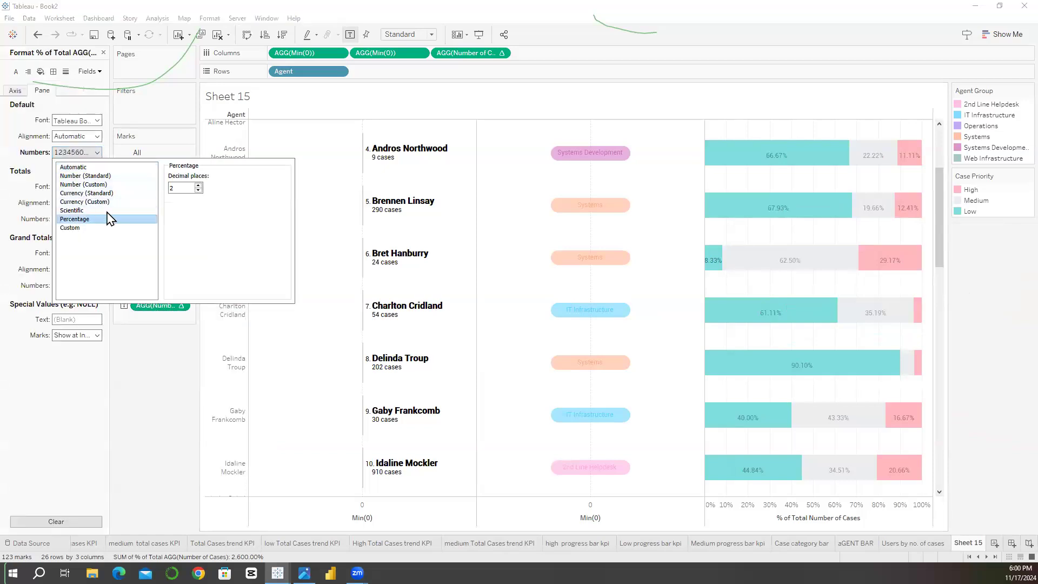
click(199, 191)
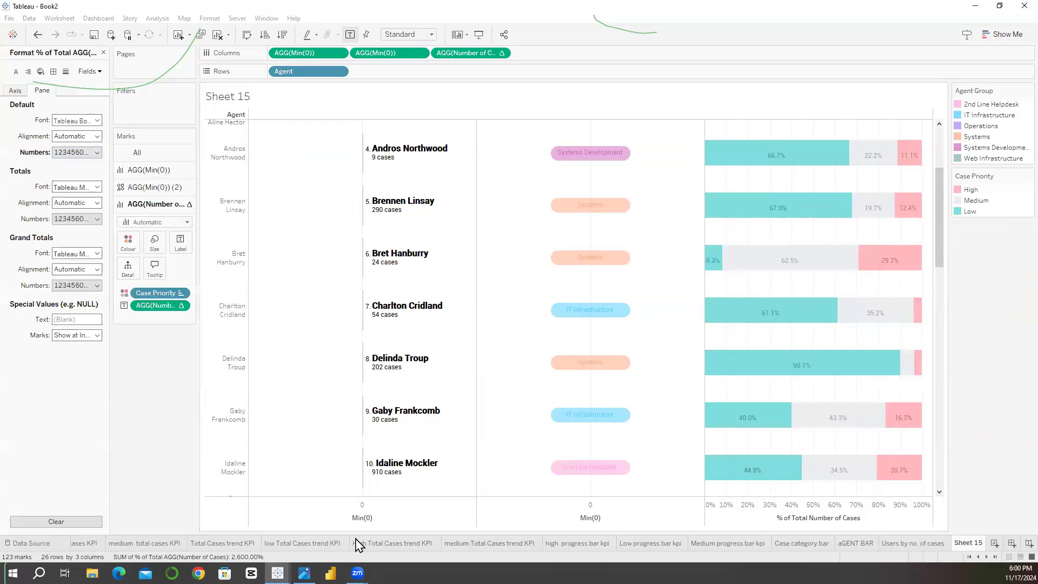
Step: Hide the header of the % of Total Number of Cases axis
right_click(766, 509)
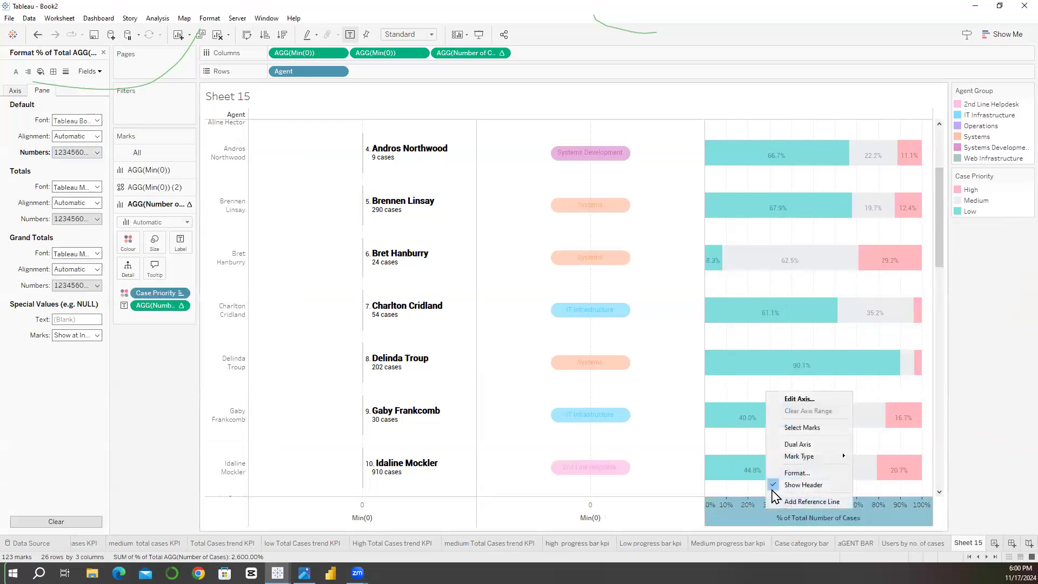
click(779, 482)
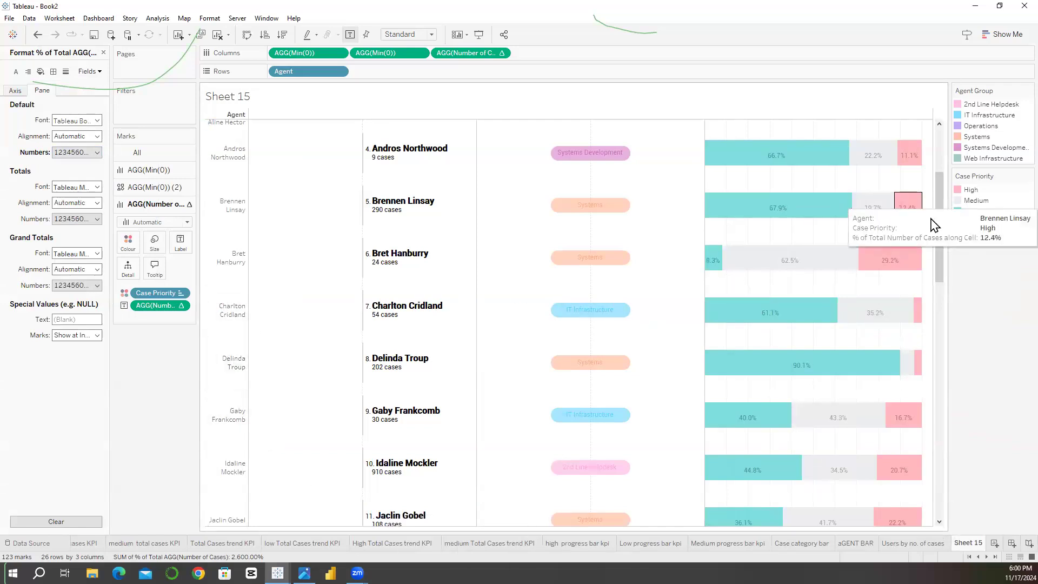
scroll(946, 313, down, 1)
drag(946, 313, 947, 123)
Step: Check the Agent Details columns in the Frame 19 (1).png dashboard mockup in the Photos viewer, and return to Tableau
click(304, 573)
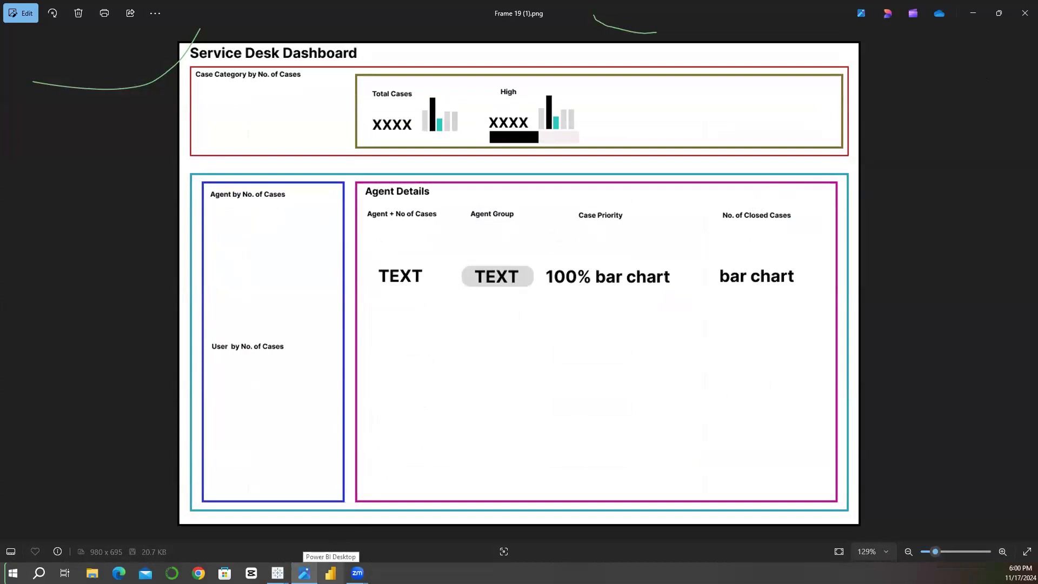
mouse_move(278, 572)
click(358, 546)
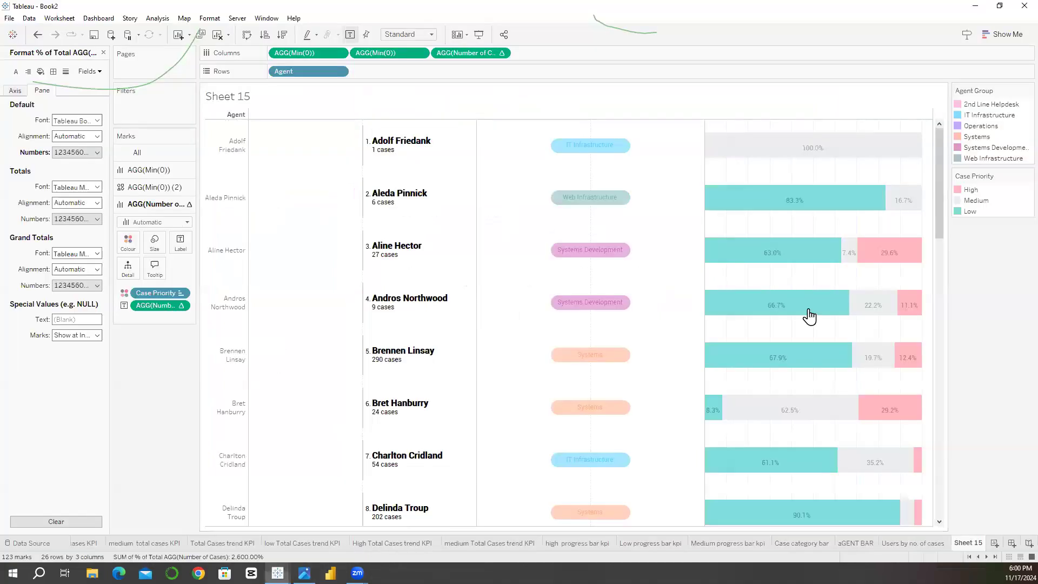
Step: Start a new calculated field with an IF condition that pairs [Case Priority] with "Closed"
click(103, 53)
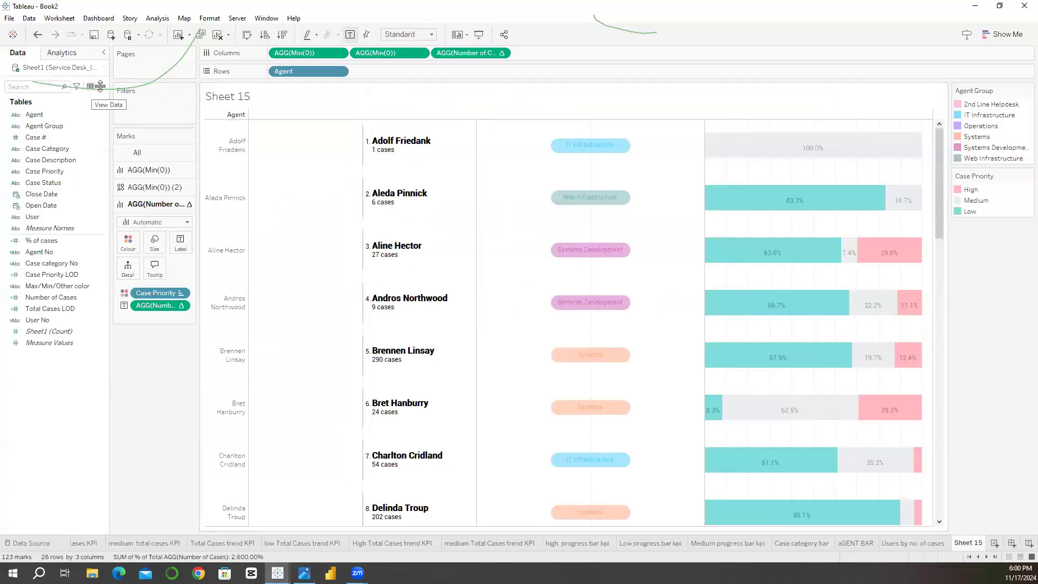
click(100, 86)
click(60, 97)
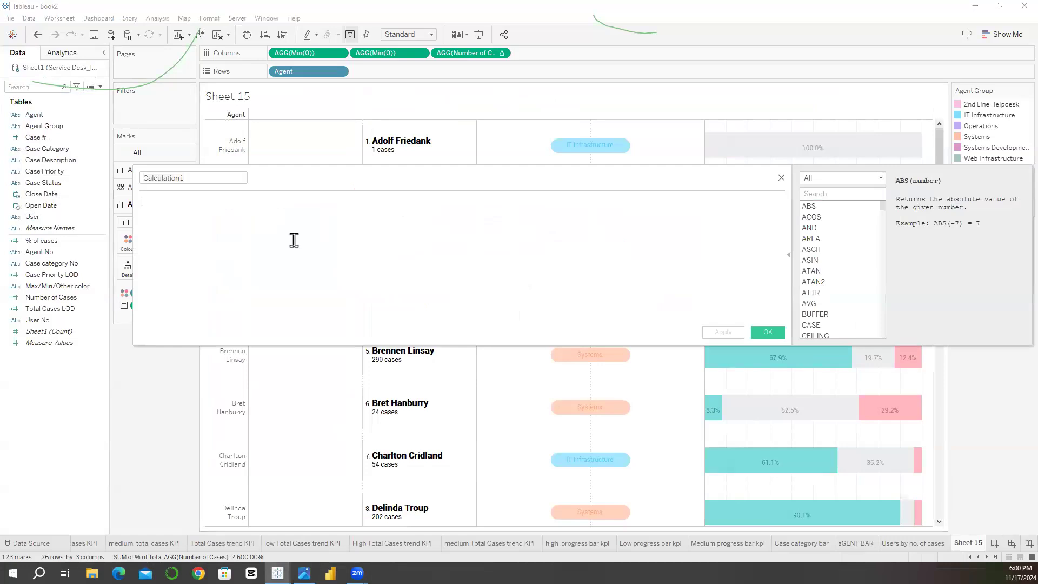
text(IFN)
key(BackSpace)
key(BackSpace)
drag(43, 171, 231, 211)
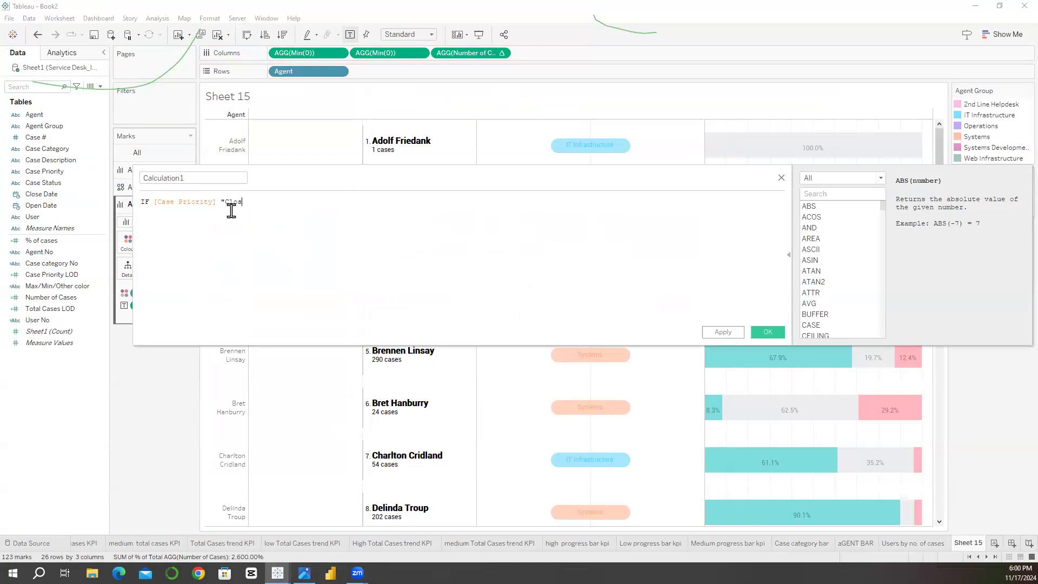
Step: Complete the IF expression with THEN [Case #] END
text(THEN num)
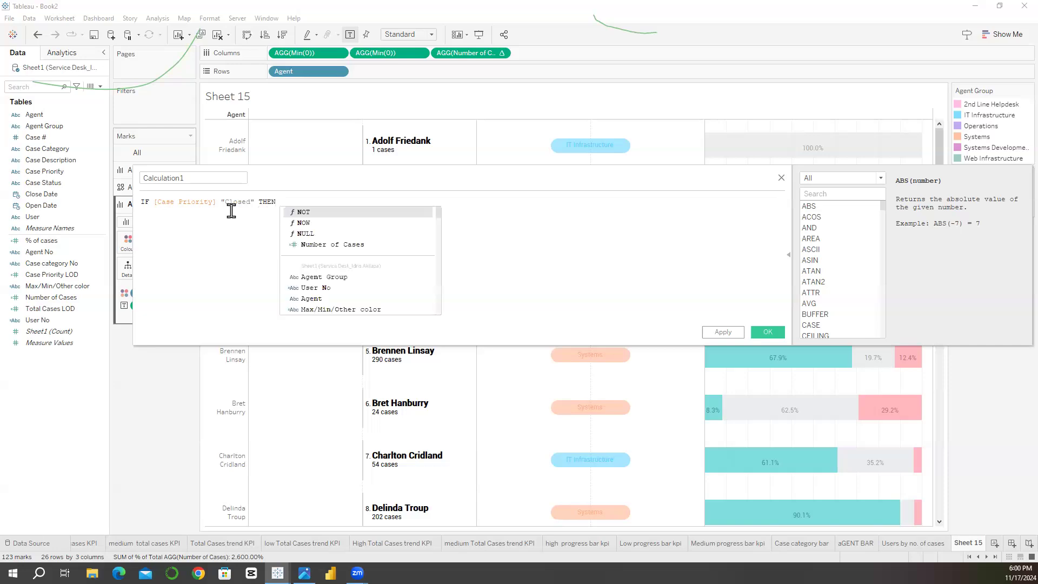
key(BackSpace)
key(BackSpace)
key(BackSpace)
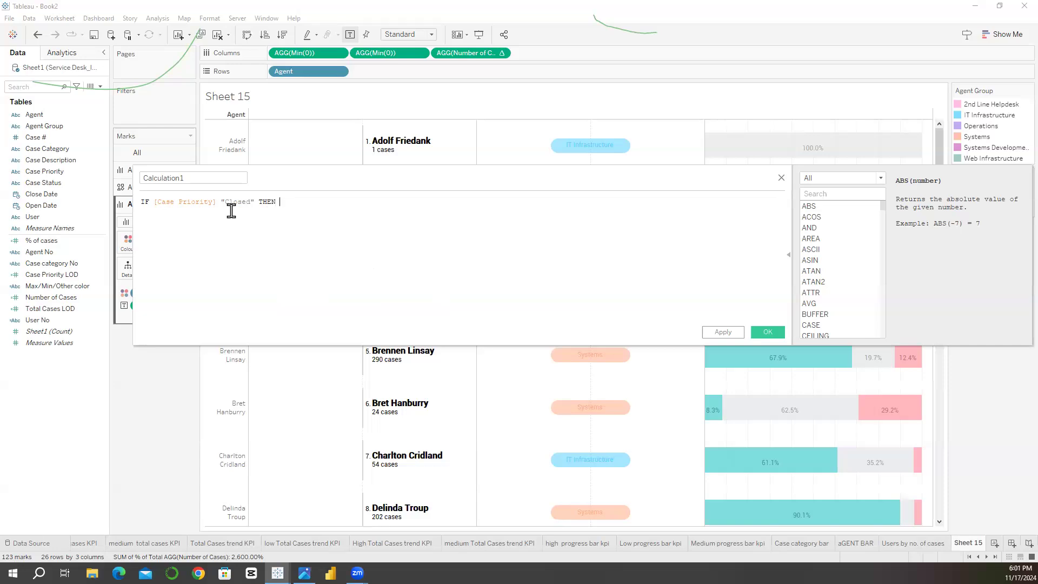
drag(33, 137, 366, 204)
text(END)
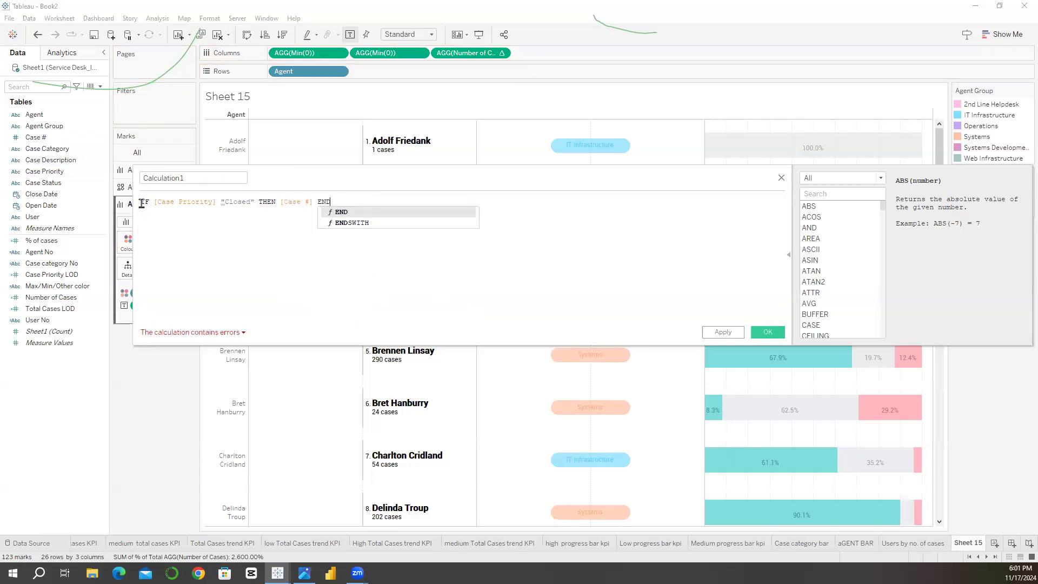
Step: Wrap the IF expression in COUNTD() and insert the missing = sign before "Closed"
click(141, 203)
text(COUNT)
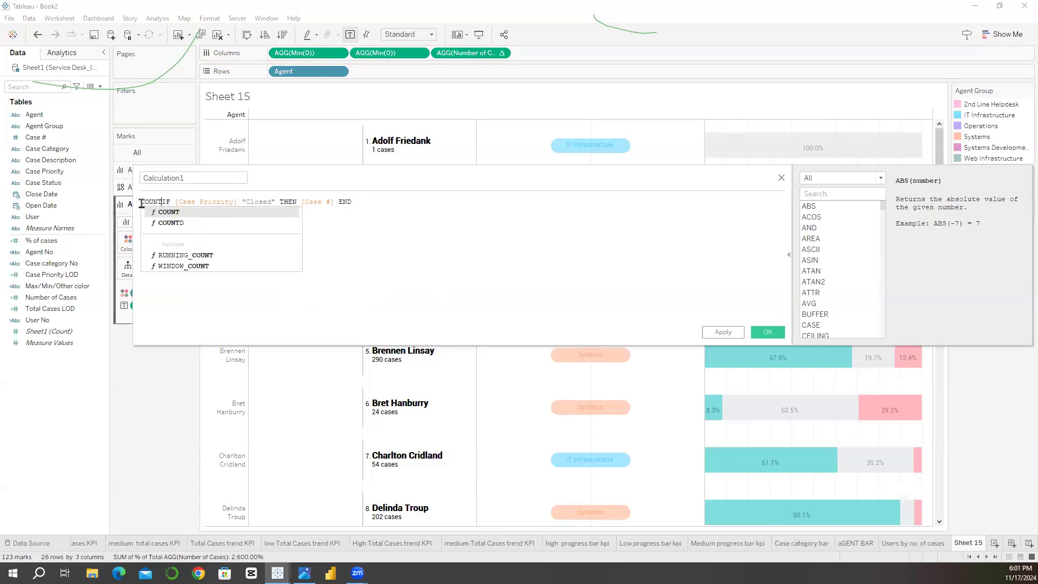
text(D()
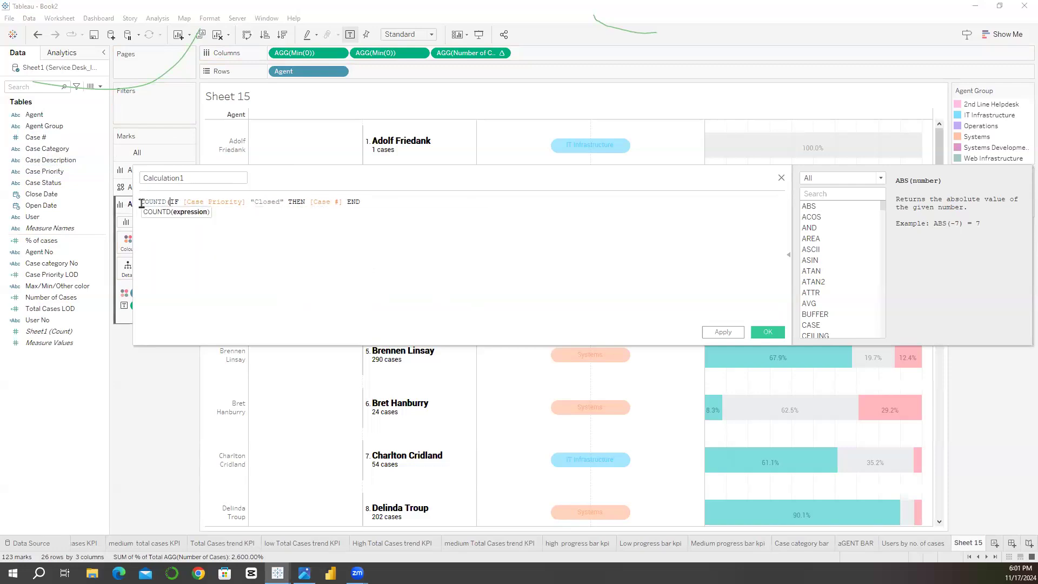
click(388, 201)
text())
click(216, 181)
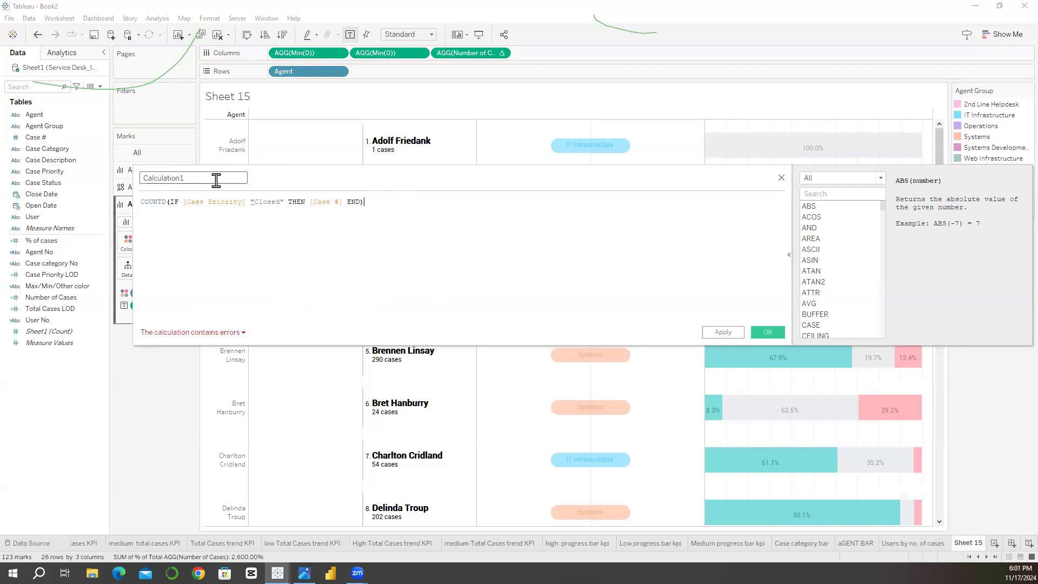
click(252, 207)
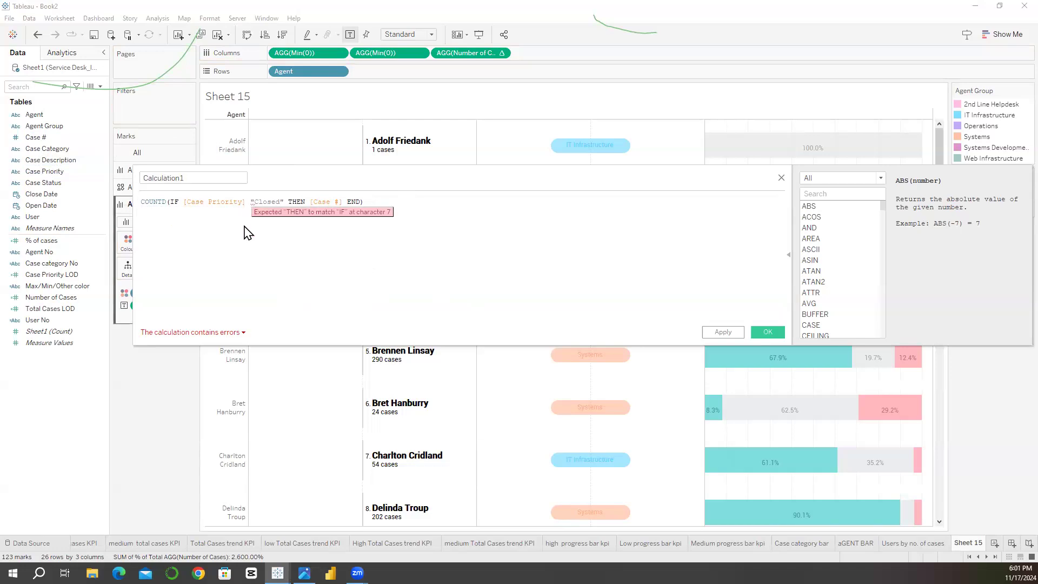
text(=)
Step: Name the calculated field "Number of closed cases" and save it
click(201, 179)
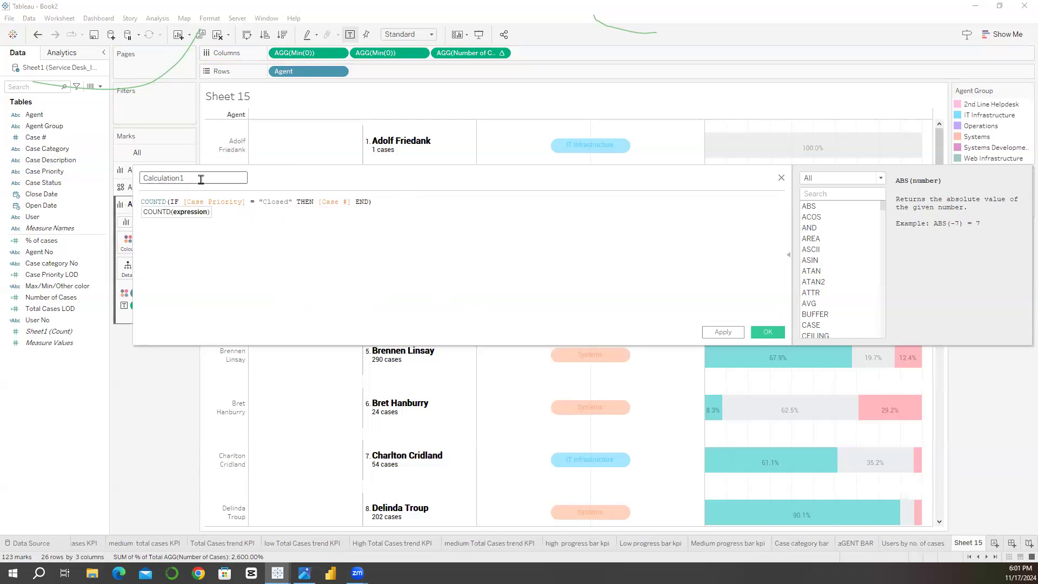
text(Number of closed cases)
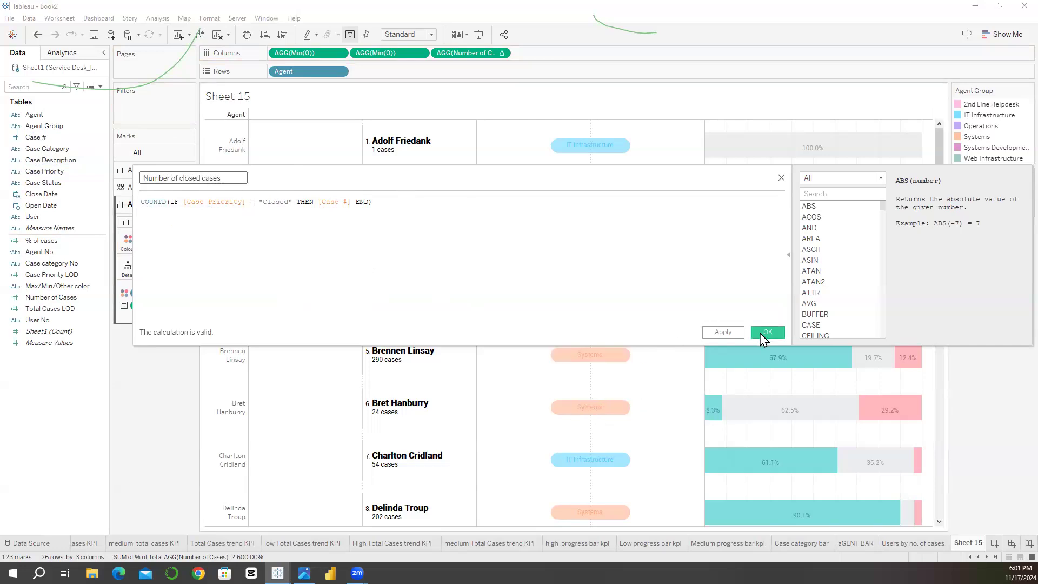
click(767, 332)
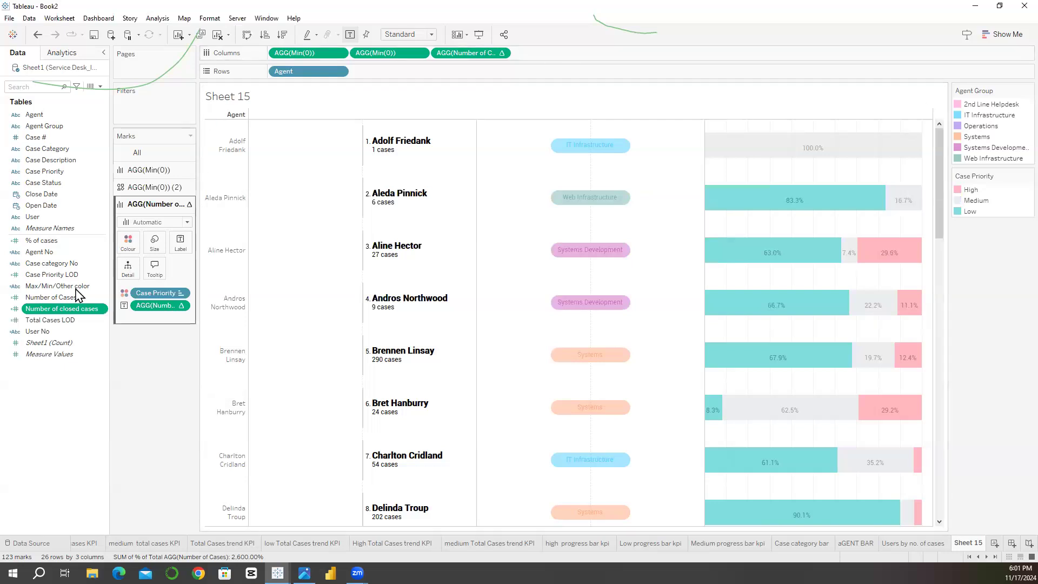
Step: Try Number of closed cases as a fourth measure in Columns, review its formula, and remove it from the view
drag(64, 309, 544, 56)
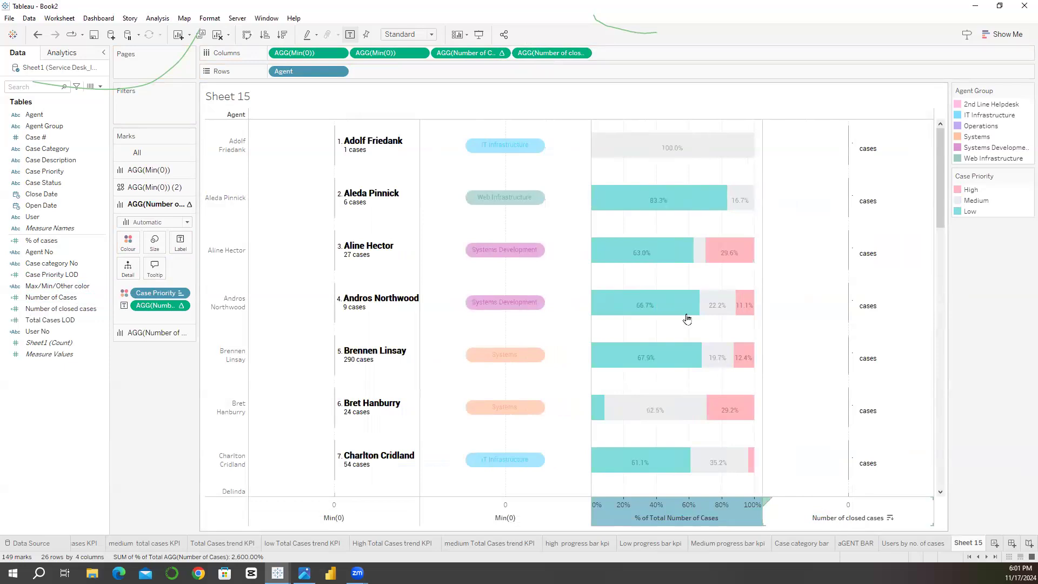
drag(560, 53, 558, 55)
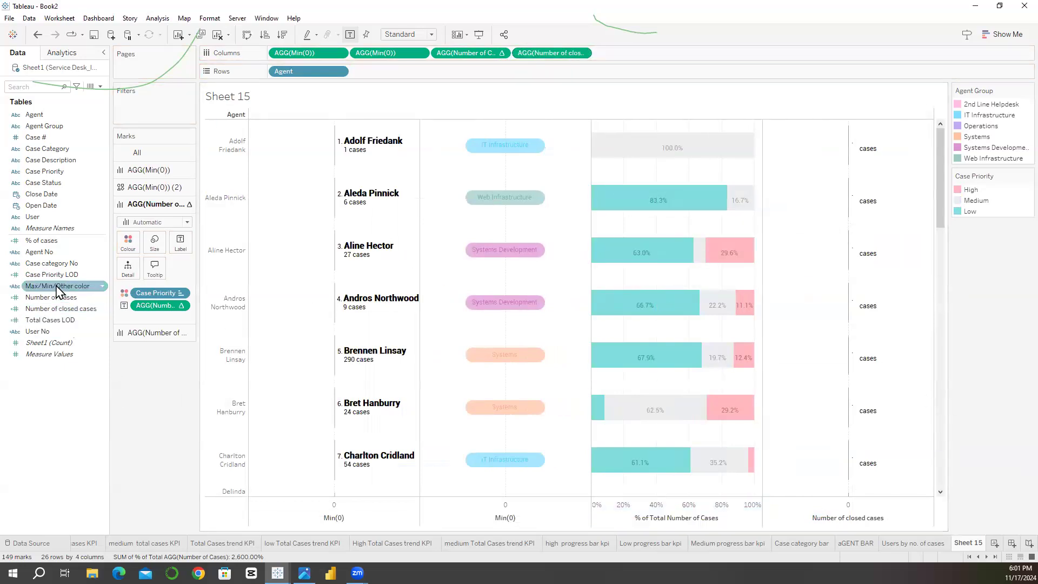
right_click(53, 309)
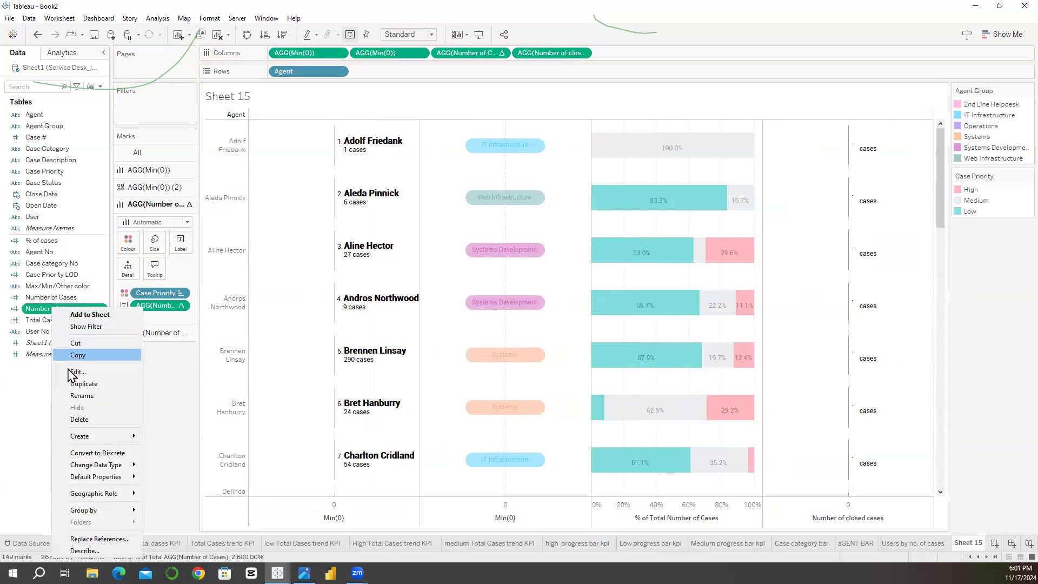
click(76, 372)
drag(318, 179, 266, 180)
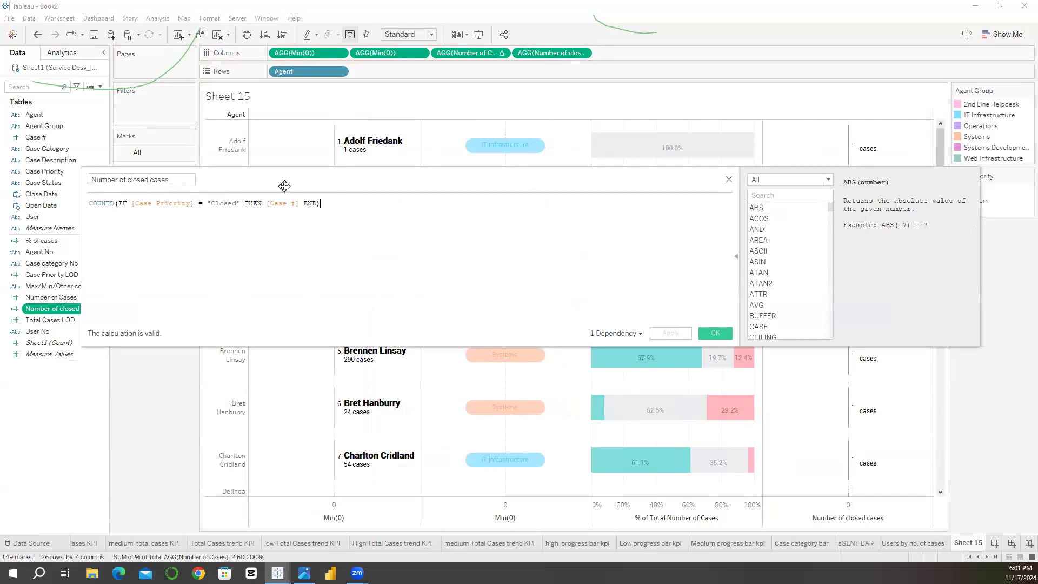
drag(281, 186, 221, 179)
click(90, 223)
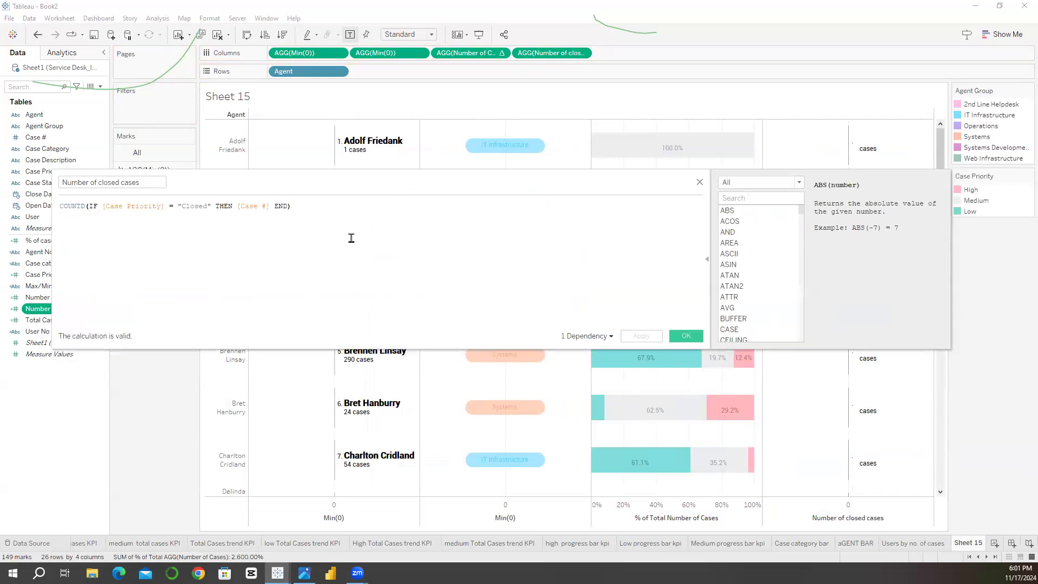
click(663, 330)
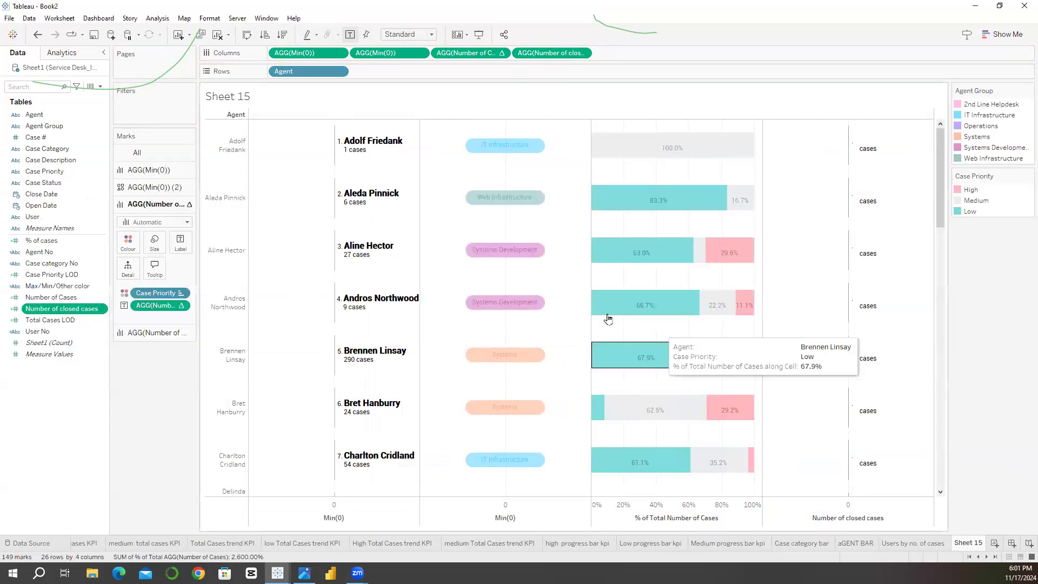
drag(549, 53, 76, 411)
Step: Create a new worksheet that plots Number of closed cases in Rows, split by Case Priority
click(995, 543)
drag(61, 309, 295, 71)
mouse_move(243, 321)
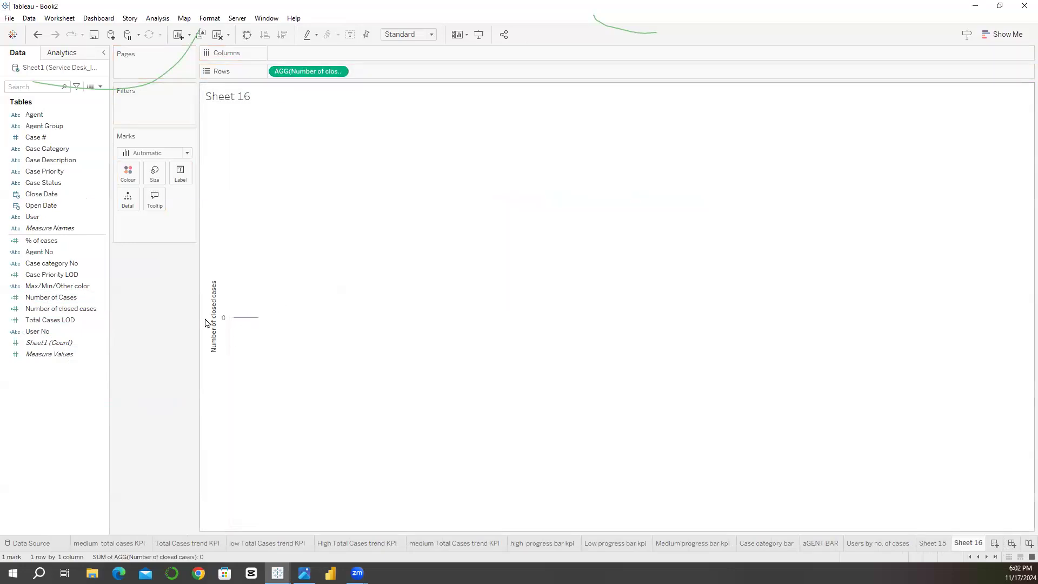
drag(93, 148, 271, 71)
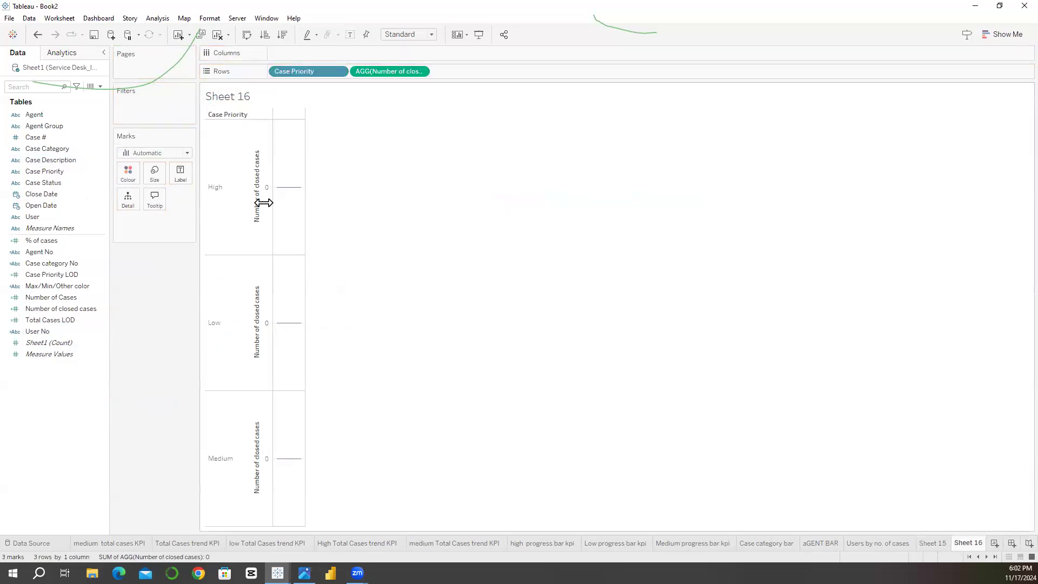
Step: Change the Number of closed cases formula to test [Case Status] = "Closed", and split the test sheet's rows by Case Status only
right_click(89, 309)
click(92, 373)
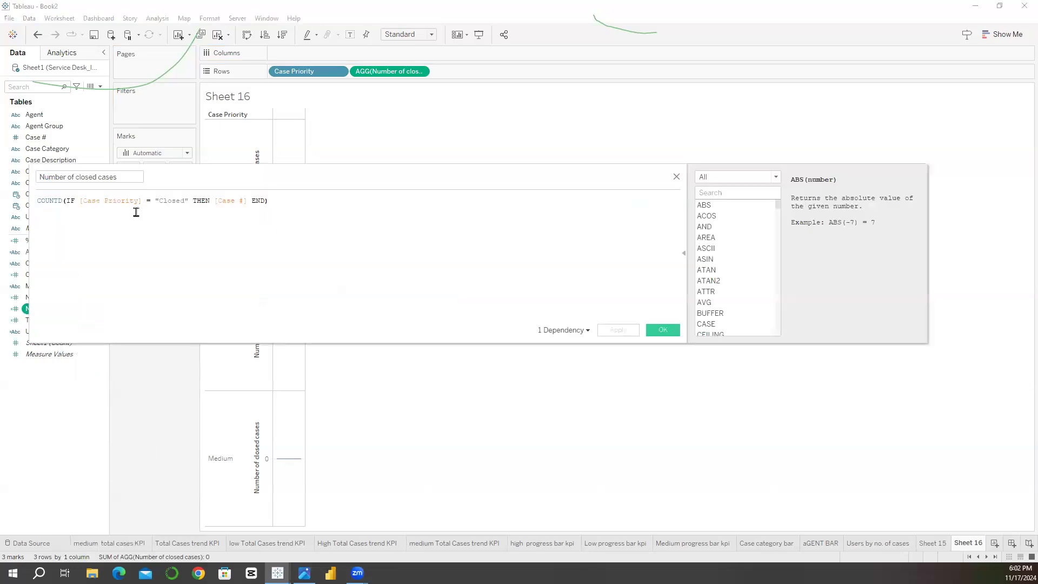
drag(163, 178, 412, 74)
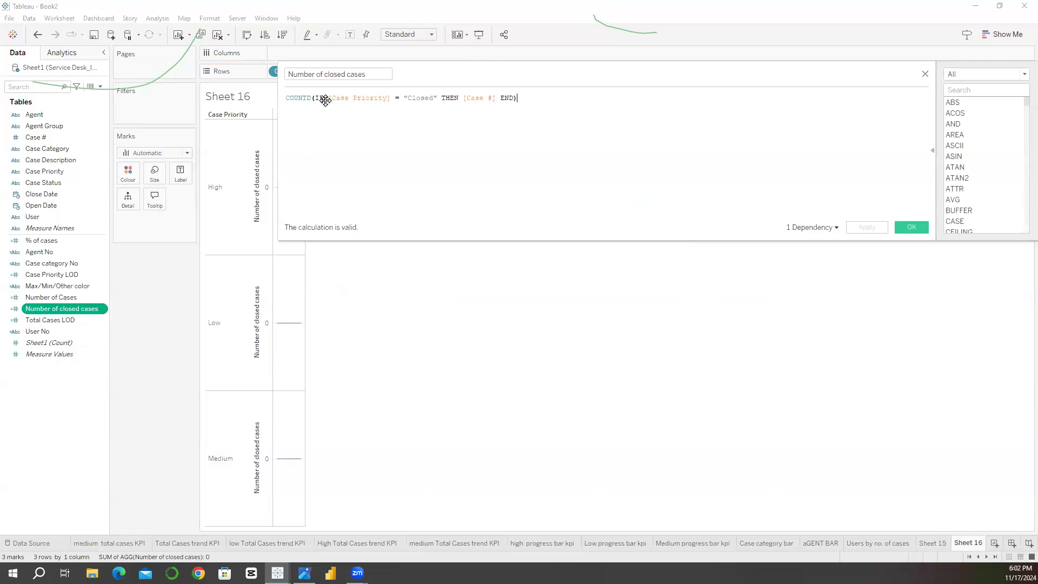
double_click(55, 182)
drag(55, 182, 359, 99)
drag(420, 75, 236, 131)
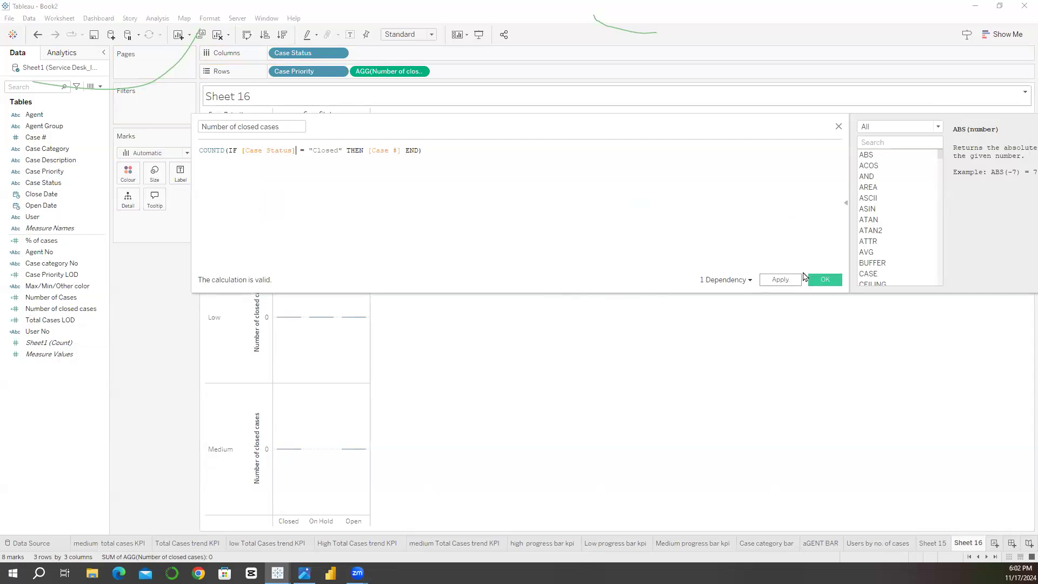
click(823, 279)
drag(45, 184, 285, 40)
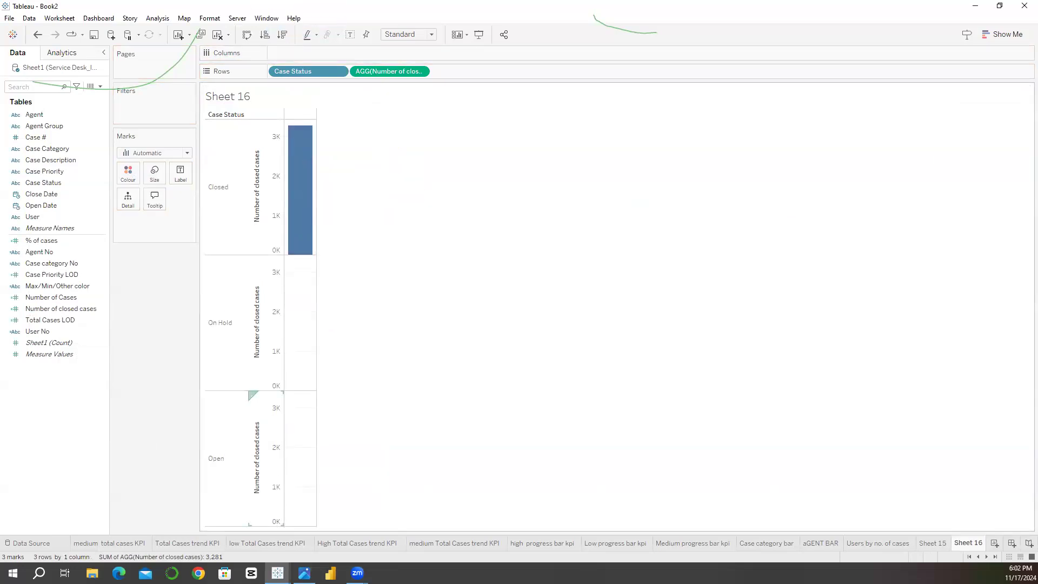
Step: On Sheet 15, add Number of closed cases to Columns after the percentage measure and review the bars for all agents
click(928, 544)
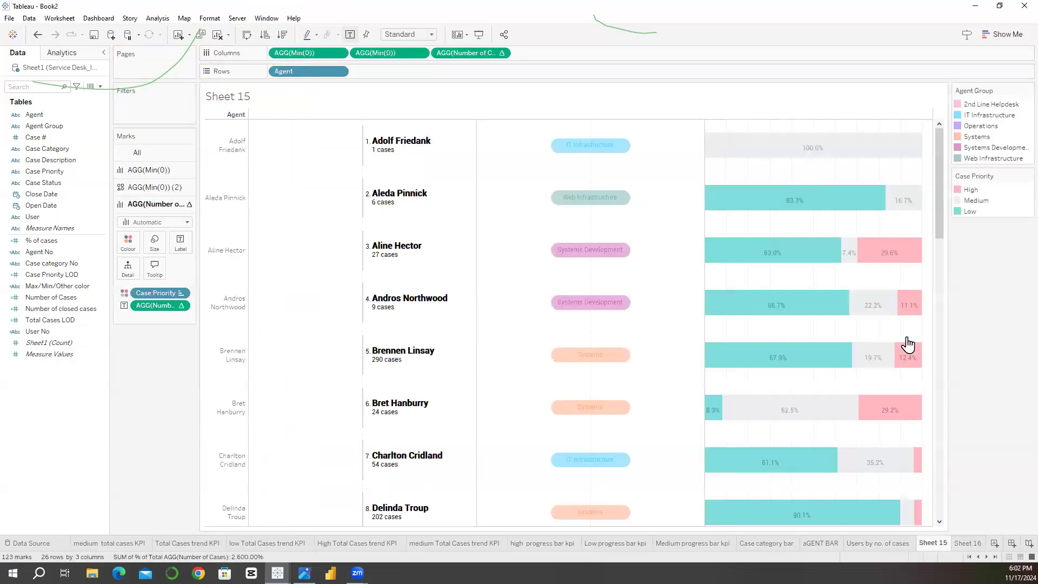
click(49, 241)
click(30, 321)
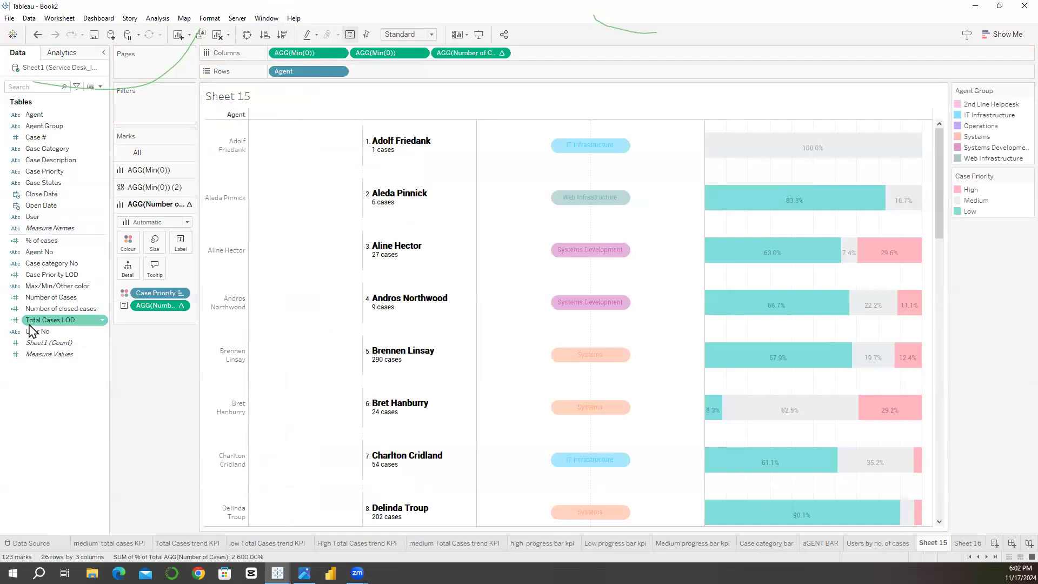
click(43, 312)
drag(312, 160, 584, 53)
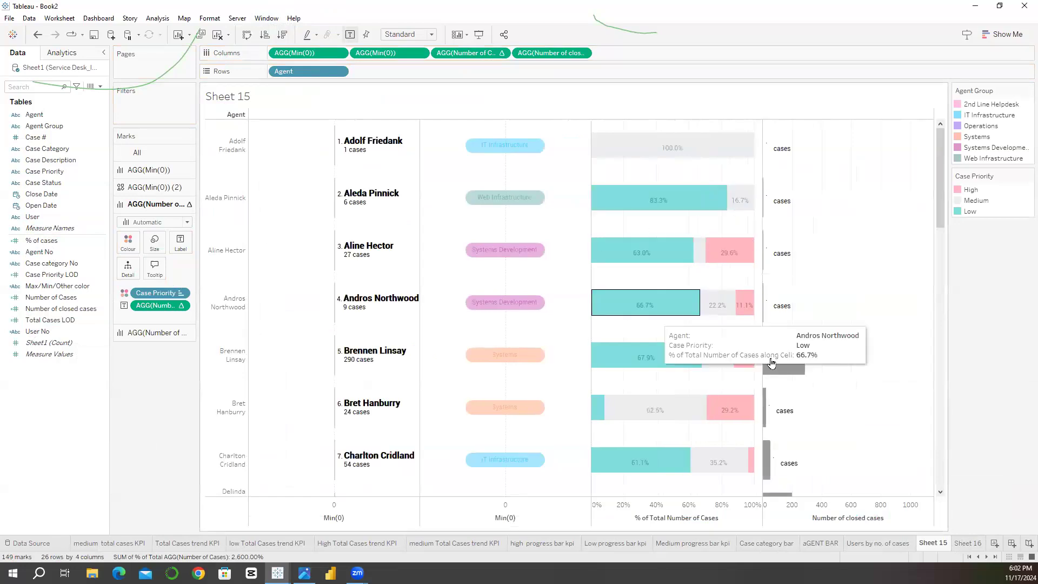
scroll(831, 359, down, 4)
scroll(832, 360, down, 15)
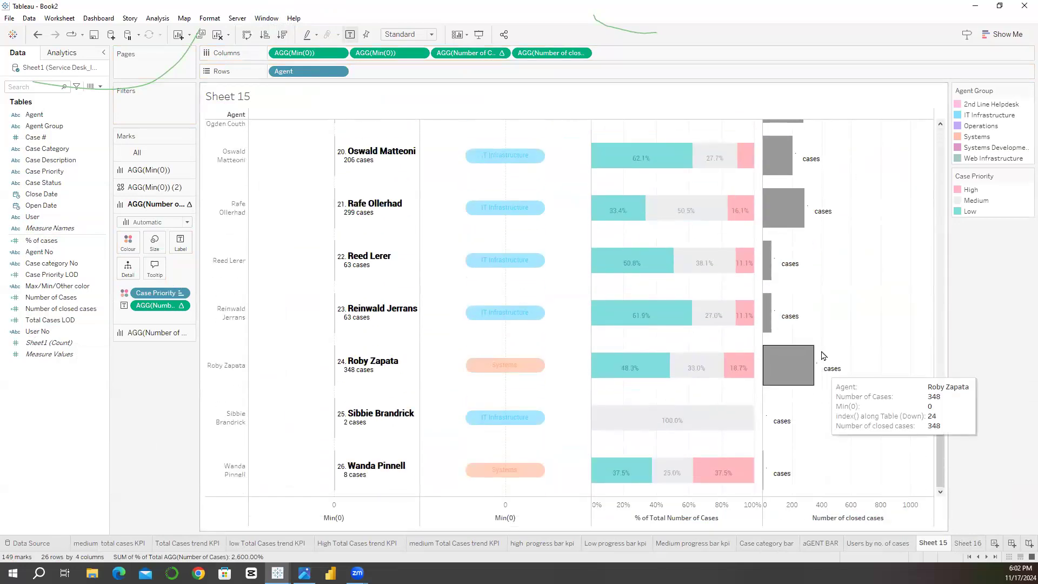
scroll(826, 373, up, 16)
scroll(802, 220, up, 3)
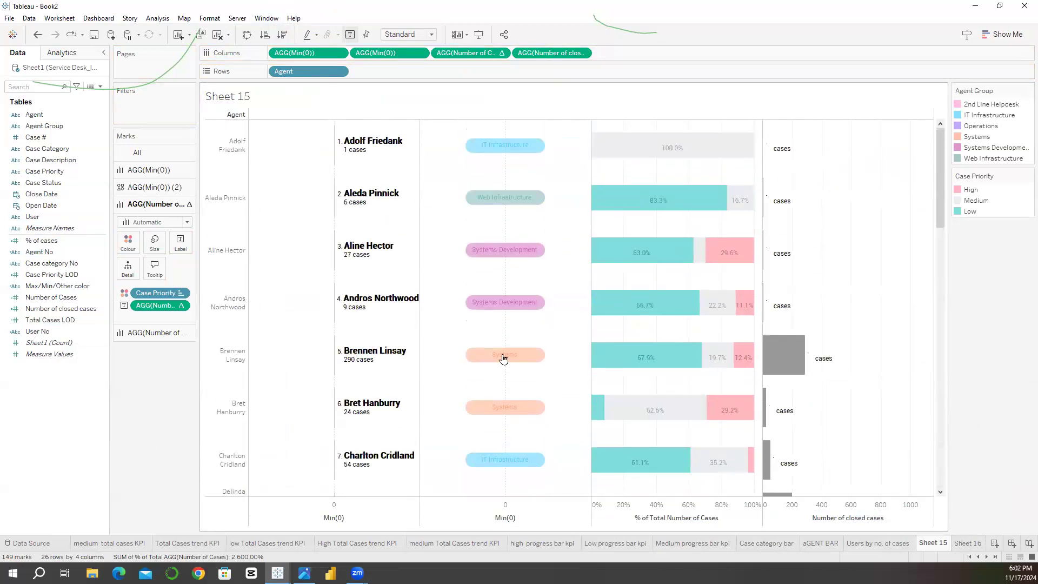
Step: Turn off the mark labels on the Number of closed cases bars
click(152, 333)
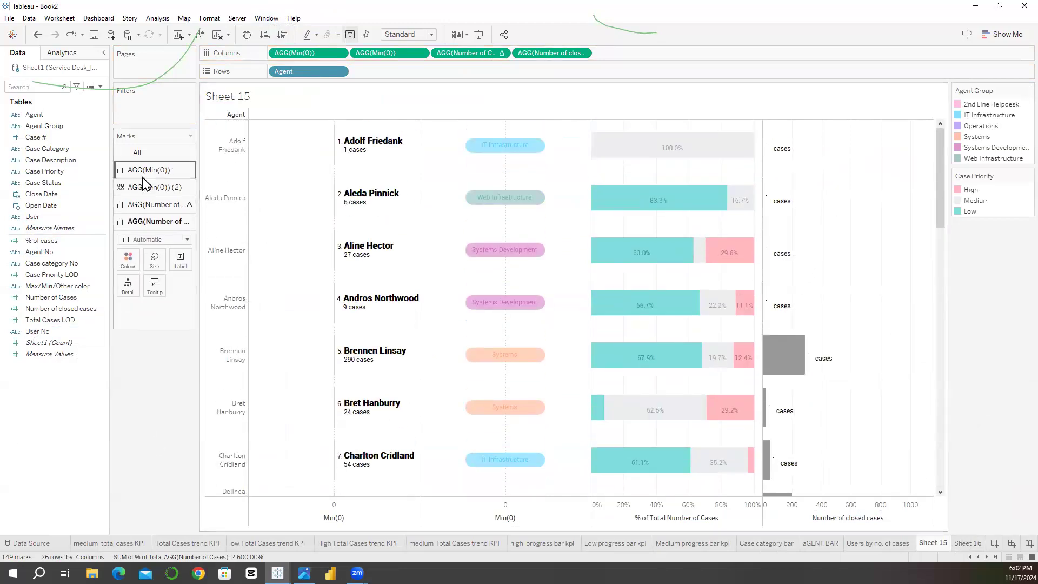
click(180, 261)
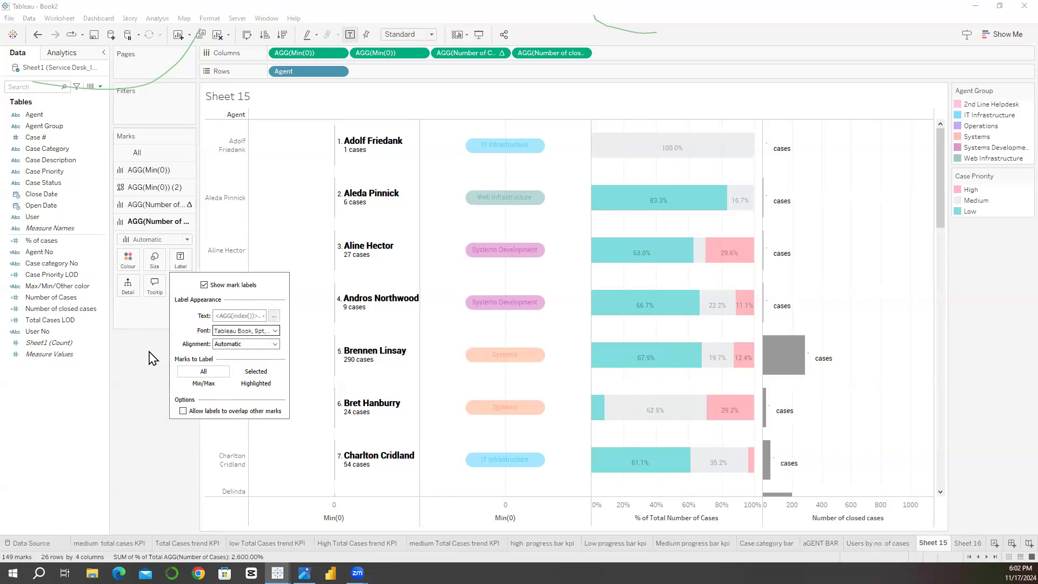
click(184, 280)
click(182, 262)
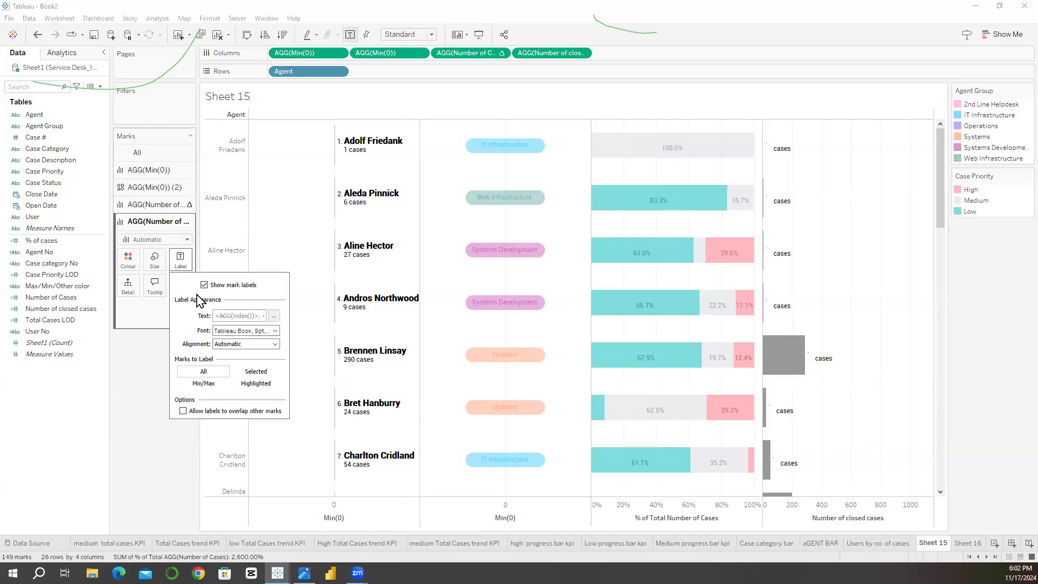
click(134, 368)
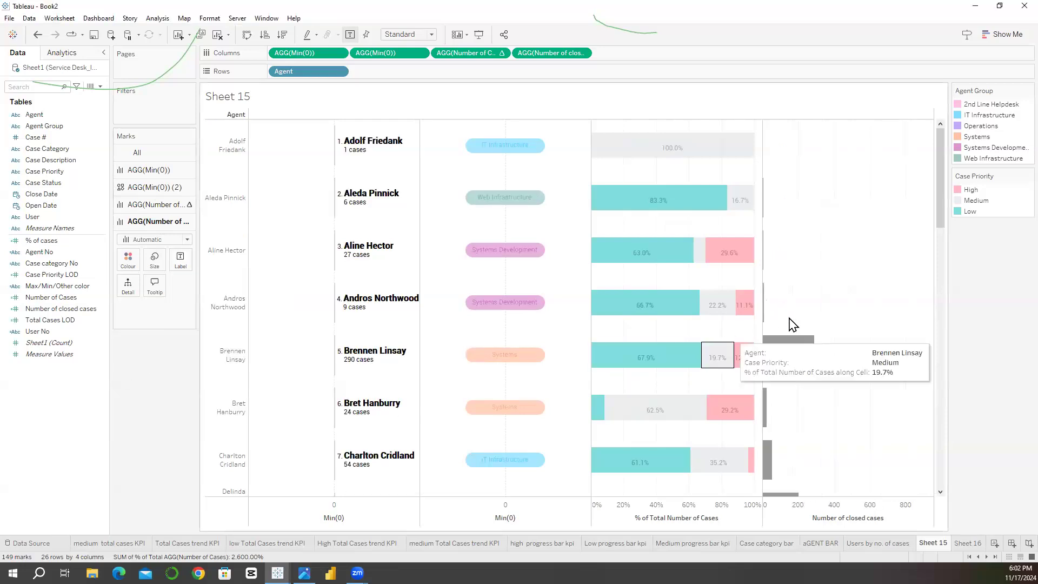
Step: Make the Number of closed cases bars thinner, about half their thickness, and inspect the tooltip values of several agents
mouse_move(941, 146)
mouse_down()
mouse_move(932, 429)
mouse_move(933, 155)
mouse_up()
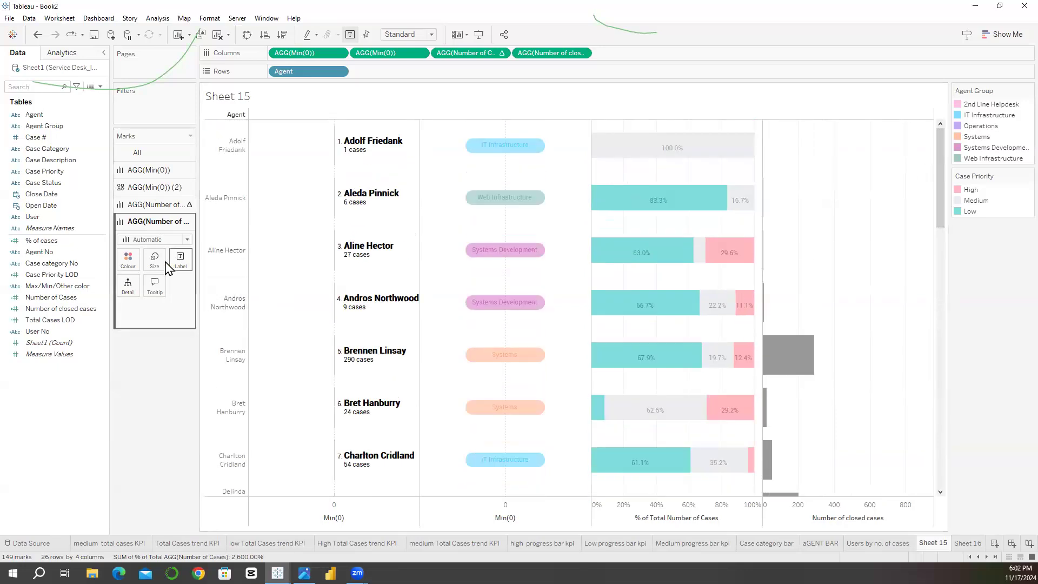
click(155, 259)
drag(200, 285, 183, 289)
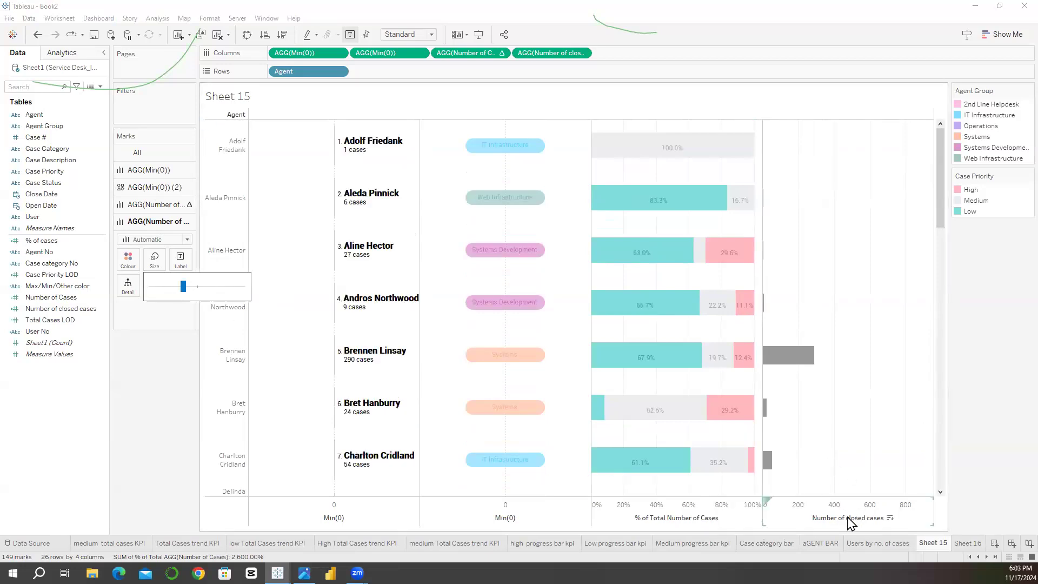
mouse_move(778, 370)
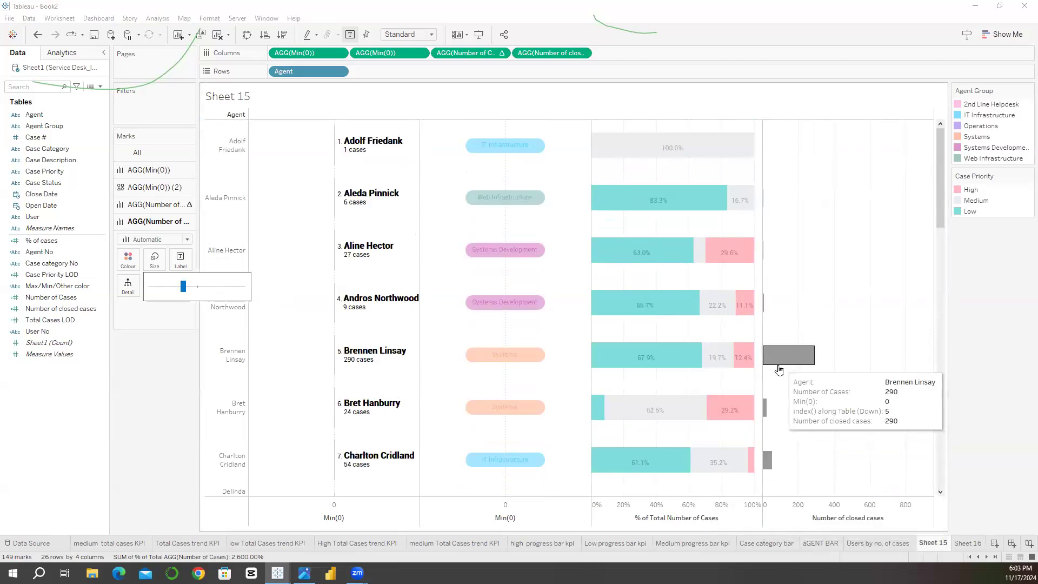
mouse_move(766, 487)
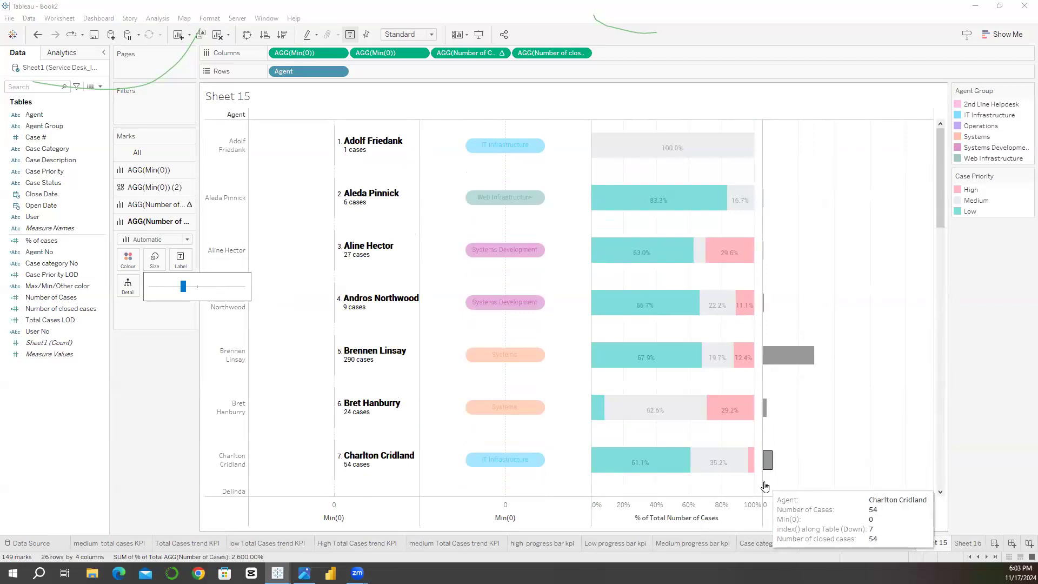
mouse_move(759, 412)
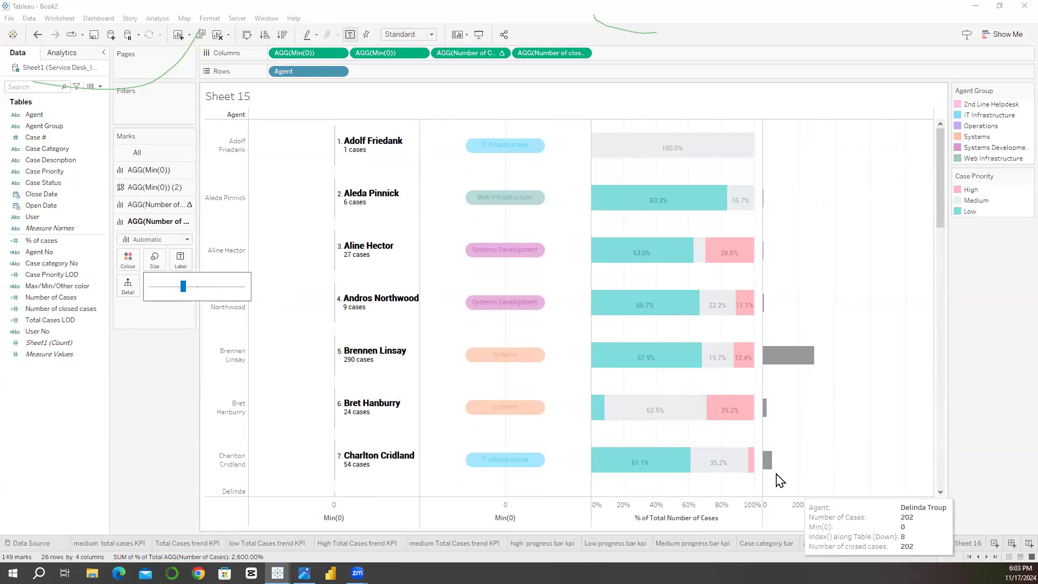
click(786, 454)
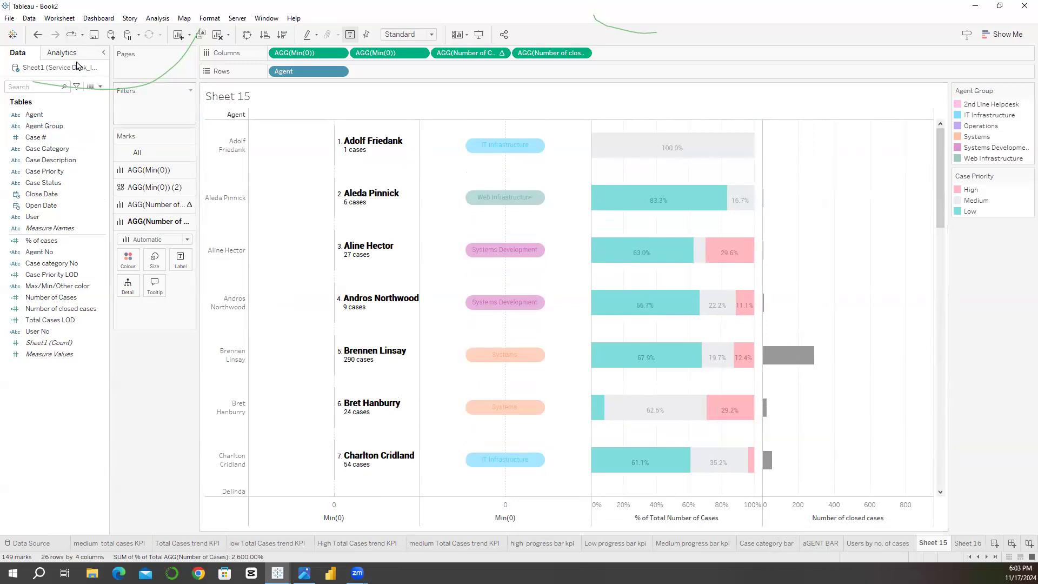
Step: Add a constant line with the value 100 to the Number of closed cases axis
click(75, 58)
drag(45, 86, 294, 200)
click(249, 122)
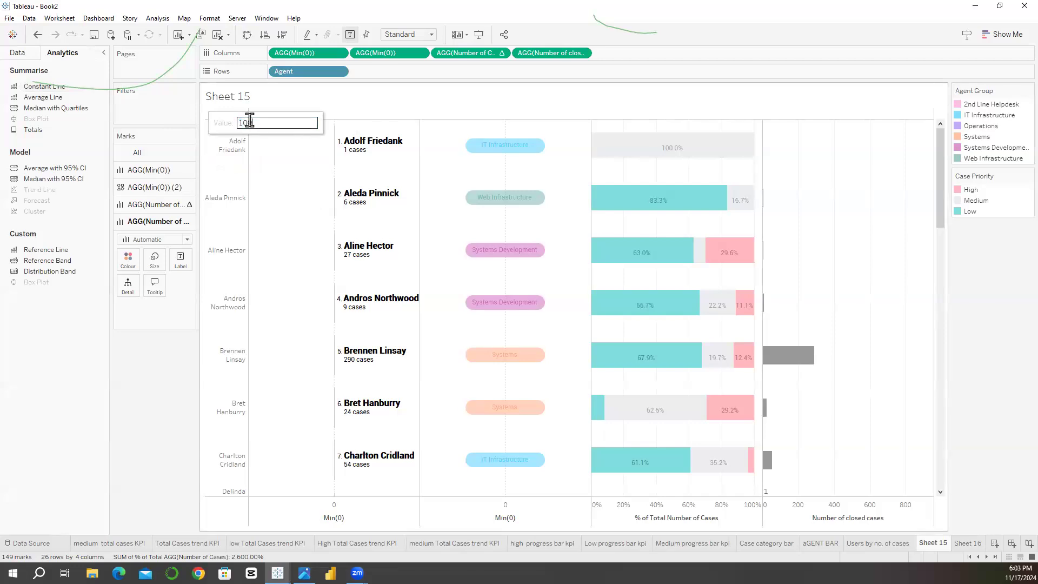
key(Return)
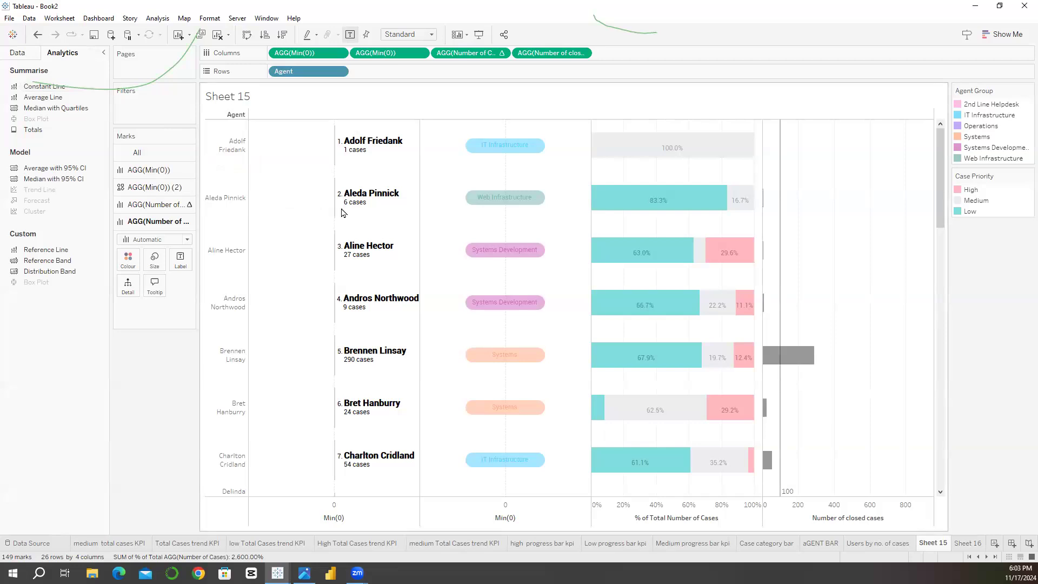
Step: Change the closed-cases constant line to an entire-table Distribution and open its percentage computation for editing
right_click(780, 272)
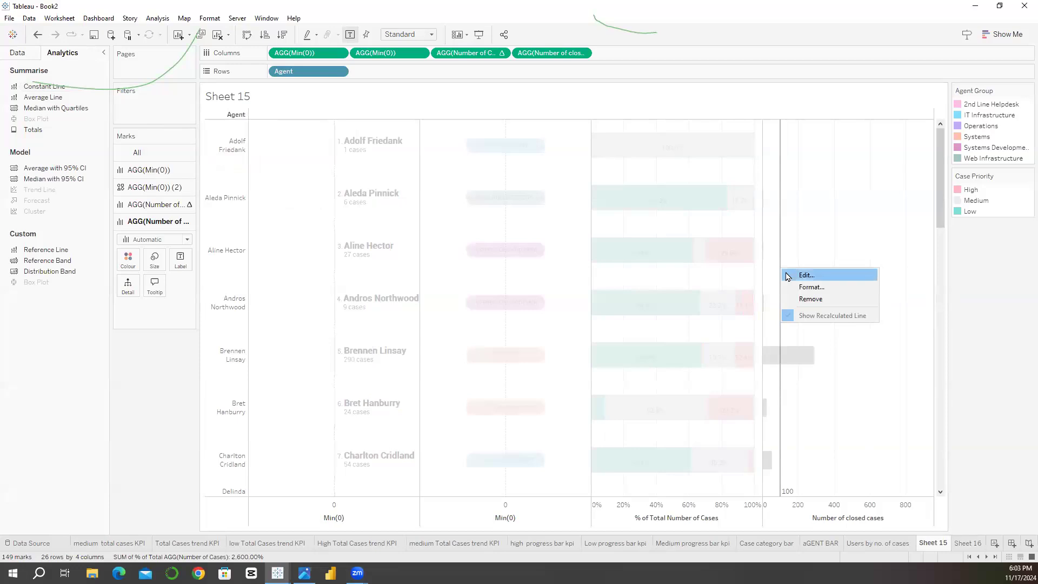
click(799, 274)
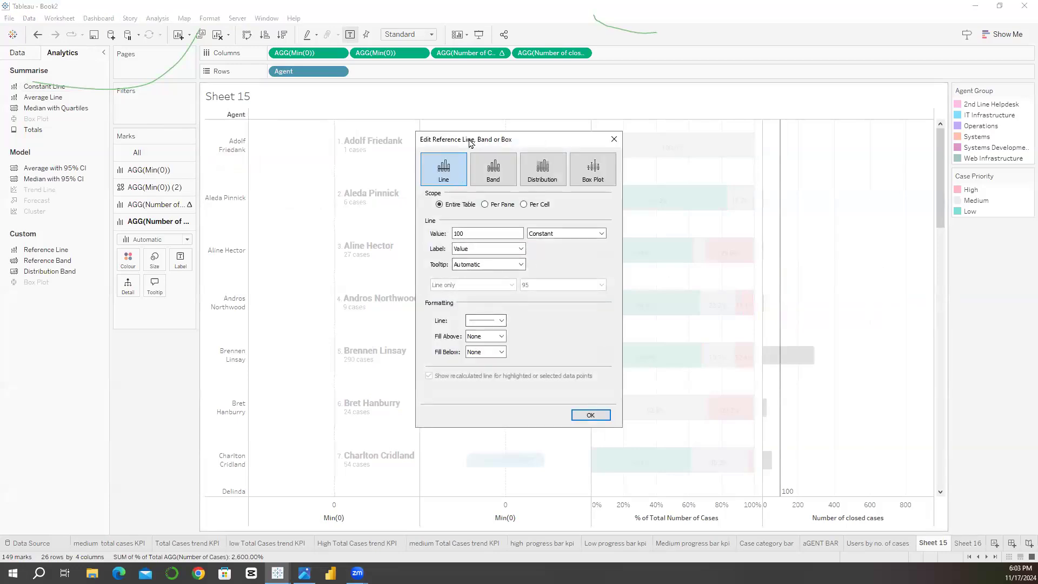
drag(357, 149, 357, 147)
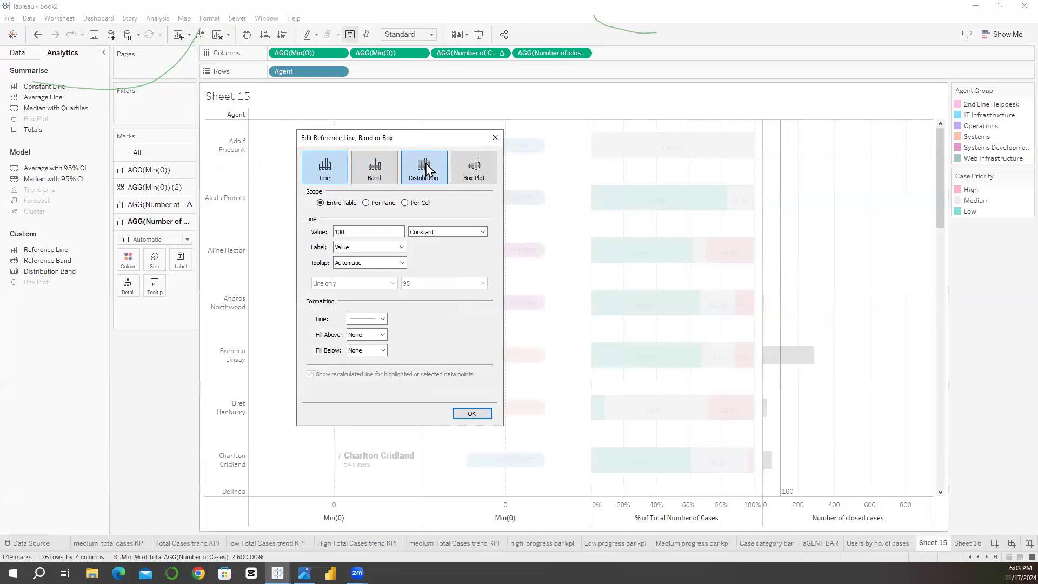
click(427, 169)
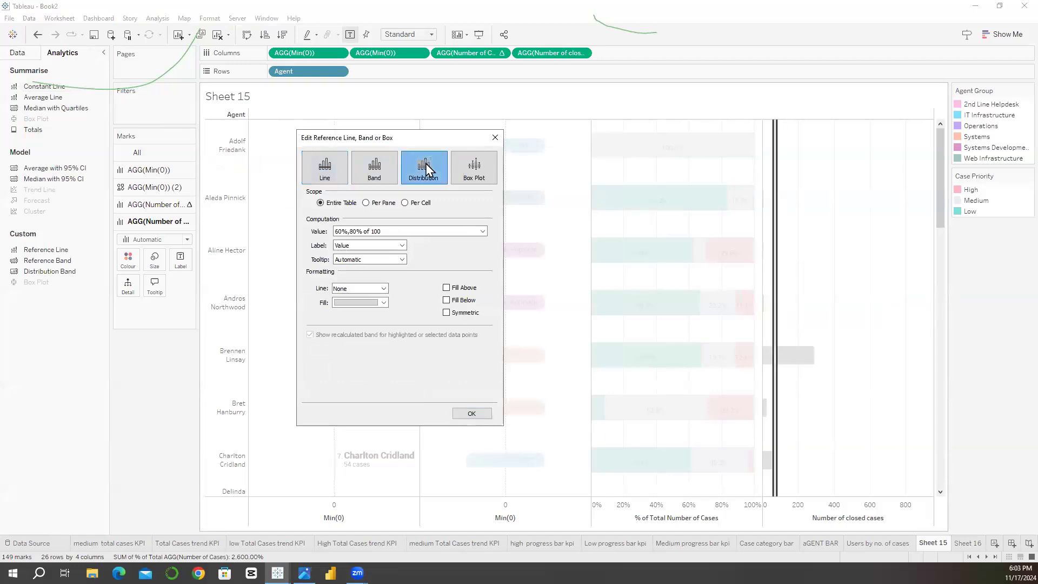
click(403, 232)
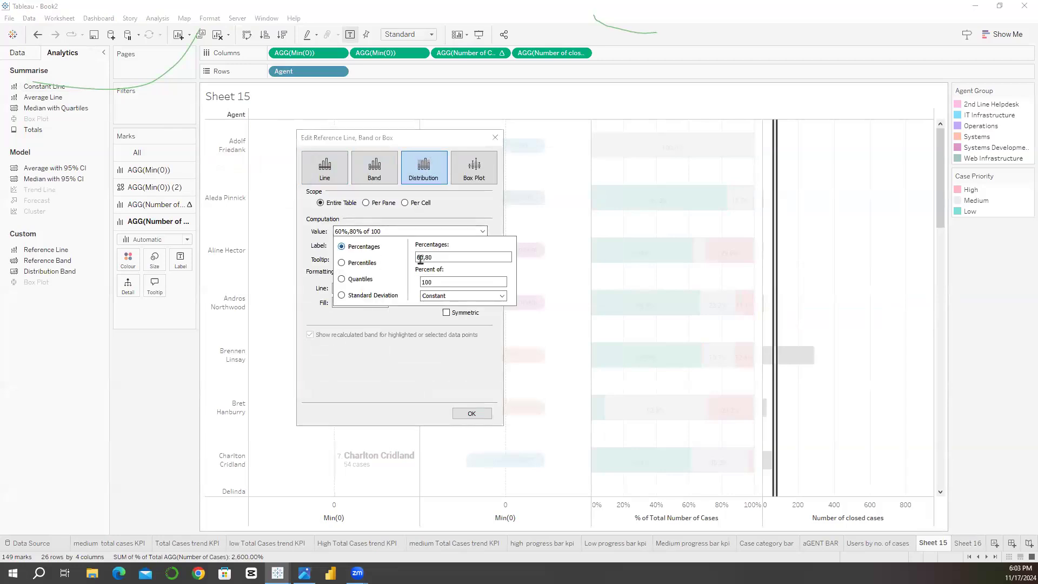
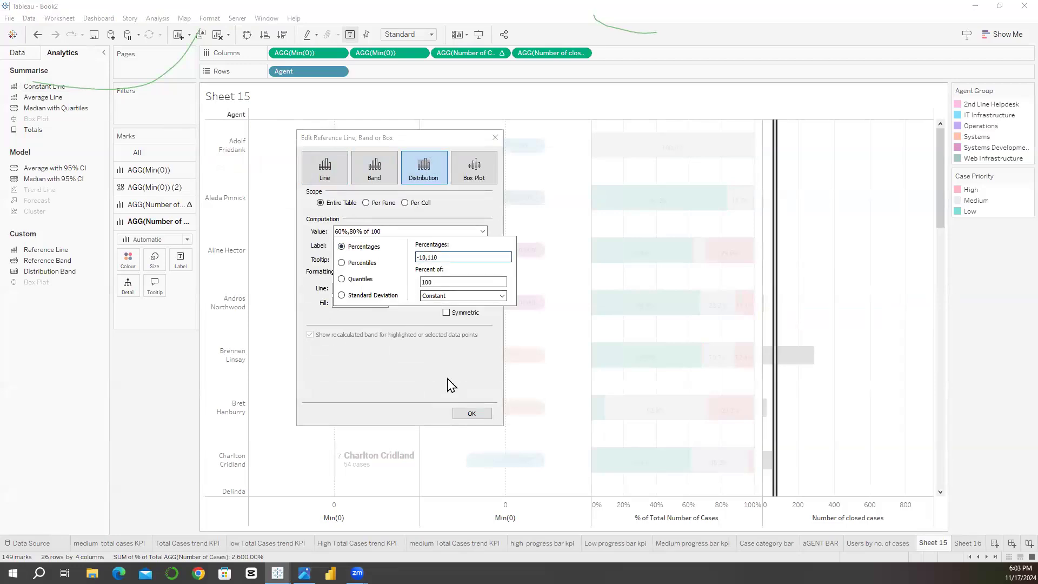
Step: Set the closed-cases distribution to percentages -10,110 of constant 100, with fill, label and tooltip set to None
click(448, 385)
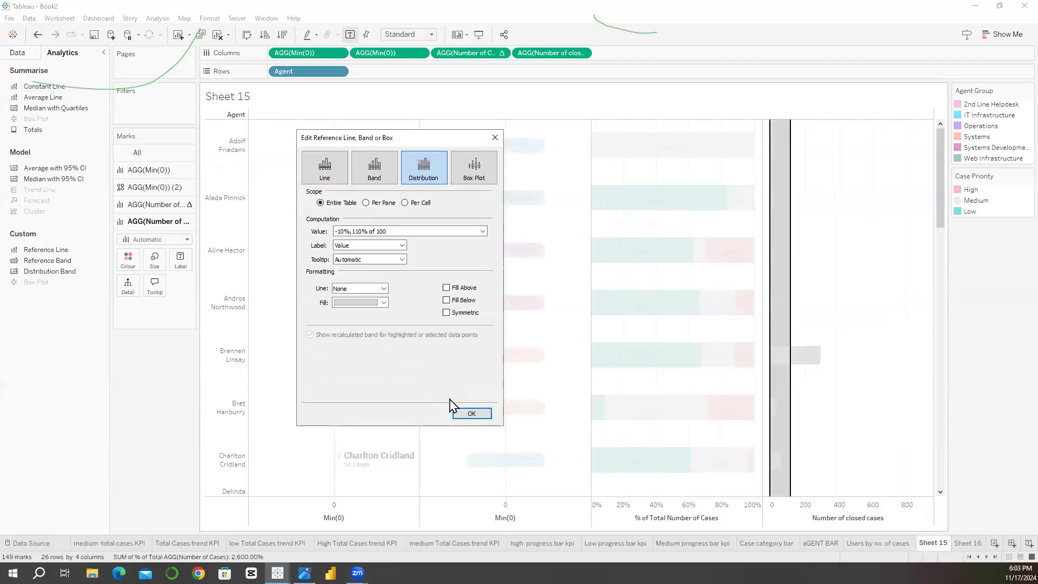
click(384, 303)
click(391, 316)
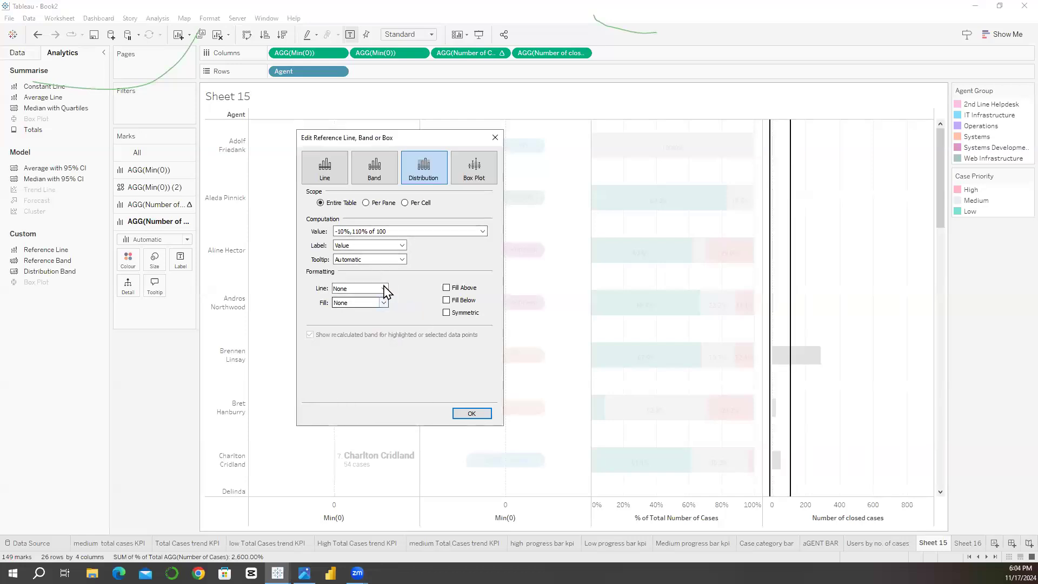
click(379, 246)
click(357, 253)
click(368, 260)
click(364, 269)
click(469, 414)
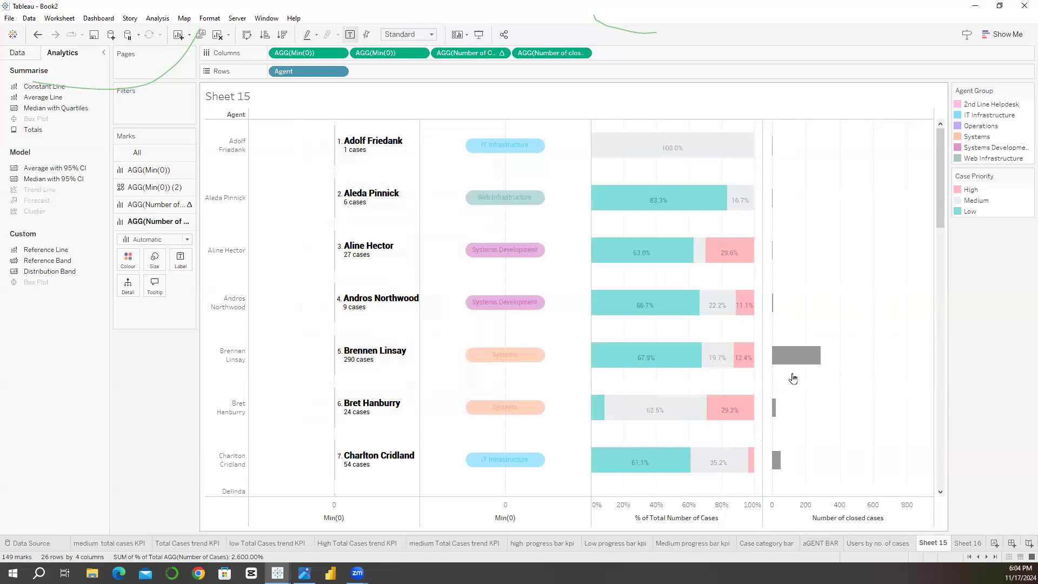
Step: Make the Number of closed cases bars slightly thinner
click(154, 259)
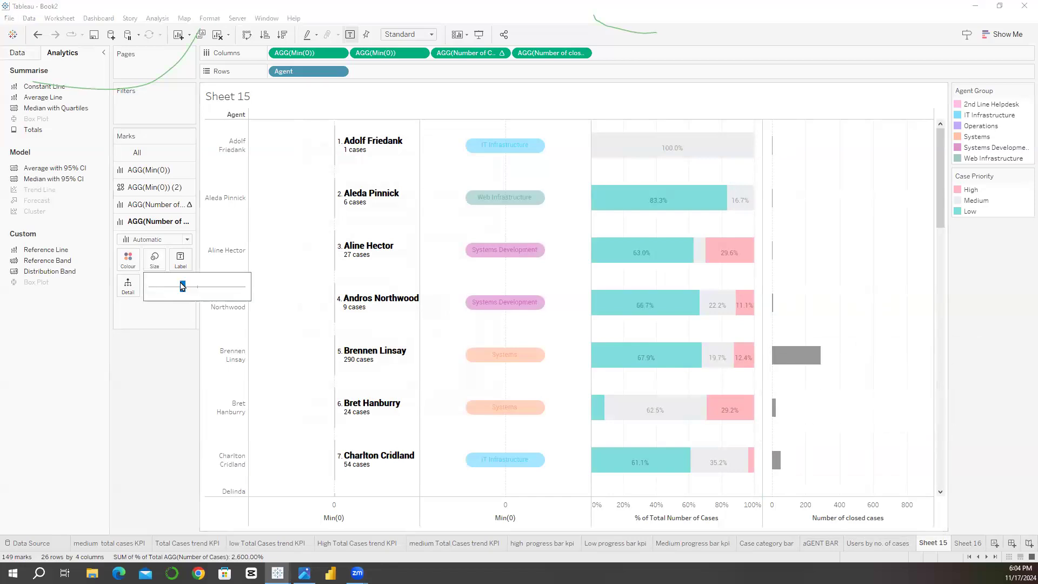
drag(180, 289, 173, 288)
click(877, 255)
drag(943, 208, 952, 167)
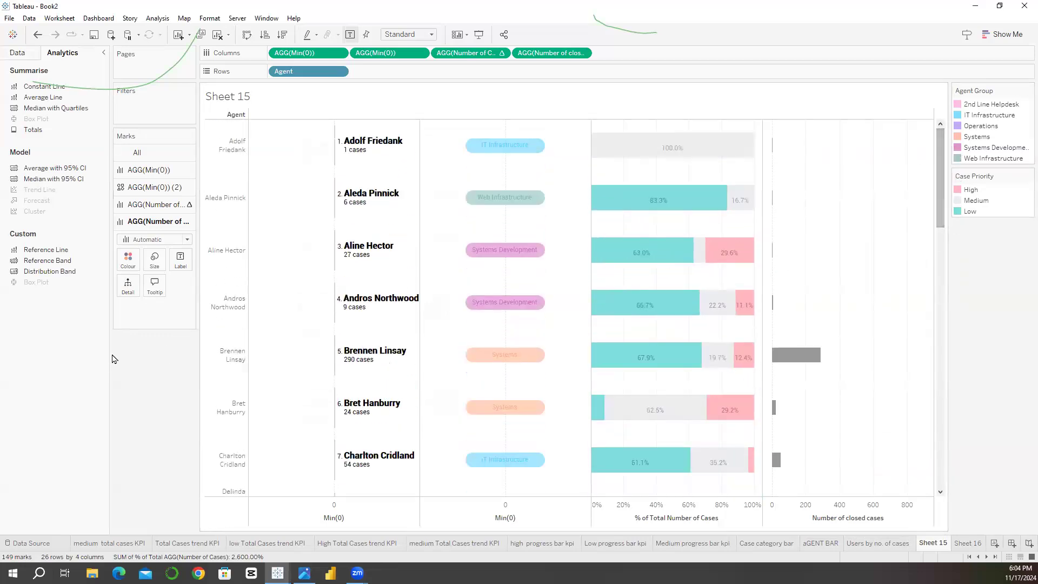
Step: Label the closed-cases bars with Number of closed cases and reduce the label text to only that field
drag(533, 55, 178, 269)
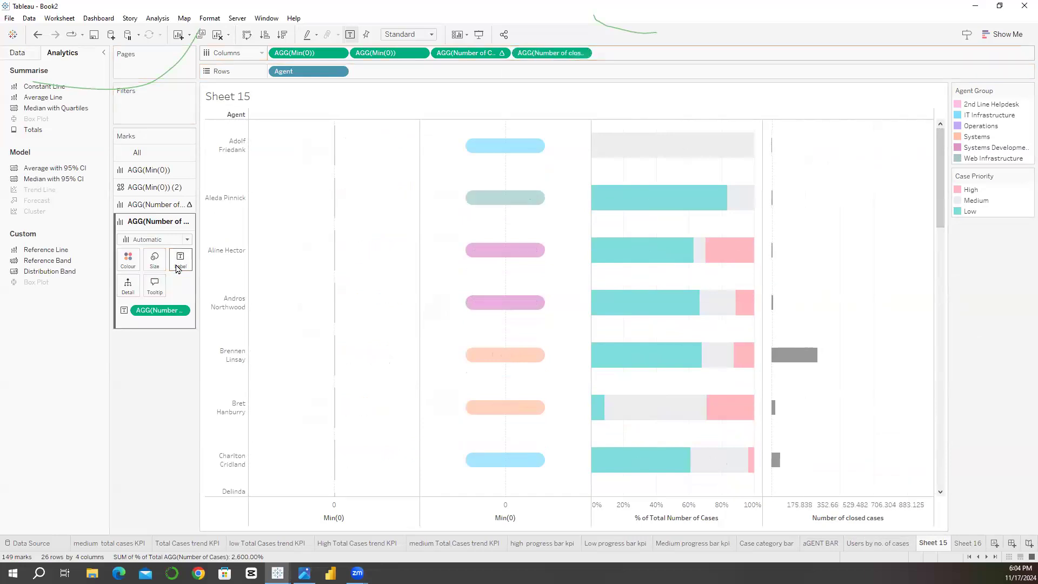
click(180, 261)
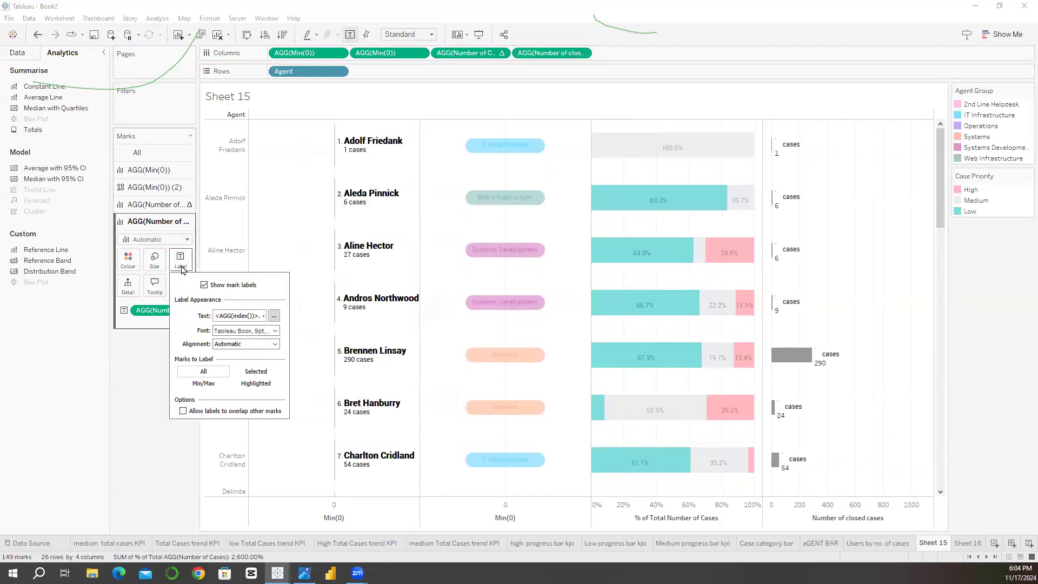
click(274, 317)
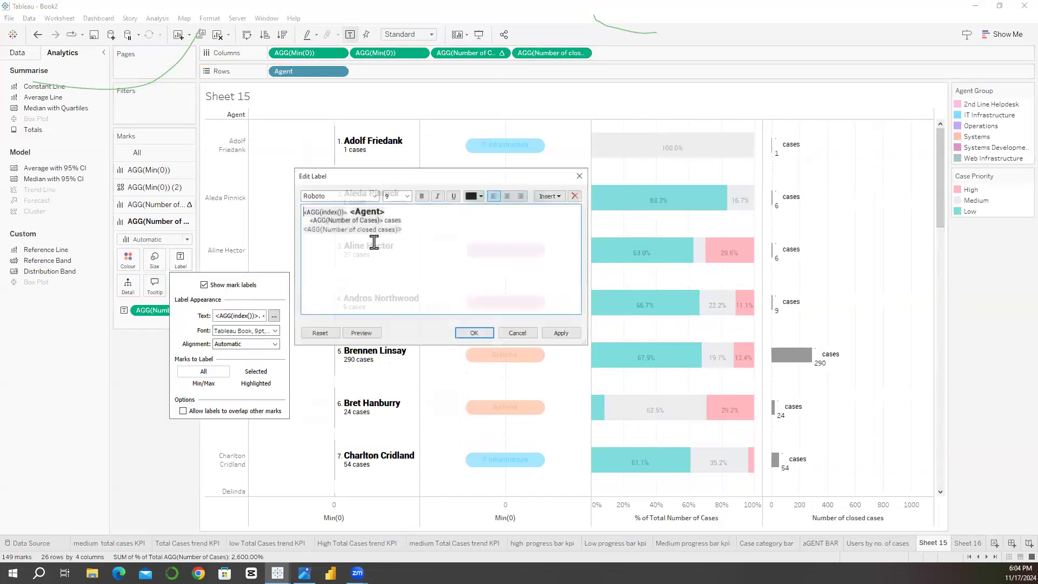
shift+click(298, 212)
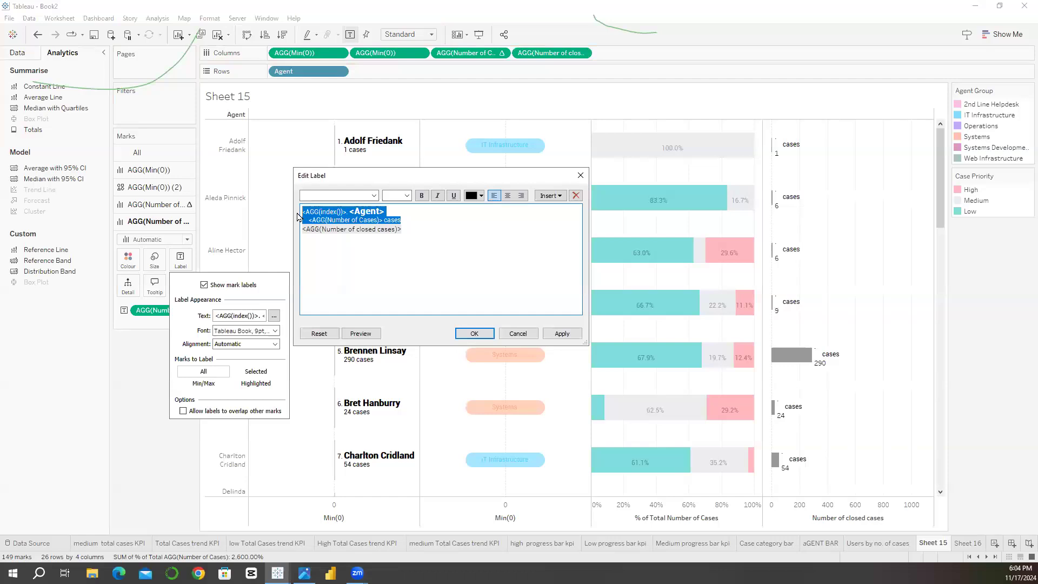
key(Delete)
key(Delete)
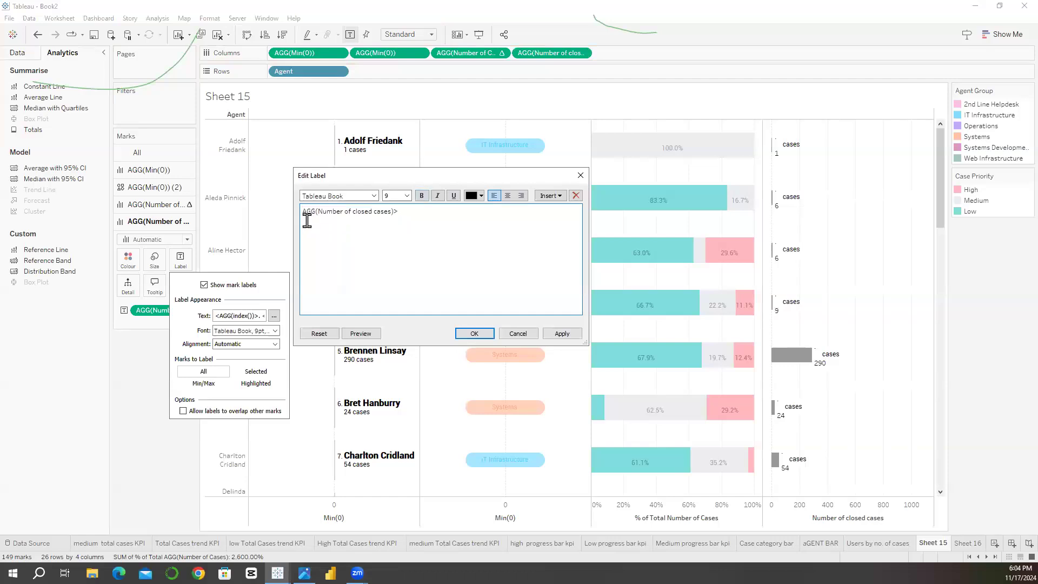
key(Return)
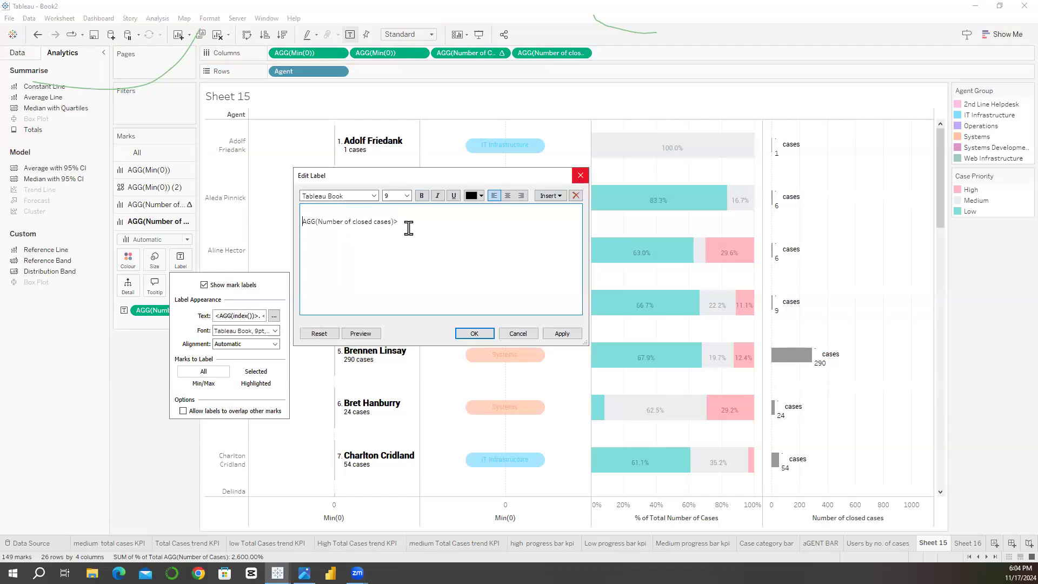
key(ctrl+a)
key(BackSpace)
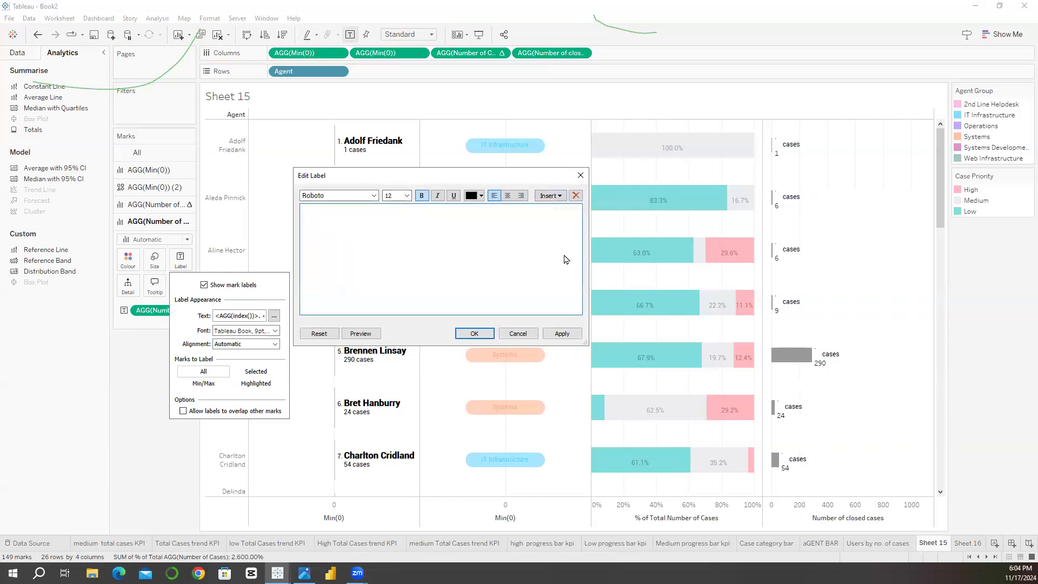
click(576, 213)
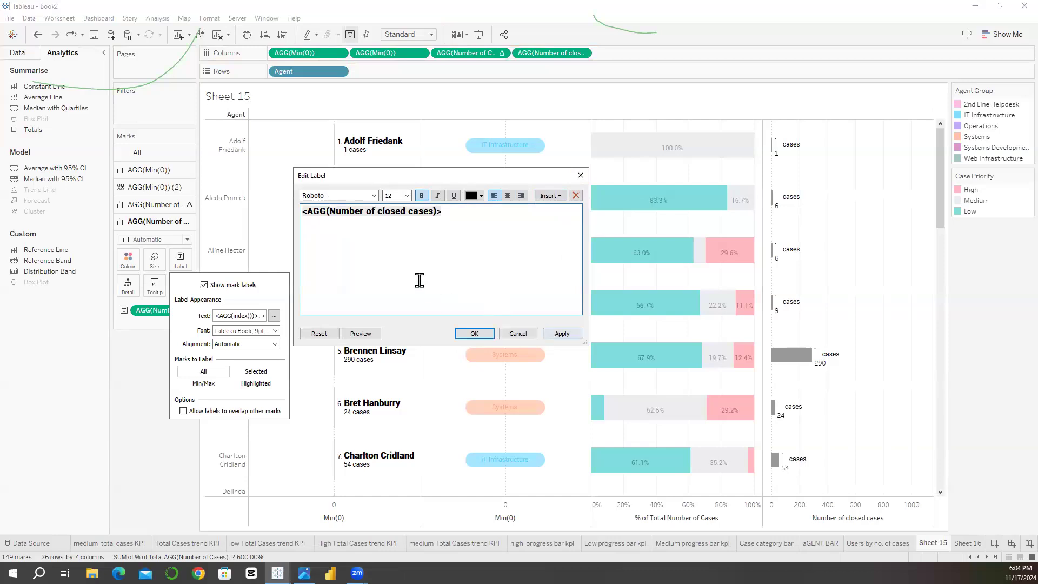
Step: Format the closed-cases label text as size 8 without bold and apply it
triple_click(379, 213)
double_click(379, 212)
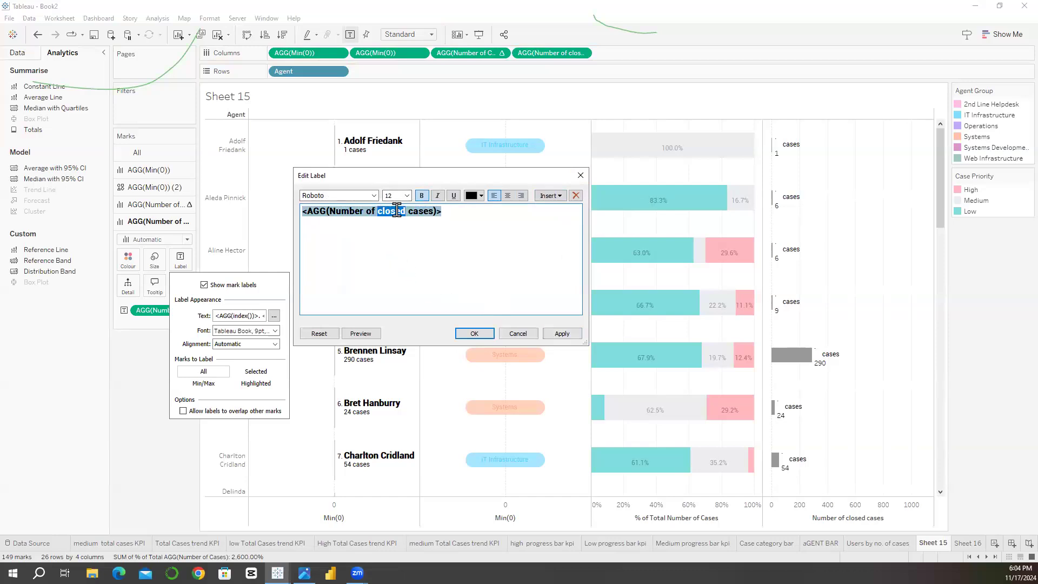
triple_click(398, 210)
click(406, 195)
click(393, 219)
click(422, 197)
click(559, 334)
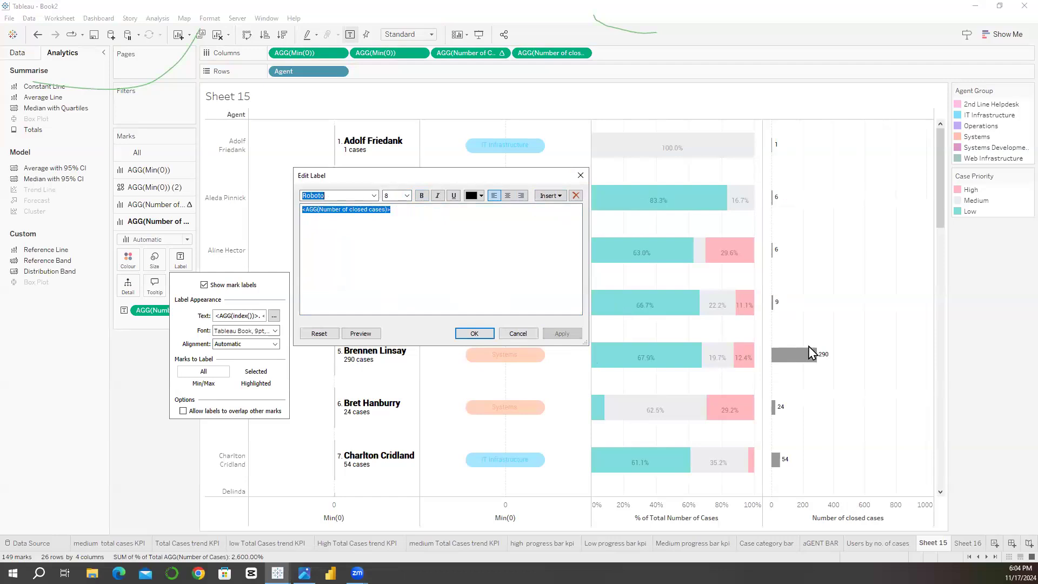
Step: Add blank lines below the closed-cases field in the label text to raise the labels above the bars
click(407, 212)
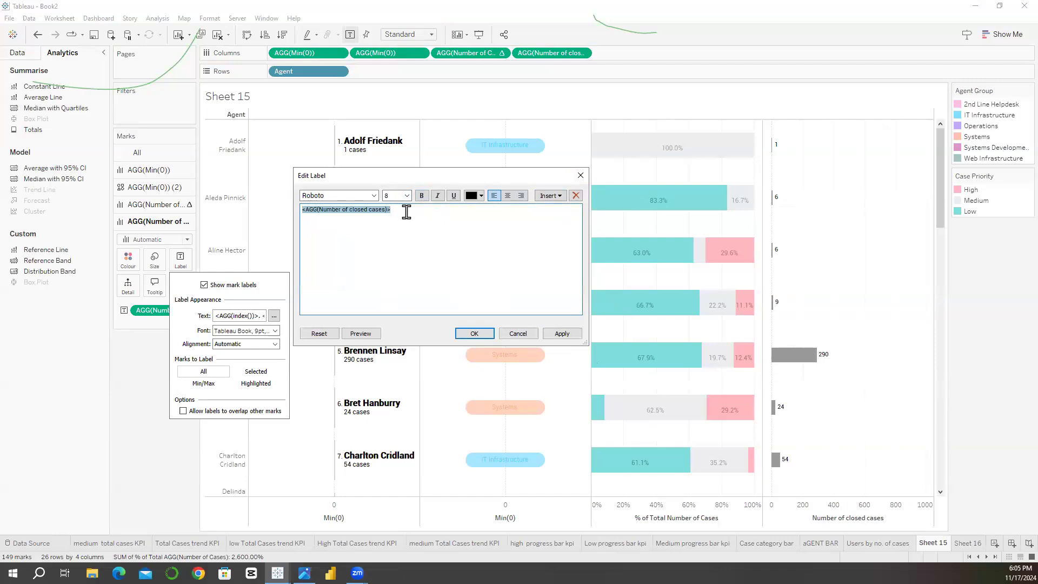
click(407, 212)
key(Return)
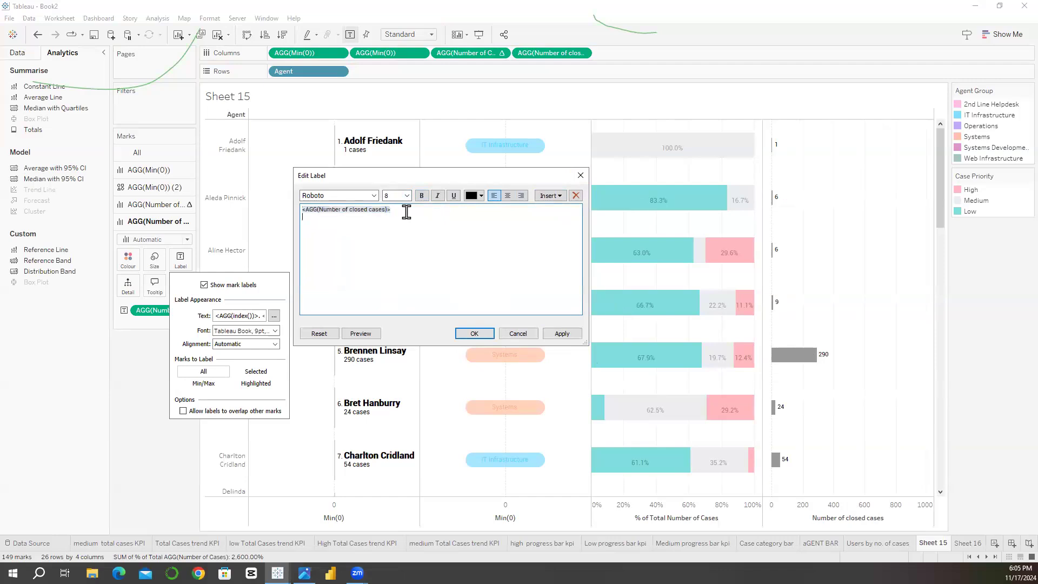
click(551, 333)
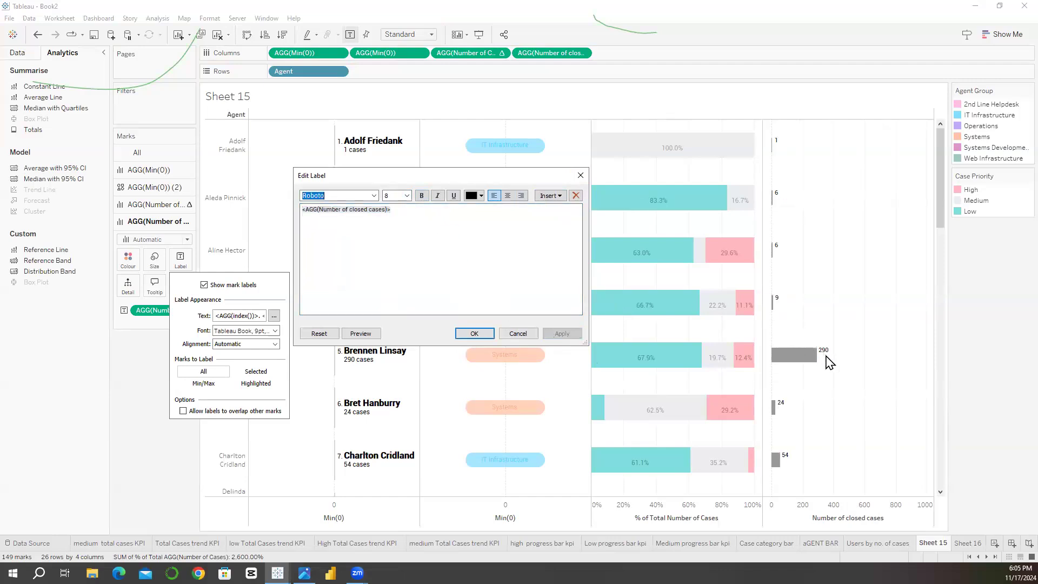
click(312, 235)
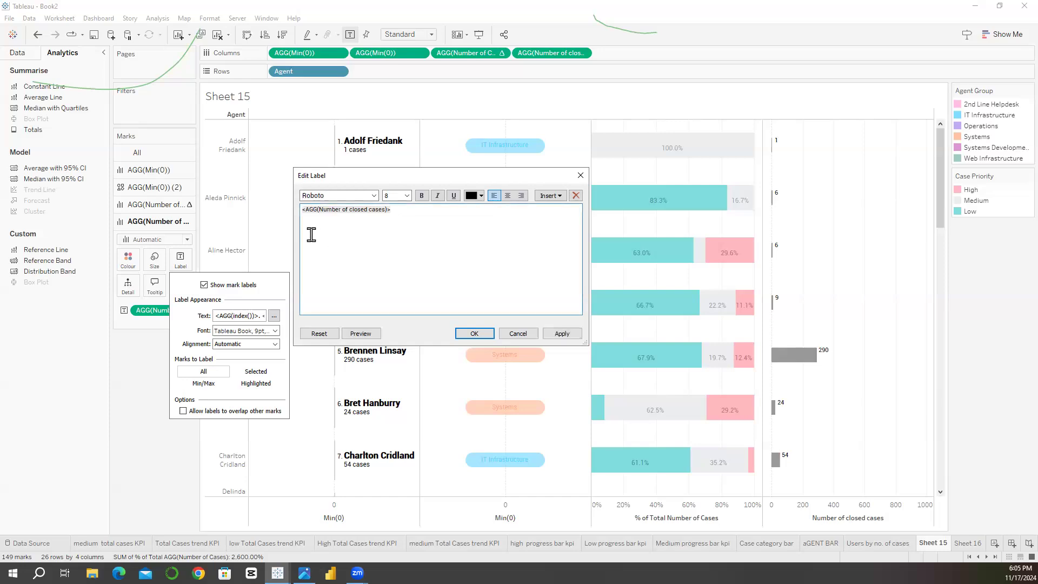
click(562, 334)
click(302, 244)
click(572, 336)
click(312, 232)
click(559, 335)
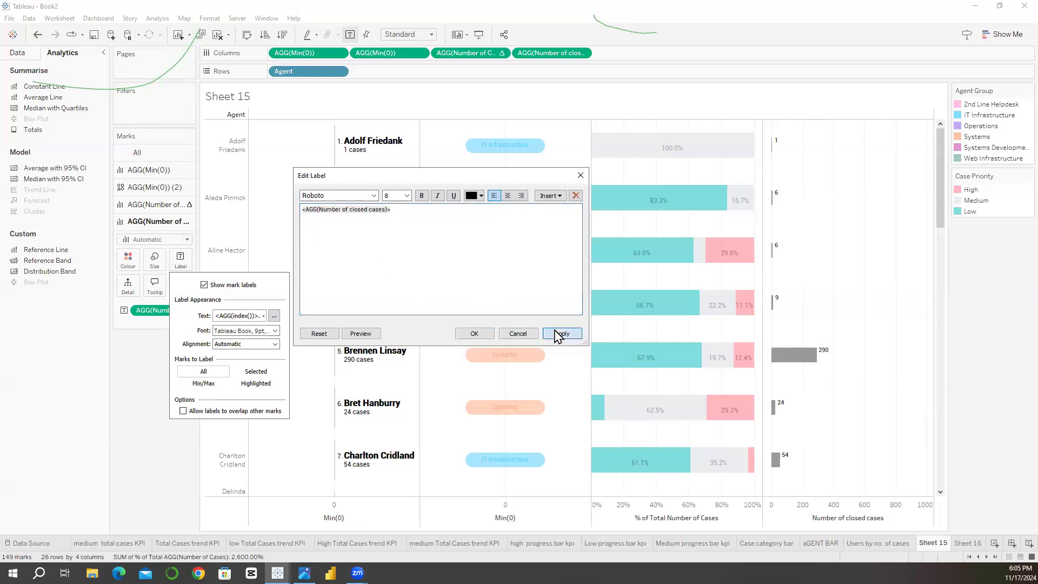
click(474, 333)
Step: Set the horizontal alignment of the closed-cases labels to Left and review the agents' bars
click(240, 345)
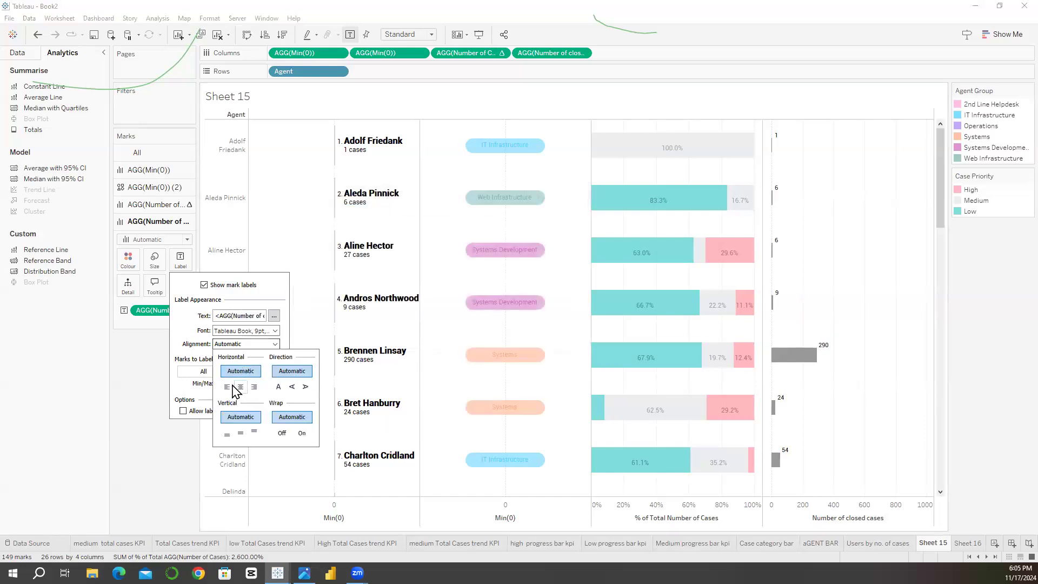
click(228, 388)
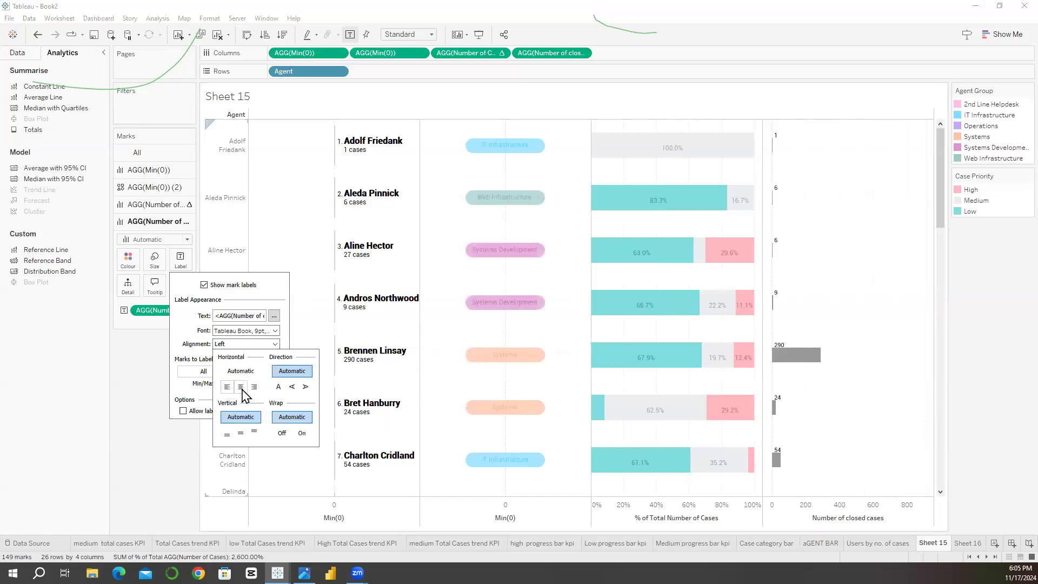
click(176, 461)
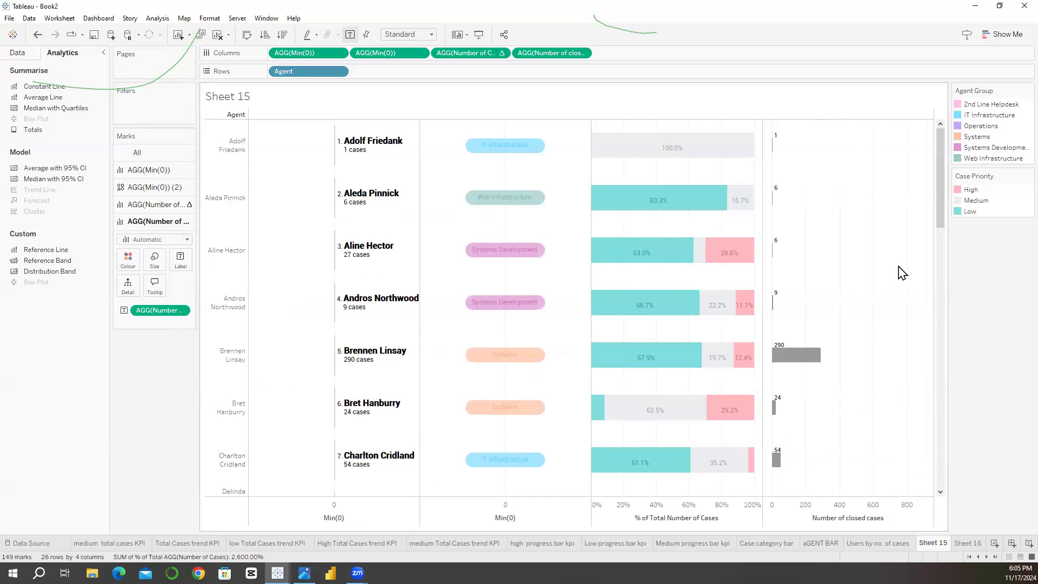
drag(941, 201, 959, 151)
drag(939, 204, 927, 157)
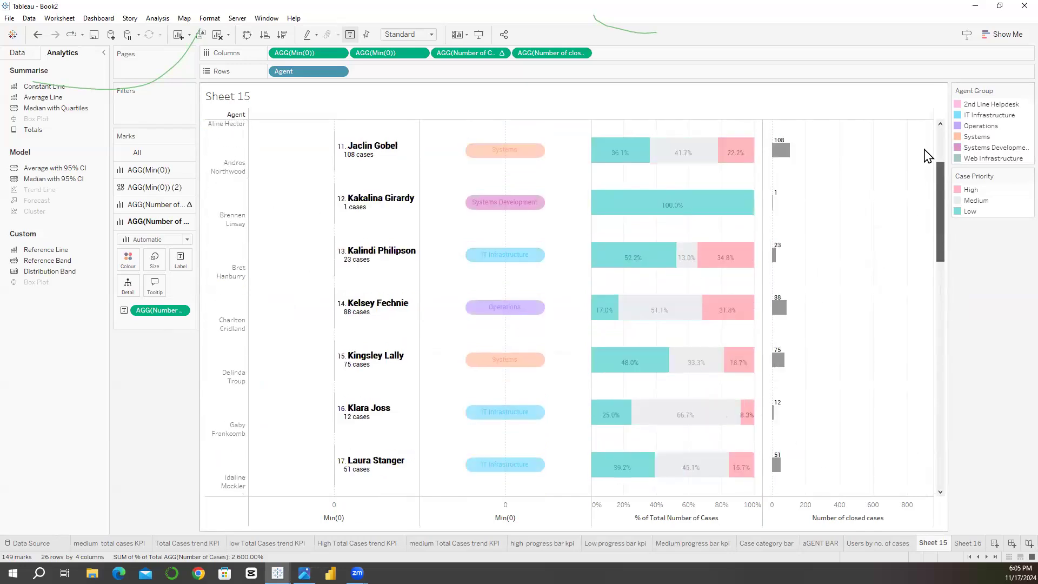
Step: Sort Agent by the field Number of closed cases in descending order and hide the Agent row headers
click(339, 72)
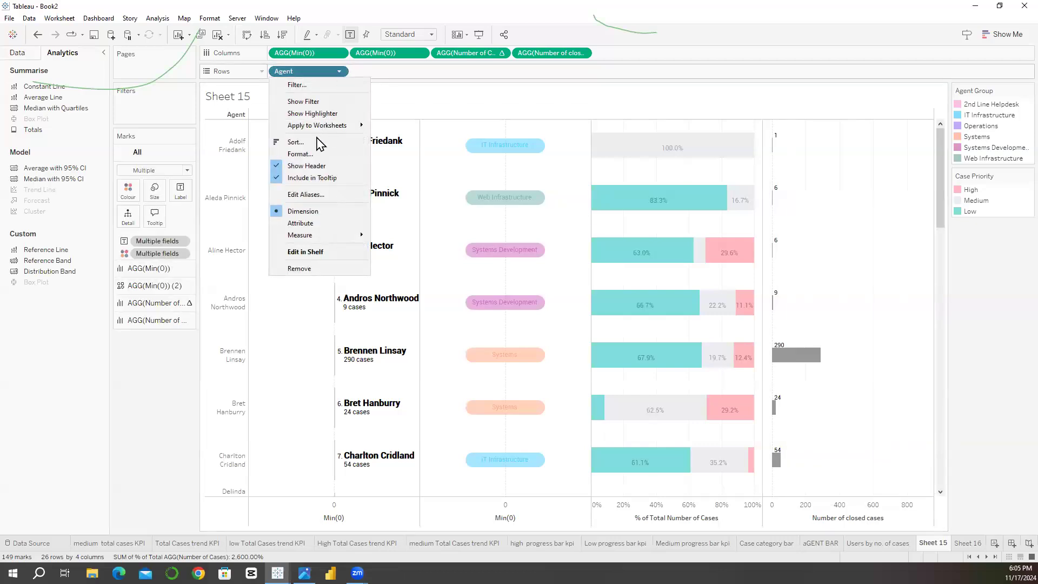
click(296, 142)
click(473, 255)
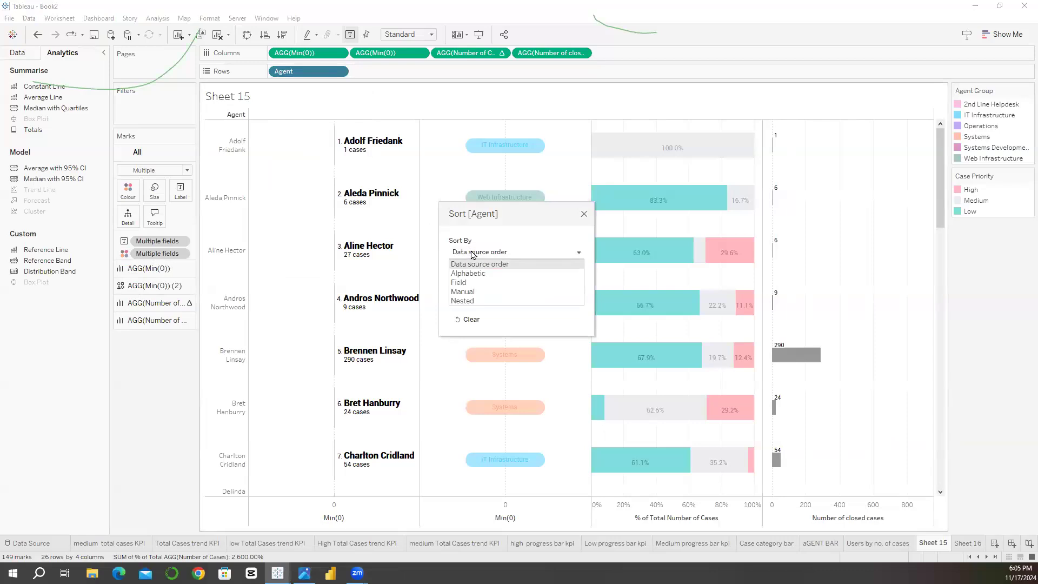
click(474, 279)
click(476, 327)
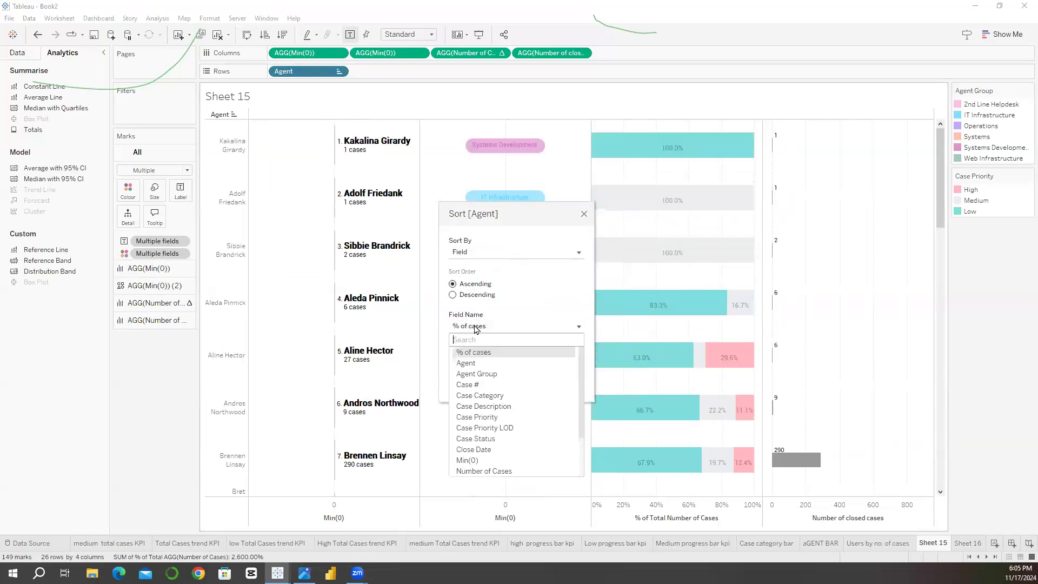
scroll(488, 430, down, 3)
click(492, 432)
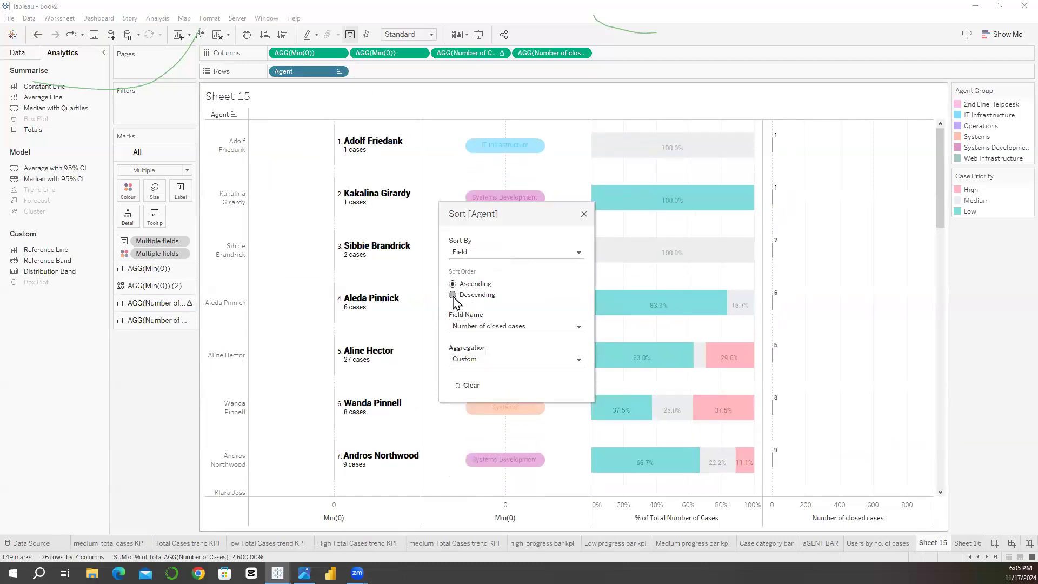
click(585, 215)
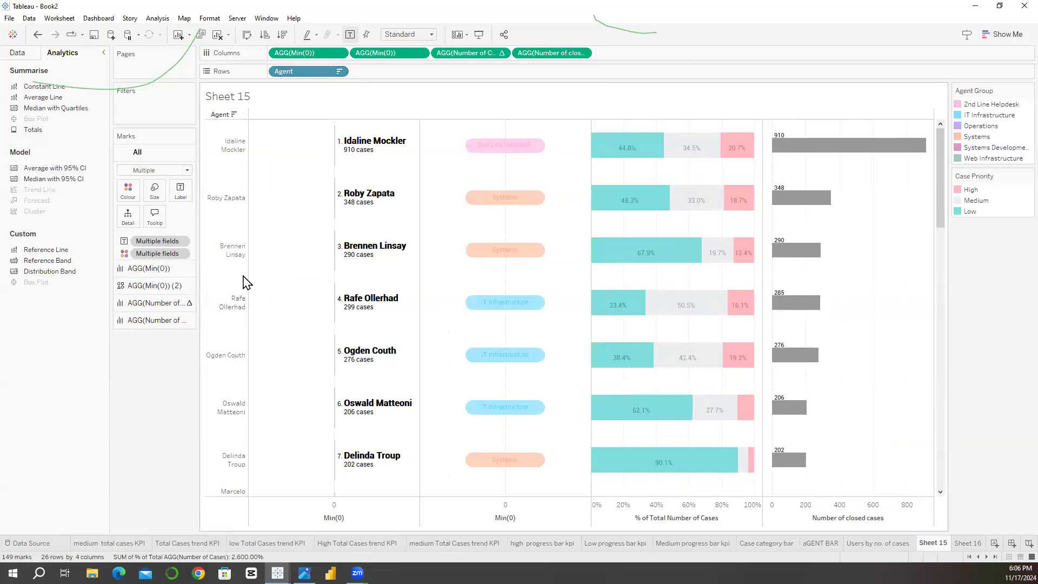
right_click(233, 303)
click(243, 366)
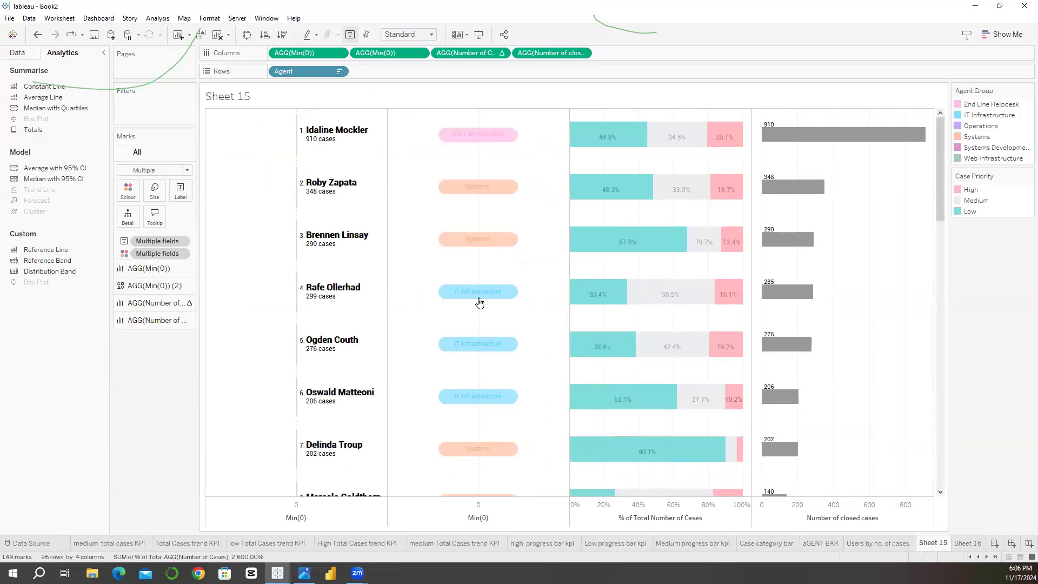
Step: Set the sheet's row divider and column divider borders to None
click(209, 18)
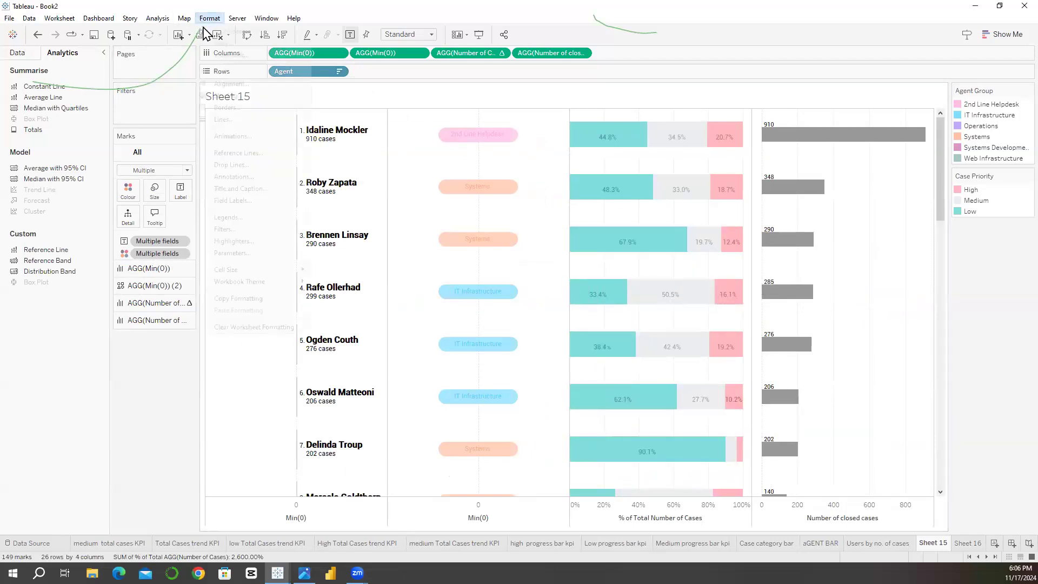
click(226, 108)
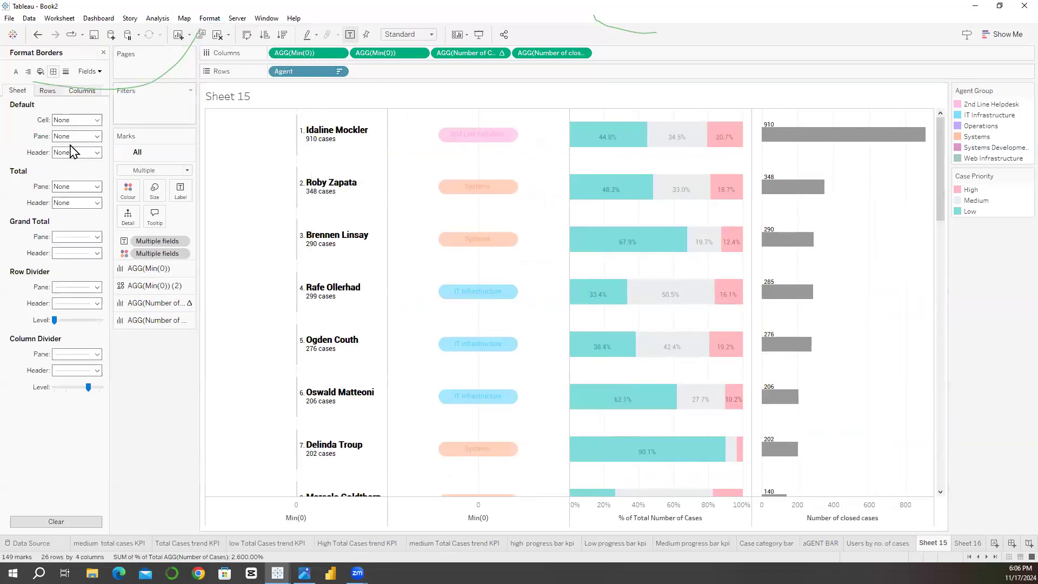
click(82, 288)
click(83, 301)
click(5, 316)
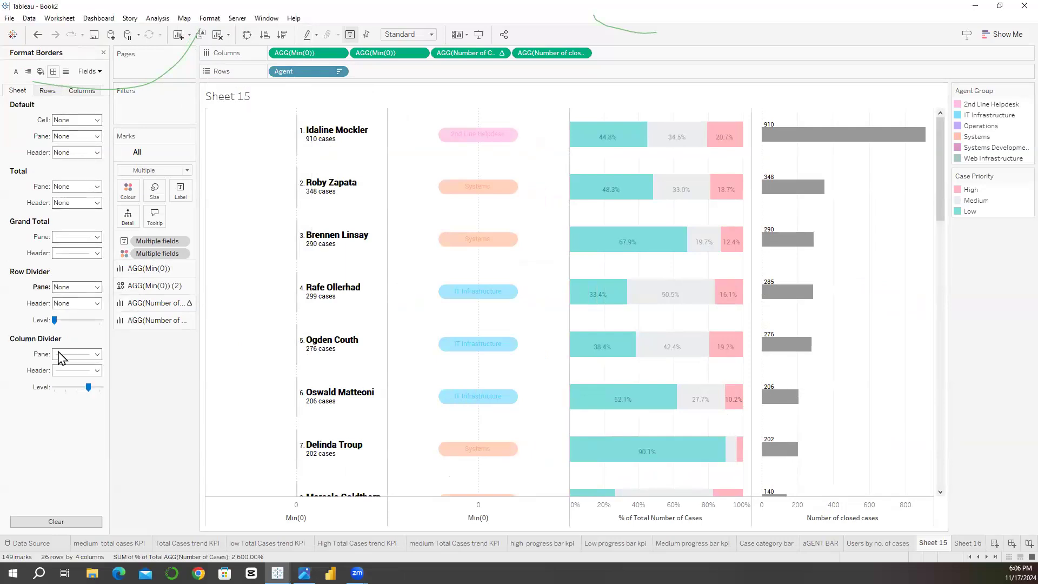
click(76, 354)
click(59, 369)
click(20, 344)
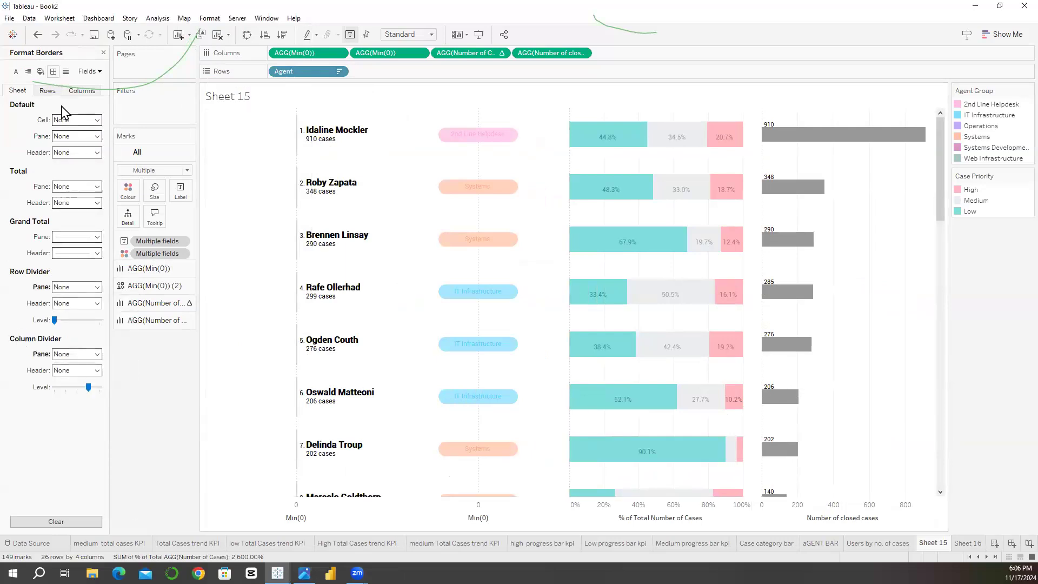
Step: Set the Grand Total pane and header borders of the sheet to None
click(81, 236)
click(75, 251)
click(76, 253)
click(76, 267)
click(23, 163)
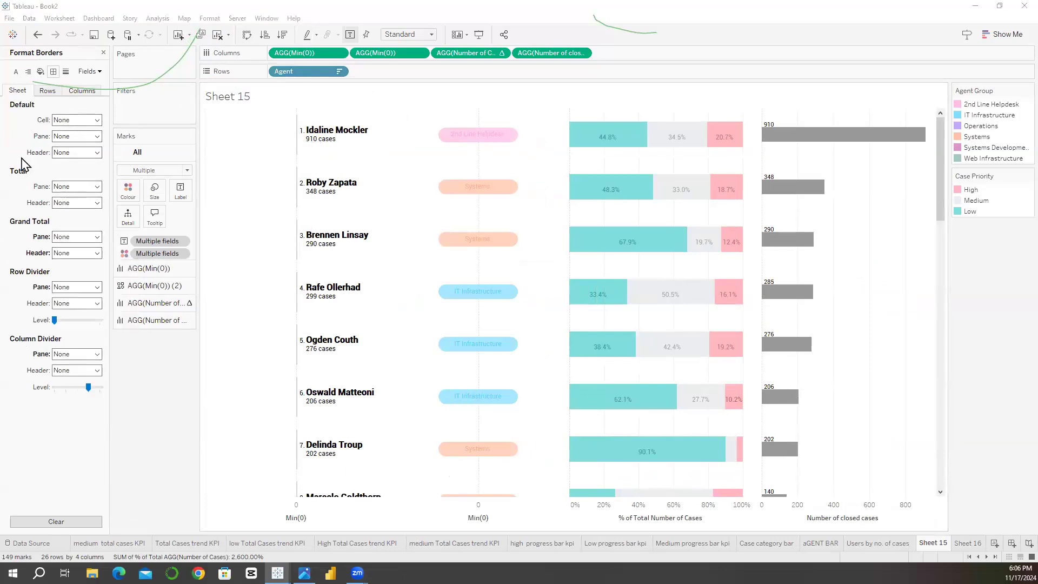
Step: Set the sheet's zero lines and trend lines to None
click(66, 71)
click(61, 136)
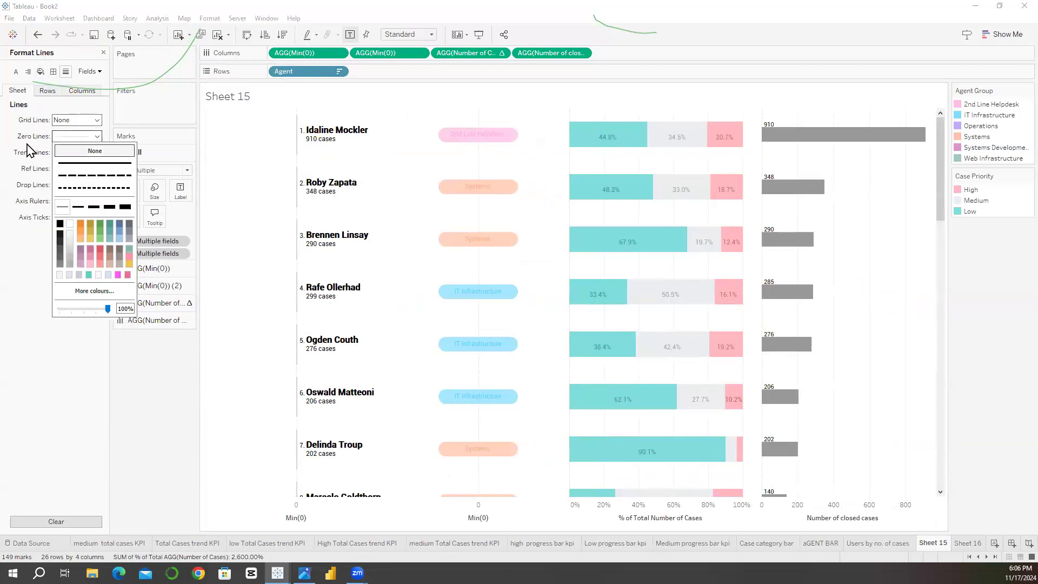
click(62, 153)
click(62, 153)
click(16, 181)
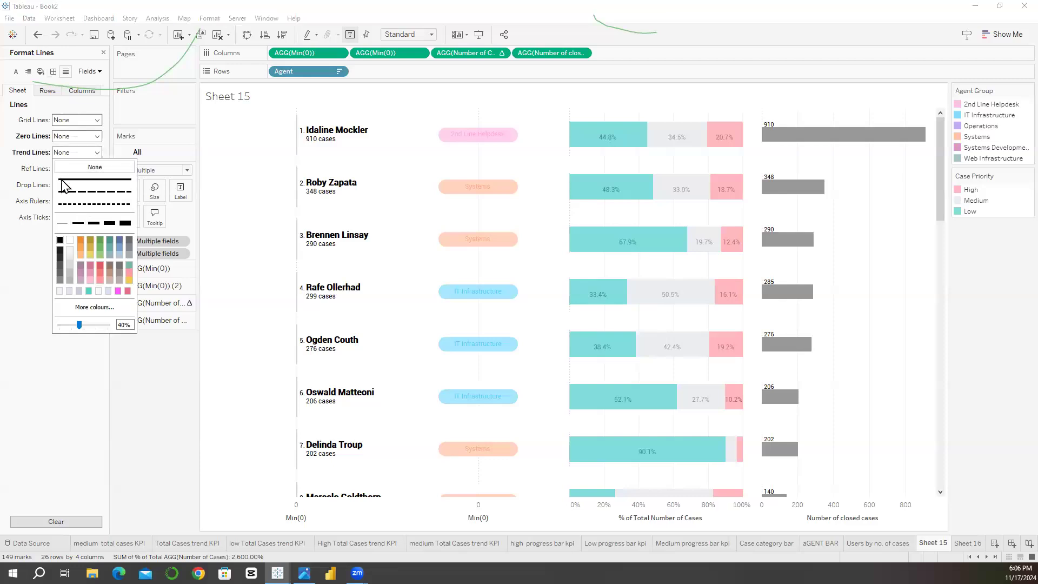
Step: Set the sheet's reference lines, drop lines and axis ticks to None, and check the line settings for rows
click(62, 183)
click(63, 198)
click(39, 196)
click(66, 170)
click(69, 185)
click(69, 219)
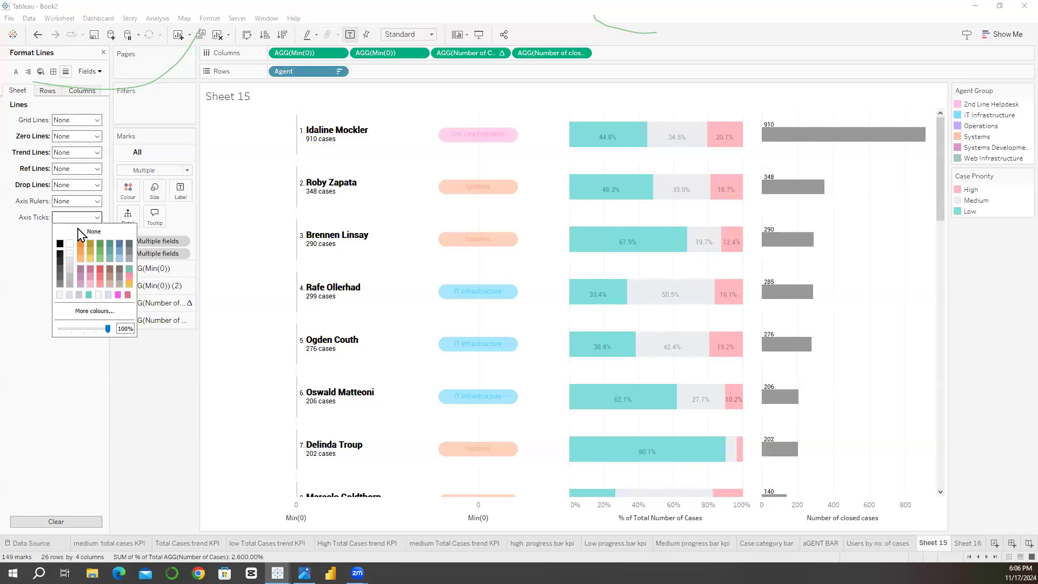
click(87, 232)
click(75, 121)
click(46, 91)
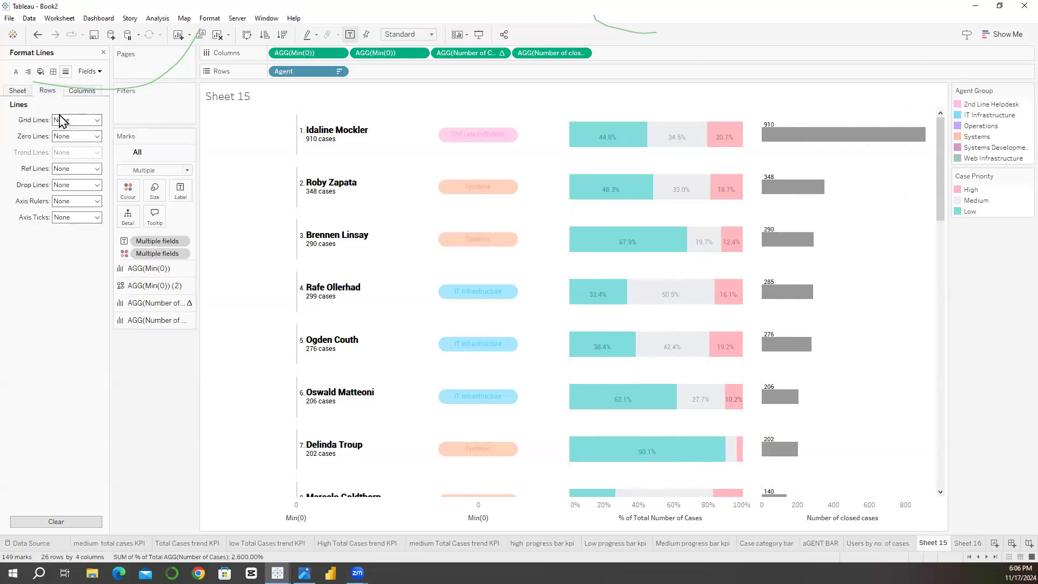
Step: Reduce the mark size of the first Min(0) measure, which carries the agent names, to the minimum
mouse_move(301, 205)
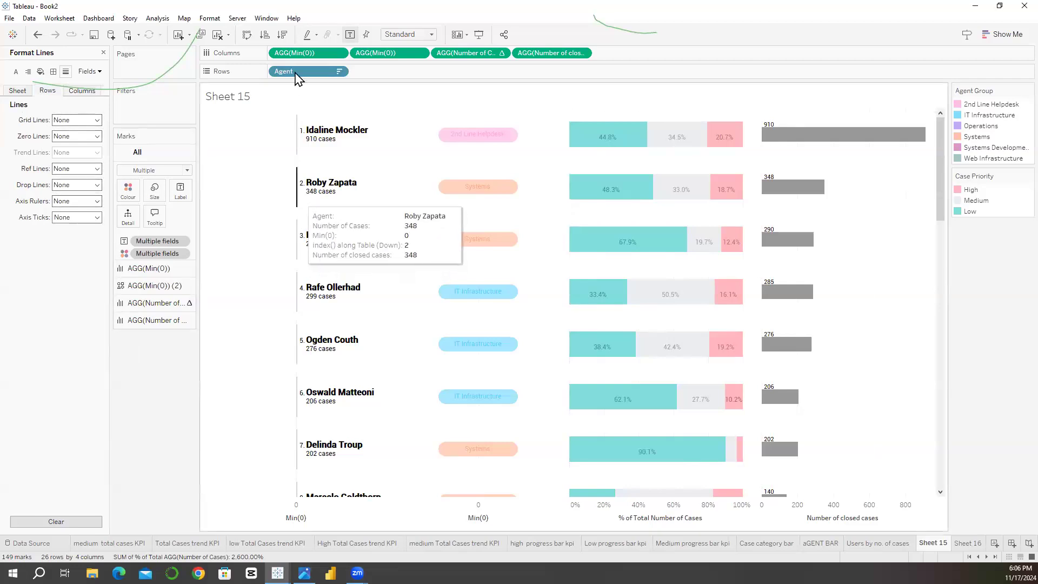
click(304, 55)
click(153, 188)
click(153, 195)
click(155, 207)
drag(191, 243, 97, 255)
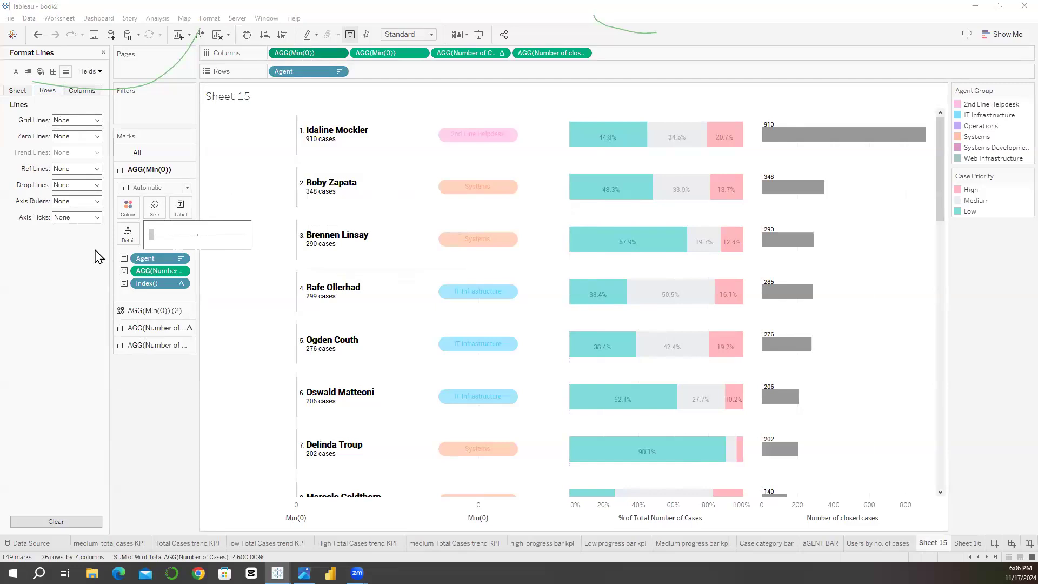
Step: Set the colour opacity of the first Min(0) marks to 0%
click(128, 207)
drag(167, 334, 33, 335)
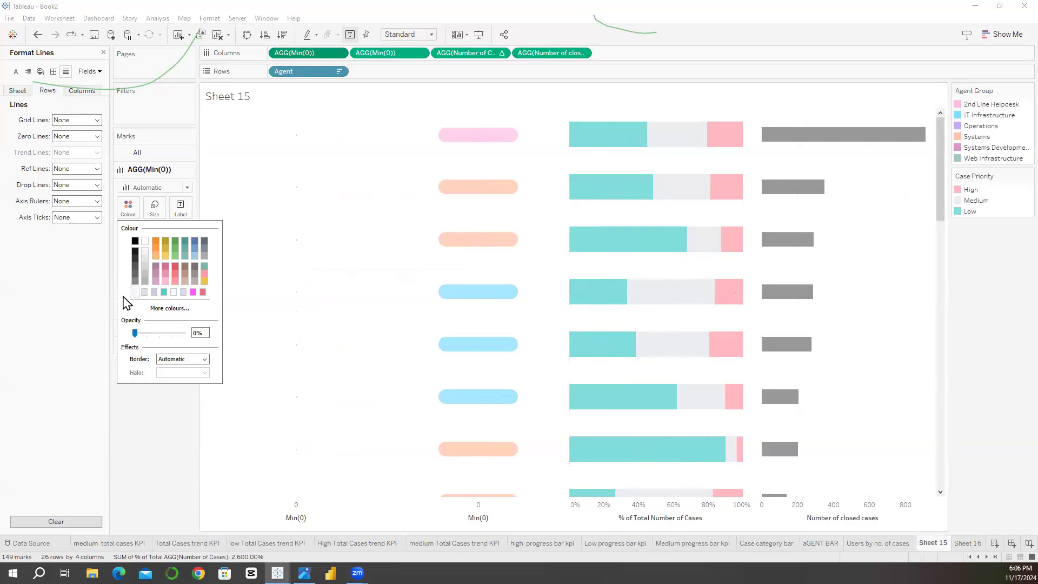
click(283, 257)
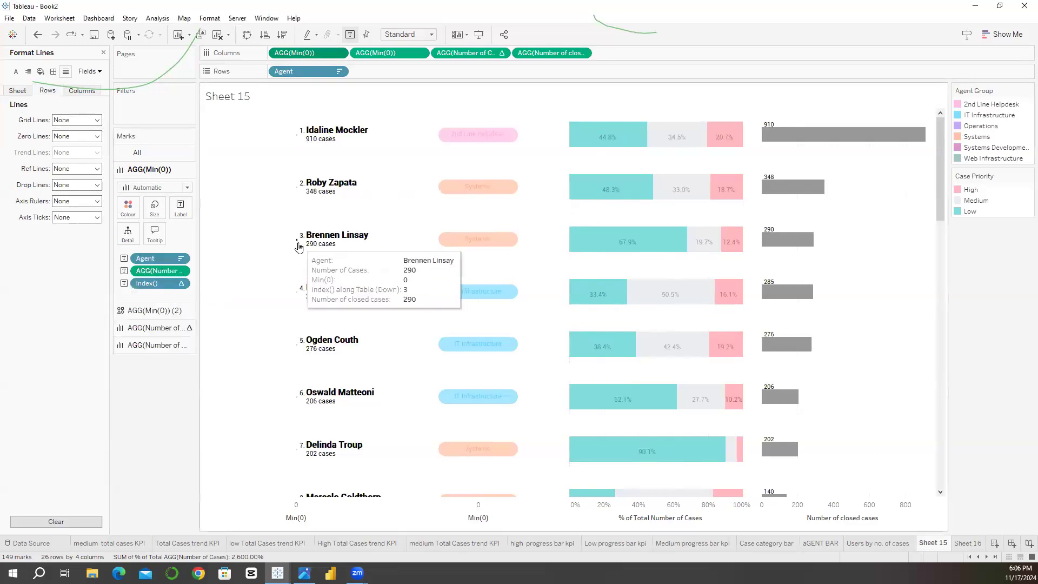
Step: Change the mark type of the first Min(0) measure to Circle
click(155, 189)
click(145, 202)
click(147, 190)
click(133, 262)
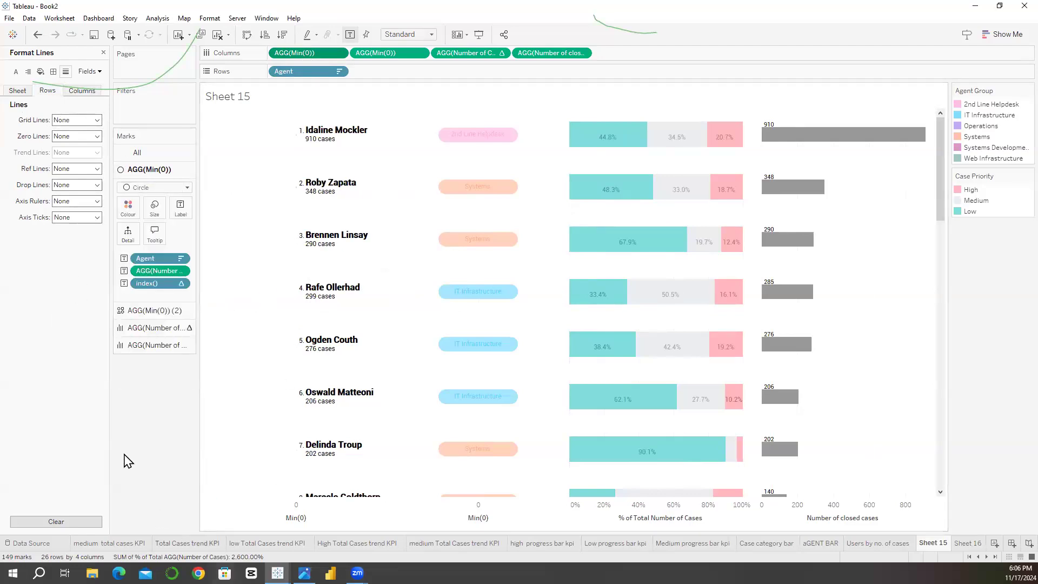
Step: Hide the axis headers beneath the agent name, group, priority and closed-cases columns
right_click(307, 510)
click(318, 486)
right_click(313, 511)
click(319, 486)
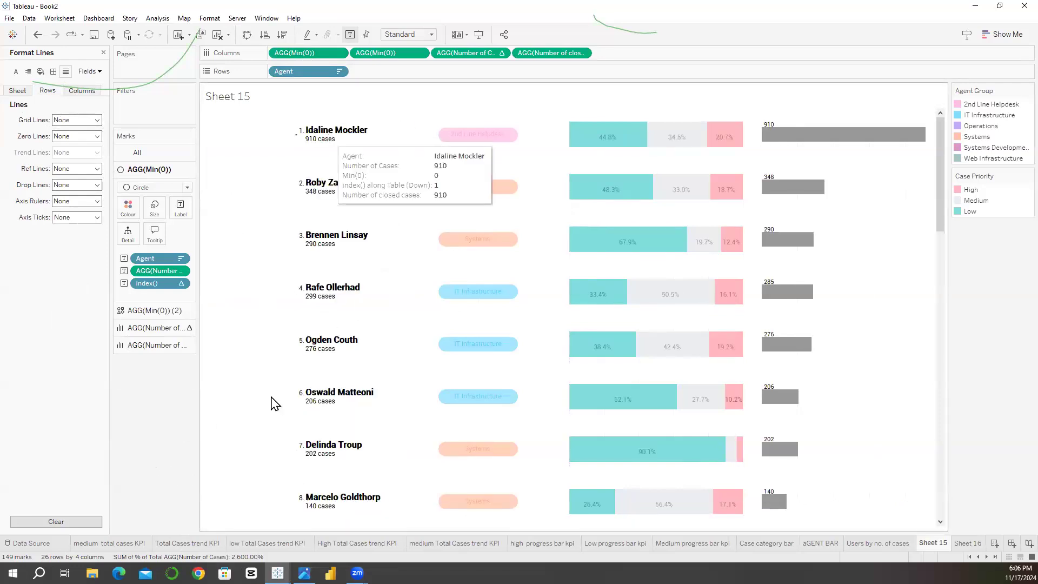
mouse_move(321, 133)
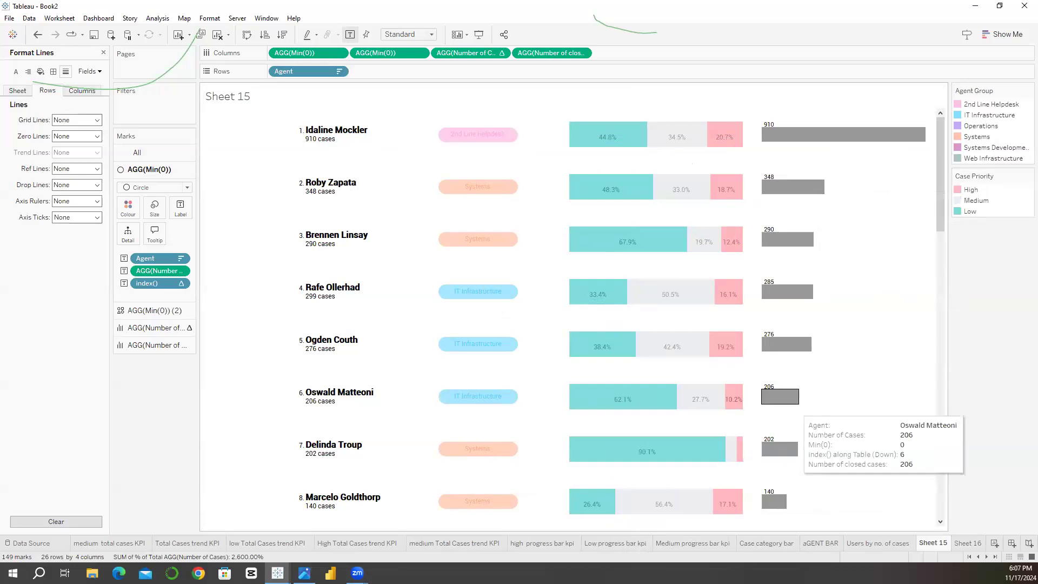
click(305, 573)
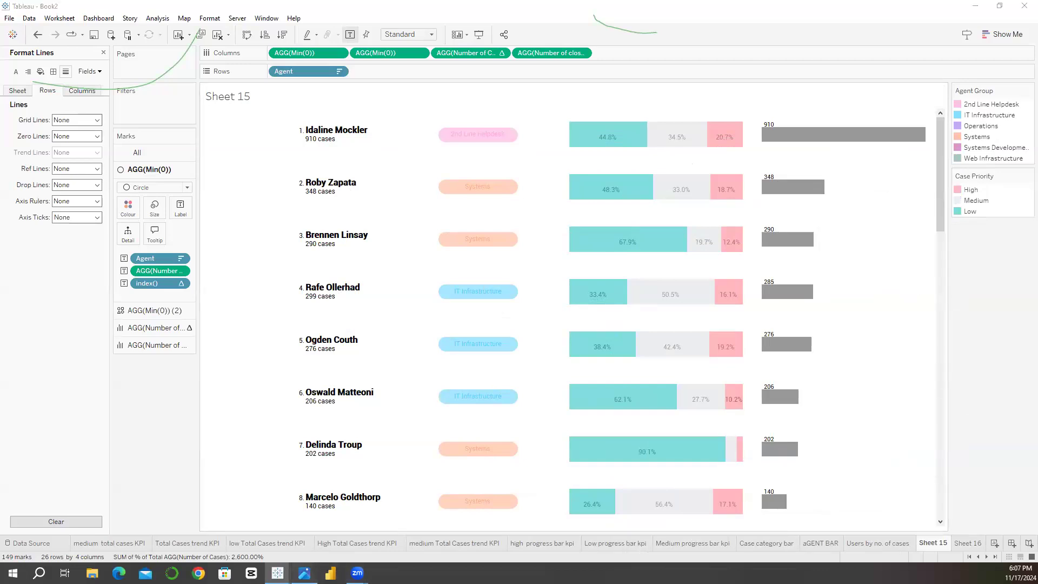
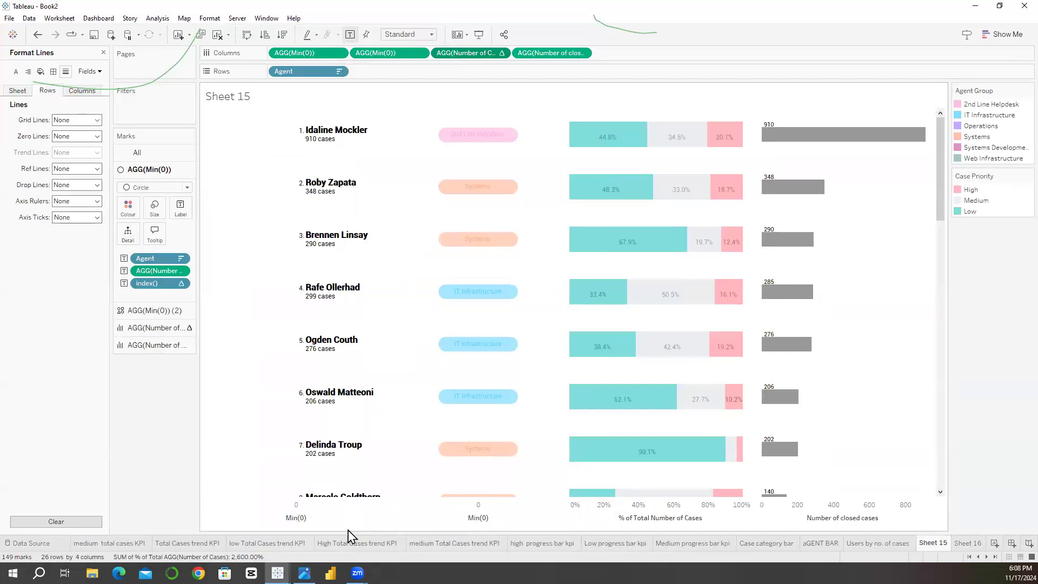
Step: Slightly widen the agent name column in the agent table
scroll(384, 365, down, 3)
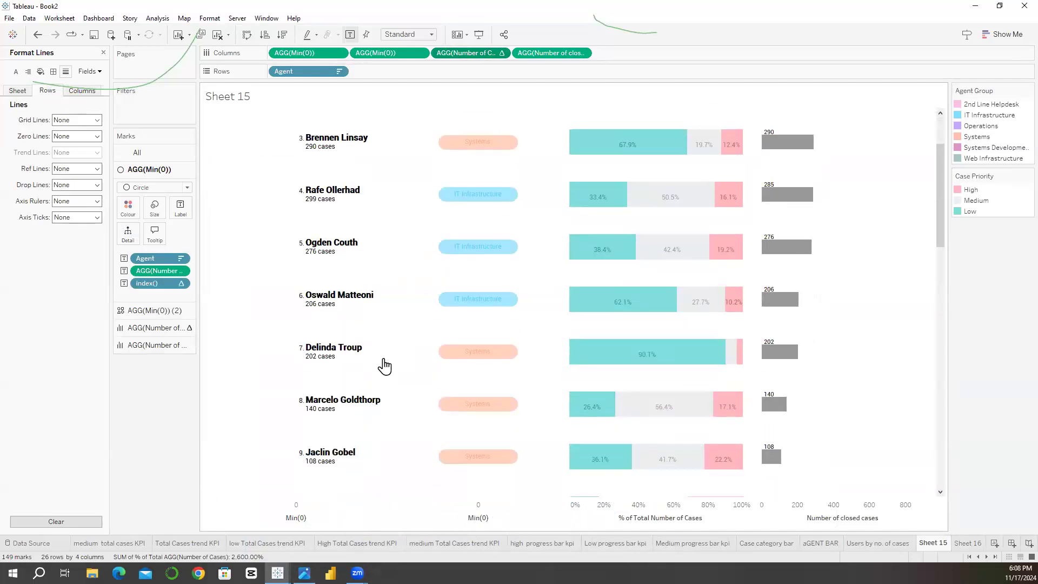
scroll(385, 364, up, 3)
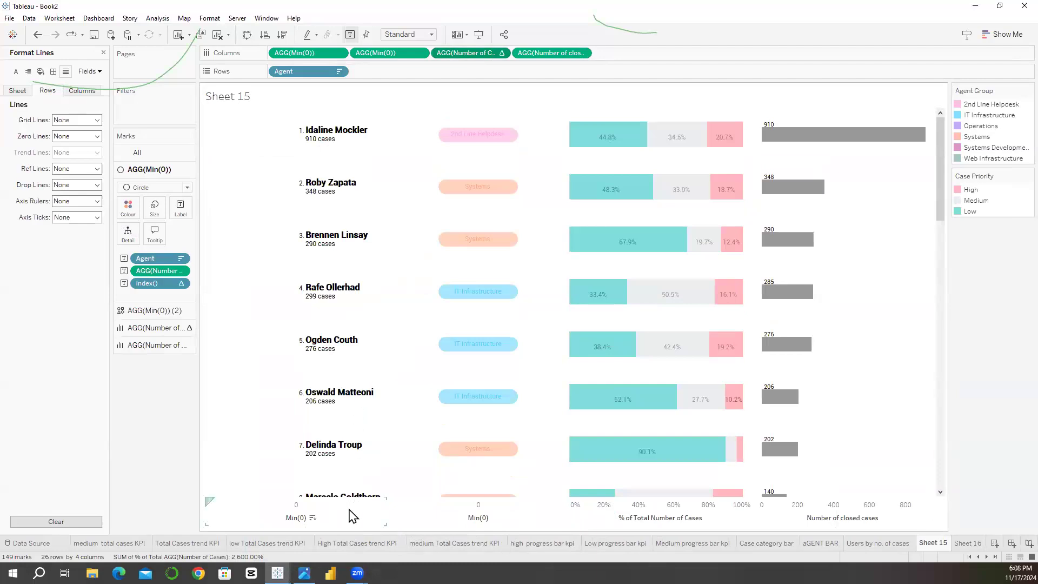
click(309, 54)
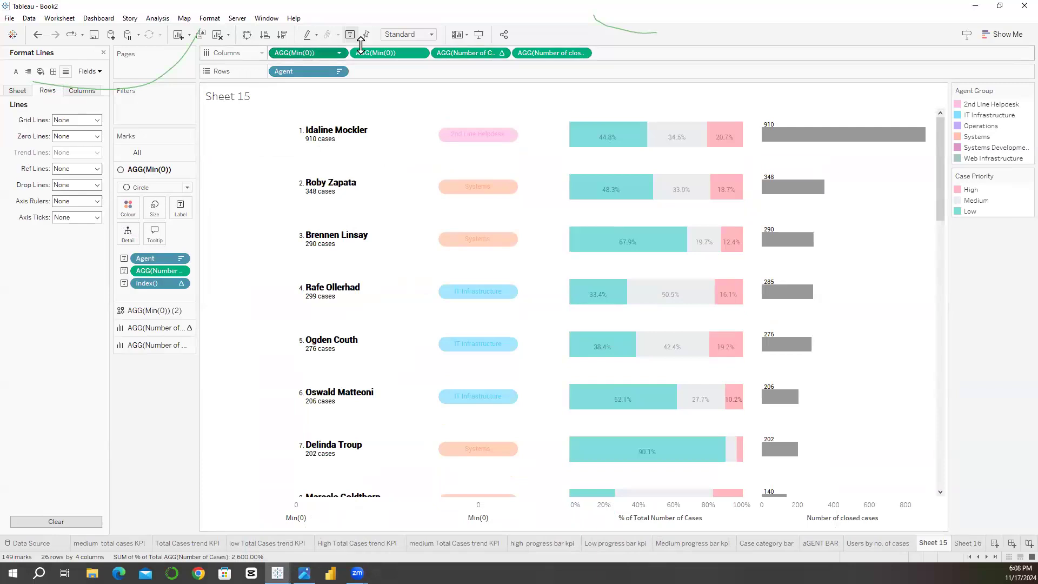
click(366, 53)
click(438, 53)
click(526, 52)
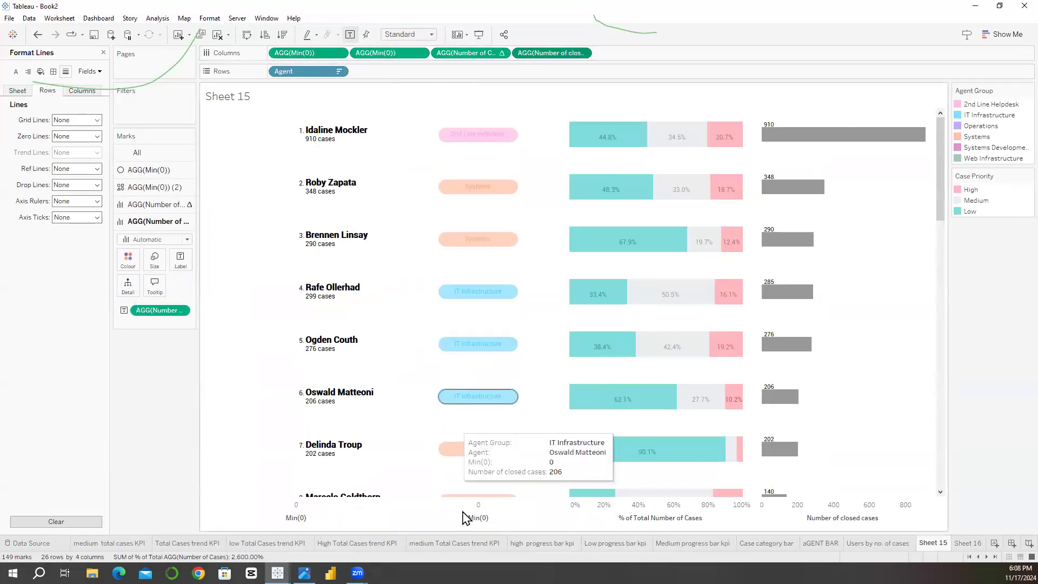
drag(387, 512, 407, 510)
drag(606, 499, 531, 513)
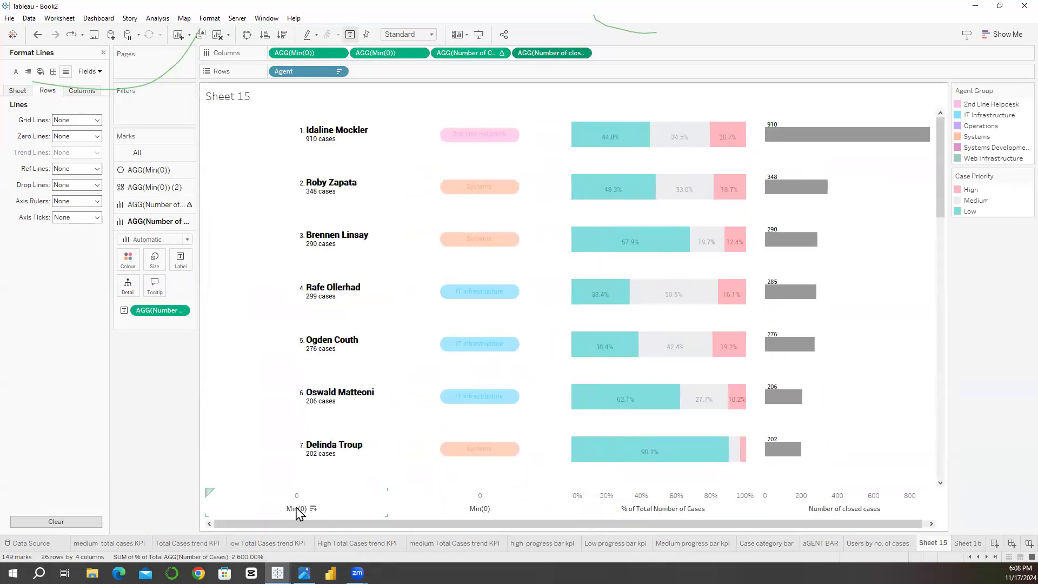
Step: Give the group column's Min(0) axis a custom range and hide the axis headers beneath the columns
right_click(469, 499)
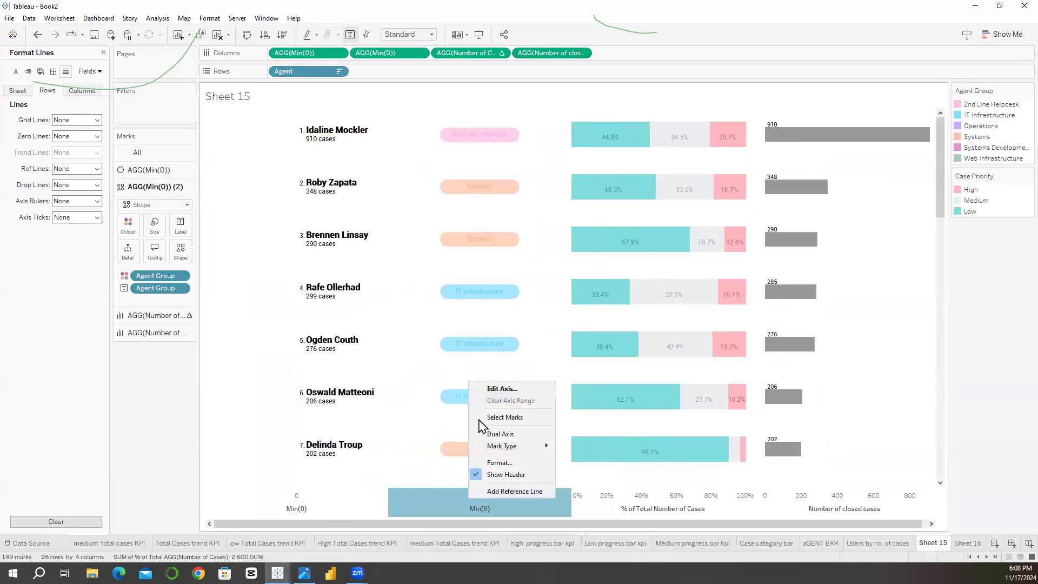
click(487, 389)
click(415, 200)
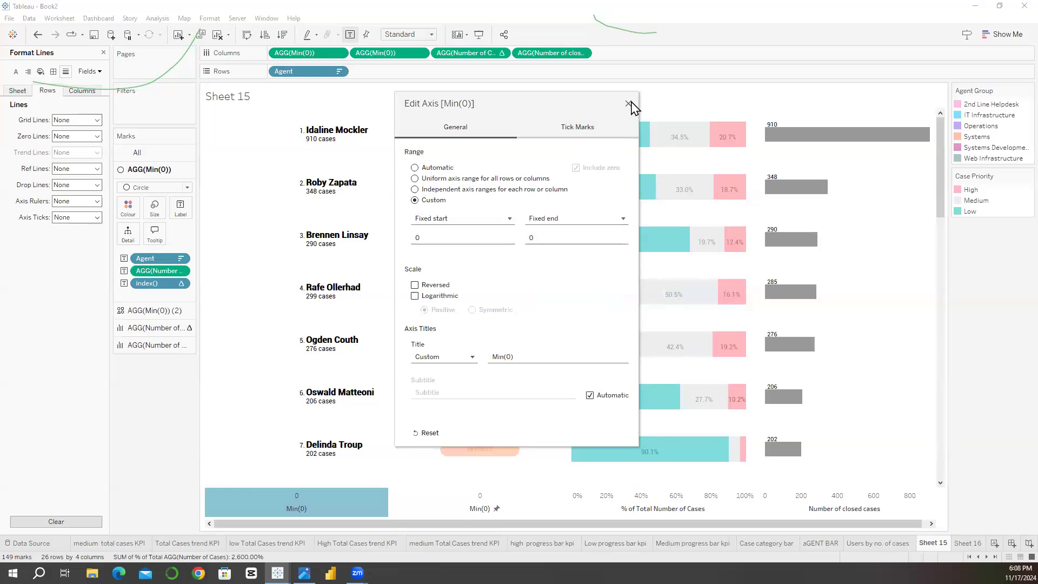
click(415, 168)
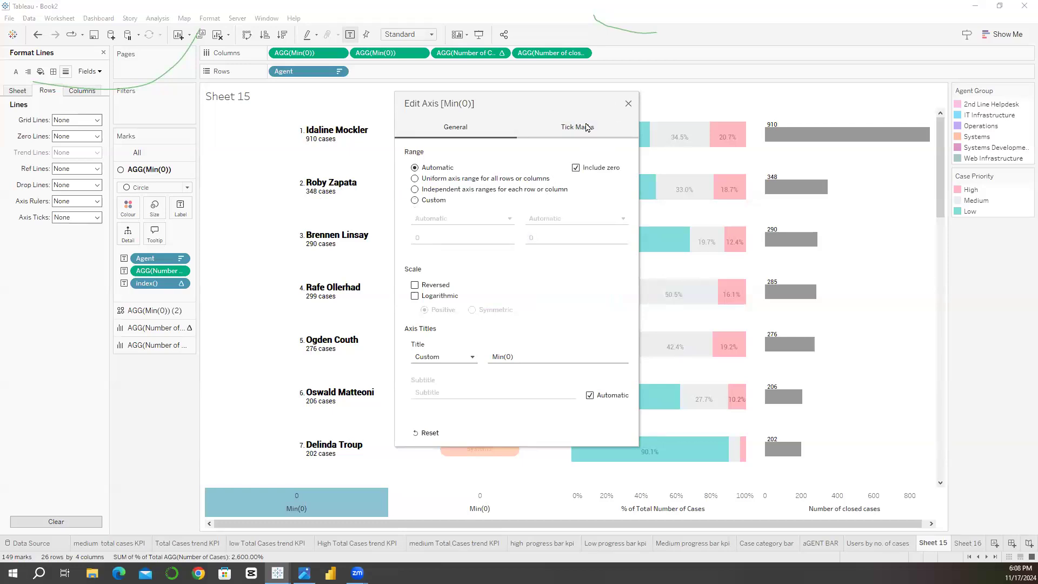
right_click(366, 497)
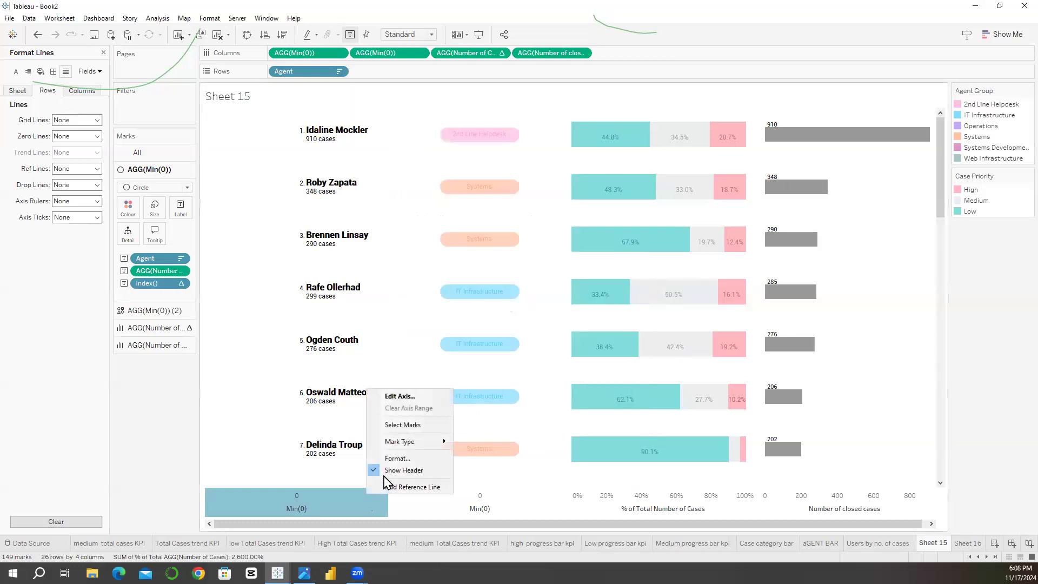
click(376, 474)
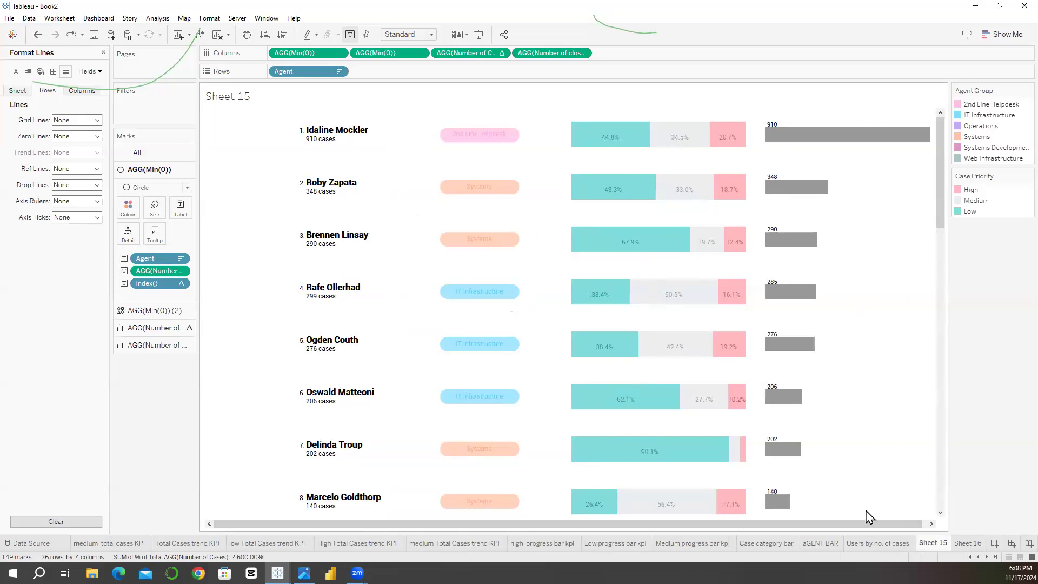
Step: Show the axis headers again from the second Min(0) measure and try to resize the group column
click(420, 53)
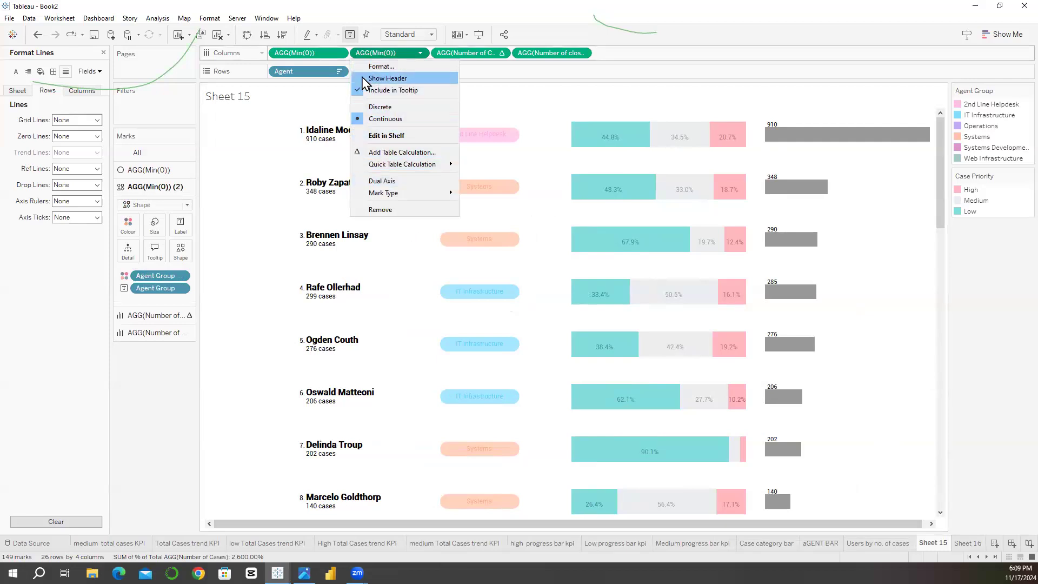
click(384, 78)
mouse_move(571, 493)
mouse_down()
mouse_move(562, 500)
mouse_move(571, 498)
mouse_up()
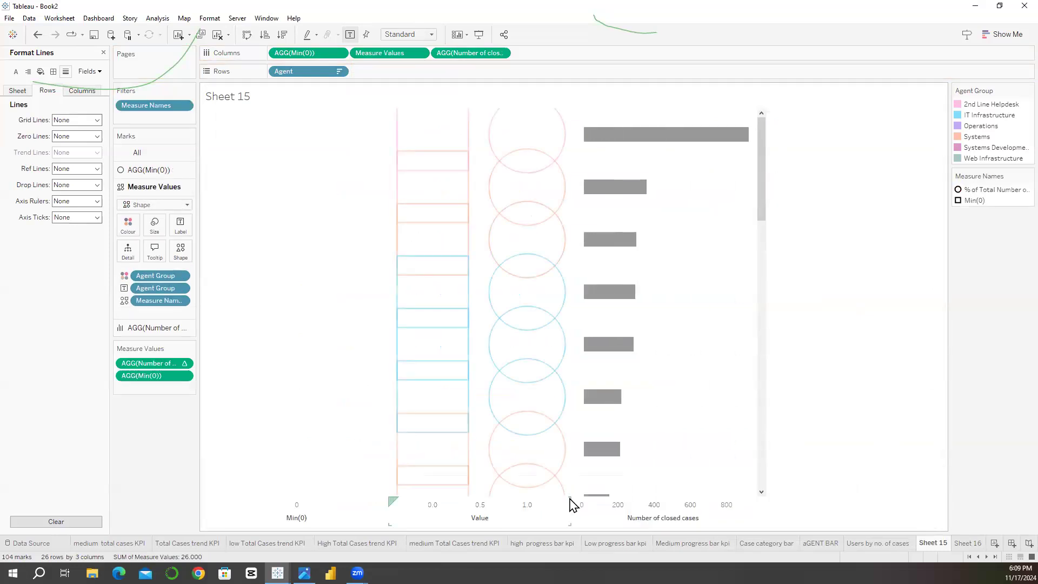
Step: Undo the recent axis merge, header, axis range and column width changes on the agent table
key(ctrl+z)
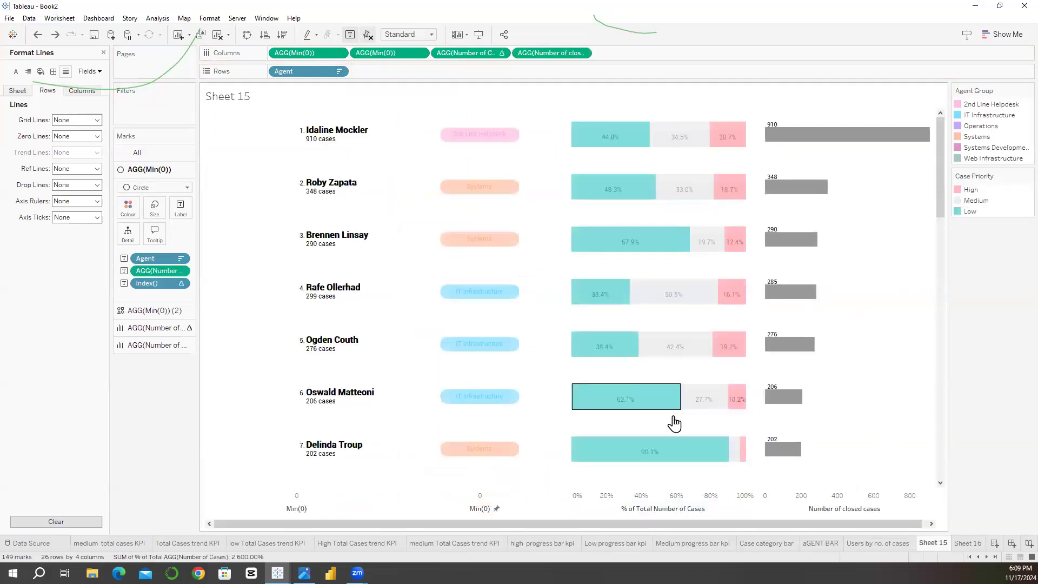
key(ctrl+z)
key(ctrl+z)
key(ctrl+z)
key(ctrl+z)
key(ctrl+z)
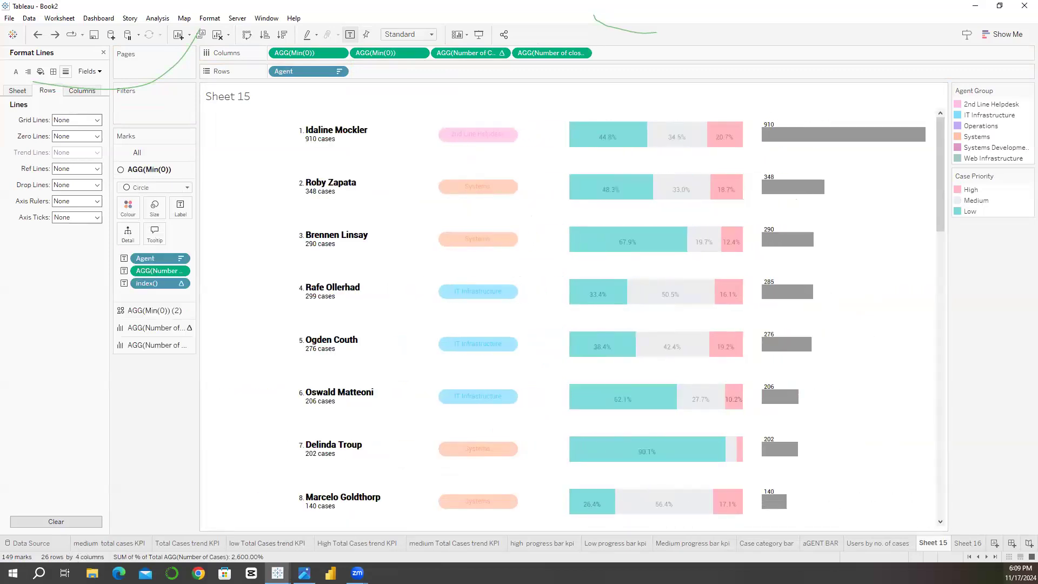
Step: Rename Sheet 15 as table
double_click(939, 544)
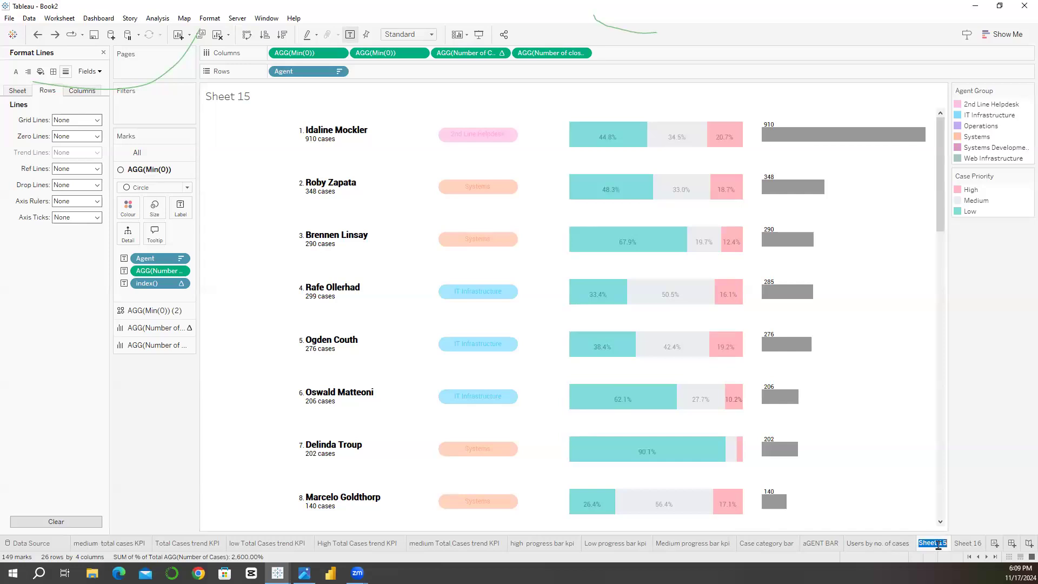
text(table)
click(975, 512)
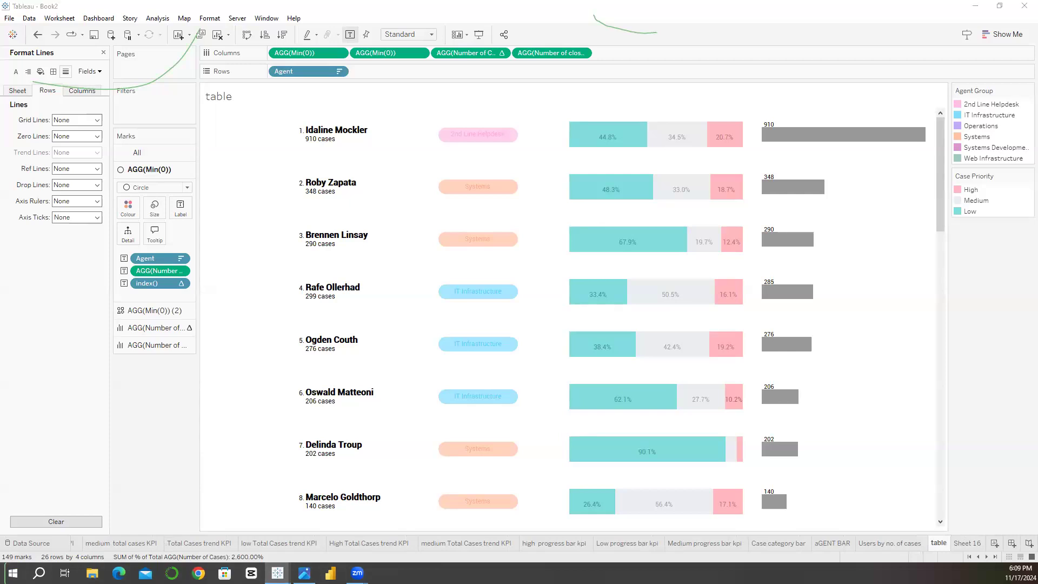
Step: Check the Service Desk Dashboard wireframe image, close it, and create a new dashboard in the Tableau workbook
click(305, 573)
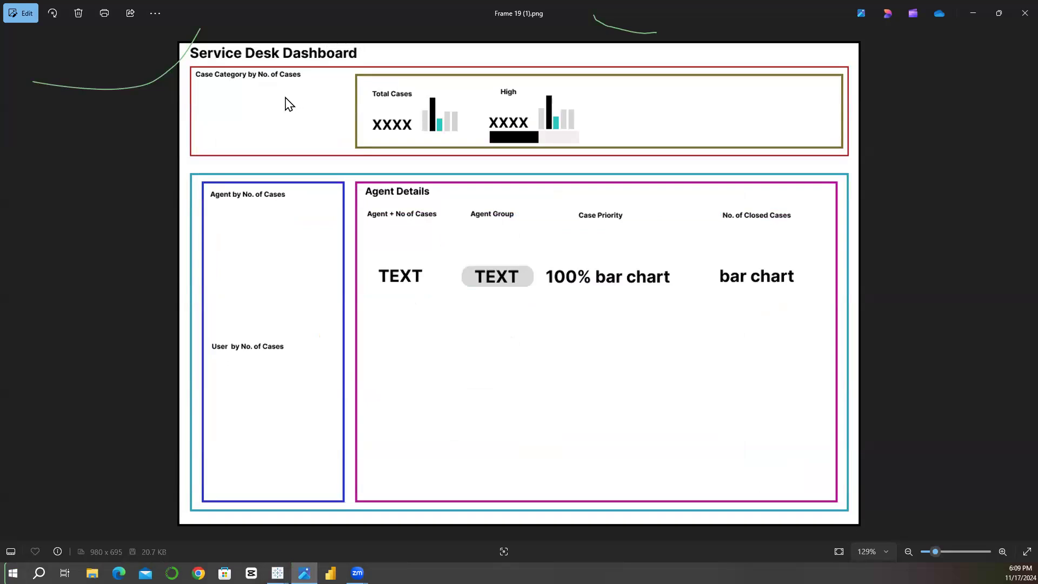
click(1016, 18)
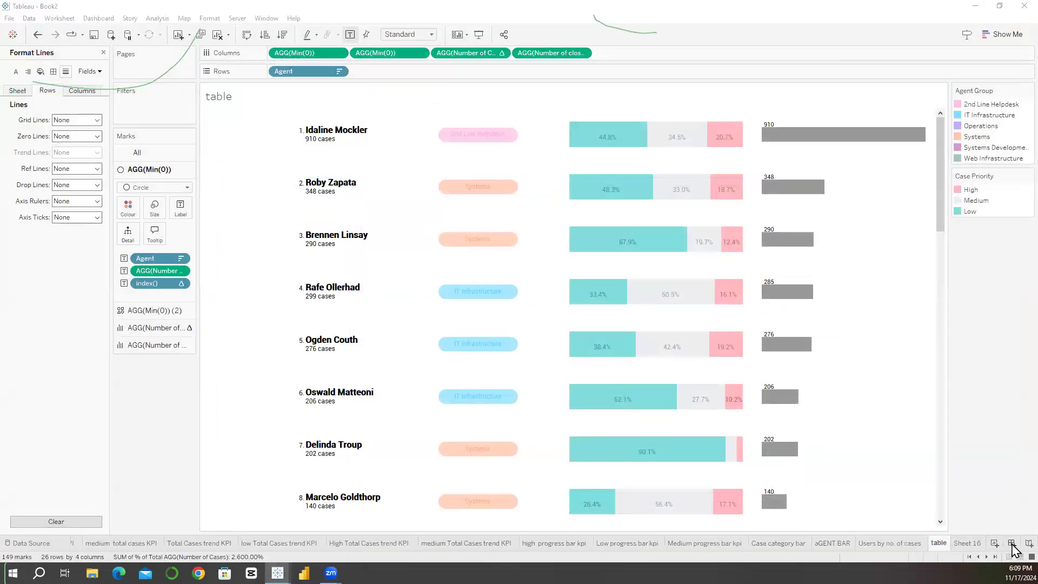
click(1012, 544)
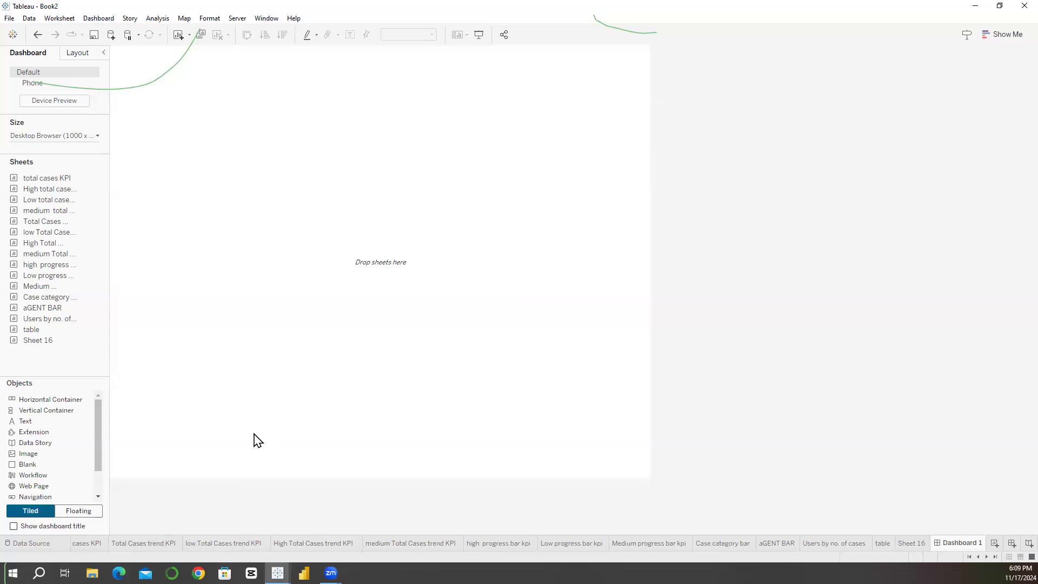
Step: Switch new objects to floating and place a vertical container on the empty dashboard
scroll(97, 435, down, 3)
drag(96, 435, 95, 405)
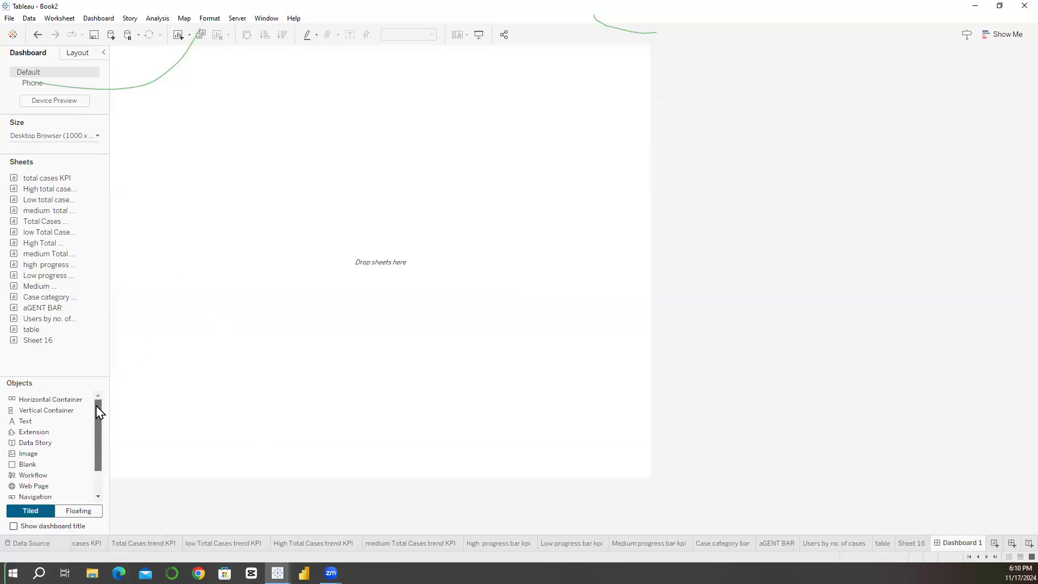
click(76, 512)
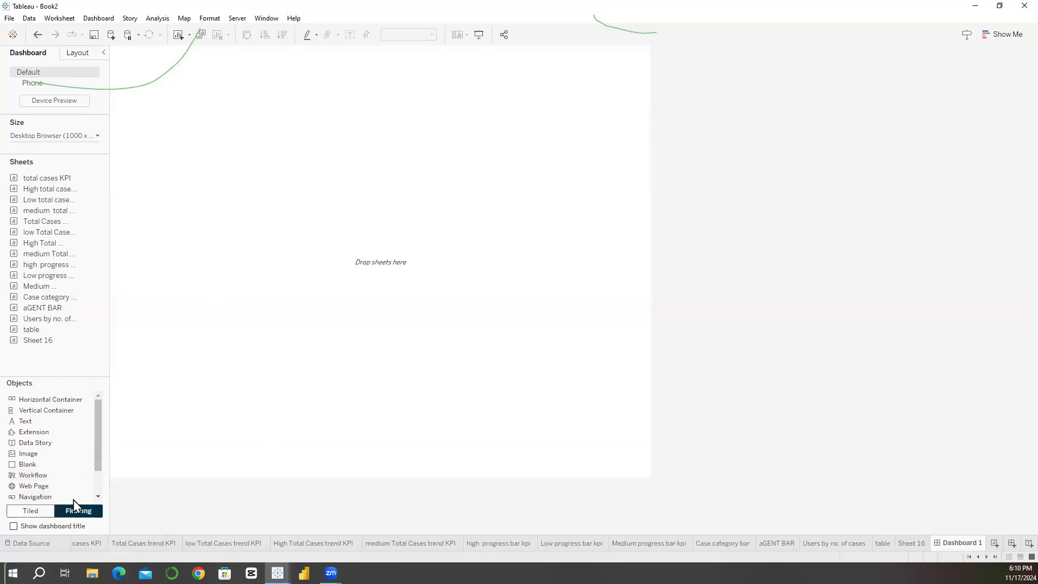
drag(51, 411, 238, 179)
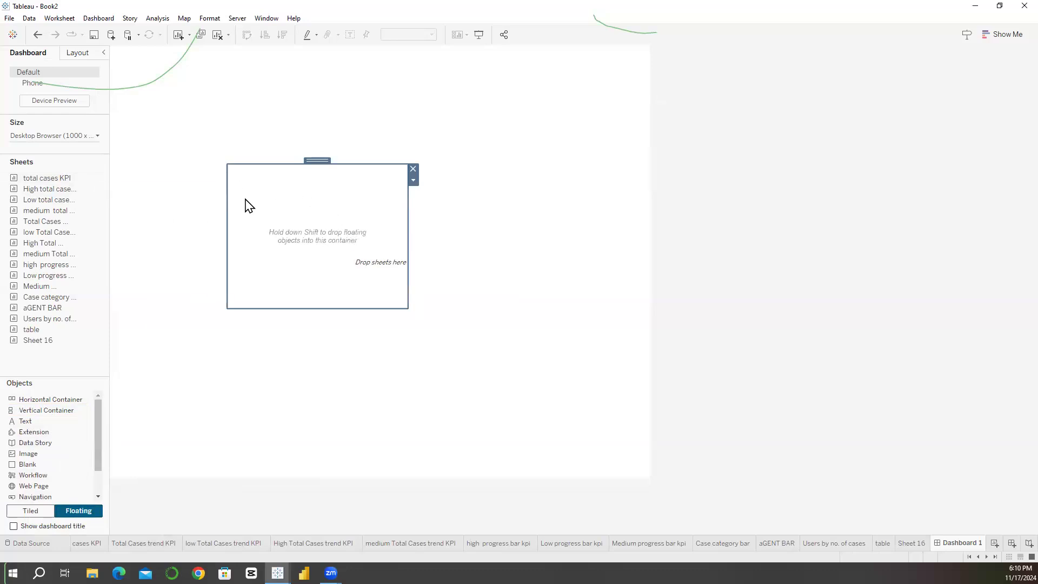
Step: Set the vertical container's position to x 0 and y 0
click(79, 54)
click(39, 53)
click(68, 54)
click(28, 162)
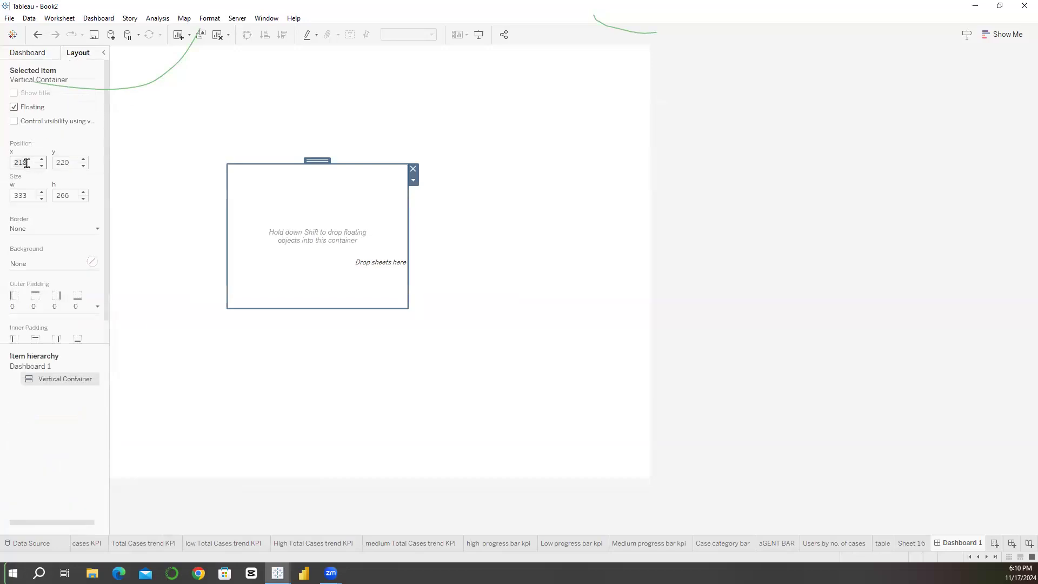
click(56, 162)
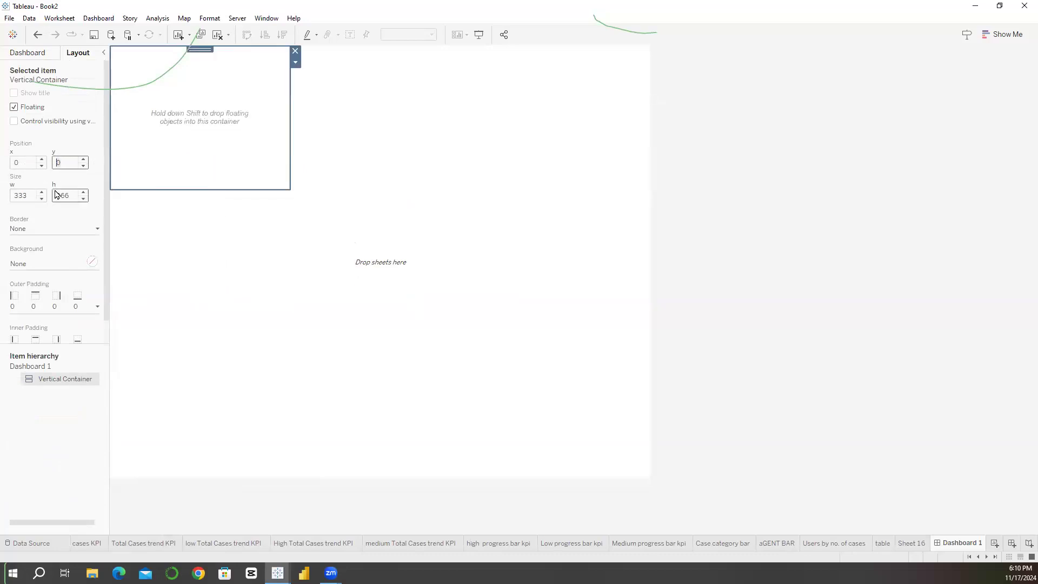
Step: Check the dashboard's fixed size and set the vertical container to a width of 1000 and a height of 800
click(28, 53)
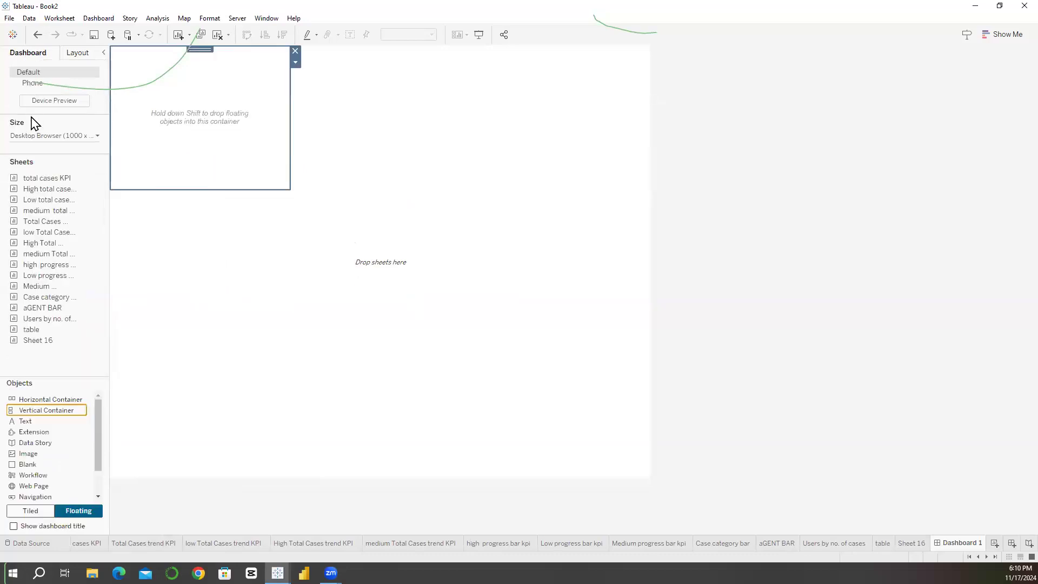
click(95, 137)
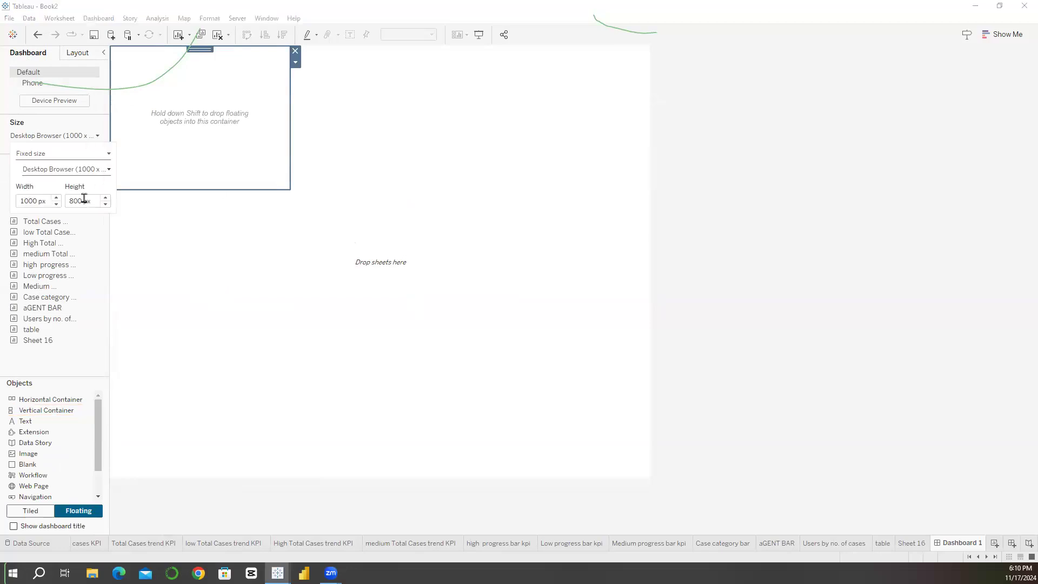
click(51, 137)
click(51, 137)
click(46, 155)
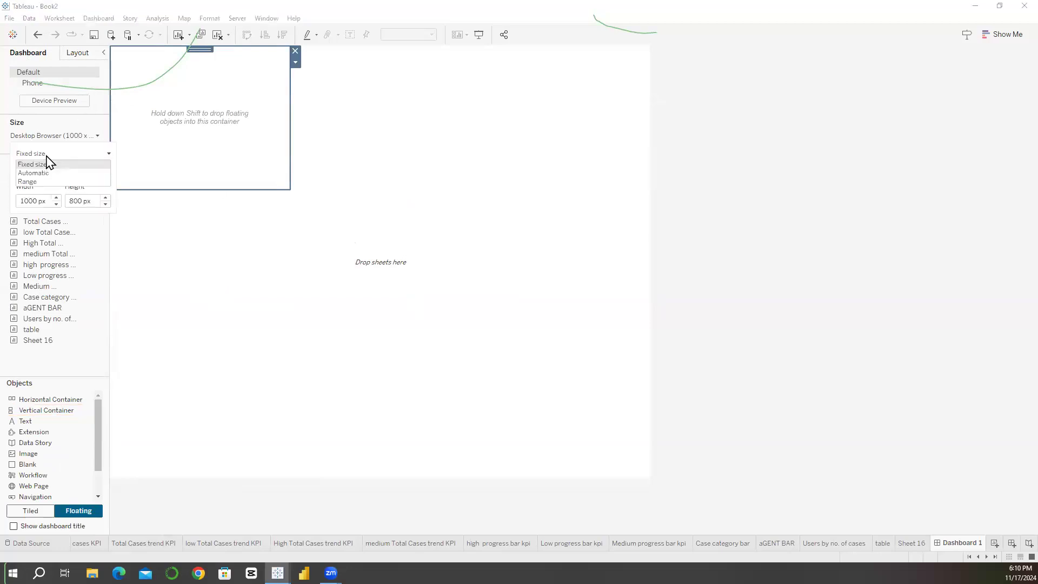
click(79, 62)
click(78, 53)
click(32, 195)
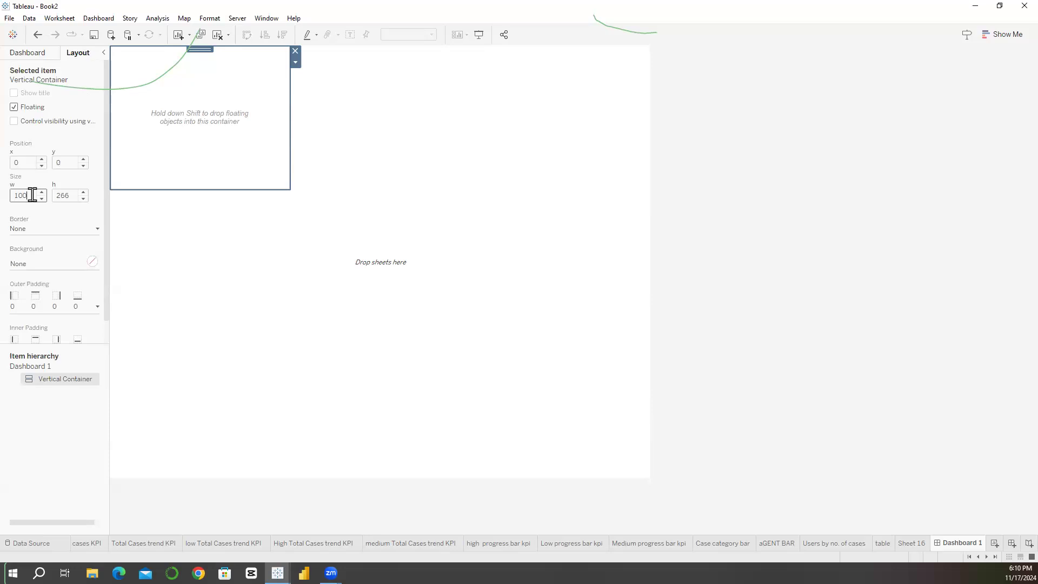
text(1000)
click(61, 196)
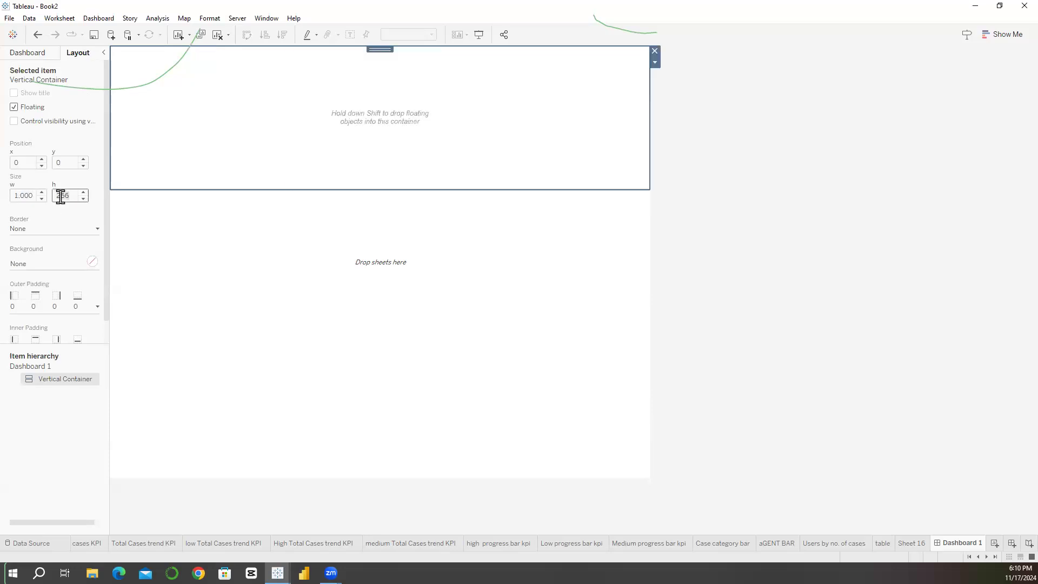
text(800)
key(Return)
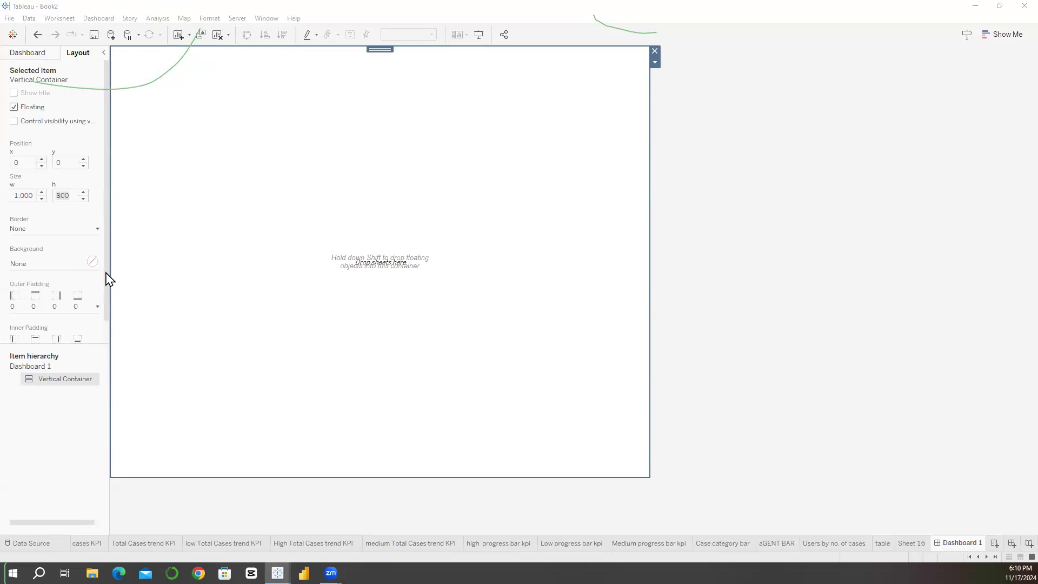
Step: Give the vertical container a pale lavender background by pasting the copied HTML colour code as a custom colour
click(44, 263)
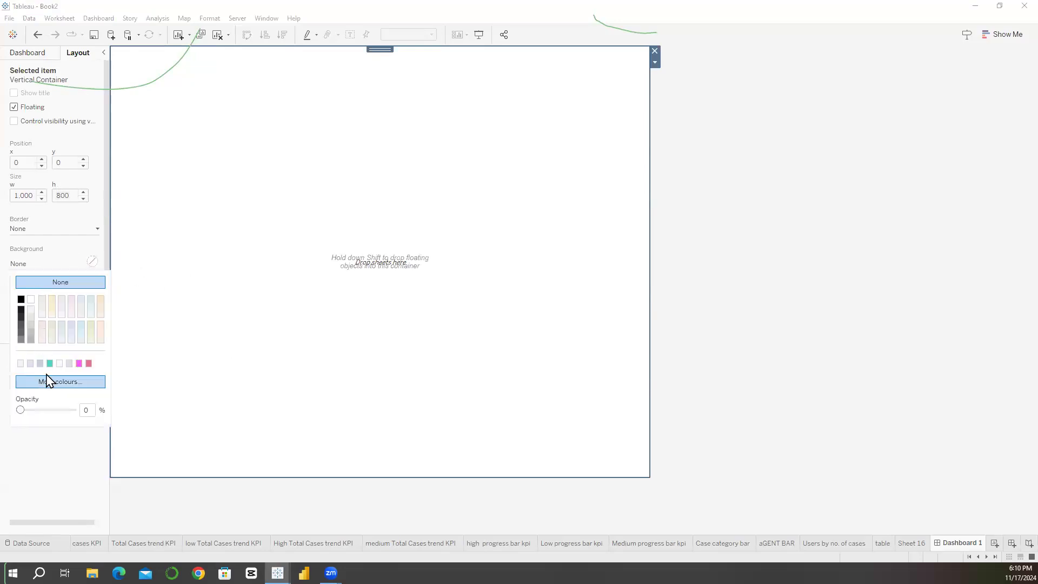
click(269, 295)
click(22, 268)
click(54, 382)
triple_click(583, 361)
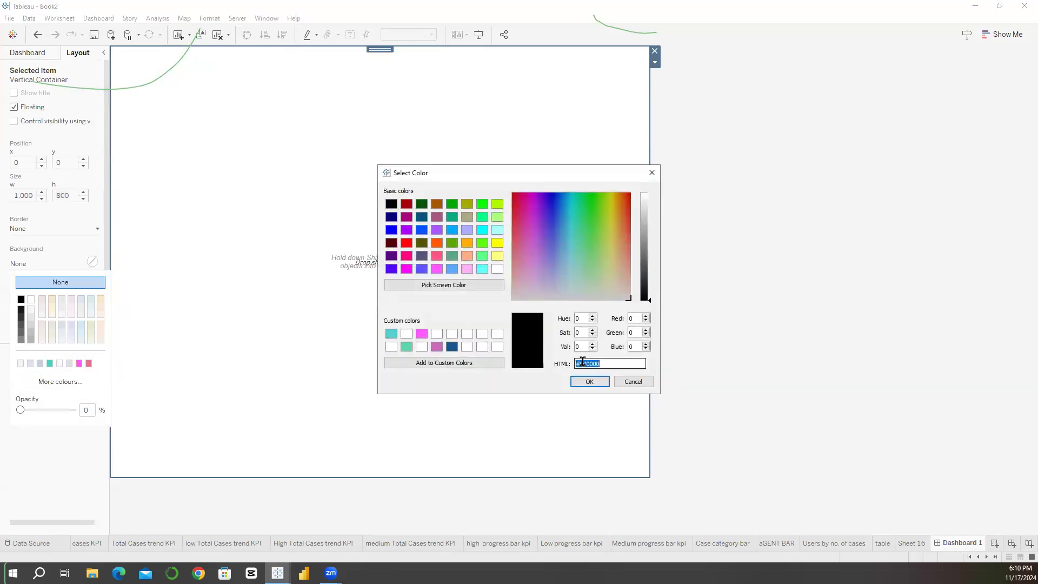
key(ctrl+v)
click(590, 382)
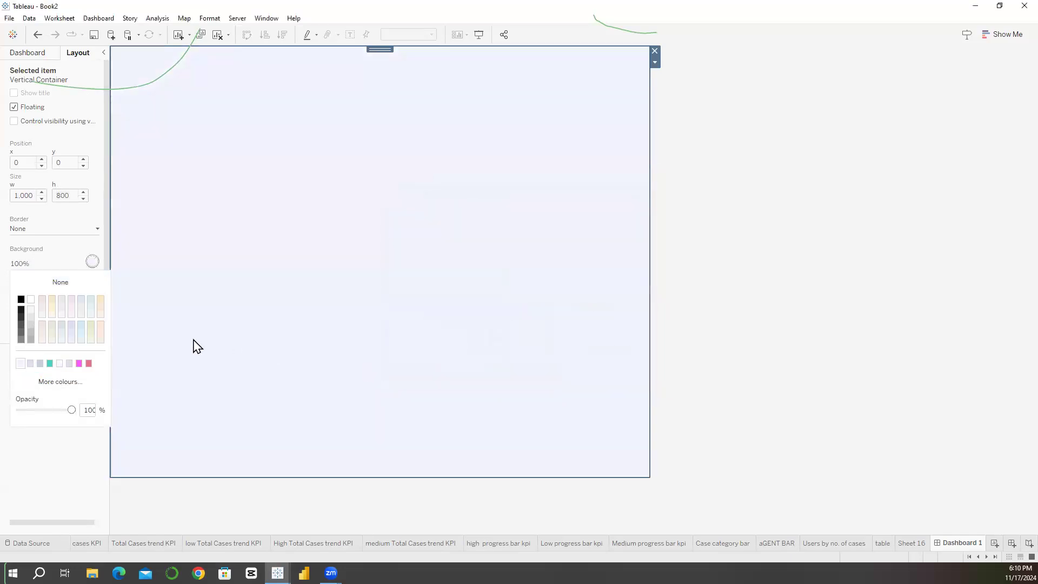
Step: Set the container's background opacity to 90% and return to the list of dashboard sheets and objects
double_click(90, 410)
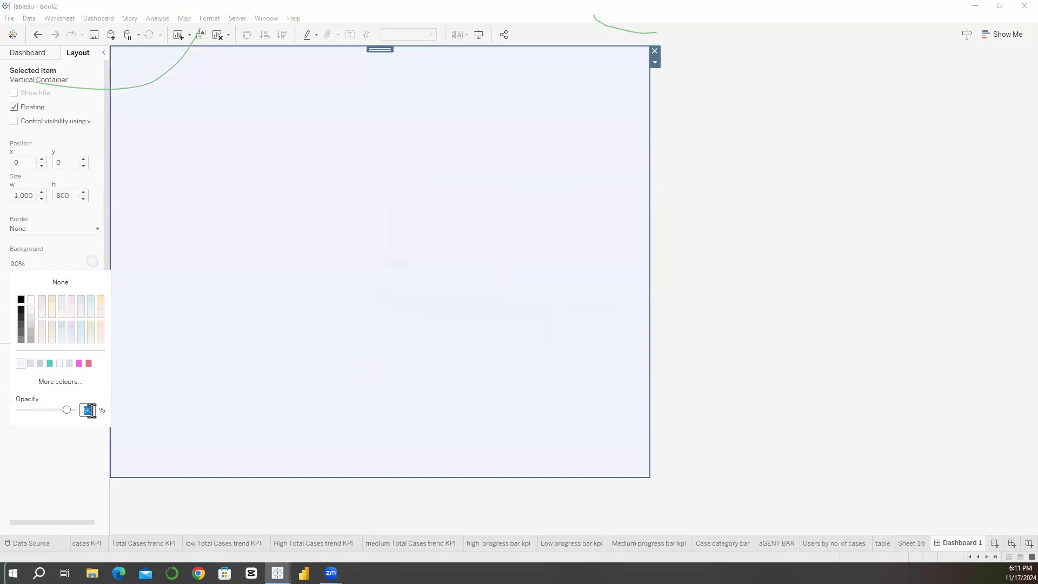
click(728, 312)
click(501, 299)
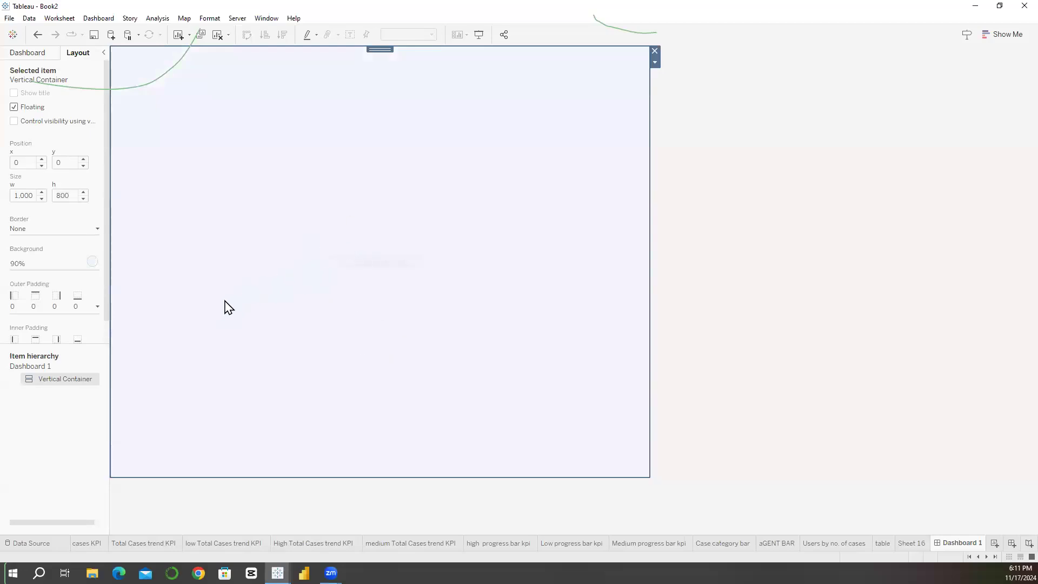
click(35, 52)
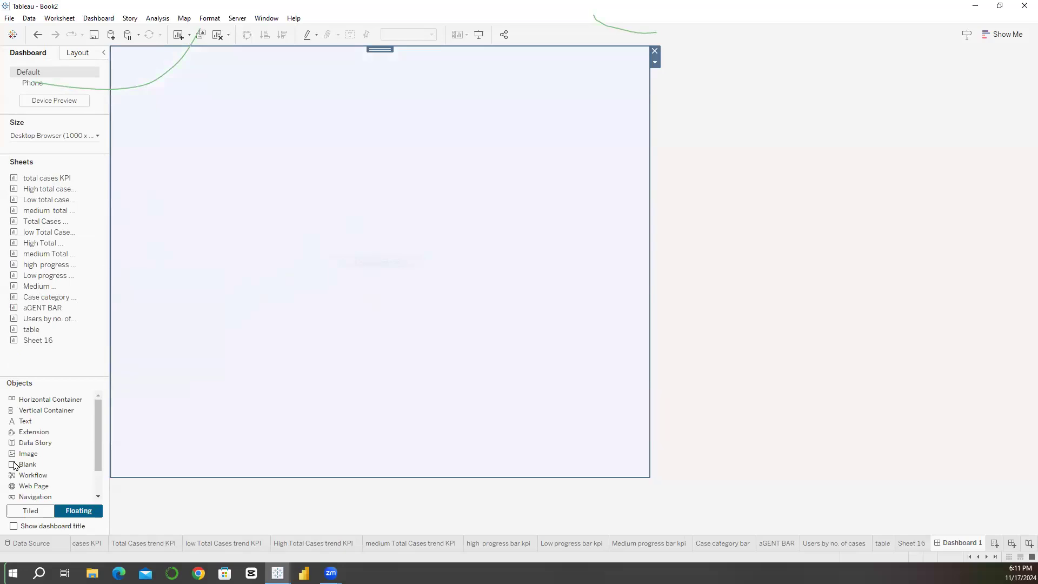
Step: Switch new objects to tiled placement and add a blank inside the vertical container
drag(26, 467, 66, 354)
click(30, 510)
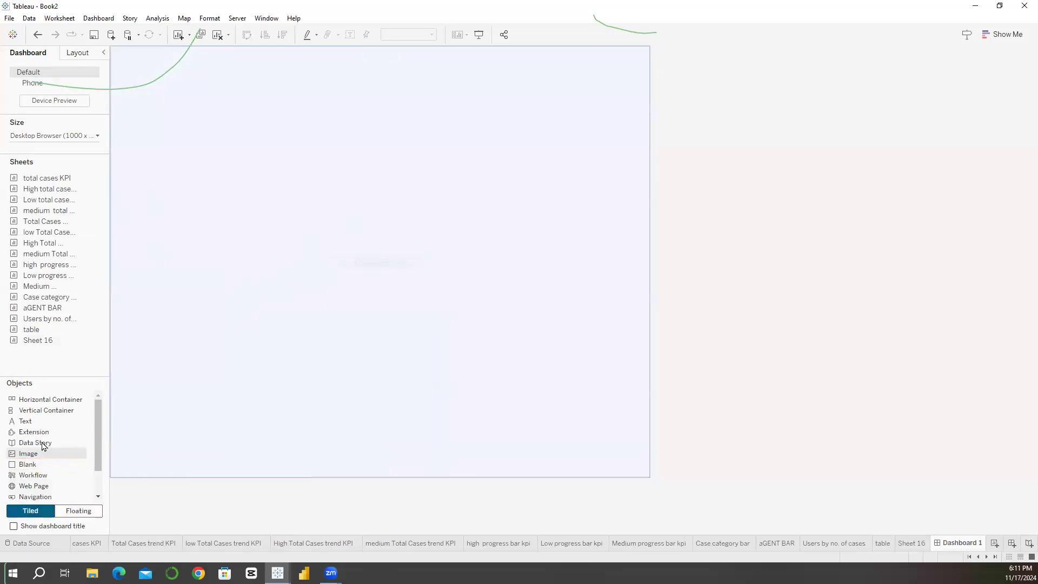
drag(27, 464, 360, 237)
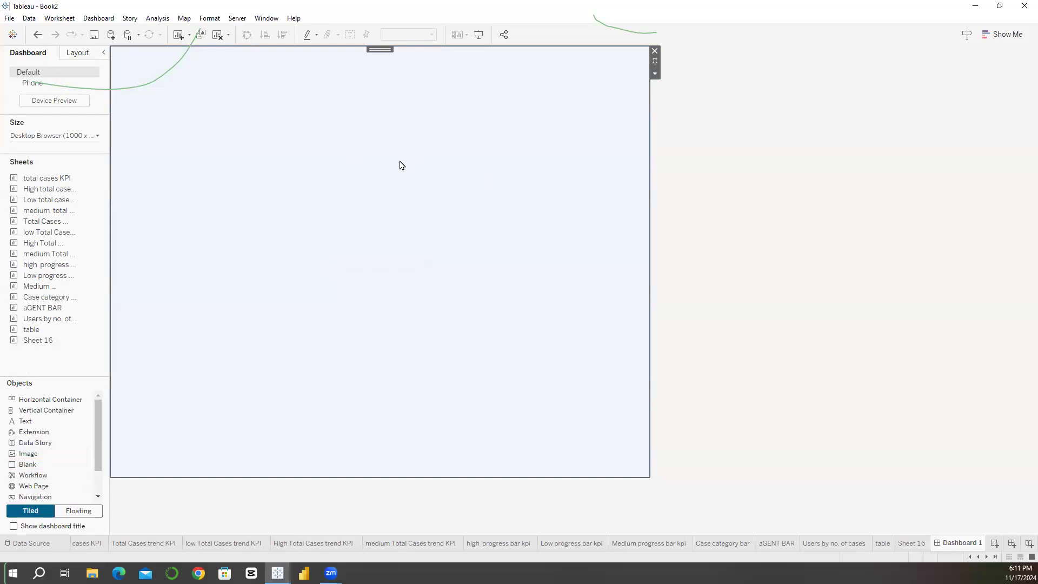
Step: Add a text object at the head of the vertical container reading "Service Desk Dashboard" in the Roboto Bk font
drag(30, 410, 216, 64)
drag(223, 57, 222, 57)
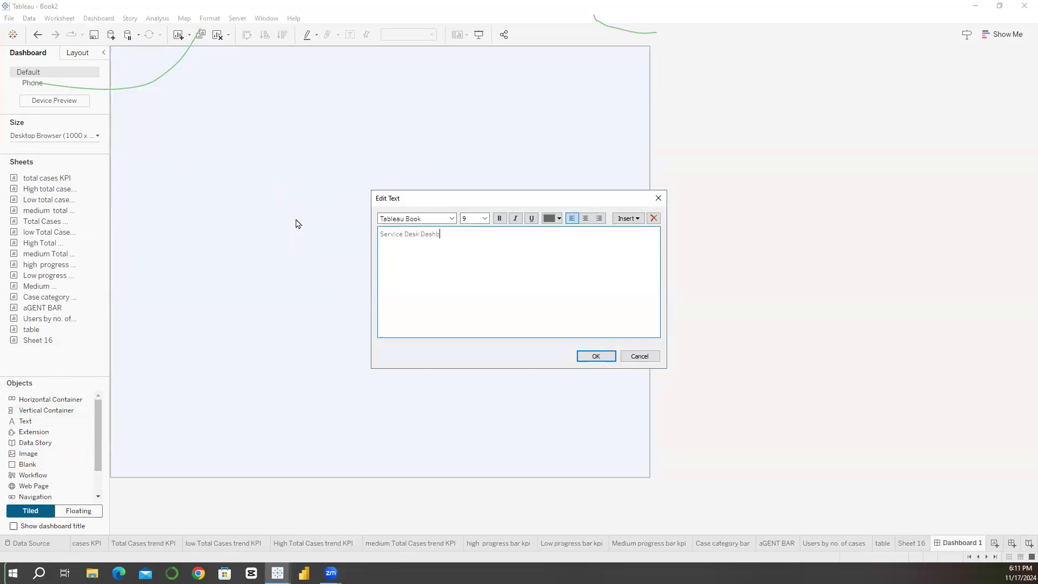
key(ctrl+a)
click(451, 219)
scroll(426, 333, up, 9)
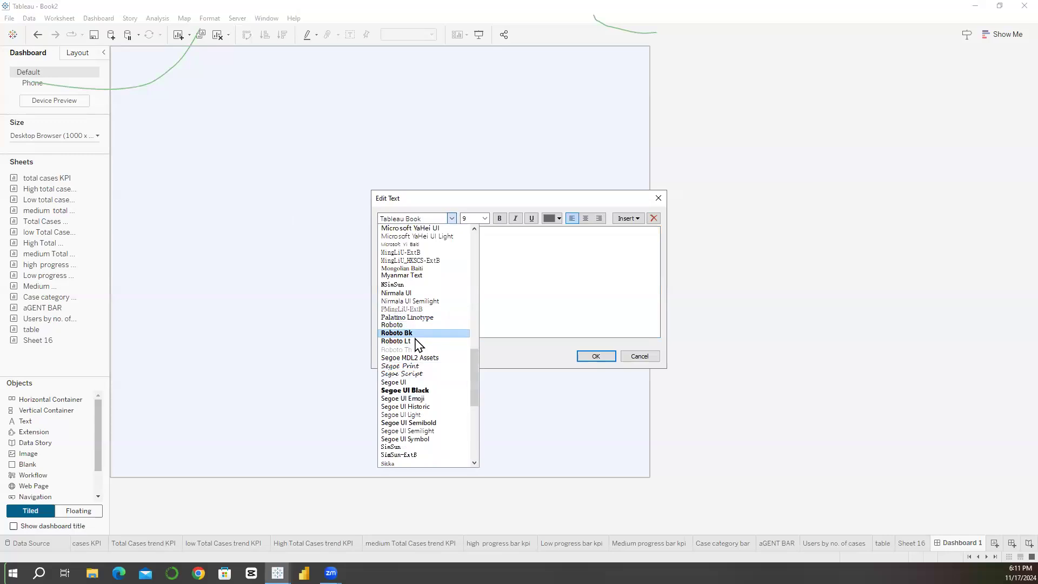
click(417, 334)
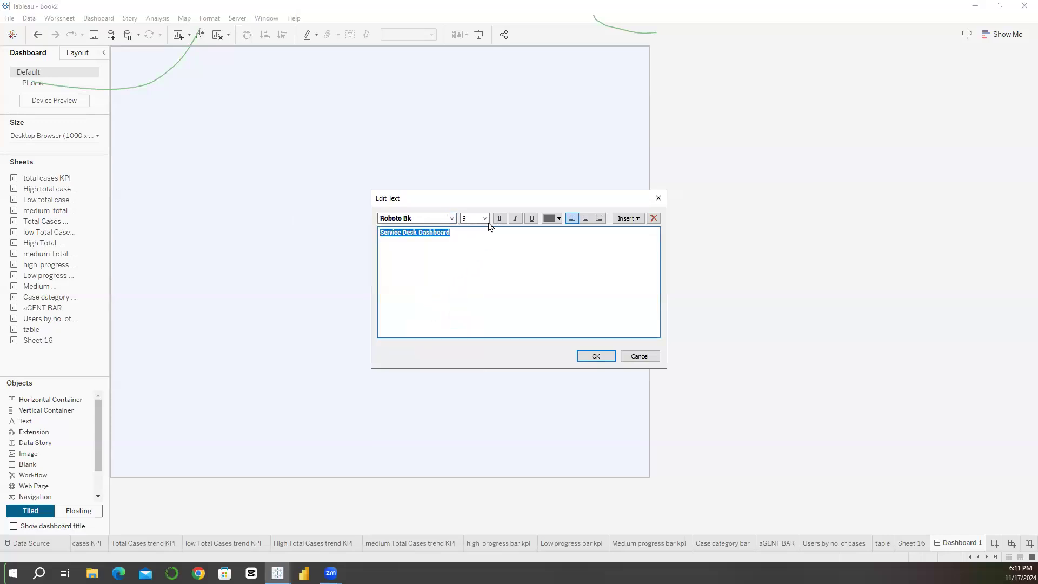
Step: Format the dashboard title text as 22 pt, bold and black, and apply it
click(484, 218)
click(473, 306)
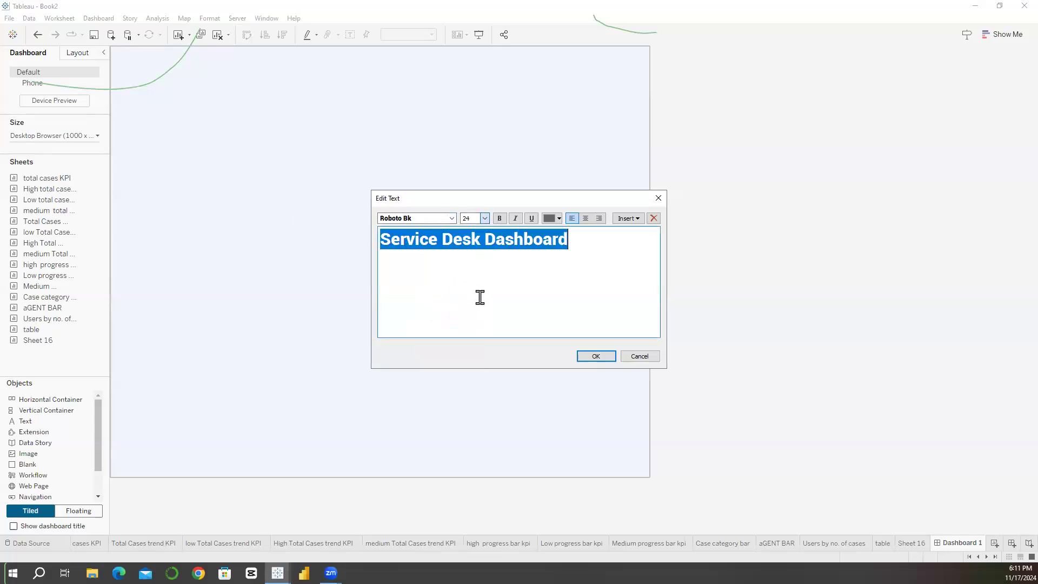
click(500, 219)
click(550, 219)
click(549, 231)
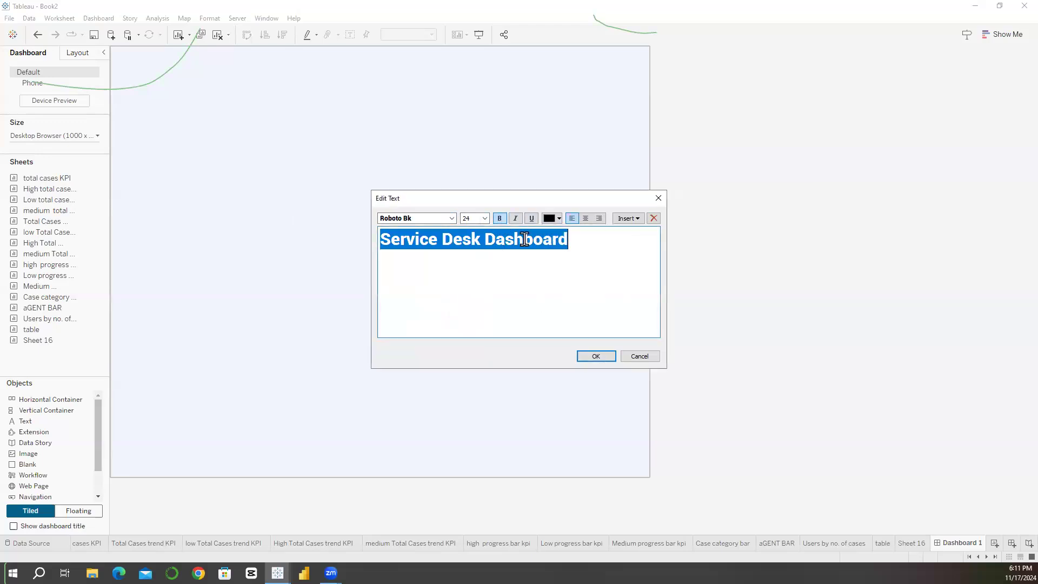
click(484, 219)
click(474, 291)
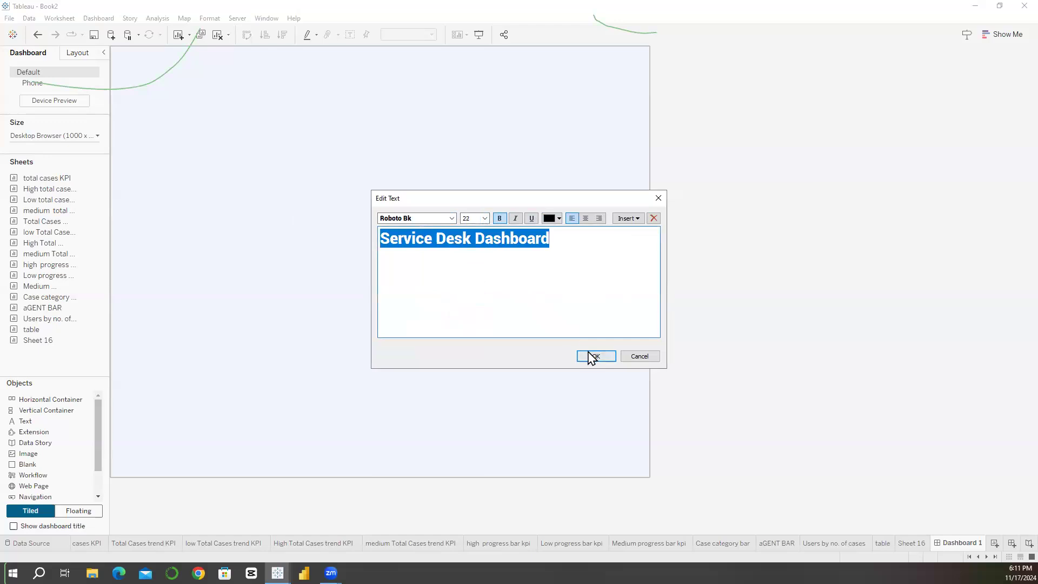
click(590, 355)
drag(233, 80, 234, 84)
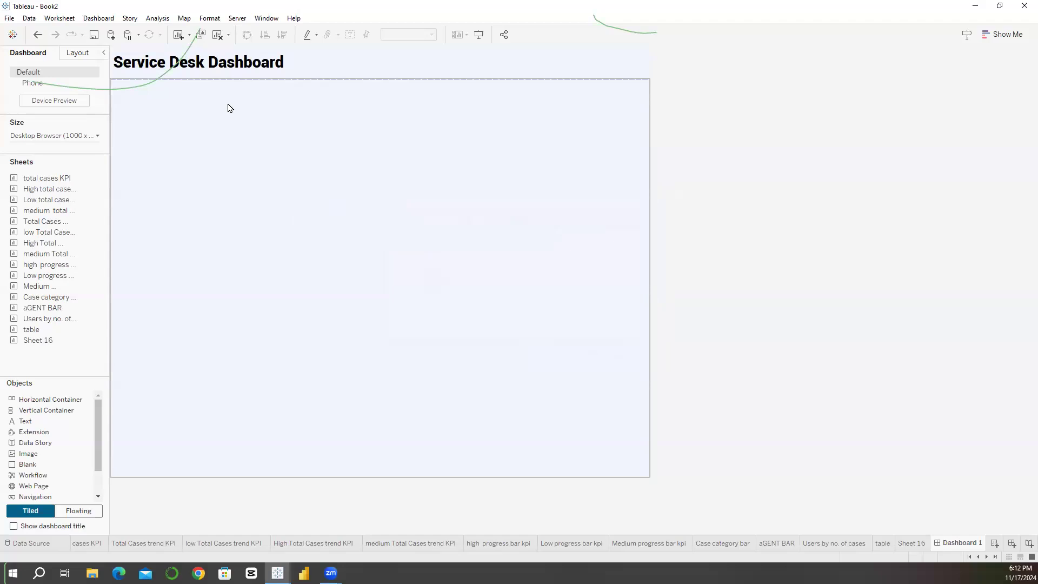
click(212, 136)
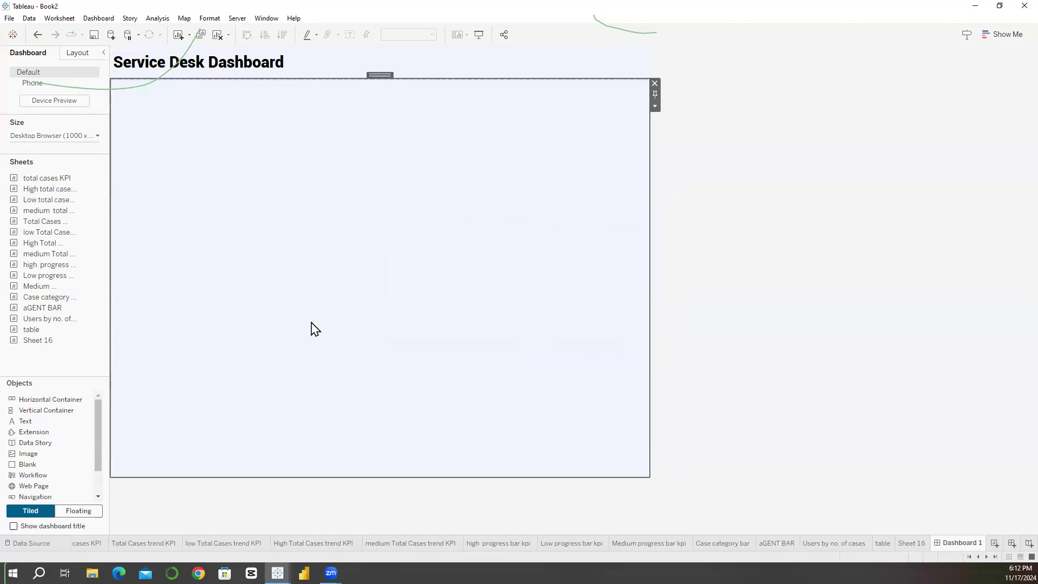
Step: Add a horizontal container holding a blank directly below the title and size it to a height of about 126 pixels
drag(74, 401, 243, 93)
drag(216, 459, 236, 163)
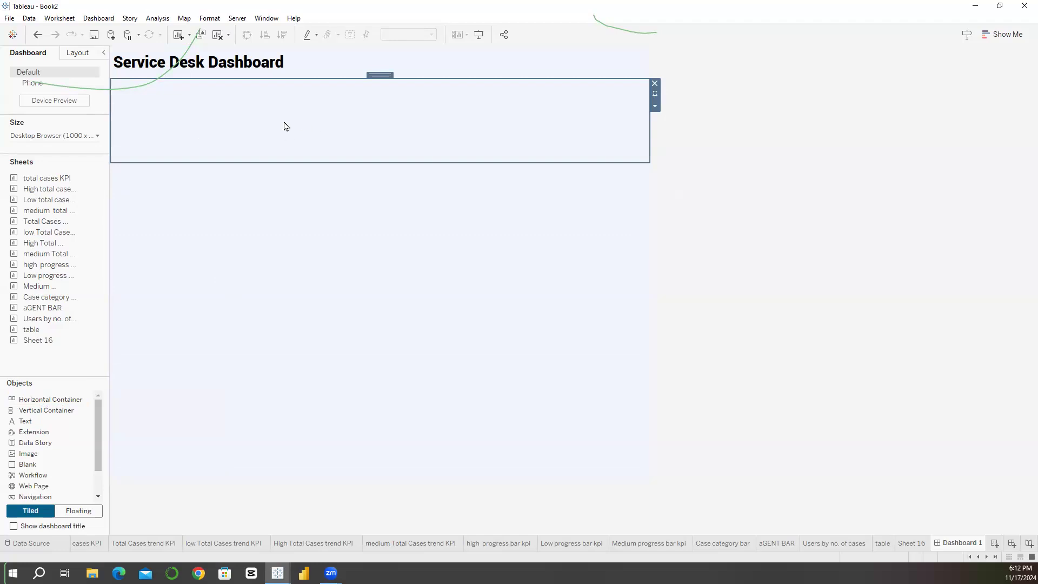
drag(25, 464, 189, 136)
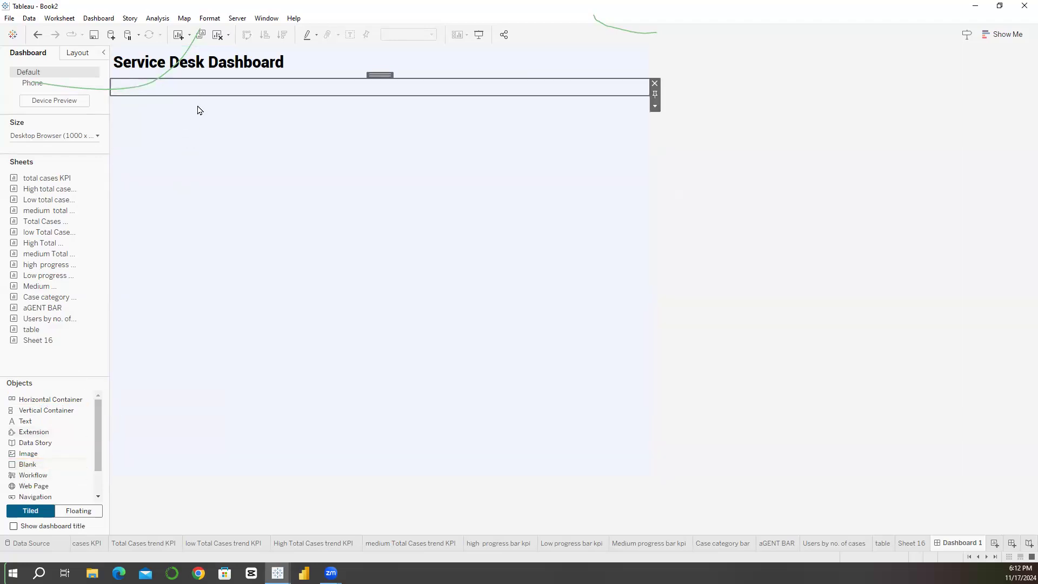
drag(204, 96, 209, 146)
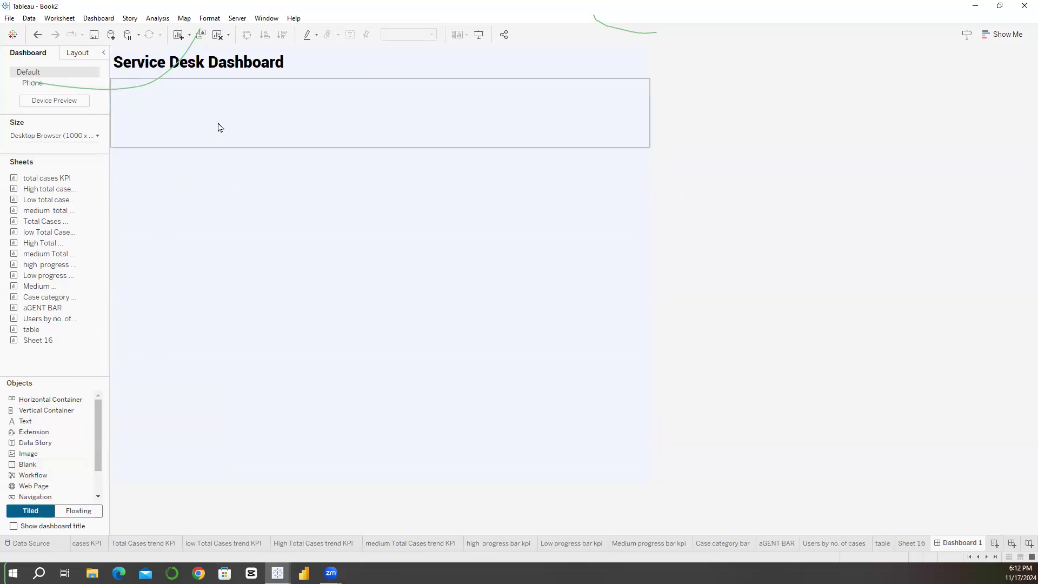
Step: Add a vertical container after the blank in the horizontal container and widen the blank to about 265 pixels
drag(54, 411, 639, 113)
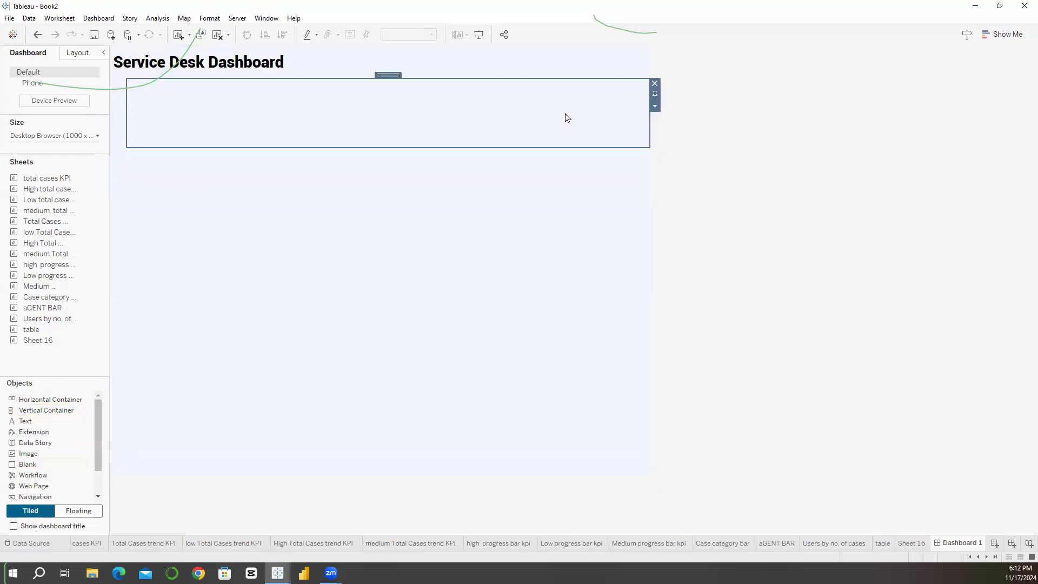
click(125, 129)
drag(126, 125, 245, 124)
click(350, 117)
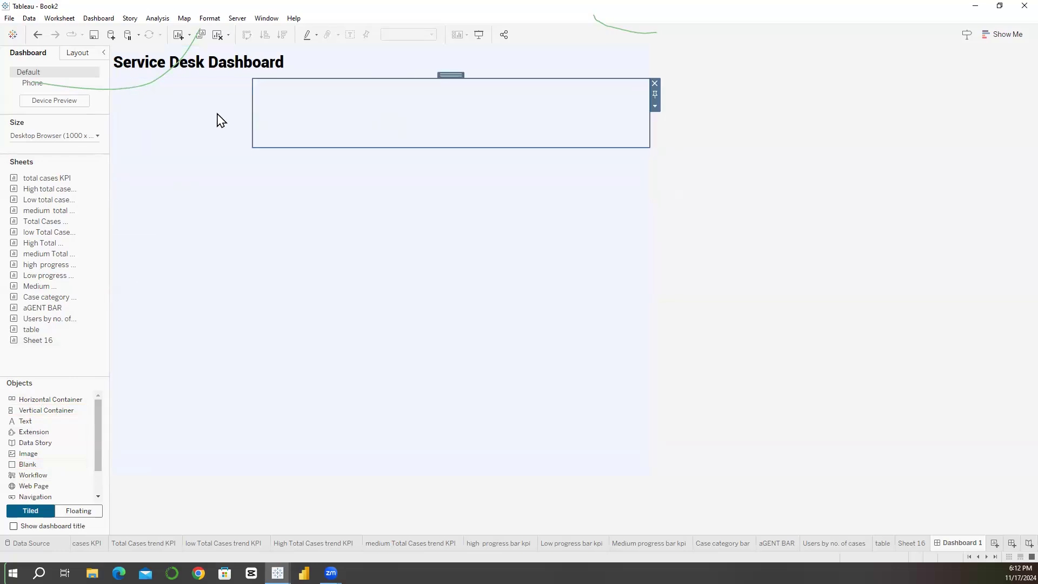
Step: Examine the item hierarchy and the extents of the horizontal container, its blank and the nested vertical container
click(79, 54)
click(62, 405)
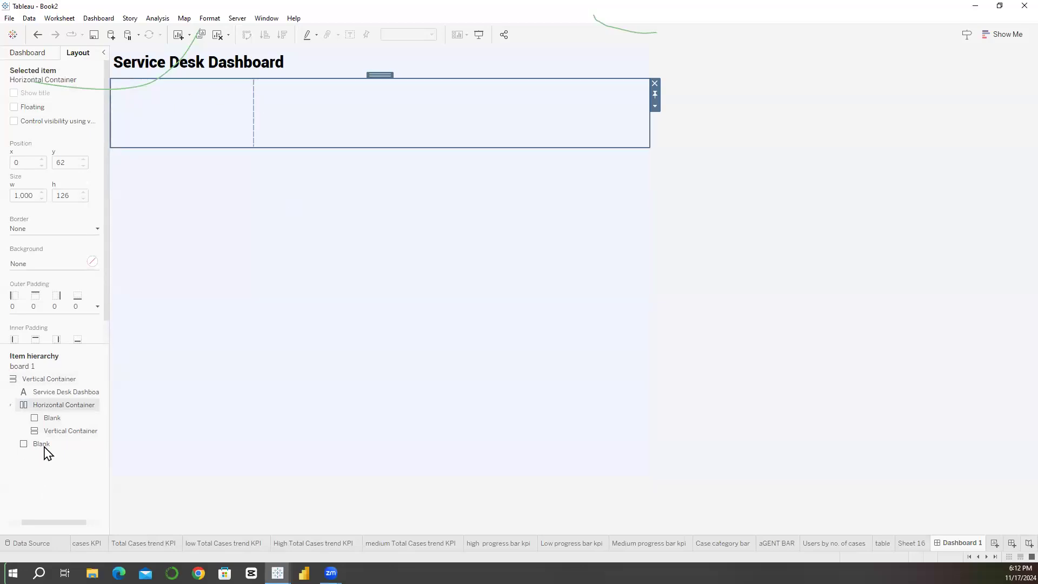
click(64, 431)
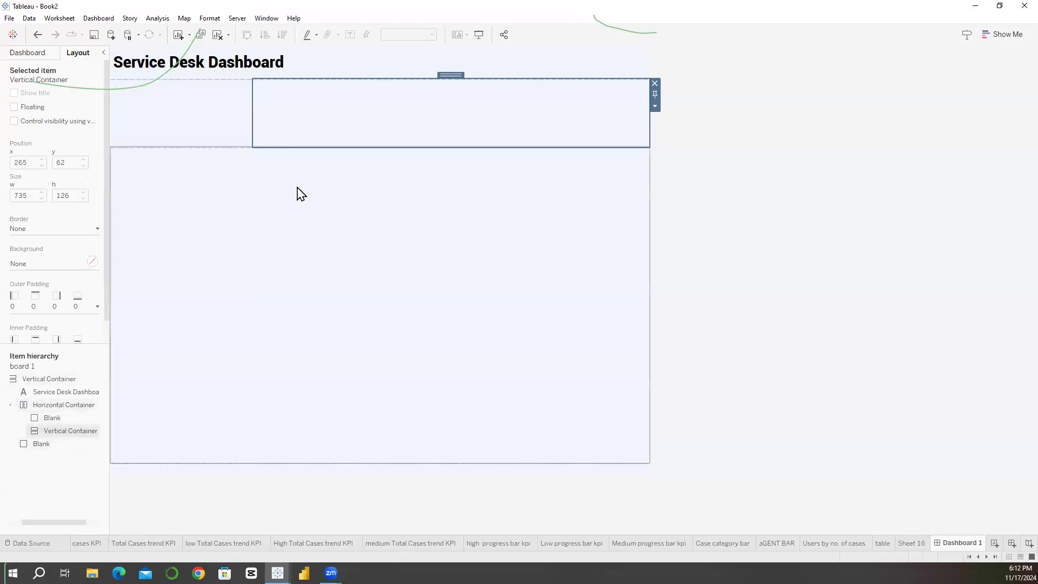
click(49, 419)
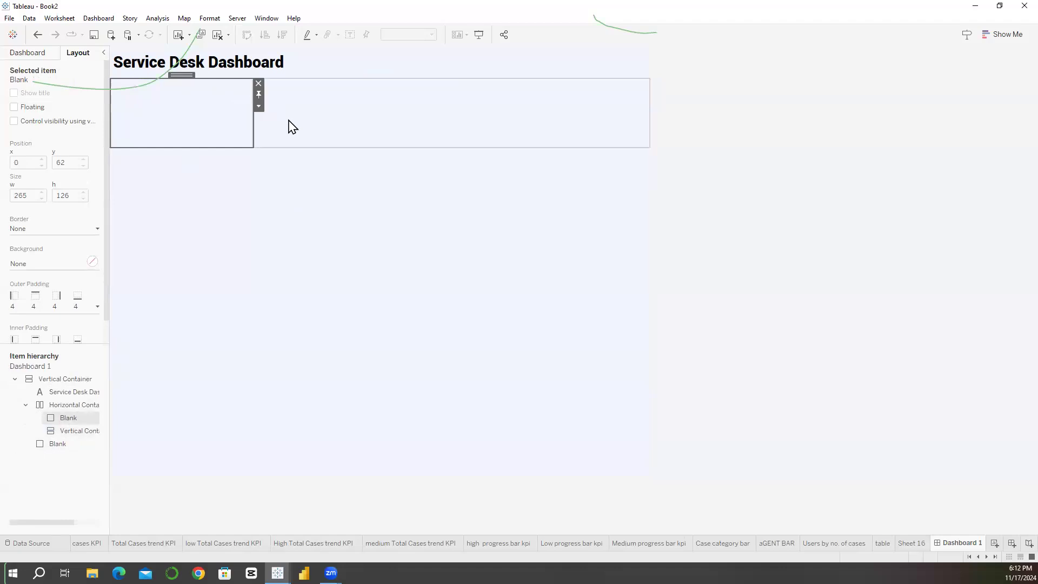
click(290, 130)
click(221, 133)
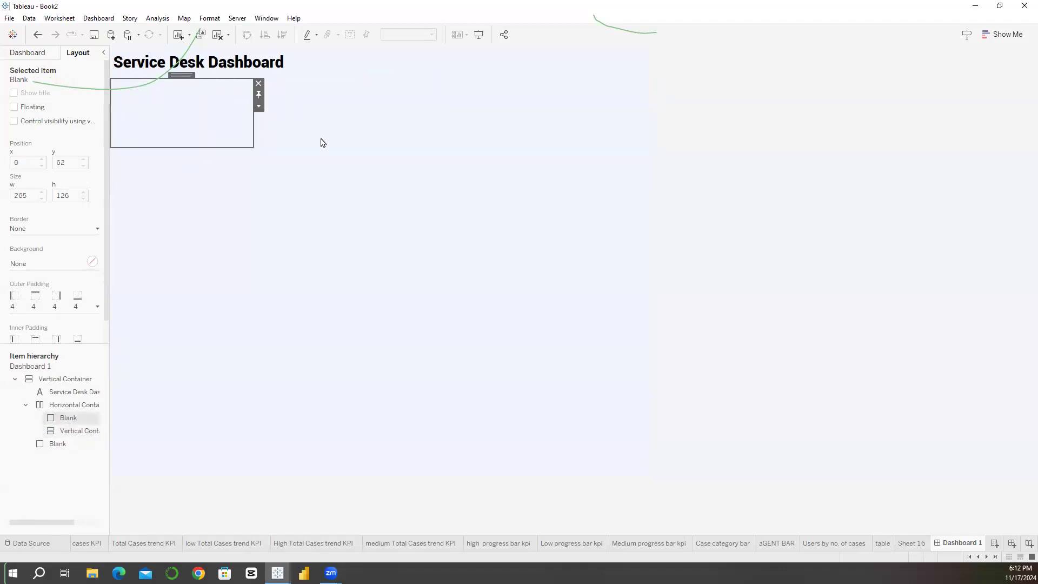
click(321, 143)
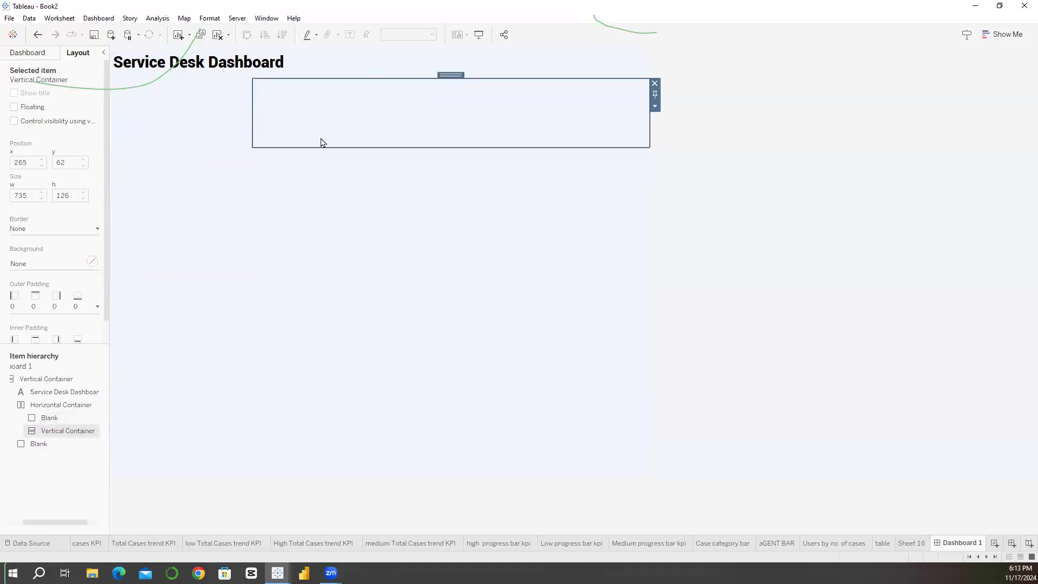
click(238, 144)
click(286, 143)
click(227, 136)
click(265, 126)
click(218, 127)
click(282, 113)
Step: Place the Case category bar sheet before the blank in the horizontal container and remove that blank
click(46, 54)
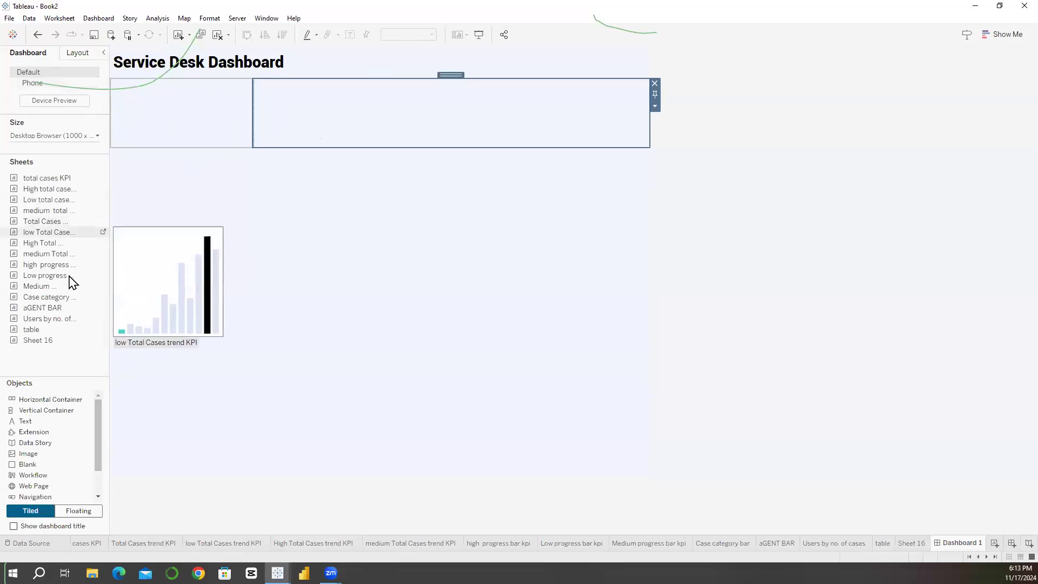
drag(62, 297, 139, 121)
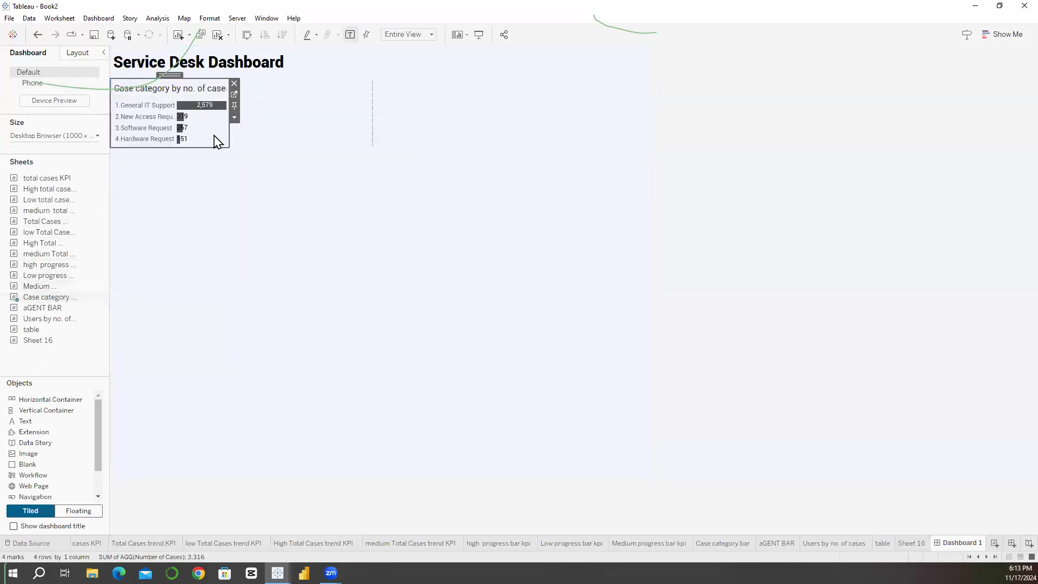
click(370, 91)
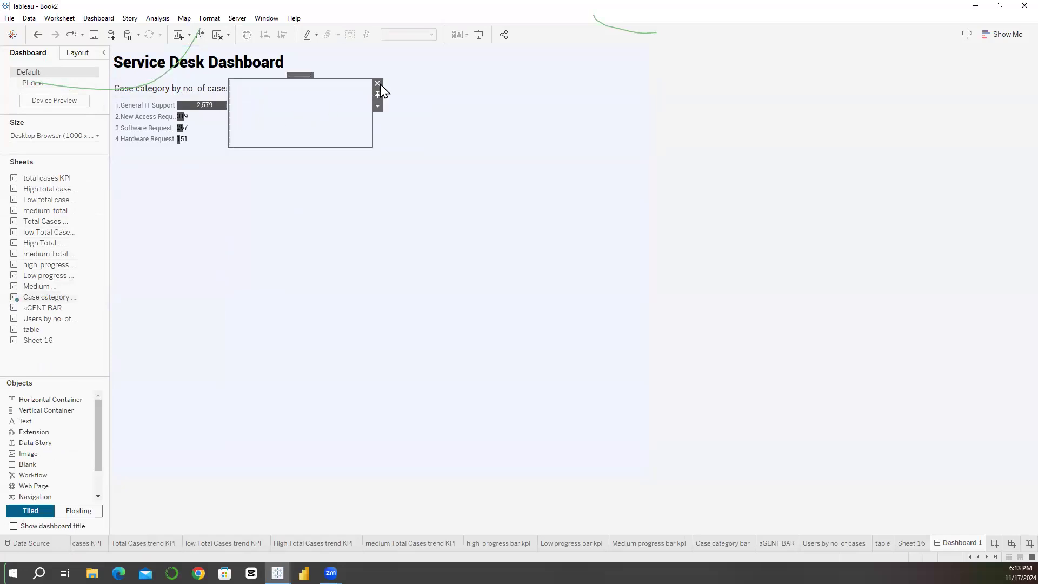
click(378, 84)
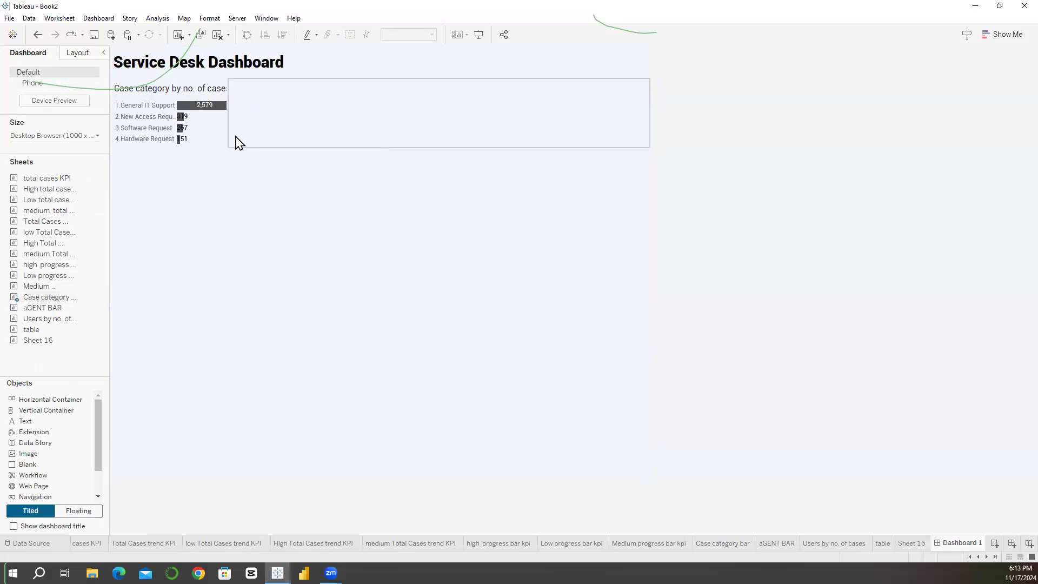
Step: Widen the case category chart so its title and category labels fit beside the vertical container
drag(229, 124, 272, 113)
click(281, 114)
click(251, 128)
click(314, 122)
click(251, 139)
drag(272, 130, 278, 130)
Step: Set the font size of the "Case category by no. of cases" chart title to 10
click(185, 92)
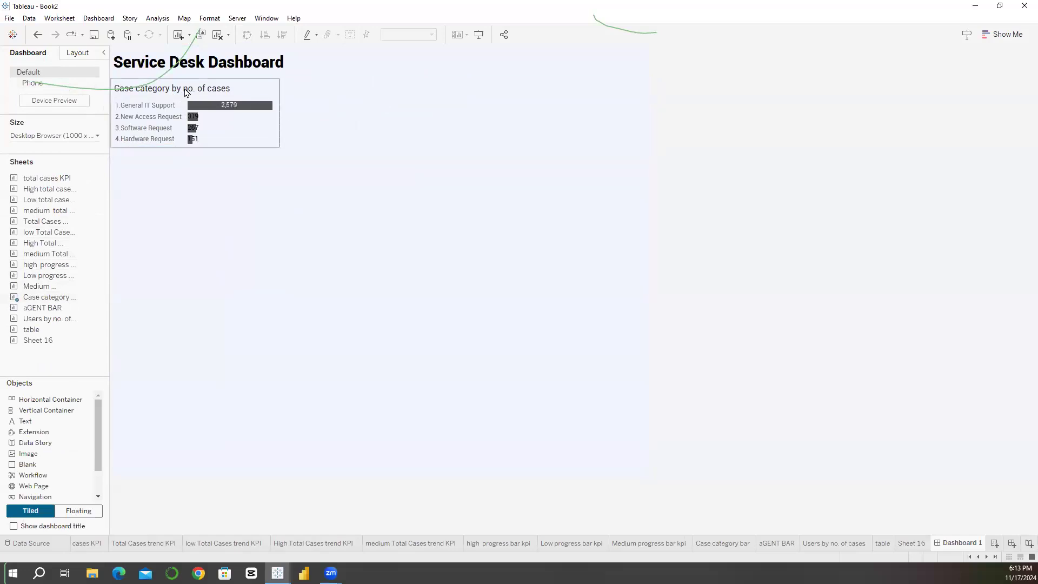
click(203, 91)
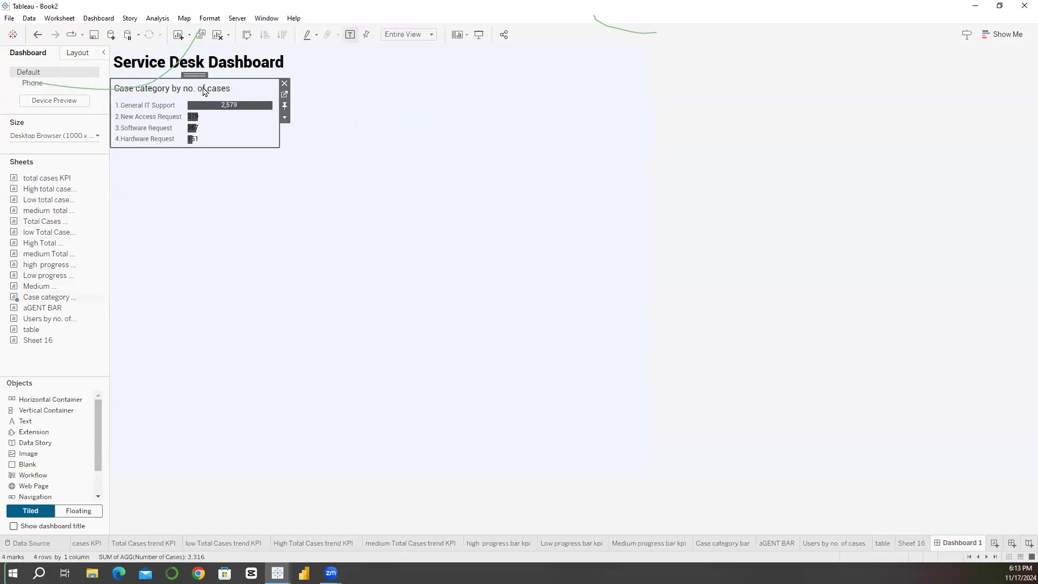
right_click(208, 91)
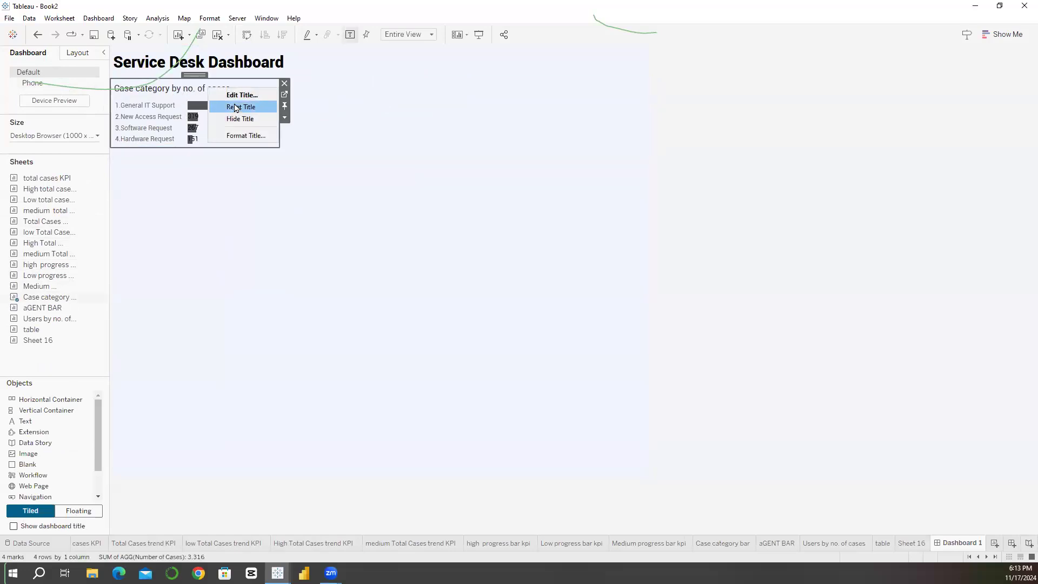
click(239, 93)
key(ctrl+a)
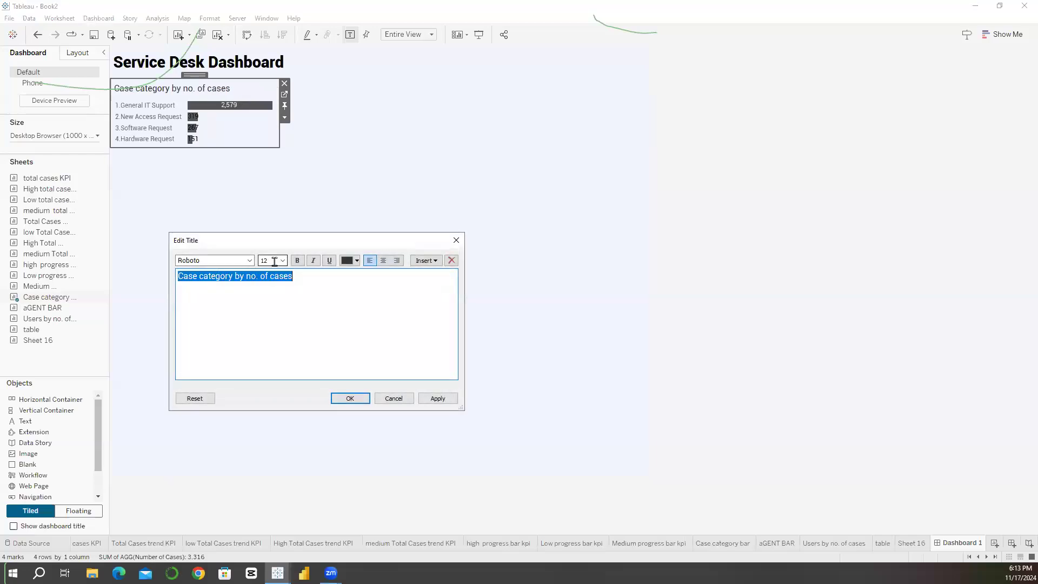
click(283, 261)
click(270, 283)
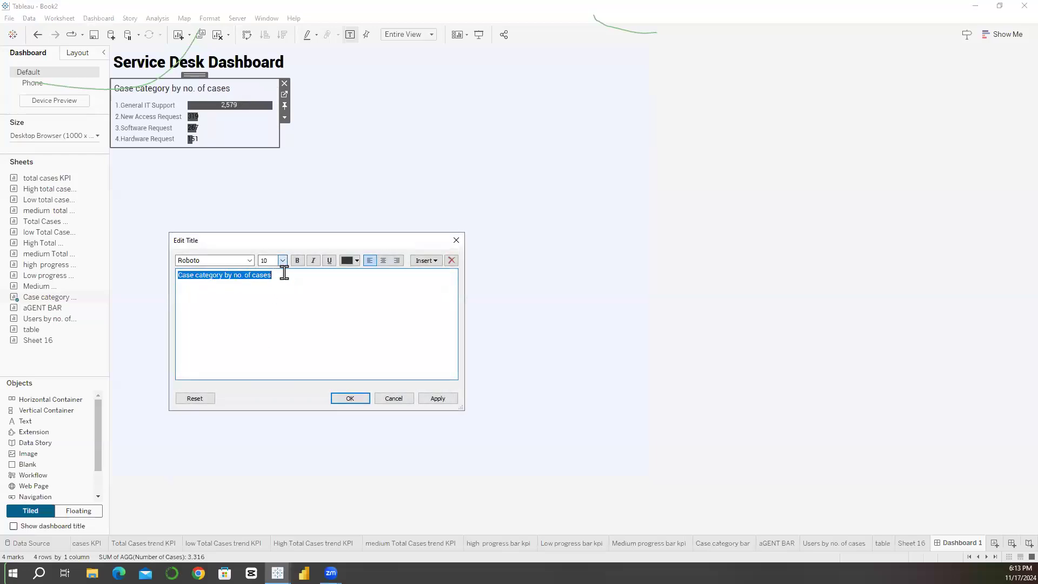
click(350, 398)
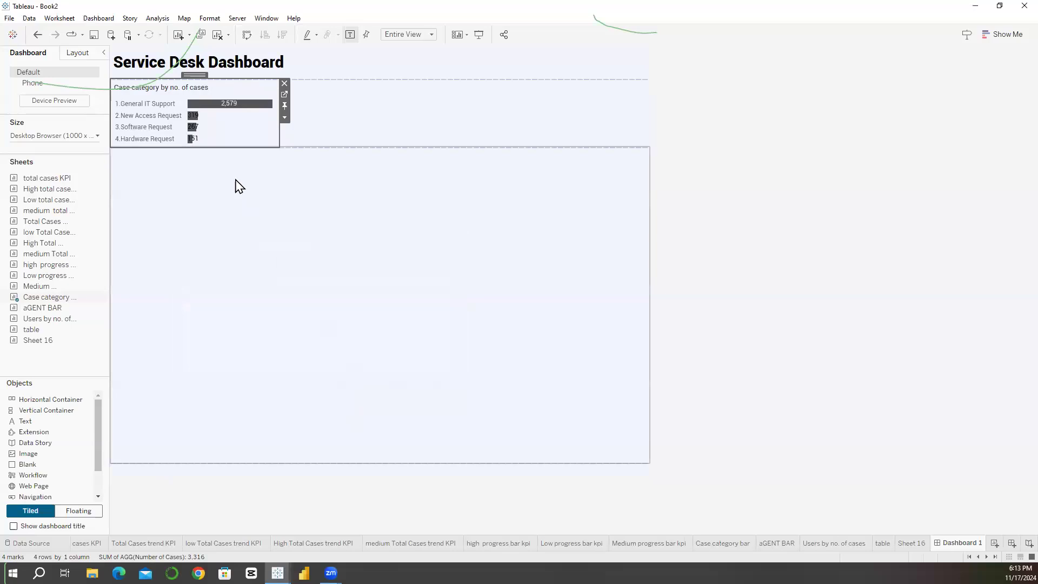
Step: Check the extents of the case category chart and the neighbouring vertical container, and select their parent horizontal container
click(281, 135)
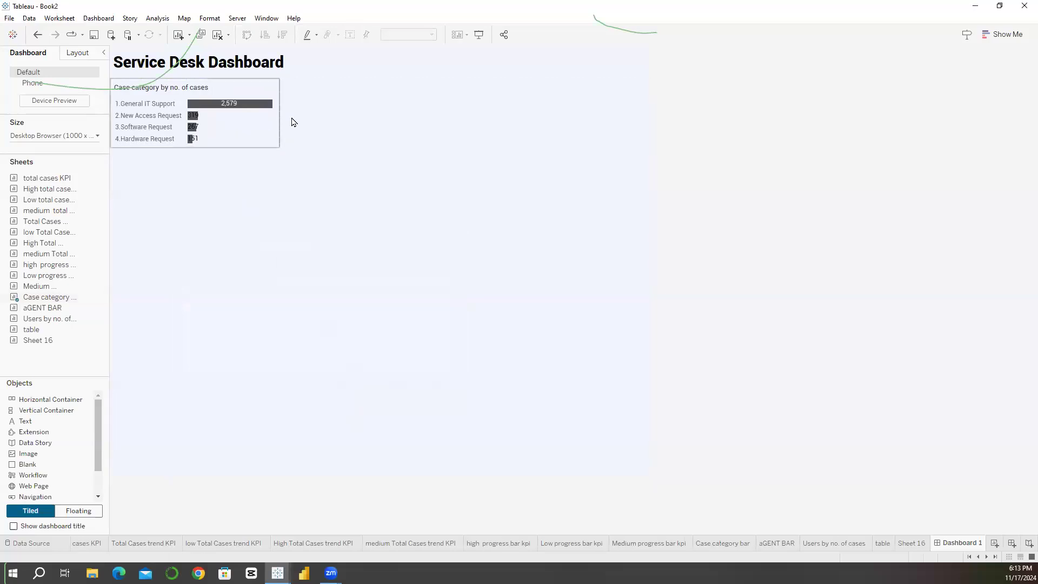
click(334, 114)
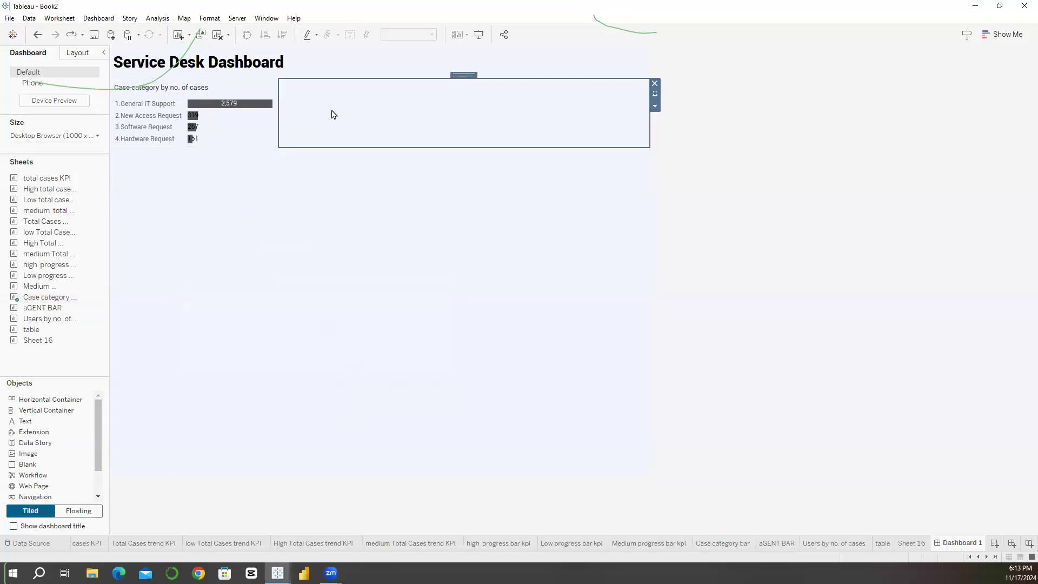
click(257, 137)
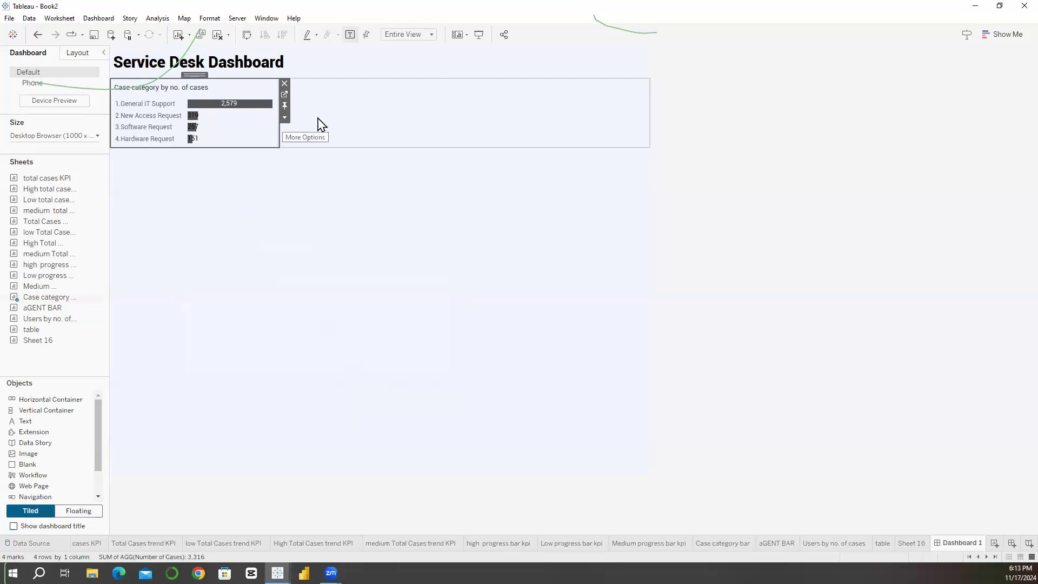
click(310, 141)
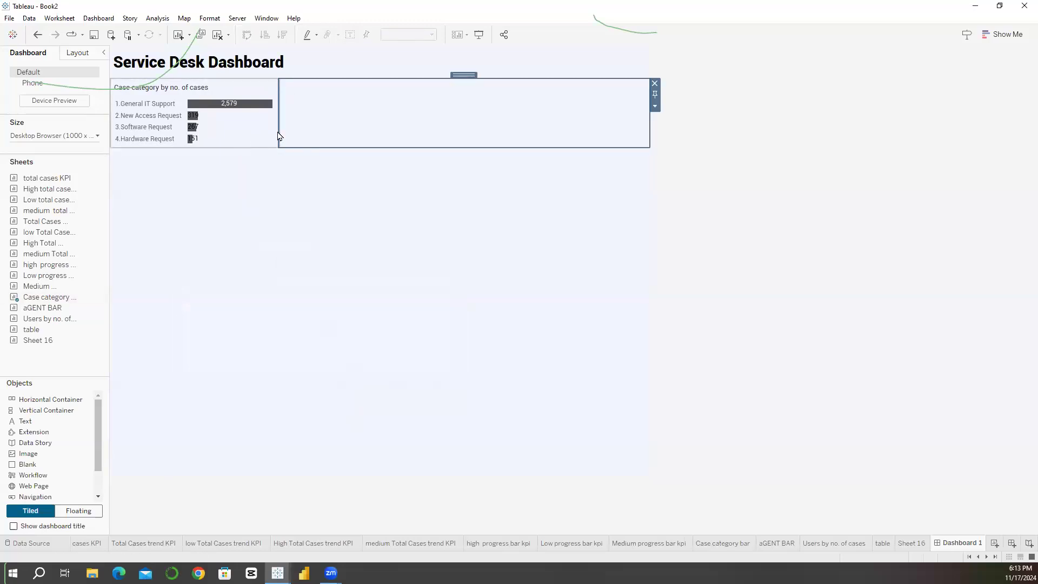
click(248, 143)
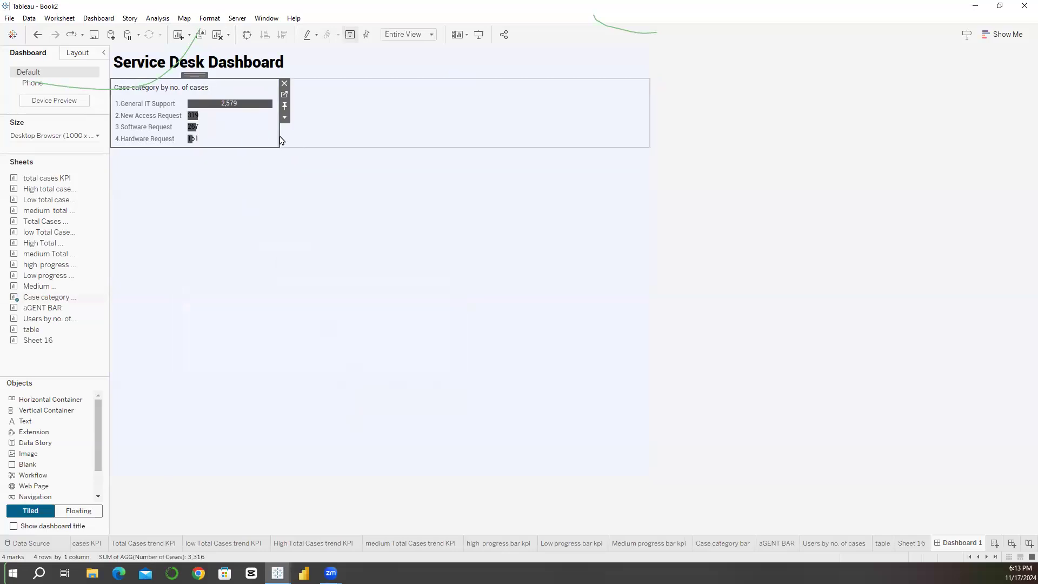
double_click(194, 75)
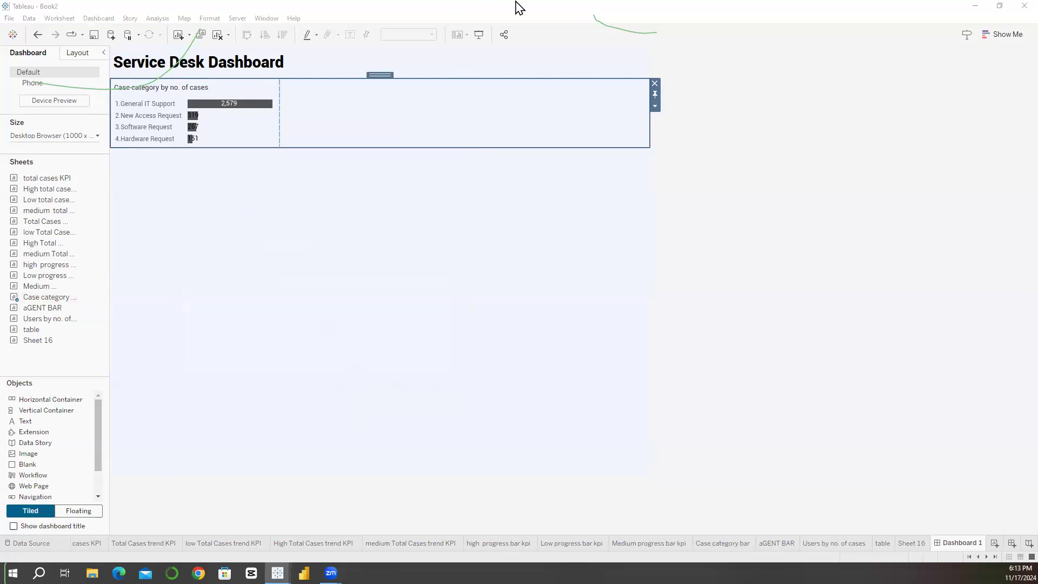
Step: Fill the horizontal container holding the case category chart with the custom background colour from the copied HTML code
click(249, 132)
double_click(199, 76)
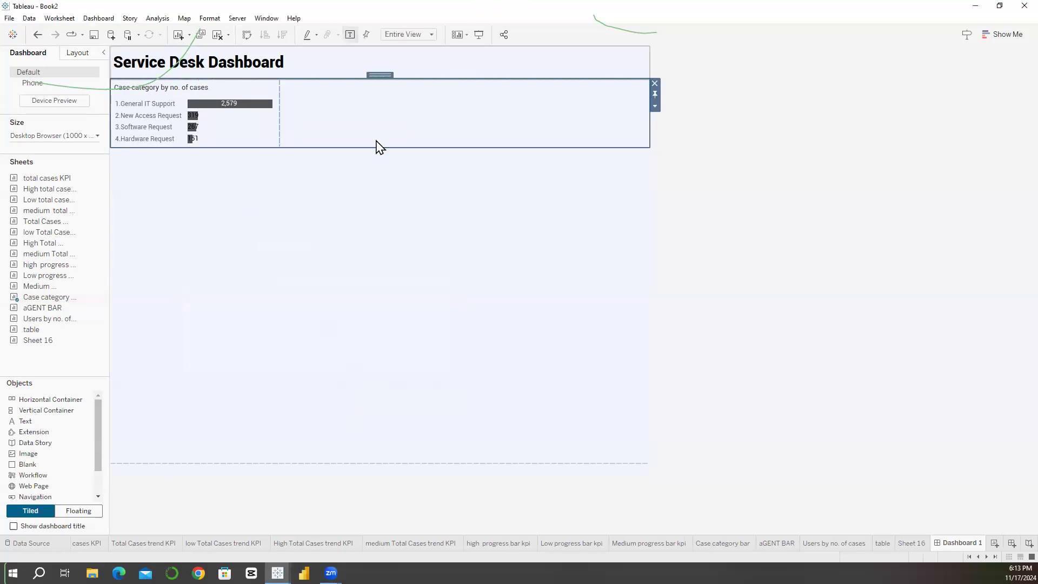
click(77, 53)
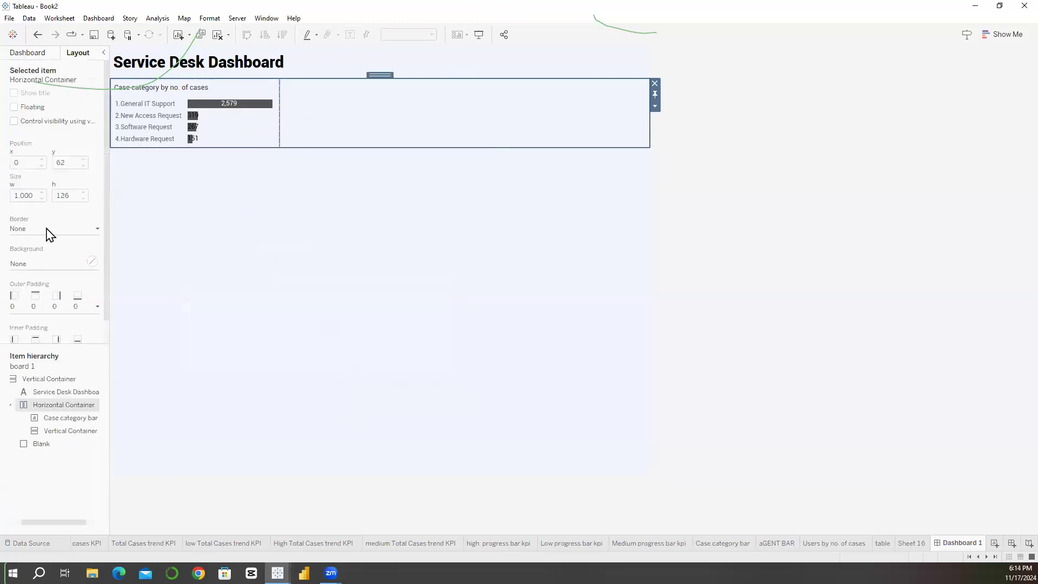
click(46, 418)
click(55, 431)
click(56, 405)
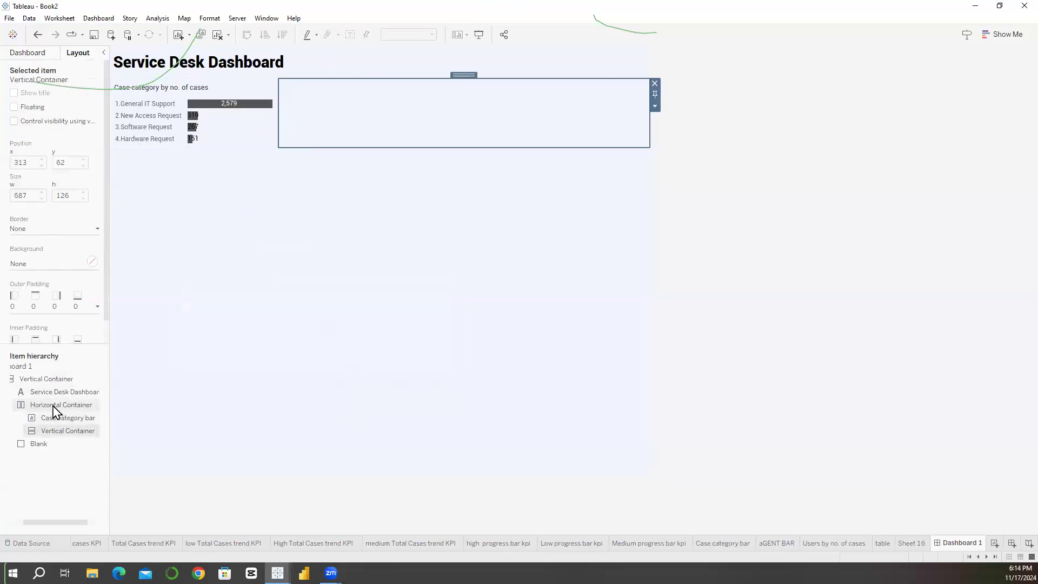
click(41, 264)
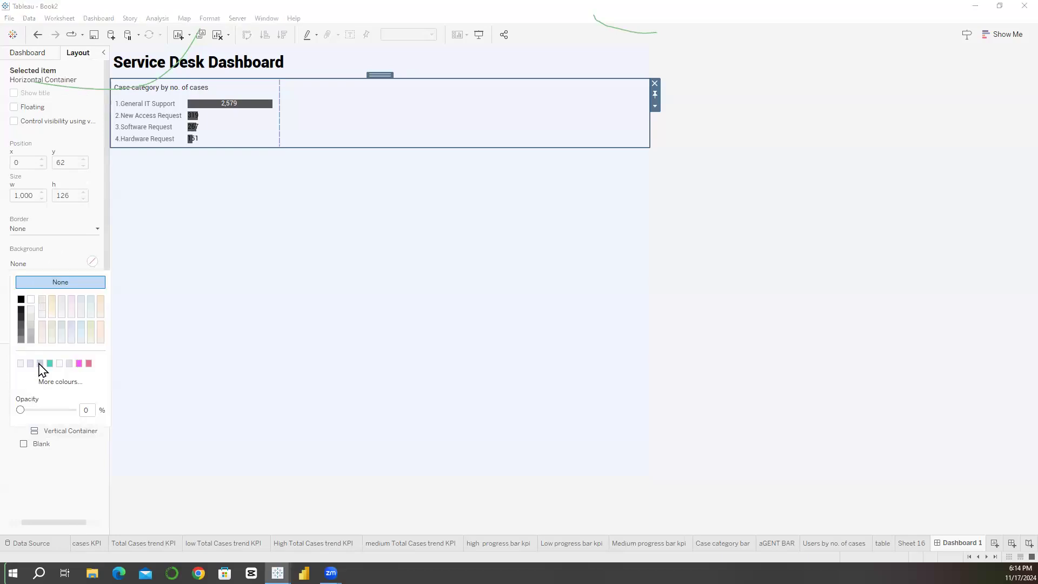
click(58, 383)
double_click(577, 363)
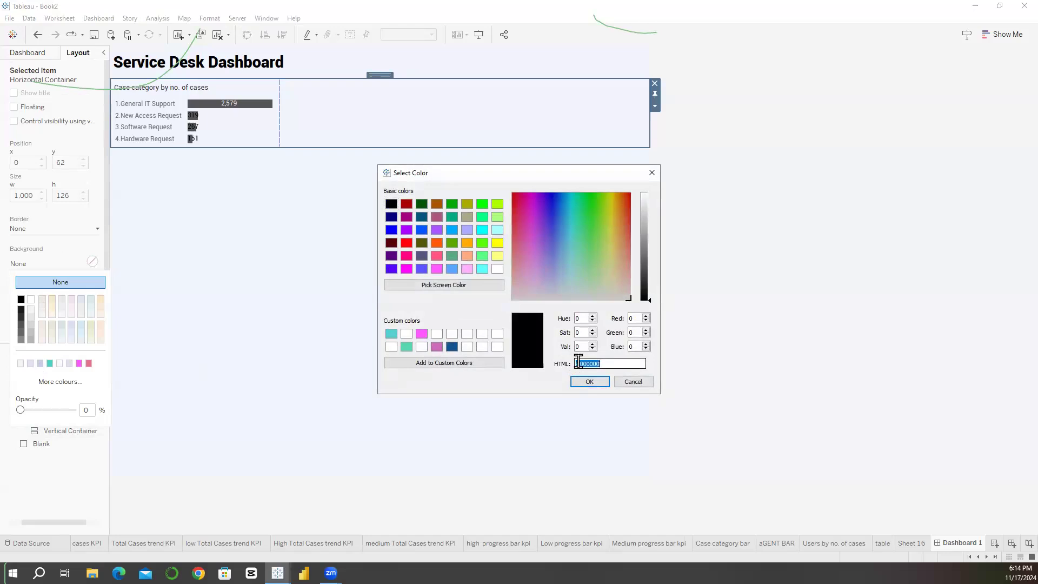
key(ctrl+v)
click(587, 383)
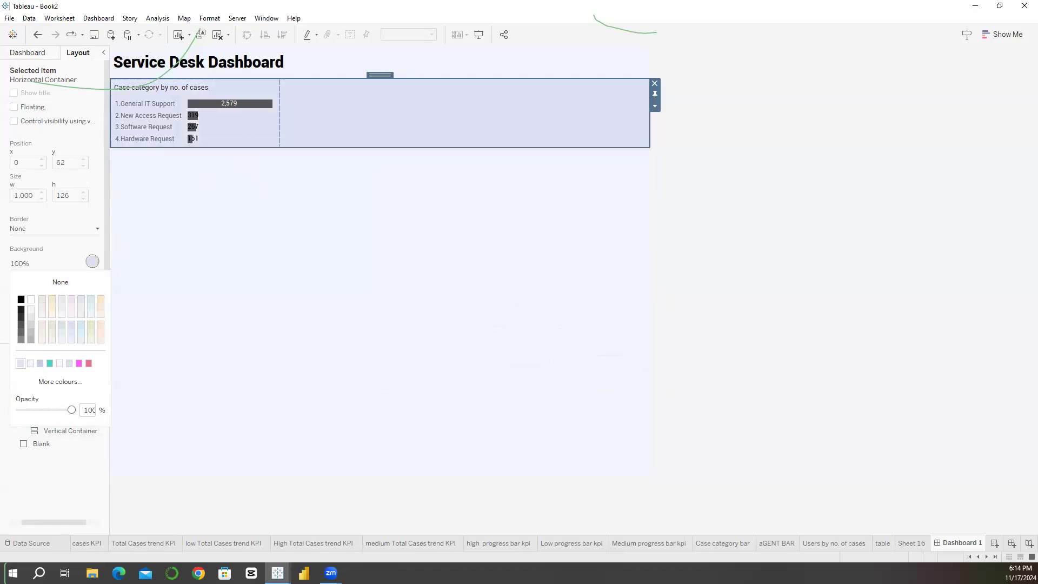
Step: Set the background opacity of the horizontal container holding the case category chart to 80%
click(60, 382)
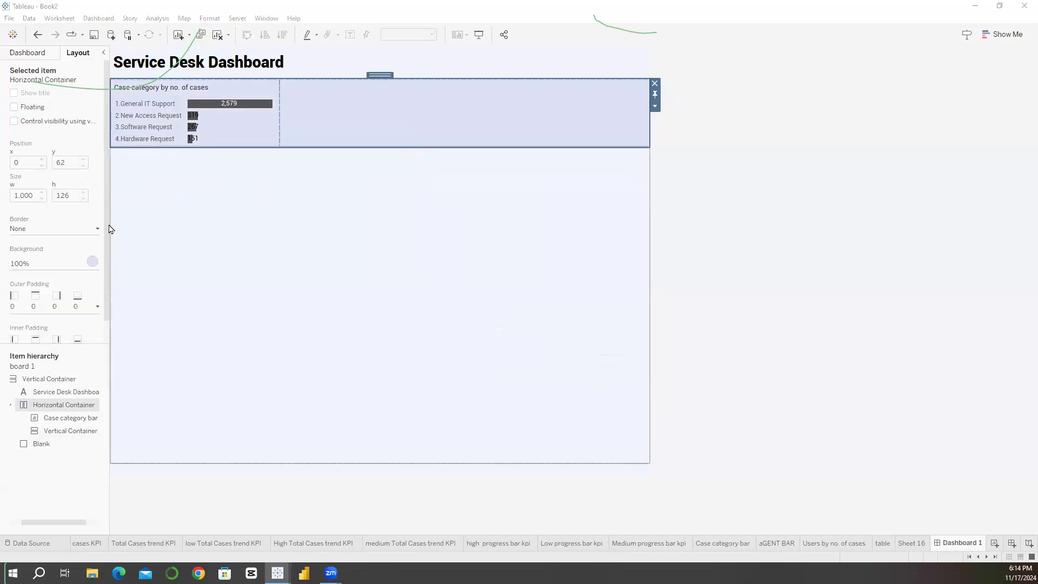
click(51, 265)
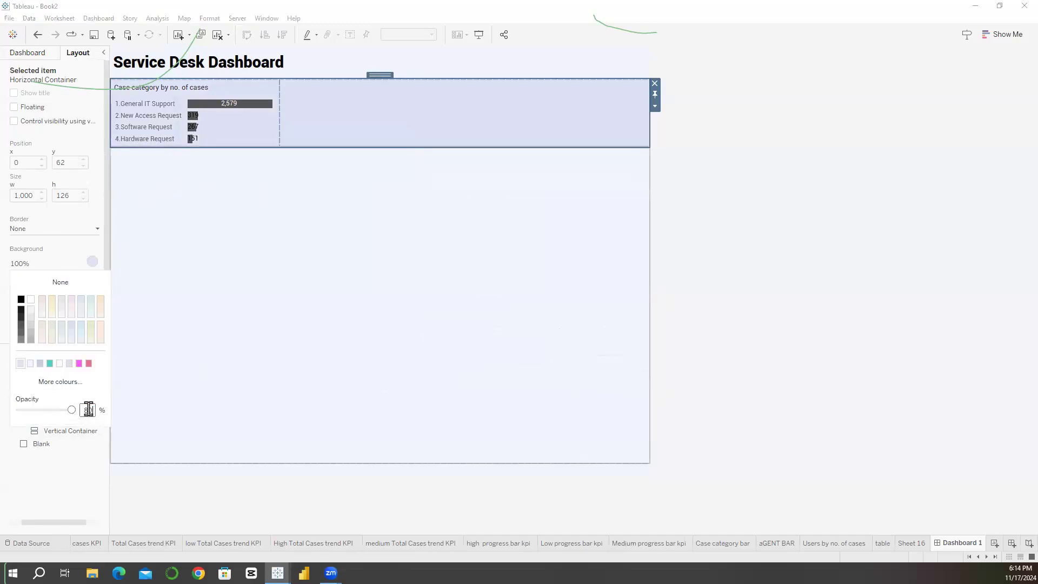
click(363, 124)
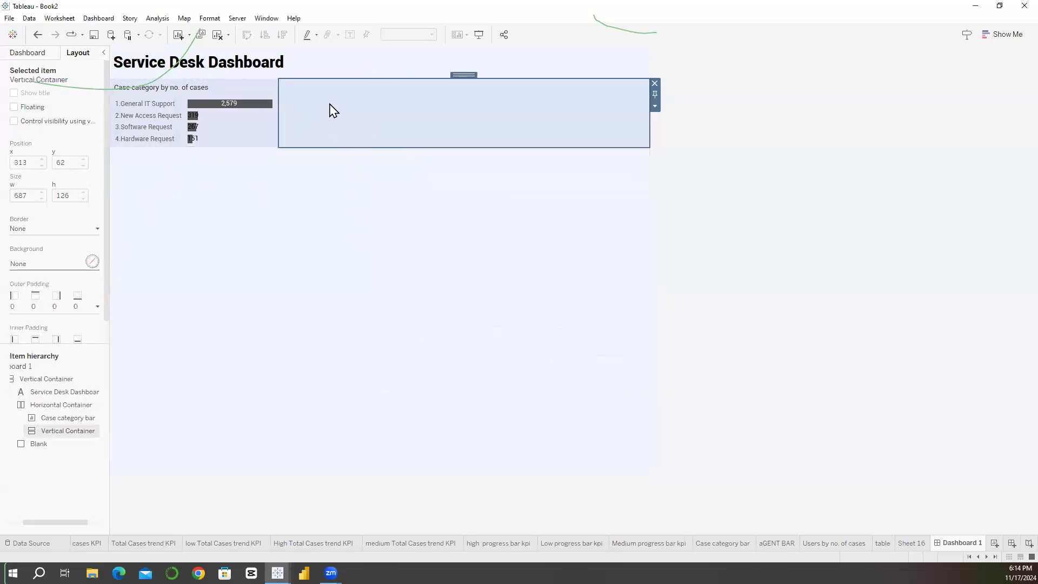
click(279, 126)
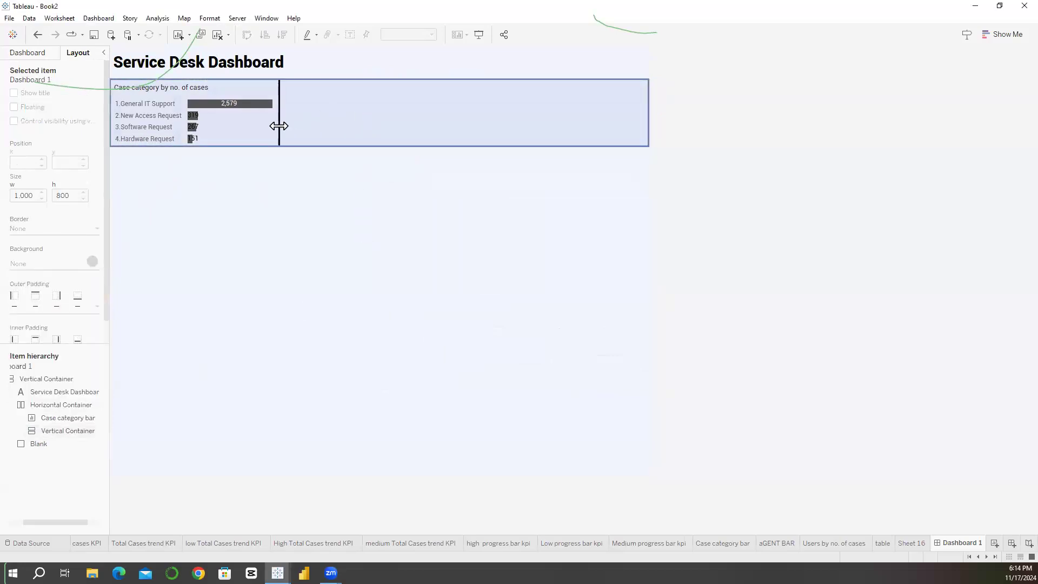
Step: Add a blank and a horizontal container beside the case category chart, and undo the last change
click(345, 108)
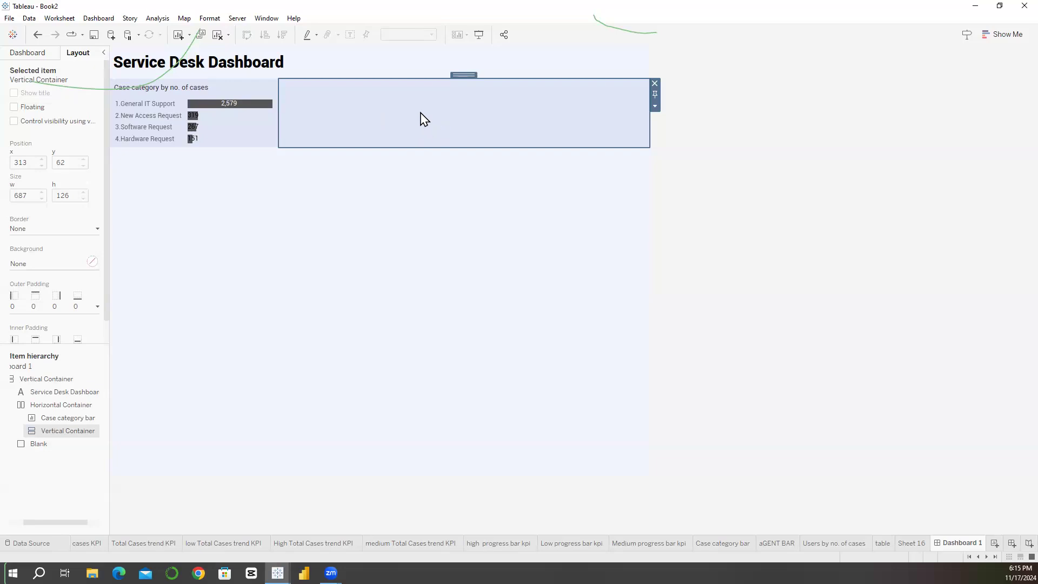
click(32, 53)
drag(29, 466, 292, 140)
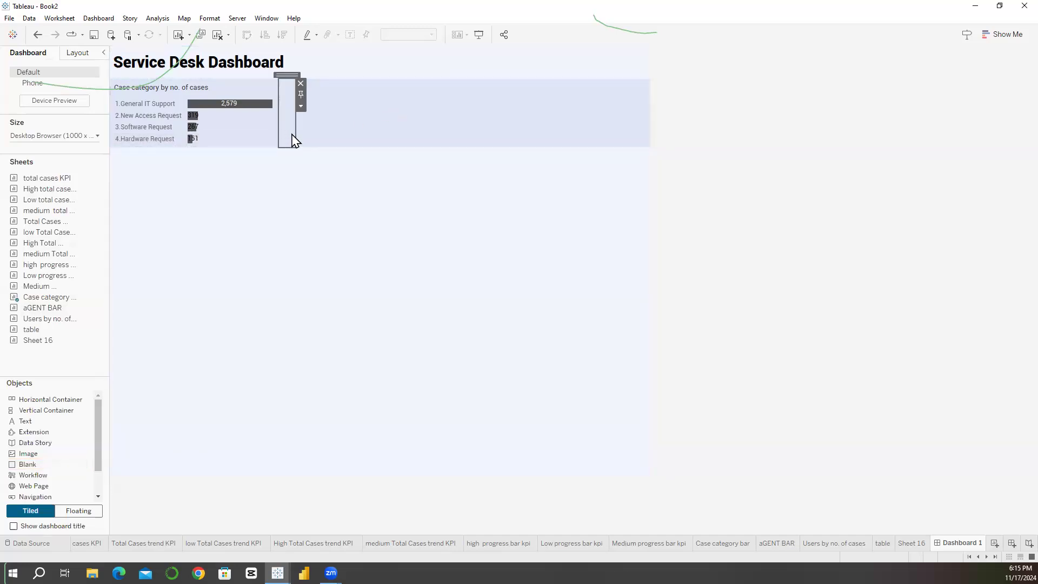
mouse_move(54, 401)
mouse_down()
mouse_move(184, 275)
mouse_move(293, 102)
mouse_move(290, 118)
mouse_up()
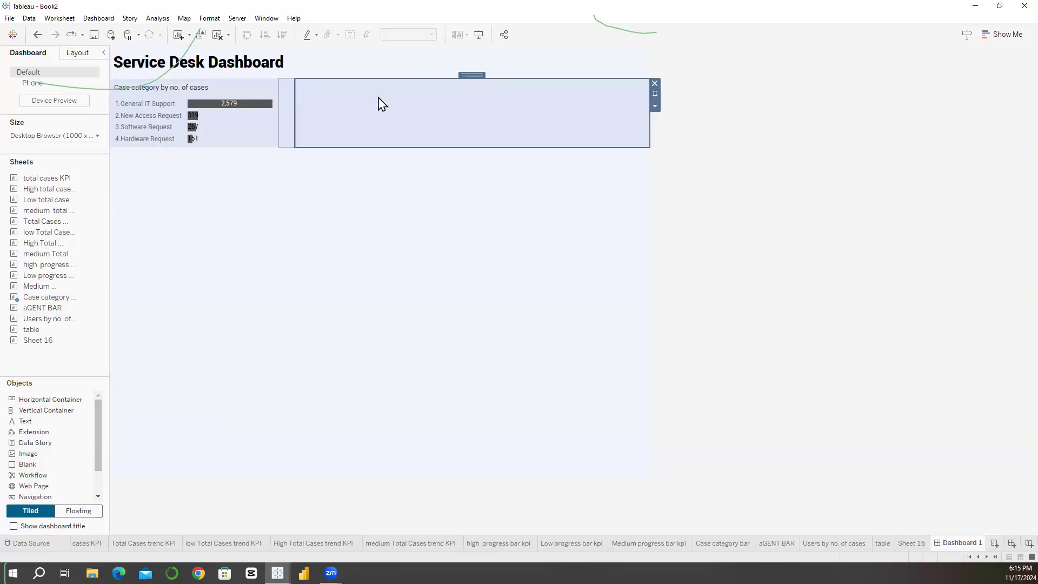
key(ctrl+z)
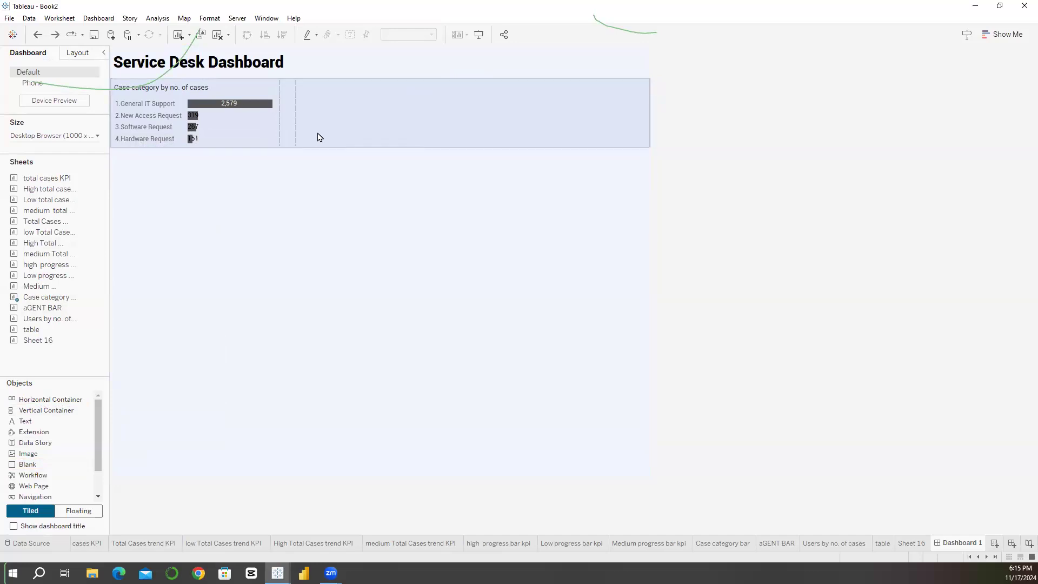
Step: Widen the nested area beside the case category chart and add a vertical container before its blank
drag(295, 132, 343, 131)
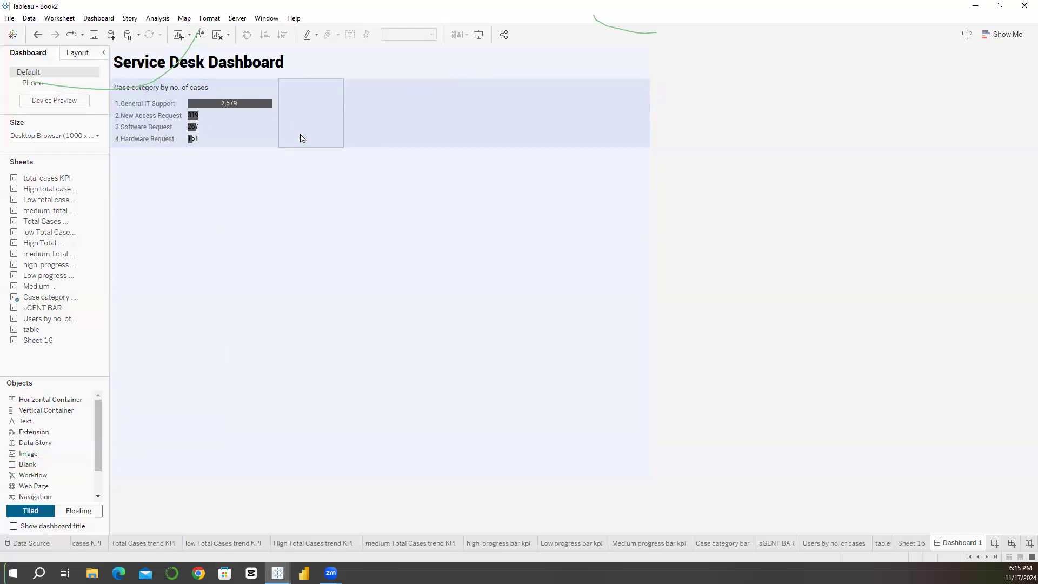
drag(33, 410, 294, 103)
click(334, 117)
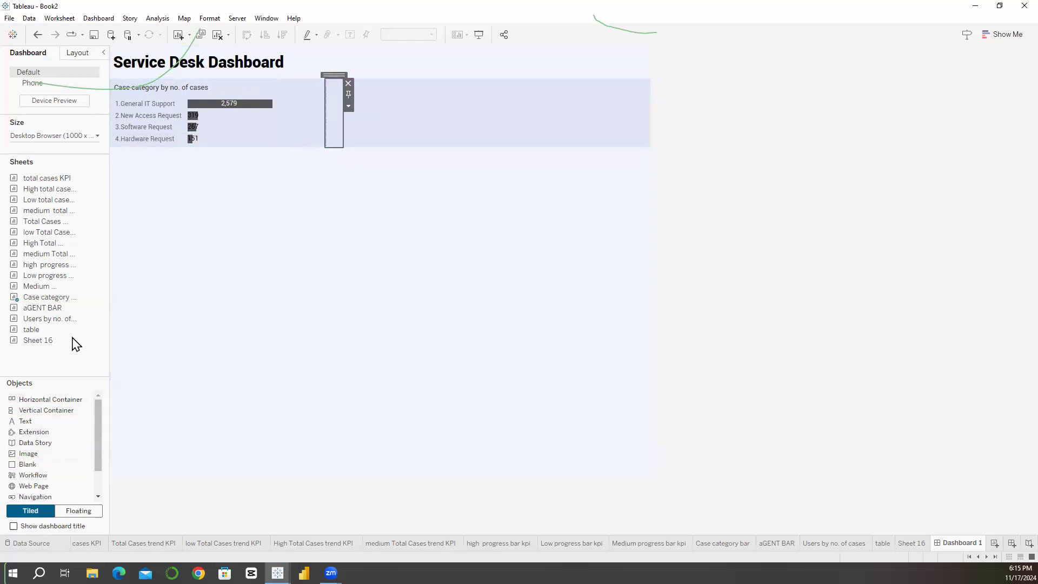
Step: Widen the nested horizontal container so it fills almost all the remaining row beside the case category chart
click(79, 53)
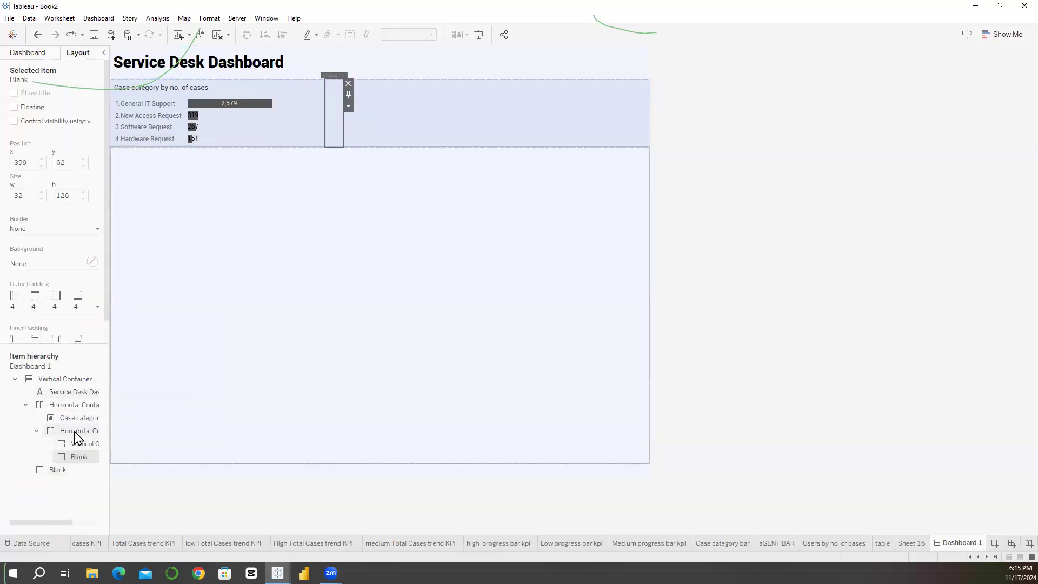
click(96, 407)
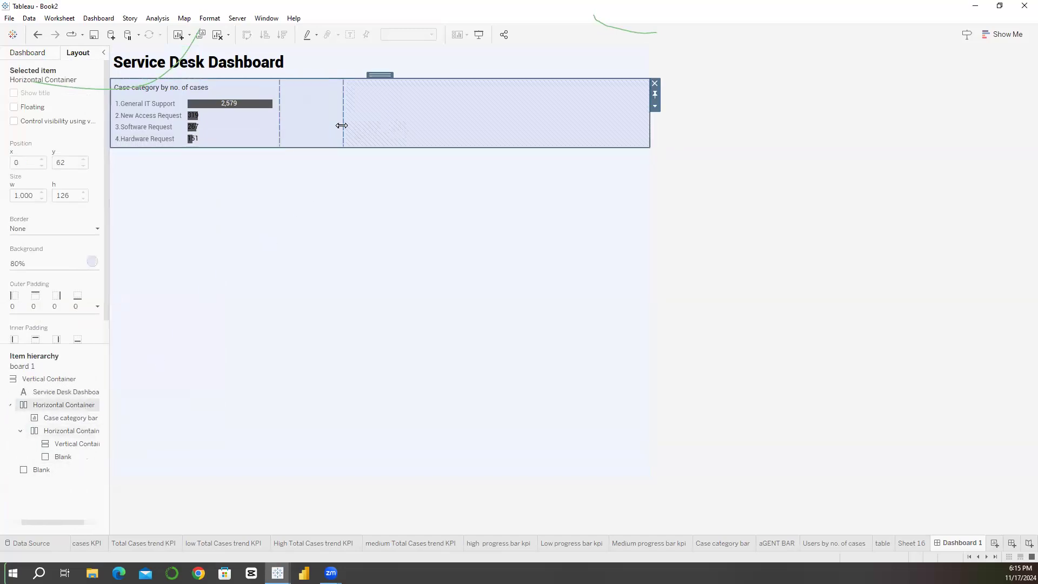
drag(341, 126, 616, 114)
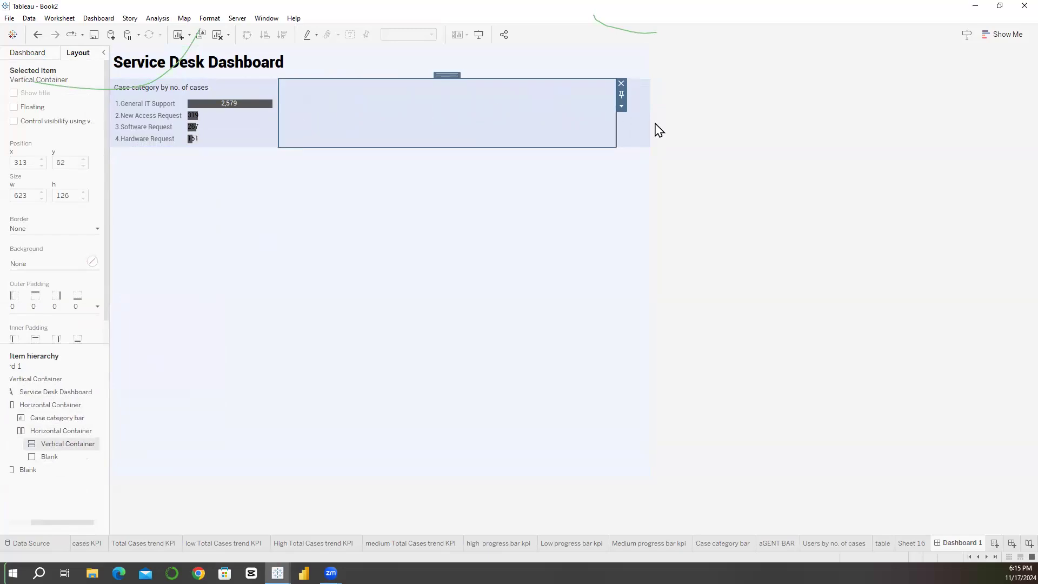
click(646, 126)
drag(616, 125, 554, 101)
Step: Add two more vertical containers and a horizontal container before the blank in the nested horizontal container
click(30, 53)
mouse_move(53, 401)
mouse_down()
mouse_move(453, 203)
mouse_move(602, 115)
mouse_up()
click(399, 141)
mouse_move(54, 400)
mouse_down()
mouse_move(392, 181)
mouse_move(411, 129)
mouse_move(450, 114)
mouse_up()
drag(60, 412, 375, 130)
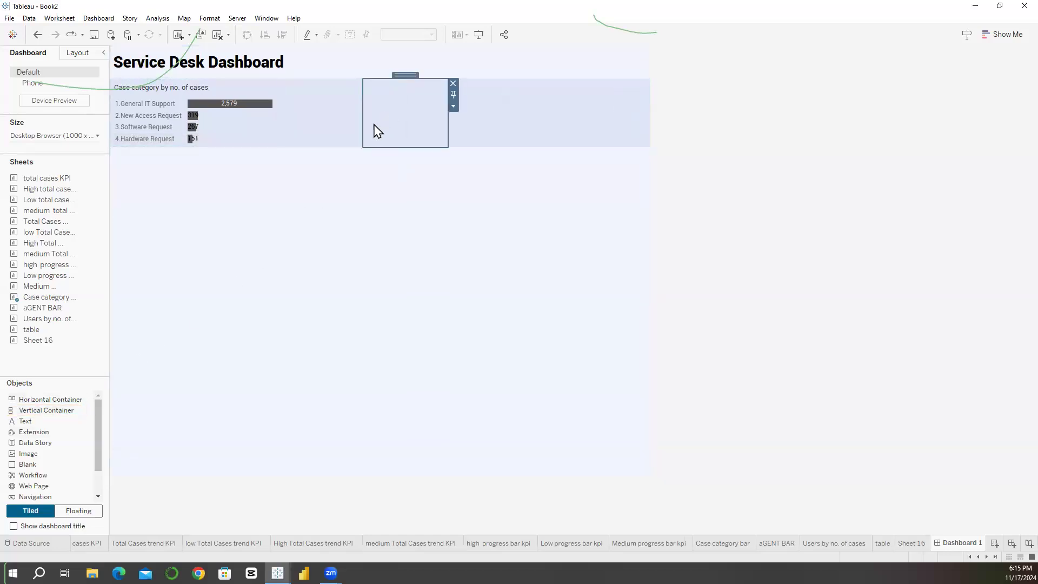
Step: Check each container inside the nested horizontal container and remove the narrow blank at its end
click(78, 53)
click(51, 431)
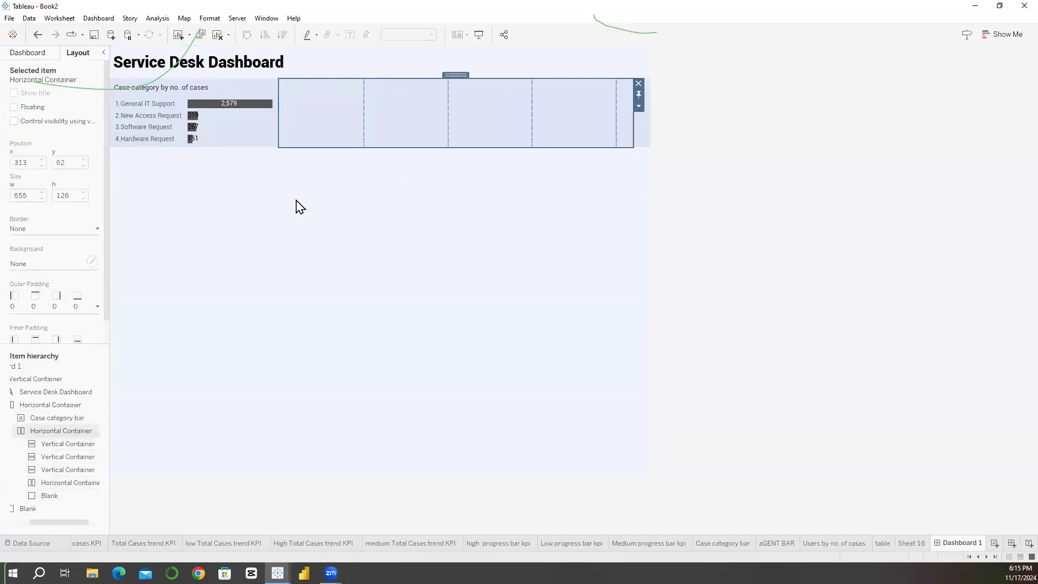
click(314, 130)
click(427, 129)
click(519, 124)
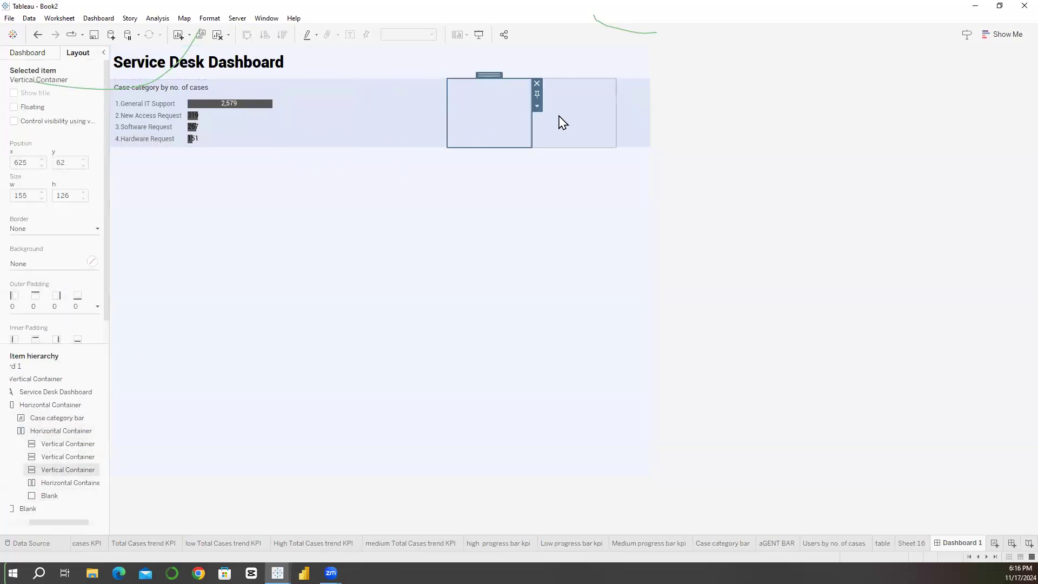
click(562, 122)
click(648, 111)
click(631, 115)
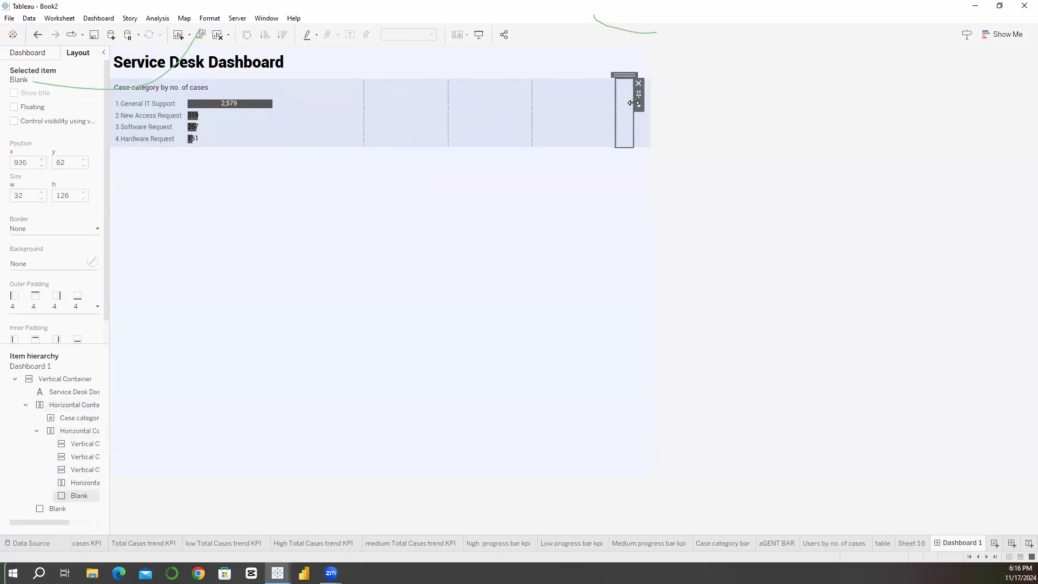
click(639, 83)
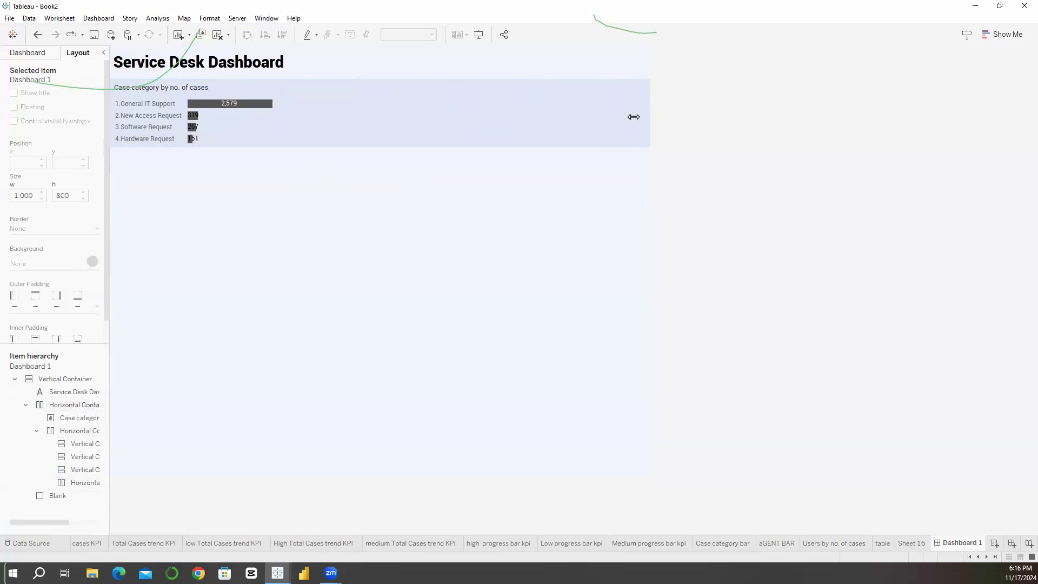
Step: Compare the sizes and positions of the four containers beside the case category chart
click(622, 127)
click(438, 129)
click(364, 132)
click(412, 128)
click(557, 128)
click(489, 136)
click(395, 137)
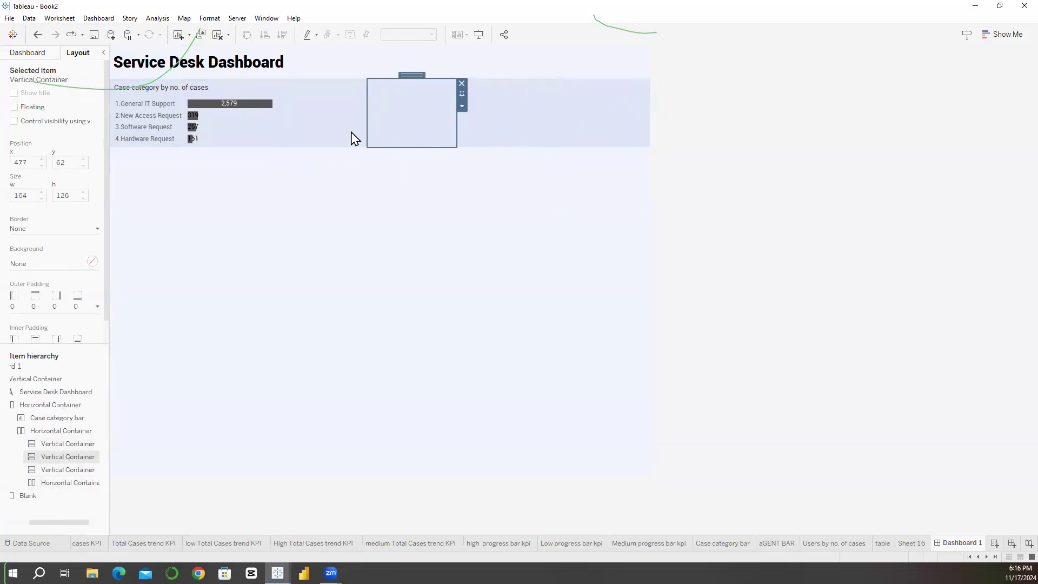
click(346, 137)
click(411, 117)
click(476, 114)
click(403, 145)
click(334, 144)
click(399, 125)
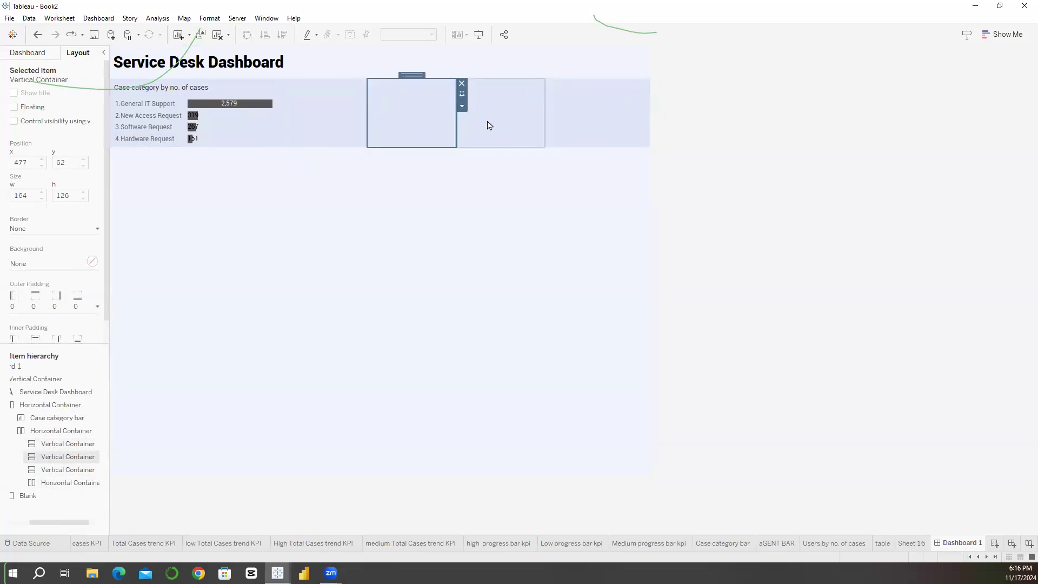
Step: Distribute the contents of the nested horizontal container evenly
click(75, 433)
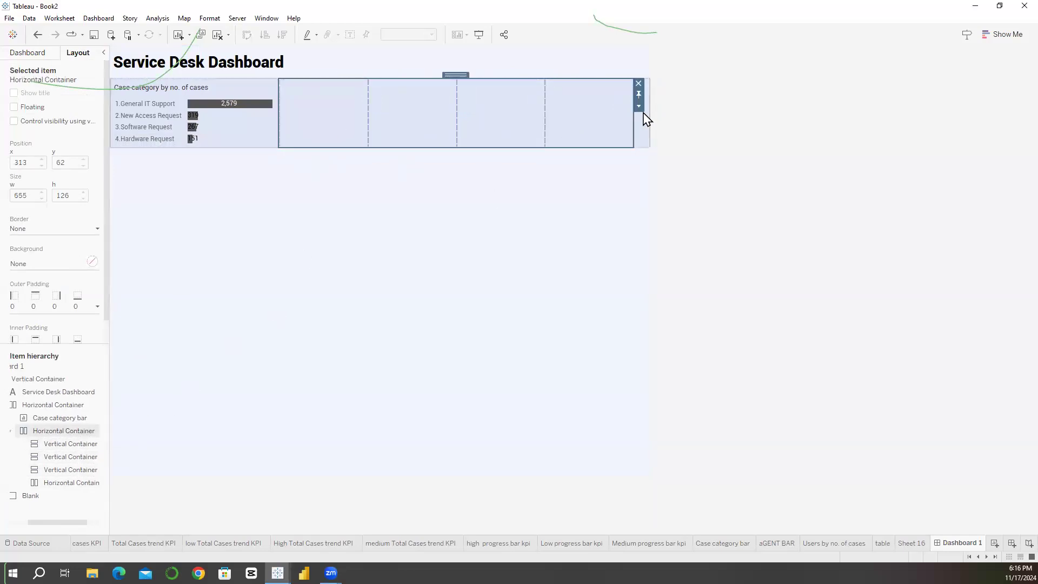
click(640, 107)
click(660, 143)
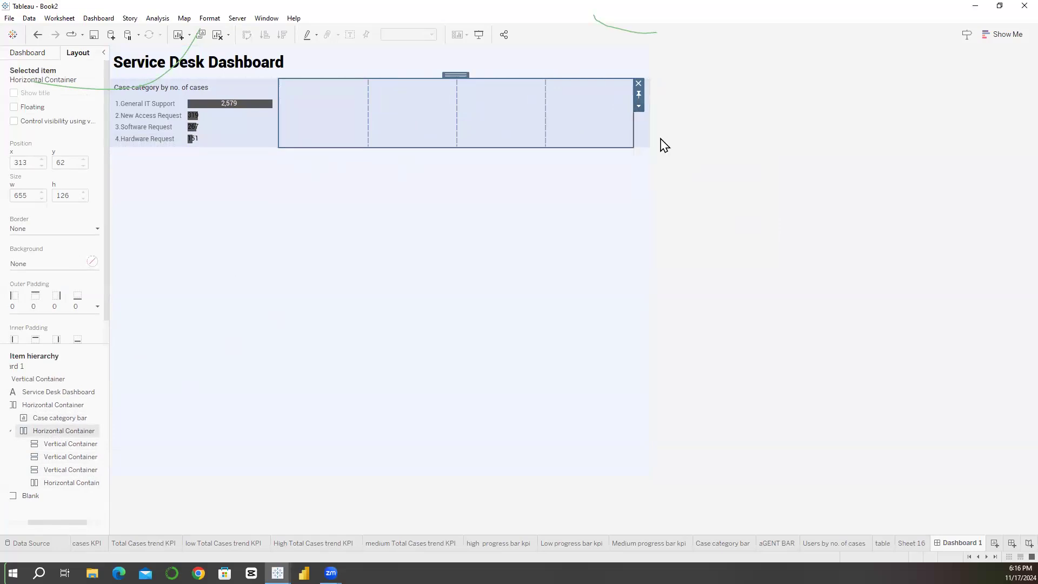
Step: Examine the parent row and the widths of its evenly distributed inner containers
click(644, 141)
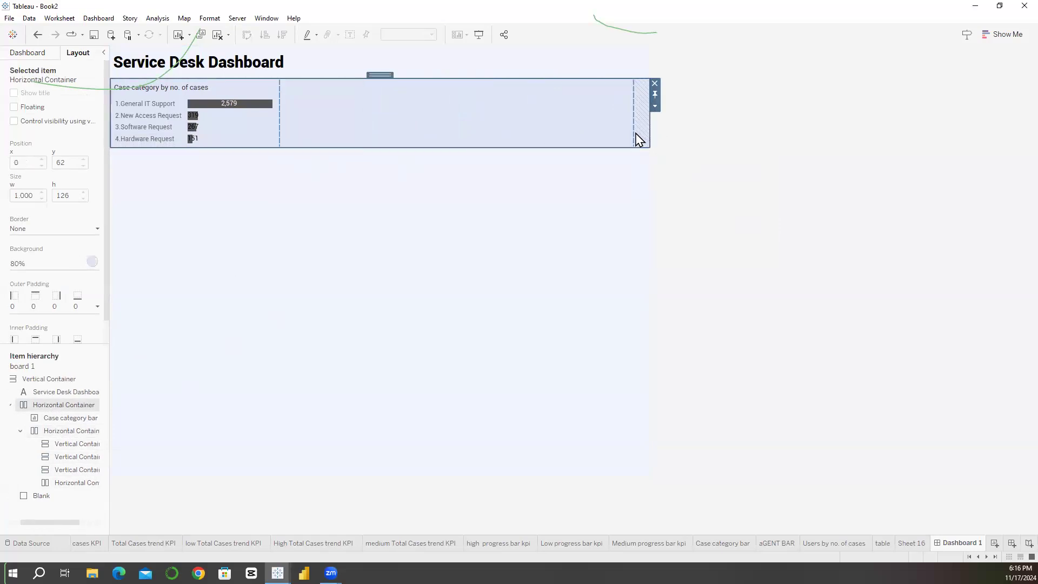
click(538, 144)
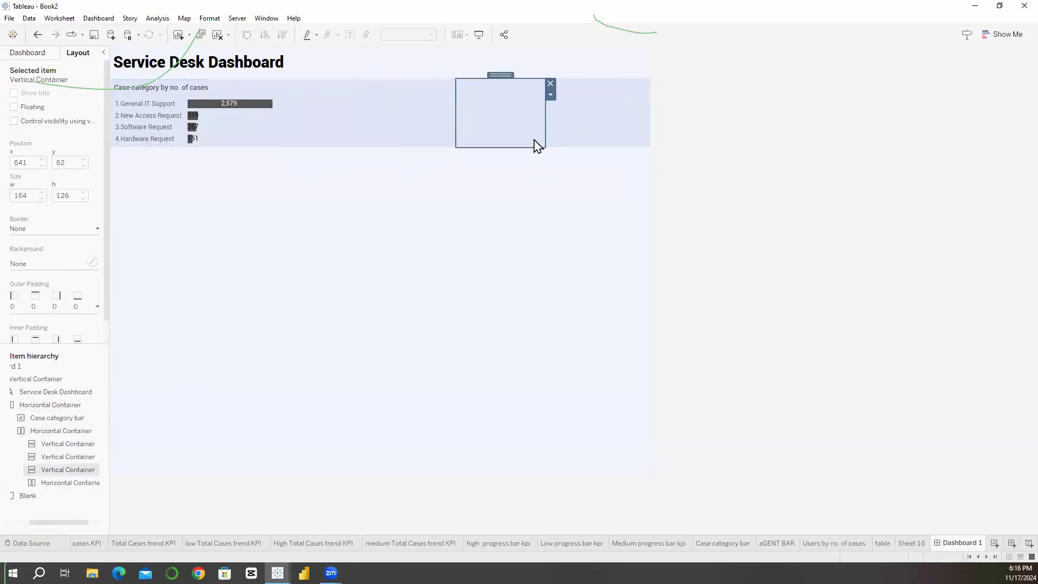
click(433, 142)
click(352, 133)
click(422, 127)
click(514, 128)
click(407, 136)
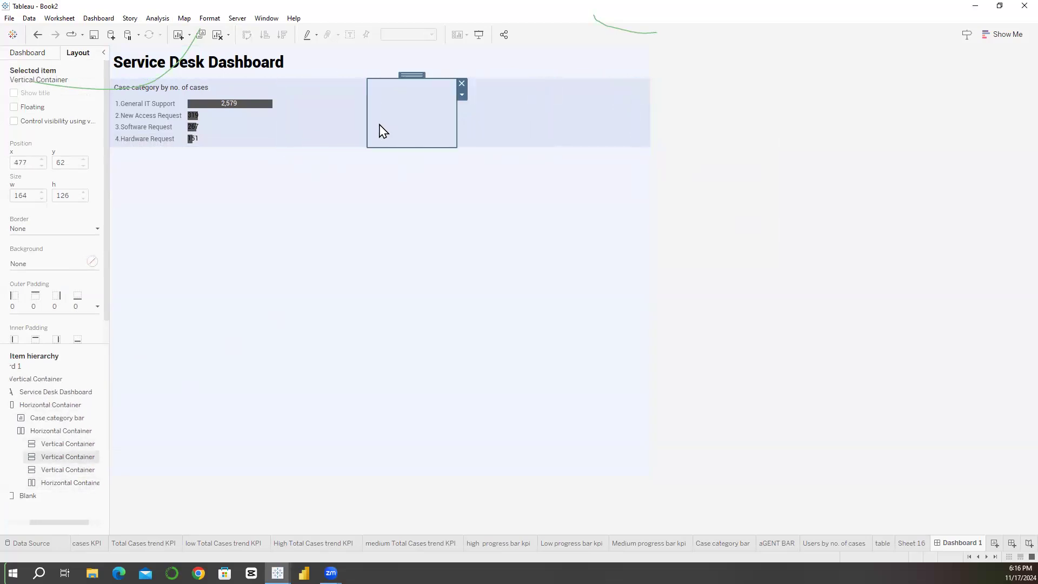
Step: Place the total cases KPI sheet in the first nested vertical container and hide its sheet title
click(359, 109)
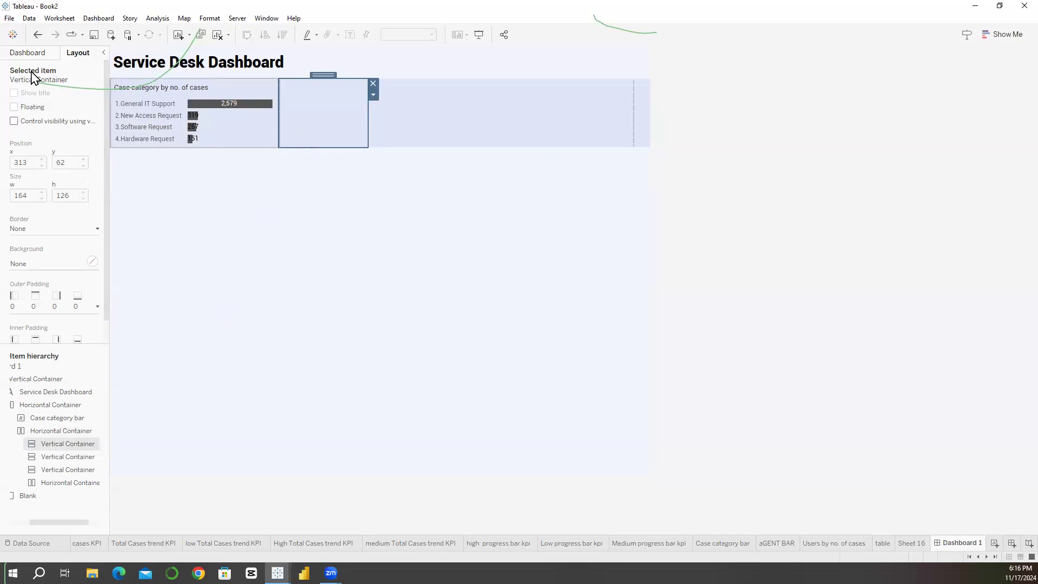
click(36, 54)
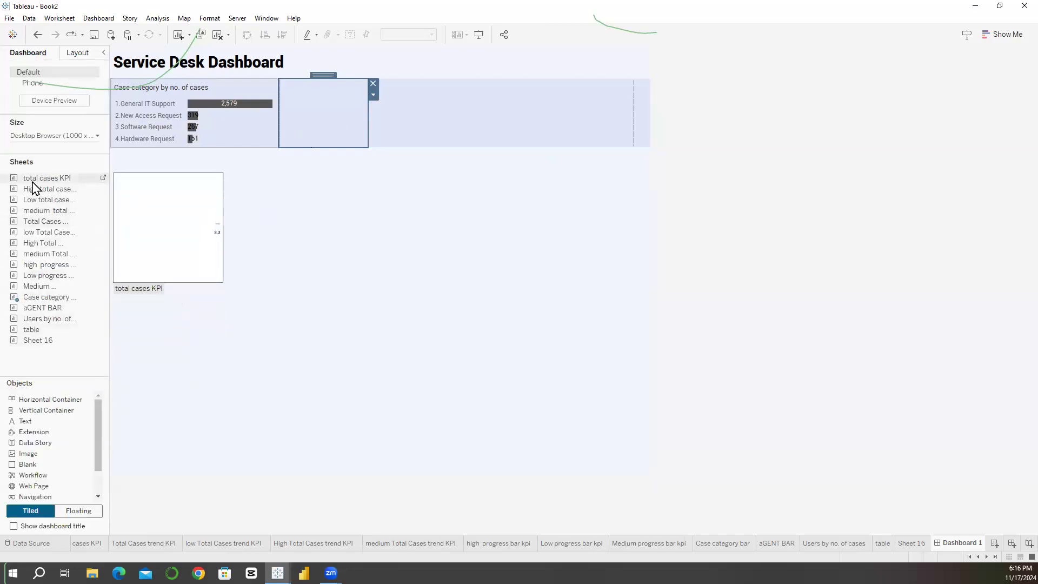
drag(32, 182, 301, 115)
right_click(315, 91)
click(326, 119)
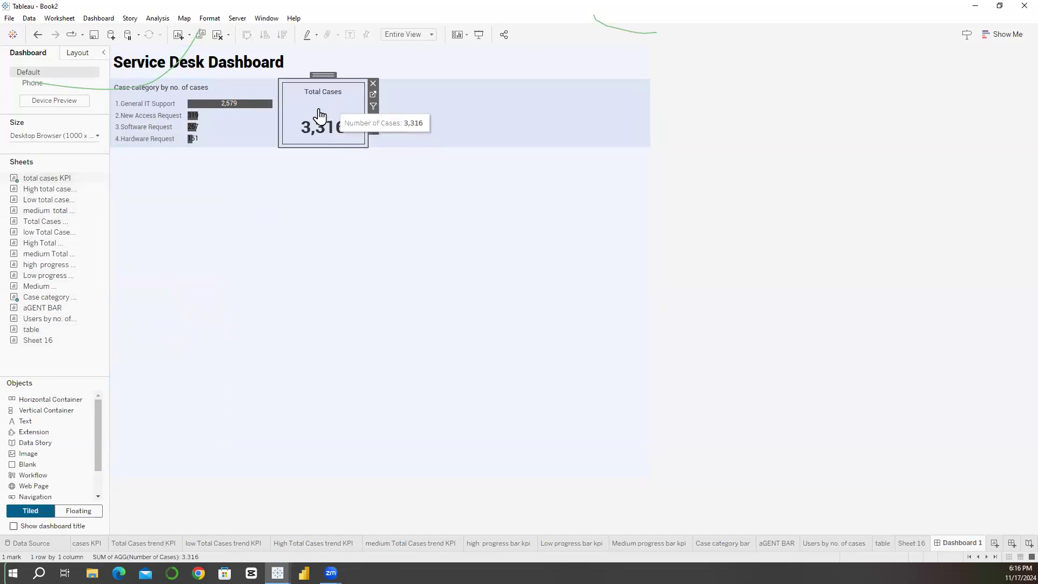
Step: Place the Total Cases trend KPI sheet beside the total cases KPI in the same nested container and hide its title
drag(57, 189, 56, 191)
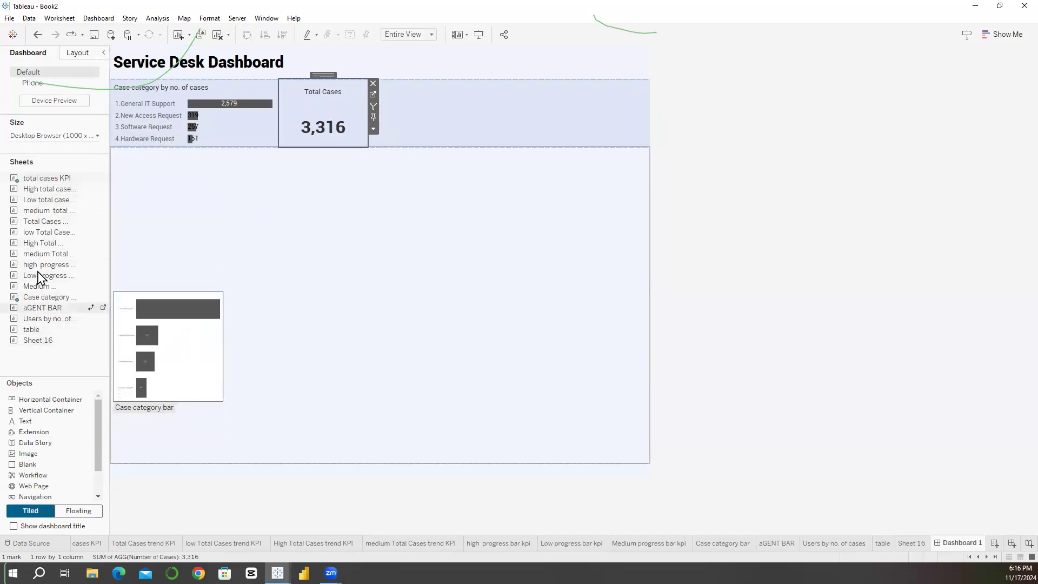
drag(40, 225, 345, 110)
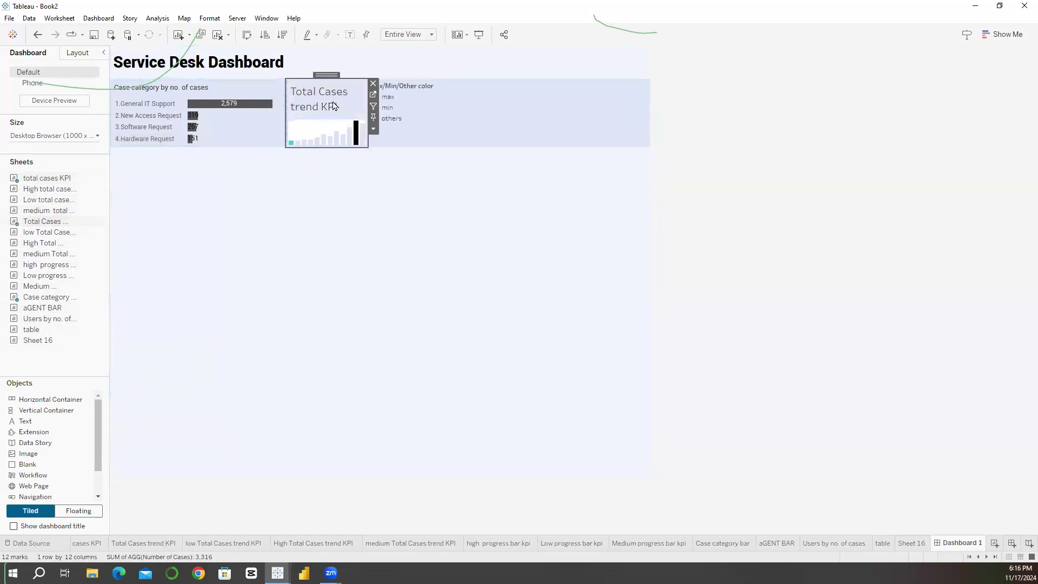
right_click(333, 106)
click(354, 130)
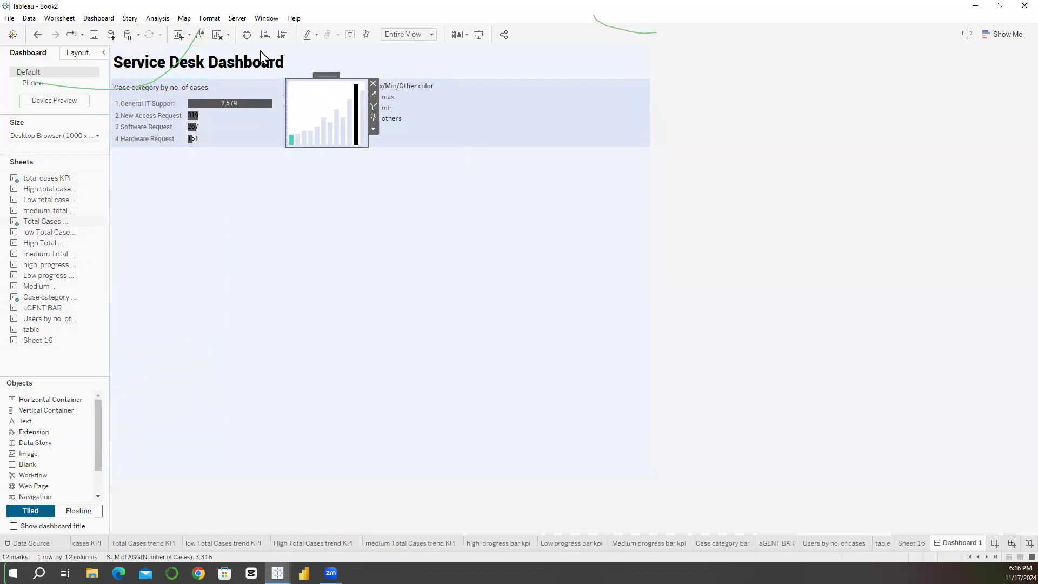
Step: Set the worksheet shading of the total cases trend chart to None
click(211, 18)
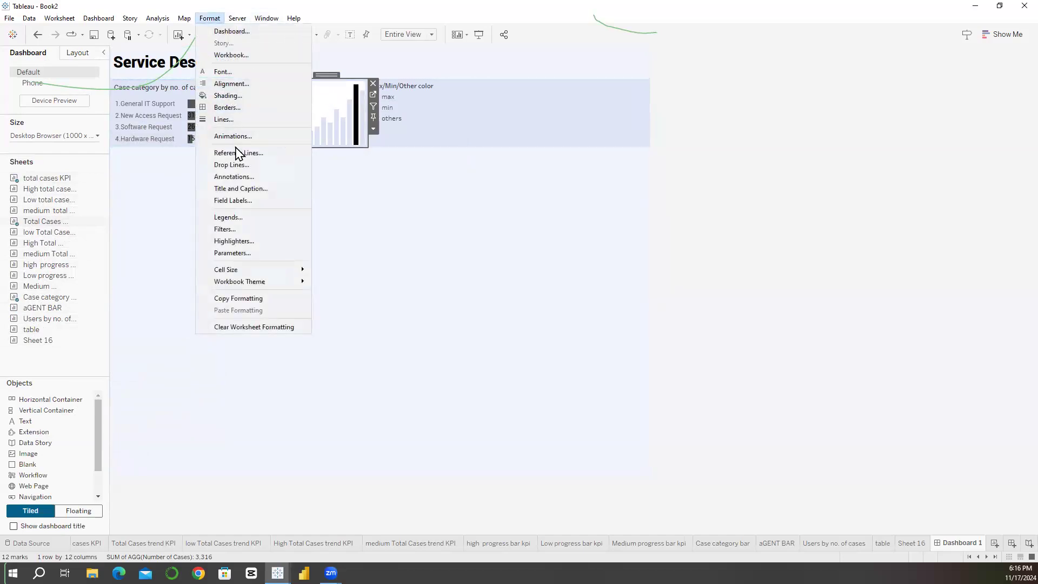
click(229, 96)
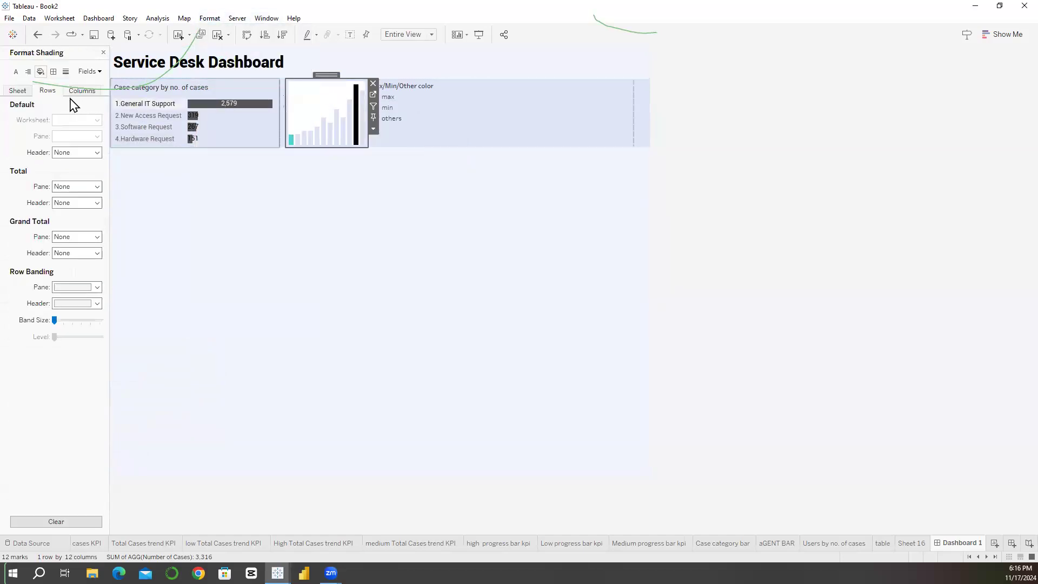
click(18, 90)
click(77, 120)
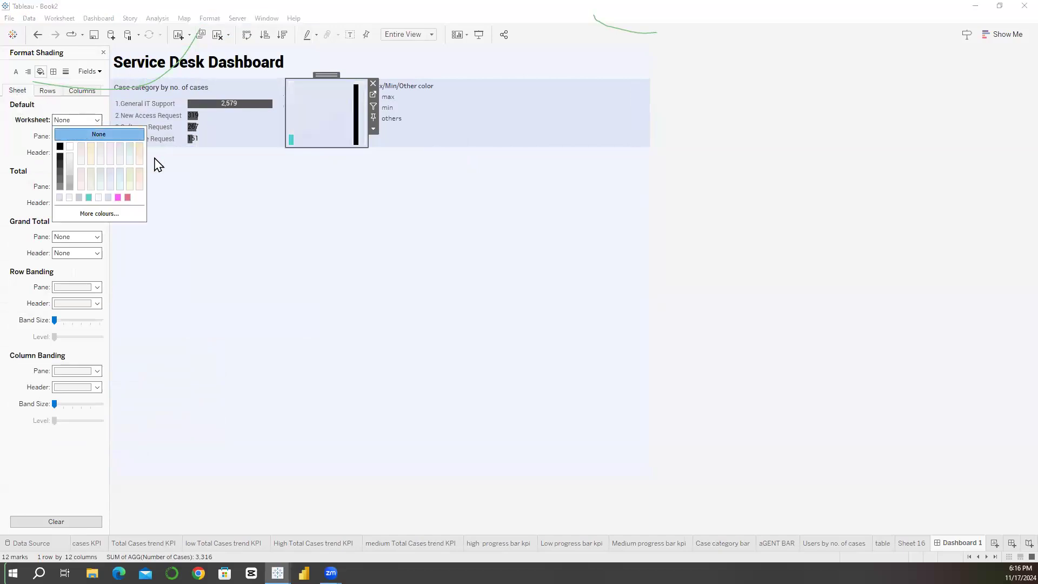
Step: Make the Max/Min/Other color legend floating and remove it from the dashboard
click(403, 114)
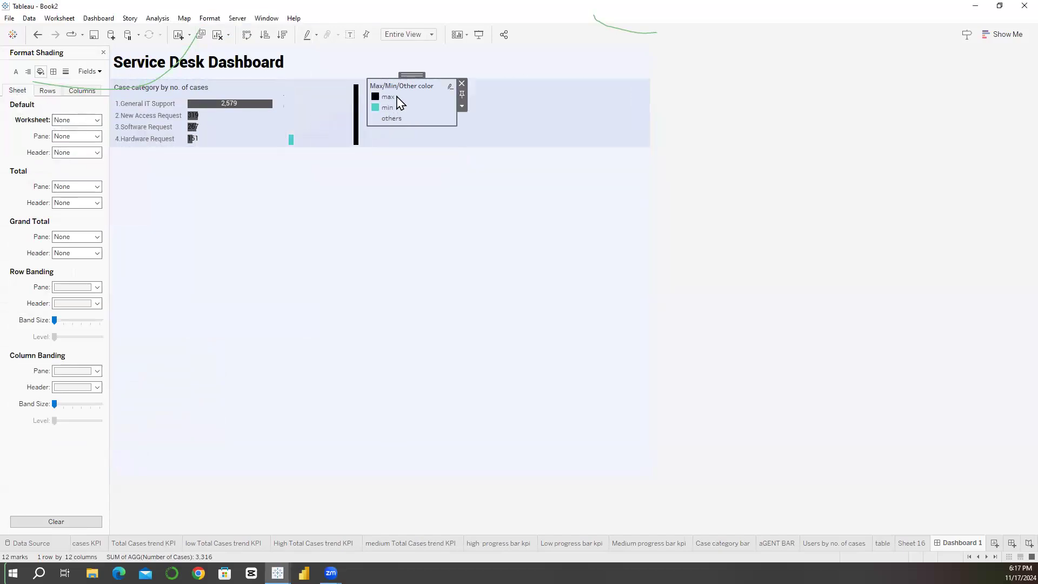
click(463, 106)
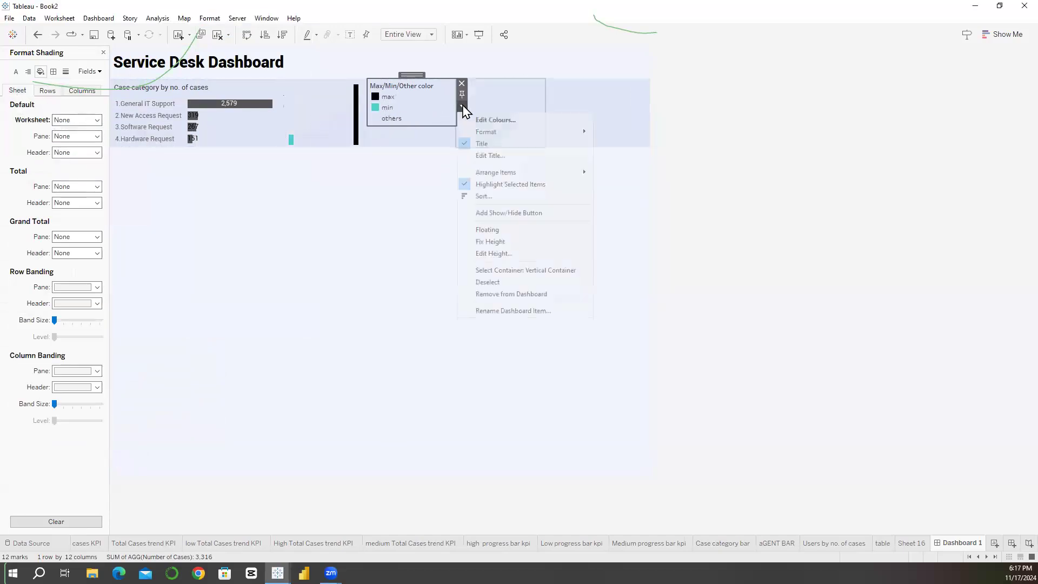
click(487, 229)
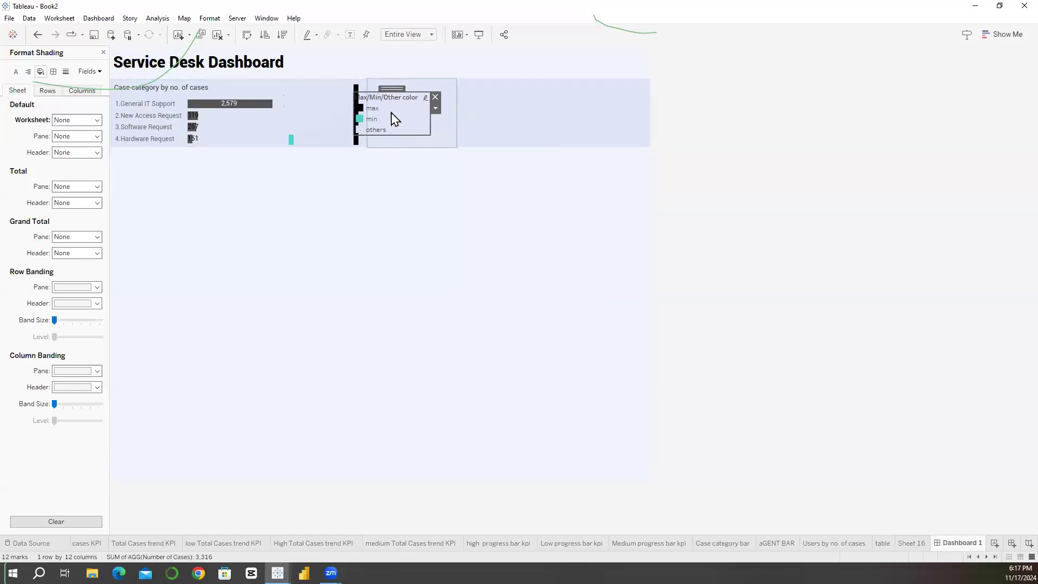
click(436, 101)
Step: Widen the total cases KPI beside its trend chart to about 102 px within their shared horizontal container
click(320, 116)
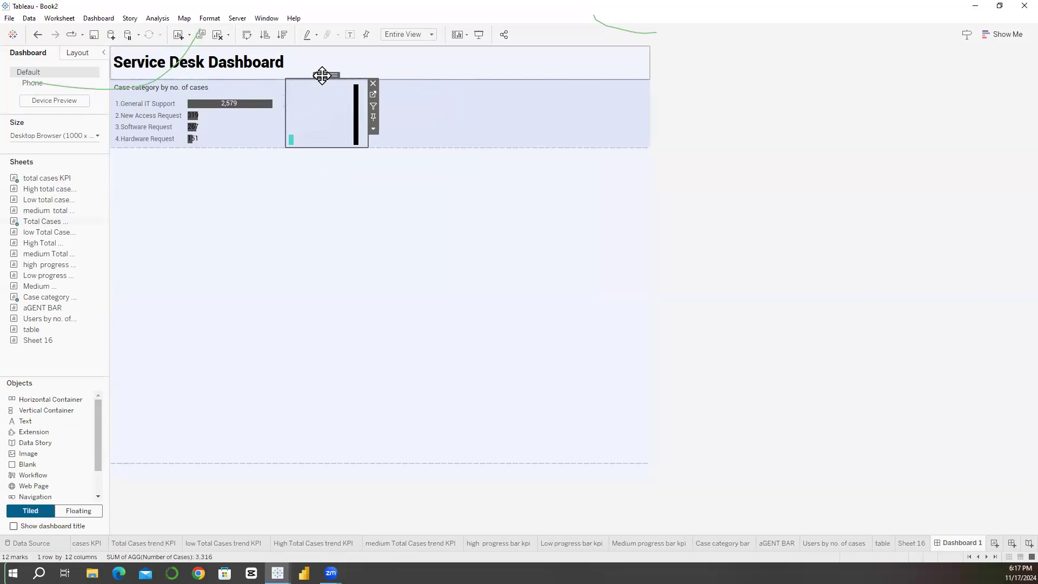
click(78, 54)
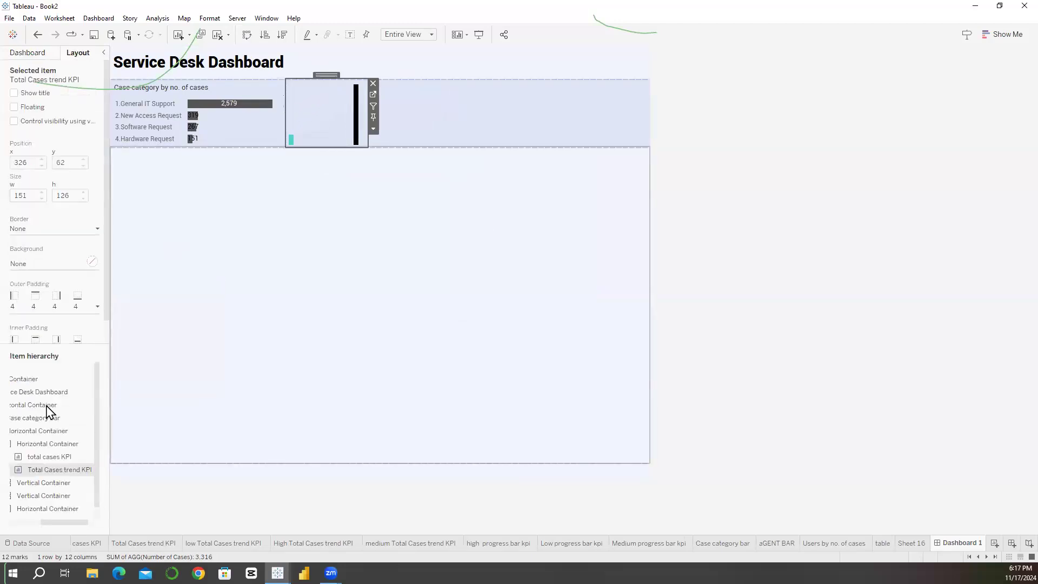
click(45, 444)
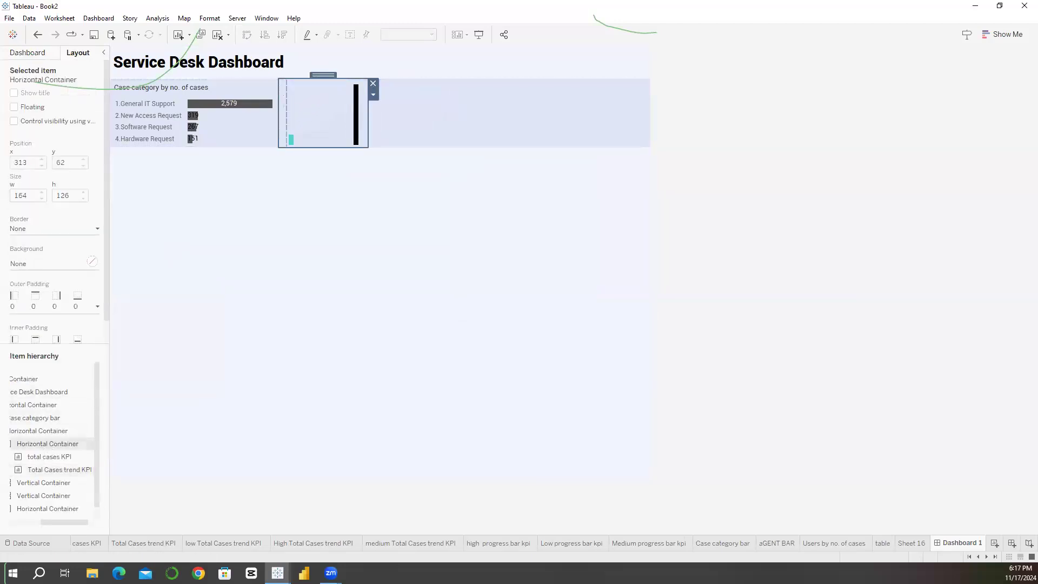
click(50, 521)
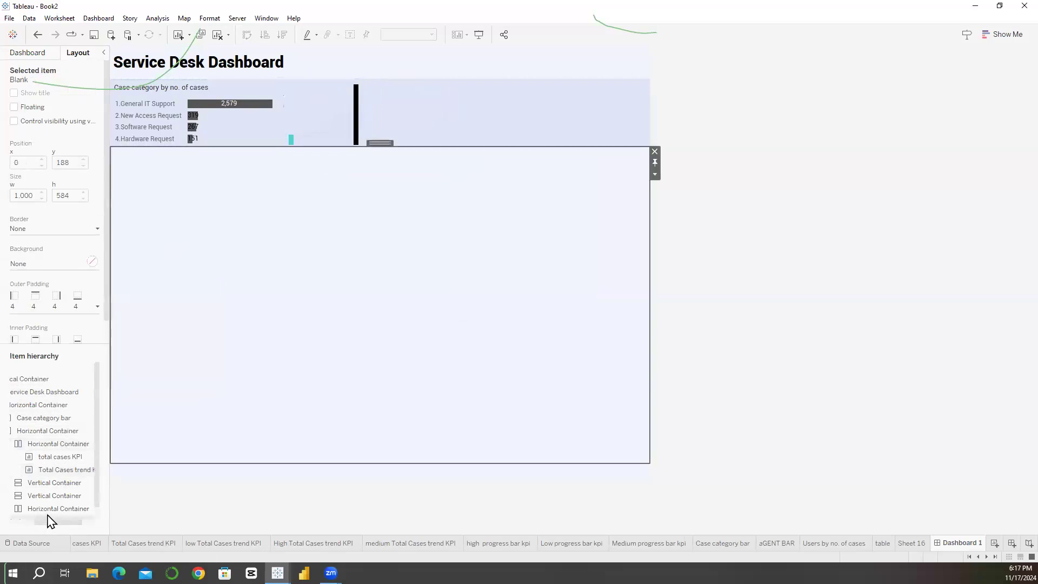
click(340, 116)
click(61, 433)
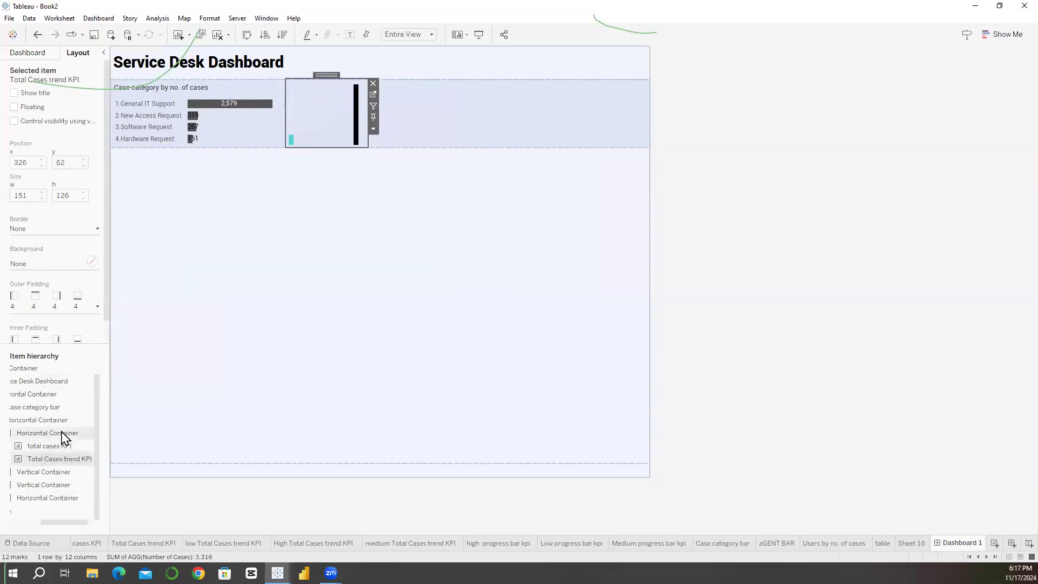
drag(292, 123, 335, 109)
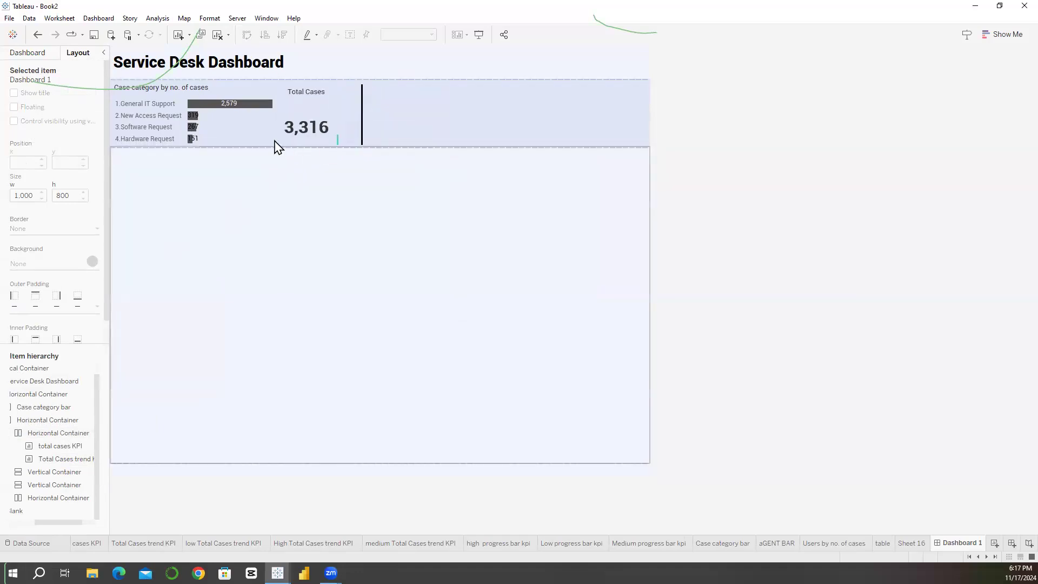
Step: Set the fixed dashboard width to 1200 px
click(40, 57)
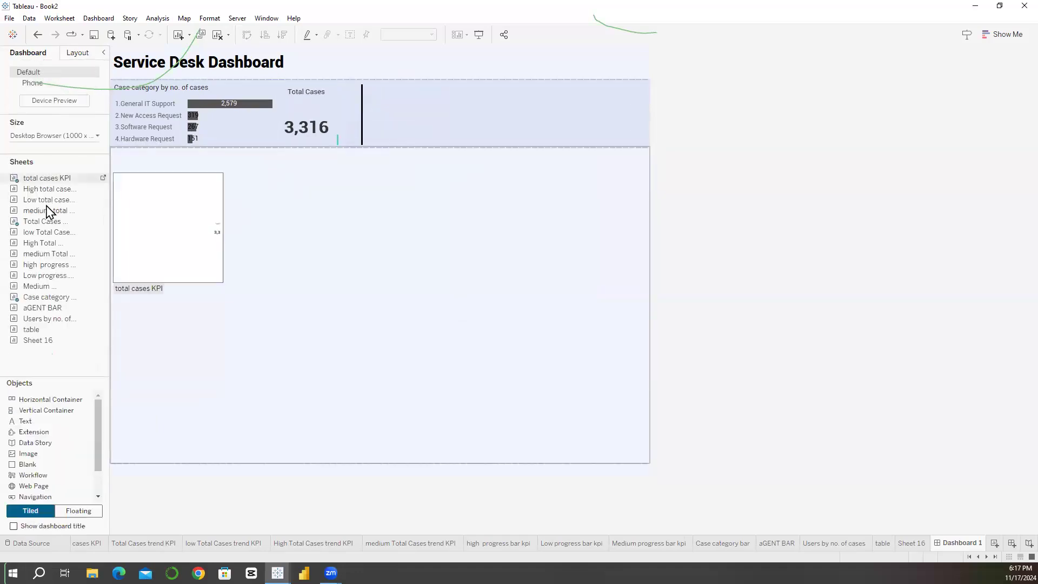
click(69, 136)
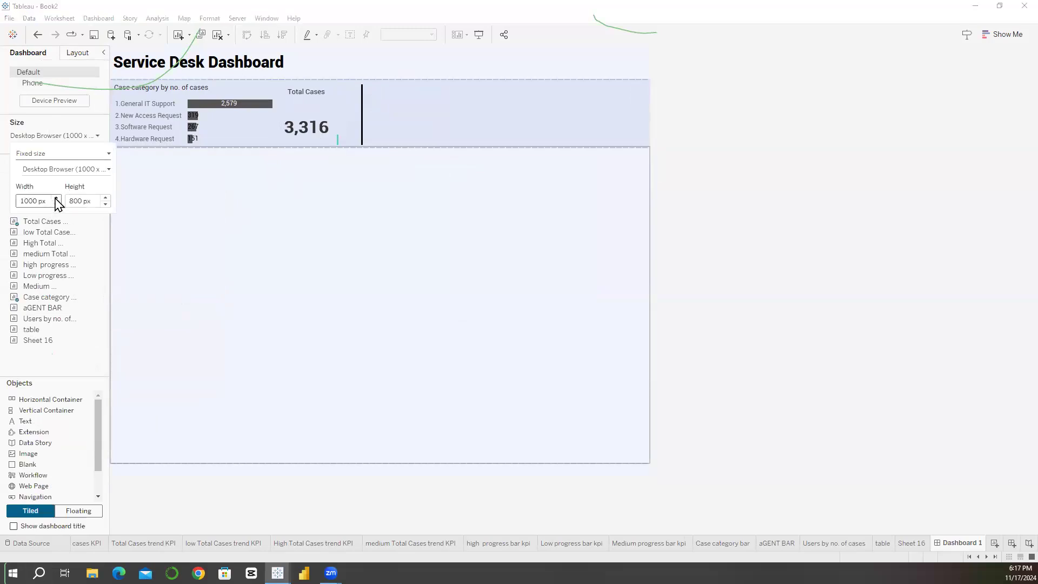
click(56, 198)
click(57, 197)
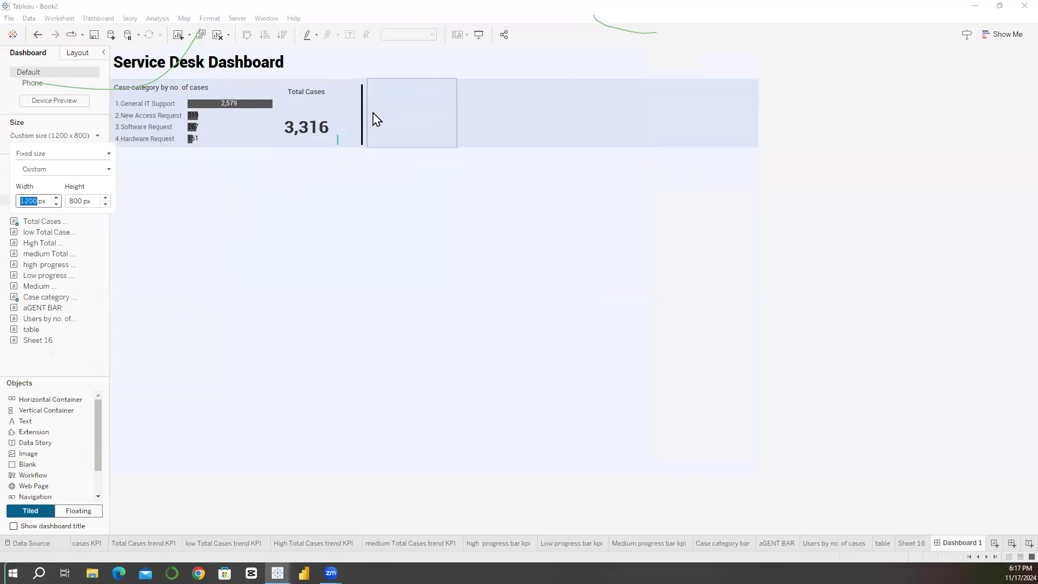
Step: Examine the nested KPI containers and their parent rows, including the sizes and available container options
click(347, 102)
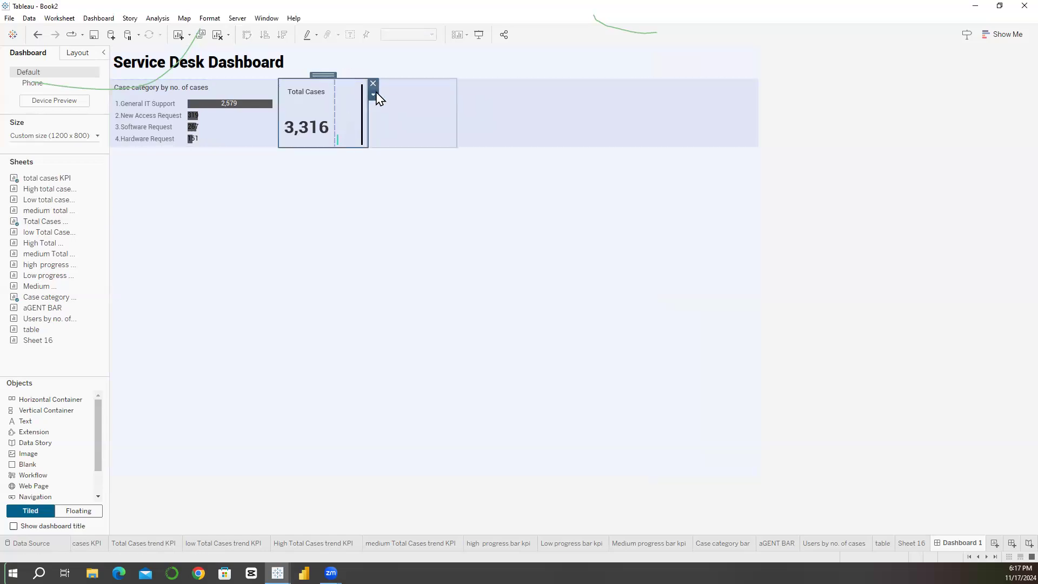
click(375, 97)
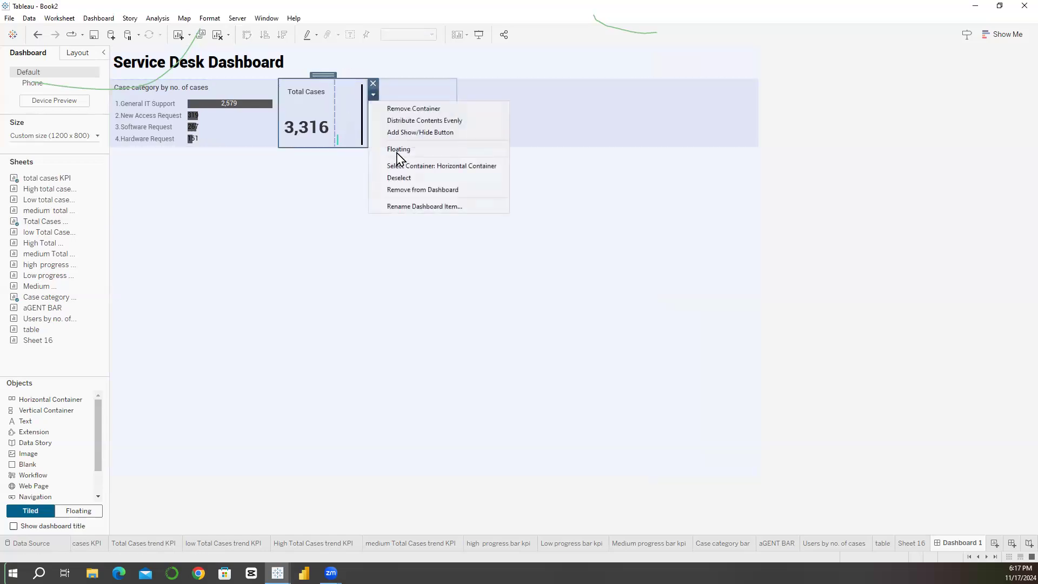
double_click(323, 76)
click(301, 120)
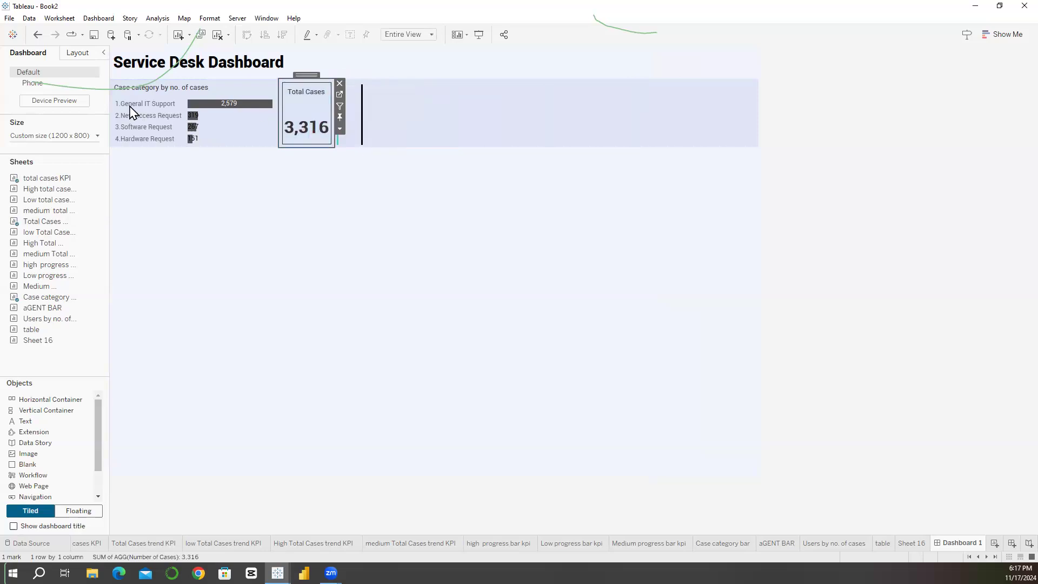
click(87, 54)
click(32, 433)
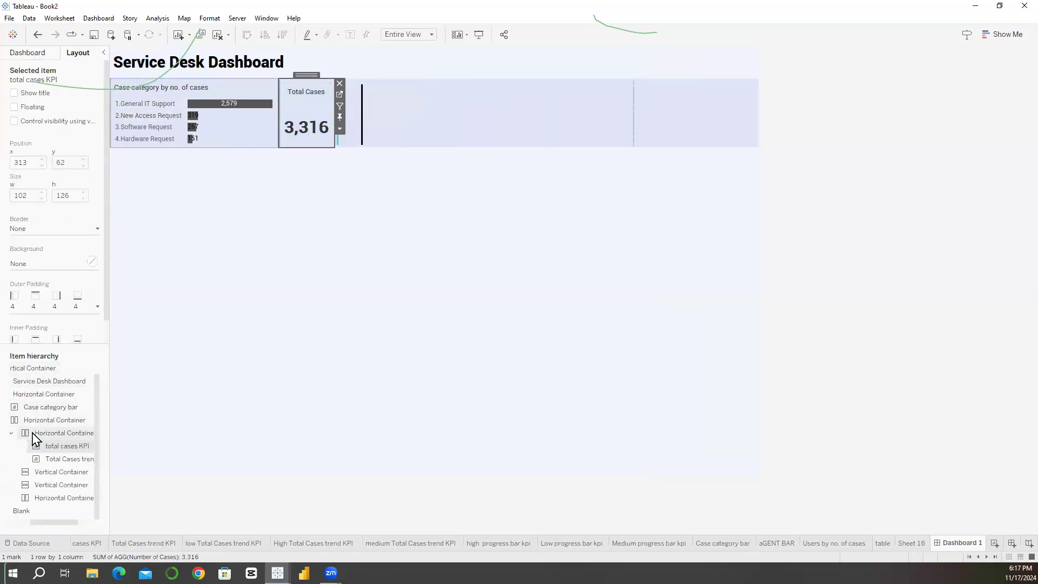
click(373, 95)
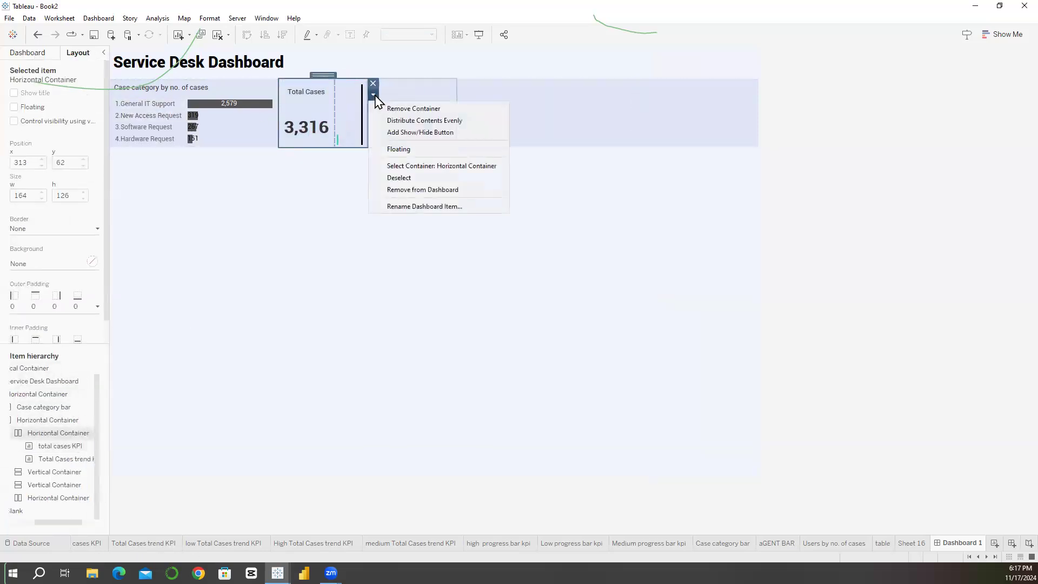
double_click(327, 75)
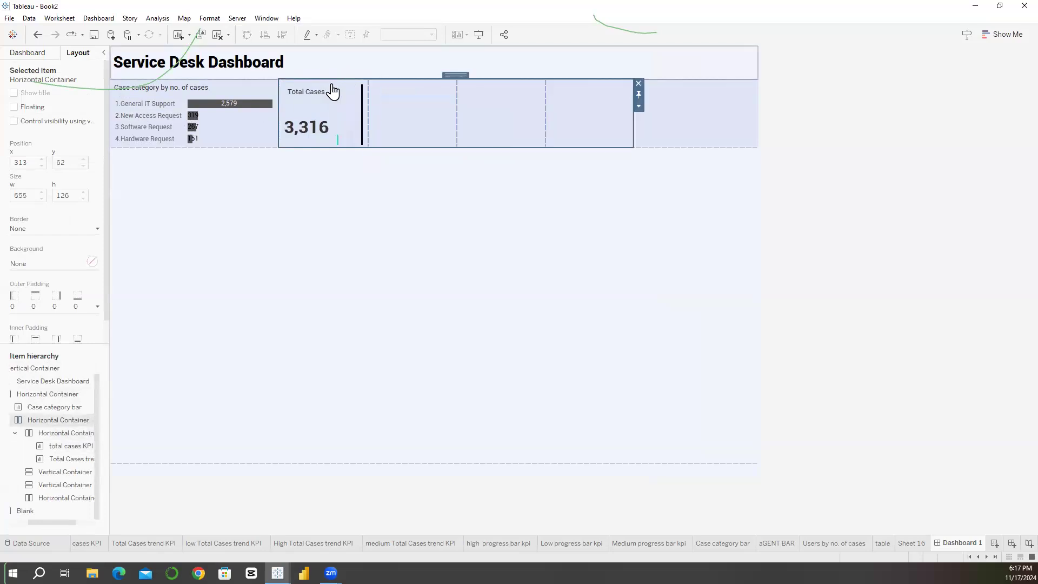
click(330, 86)
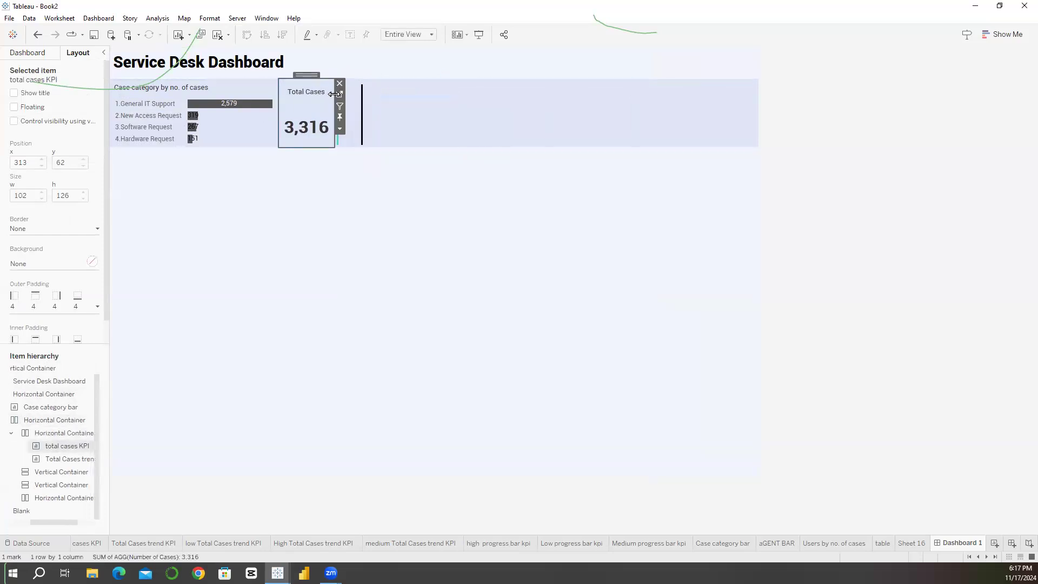
click(370, 123)
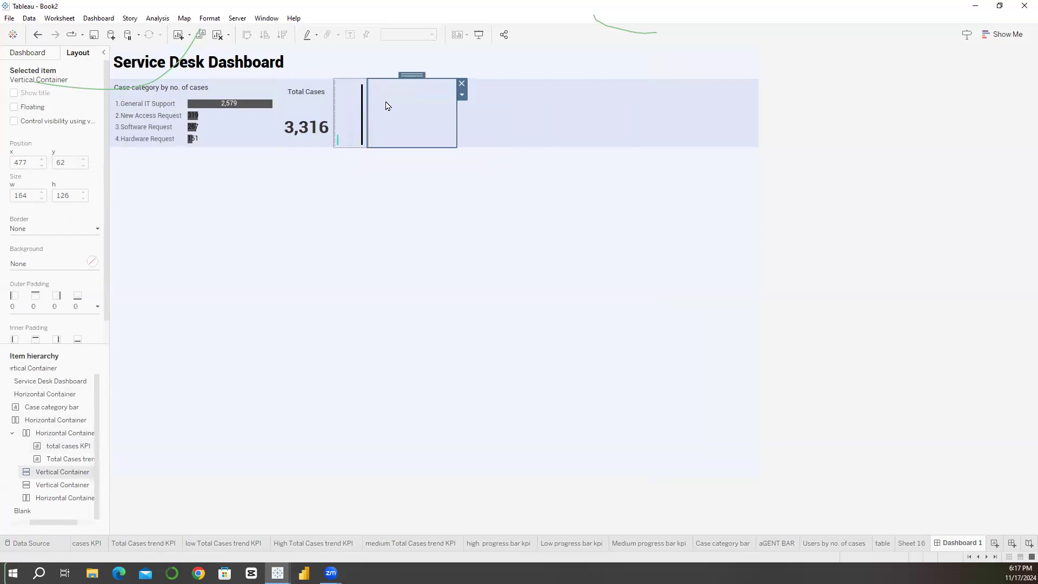
click(506, 119)
double_click(498, 75)
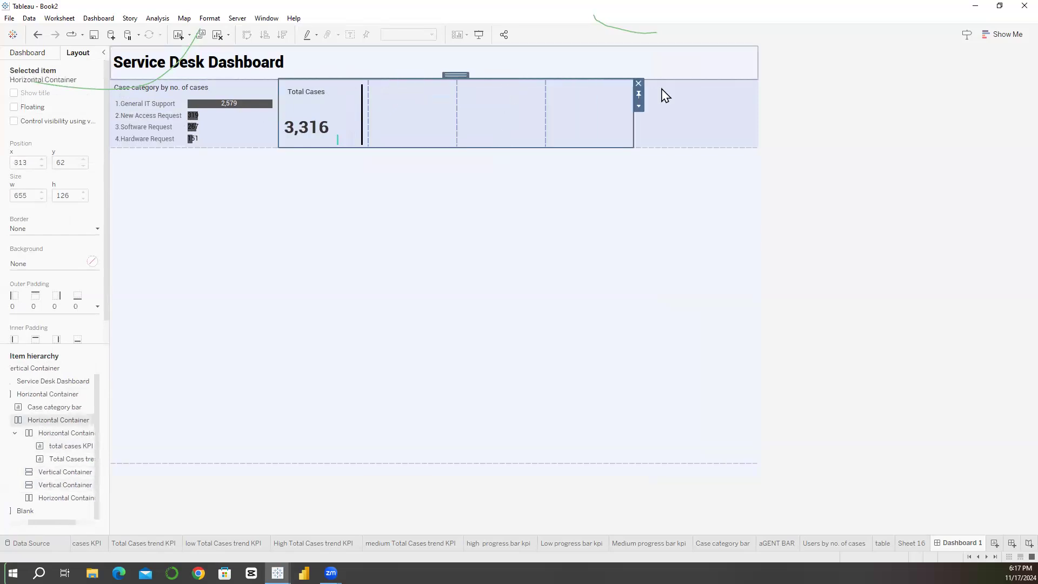
double_click(456, 75)
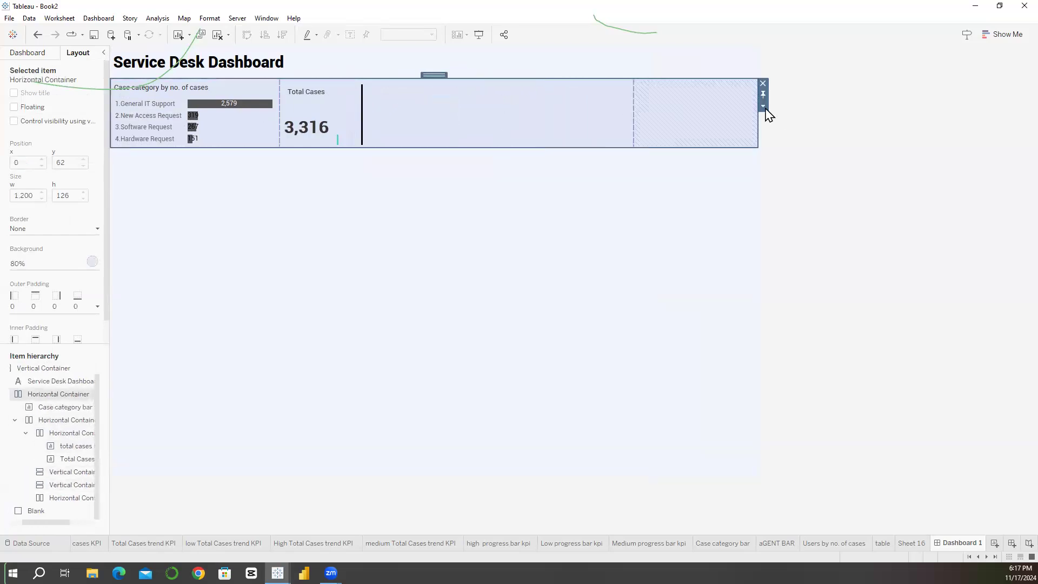
Step: Turn off even content distribution for the horizontal container holding the KPI containers, and widen its first inner container to about 237 px
click(537, 116)
double_click(494, 77)
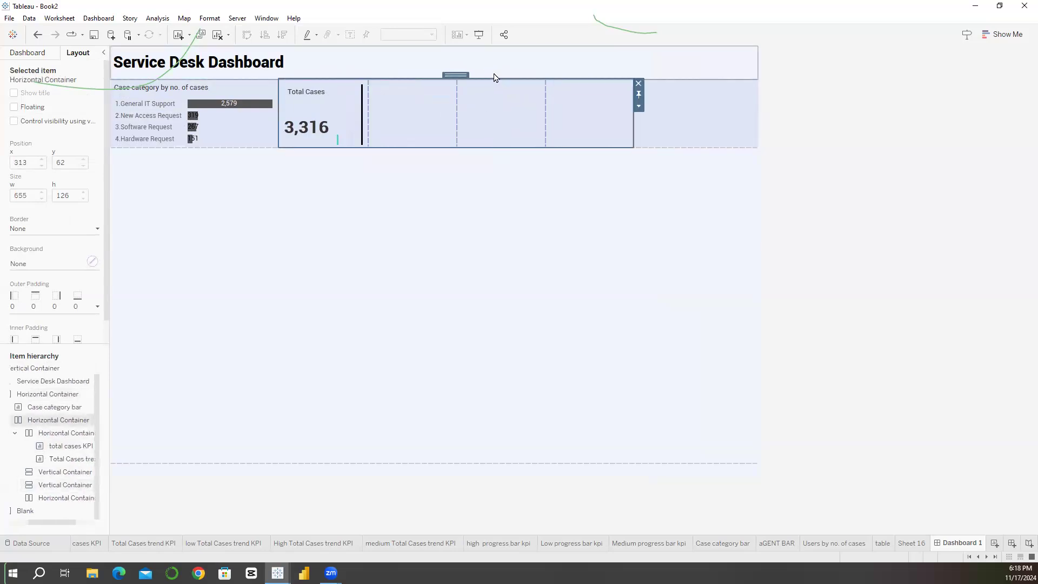
click(639, 106)
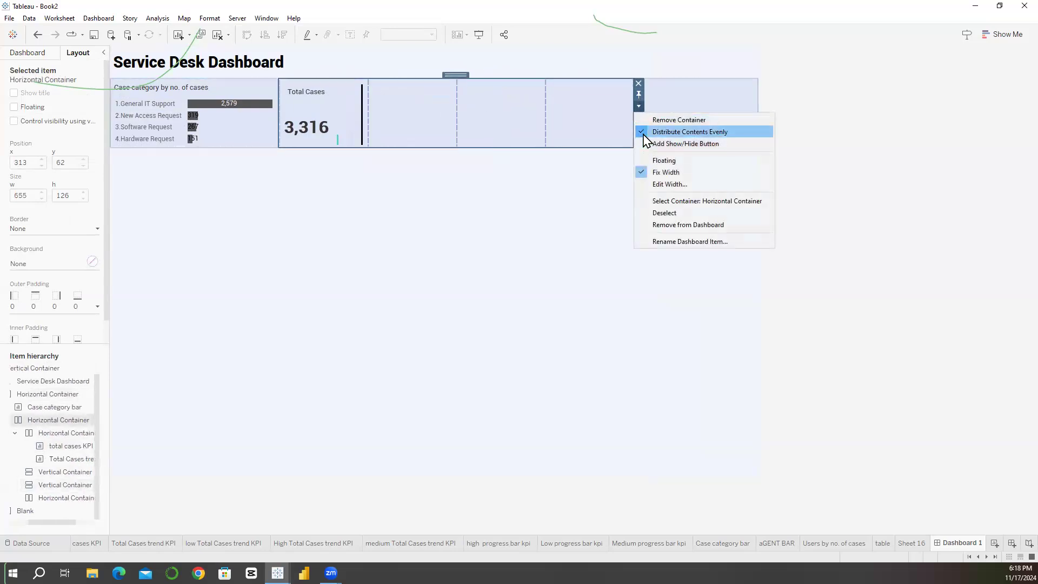
click(643, 135)
drag(368, 128, 406, 126)
click(356, 107)
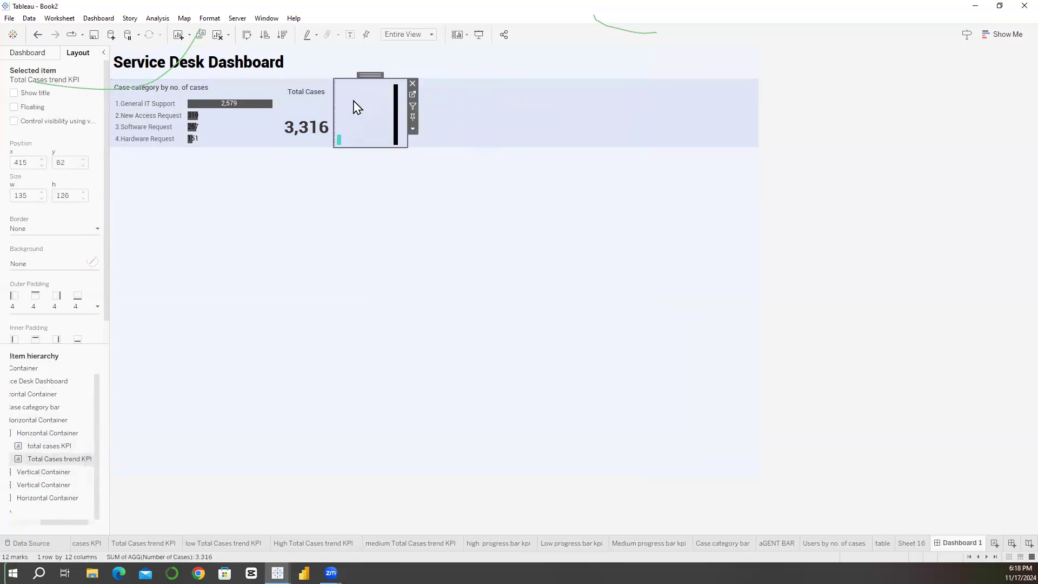
Step: Fill the horizontal container around the total cases KPI and its trend chart with a white #ffffff background
double_click(369, 75)
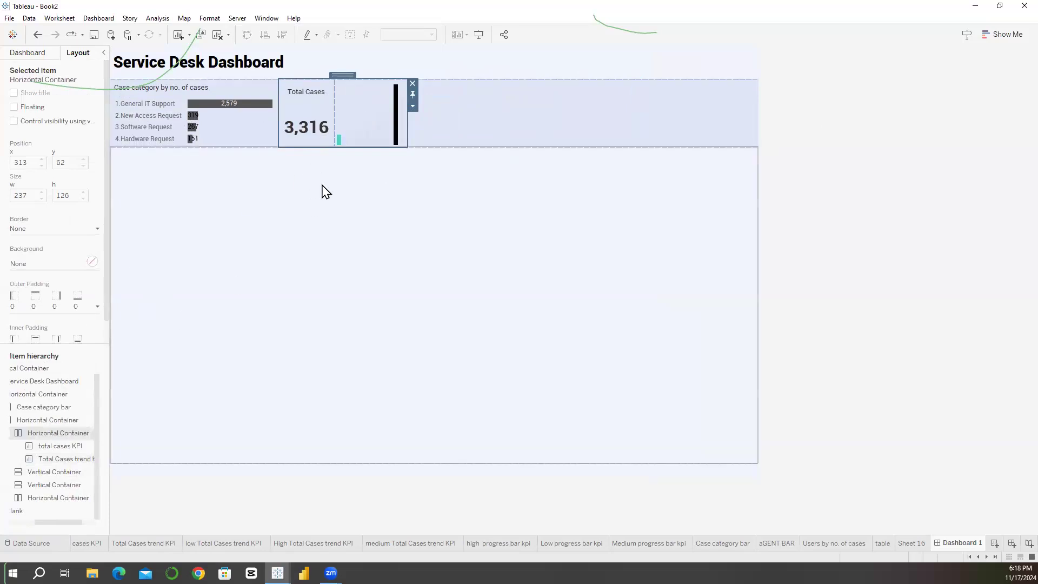
mouse_move(373, 138)
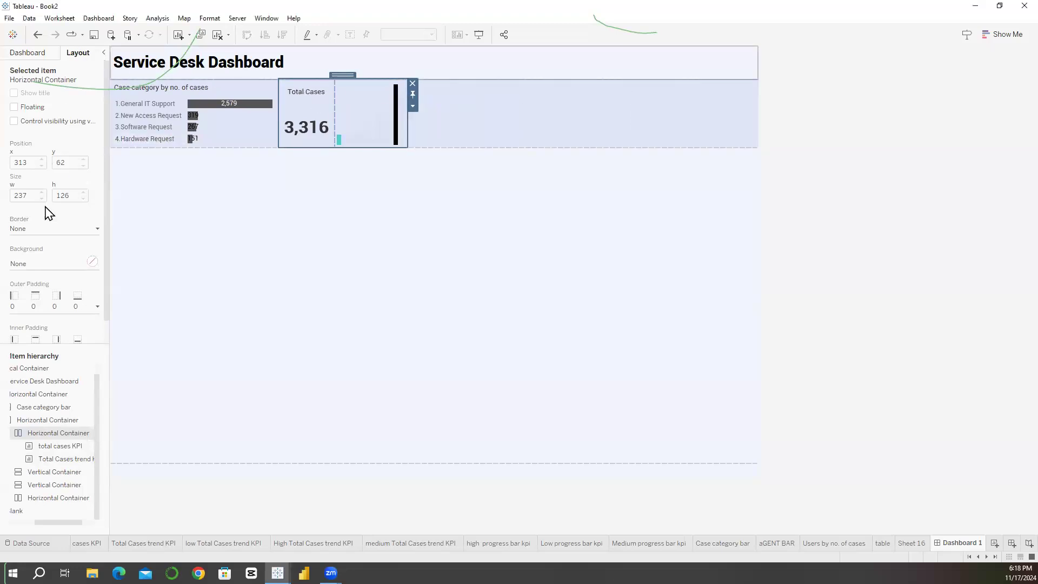
click(43, 264)
click(57, 382)
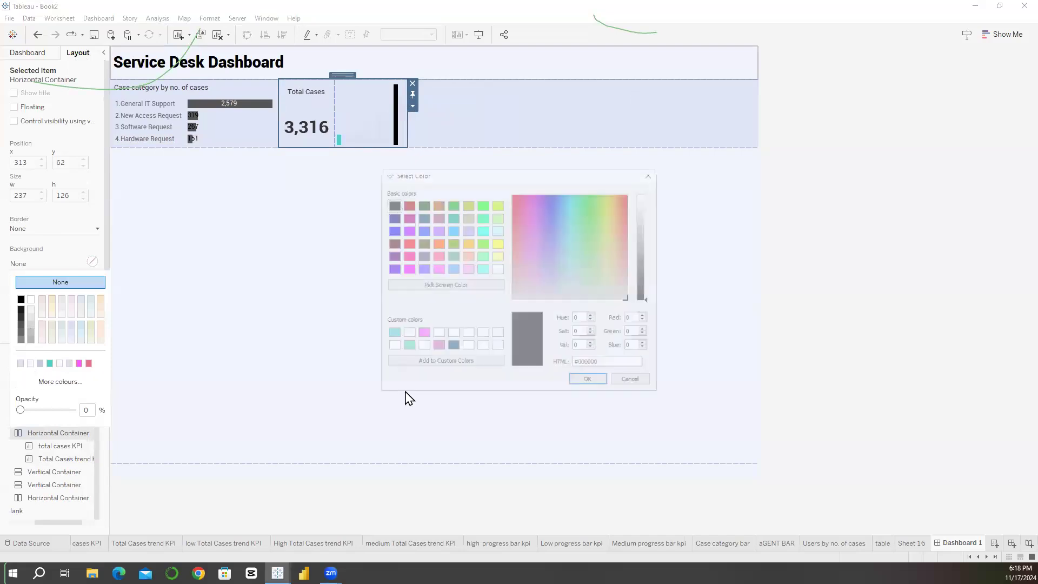
double_click(591, 364)
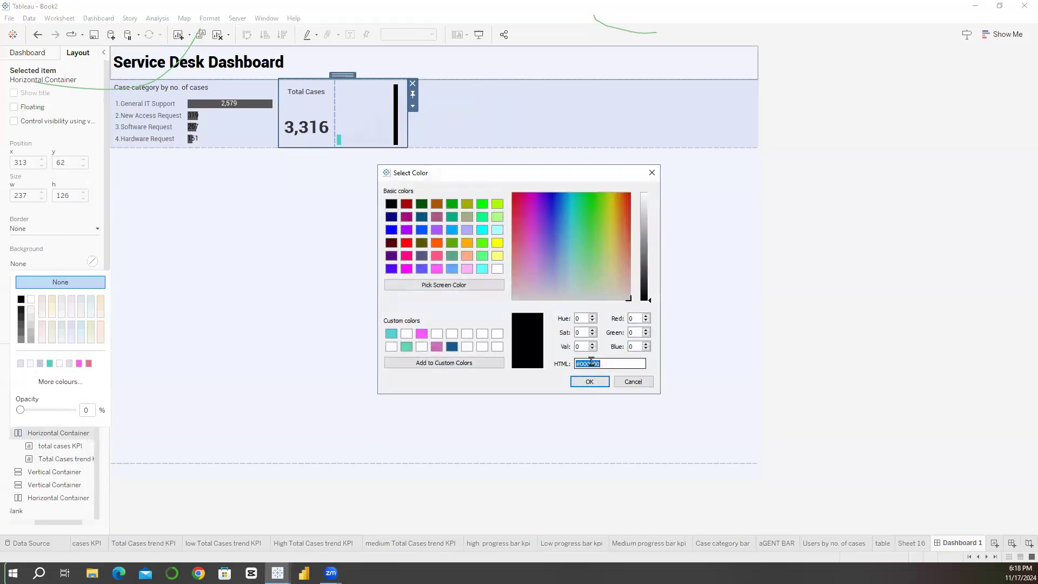
text(#ffffff)
click(589, 381)
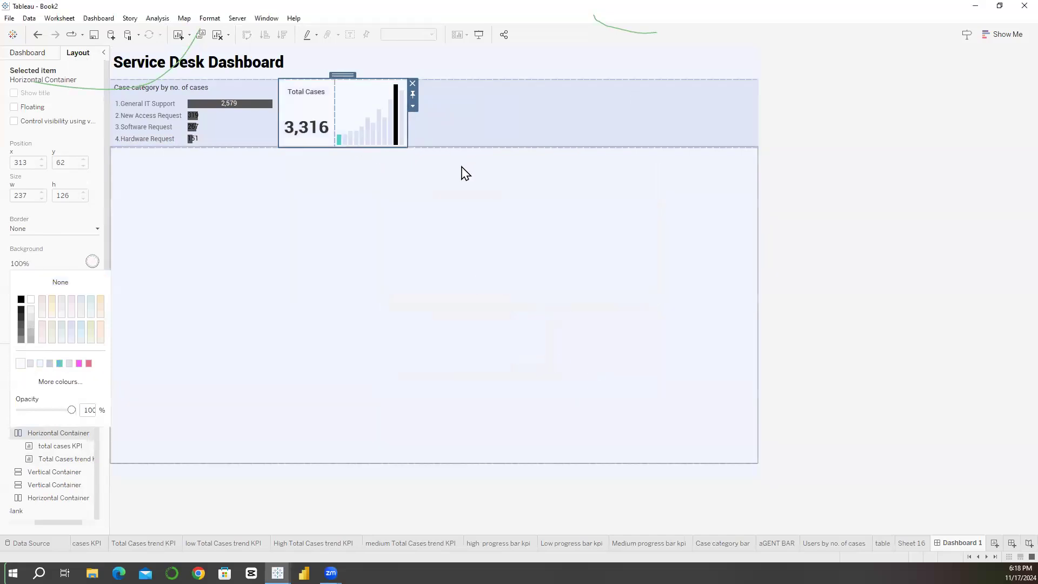
click(440, 221)
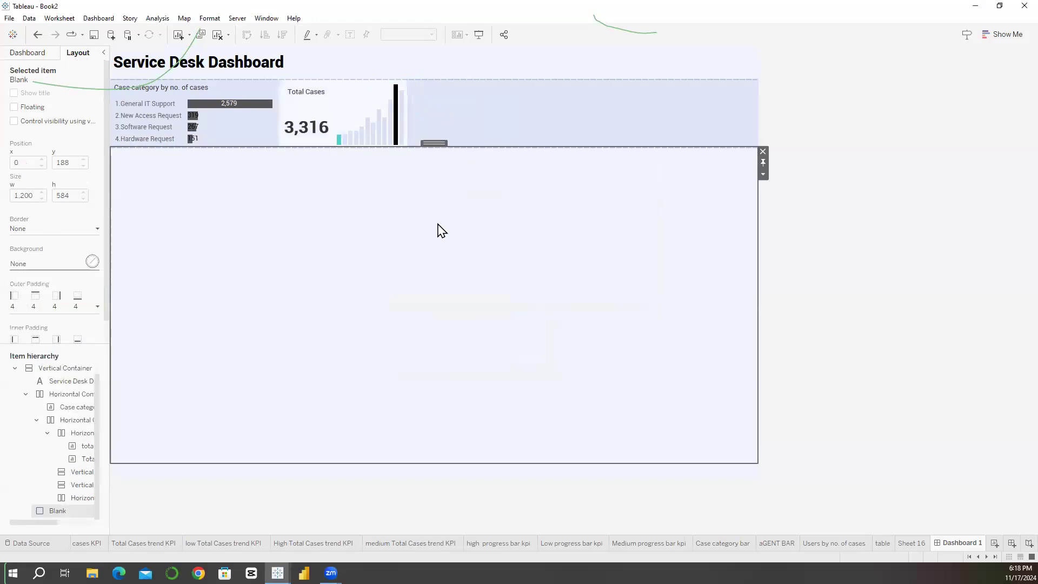
Step: Make the total cases trend chart's inner padding unequal, with 25 at the bottom and 18 at the top
click(366, 104)
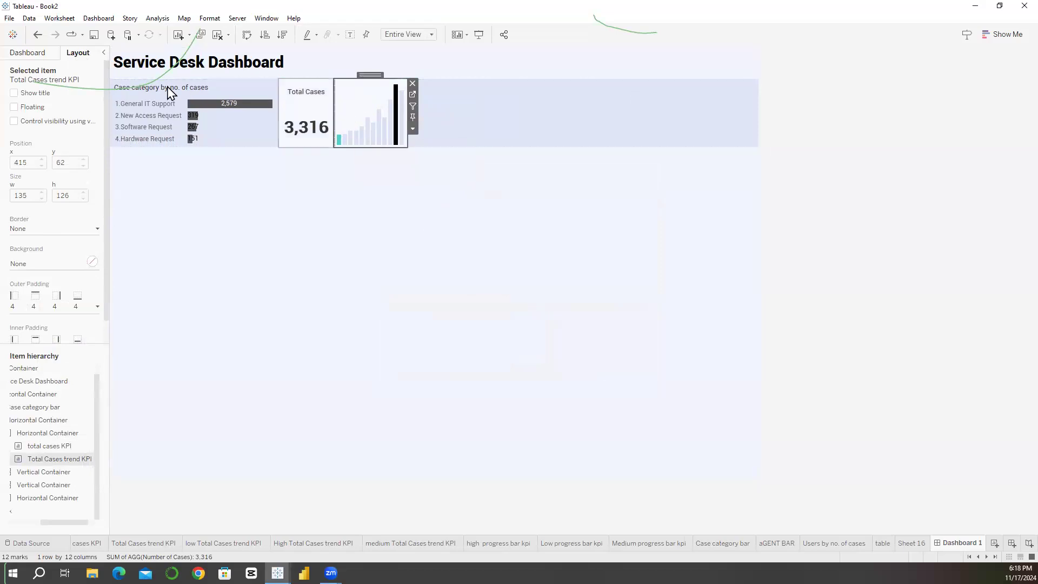
drag(105, 280, 105, 331)
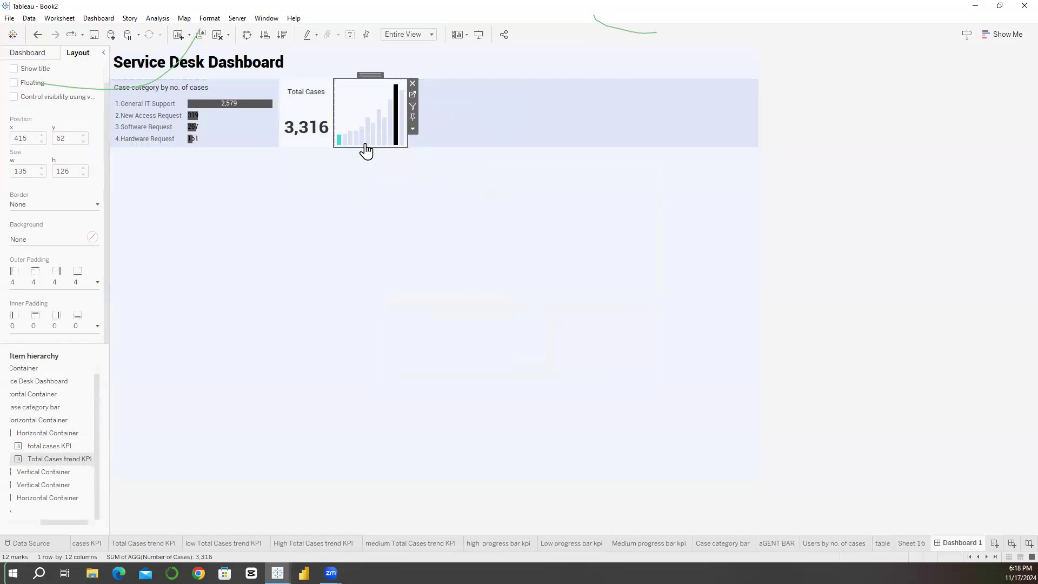
click(97, 325)
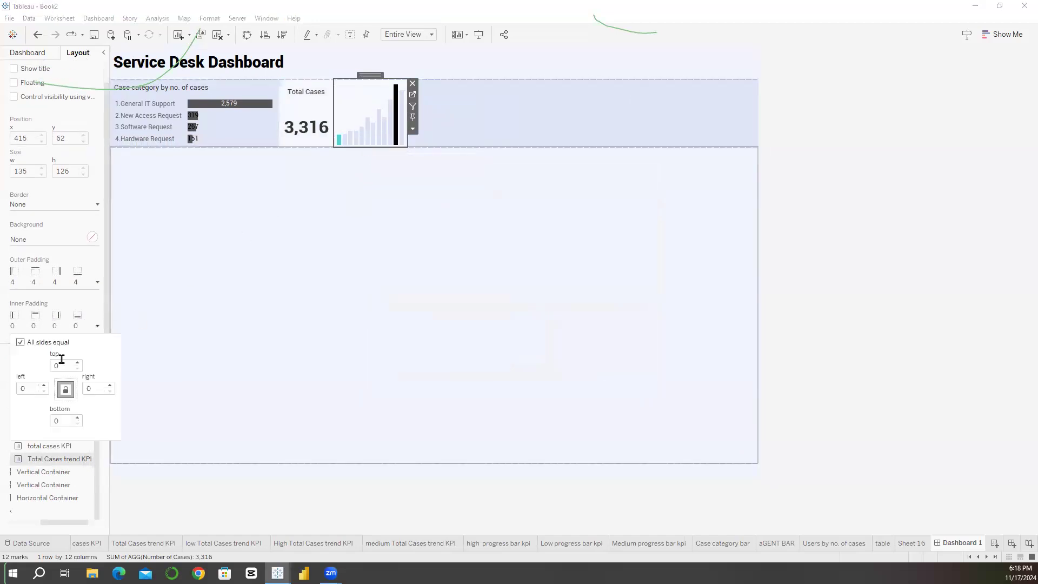
click(66, 390)
click(77, 418)
click(77, 417)
click(77, 417)
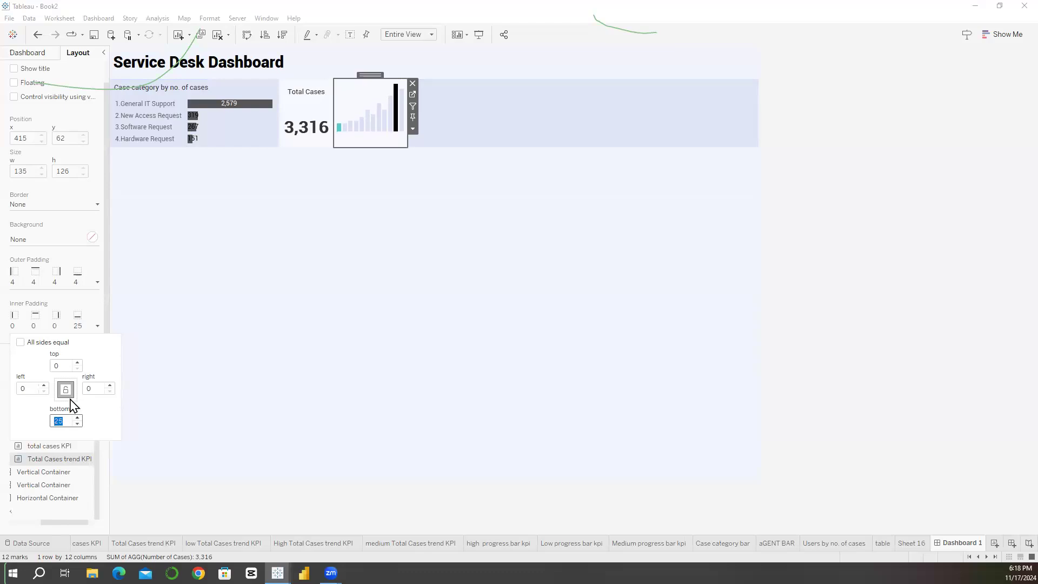
click(77, 364)
click(77, 364)
click(78, 363)
Step: Remove the blank line between the Total Cases caption and the number in the total cases KPI sheet's label, and return to Dashboard 1
click(302, 108)
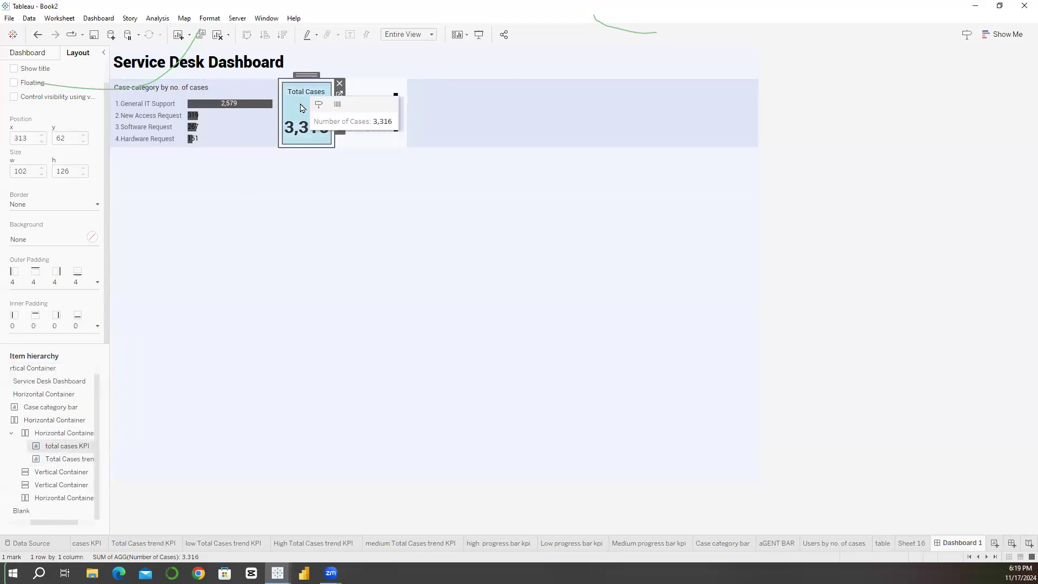
click(340, 95)
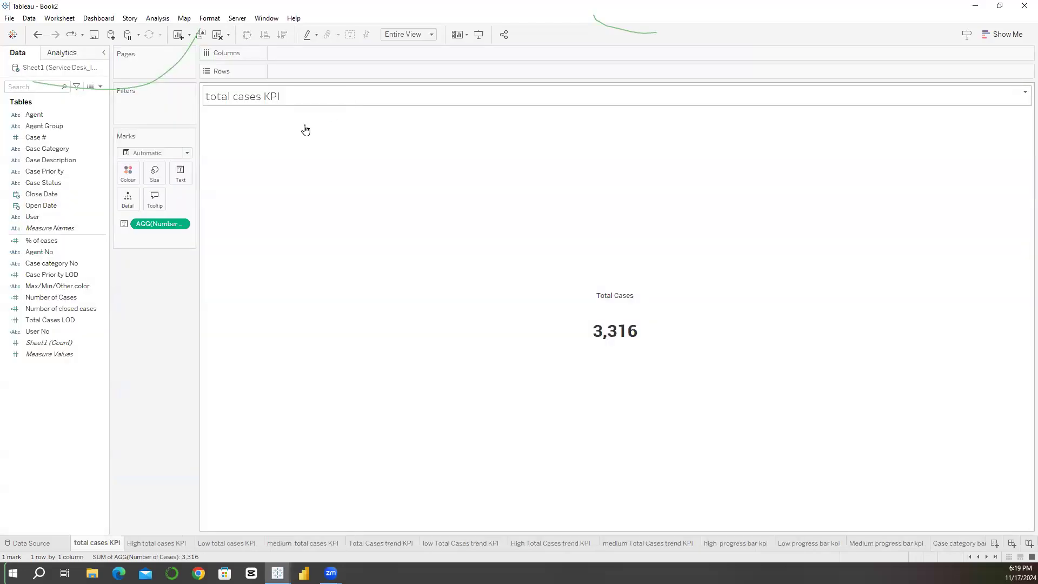
click(180, 172)
click(273, 197)
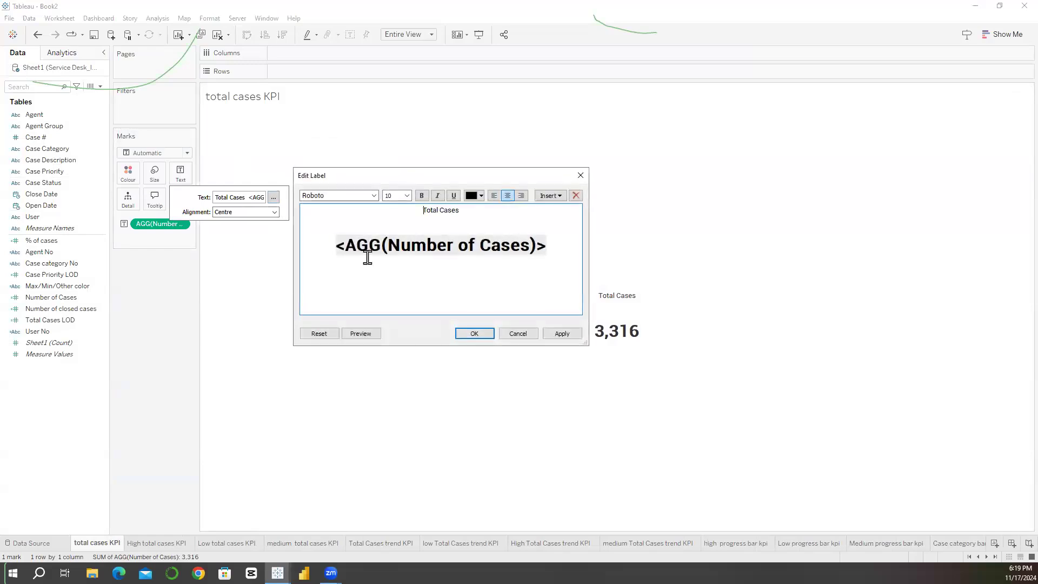
click(336, 246)
key(BackSpace)
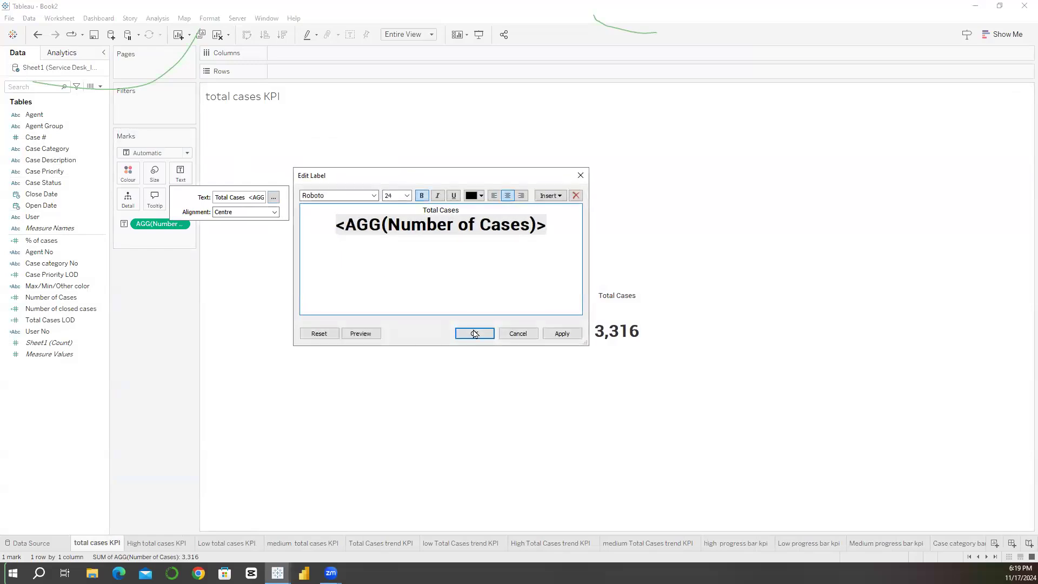
click(563, 334)
click(474, 333)
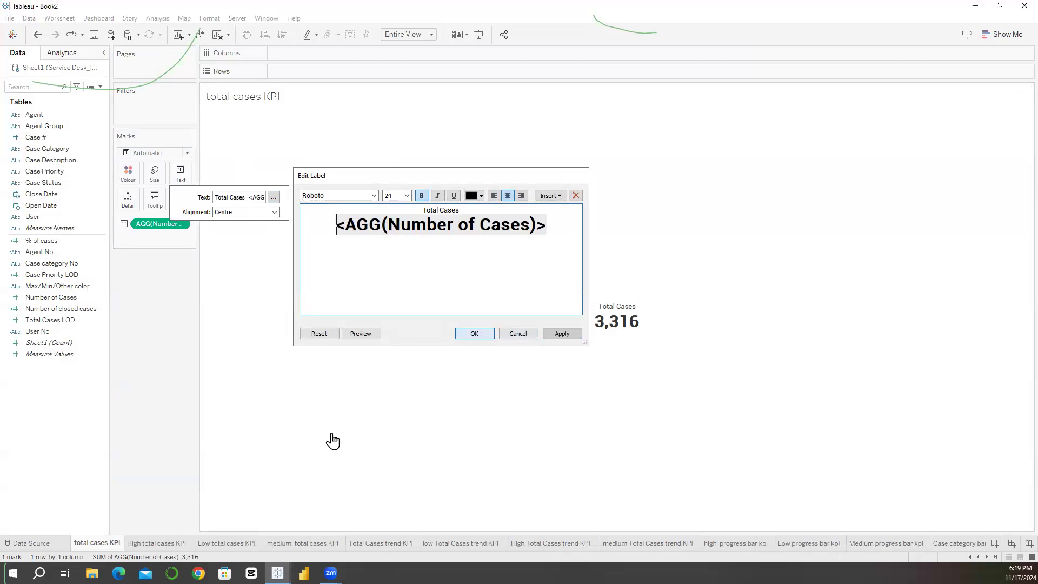
click(988, 557)
click(958, 544)
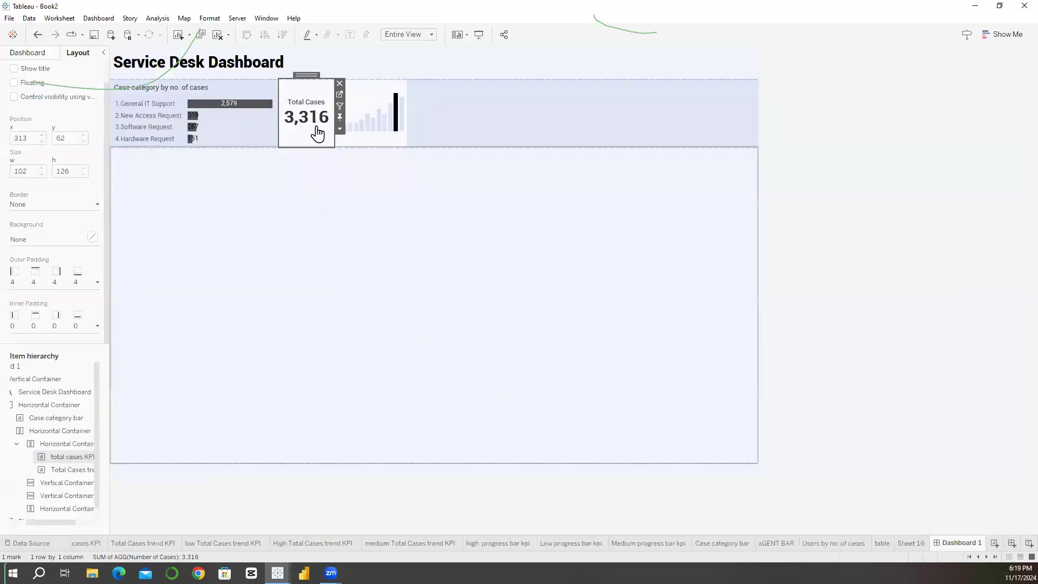
Step: Increase the total cases trend chart's inner padding to 31 at the bottom and 24 at the top
click(350, 185)
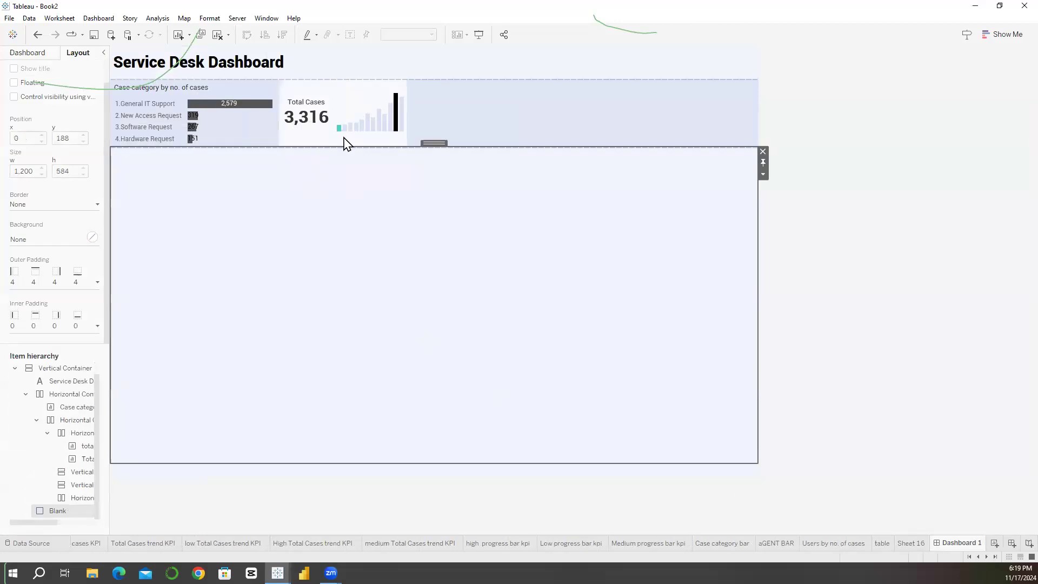
click(353, 102)
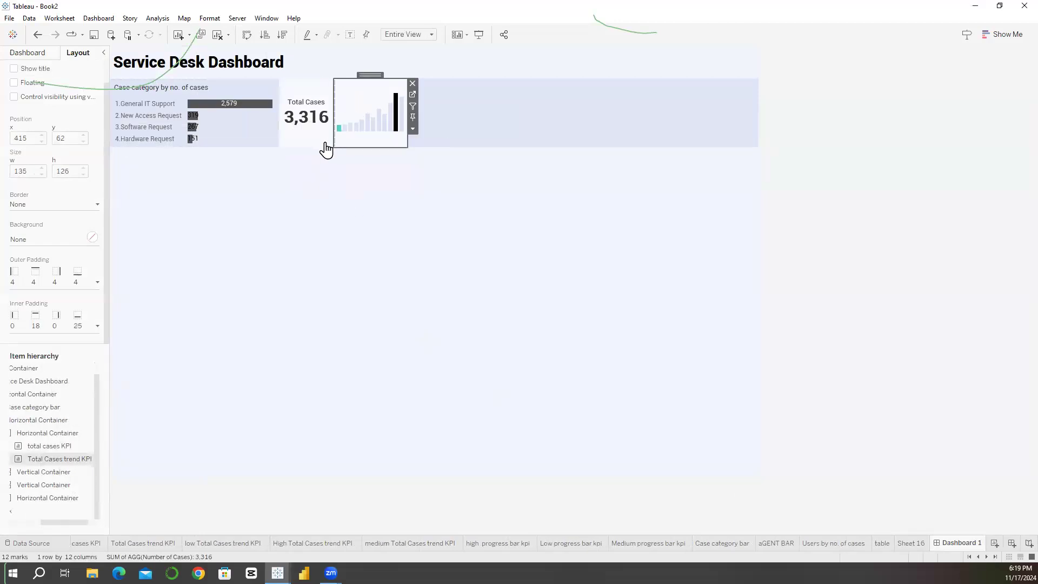
click(97, 326)
click(78, 418)
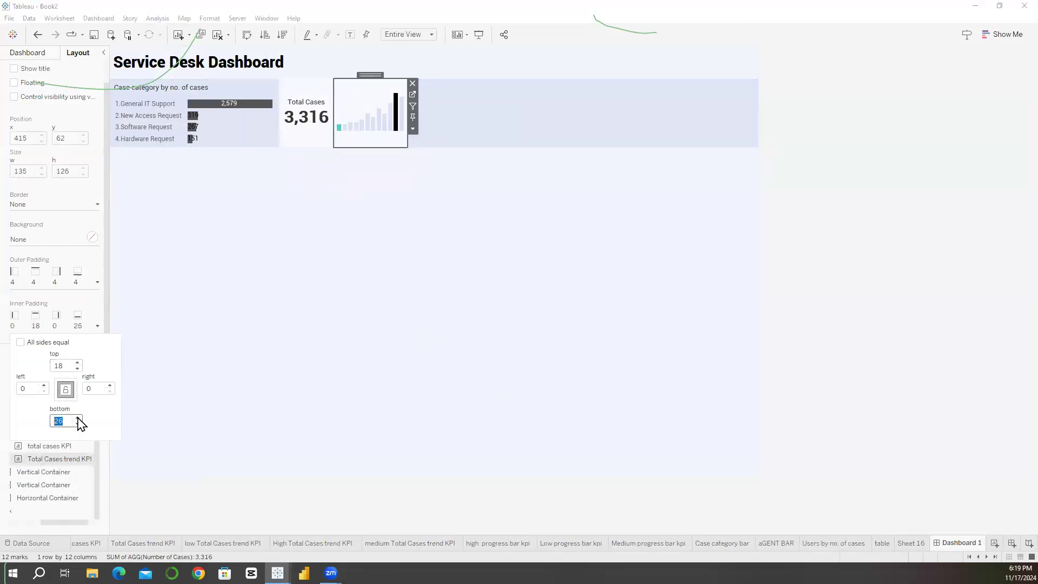
click(77, 363)
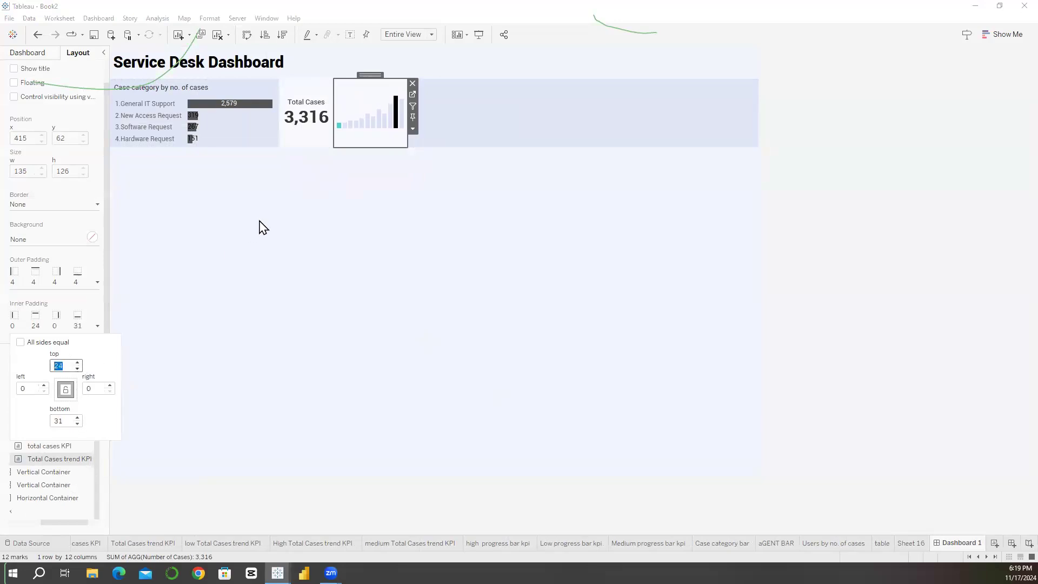
click(360, 222)
Step: Set the width of the horizontal container holding the total cases KPI and trend chart to 230 px
drag(434, 143, 476, 95)
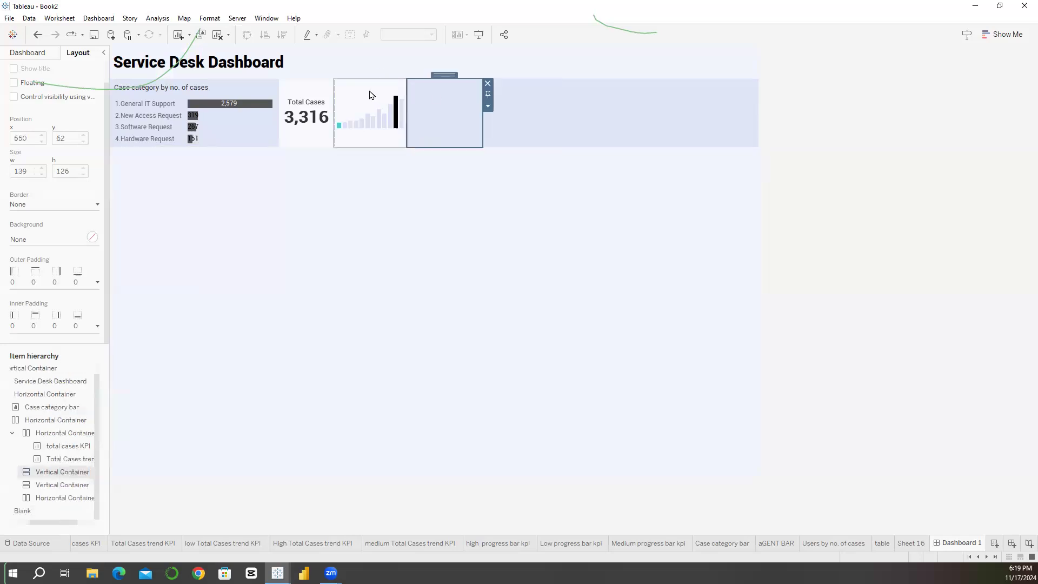
click(371, 94)
double_click(372, 76)
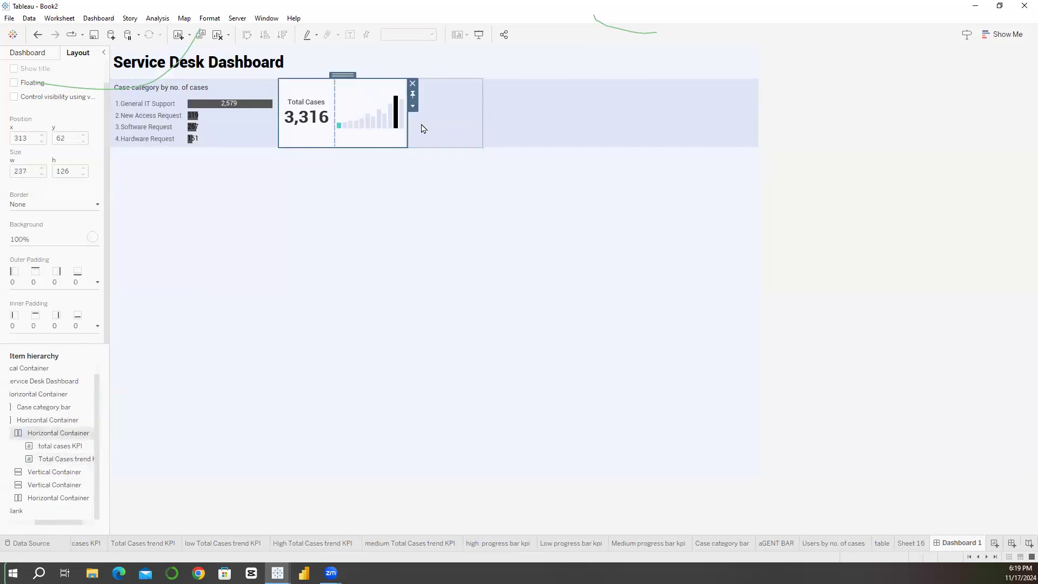
click(413, 107)
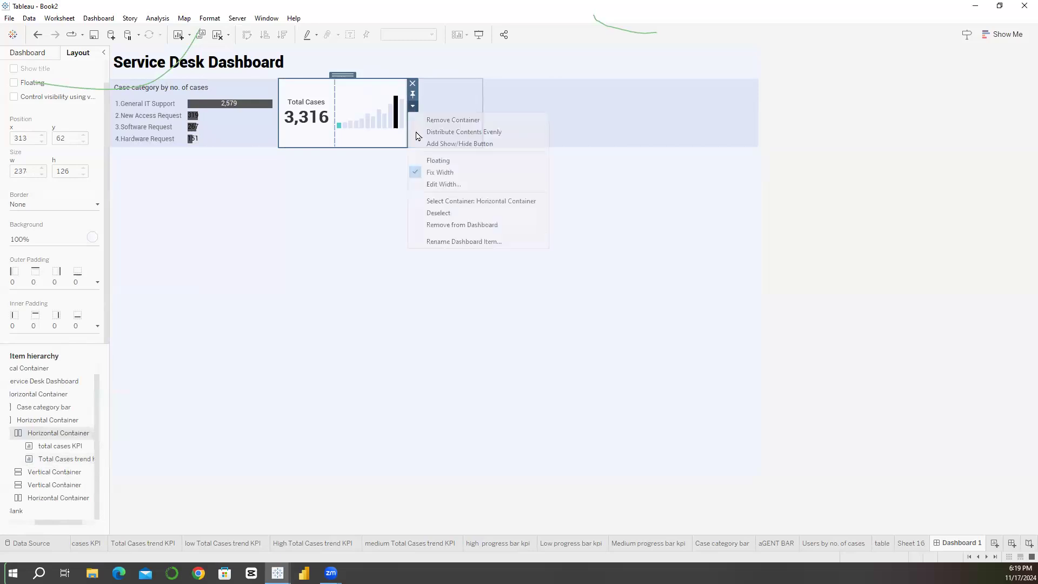
click(417, 188)
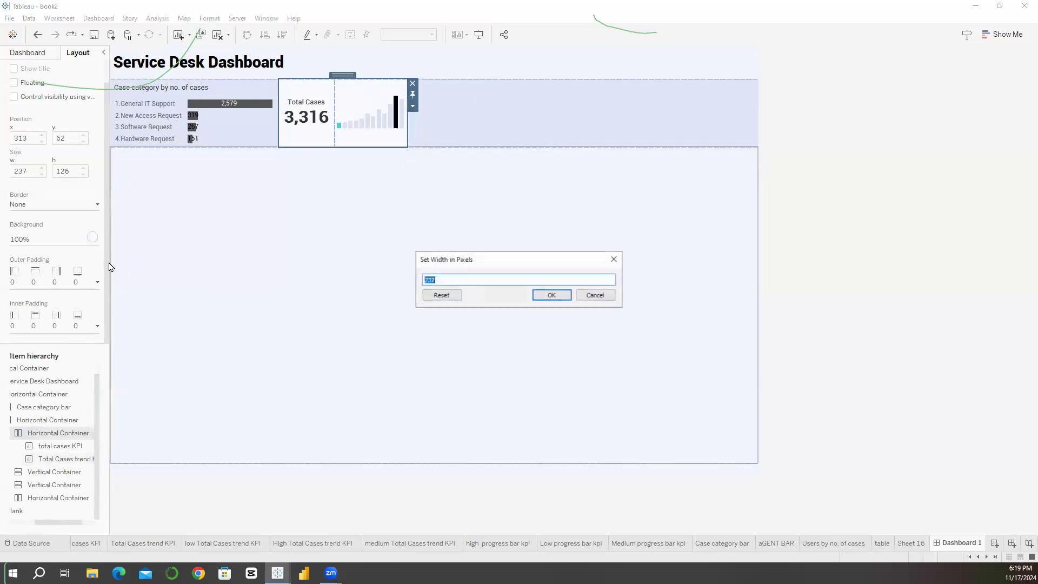
click(444, 280)
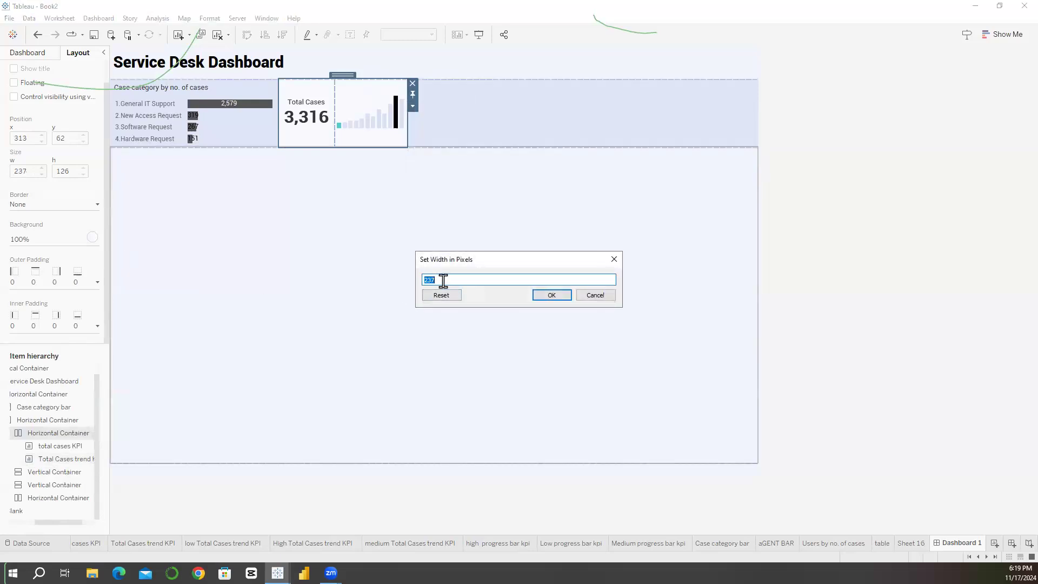
key(Return)
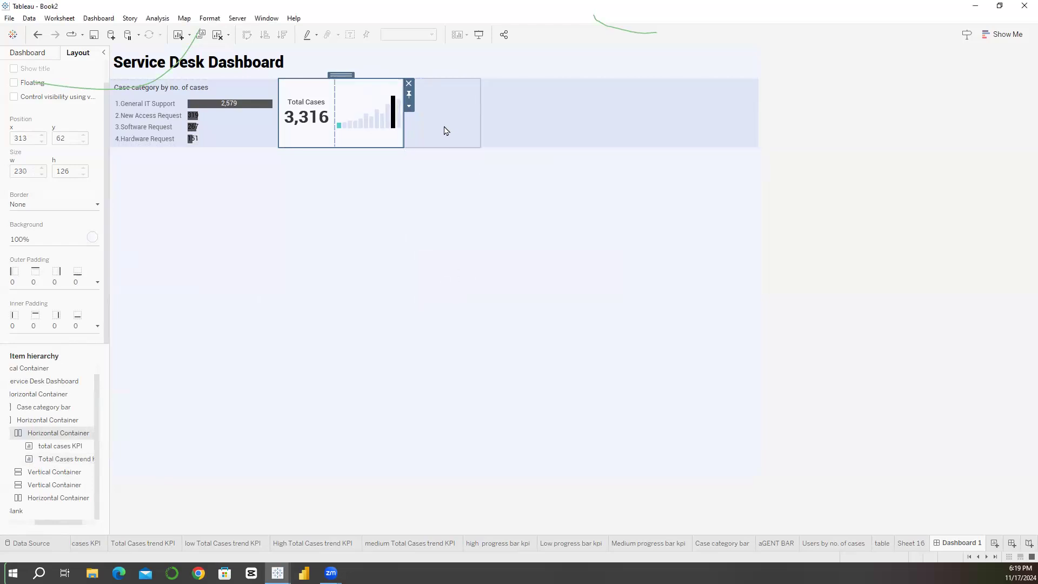
Step: Set the width of the empty vertical container beside the total cases KPI container to 230 px
click(445, 129)
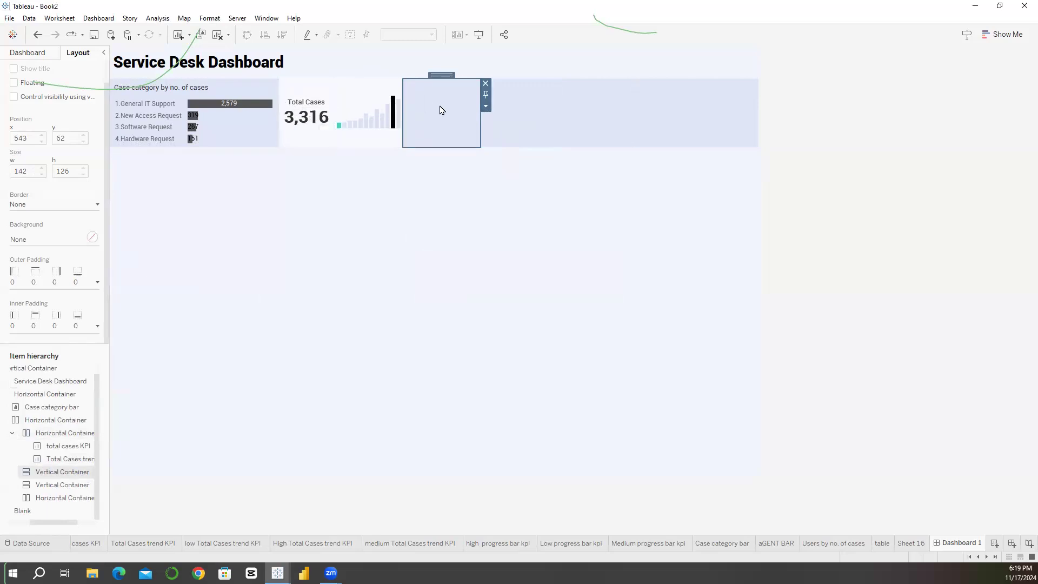
click(39, 434)
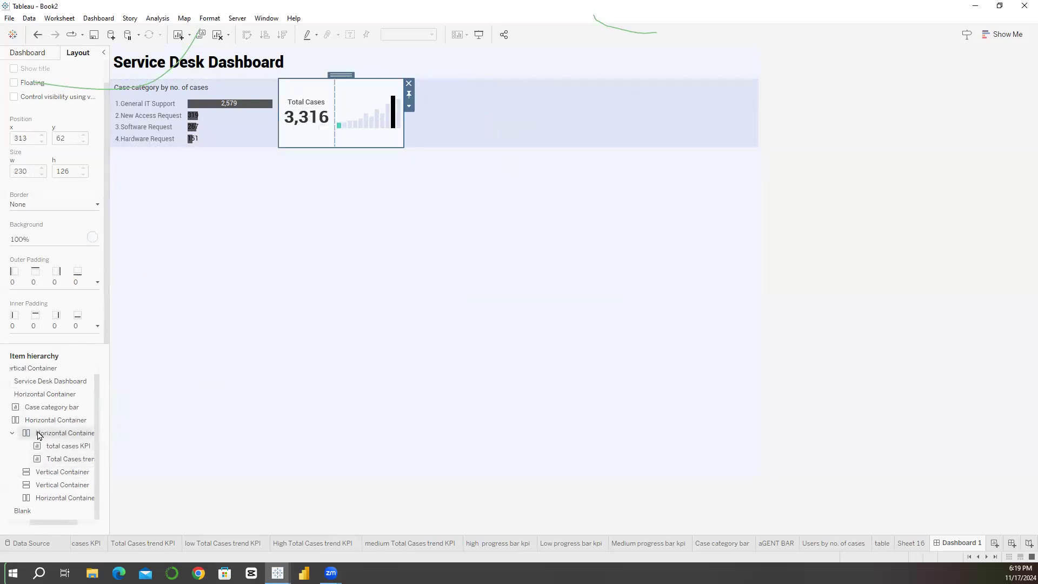
drag(35, 522, 6, 526)
click(78, 460)
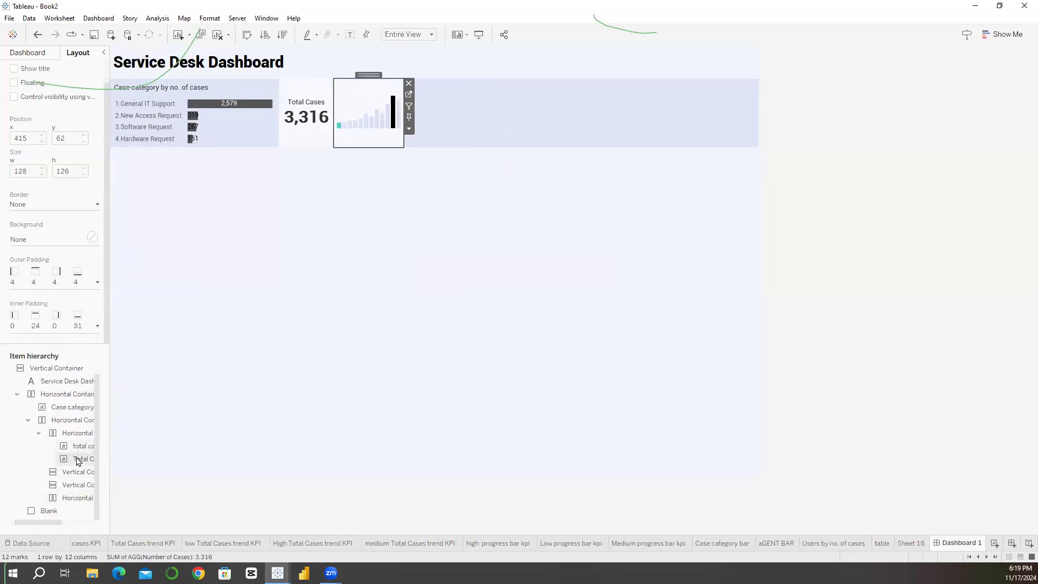
click(76, 471)
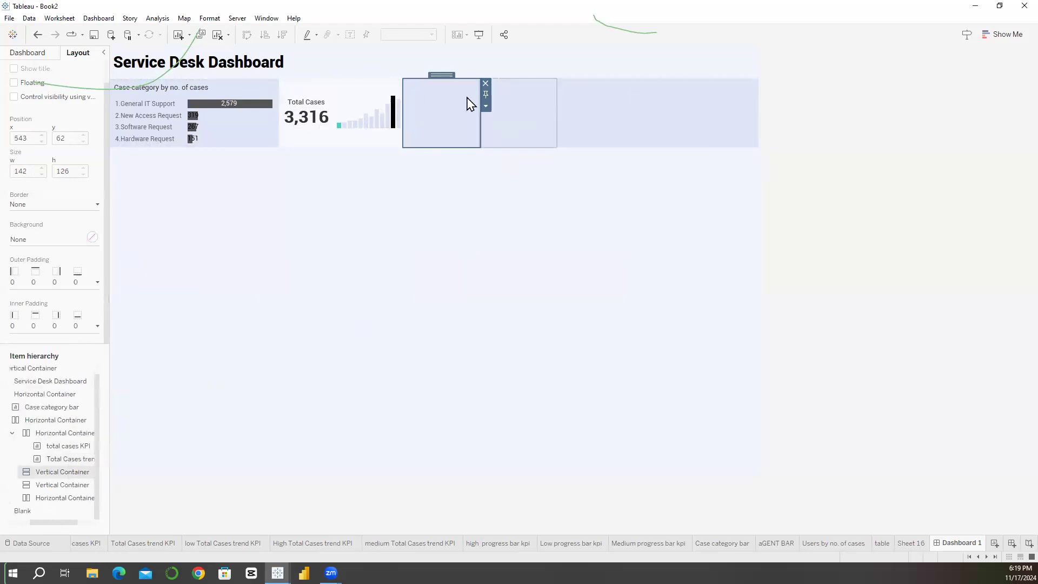
click(486, 106)
click(517, 184)
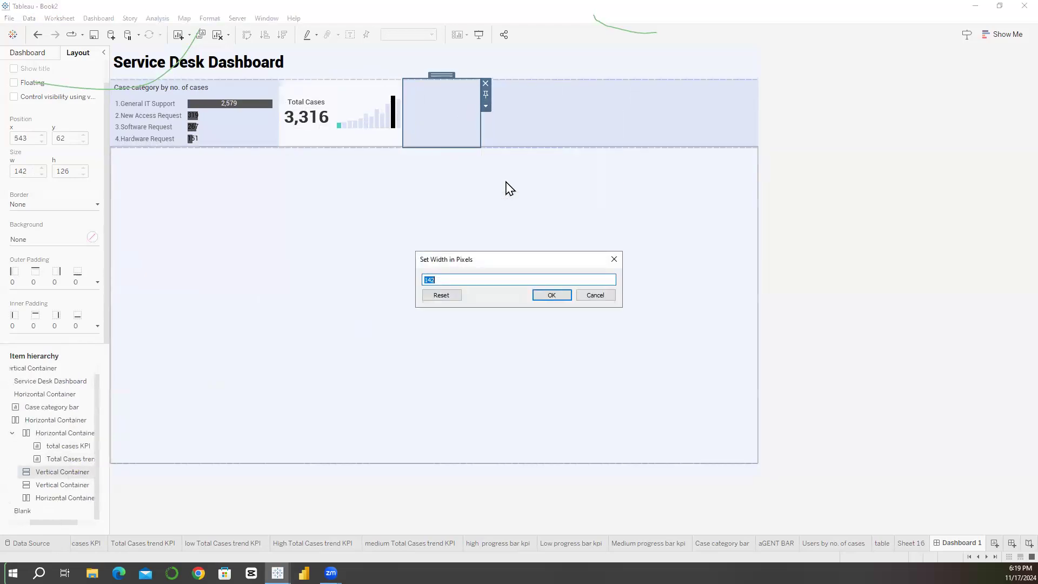
key(Return)
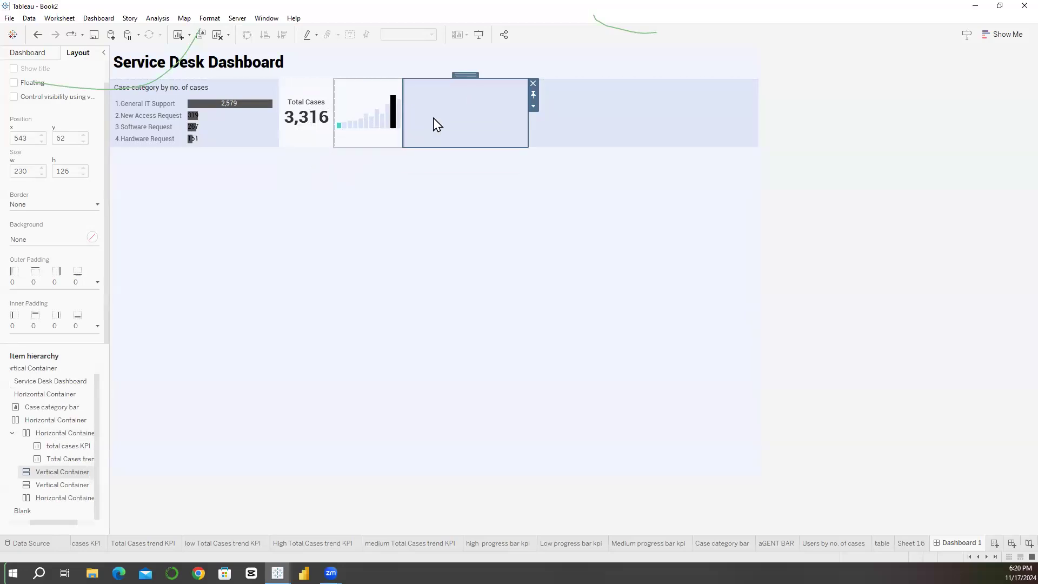
Step: Try to place a blank and a horizontal container inside the empty container beside the total cases trend chart, and undo it
click(27, 55)
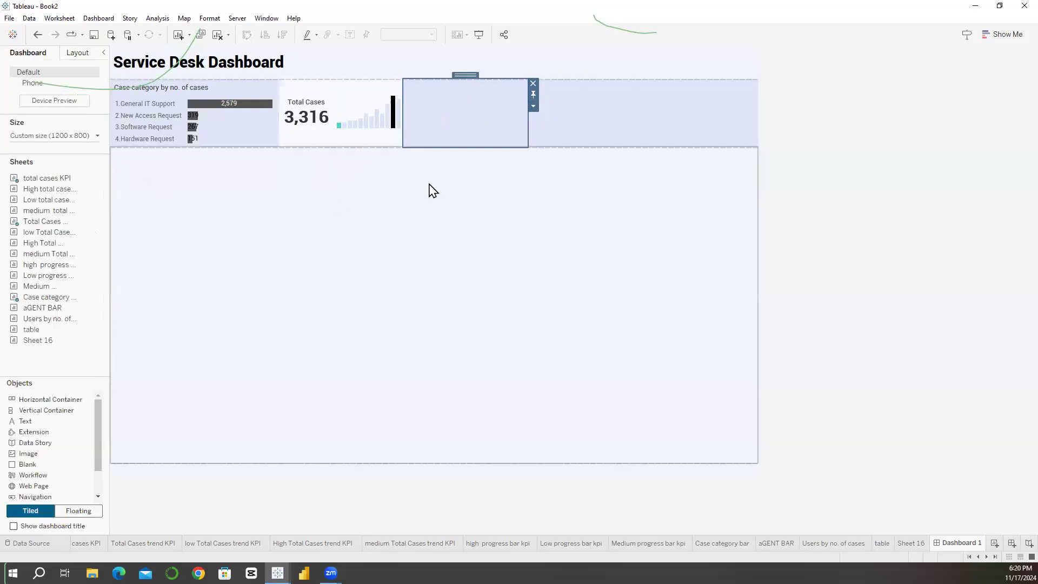
drag(62, 463, 464, 121)
drag(46, 401, 445, 97)
key(ctrl+z)
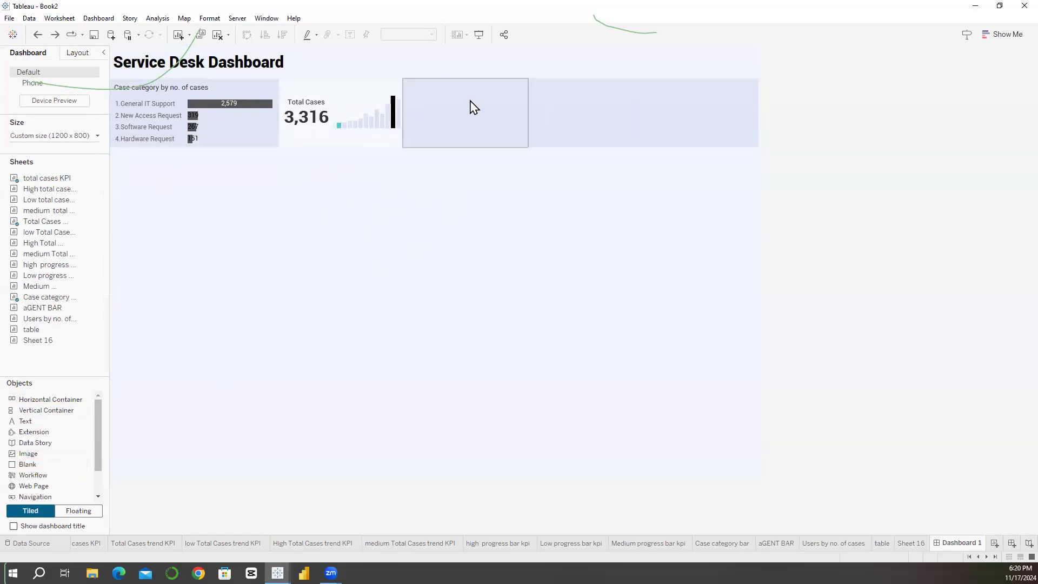
Step: Stack a horizontal container above a blank inside the empty vertical container beside the total cases trend chart
click(368, 107)
click(368, 103)
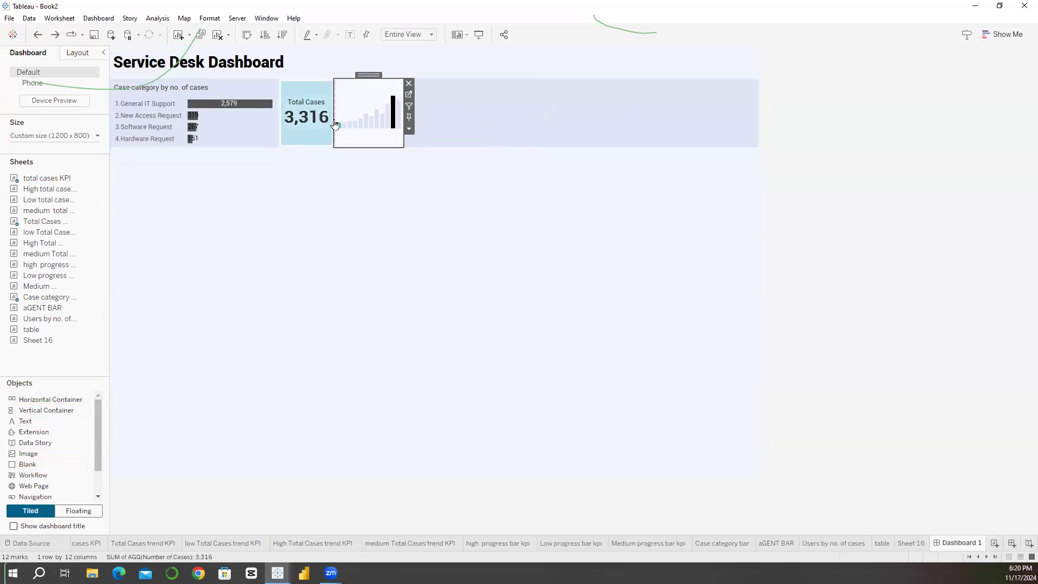
click(317, 127)
drag(54, 401, 444, 126)
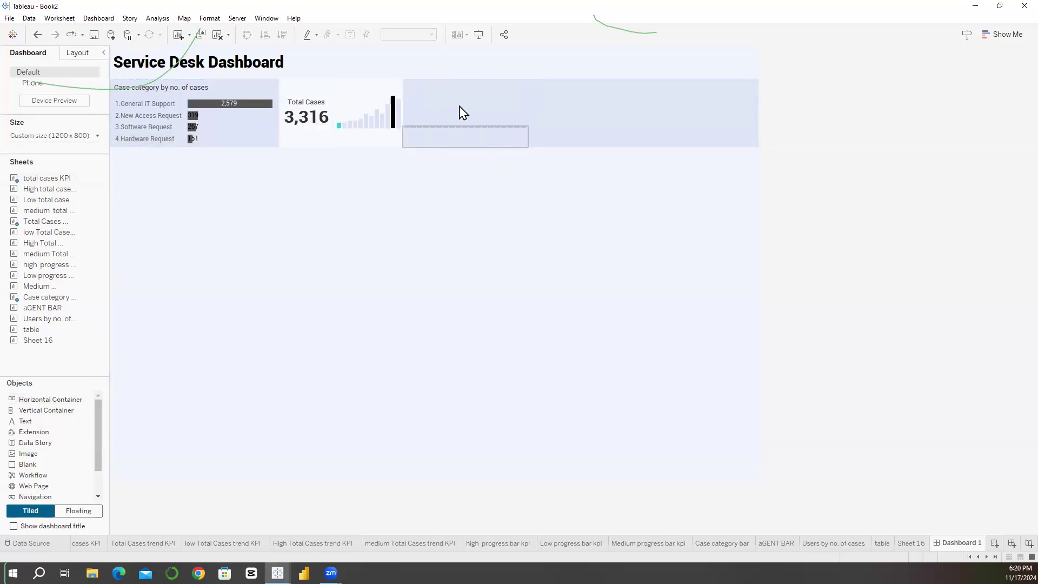
click(463, 113)
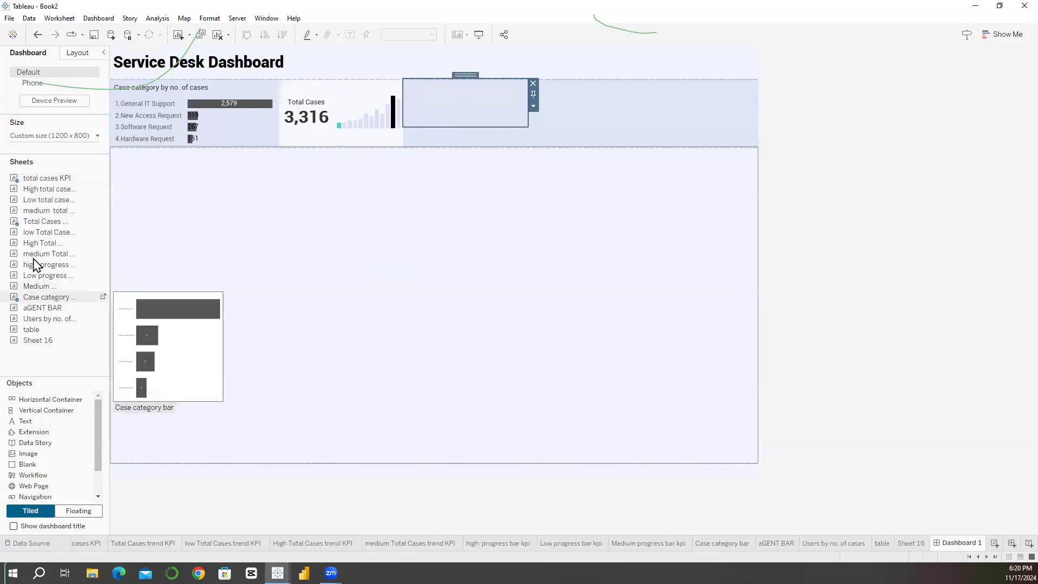
Step: Place the Low total cases KPI and low Total Cases trend KPI sheets side by side in the new horizontal container, with titles hidden
drag(51, 209, 414, 99)
right_click(433, 98)
click(464, 125)
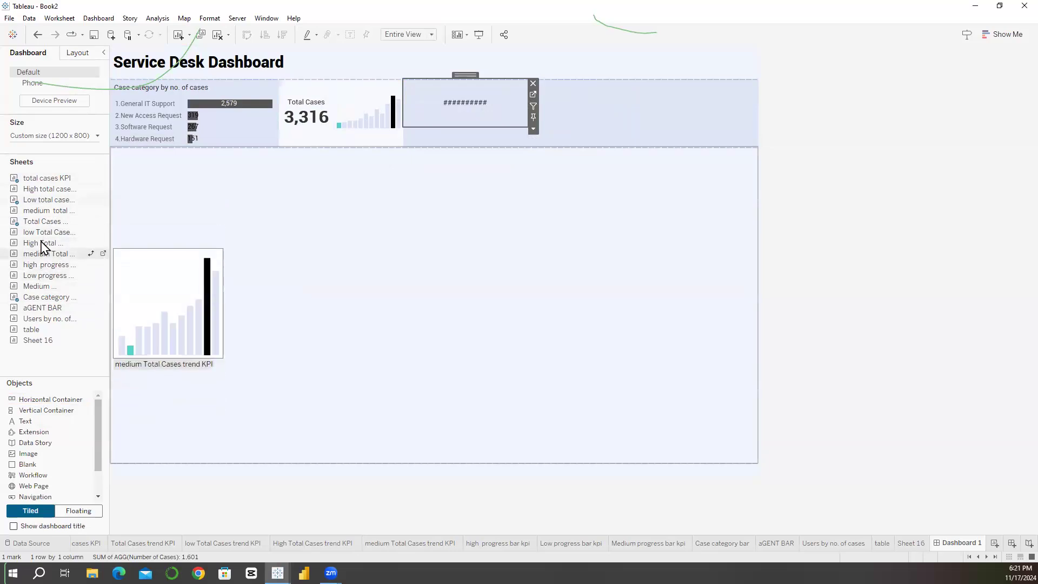
drag(44, 233, 511, 102)
right_click(464, 103)
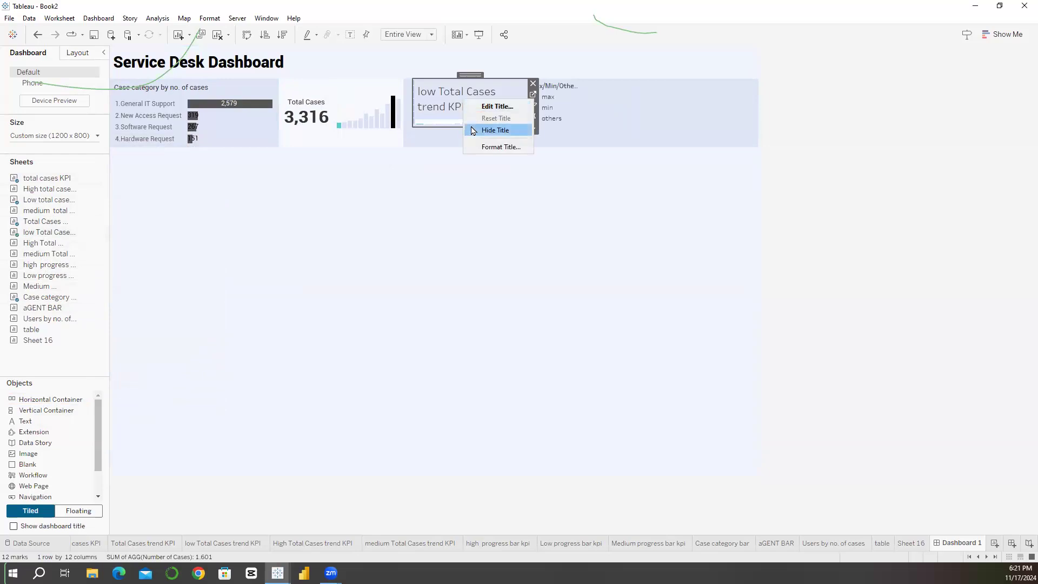
click(489, 130)
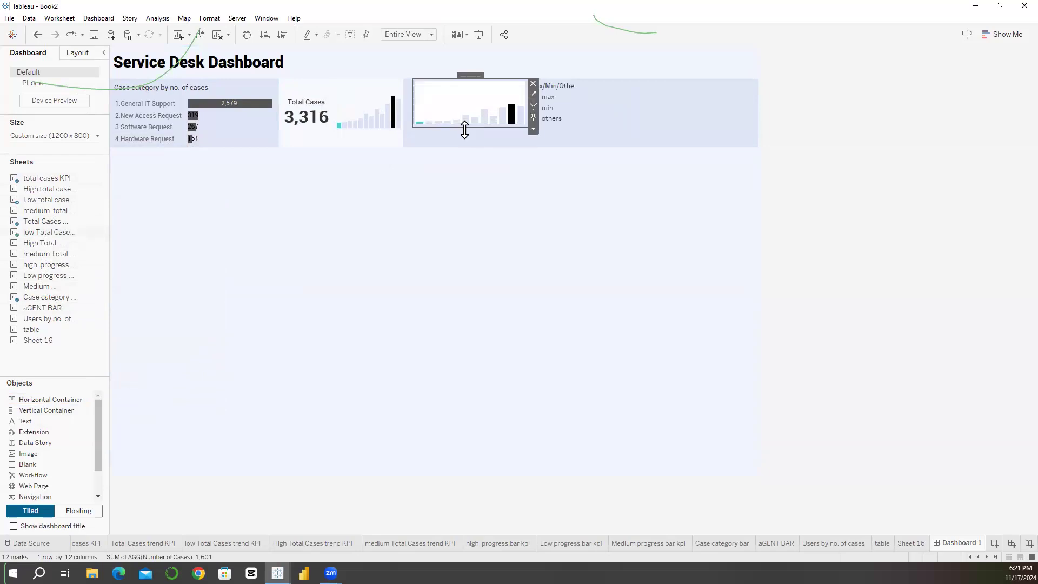
Step: Set the low cases trend chart's worksheet shading to None and widen the low KPI to about half the container
click(210, 18)
click(228, 95)
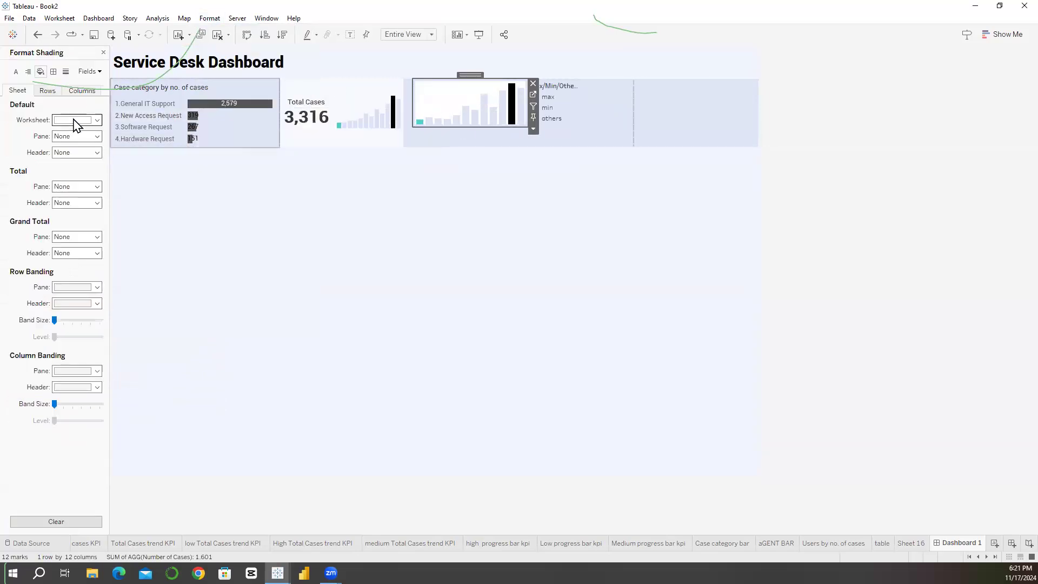
click(78, 120)
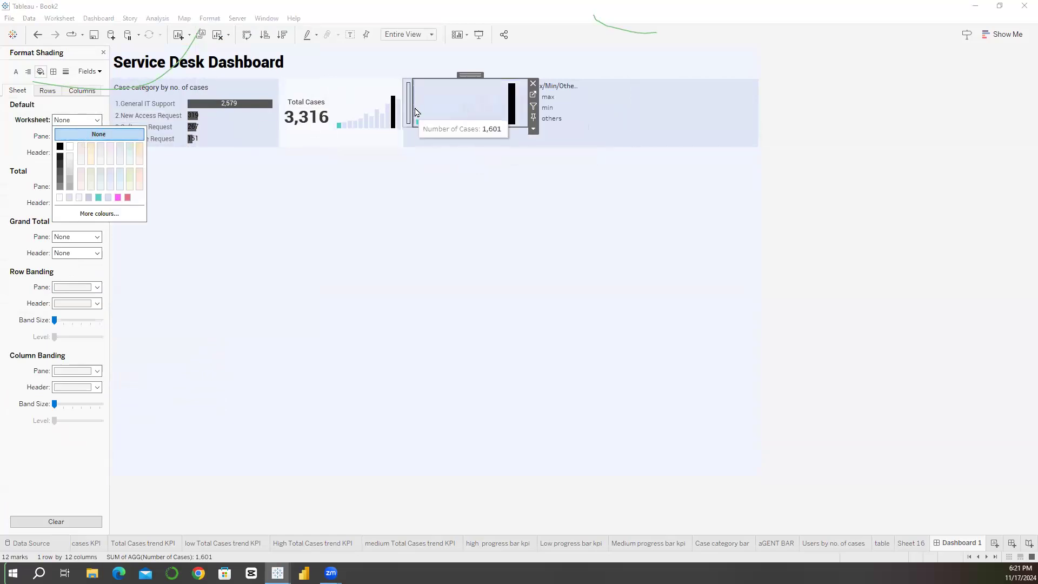
drag(413, 108, 461, 101)
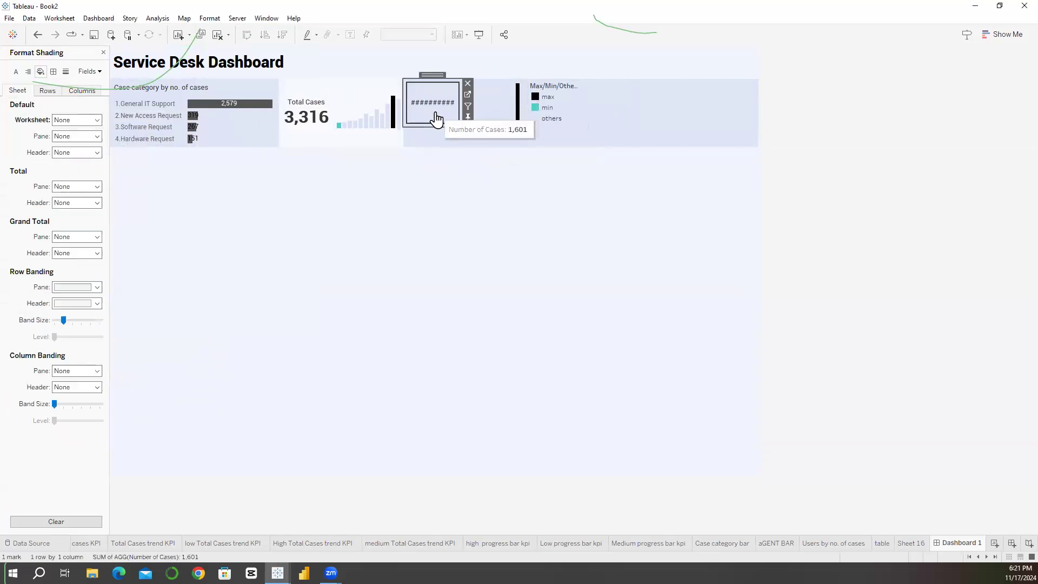
Step: Remove the blank line between "Low" and the case number in the Low total cases KPI label, and return to Dashboard 1
click(468, 94)
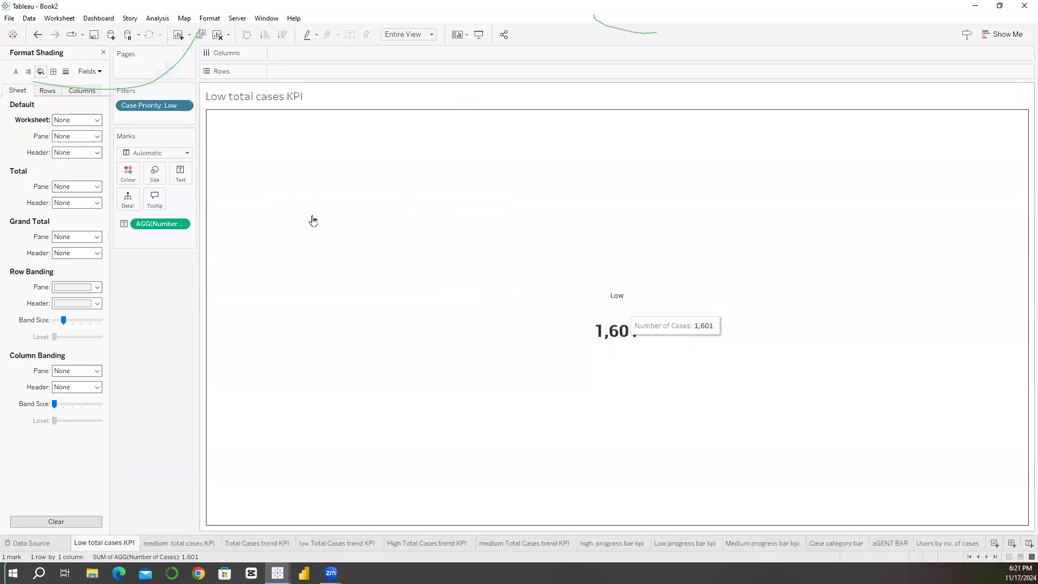
click(184, 178)
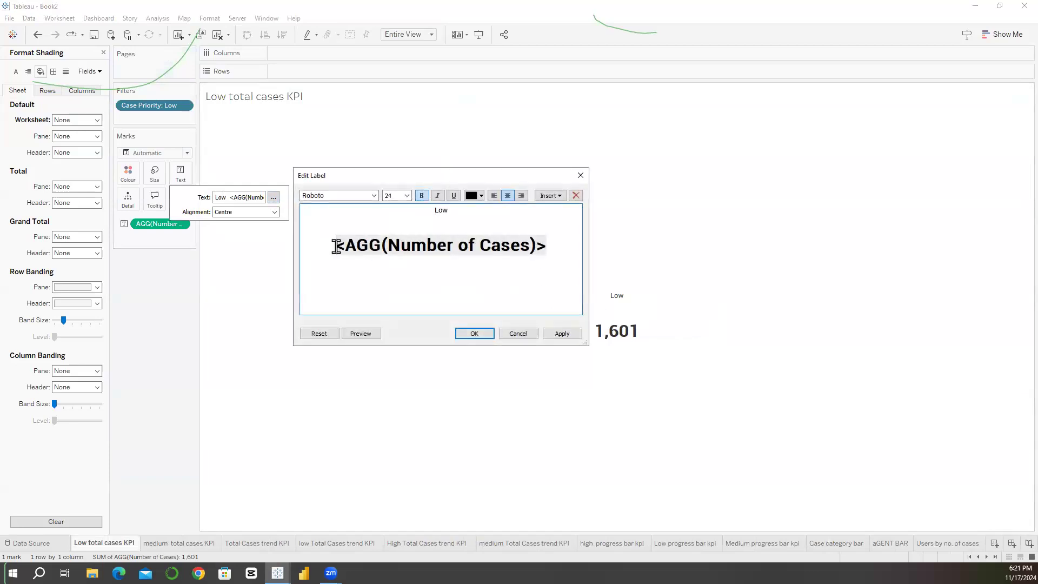
key(BackSpace)
click(465, 333)
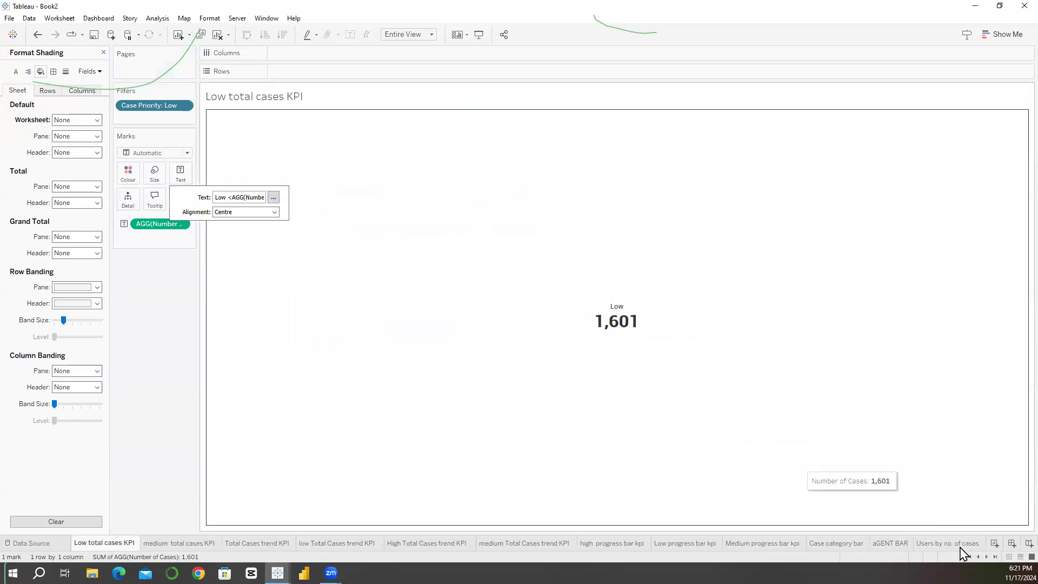
scroll(961, 543, down, 2)
click(954, 543)
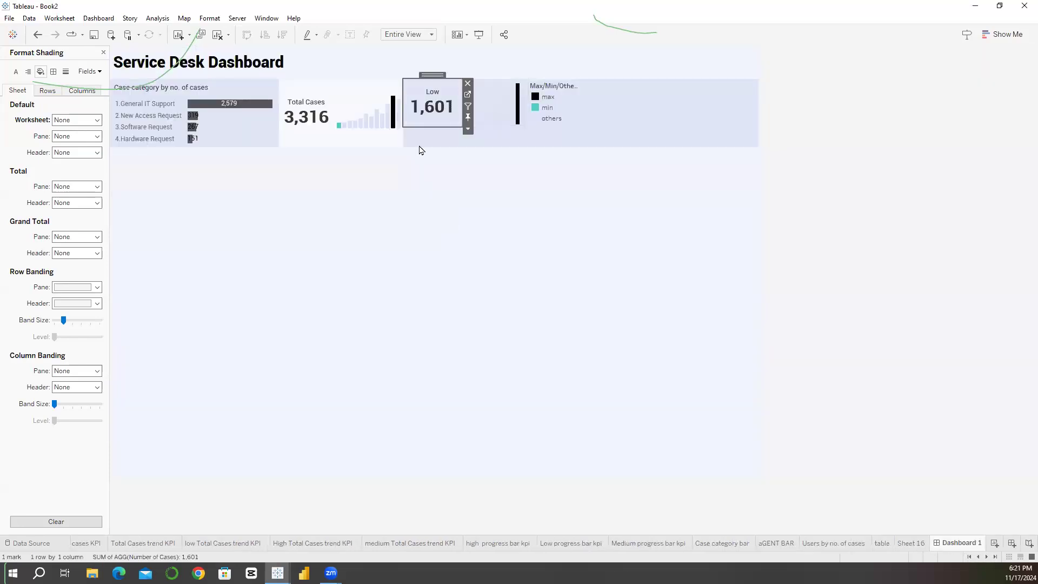
Step: Float the Max/Min/Other color legend container beside the low cases trend chart and delete it with its contents
click(488, 99)
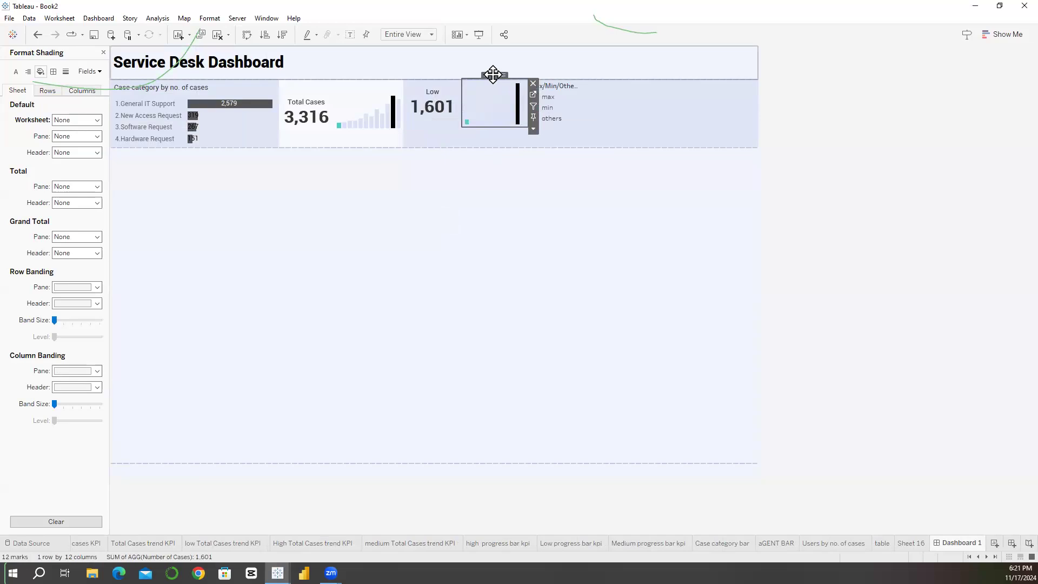
double_click(494, 76)
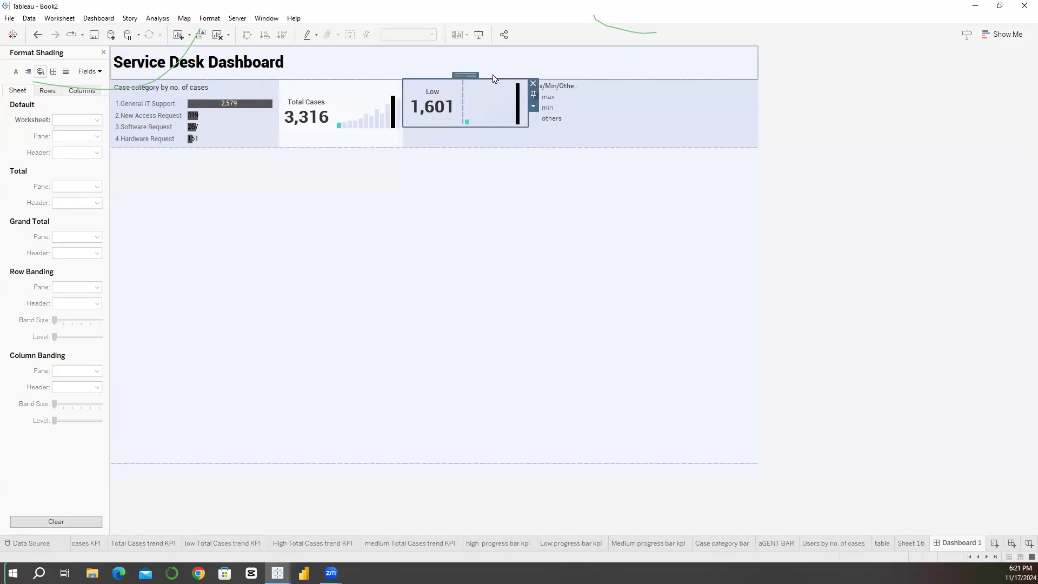
click(557, 130)
click(586, 107)
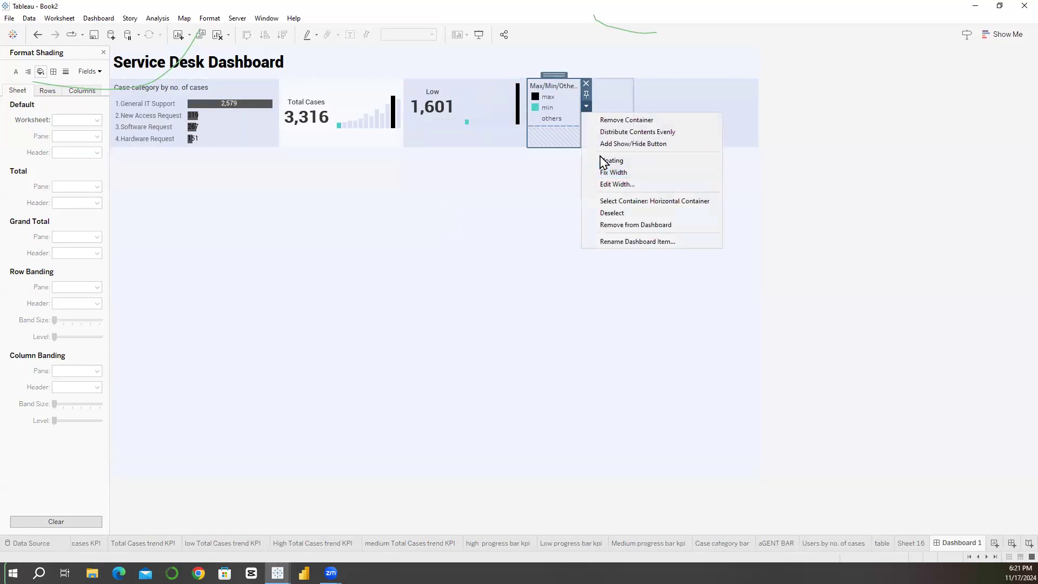
click(603, 161)
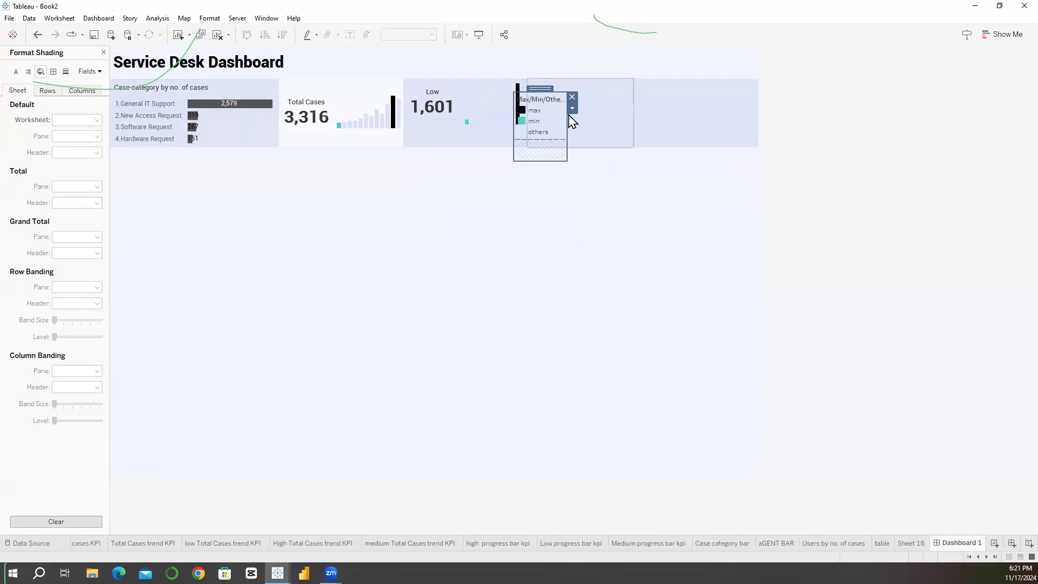
key(Delete)
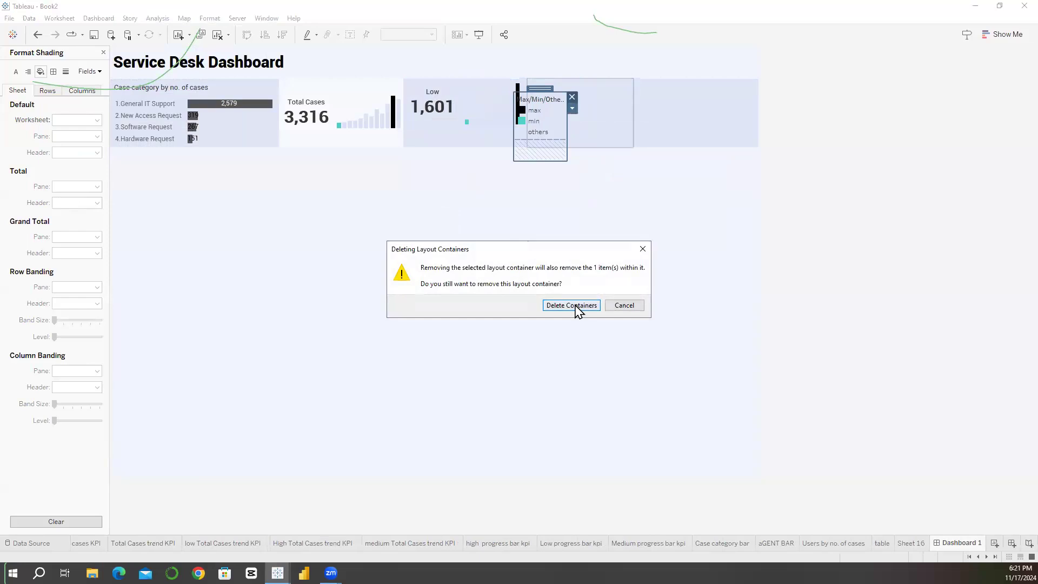
click(570, 95)
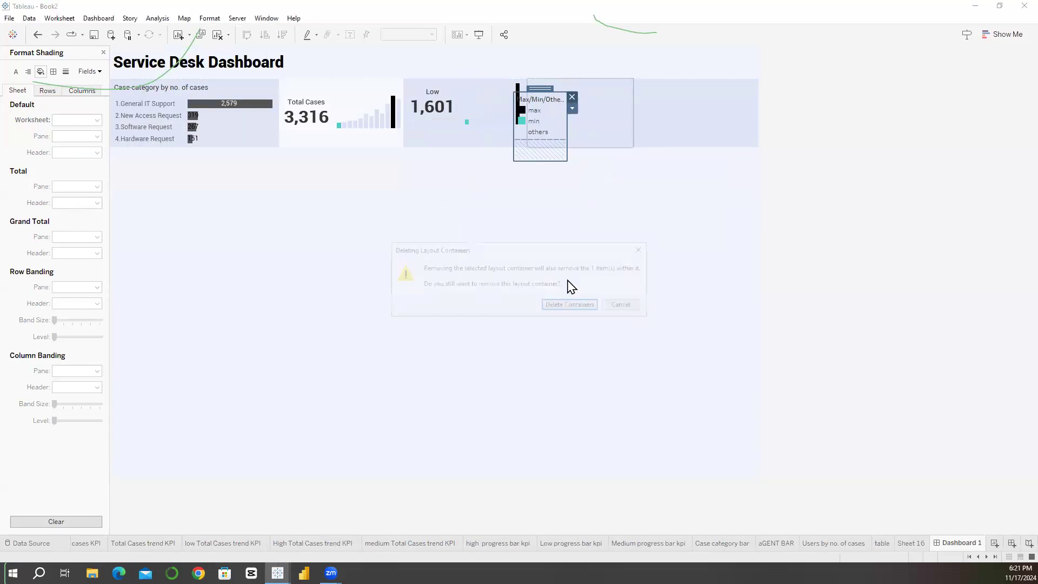
click(571, 306)
Step: Set the background of the vertical container holding the low cases sheets to near-white at 100% opacity
click(486, 98)
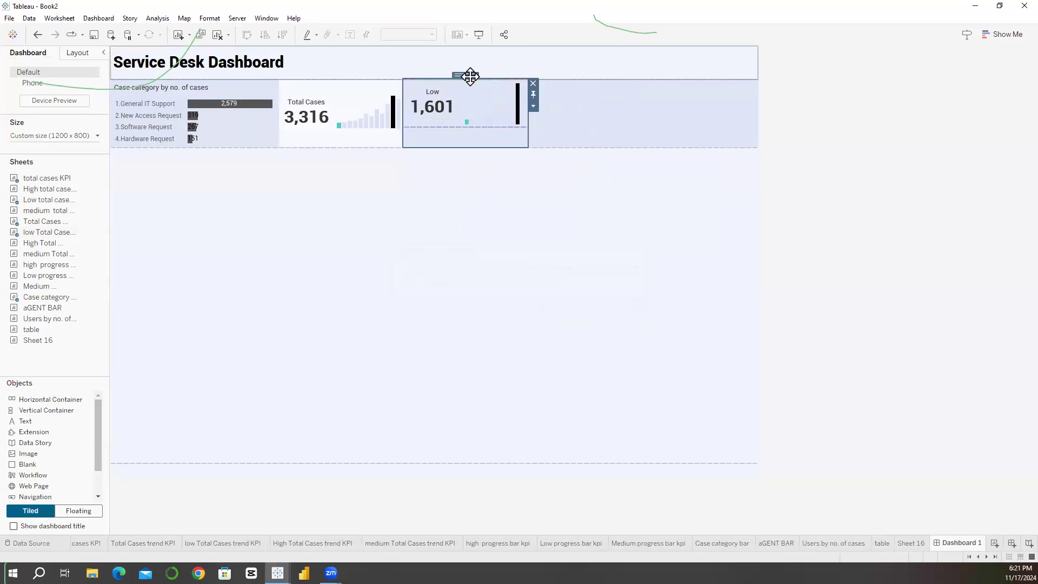
click(77, 52)
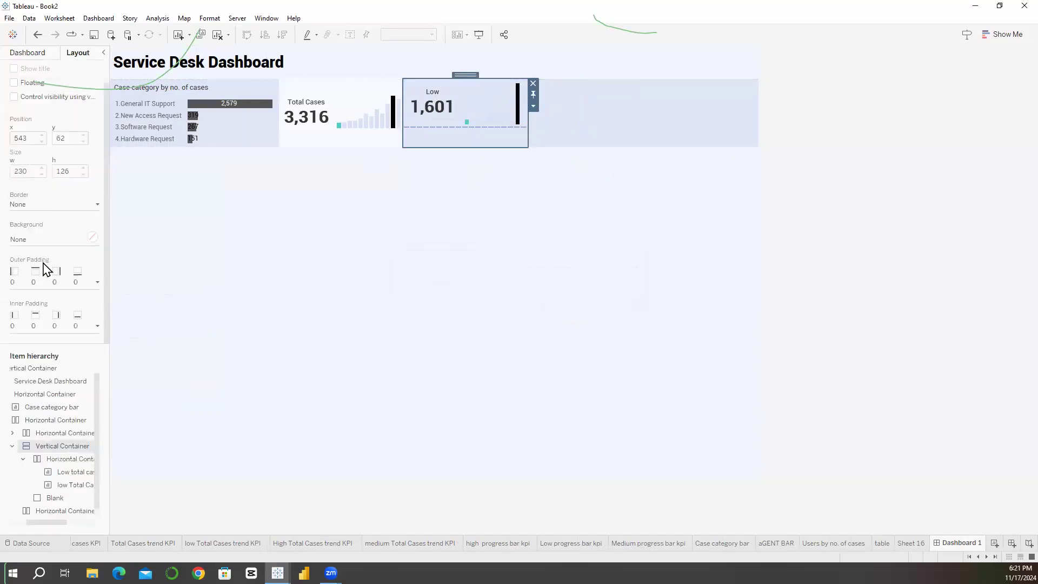
click(44, 243)
click(20, 340)
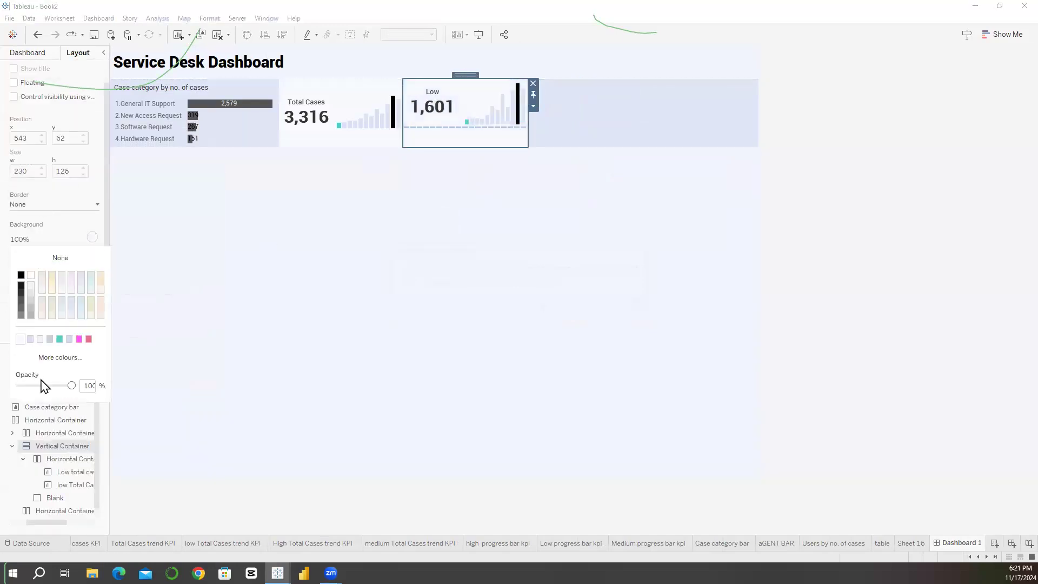
click(449, 203)
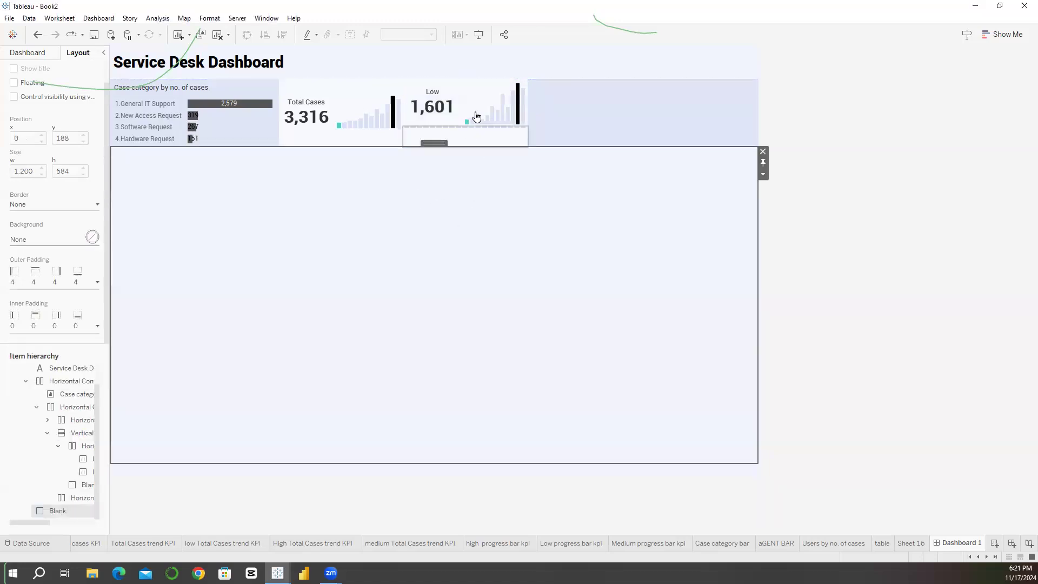
Step: Place the Low progress bar kpi sheet beneath the low KPI and trend chart, hide its title and reduce its height to a thin strip
click(460, 142)
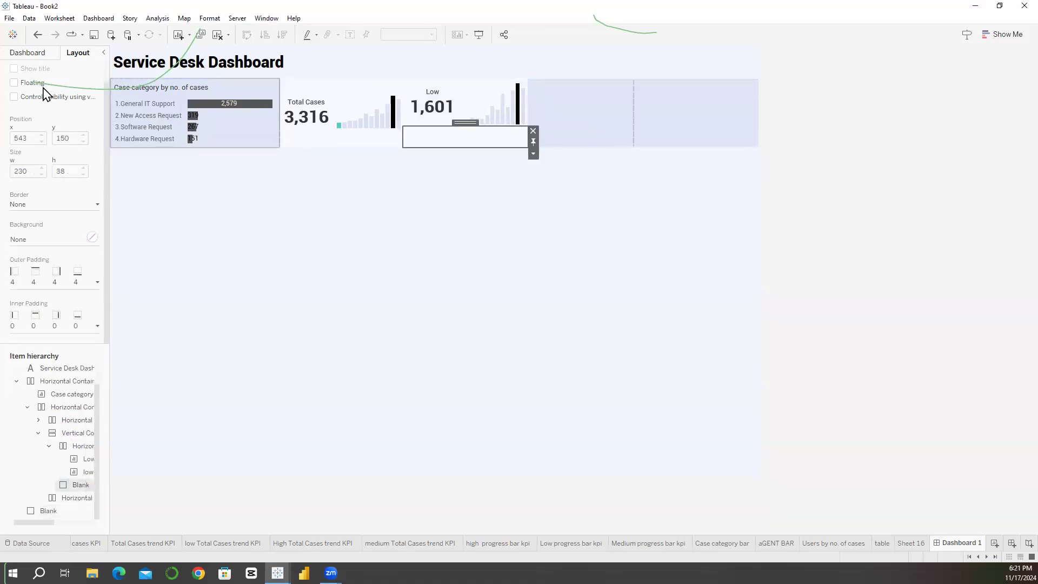
click(28, 53)
drag(40, 276, 445, 134)
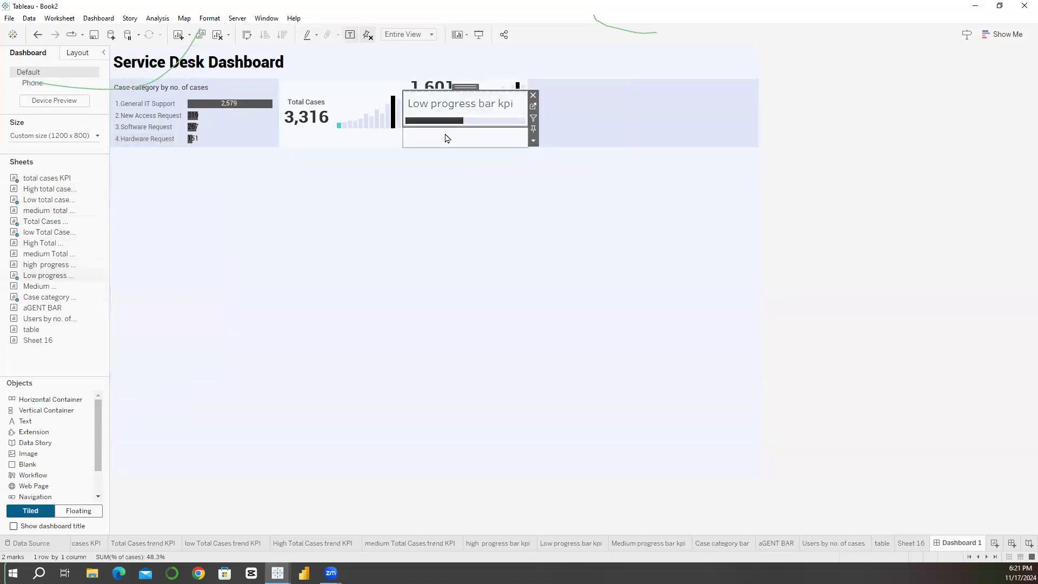
right_click(446, 138)
click(535, 130)
click(483, 115)
right_click(473, 112)
click(500, 141)
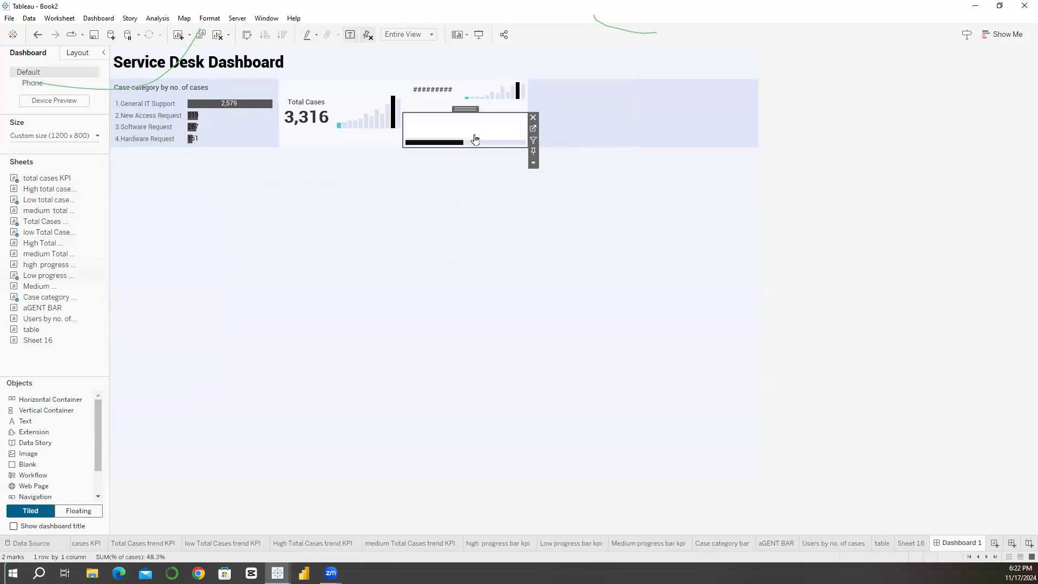
drag(435, 116, 440, 146)
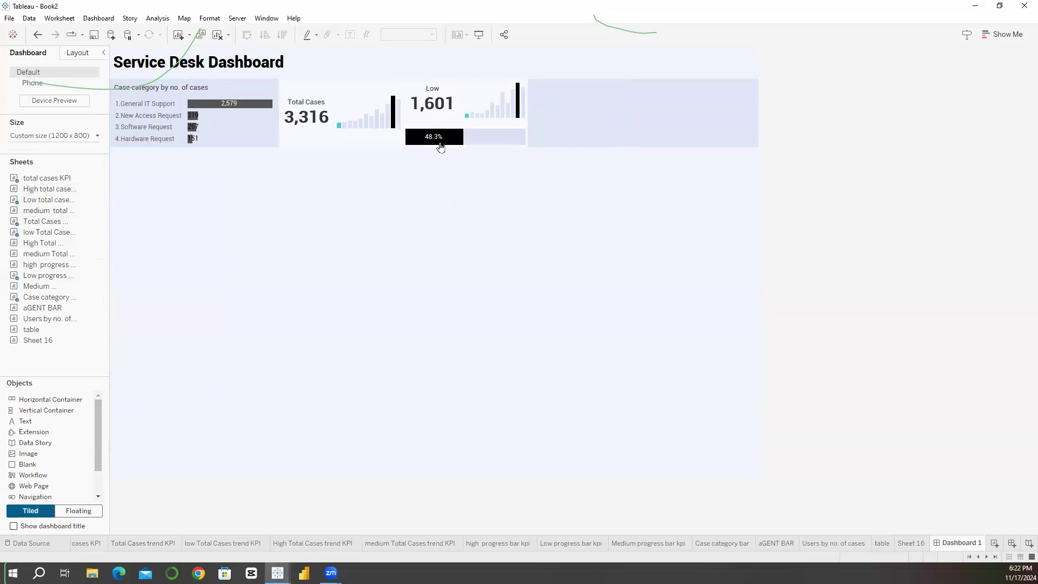
Step: Set the low progress bar's worksheet shading to None
click(481, 151)
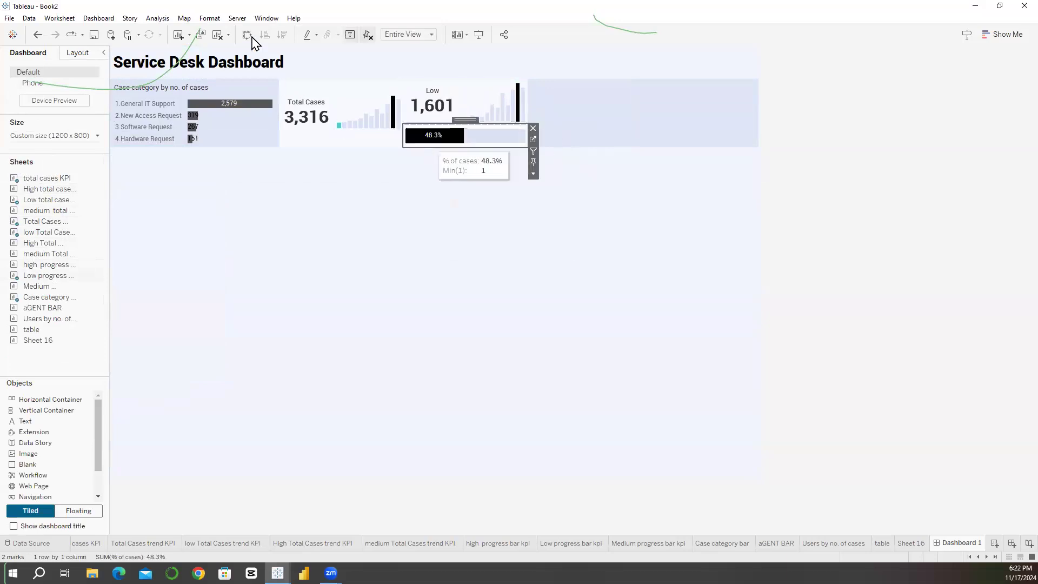
click(210, 17)
click(232, 94)
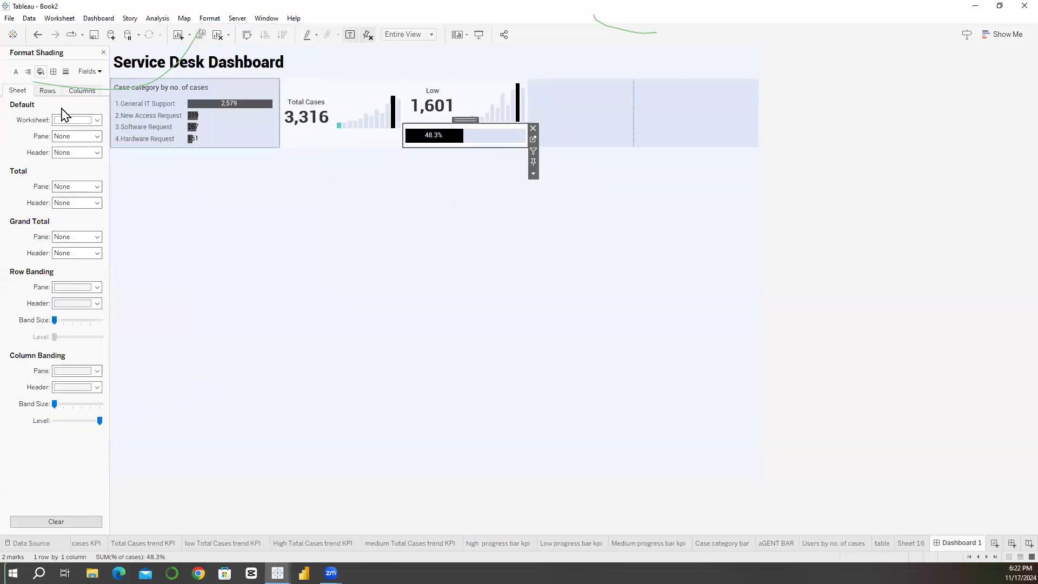
click(76, 120)
click(494, 247)
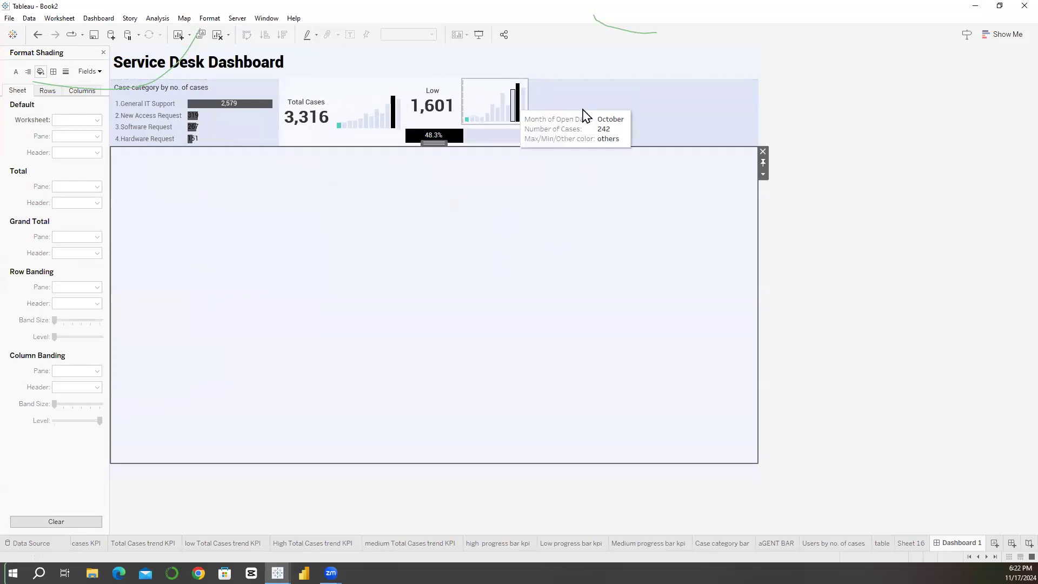
Step: Nest a vertical container above a blank inside the empty container beside the low cases container, and show its layout in the item hierarchy
click(580, 132)
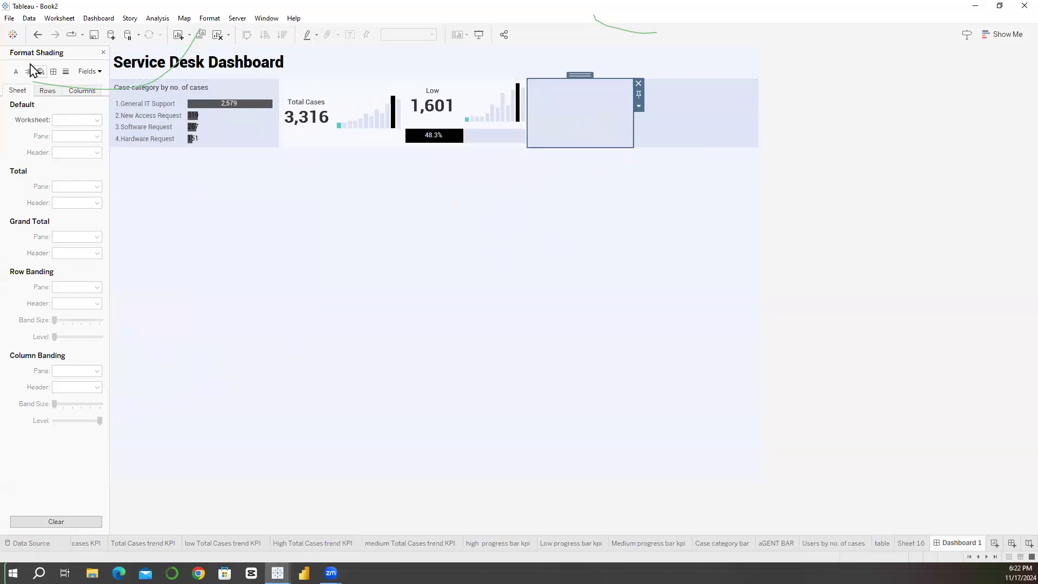
click(104, 52)
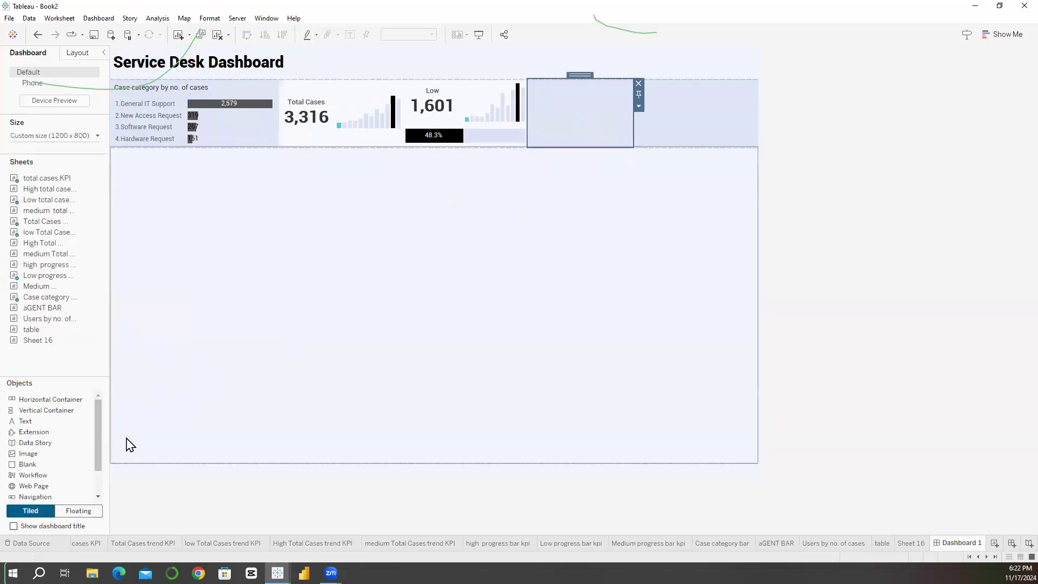
drag(313, 325, 570, 130)
drag(51, 399, 583, 124)
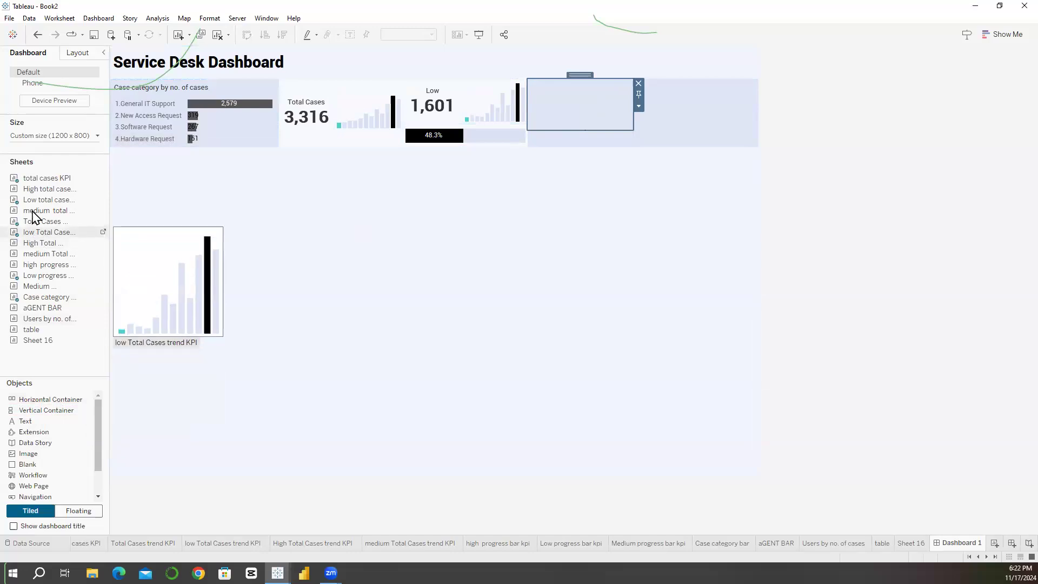
drag(429, 132, 545, 98)
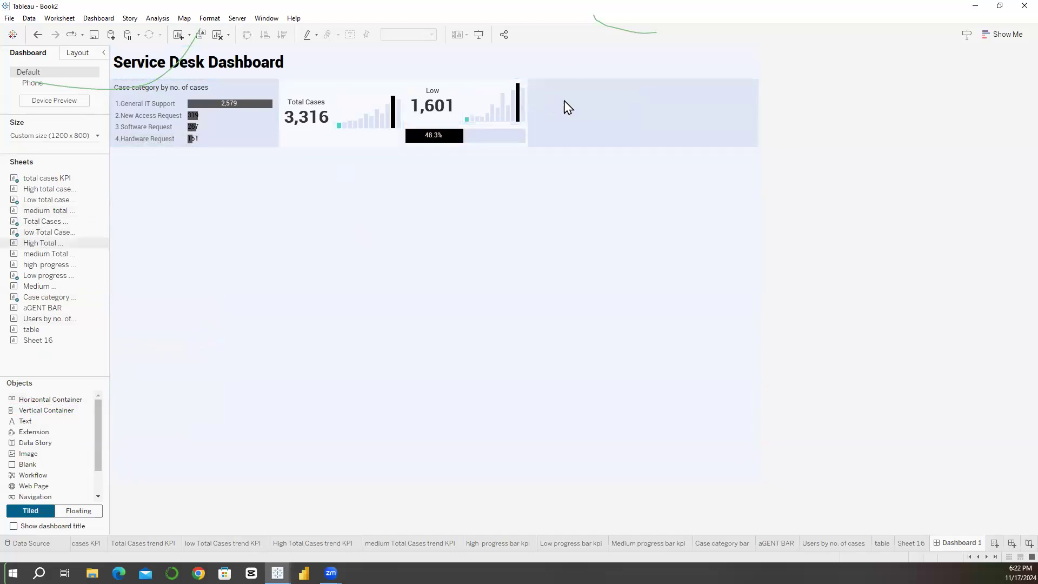
click(72, 55)
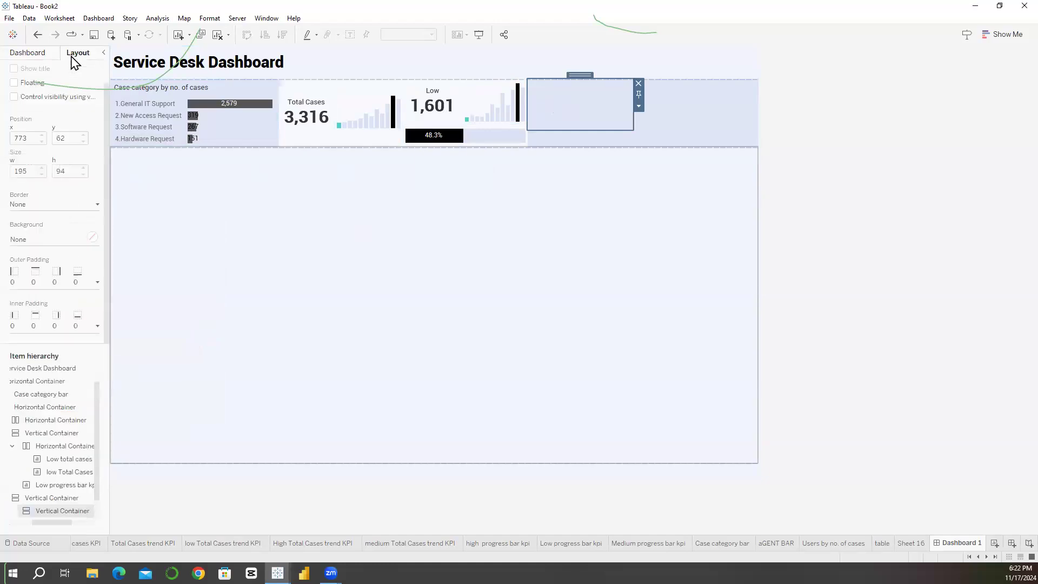
Step: Place the medium total cases KPI sheet in the nested container beside the low cases container and hide its title
click(37, 59)
drag(36, 212, 551, 111)
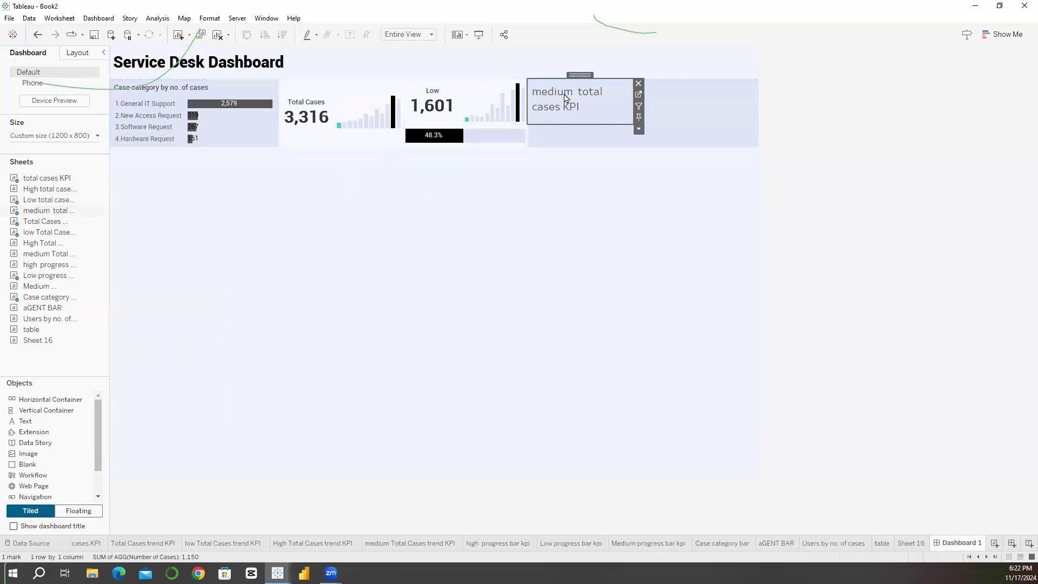
click(591, 127)
Step: Remove the blank line between Medium and the case count in the medium total cases KPI label, and return to Dashboard 1
click(639, 94)
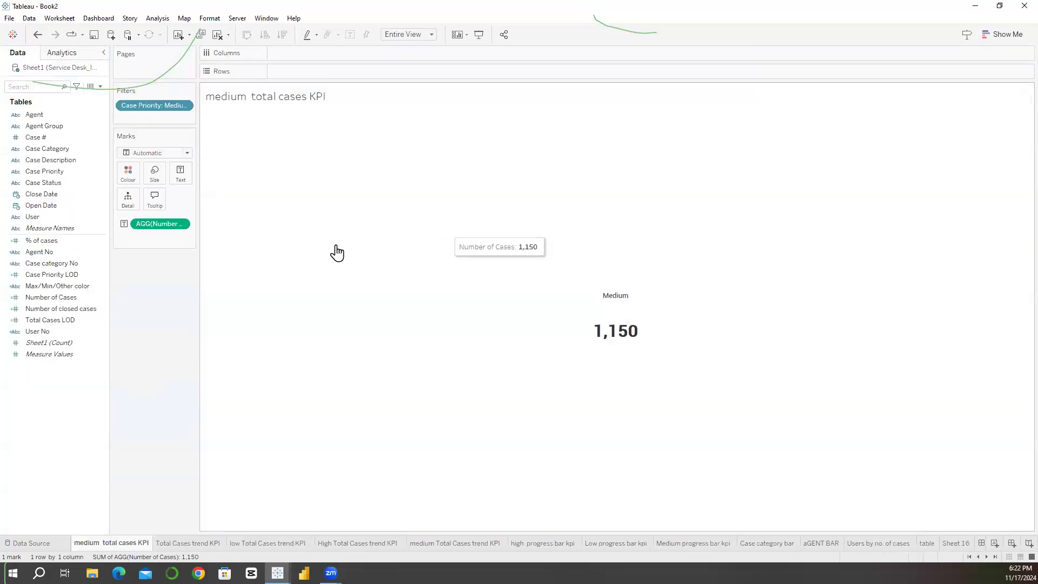
click(181, 173)
click(274, 198)
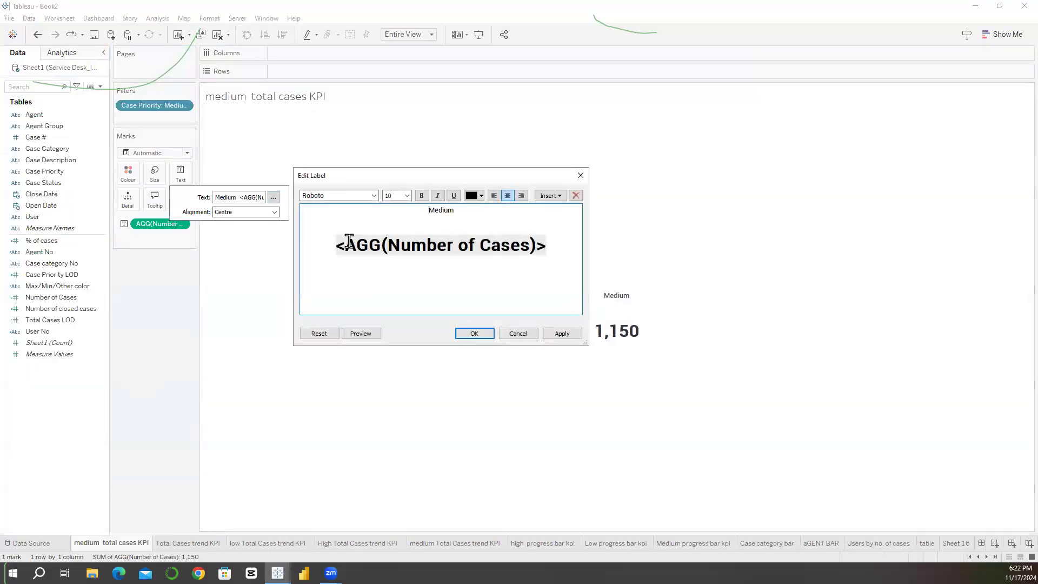
key(BackSpace)
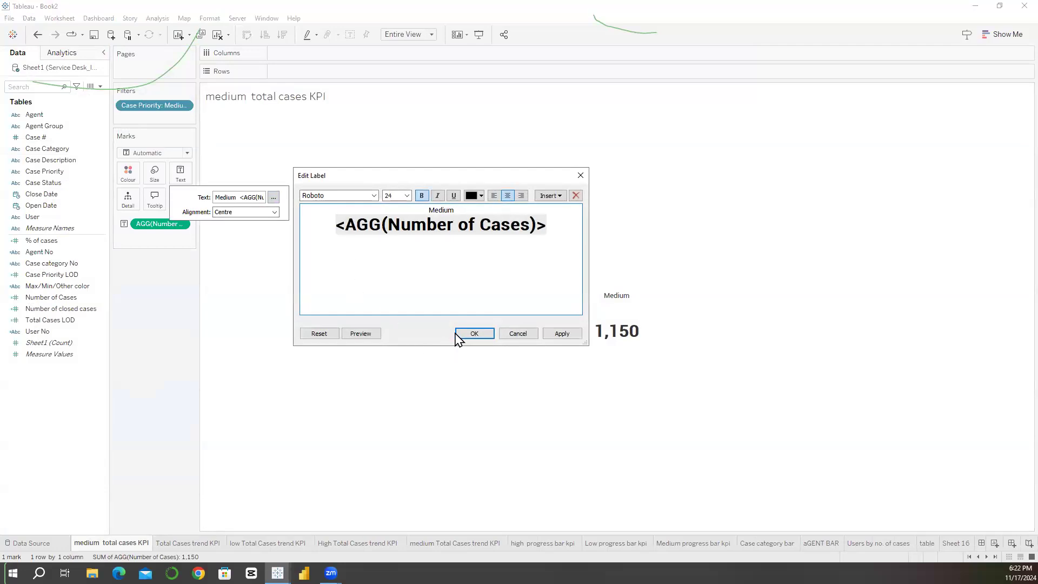
click(474, 334)
click(770, 507)
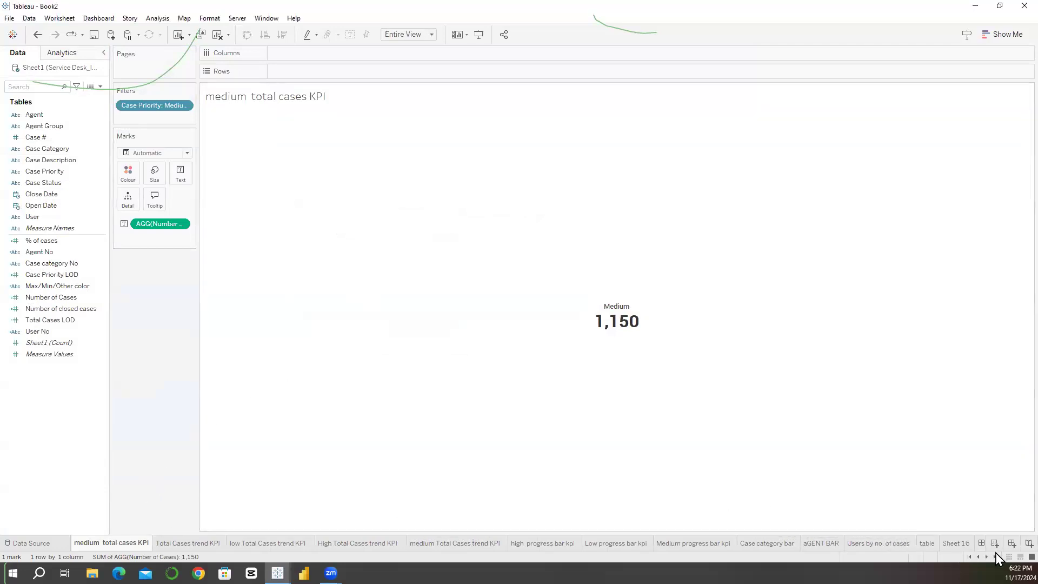
click(982, 543)
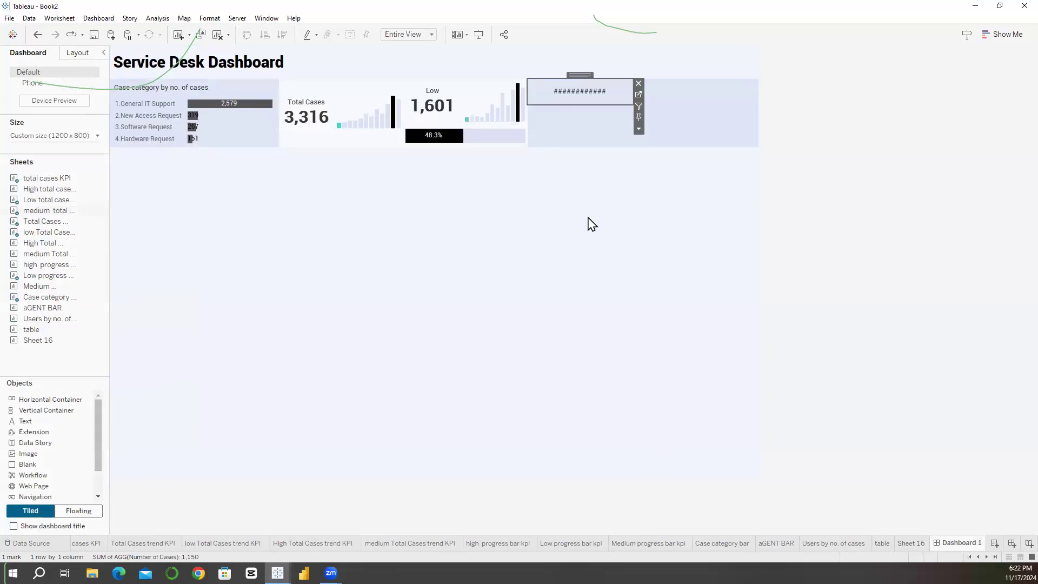
Step: Place the medium Total Cases trend KPI sheet to the right of the medium KPI and hide its title
drag(46, 253, 577, 124)
right_click(574, 99)
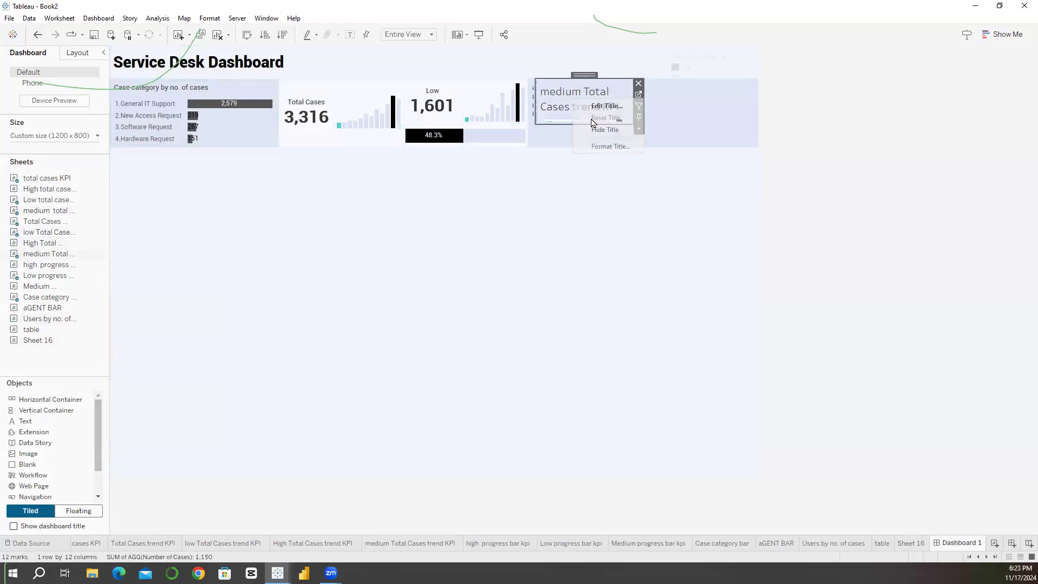
click(590, 129)
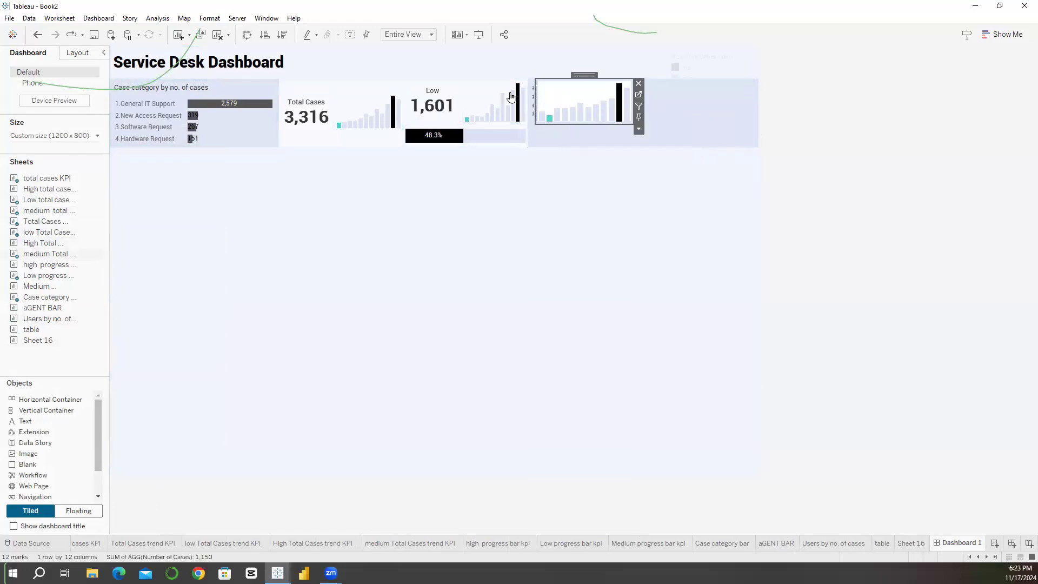
Step: Set the medium trend chart's worksheet shading to None and widen the medium KPI beside it
click(263, 21)
click(208, 21)
click(209, 20)
click(228, 96)
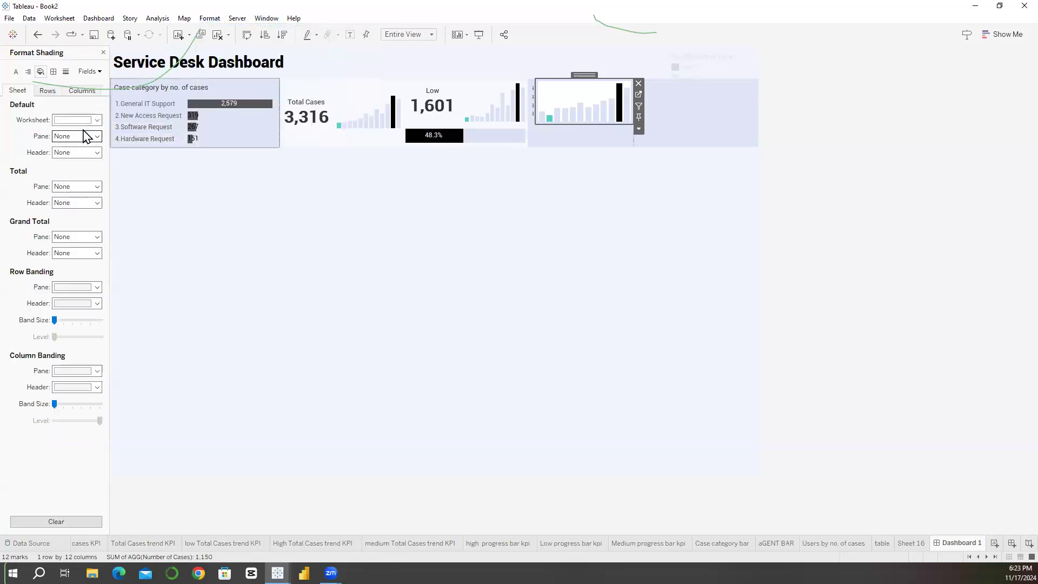
click(96, 120)
drag(547, 111, 584, 114)
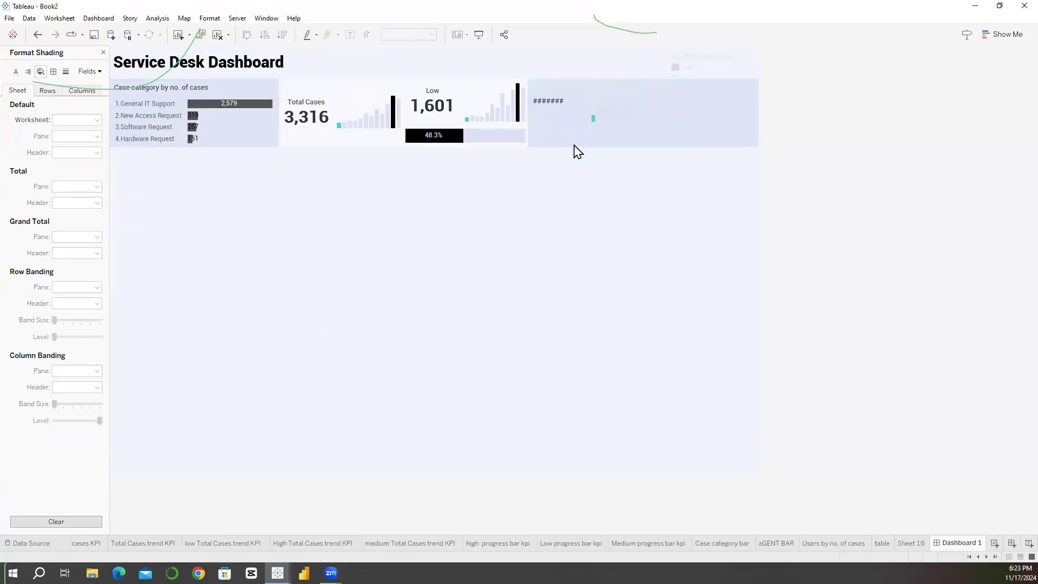
Step: Replace the blank beneath the medium KPI and trend chart with the Medium progress bar kpi sheet and hide its title
click(575, 144)
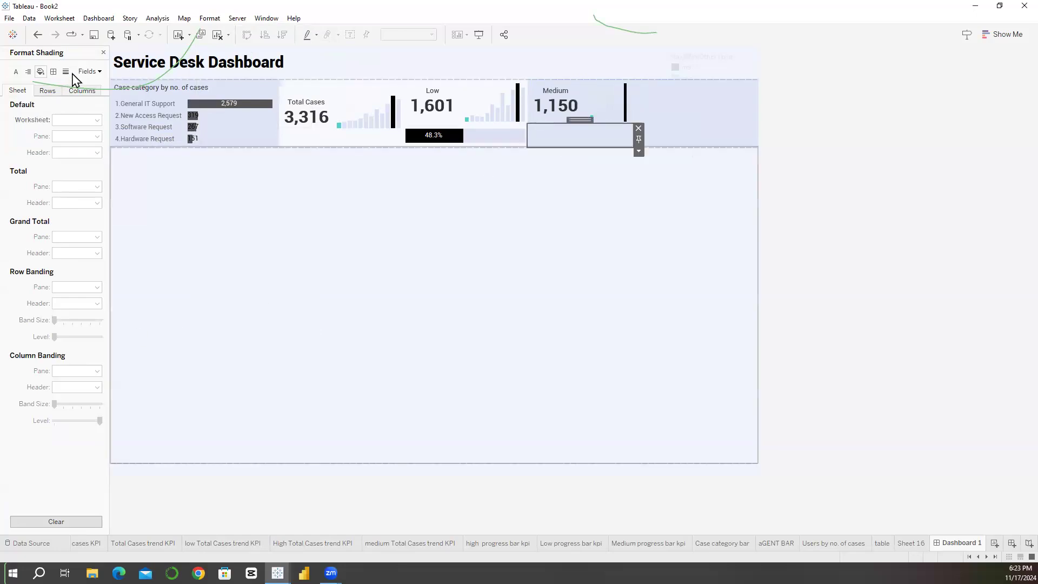
click(103, 53)
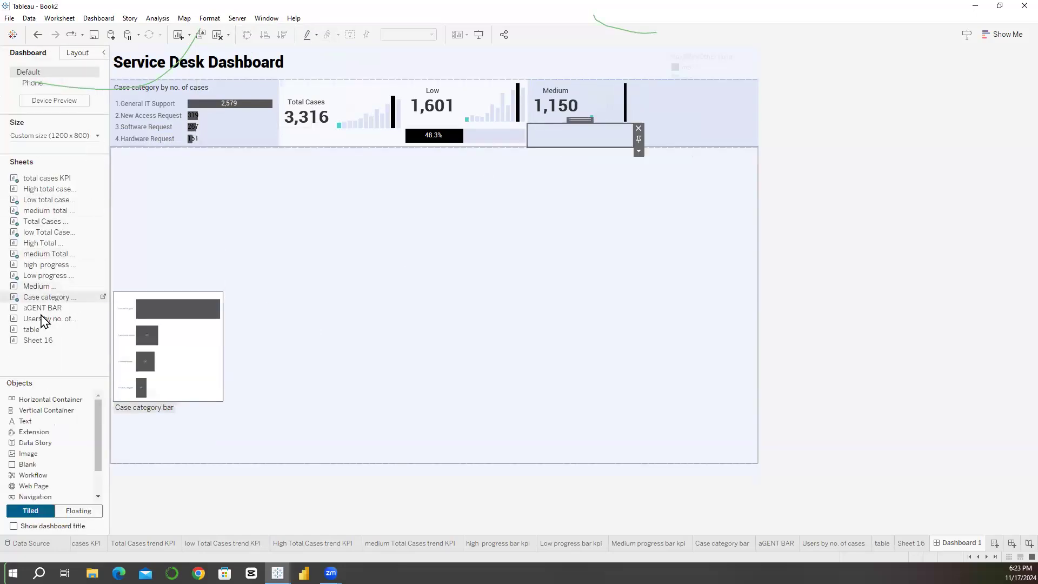
mouse_move(37, 293)
mouse_down()
mouse_move(332, 248)
mouse_move(572, 133)
mouse_move(579, 144)
mouse_up()
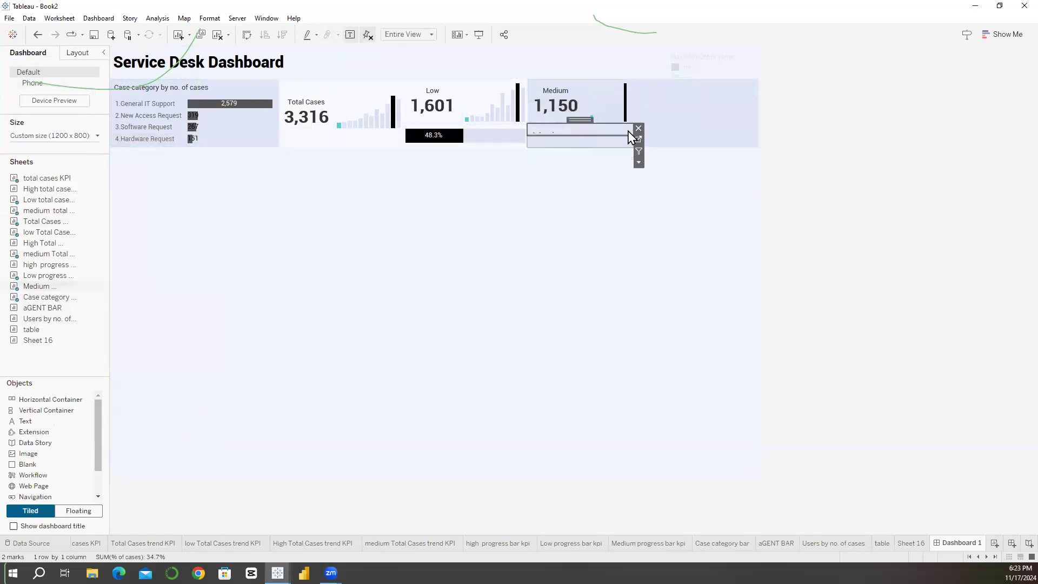
right_click(579, 139)
click(580, 168)
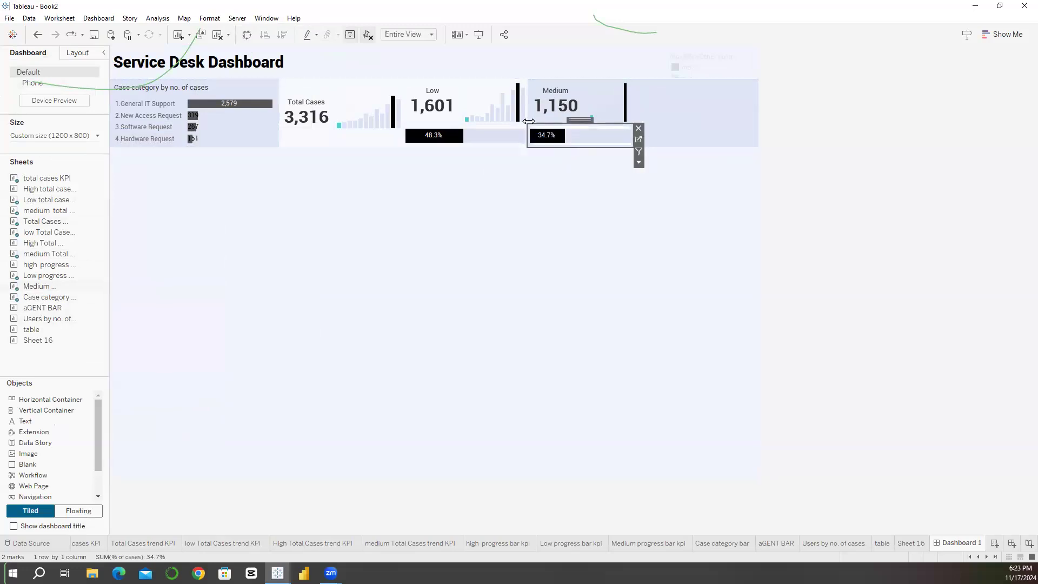
Step: Set the medium progress bar's worksheet shading to None
click(262, 19)
click(209, 18)
click(210, 18)
click(228, 95)
click(81, 120)
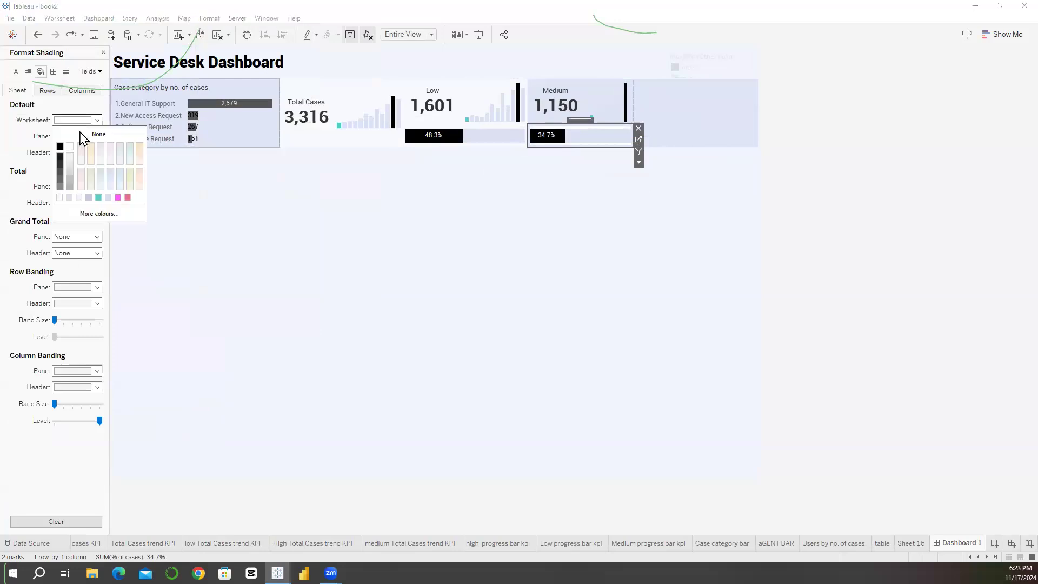
click(572, 197)
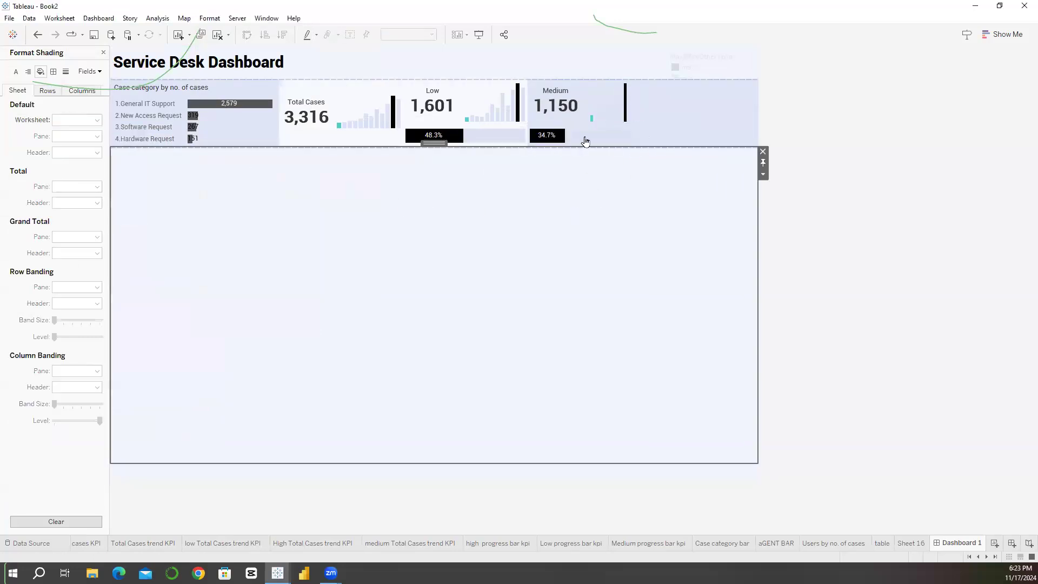
Step: Set the background of the vertical container holding the medium cases sheets to near-white
click(575, 103)
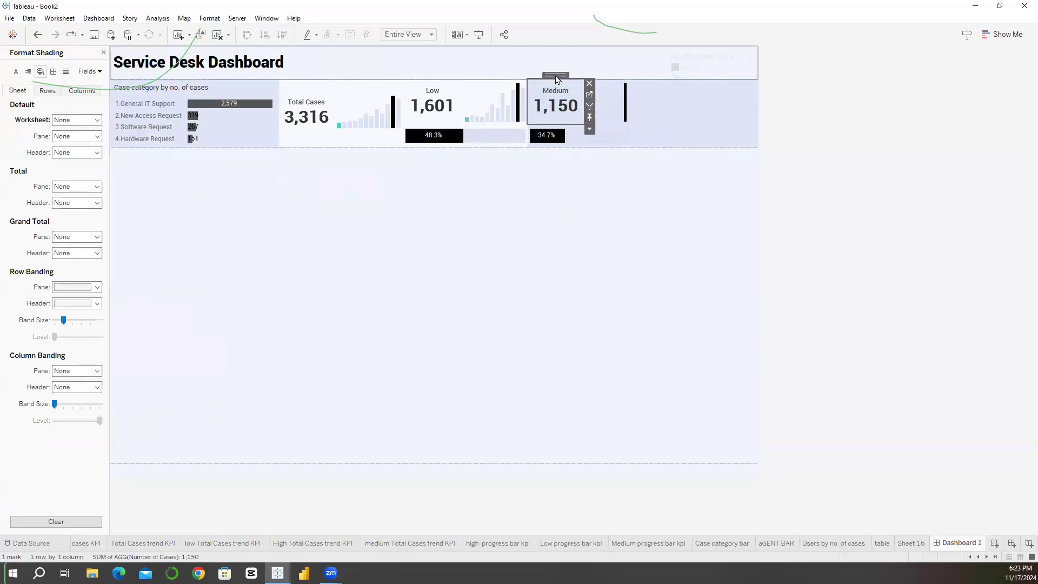
double_click(579, 72)
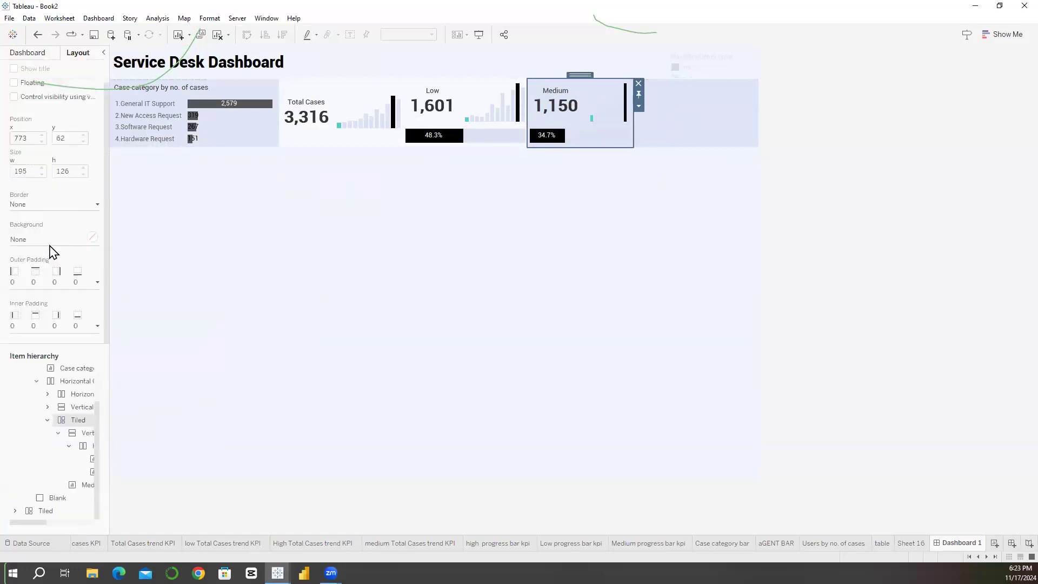
click(47, 244)
click(20, 339)
click(644, 142)
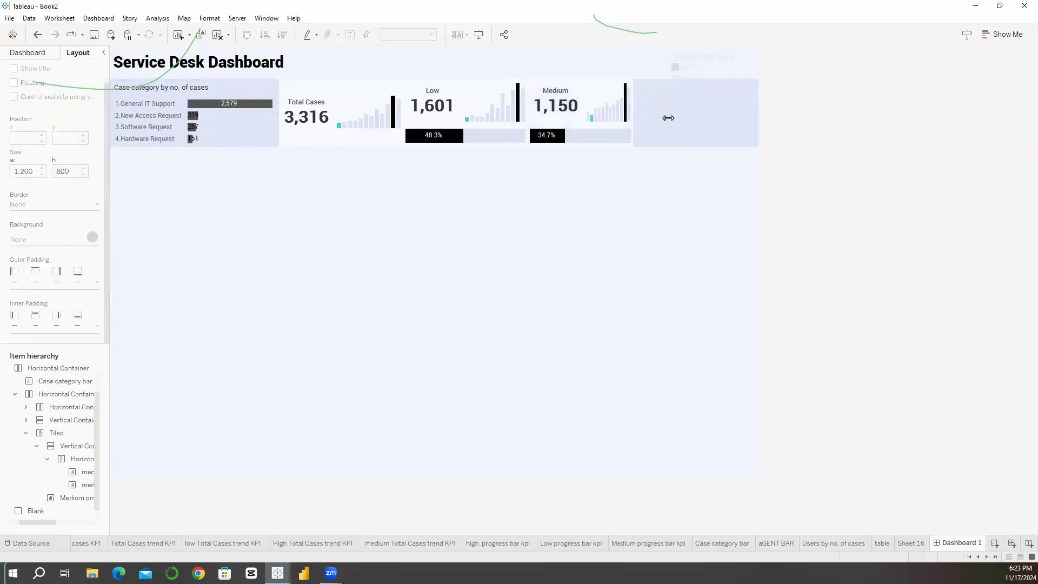
Step: Place a vertical container in the remaining space to the right of the medium cases container
click(641, 125)
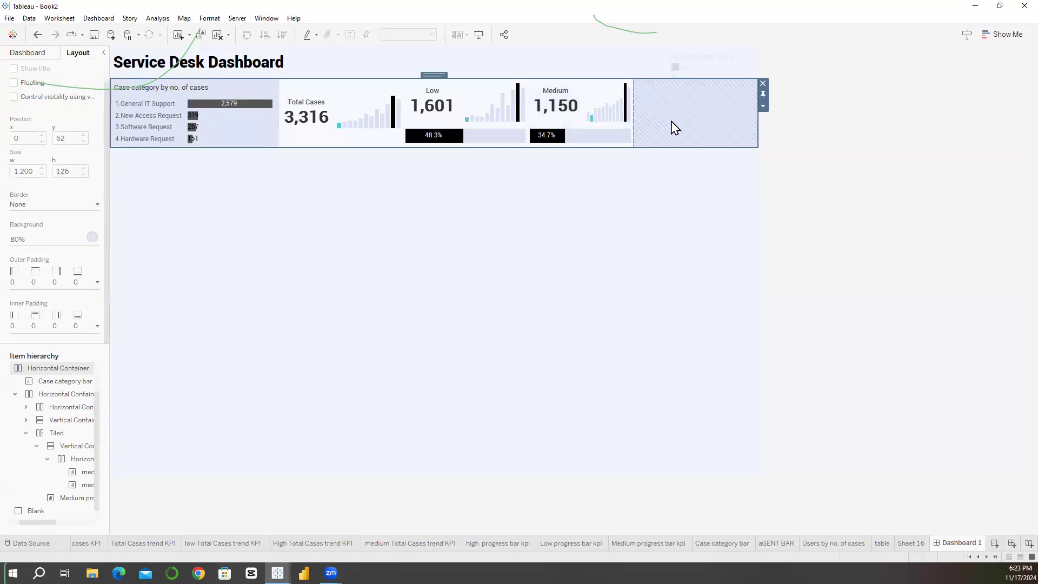
click(760, 127)
drag(653, 123, 652, 124)
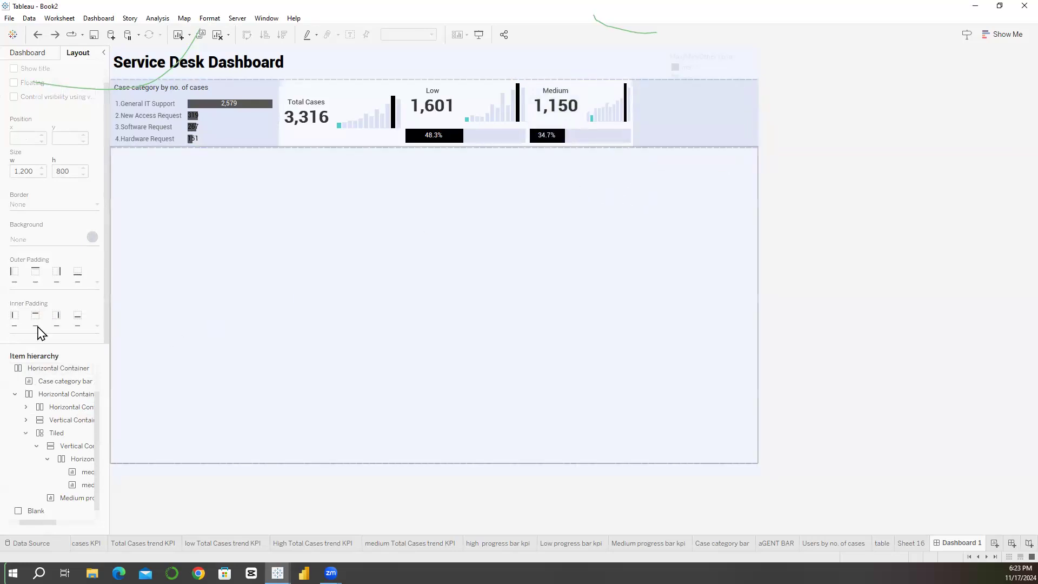
click(68, 498)
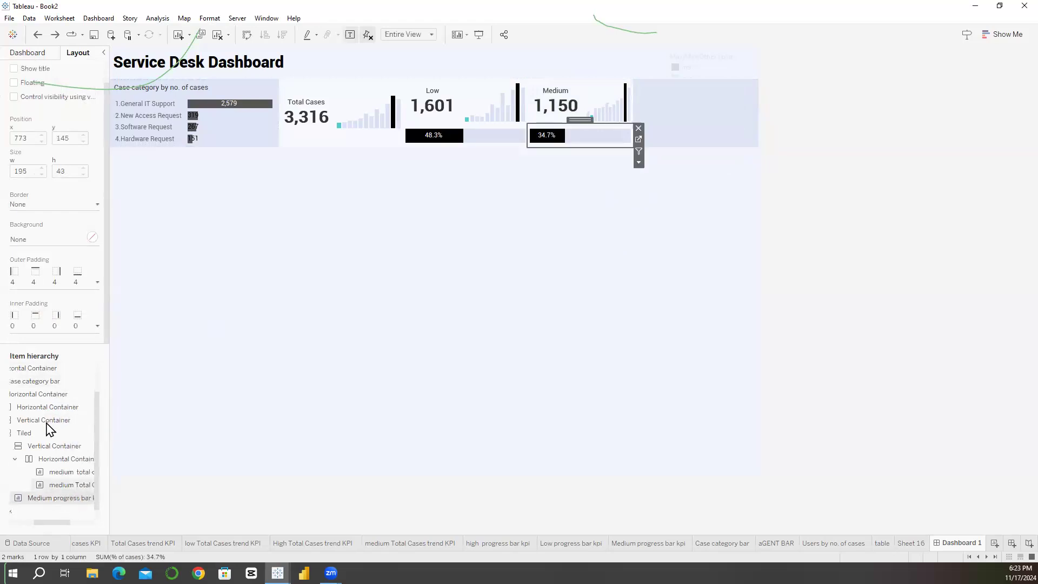
drag(44, 410, 655, 118)
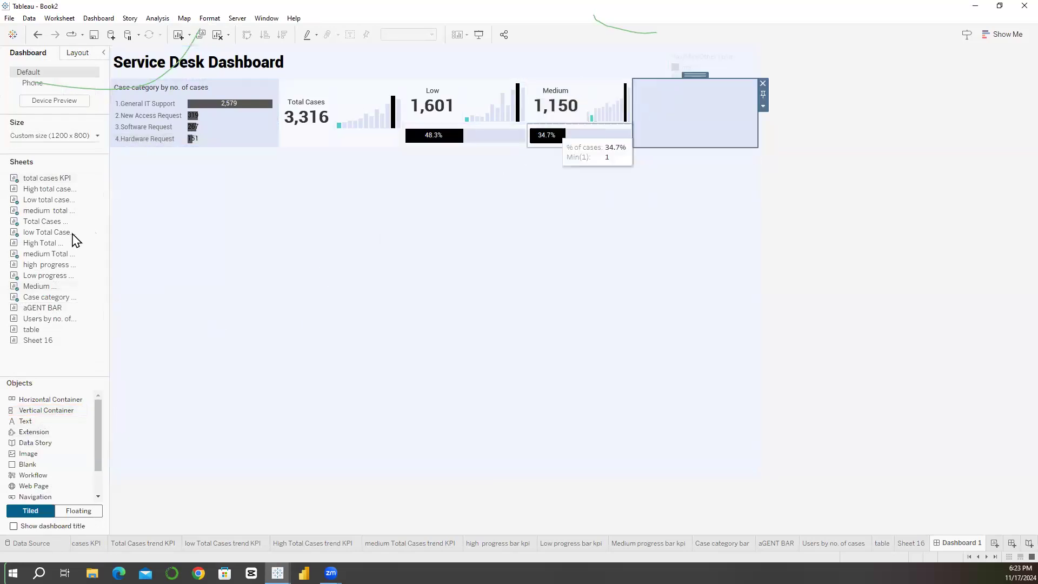
Step: Nest a horizontal container above a blank inside the empty vertical container beside the medium cases sheets
click(77, 55)
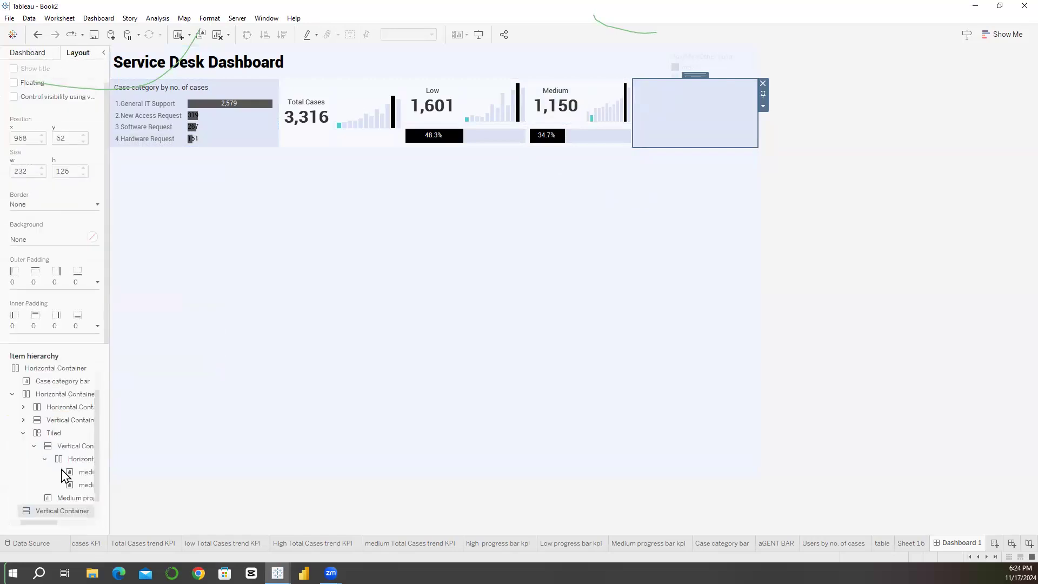
drag(28, 464, 704, 135)
drag(71, 405, 647, 97)
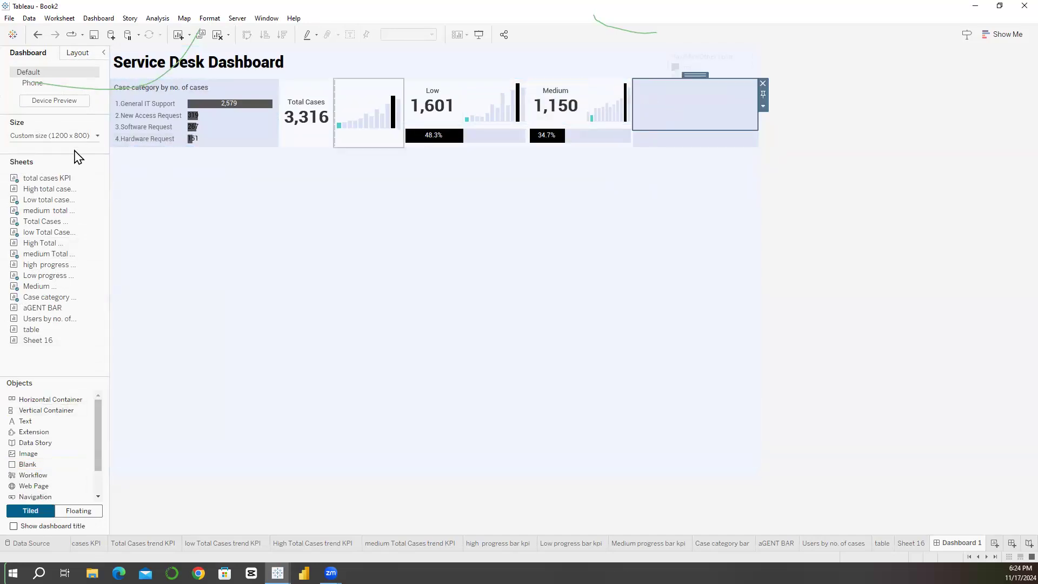
Step: Place the High total cases KPI and High Total Cases trend KPI sheets side by side in the nested container and hide both titles
drag(46, 188, 677, 116)
right_click(673, 93)
click(703, 125)
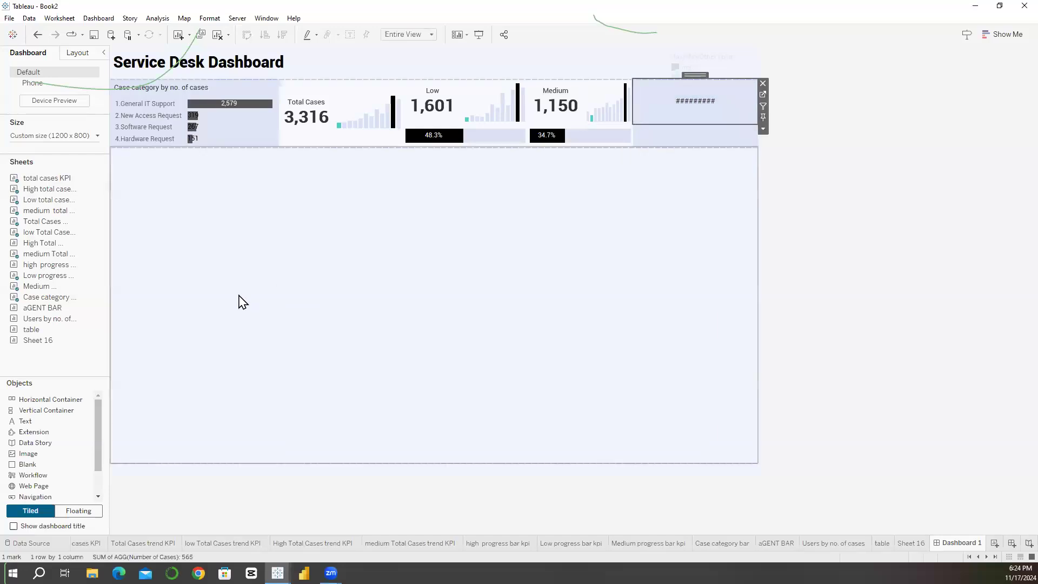
drag(40, 243, 711, 102)
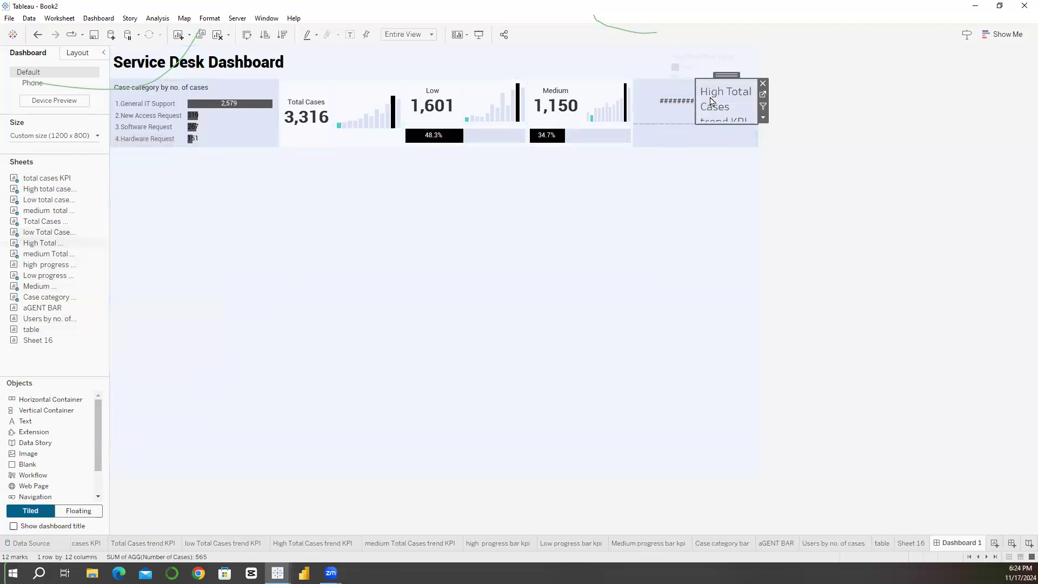
right_click(711, 99)
click(718, 128)
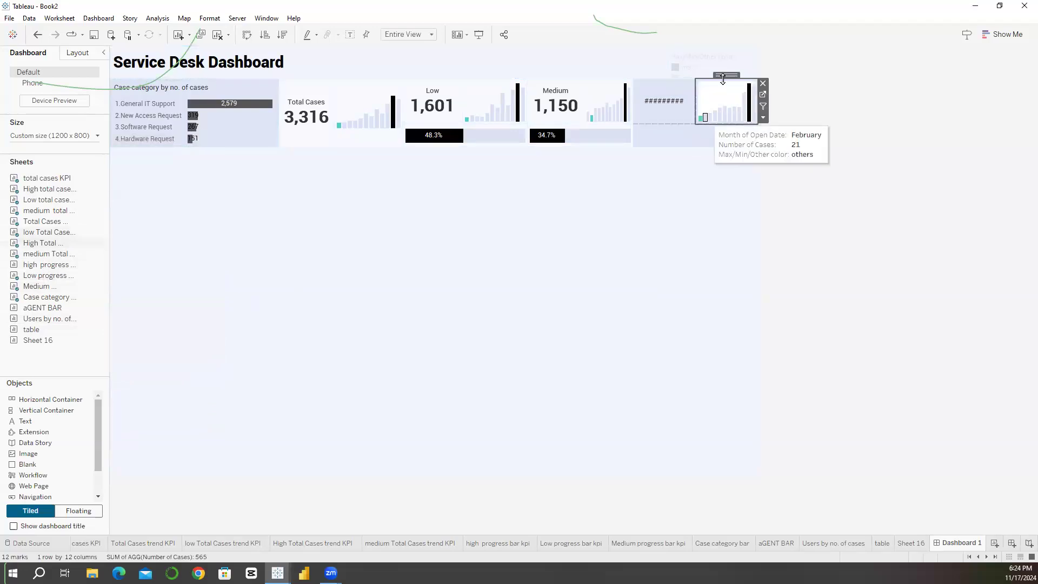
Step: Set the high trend chart's worksheet shading to None
click(210, 18)
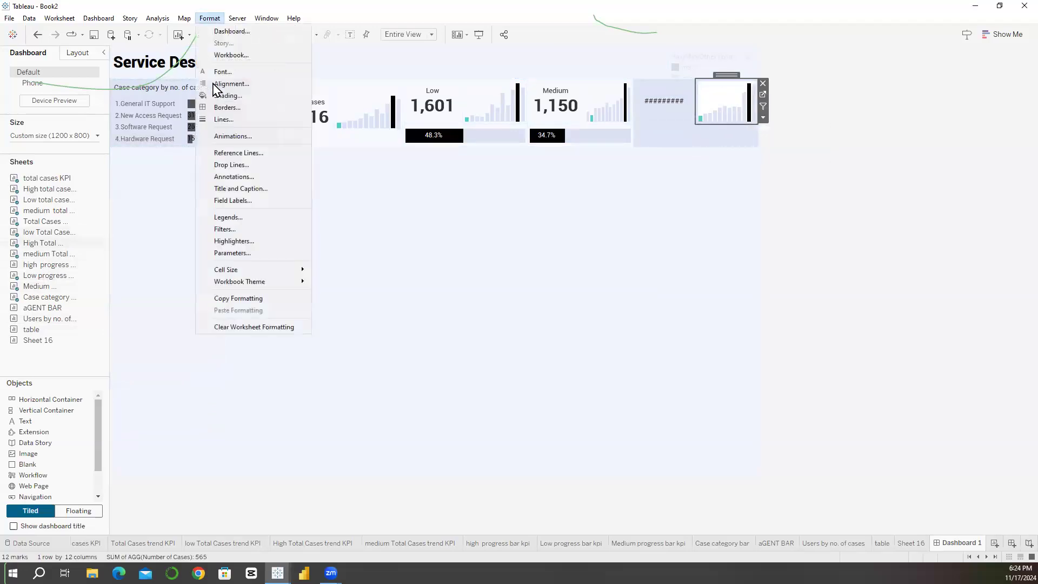
click(215, 96)
click(76, 121)
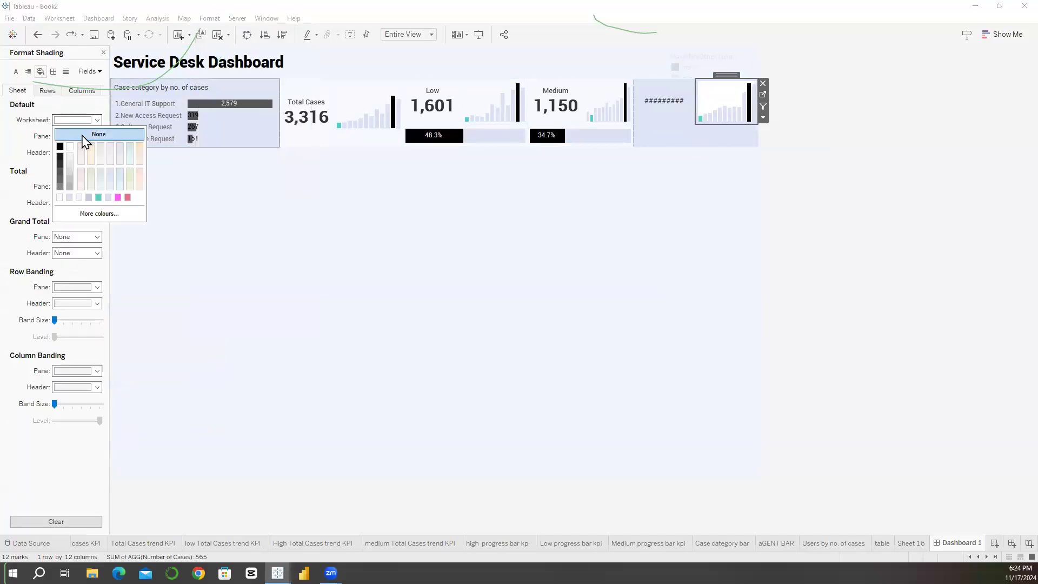
click(84, 135)
click(705, 91)
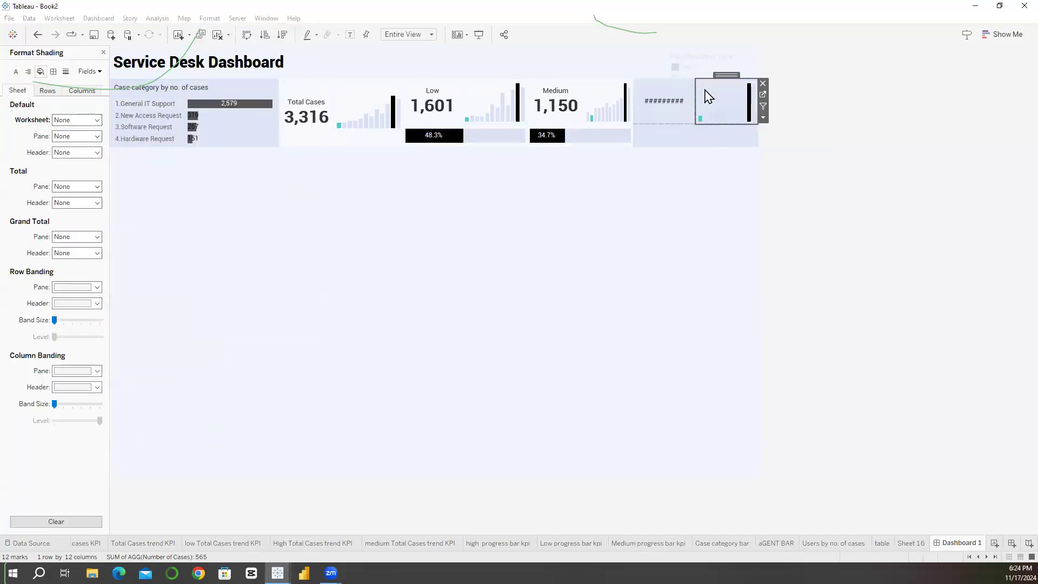
Step: Replace the blank beneath the high KPI and trend chart with the high progress bar kpi sheet and hide its title
click(677, 143)
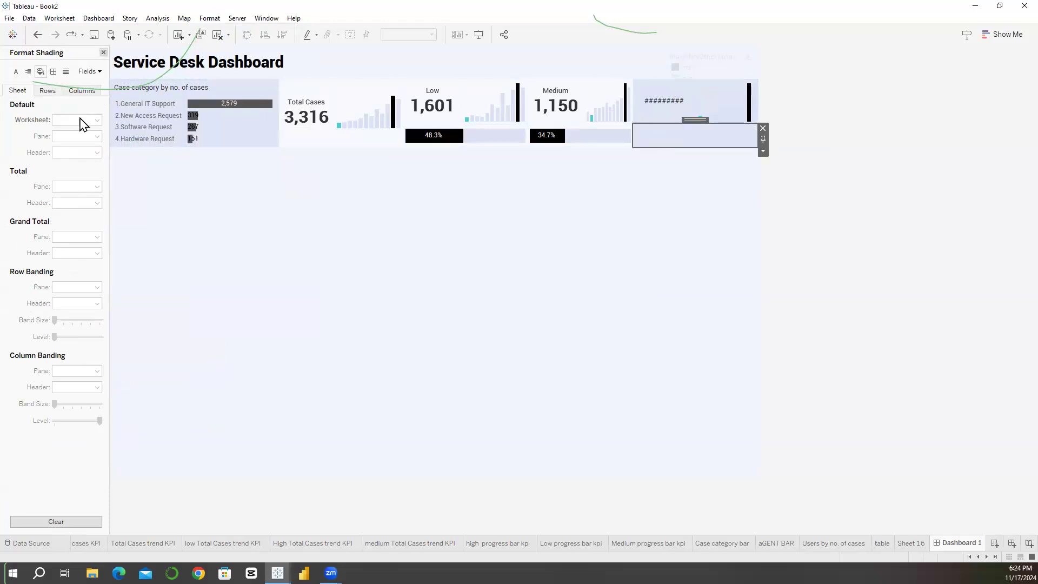
click(104, 52)
mouse_move(44, 265)
mouse_down()
mouse_move(633, 168)
mouse_move(696, 133)
mouse_up()
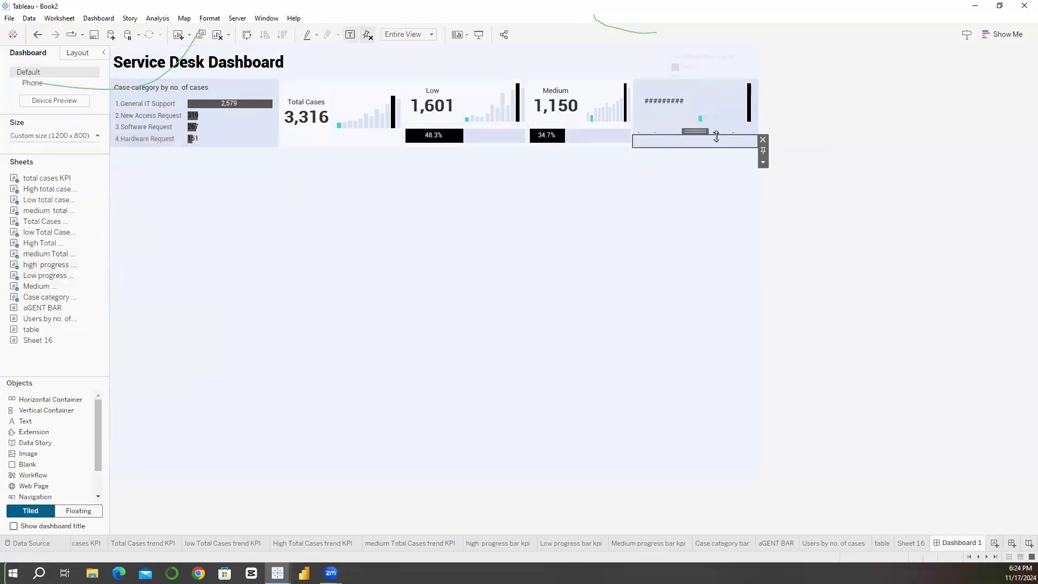
click(762, 141)
right_click(707, 139)
click(715, 166)
Step: Set the high progress bar's worksheet shading to None
click(658, 145)
click(658, 149)
click(210, 19)
click(232, 93)
click(74, 121)
click(75, 135)
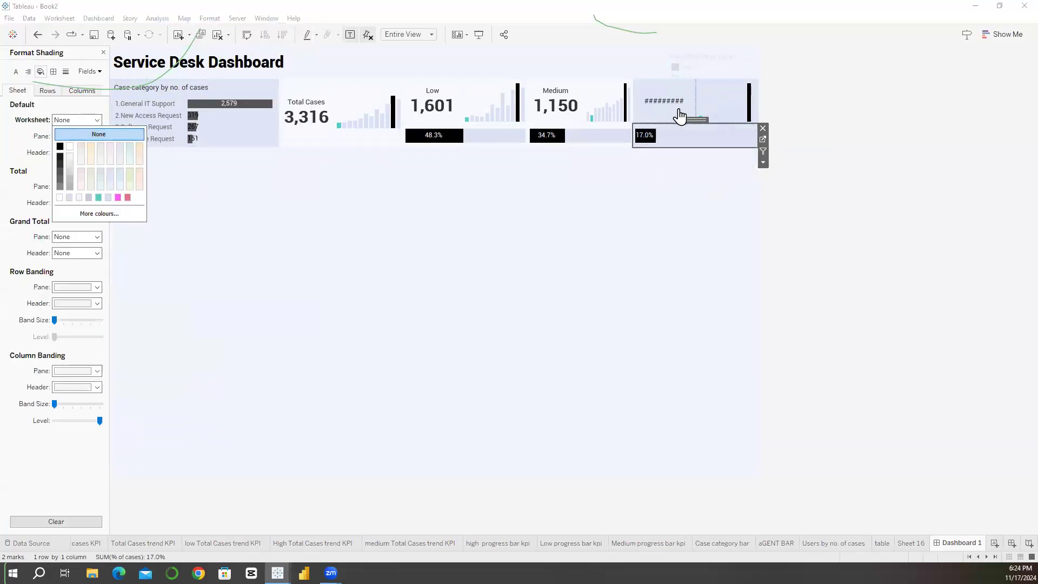
Step: Set the background of the tiled container holding the high KPI, trend chart and progress bar to white at 100% opacity
click(665, 77)
click(665, 74)
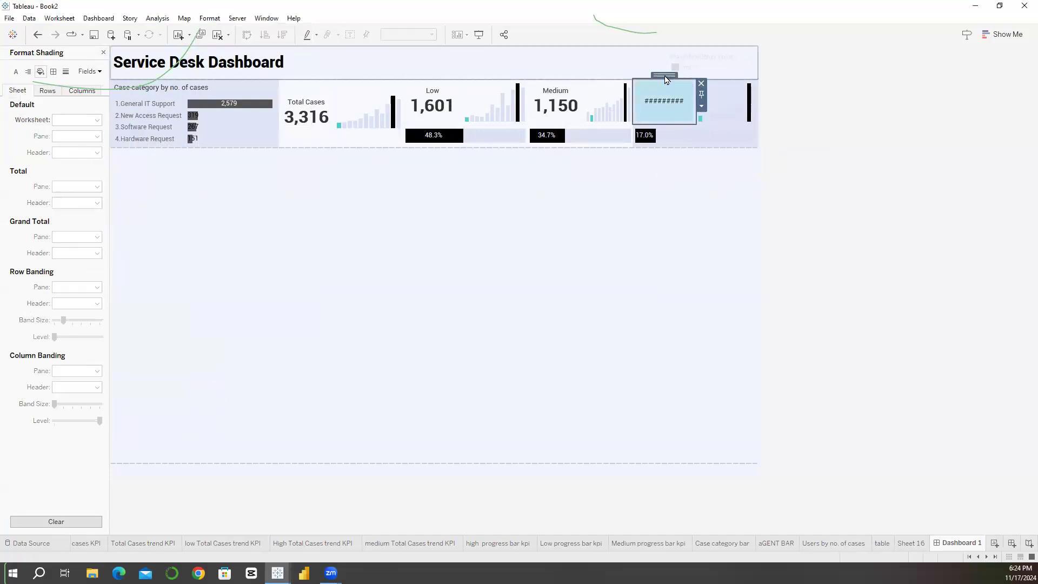
click(103, 52)
click(78, 53)
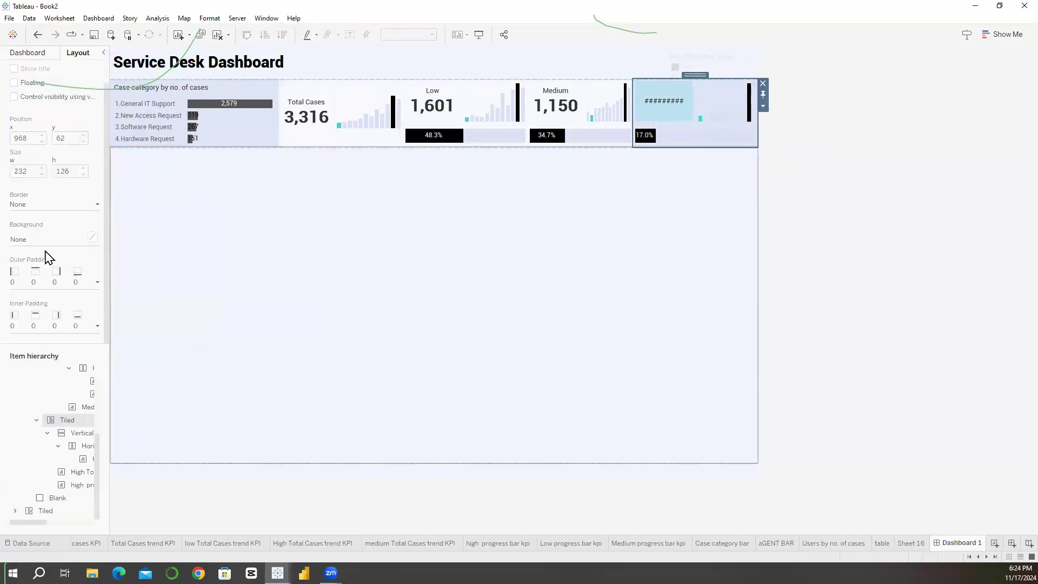
click(44, 239)
click(22, 339)
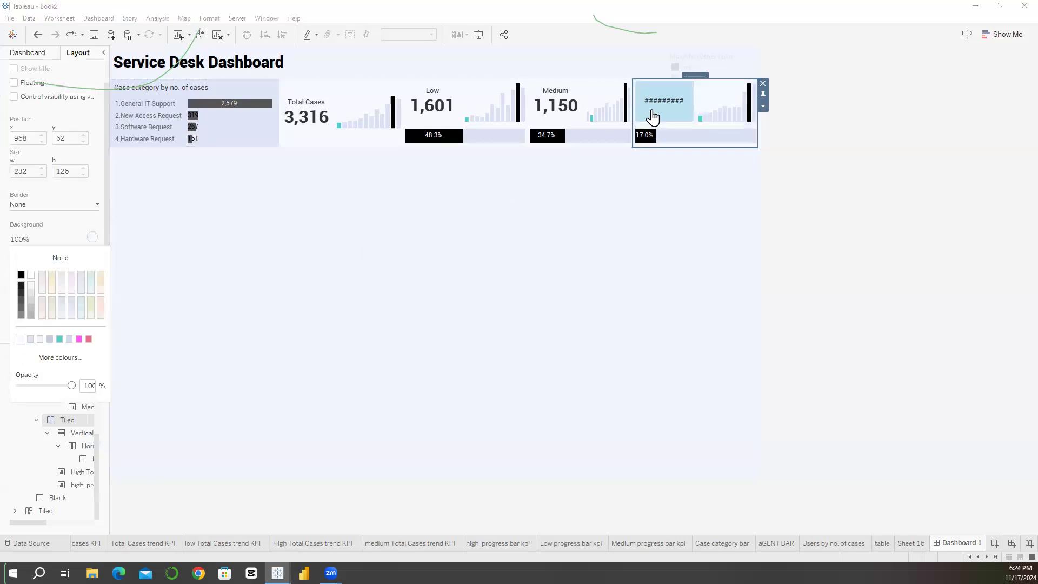
Step: Remove the blank line between High and the case count in the High total cases KPI label and return to Dashboard 1
click(654, 115)
click(702, 96)
click(181, 173)
click(273, 197)
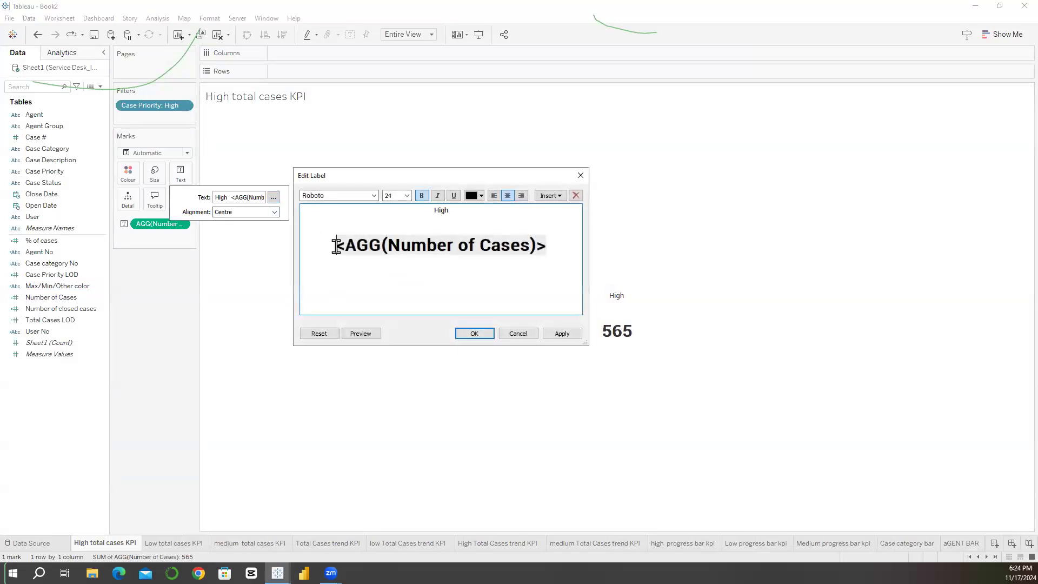
click(337, 247)
key(BackSpace)
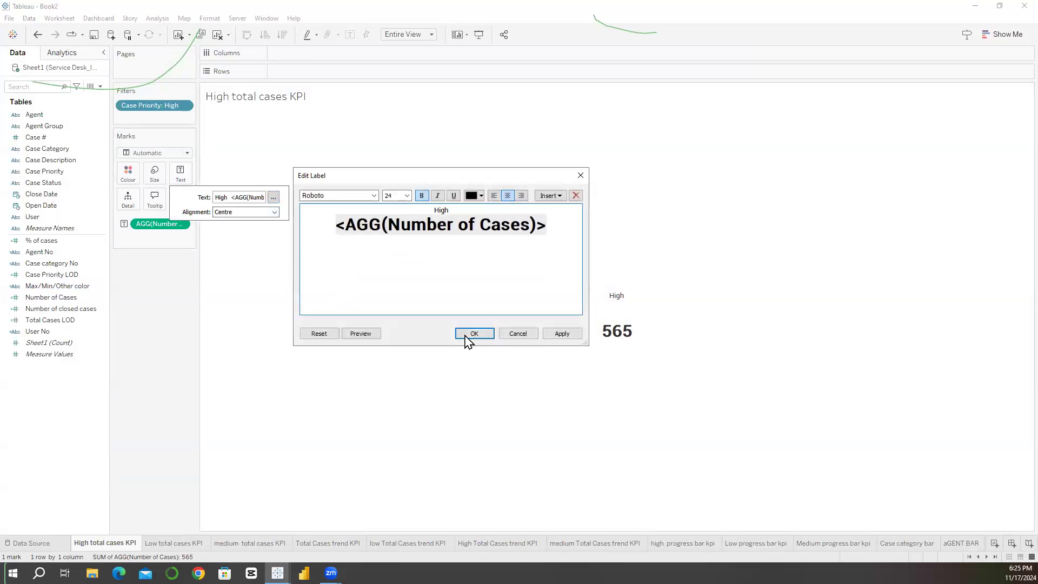
click(483, 341)
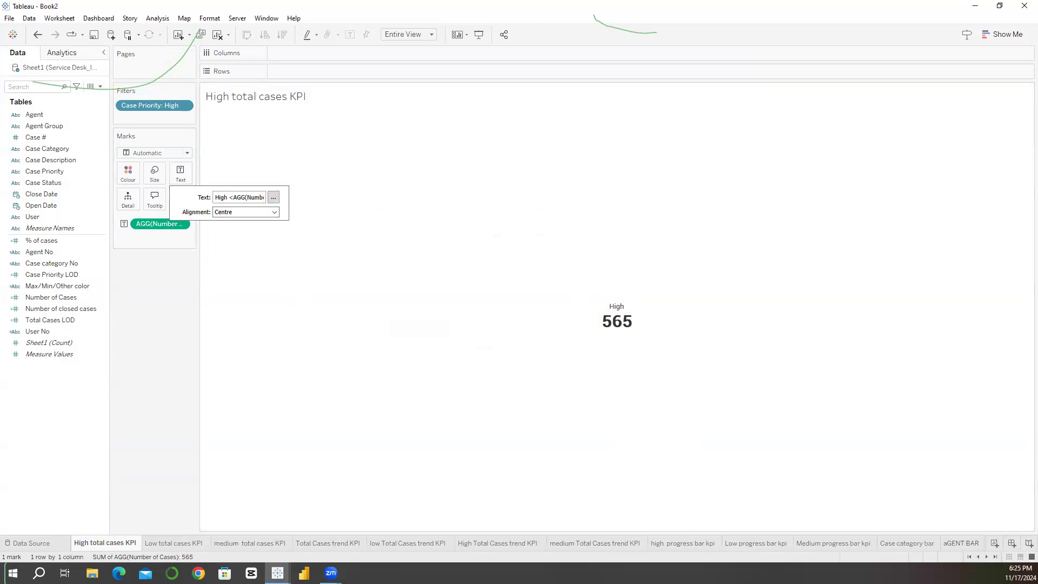
click(996, 557)
click(971, 543)
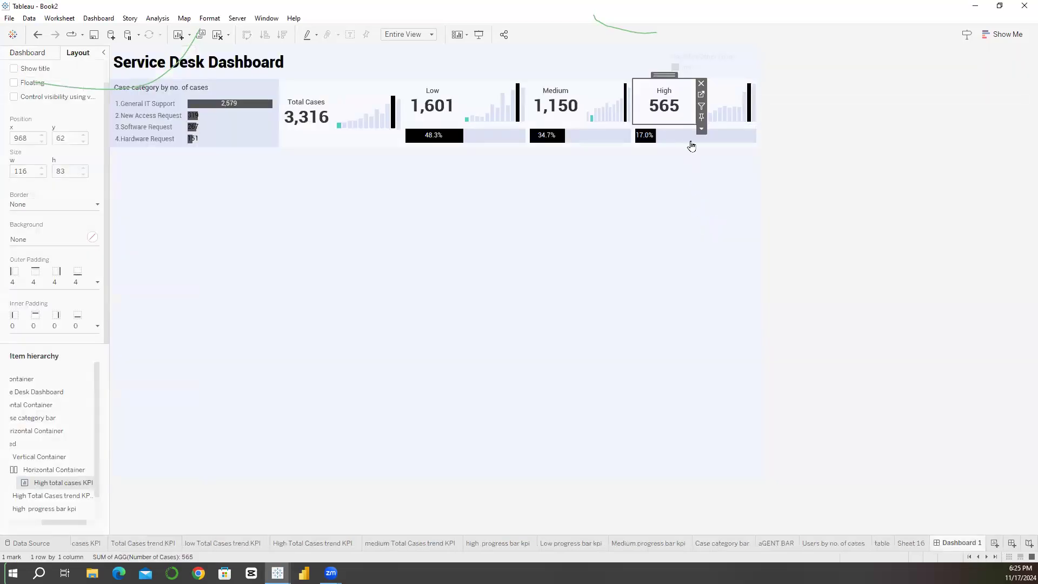
Step: Add a thin solid light border to the horizontal container that holds the case category bar and all KPI blocks
click(647, 197)
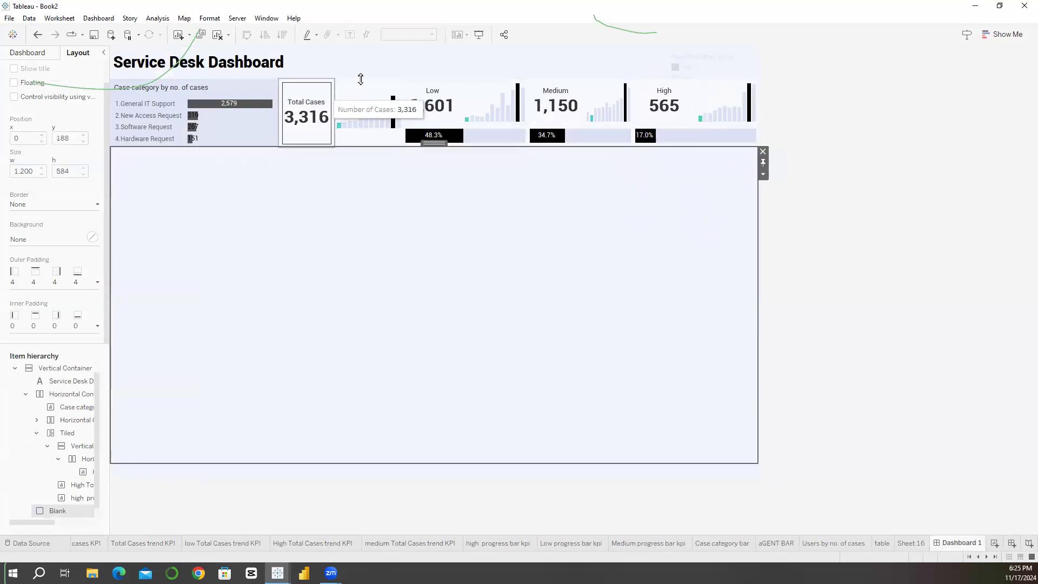
click(361, 79)
click(201, 79)
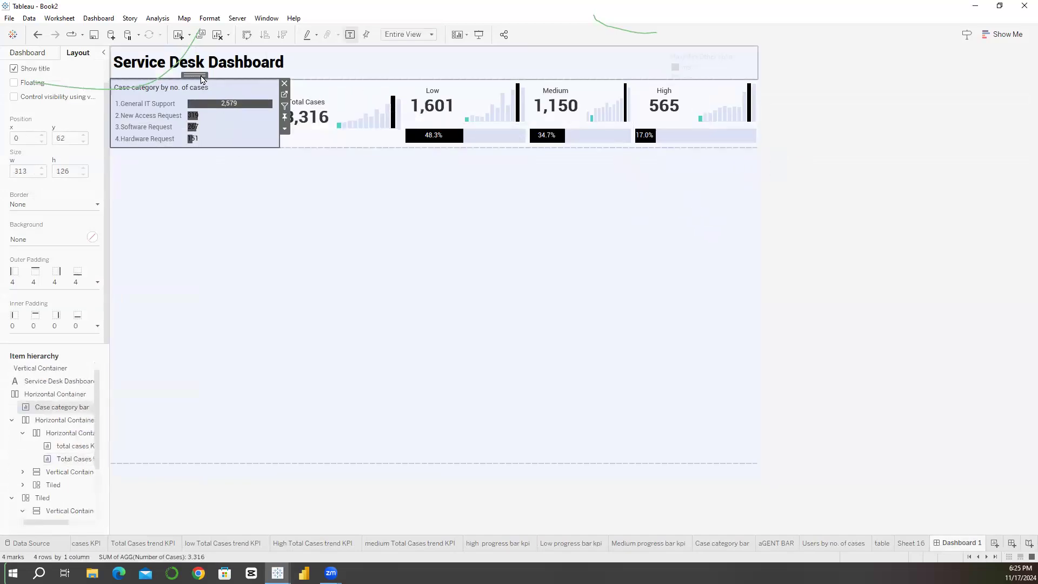
double_click(200, 76)
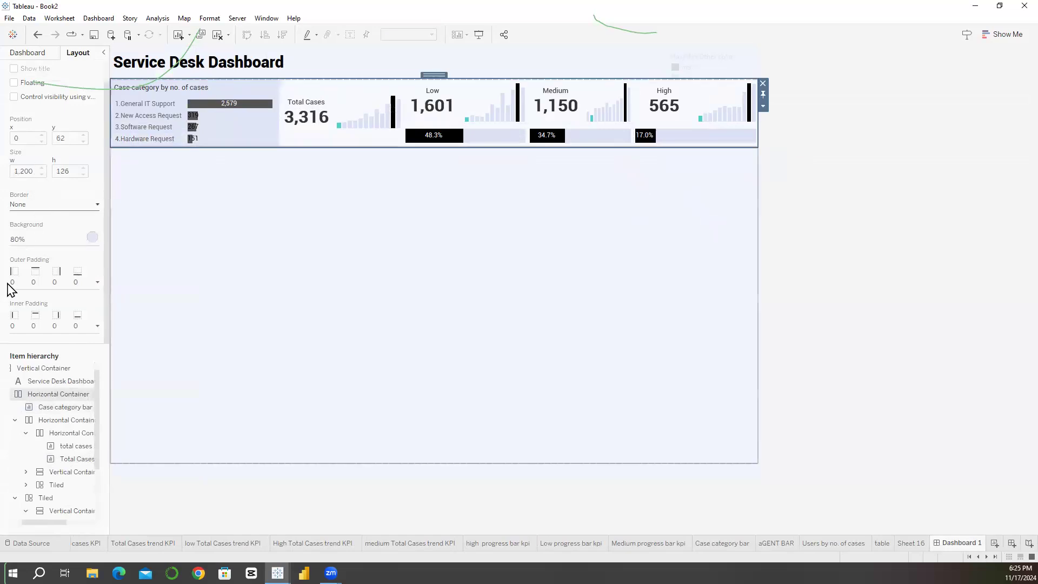
click(56, 204)
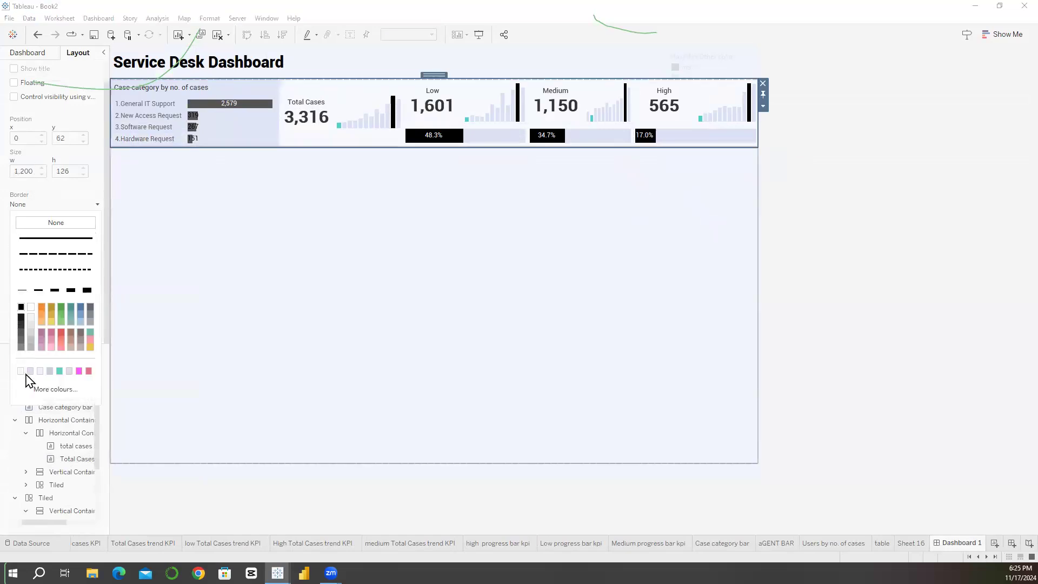
Step: Add outer padding on only the right side of the Total Cases horizontal container
click(290, 138)
click(303, 98)
double_click(305, 75)
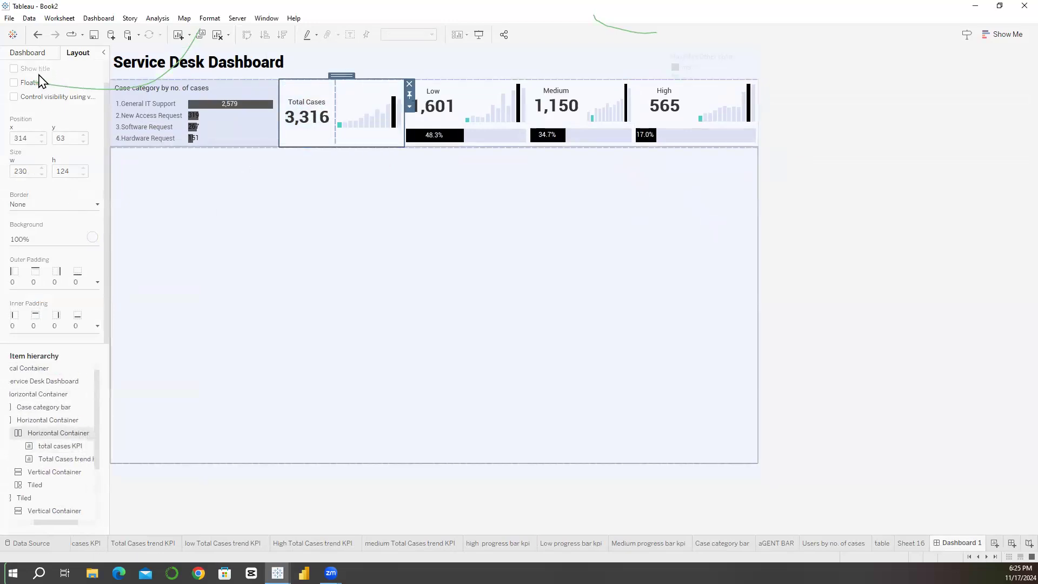
click(71, 328)
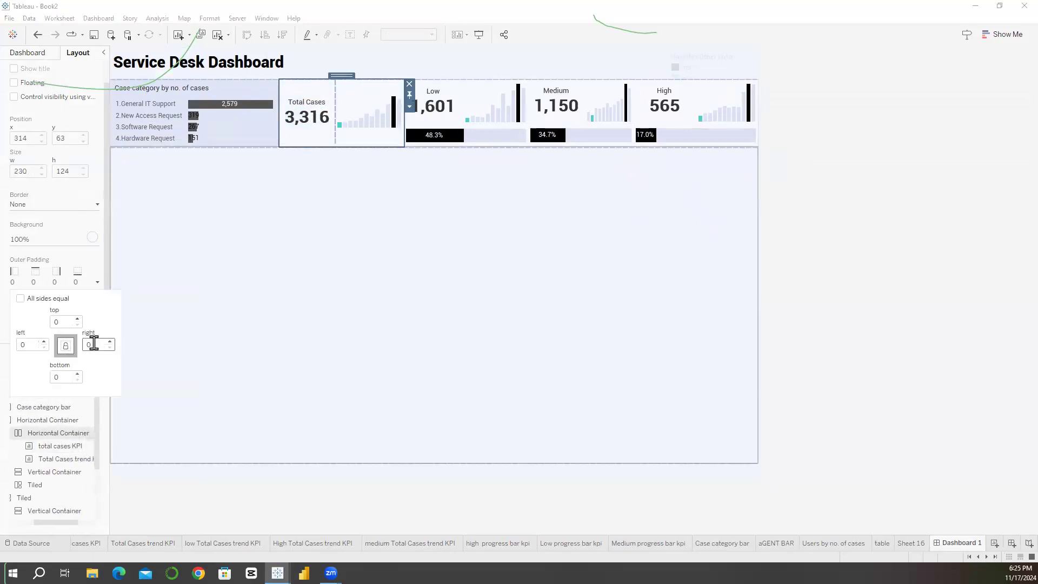
click(301, 308)
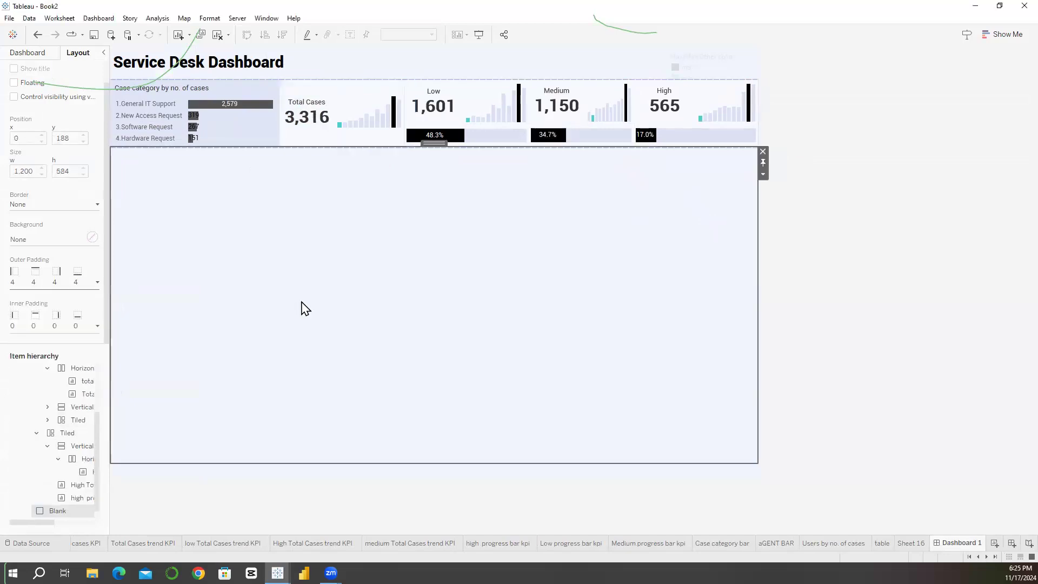
Step: Set the right outer padding of the Low vertical container to 1, leaving its other sides at 0
click(454, 109)
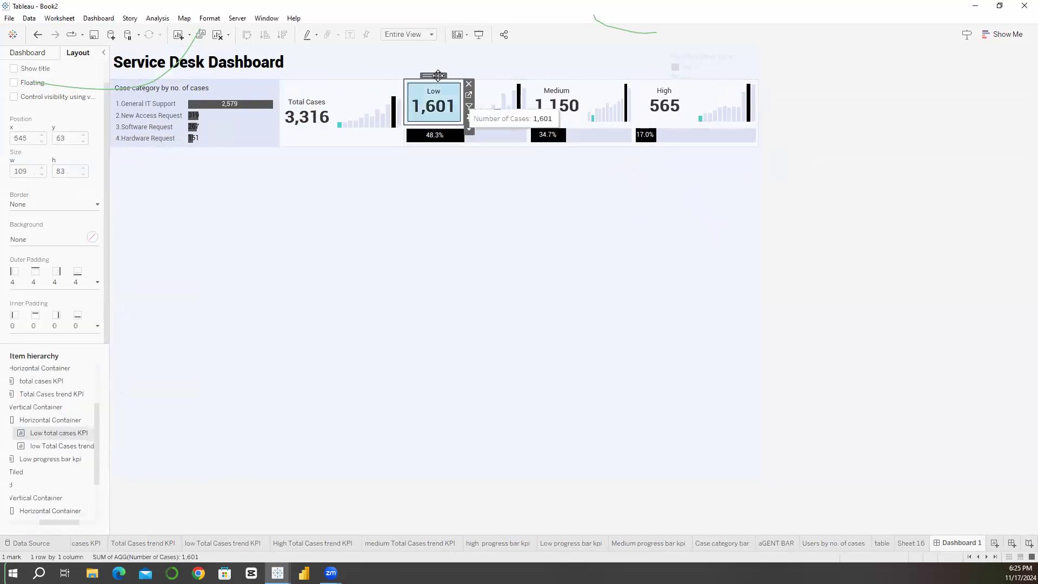
double_click(438, 77)
double_click(466, 79)
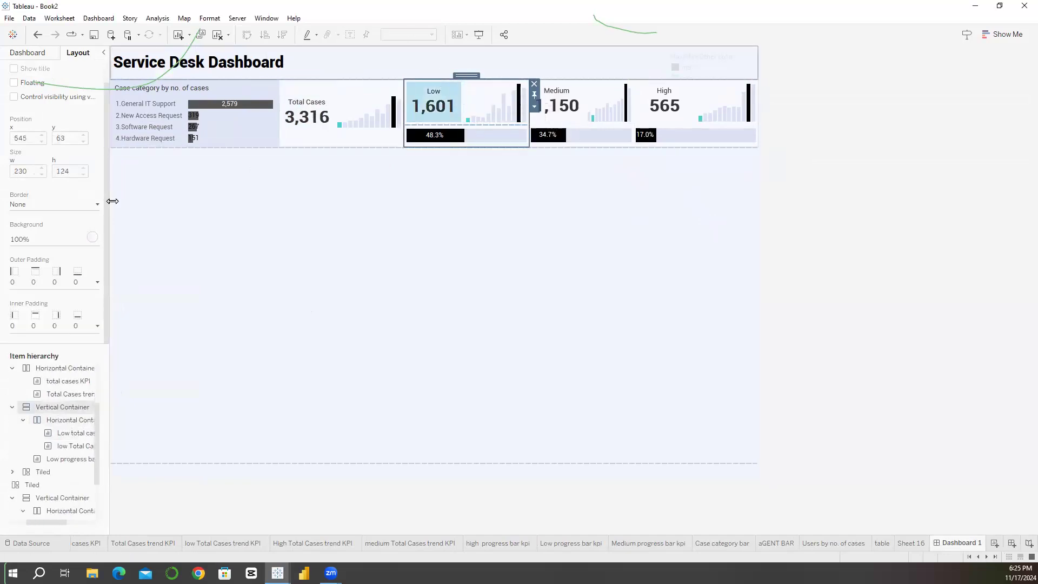
click(54, 283)
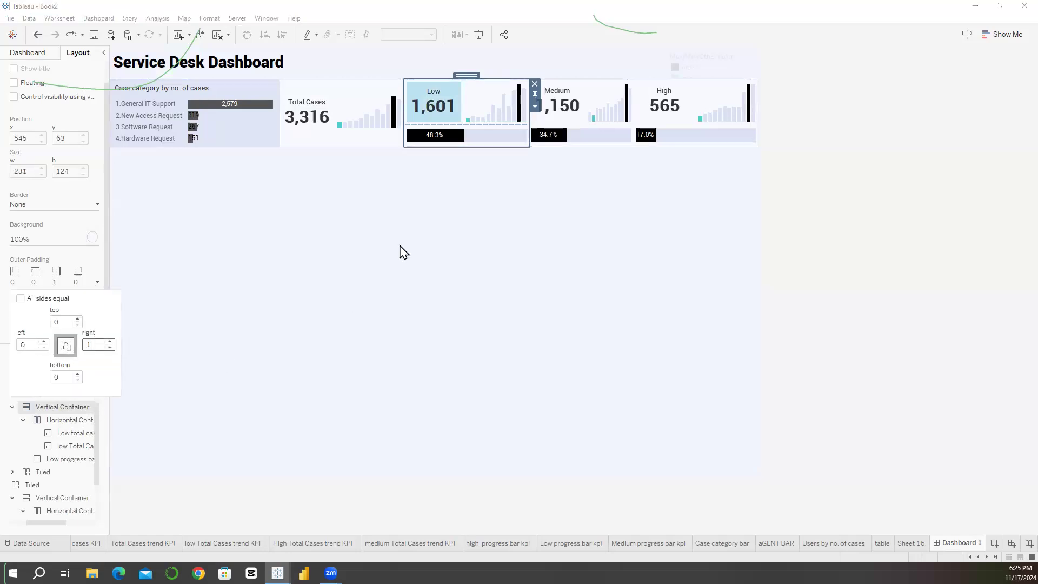
Step: Add outer padding on only the right side of the tiled container holding the Medium KPI, trend chart and progress bar
click(565, 108)
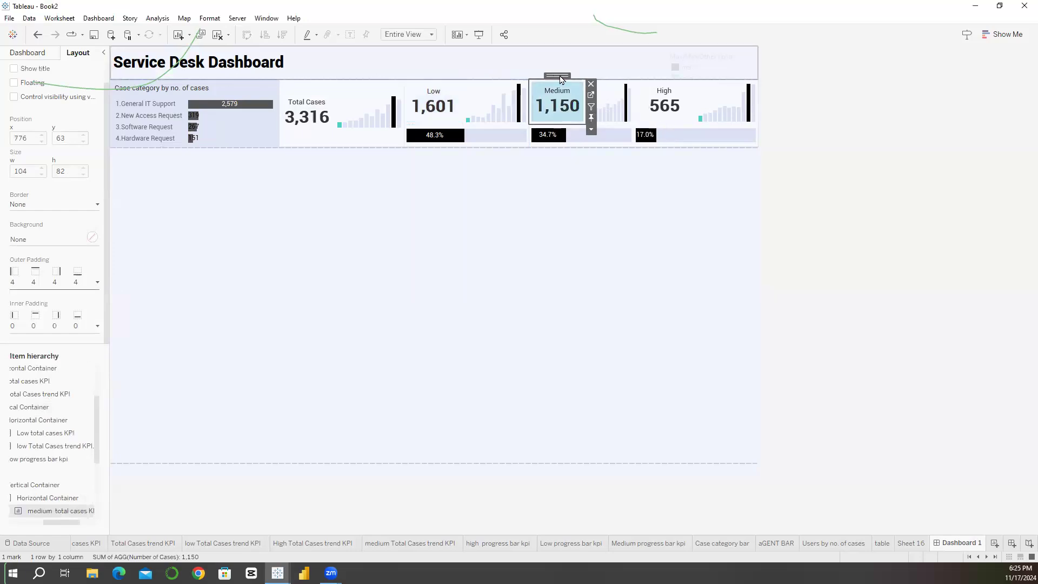
double_click(560, 75)
double_click(576, 76)
click(54, 283)
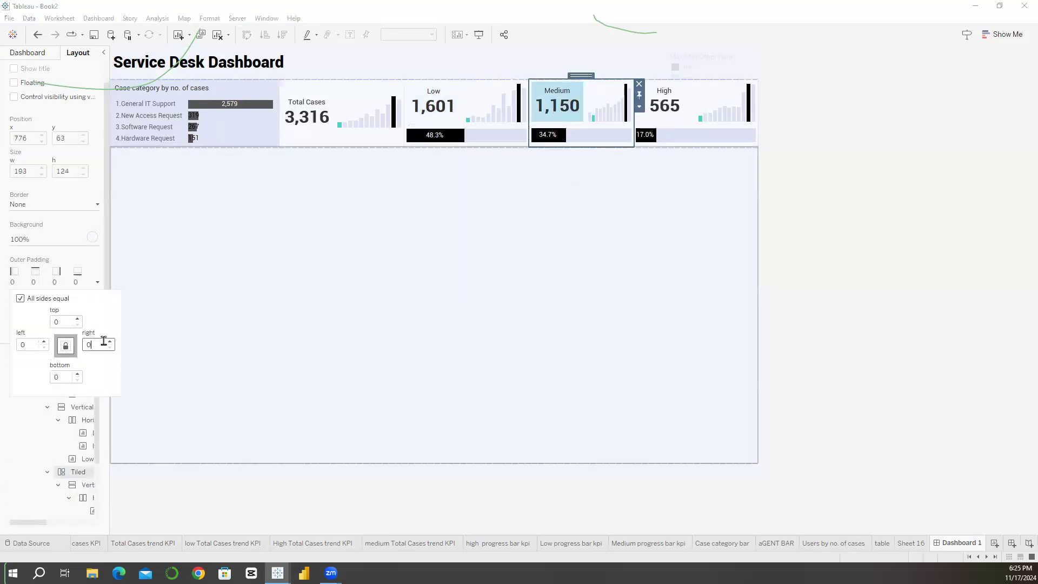
click(261, 389)
click(549, 117)
click(359, 218)
Step: Preview the dashboard in presentation mode and return to editing
click(267, 18)
key(F7)
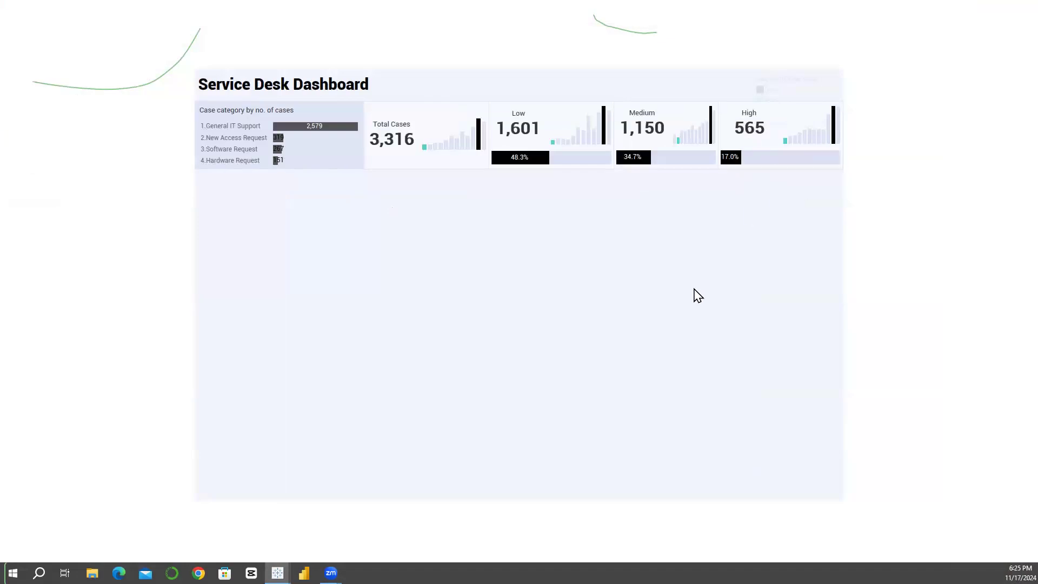
key(Escape)
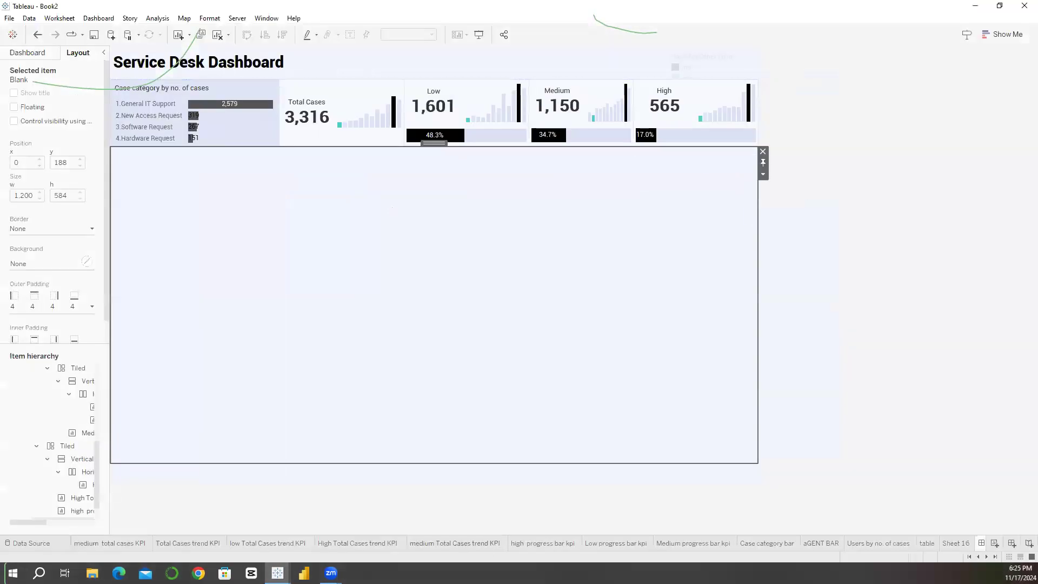
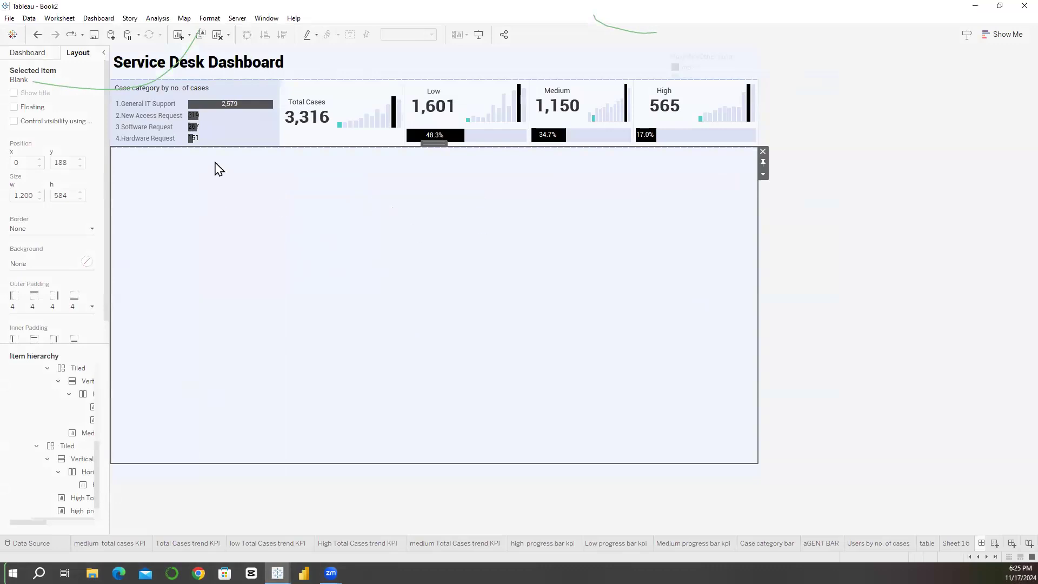
Step: Add a horizontal container below the KPI row and delete the blank object beneath it so the container fills the lower area
click(27, 52)
drag(32, 399, 234, 195)
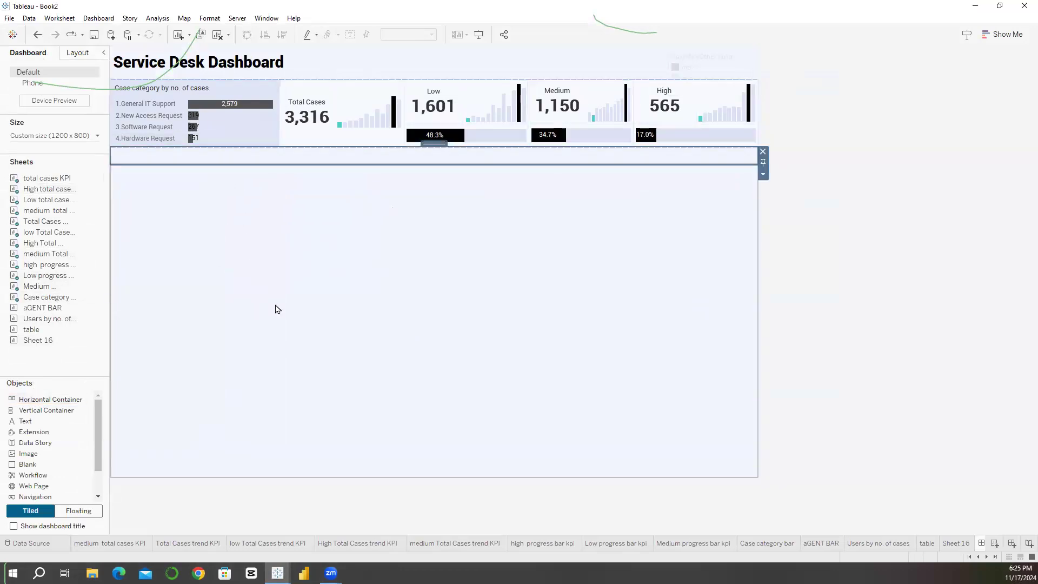
click(411, 233)
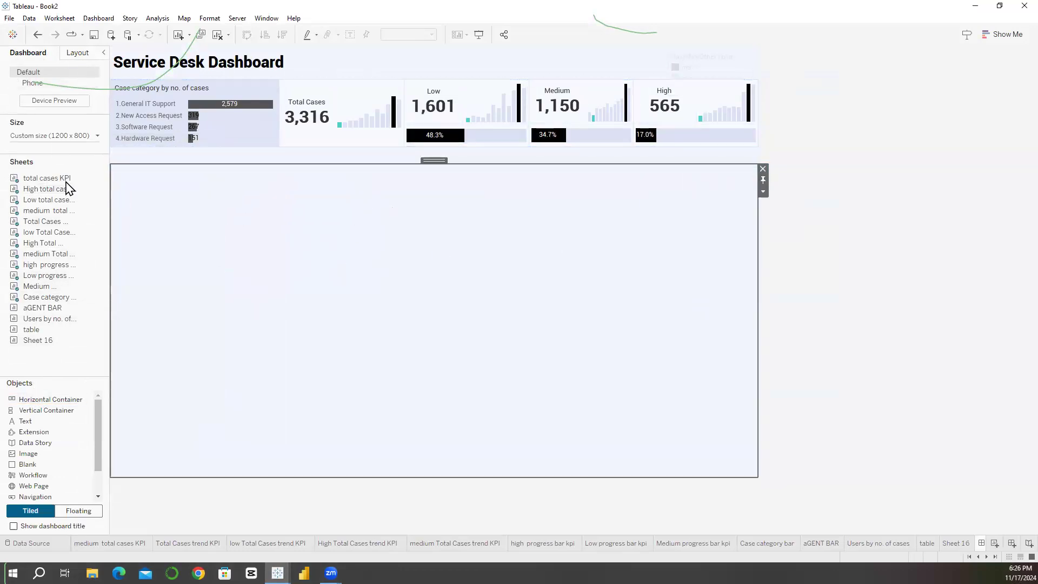
click(77, 52)
click(58, 499)
click(57, 511)
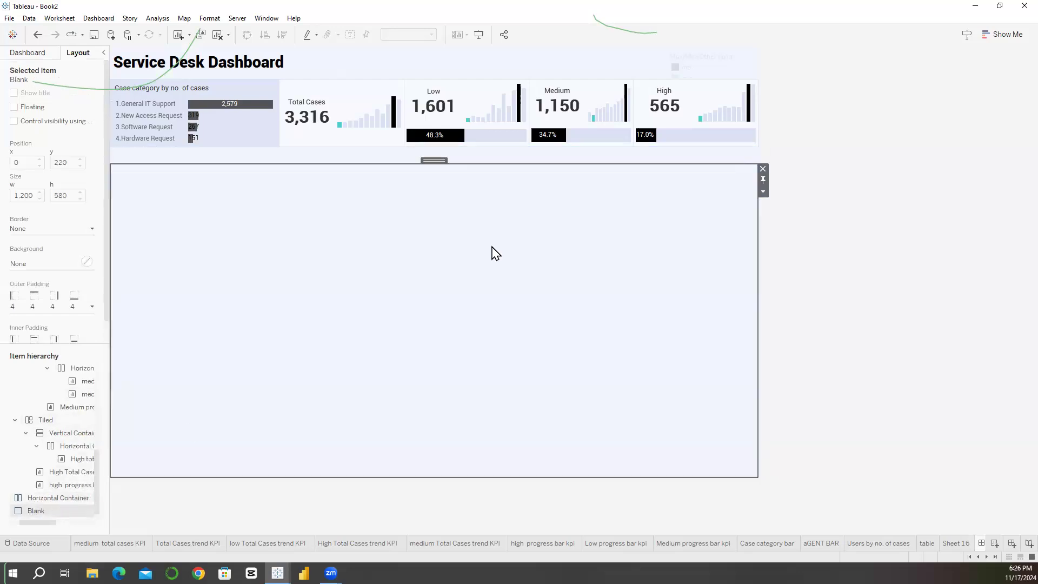
click(763, 169)
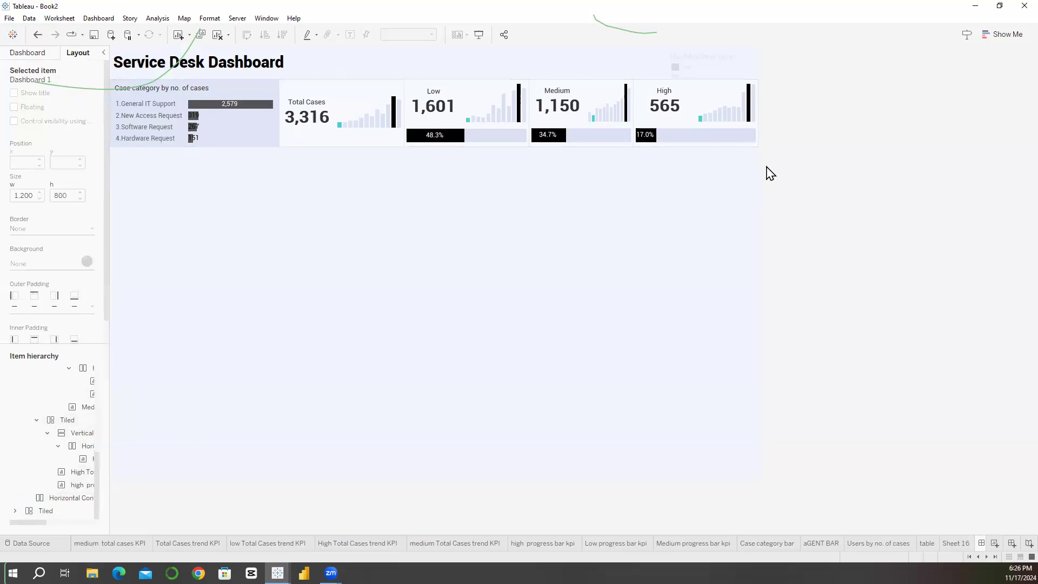
click(423, 274)
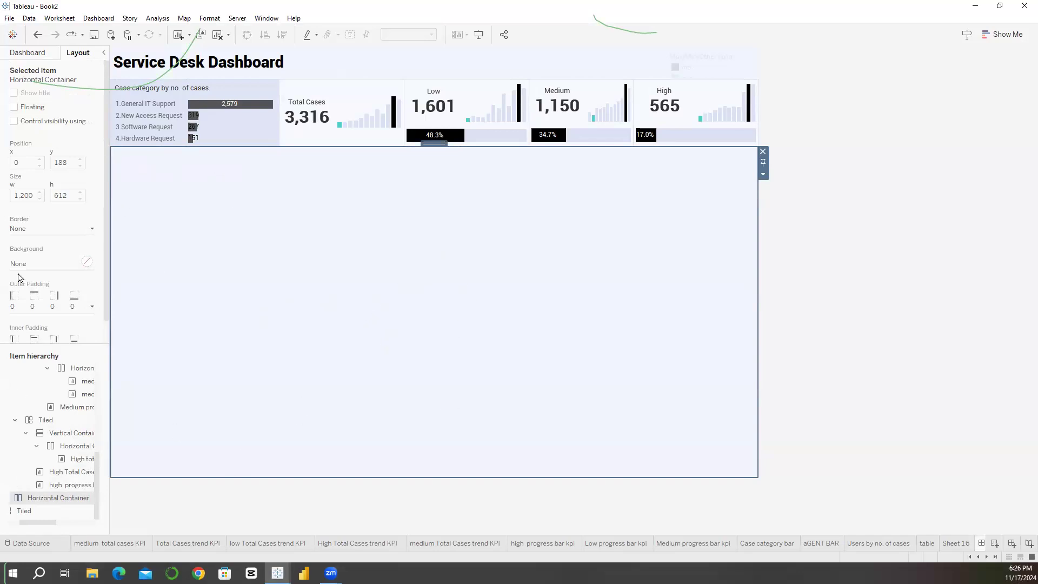
Step: Place a blank, a vertical container and a horizontal container side by side in the lower horizontal container, with the vertical one at the start
click(24, 58)
drag(31, 463, 206, 394)
mouse_move(38, 413)
mouse_down()
mouse_move(111, 181)
mouse_move(128, 156)
mouse_up()
drag(51, 399, 744, 301)
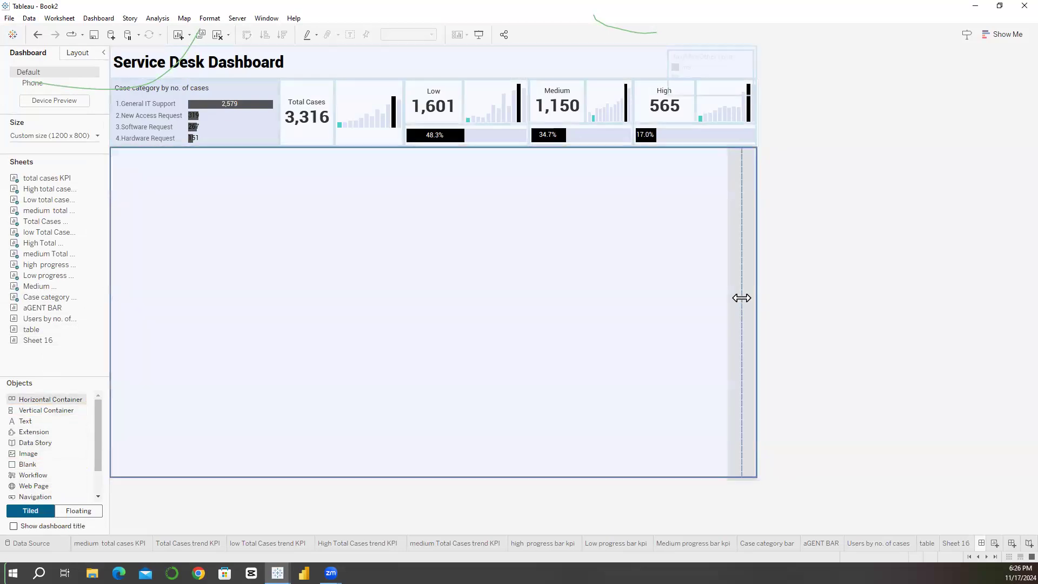
click(335, 304)
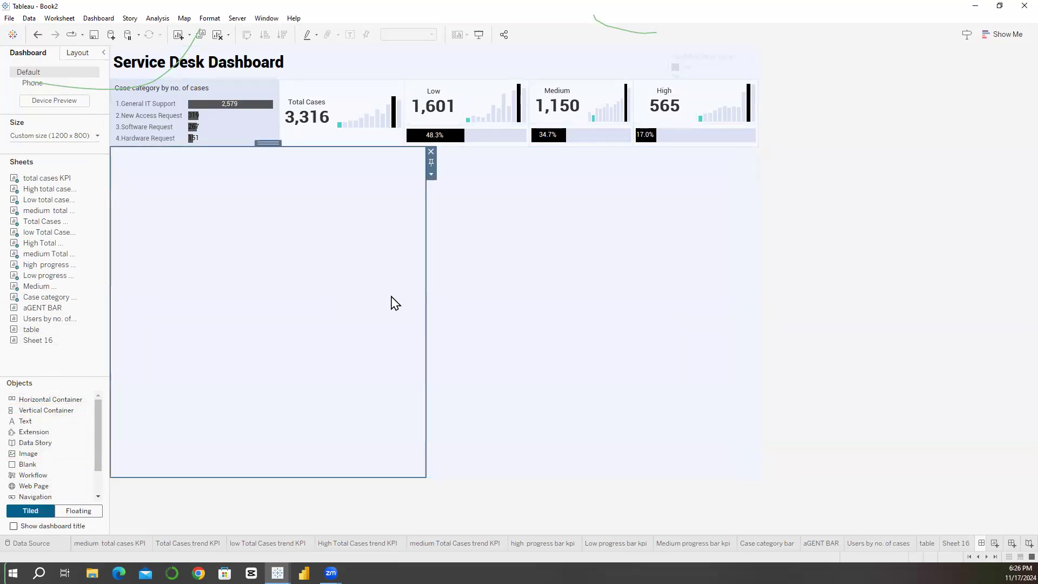
Step: Narrow the vertical container to about 316 px wide and delete the blank beside the inner horizontal container
drag(422, 320, 281, 322)
click(440, 318)
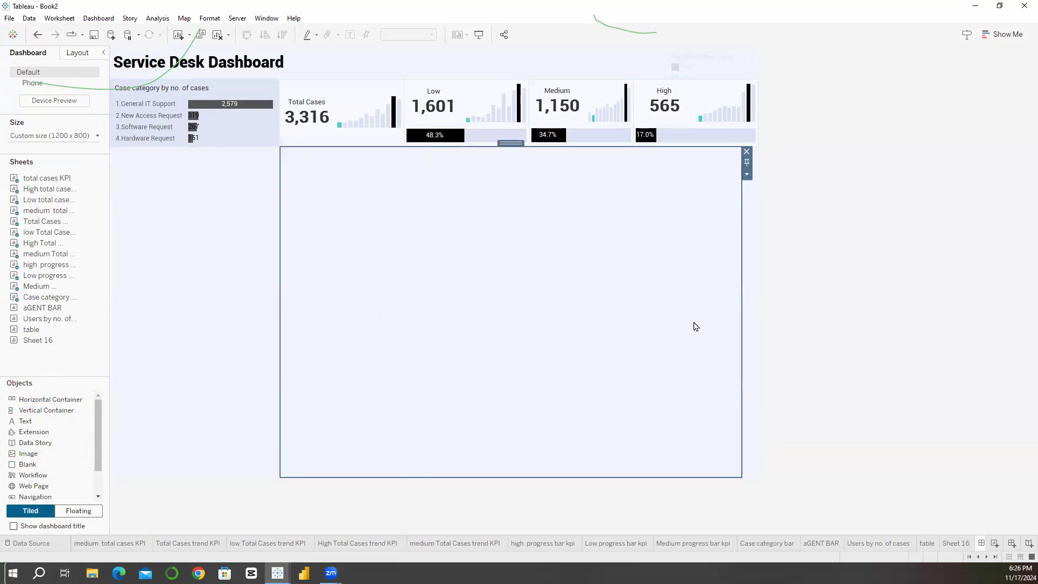
click(754, 334)
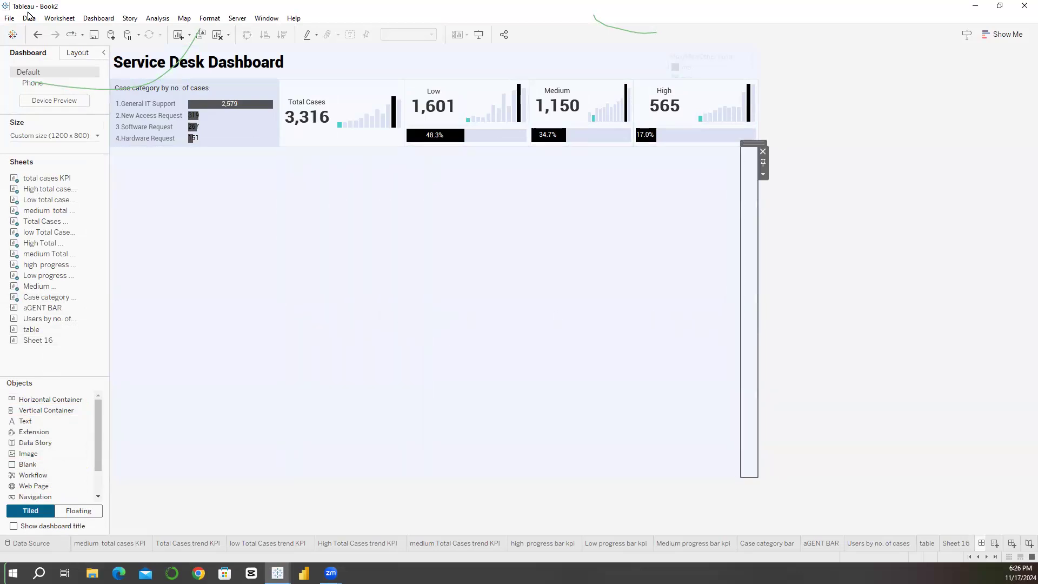
click(77, 53)
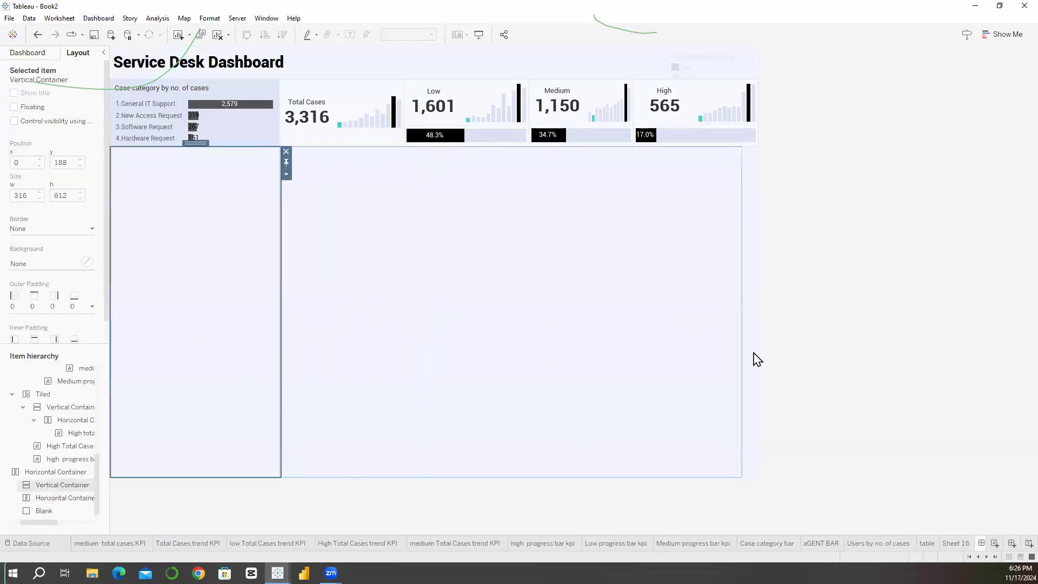
click(763, 151)
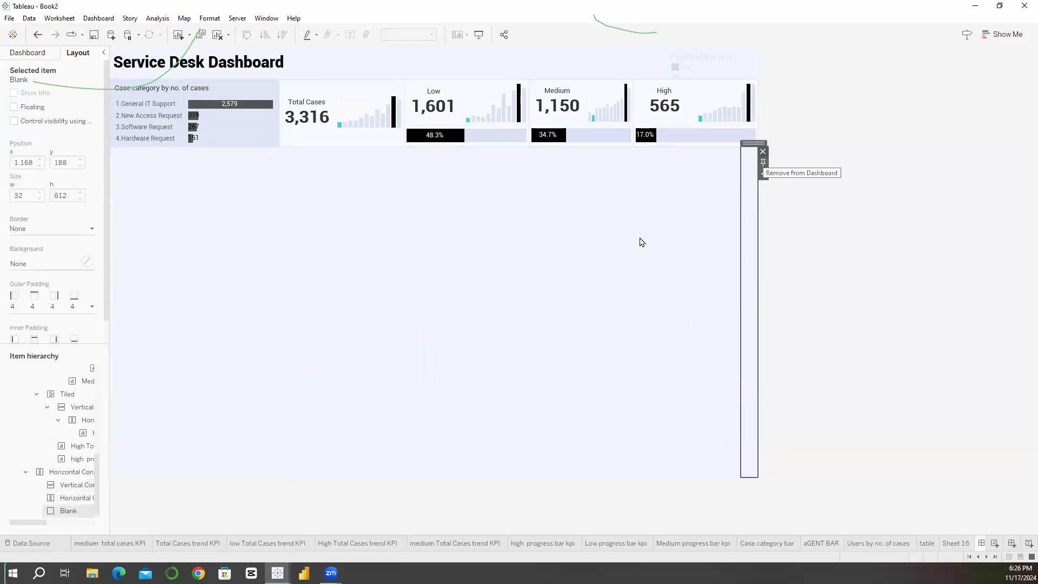
click(420, 173)
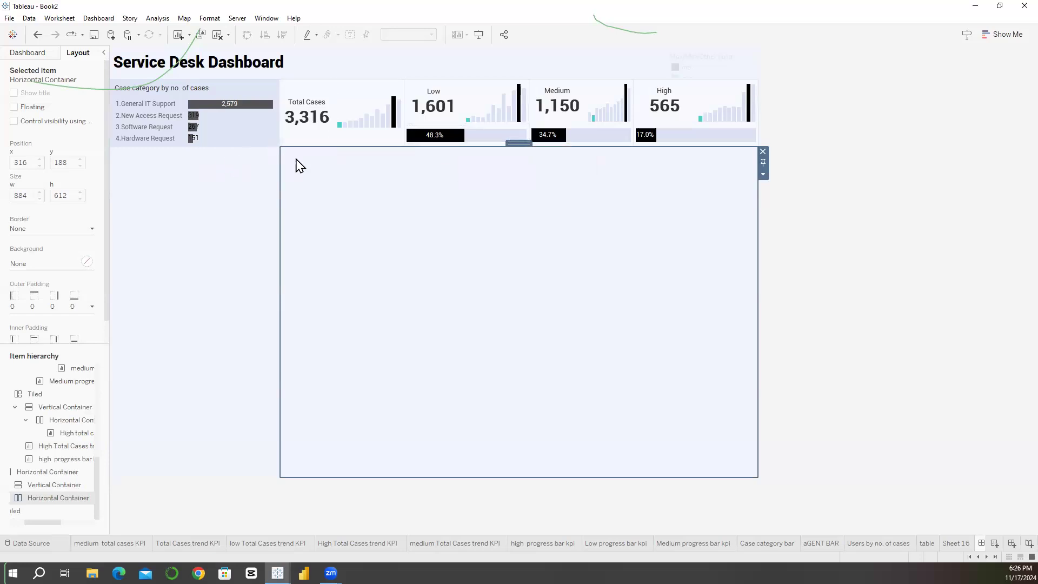
Step: Set the top outer padding of the lower parent horizontal container to 20
double_click(519, 143)
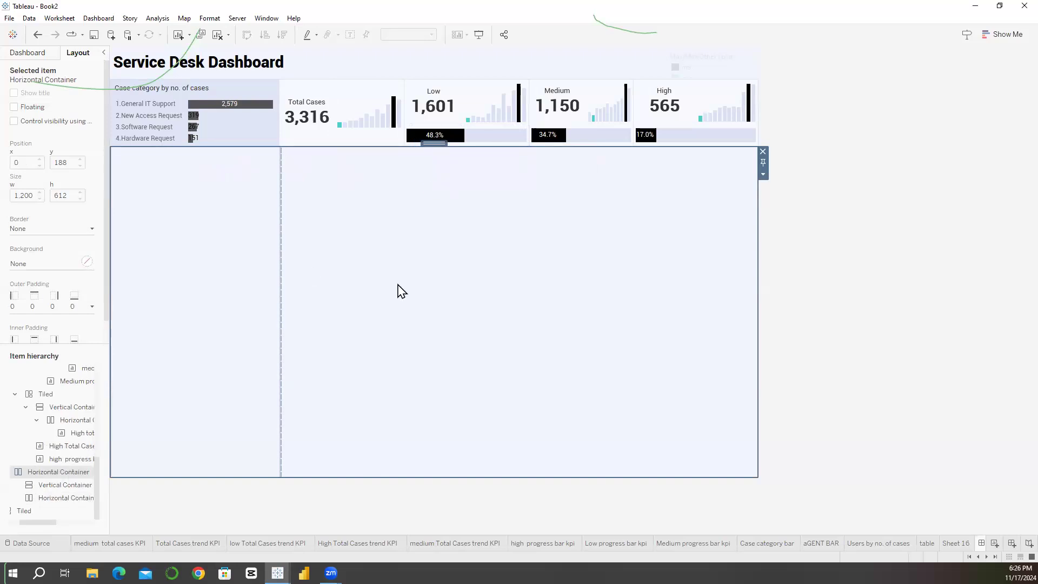
click(78, 307)
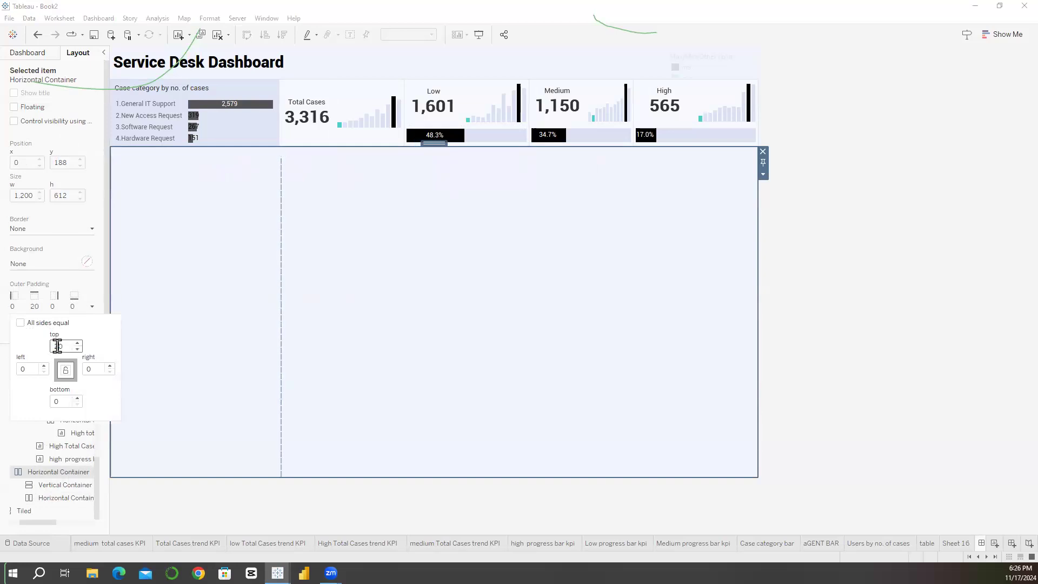
click(215, 175)
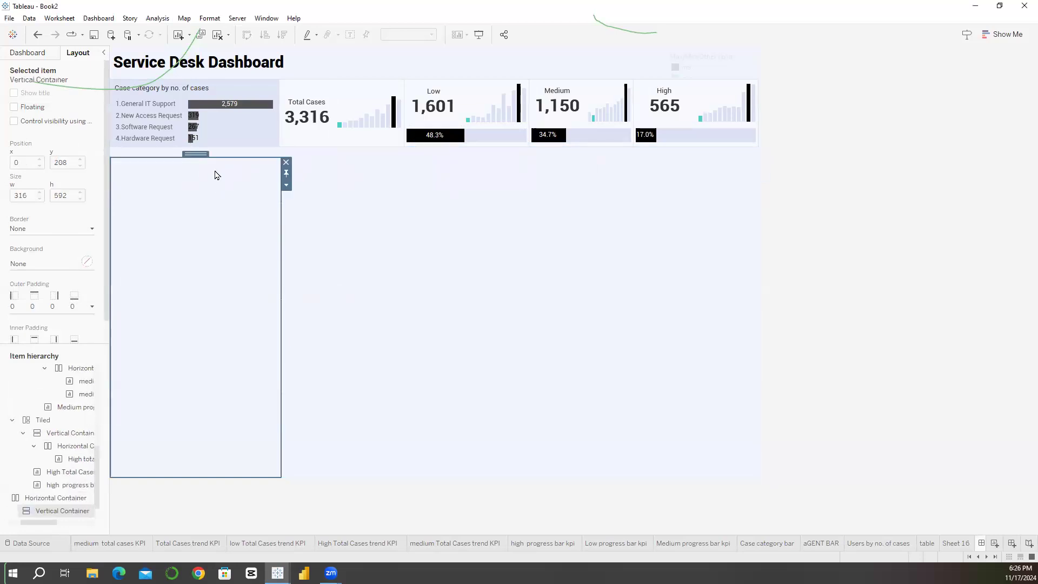
click(343, 203)
Step: Place the aGENT BAR sheet in the vertical container and stack the Users by no. of cases sheet below it
click(239, 223)
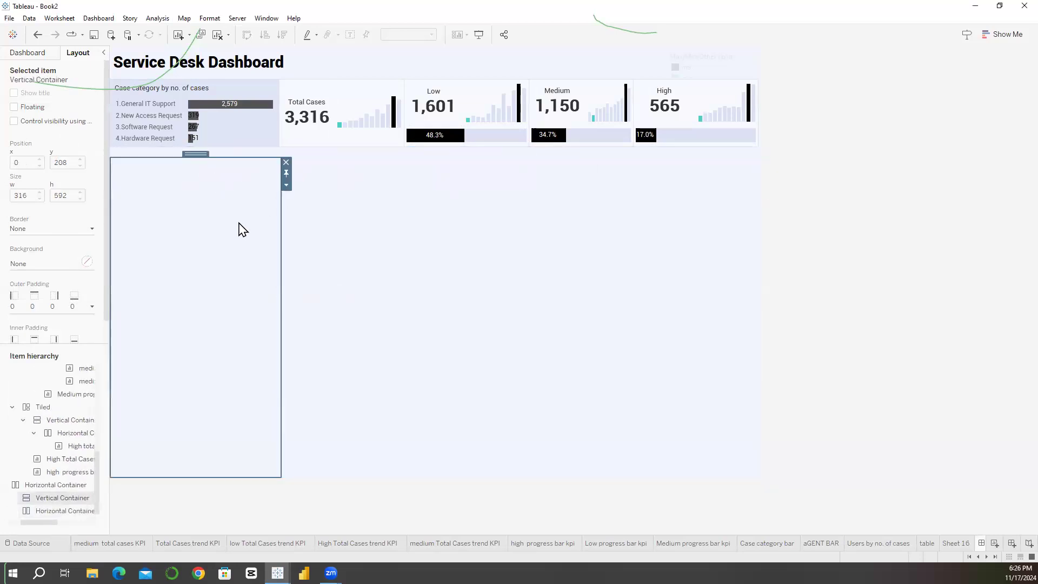
click(34, 53)
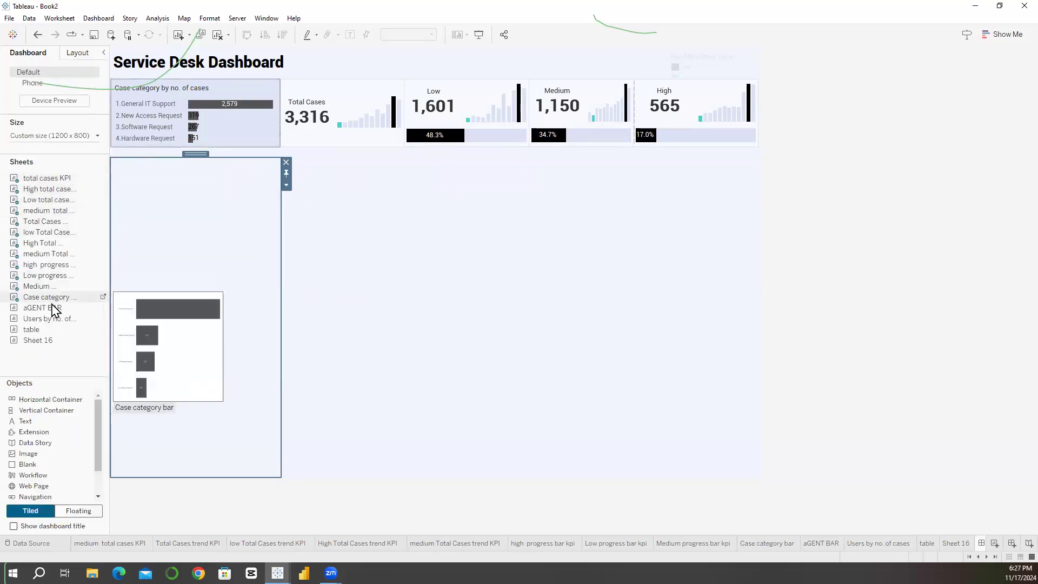
drag(46, 310, 170, 266)
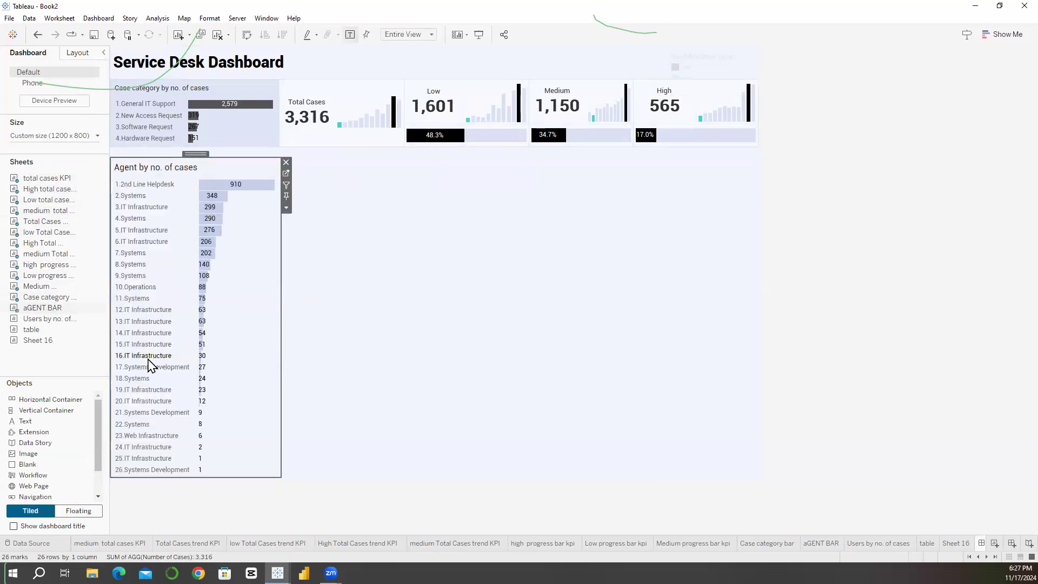
drag(75, 323, 183, 423)
drag(165, 342, 171, 313)
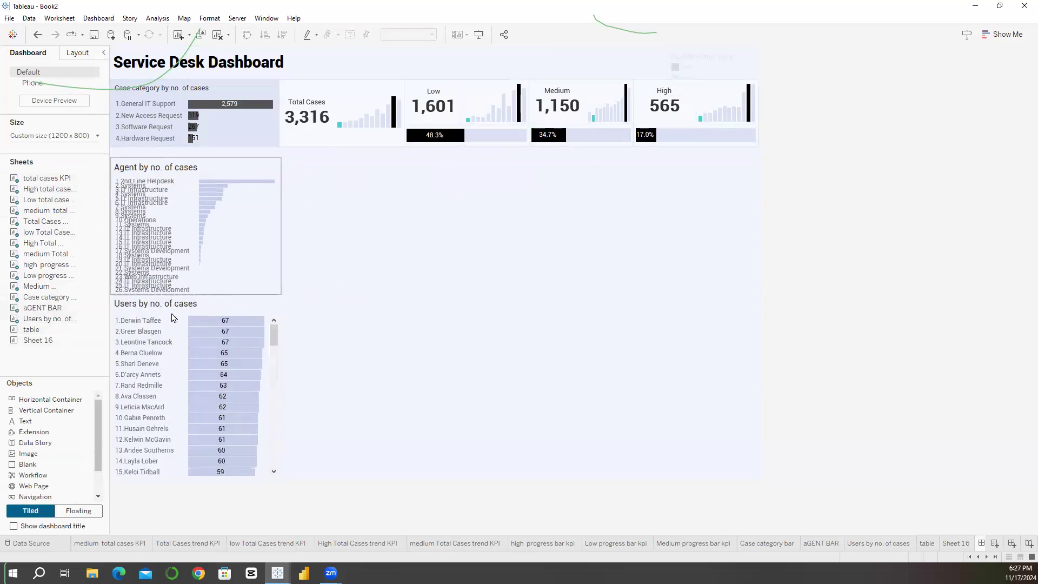
Step: Set the Agent by no. of cases chart's fit to Standard and make it slightly taller than the users chart
click(242, 264)
click(407, 35)
click(398, 45)
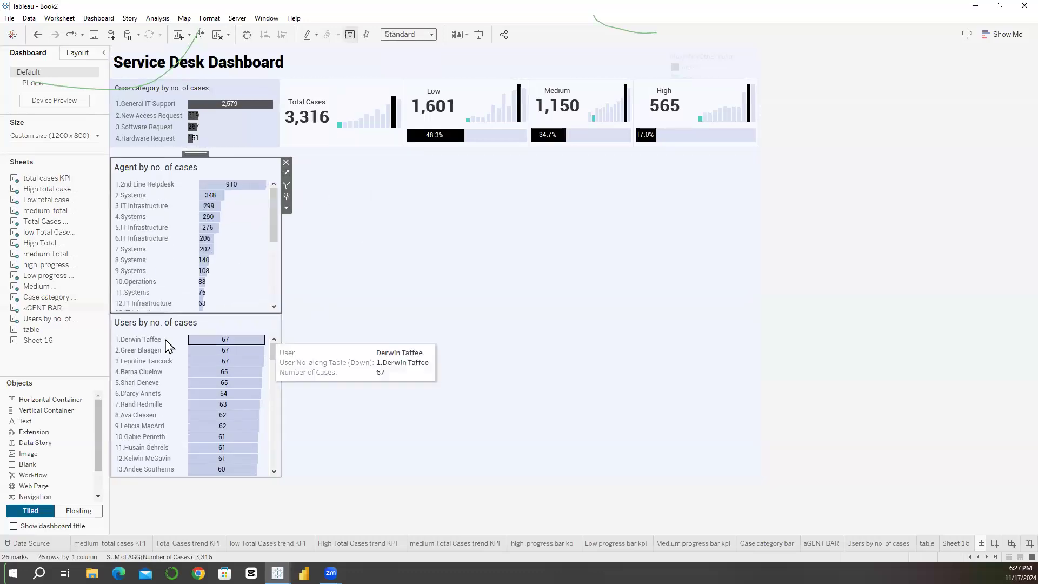
click(230, 330)
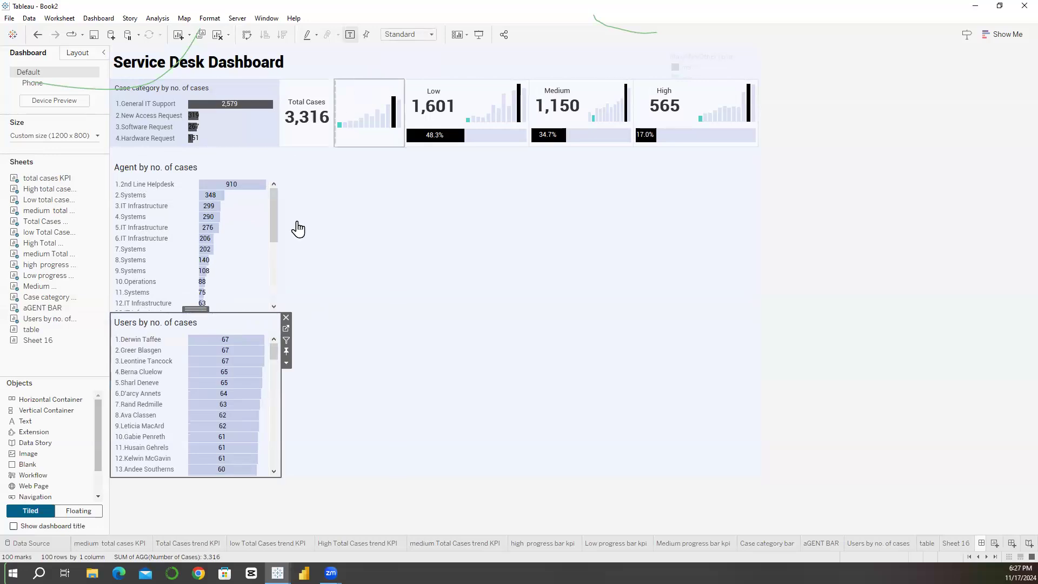
drag(230, 309, 229, 316)
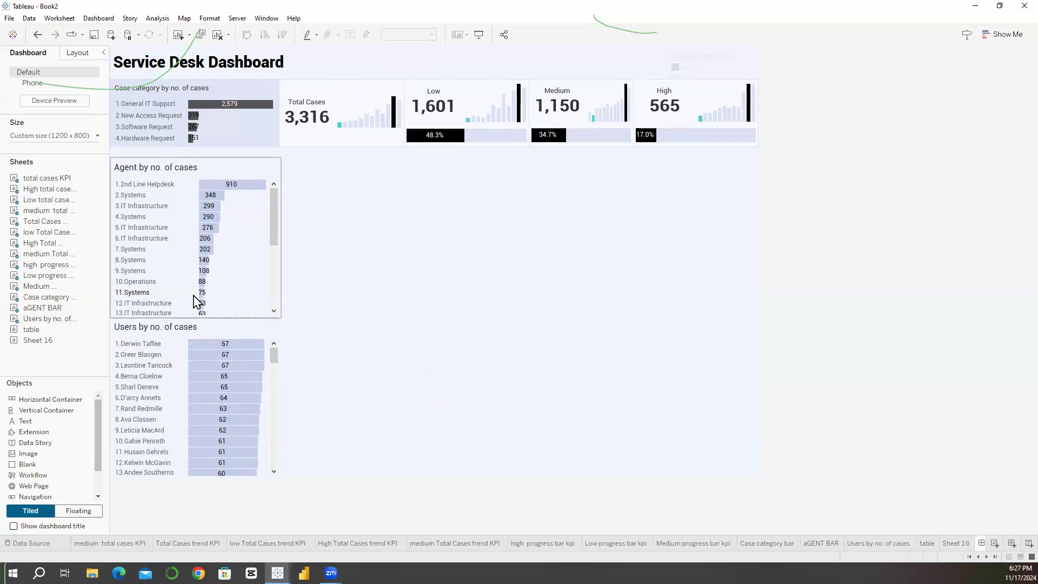
Step: Examine the custom background colour and HTML code of the horizontal container that holds the case category chart and KPIs
click(234, 139)
click(78, 52)
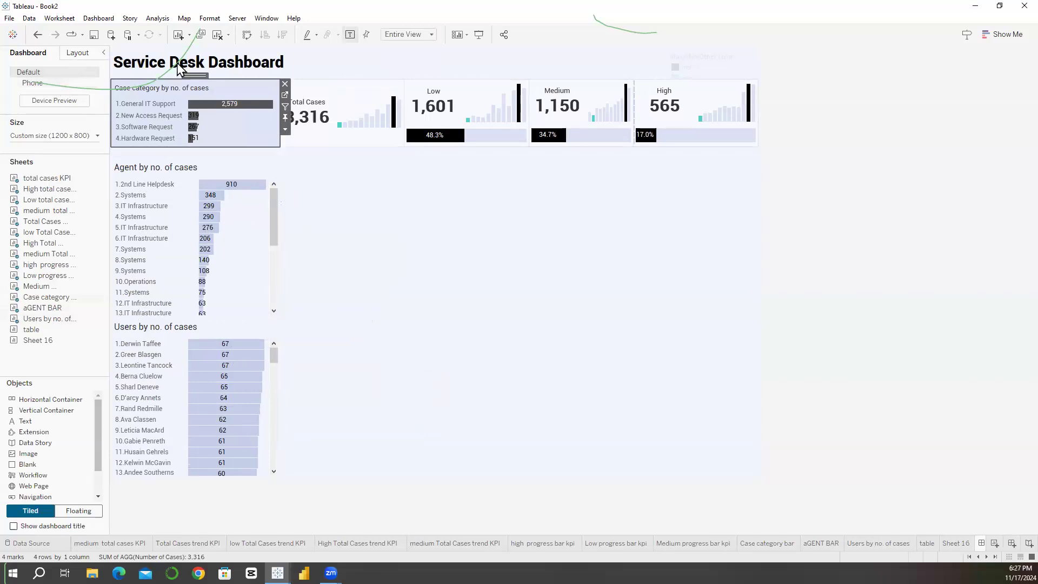
double_click(190, 77)
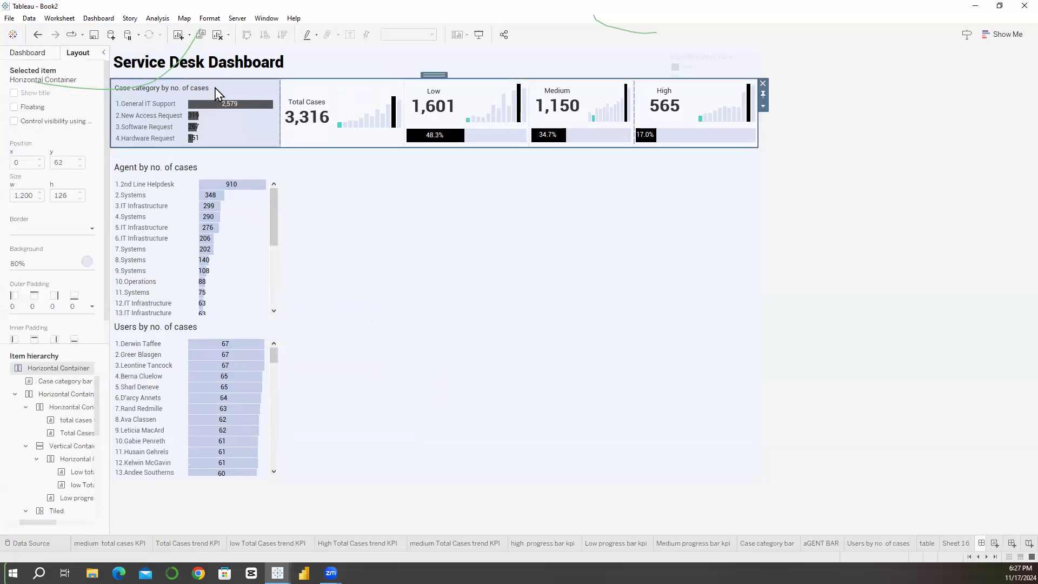
click(214, 89)
double_click(196, 76)
click(237, 90)
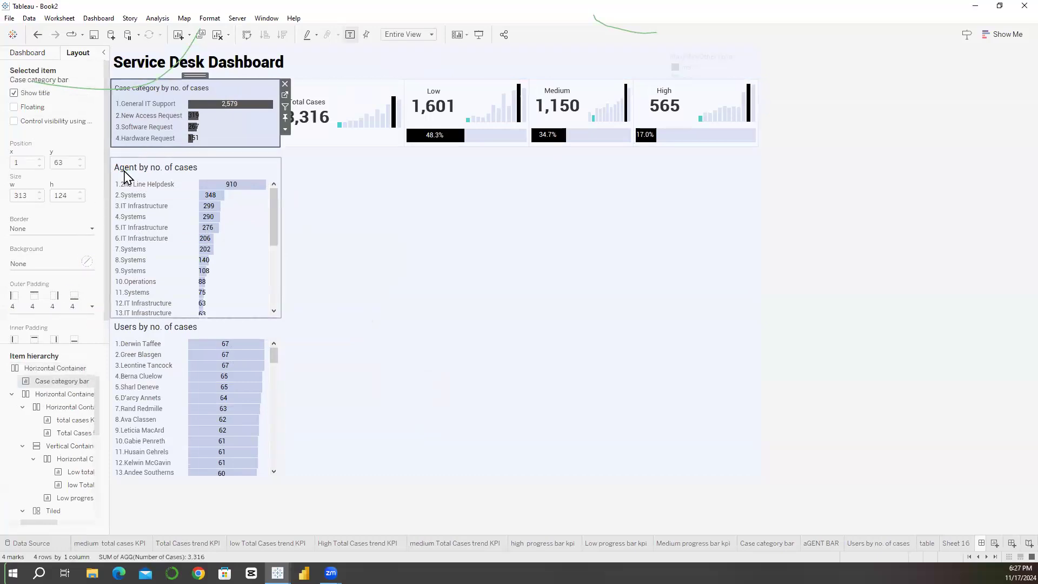
click(32, 369)
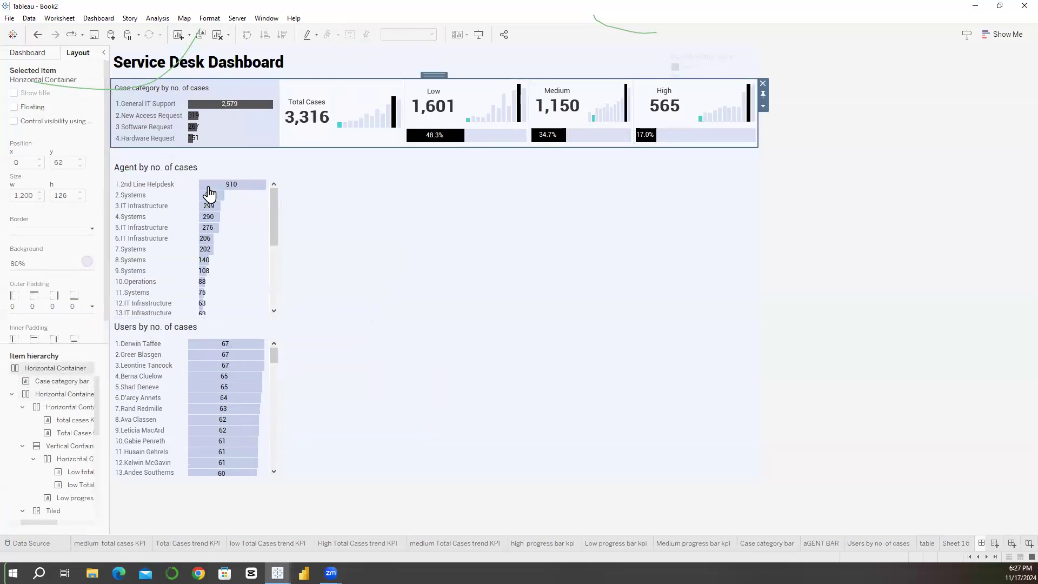
click(205, 87)
double_click(200, 75)
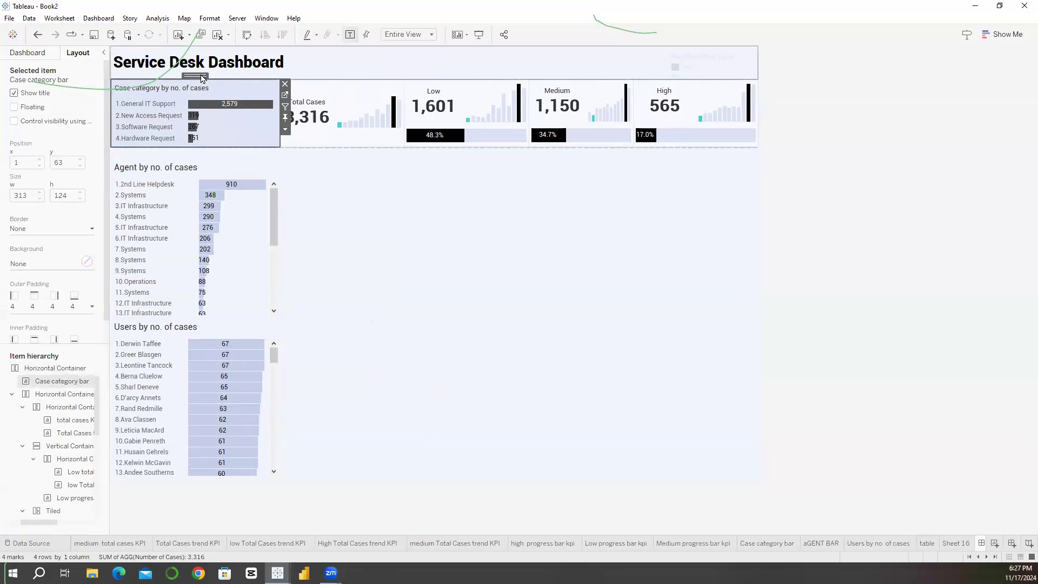
click(87, 262)
click(60, 382)
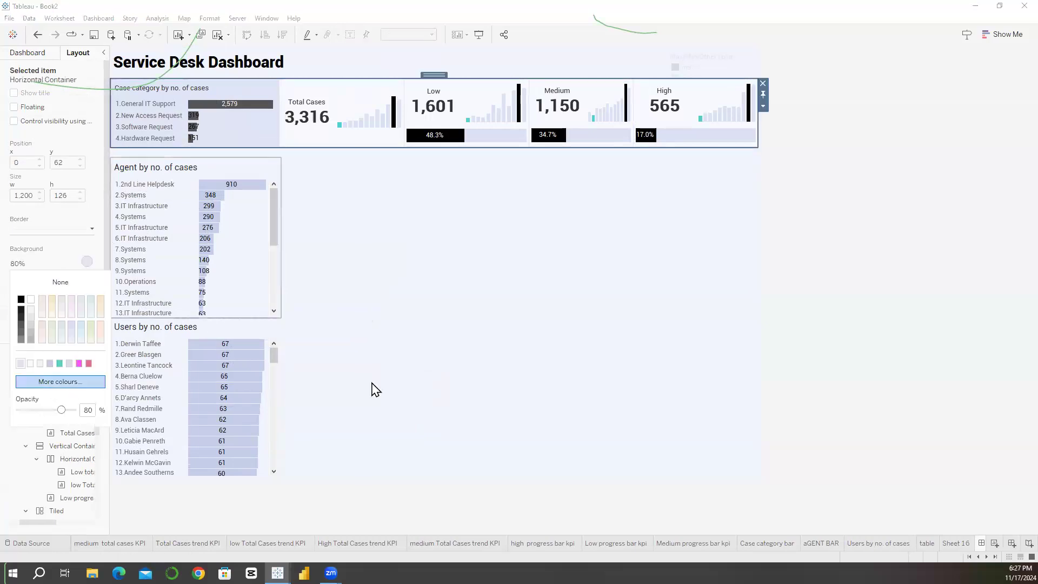
triple_click(612, 363)
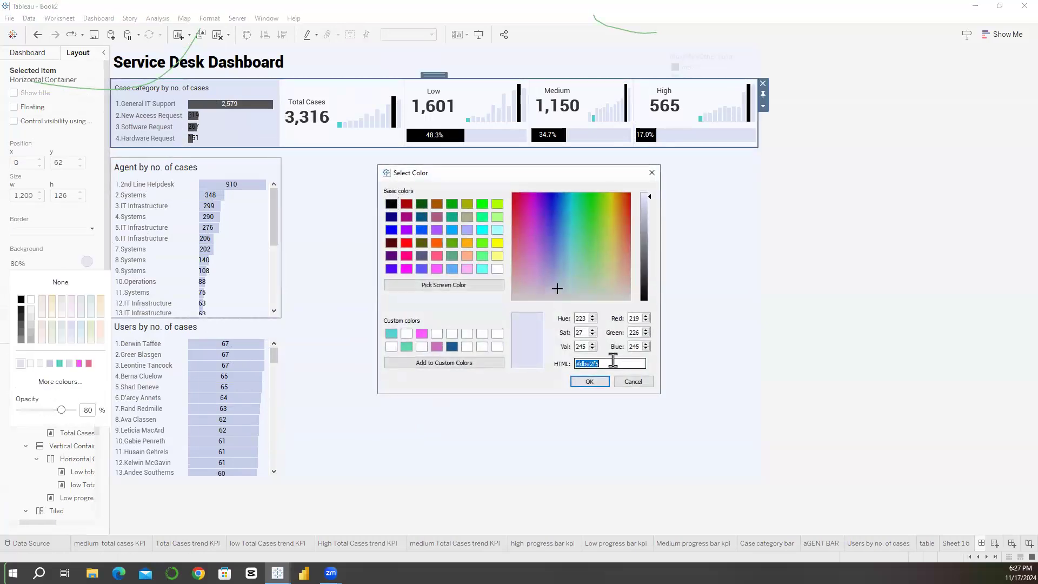
click(590, 382)
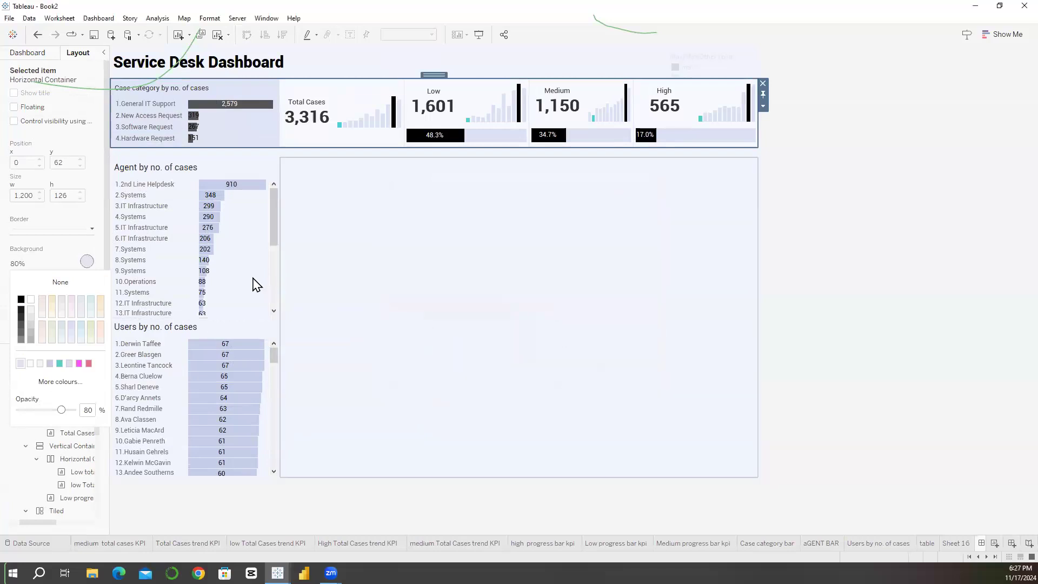
Step: Fill the vertical container holding the agent and users charts with the KPI row's custom background colour at 100% opacity
click(254, 283)
double_click(191, 155)
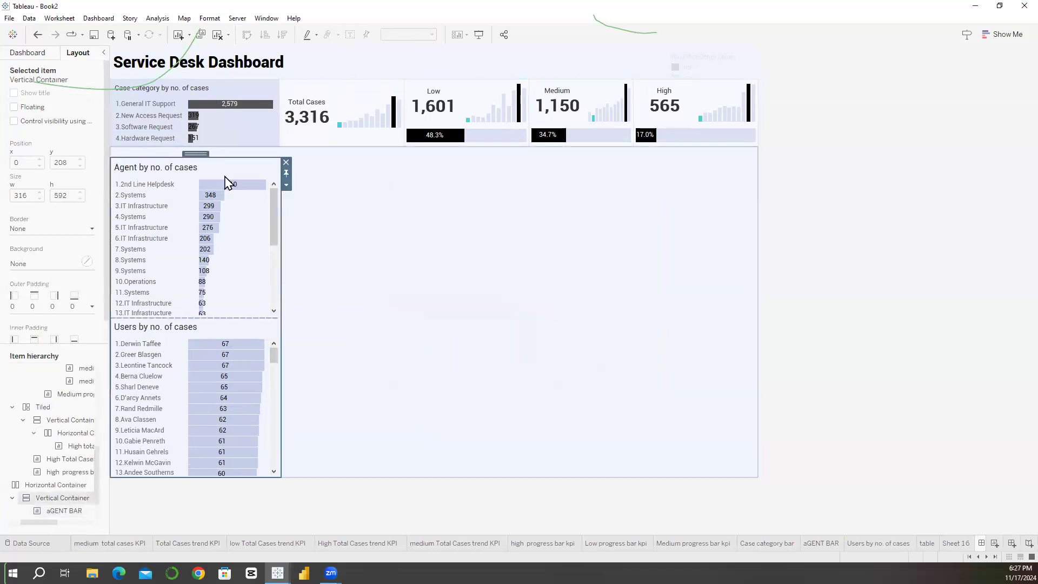
click(31, 262)
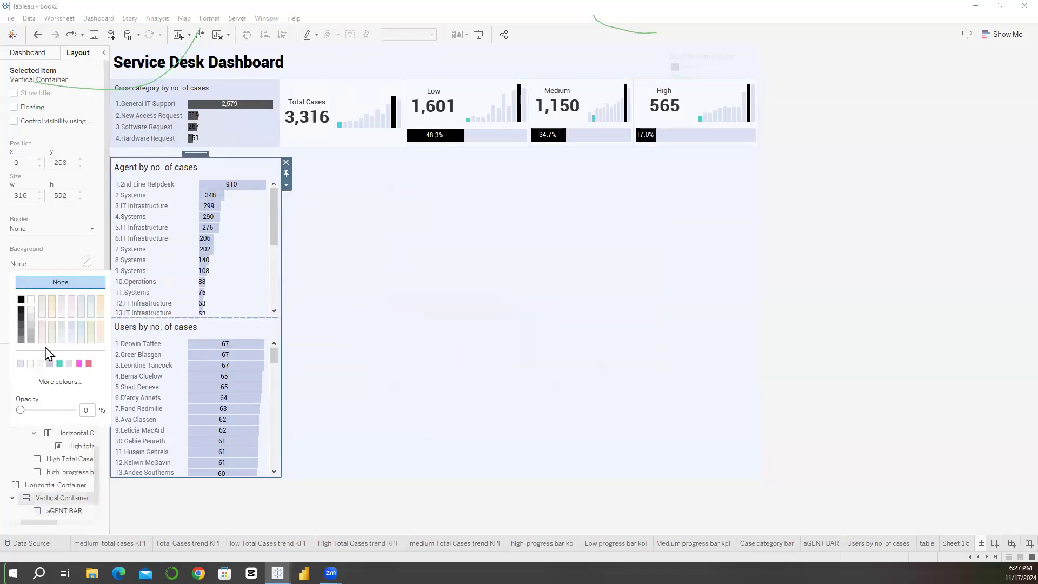
click(20, 364)
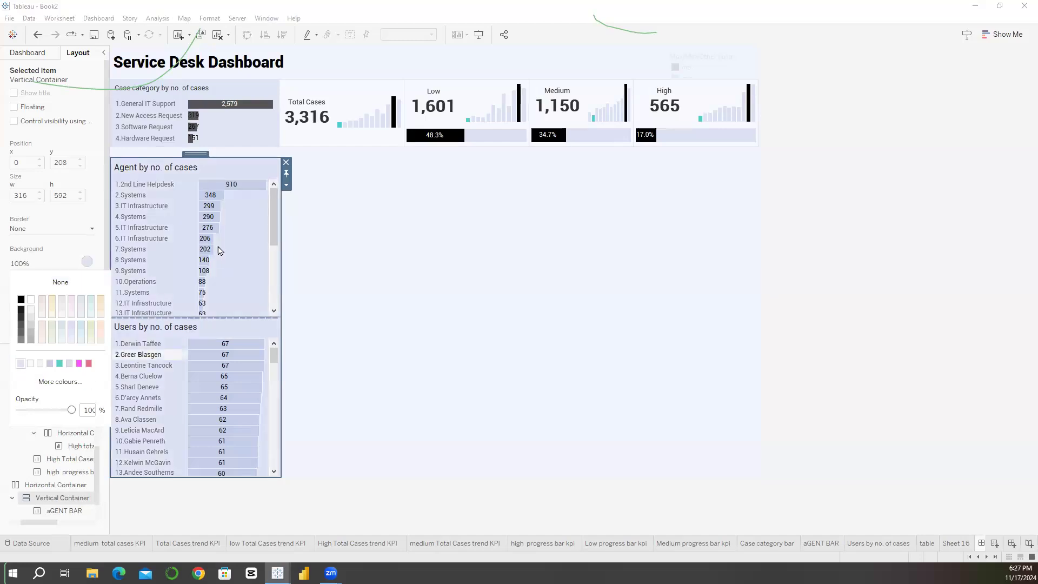
click(335, 400)
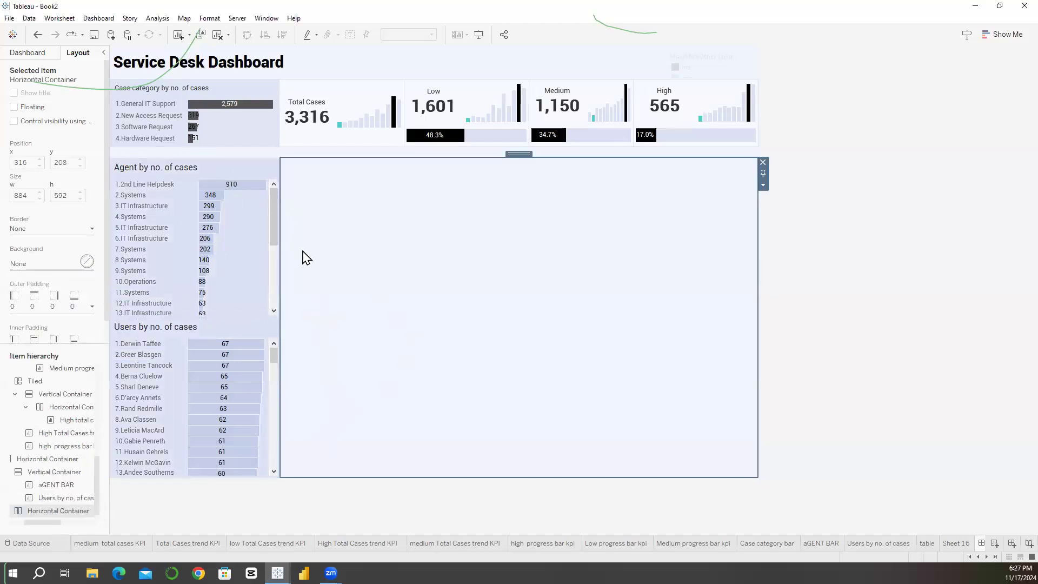
click(248, 250)
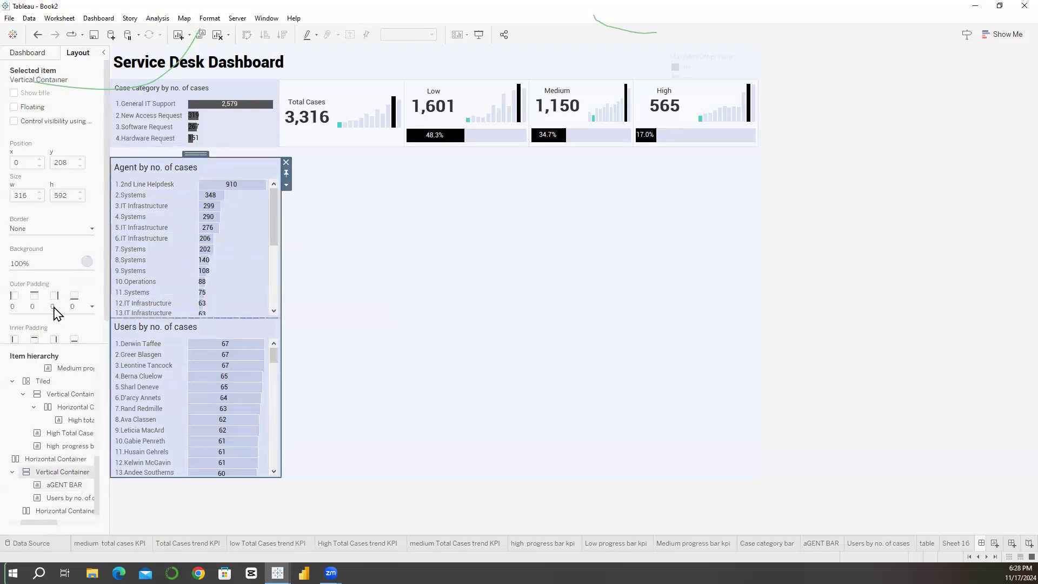
Step: Set the left and right inner padding of the vertical container holding the agent and users charts to 5
scroll(99, 317, down, 1)
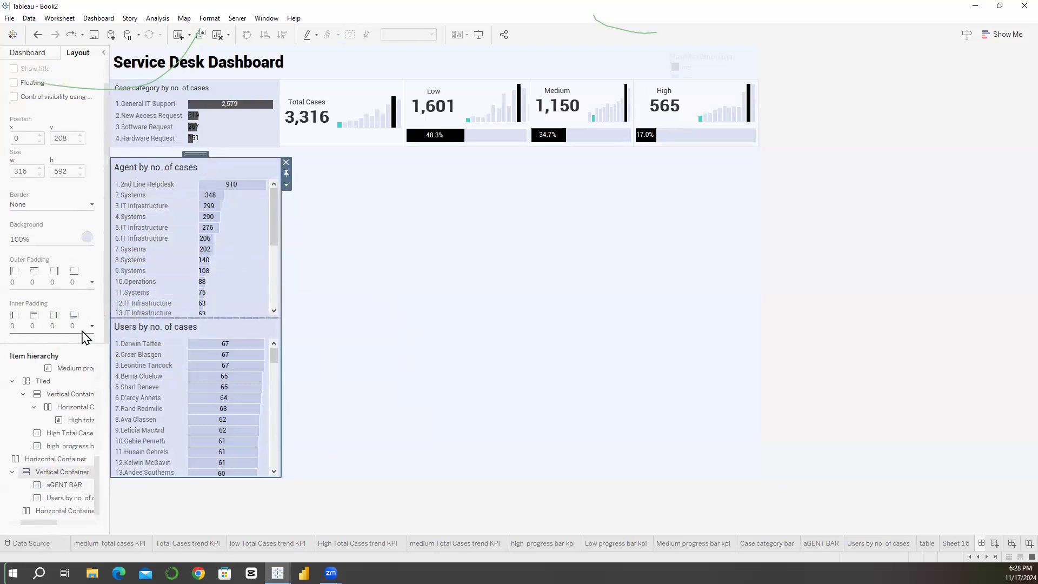
click(92, 325)
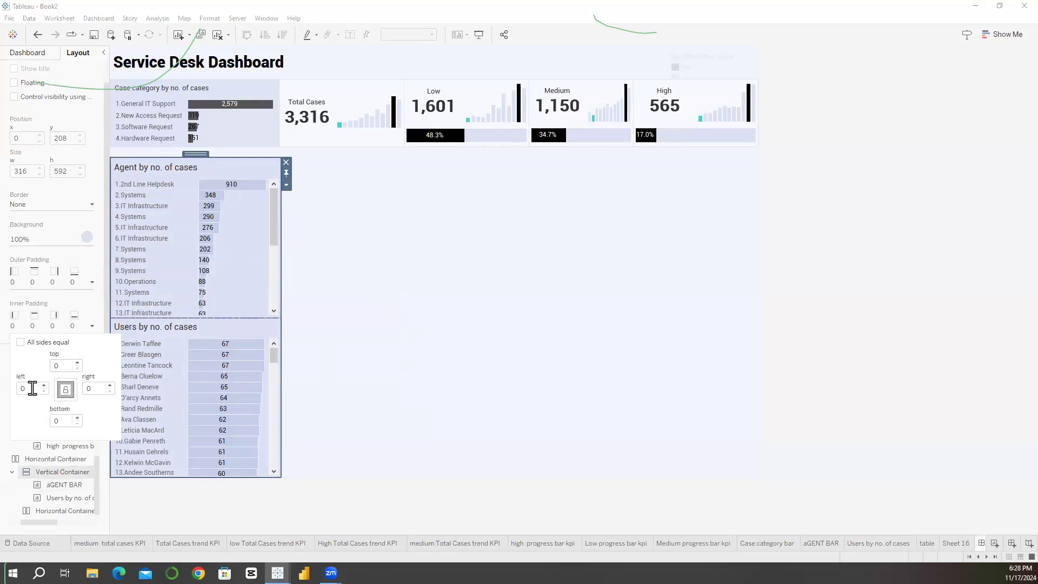
text(5)
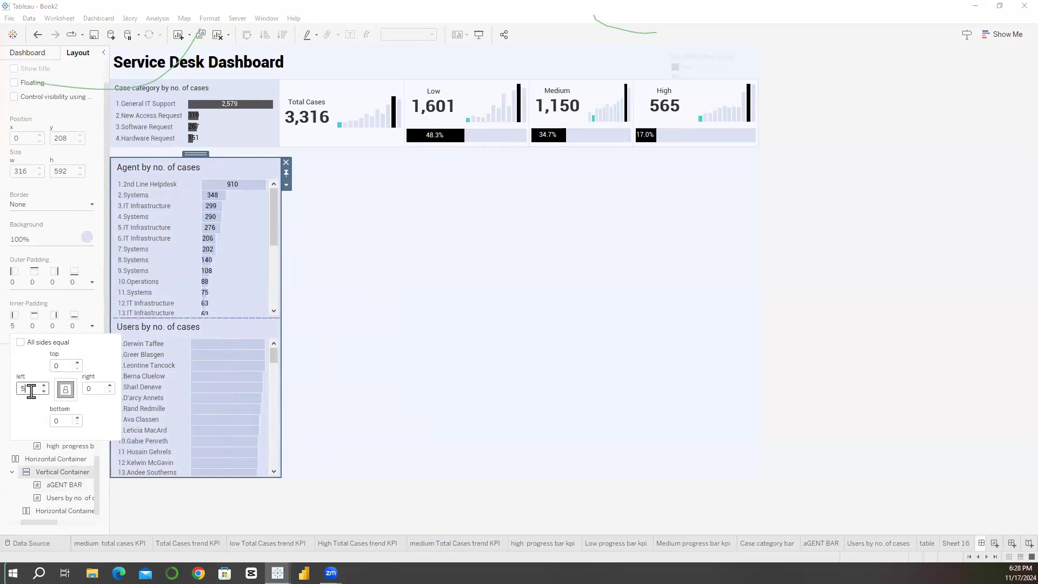
double_click(94, 390)
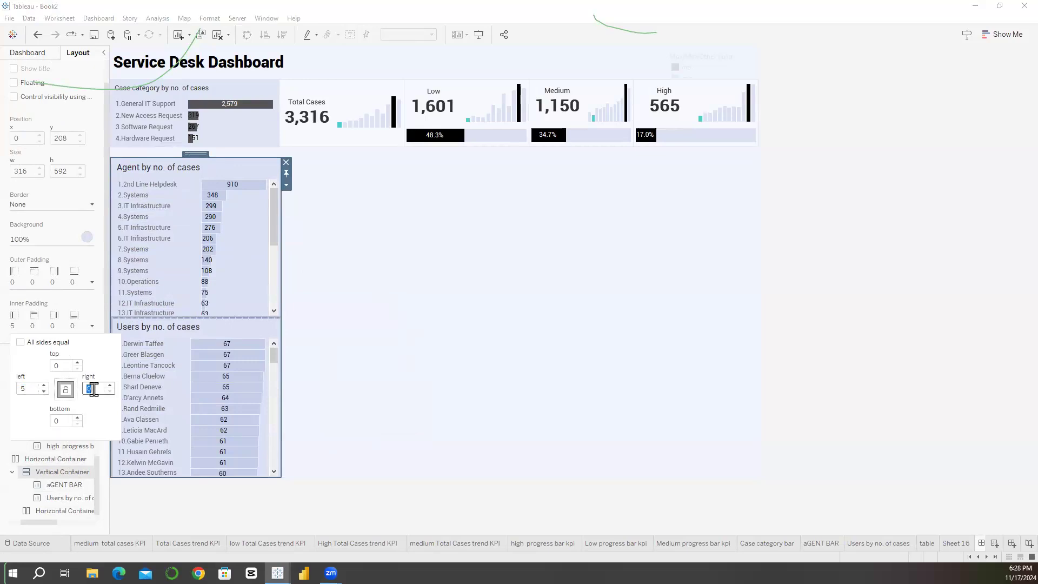
text(5)
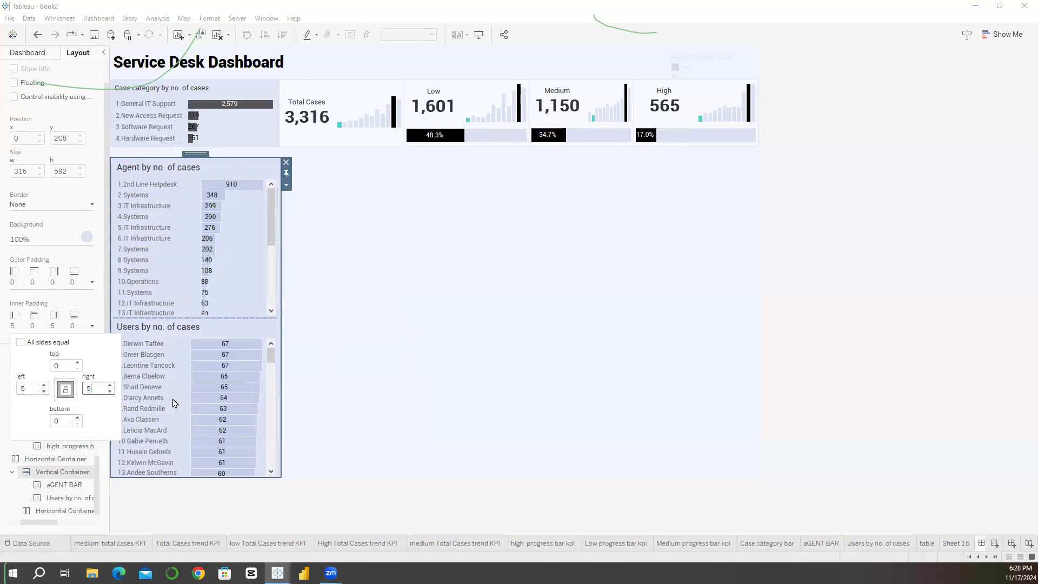
Step: Set the left inner padding of the Case category by no. of cases chart to 5
click(245, 124)
click(62, 329)
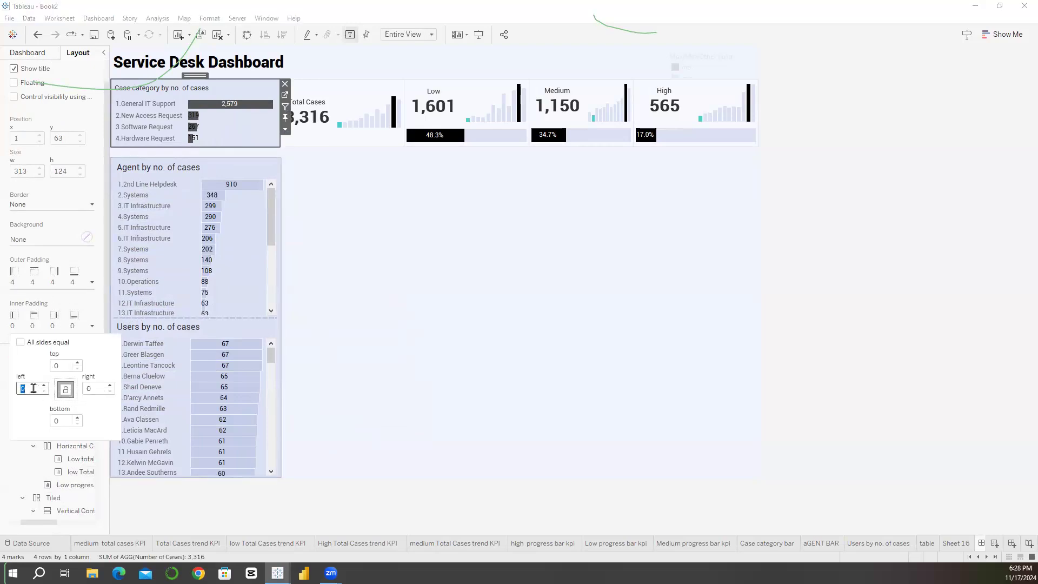
text(5)
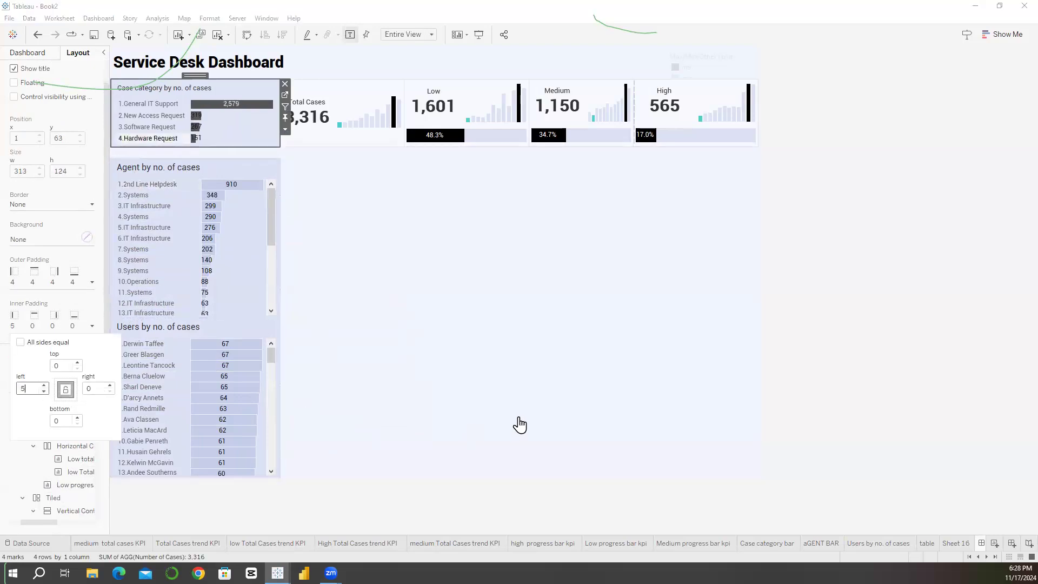
click(502, 401)
click(502, 400)
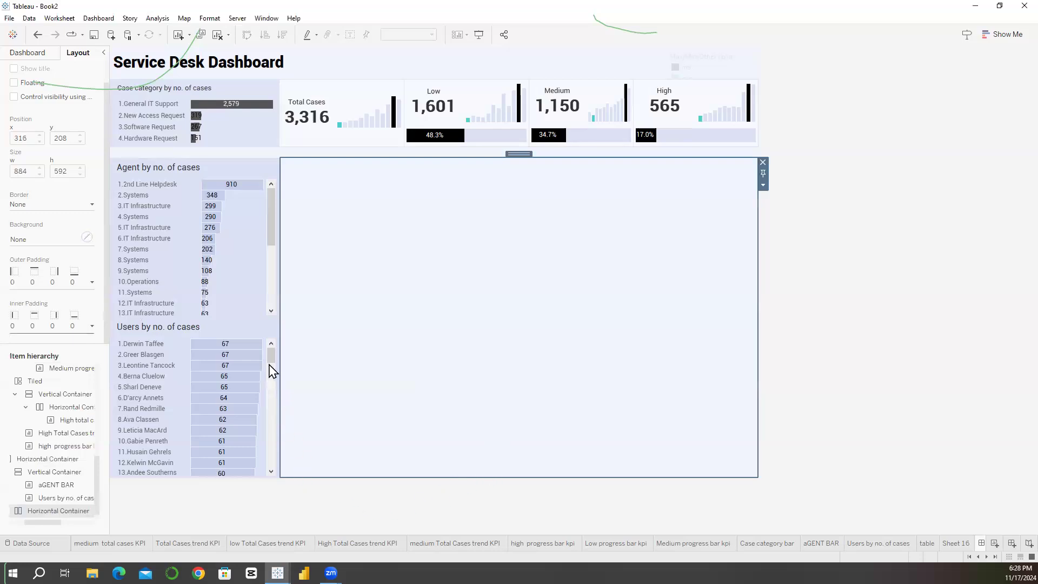
drag(271, 365, 261, 326)
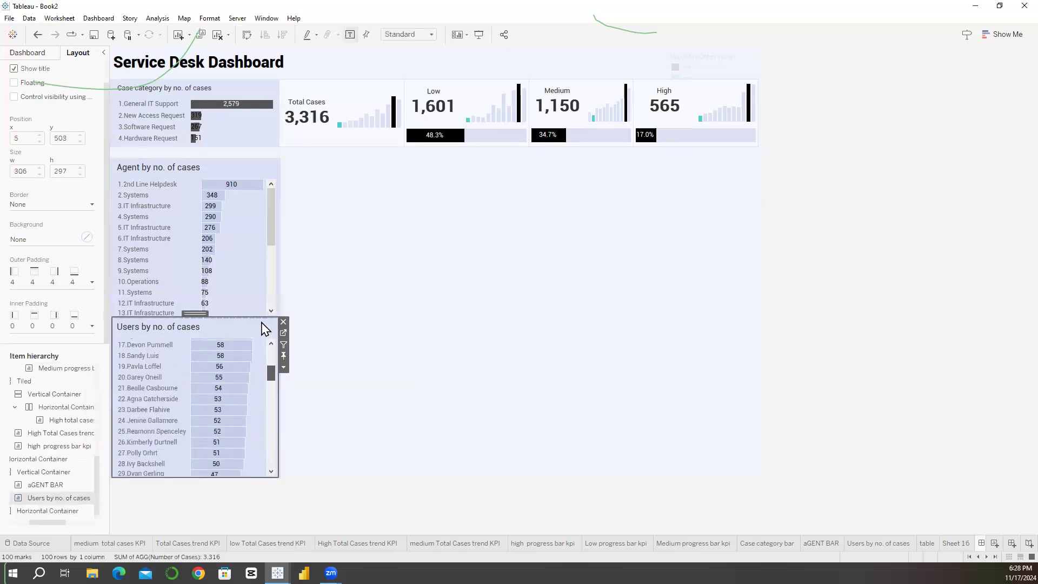
Step: Add a Blank object to the empty horizontal container beside the charts and place the table sheet beneath it
click(411, 290)
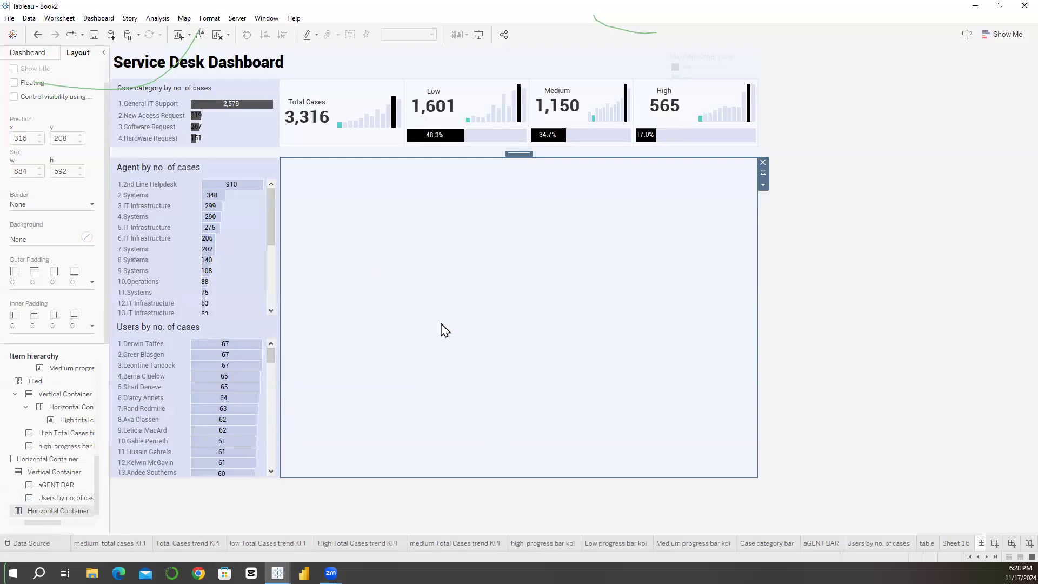
click(43, 54)
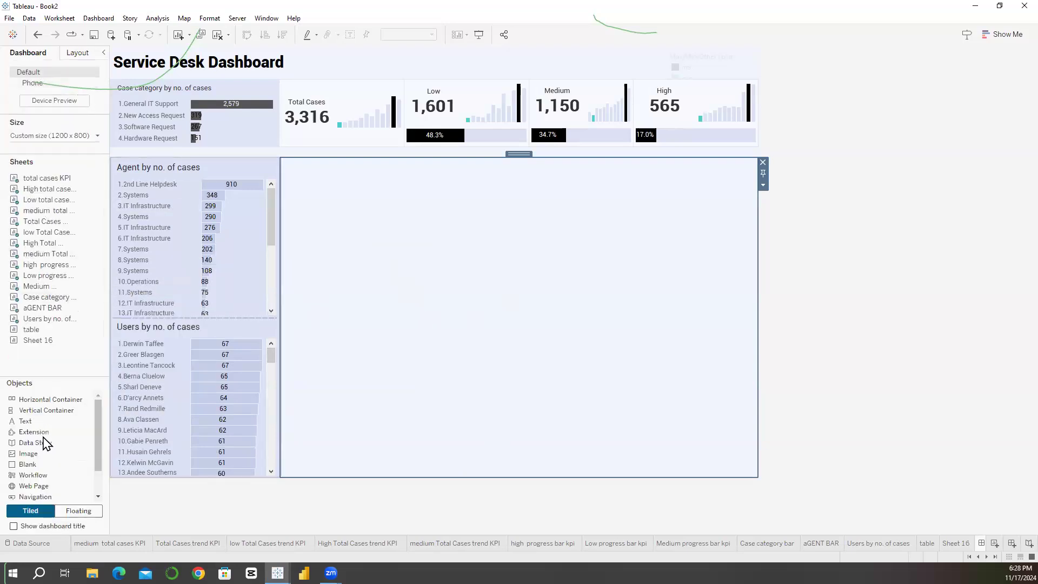
drag(39, 465, 414, 344)
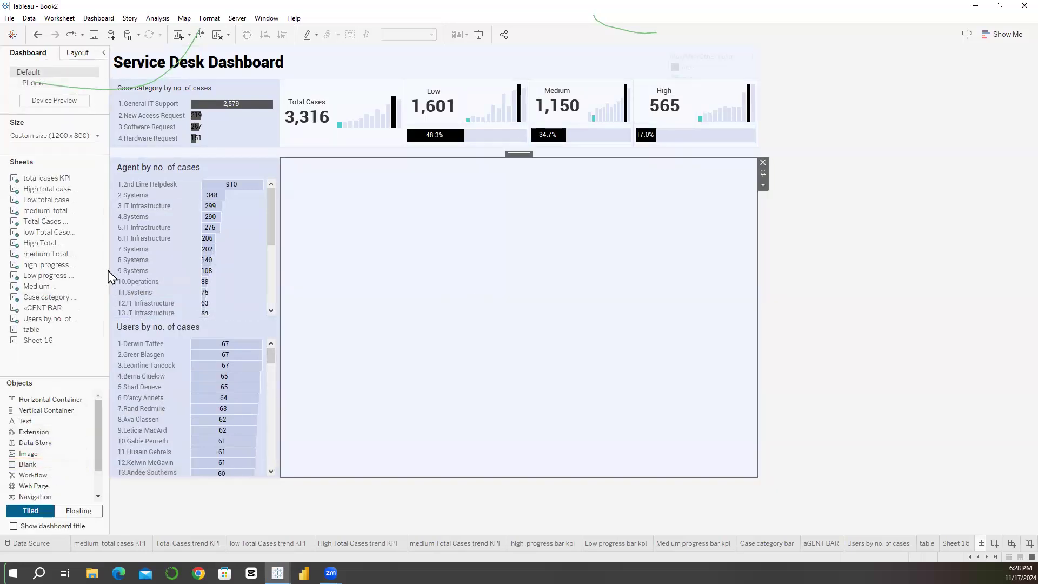
drag(63, 332, 418, 405)
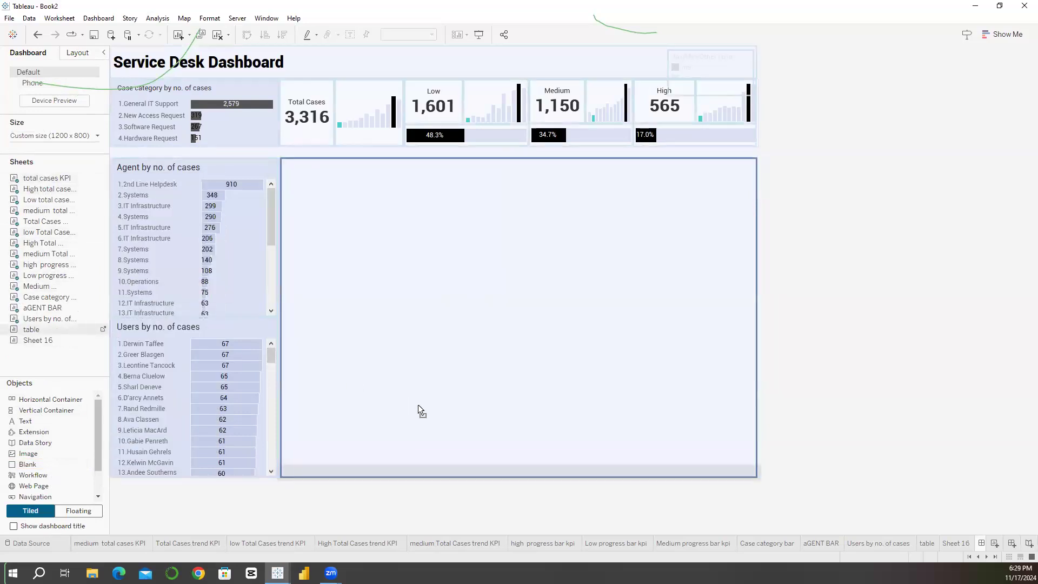
drag(418, 406, 393, 246)
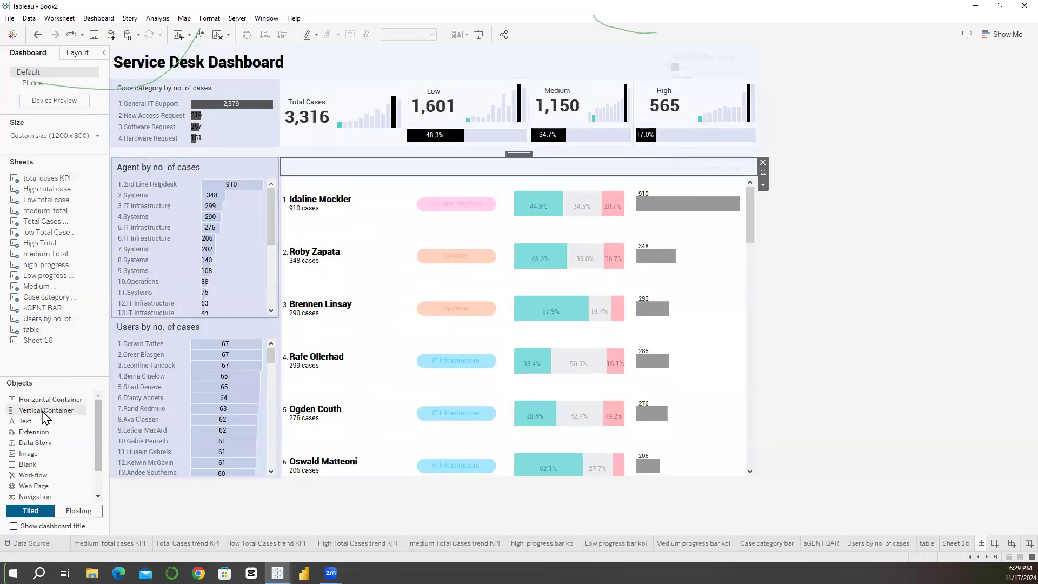
Step: Replace the blank above the table with a horizontal container and shrink that container to a thin strip
drag(49, 399, 384, 178)
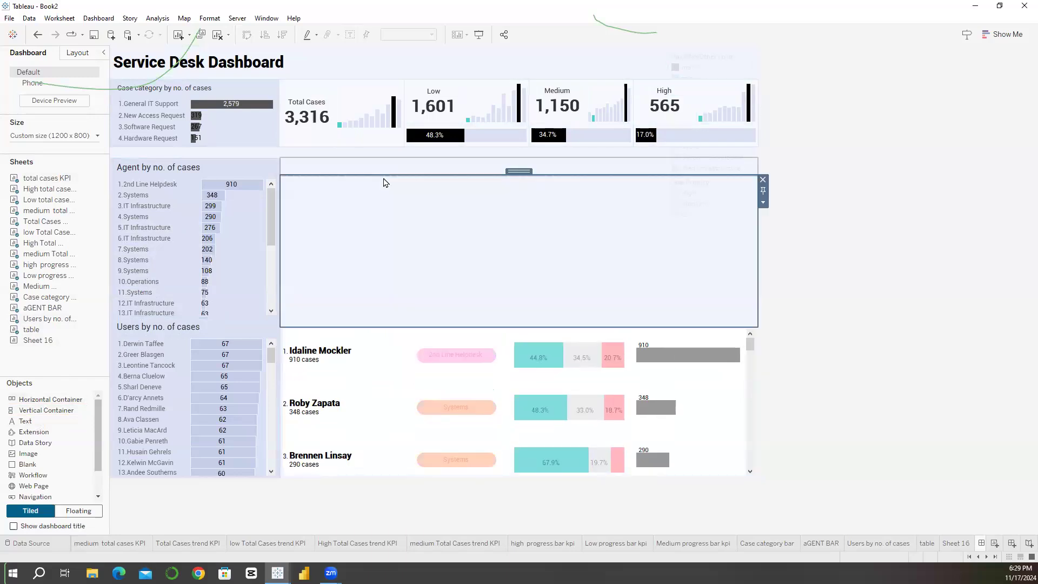
click(389, 172)
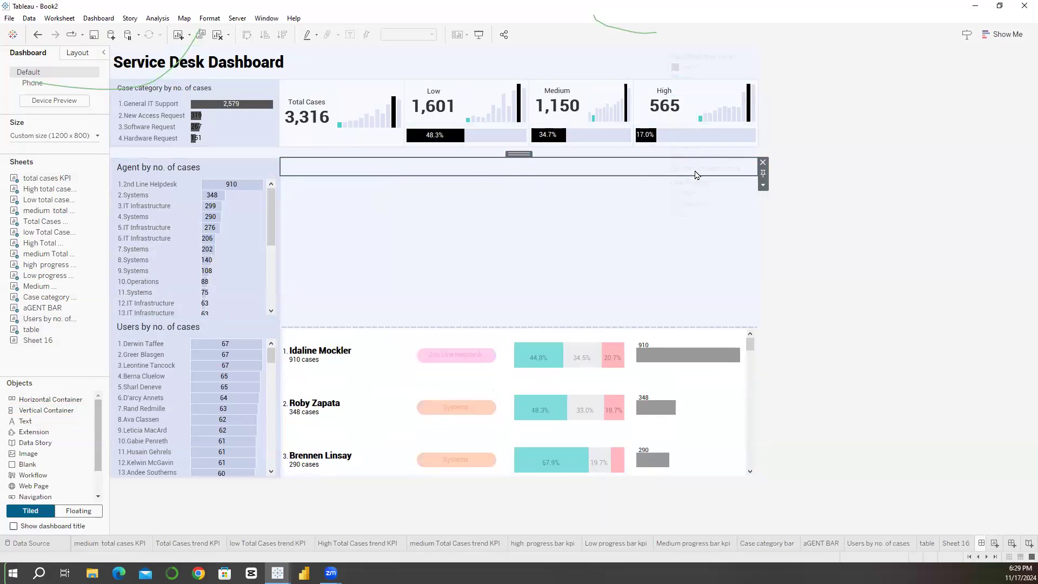
click(762, 162)
drag(502, 319, 476, 208)
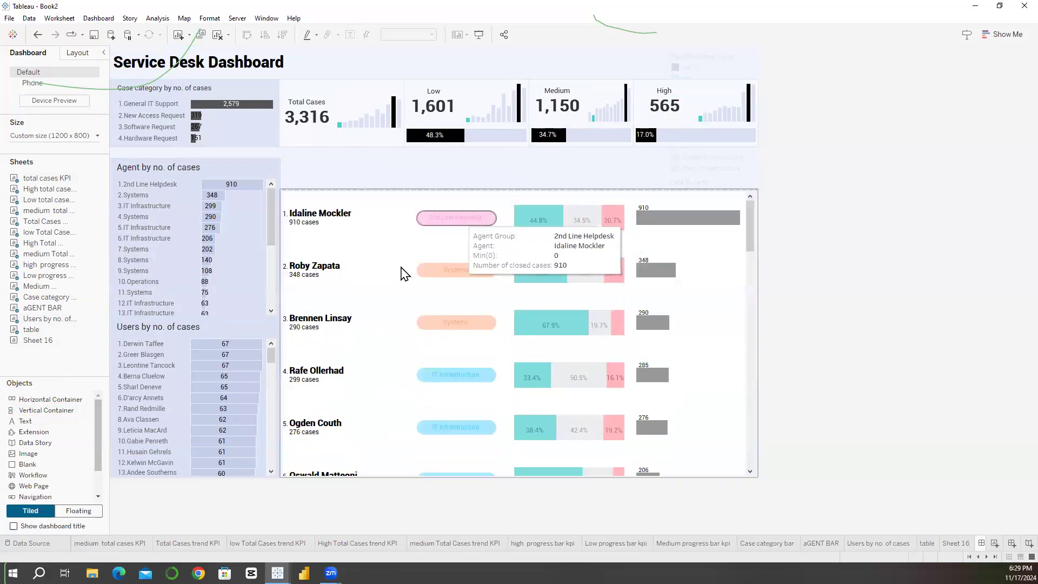
Step: Set the table's worksheet shading to None and apply a light row banding colour to its panes
click(709, 372)
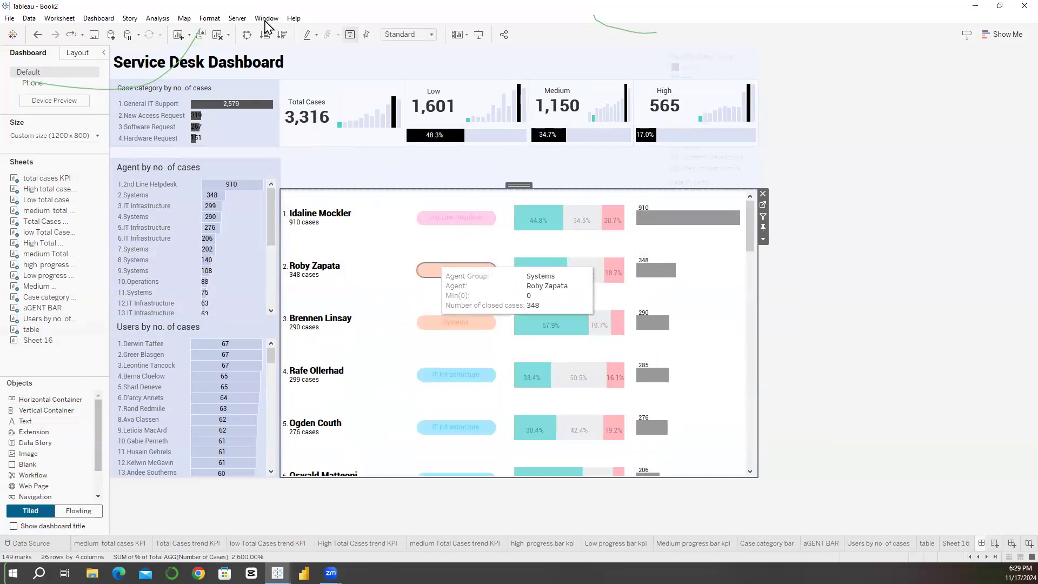
click(210, 18)
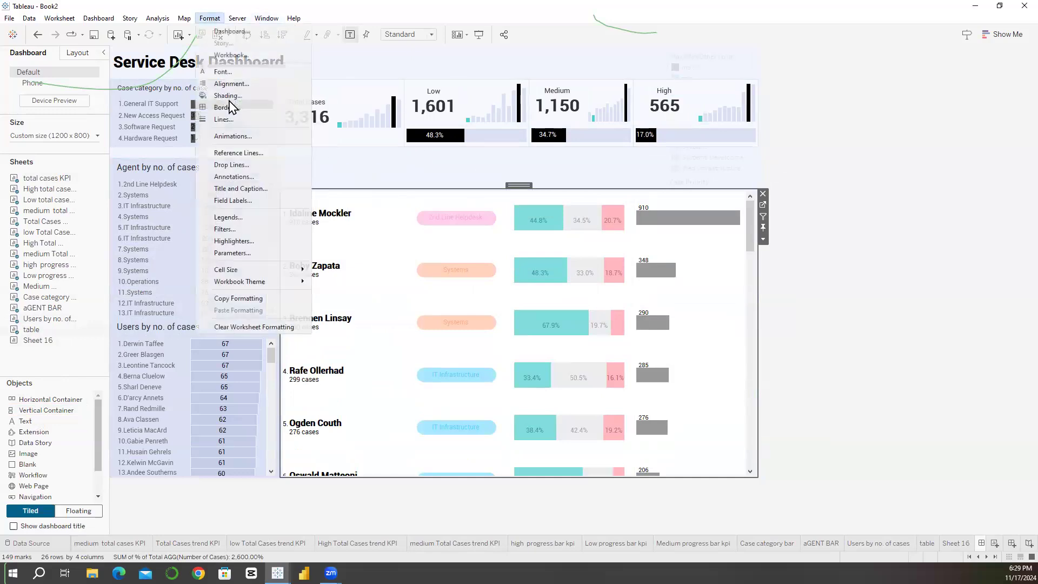
click(229, 93)
click(87, 120)
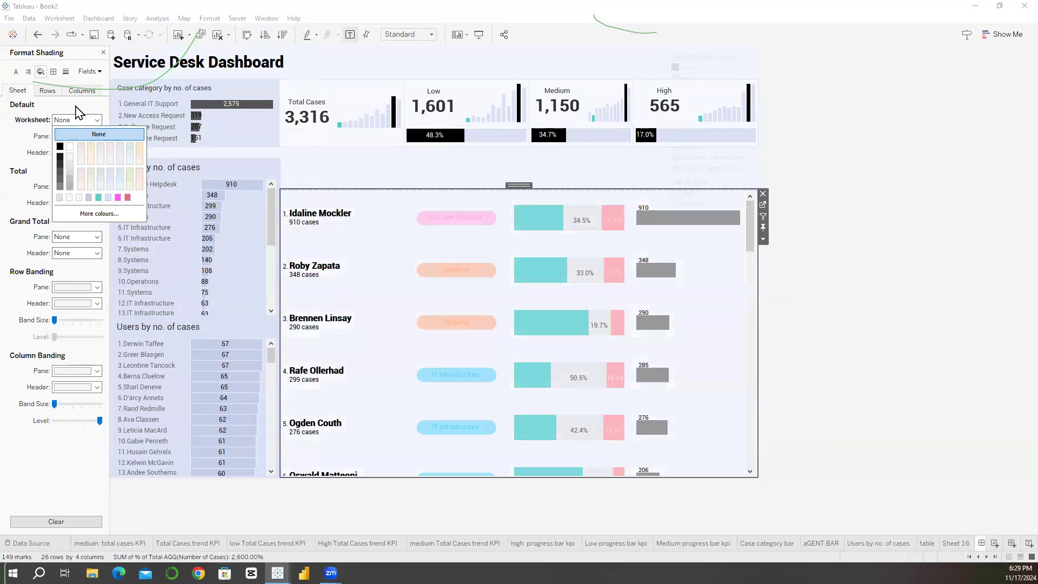
click(50, 98)
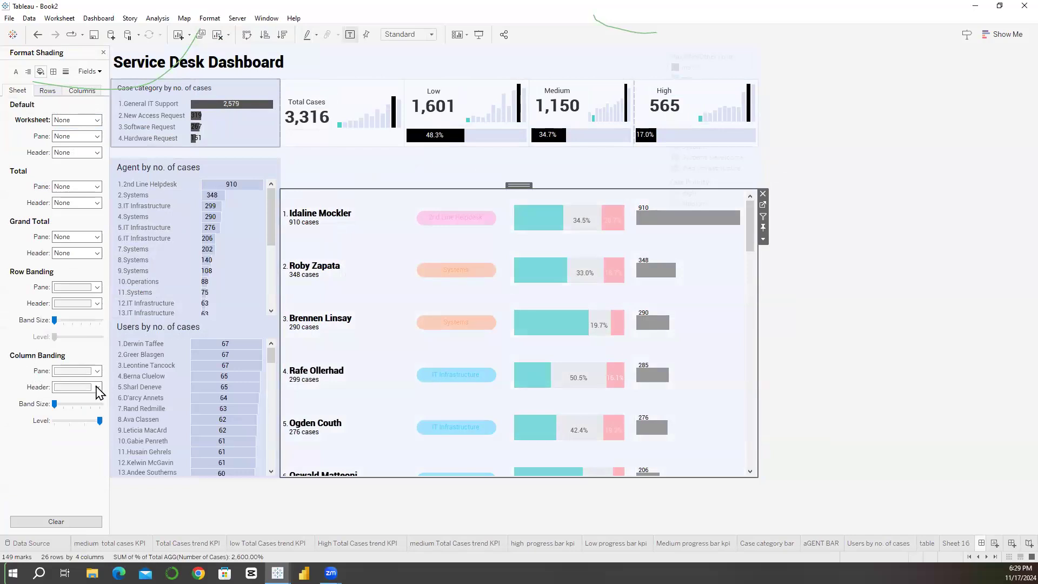
click(64, 403)
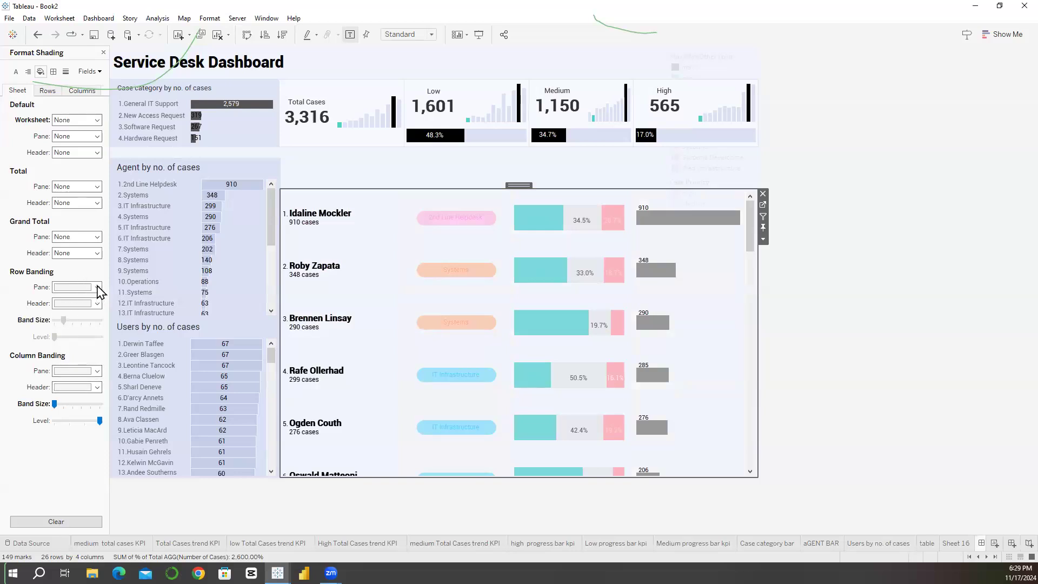
click(67, 364)
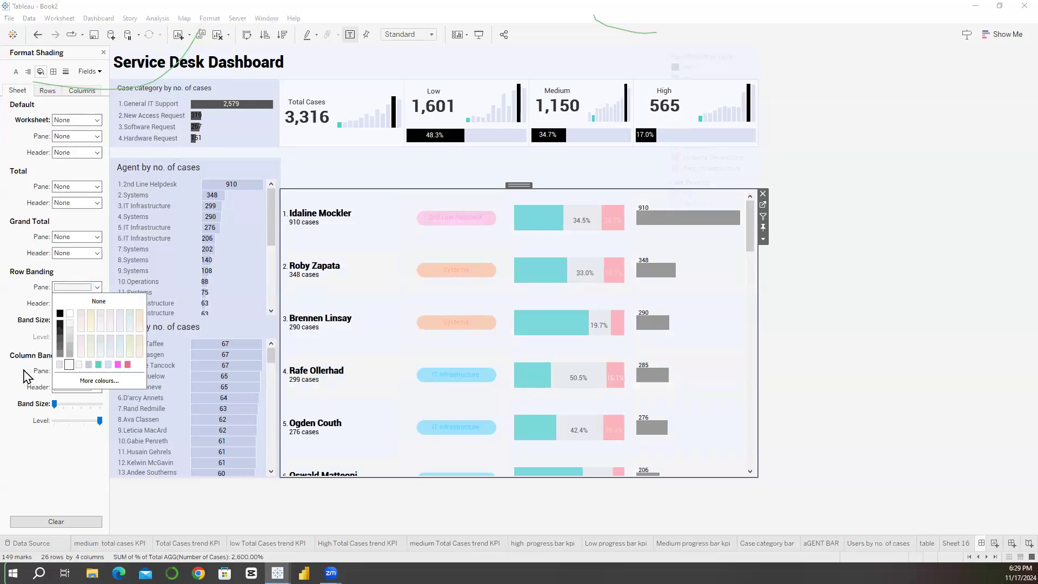
Step: Give the table's row divider a thin, very light line and raise the divider level to the maximum
click(54, 80)
click(53, 72)
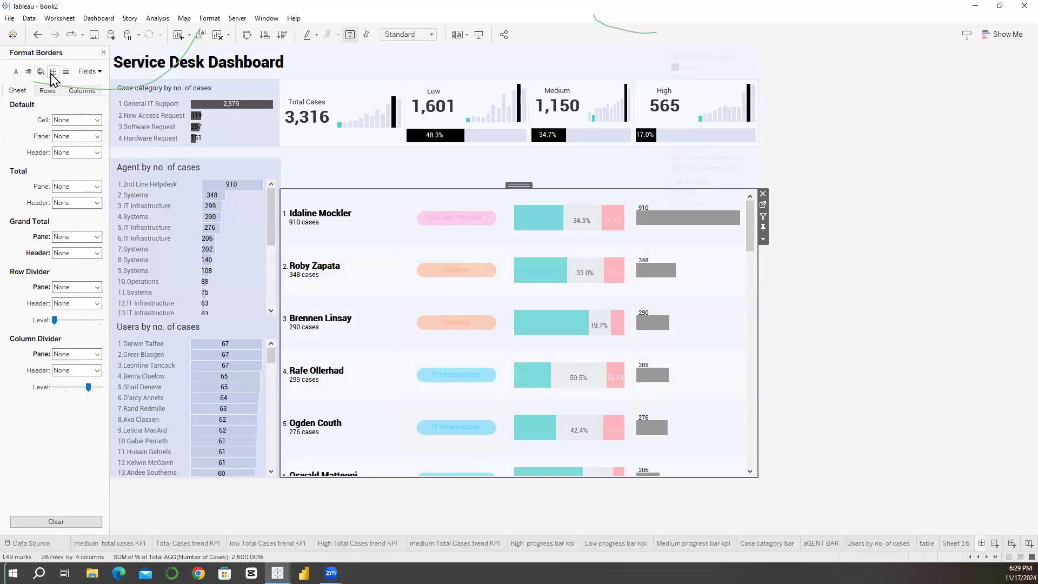
click(76, 287)
click(63, 358)
click(68, 426)
click(15, 385)
click(73, 290)
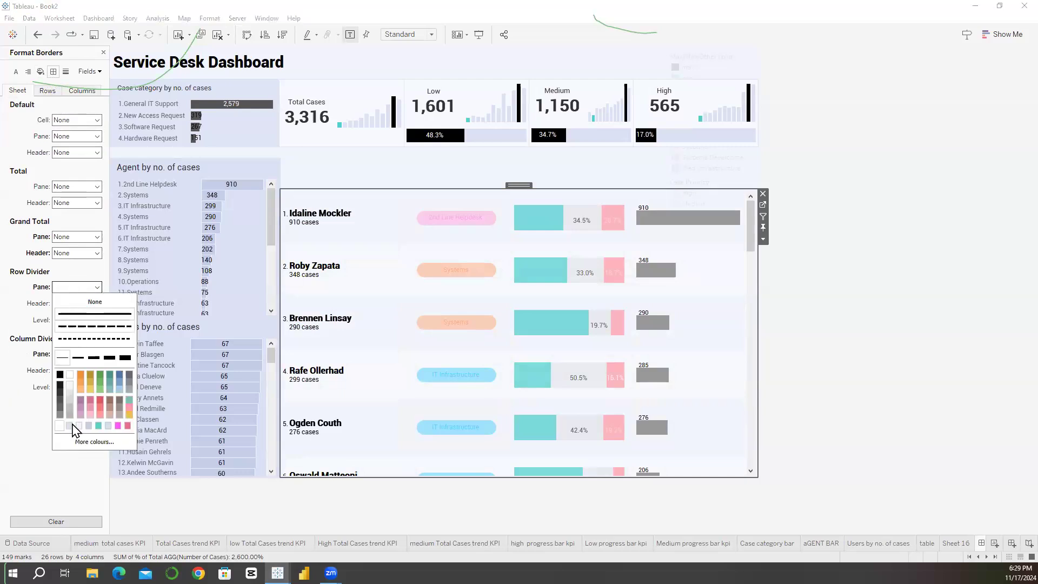
click(78, 426)
click(27, 430)
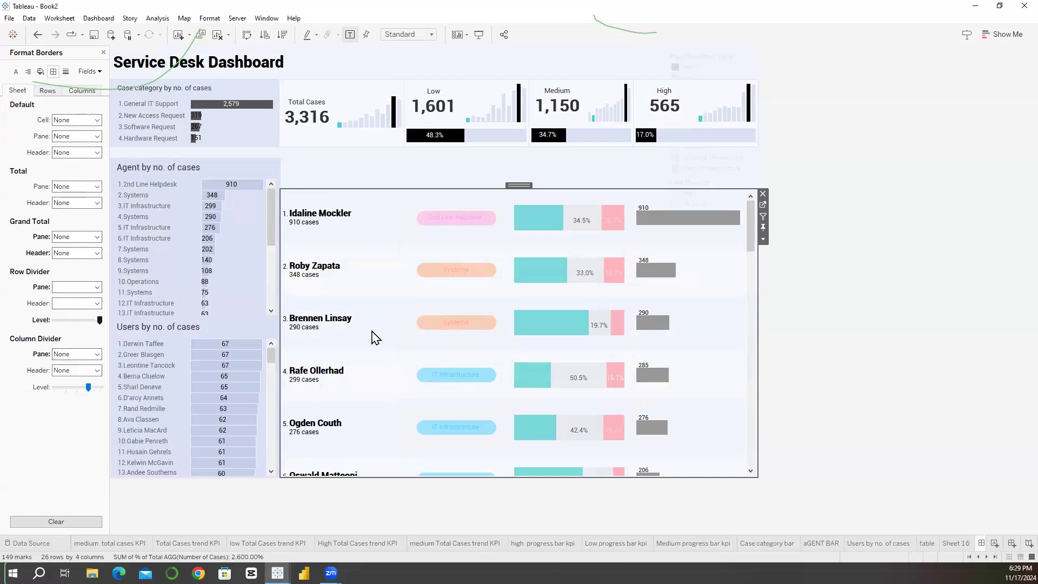
Step: Go to the table worksheet from its view on the dashboard
click(763, 205)
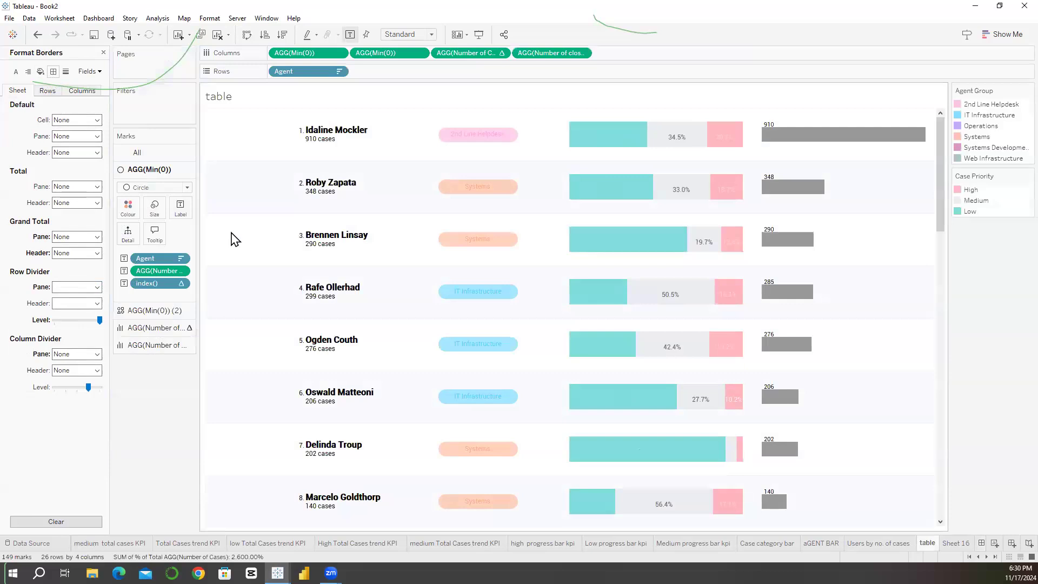
right_click(304, 72)
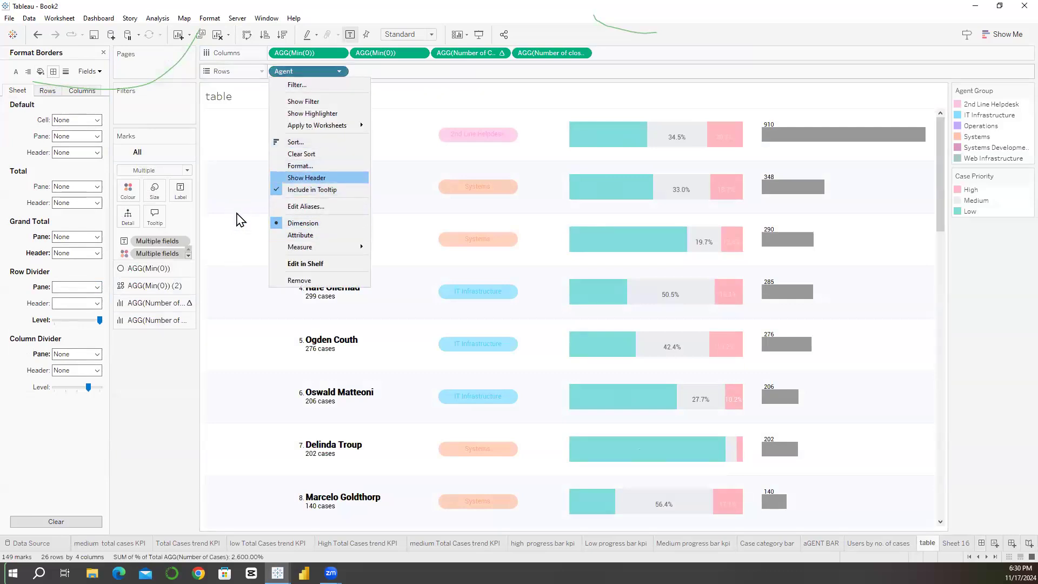
click(306, 178)
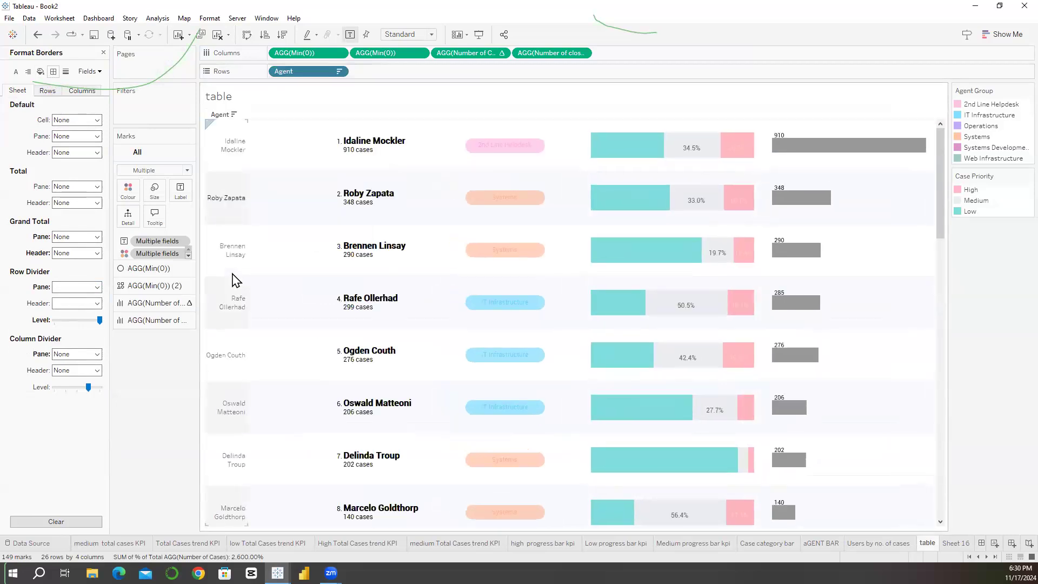
right_click(238, 201)
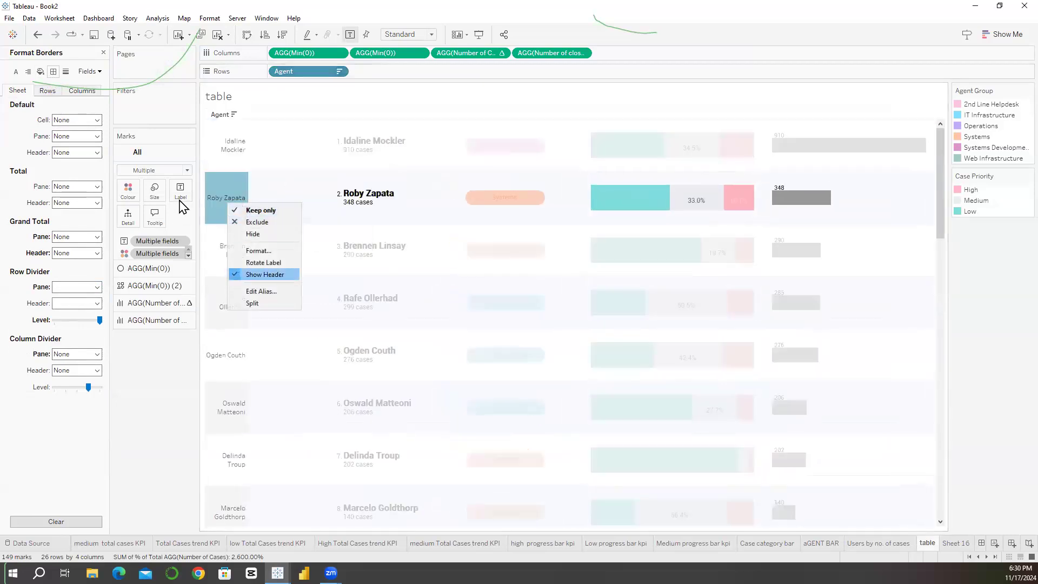
click(257, 274)
click(273, 273)
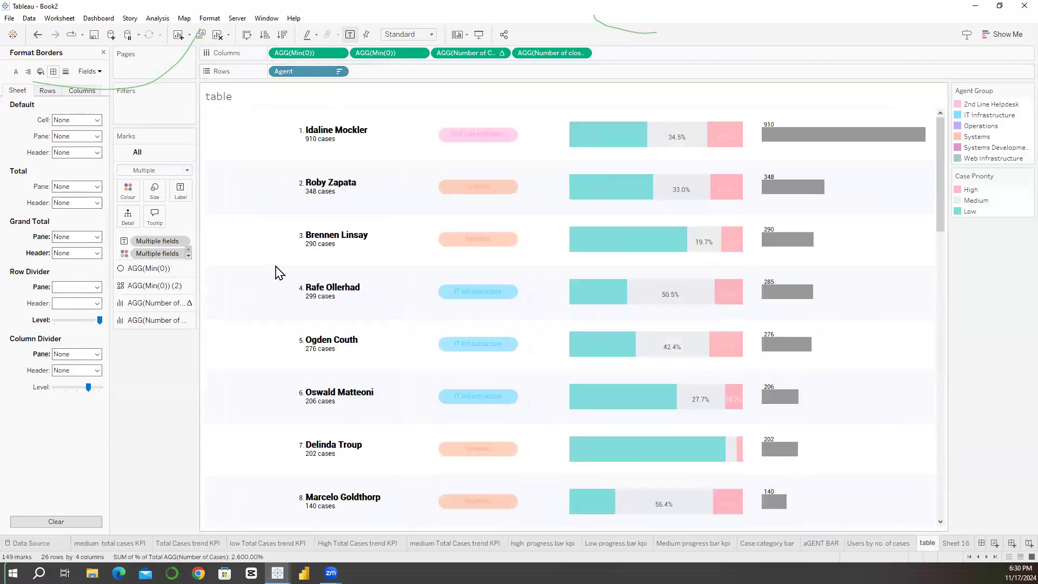
Step: Set the horizontal alignment of the agent name and case count labels on the first AGG(Min(0)) marks to Left
click(149, 269)
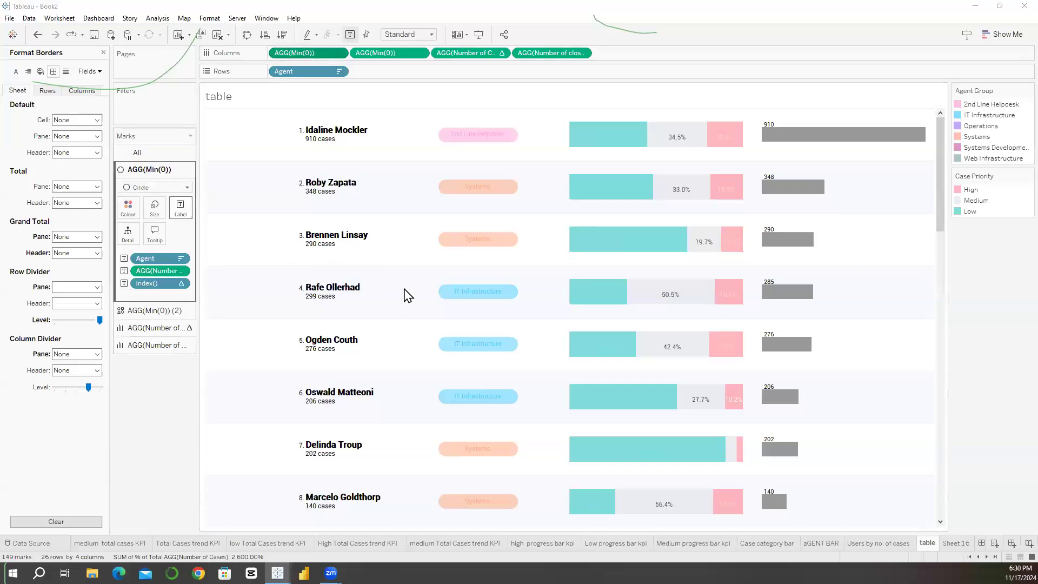
click(181, 208)
click(273, 263)
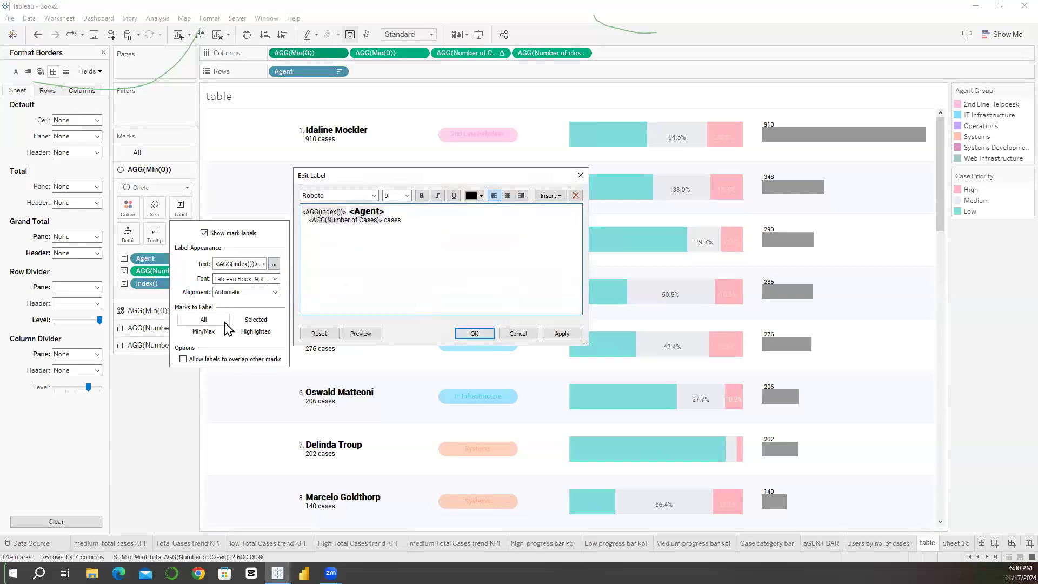
click(518, 334)
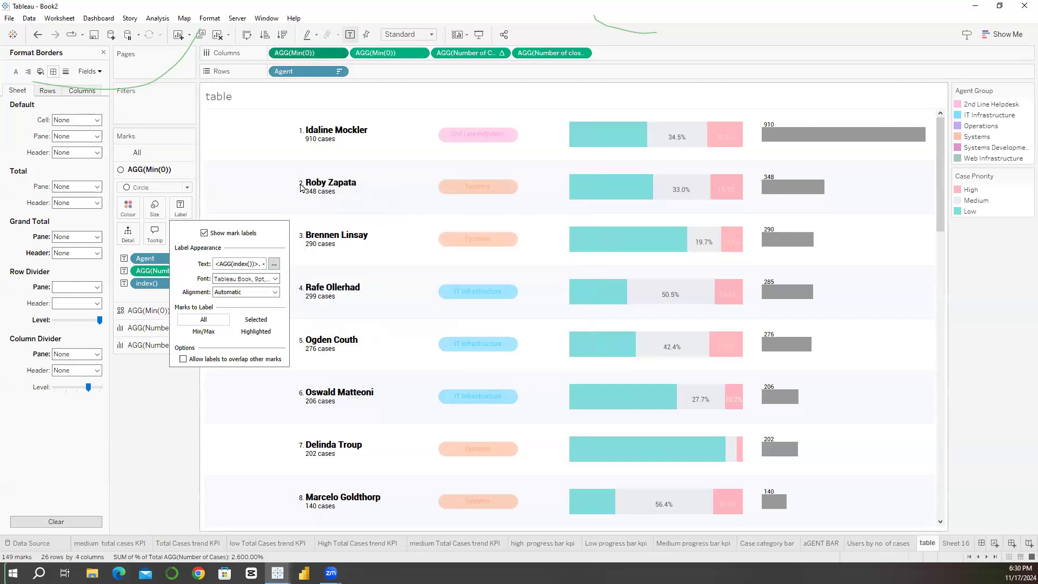
click(246, 292)
click(227, 335)
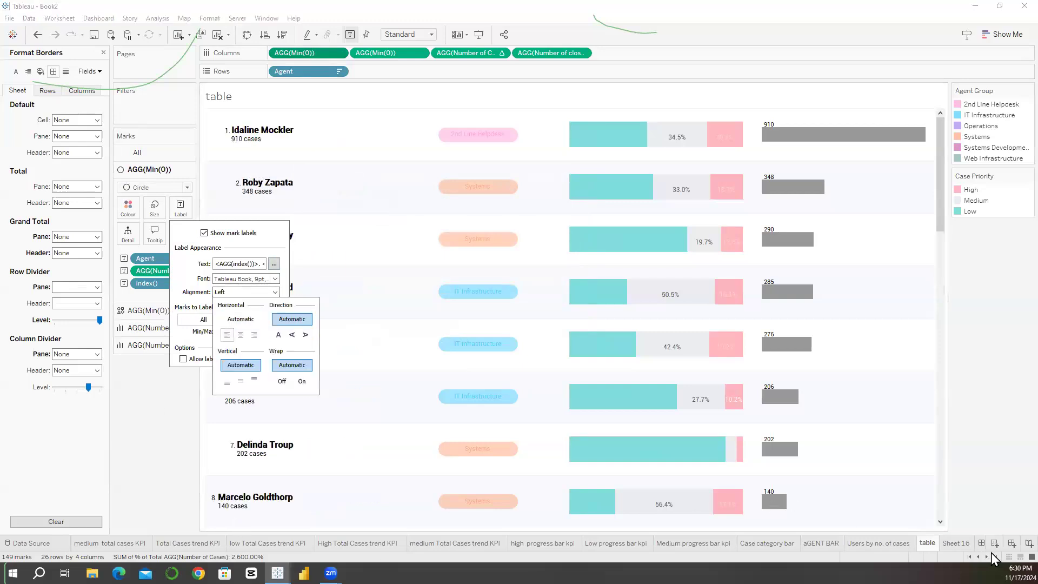
Step: Show the Agent row headers in the table worksheet, shorten the table rows, and return to Dashboard 1
click(373, 347)
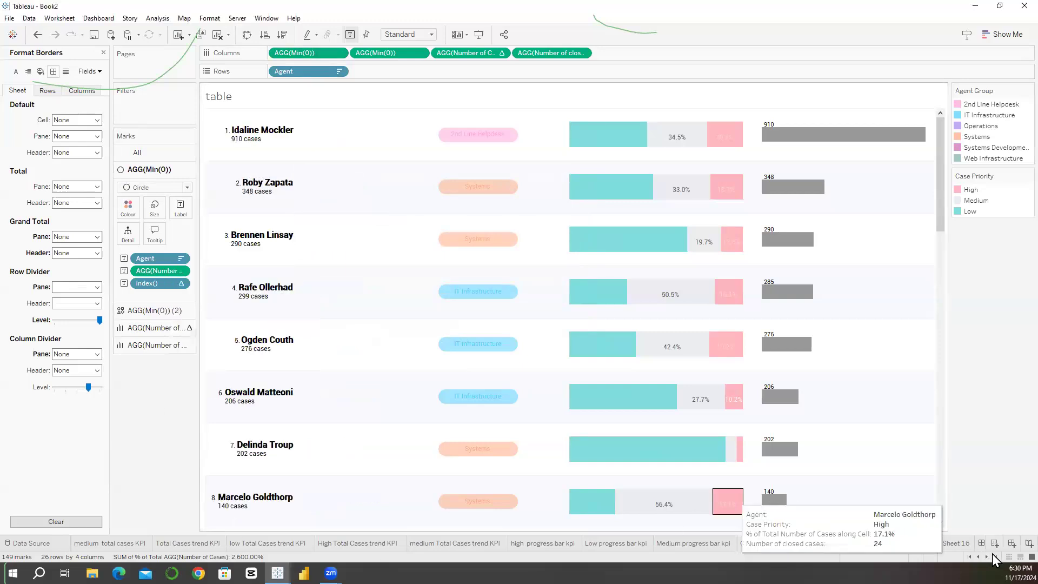
click(993, 557)
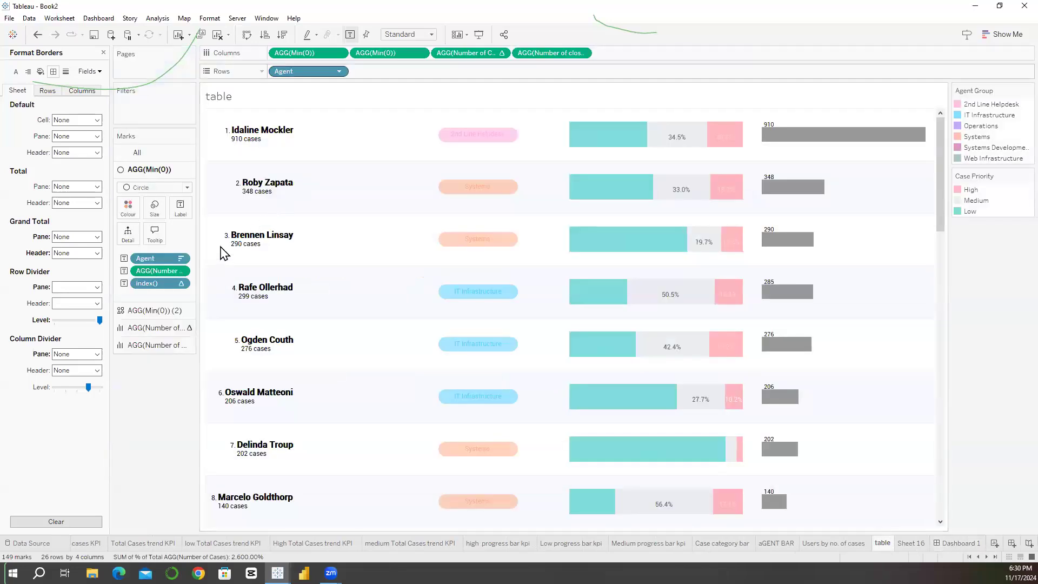
right_click(308, 72)
click(307, 177)
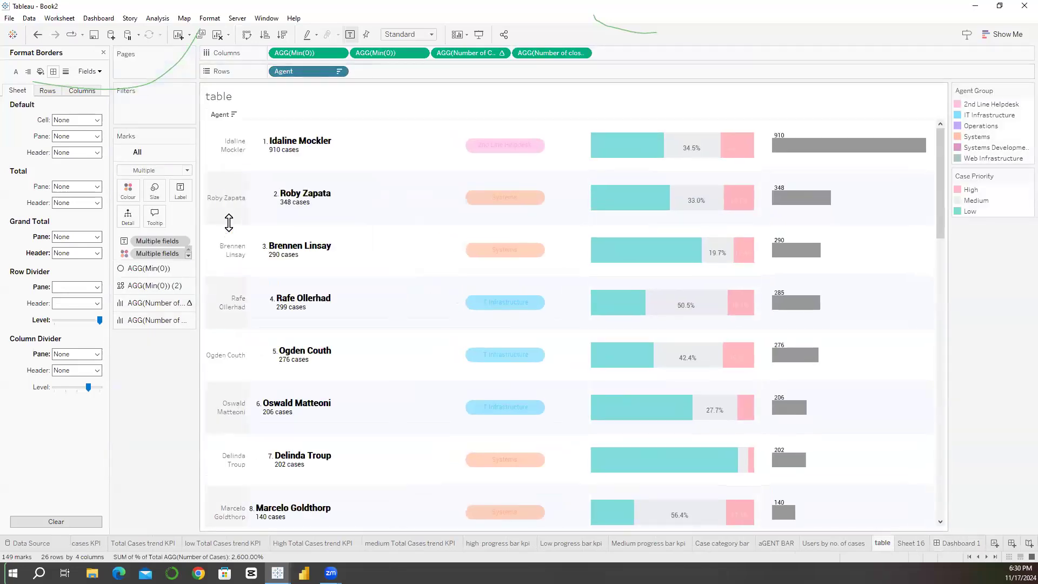
drag(228, 221, 229, 200)
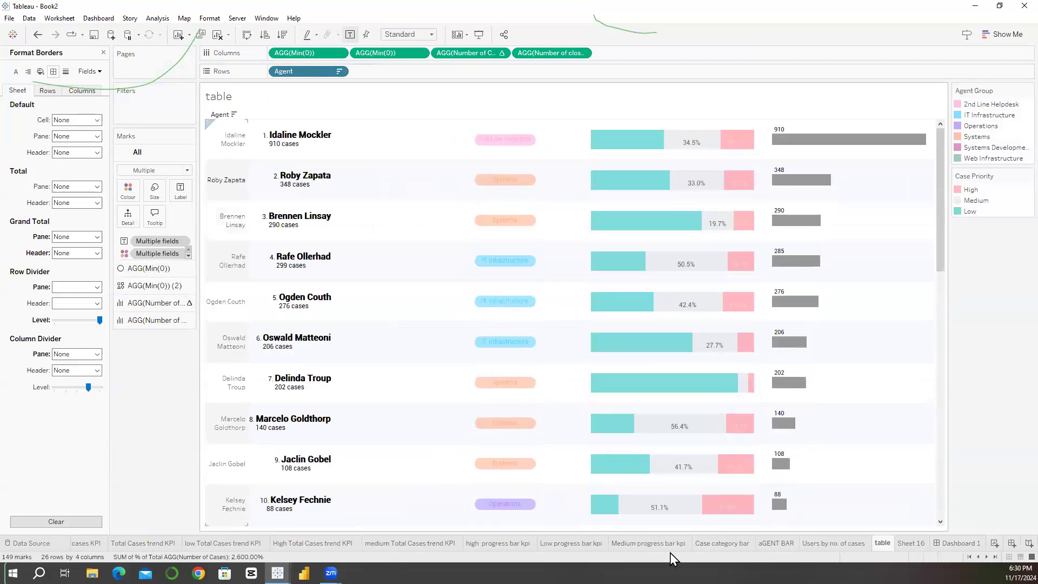
click(958, 543)
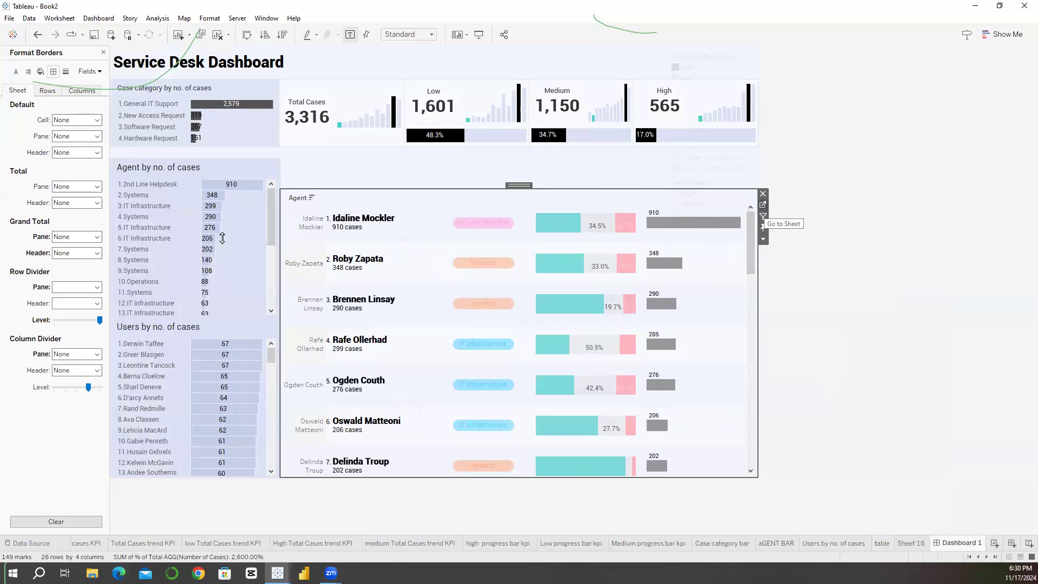
Step: Go back to the table worksheet, reduce the row height a little further, and return to Dashboard 1
click(764, 226)
click(223, 238)
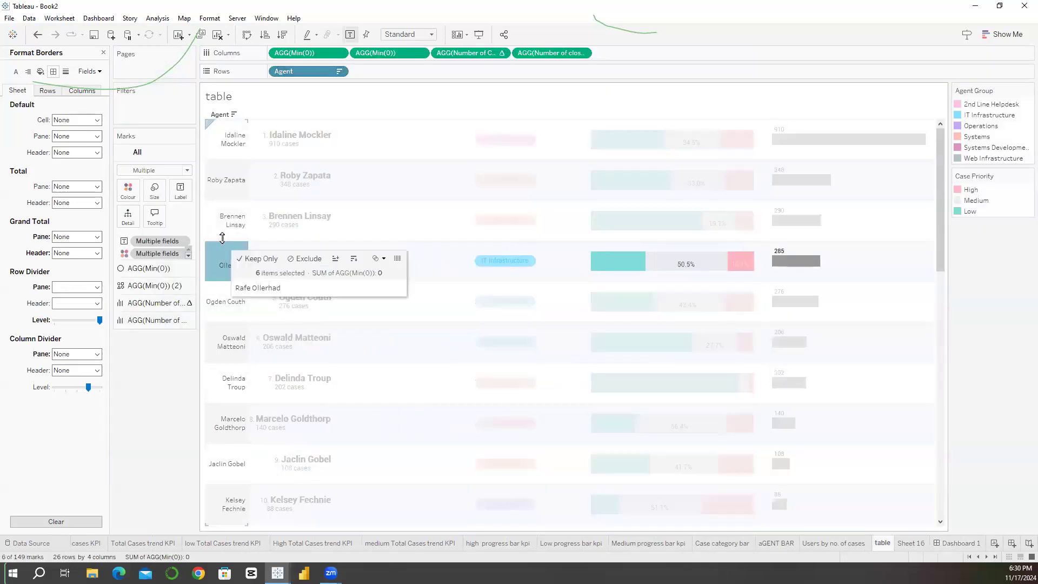
drag(223, 238, 221, 230)
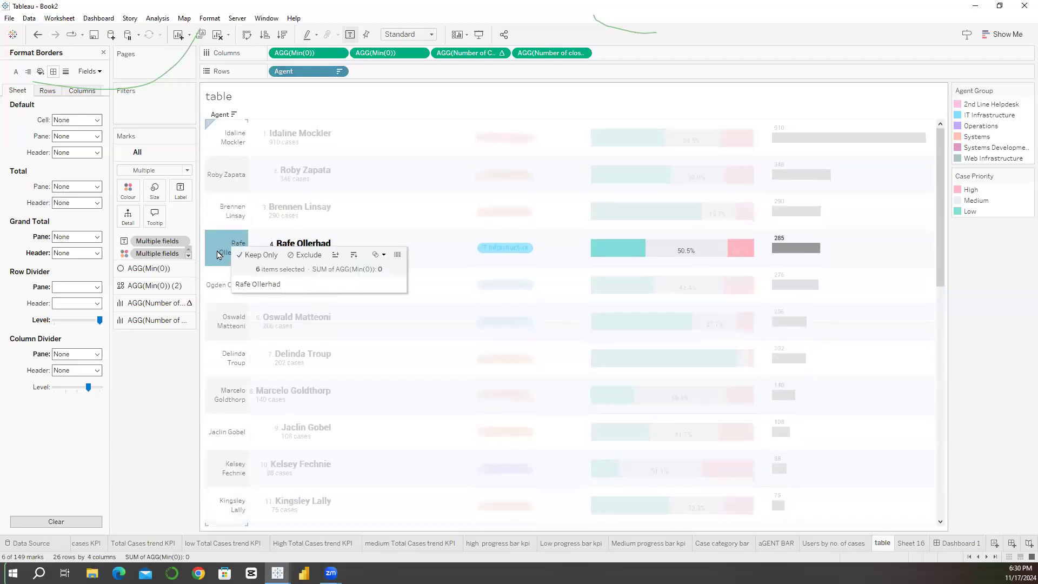
click(219, 255)
click(957, 543)
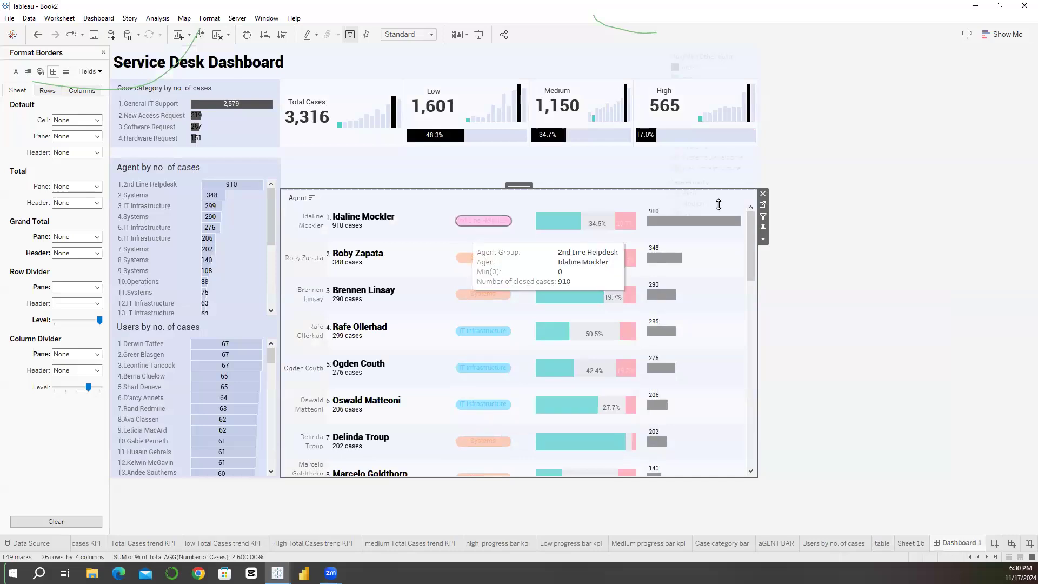
Step: Enlarge the Agent Group shapes in the second AGG(Min(0)) marks and hide the Agent row headers in the table worksheet
click(763, 205)
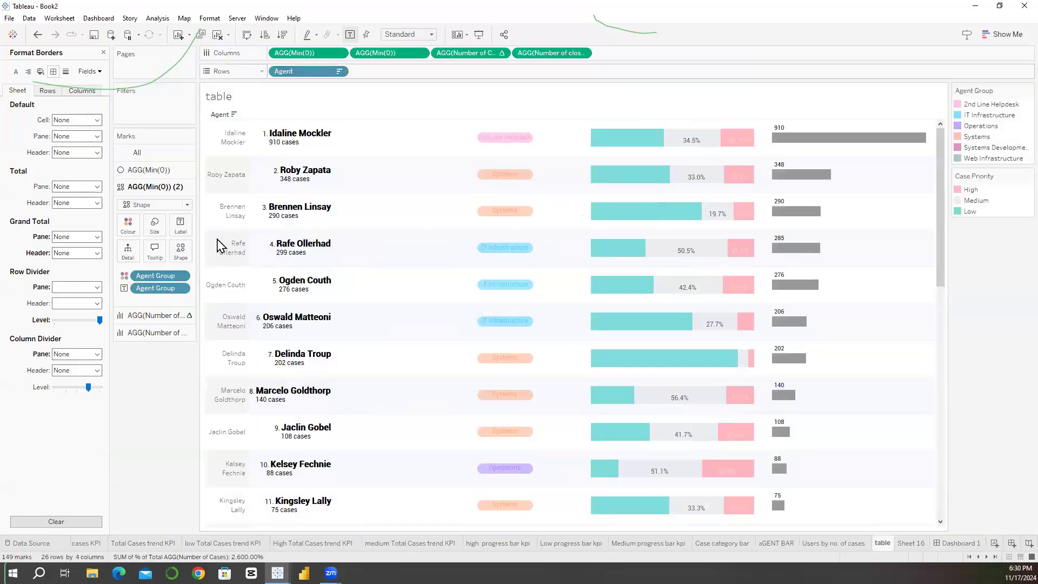
click(154, 225)
drag(209, 251, 217, 251)
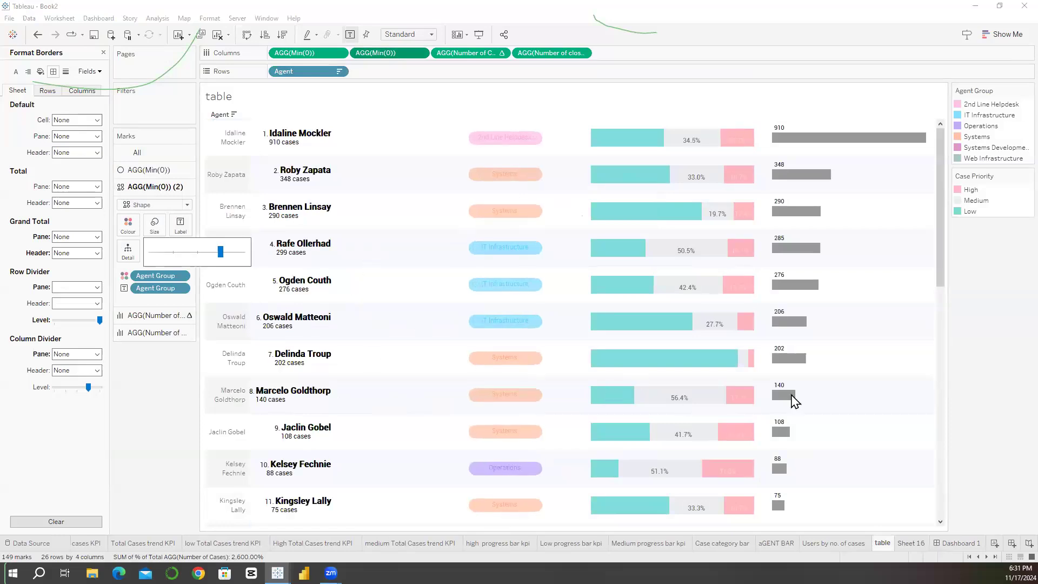
click(957, 543)
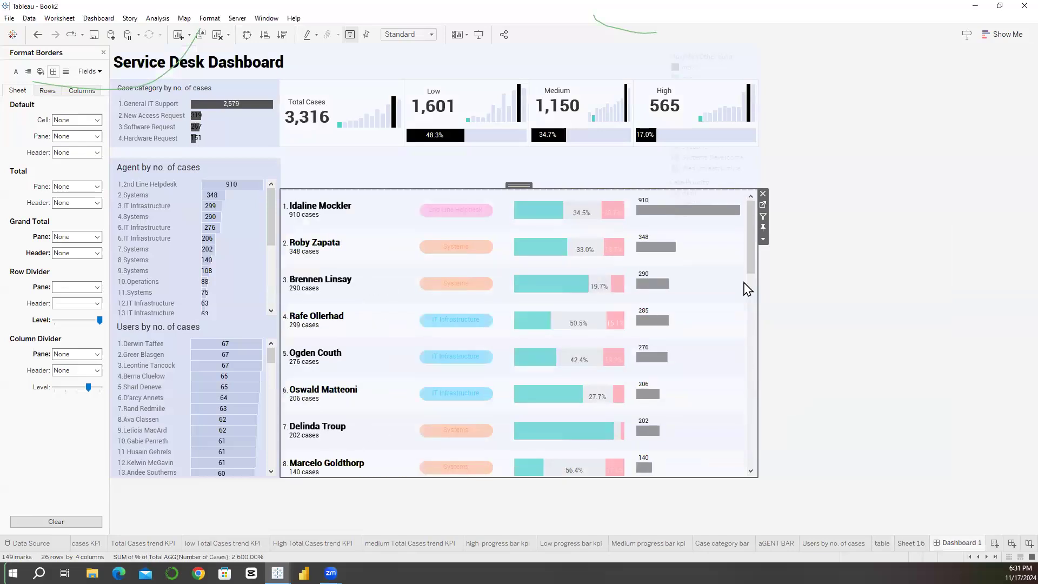
scroll(744, 284, down, 5)
scroll(563, 190, up, 5)
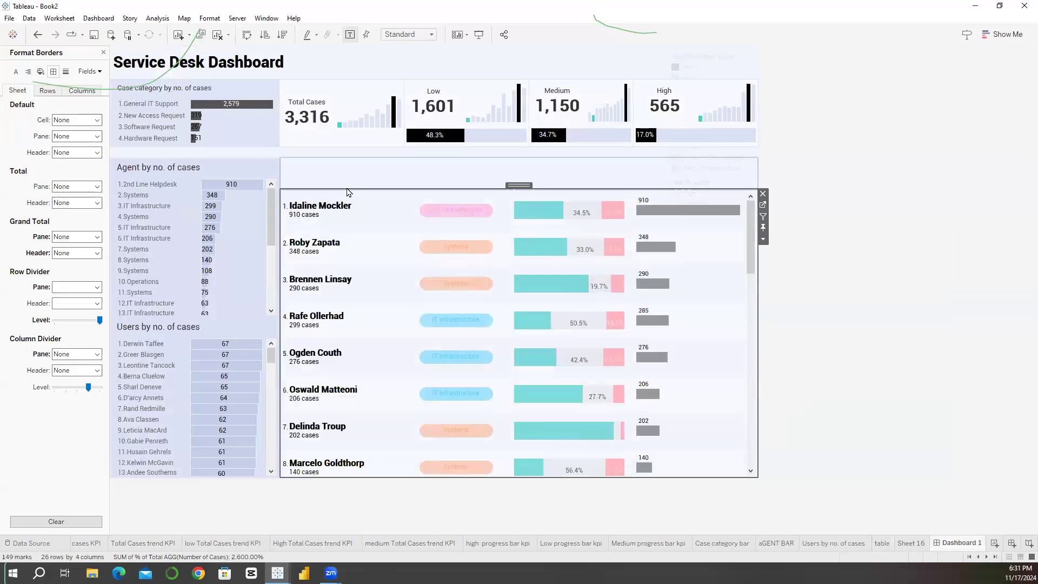
Step: Set the left and right outer padding of the vertical container holding the table to 10, keeping top and bottom at 0
click(347, 187)
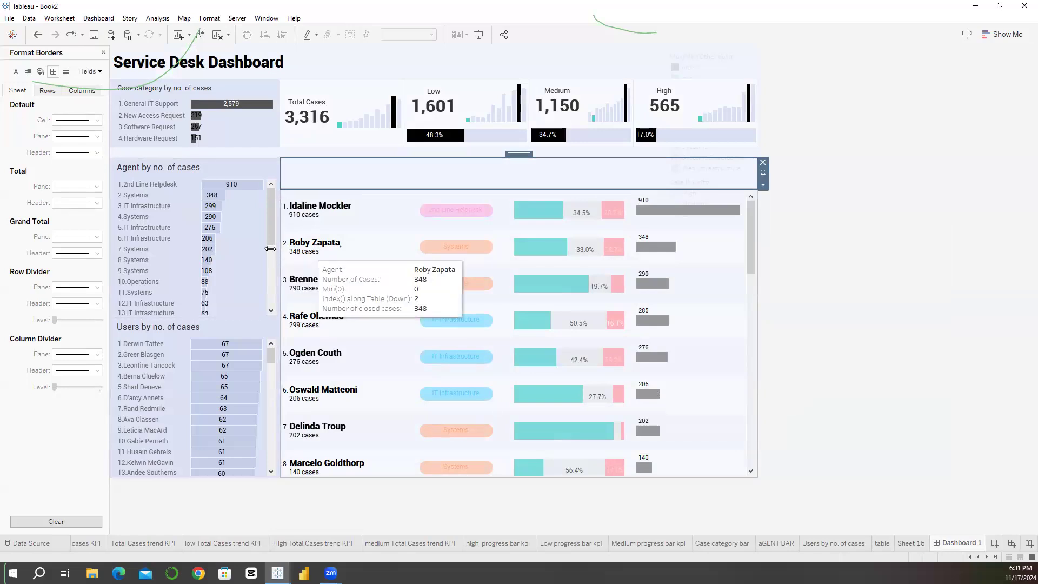
click(330, 213)
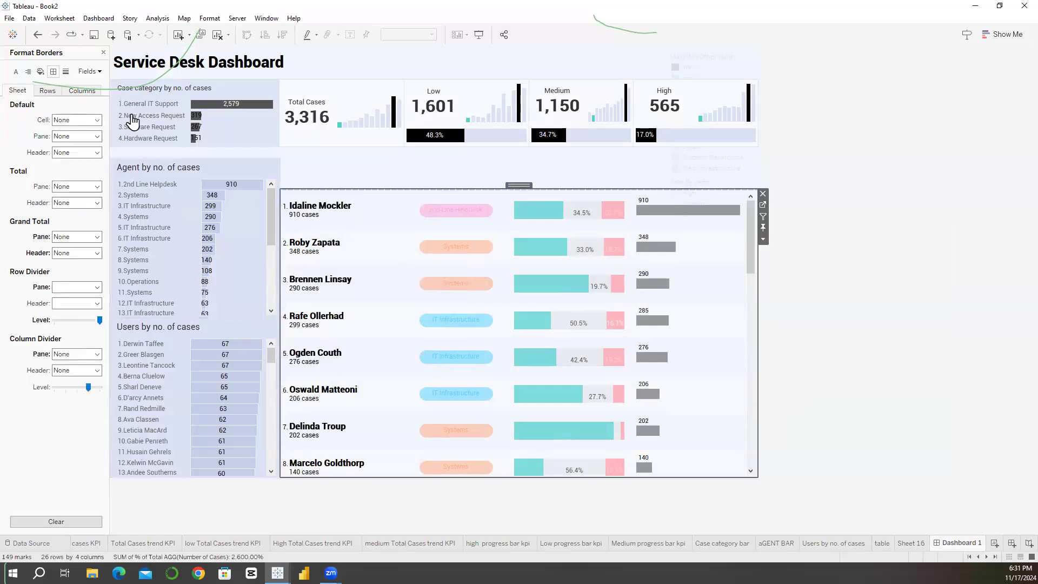
click(307, 219)
click(307, 219)
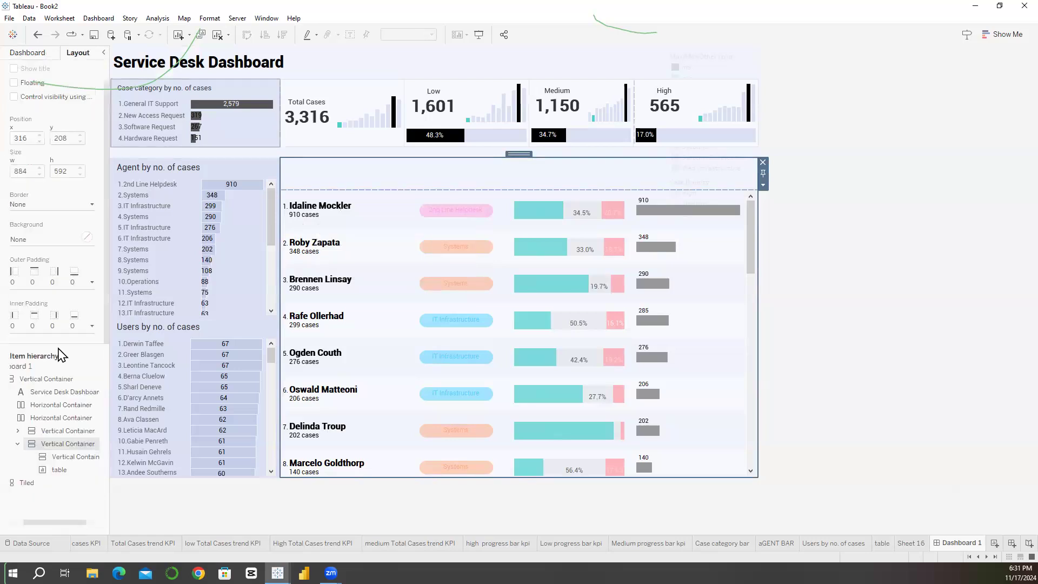
click(19, 345)
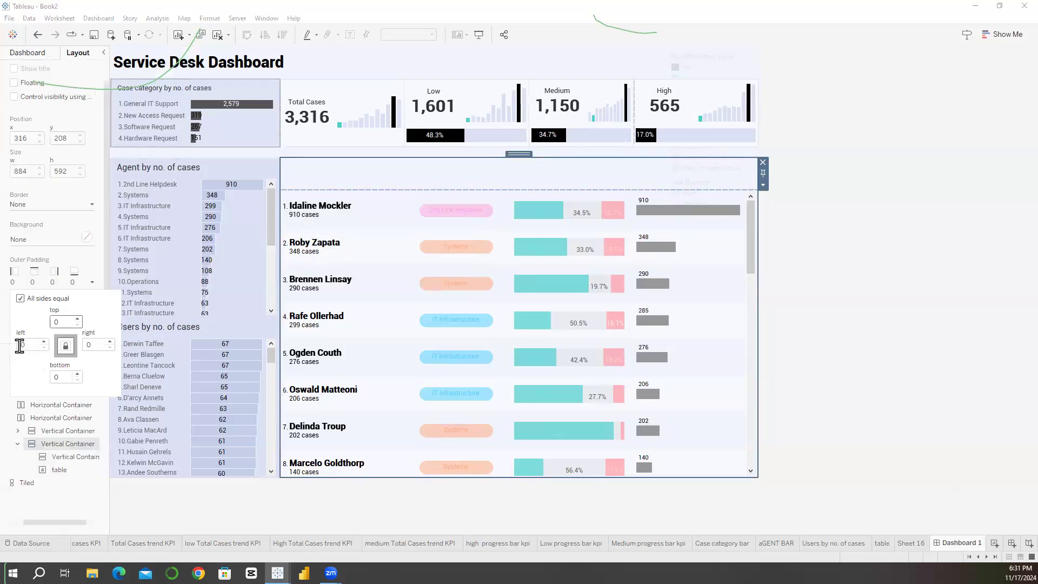
drag(19, 345, 65, 353)
text(1)
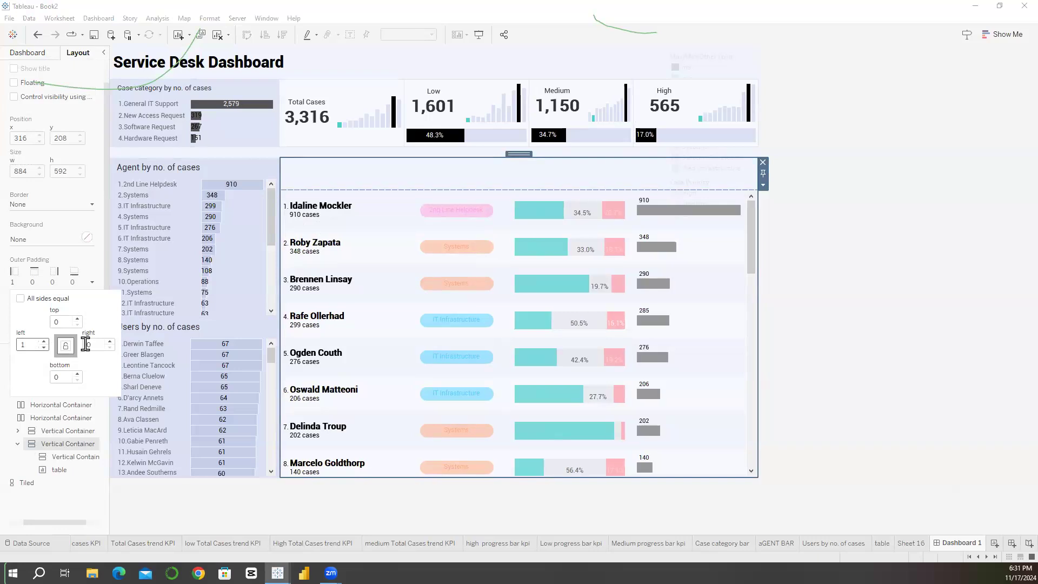
text(0)
key(Tab)
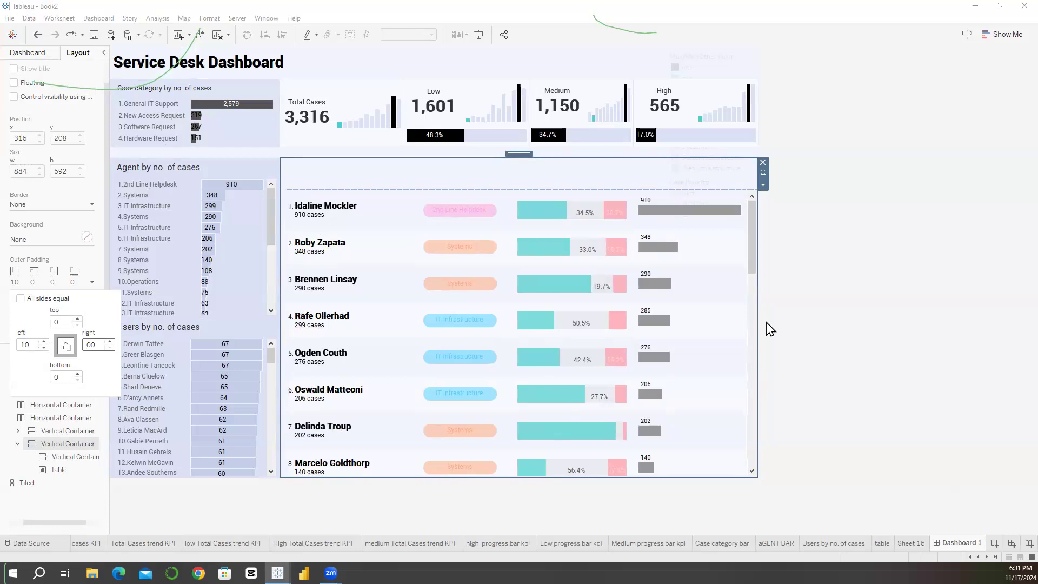
text(1)
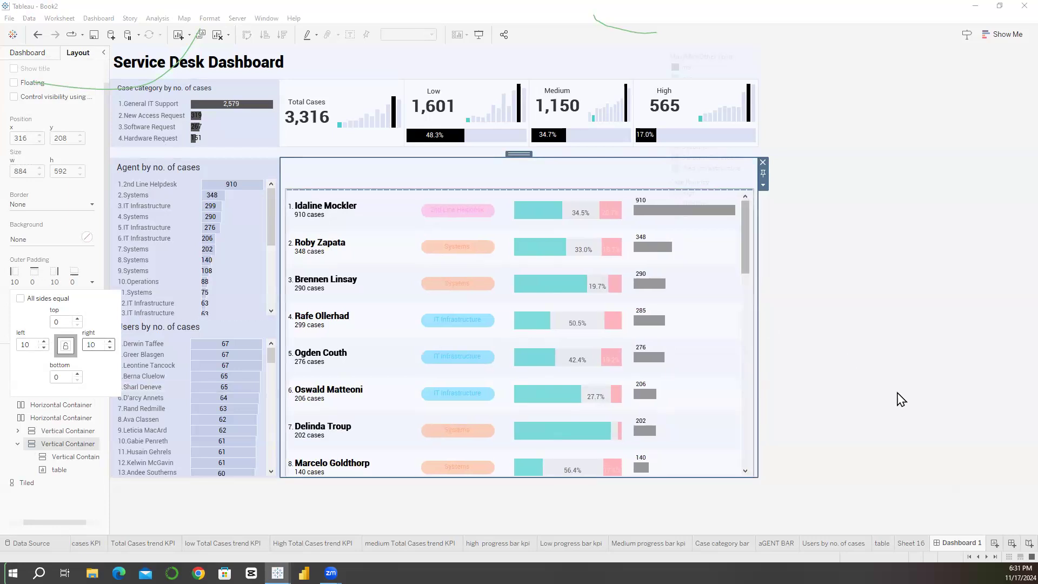
click(899, 393)
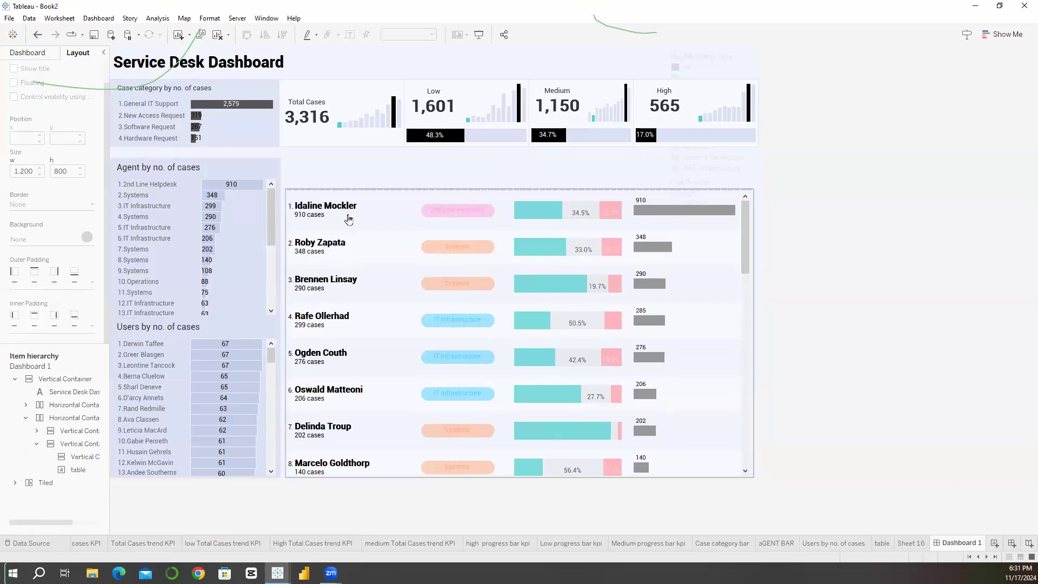
Step: Increase the height of the empty container above the table to about 94 and place a text object in it
click(369, 178)
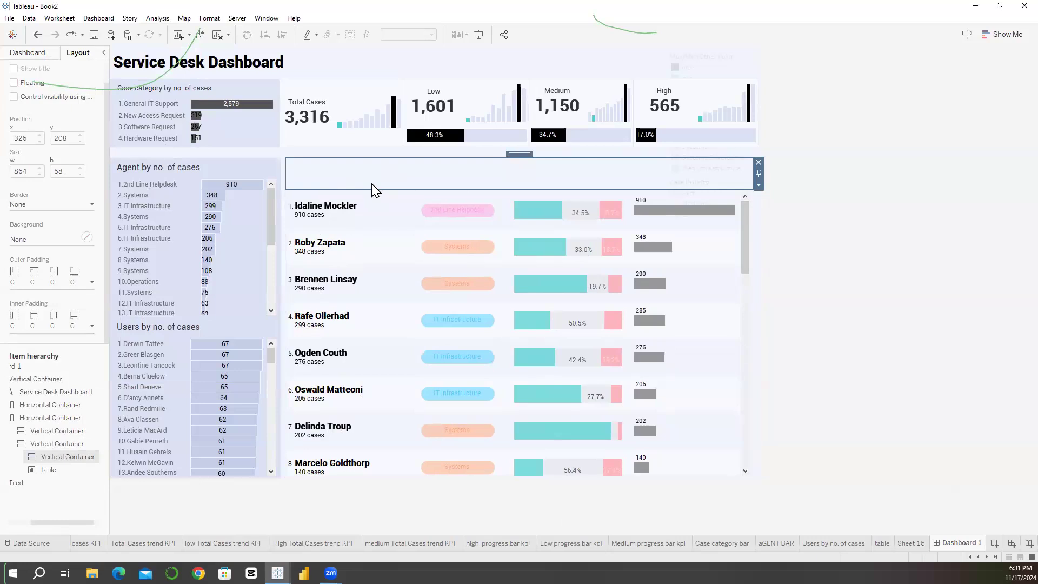
drag(371, 190, 371, 209)
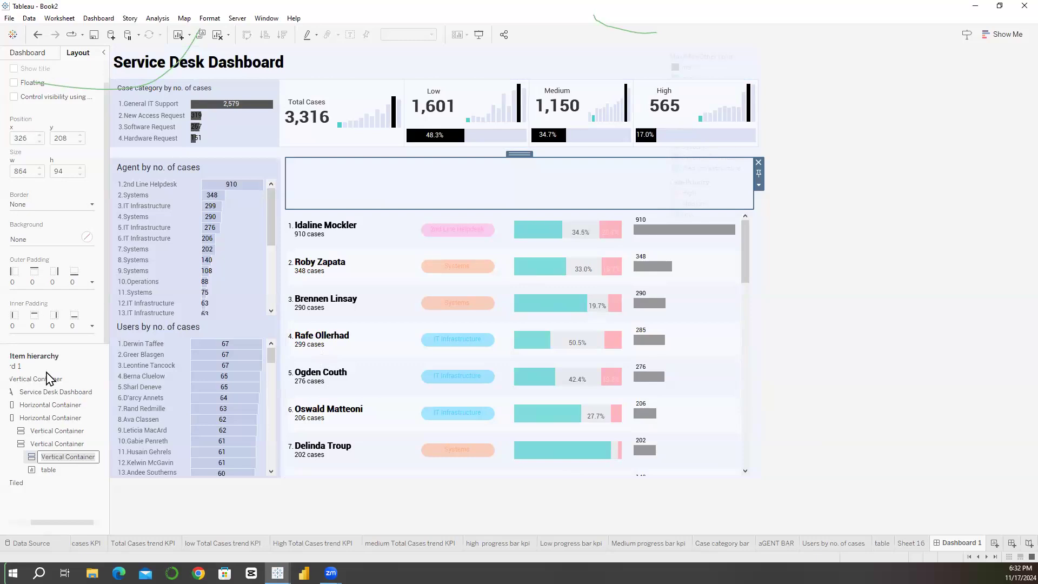
click(27, 53)
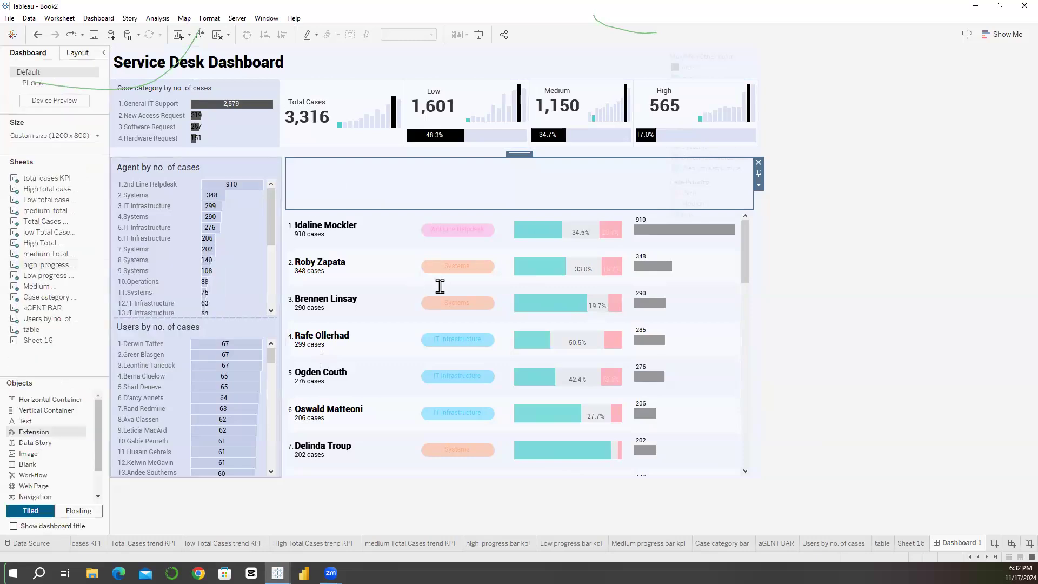
drag(26, 422, 178, 318)
drag(440, 287, 441, 287)
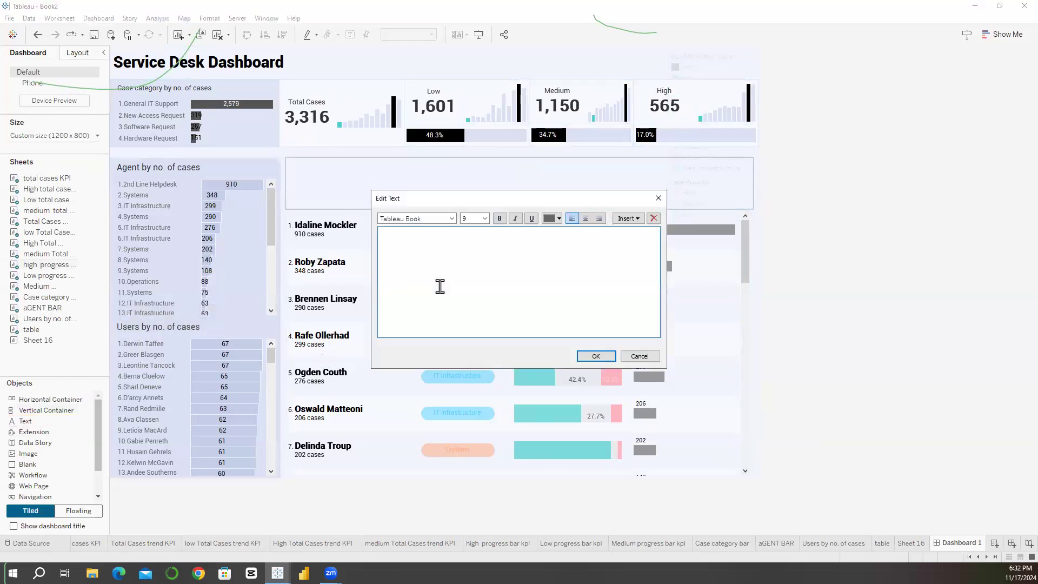
Step: Enter "Agent Details" as the content of the text object above the table
text(Agent Deta)
key(BackSpace)
key(BackSpace)
key(BackSpace)
key(BackSpace)
key(BackSpace)
key(BackSpace)
key(BackSpace)
key(BackSpace)
key(BackSpace)
key(BackSpace)
text(Agent)
text(Details)
key(ctrl+a)
Step: Format the Agent Details title as bold black Roboto Lt, size 12, and apply it
click(454, 218)
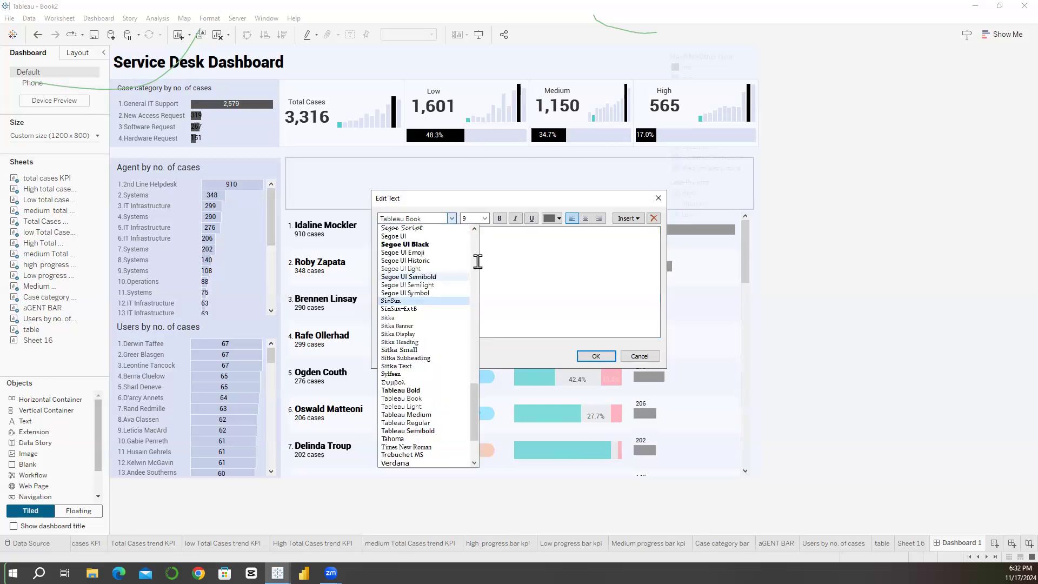
click(396, 268)
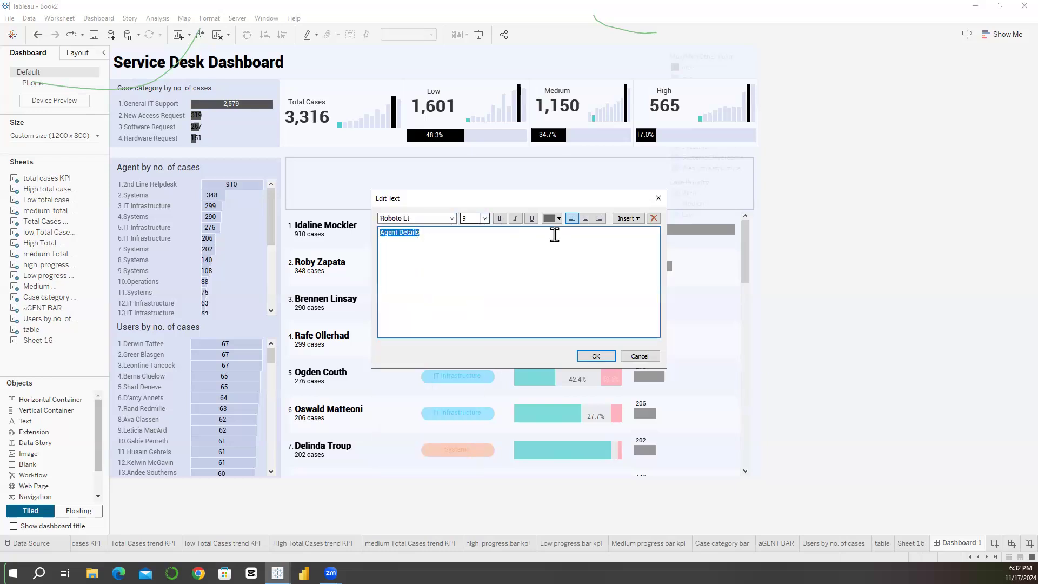
click(485, 218)
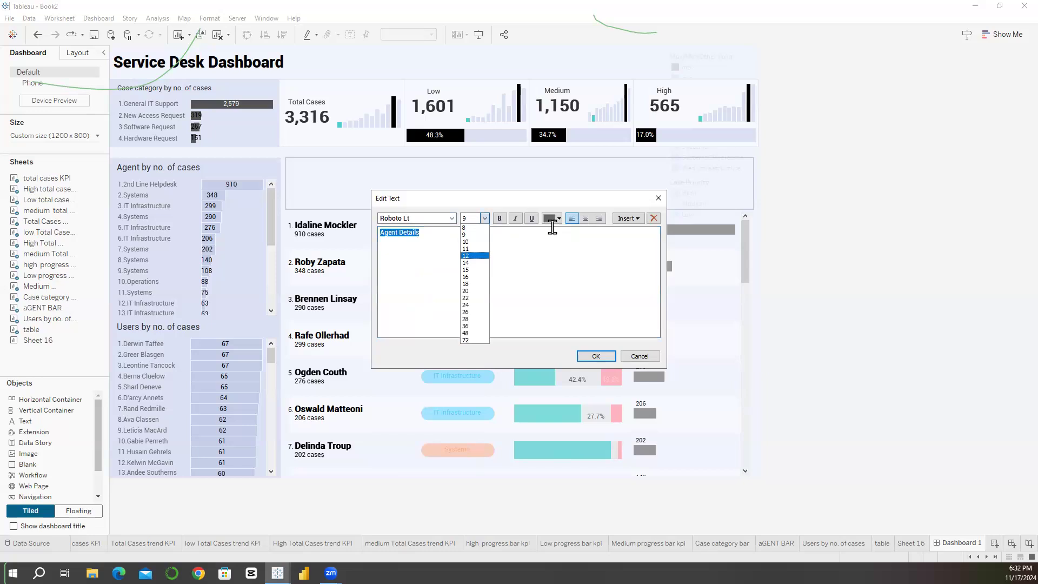
click(475, 256)
click(500, 219)
click(559, 219)
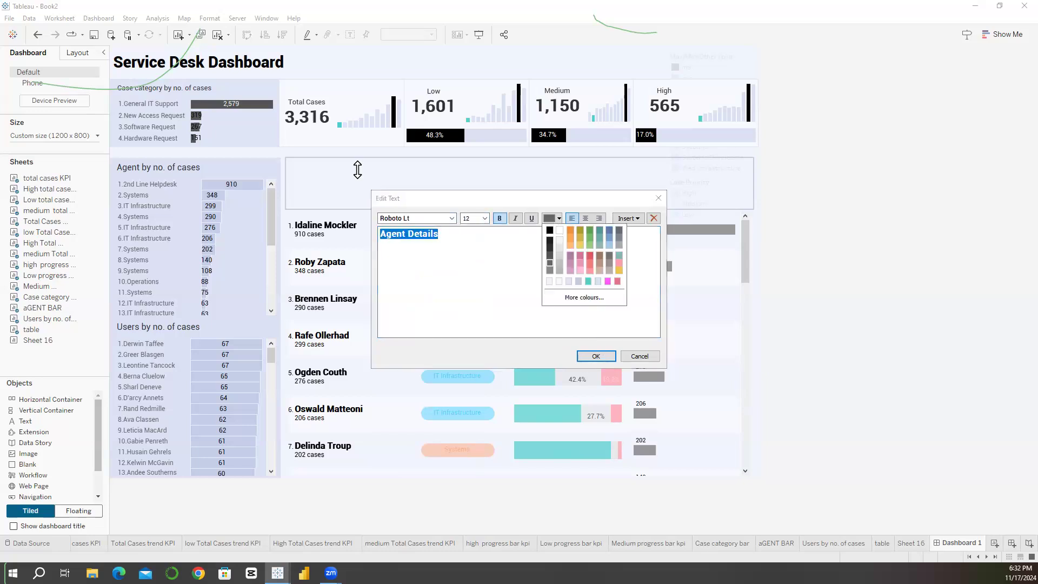
click(550, 230)
click(596, 357)
Step: Tighten the Agent Details title's height and add a low horizontal container between it and the table
drag(358, 209, 424, 209)
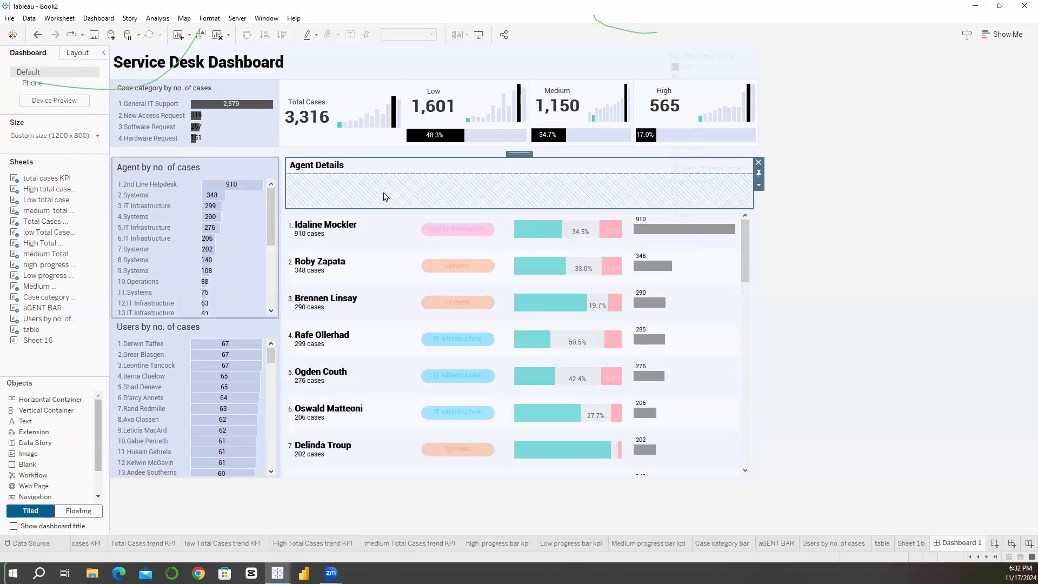
drag(50, 400, 383, 209)
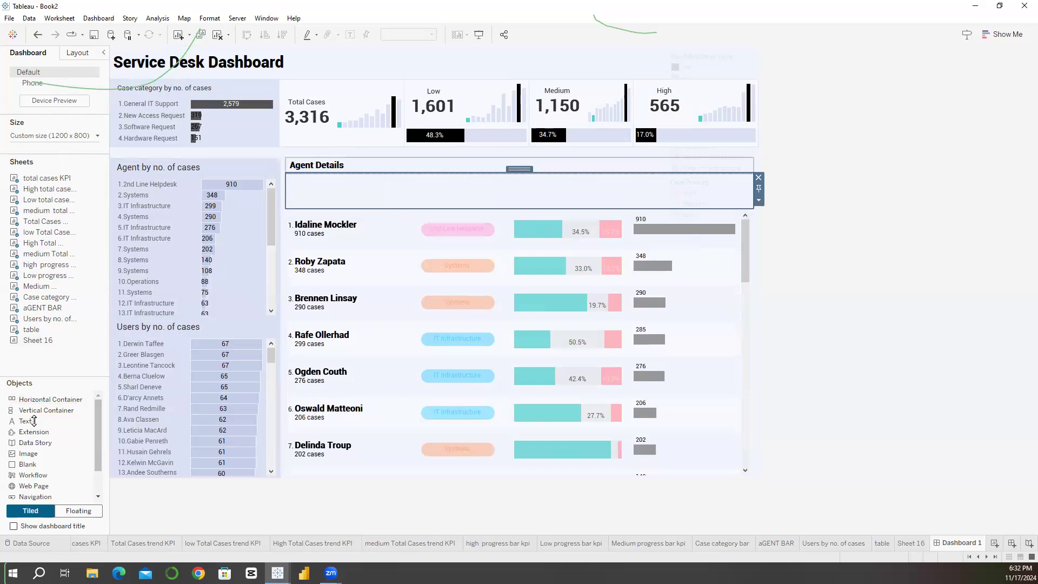
drag(364, 182, 357, 183)
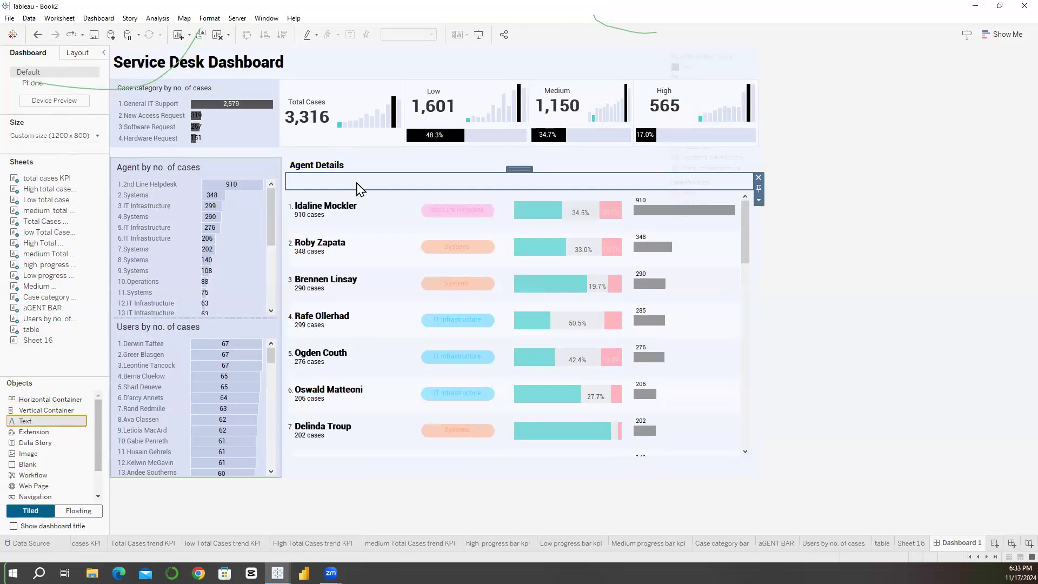
Step: Enter "Agent + No. of cases" in a text object for the horizontal container below the Agent Details title
text(age)
text(nt + )
text(No)
text(.)
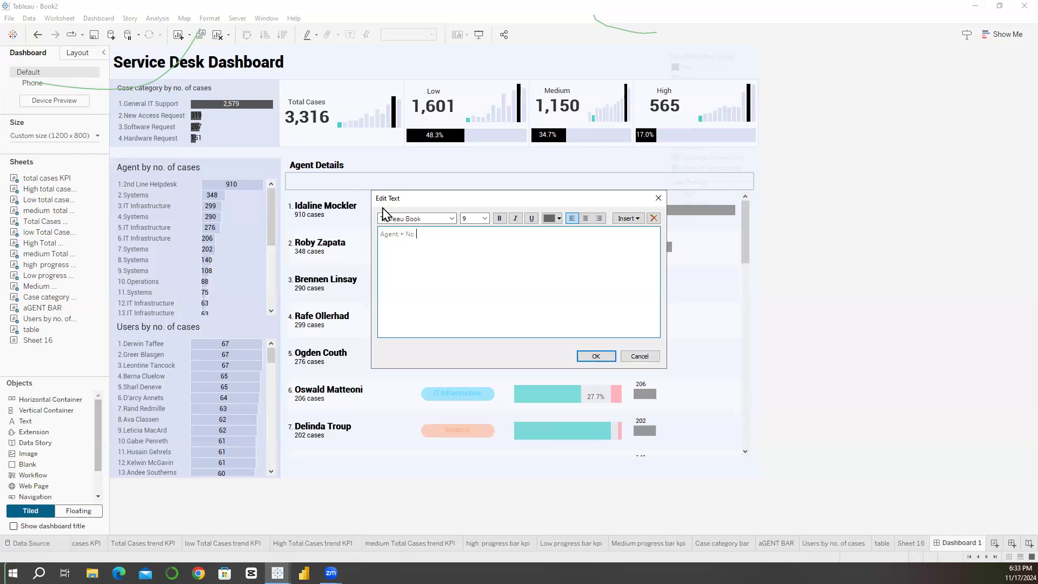
text( of cases)
Step: Format the "Agent + No. of cases" heading as regular black Roboto and apply it
key(ctrl+a)
click(452, 218)
scroll(421, 373, up, 7)
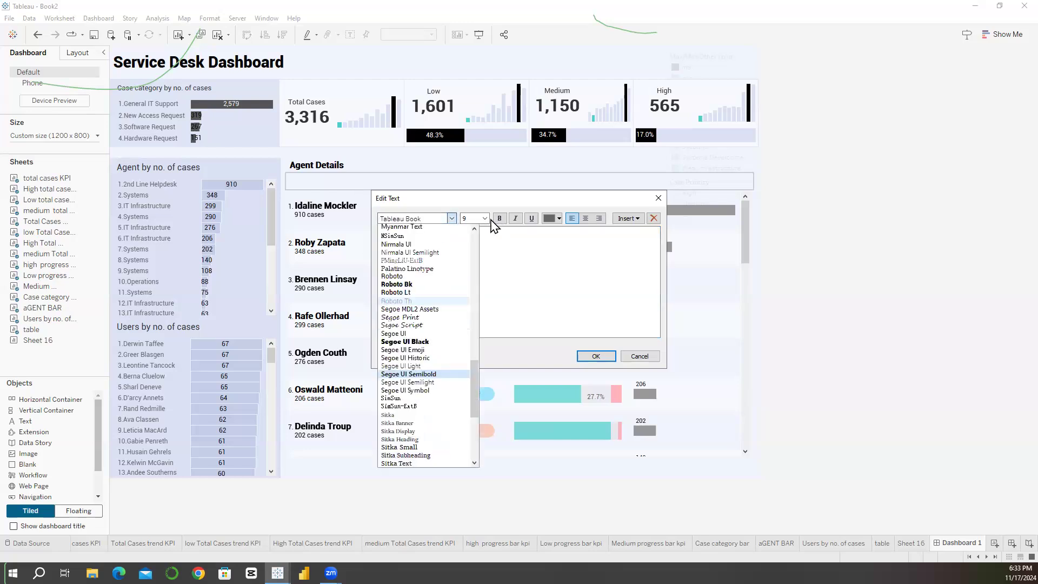
click(411, 277)
click(498, 219)
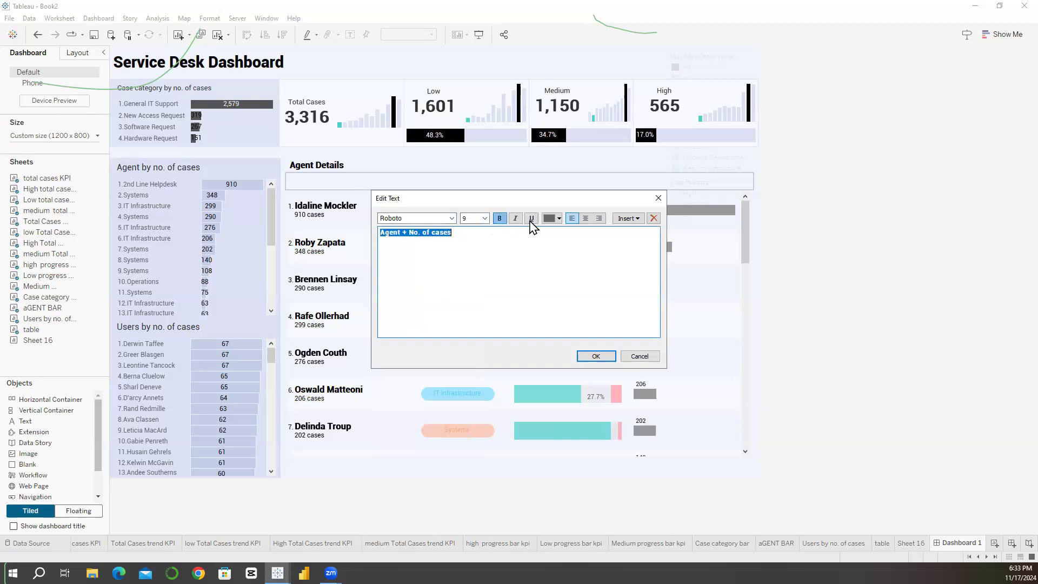
click(552, 218)
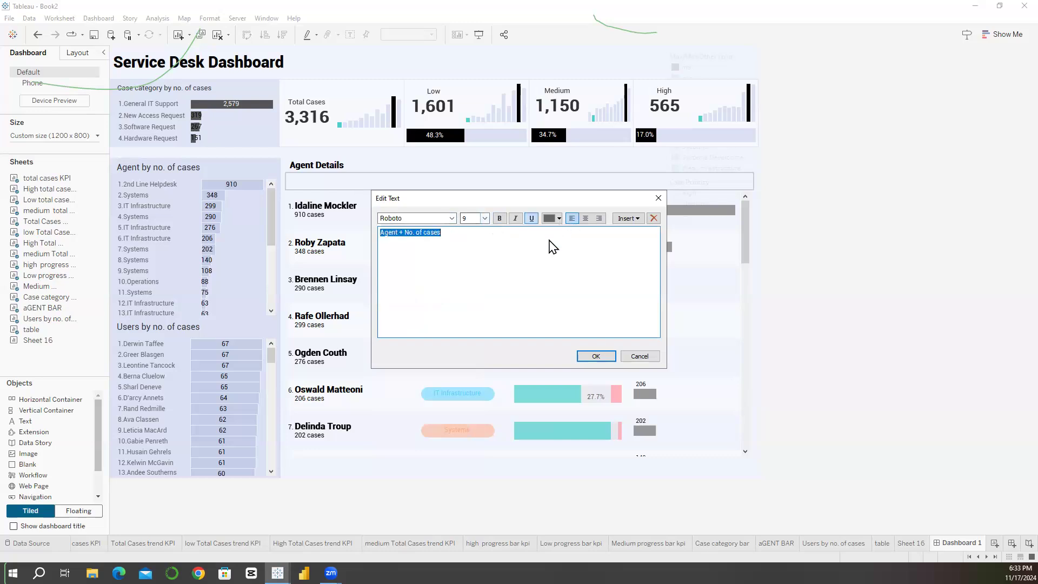
click(590, 357)
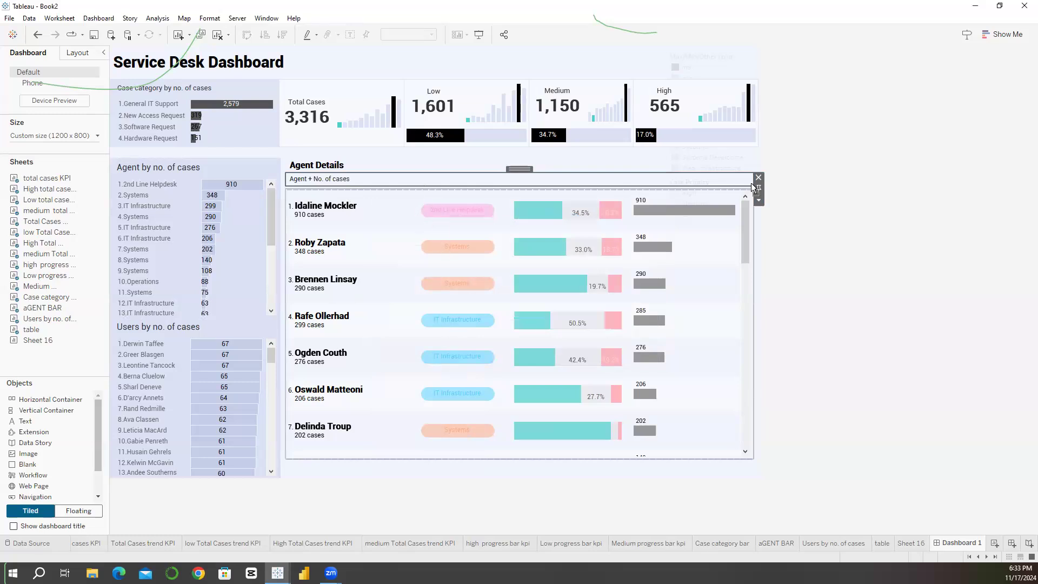
Step: Add a text object reading "Agent Group" after the "Agent + No. of cases" heading in the horizontal container
drag(752, 184, 449, 274)
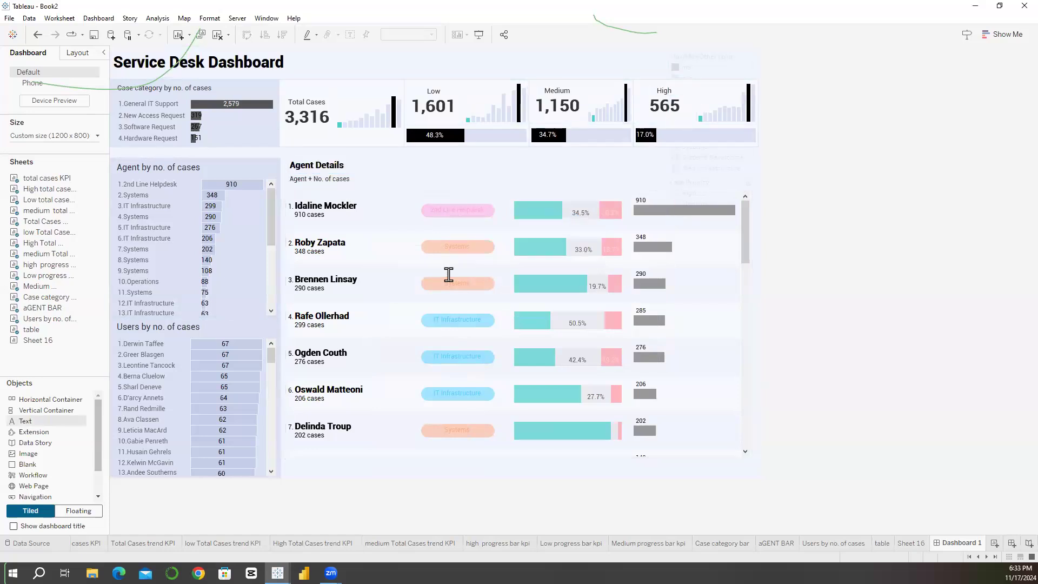
text(Age)
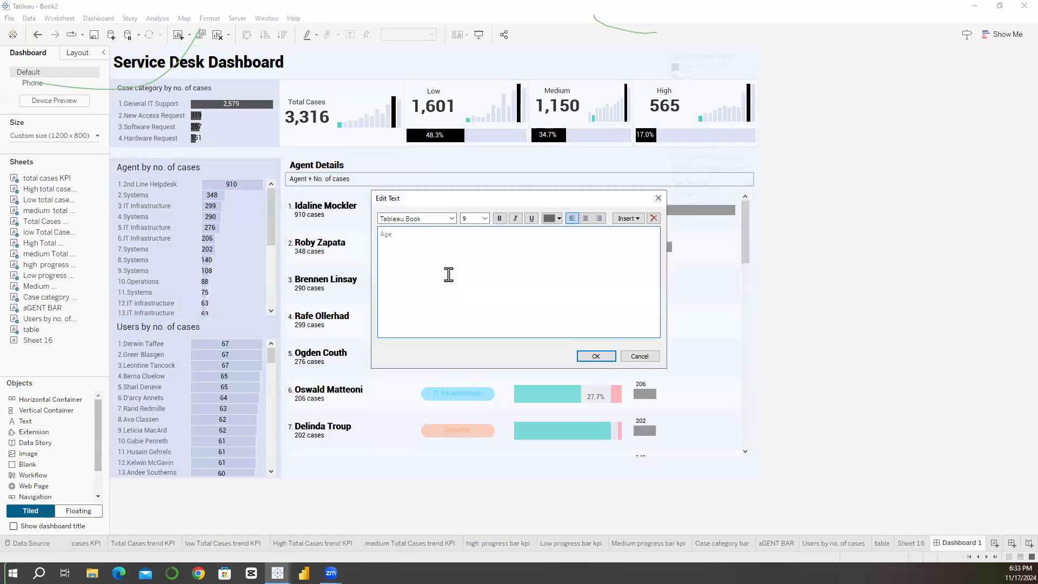
text(nt Grou)
Step: Format the Agent Group heading in black Roboto, size 9, and apply it
click(452, 219)
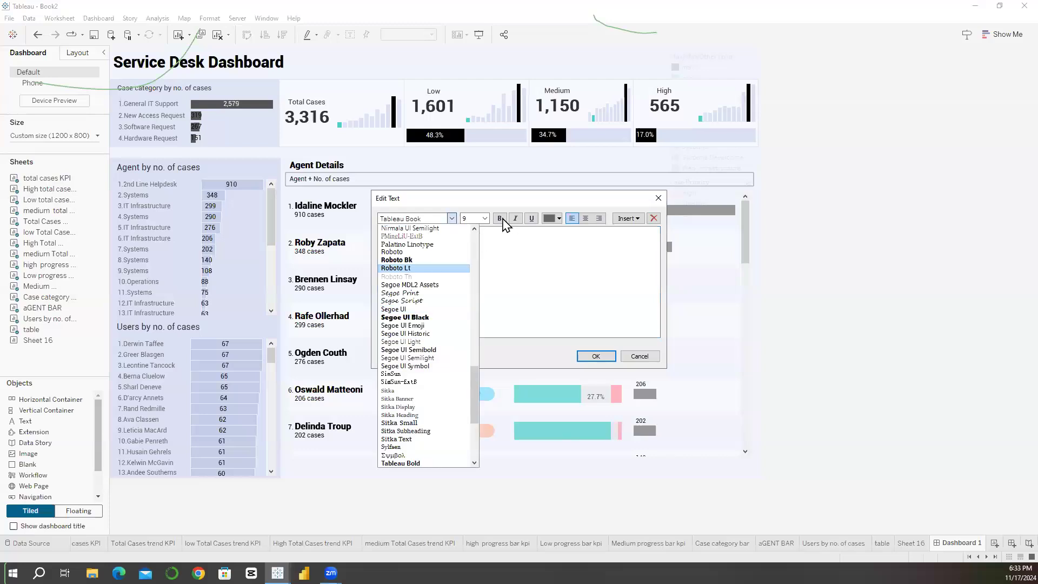
click(392, 252)
click(485, 219)
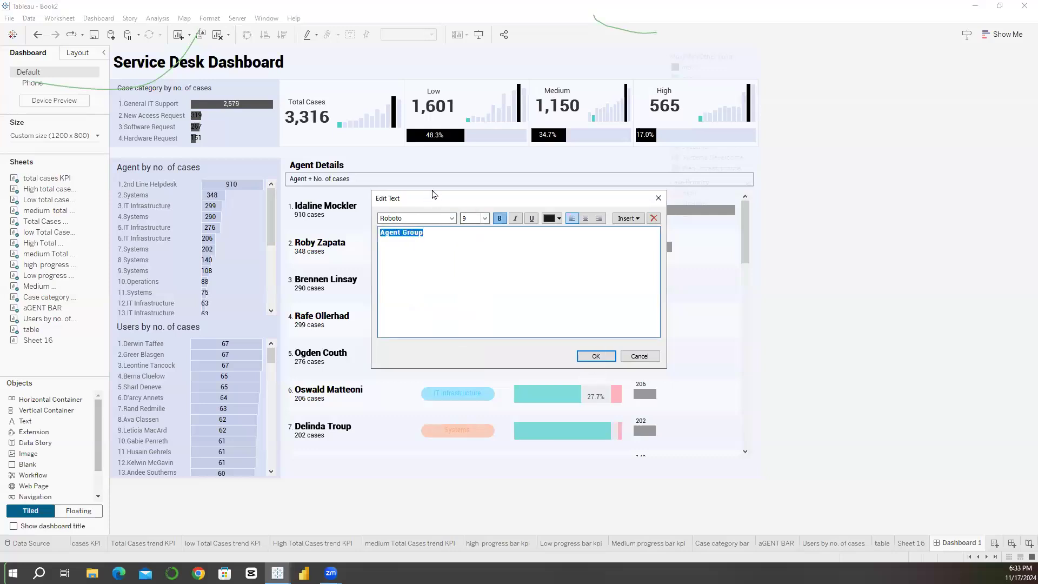
click(500, 219)
key(Return)
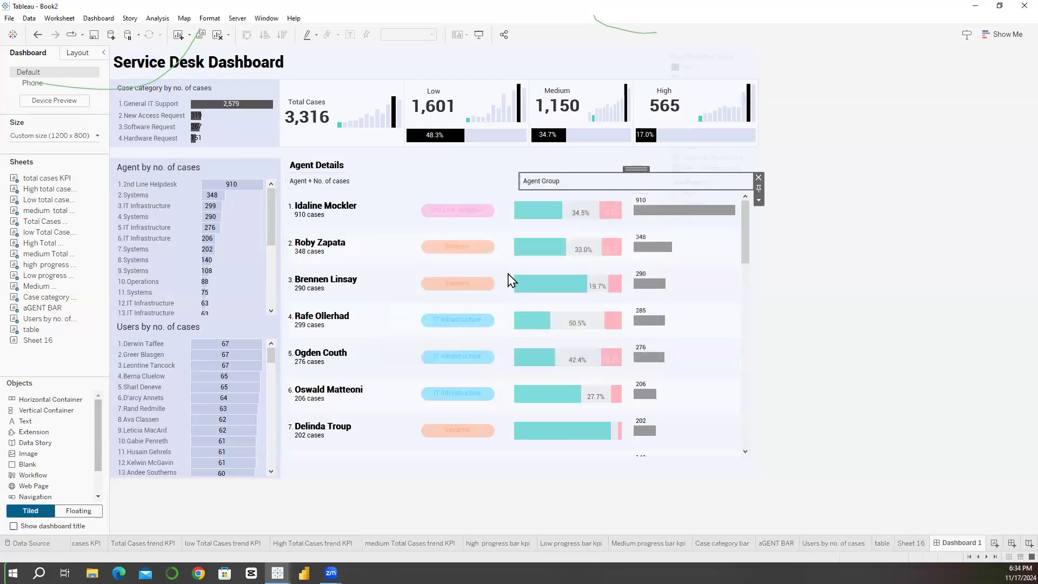
Step: Copy the Agent Group heading and place the duplicate as the third item in the heading row
click(759, 200)
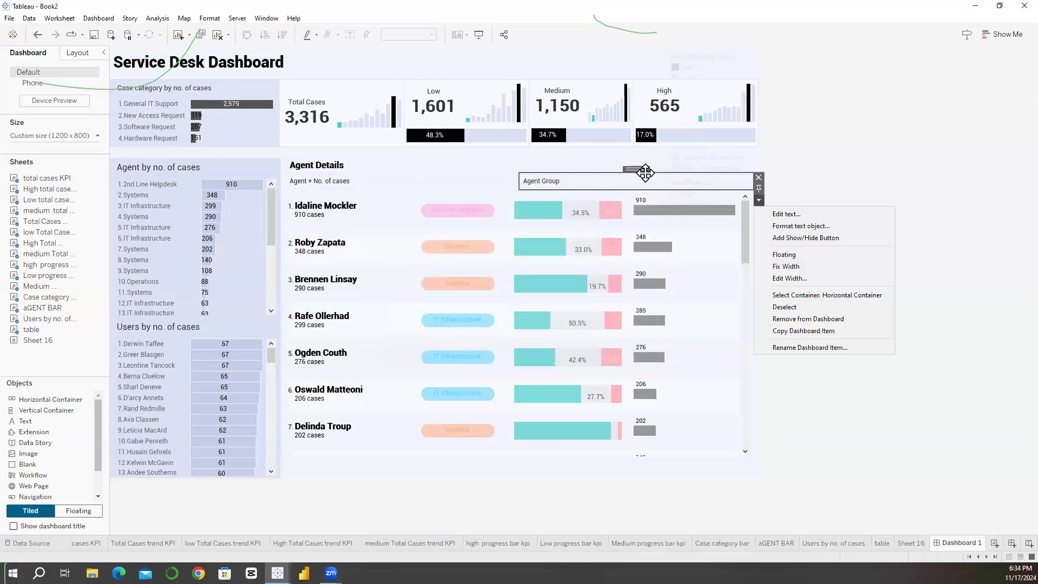
click(732, 187)
click(536, 237)
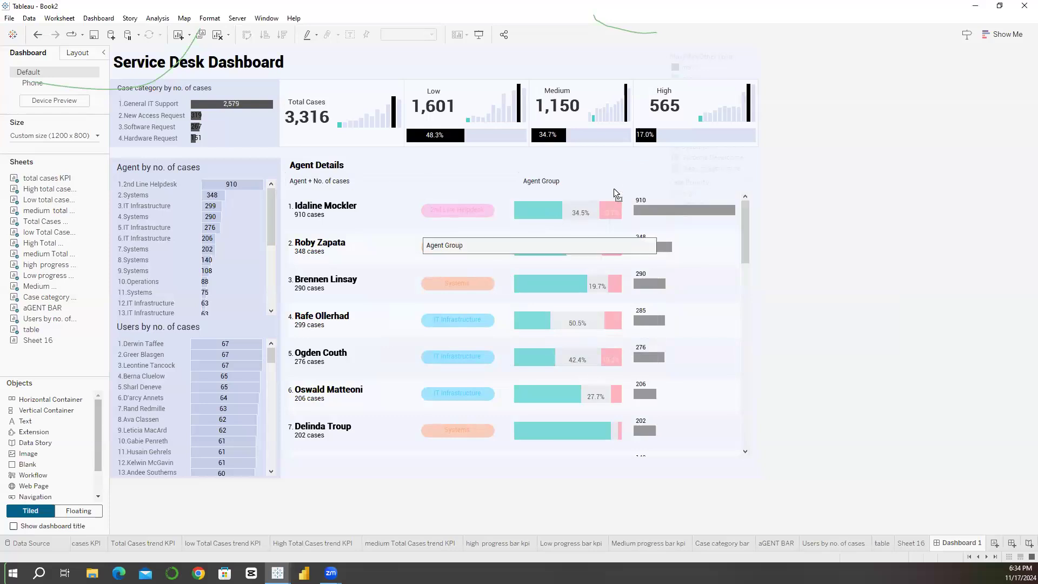
mouse_move(643, 181)
mouse_down()
mouse_move(744, 183)
mouse_move(601, 194)
mouse_move(651, 184)
mouse_move(634, 196)
mouse_up()
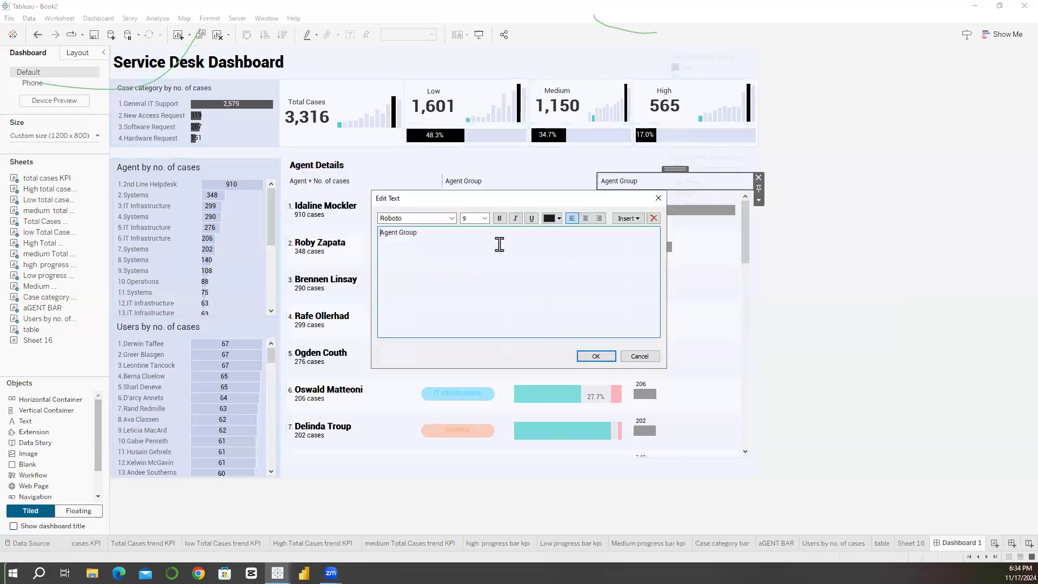
Step: Replace the duplicated heading's text with "Case Priority" and a second line reading "Low" coloured teal
key(ctrl+a)
text(Cae)
text(e Priority)
key(Return)
text(Low)
drag(394, 240, 380, 240)
click(554, 218)
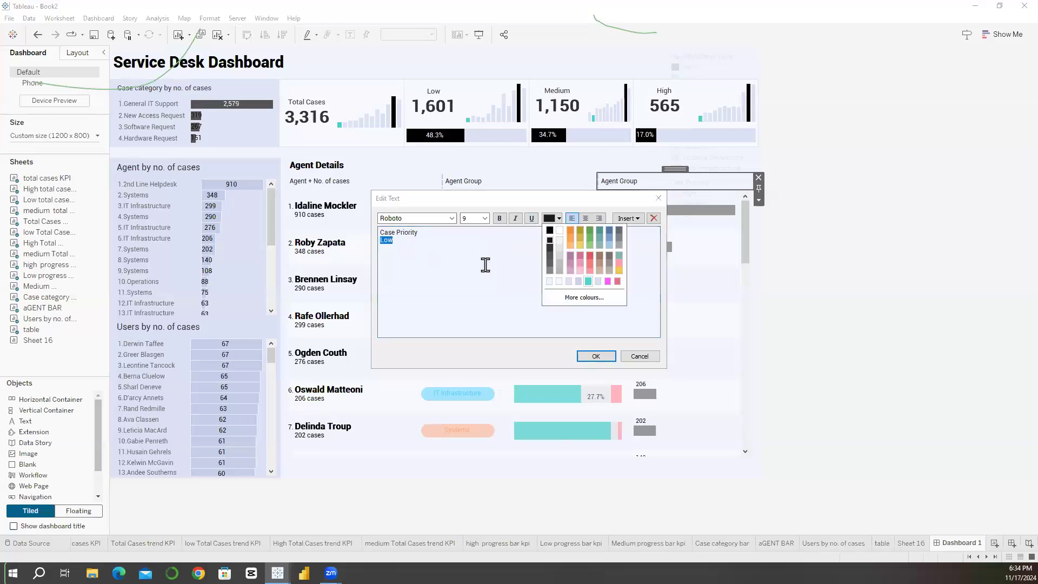
click(588, 281)
Step: Append "Medium" after Low on the heading's second line and colour it light grey
click(430, 241)
text(Medium)
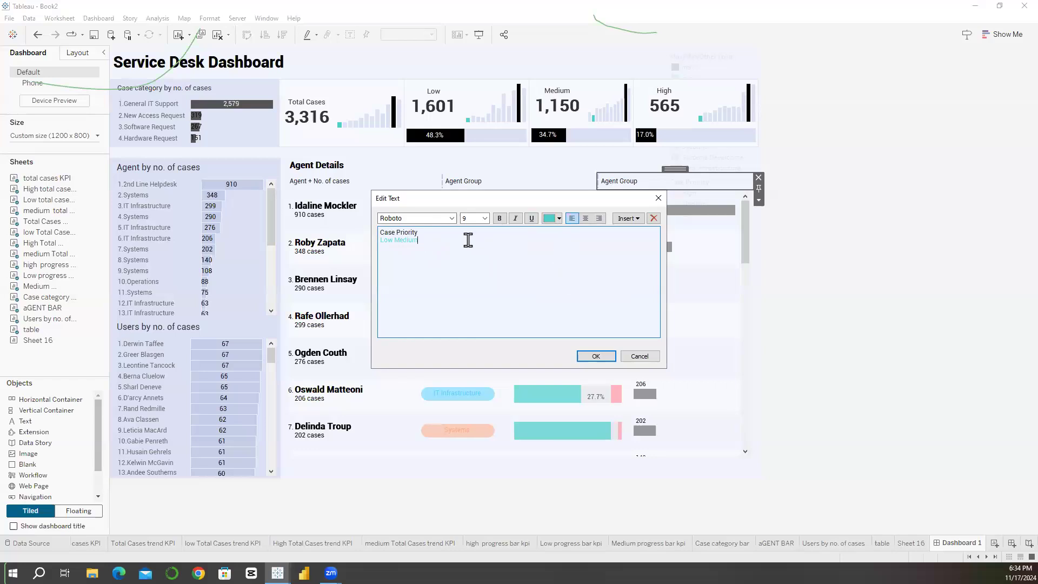
drag(468, 240, 395, 240)
click(559, 218)
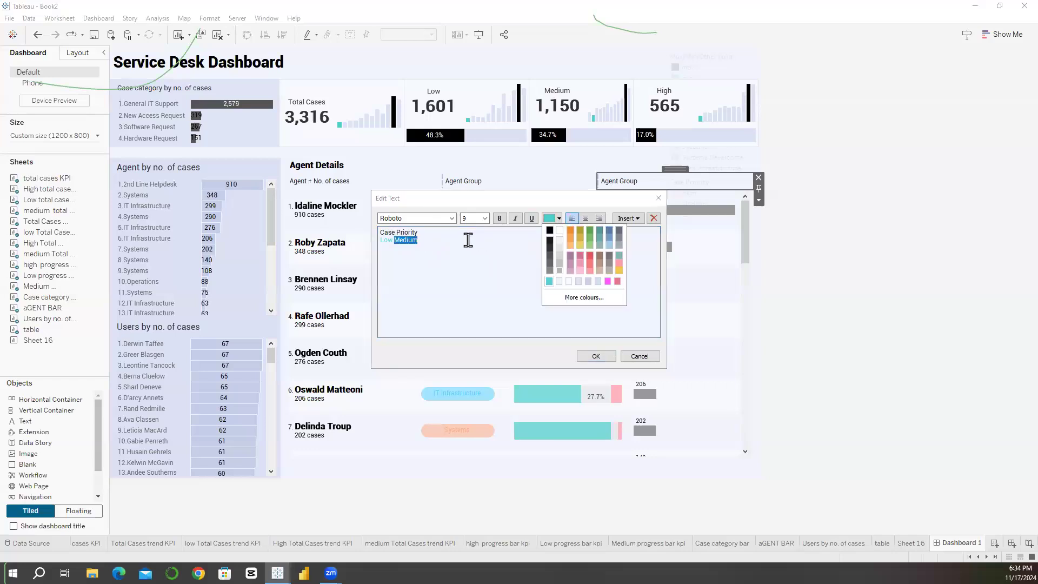
click(578, 281)
Step: Append "High" in pink, make the Low Medium High line bold, and apply the Case Priority heading
click(427, 238)
text(High)
click(552, 219)
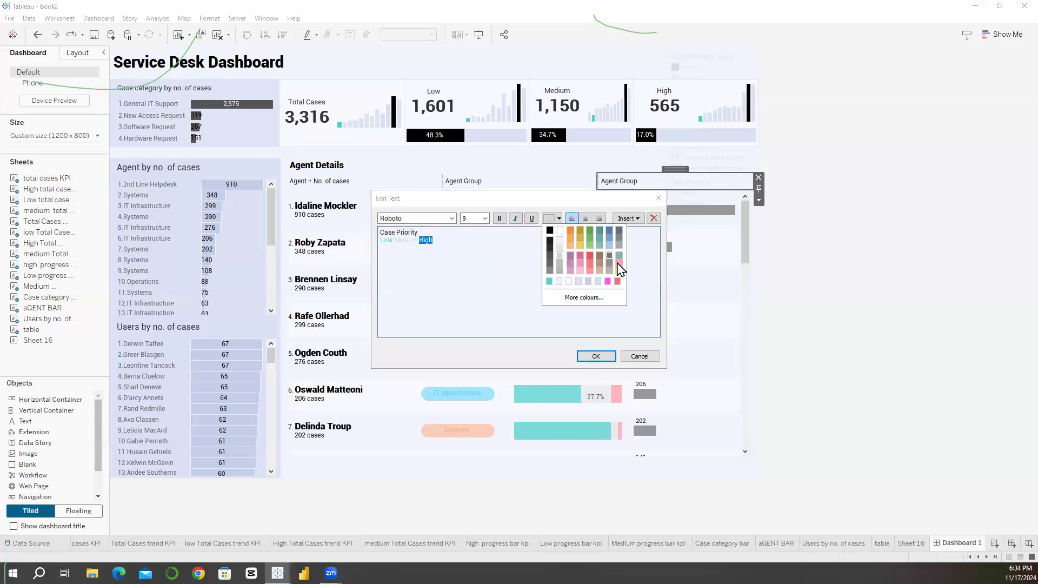
click(620, 264)
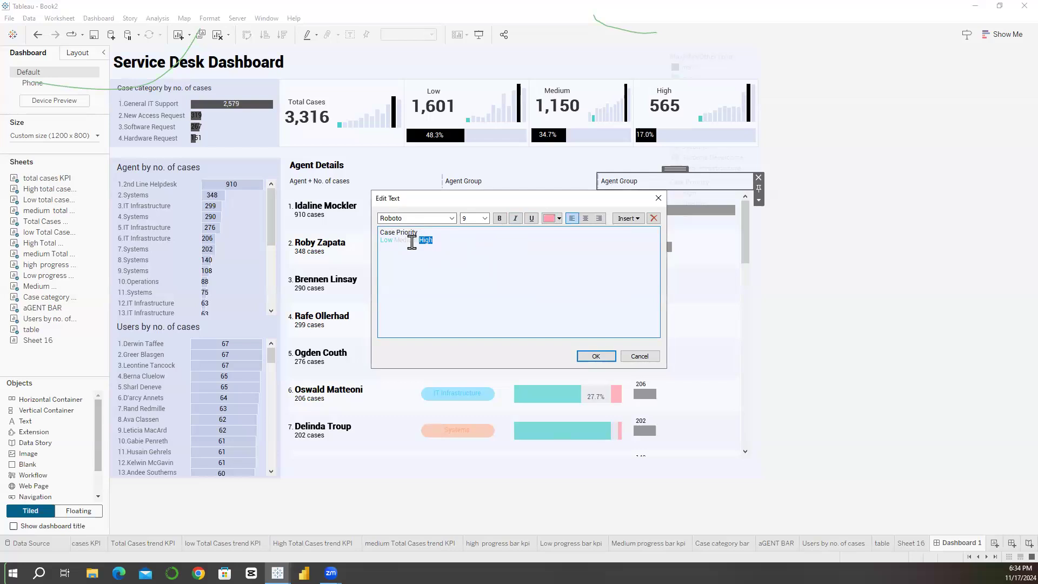
triple_click(412, 242)
click(500, 218)
click(596, 356)
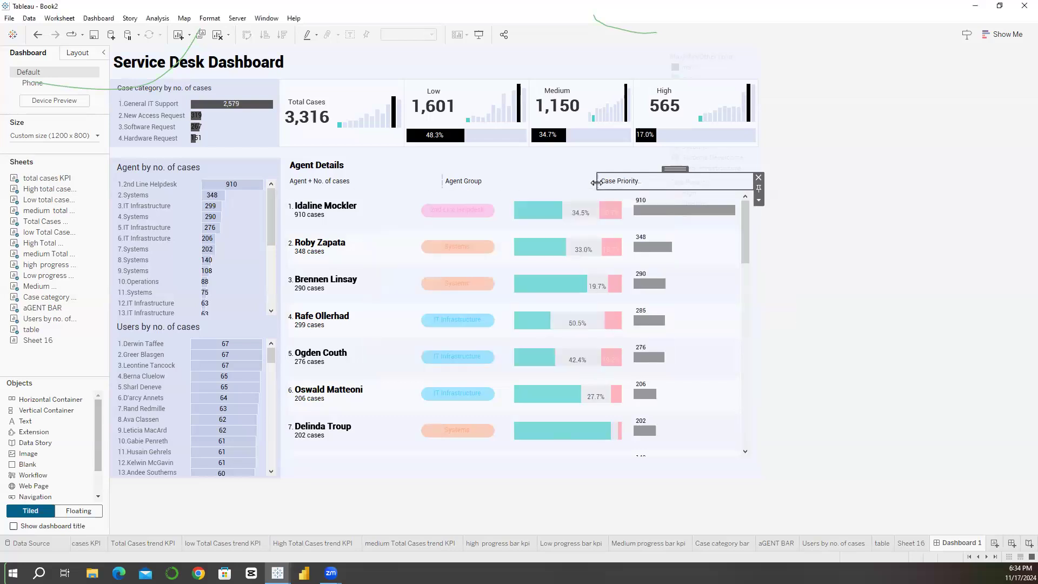
Step: Narrow the Agent Group heading and place another copy of it after Case Priority in the heading row
drag(596, 182, 563, 175)
click(586, 190)
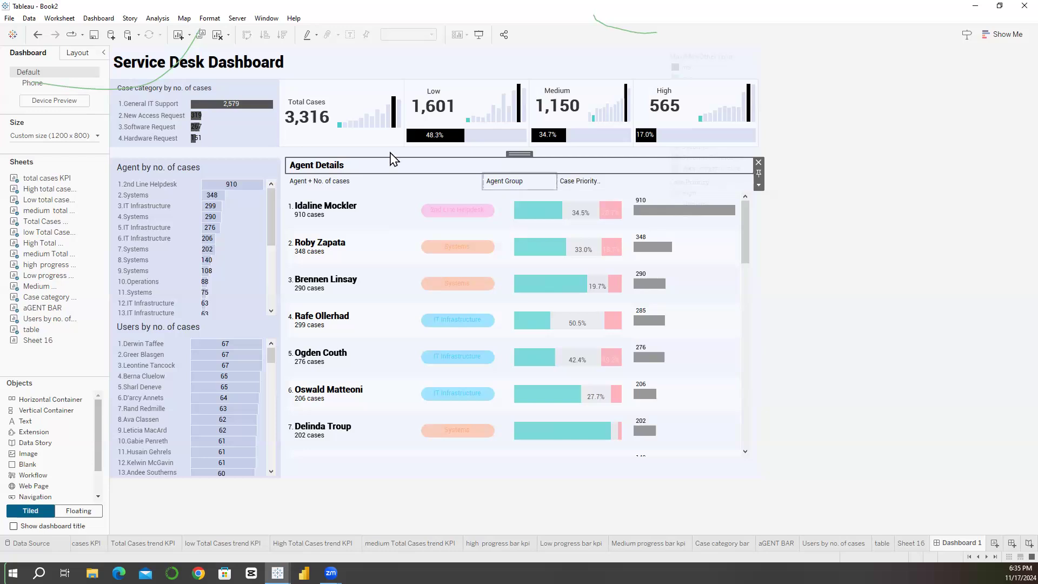
click(449, 261)
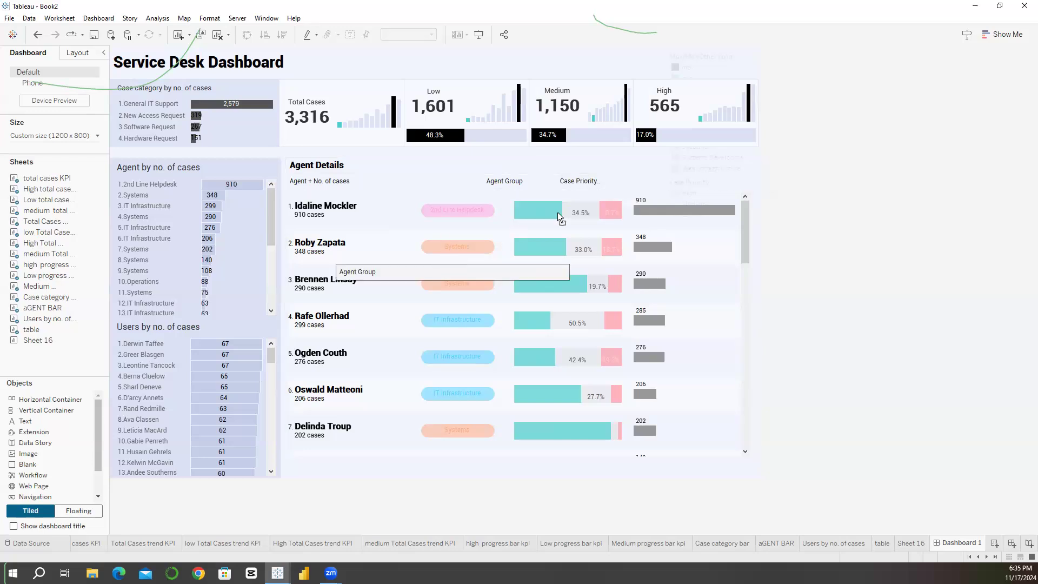
click(744, 184)
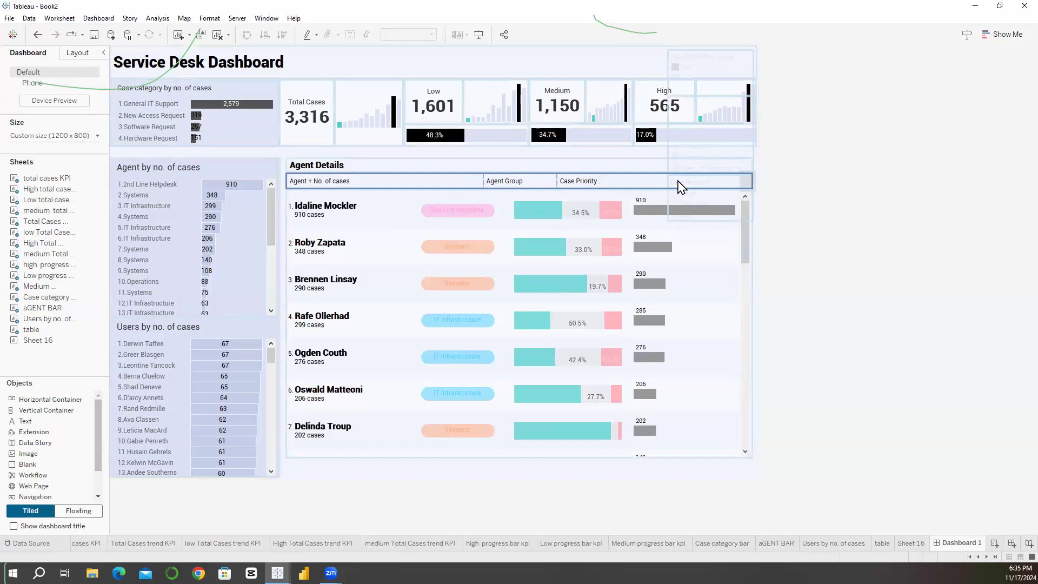
click(679, 187)
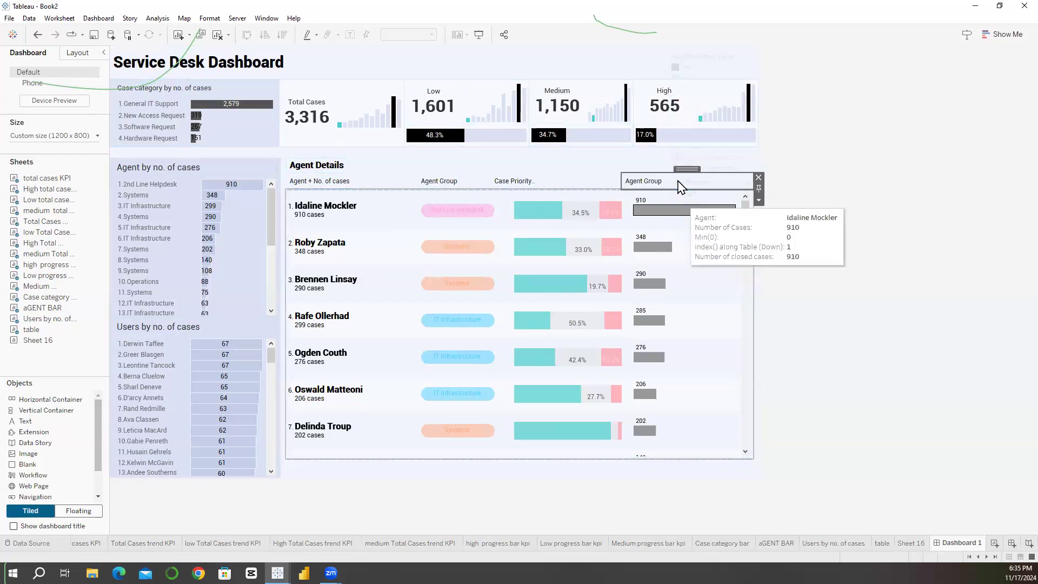
Step: Replace the text of the last heading in the row with "No of Cases Closed" and apply it
double_click(679, 187)
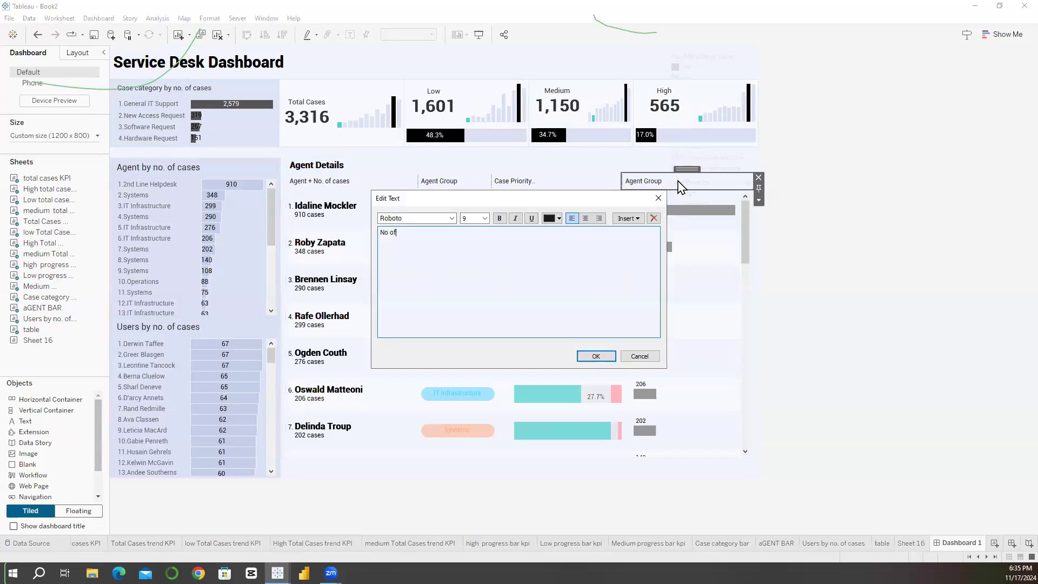
text(Cases Closed)
key(Return)
Step: Enlarge the heading row to fit both Case Priority lines and make the Agent Details title equally tall
drag(522, 173, 521, 162)
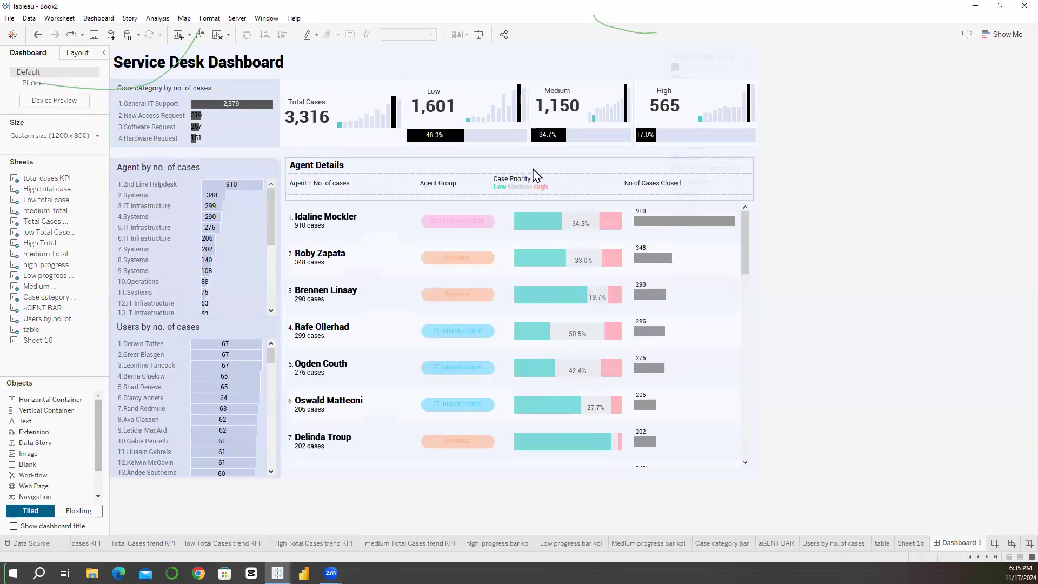
click(524, 156)
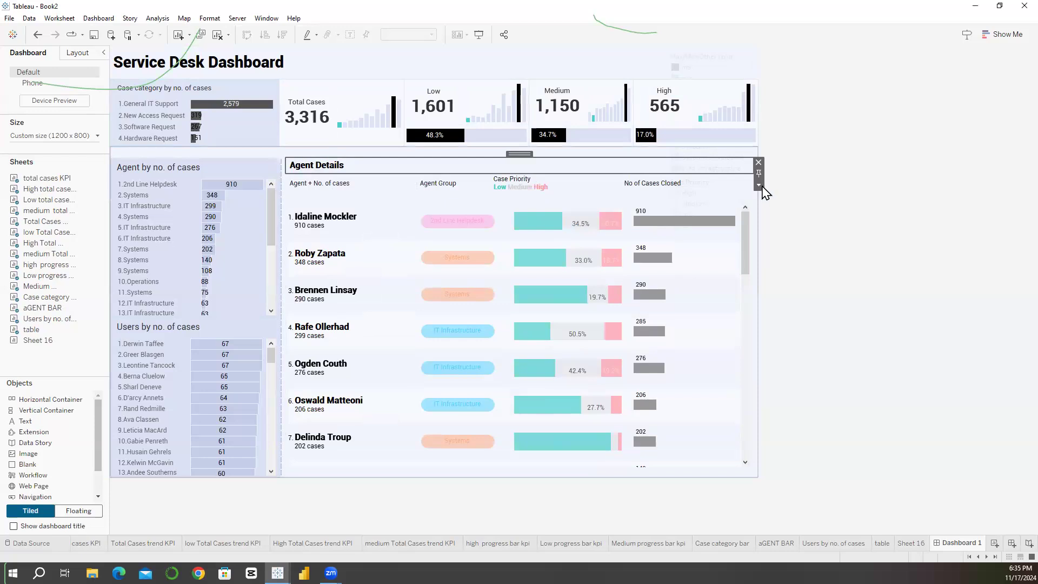
click(759, 185)
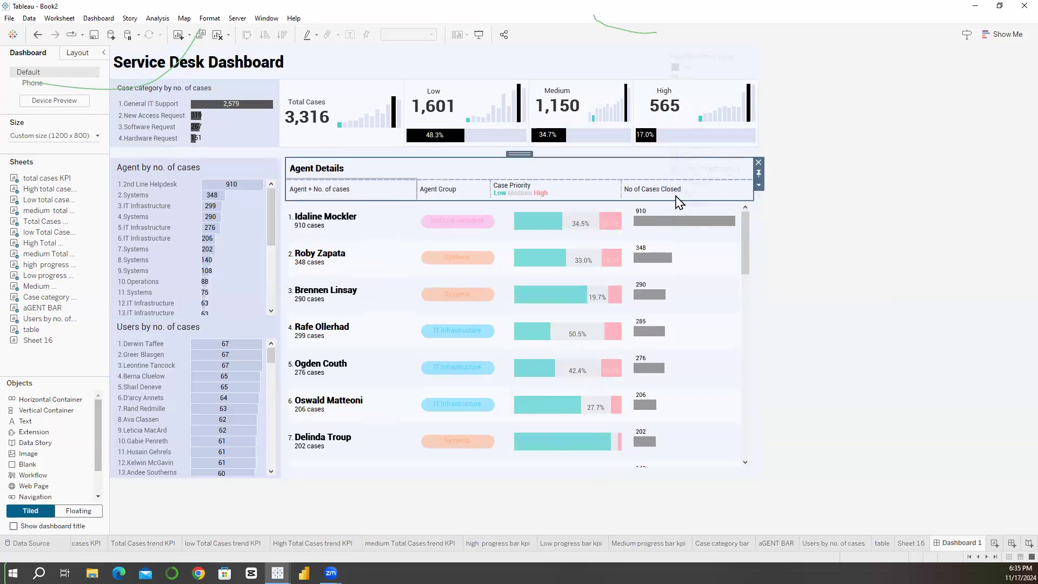
click(804, 217)
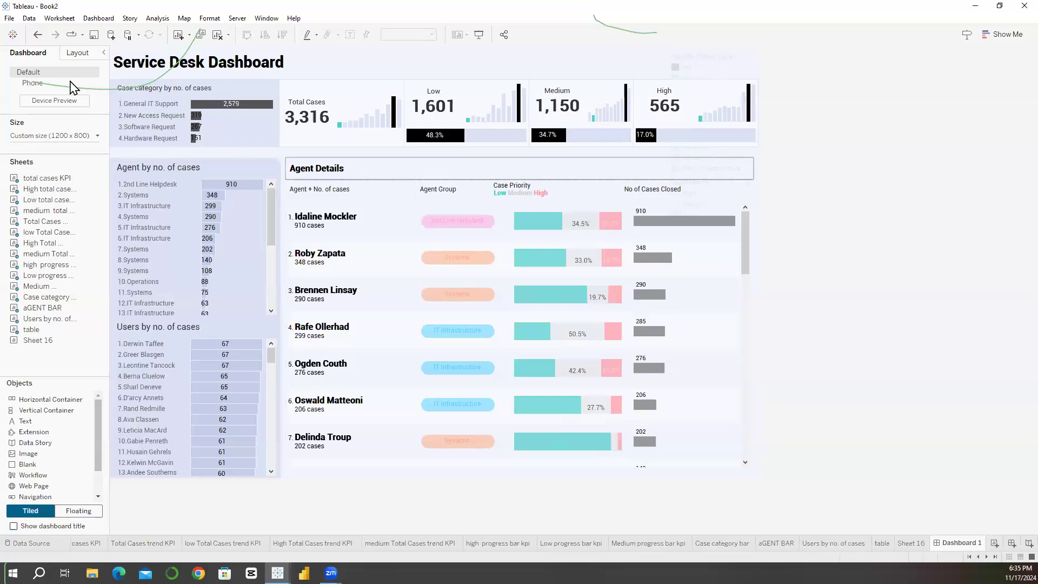
Step: Show the dashboard's item hierarchy and expand its Tiled container down to the leftover legends
click(75, 54)
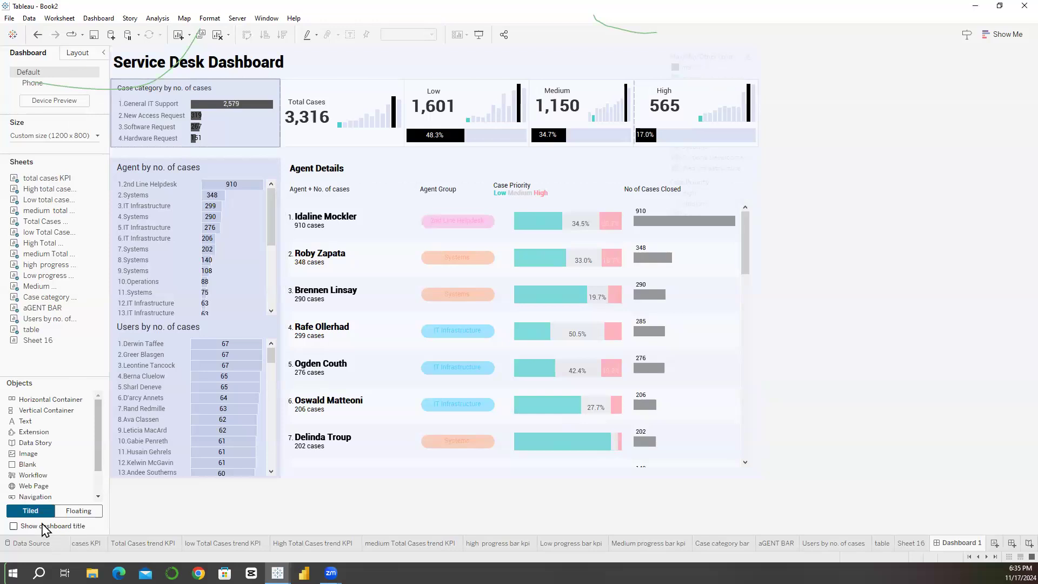
click(81, 522)
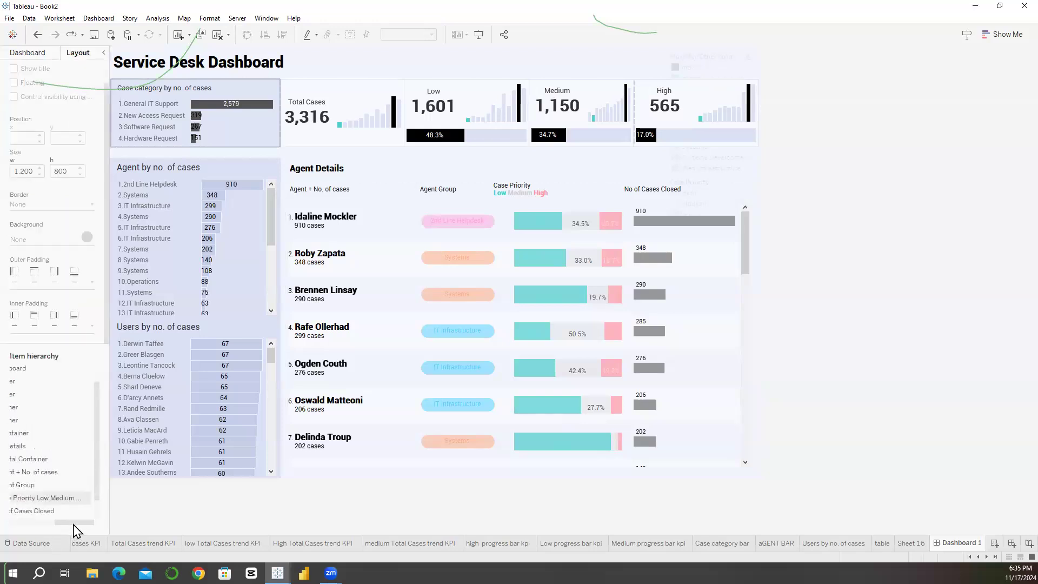
scroll(49, 532, down, 2)
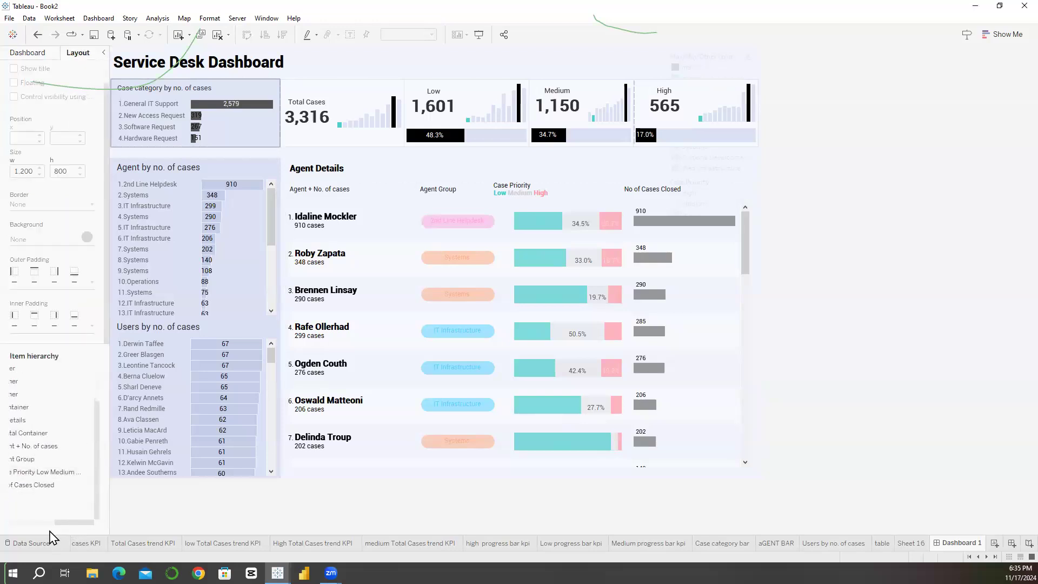
click(50, 523)
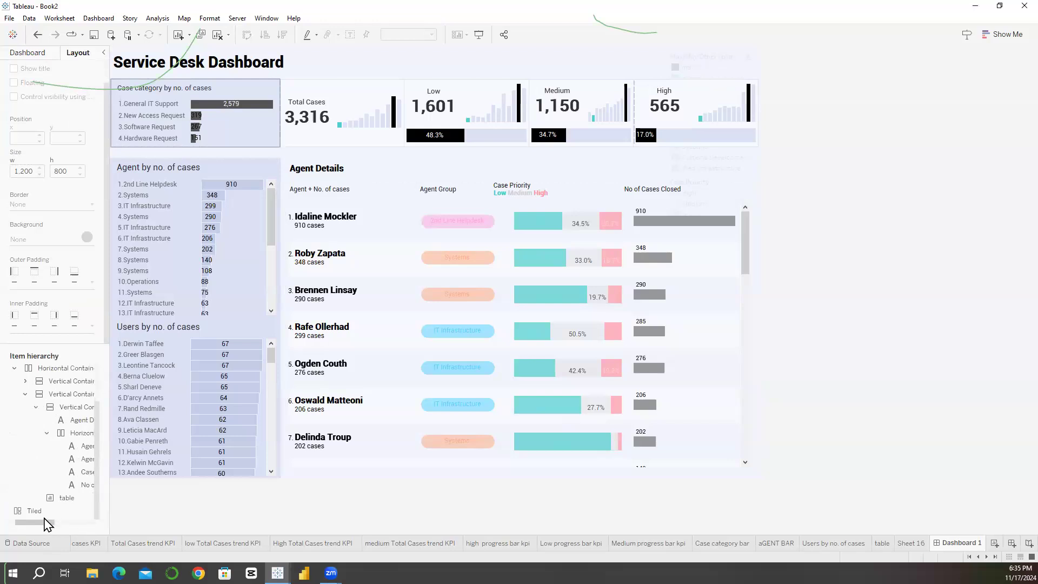
click(21, 511)
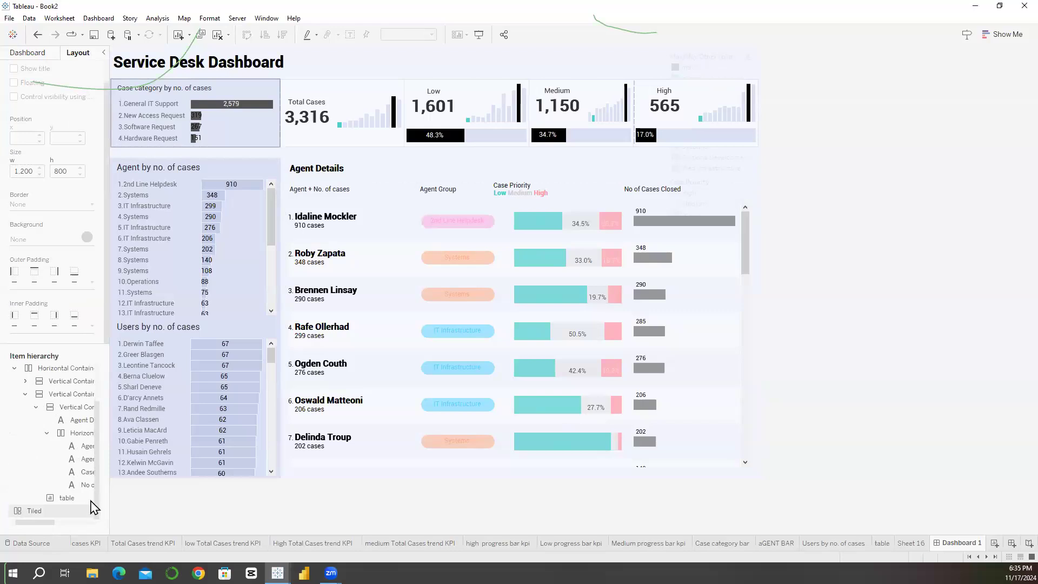
click(27, 512)
click(15, 511)
drag(96, 472, 96, 489)
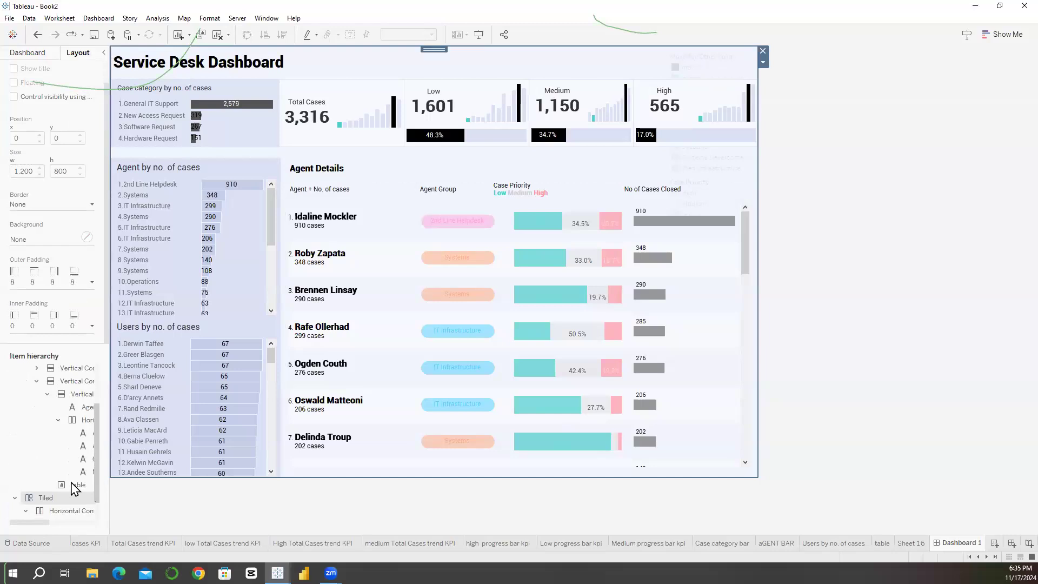
scroll(75, 489, down, 2)
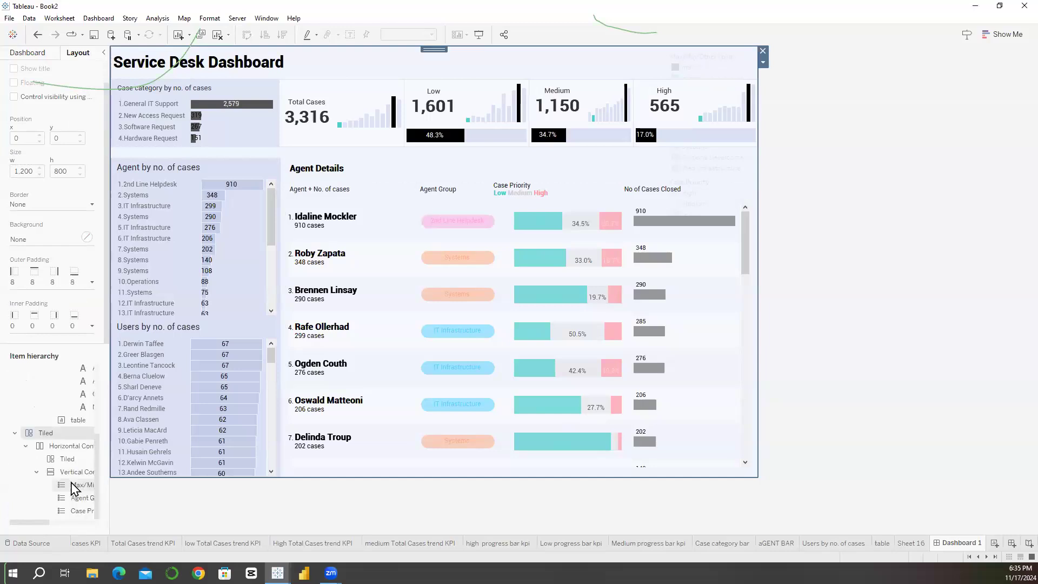
Step: Make the Max/Min/Other color legend a floating item on the dashboard
click(72, 484)
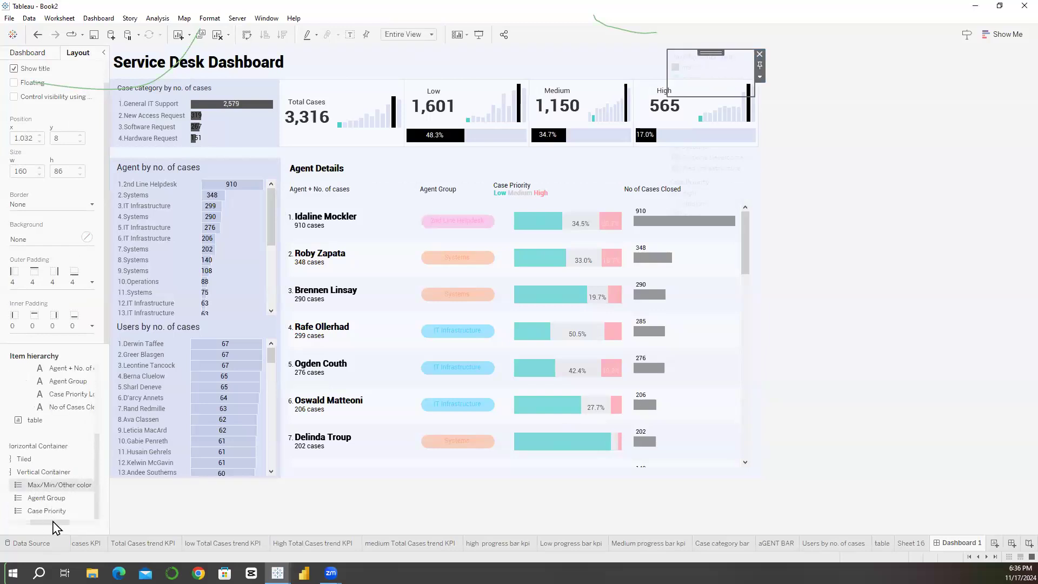
click(48, 522)
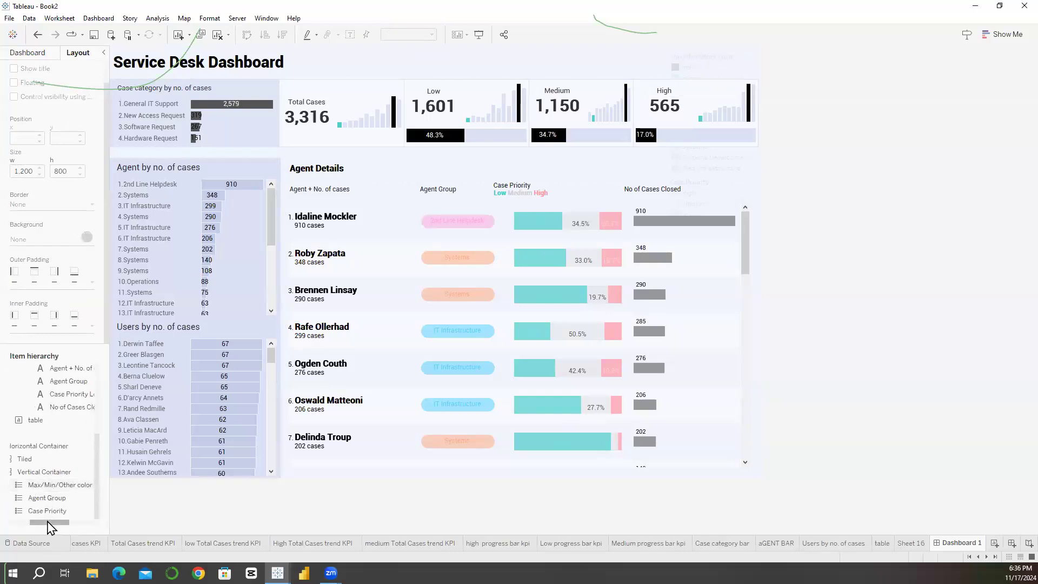
right_click(54, 488)
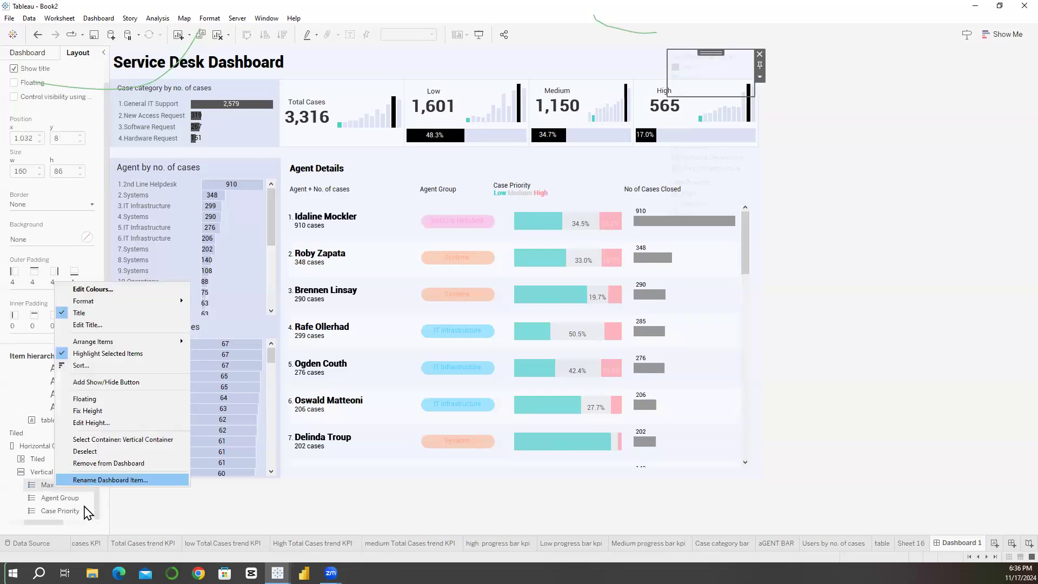
click(103, 464)
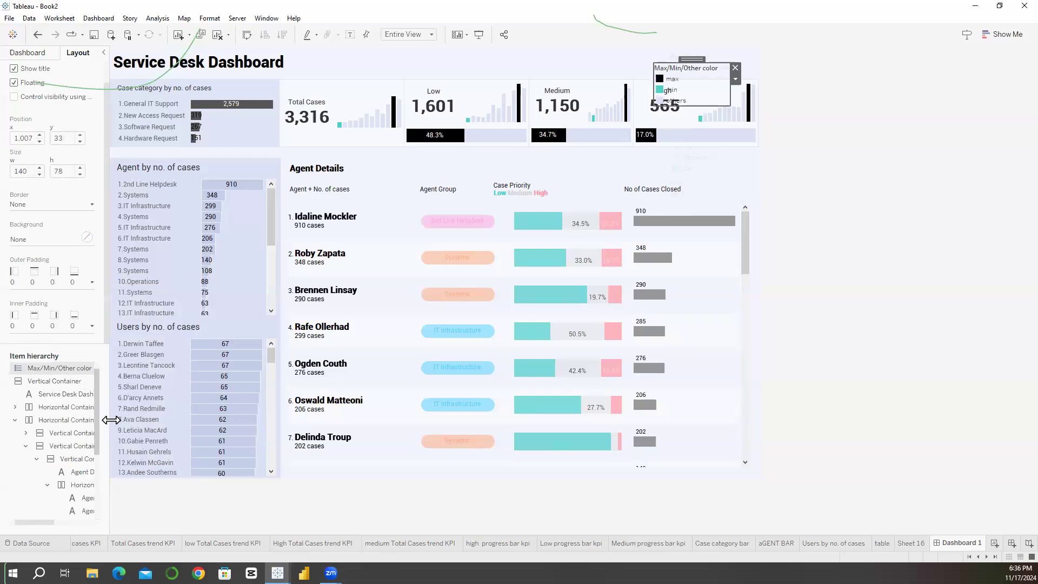
Step: Make the Agent Group and Case Priority legends floating items as well
scroll(79, 460, down, 5)
right_click(79, 497)
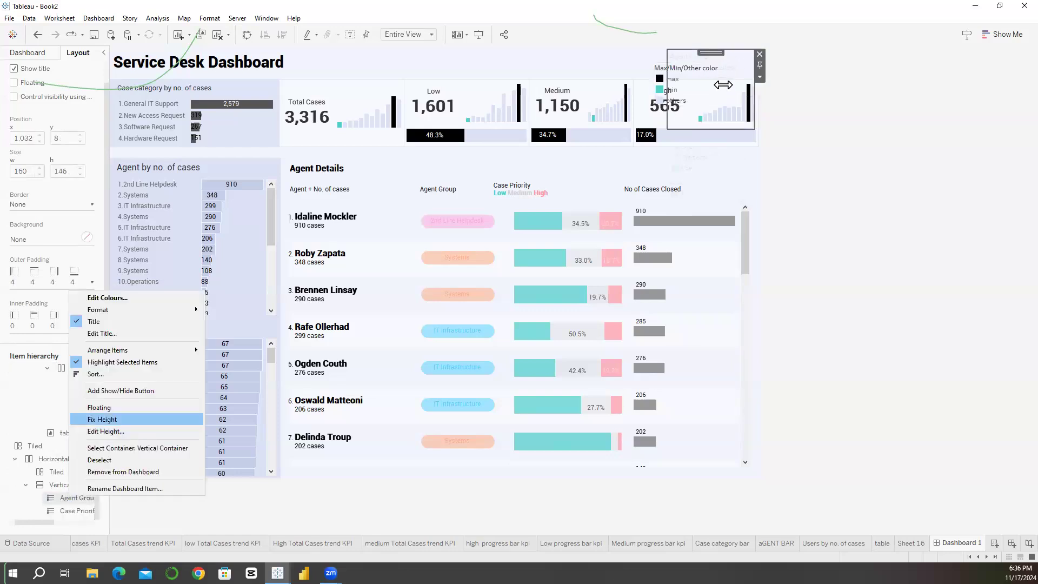
click(111, 407)
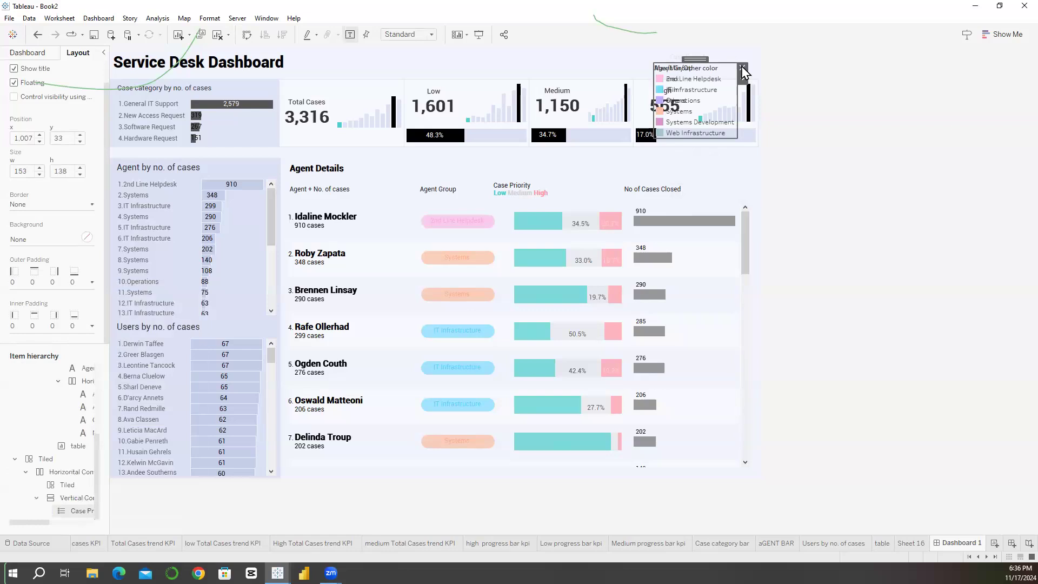
right_click(81, 511)
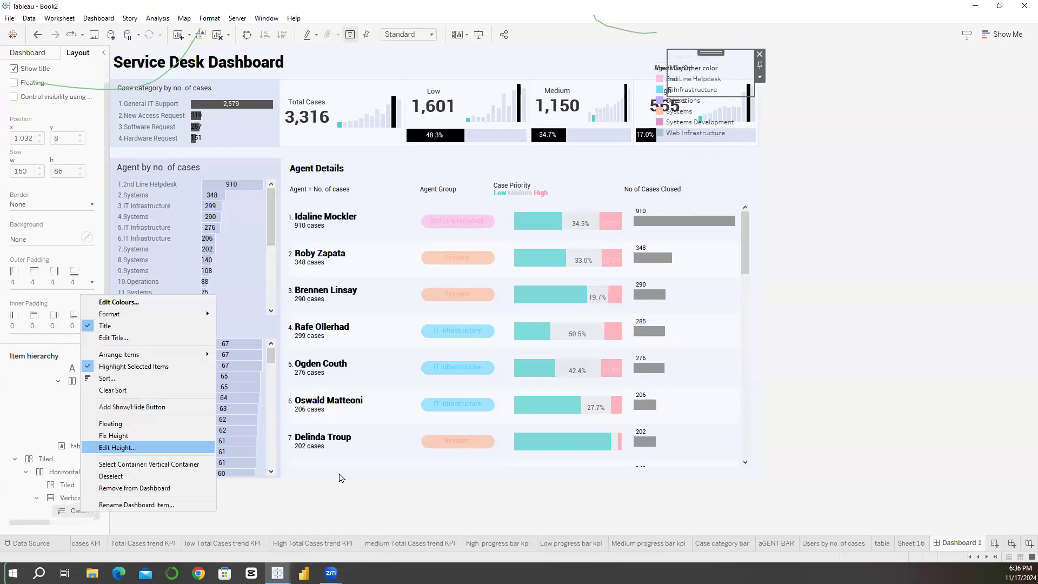
key(Return)
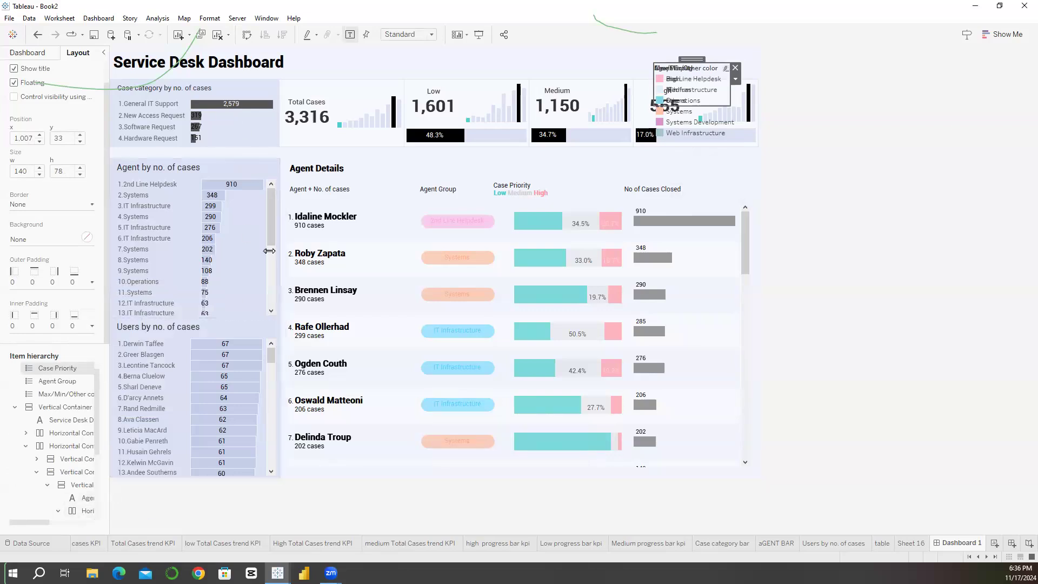
Step: Delete the floating Case Priority, Agent Group and Max/Min/Other color legends from the dashboard
key(Delete)
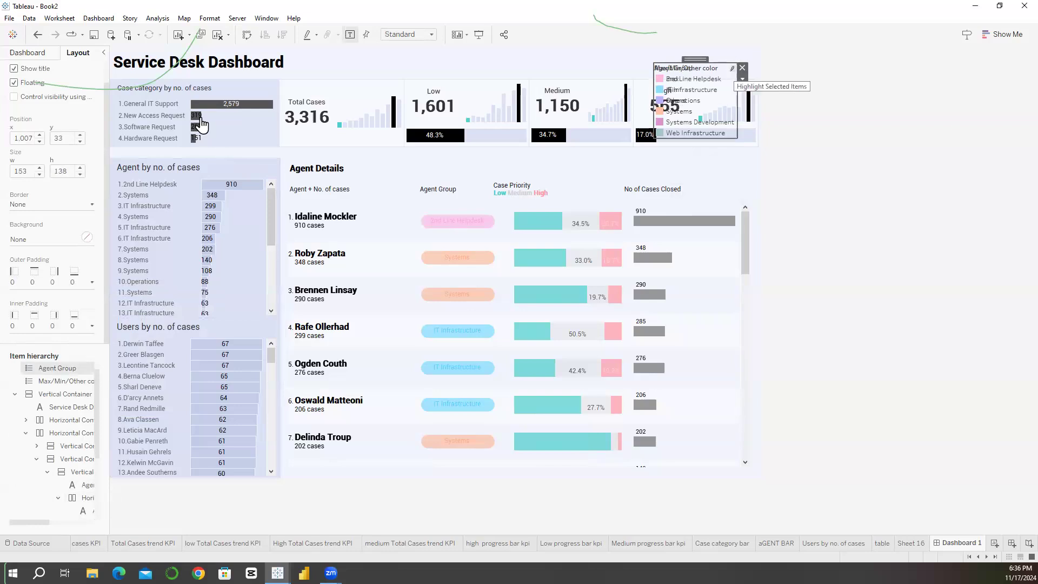
key(Delete)
key(Delete)
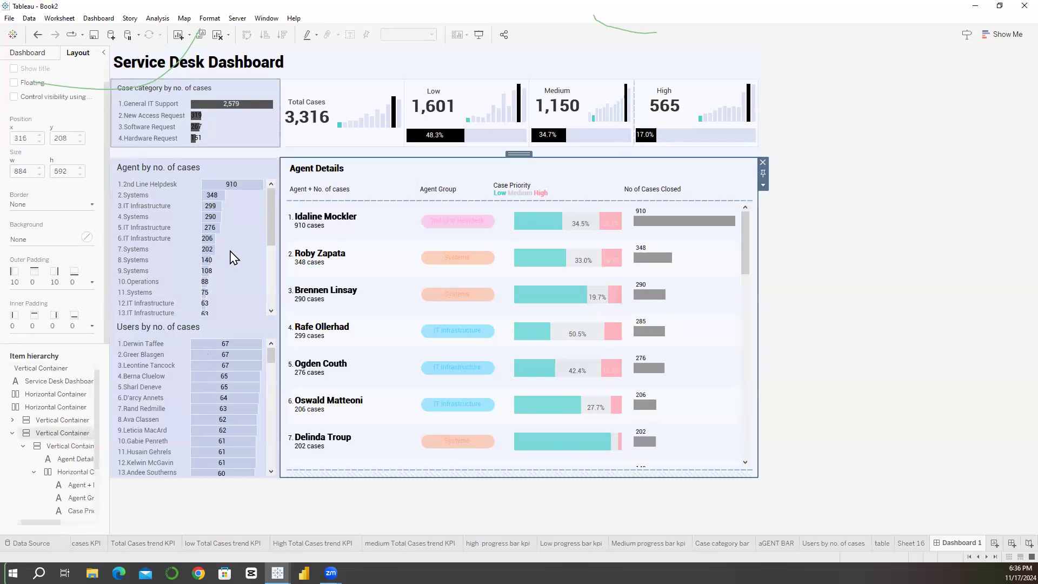
Step: Test filtering the dashboard by General IT Support in the case category chart, and clear the selection
click(232, 103)
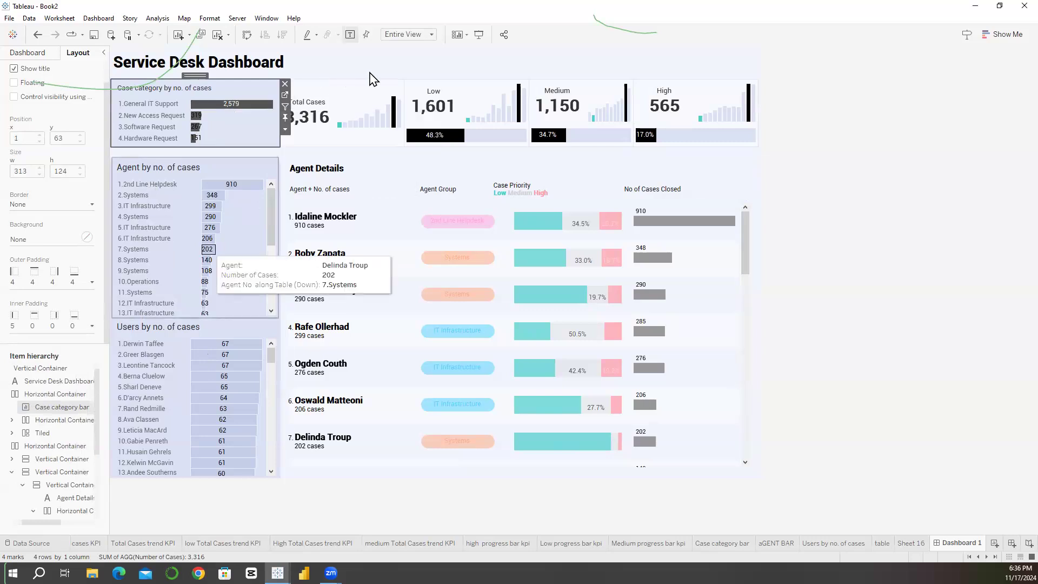
click(225, 104)
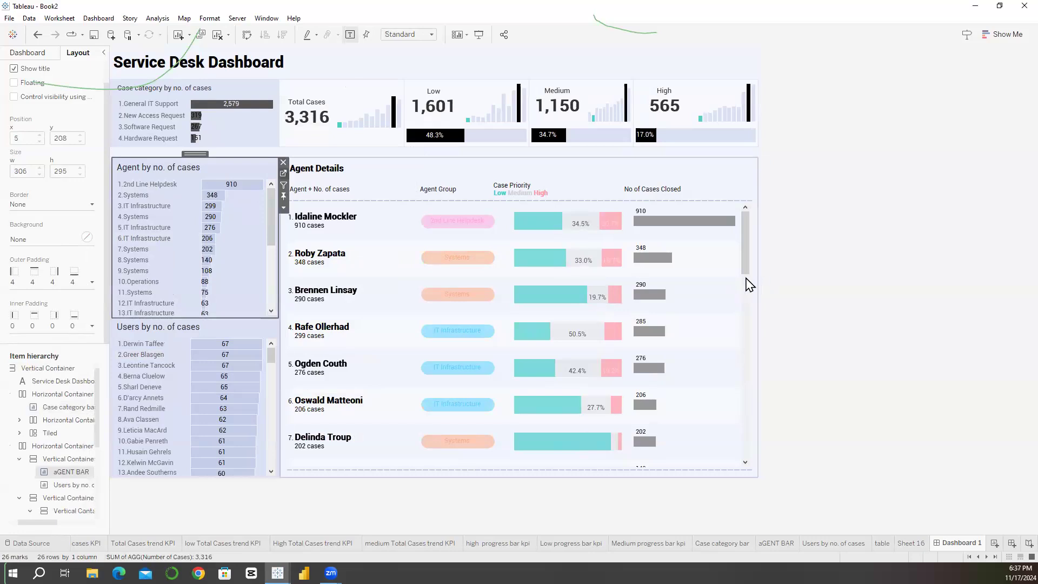
Step: On the aGENT BAR sheet, change the Agent No calculation to use [Agent] instead of [Agent Group], and return to Dashboard 1
click(777, 543)
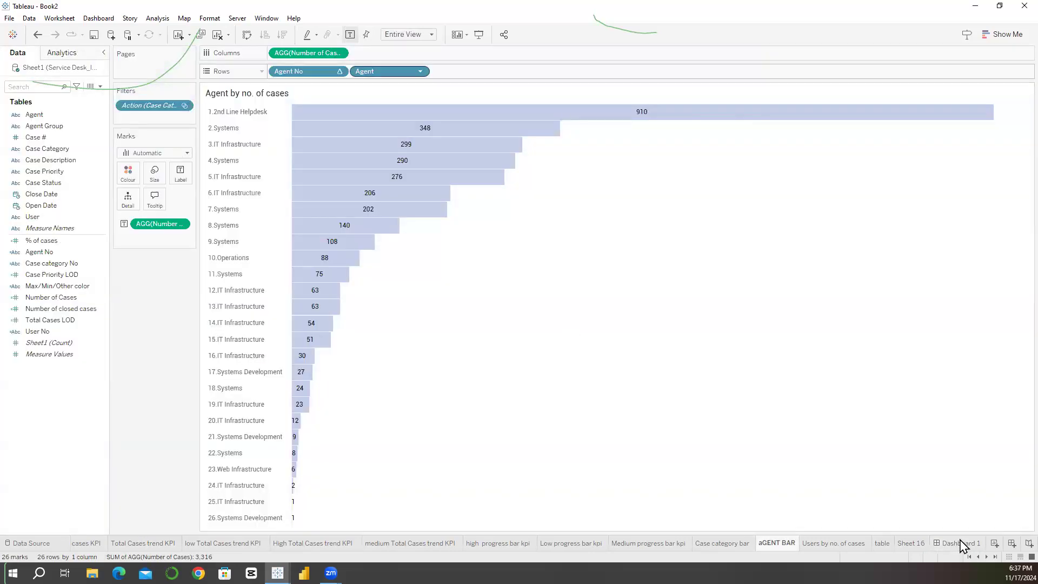
click(45, 252)
key(Left)
key(Left)
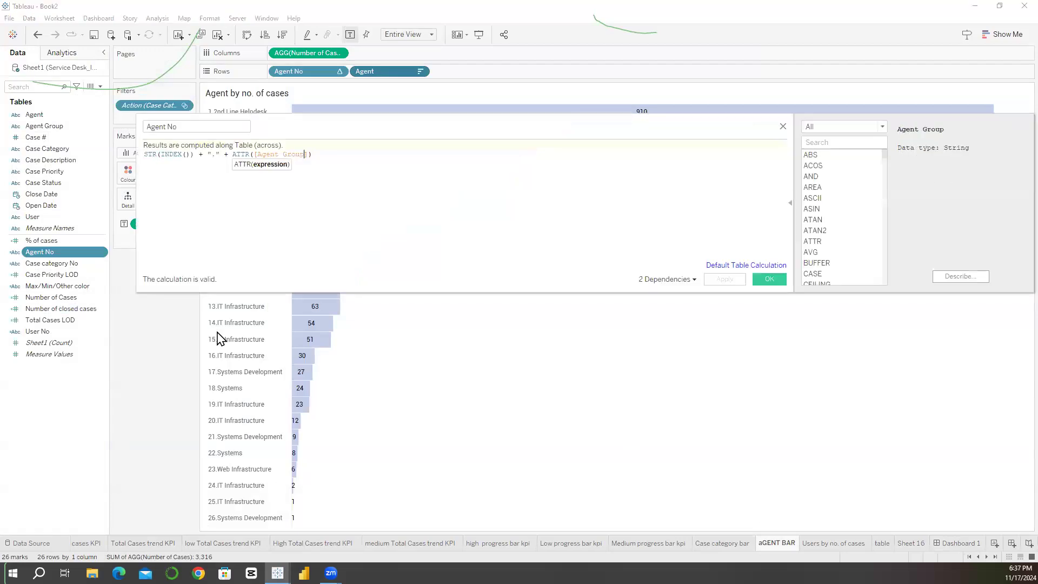
key(BackSpace)
key(BackSpace)
key(BackSpace)
key(BackSpace)
key(BackSpace)
key(BackSpace)
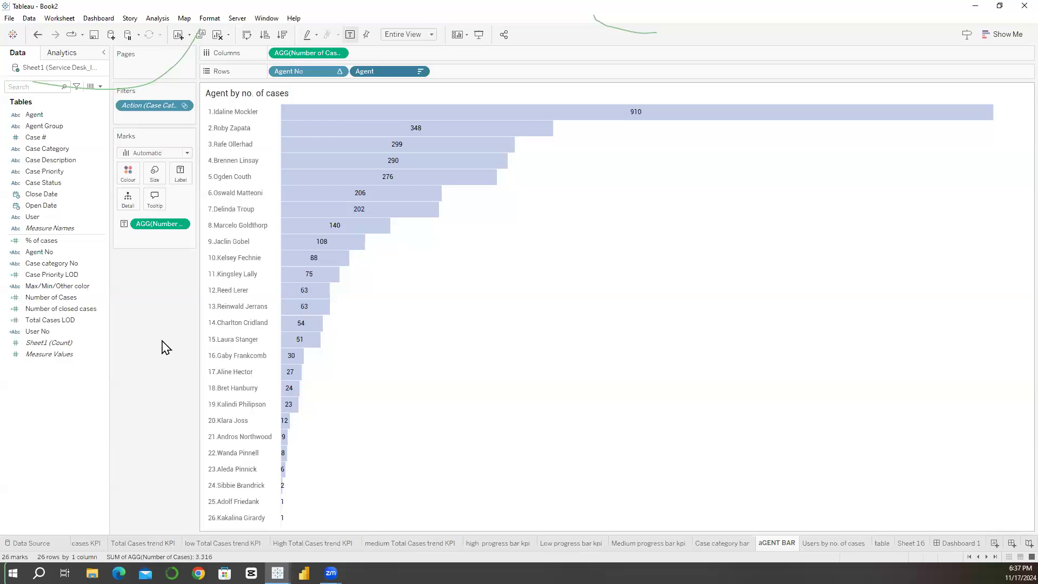
click(958, 543)
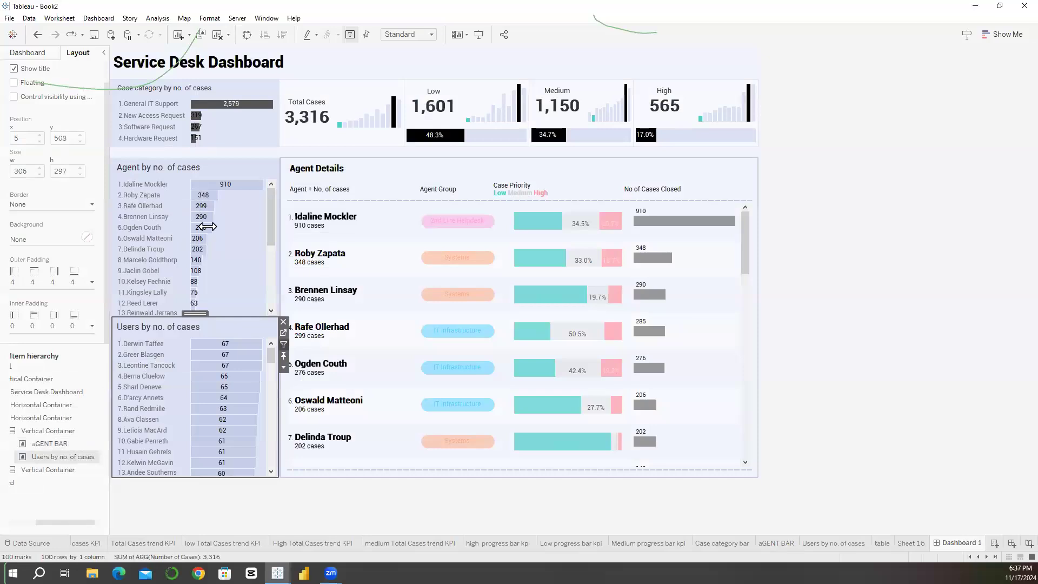
Step: Check how the dashboard filters from the user, agent and case category charts, leaving all filters cleared
scroll(198, 191, down, 3)
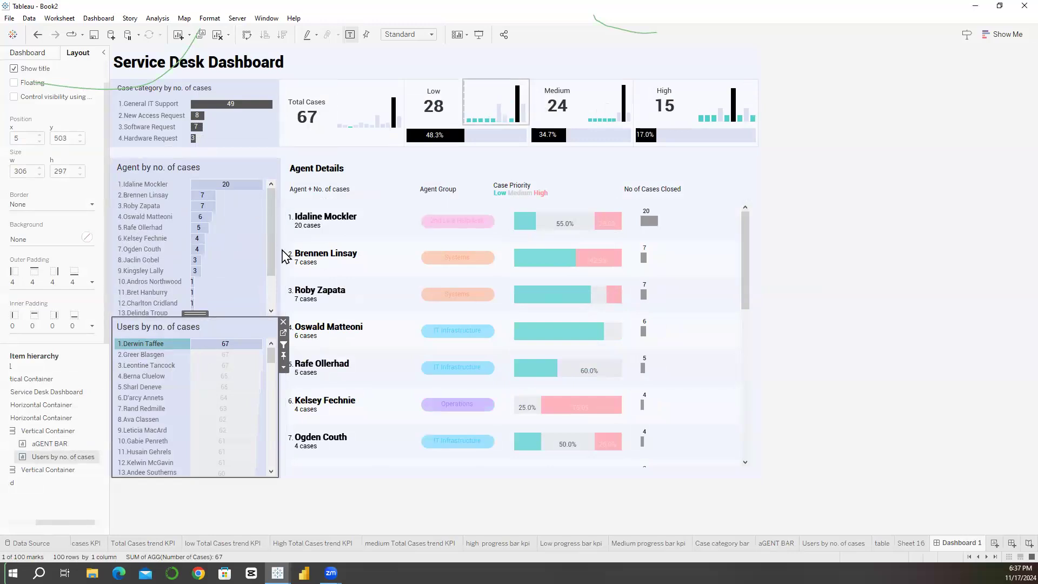
click(268, 188)
scroll(267, 182, down, 5)
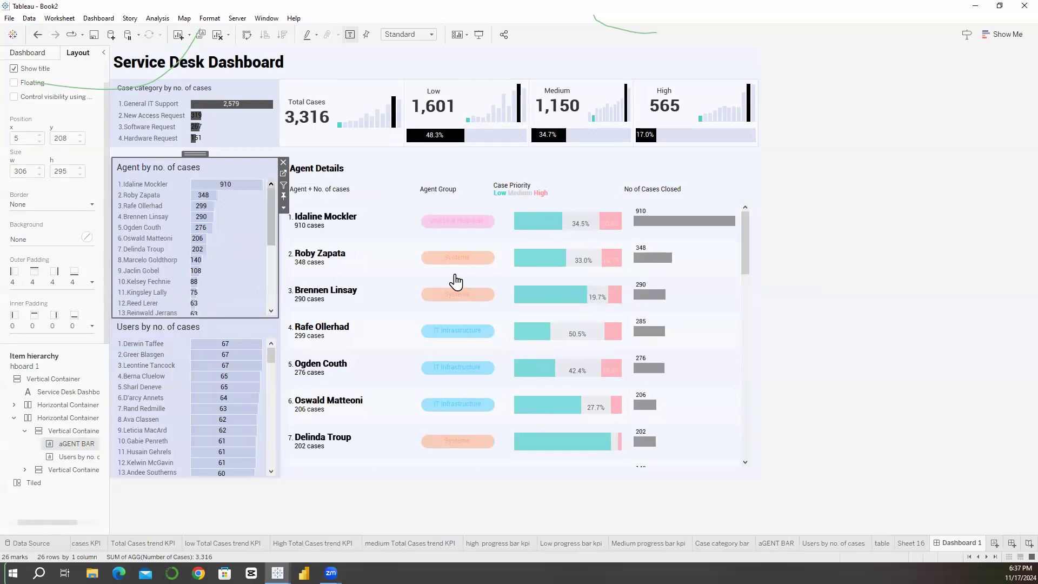
click(219, 130)
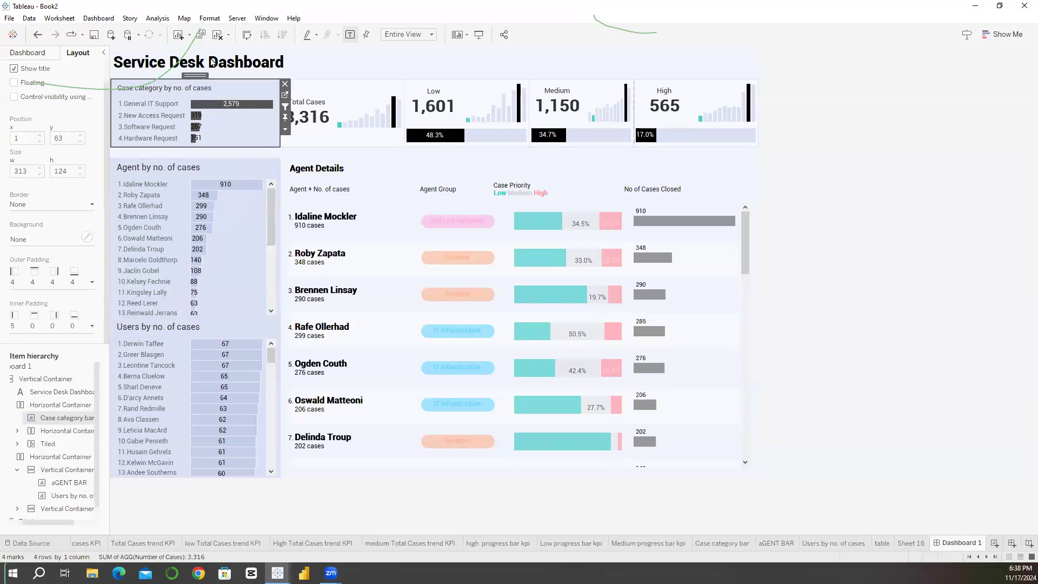
click(764, 218)
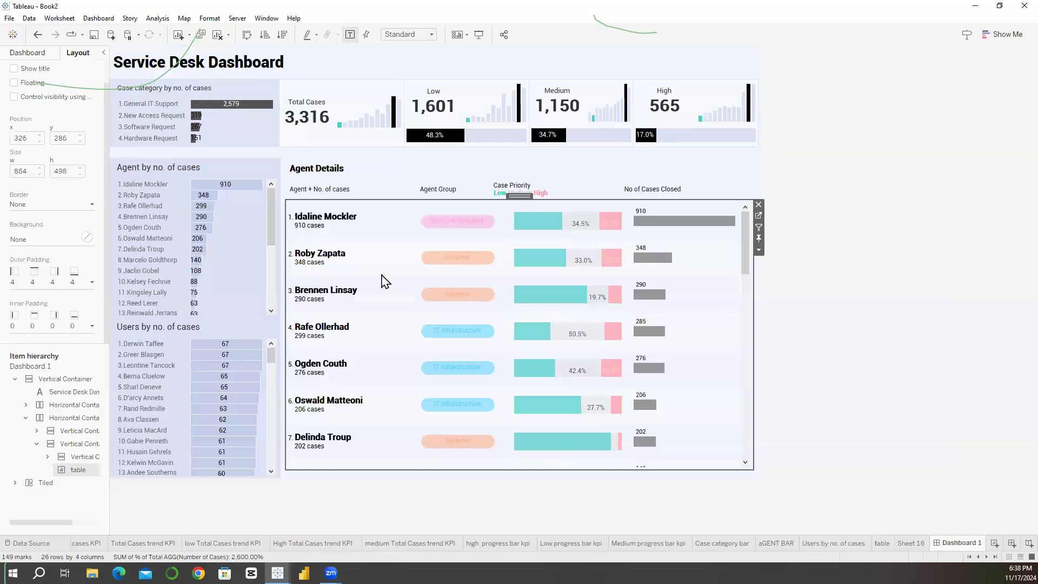
Step: Set the Low total cases KPI's inner padding to 21 at the top only, with the other sides at 0
click(423, 116)
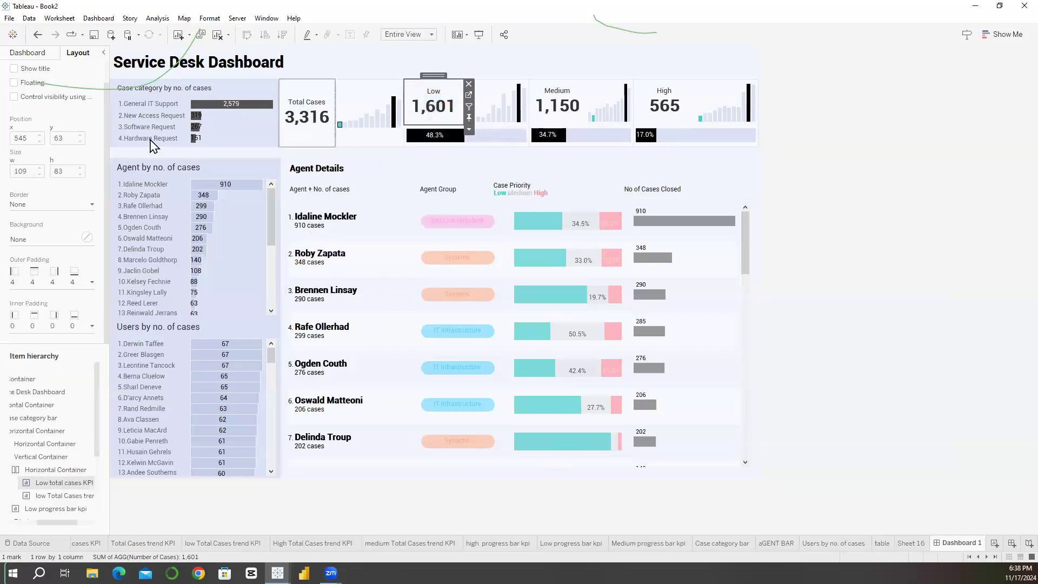
click(76, 326)
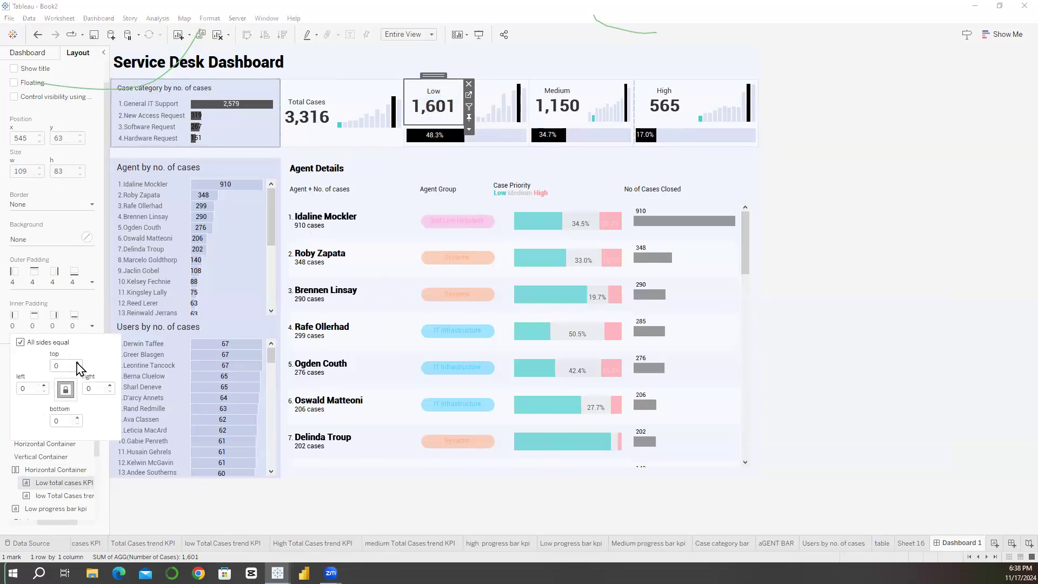
click(79, 363)
click(79, 363)
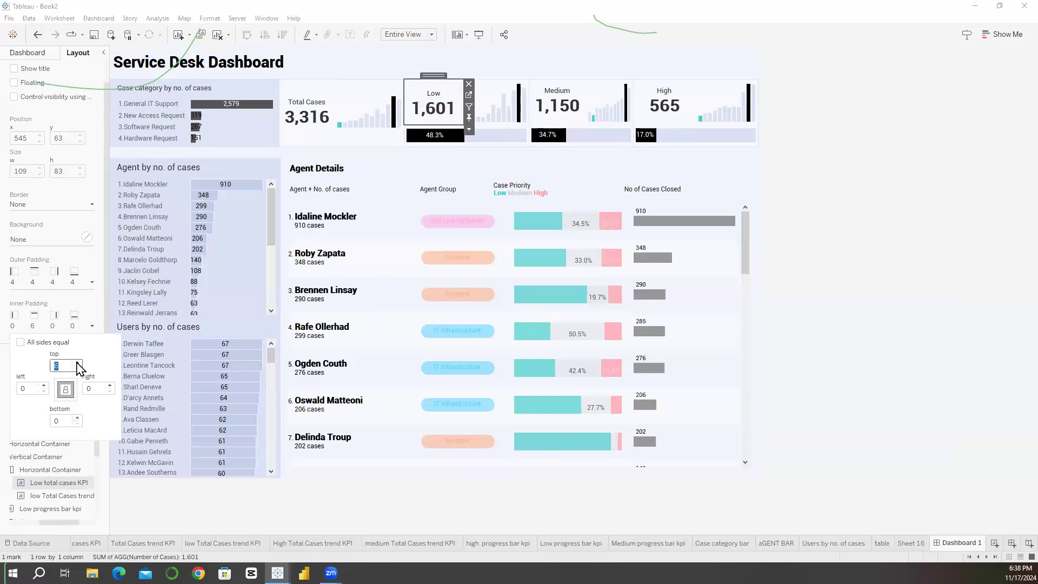
click(78, 363)
click(79, 363)
click(78, 363)
click(79, 363)
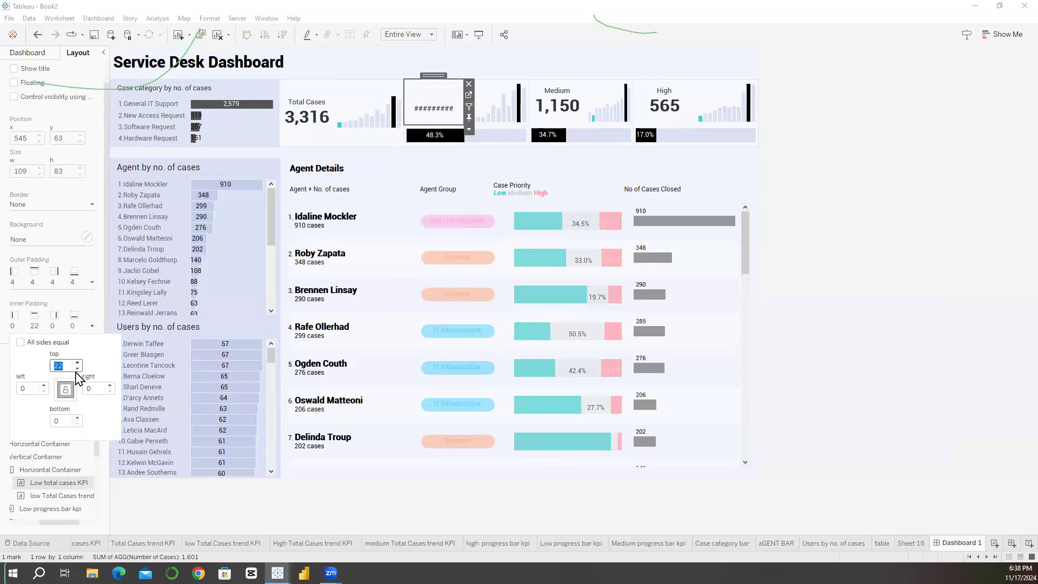
key(Down)
key(Down)
key(Down)
Step: Set the Medium total cases KPI's top inner padding to 20, leaving the other sides at 0
mouse_move(563, 123)
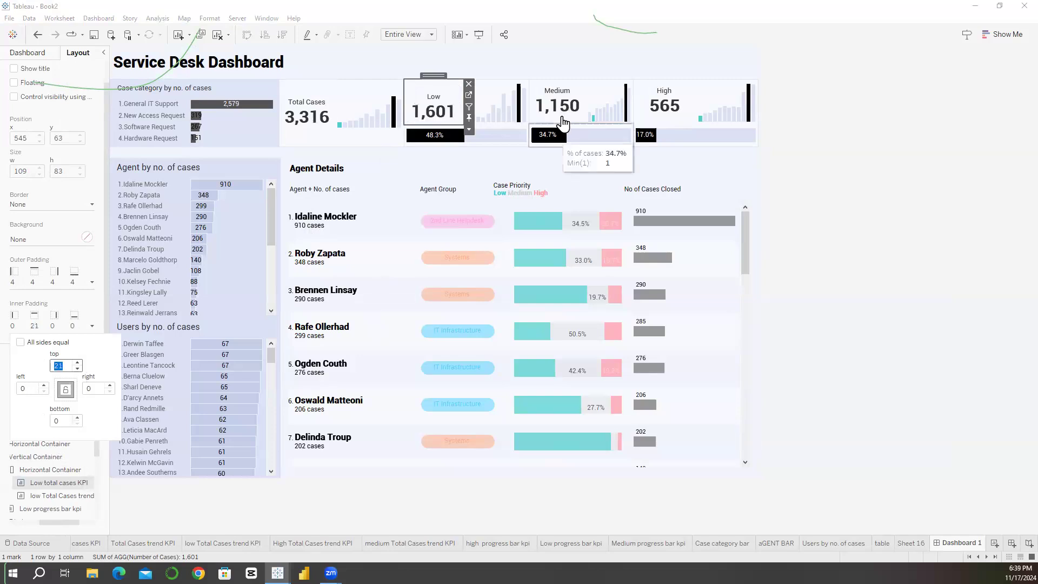
click(56, 320)
double_click(66, 367)
text(21)
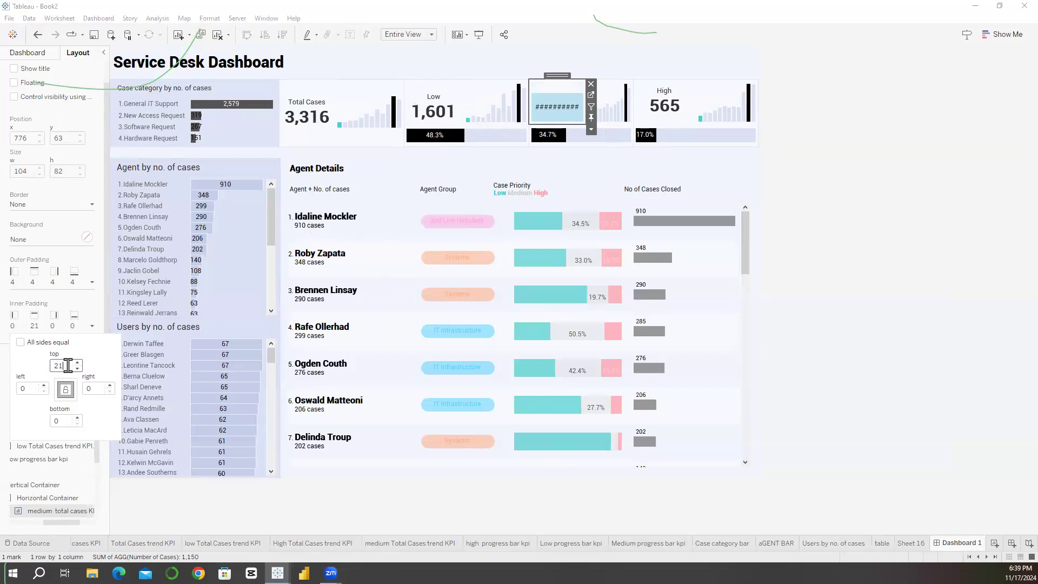
key(BackSpace)
text(0)
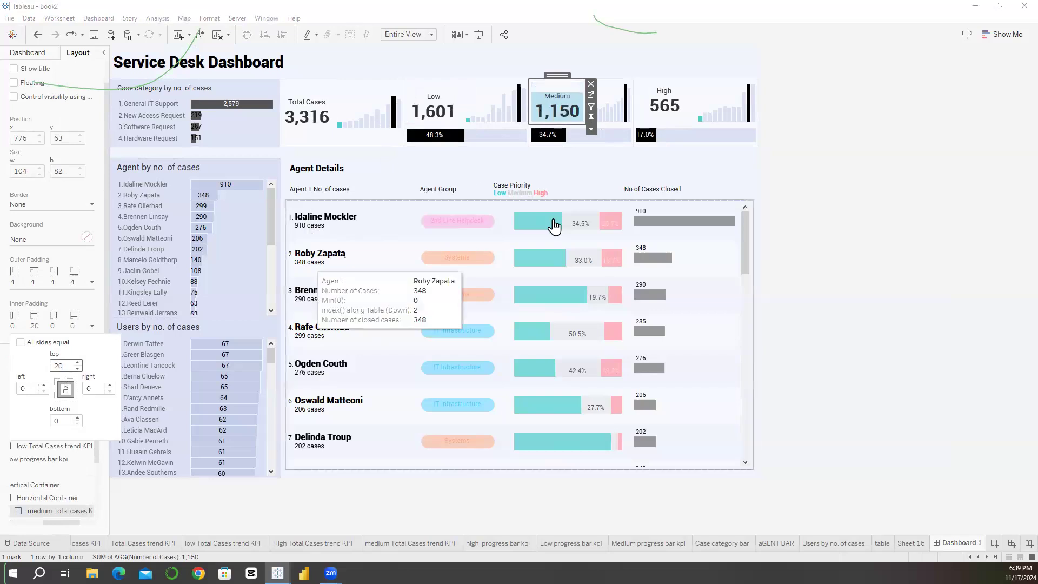
Step: Set the High total cases KPI's top inner padding to 20, leaving the other sides at 0
click(662, 120)
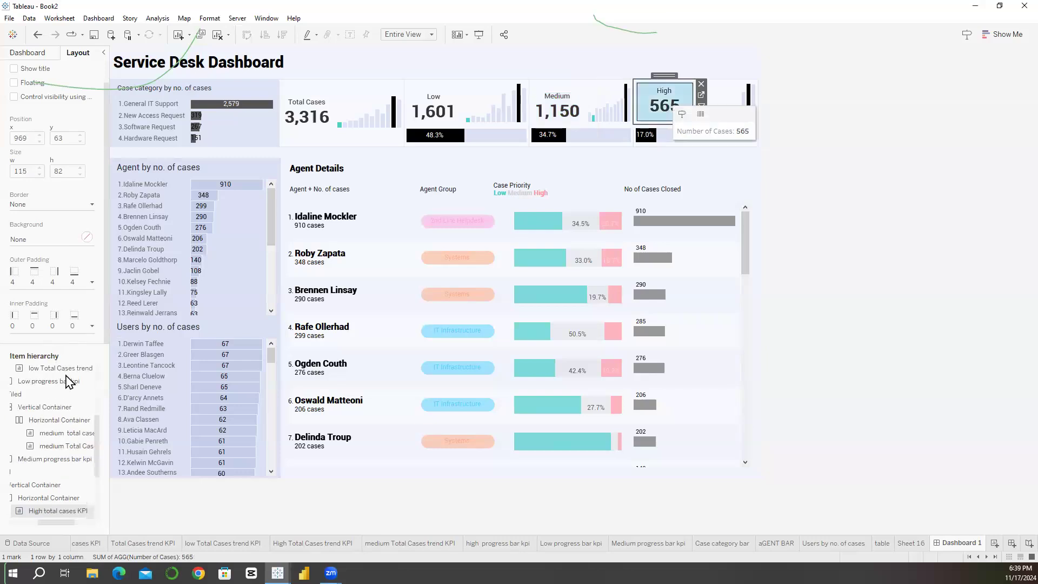
click(69, 326)
double_click(65, 366)
text(20)
click(739, 170)
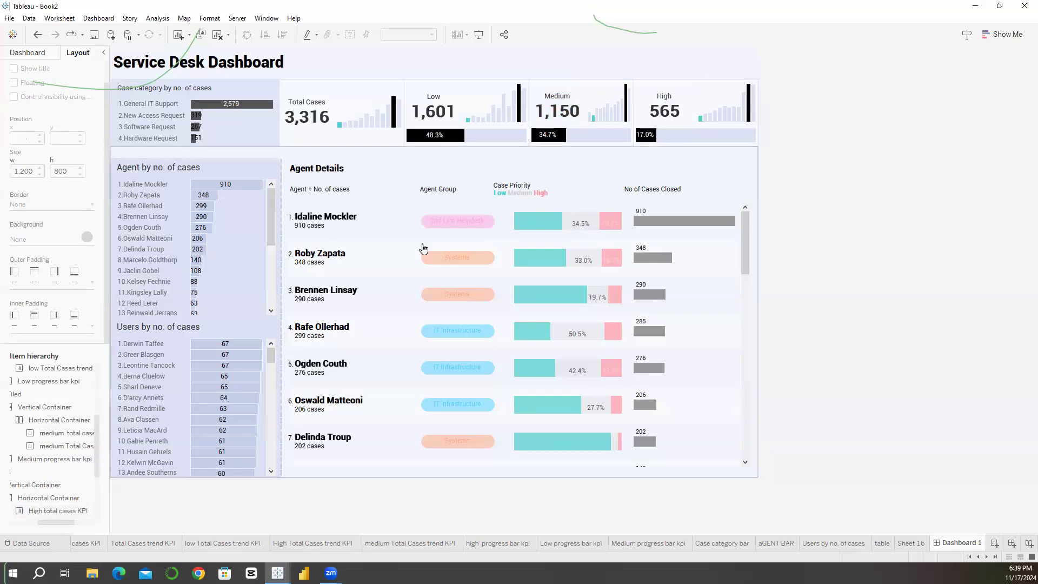
Step: Edit the case category chart's tooltip so only the Case Category and Number of Cases lines remain
click(248, 127)
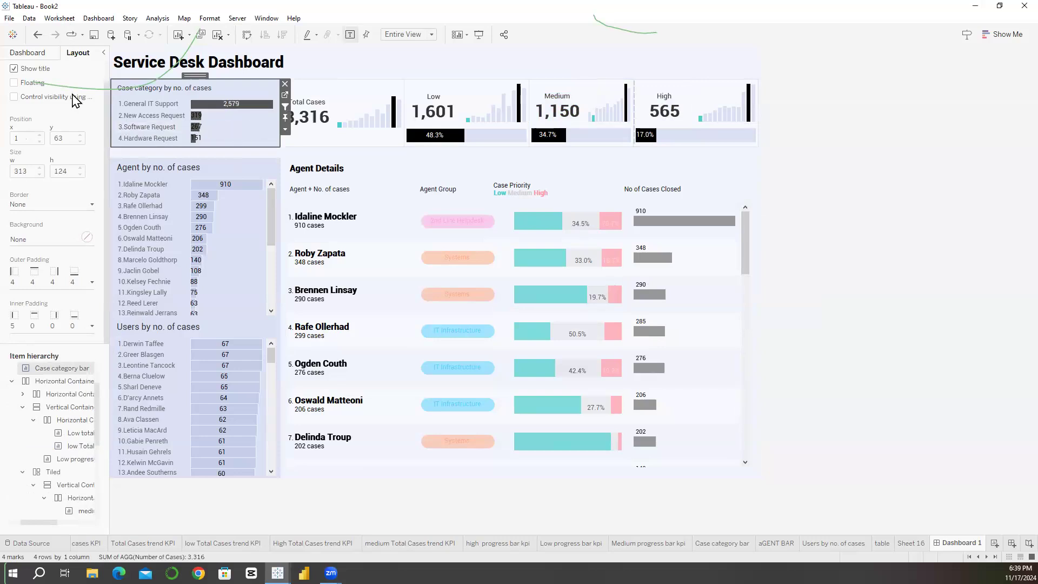
key(Escape)
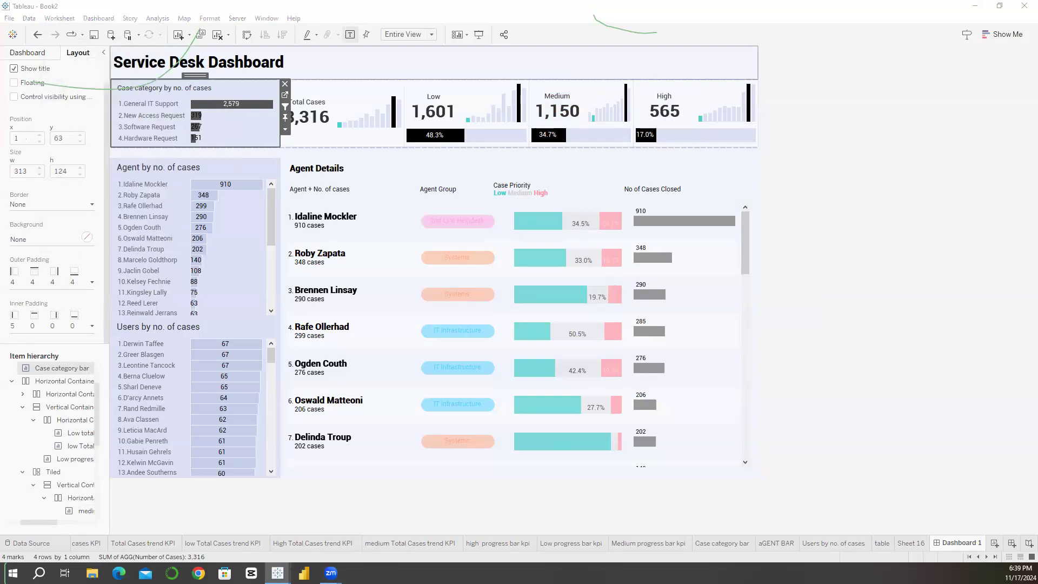
triple_click(249, 202)
key(BackSpace)
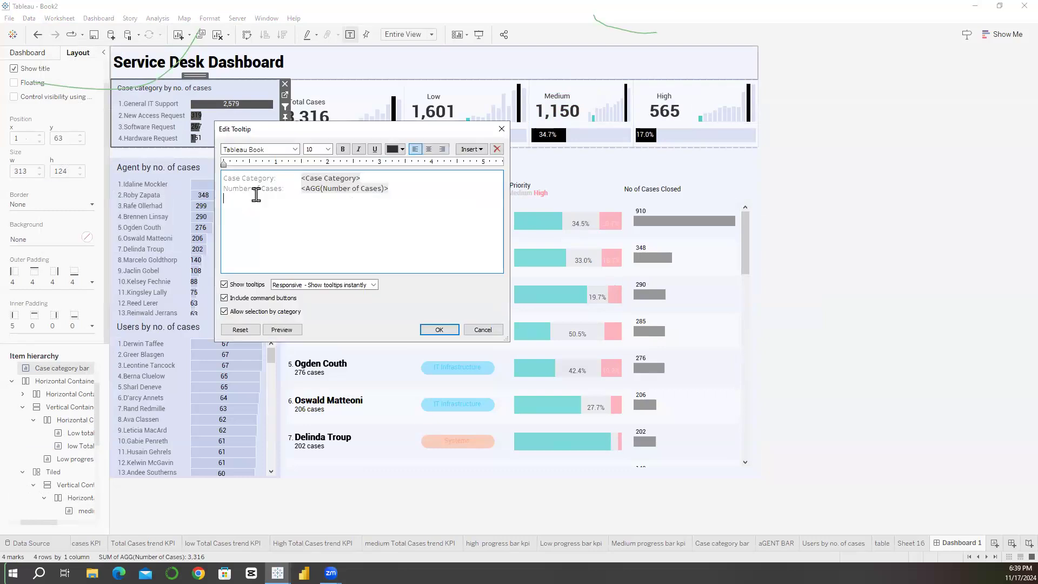
Step: Set all text in the case category tooltip to the Roboto font, tighten the Case Category line's spacing, and apply it
key(ctrl+a)
click(294, 151)
key(Down)
scroll(276, 201, up, 8)
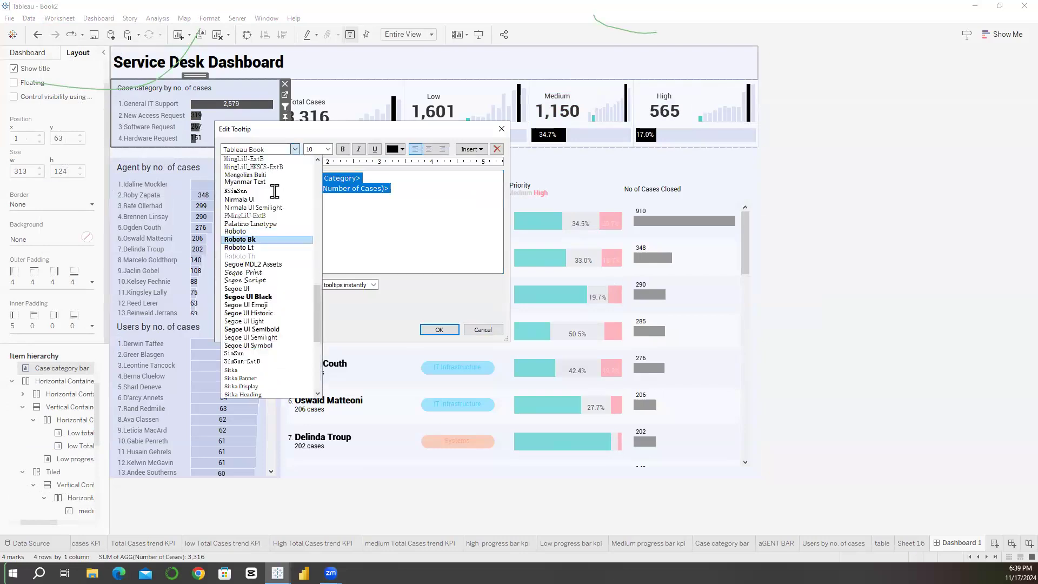
click(285, 192)
click(341, 174)
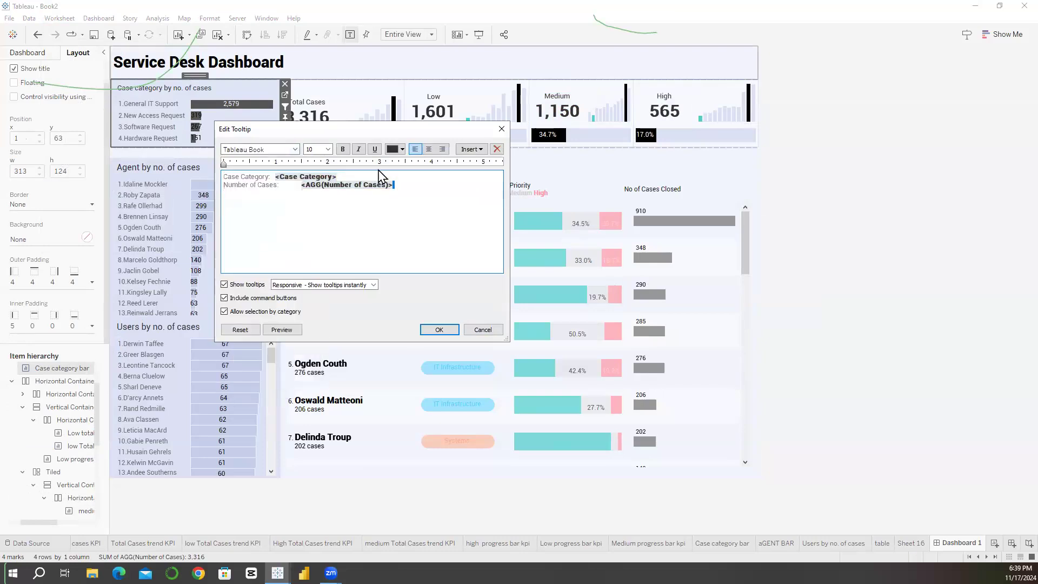
key(ctrl+a)
click(439, 329)
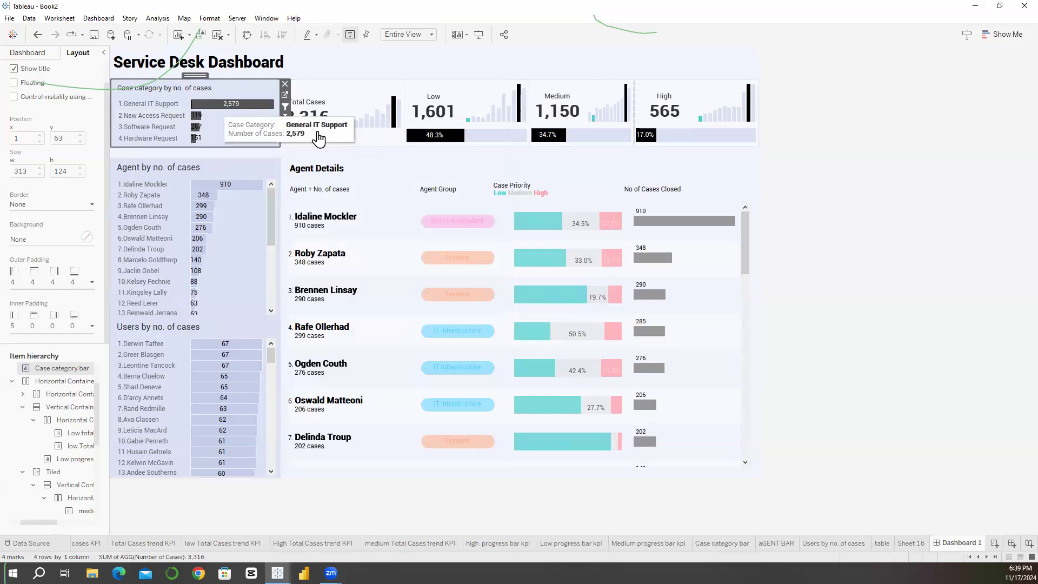
Step: Turn off tooltips for the Total Cases KPI
click(307, 113)
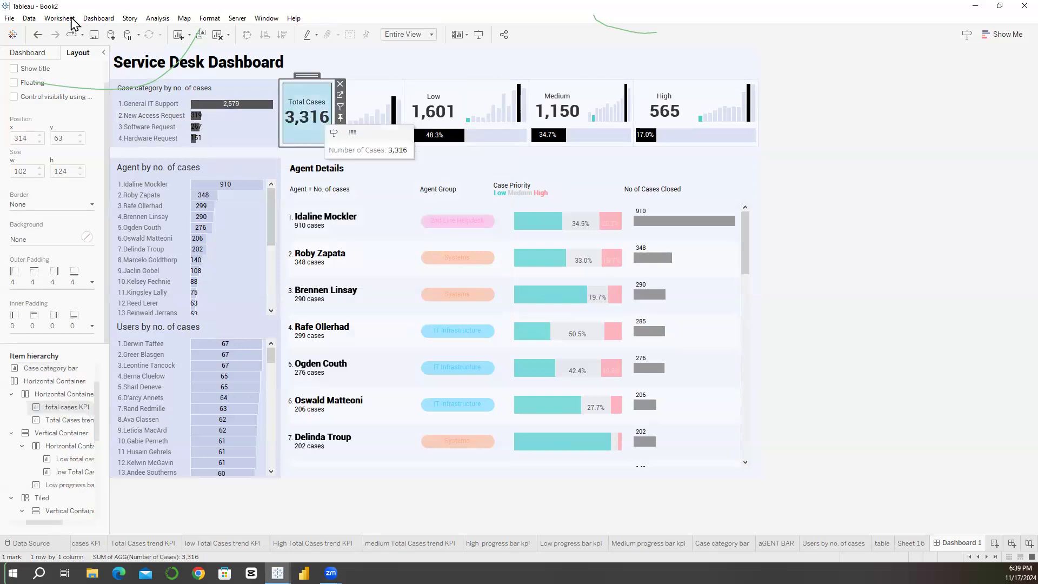
click(59, 17)
click(76, 101)
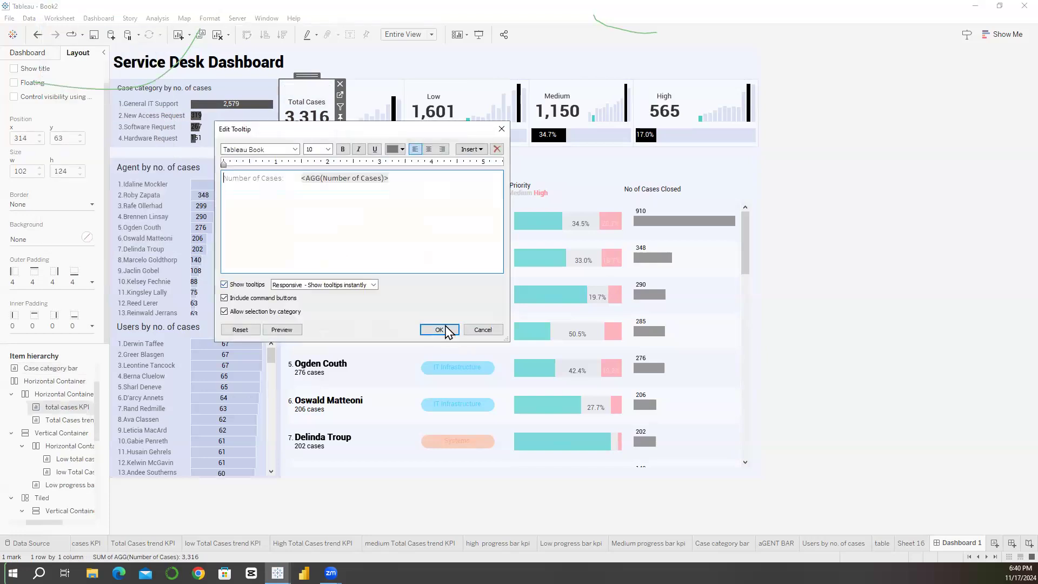
click(224, 284)
key(Return)
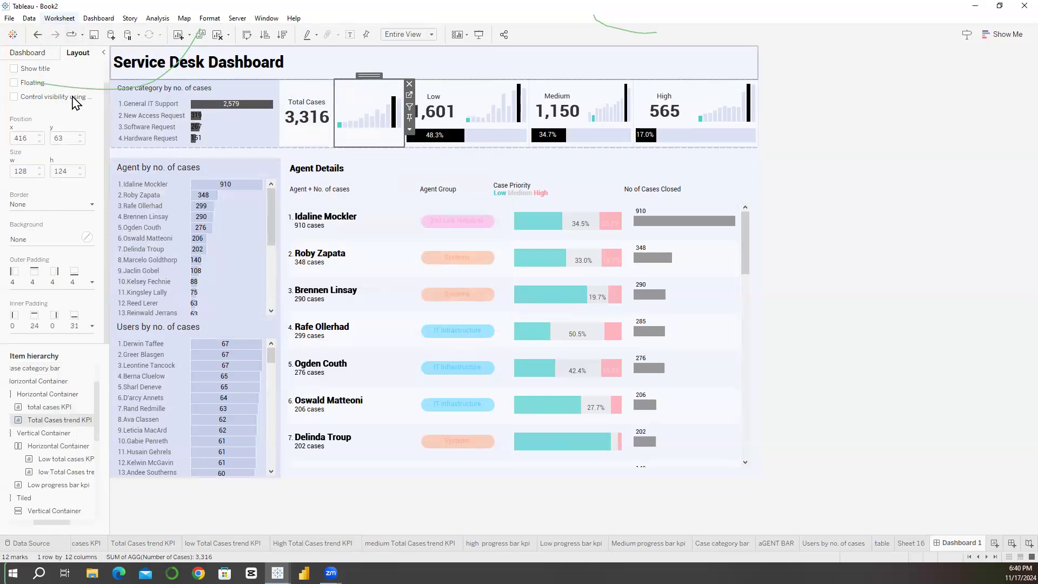
Step: In the Total Cases trend chart's tooltip, shorten the Month of Open Date label to Month and remove the Max/Min/Other color line
click(59, 18)
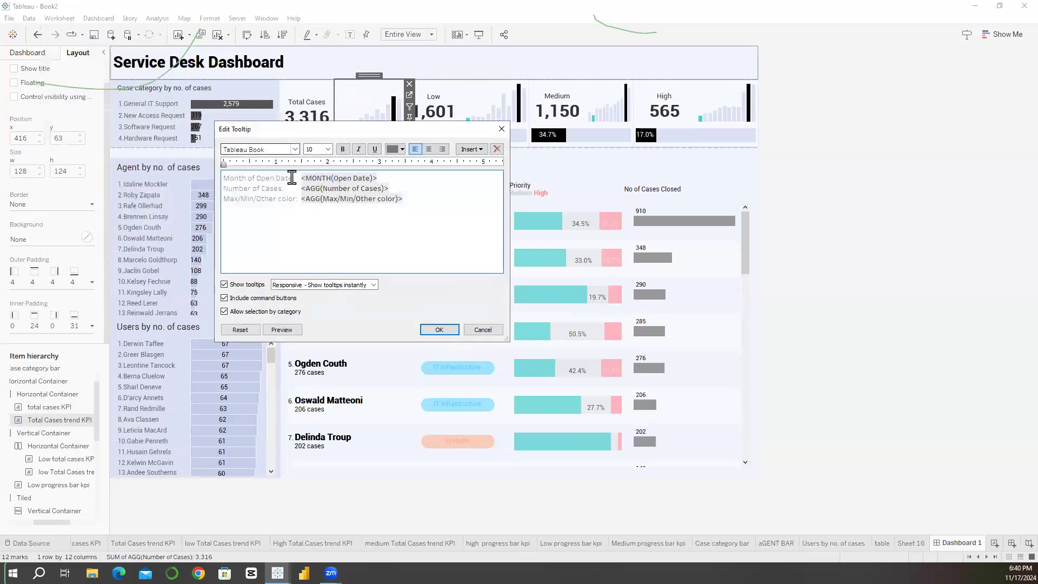
drag(292, 179, 249, 178)
key(BackSpace)
triple_click(290, 199)
key(BackSpace)
Step: Set the Total Cases trend tooltip's text to Roboto, apply it, and check the tooltip on the bars
key(ctrl+a)
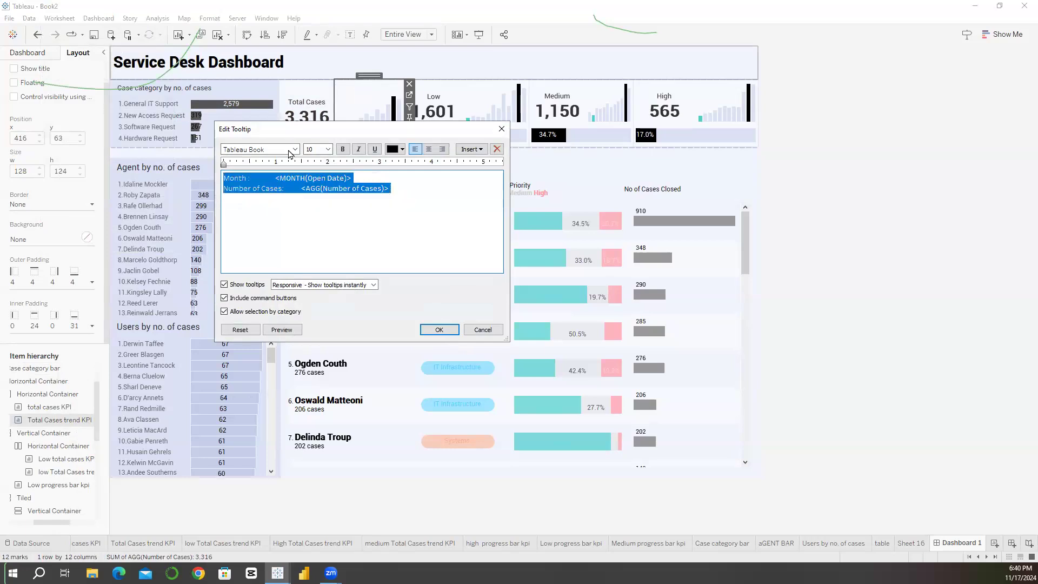
click(295, 149)
scroll(362, 279, up, 10)
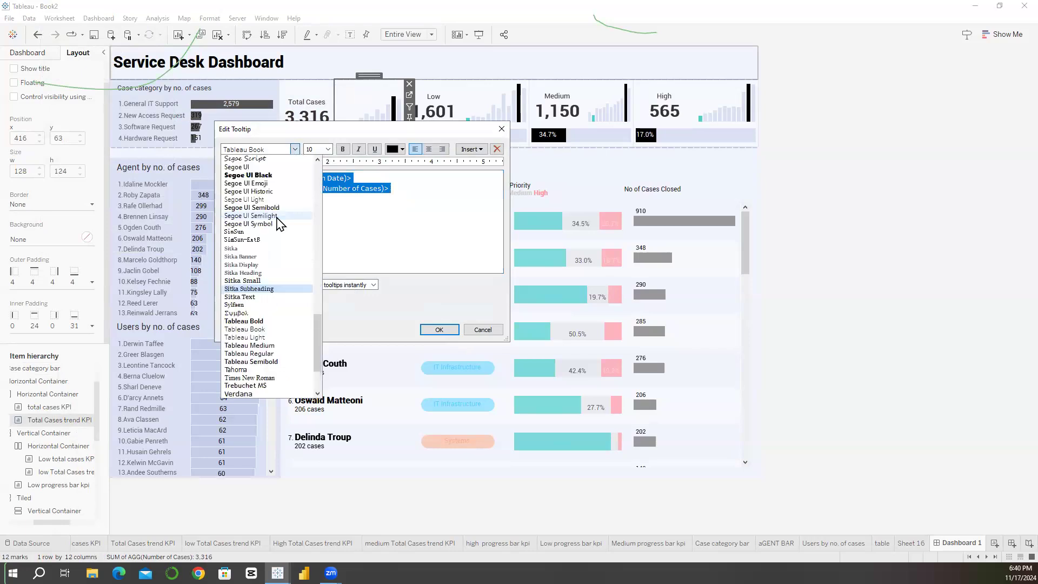
click(254, 256)
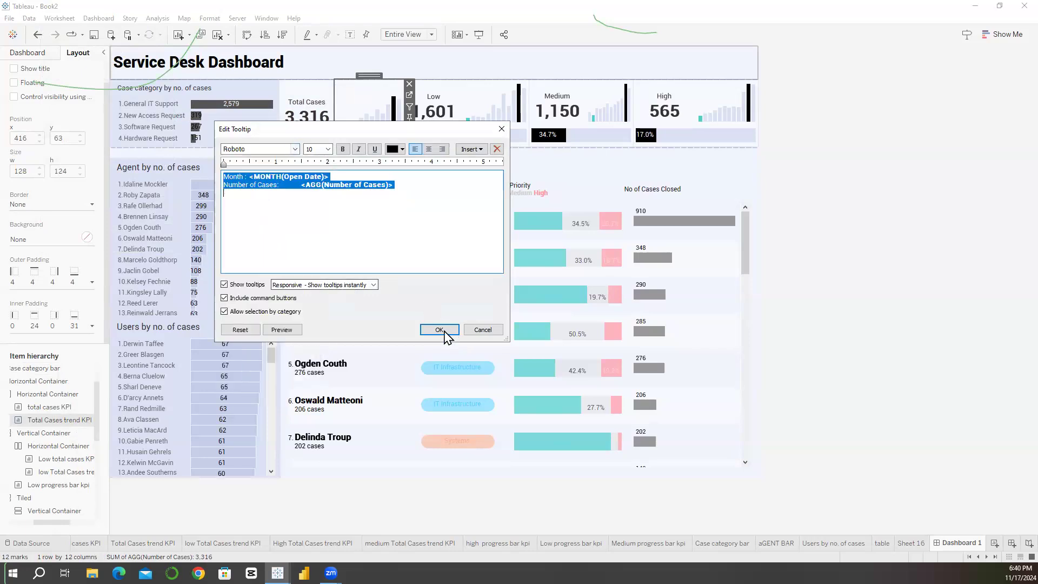
key(Return)
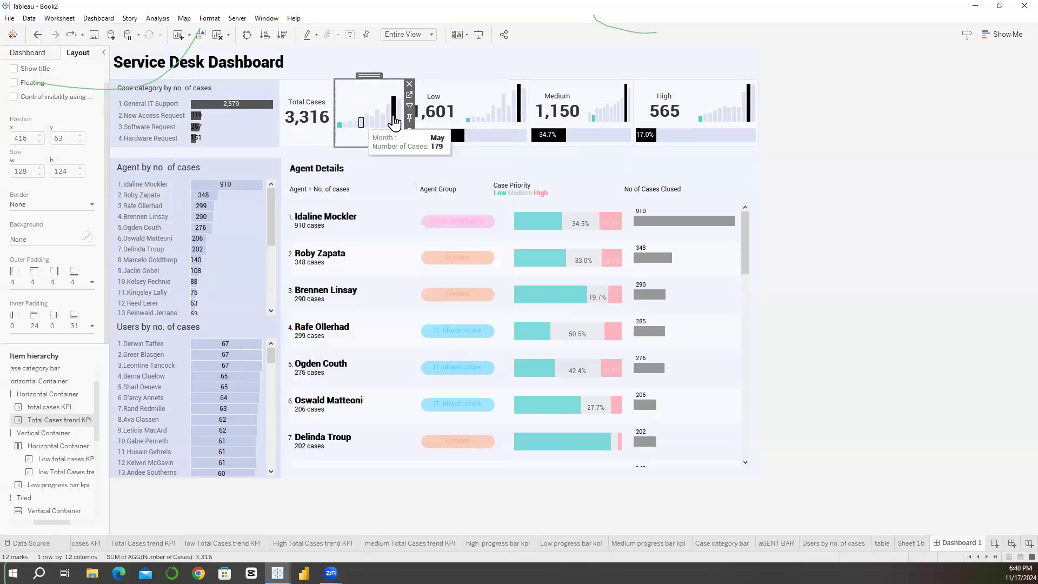
mouse_move(341, 135)
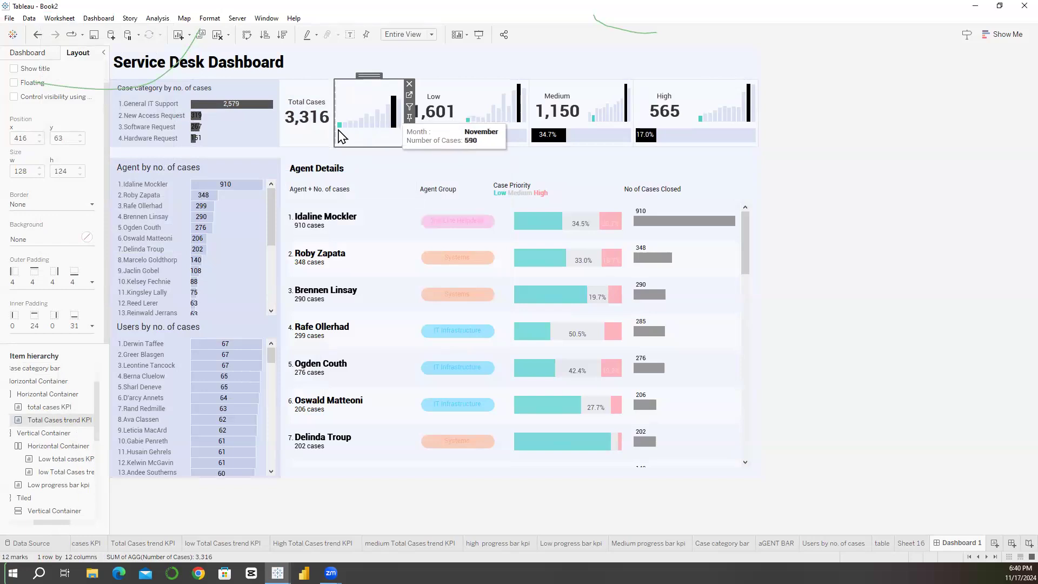
Step: Turn off tooltips for the Low total cases KPI
click(452, 96)
click(98, 18)
click(104, 89)
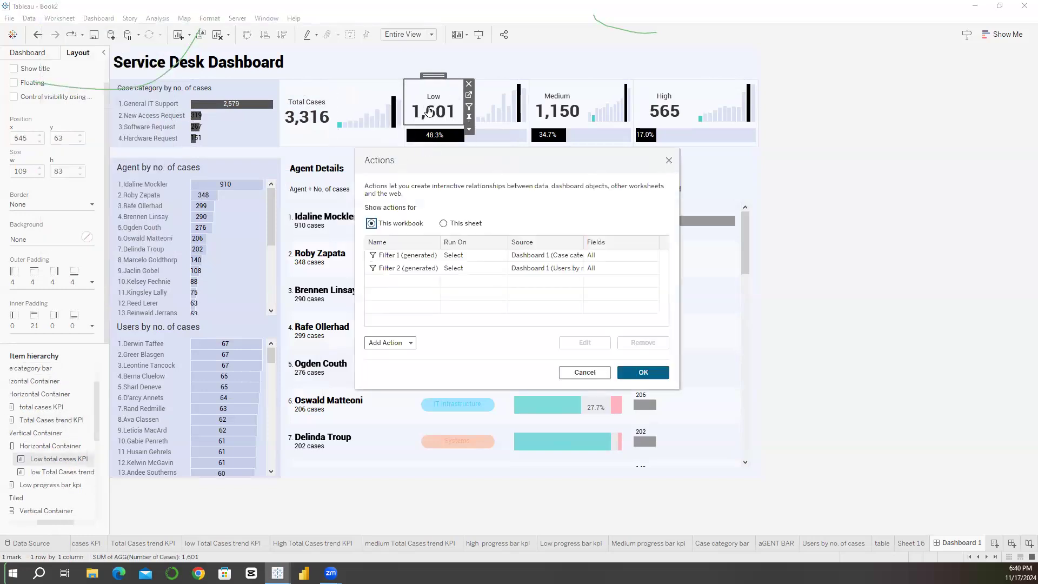
click(669, 160)
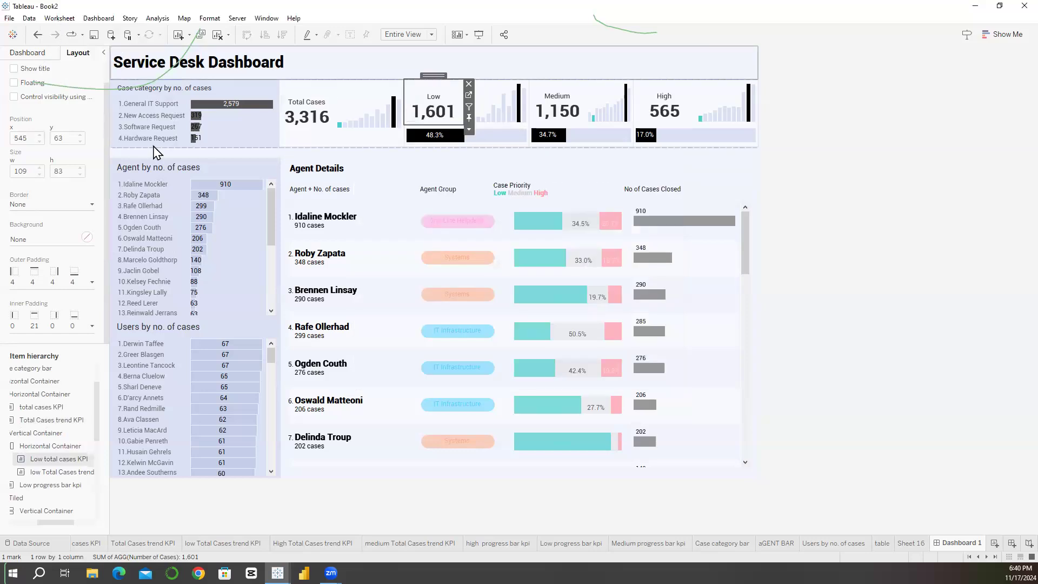
click(60, 18)
click(60, 101)
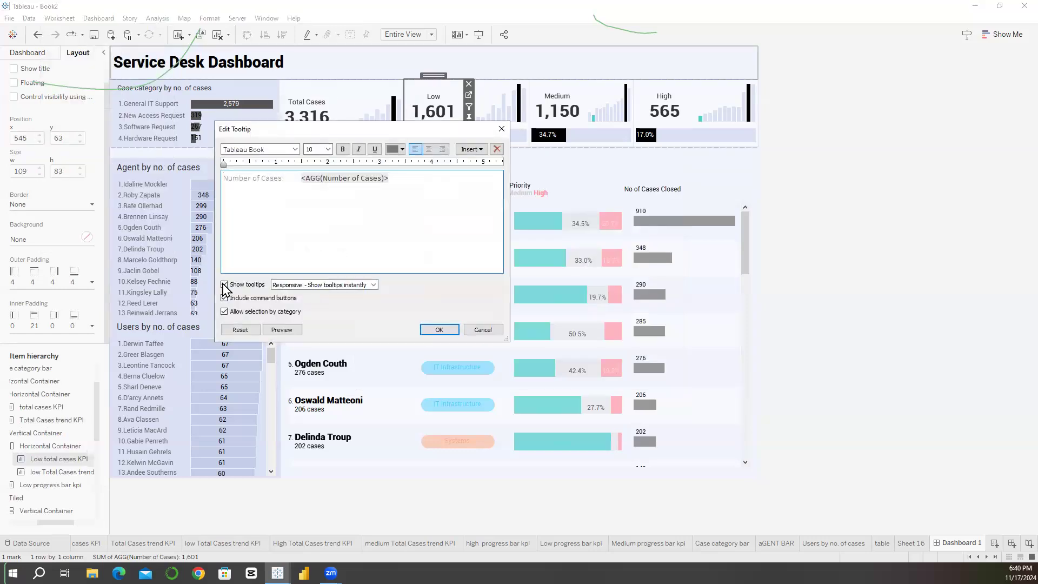
click(224, 285)
click(439, 329)
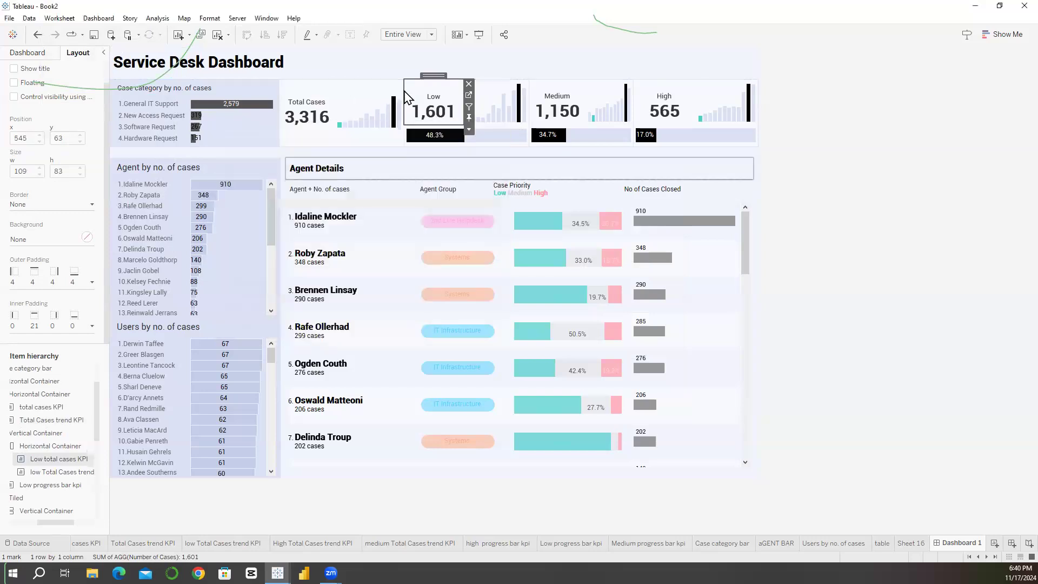
Step: Copy the full tooltip text of the Total Cases trend chart
click(393, 100)
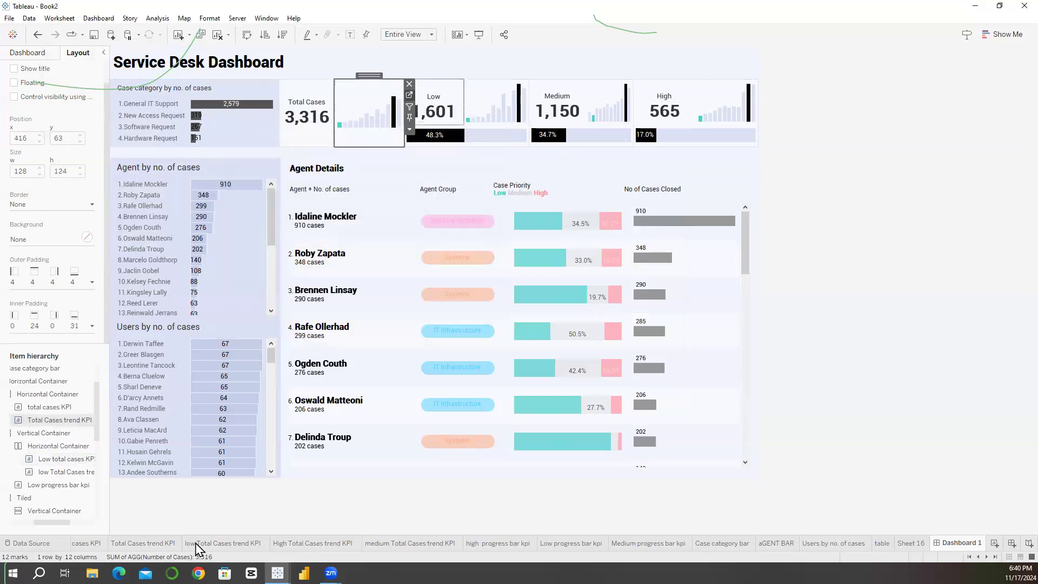
click(409, 95)
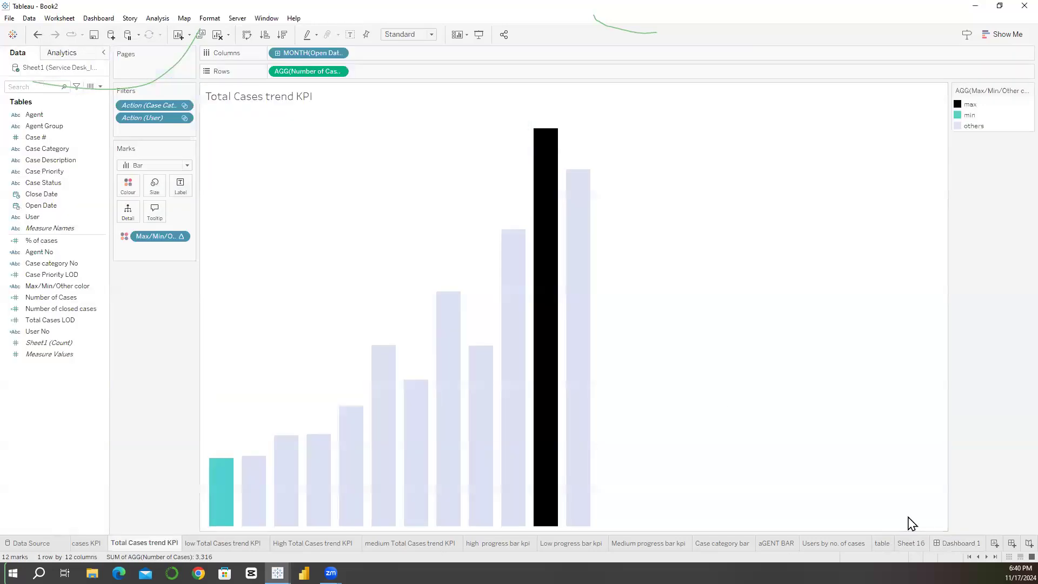
click(38, 35)
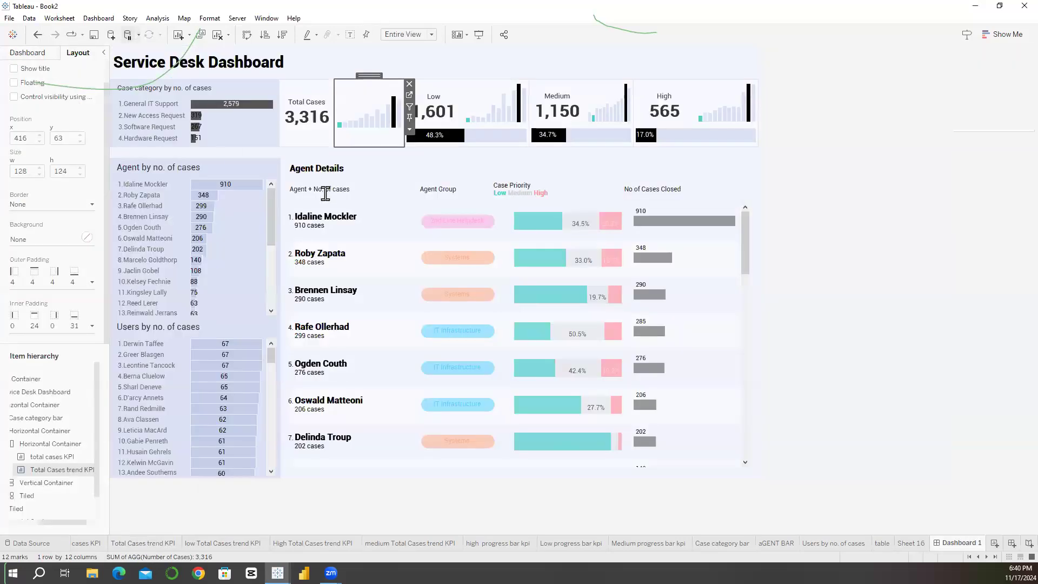
click(59, 18)
click(71, 101)
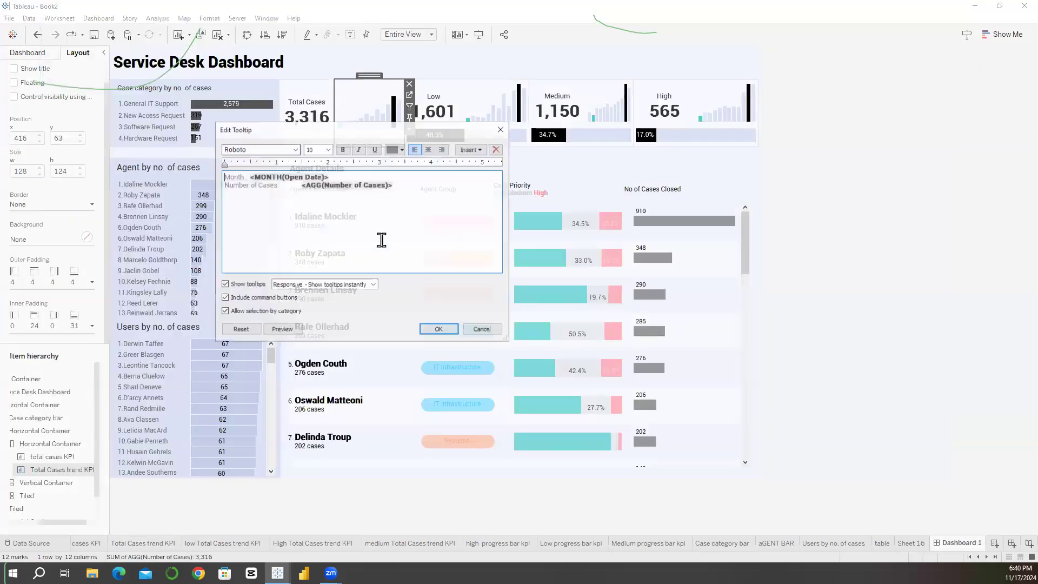
click(440, 331)
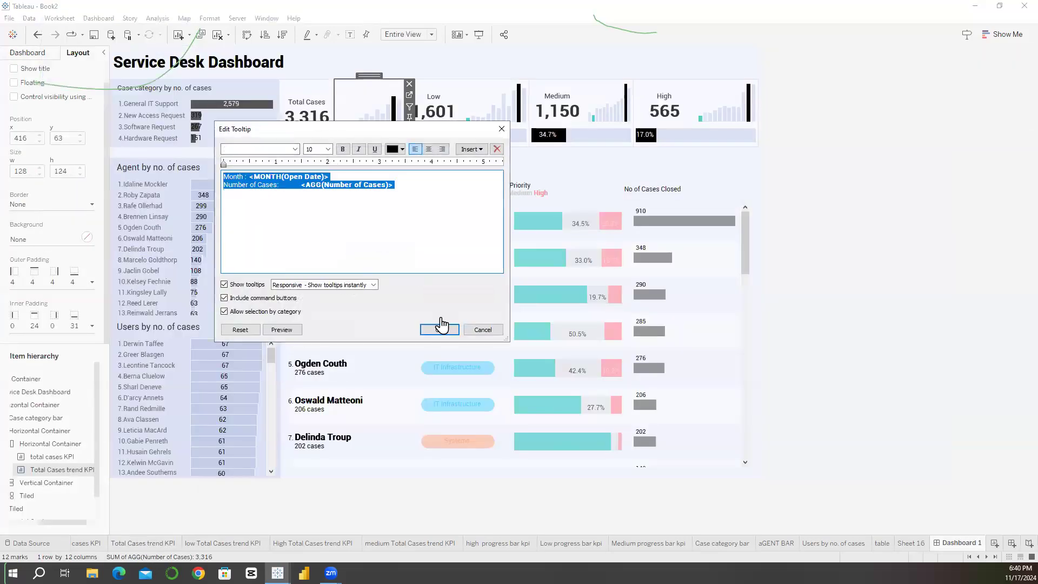
Step: Replace the Low Total Cases trend chart's tooltip with the copied Month and Number of Cases text
click(487, 106)
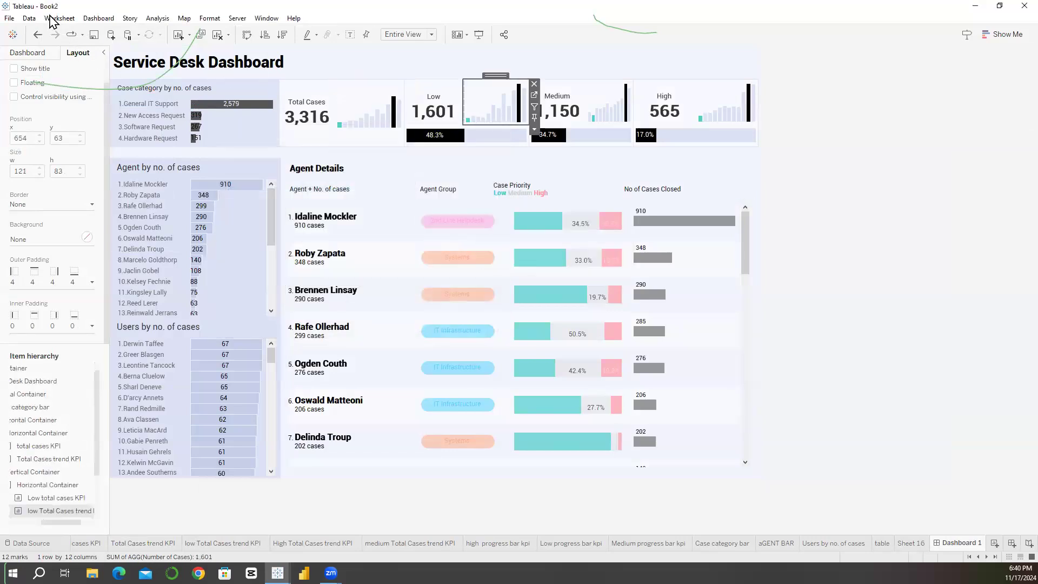
click(59, 18)
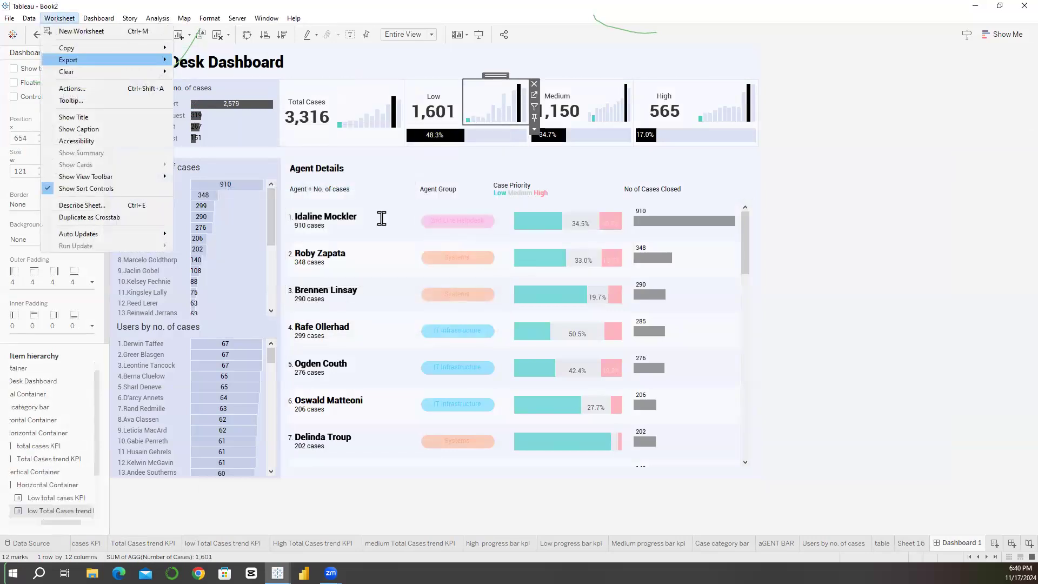
key(Down)
key(Return)
key(ctrl+a)
text(Month : <MONTH(Open Date)> Number of Cases: <AGG(Number of Cases)>)
key(Return)
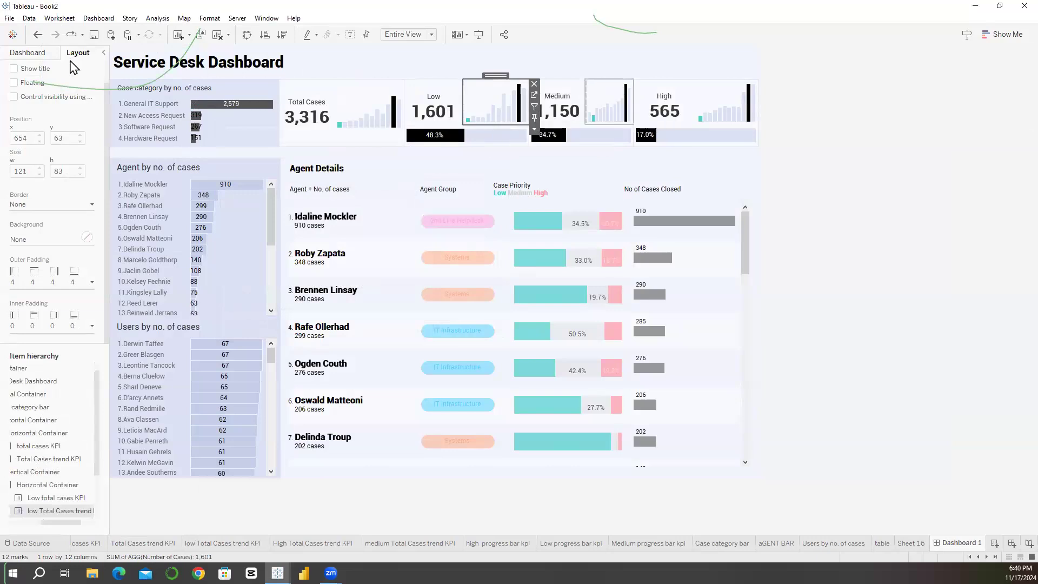
Step: Paste the copied tooltip text over the Medium Total Cases trend chart's tooltip and check it on the bars
click(607, 96)
key(alt+w)
key(Down)
key(Down)
key(Down)
key(Down)
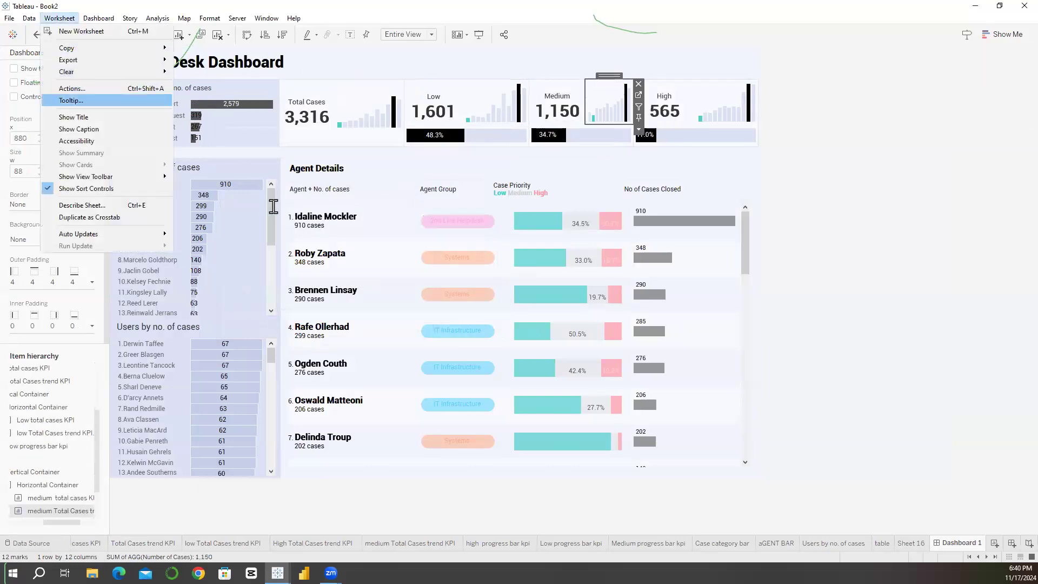
key(Return)
key(ctrl+a)
text(Month : <MONTH(Open Date)> Number of Cases:	<AGG(Number of Cases)>)
click(439, 330)
mouse_move(612, 114)
Step: Try to replace the High Total Cases trend chart's tooltip with the copied text, and discard the edit
click(709, 101)
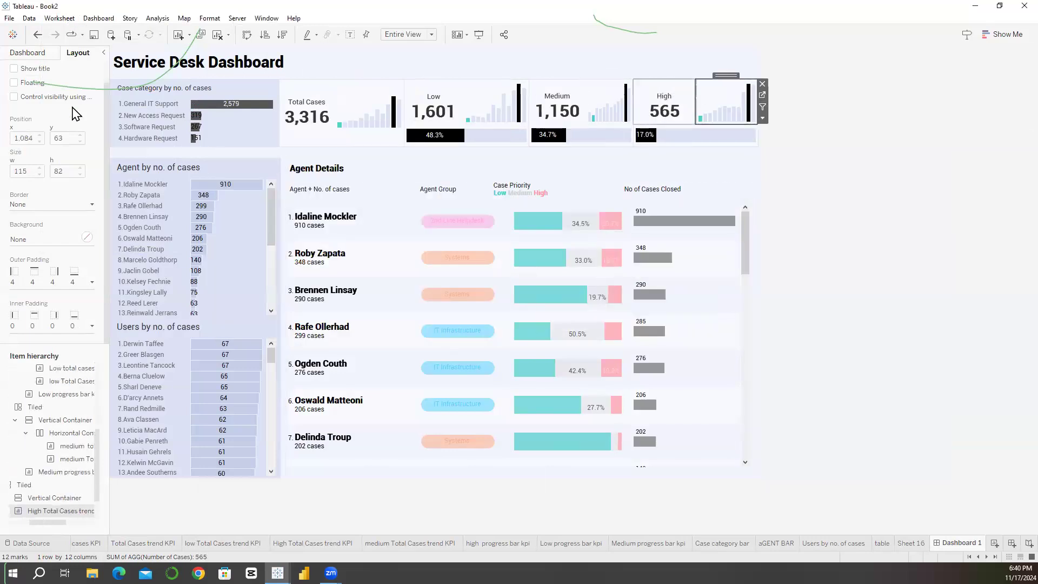
click(60, 19)
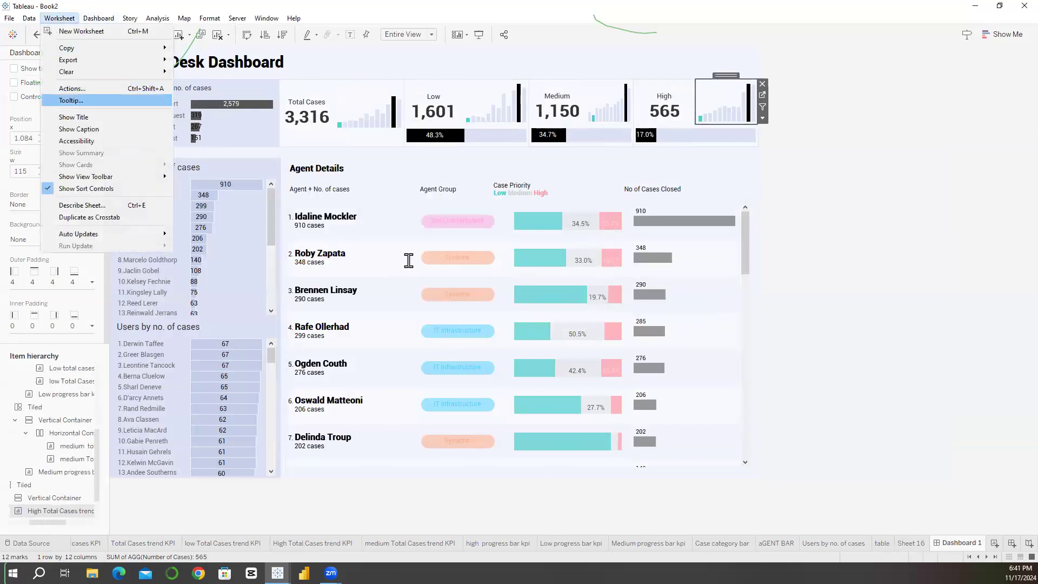
click(76, 100)
key(ctrl+a)
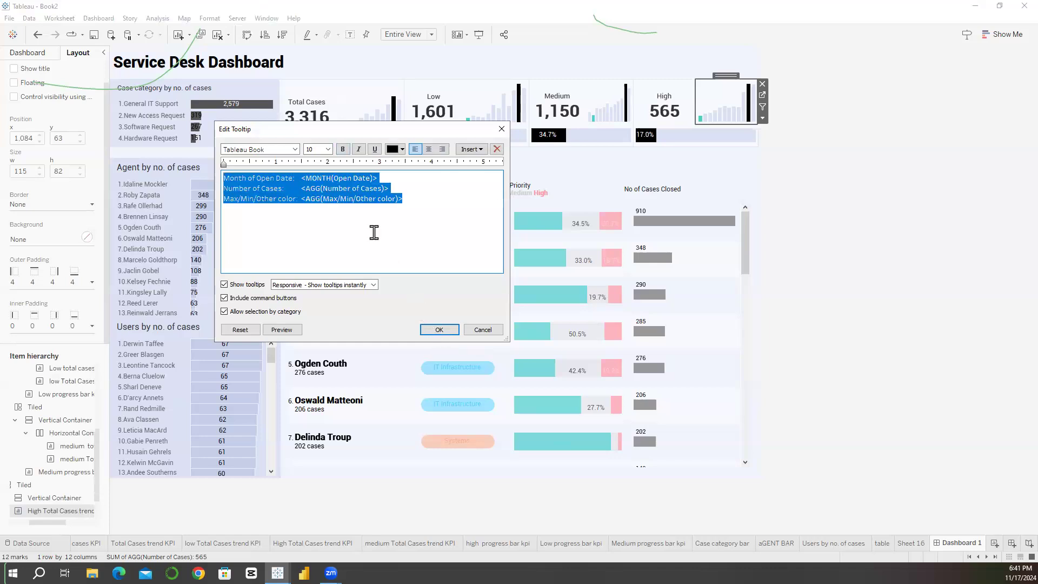
text(Month of Open Date:	<MONTH(Open Date)> Number of Cases:	<AGG(Number of Cases)> Max/Min/Other color:	<AGG(Max/Min/Other color)>)
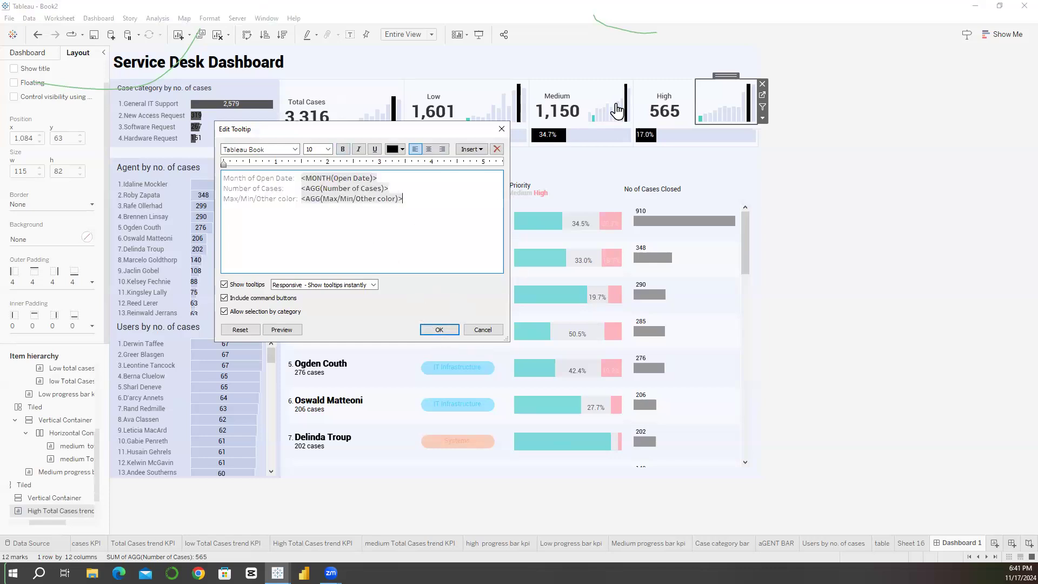
click(483, 330)
Step: Copy the full tooltip text of the Medium Total Cases trend chart
click(610, 102)
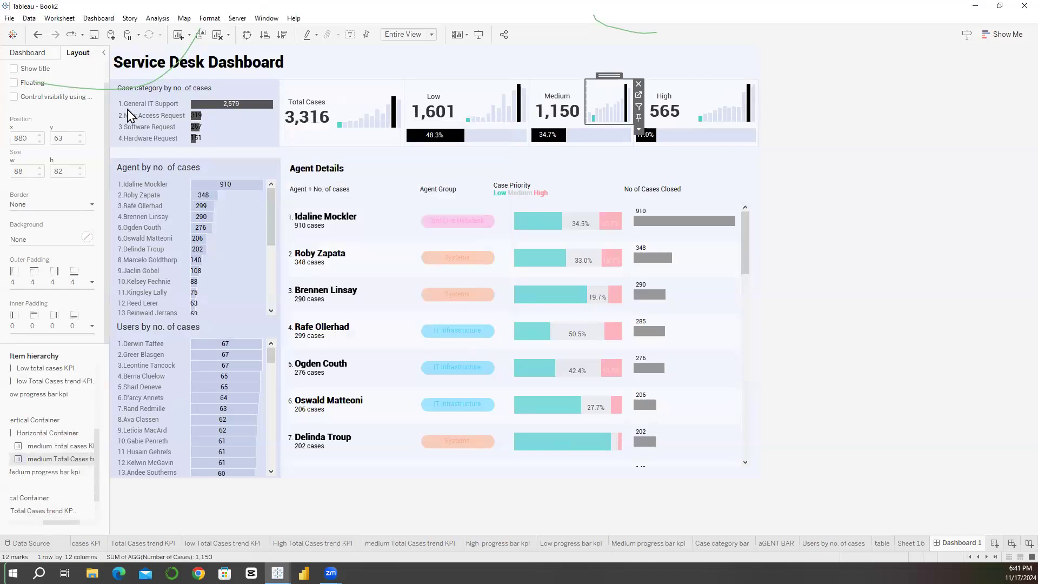
click(59, 18)
click(71, 100)
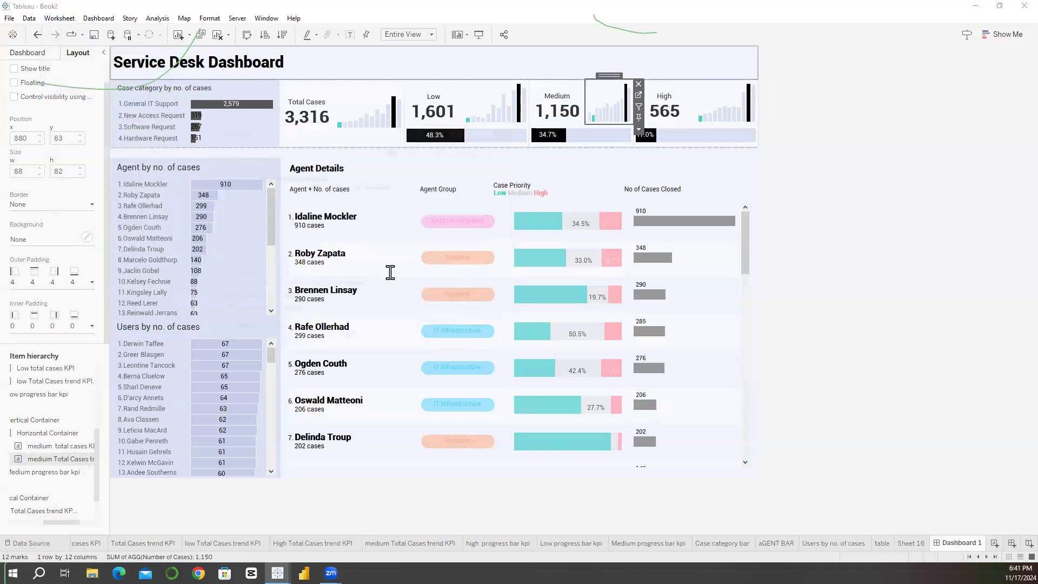
key(ctrl+a)
key(ctrl+c)
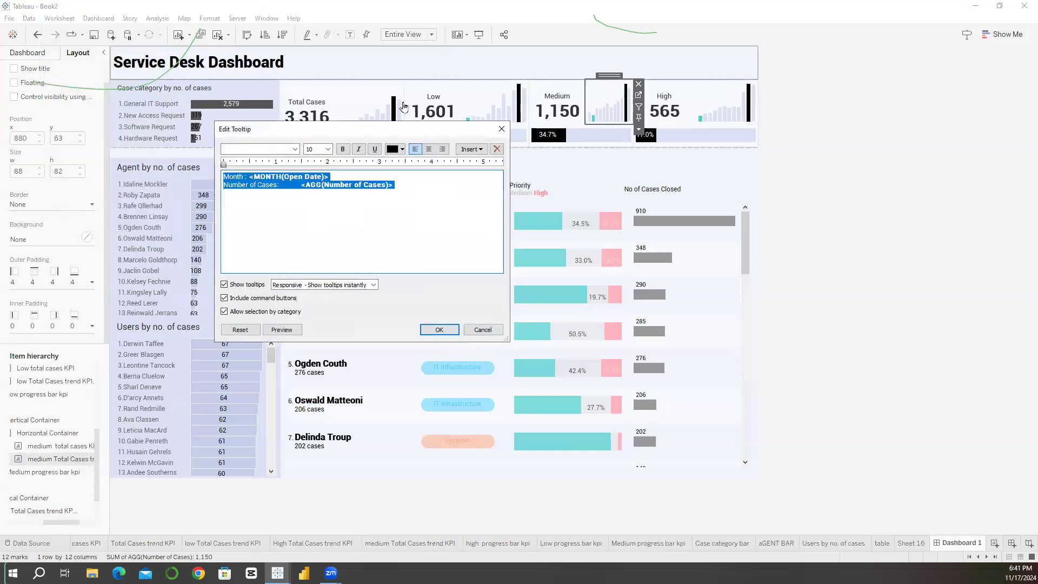
click(440, 330)
Step: Replace the High Total Cases trend chart's tooltip with the copied Month and Number of Cases text
click(725, 103)
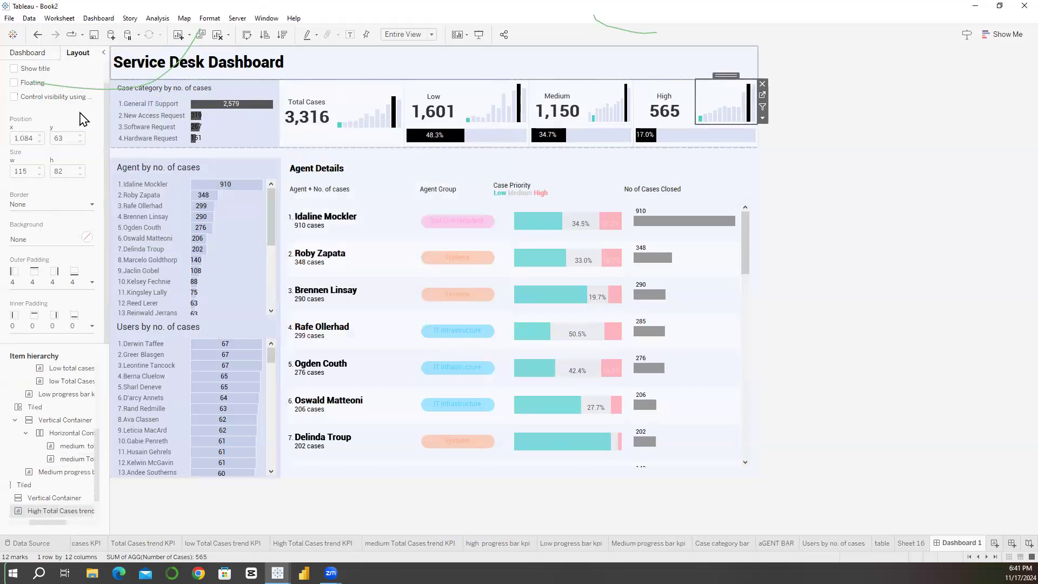
click(59, 18)
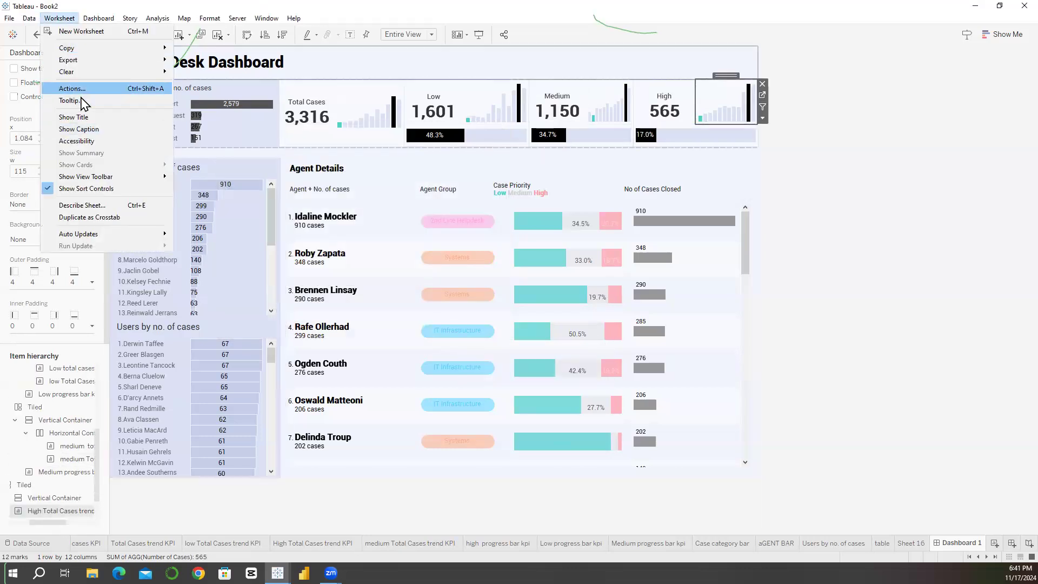
click(83, 101)
key(ctrl+a)
key(ctrl+v)
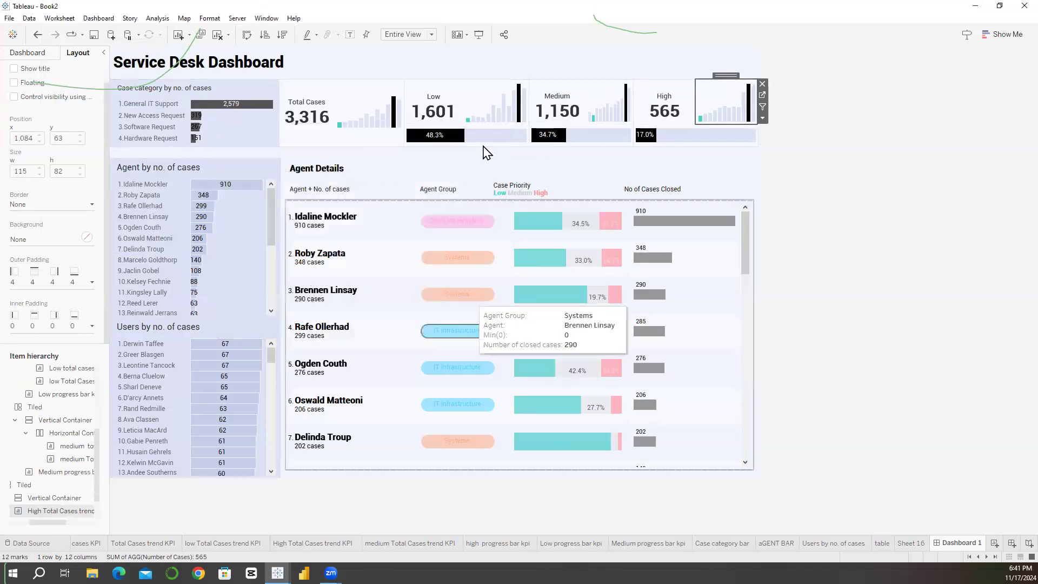
Step: Reduce the Low progress bar's tooltip to its % of cases line by deleting the Min(1) line
click(457, 142)
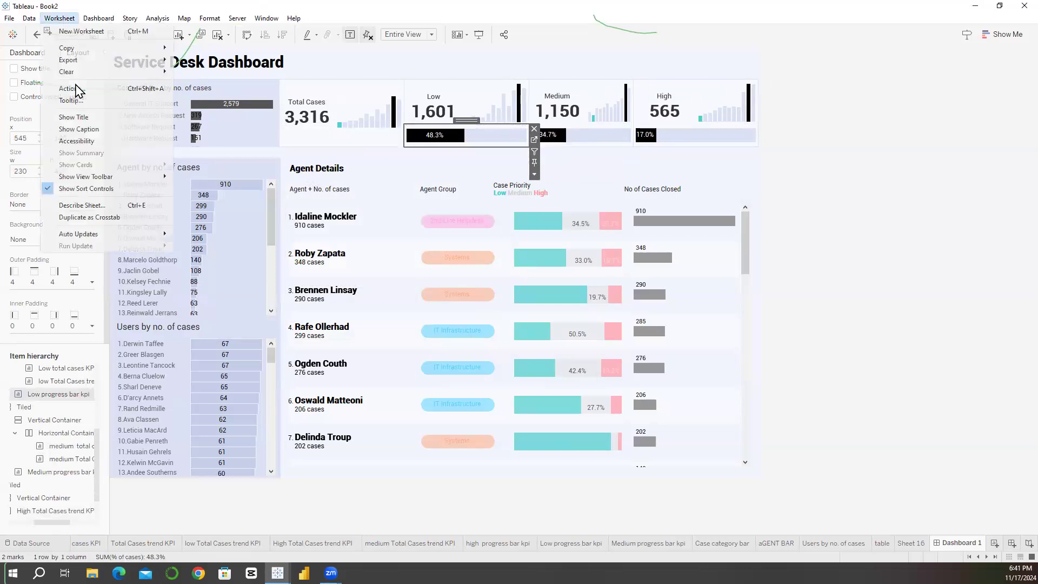
click(81, 100)
drag(302, 188, 223, 187)
key(BackSpace)
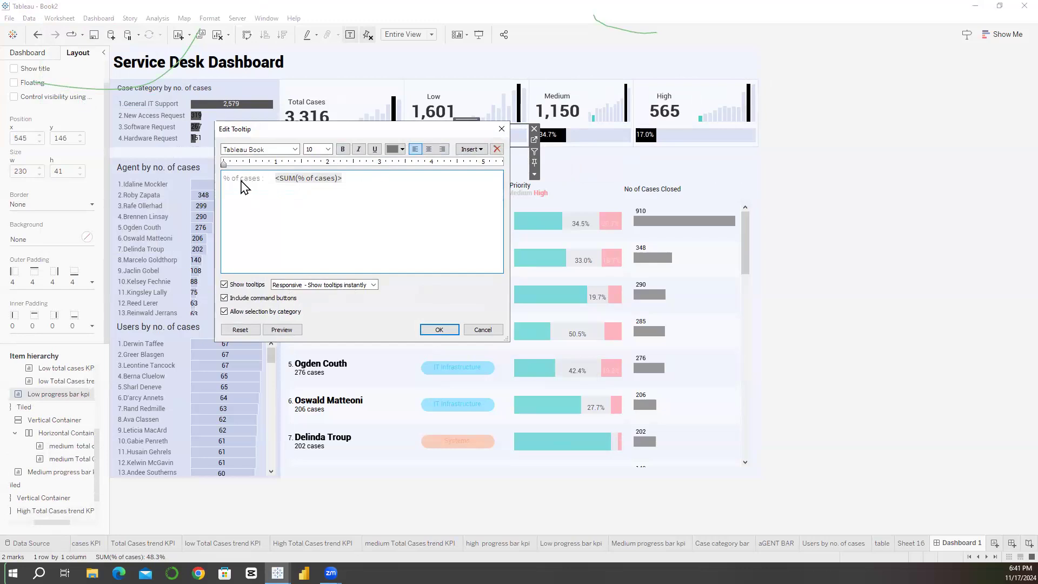
Step: Set all of the Low progress bar's tooltip text to the Roboto font, copy it and apply the change
click(471, 150)
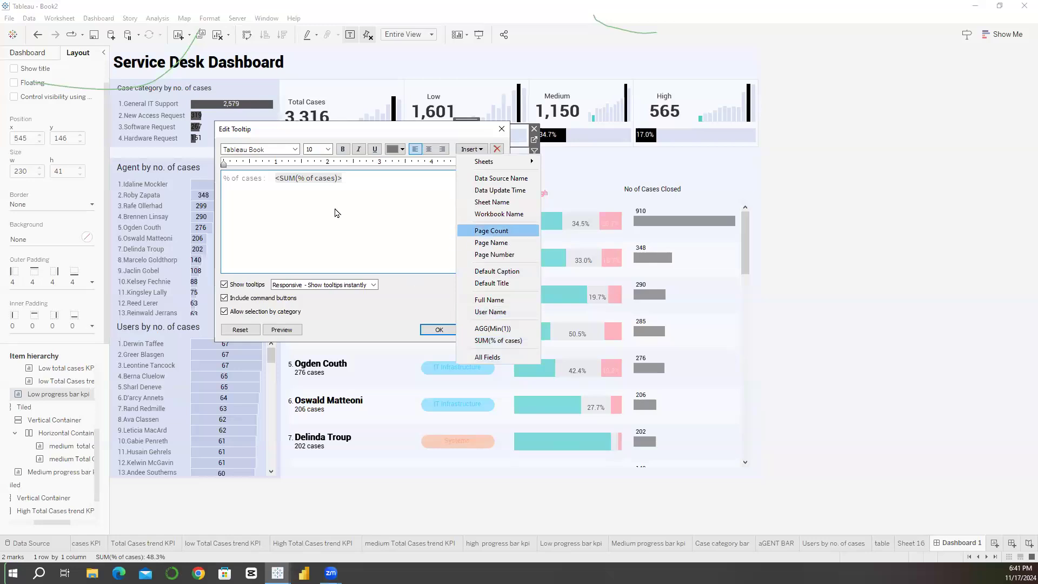
click(273, 184)
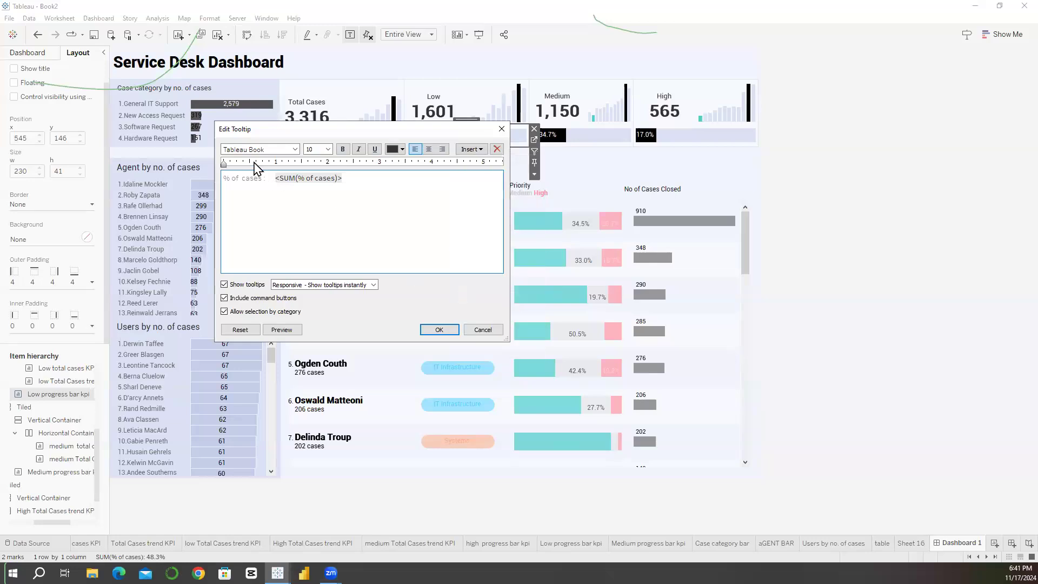
key(ctrl+a)
key(ctrl+c)
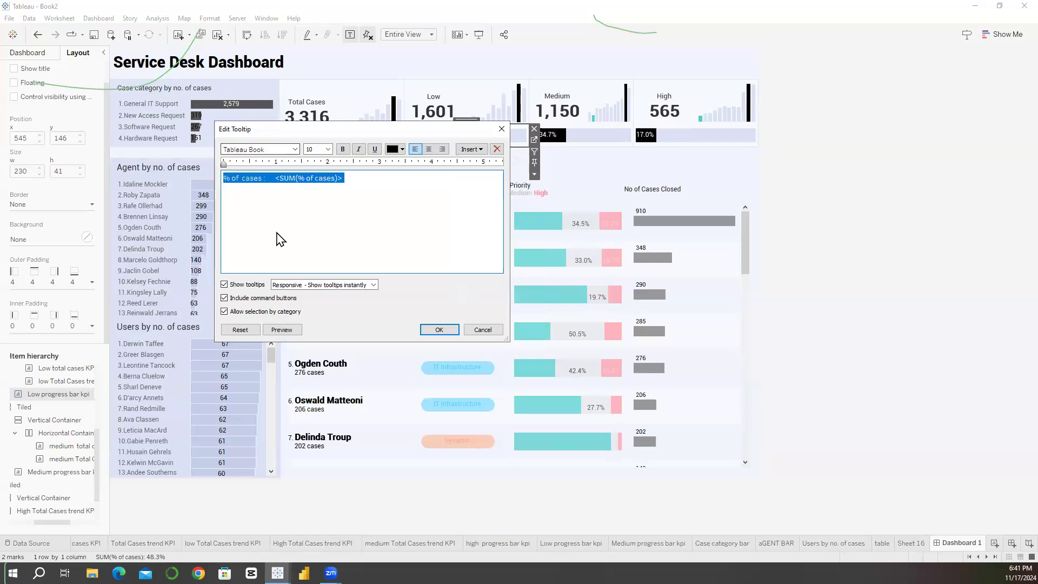
click(295, 151)
scroll(277, 233, up, 6)
click(281, 184)
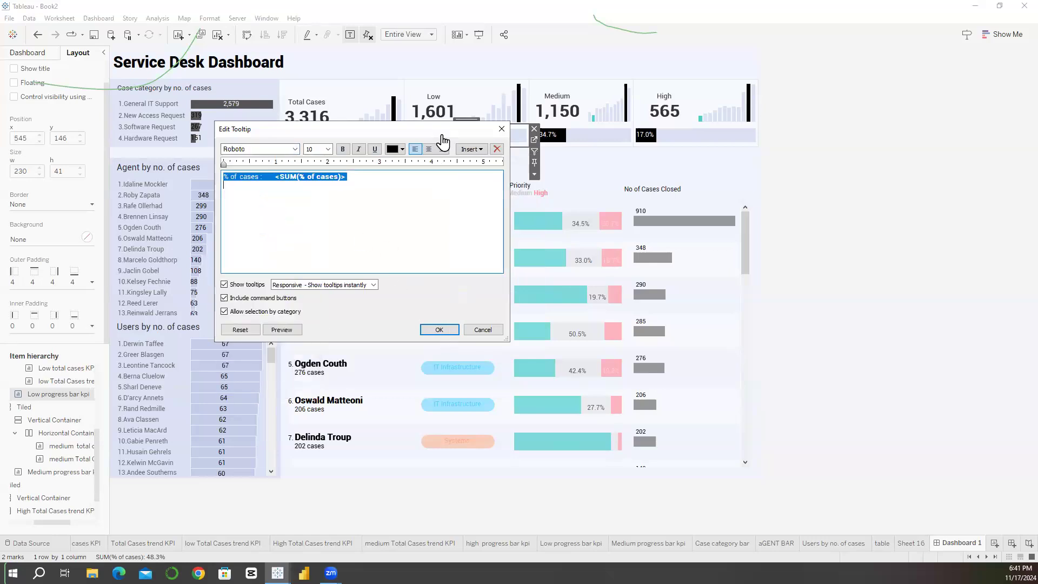
click(440, 330)
mouse_move(477, 144)
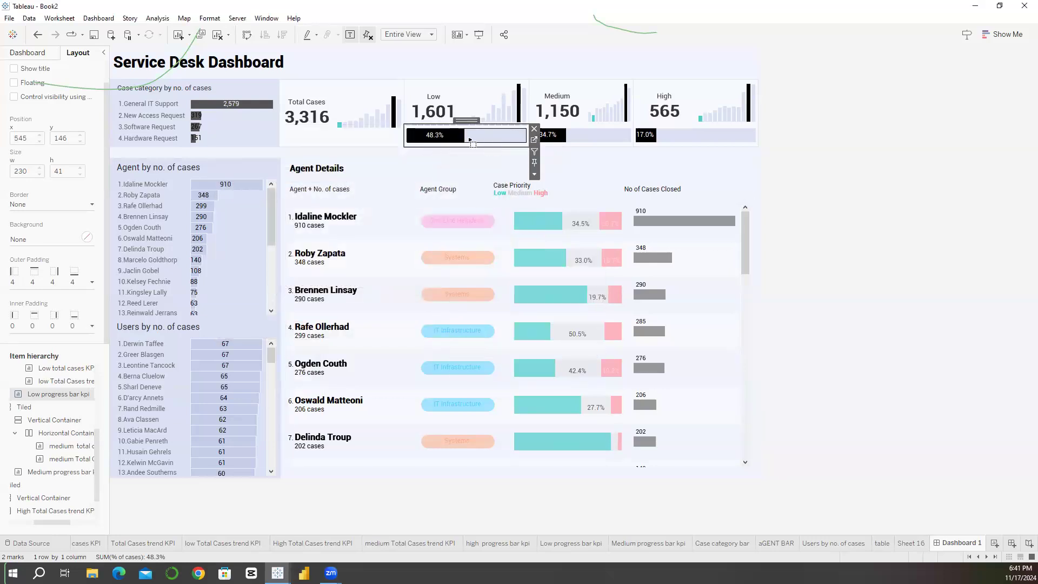
Step: Replace the Medium progress bar's tooltip with the copied % of cases text
click(578, 135)
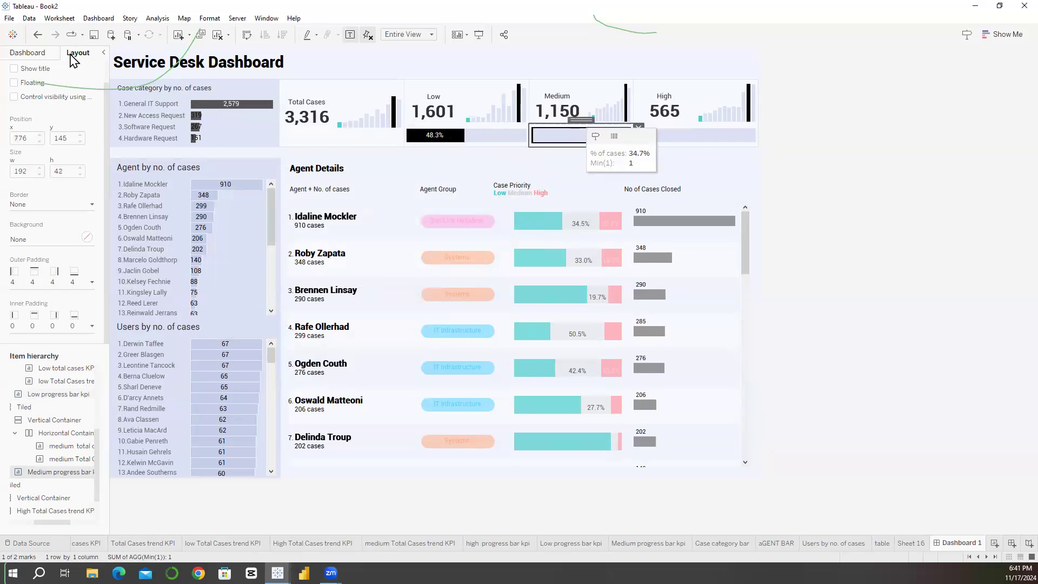
key(alt+w)
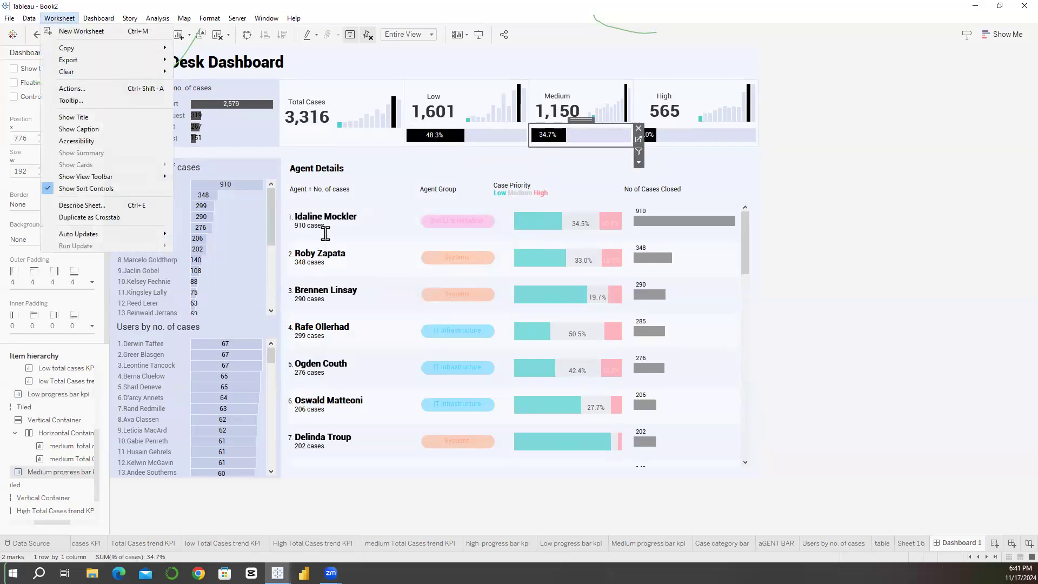
key(t)
key(ctrl+a)
key(ctrl+v)
key(Tab)
key(Return)
Step: Paste the copied % of cases text over the High progress bar's tooltip
click(709, 141)
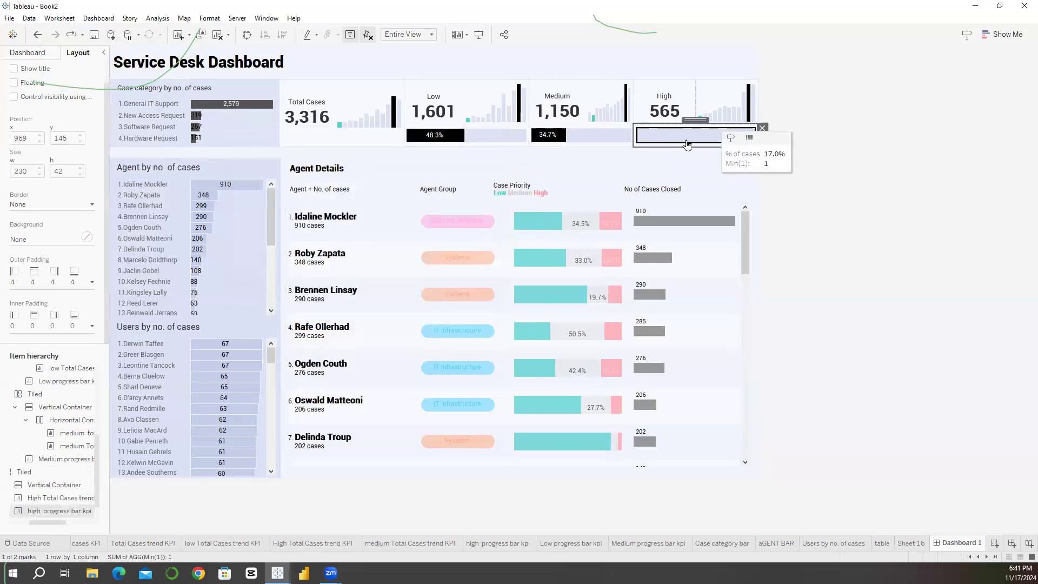
click(695, 143)
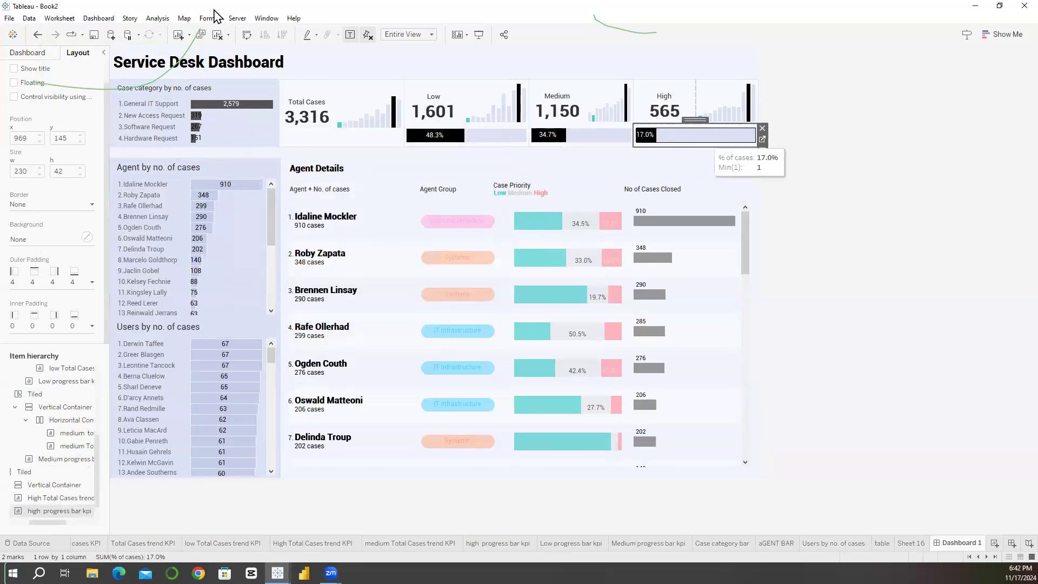
click(60, 18)
click(100, 102)
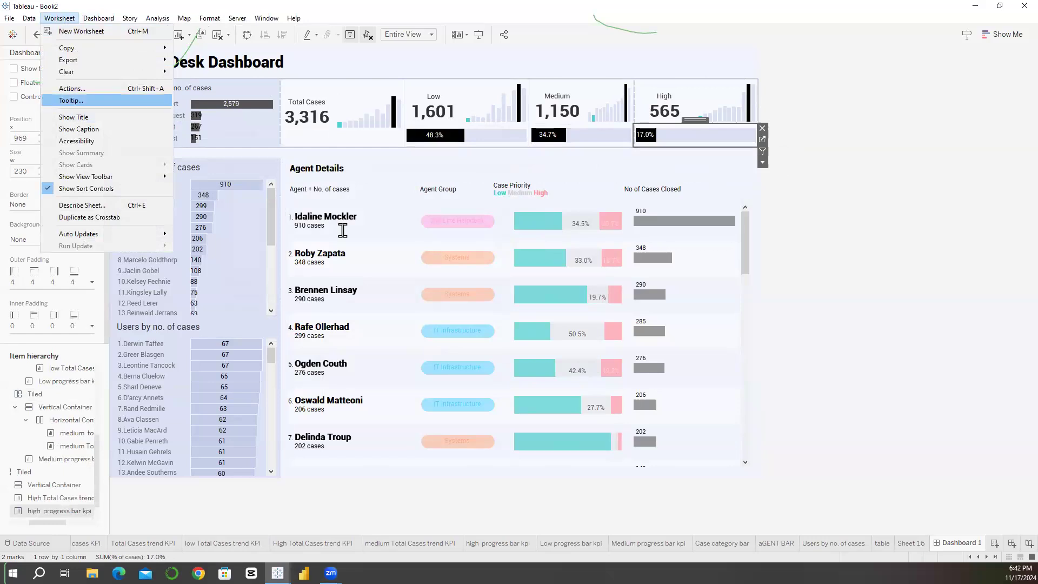
key(ctrl+a)
key(ctrl+v)
click(431, 331)
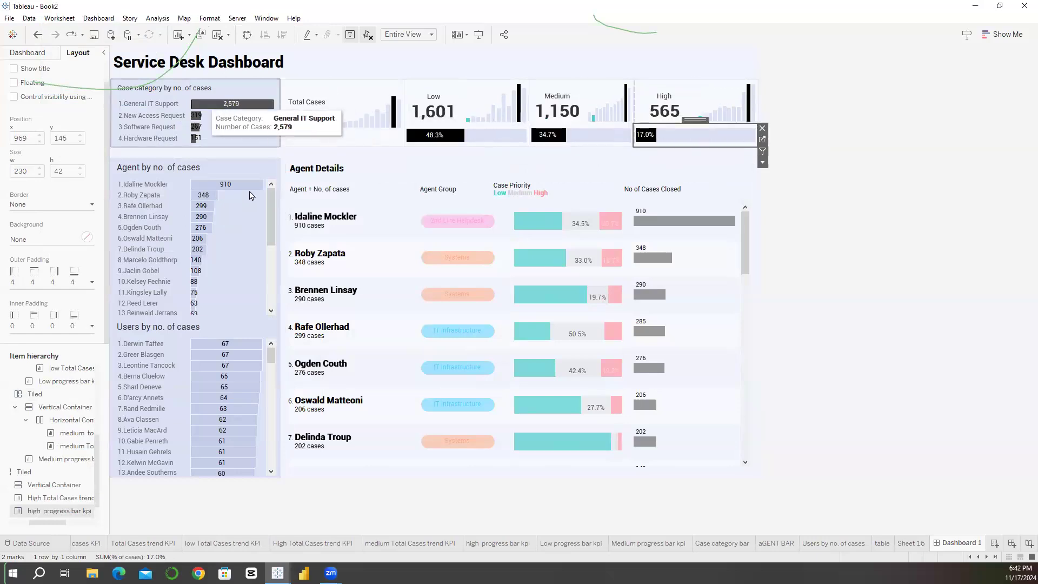
Step: Delete the extra line from the Agent by no. of cases chart's tooltip, keeping only Agent and Number of Cases
click(285, 174)
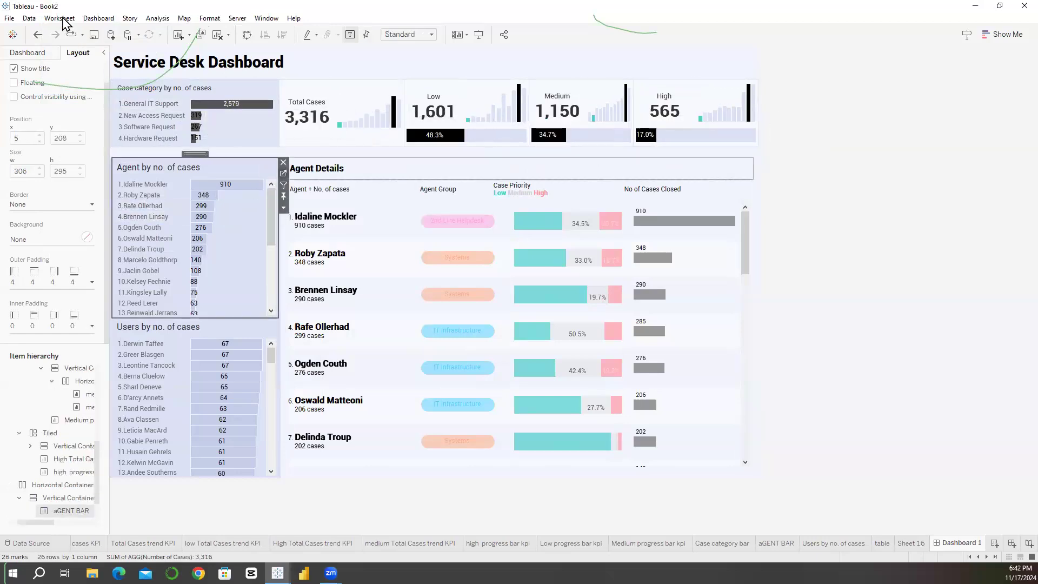
click(60, 18)
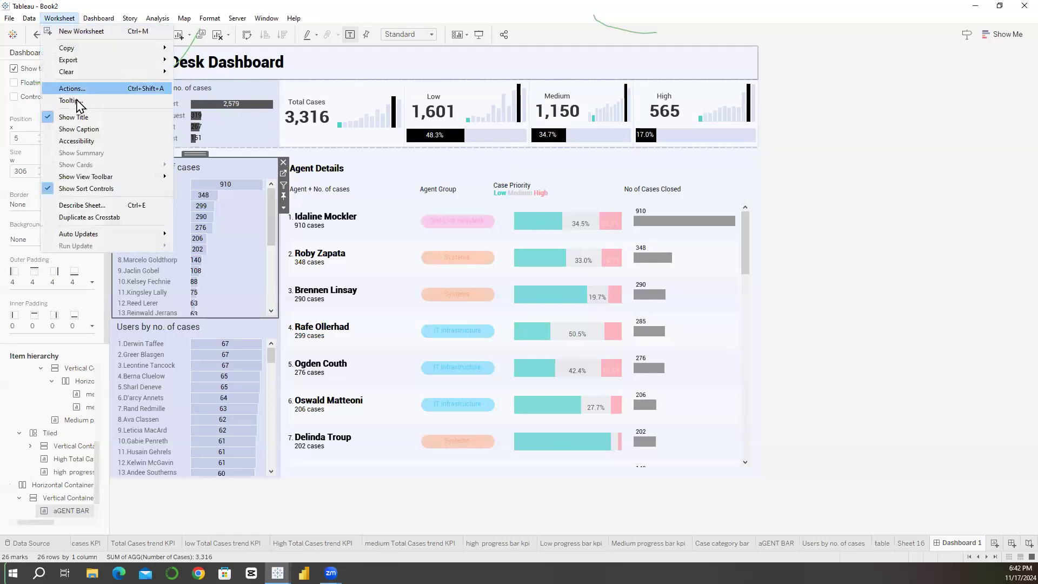
click(75, 102)
triple_click(310, 206)
key(Delete)
Step: Set all text in the Agent by no. of cases tooltip to Roboto and apply it
key(ctrl+a)
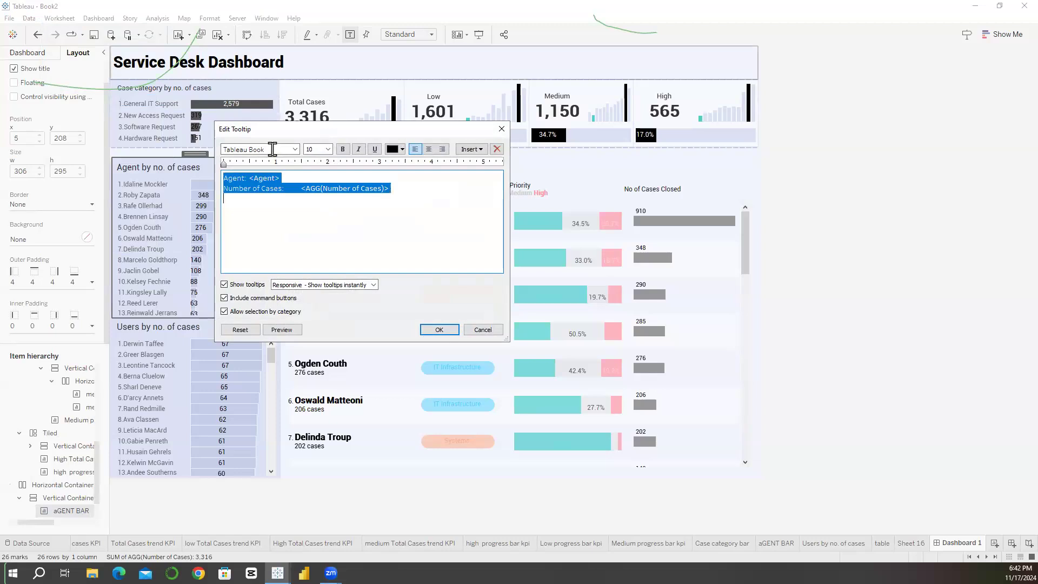
click(272, 149)
text(ro)
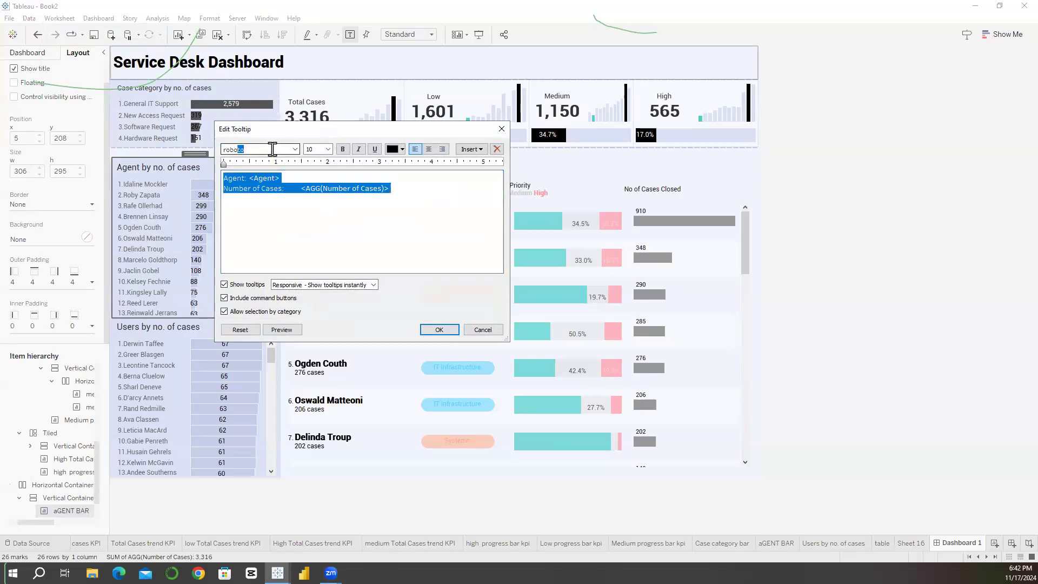
text(bort)
key(BackSpace)
key(BackSpace)
text(to)
key(Return)
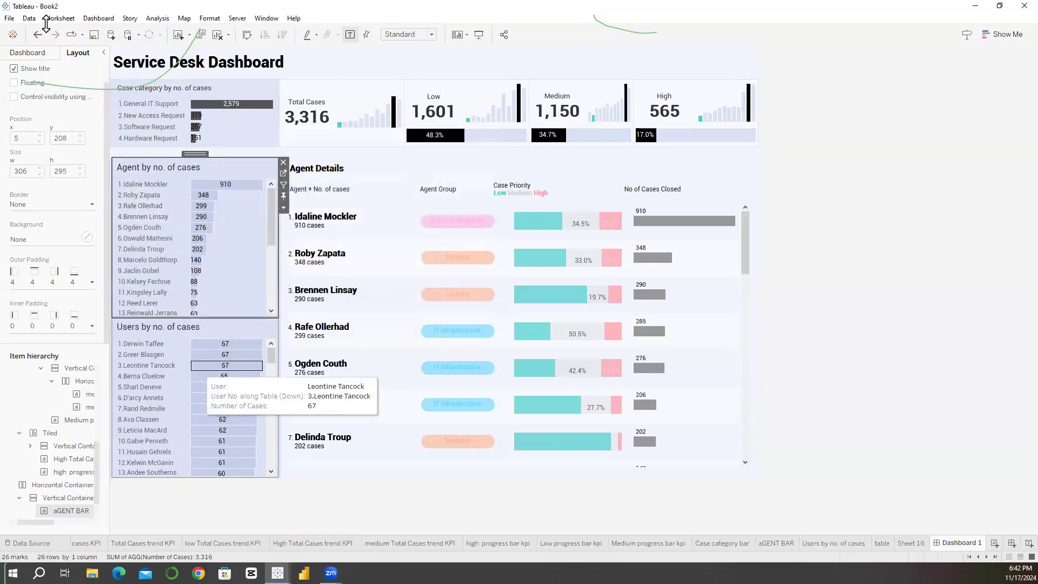
Step: Delete the User No. along Table (Down) line and the gap before the User field in the Users by no. of cases tooltip
click(237, 327)
click(59, 19)
click(70, 101)
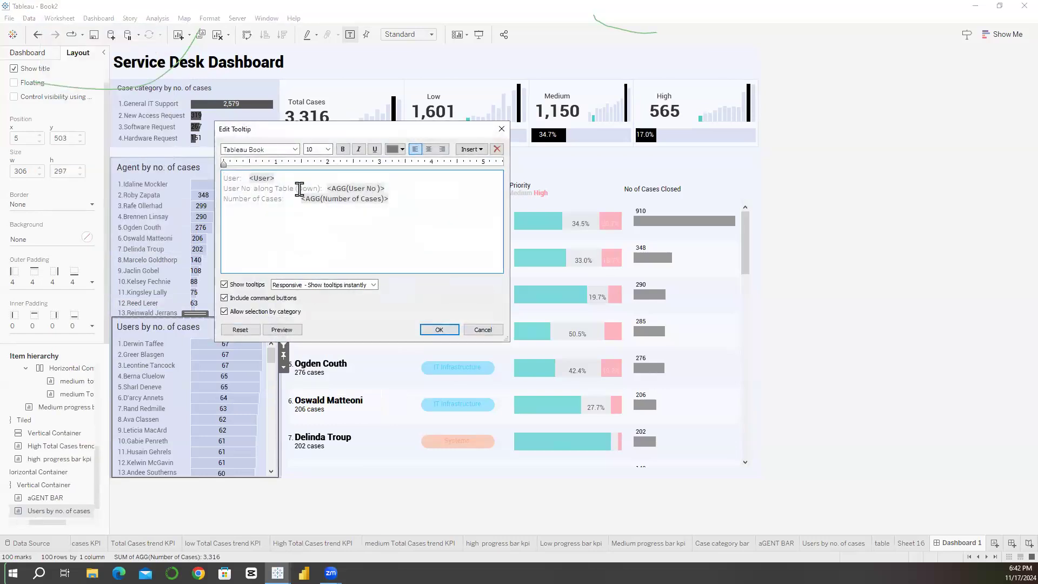
triple_click(247, 181)
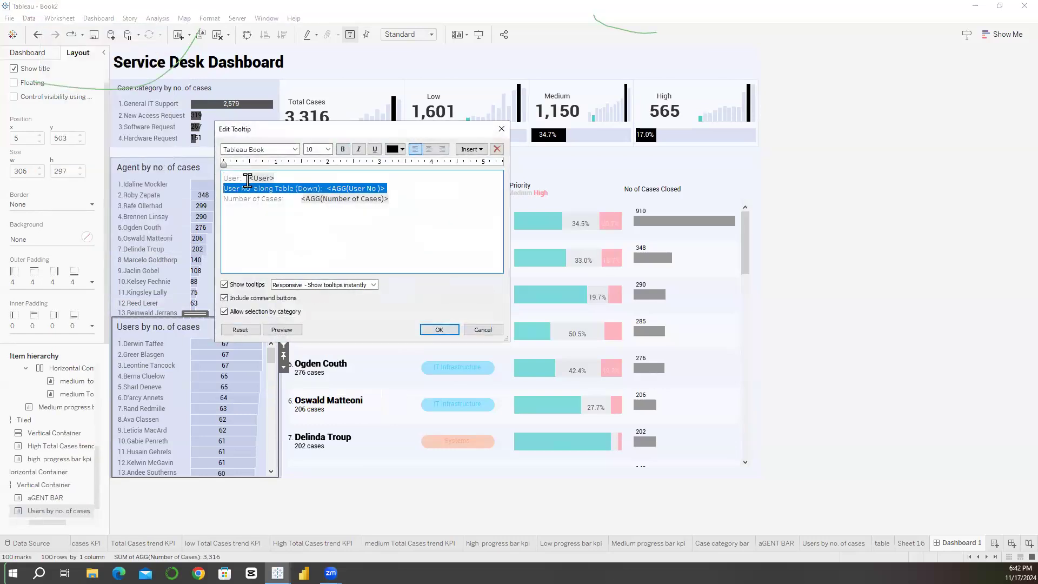
key(Delete)
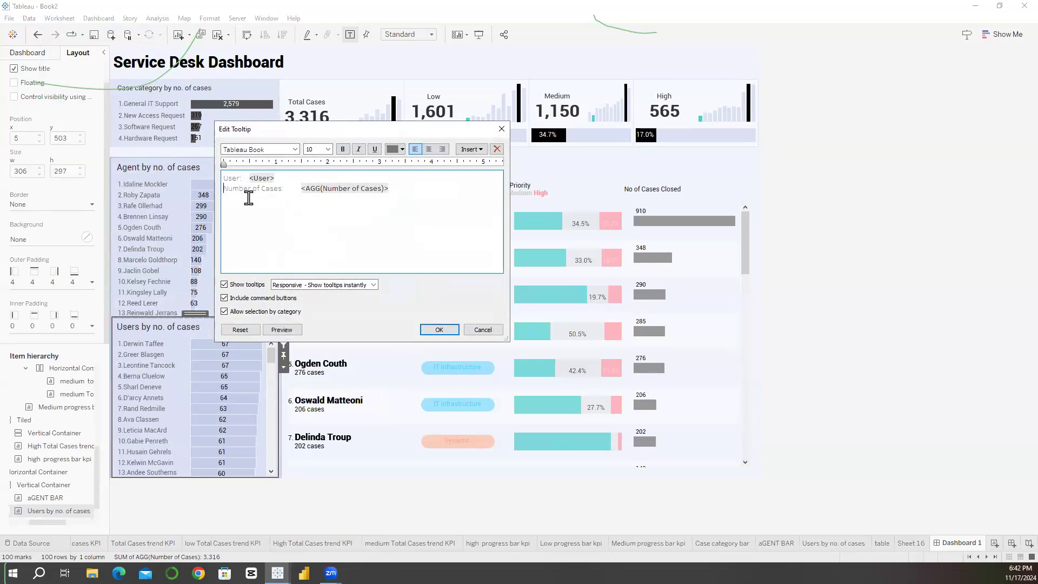
click(250, 178)
key(BackSpace)
Step: Change the whole Users by no. of cases tooltip text to Roboto and apply the edit
key(ctrl+a)
click(256, 151)
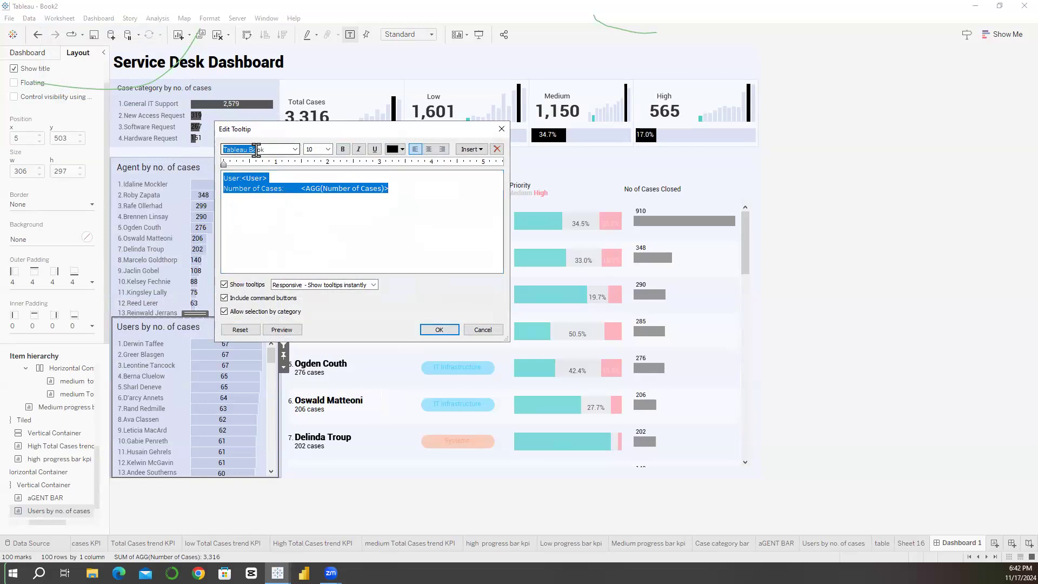
text(Roboto)
click(440, 330)
click(439, 330)
Step: Delete the Min(0) and index() along Table (Down) lines from the Agent Details table's tooltip
click(744, 230)
click(59, 18)
click(227, 173)
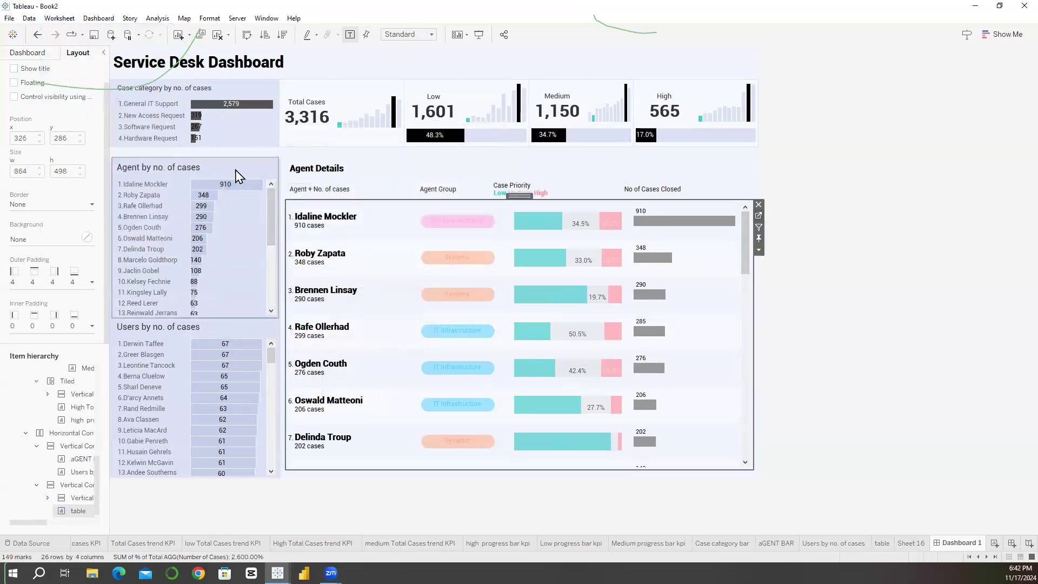
click(670, 163)
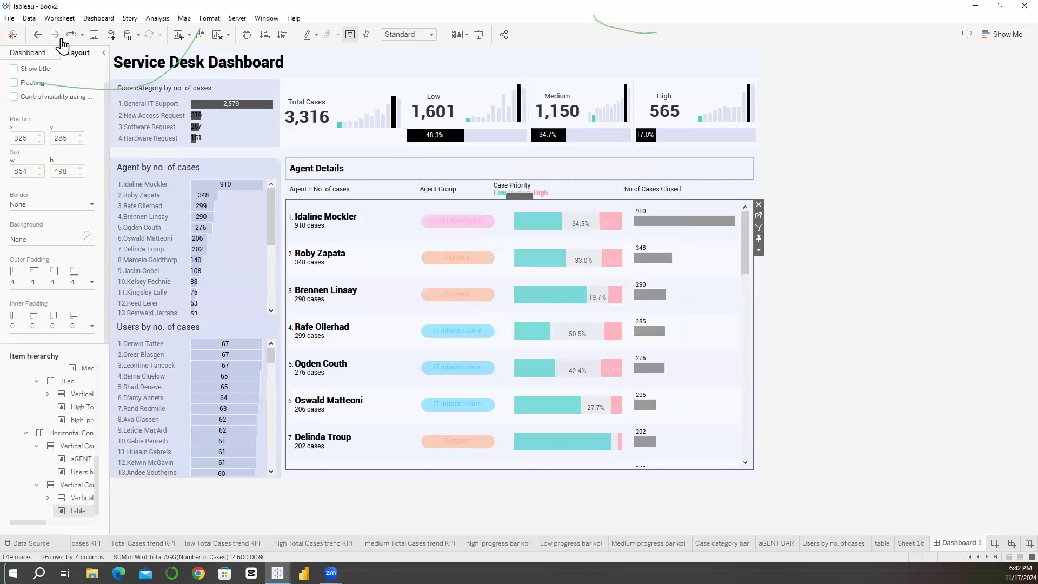
click(60, 18)
click(69, 101)
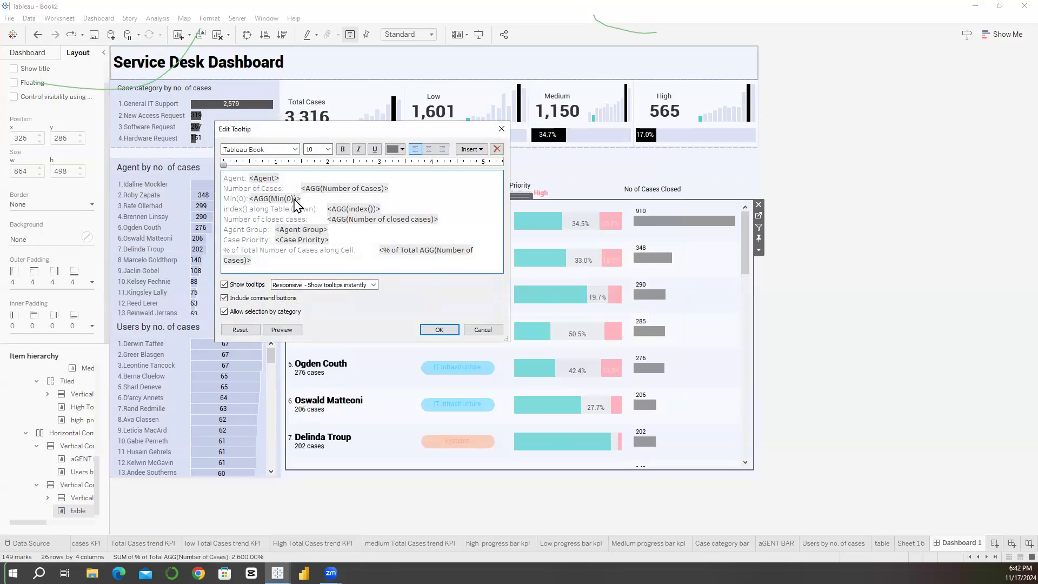
triple_click(295, 200)
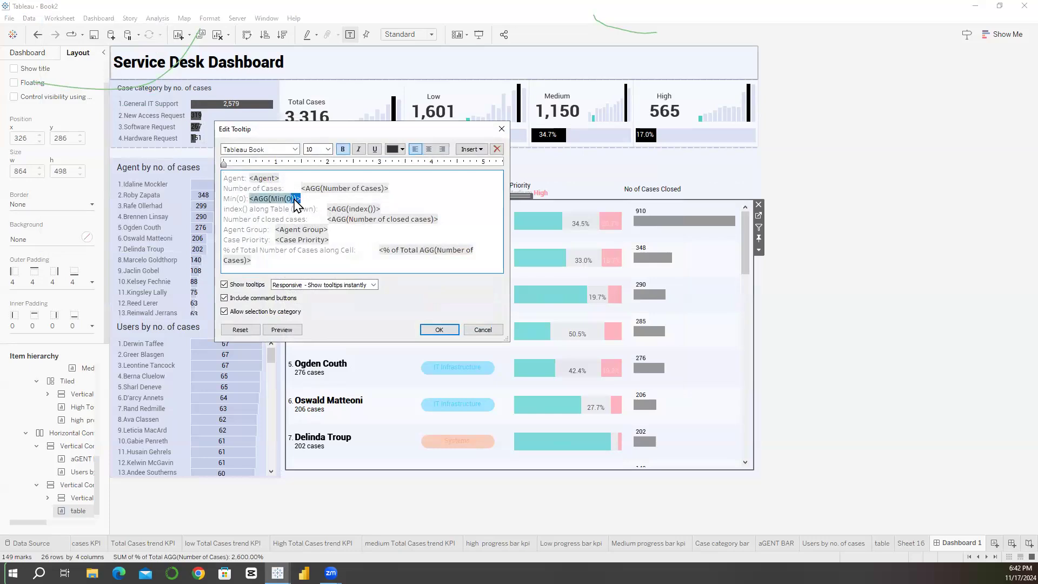
key(Delete)
triple_click(262, 200)
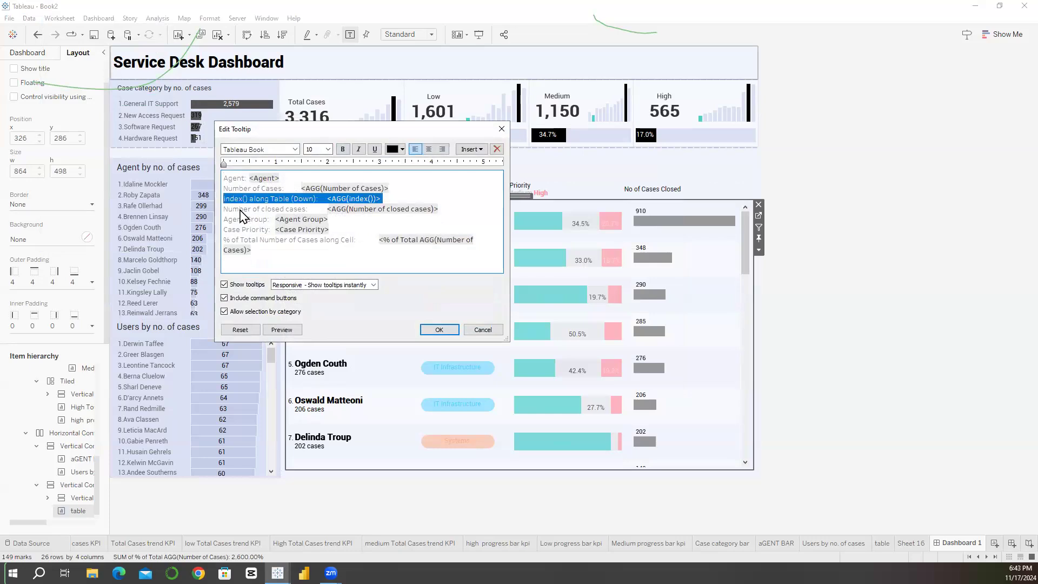
key(Delete)
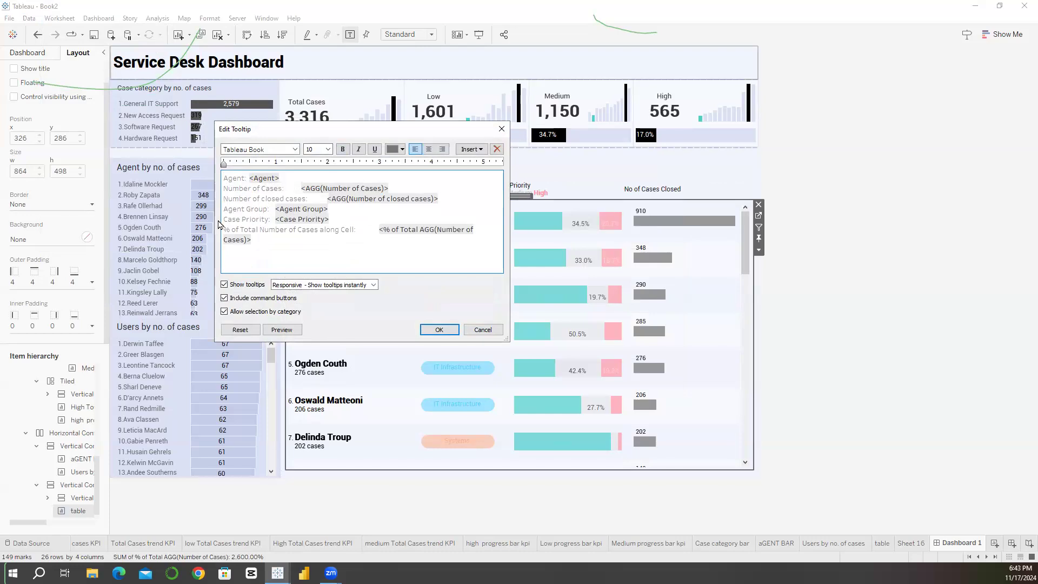
Step: Set all text in the Agent Details table's tooltip to the Roboto font
triple_click(272, 219)
double_click(272, 219)
key(ctrl+a)
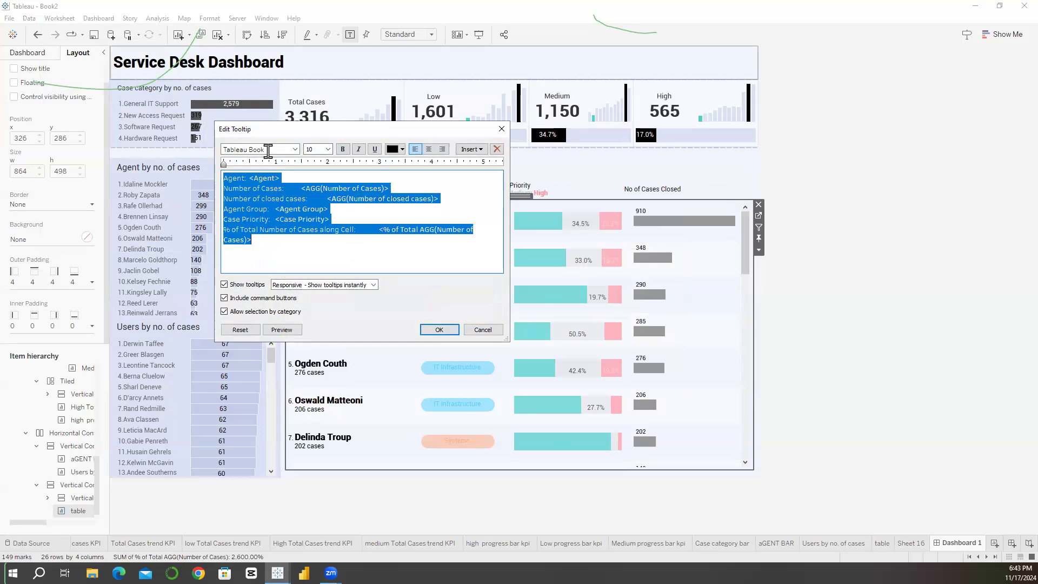
click(267, 151)
text(roboto)
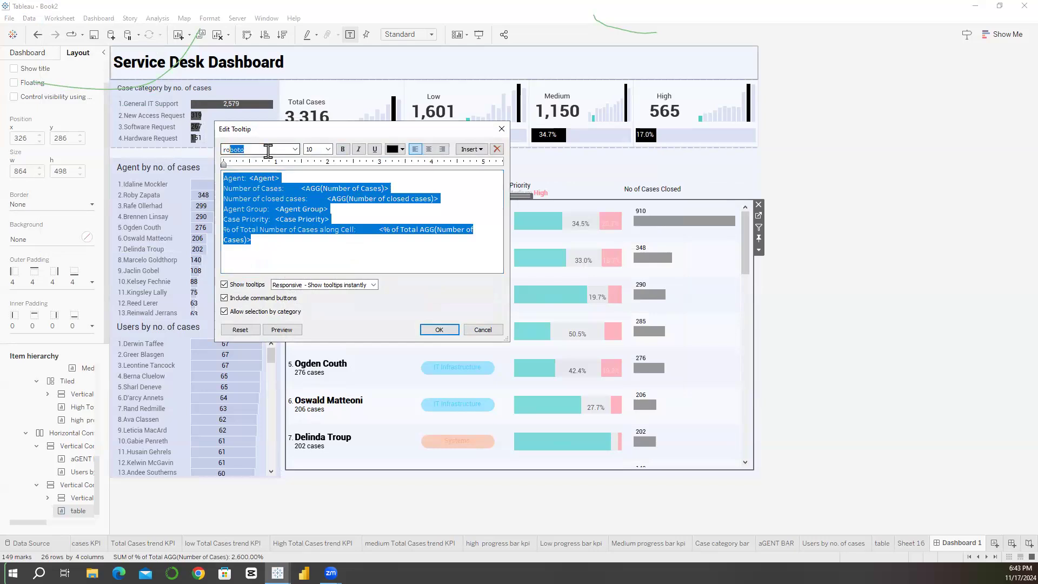
key(Return)
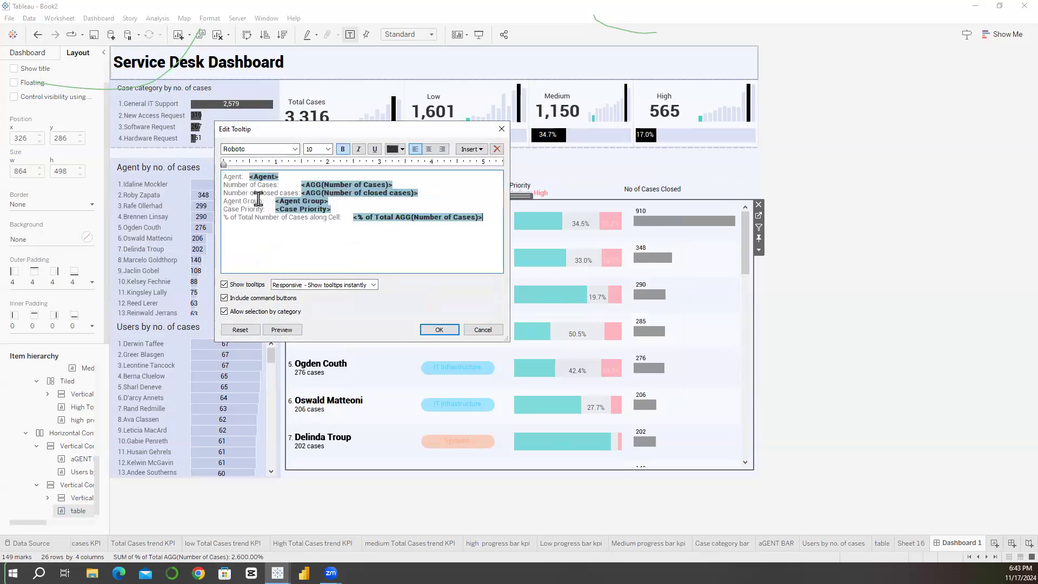
Step: Add "from" after the Agent field in the tooltip's first line and move the Agent Group field there from its own line
click(289, 175)
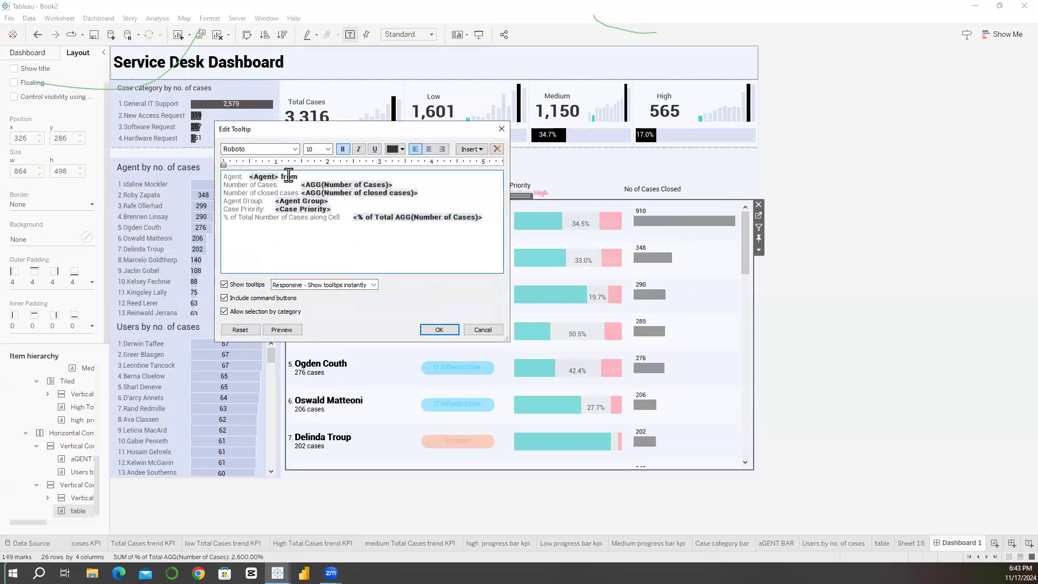
drag(275, 201, 328, 199)
key(ctrl+c)
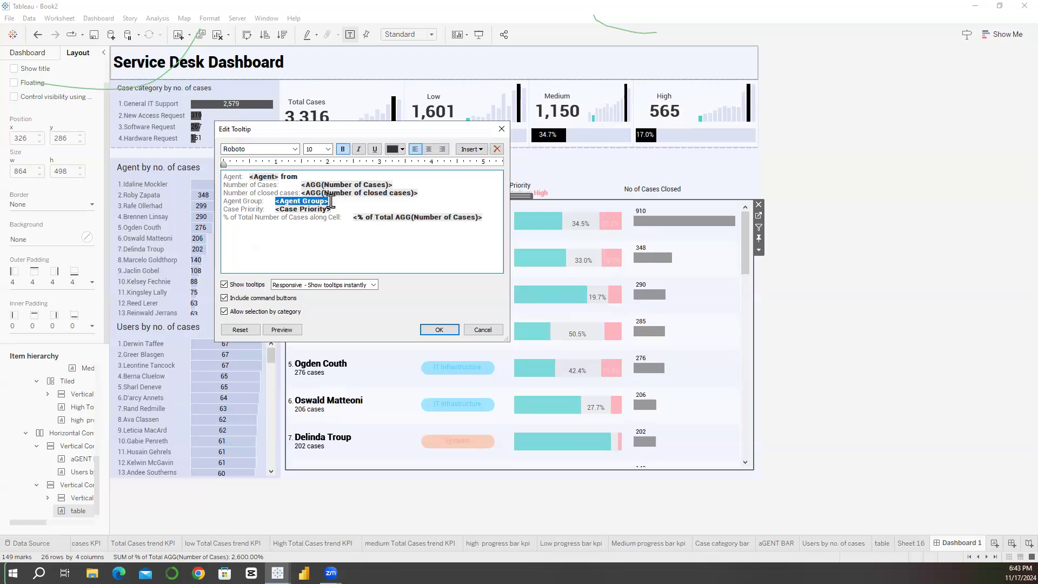
key(BackSpace)
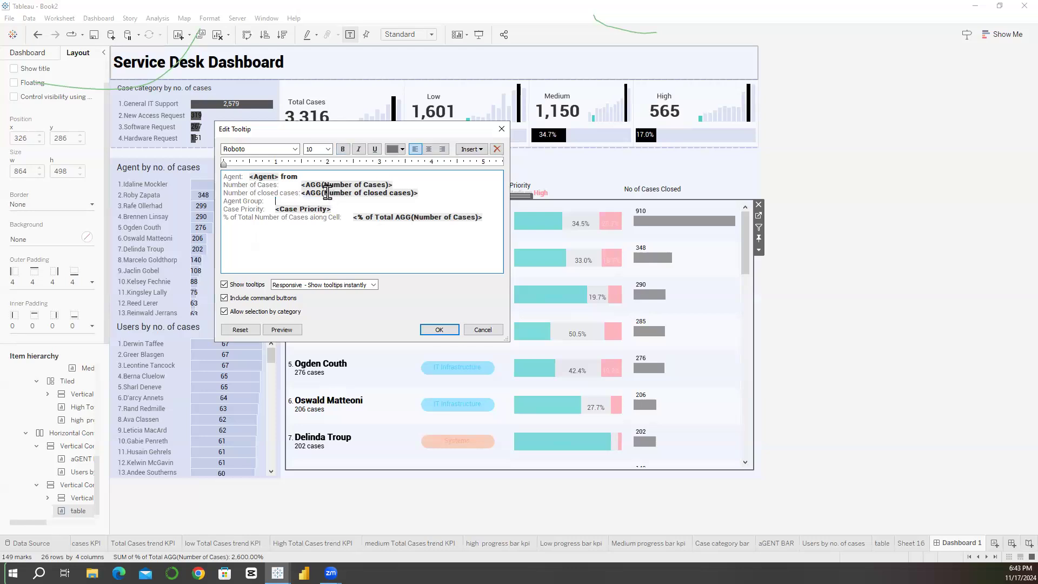
click(311, 174)
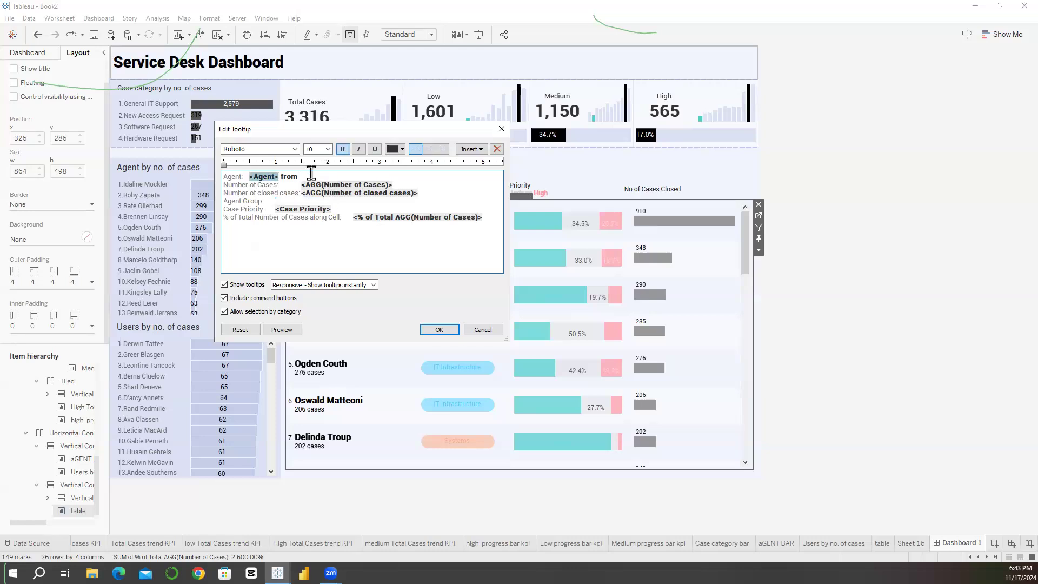
key(ctrl+v)
click(274, 331)
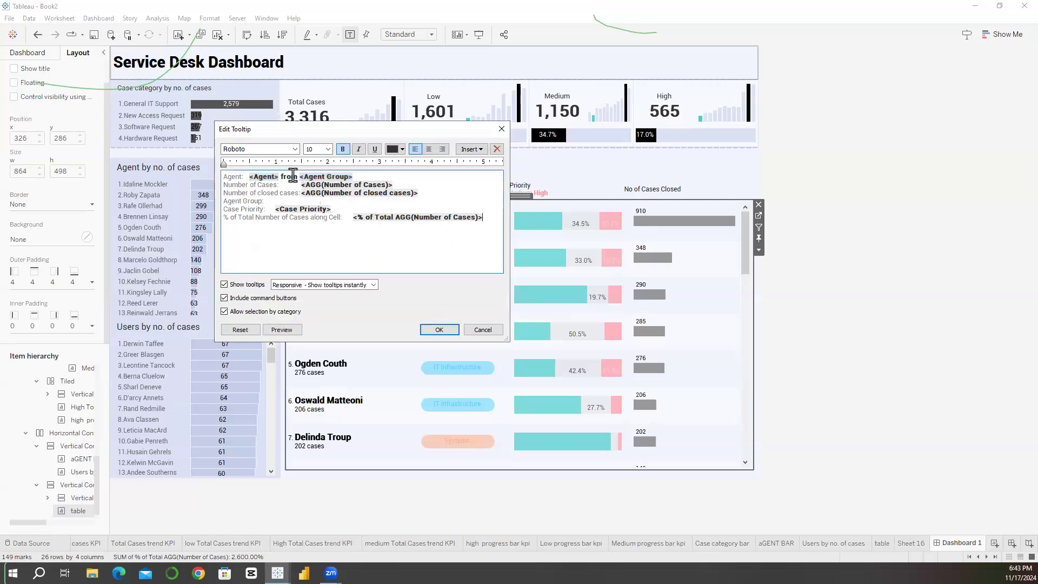
Step: Remove the bold formatting from the word "from" and preview the tooltip
click(346, 152)
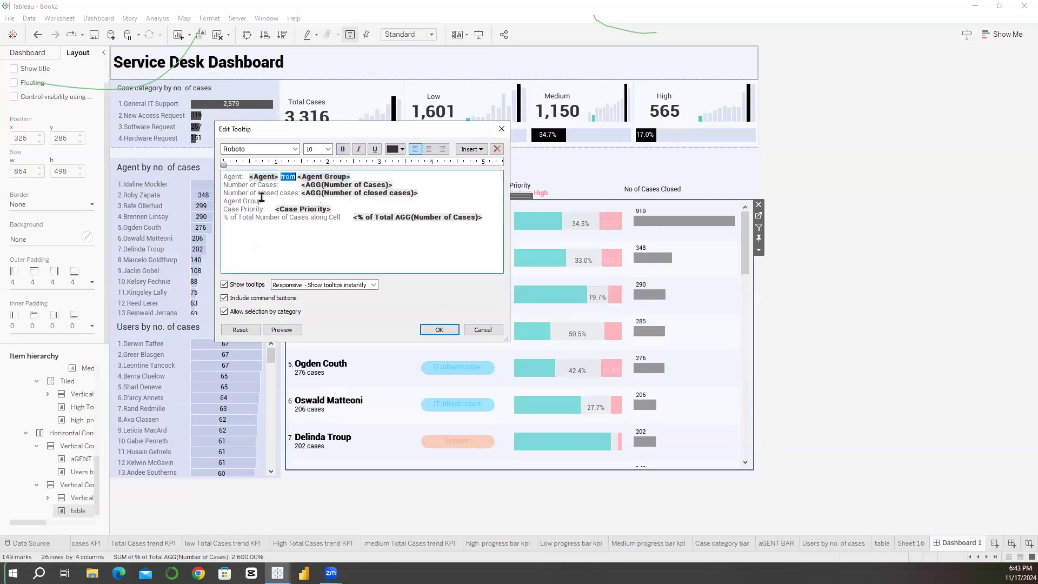
click(286, 186)
click(282, 329)
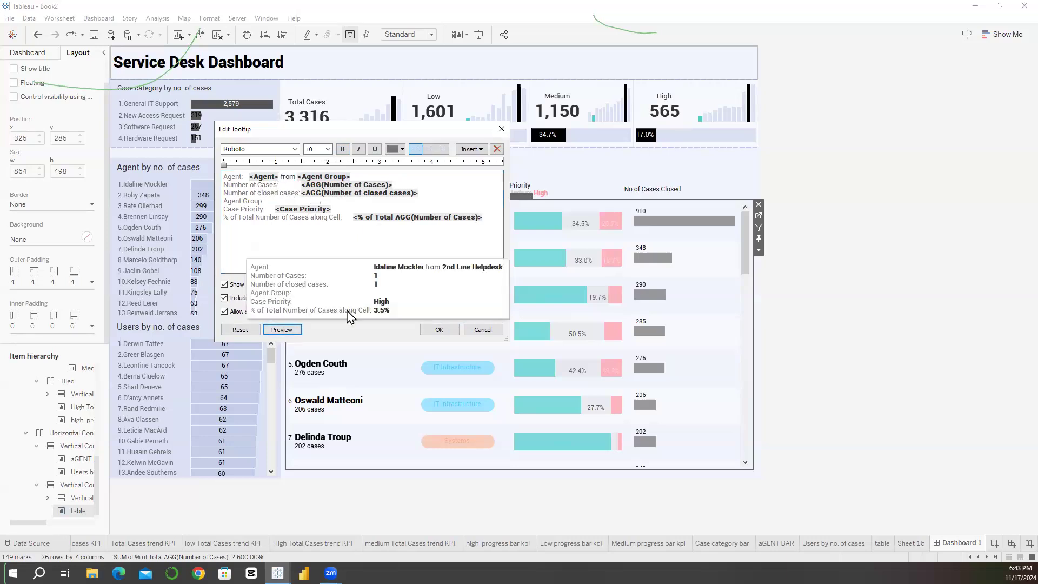
click(289, 230)
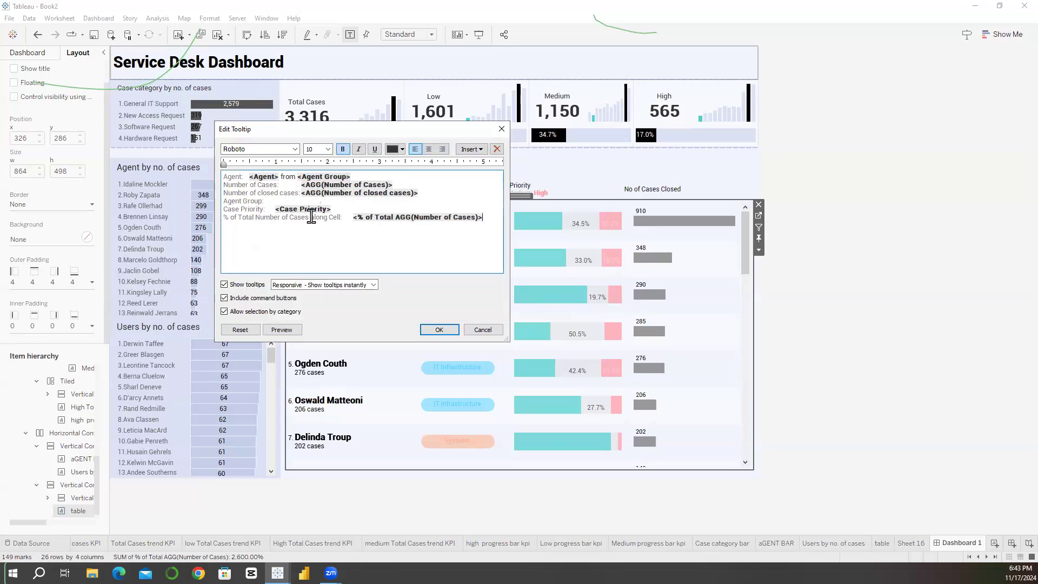
Step: Delete "along Cell" from the % of Total Number of Cases label, remove the empty Agent Group line, and apply the tooltip
drag(340, 217, 310, 217)
key(BackSpace)
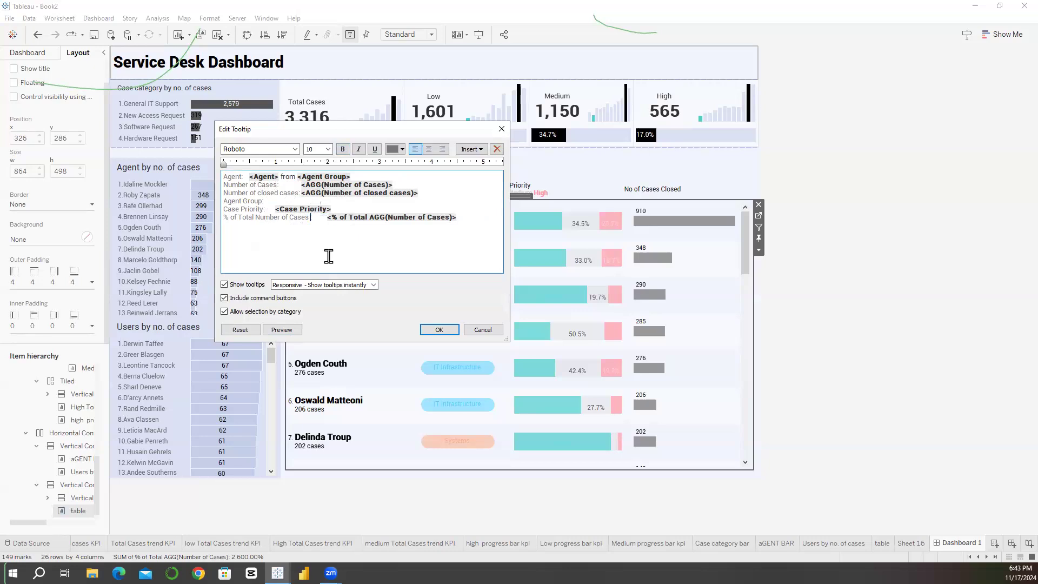
triple_click(258, 203)
key(BackSpace)
click(426, 327)
Step: Check the Agent Details table's marks on the dashboard and reopen its tooltip to review the text
mouse_move(317, 225)
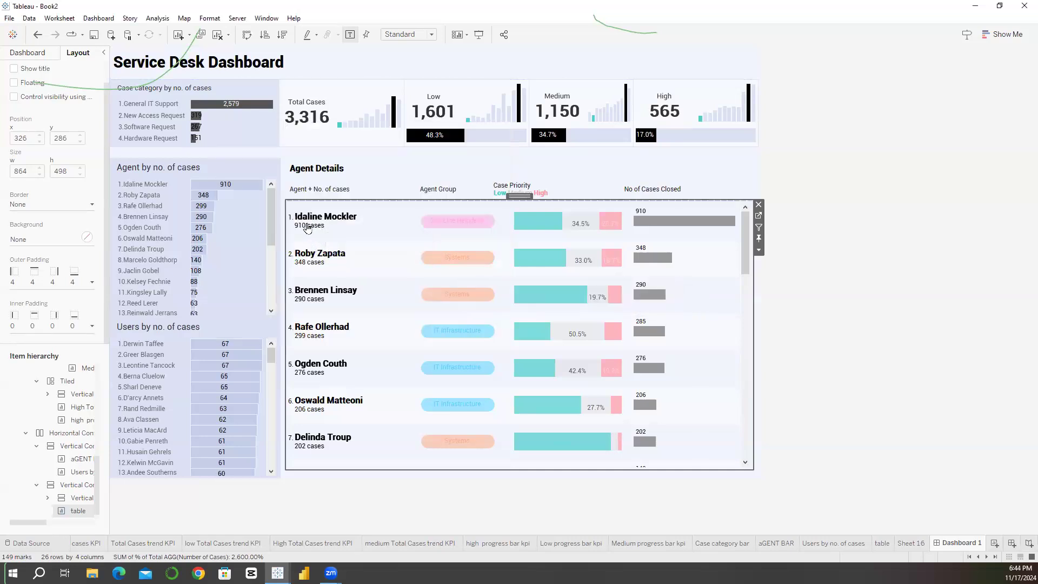
mouse_move(310, 269)
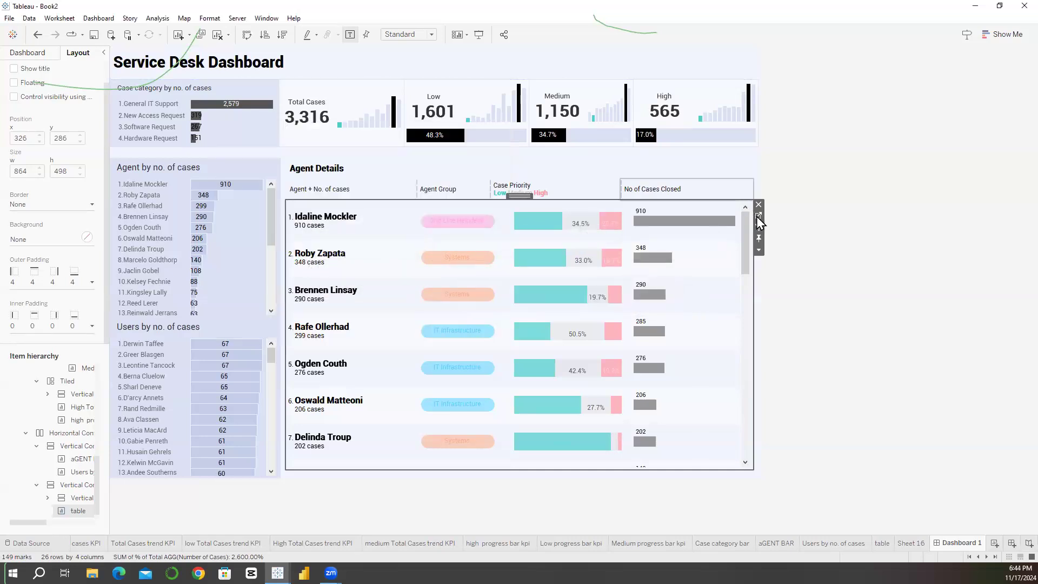
click(59, 18)
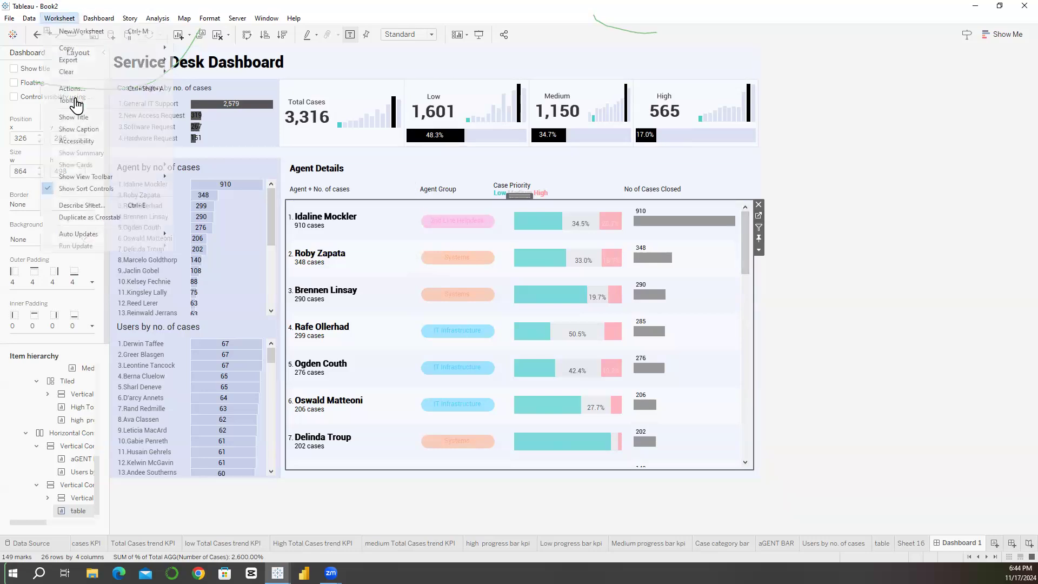
key(Return)
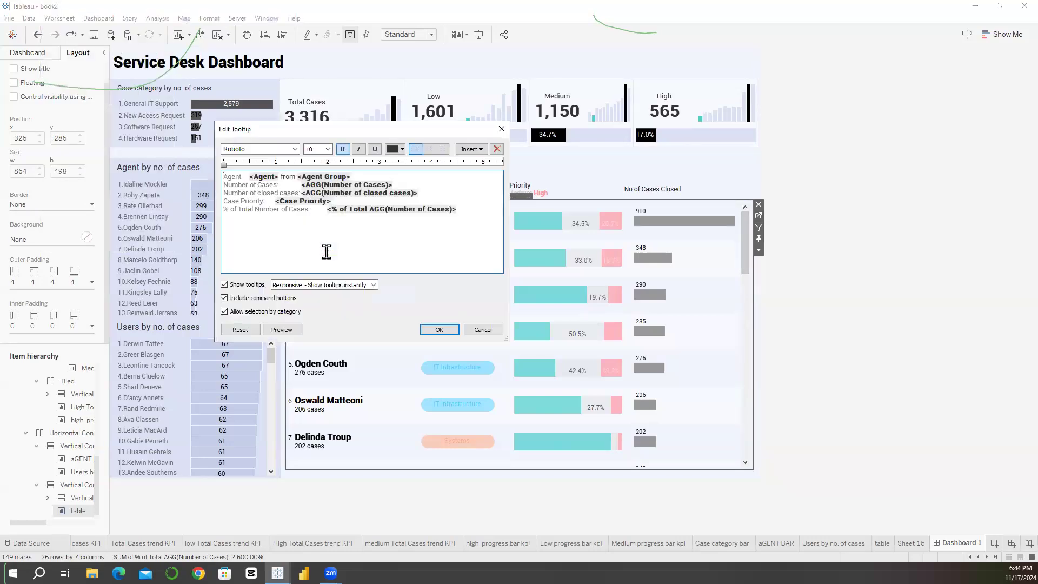
key(ctrl+a)
click(437, 331)
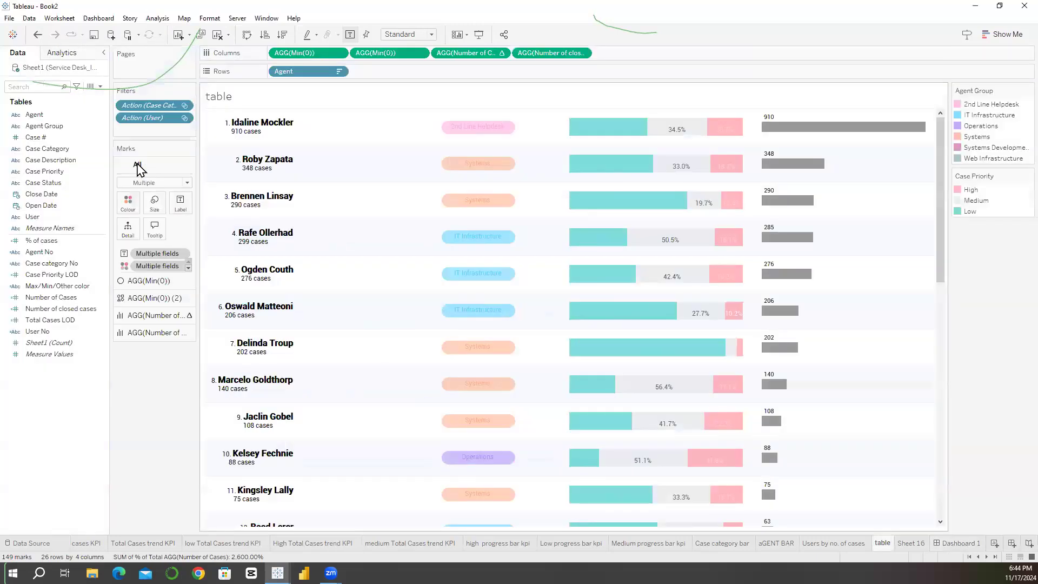
Step: Open the table sheet and review the tooltips of all marks and of the first AGG(Min(0)) marks
click(759, 215)
click(160, 234)
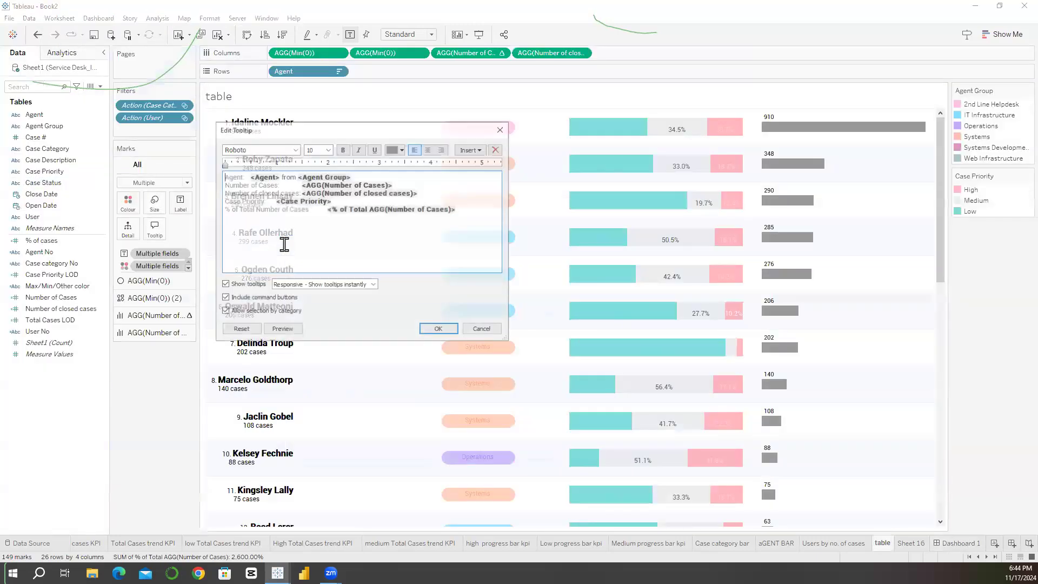
key(ctrl+a)
click(435, 329)
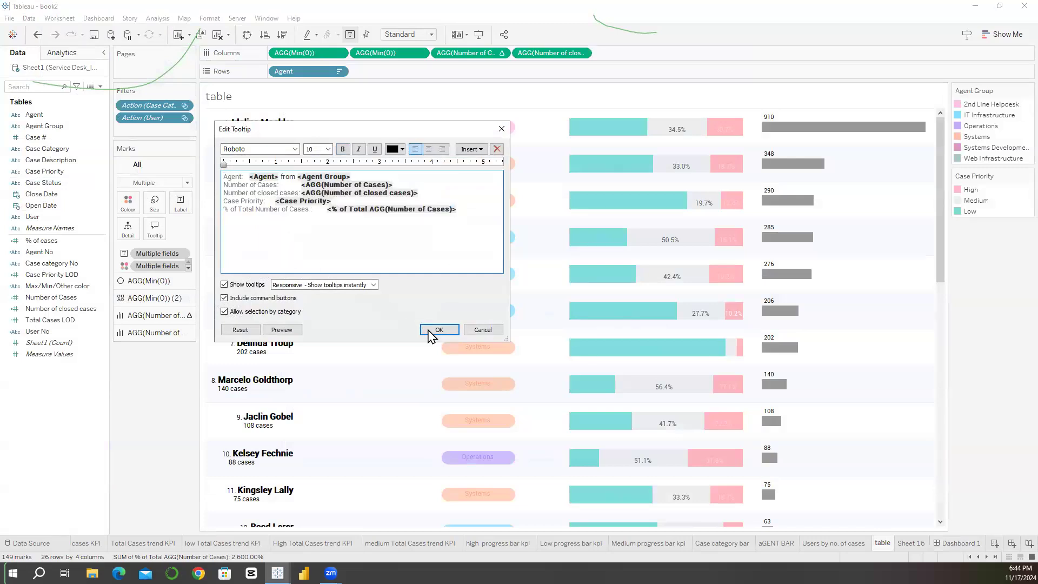
click(149, 280)
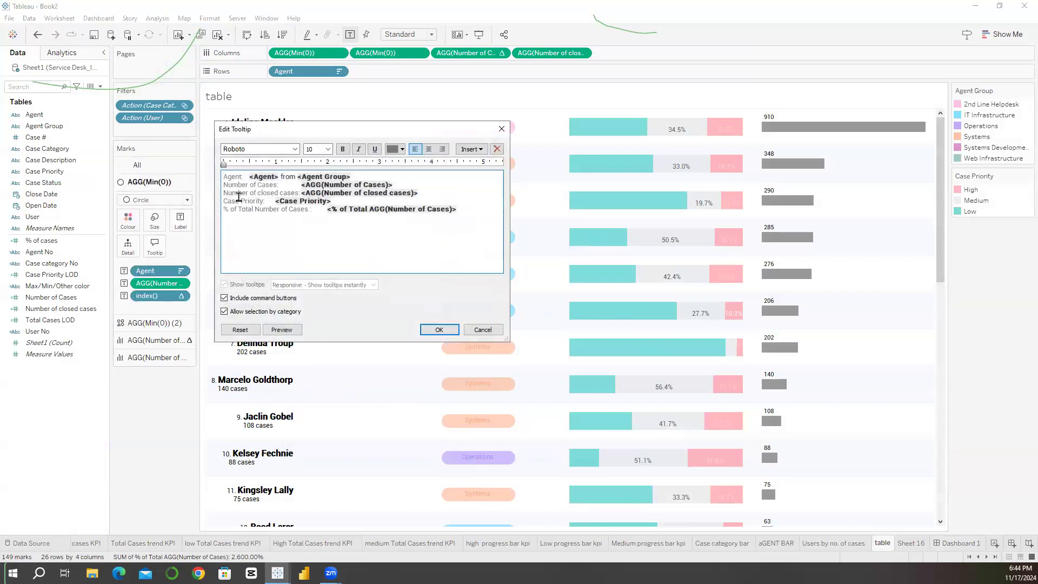
click(318, 224)
click(502, 129)
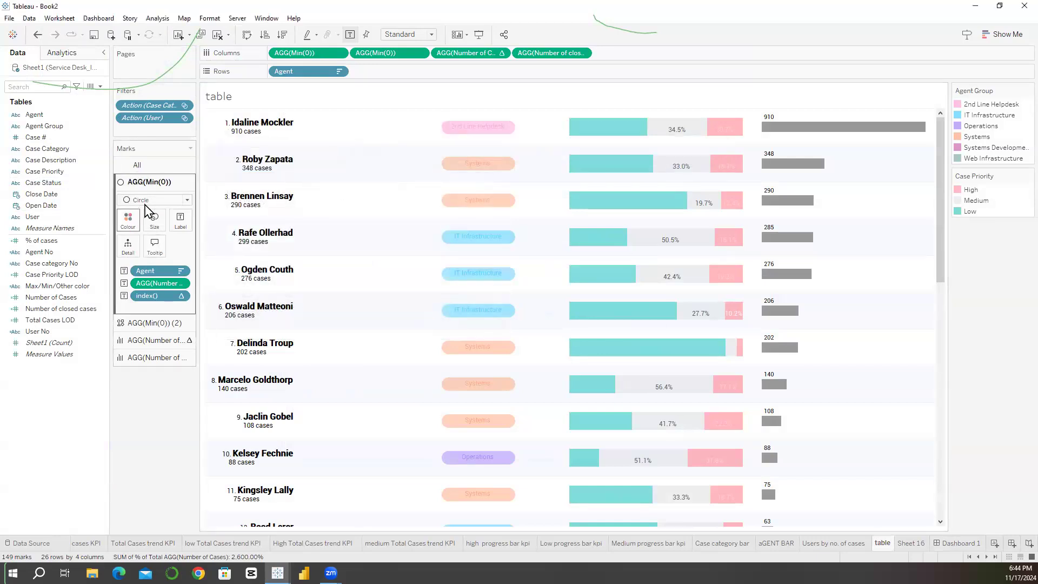
Step: Turn off tooltips for all marks on the table sheet and return to Dashboard 1
click(154, 227)
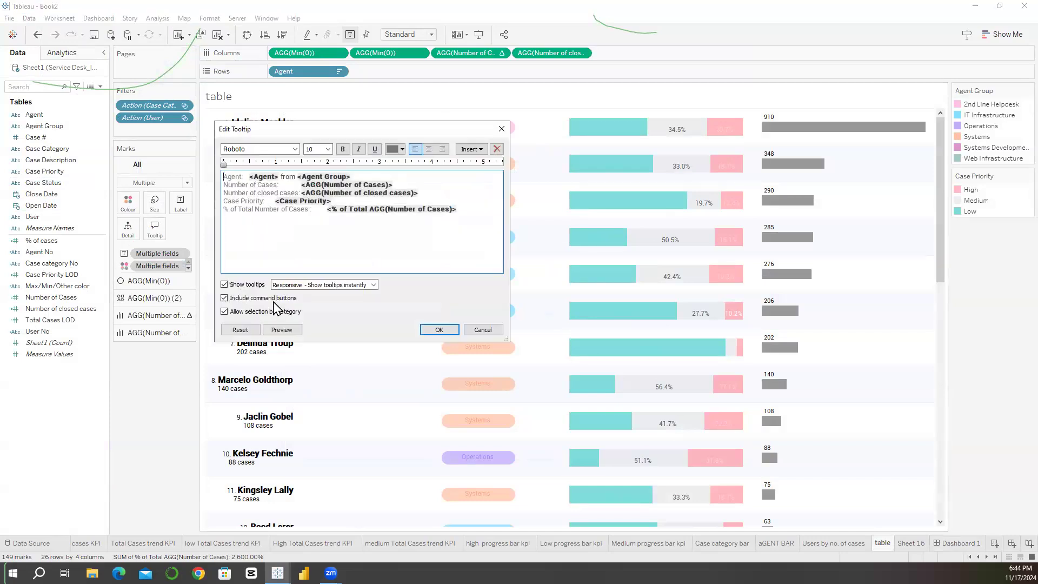
click(224, 285)
click(439, 330)
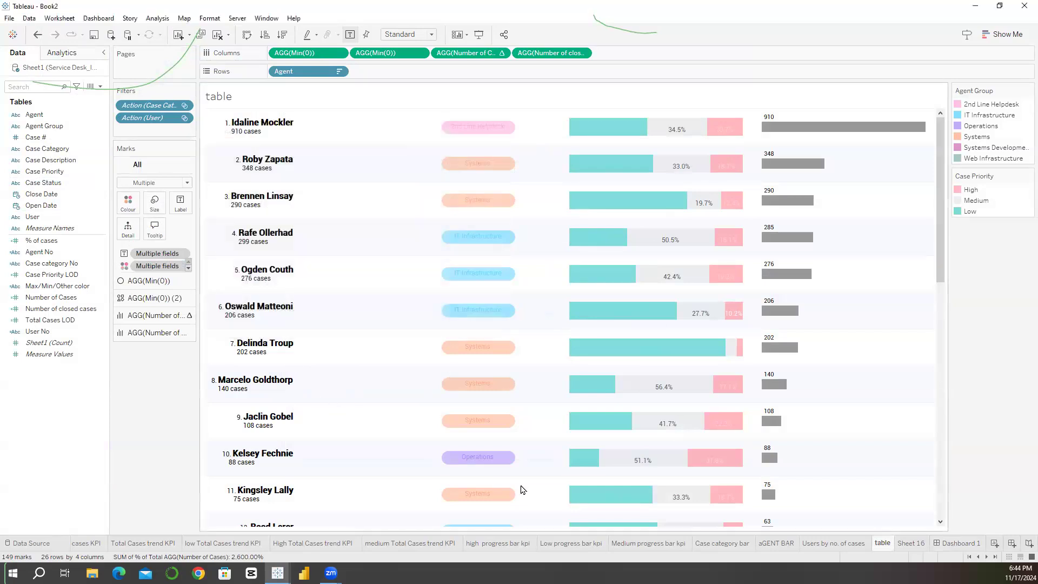
click(944, 542)
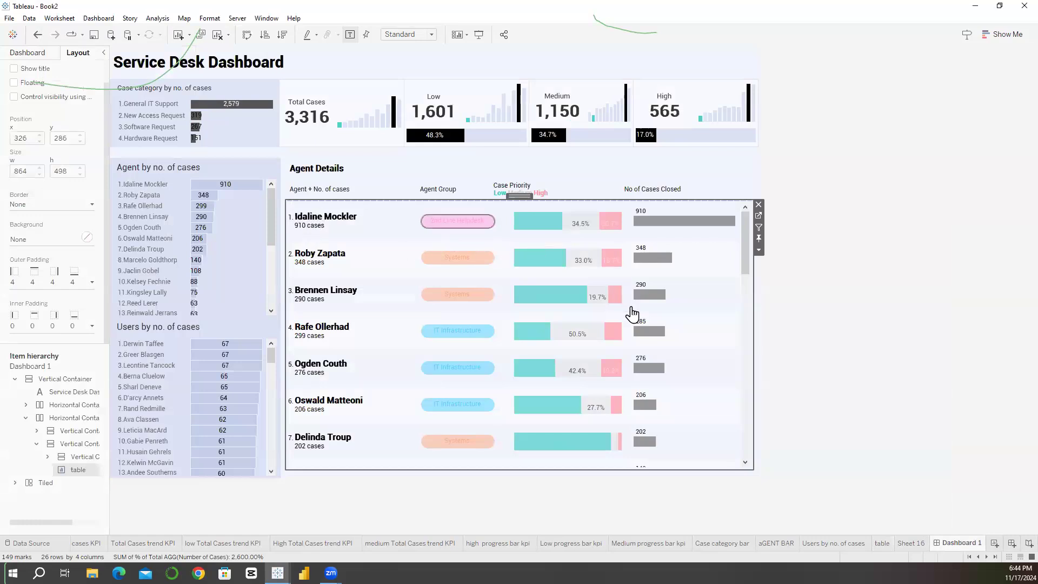
Step: Look over the dashboard's KPI row and the agent rows throughout the Agent Details table
scroll(725, 308, down, 5)
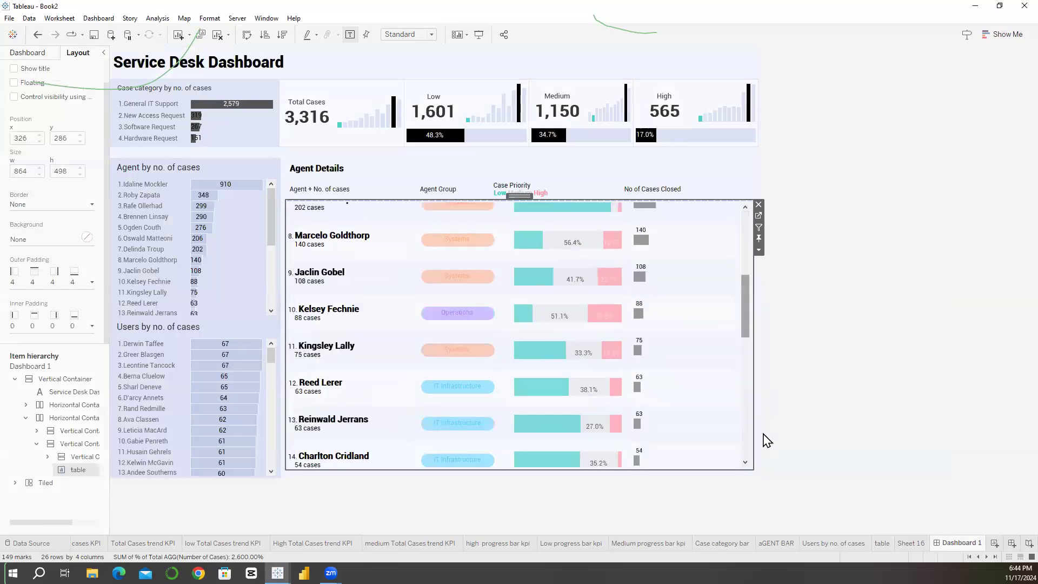
scroll(730, 285, down, 6)
scroll(730, 285, up, 15)
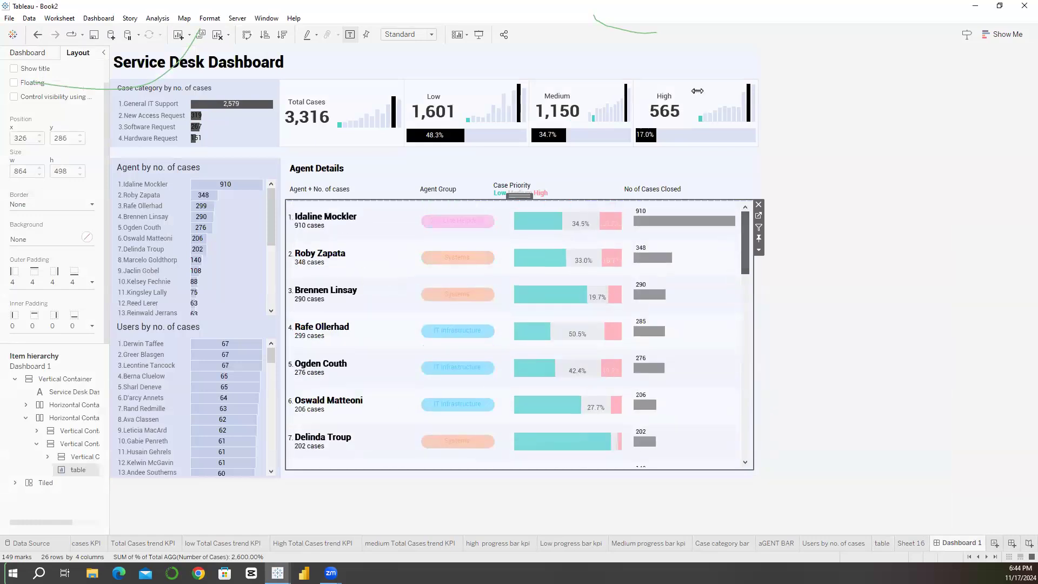
click(720, 84)
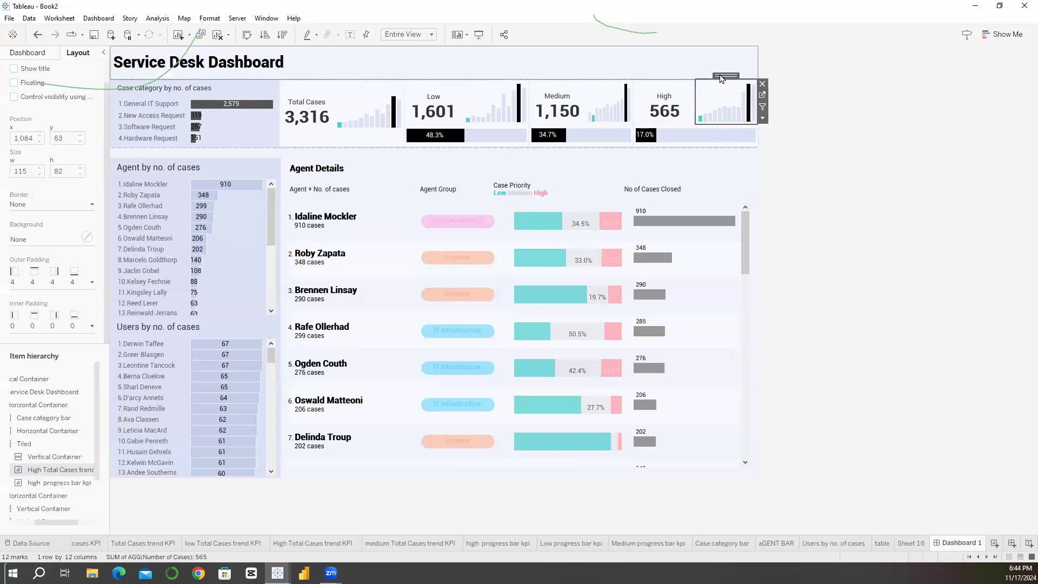
click(687, 75)
click(689, 79)
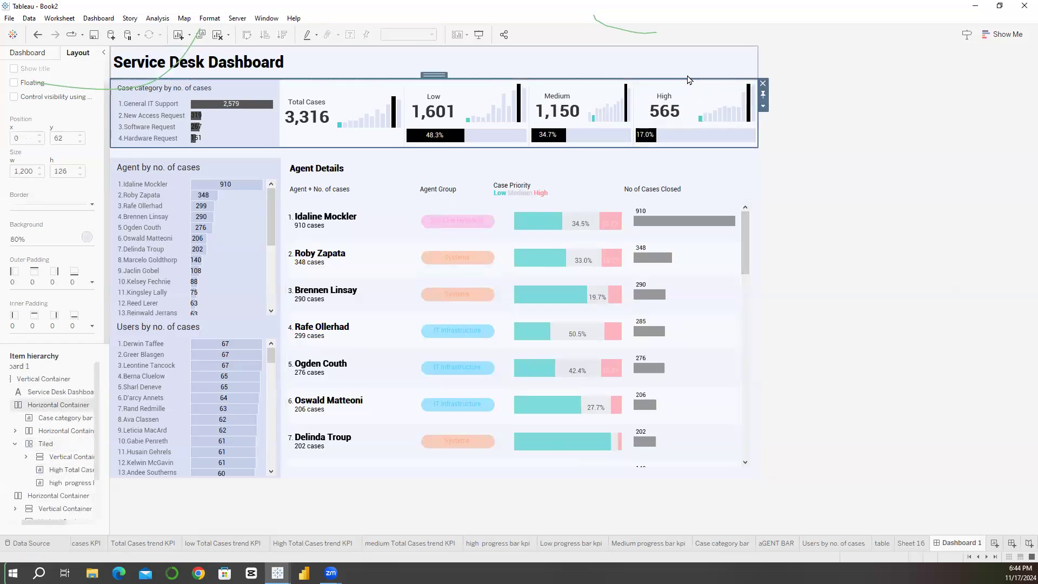
click(791, 155)
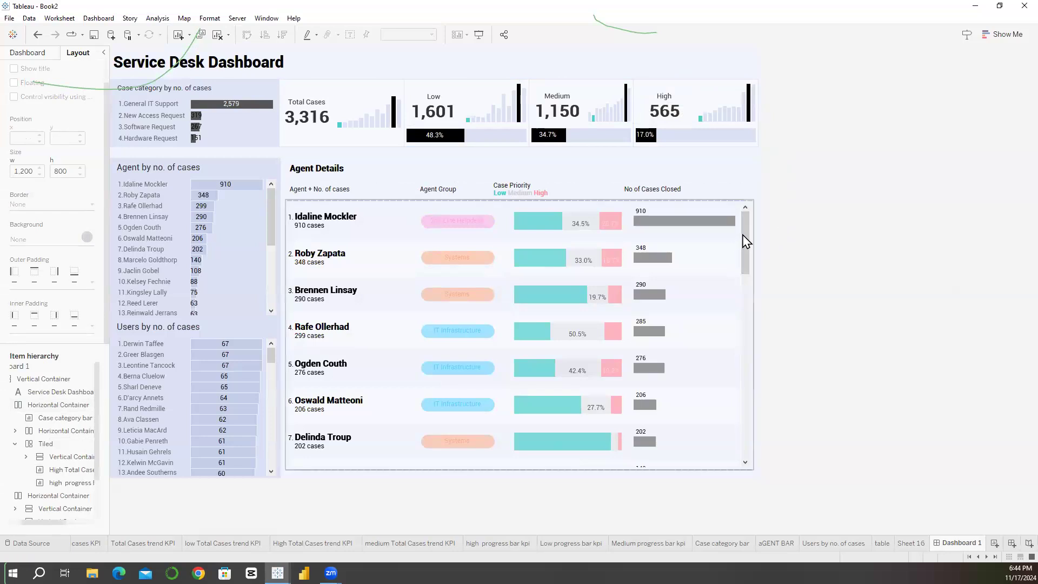
click(749, 311)
scroll(749, 311, down, 8)
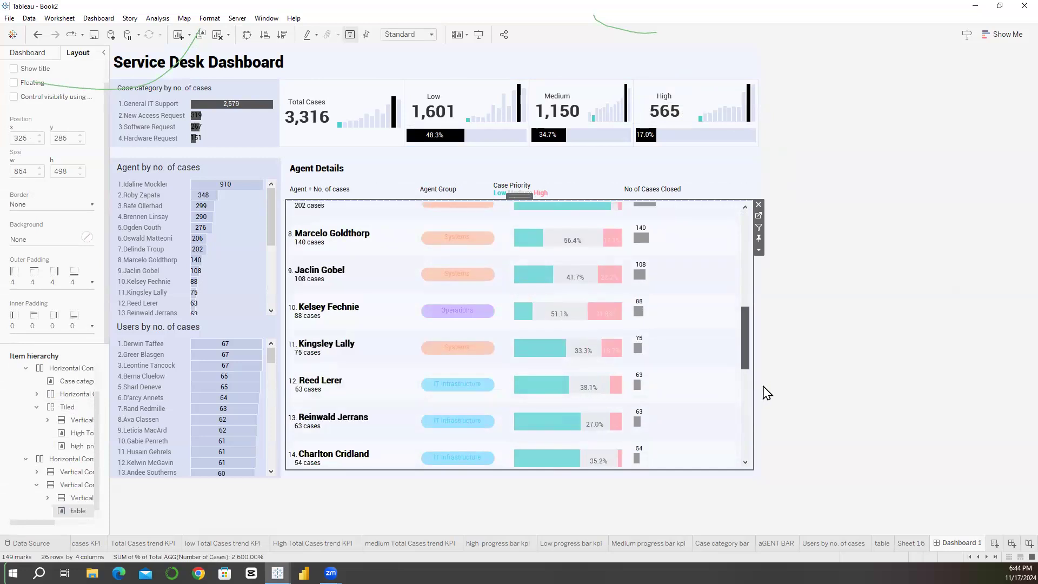
scroll(741, 204, down, 3)
scroll(417, 186, up, 12)
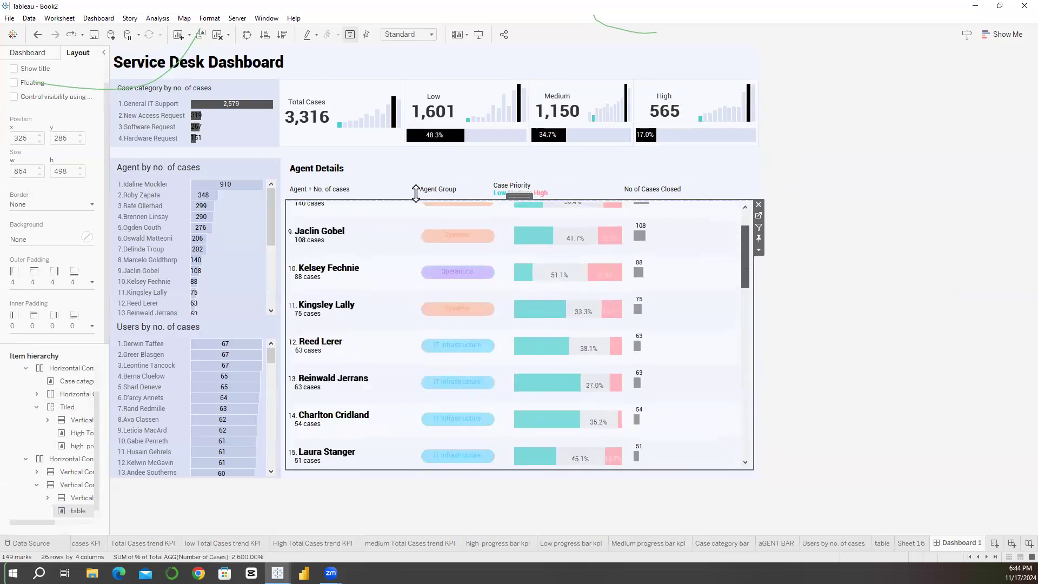
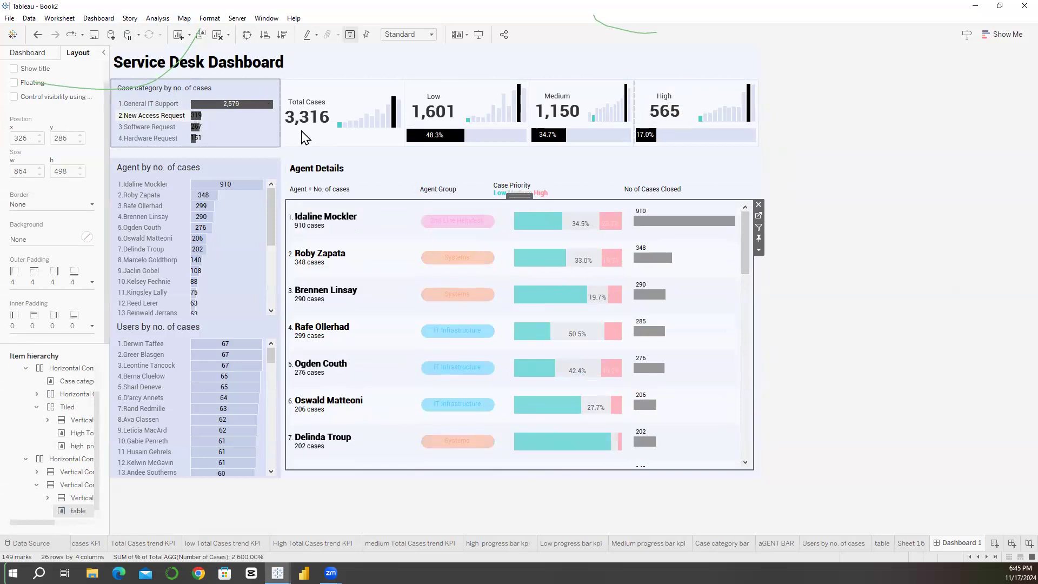
Step: Review the Total Cases trend KPI sheet, then compare the Low and Total Cases trend charts on Dashboard 1
click(365, 100)
click(409, 96)
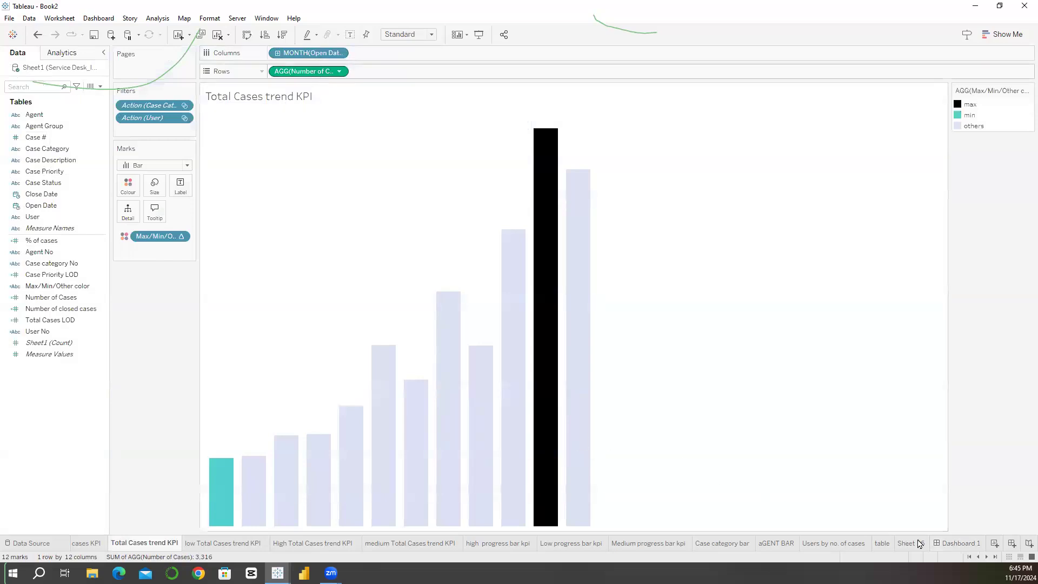
click(962, 543)
click(482, 101)
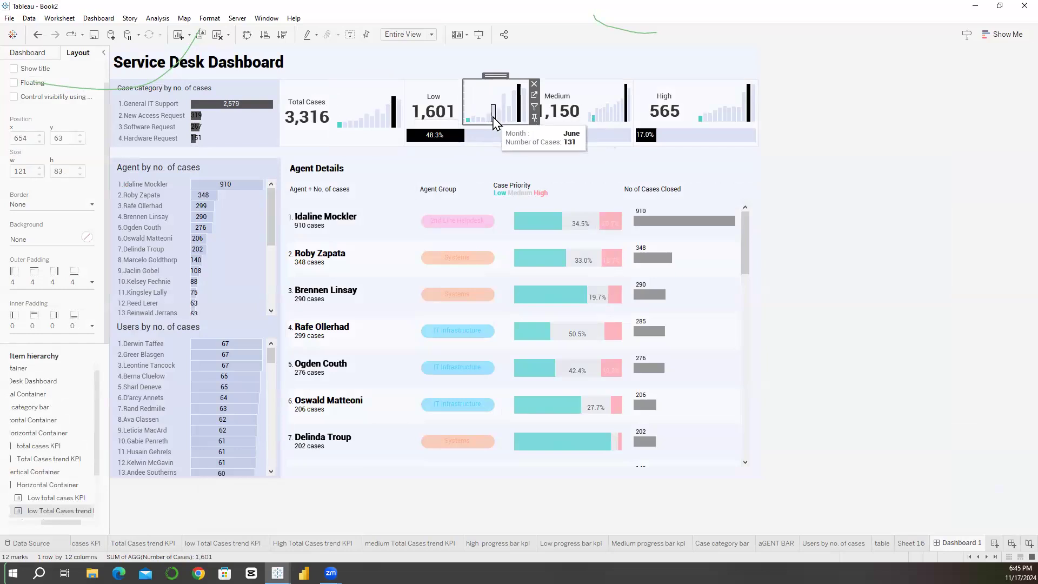
click(387, 108)
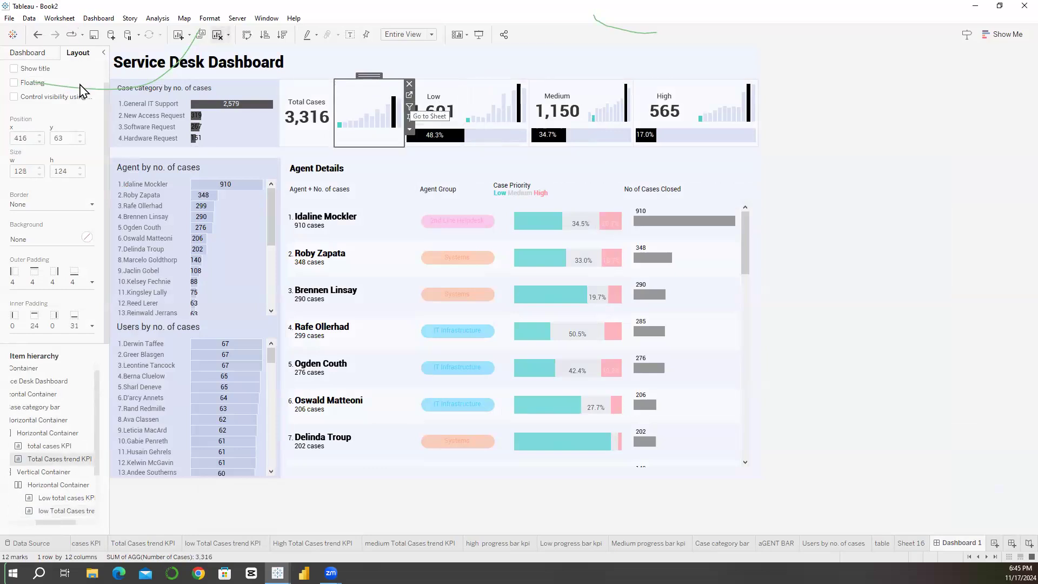
Step: Copy the month and number-of-cases tooltip text from the Total Cases trend KPI into the Low total cases KPI's tooltip
click(60, 18)
click(72, 100)
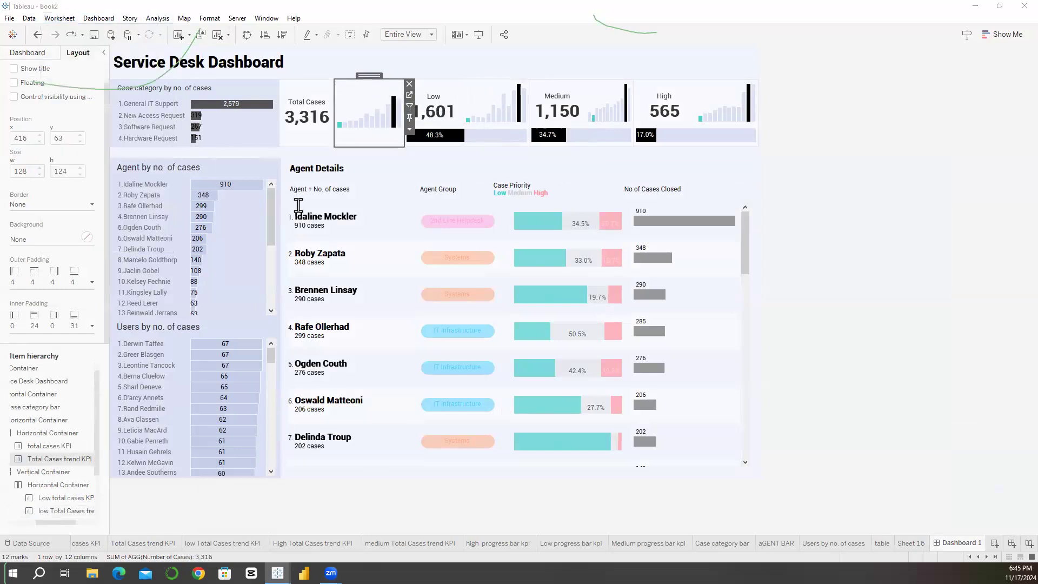
click(298, 206)
key(ctrl+a)
click(444, 334)
click(440, 113)
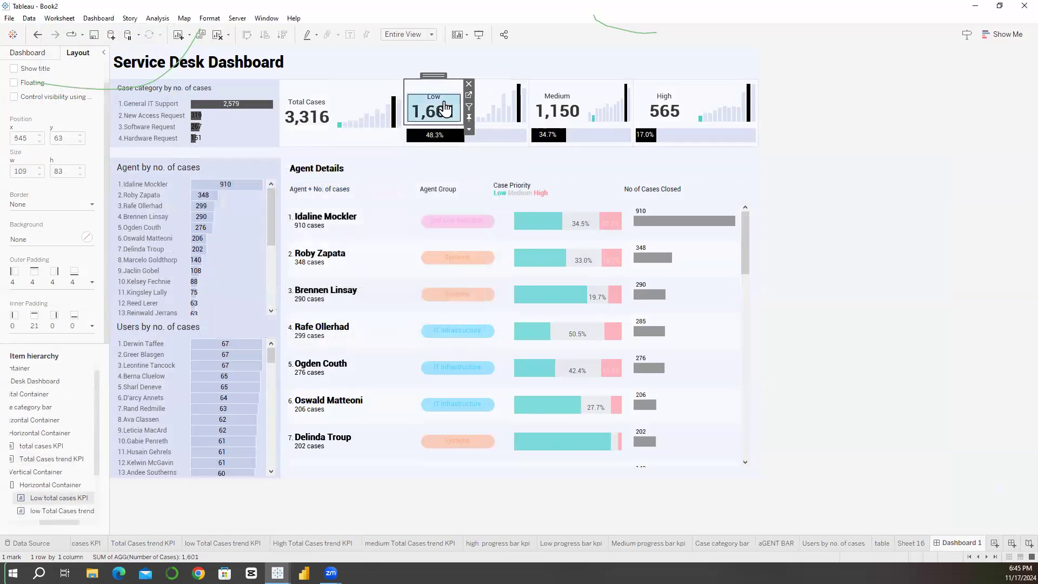
click(69, 18)
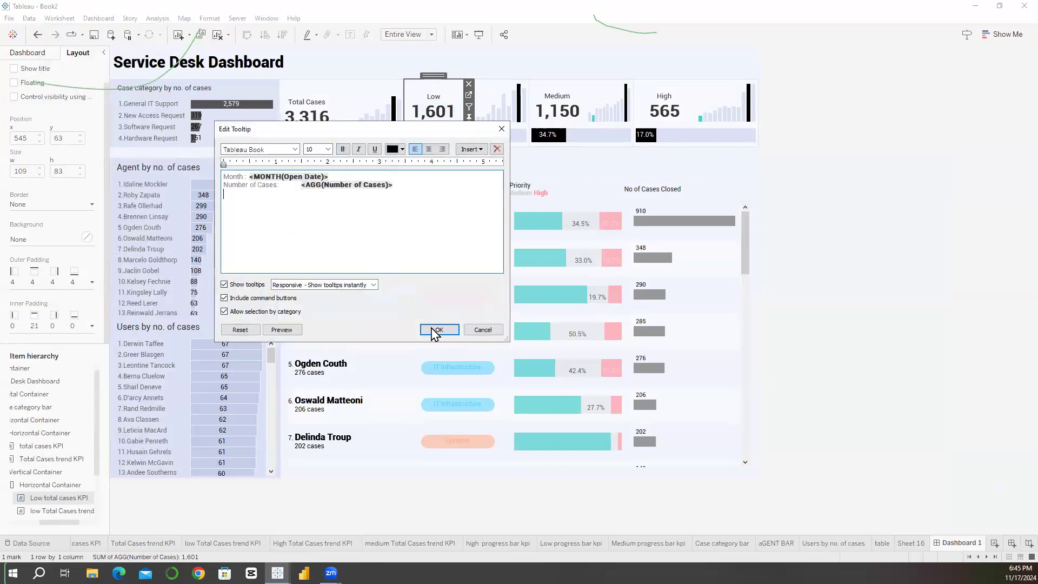
click(438, 330)
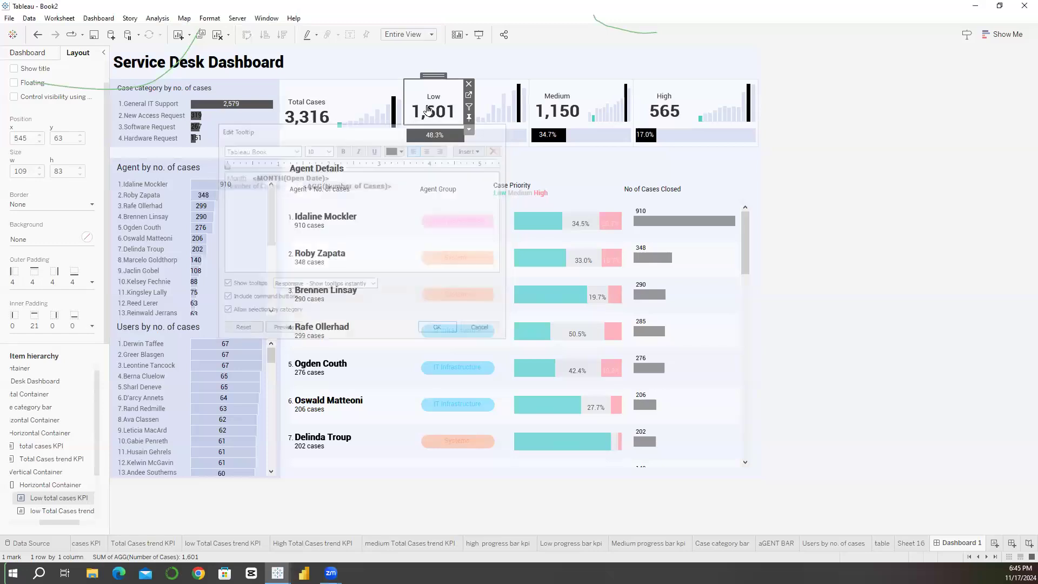
Step: Review the Low total cases KPI's tooltip on Dashboard 1, its own sheet and its tooltip text
mouse_move(427, 110)
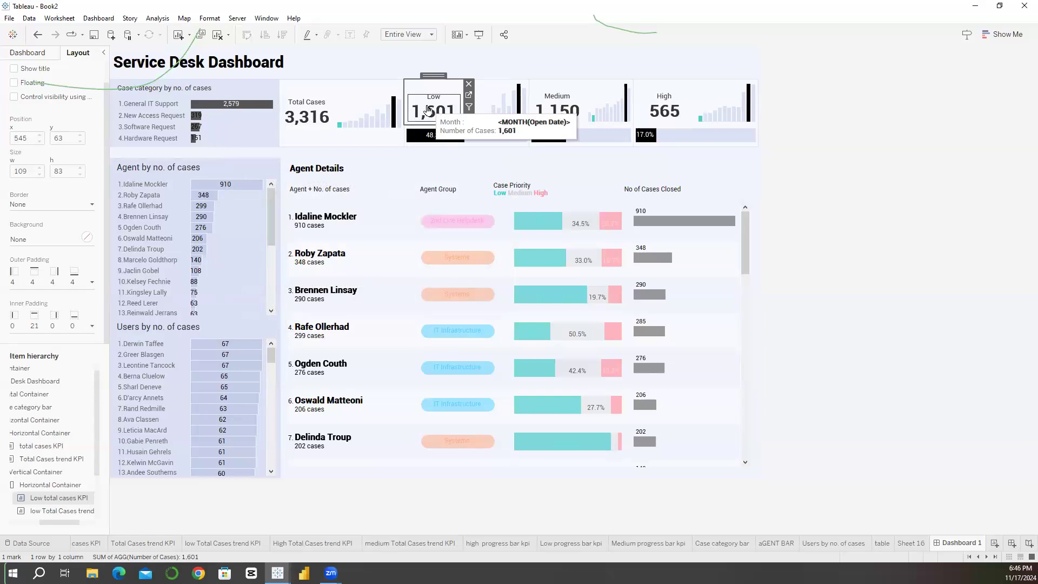
click(469, 95)
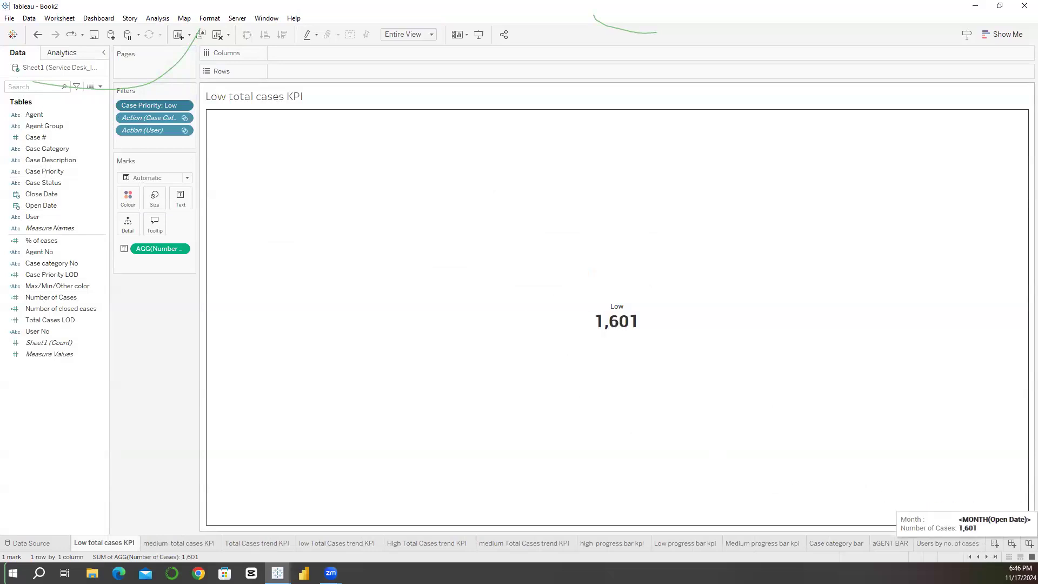
click(988, 556)
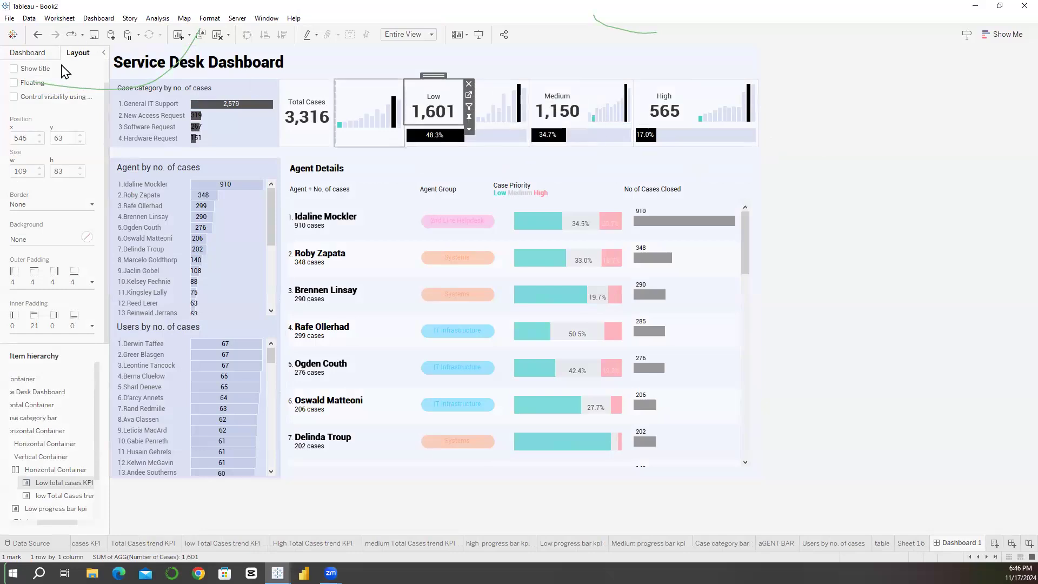
click(59, 18)
click(76, 100)
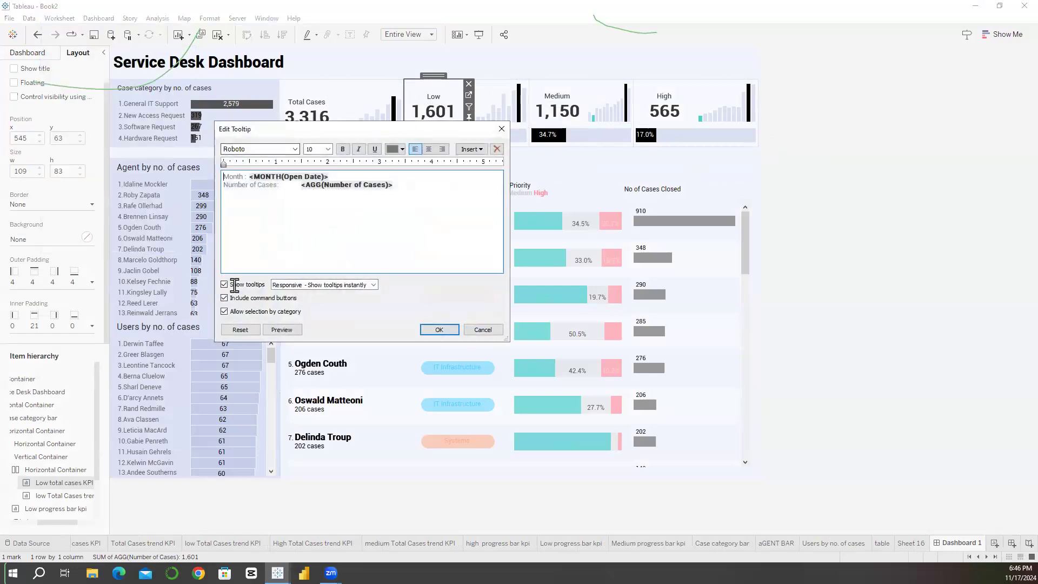
click(440, 329)
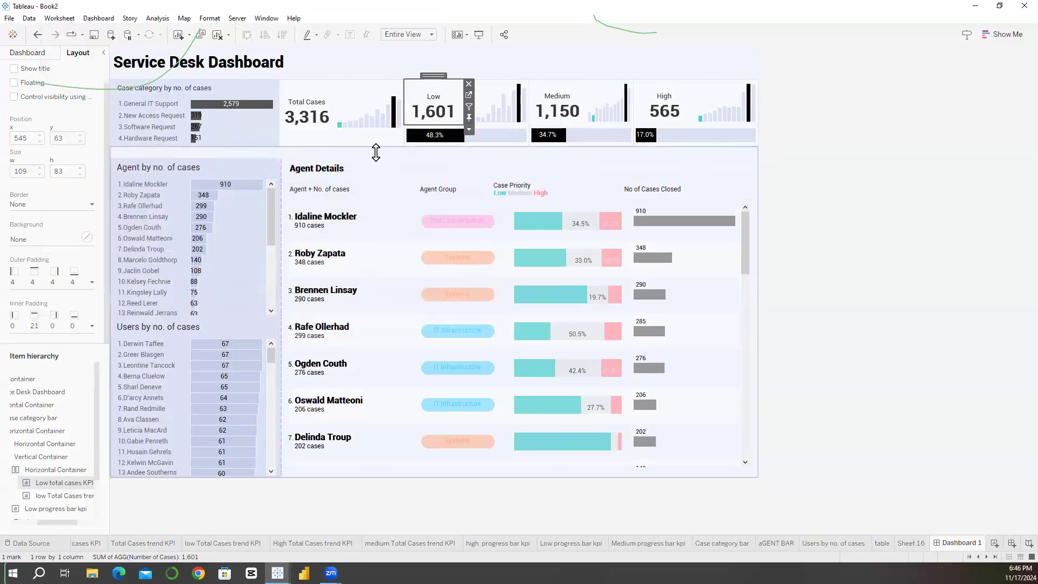
Step: Select the container holding the agent and user lists and try a bottom outer padding of 11
click(376, 156)
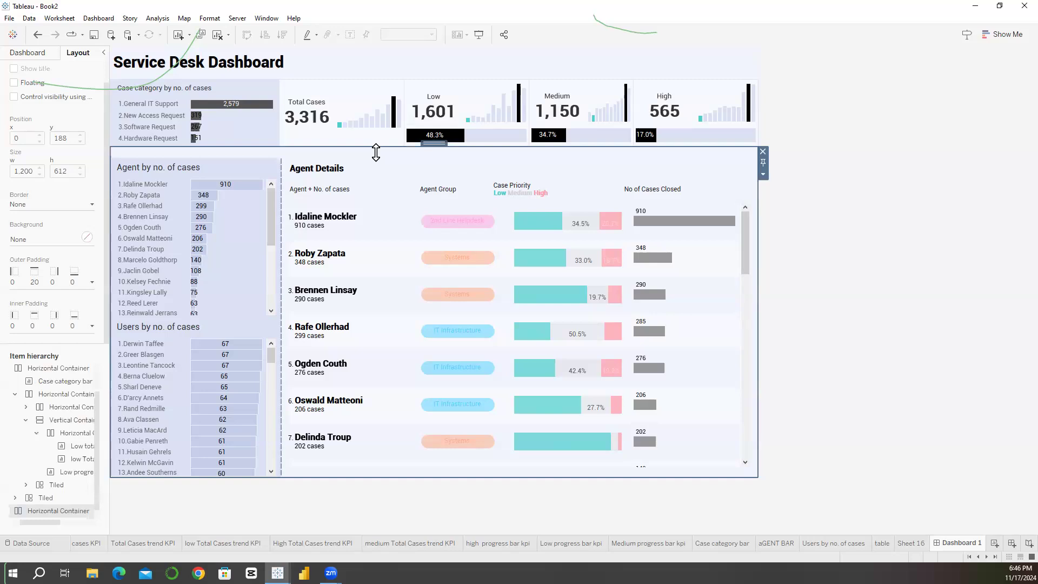
double_click(198, 155)
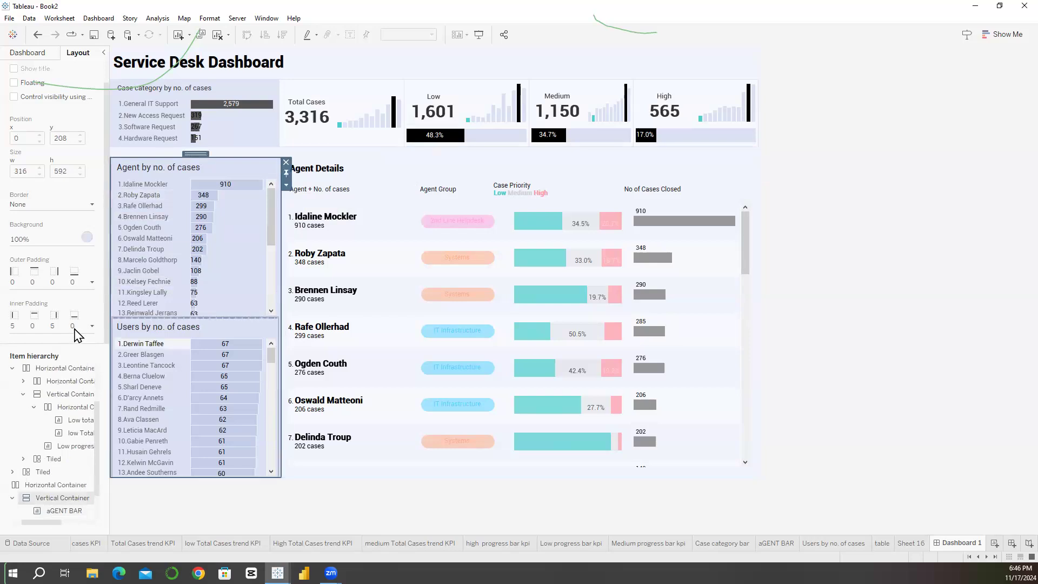
click(92, 282)
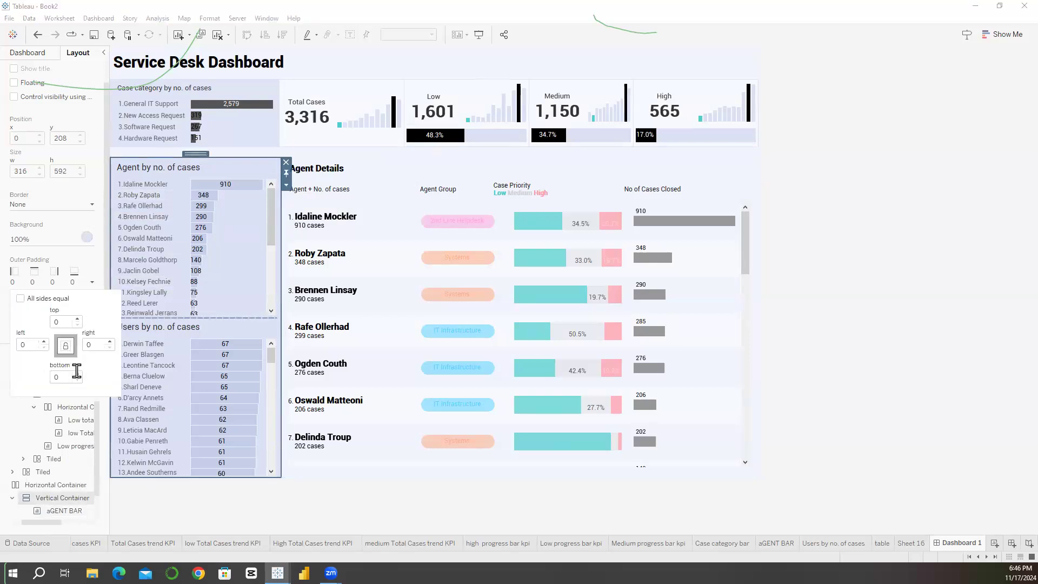
scroll(77, 373, up, 9)
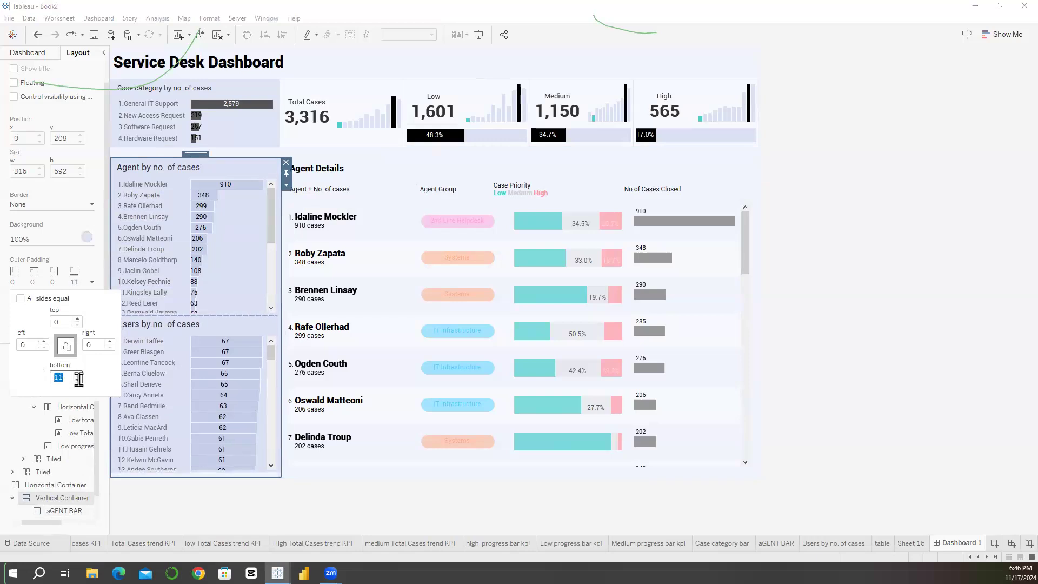
scroll(78, 379, down, 9)
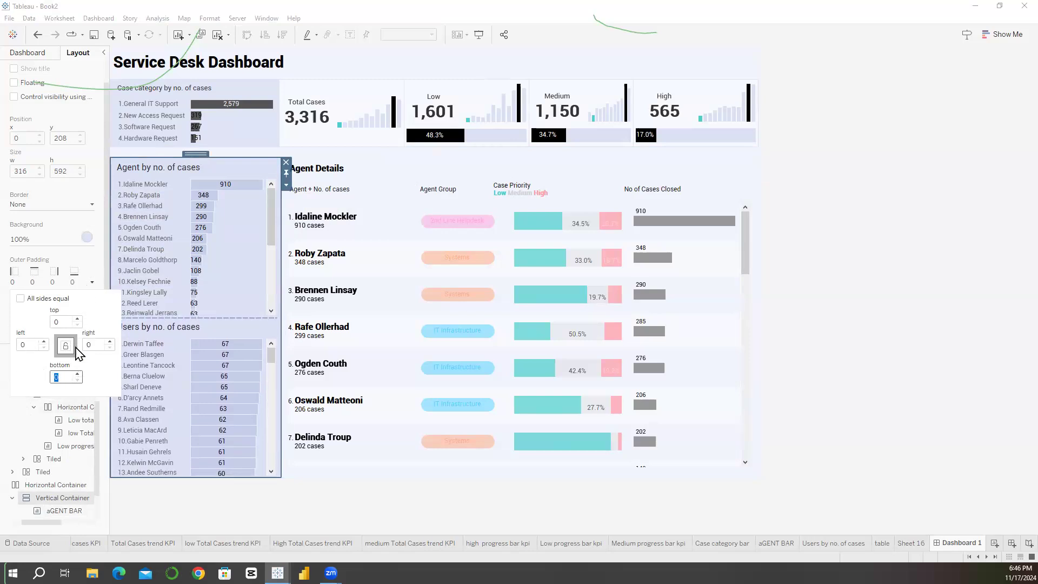
text(0)
Step: Set the bottom inner padding of the container holding the agent and user lists to 8
click(76, 420)
click(92, 326)
scroll(77, 420, up, 4)
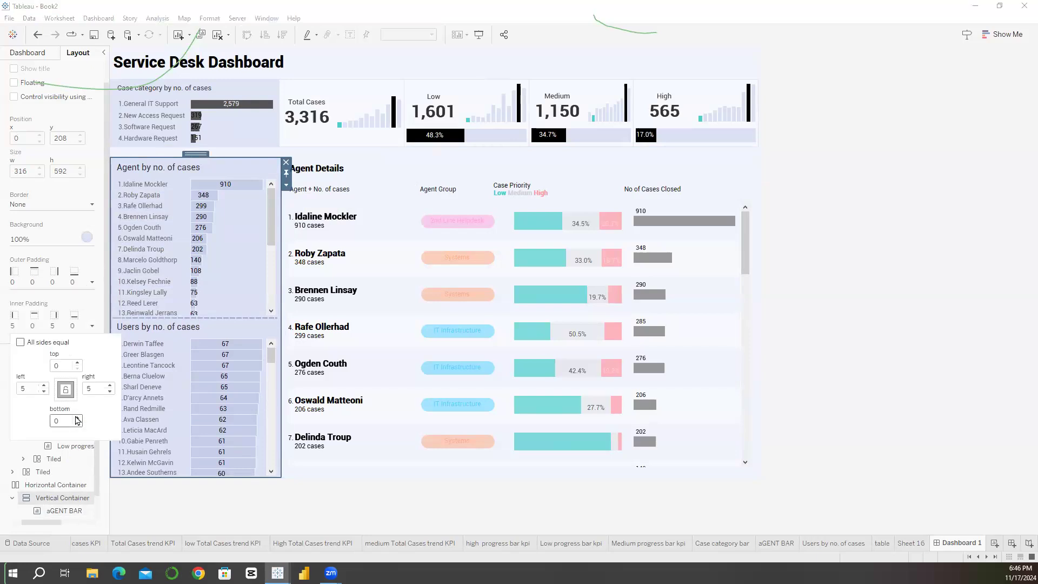
scroll(77, 420, up, 3)
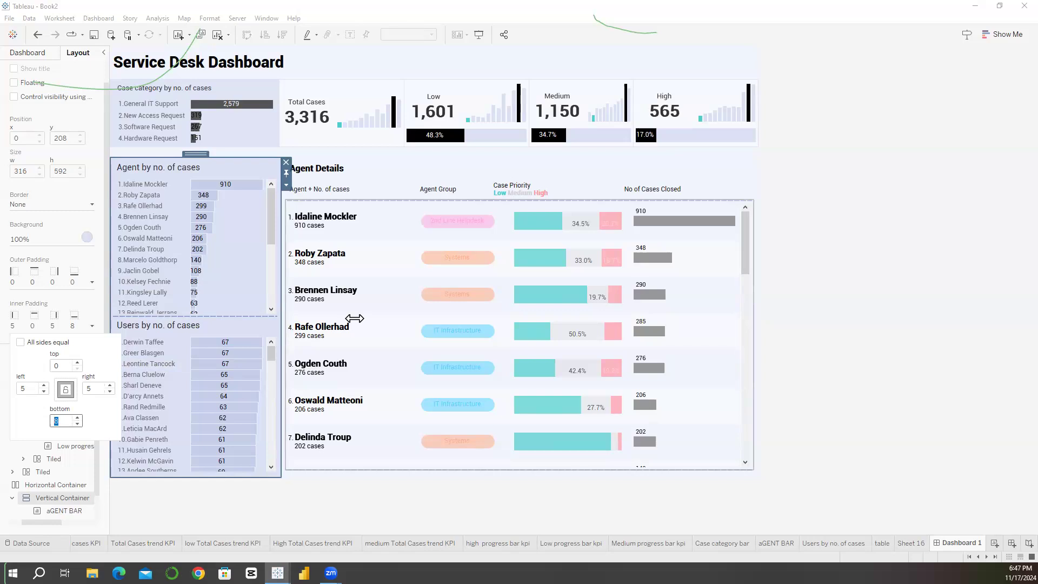
Step: Format the Agent Details table's borders with thin, light-coloured solid lines for the row and column pane dividers
click(207, 19)
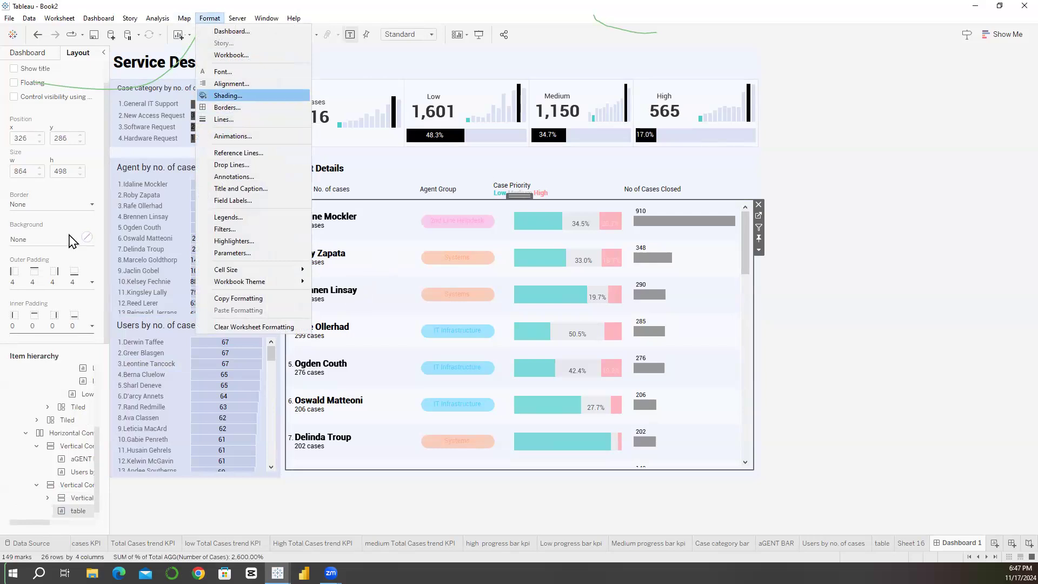
key(Up)
key(Down)
key(Down)
key(Down)
key(Up)
key(Return)
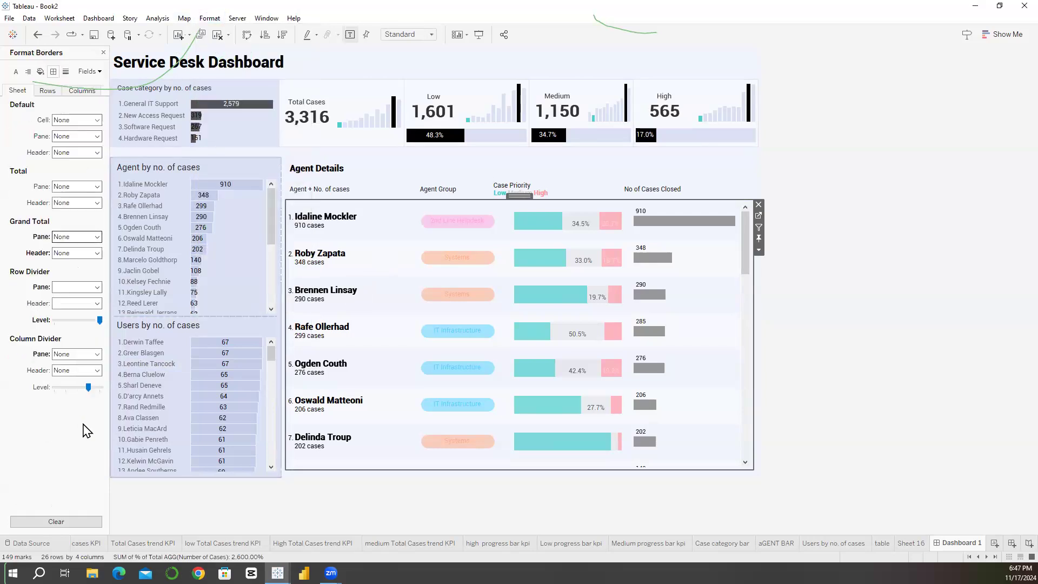
click(88, 426)
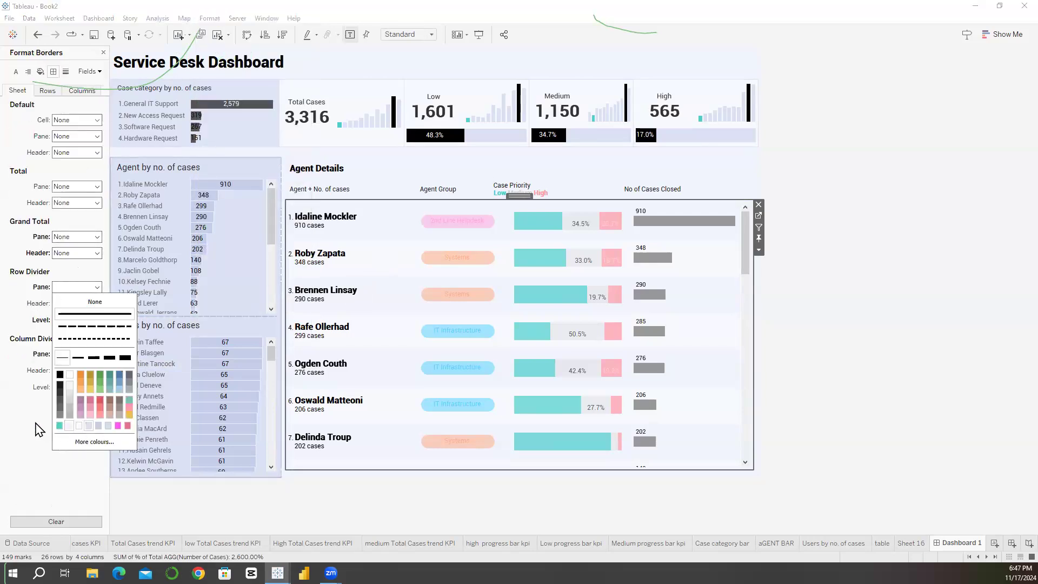
click(66, 357)
click(60, 493)
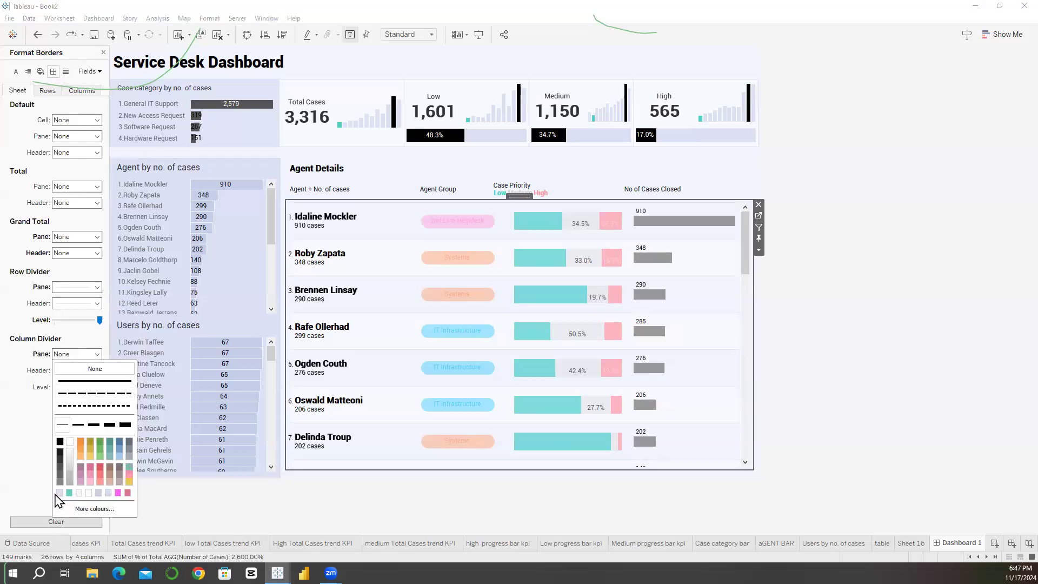
click(11, 479)
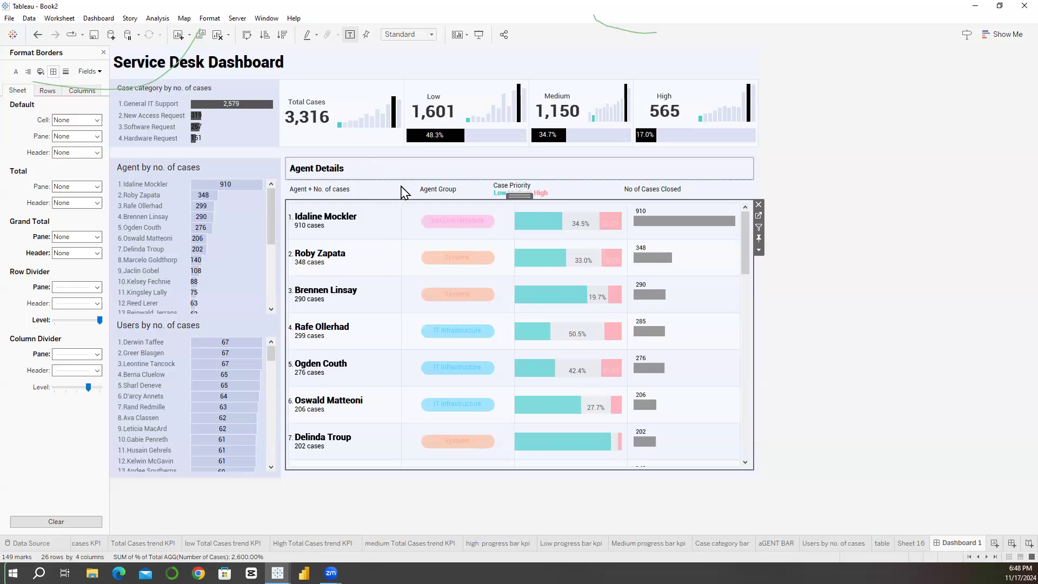
Step: Resize the Agent Details header texts so Agent Group, Case Priority and No of Cases Closed line up with their table columns
click(503, 192)
drag(504, 196, 446, 194)
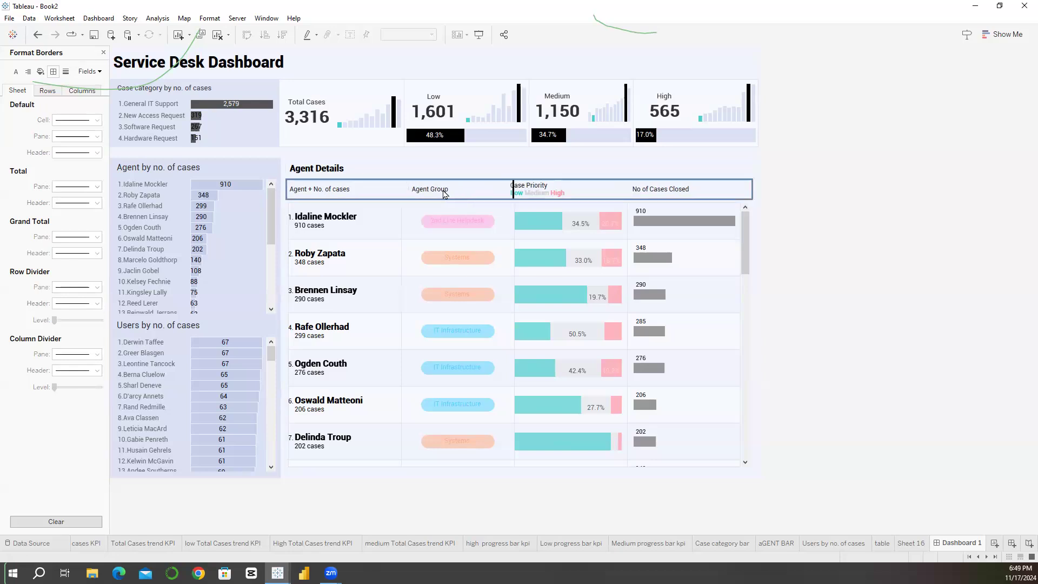
click(327, 480)
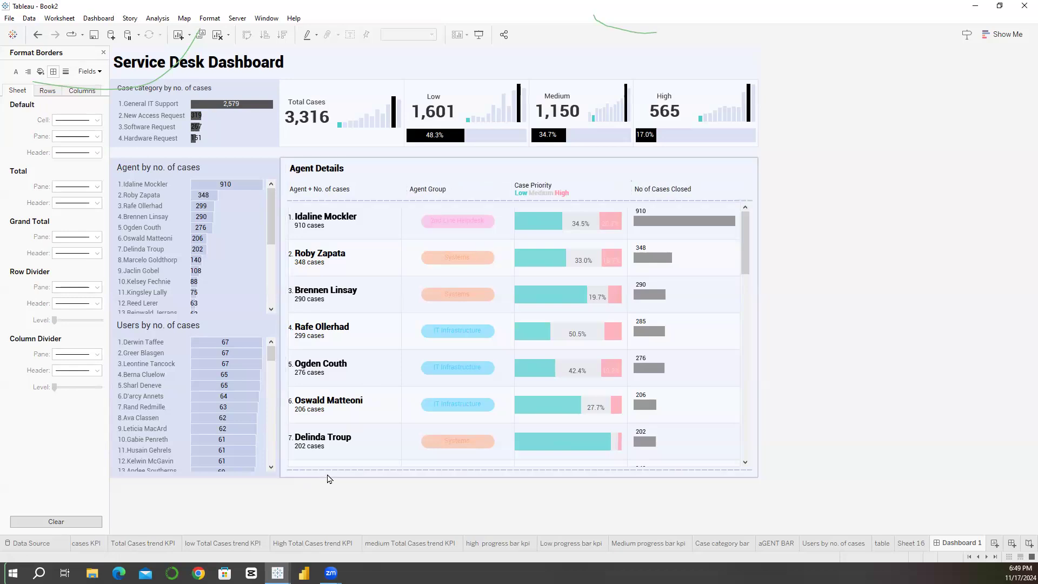
click(328, 478)
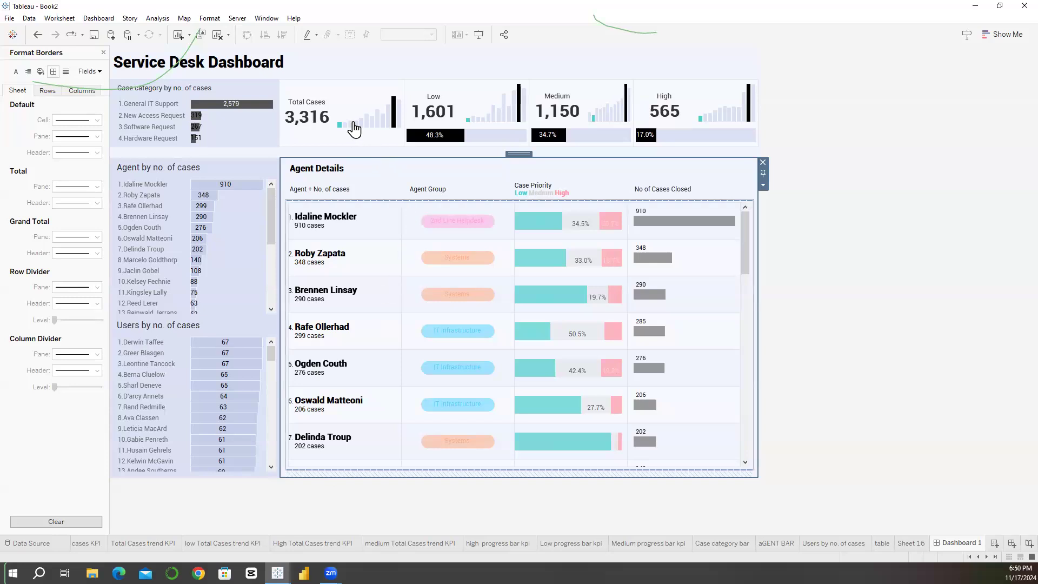
mouse_move(364, 128)
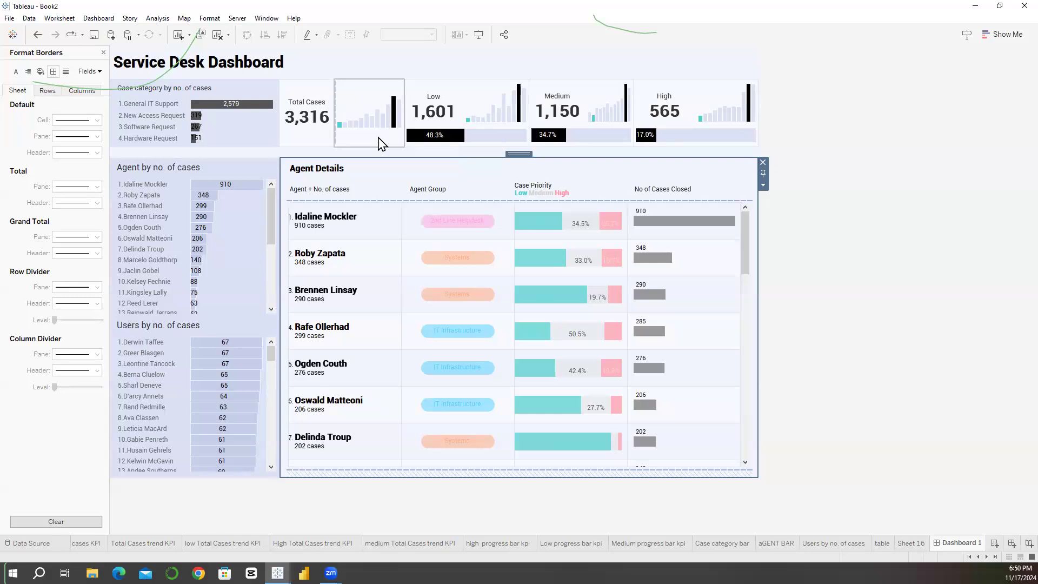
click(805, 150)
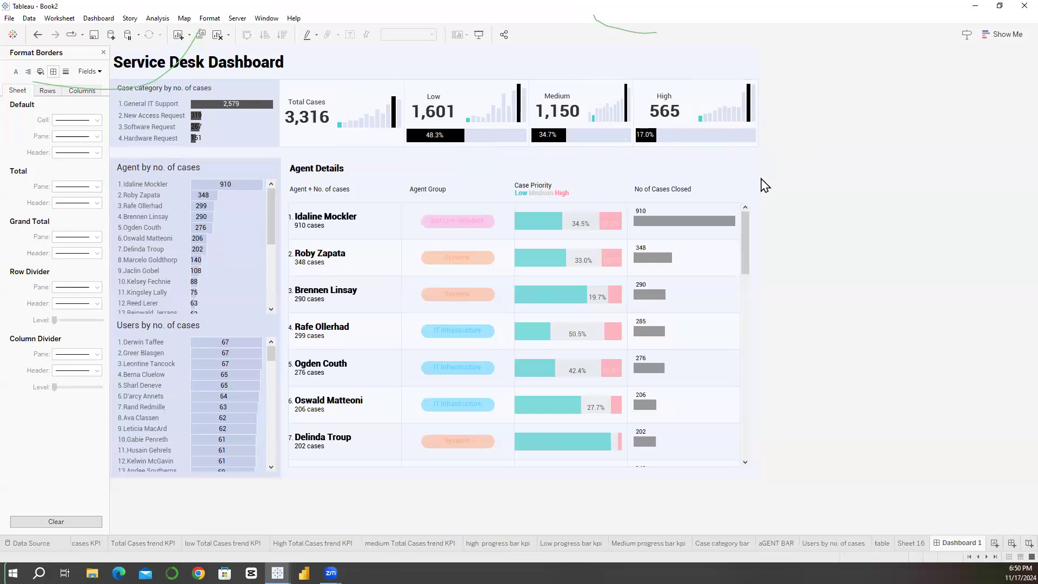
Step: Return to the Agent Details table's layout settings and try adjusting its left inner padding
click(696, 211)
click(104, 53)
click(67, 326)
click(20, 342)
click(45, 386)
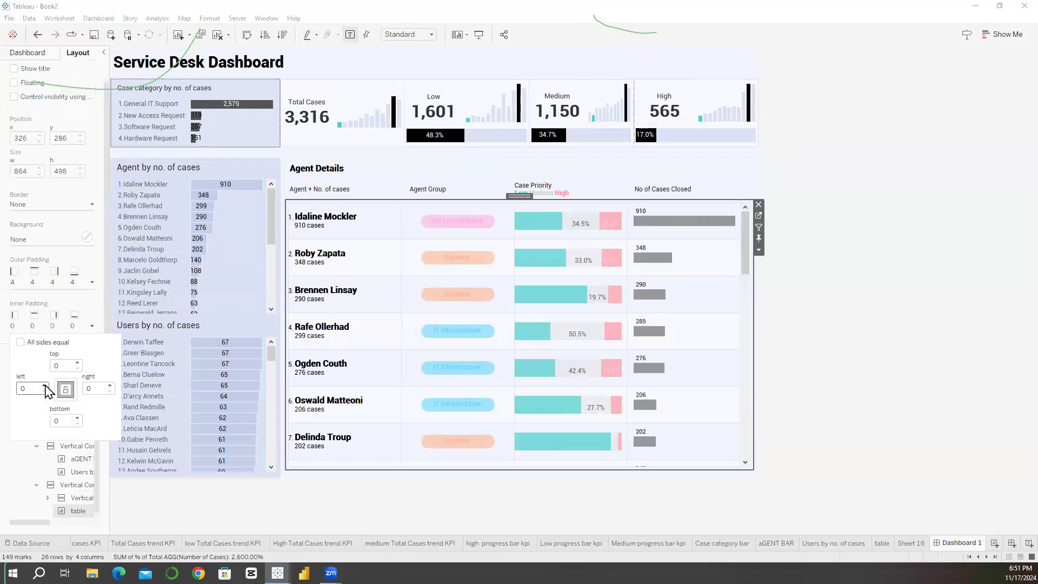
click(43, 392)
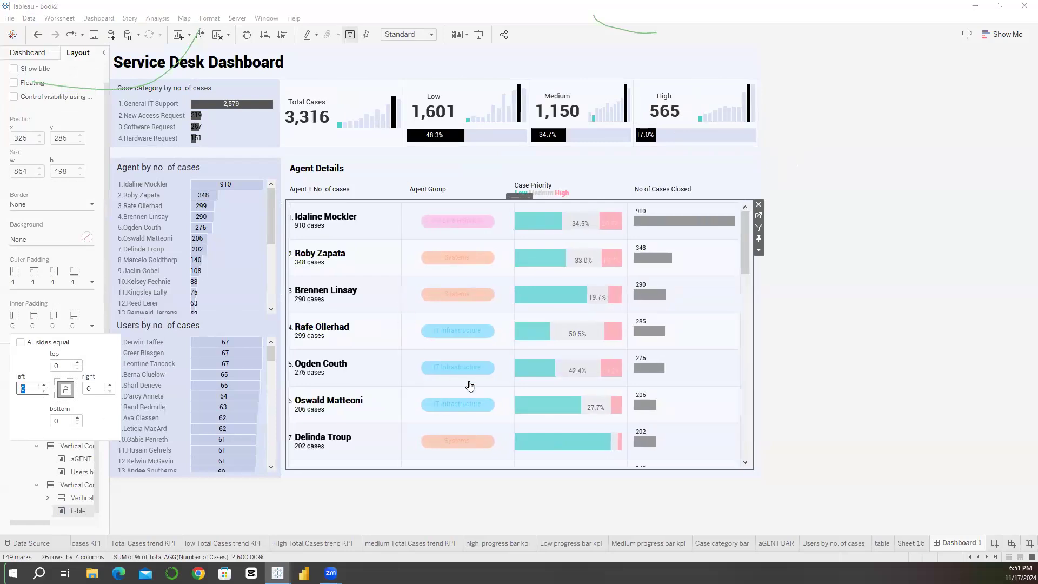
click(842, 476)
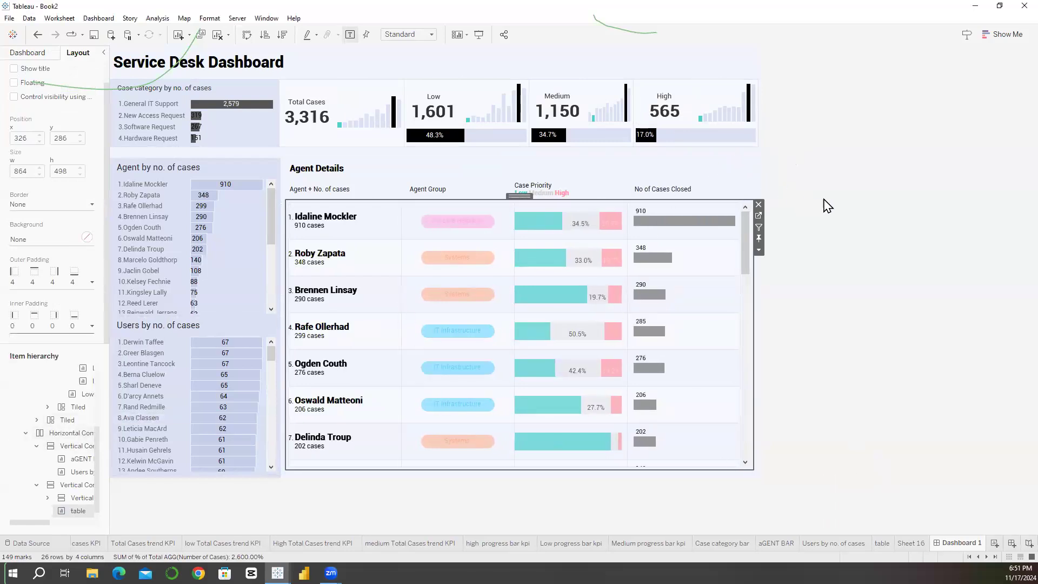
Step: Display the Phone layout of Dashboard 1 to preview it
click(962, 545)
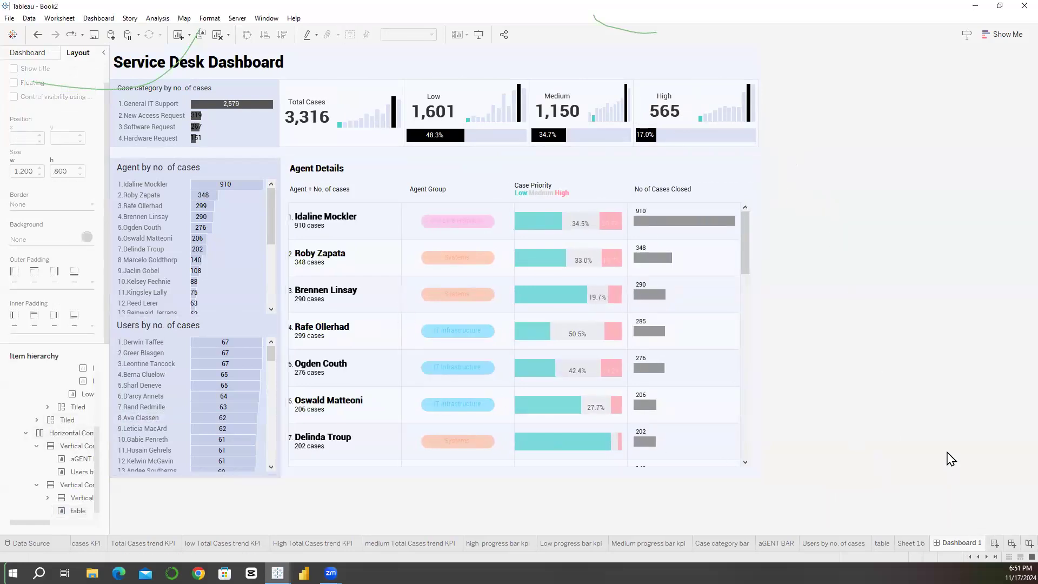
right_click(960, 544)
click(906, 487)
click(28, 53)
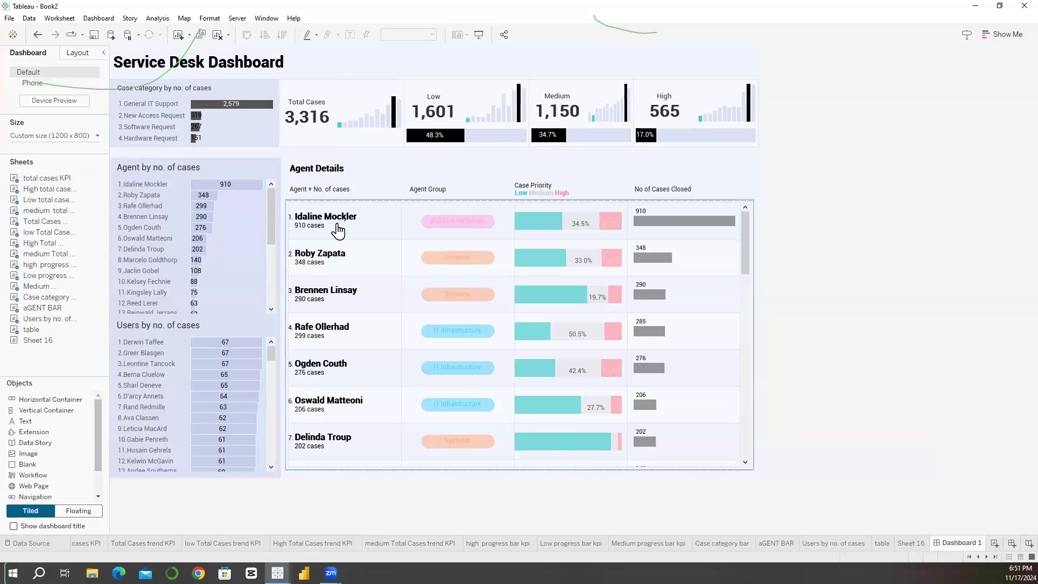
click(38, 86)
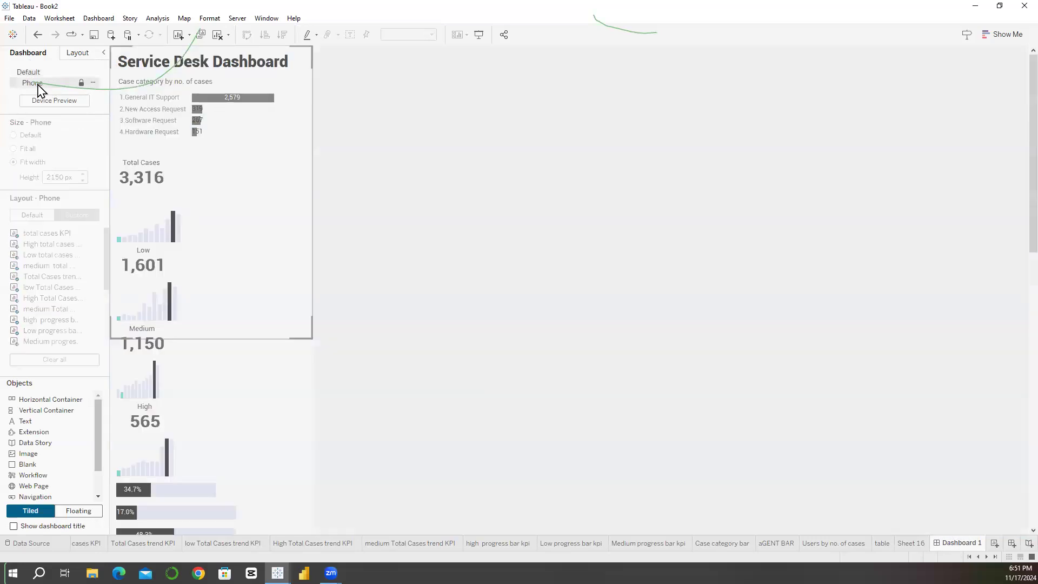
Step: Review the phone version of the dashboard and delete the Phone layout
scroll(345, 218, down, 2)
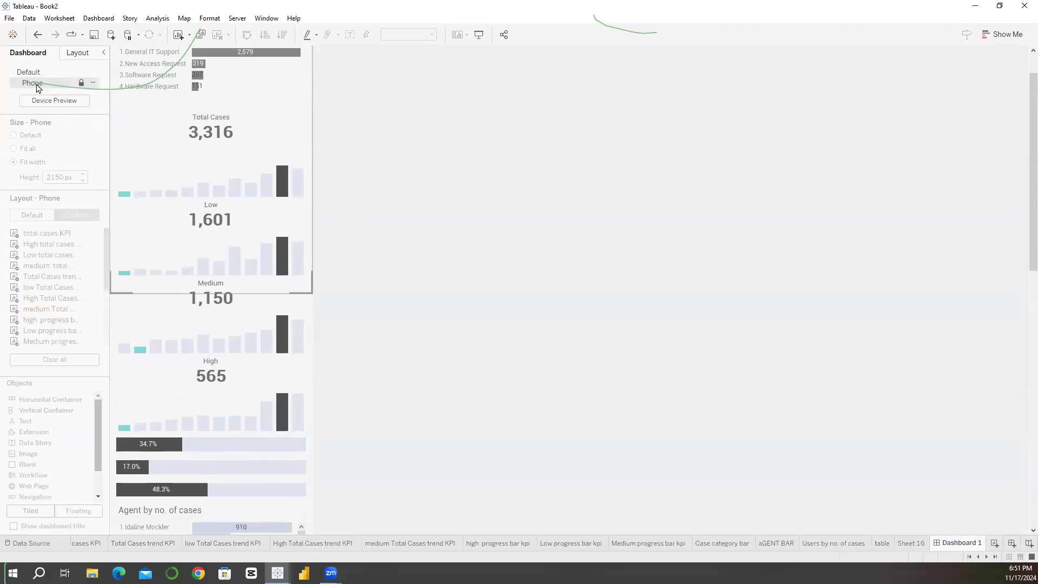
click(95, 87)
click(106, 122)
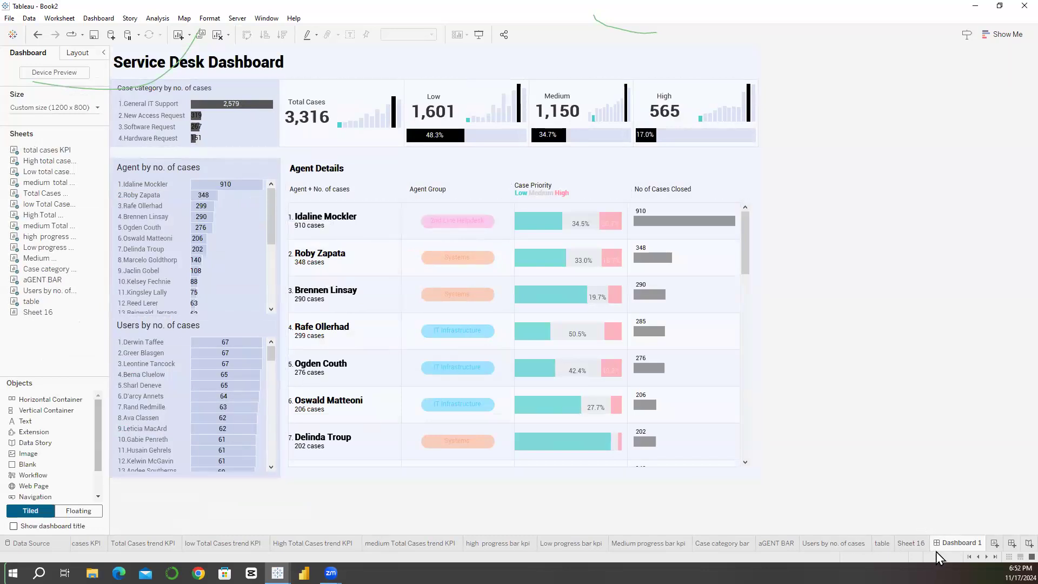
Step: Hide all worksheets used in Dashboard 1 and delete the leftover Sheet 16
right_click(952, 544)
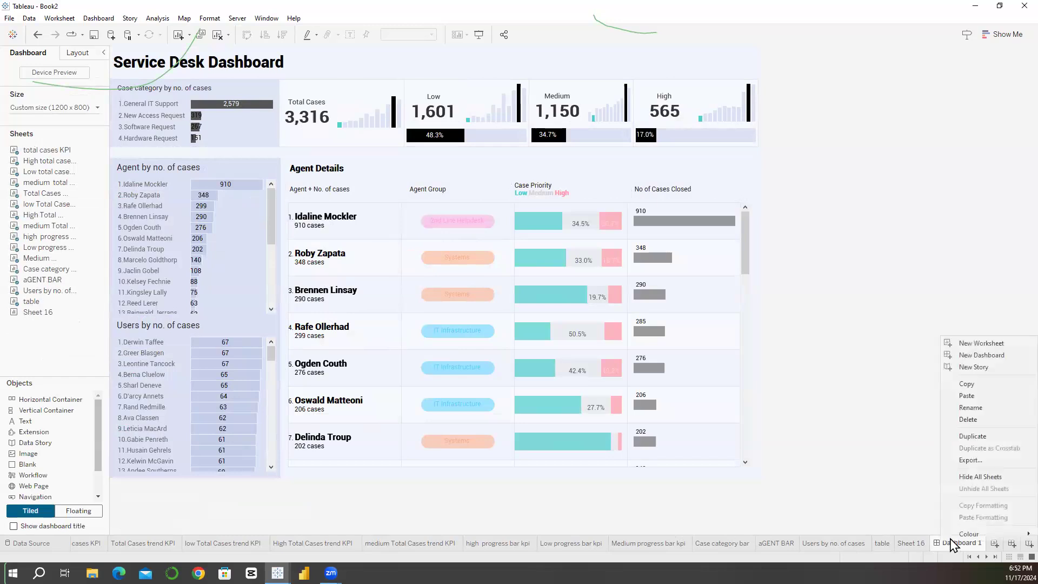
click(966, 477)
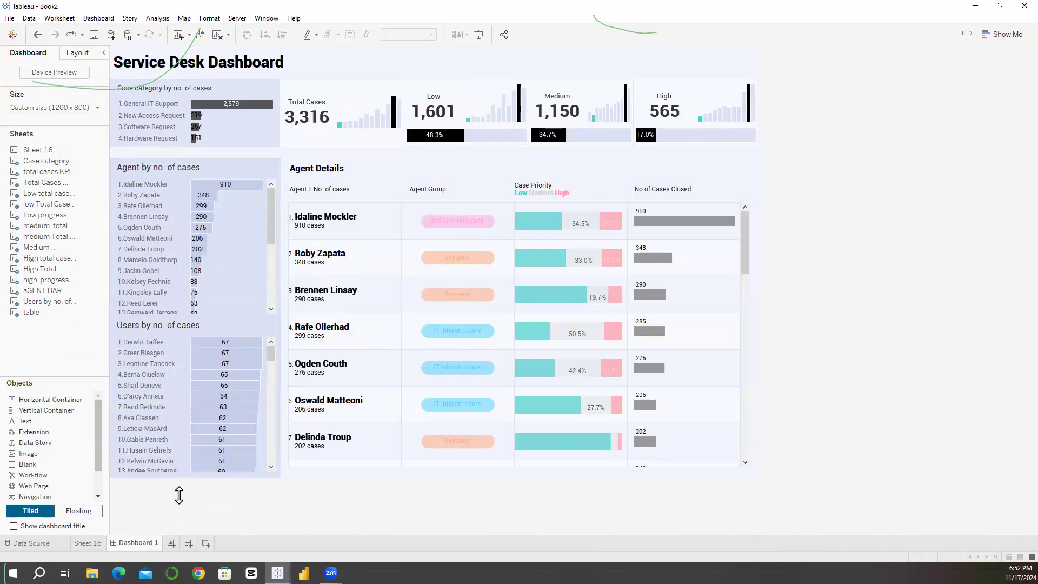
click(97, 543)
right_click(97, 543)
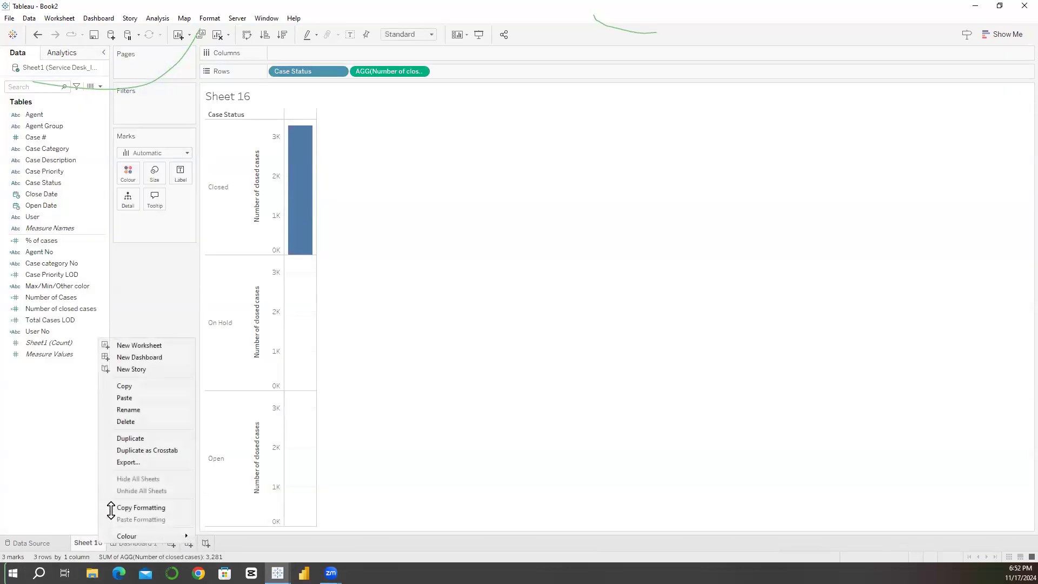
click(123, 422)
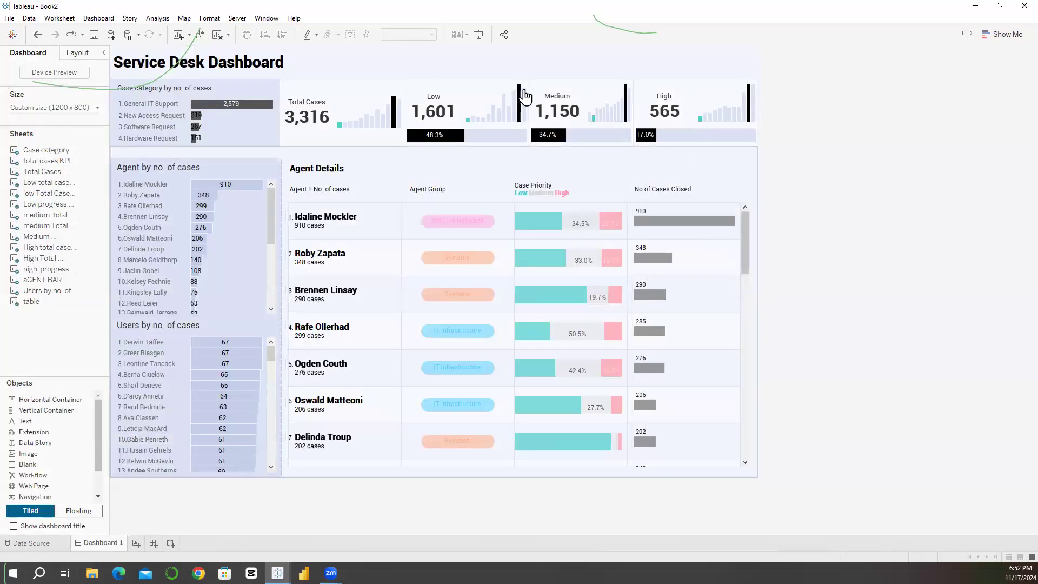
Step: Start saving the workbook to Tableau Public and sign in with the account e-mail and password
click(234, 18)
mouse_move(265, 138)
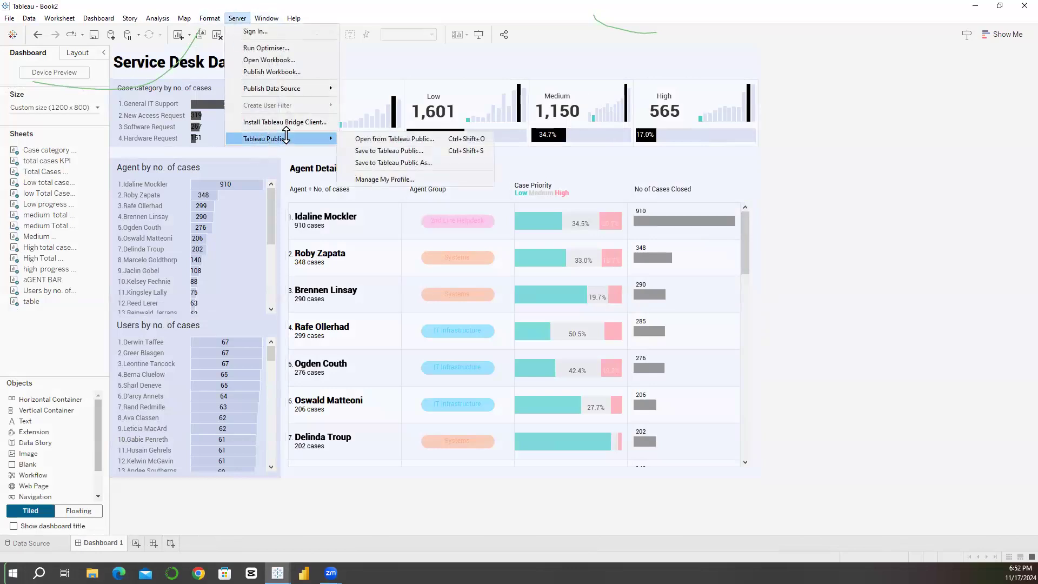
click(382, 153)
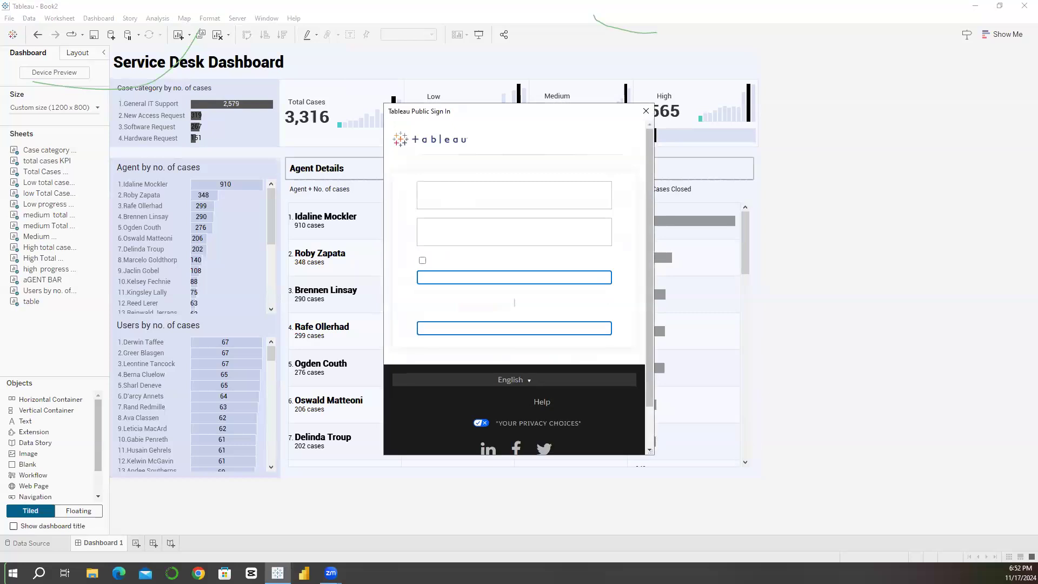
click(453, 224)
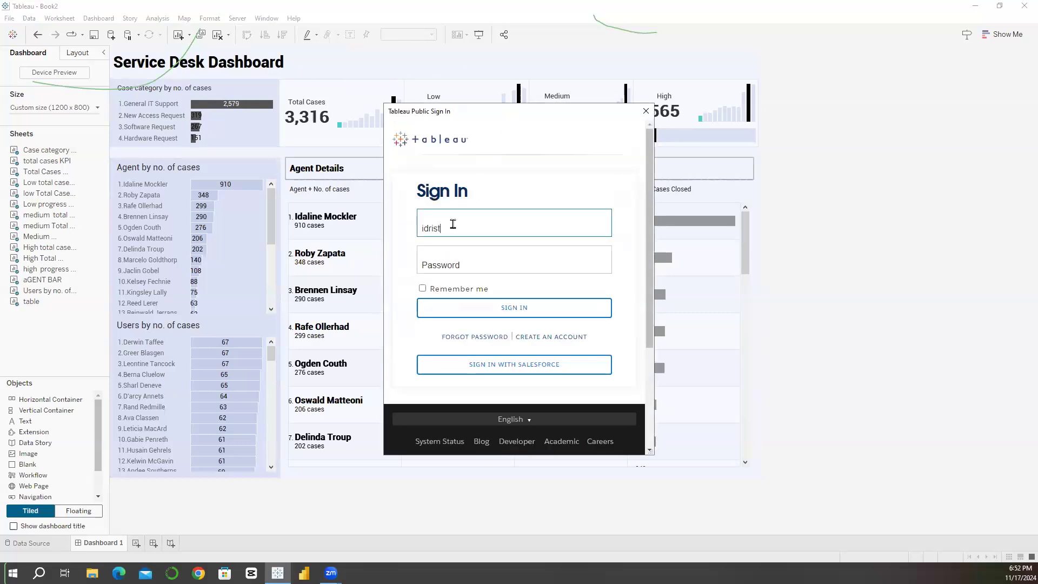
click(465, 254)
text(•)
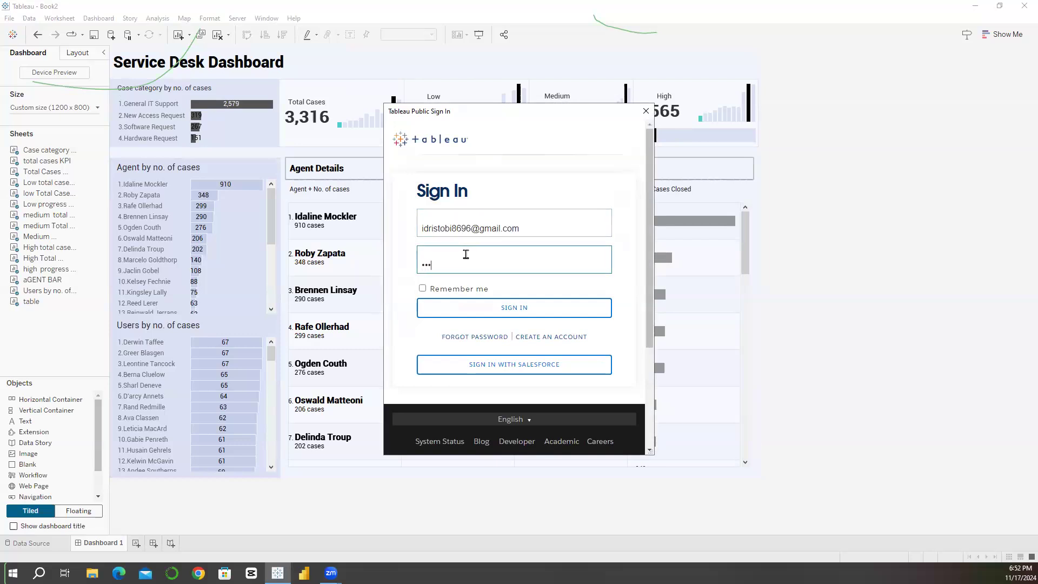
key(BackSpace)
key(BackSpace)
text(•)
click(482, 308)
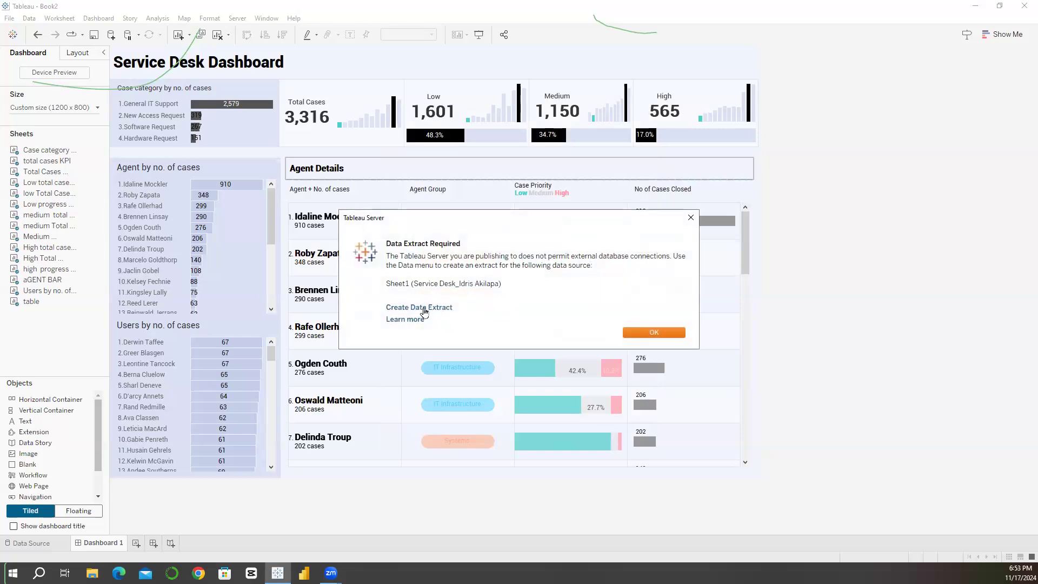
click(633, 334)
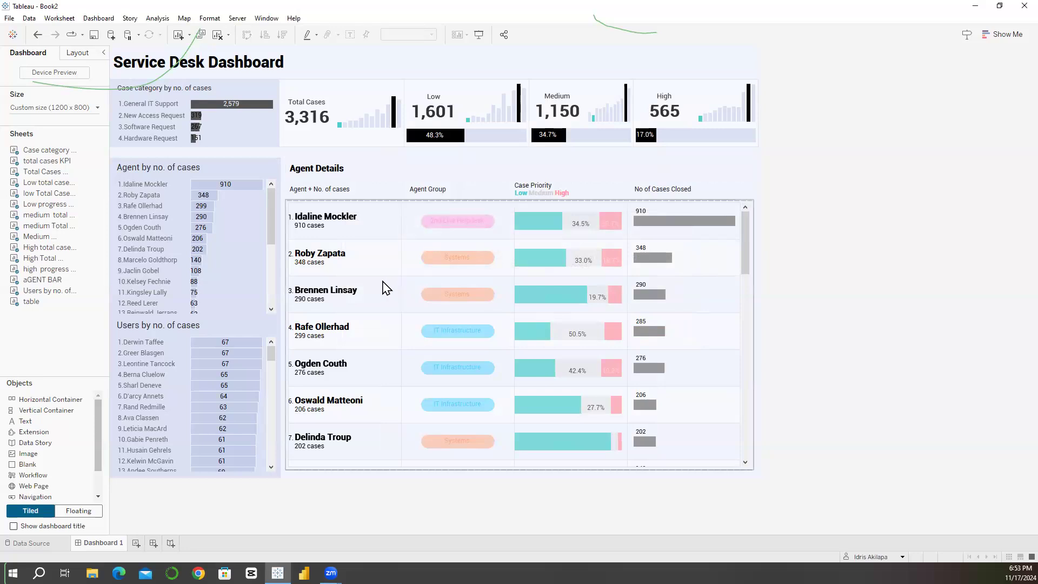
Step: Open the Agent Details table's worksheet and create a data extract of the Sheet1 data source with the default extract settings
click(266, 18)
click(361, 215)
click(712, 248)
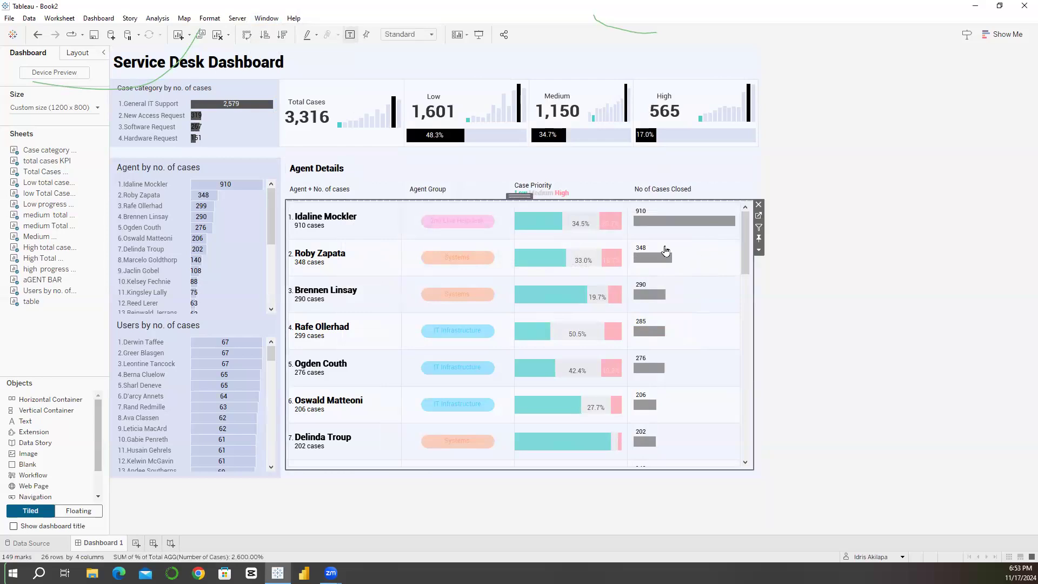
click(759, 217)
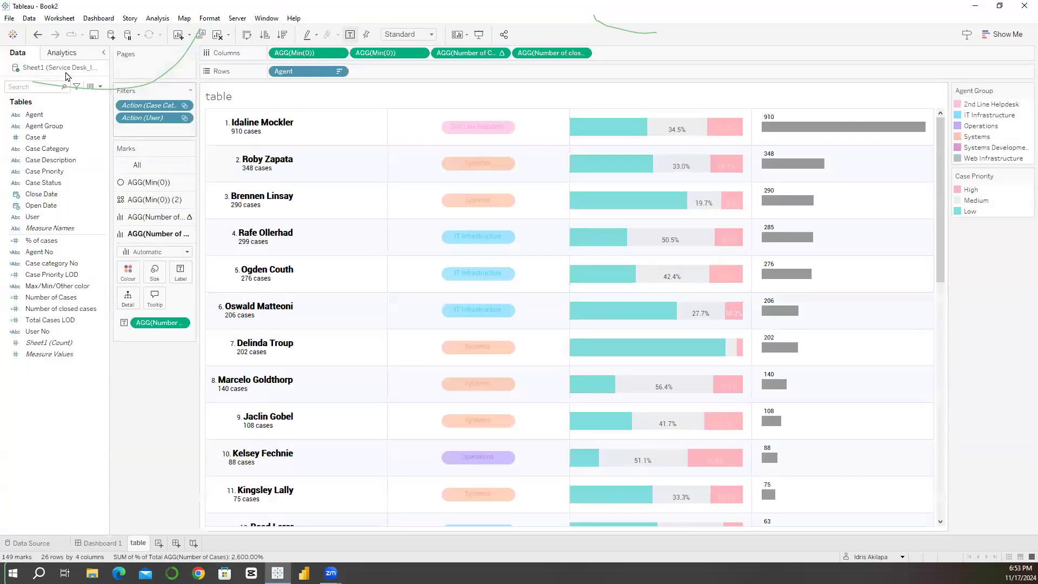
right_click(48, 69)
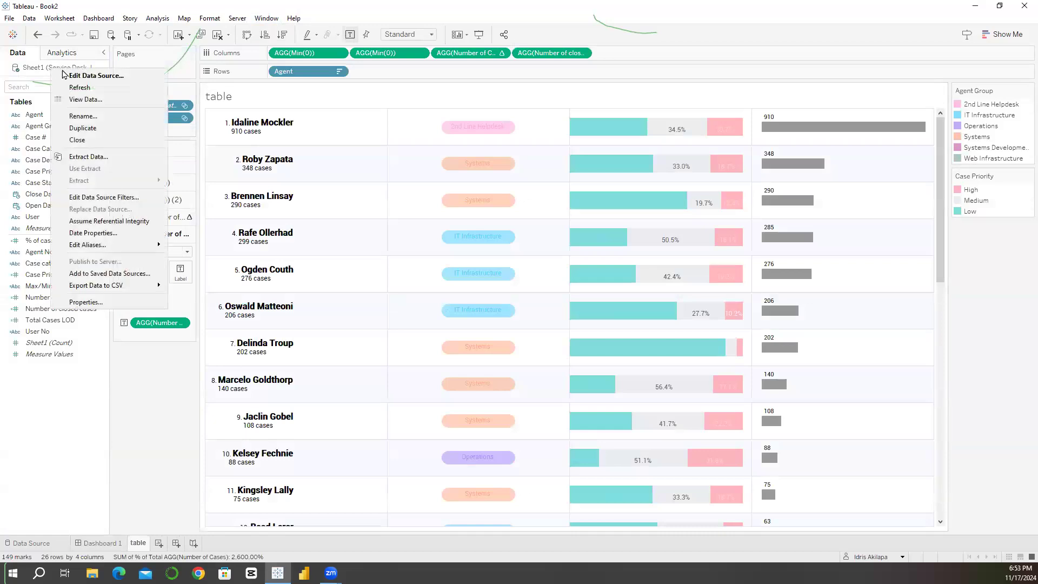
click(77, 158)
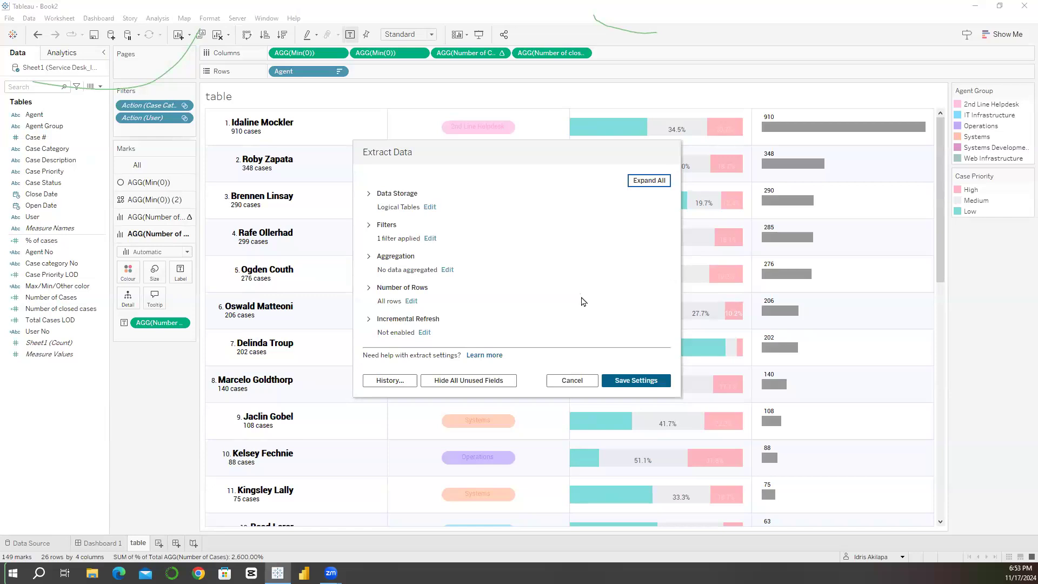
click(632, 380)
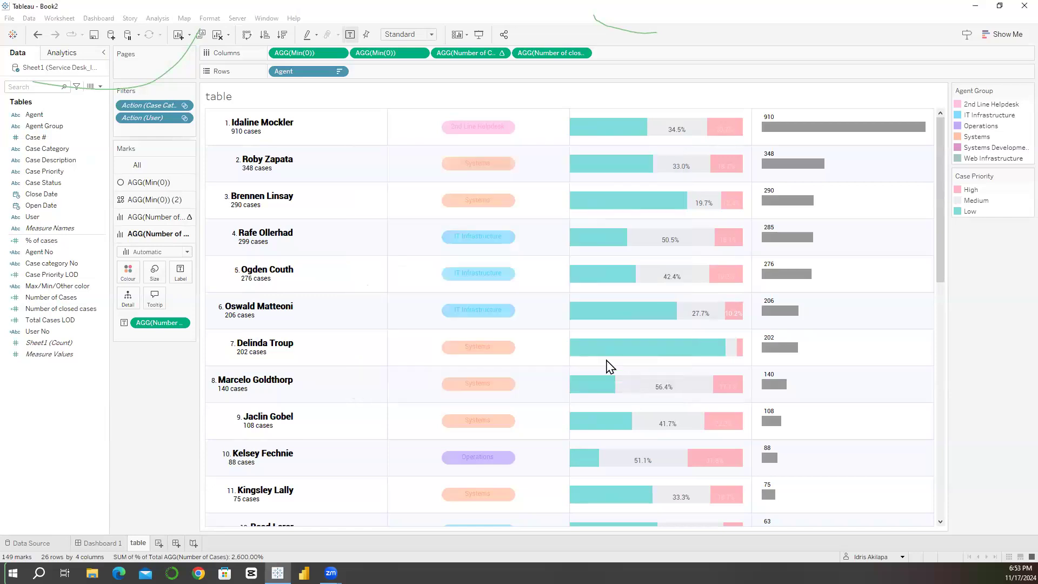
click(389, 320)
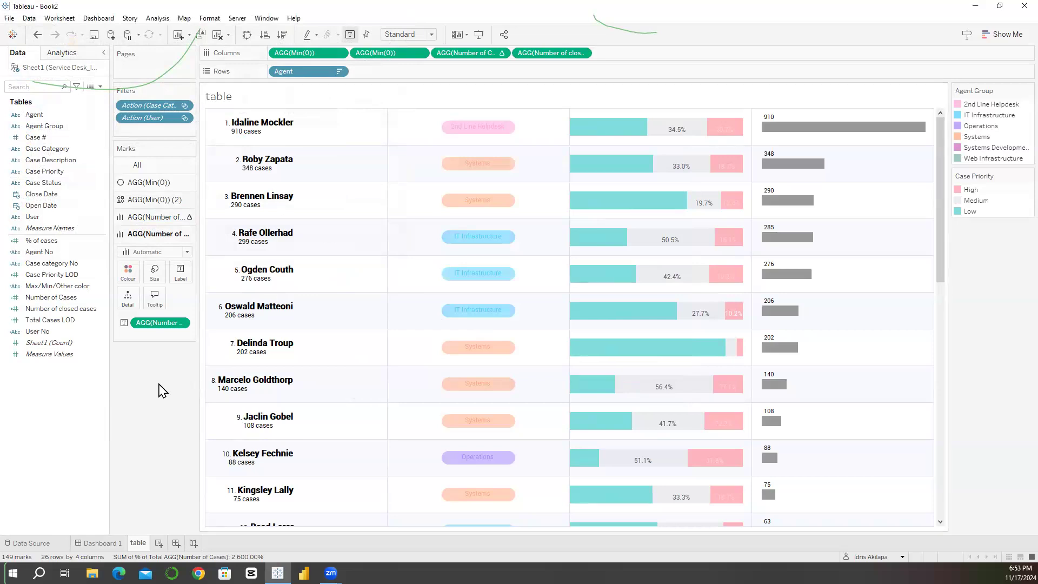
Step: Save the workbook from Dashboard 1 to Tableau Public under the title Service Desk Dashboard #LagosTUG Week3
click(99, 543)
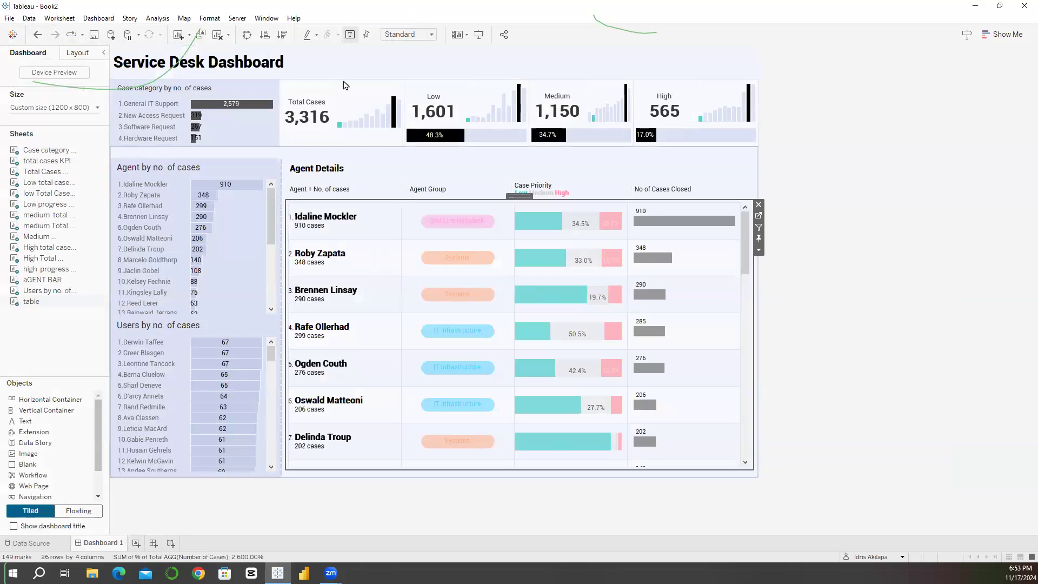
click(238, 18)
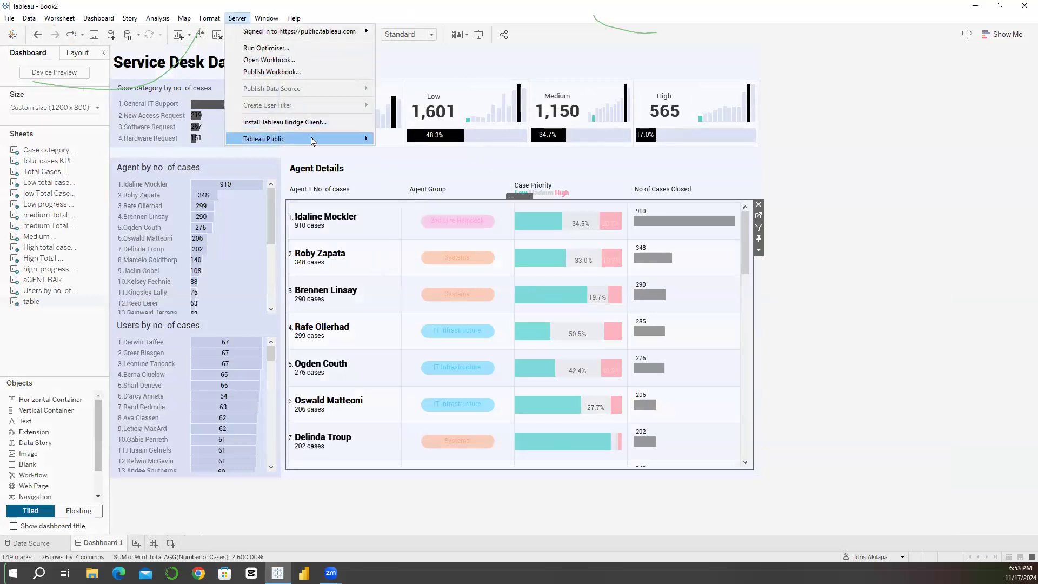
mouse_move(313, 140)
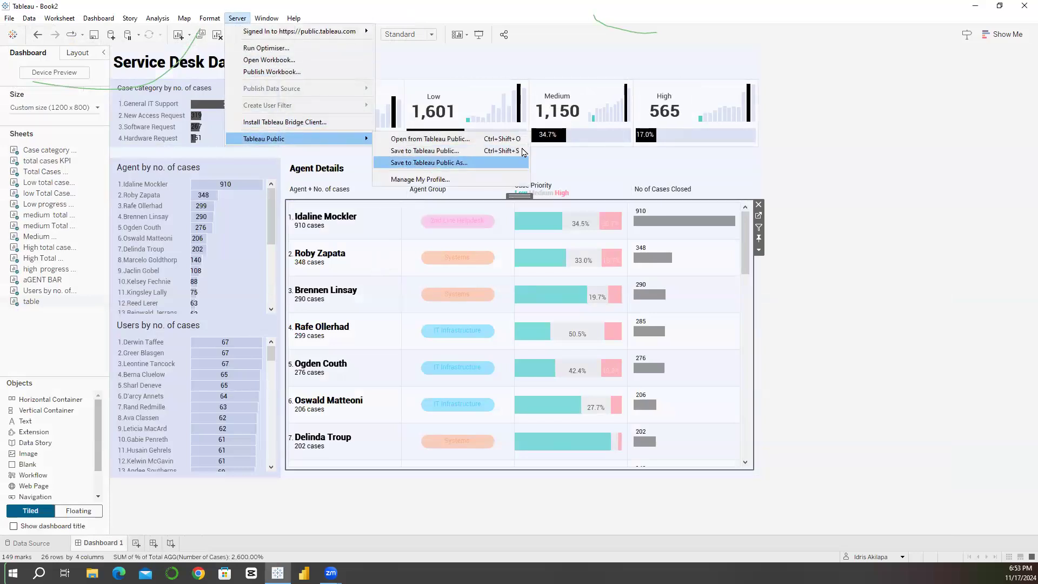
click(413, 162)
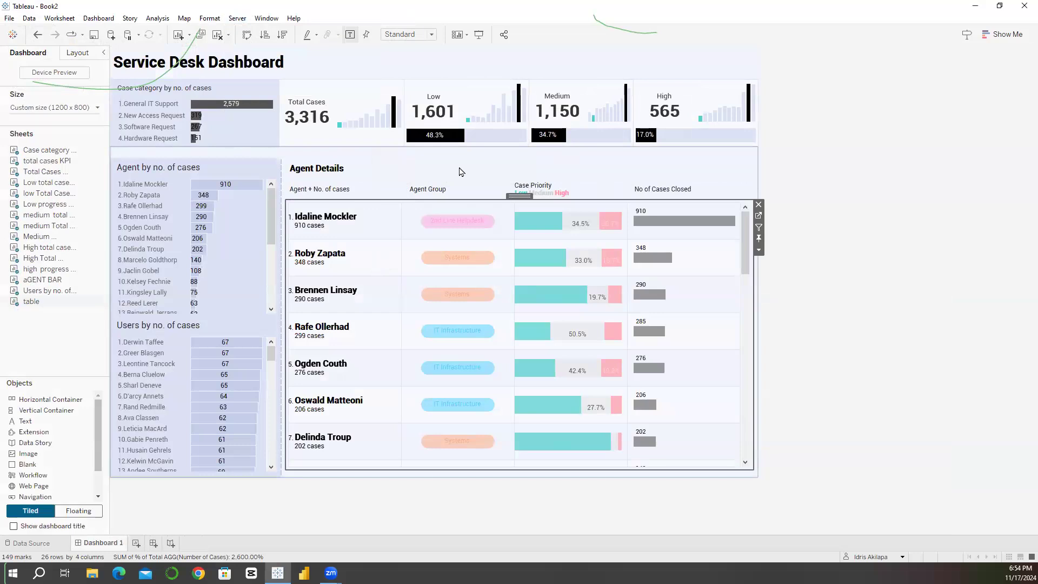
double_click(482, 294)
text(S)
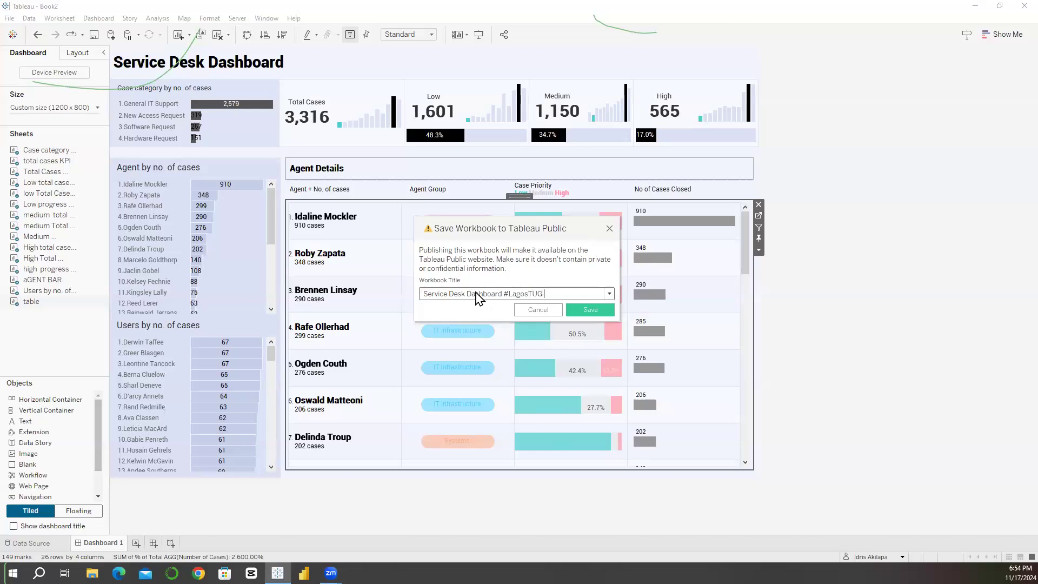
text(eek3)
click(587, 312)
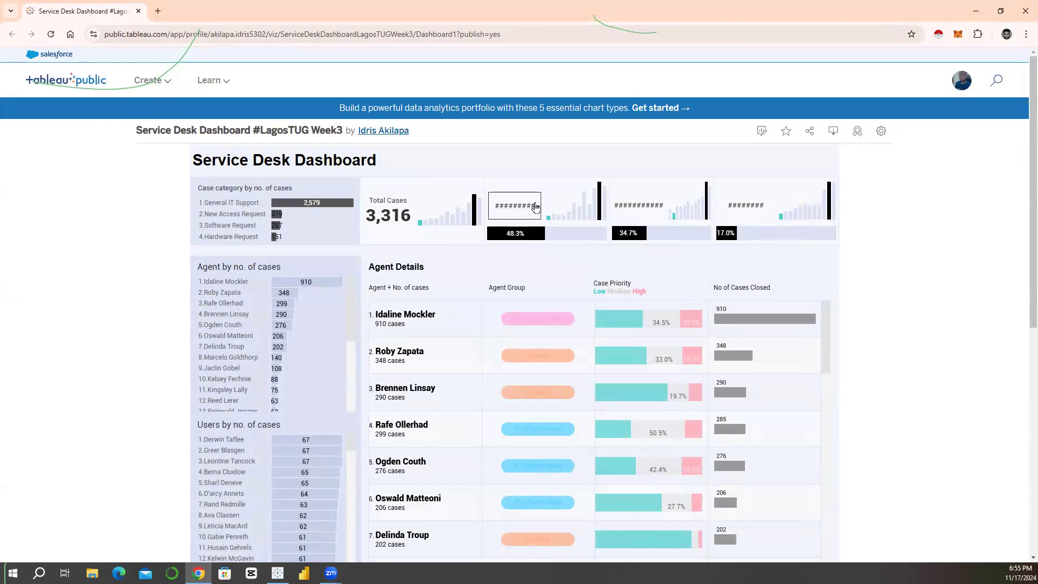
Step: Edit the published viz's details and change its title to Service Desk Dashboard #LagosTUG BootCamp Week3
scroll(1013, 279, down, 1)
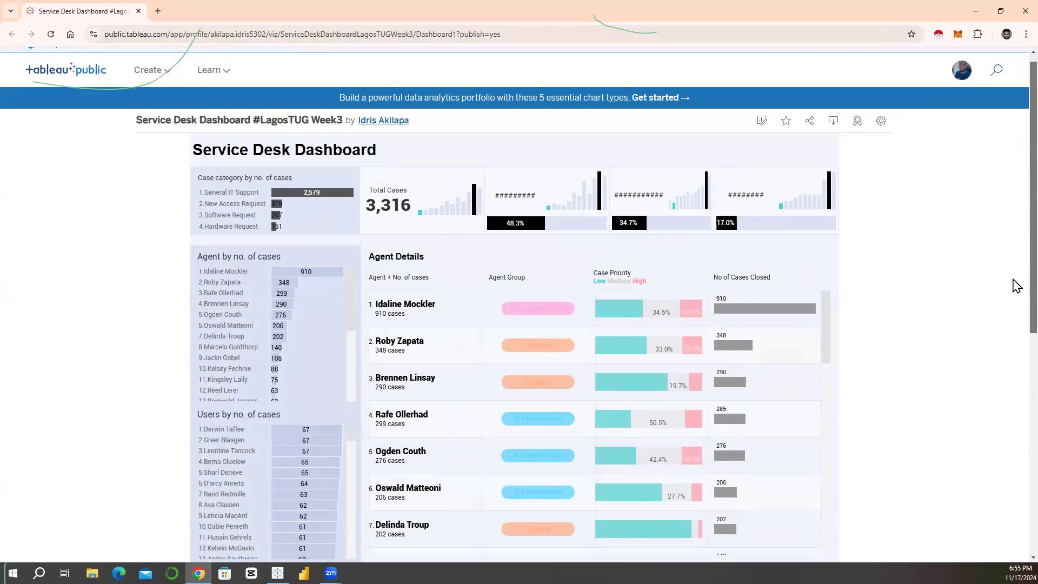
scroll(1014, 285, down, 3)
scroll(1015, 292, up, 3)
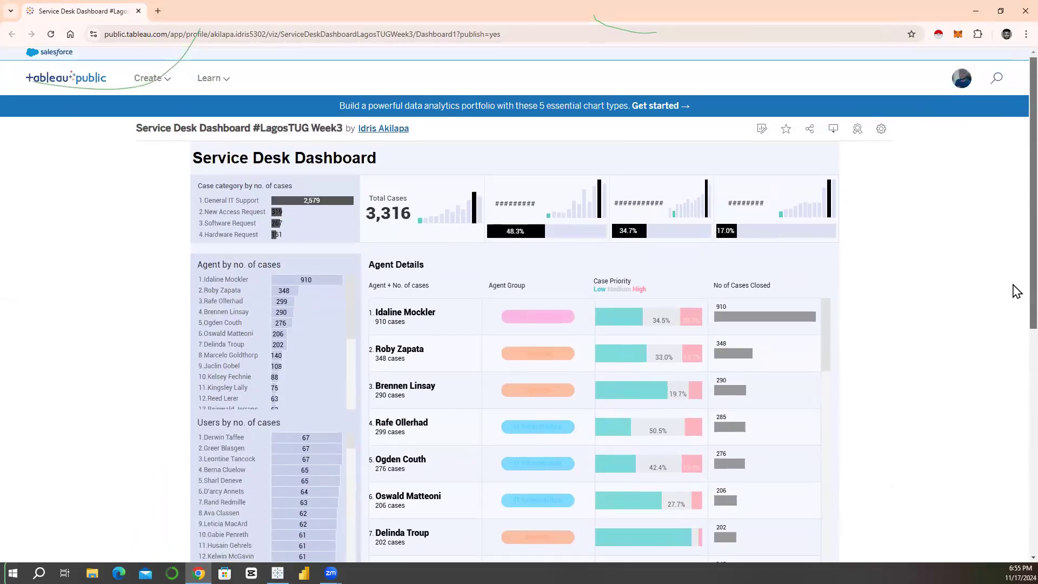
scroll(1016, 291, down, 2)
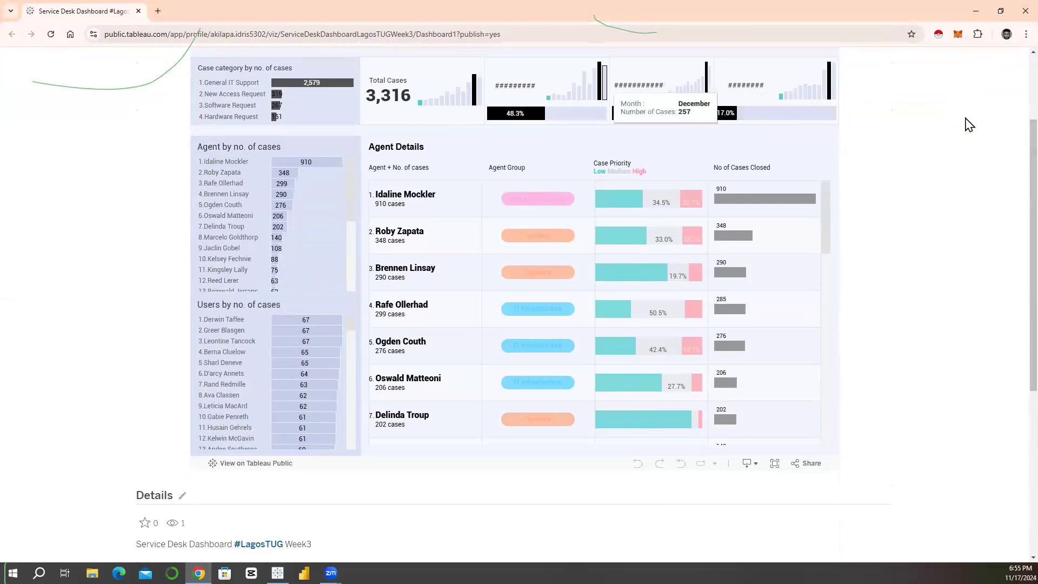
scroll(1015, 160, down, 3)
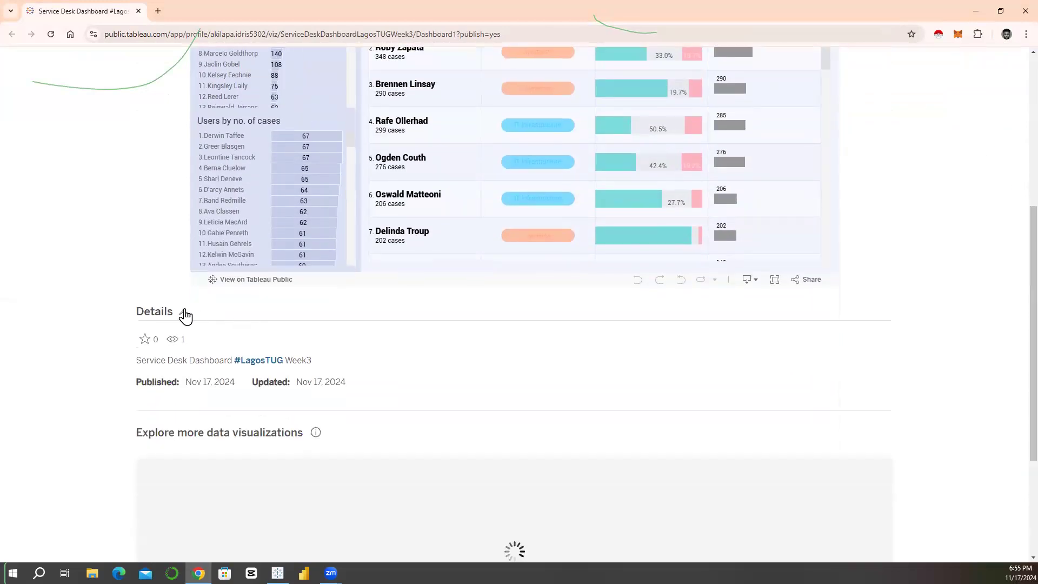
click(185, 316)
click(317, 368)
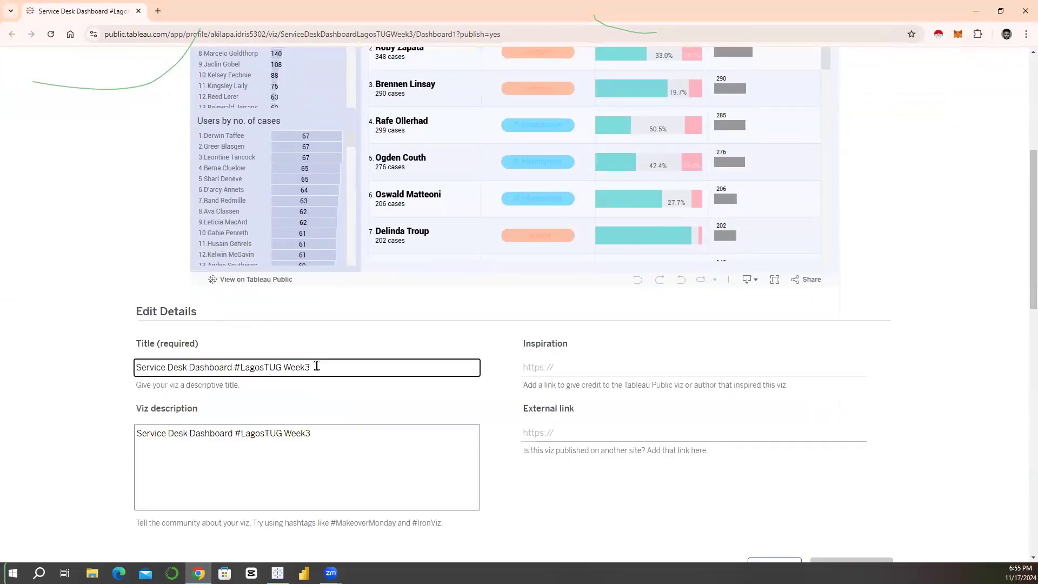
text(B)
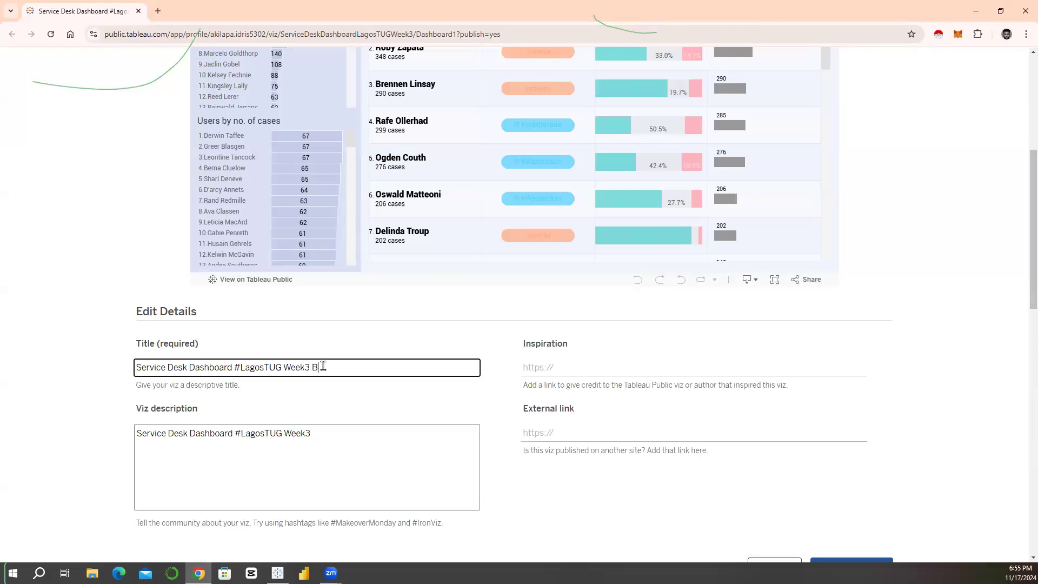
text(ootCamp)
drag(312, 368, 363, 370)
key(BackSpace)
click(281, 368)
text(BootCamp)
Step: Replace the viz description with a copy of the new title and save the changes to the published details
key(ctrl+a)
key(ctrl+c)
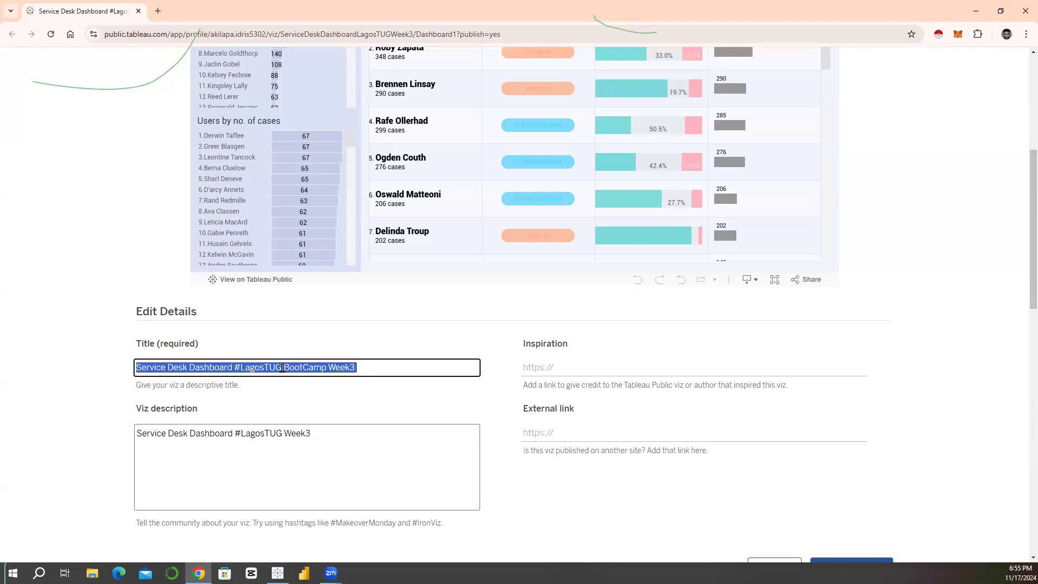
click(278, 433)
key(ctrl+a)
key(ctrl+v)
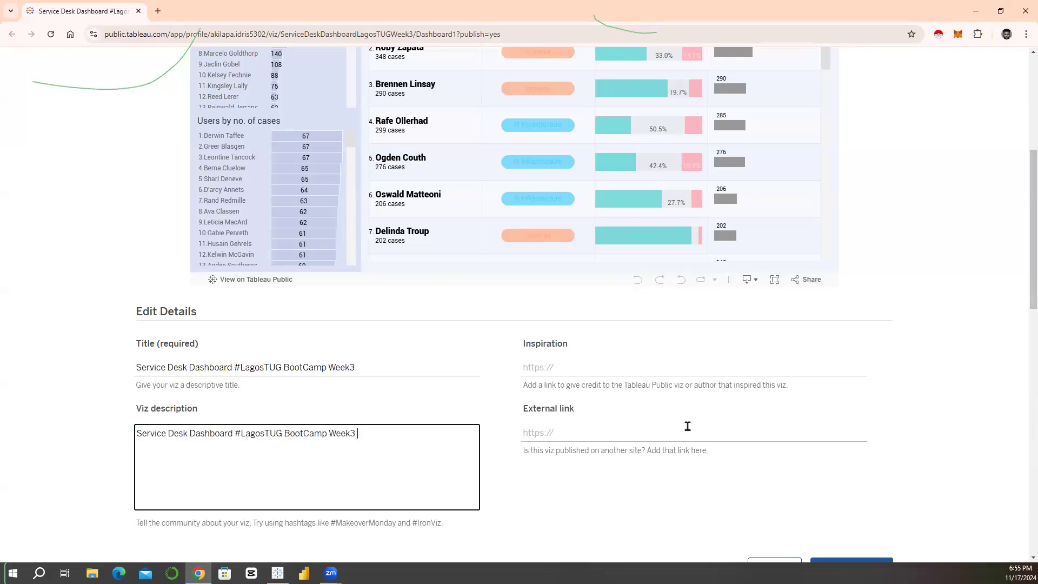
scroll(806, 487, down, 2)
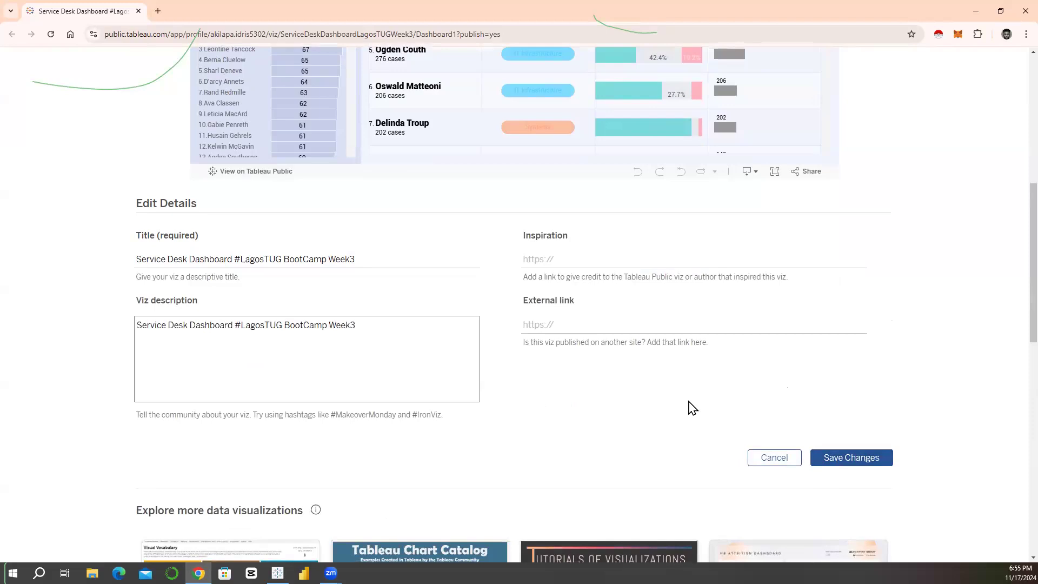
click(860, 458)
scroll(736, 359, up, 6)
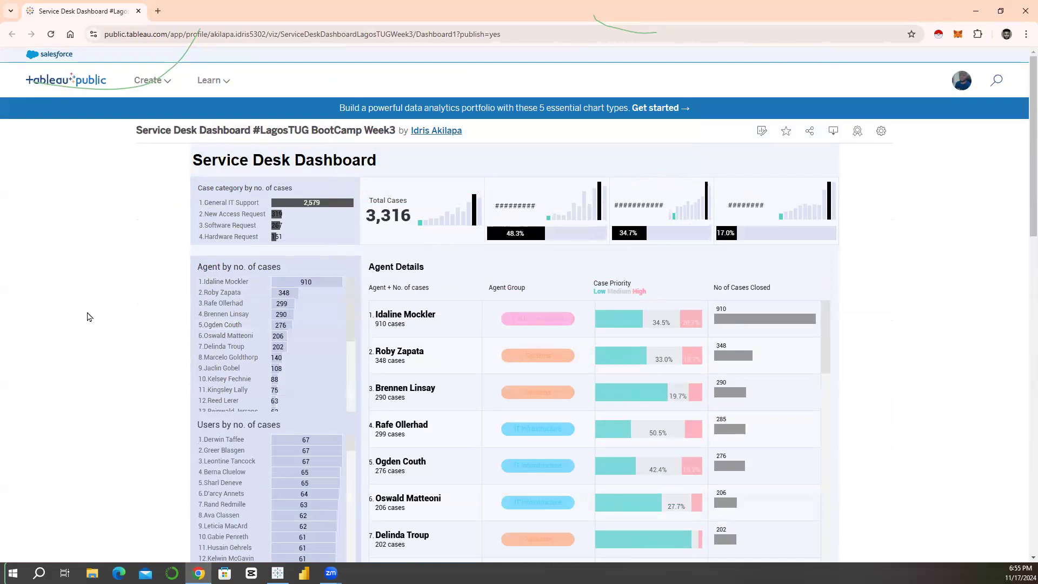
scroll(89, 316, down, 1)
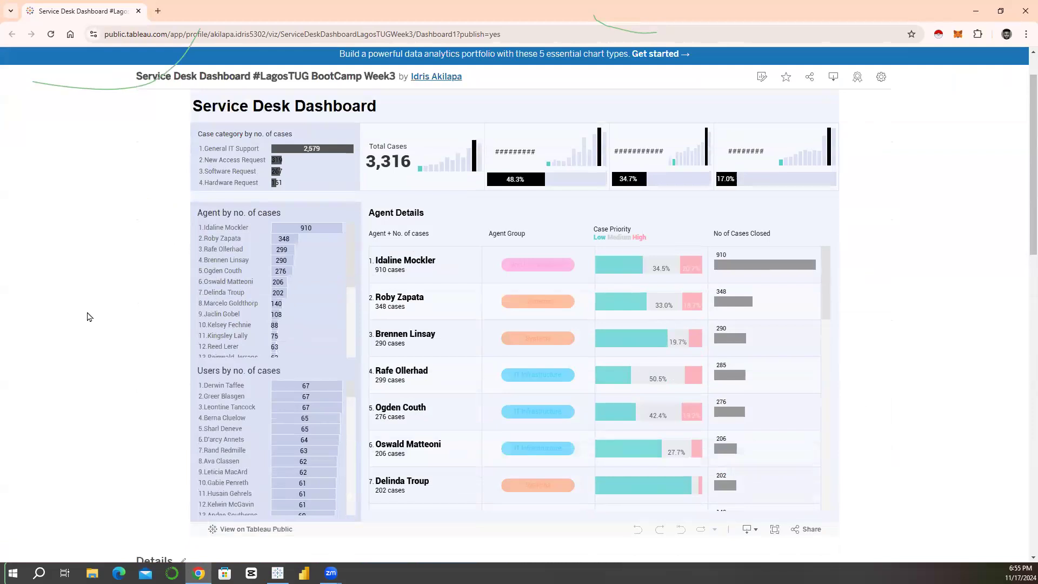